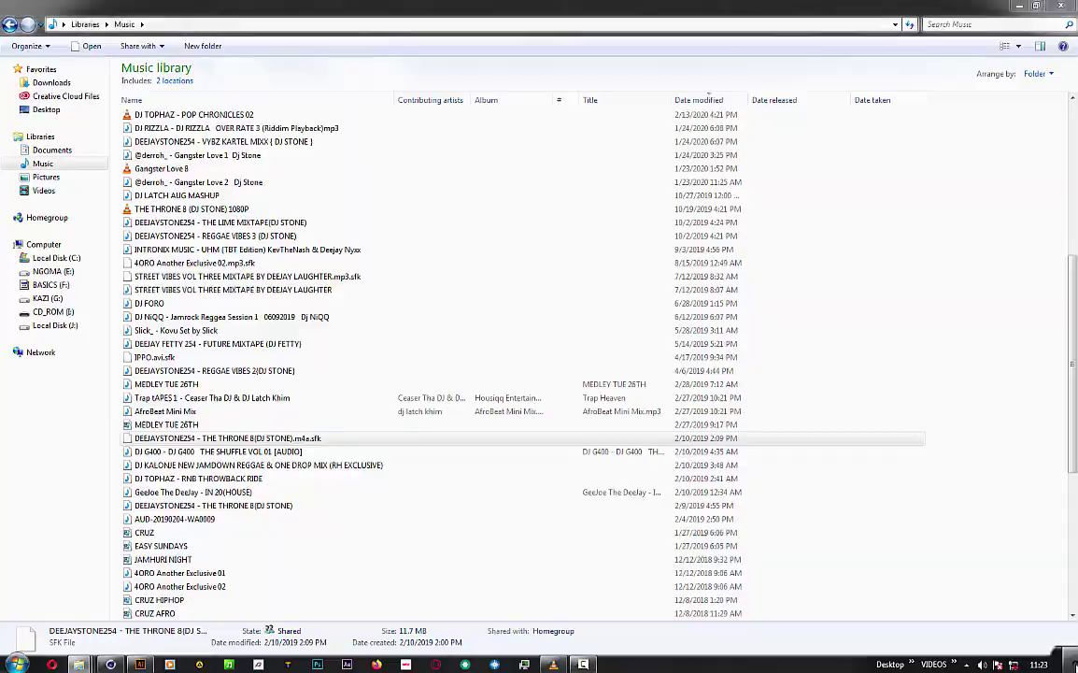
- Copy the NATTY CAMP TV logo artwork in Illustrator and switch to the empty Cinema 4D scene
click(1072, 655)
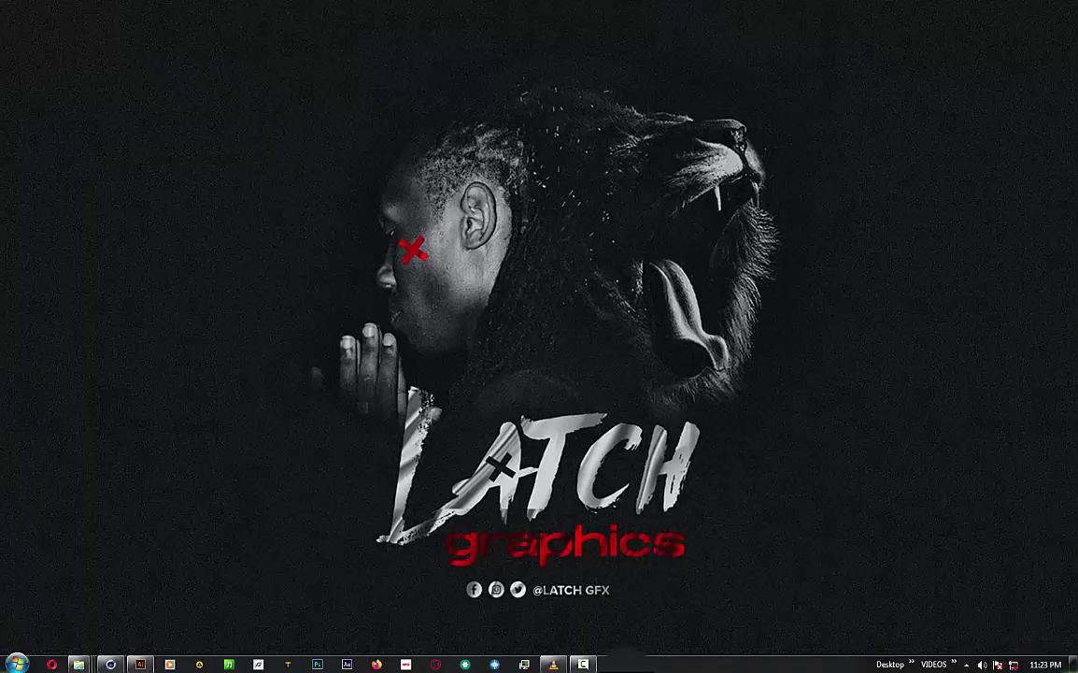
click(151, 664)
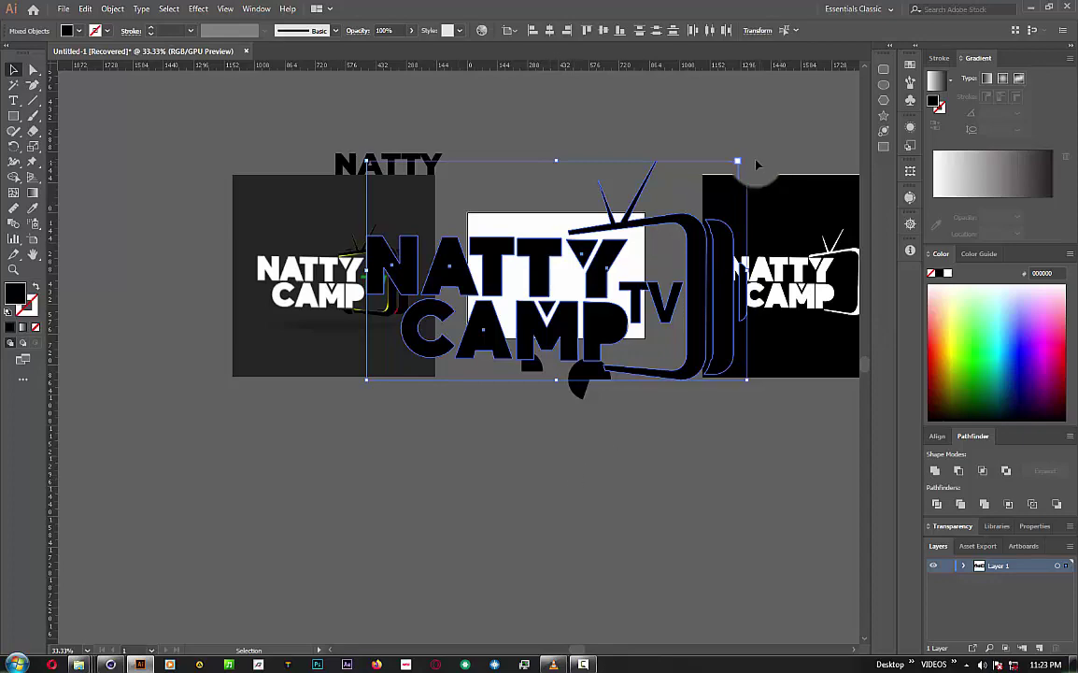
click(85, 8)
click(111, 74)
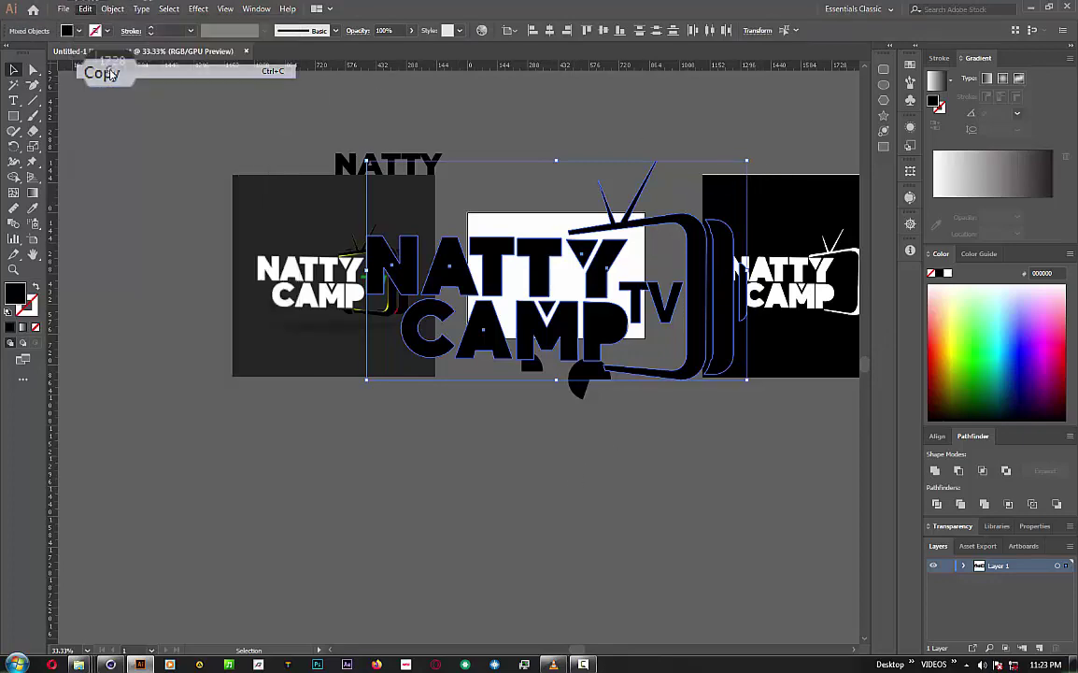
click(110, 664)
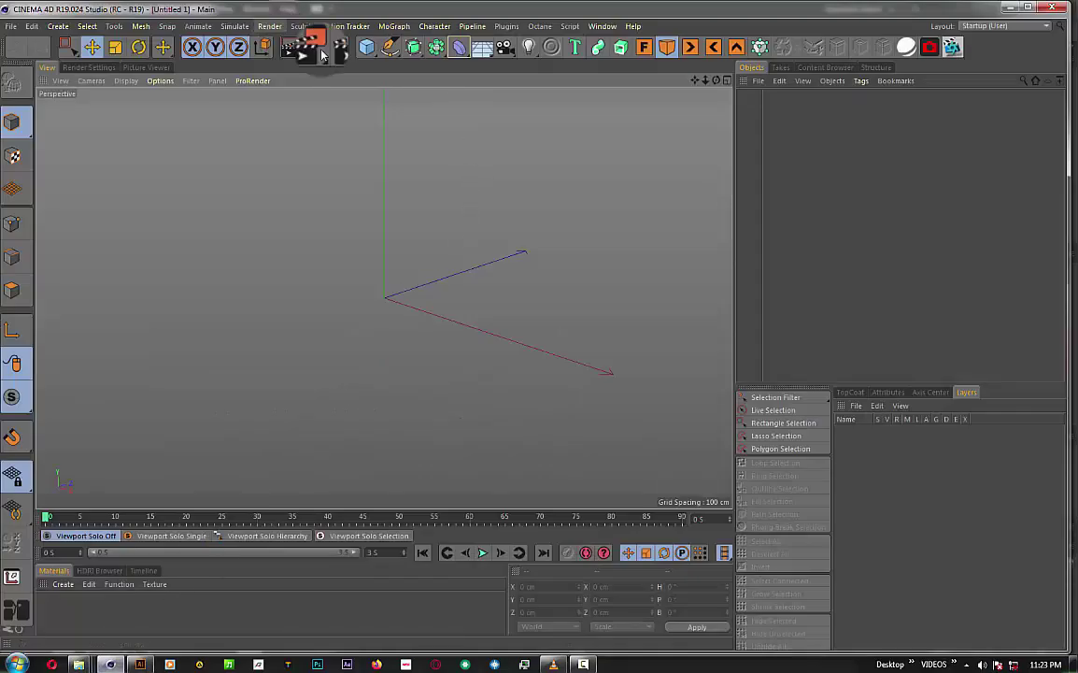
- Import the copied logo paths with CV-ArtSmart, then zoom out and orbit to face it
click(507, 26)
mouse_move(529, 76)
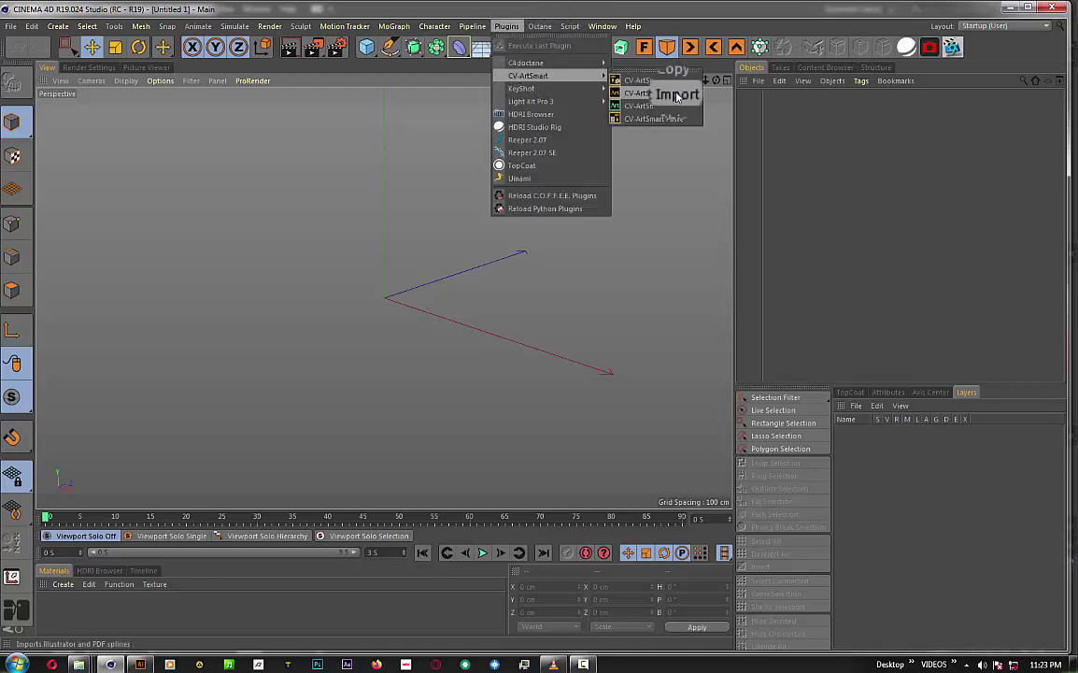
click(678, 125)
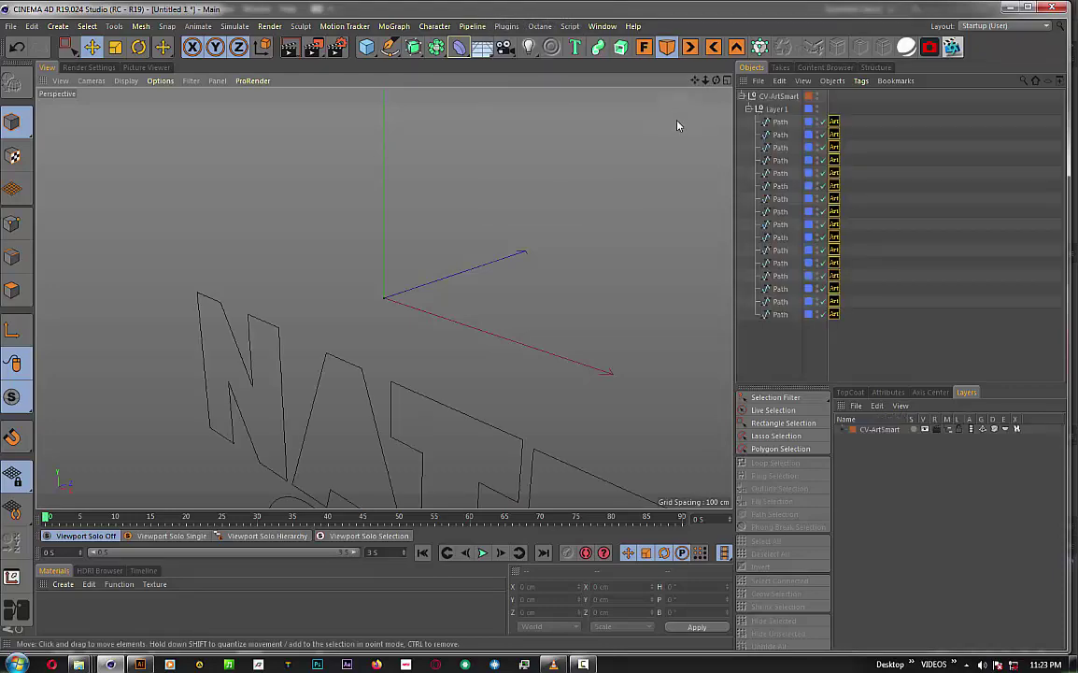
drag(707, 82, 383, 297)
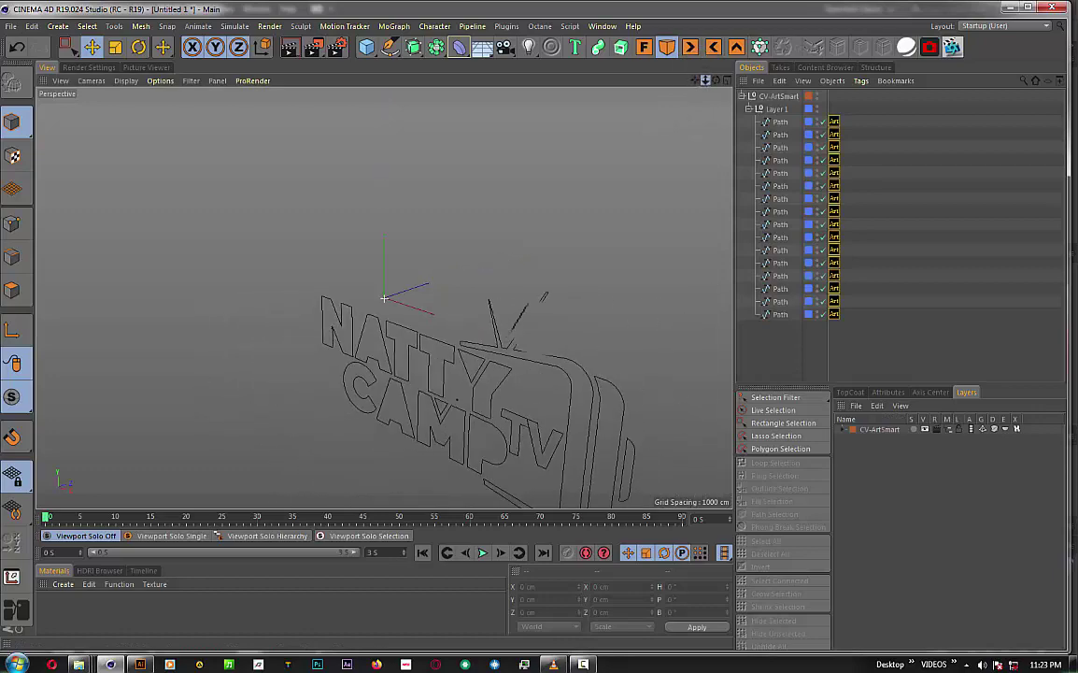
drag(687, 83, 383, 298)
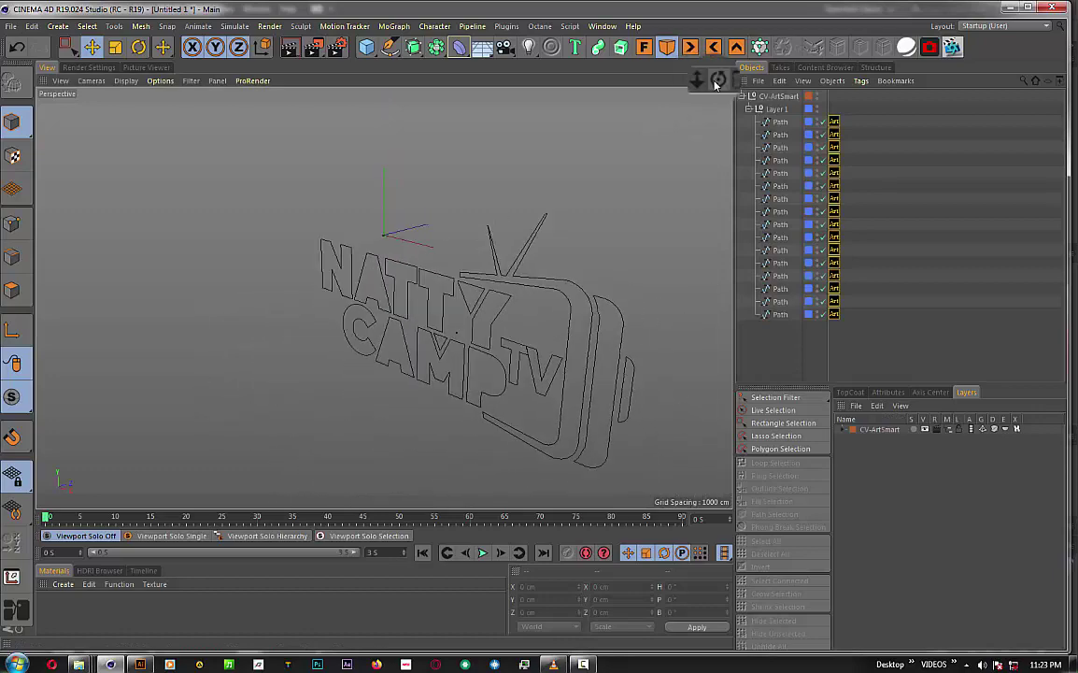
drag(717, 80, 383, 298)
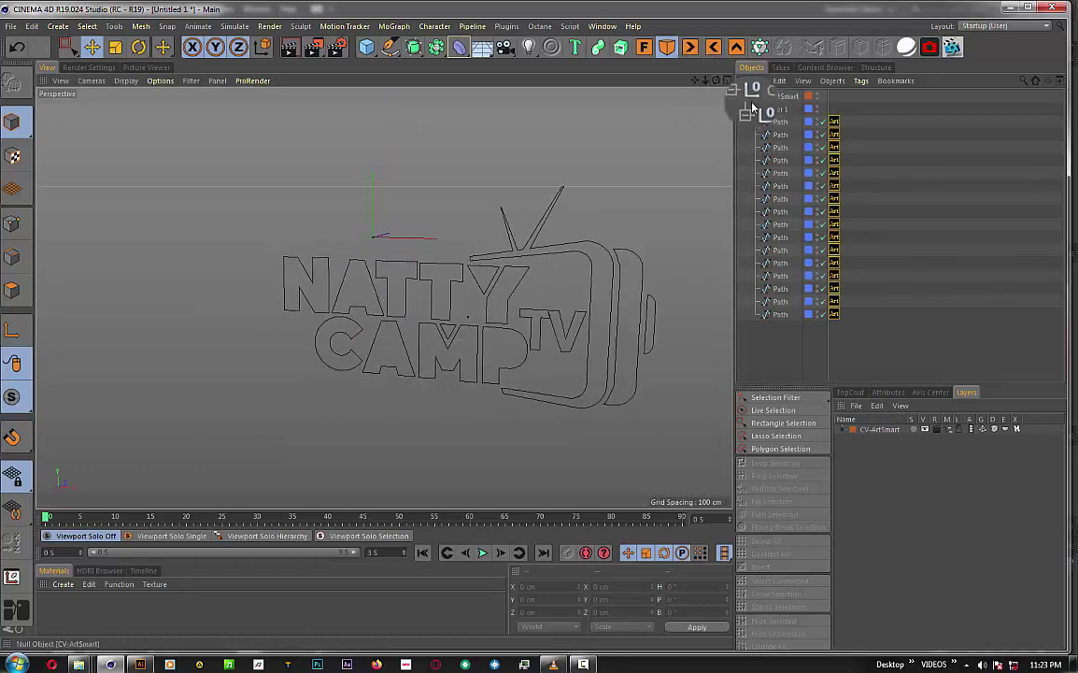
- Pull Layer 1 out of the CV-ArtSmart group so it is the only top-level group
drag(776, 108, 769, 117)
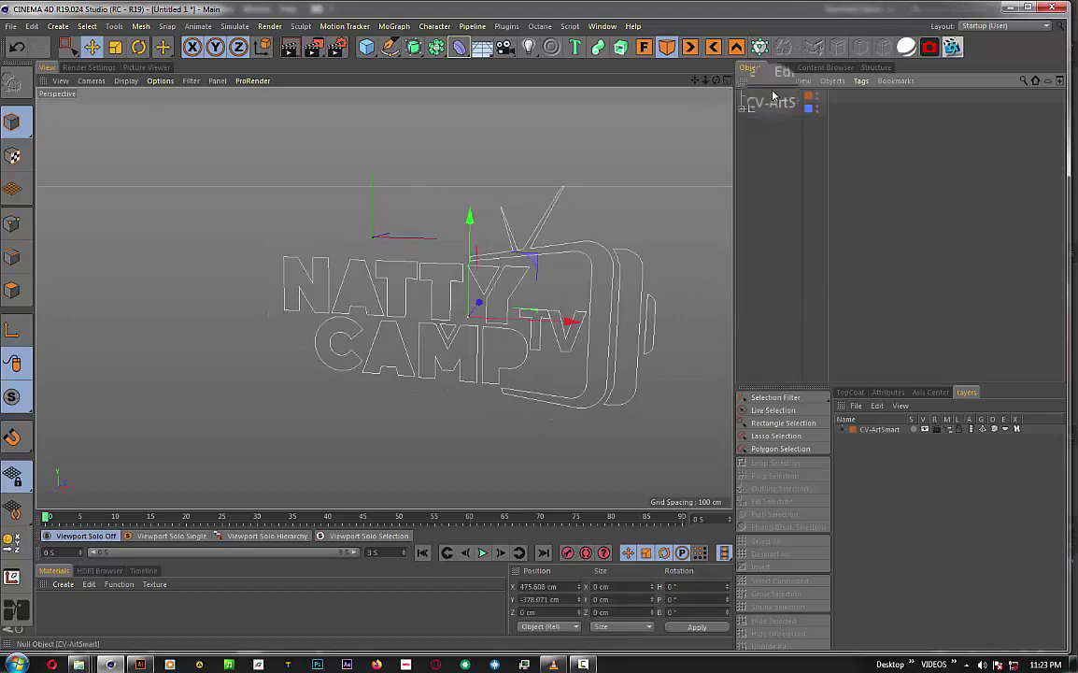
click(772, 99)
drag(772, 103, 772, 103)
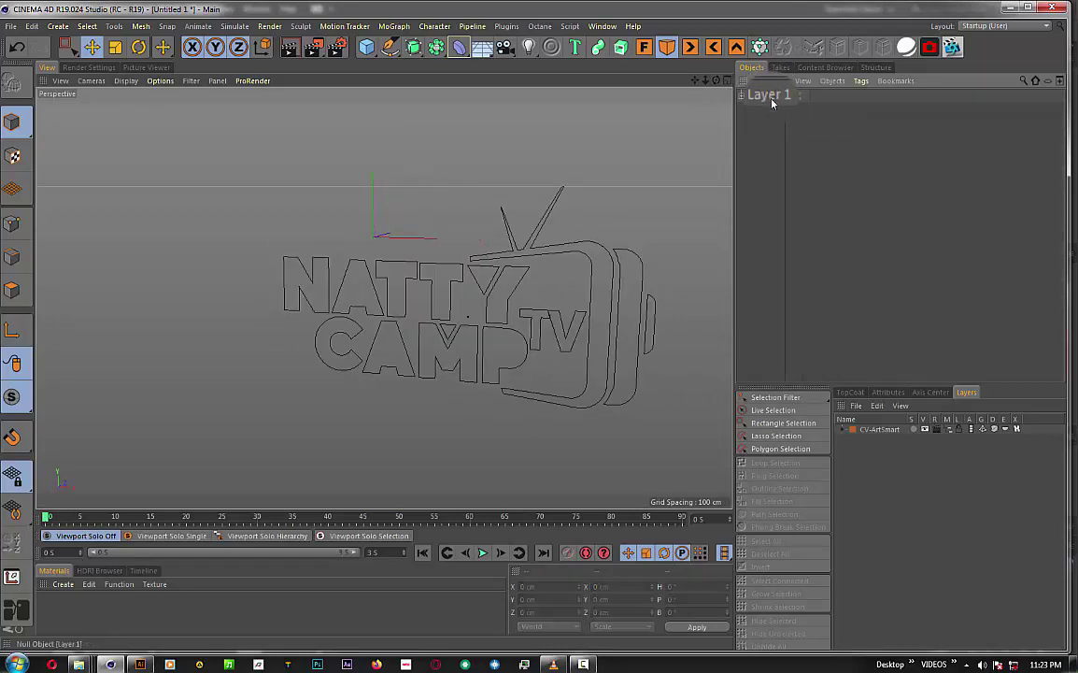
click(770, 99)
- Centre Layer 1's axis on its contents and reset all its coordinates to the origin
drag(928, 393, 924, 398)
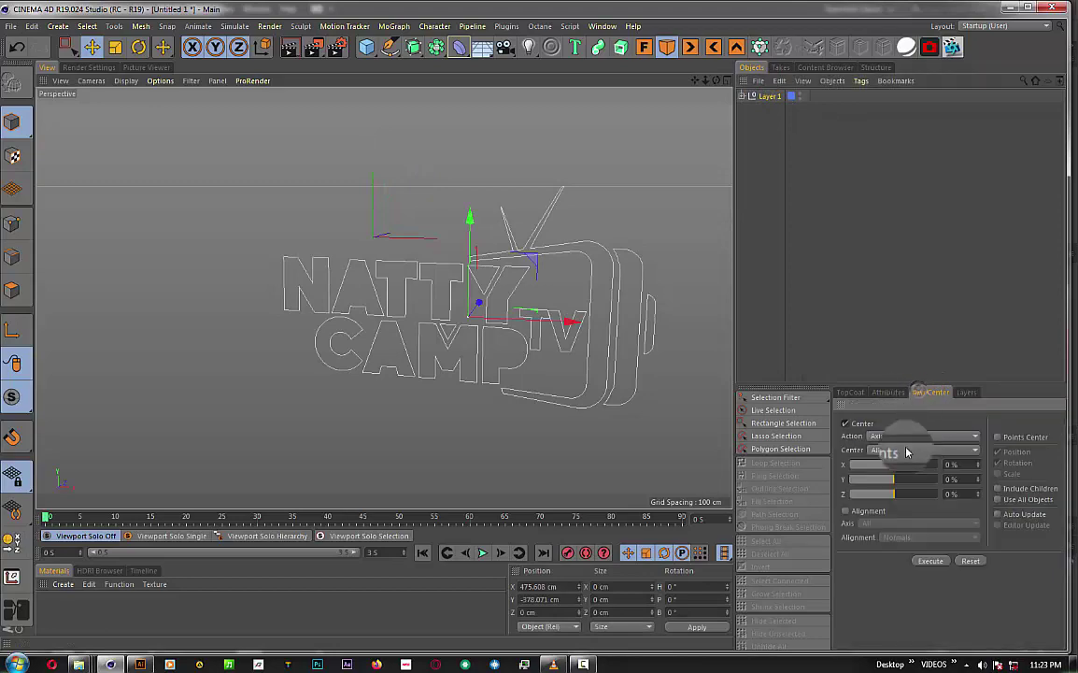
click(930, 562)
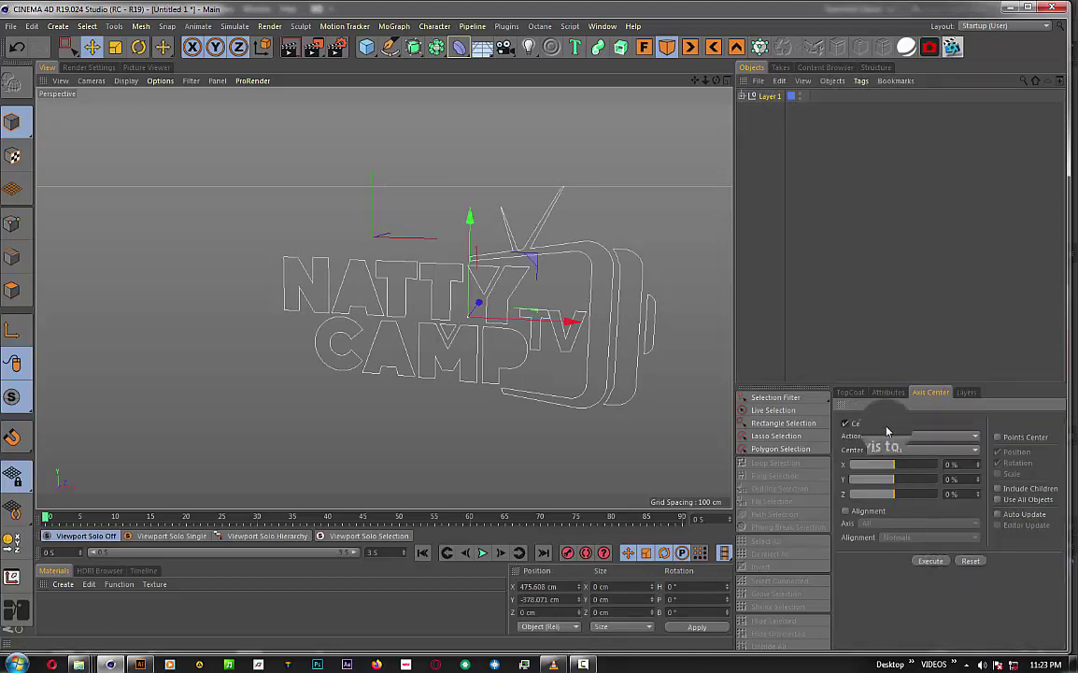
click(890, 392)
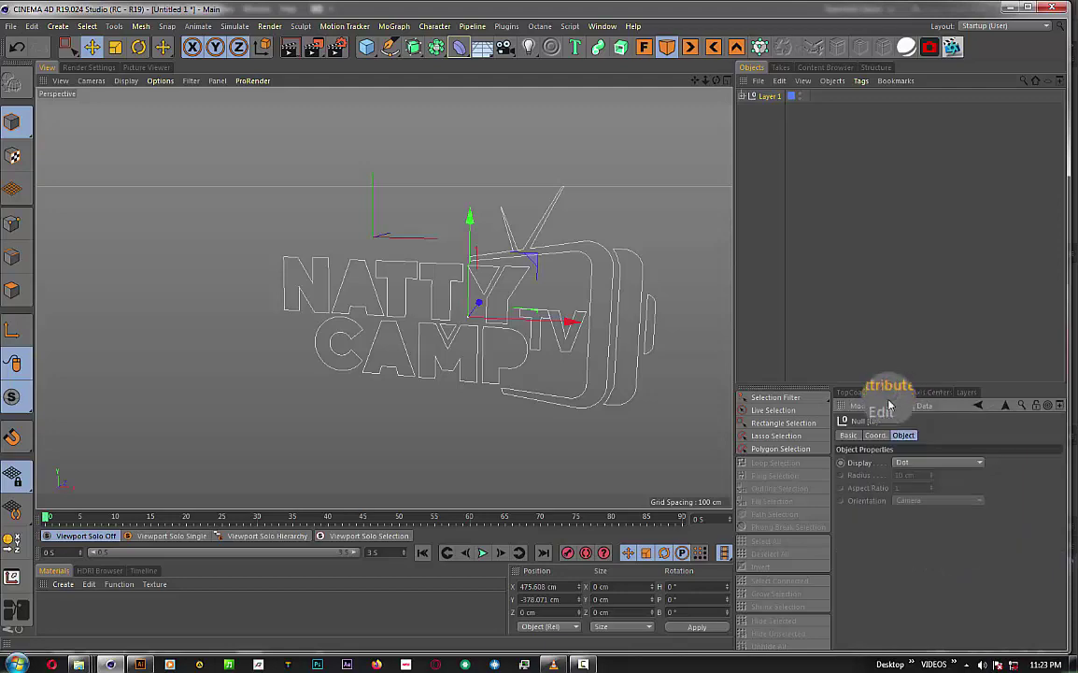
click(875, 435)
right_click(864, 465)
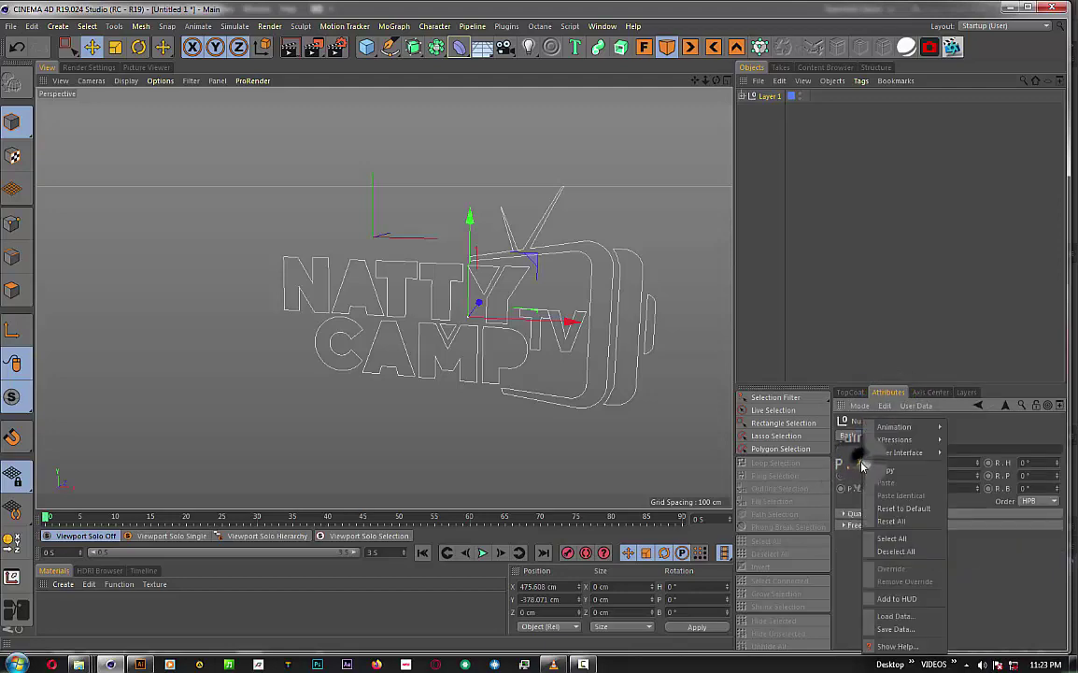
click(896, 529)
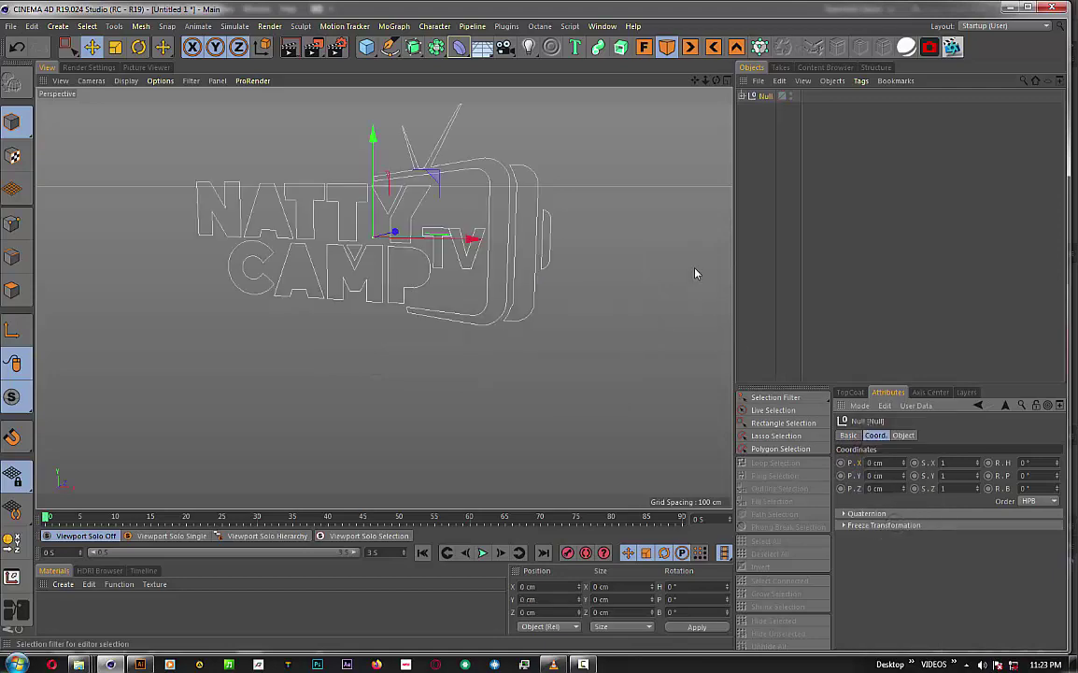
mouse_move(705, 84)
mouse_down()
mouse_move(698, 90)
mouse_move(699, 75)
mouse_move(739, 89)
mouse_move(698, 80)
mouse_up()
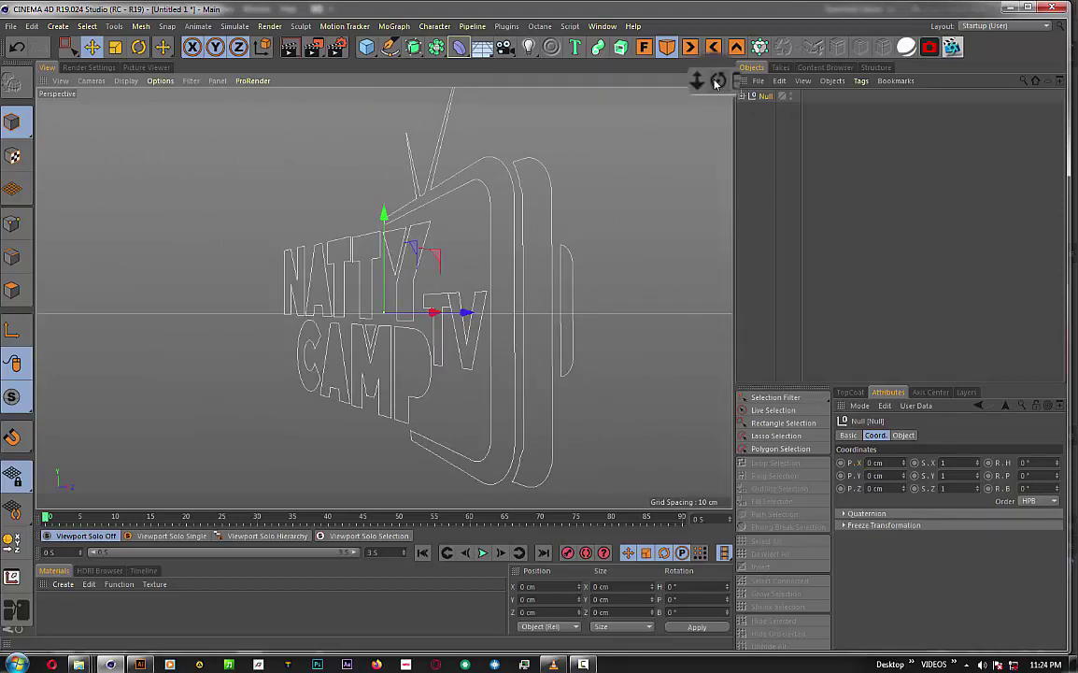
- Wrap the logo group in a Hierarchical Extrude and set its depth to 70 cm
alt+click(622, 46)
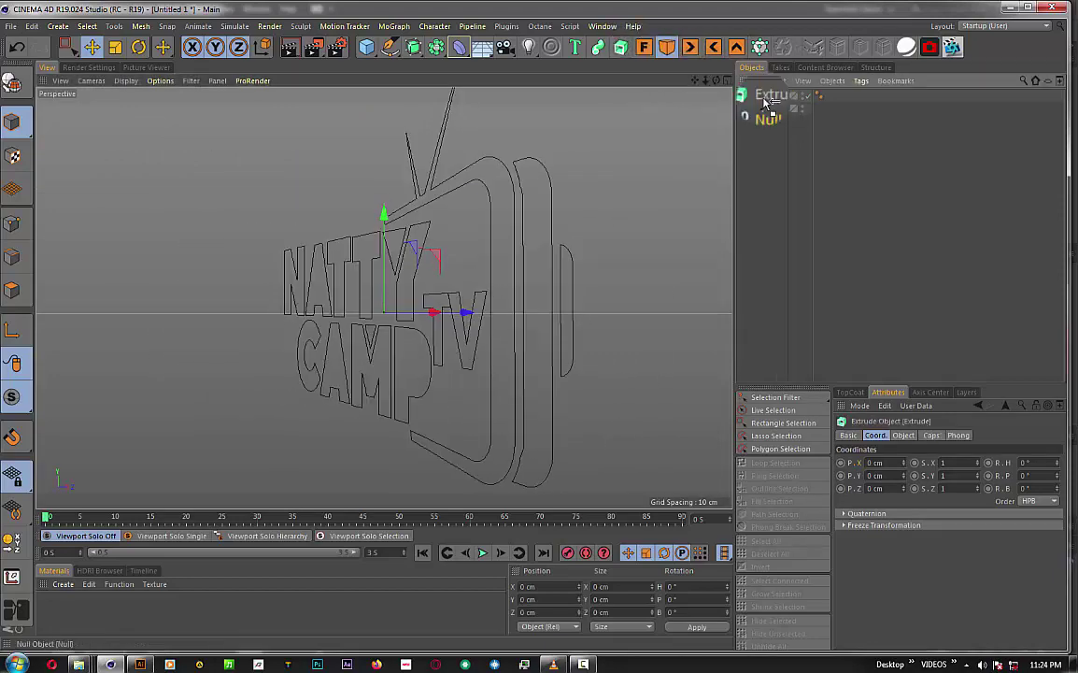
click(774, 119)
click(772, 97)
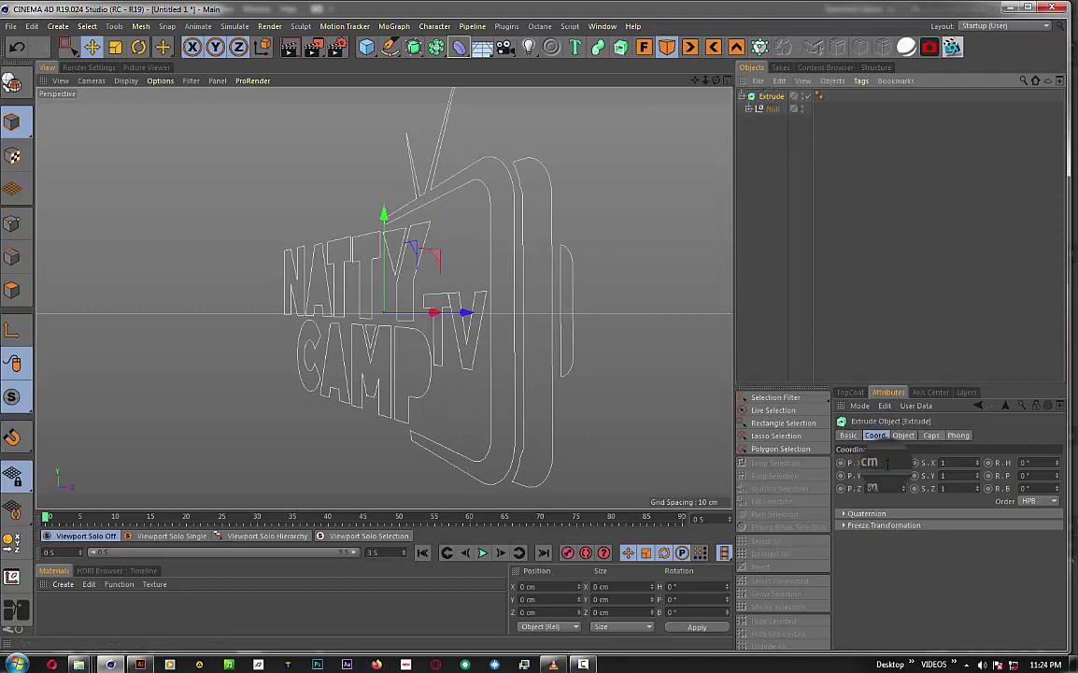
click(906, 435)
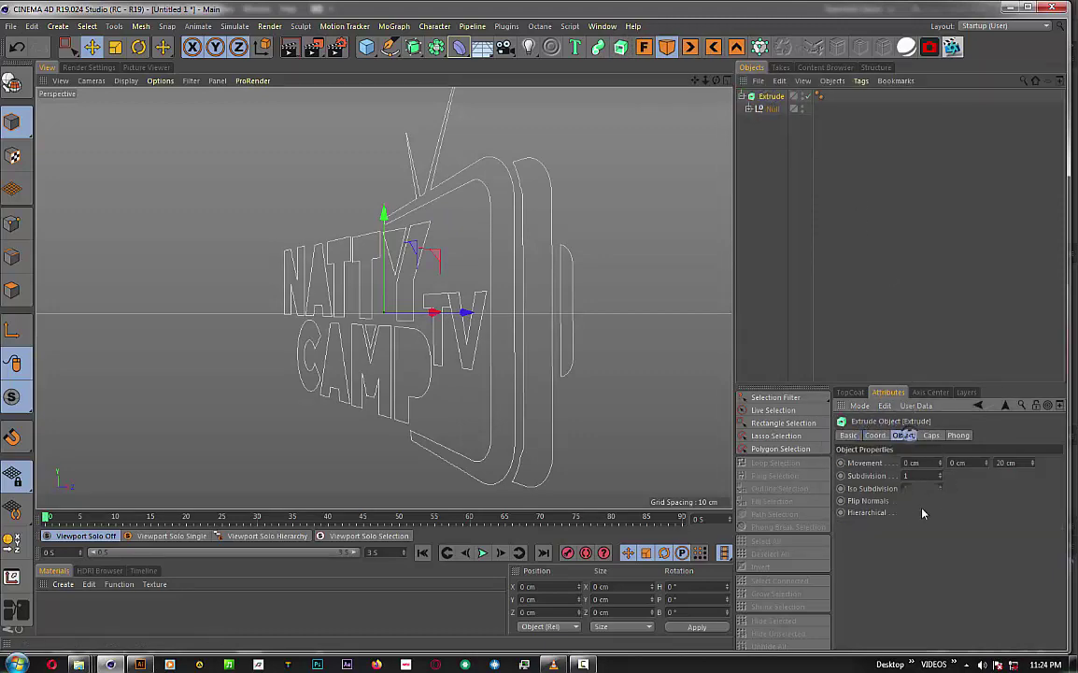
click(905, 512)
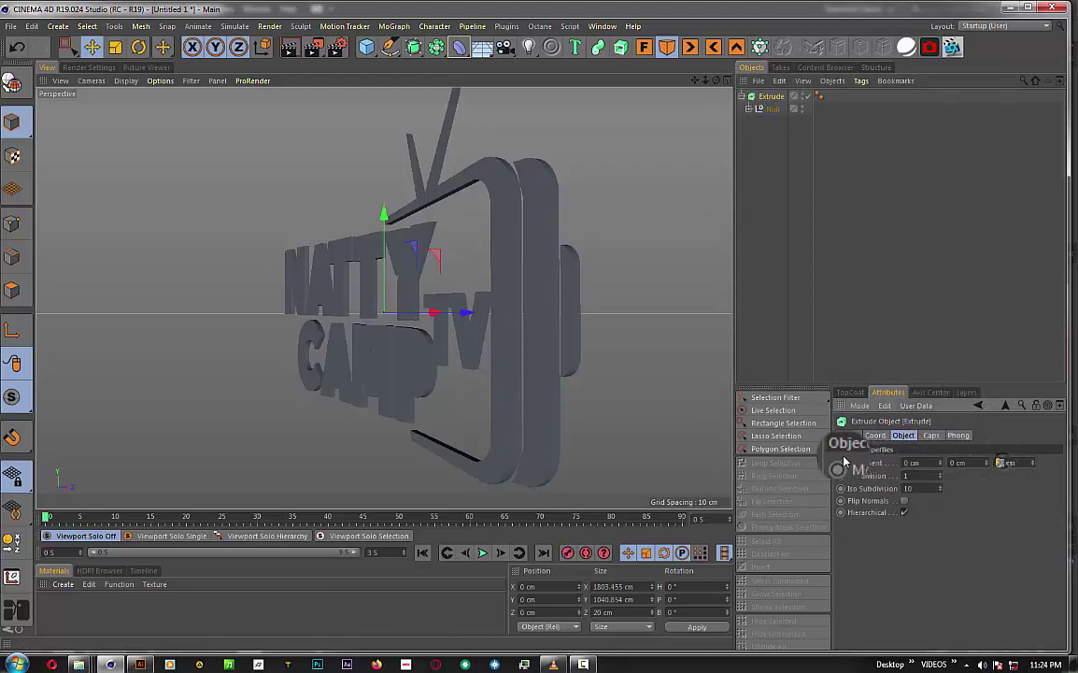
text(50)
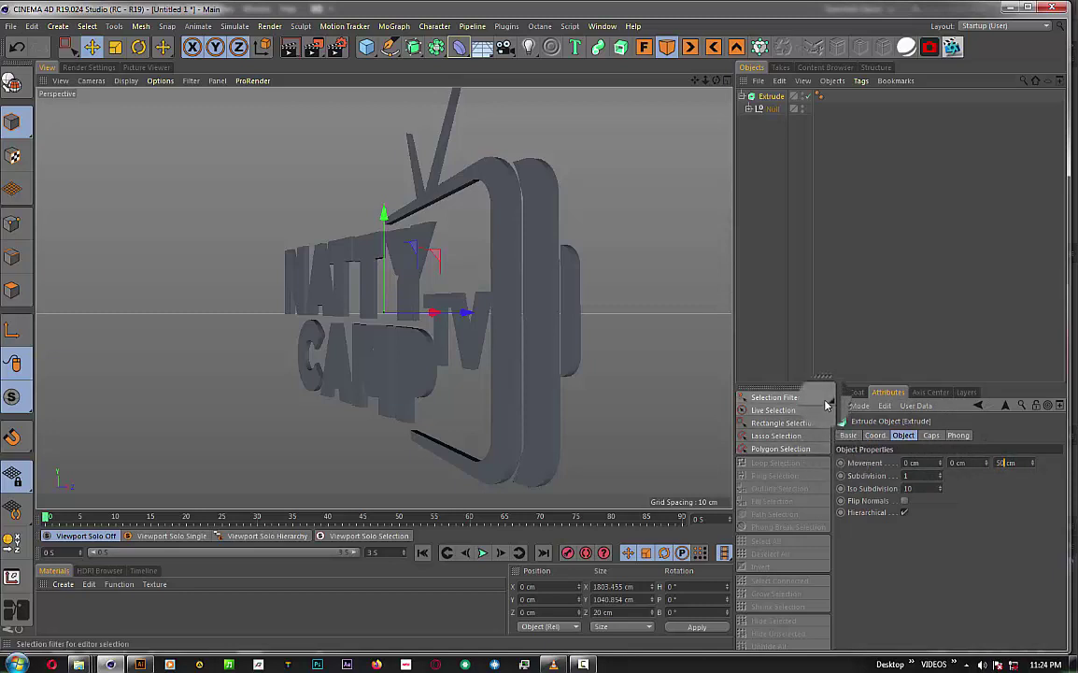
key(Return)
drag(714, 82, 383, 298)
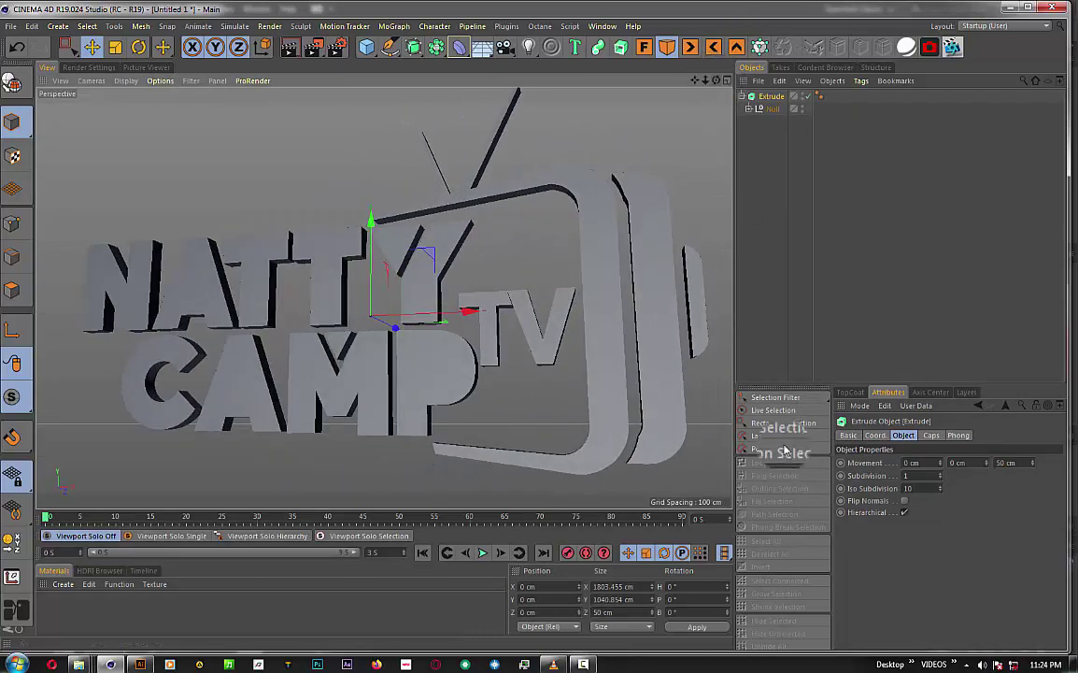
drag(1003, 462, 993, 458)
text(70)
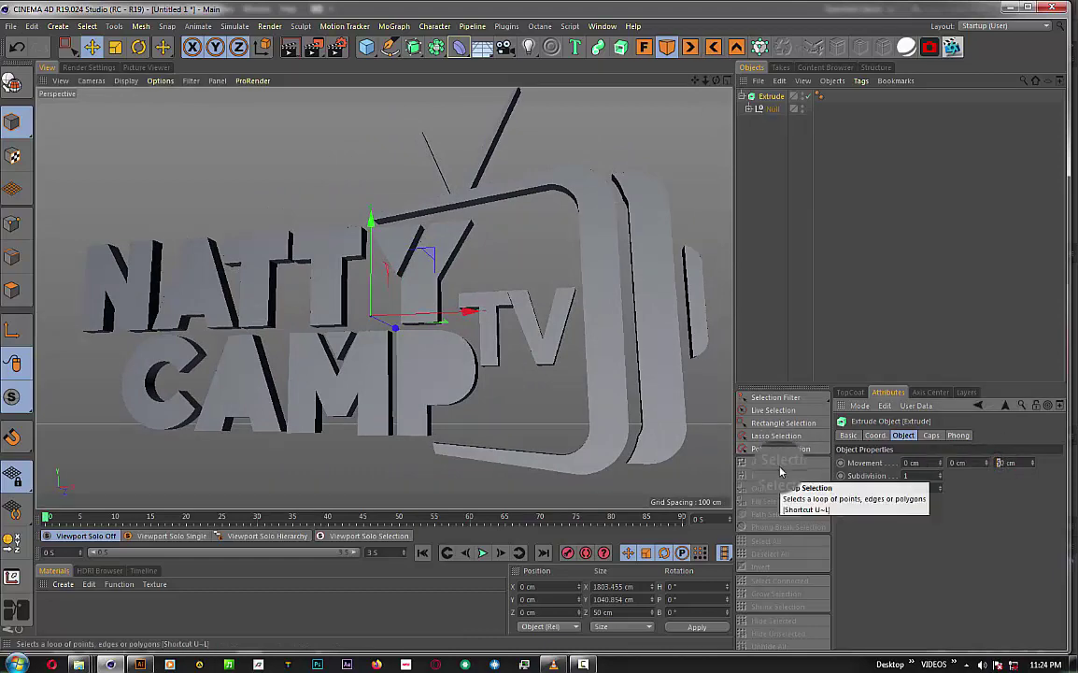
key(Return)
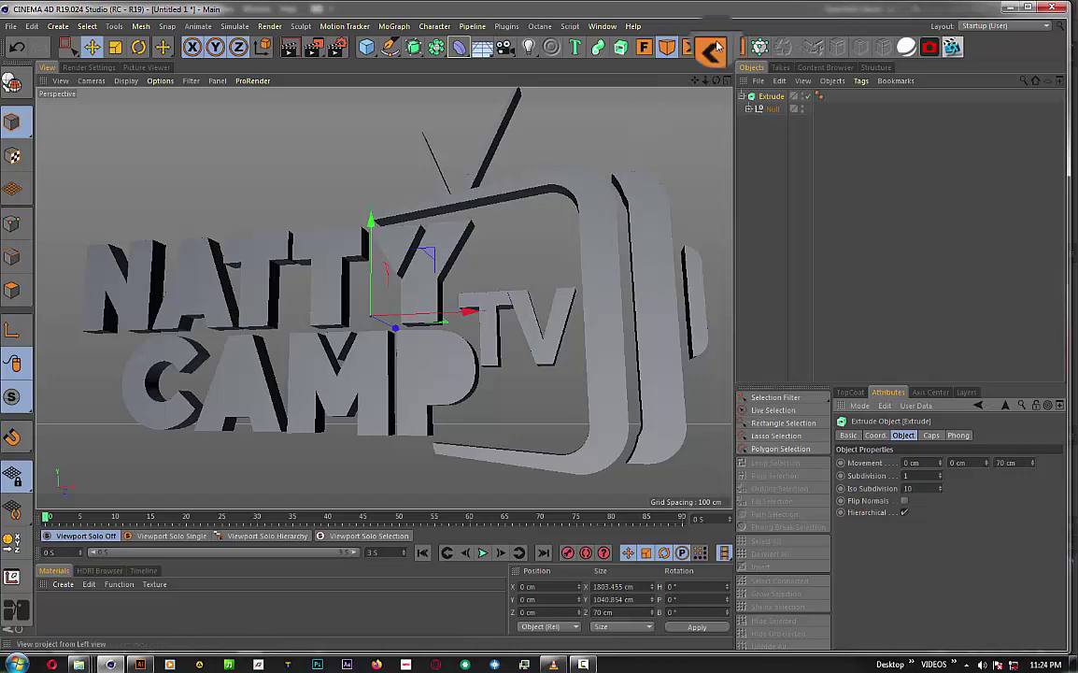
drag(717, 80, 645, 117)
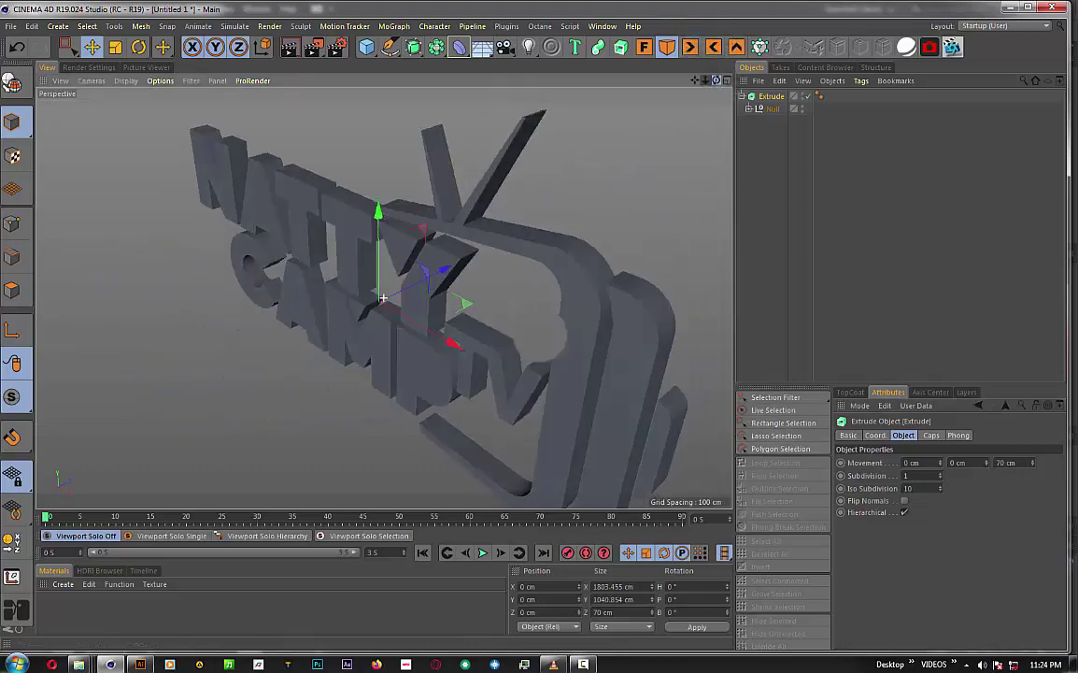
- Expand the logo group and rearrange its paths in the Object Manager
click(748, 108)
click(782, 138)
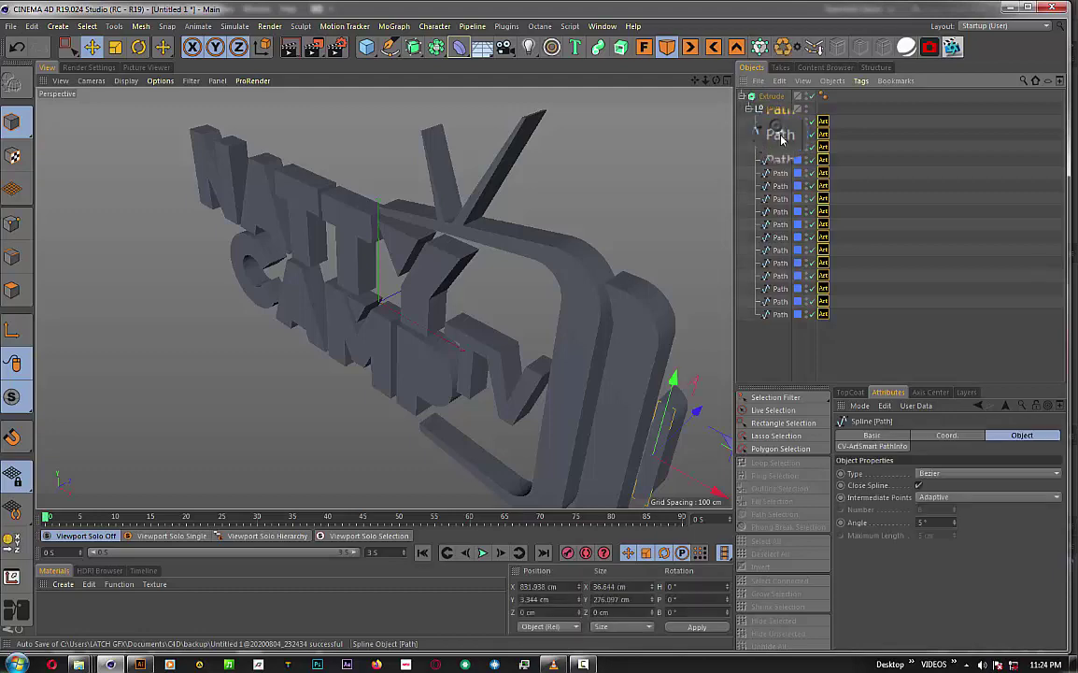
click(780, 135)
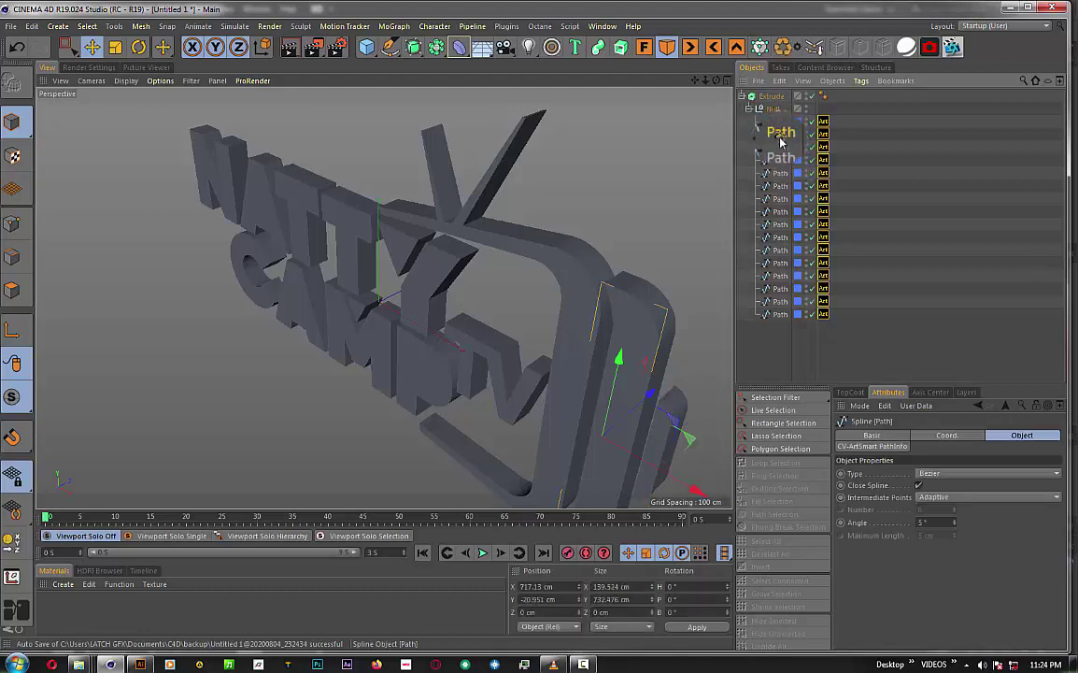
mouse_move(787, 197)
mouse_down()
mouse_move(774, 278)
mouse_move(781, 318)
mouse_move(785, 245)
mouse_move(788, 356)
mouse_up()
mouse_move(775, 211)
mouse_down()
mouse_move(774, 233)
mouse_move(778, 183)
mouse_up()
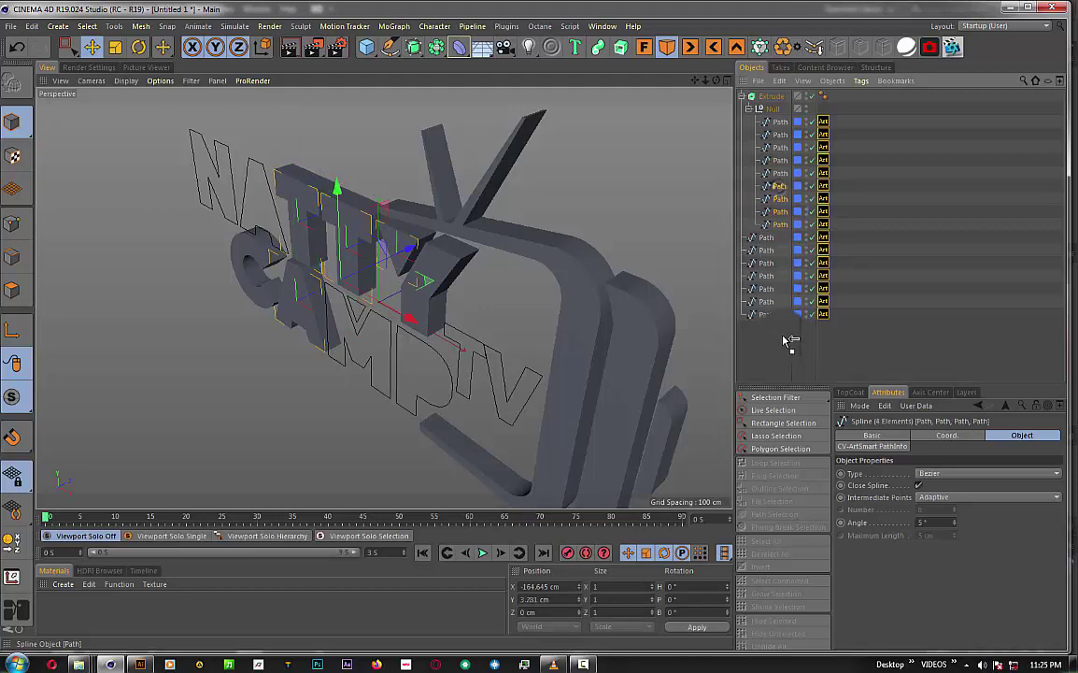
- Regroup the letter paths and add a second extrude, Extrude.1, for the CAMP letters
drag(771, 301, 779, 178)
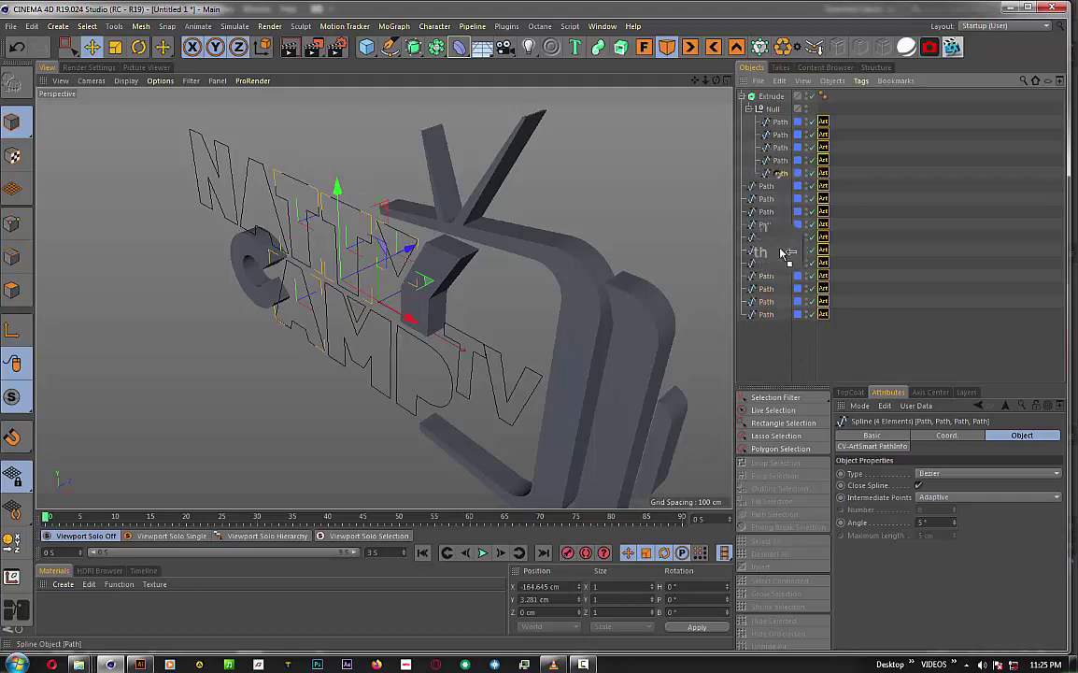
drag(771, 314, 777, 163)
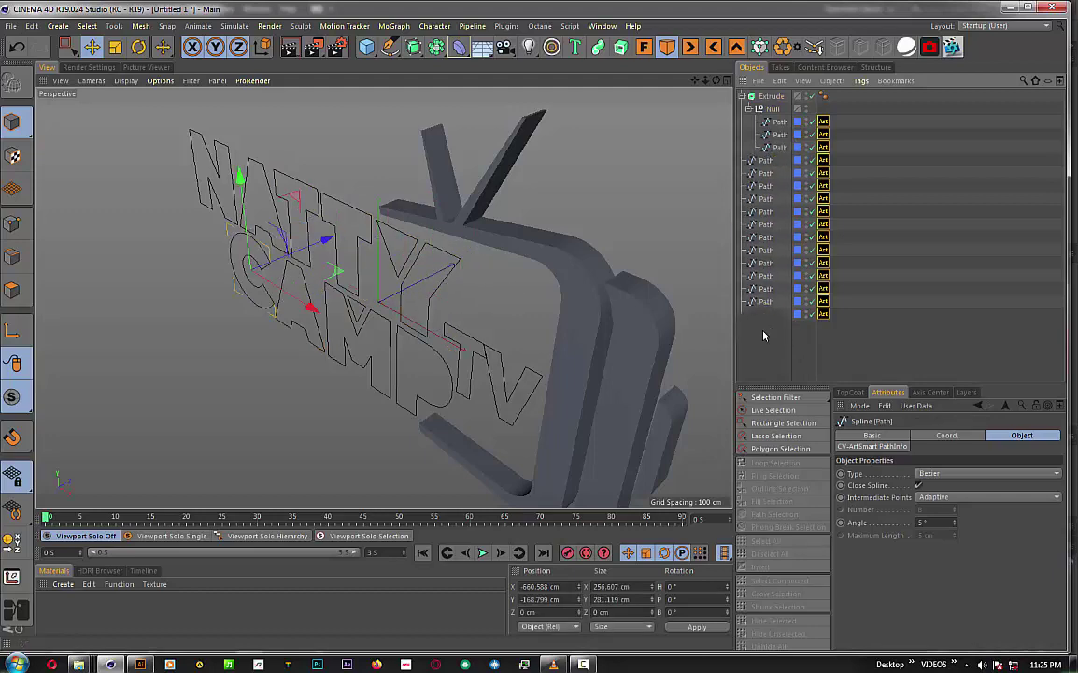
mouse_move(769, 300)
mouse_down()
mouse_move(761, 329)
mouse_move(769, 167)
mouse_up()
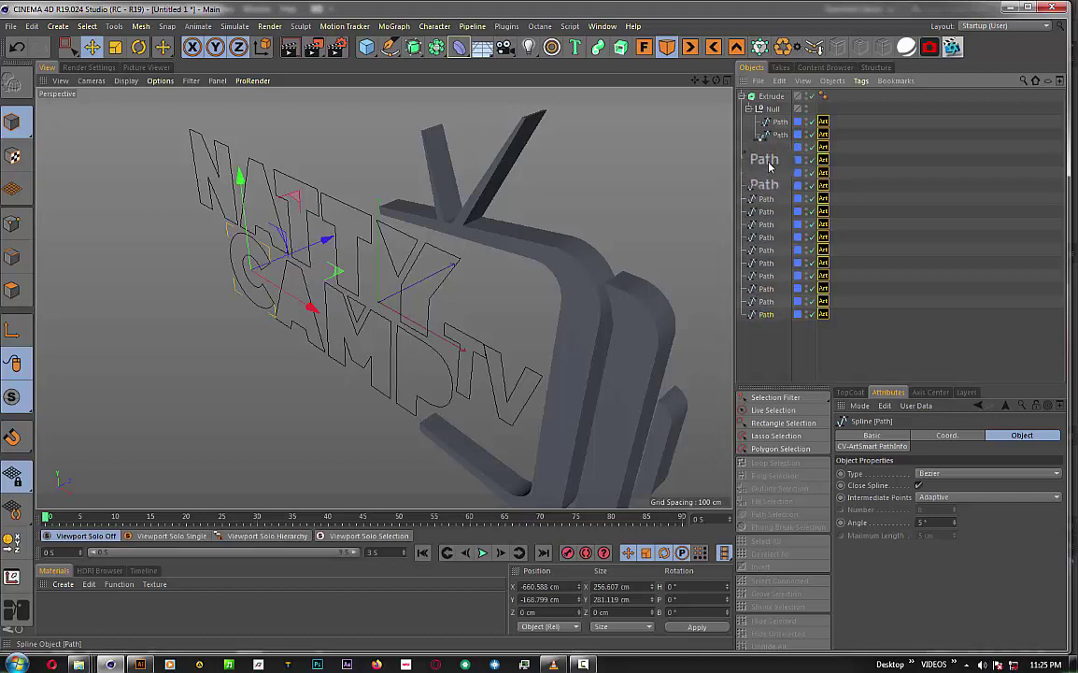
drag(769, 175, 770, 175)
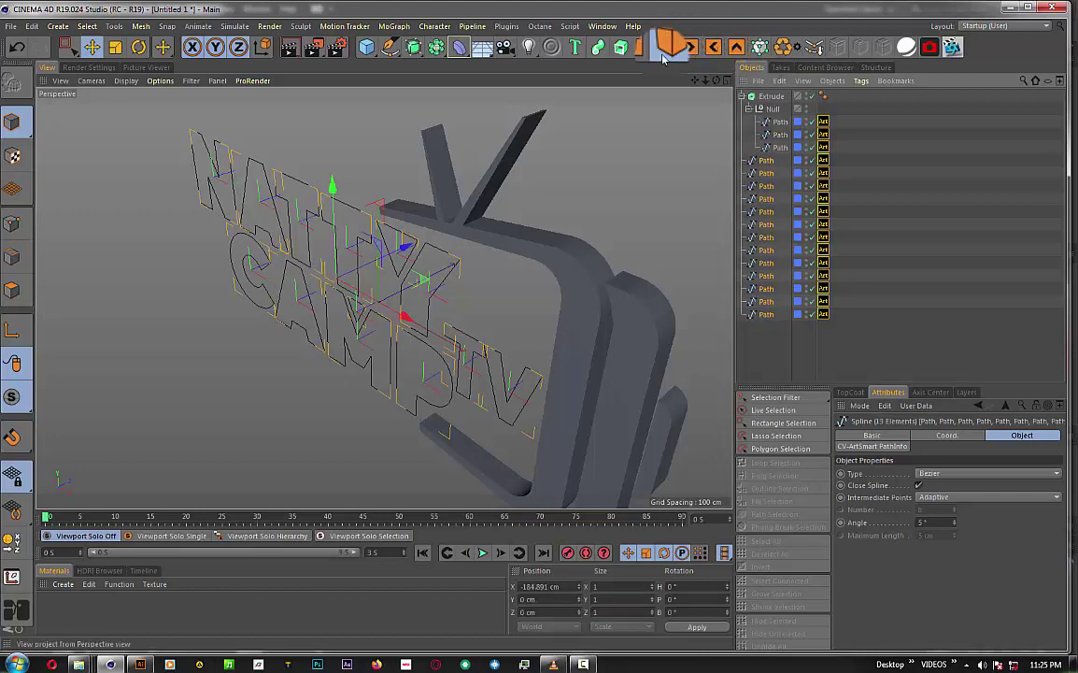
click(620, 47)
mouse_move(799, 223)
mouse_down()
mouse_move(765, 328)
mouse_move(762, 142)
mouse_move(767, 330)
mouse_move(774, 225)
mouse_up()
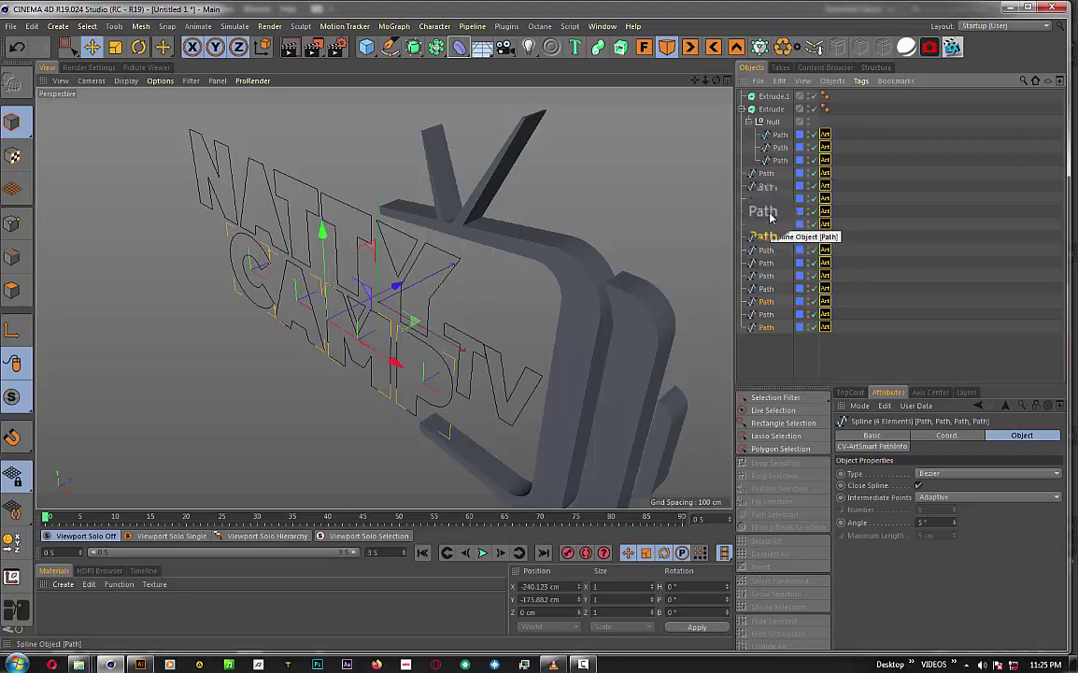
- Place the CAMP paths inside Extrude.1 and enable Hierarchical so each letter extrudes separately
drag(774, 225, 772, 99)
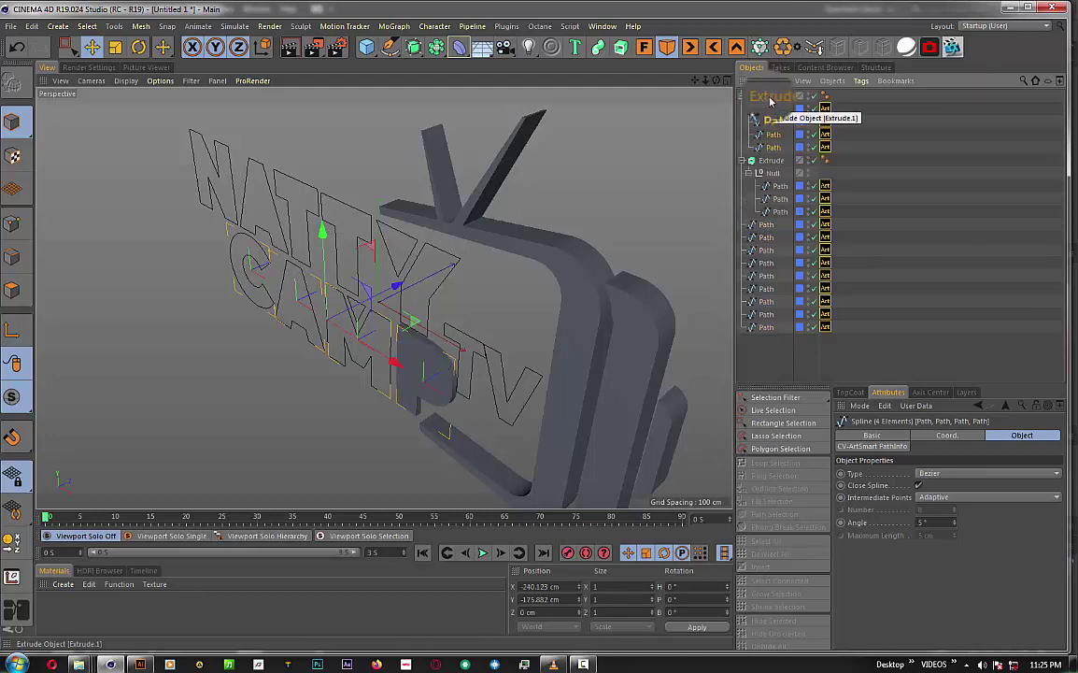
click(772, 97)
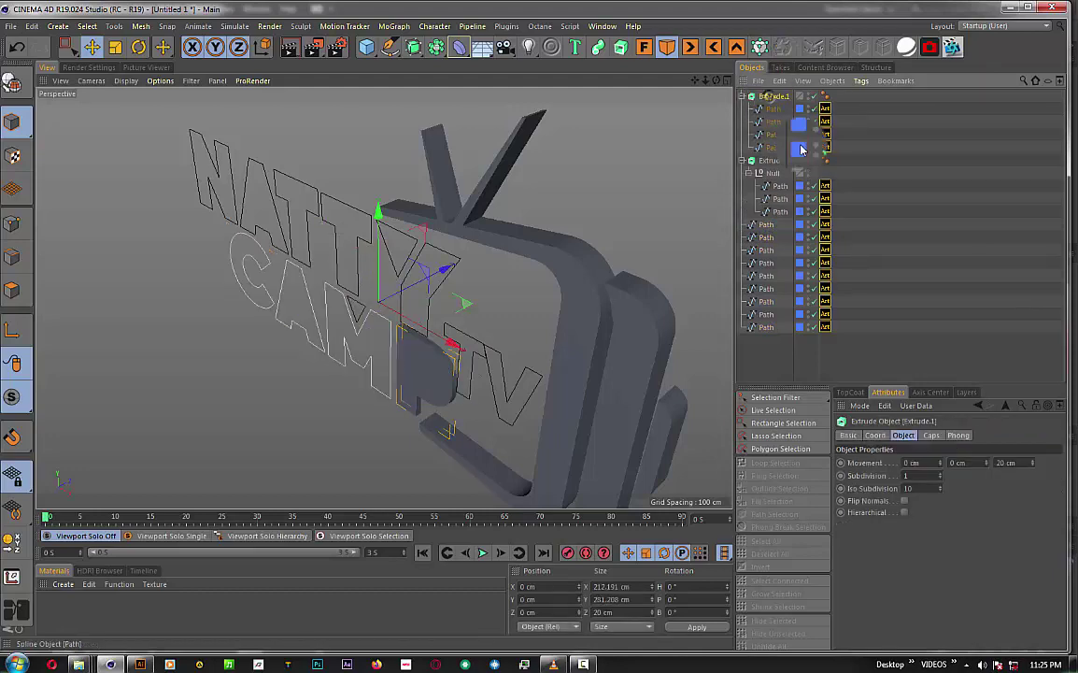
click(903, 513)
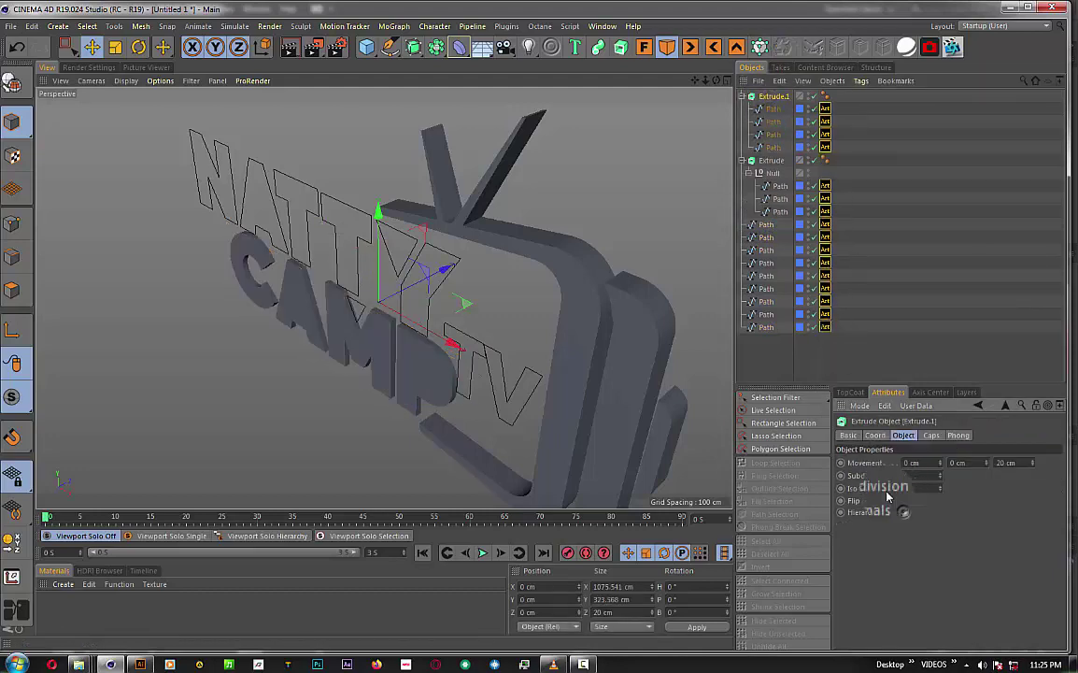
- Select the remaining NATTY letter paths, leaving the TV paths out
click(766, 329)
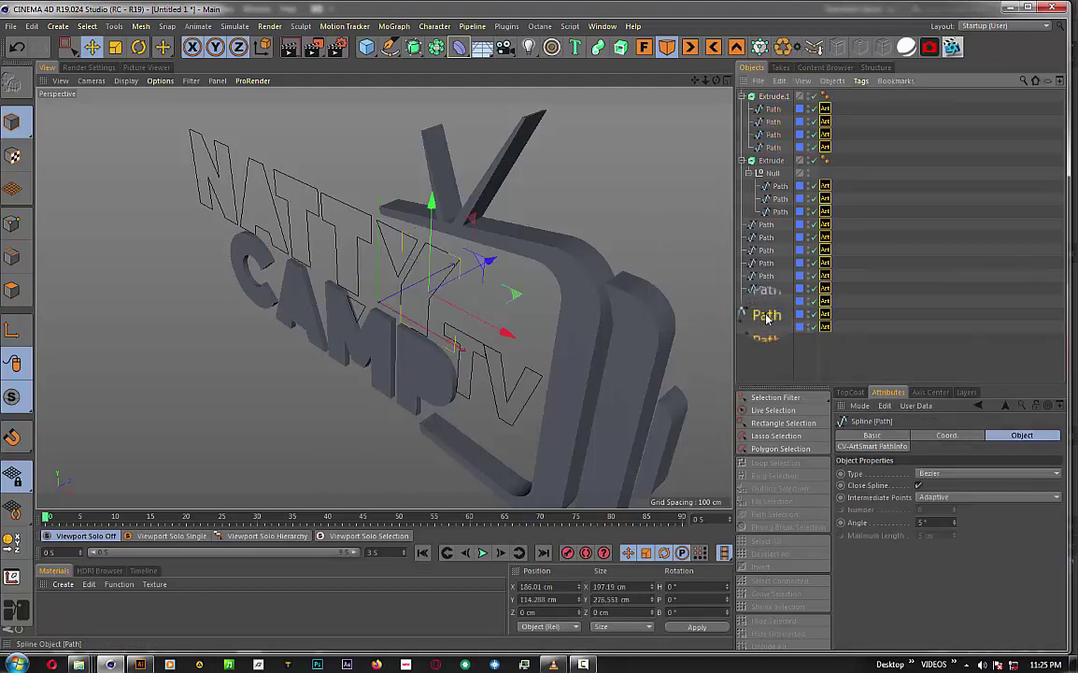
ctrl+click(767, 316)
ctrl+click(768, 295)
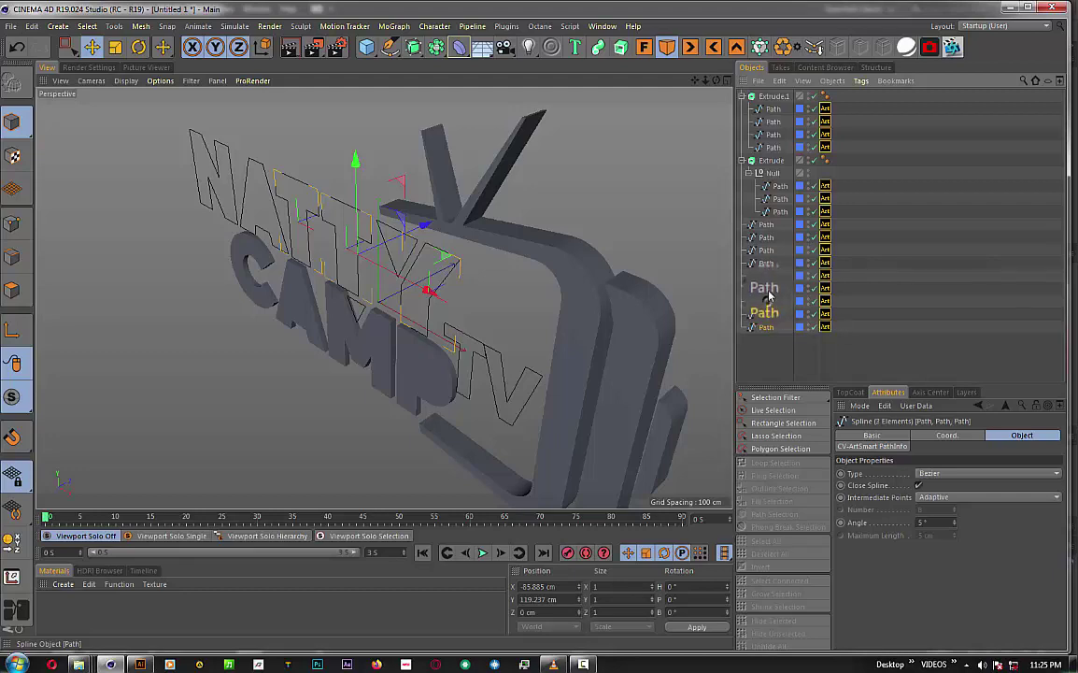
ctrl+click(770, 285)
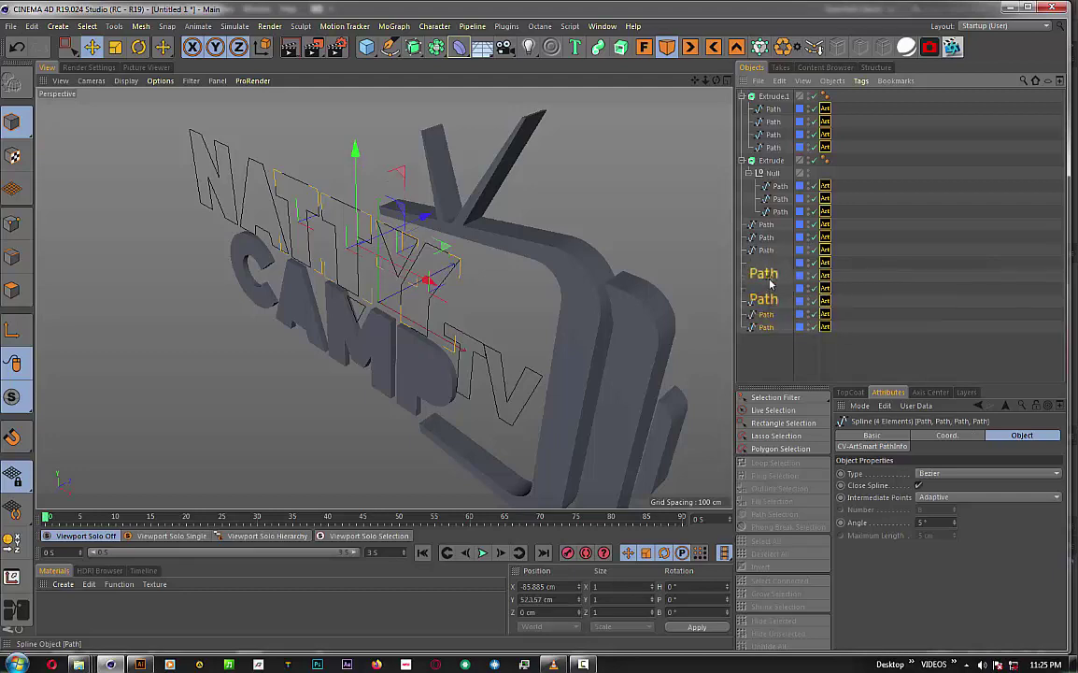
ctrl+click(770, 284)
ctrl+click(770, 272)
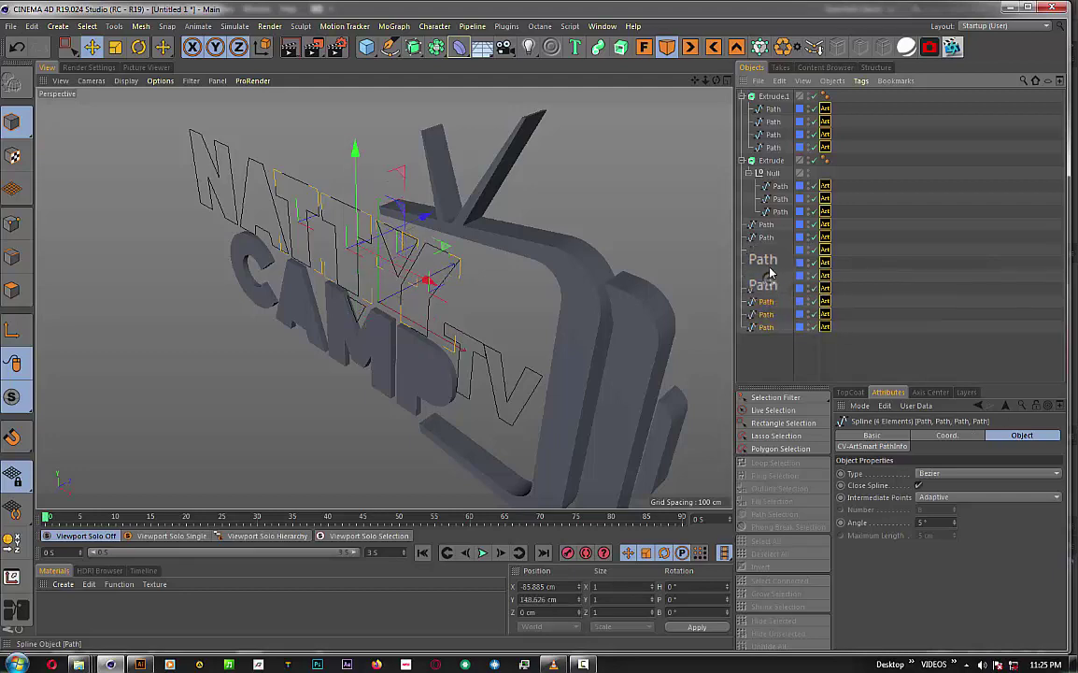
shift+click(770, 272)
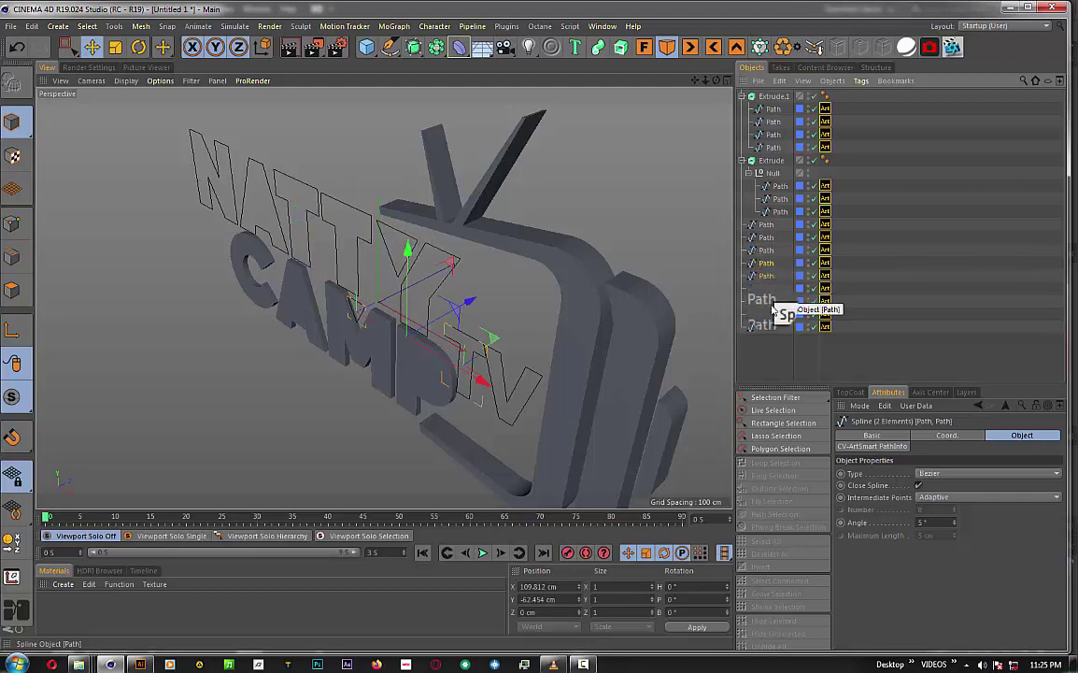
click(772, 292)
shift+click(771, 291)
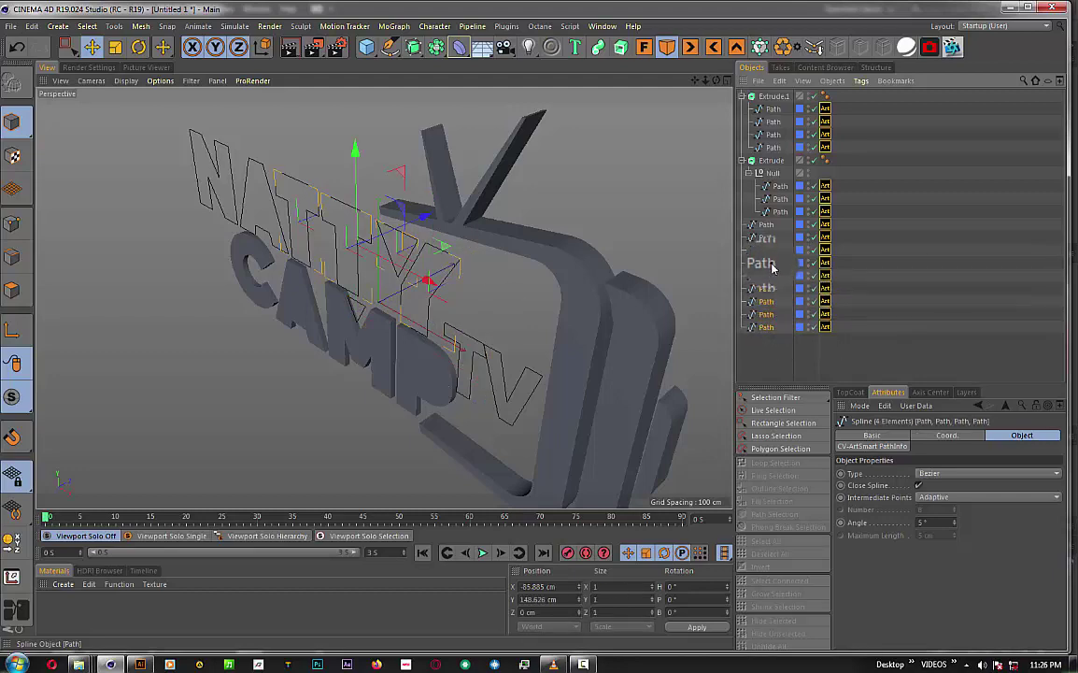
shift+click(772, 259)
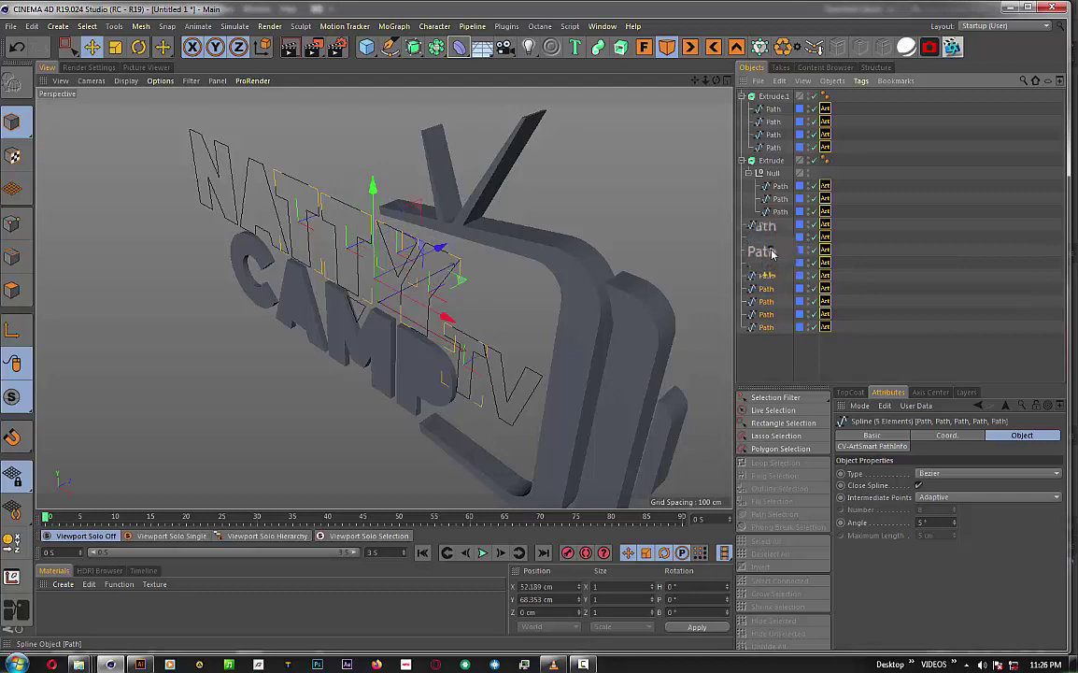
shift+click(772, 252)
shift+click(770, 239)
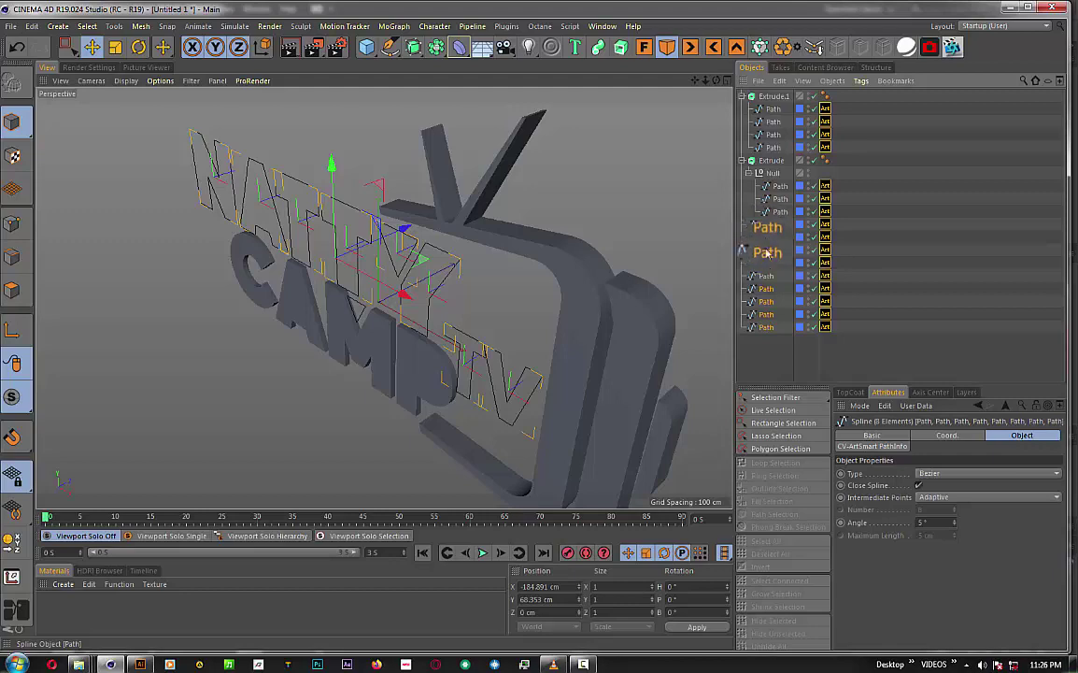
ctrl+click(770, 254)
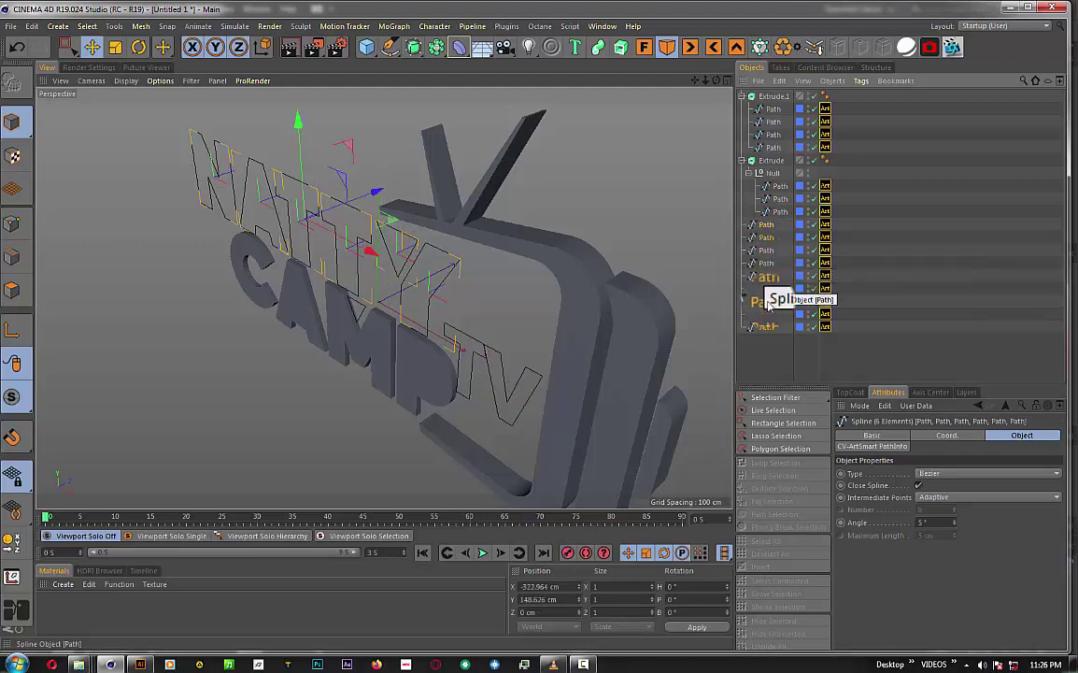
drag(774, 329, 780, 327)
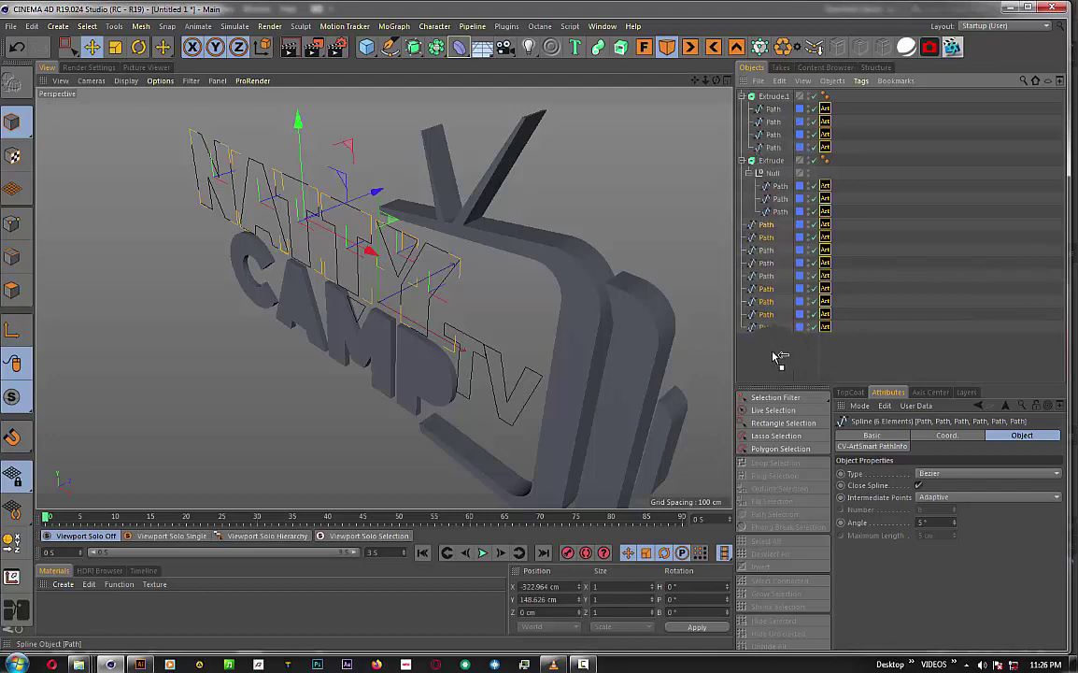
- Reselect all six NATTY paths after accidentally adding a Subdivision Surface
drag(771, 347, 751, 308)
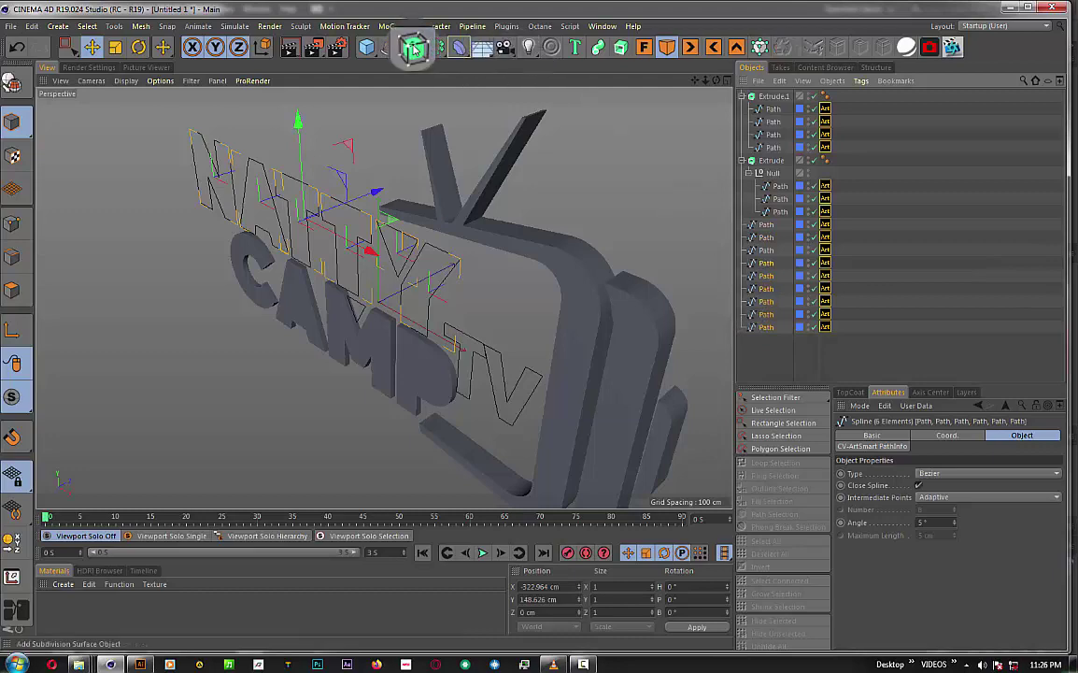
click(414, 48)
click(766, 341)
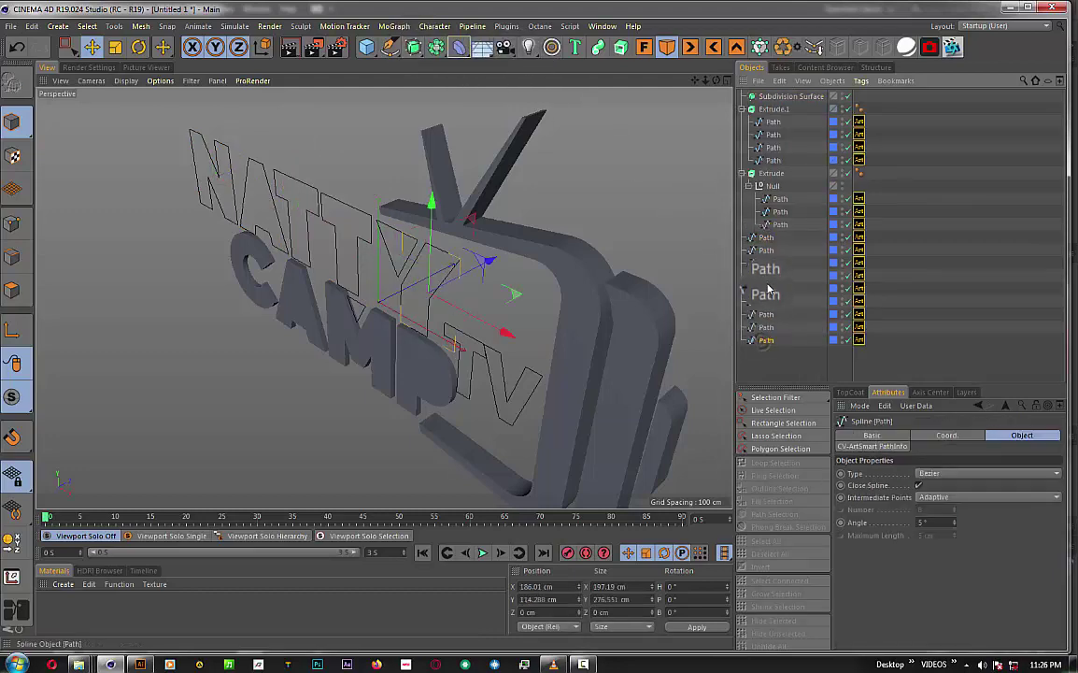
shift+click(768, 284)
mouse_move(769, 284)
mouse_down()
mouse_move(785, 110)
mouse_move(801, 370)
mouse_up()
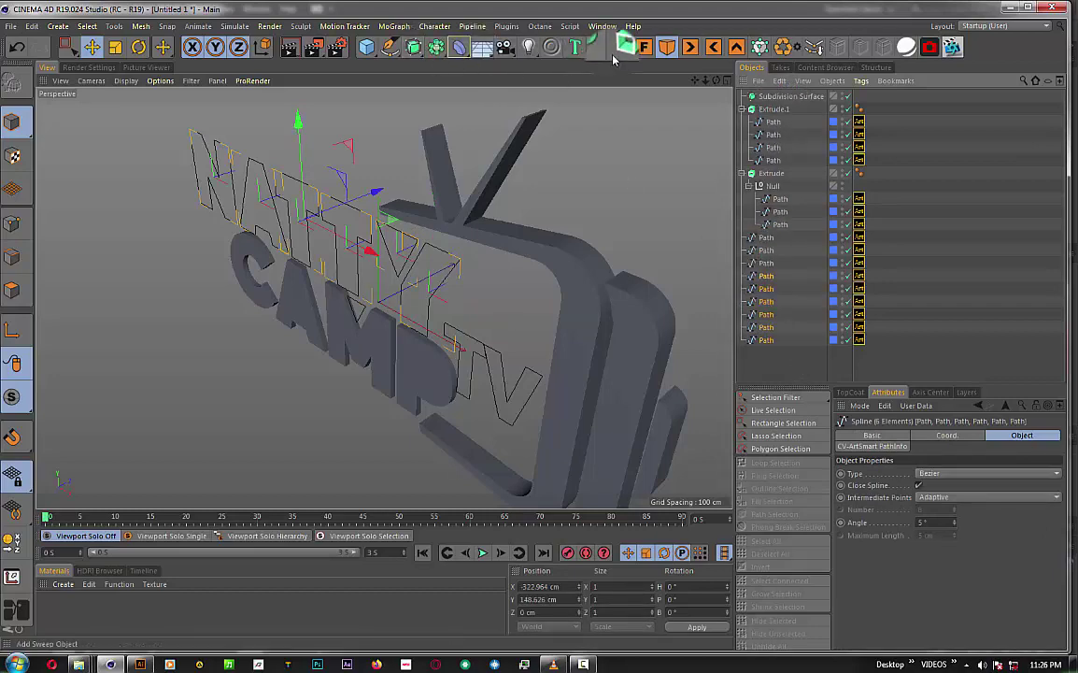
- Put the six NATTY paths inside a new Extrude.2 and delete the stray Subdivision Surface
click(641, 73)
drag(765, 327, 769, 295)
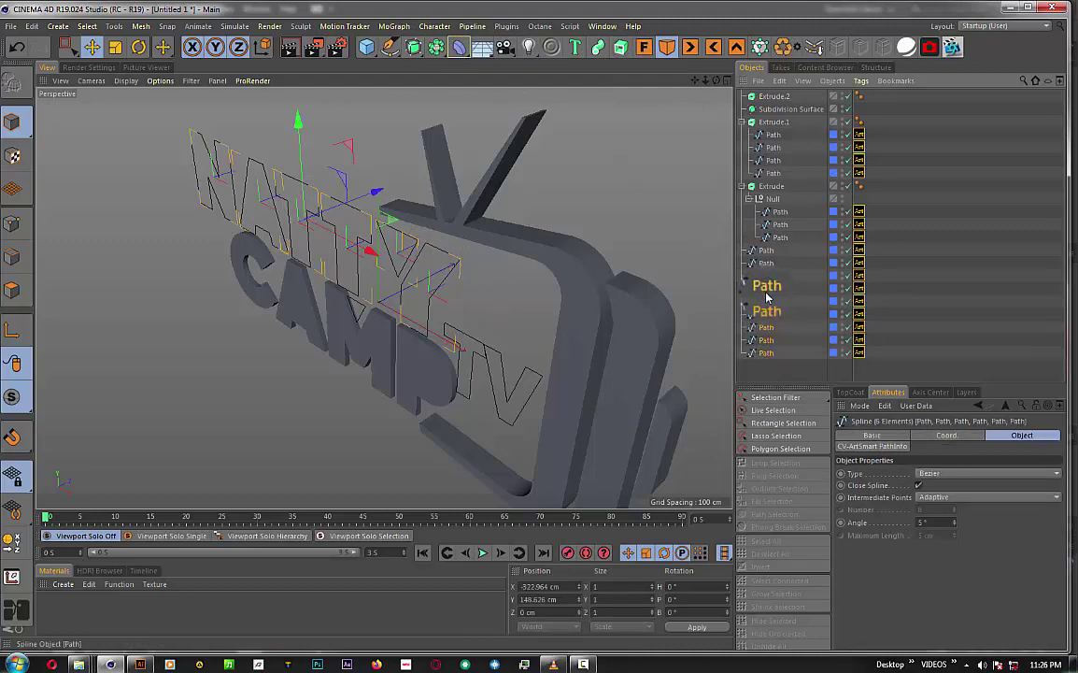
drag(766, 298, 776, 100)
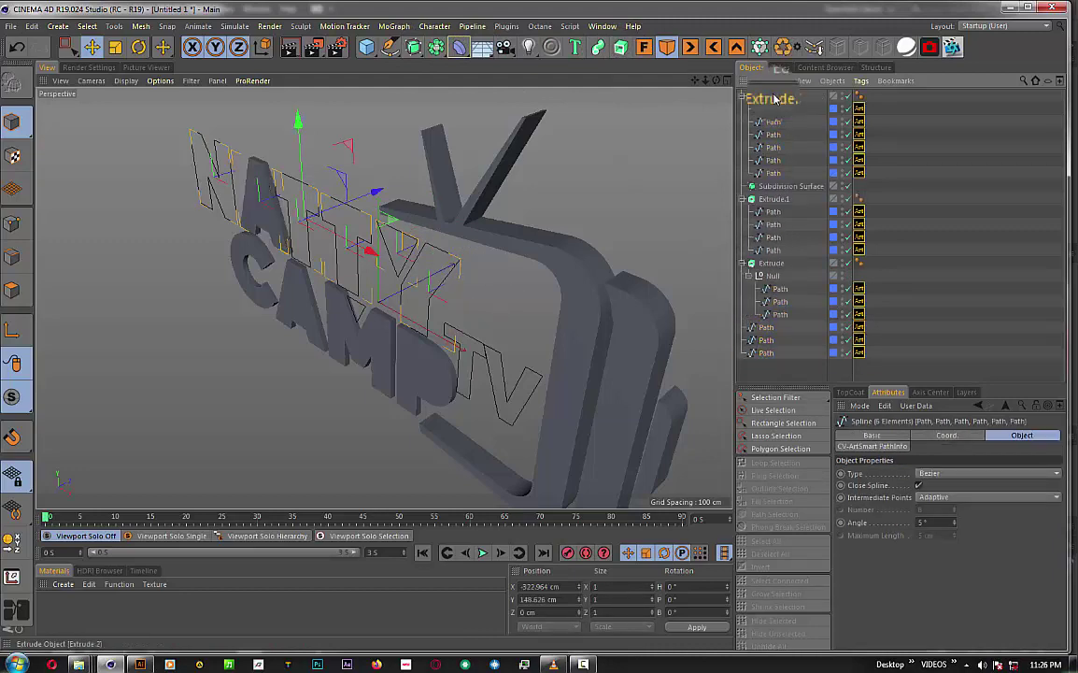
click(774, 98)
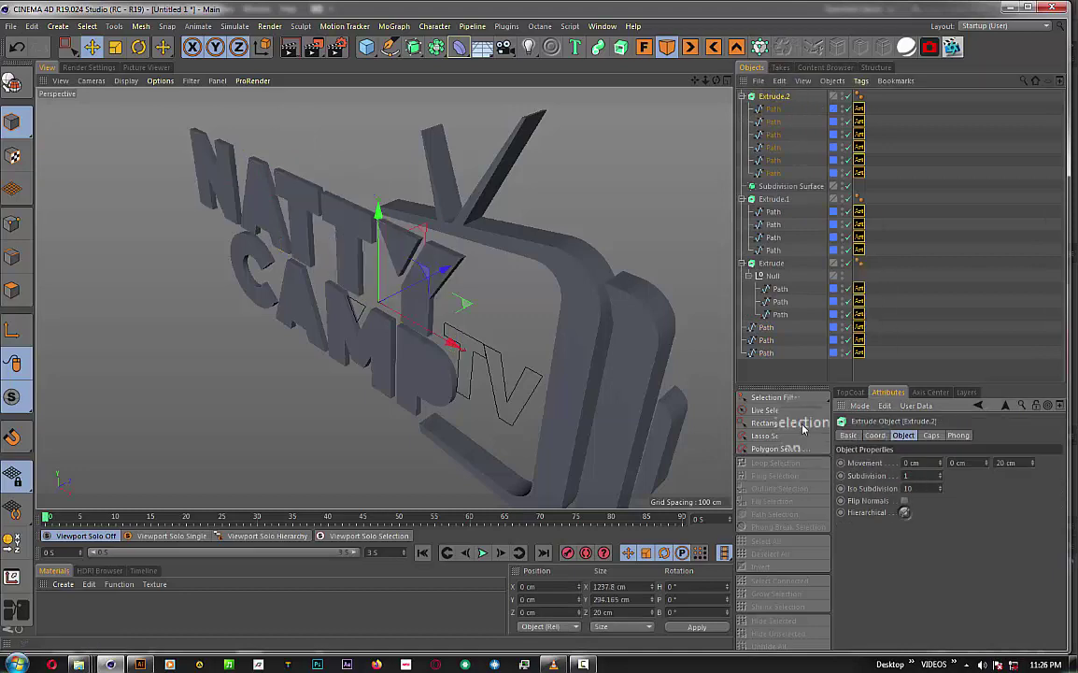
mouse_move(785, 186)
mouse_down()
mouse_move(849, 227)
mouse_move(767, 205)
mouse_up()
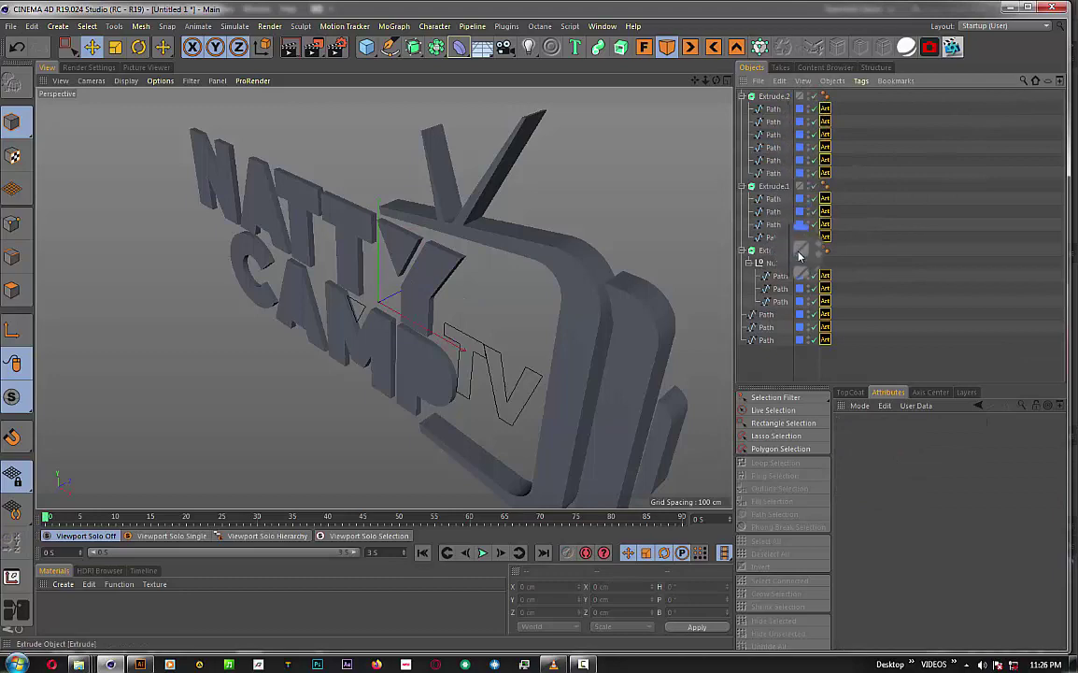
mouse_move(799, 256)
mouse_down()
mouse_move(796, 332)
mouse_move(766, 327)
mouse_up()
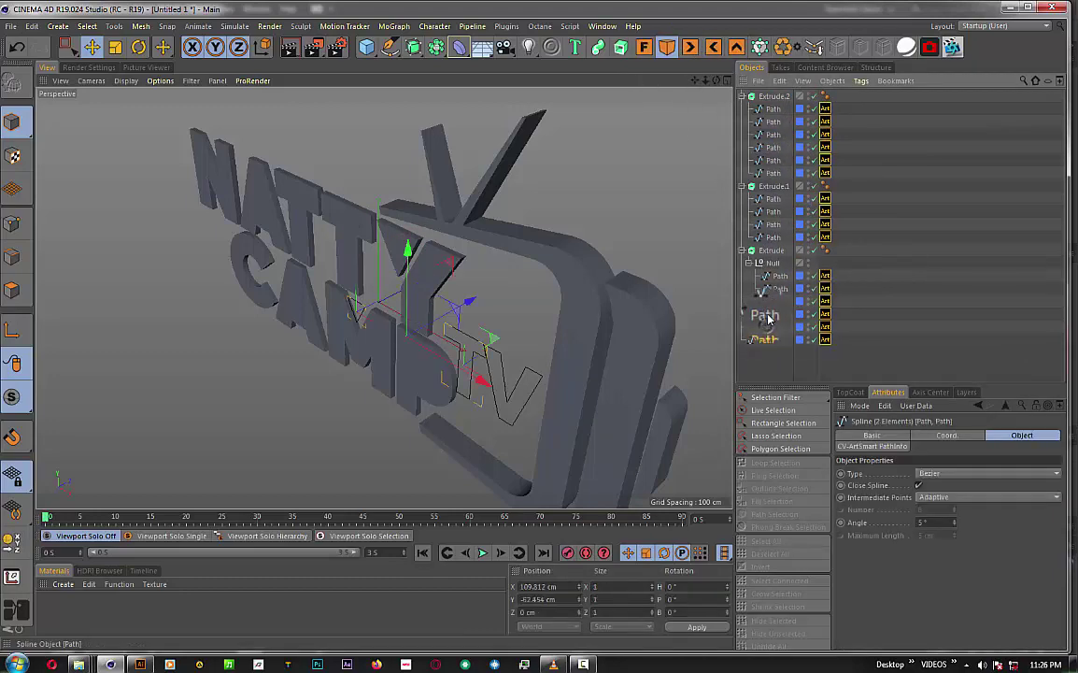
- Add Extrude.3 holding the three TV letter paths, extruded hierarchically
click(622, 49)
drag(766, 327, 770, 99)
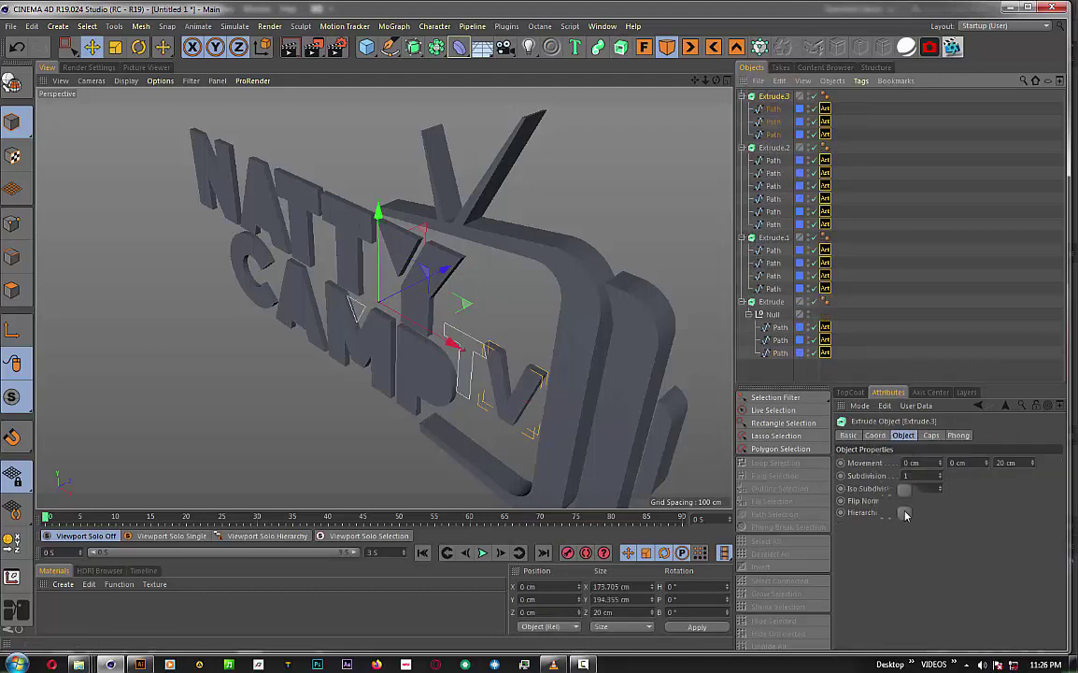
click(904, 513)
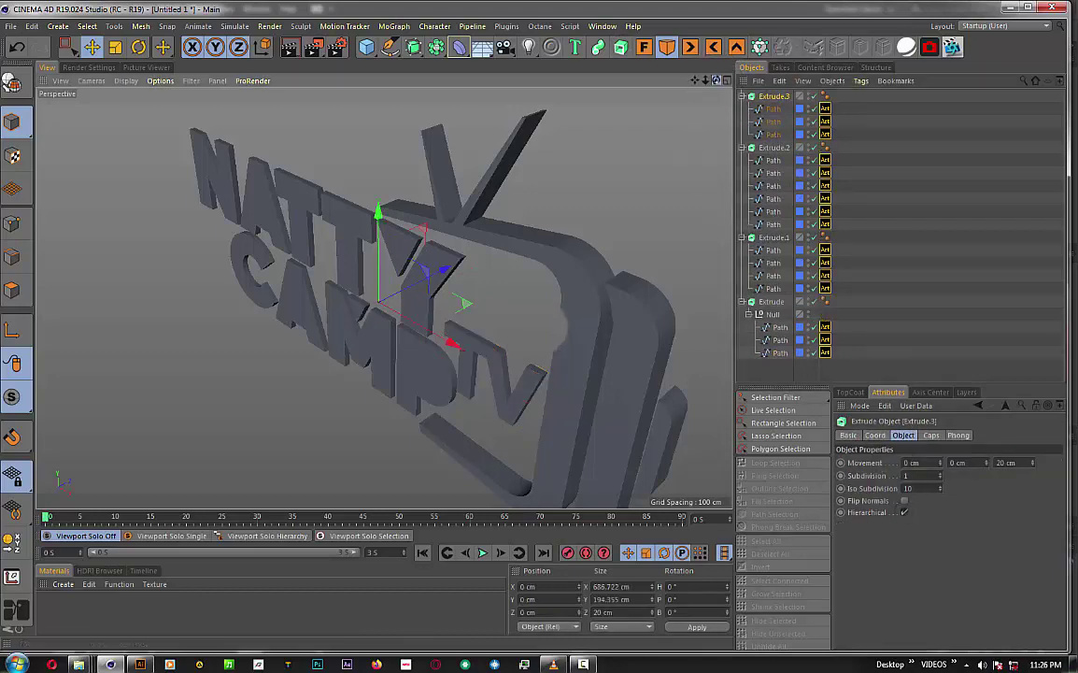
mouse_move(421, 280)
alt+mouse_down()
mouse_move(383, 297)
mouse_move(402, 280)
alt+mouse_up()
mouse_move(774, 288)
mouse_down()
mouse_move(776, 301)
mouse_move(774, 239)
mouse_up()
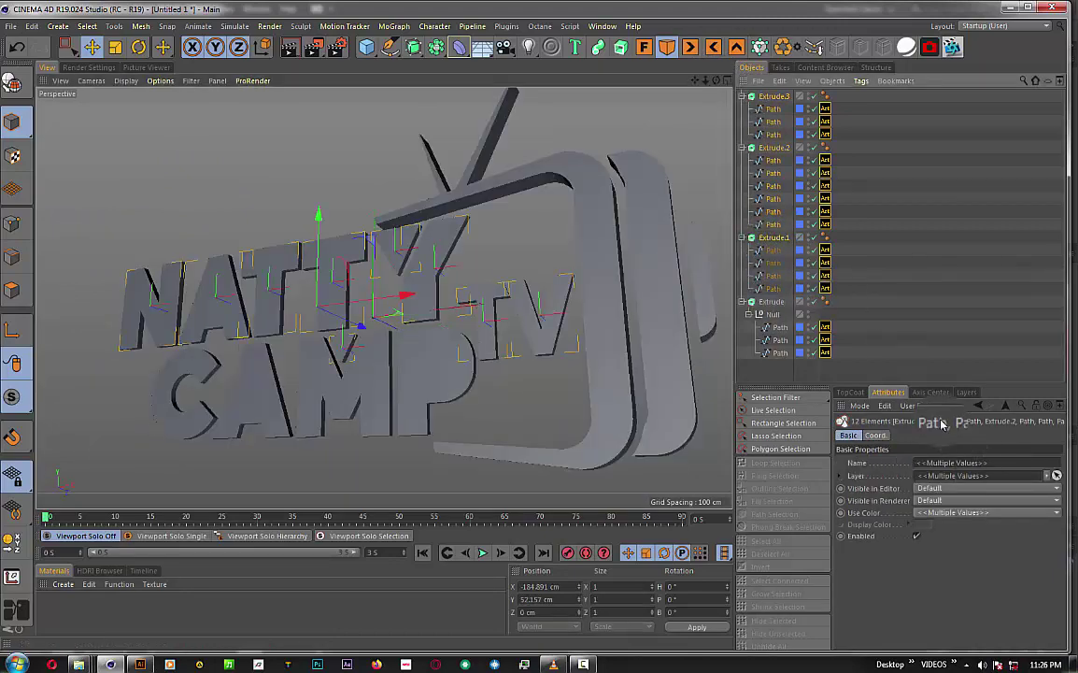
- Collapse the Extrude.1 and Extrude.2 groups and select the three new extrudes
drag(943, 425, 746, 229)
click(809, 356)
mouse_move(765, 188)
mouse_down()
mouse_move(747, 151)
mouse_move(753, 98)
mouse_up()
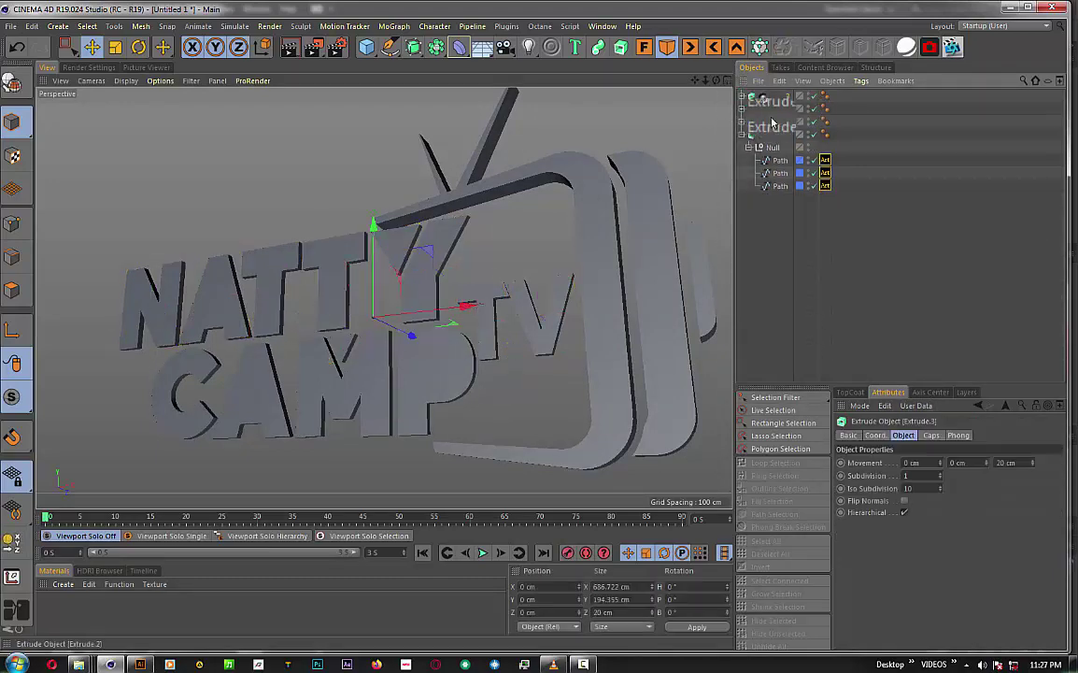
shift+click(772, 122)
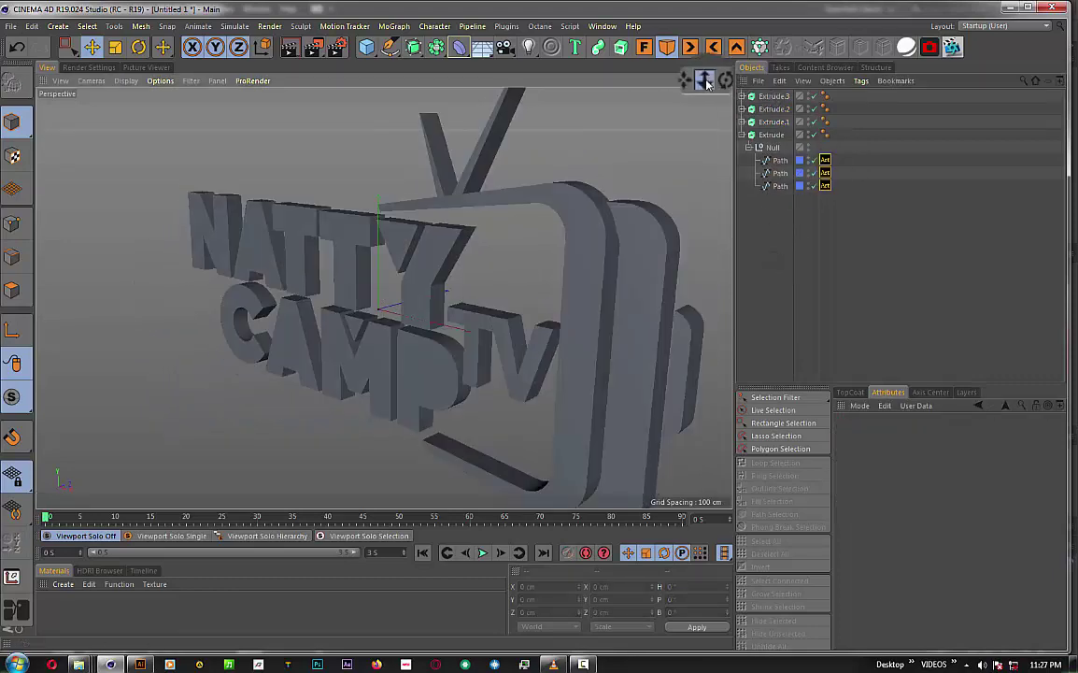
- Zoom and orbit around the logo to inspect the extruded lettering
drag(707, 82, 384, 297)
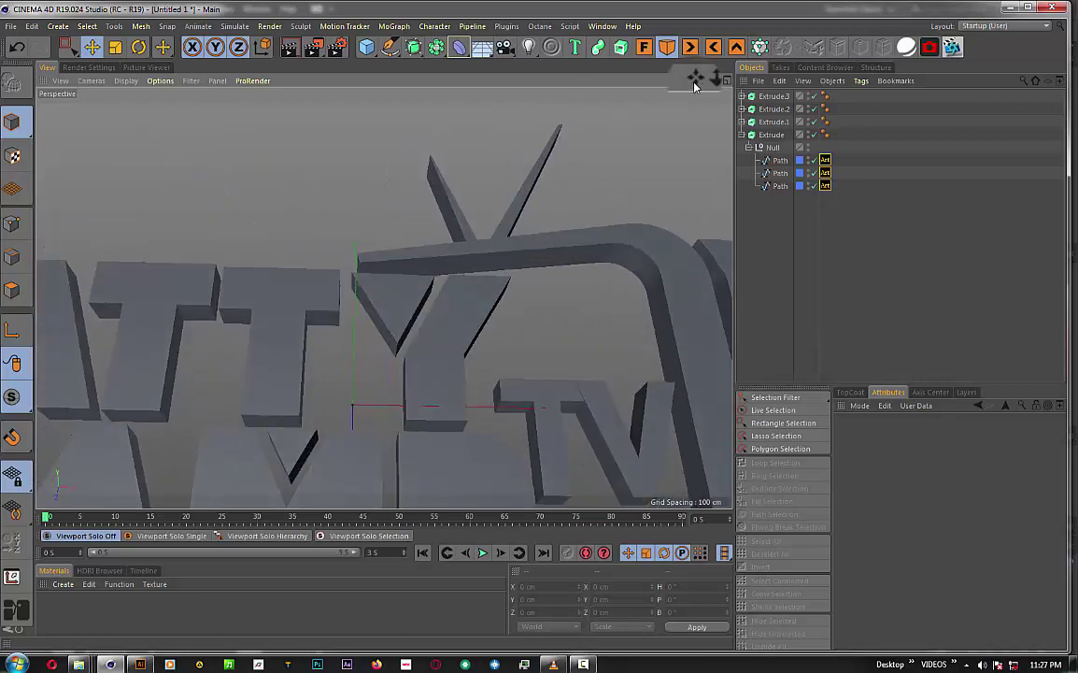
drag(694, 86, 637, 78)
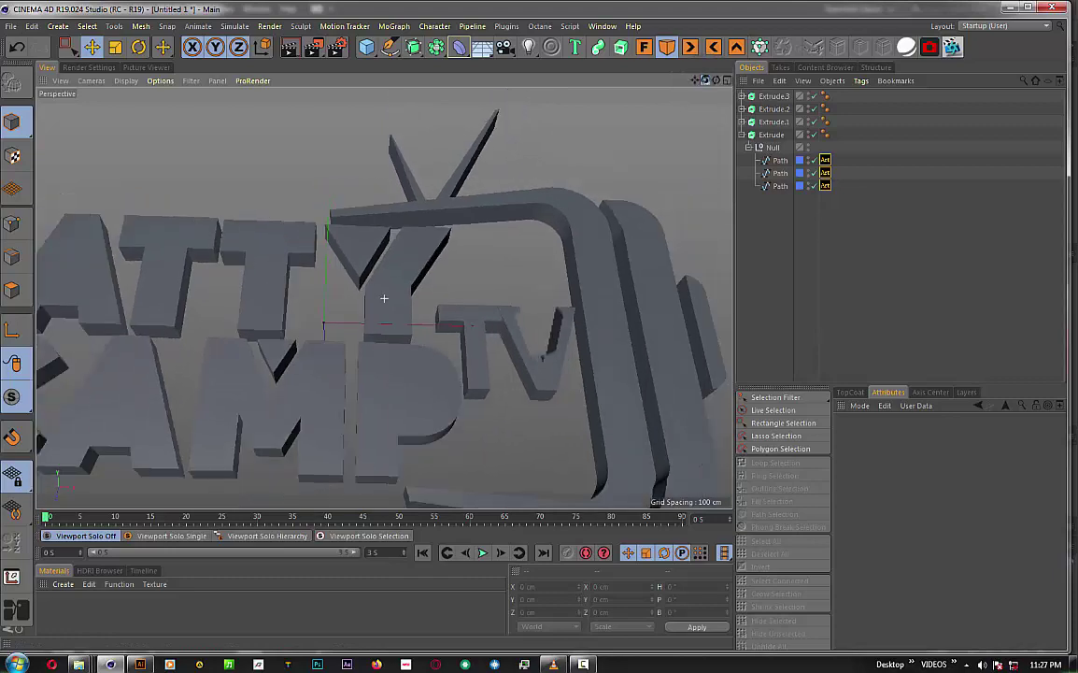
alt+drag(383, 297, 383, 298)
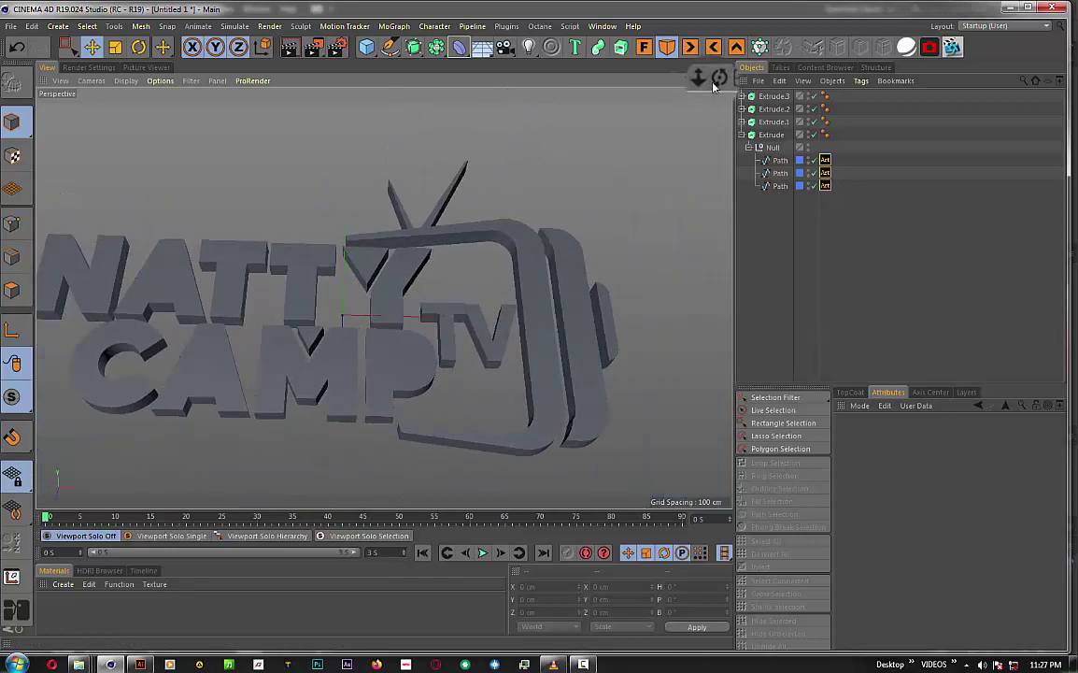
drag(715, 86, 755, 100)
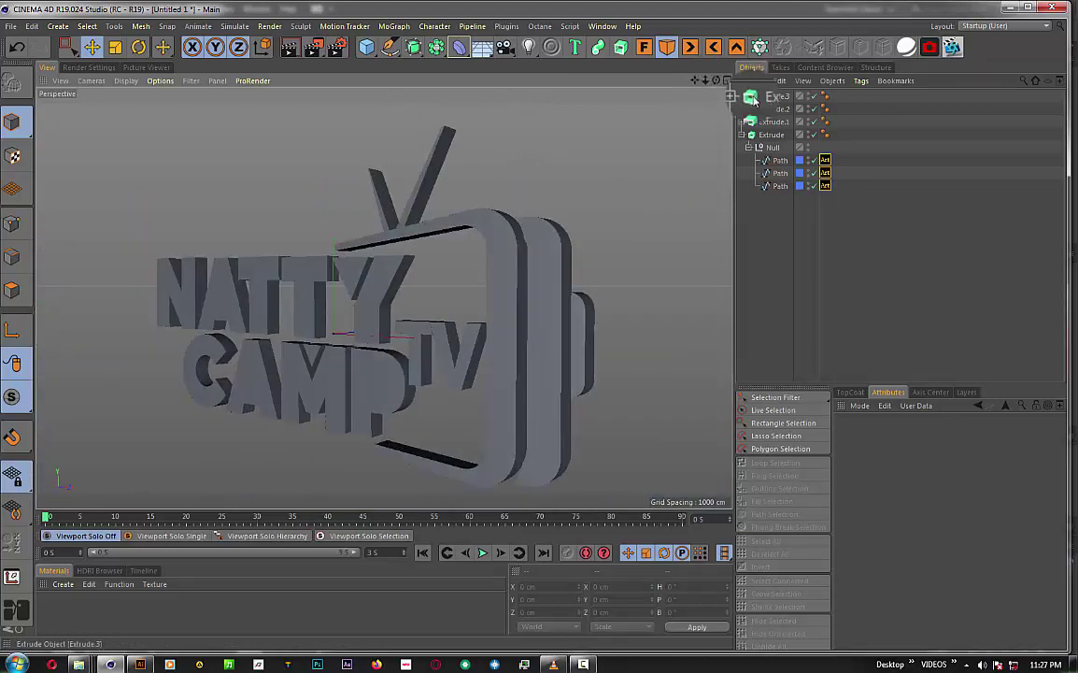
- Parent the Null of paths under Extrude, then show Extrude.3's Caps settings
click(762, 97)
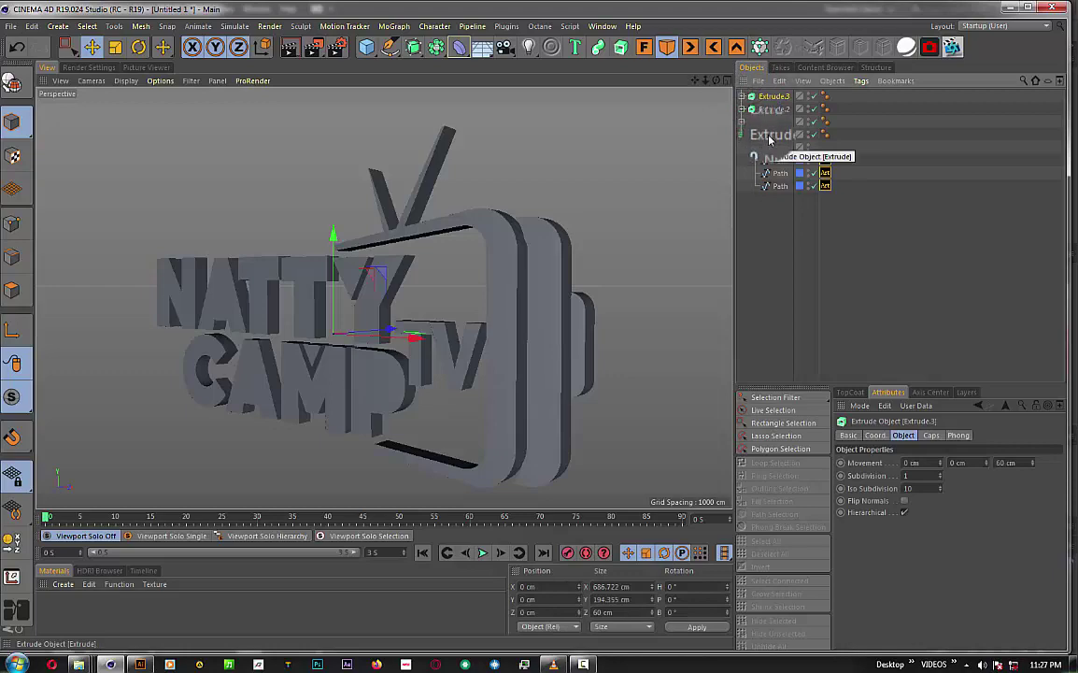
mouse_move(769, 138)
mouse_down()
mouse_move(762, 122)
mouse_move(762, 152)
mouse_move(772, 136)
mouse_up()
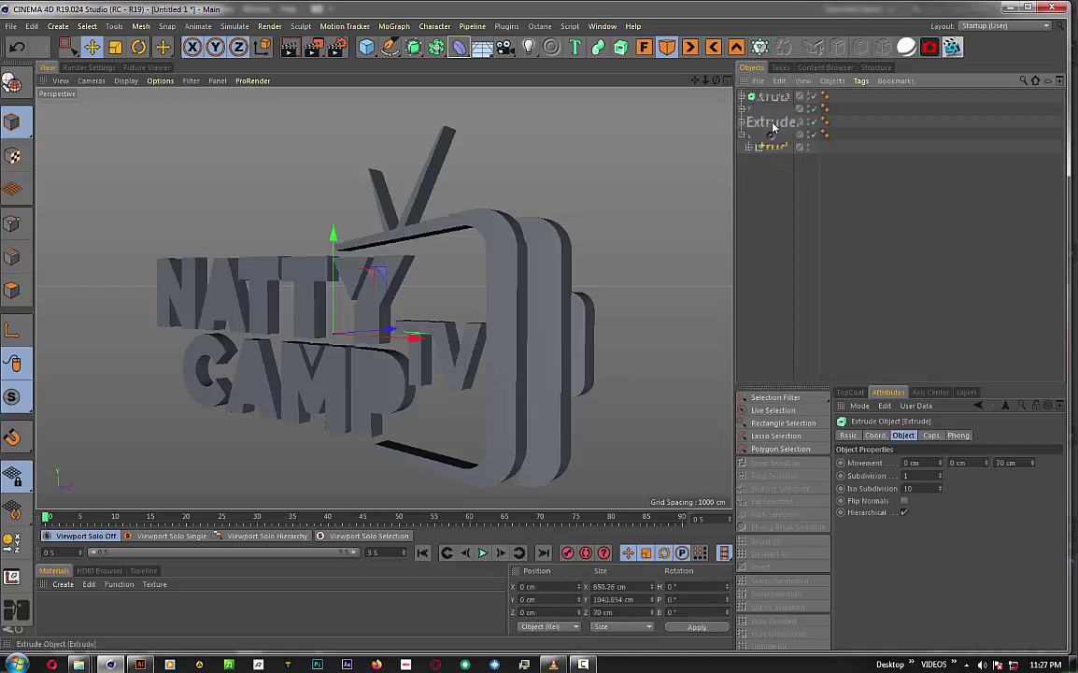
click(772, 96)
shift+click(772, 134)
click(771, 98)
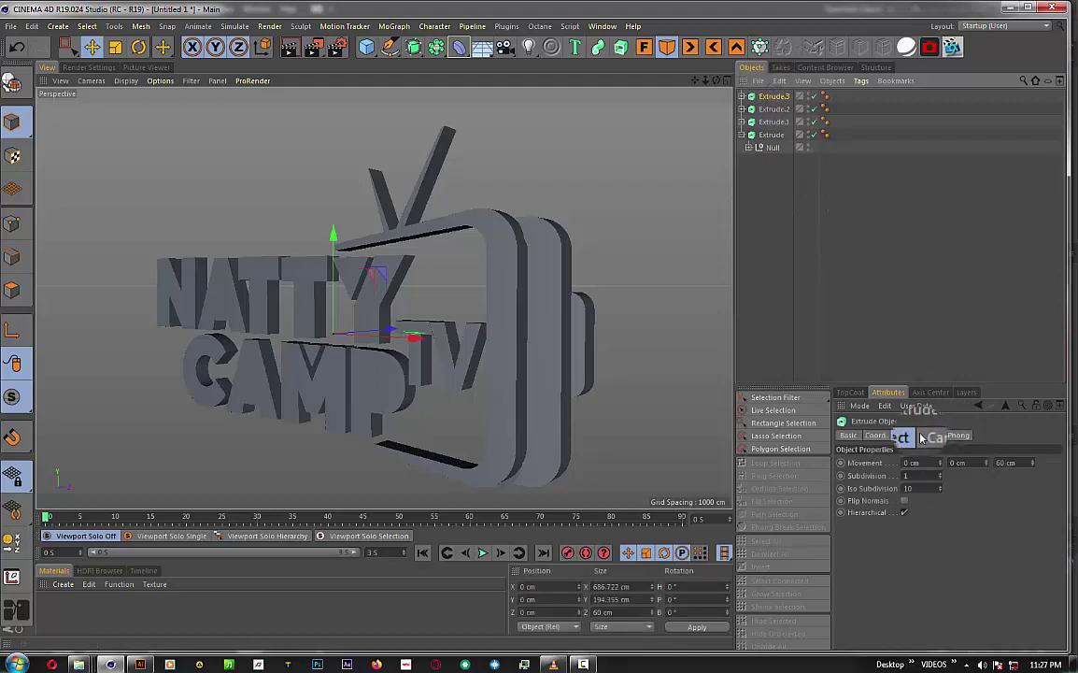
click(925, 435)
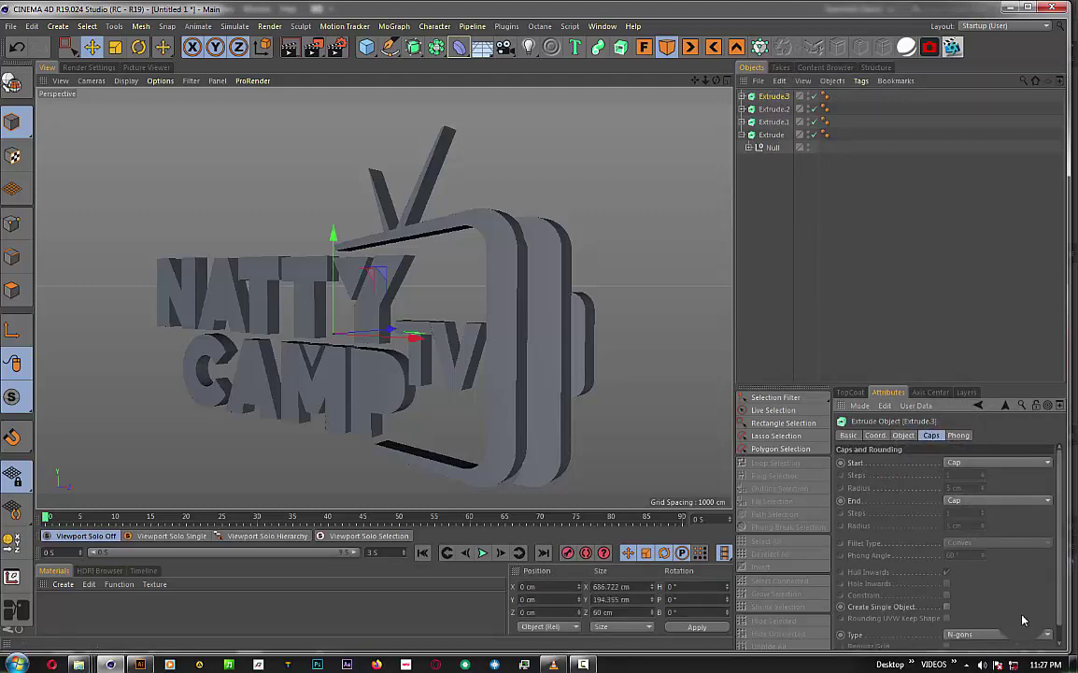
- Give Extrude.3 a Fillet Cap at its start with a reduced radius
click(962, 463)
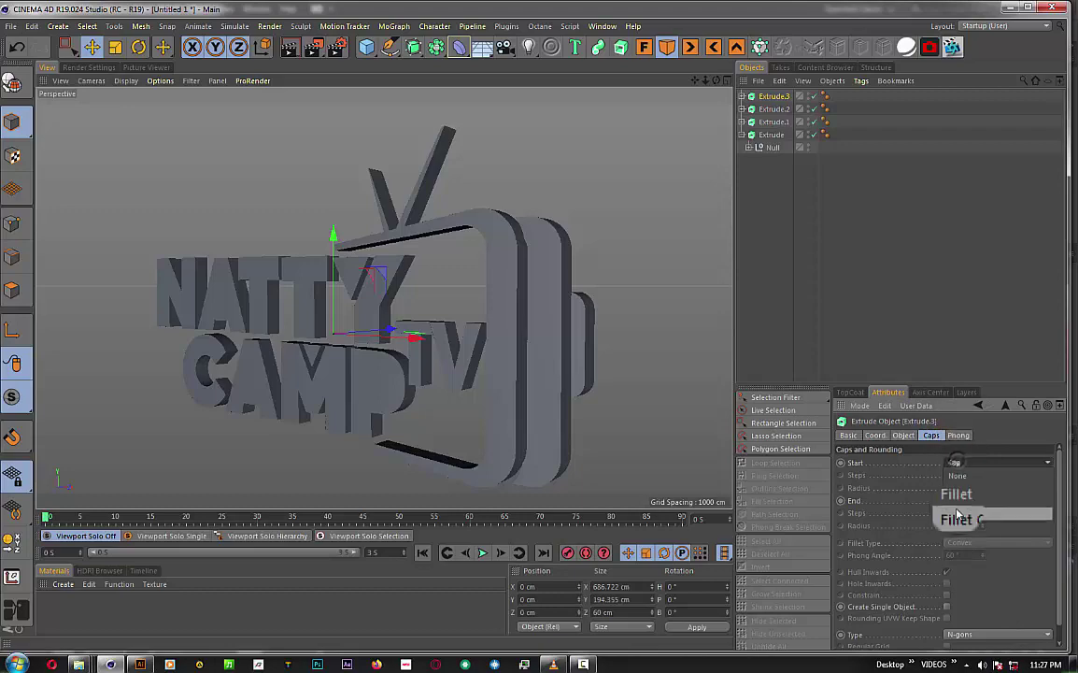
click(958, 514)
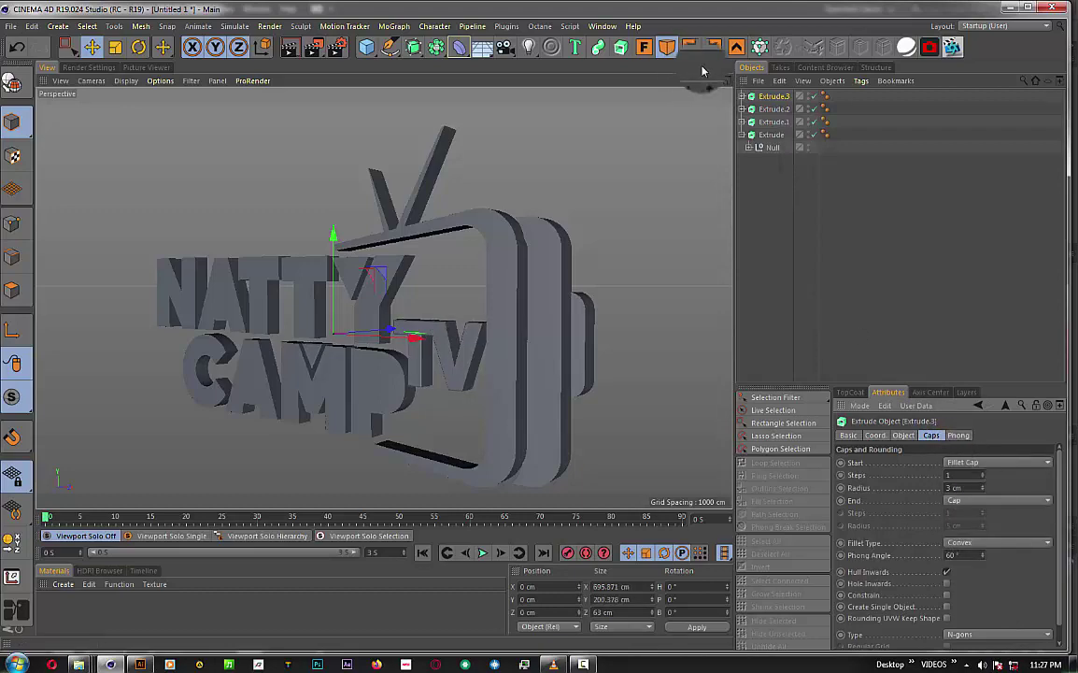
alt+right_drag(561, 281, 608, 309)
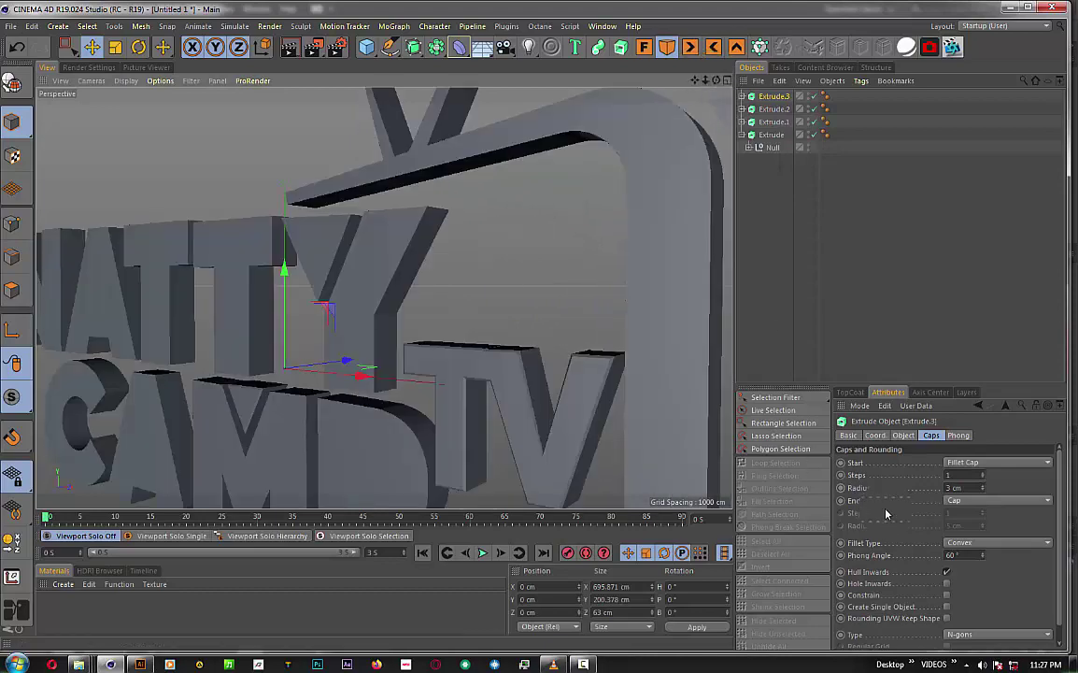
drag(982, 487, 972, 478)
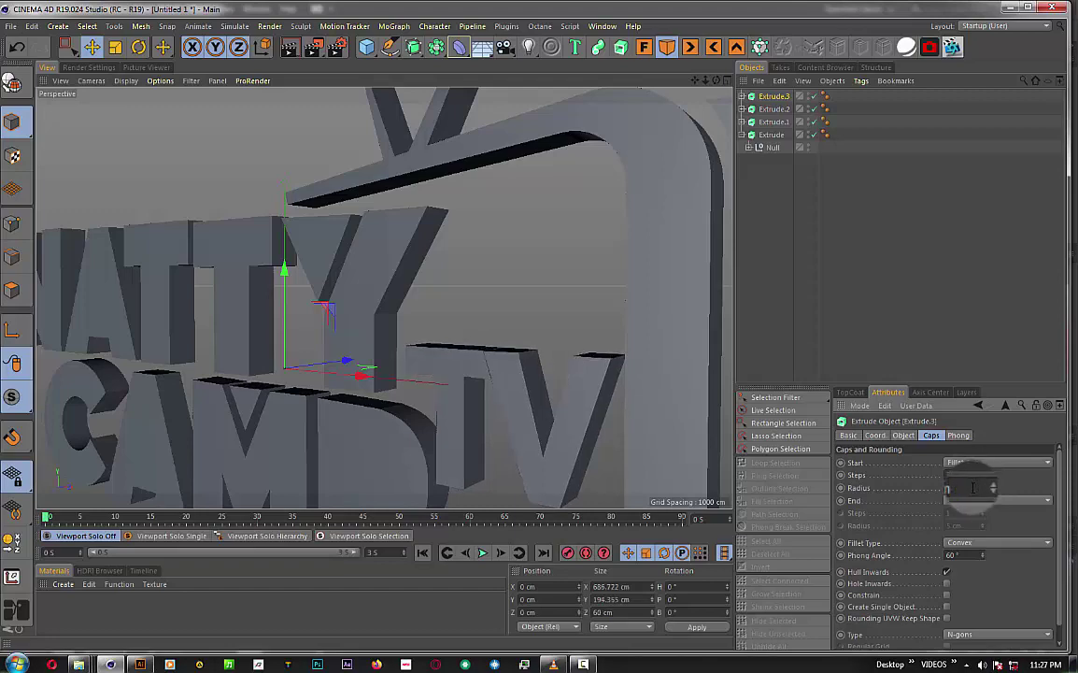
- Give Extrude.1 a start Fillet Cap of 5 steps and 2 cm radius
click(792, 277)
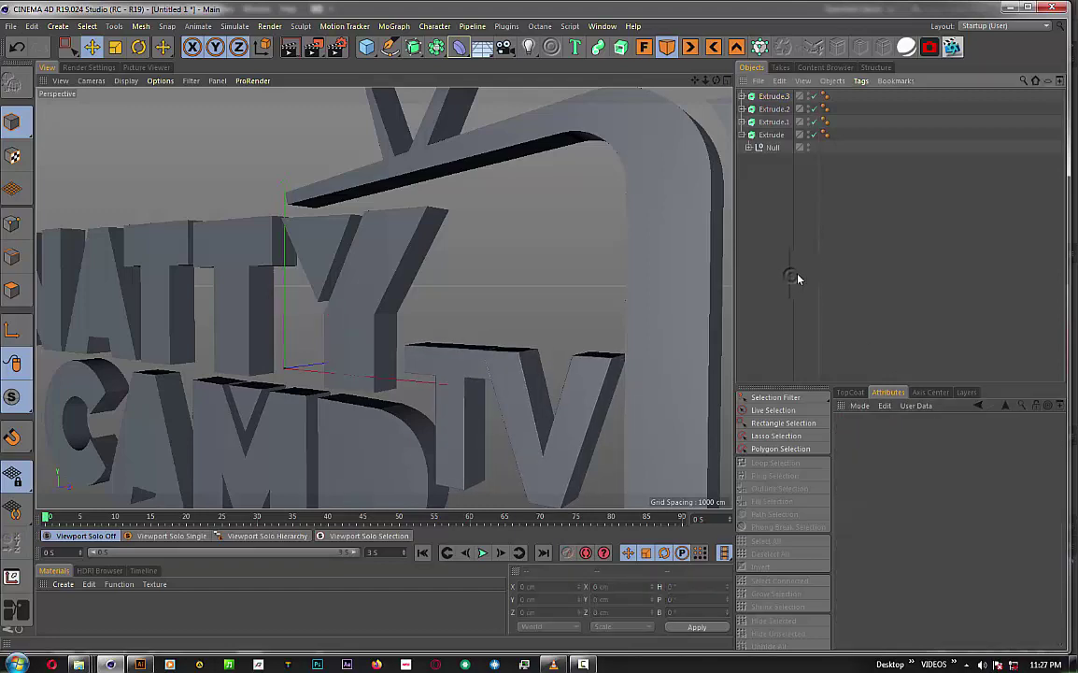
click(772, 124)
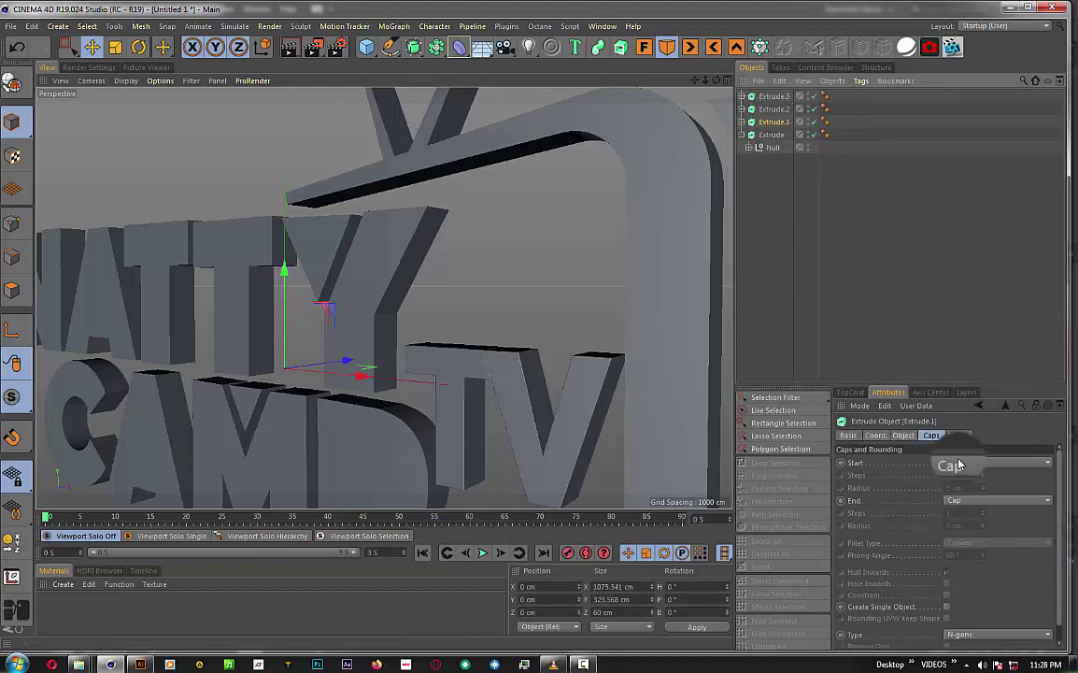
click(998, 461)
click(980, 515)
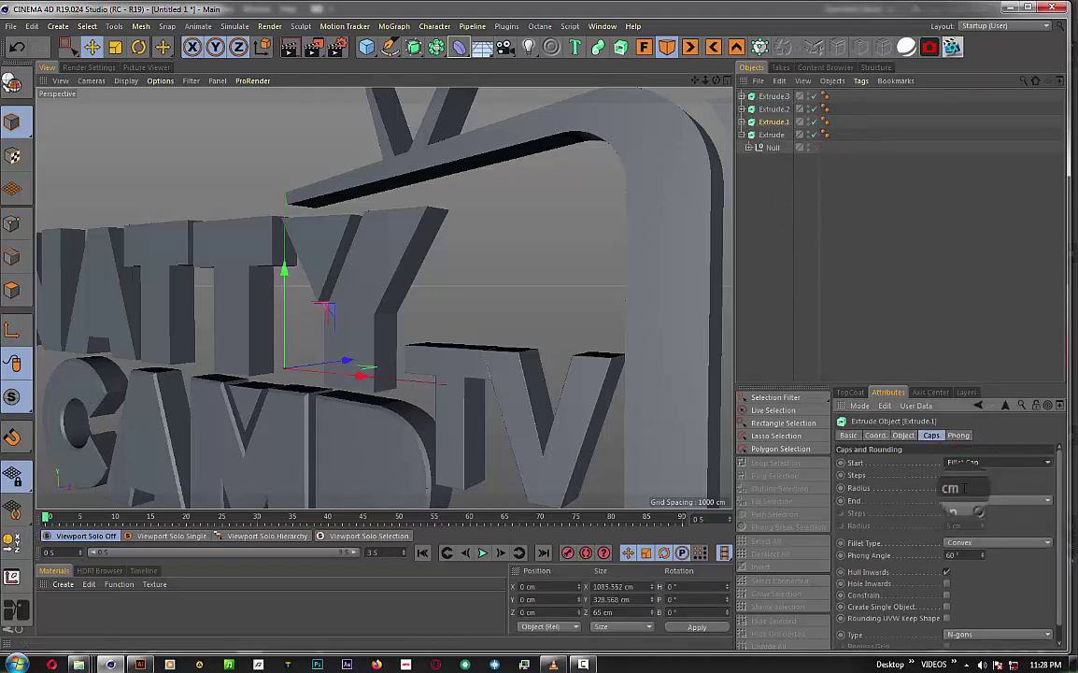
drag(958, 487, 963, 474)
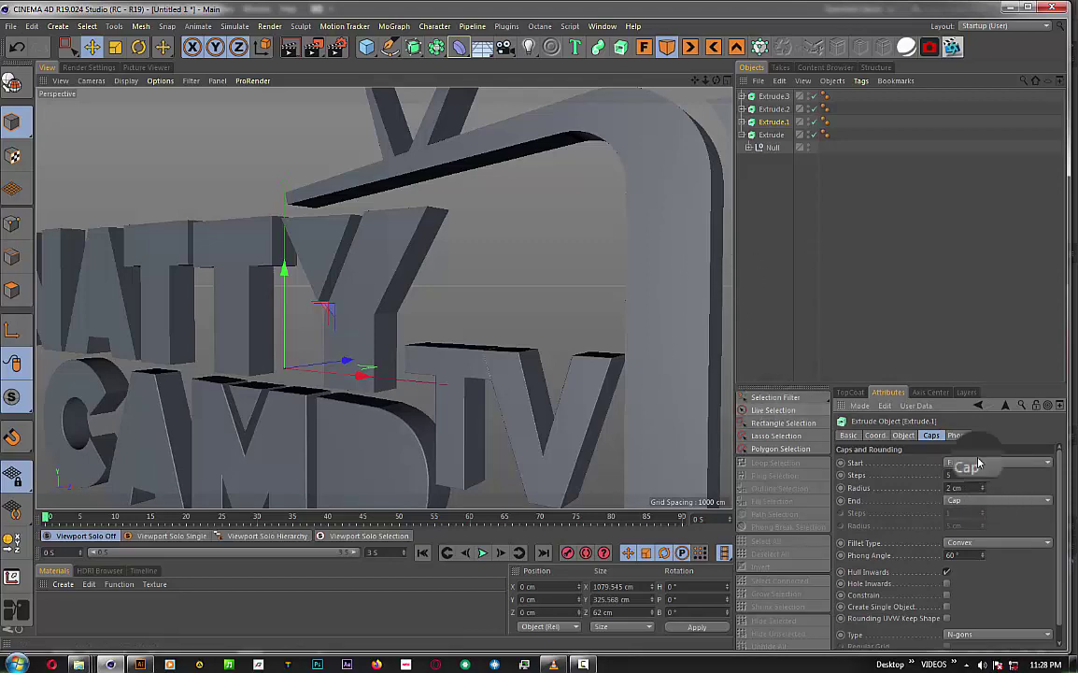
click(776, 110)
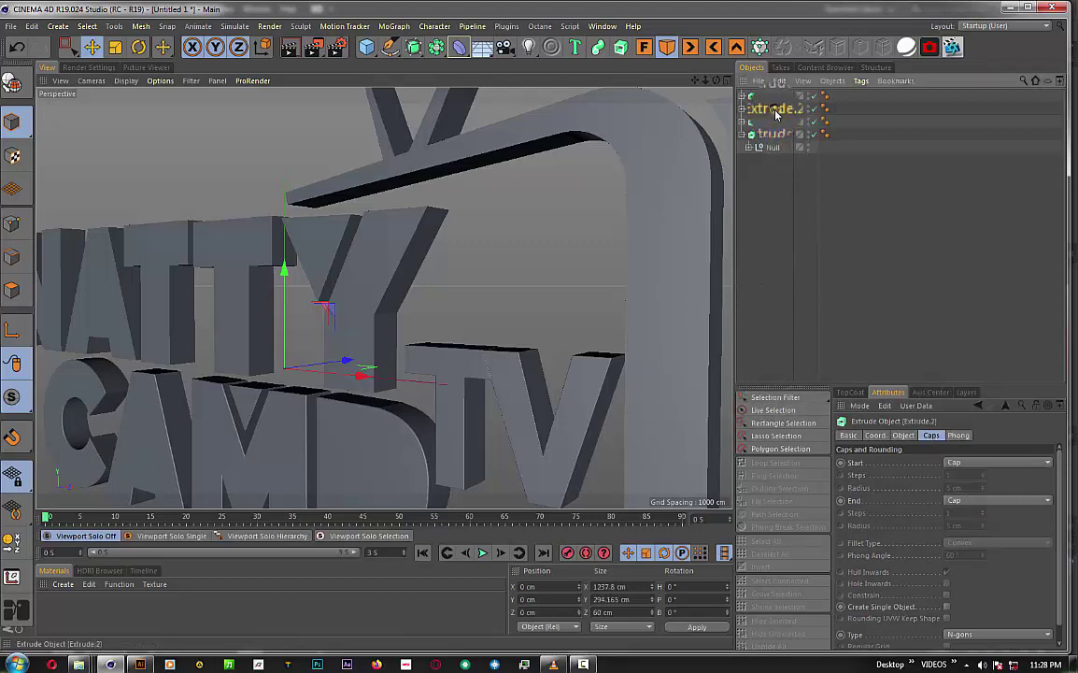
- Give Extrude.2 a Fillet Cap on its start face
click(966, 464)
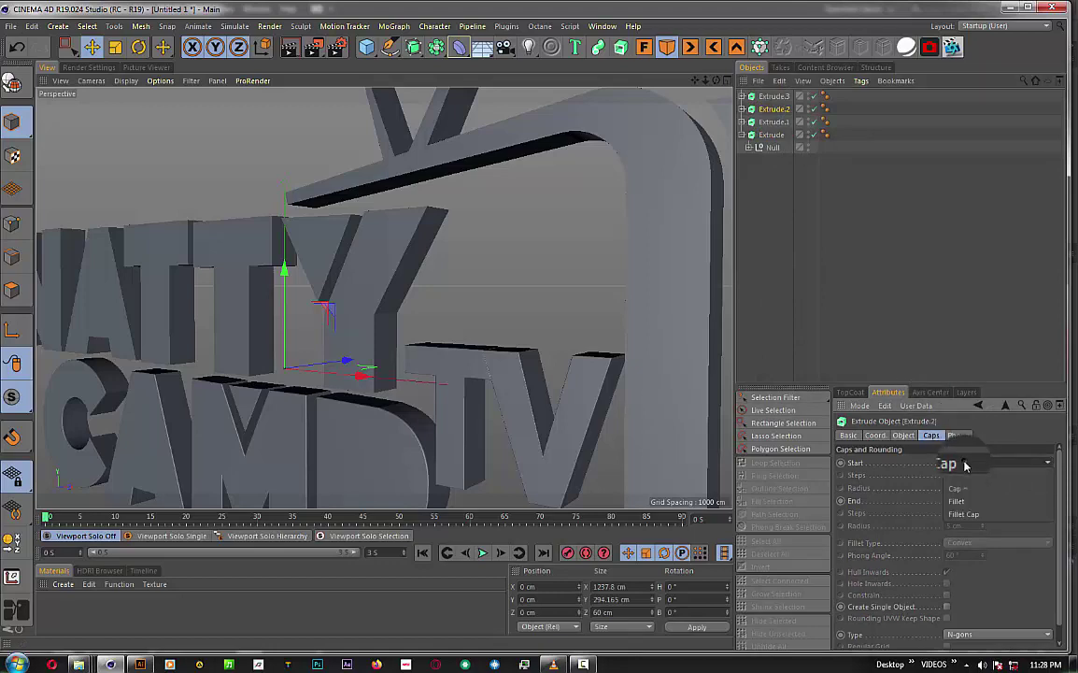
click(969, 516)
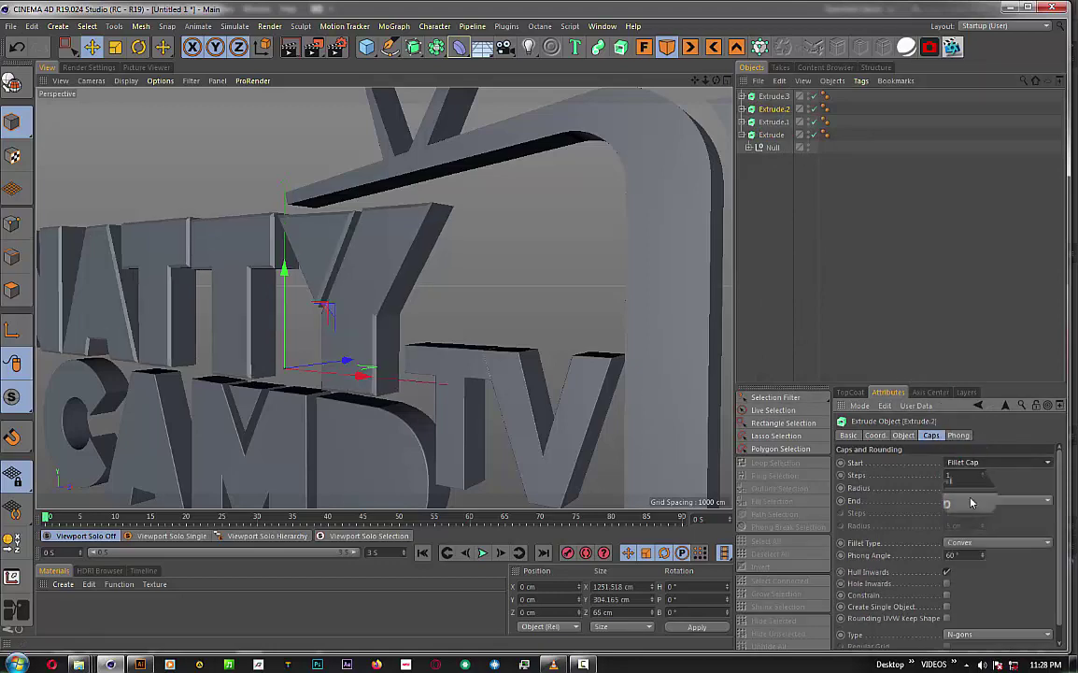
scroll(968, 488, down, 2)
scroll(969, 488, down, 2)
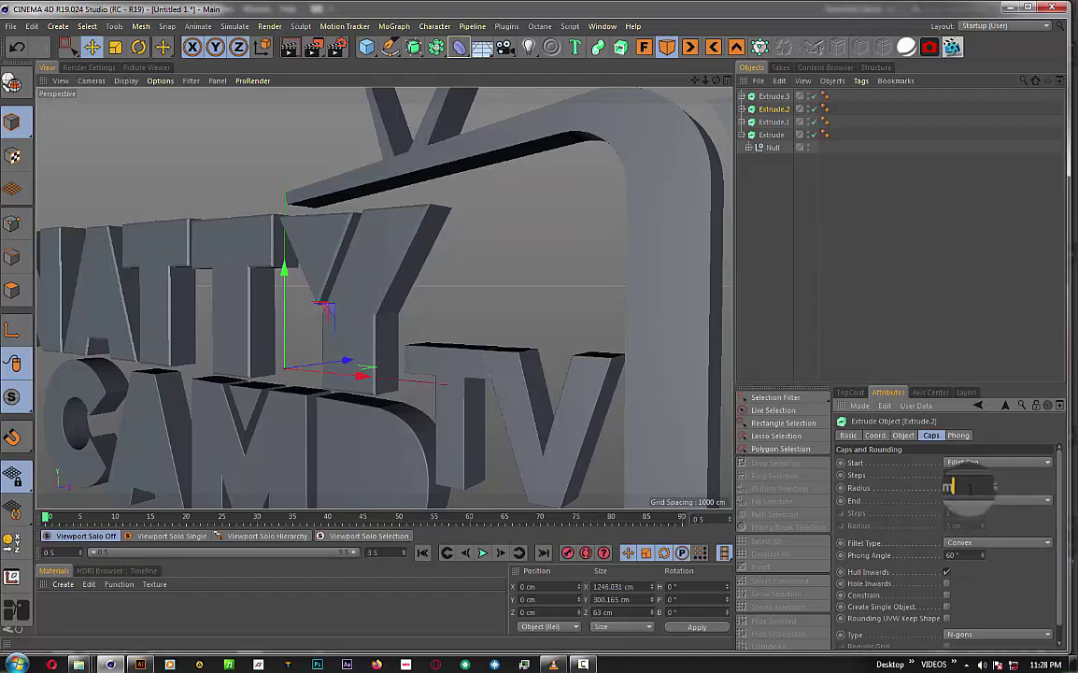
scroll(969, 488, down, 1)
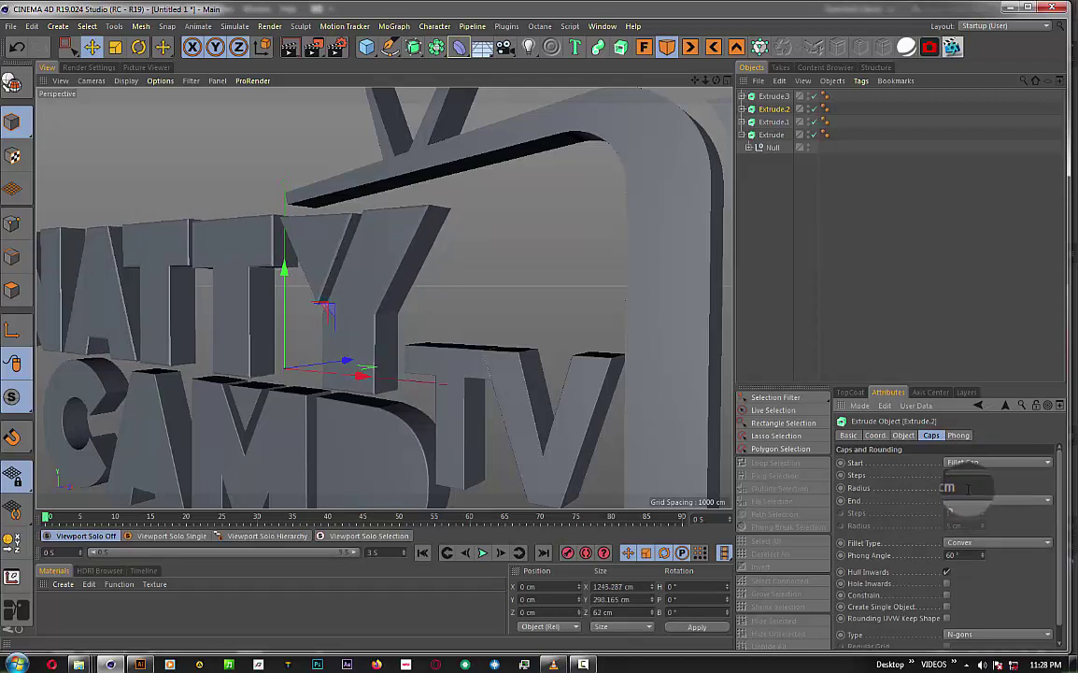
scroll(969, 488, up, 1)
click(974, 464)
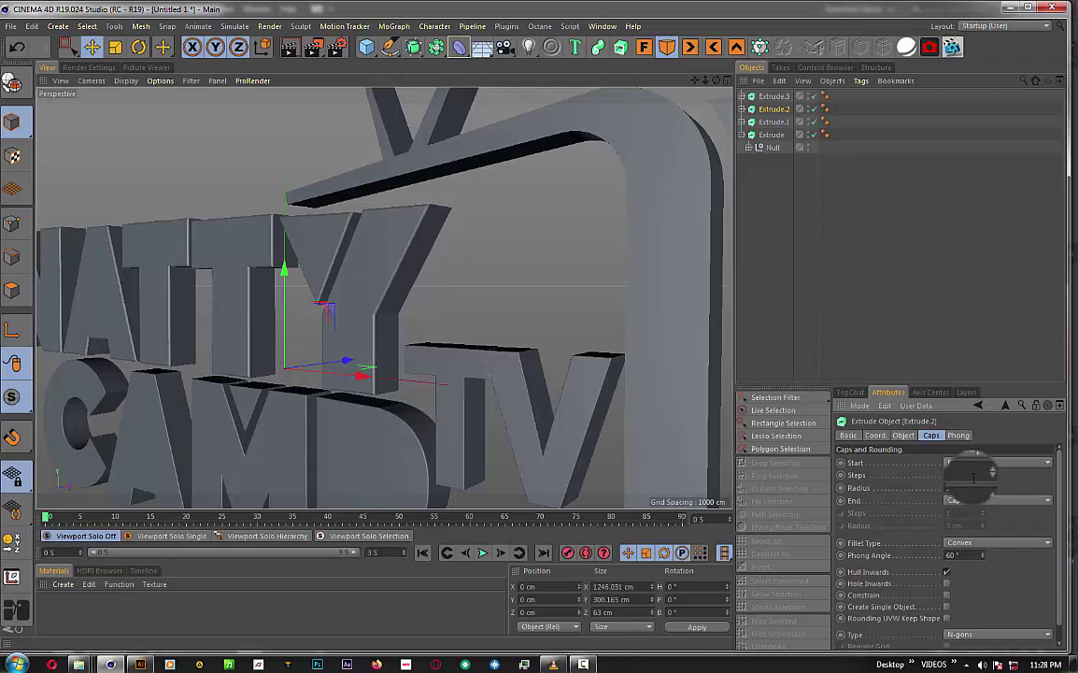
- Set Extrude.3's fillet cap radius to 2 cm
click(774, 96)
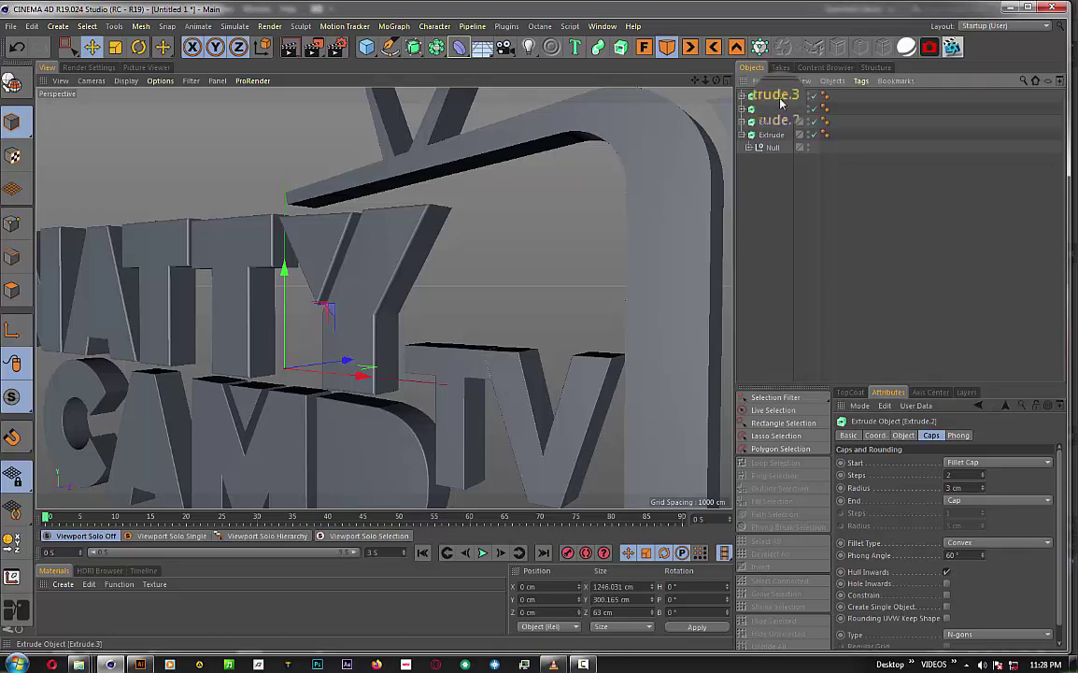
double_click(968, 487)
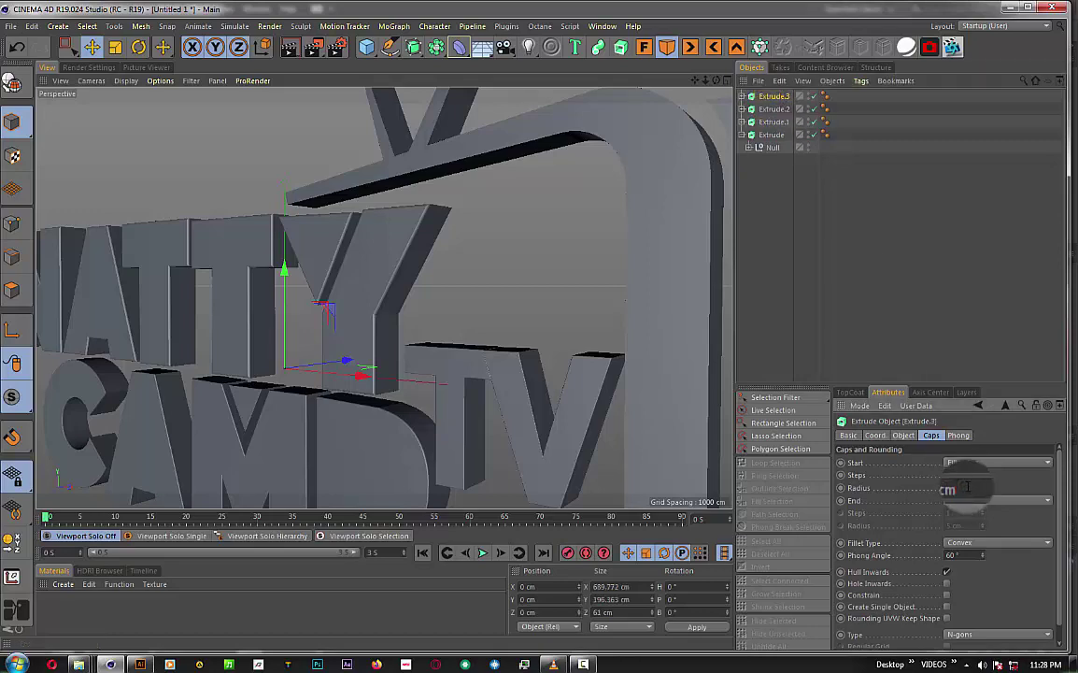
text(2)
key(Return)
- Add a Fillet Cap to the TV frame Extrude's start, adjust its radius, then deselect
click(823, 292)
click(769, 137)
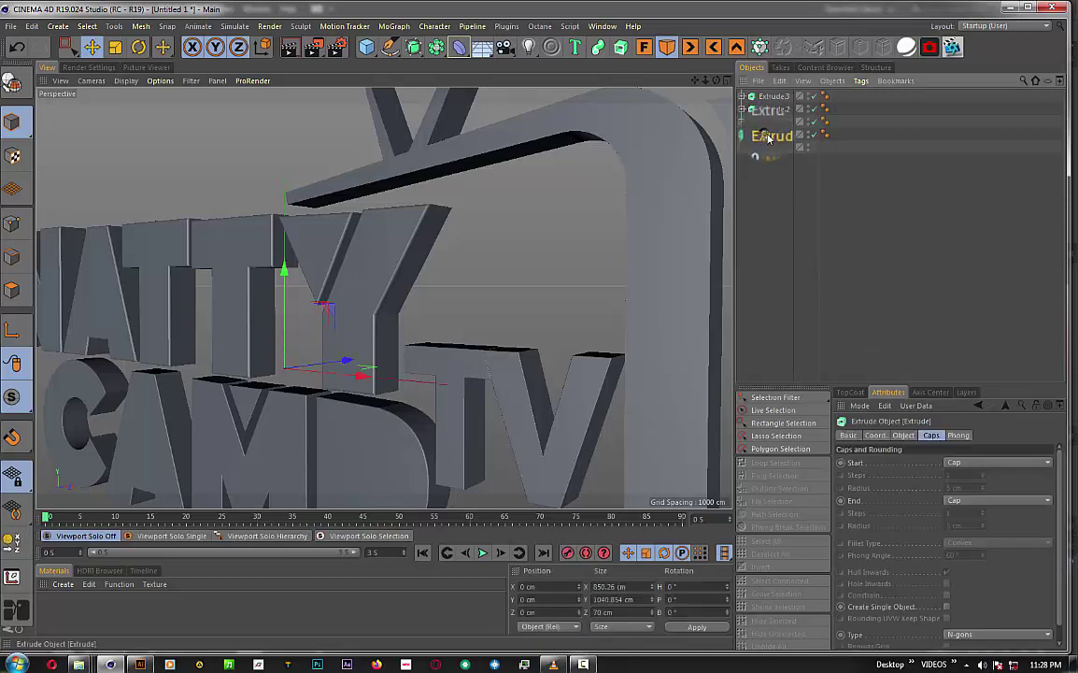
click(962, 461)
click(969, 514)
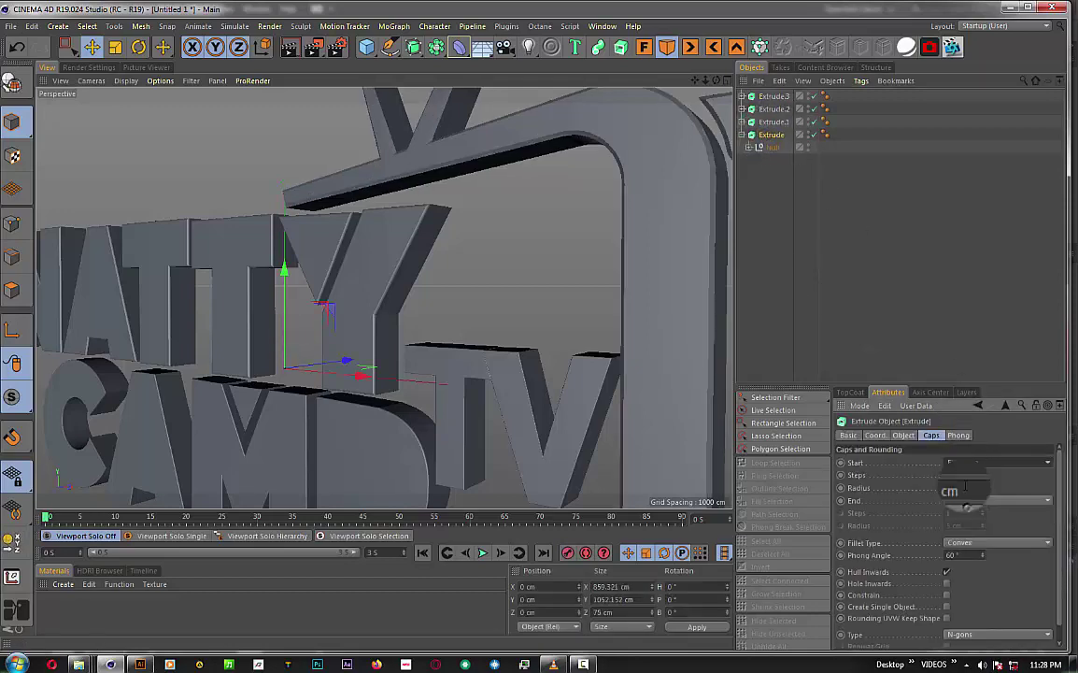
drag(963, 484, 965, 483)
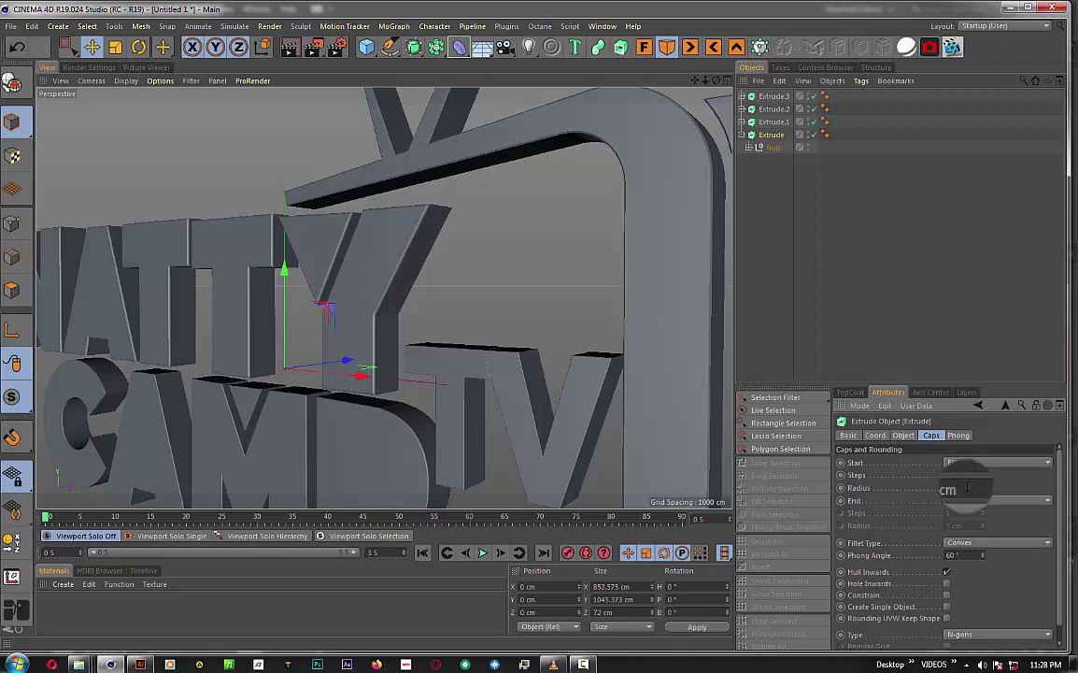
drag(966, 483, 962, 476)
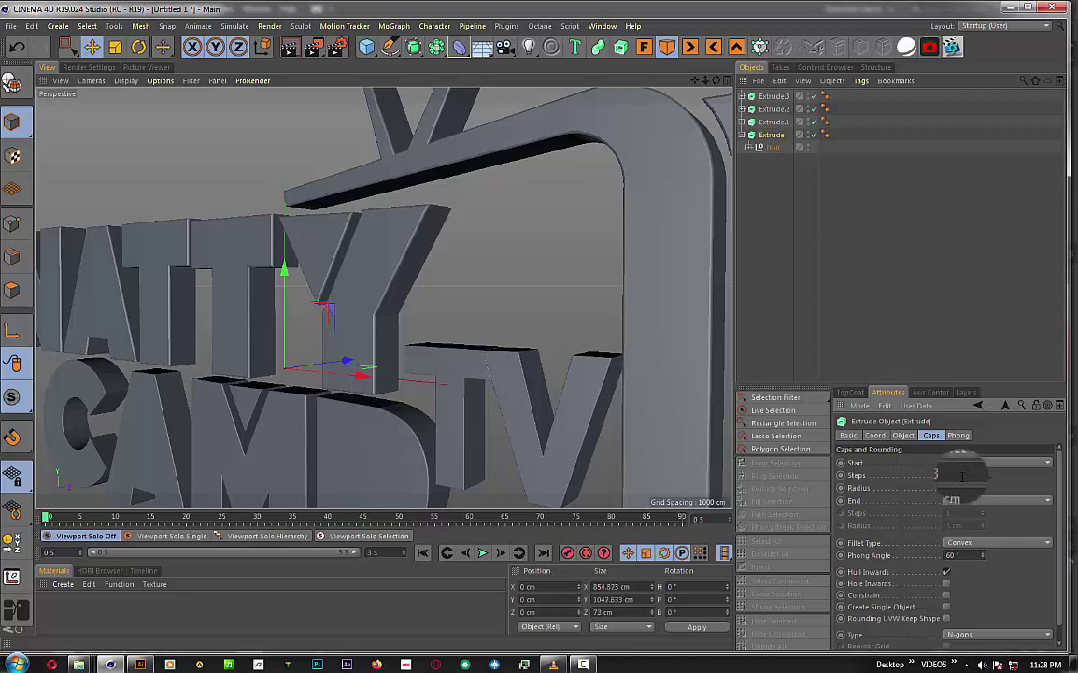
click(820, 296)
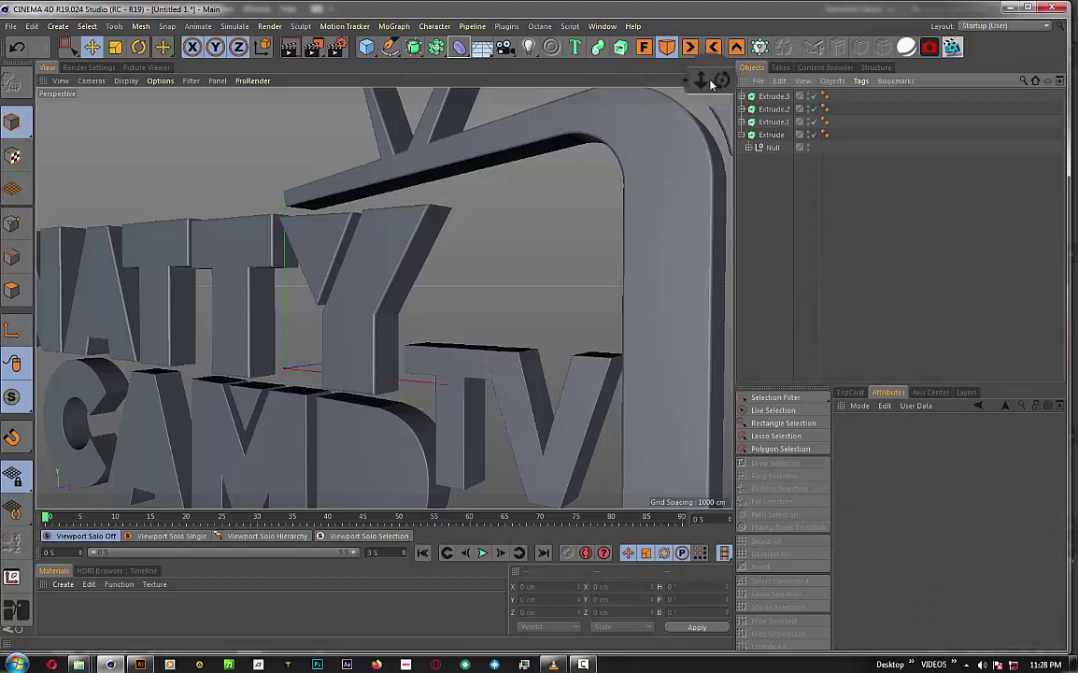
- Select the Cylinder, nudge it along its depth axis, and display it alone in the view
mouse_move(710, 84)
mouse_down()
mouse_move(723, 84)
mouse_move(383, 297)
mouse_up()
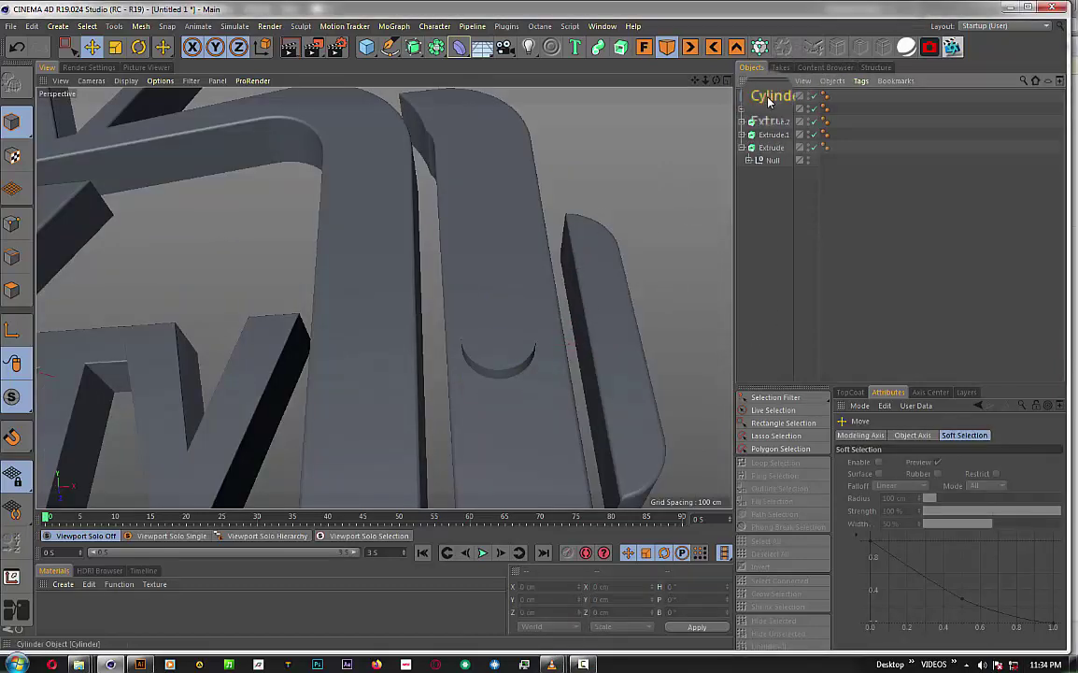
click(768, 97)
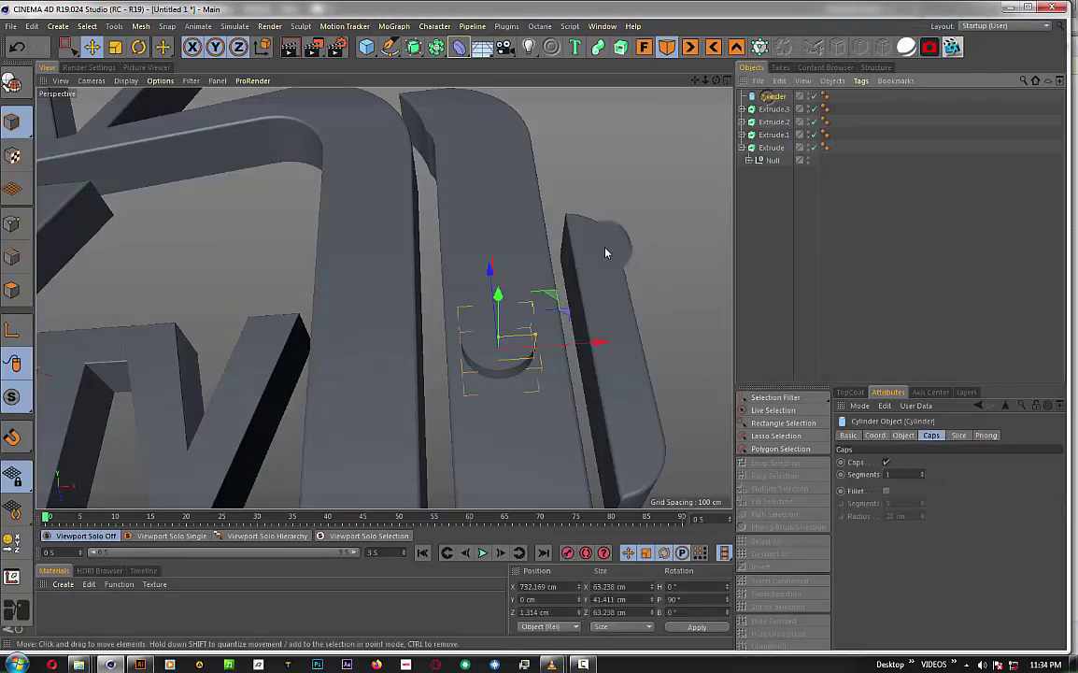
drag(716, 80, 722, 82)
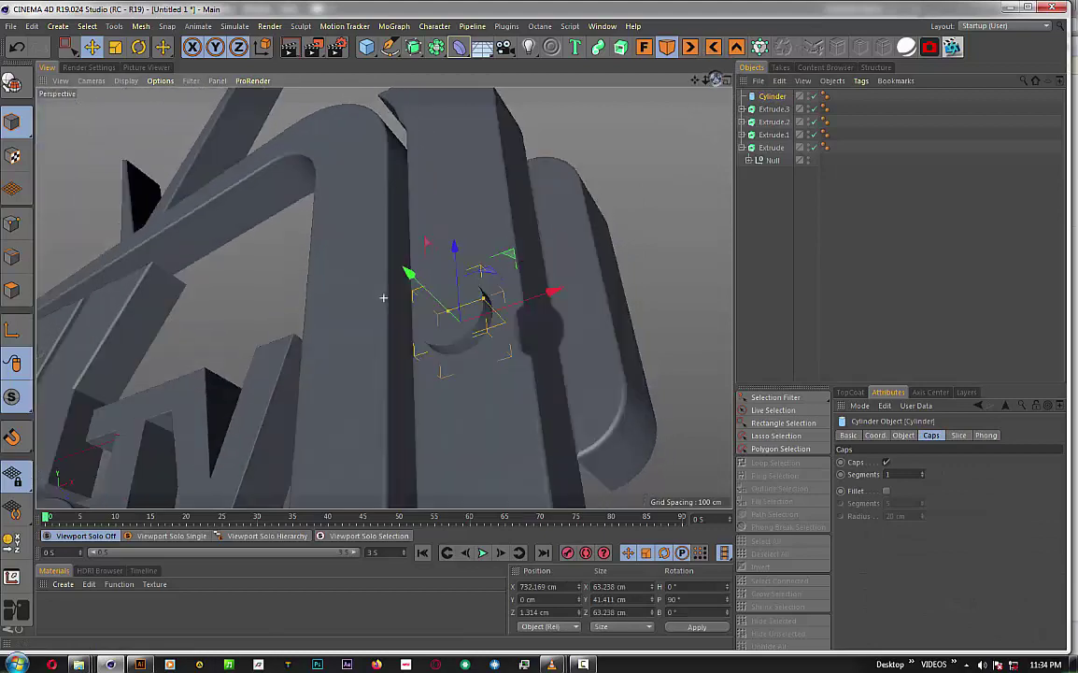
mouse_move(375, 297)
mouse_down()
mouse_move(336, 282)
mouse_move(368, 298)
mouse_up()
scroll(466, 320, up, 2)
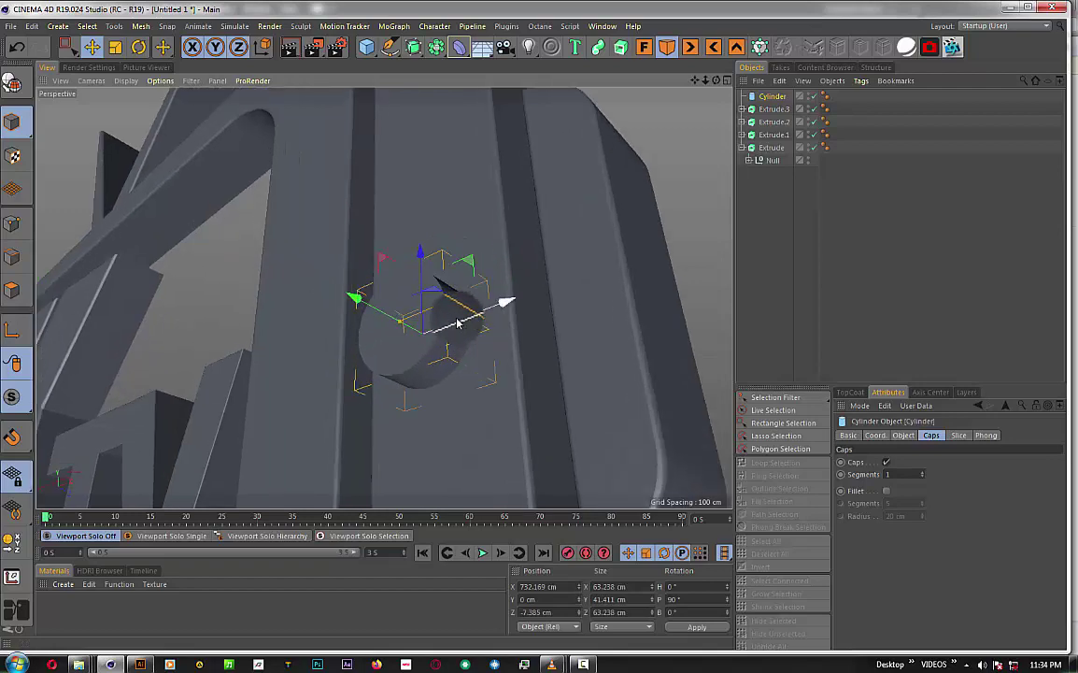
click(168, 536)
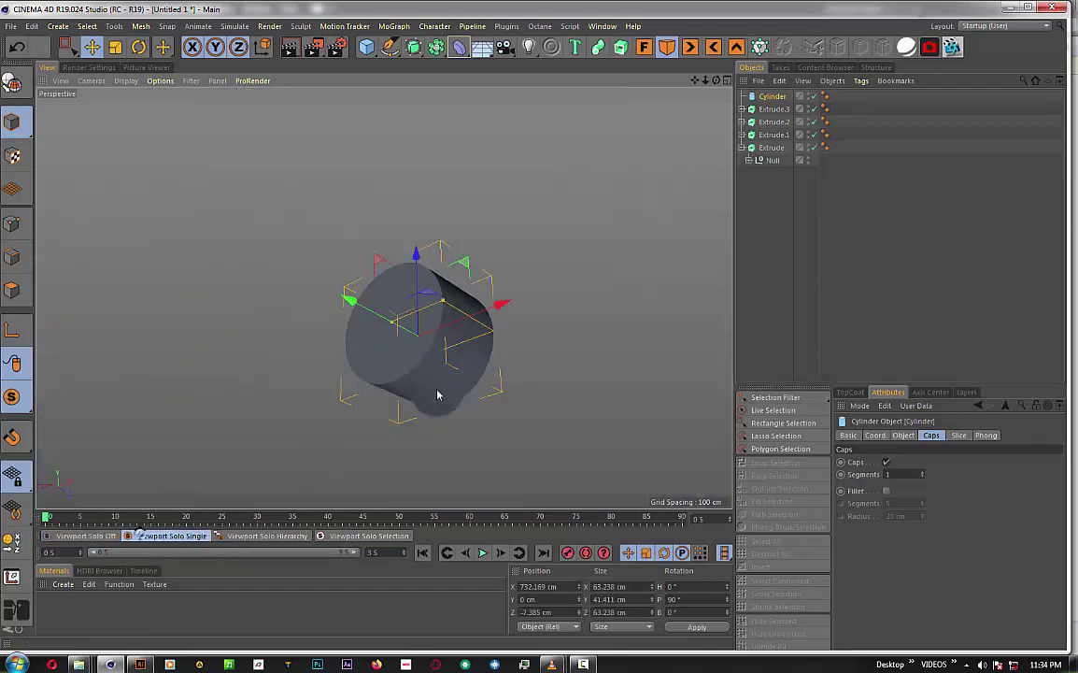
- Check the Cylinder's radius, height and segment settings, then make it editable
drag(716, 80, 385, 293)
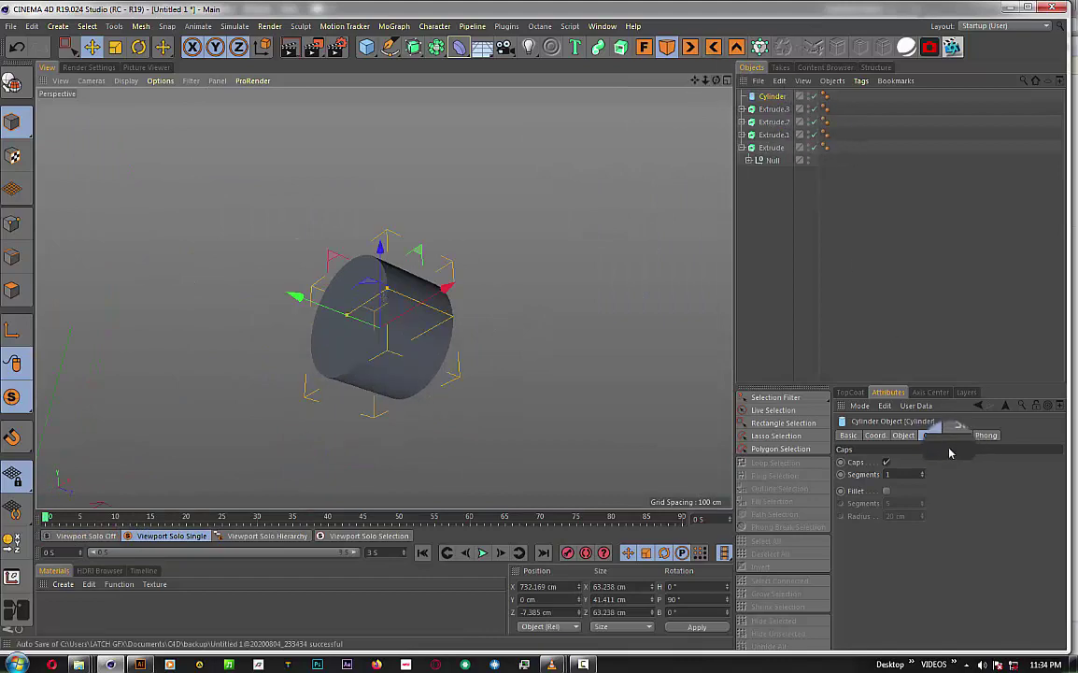
click(897, 437)
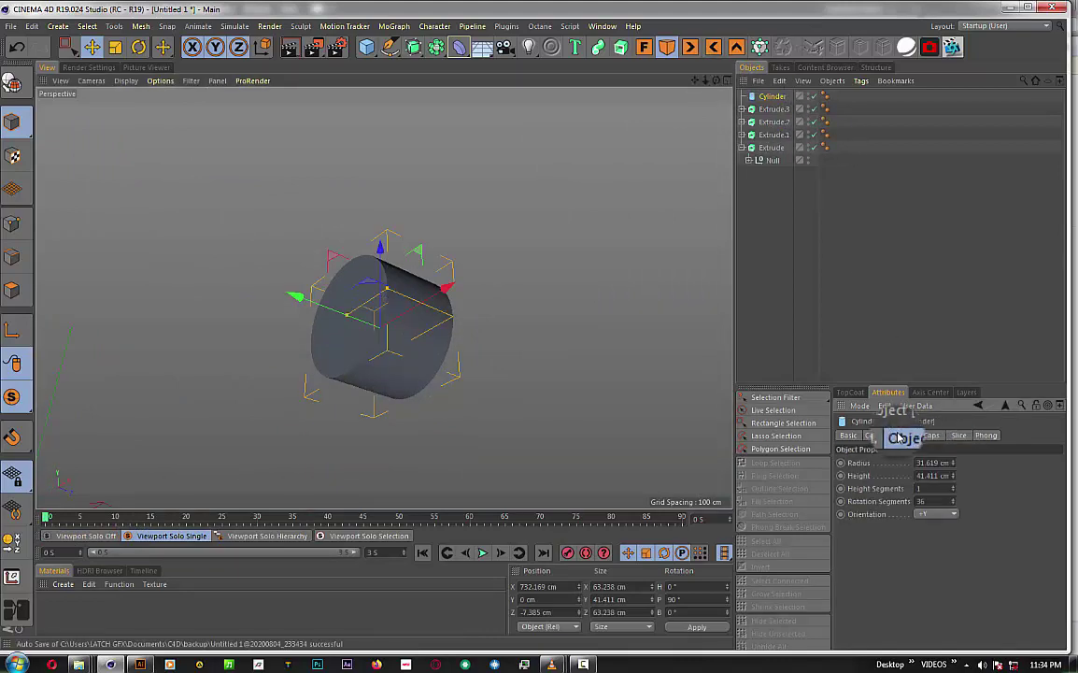
click(14, 84)
scroll(308, 285, up, 3)
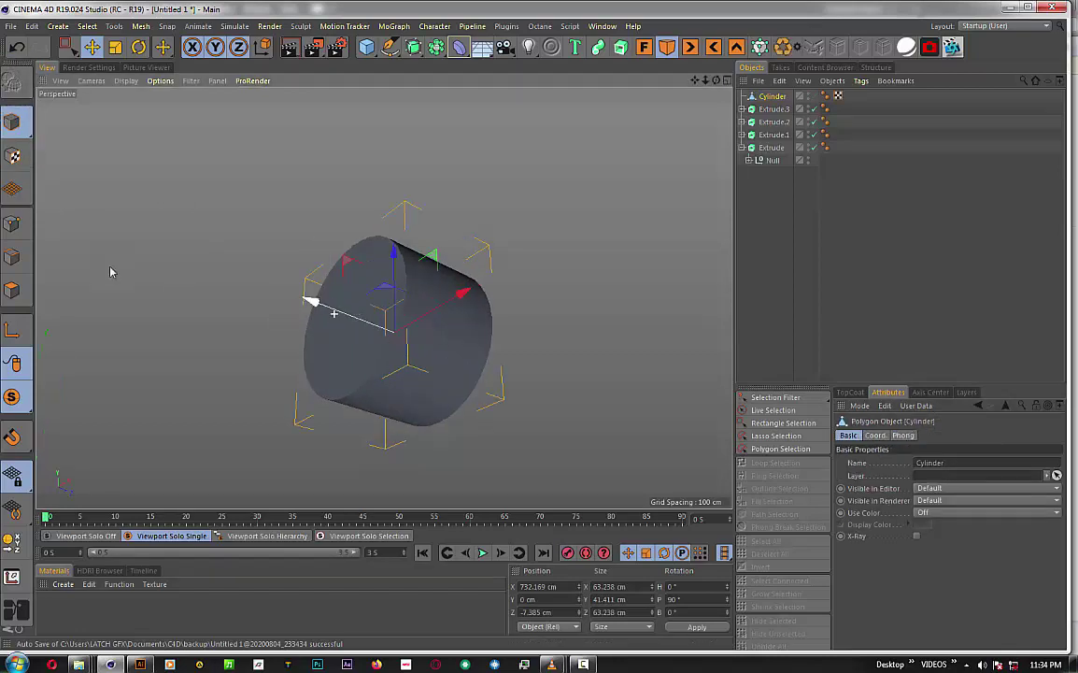
- In polygon mode with Loop Selection, try the front cap loop, then undo to target the side faces
click(12, 290)
scroll(327, 348, up, 2)
scroll(360, 350, up, 1)
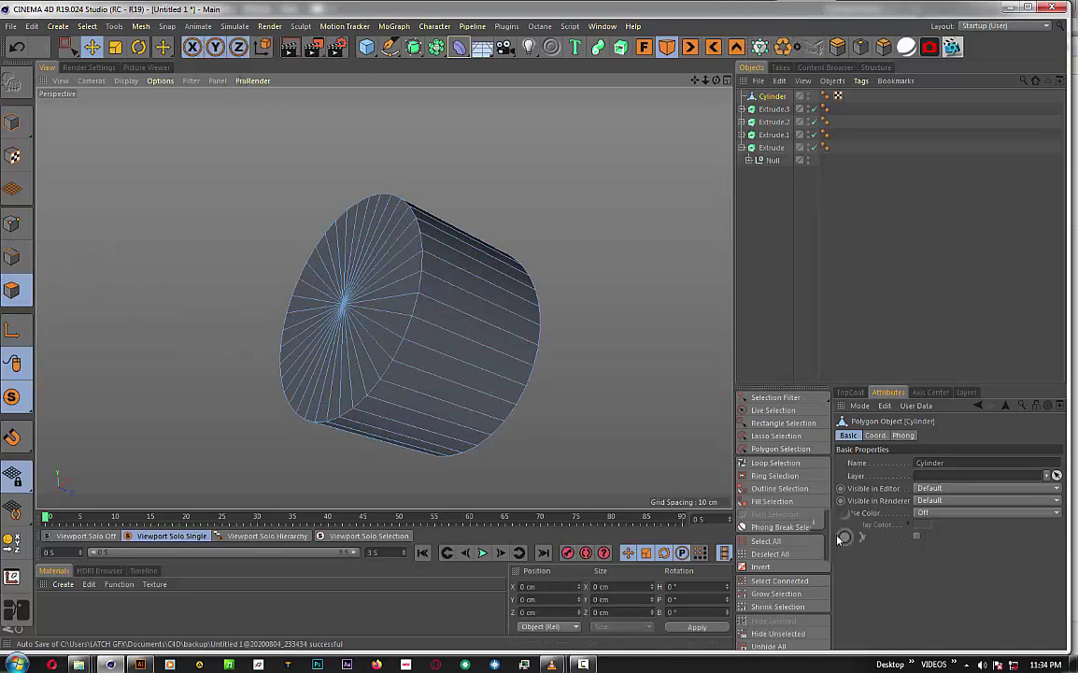
click(773, 462)
click(358, 318)
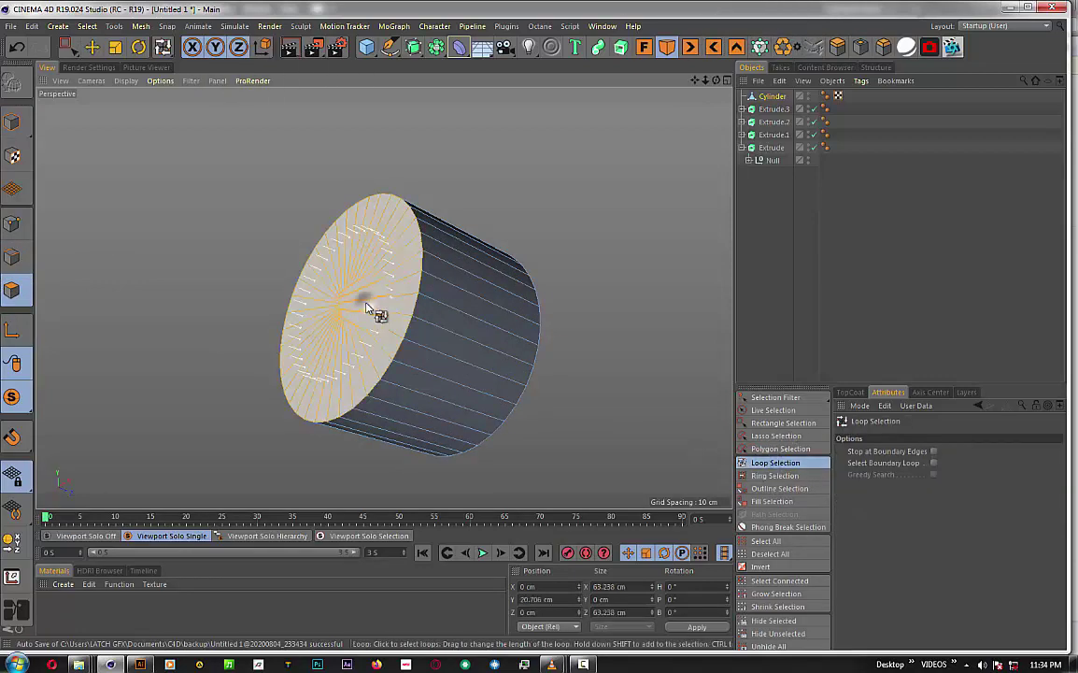
right_click(368, 308)
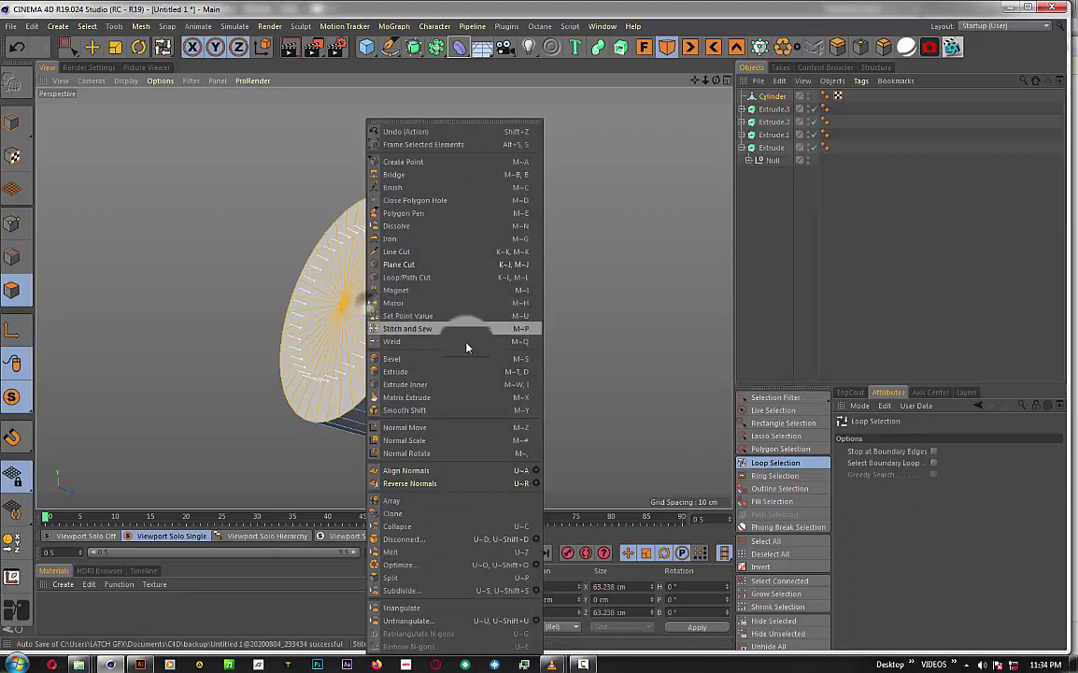
click(866, 58)
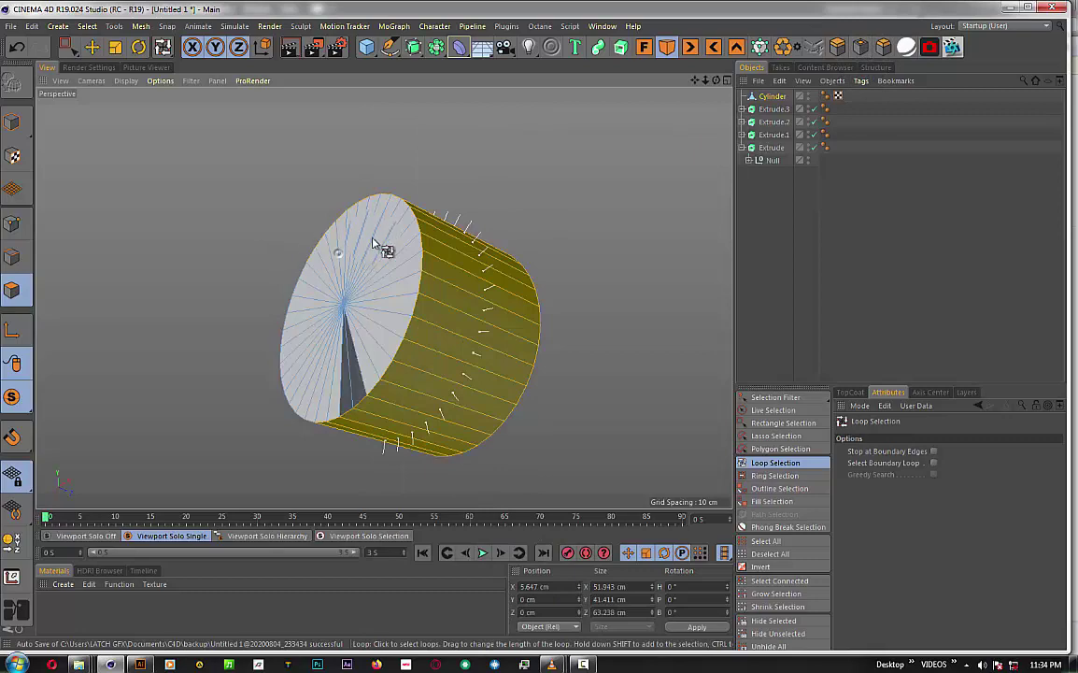
key(ctrl+z)
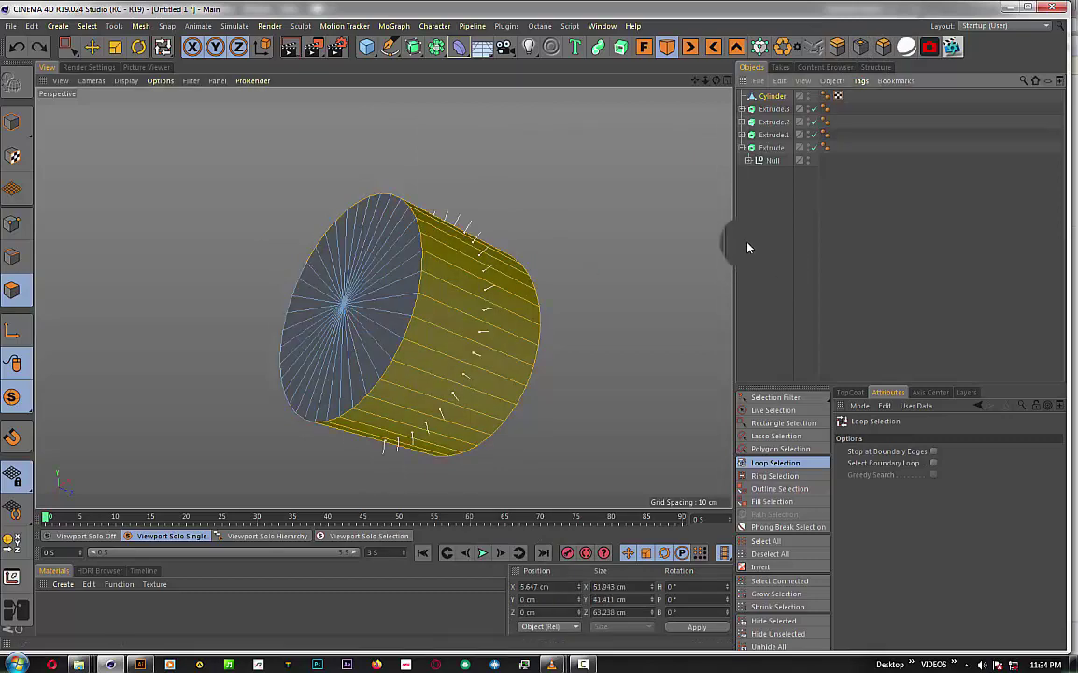
click(866, 54)
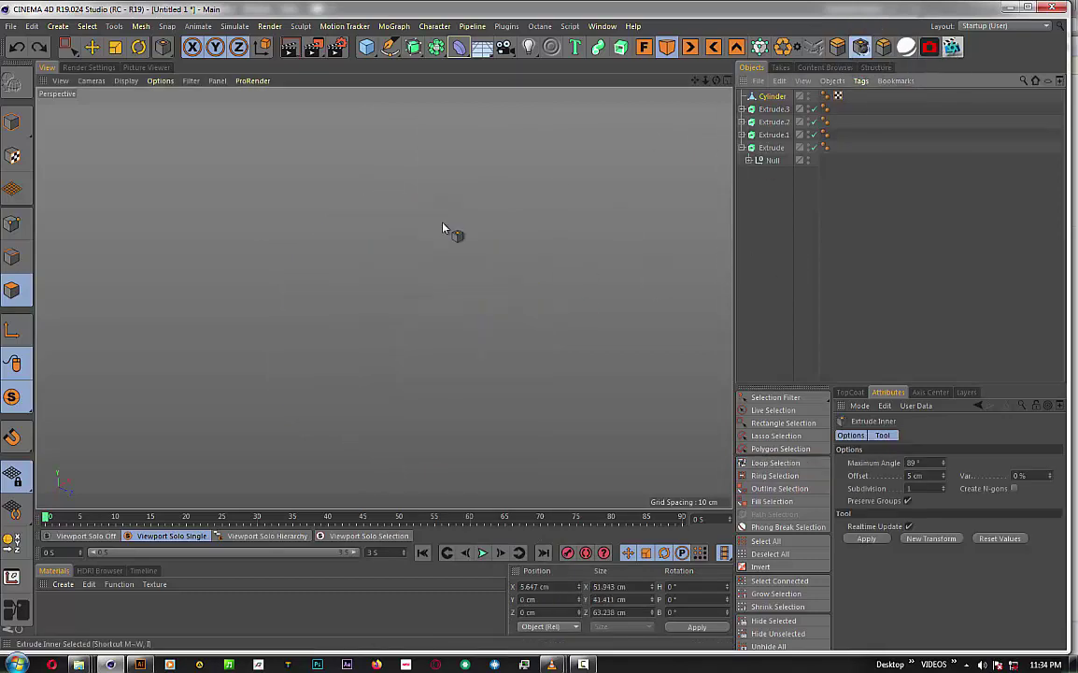
drag(466, 194, 421, 317)
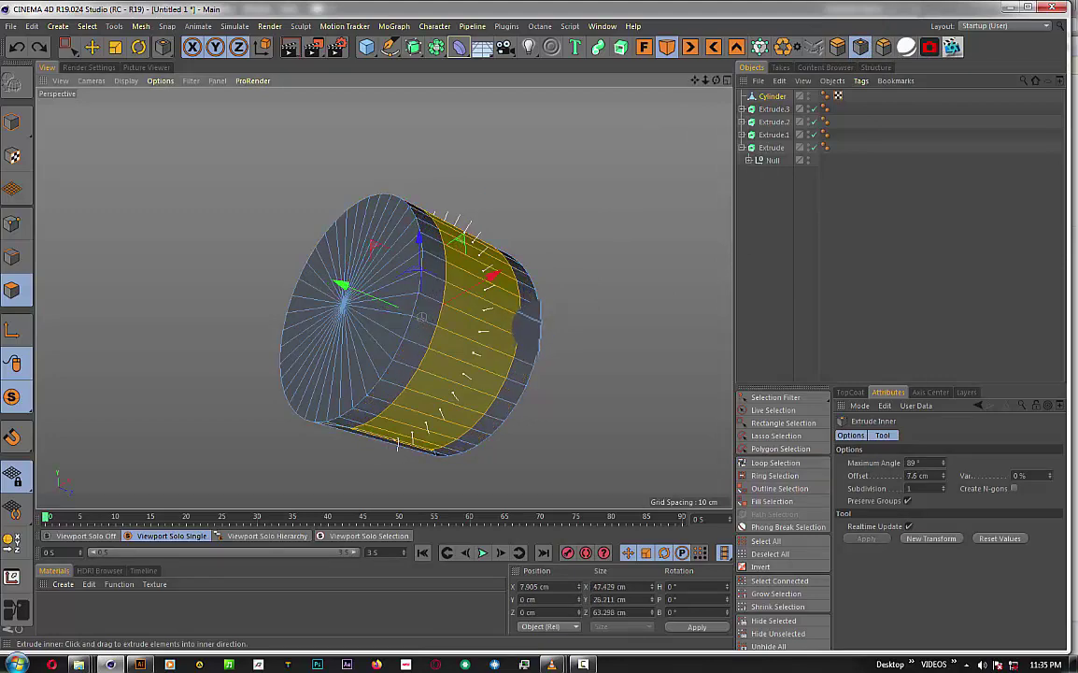
drag(422, 317, 422, 317)
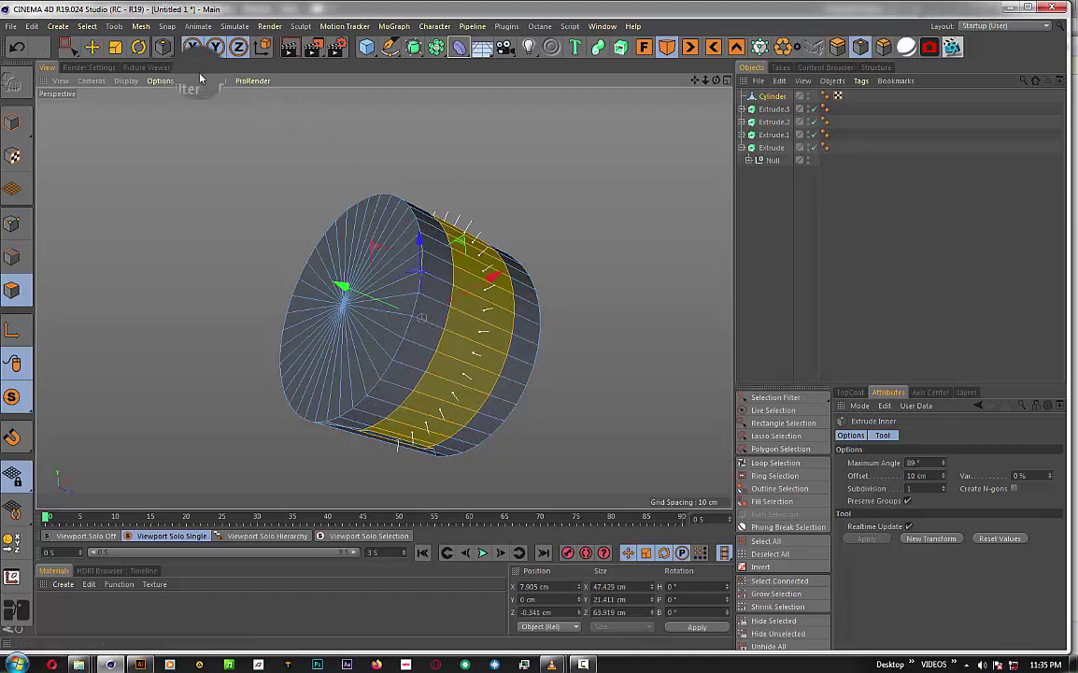
click(116, 49)
click(115, 47)
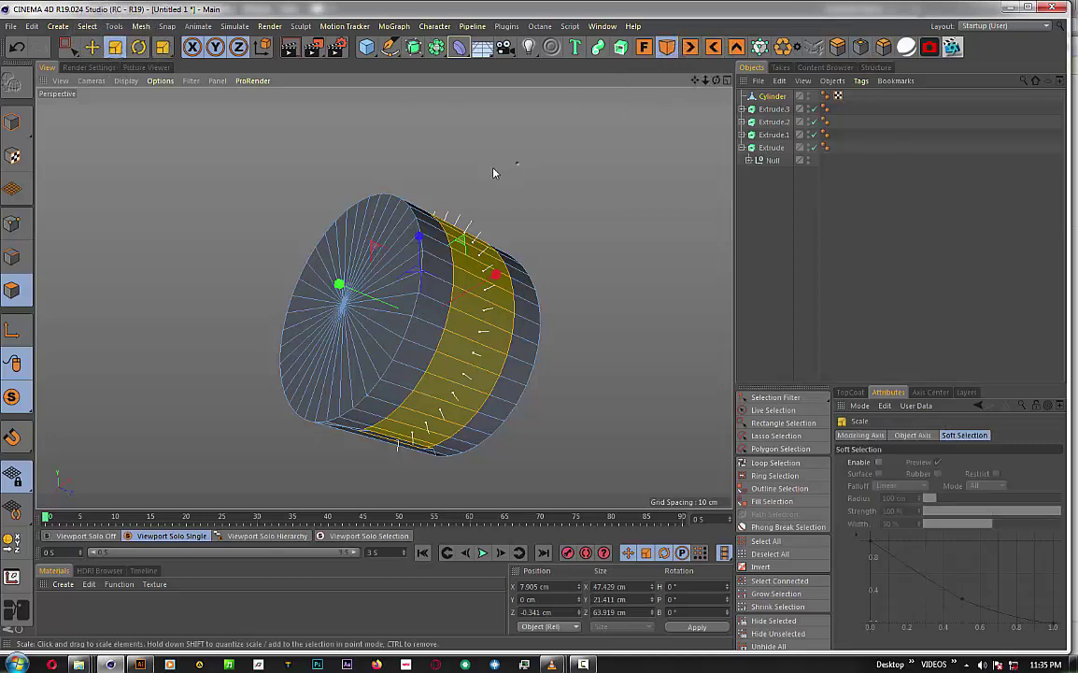
drag(494, 172, 450, 180)
key(ctrl+z)
key(ctrl+a)
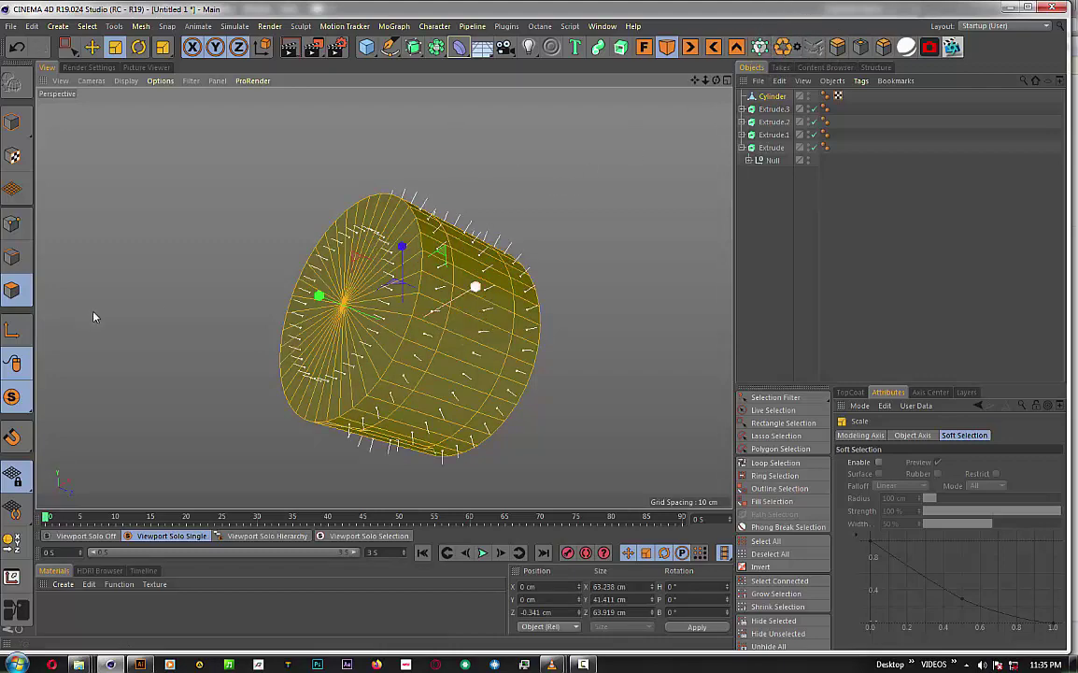
click(776, 463)
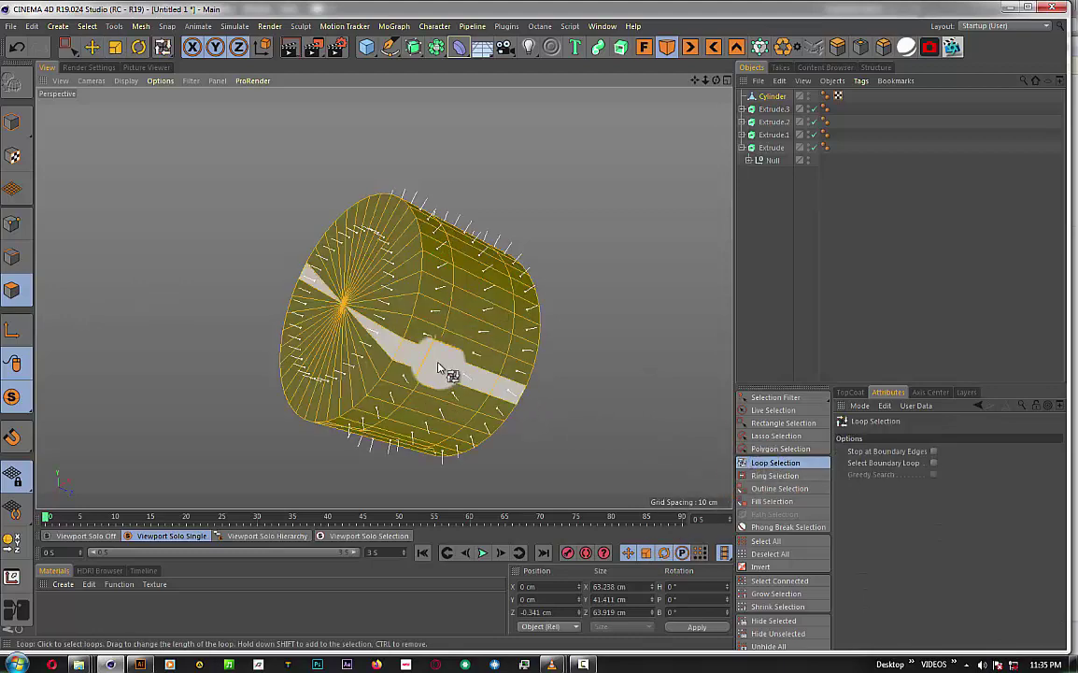
click(457, 355)
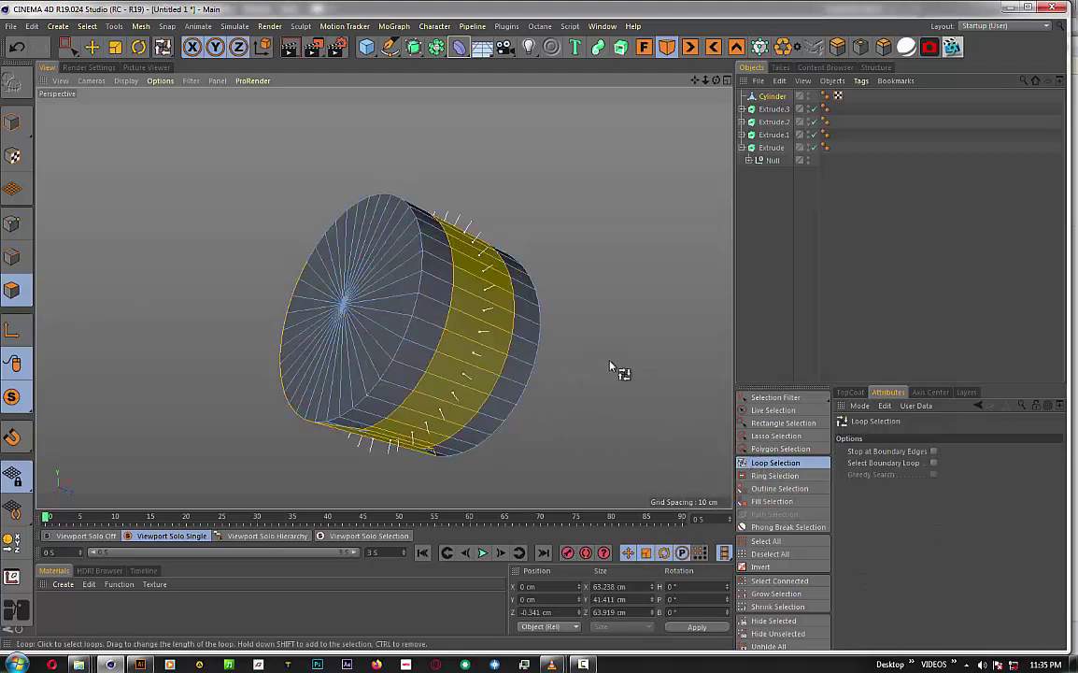
drag(716, 81, 385, 299)
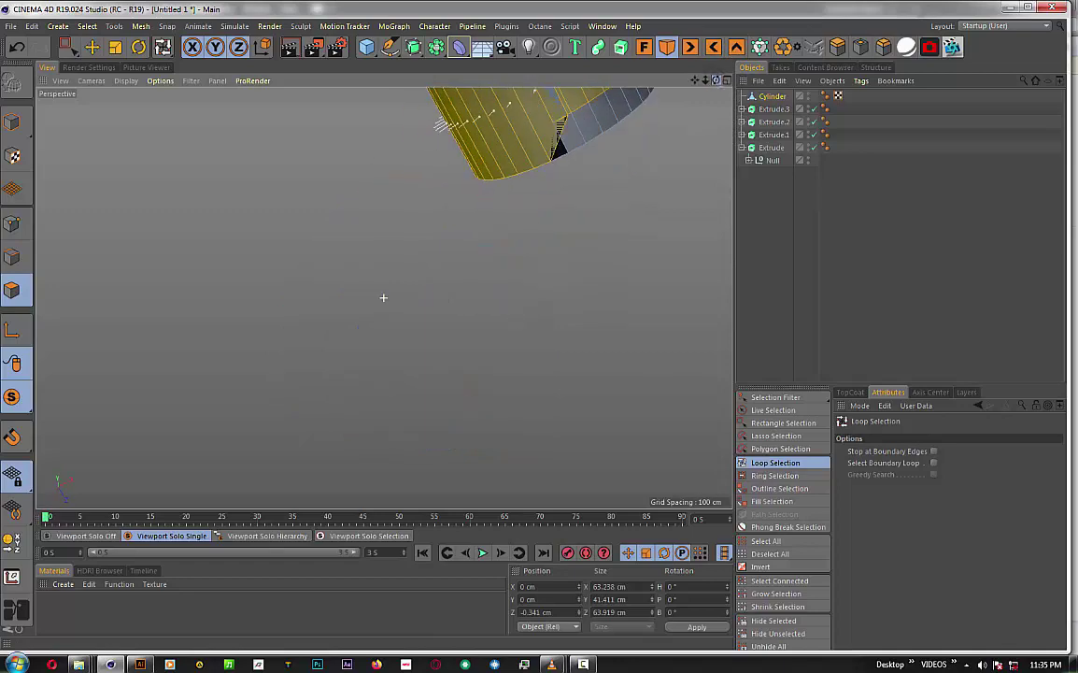
key(ctrl+z)
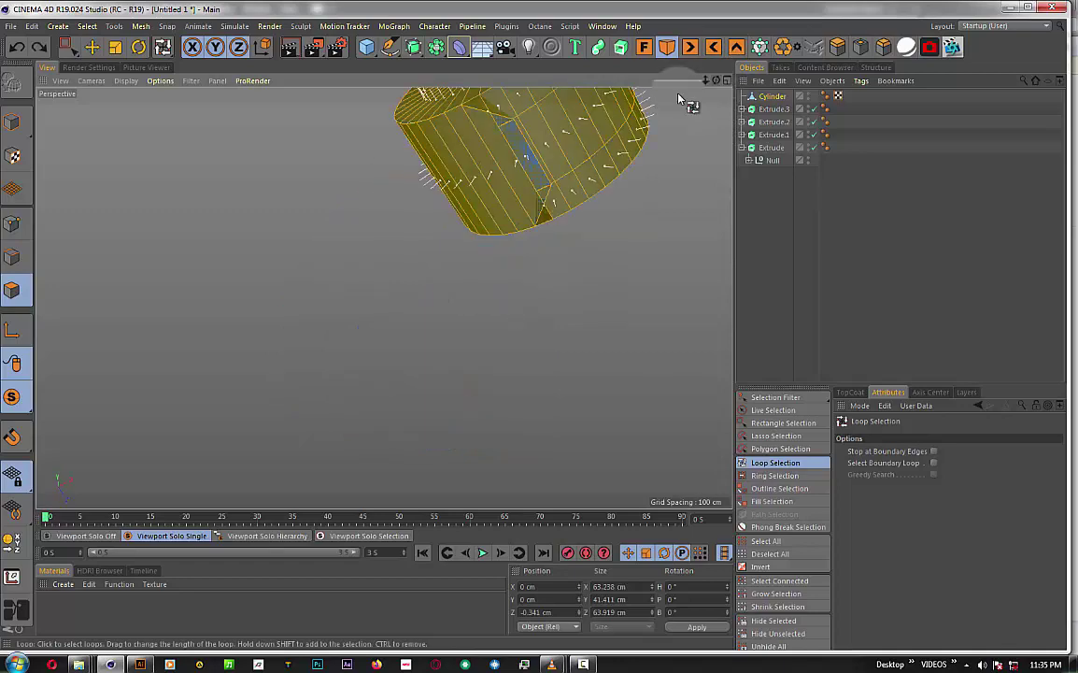
key(ctrl+z)
key(ctrl+z)
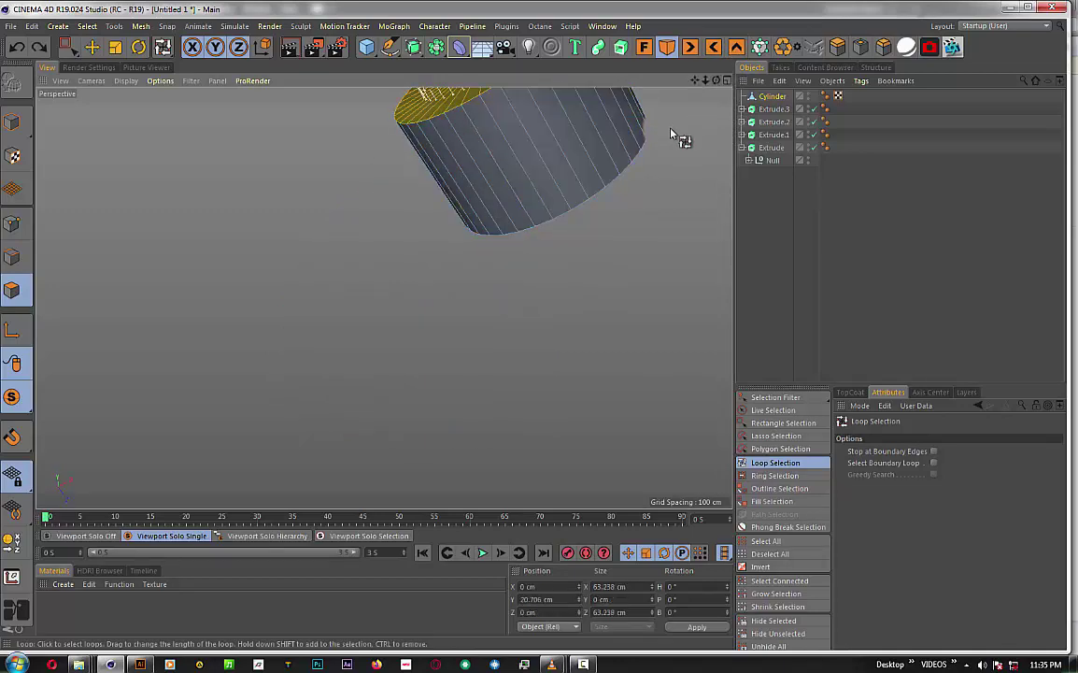
shift+click(497, 92)
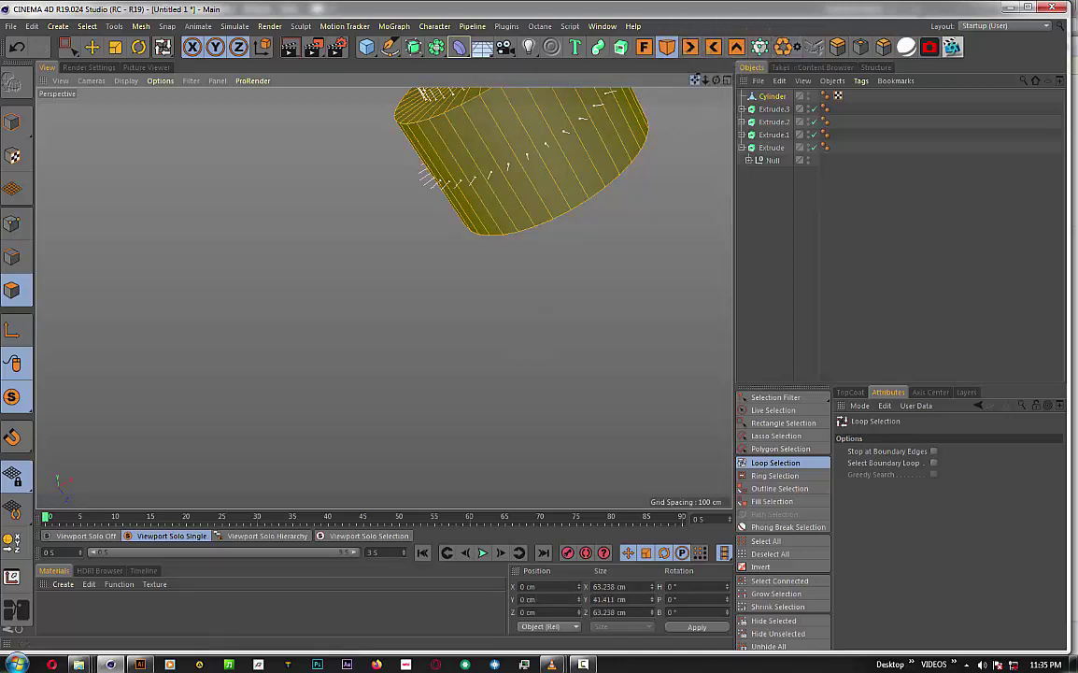
mouse_move(696, 81)
mouse_down()
mouse_move(684, 81)
mouse_move(599, 265)
mouse_move(543, 282)
mouse_up()
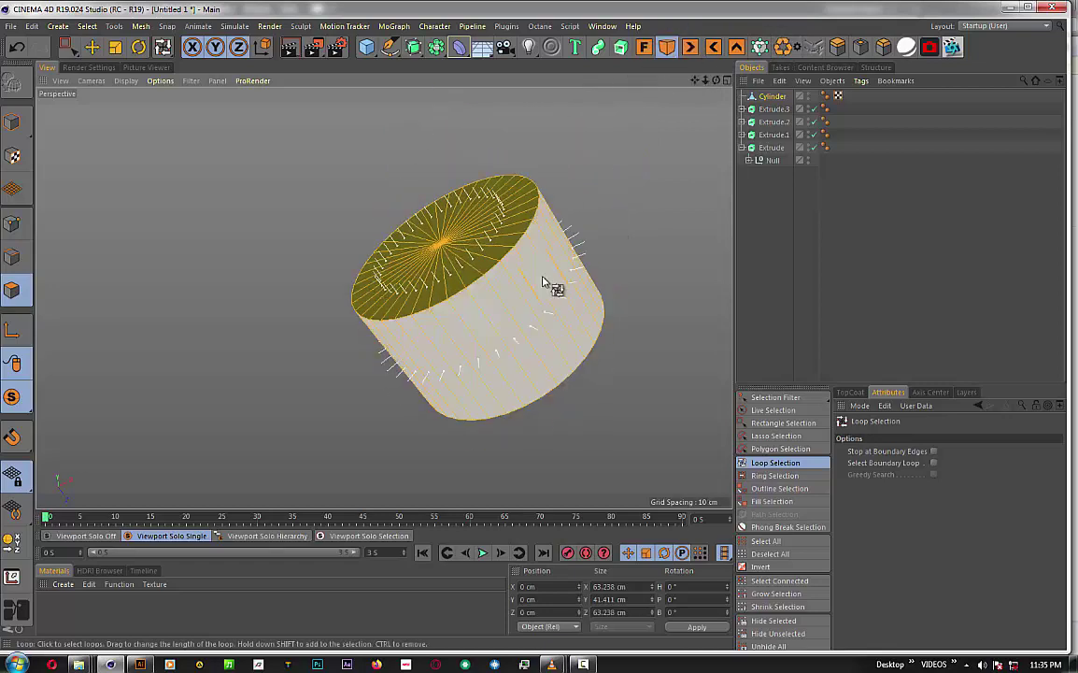
click(543, 282)
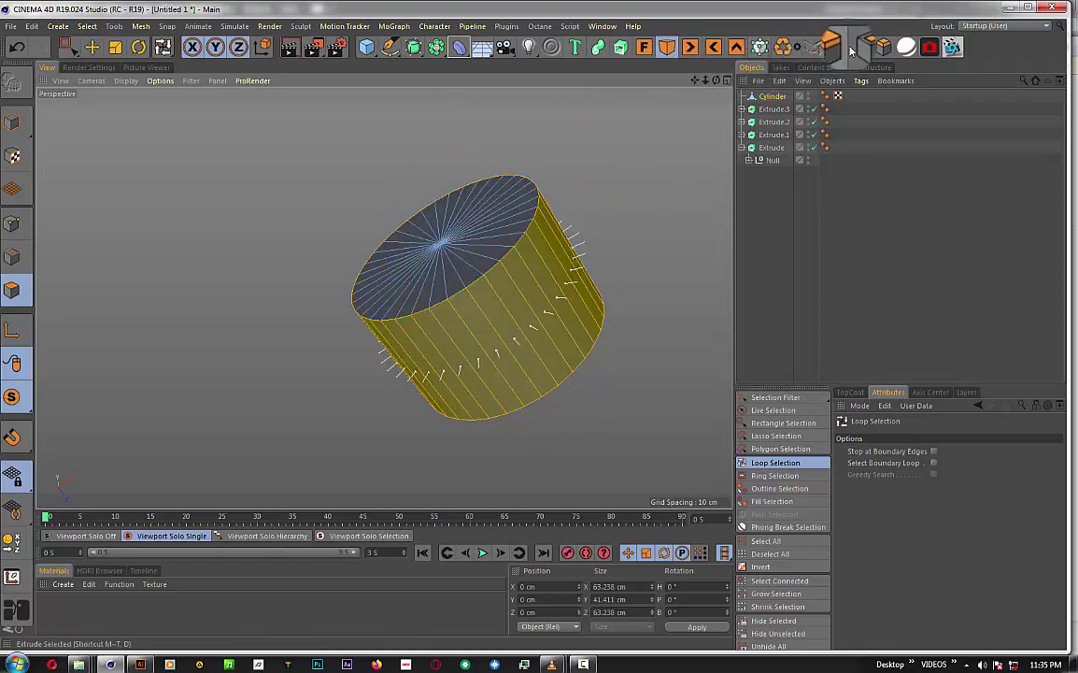
- Inner-extrude the side loop by about 4.2 cm to form a middle band, then scale it
click(785, 46)
drag(679, 197, 645, 225)
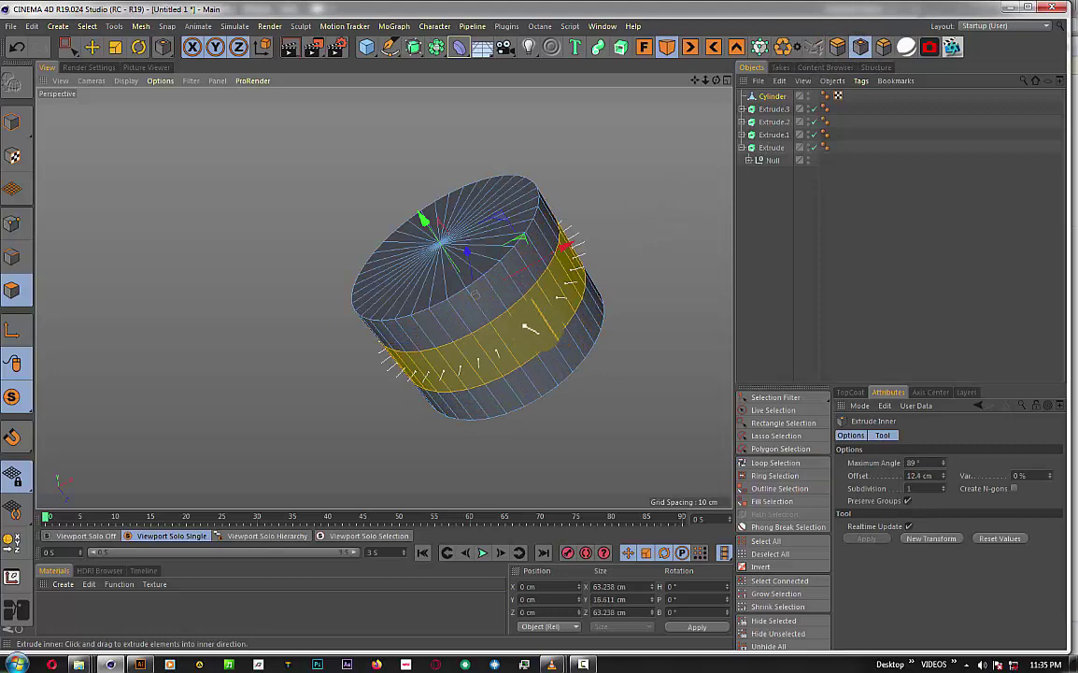
drag(528, 330, 521, 326)
mouse_move(579, 256)
mouse_down()
mouse_move(584, 265)
mouse_move(570, 250)
mouse_move(592, 268)
mouse_move(598, 257)
mouse_up()
click(115, 47)
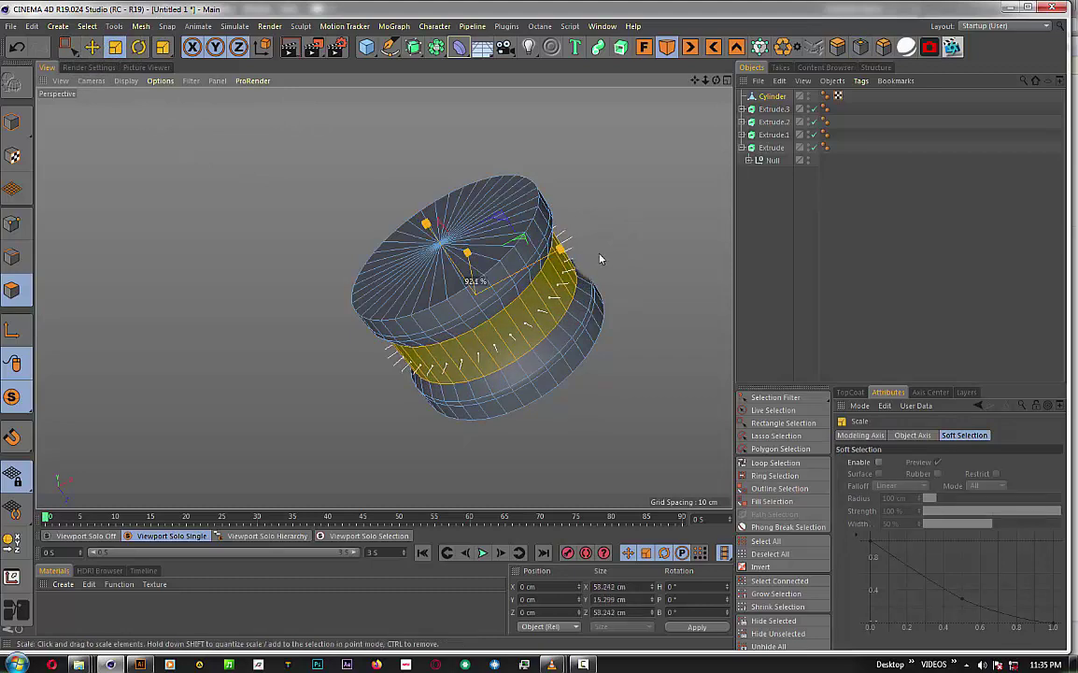
scroll(599, 257, up, 2)
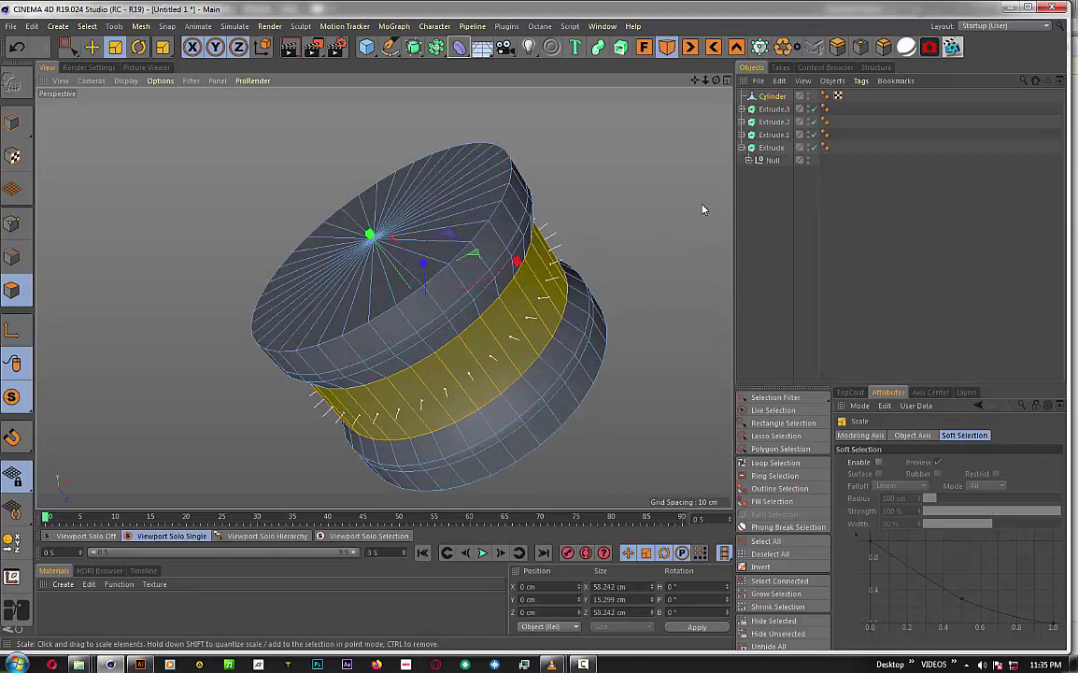
- Add a second 1.4 cm inner extrude and scale the band inward to deepen the groove
key(i)
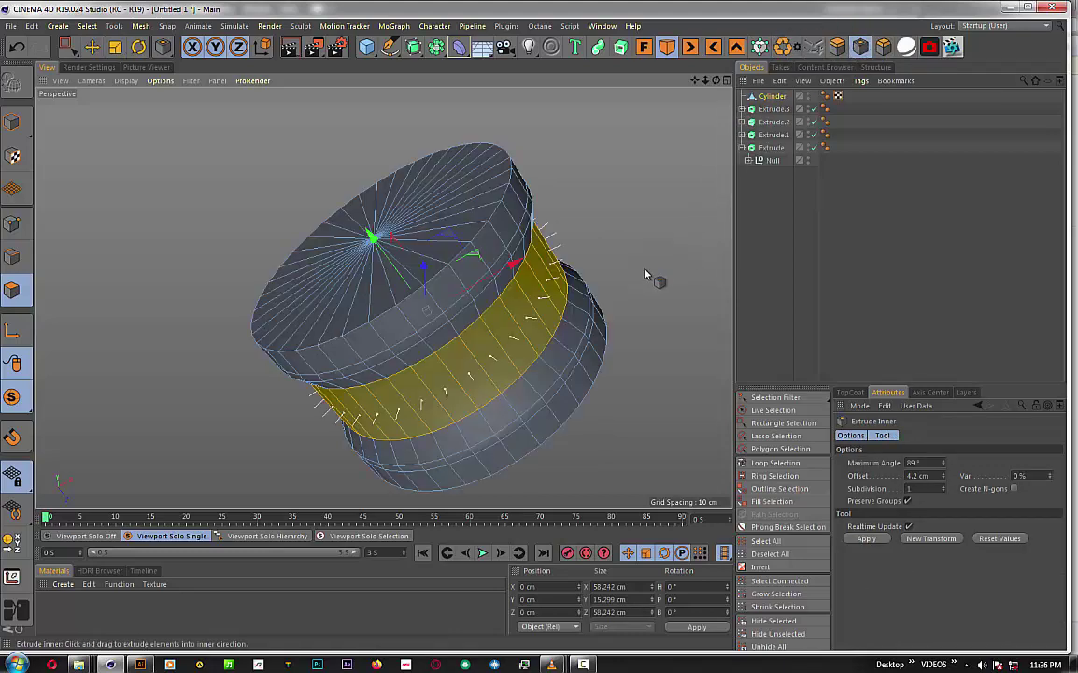
drag(645, 274, 658, 274)
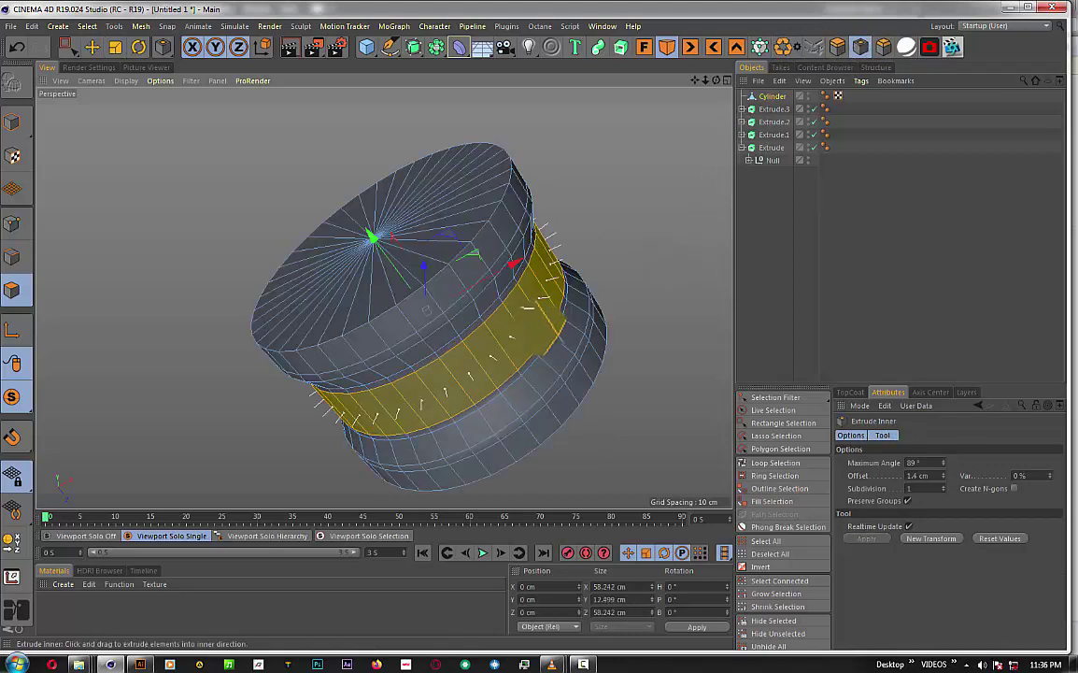
click(115, 46)
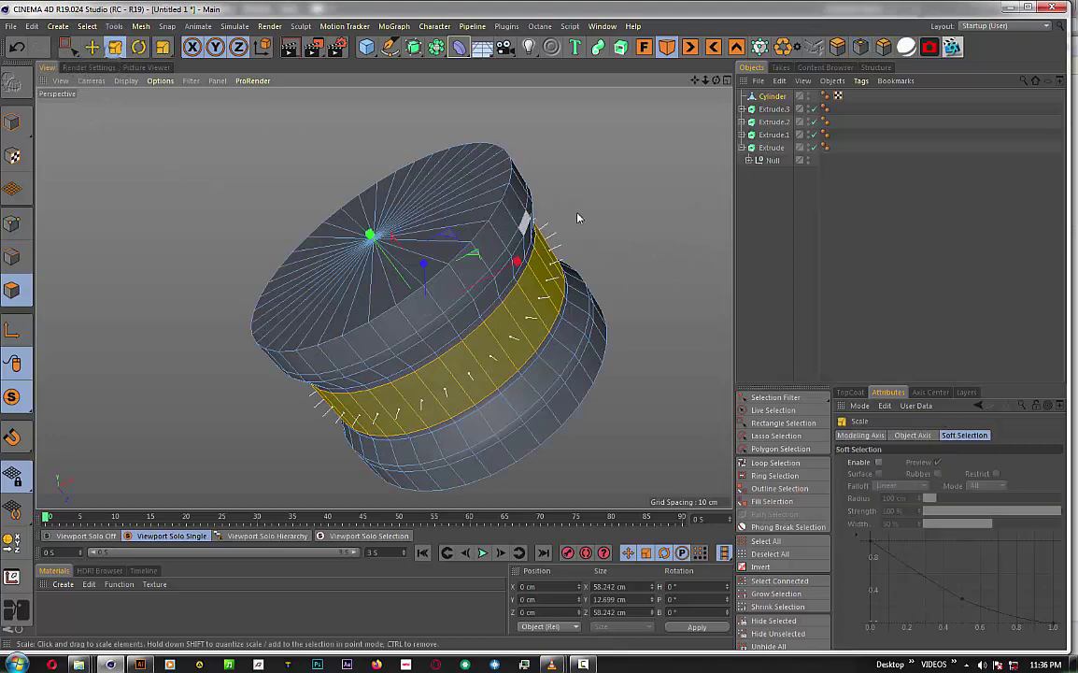
drag(578, 216, 587, 221)
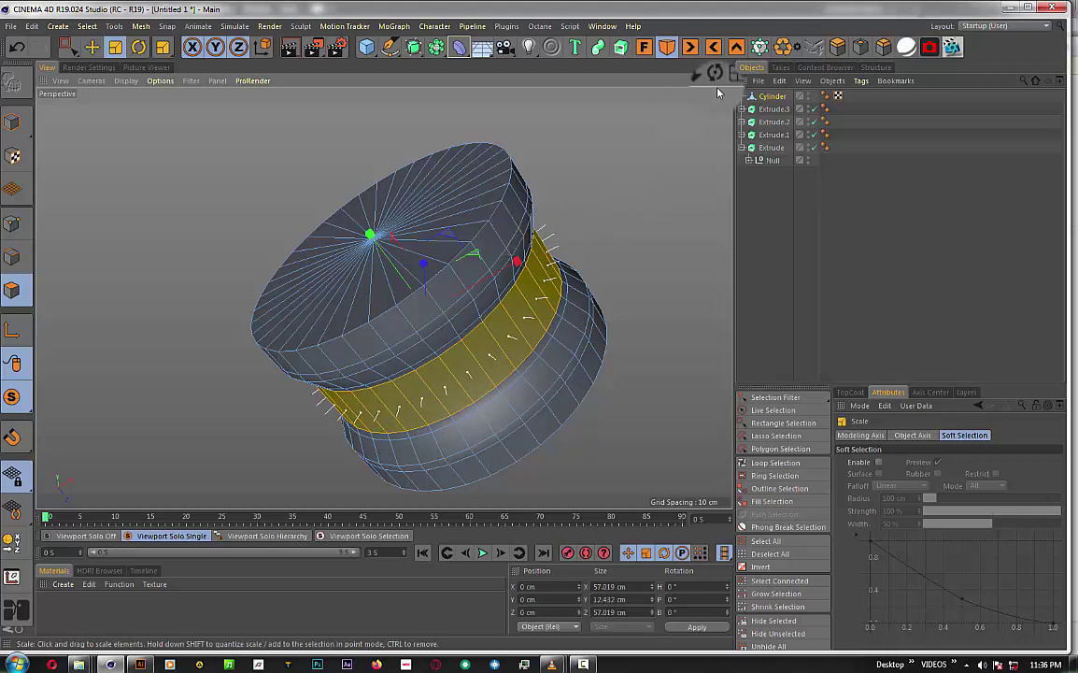
drag(715, 73, 747, 103)
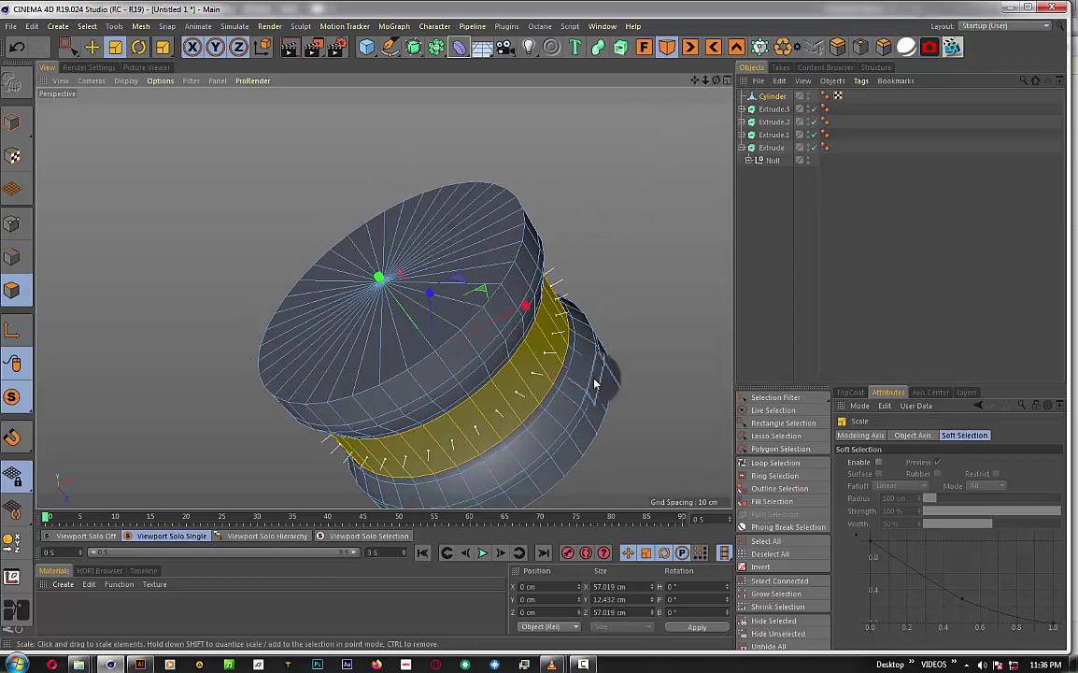
- Inset the front cap 2.2 cm, bevel it out 1.7 cm, then select its inner disc
click(776, 463)
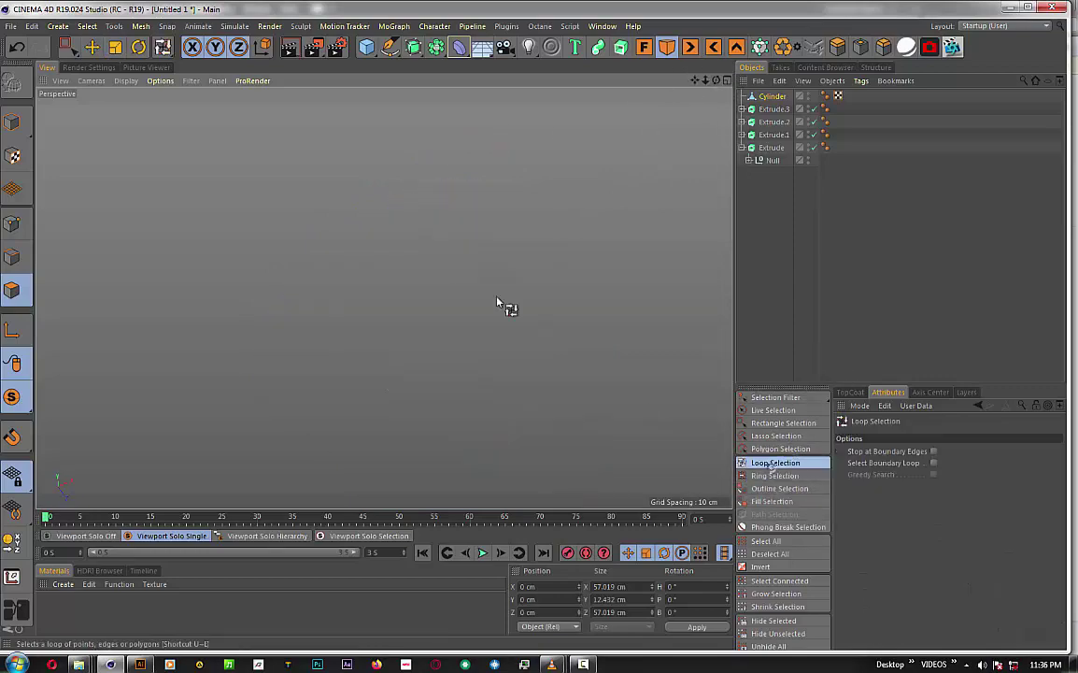
click(458, 272)
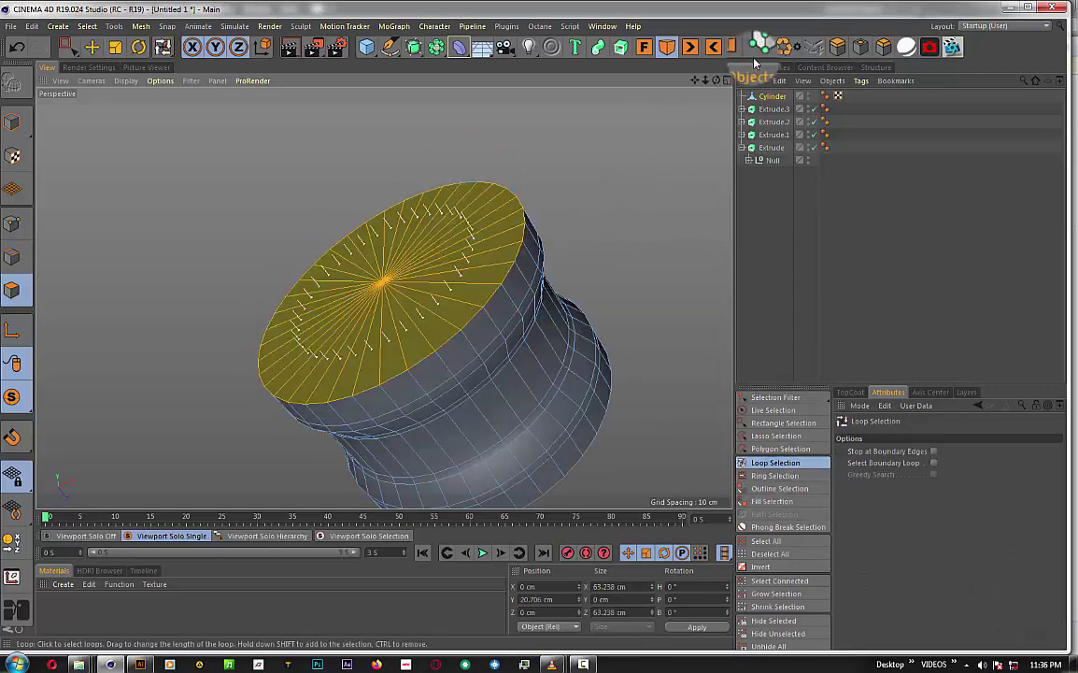
click(861, 46)
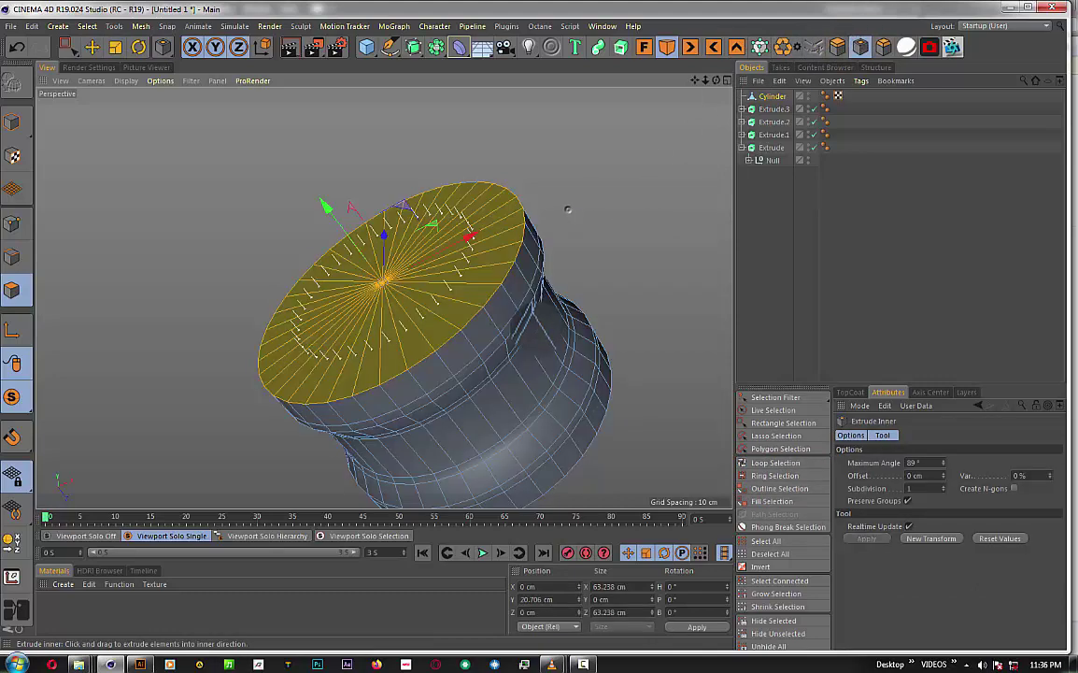
drag(568, 209, 599, 202)
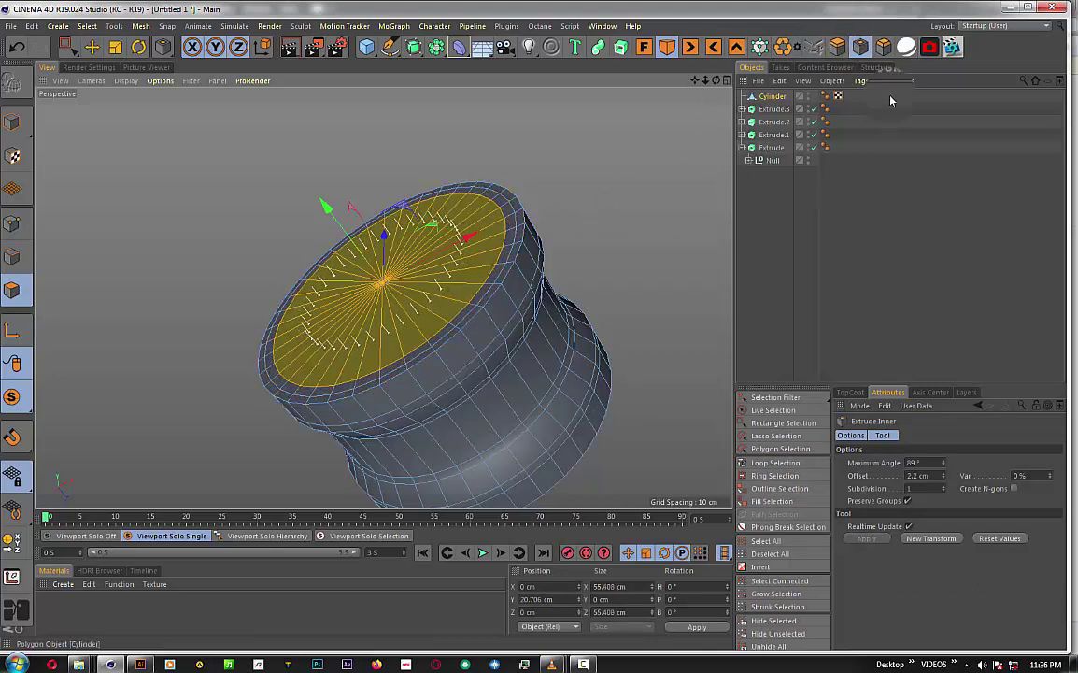
click(883, 46)
drag(633, 232, 609, 232)
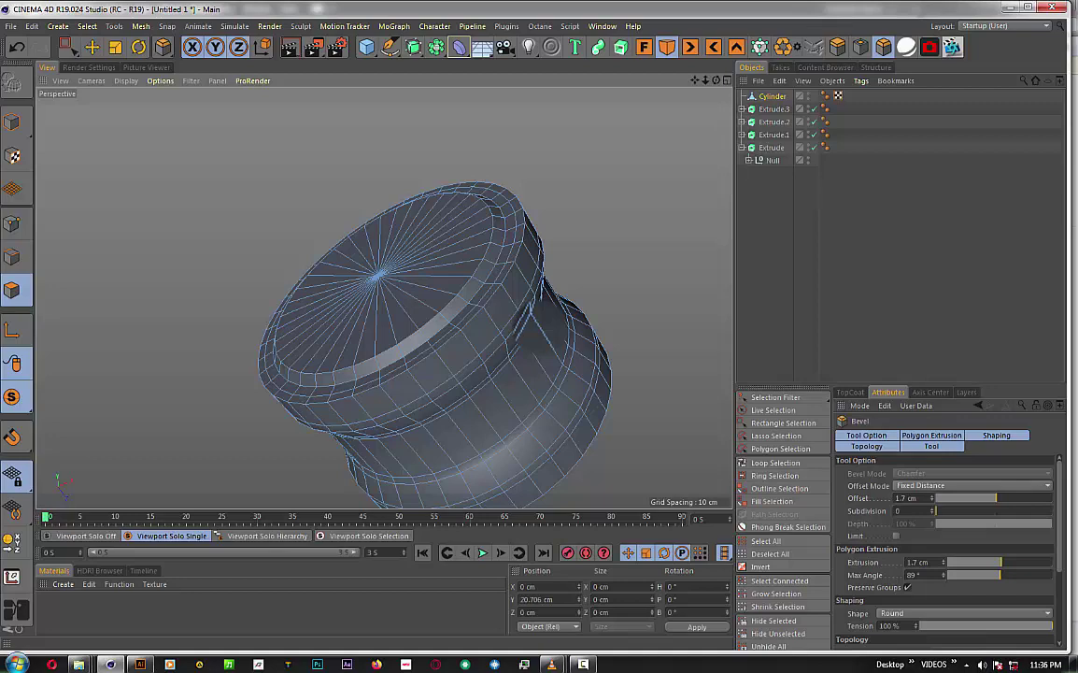
click(383, 280)
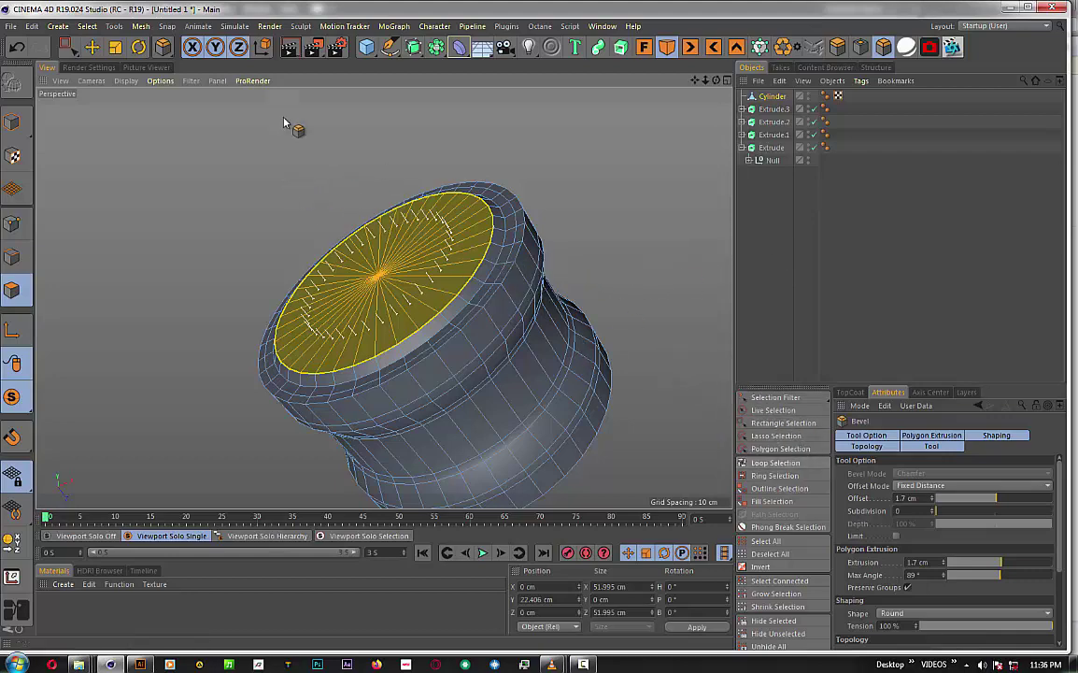
- Select alternating rim faces along the visible side of the knob
click(92, 47)
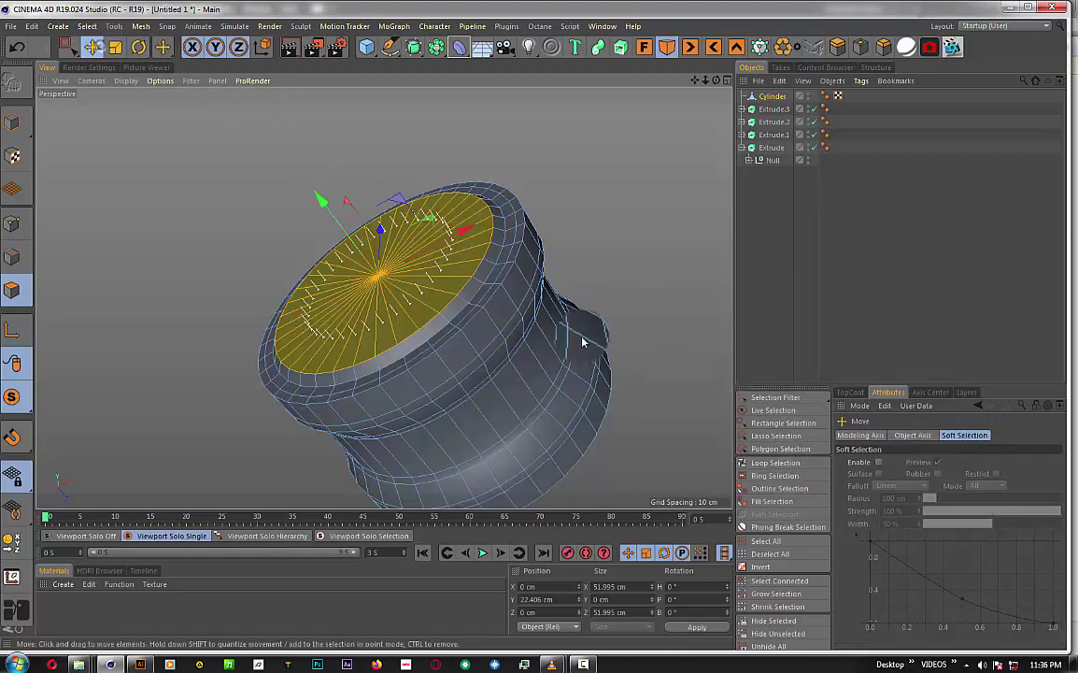
click(498, 321)
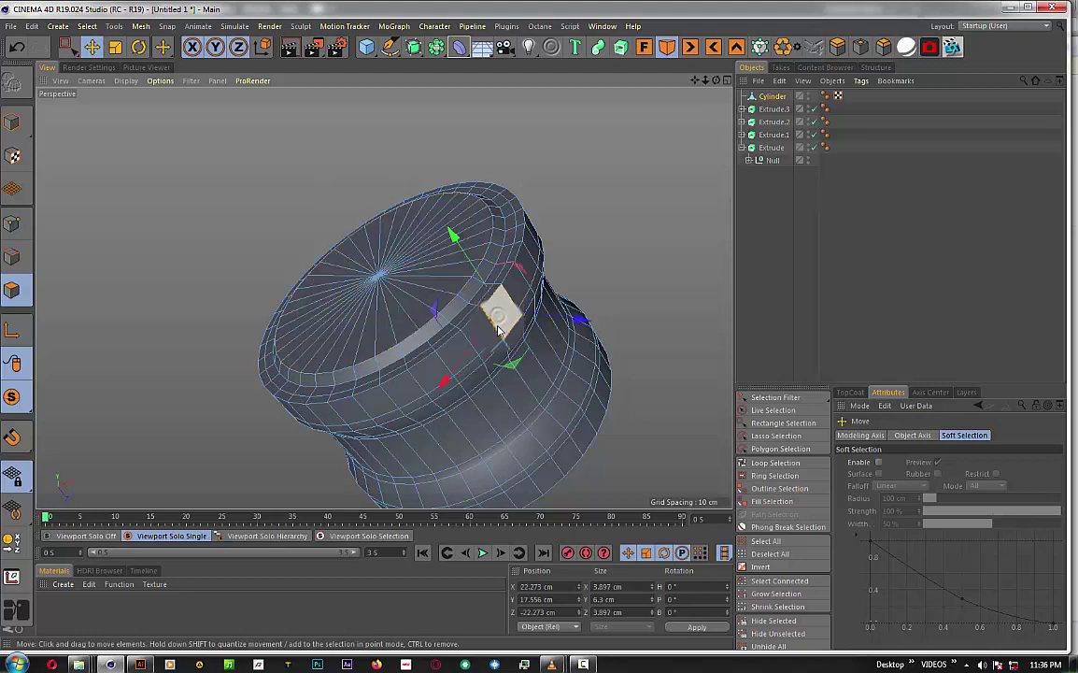
shift+click(452, 358)
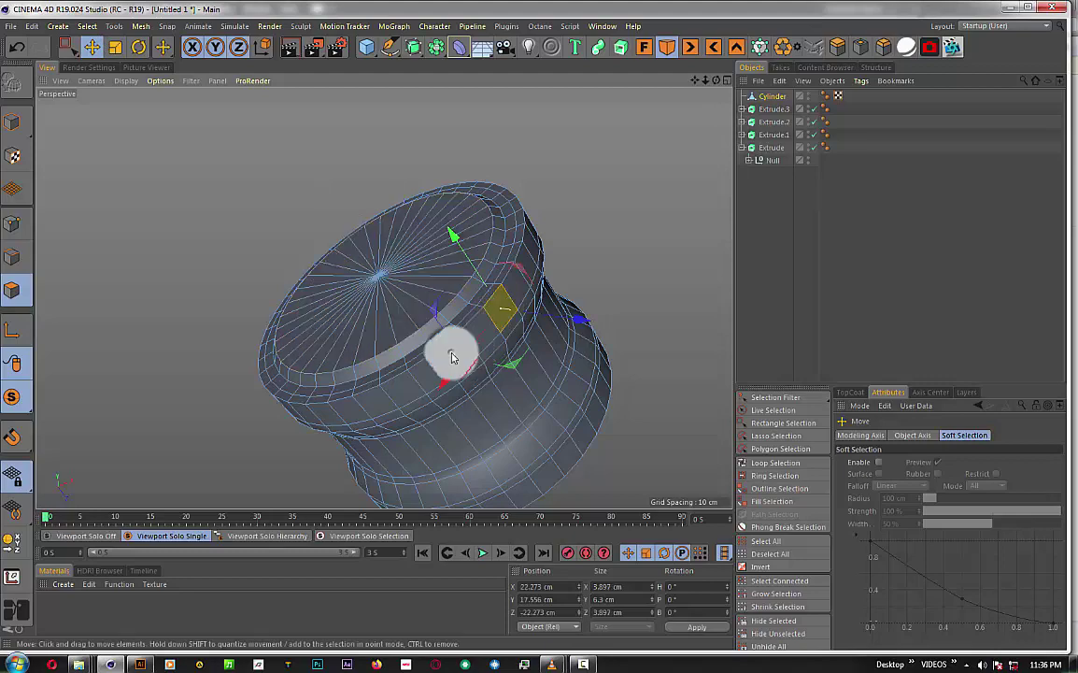
shift+click(403, 397)
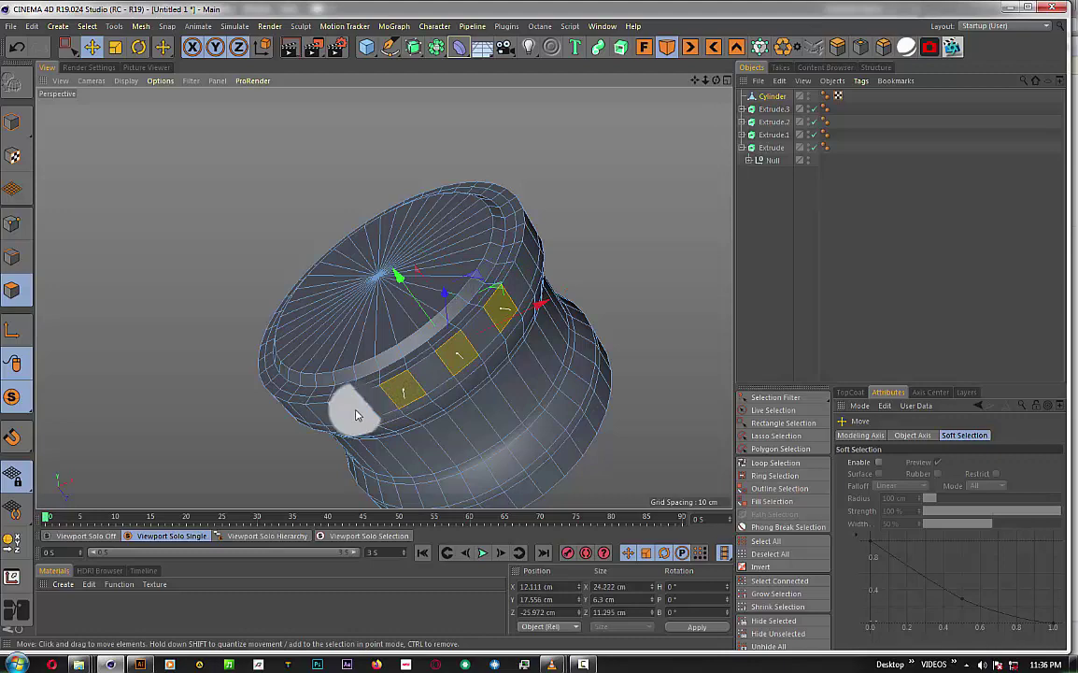
shift+click(353, 409)
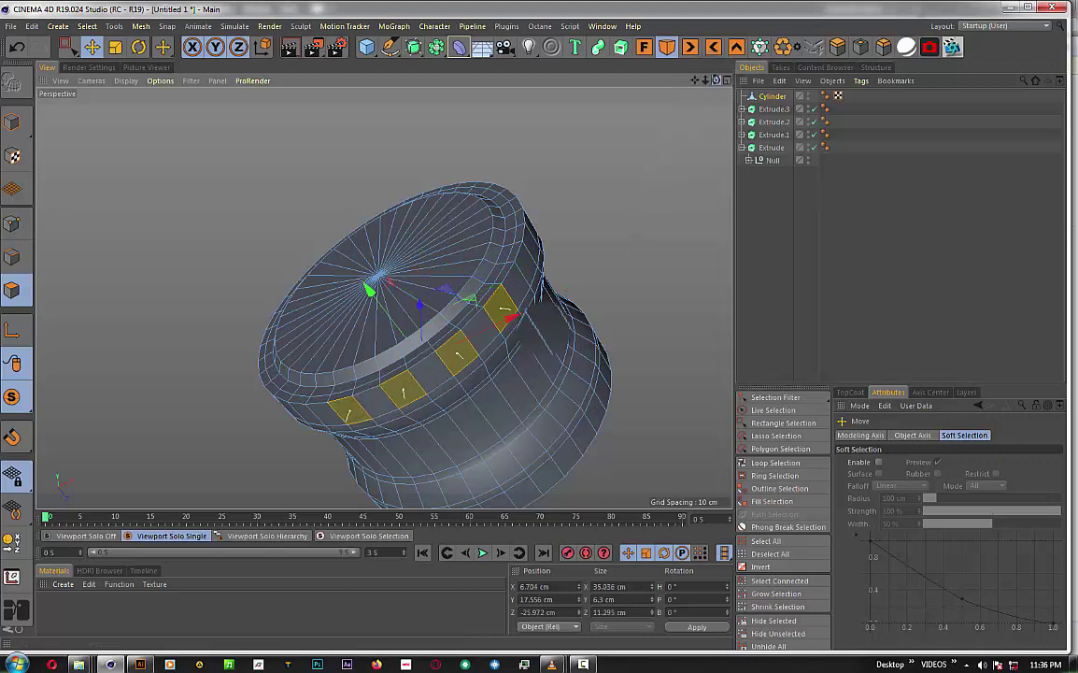
drag(716, 80, 673, 93)
shift+click(546, 340)
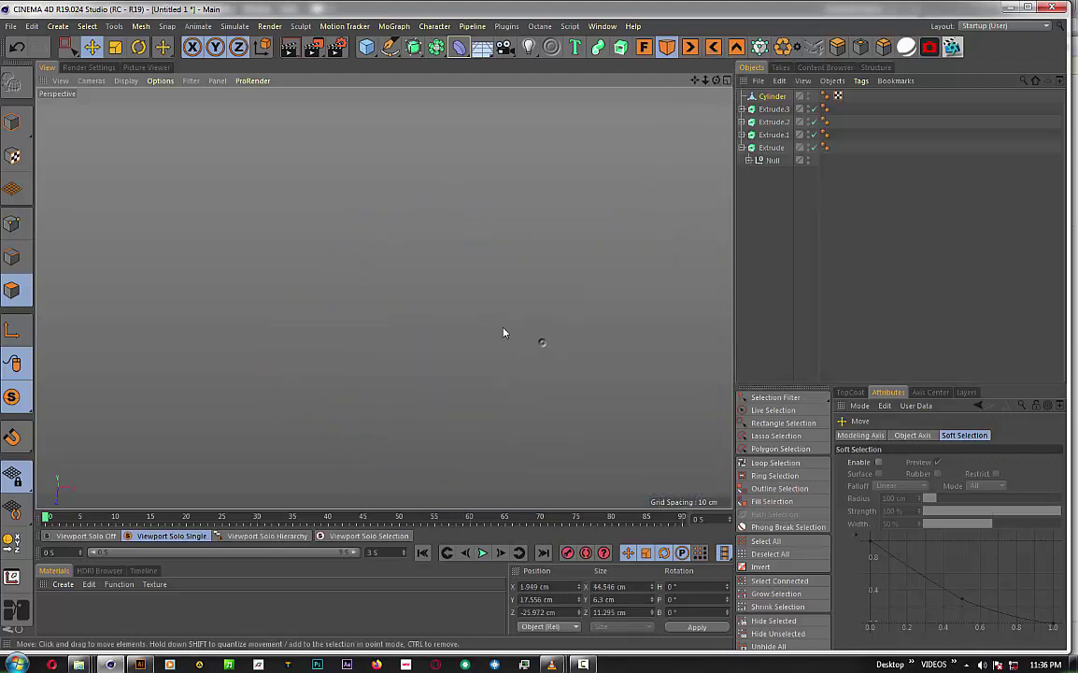
shift+click(500, 331)
shift+click(467, 292)
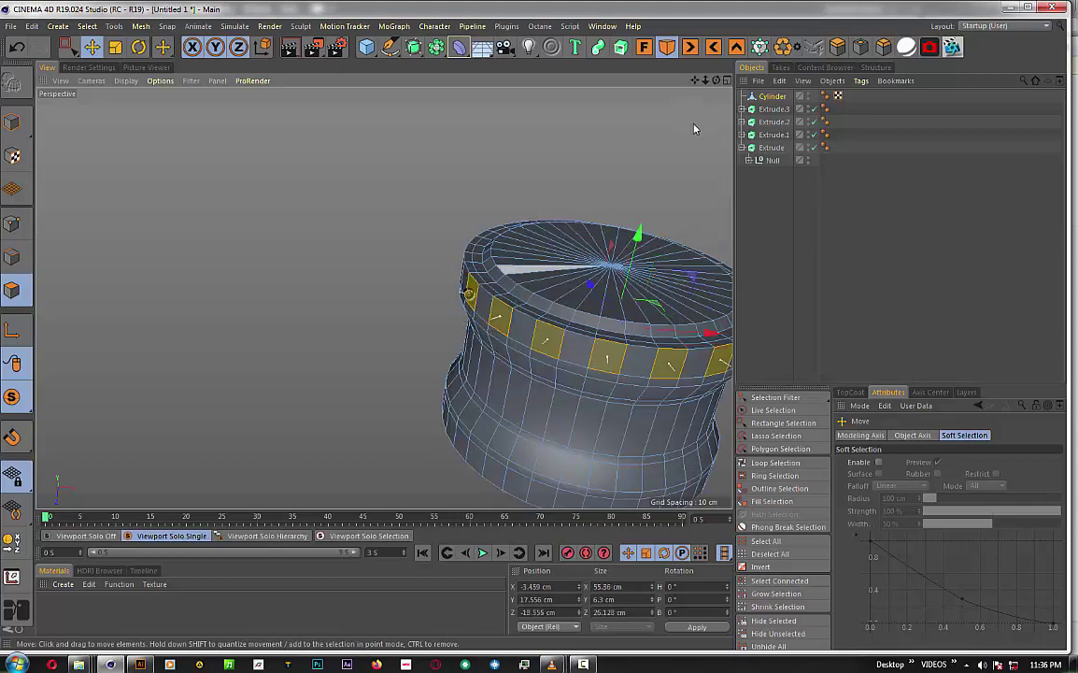
- Extend the alternating rim-face selection around the underside and far side of the knob
mouse_move(716, 84)
mouse_down()
mouse_move(645, 73)
mouse_move(696, 82)
mouse_move(383, 298)
mouse_up()
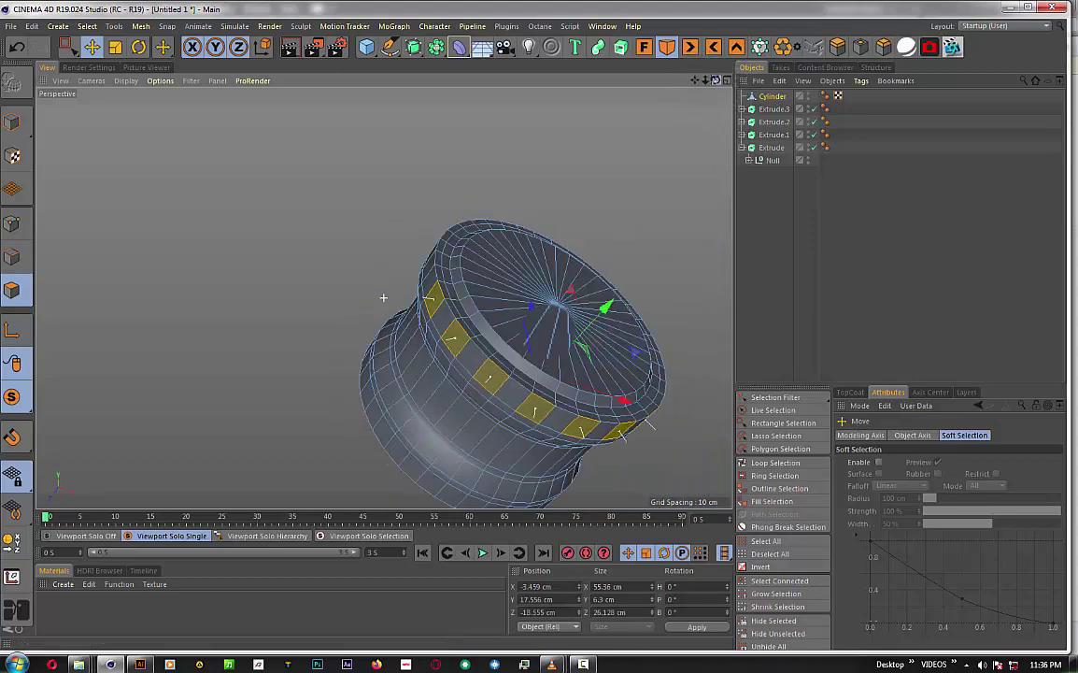
click(561, 472)
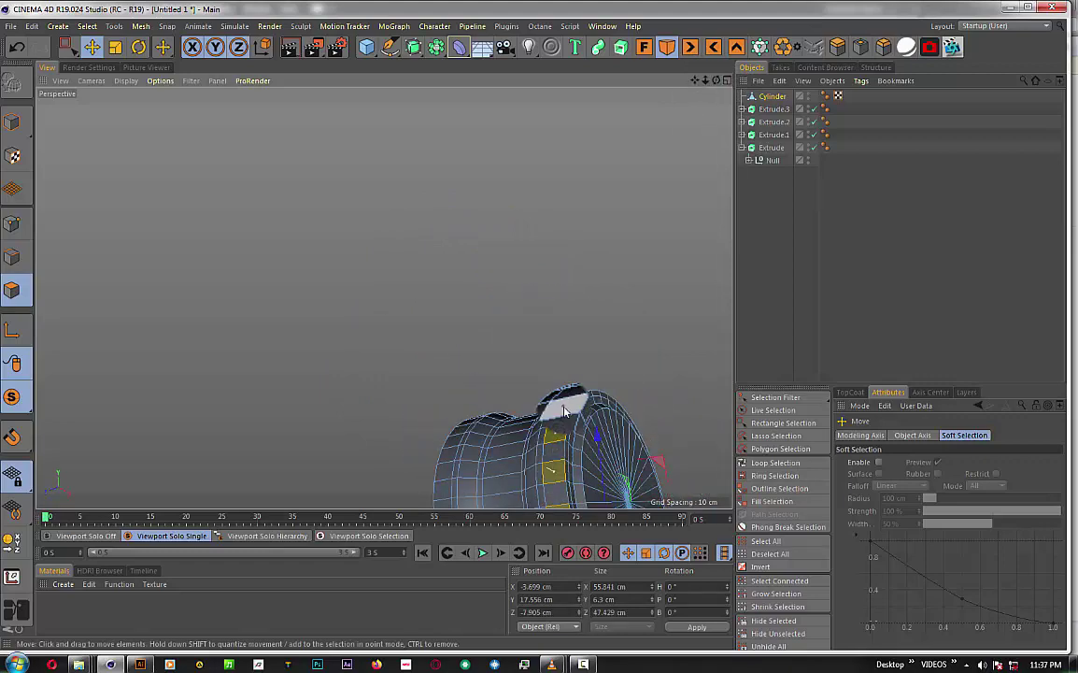
click(565, 411)
alt+drag(643, 318, 650, 296)
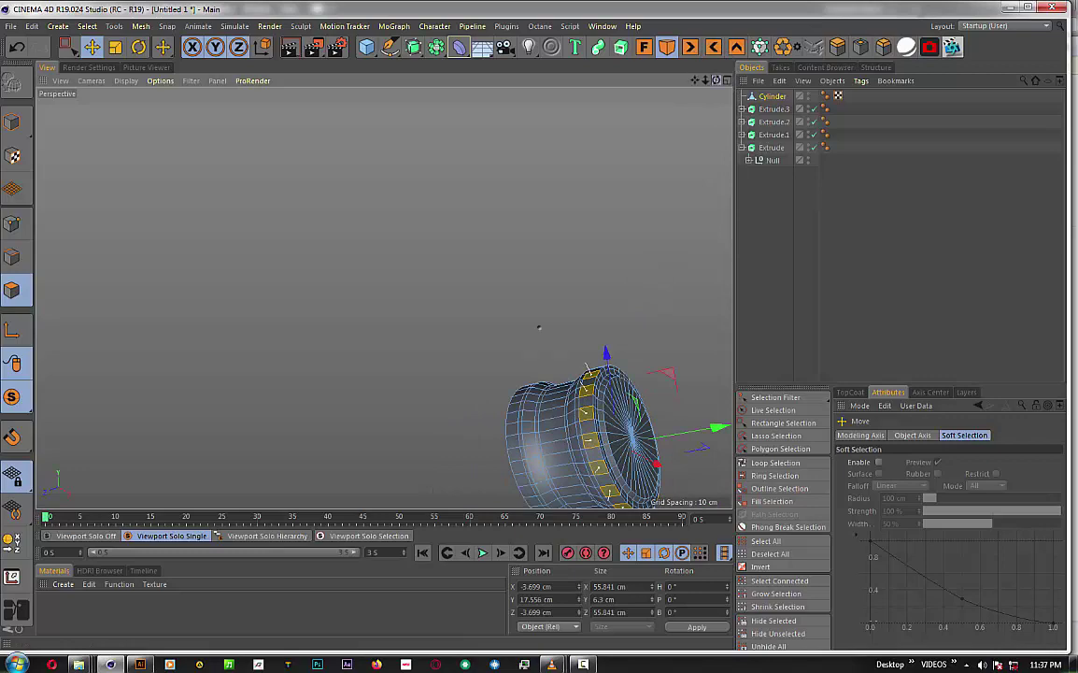
drag(717, 82, 384, 298)
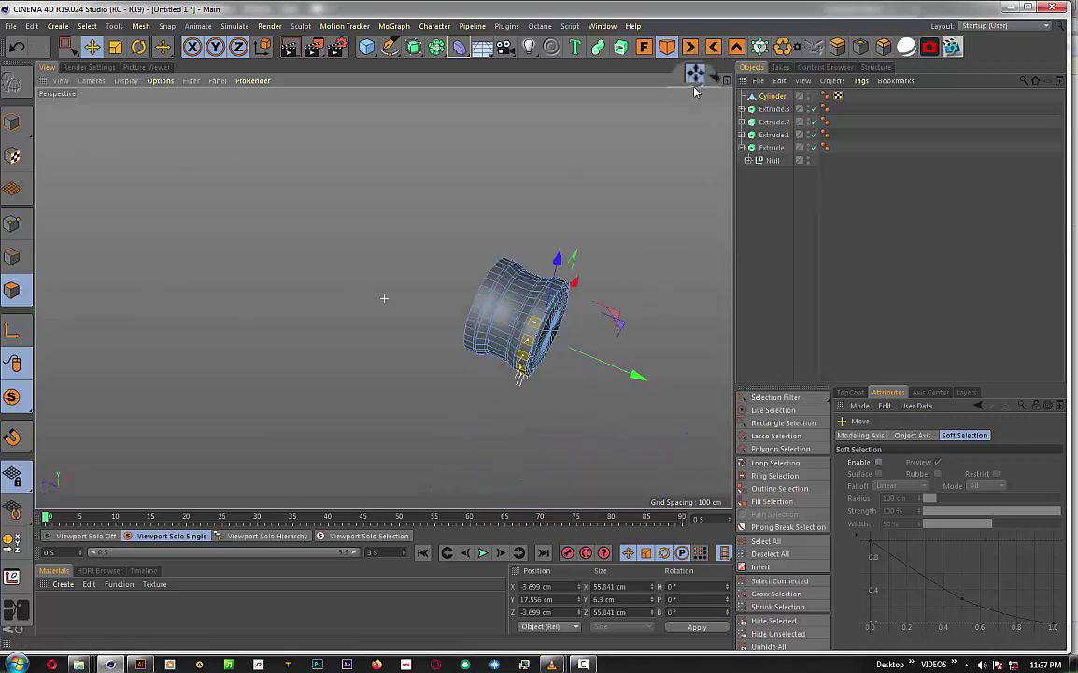
scroll(546, 324, up, 5)
alt+drag(547, 324, 577, 237)
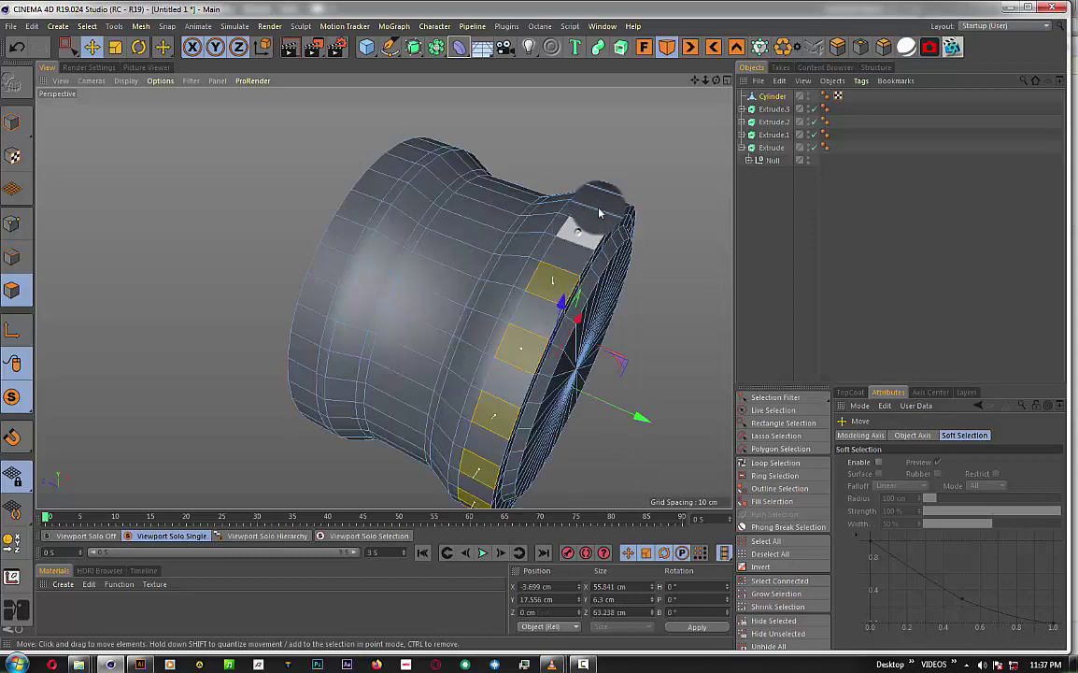
shift+click(603, 204)
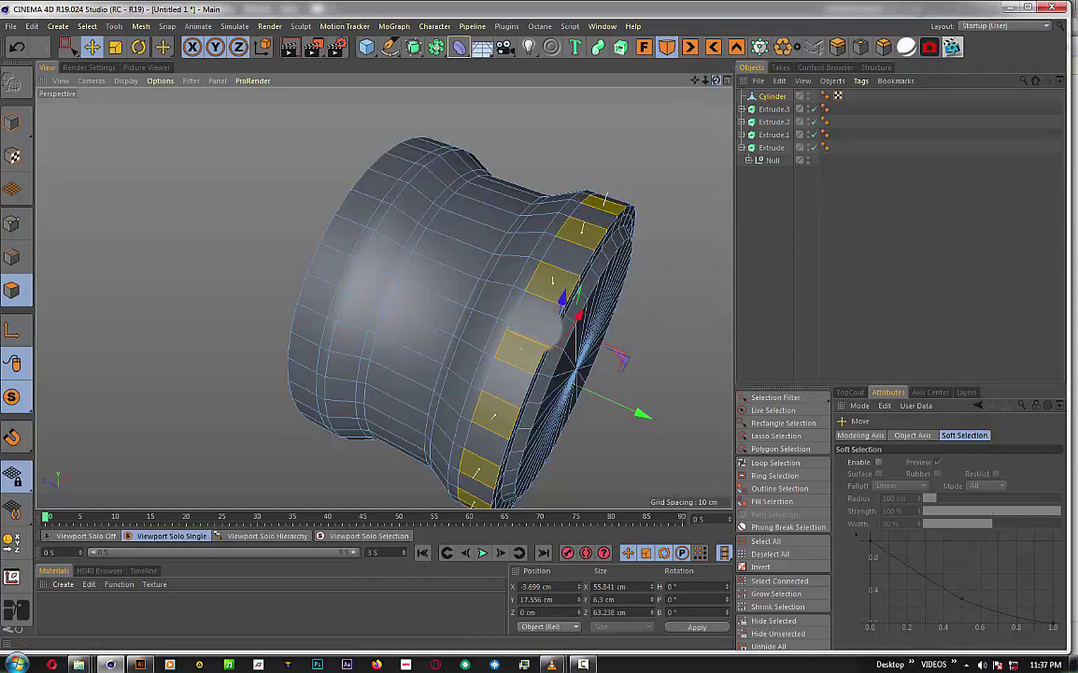
drag(705, 80, 528, 341)
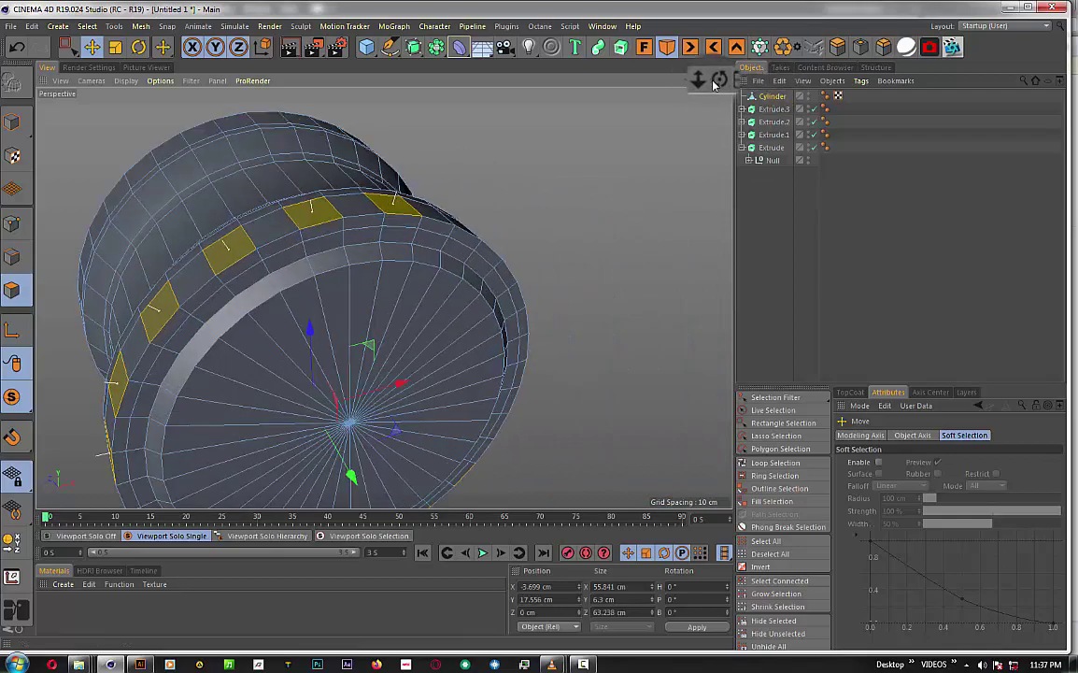
mouse_move(706, 81)
mouse_down()
mouse_move(383, 298)
mouse_move(579, 296)
mouse_up()
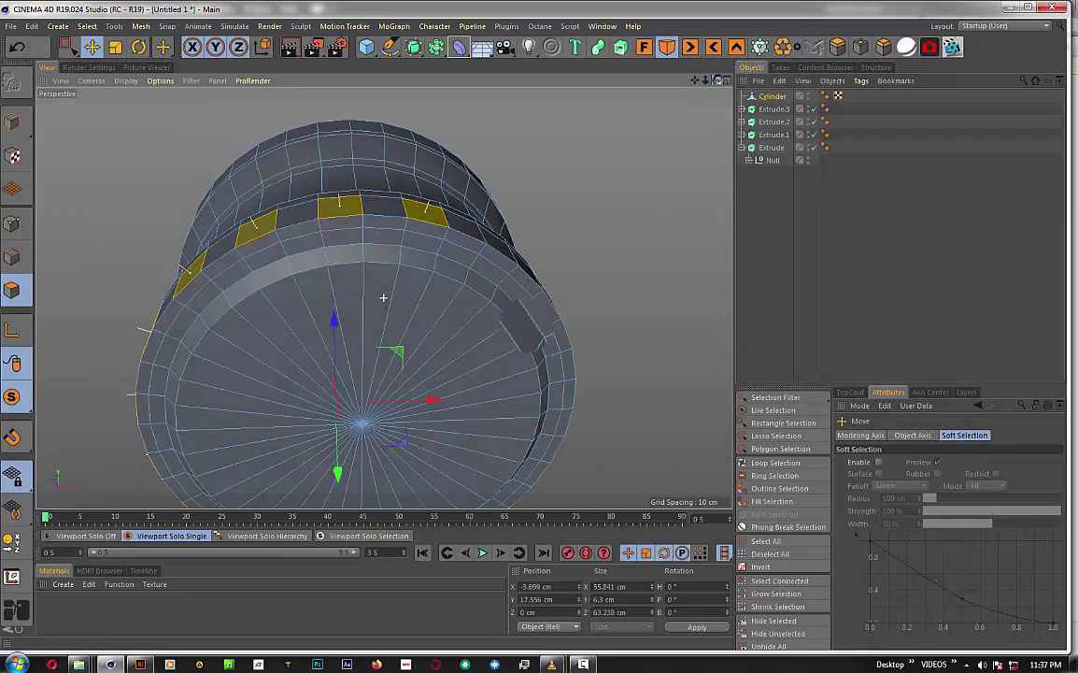
shift+click(547, 304)
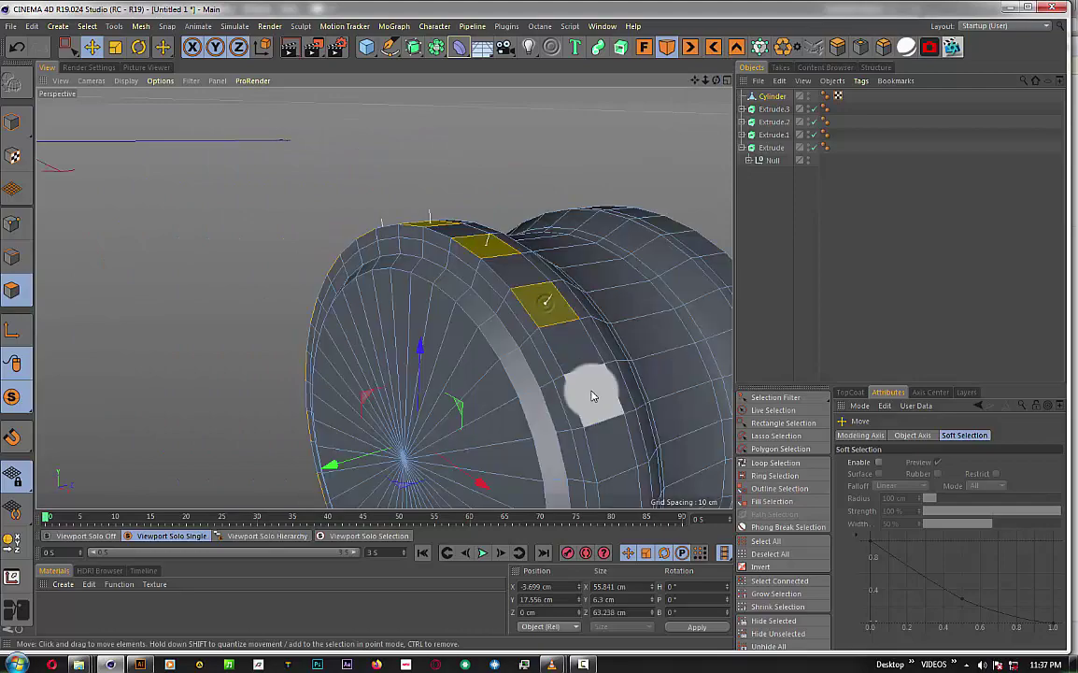
shift+click(589, 393)
shift+click(619, 483)
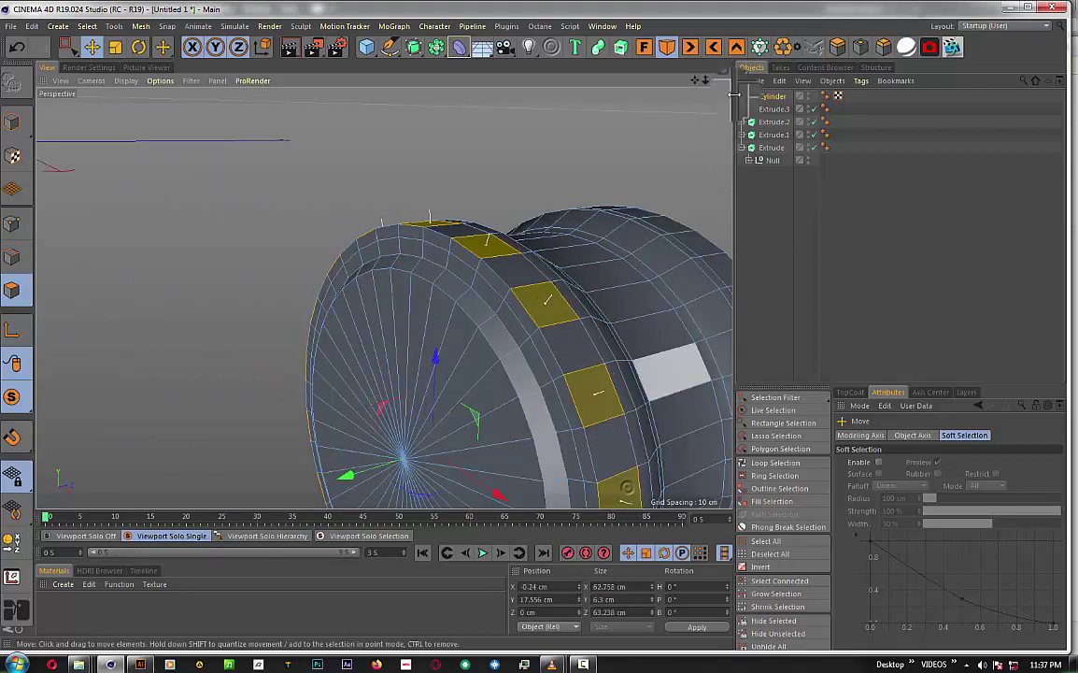
- Add the last alternate rim faces and inset the whole selection by 0.53 cm
drag(696, 87, 521, 350)
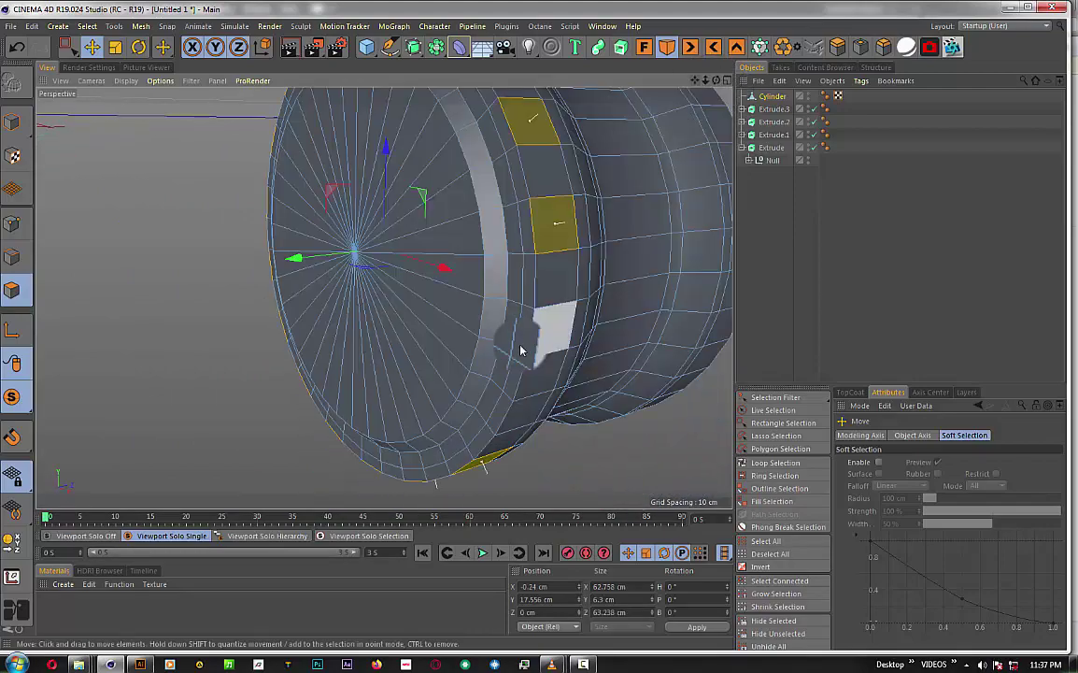
shift+click(552, 336)
shift+click(531, 412)
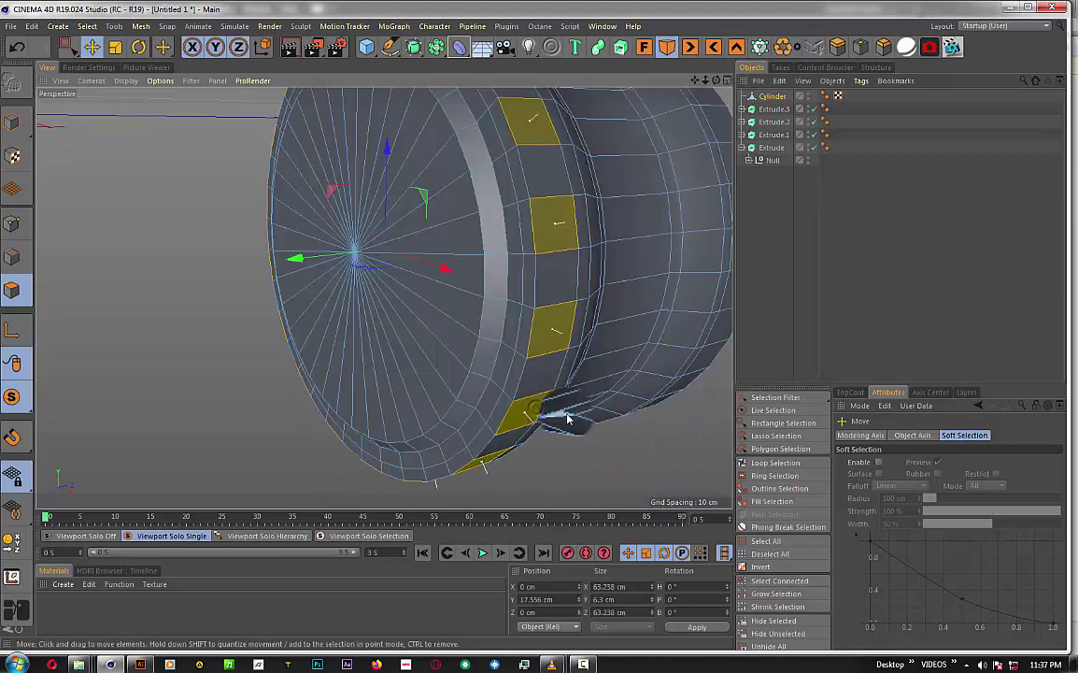
scroll(570, 421, up, 1)
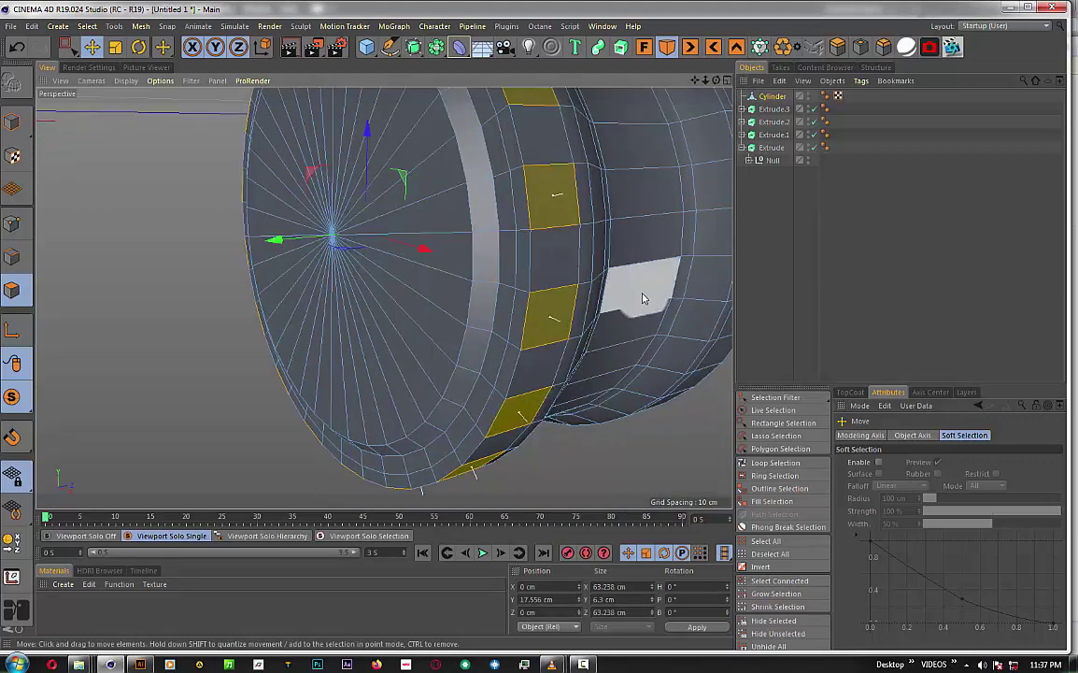
click(860, 46)
mouse_move(718, 271)
mouse_down()
mouse_move(659, 294)
mouse_move(683, 294)
mouse_up()
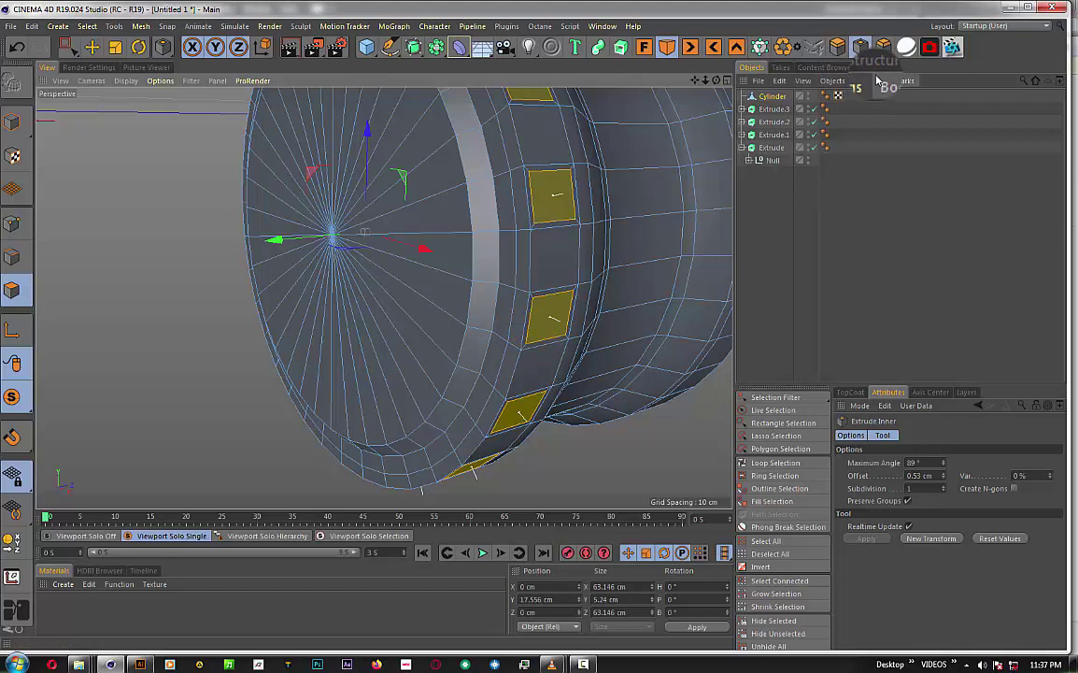
- Bevel the inset rim panels inward with a 0.54 cm extrusion, then deselect to check and reselect the Cylinder
click(884, 48)
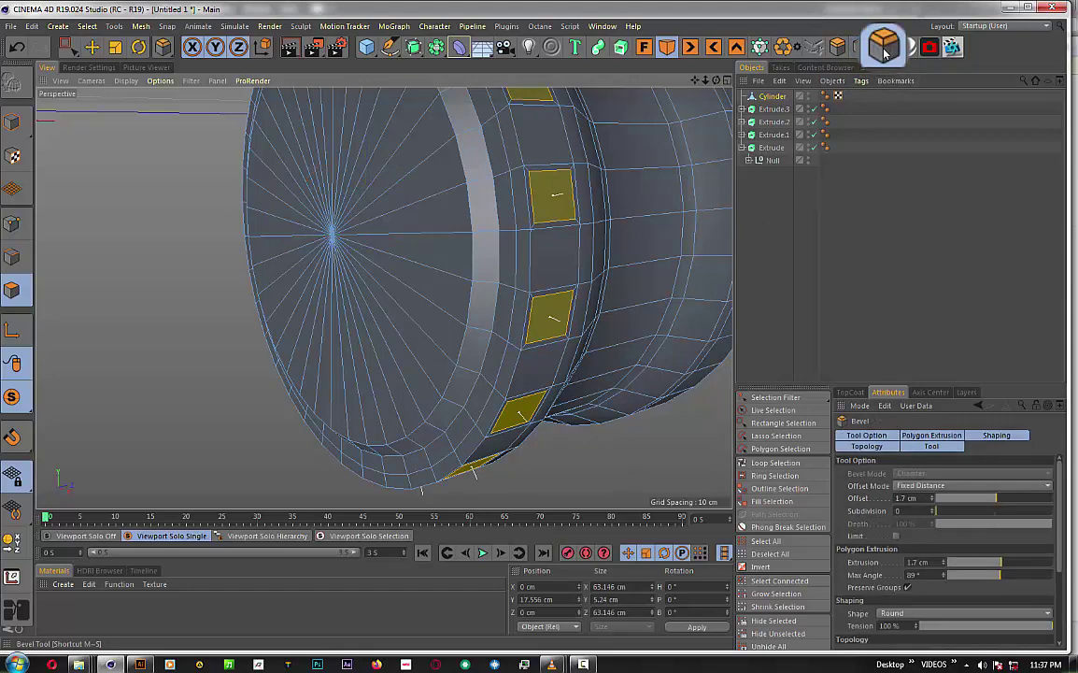
mouse_move(712, 187)
mouse_down()
mouse_move(644, 177)
mouse_move(719, 177)
mouse_up()
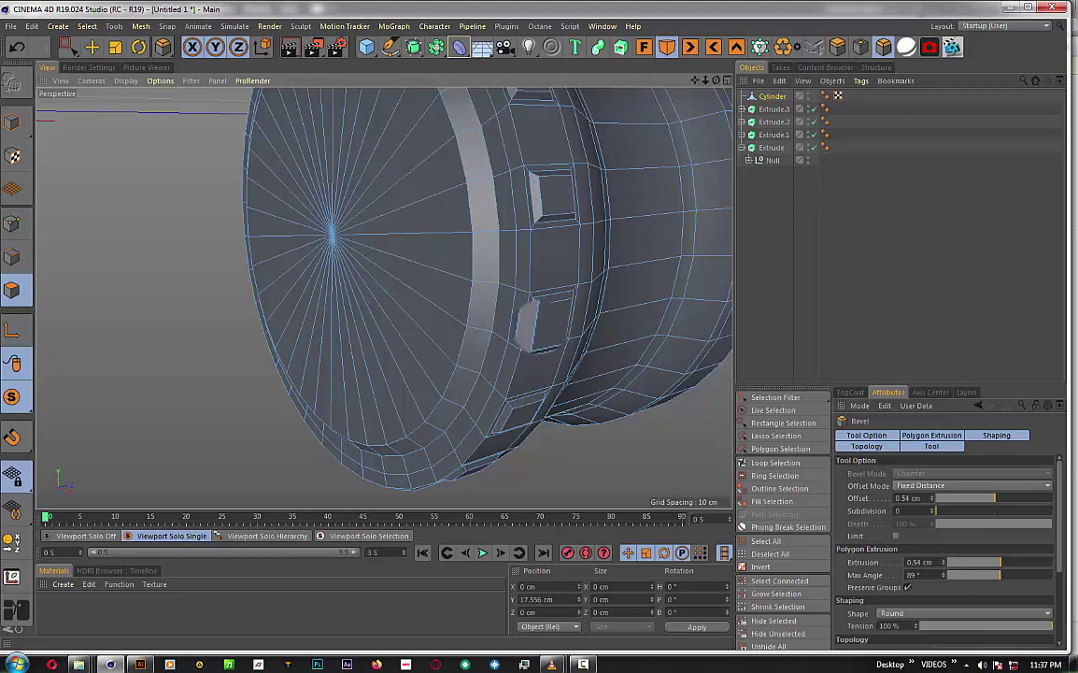
drag(720, 177, 762, 235)
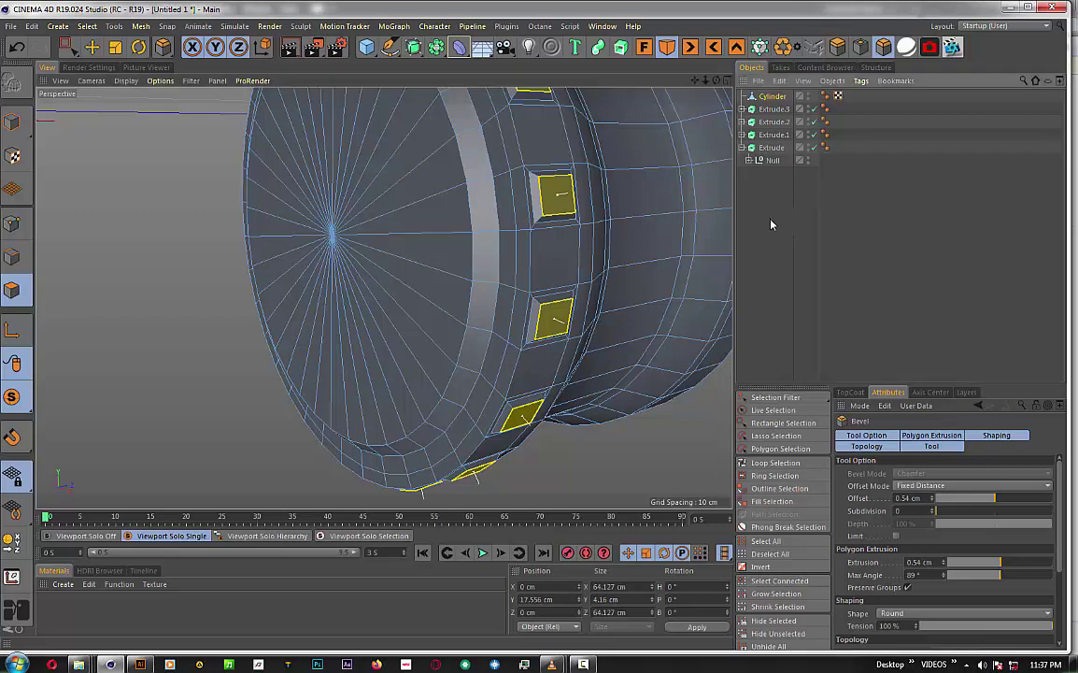
click(774, 224)
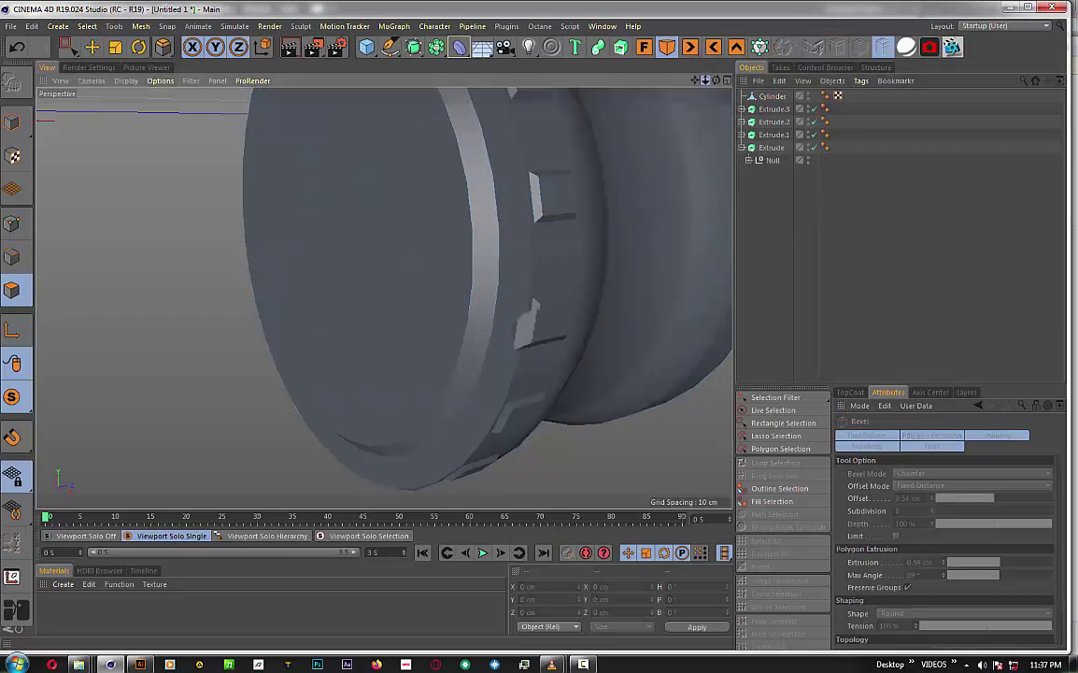
drag(709, 89, 644, 75)
drag(715, 80, 648, 76)
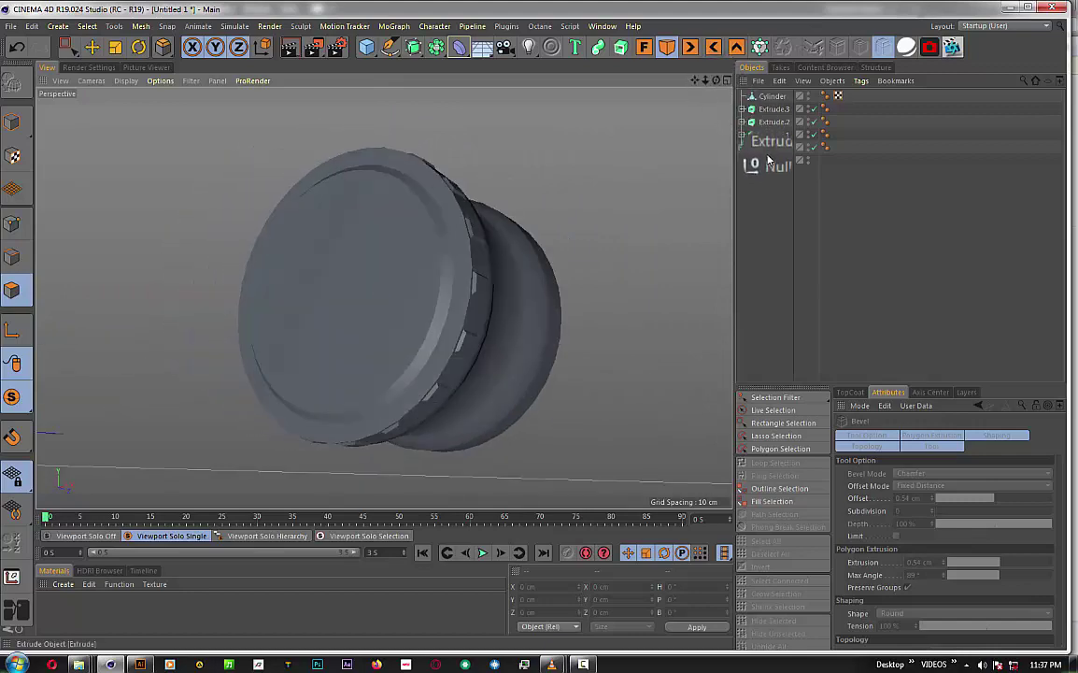
click(771, 97)
scroll(432, 290, up, 2)
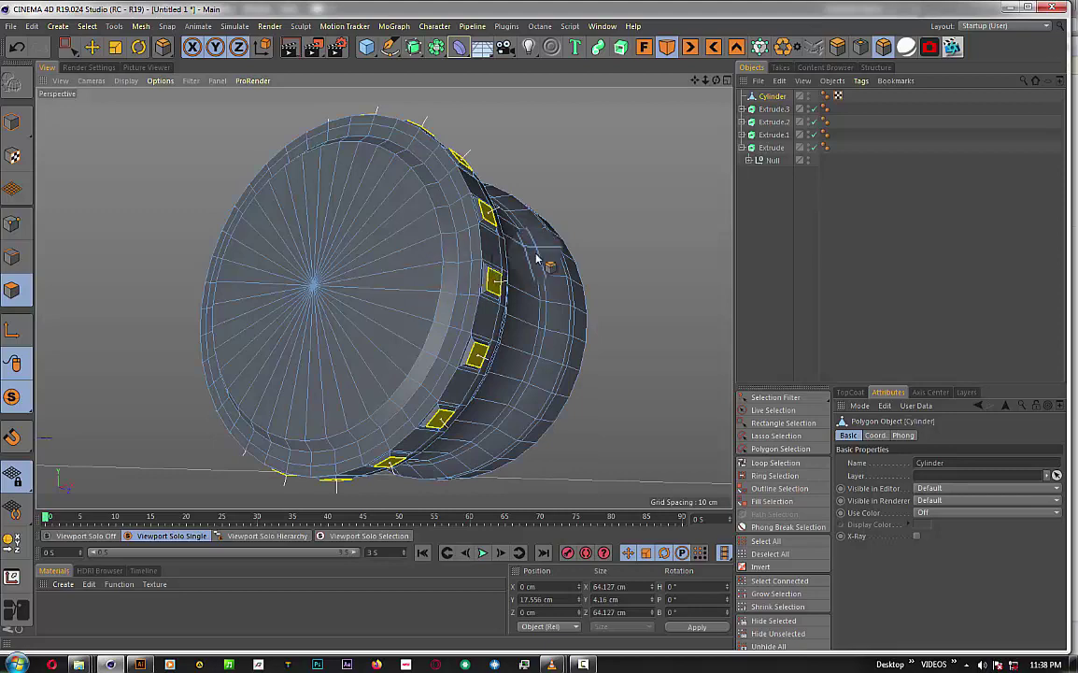
- Deselect the Cylinder to view the notches, then undo and redo back to the selected side panels
click(592, 202)
scroll(548, 216, up, 2)
scroll(538, 214, up, 2)
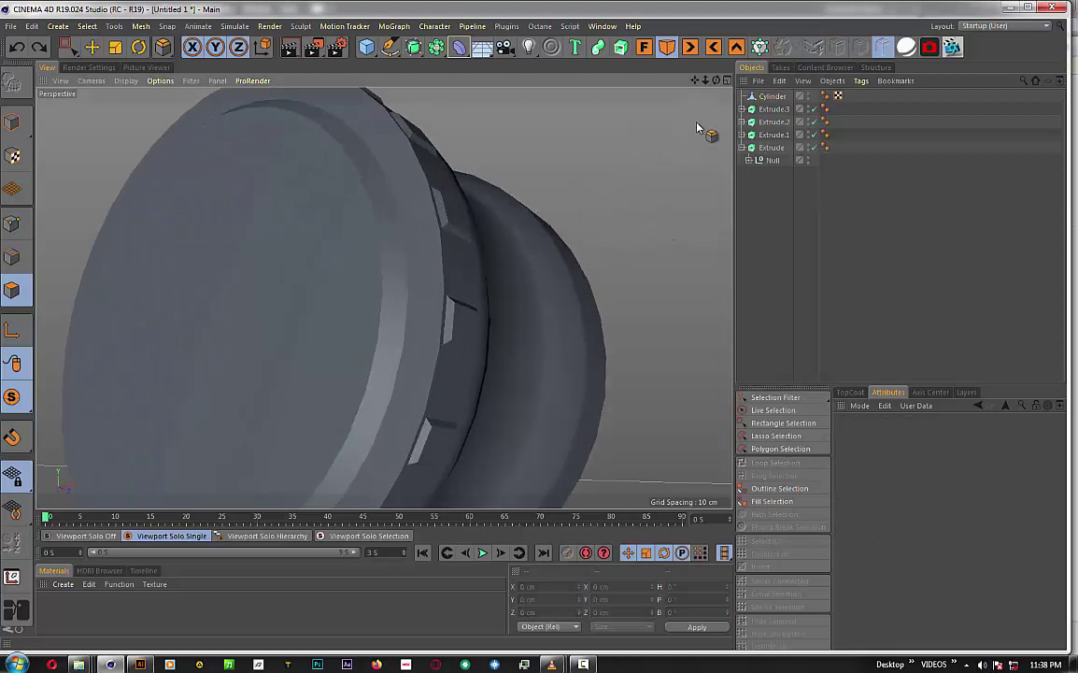
key(ctrl+z)
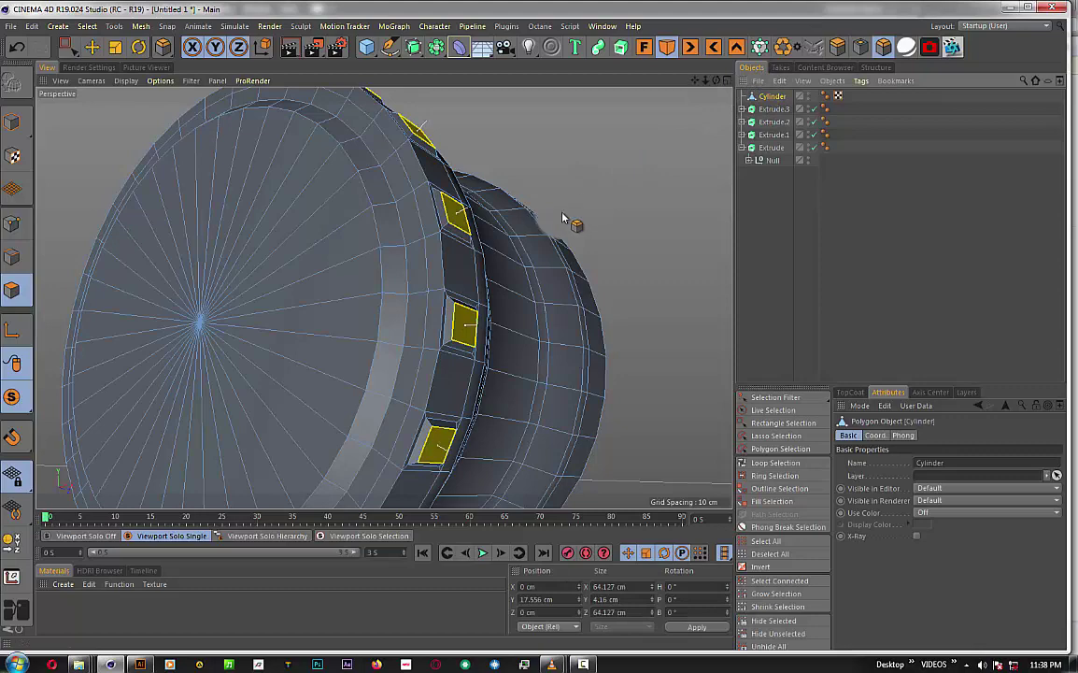
key(ctrl+z)
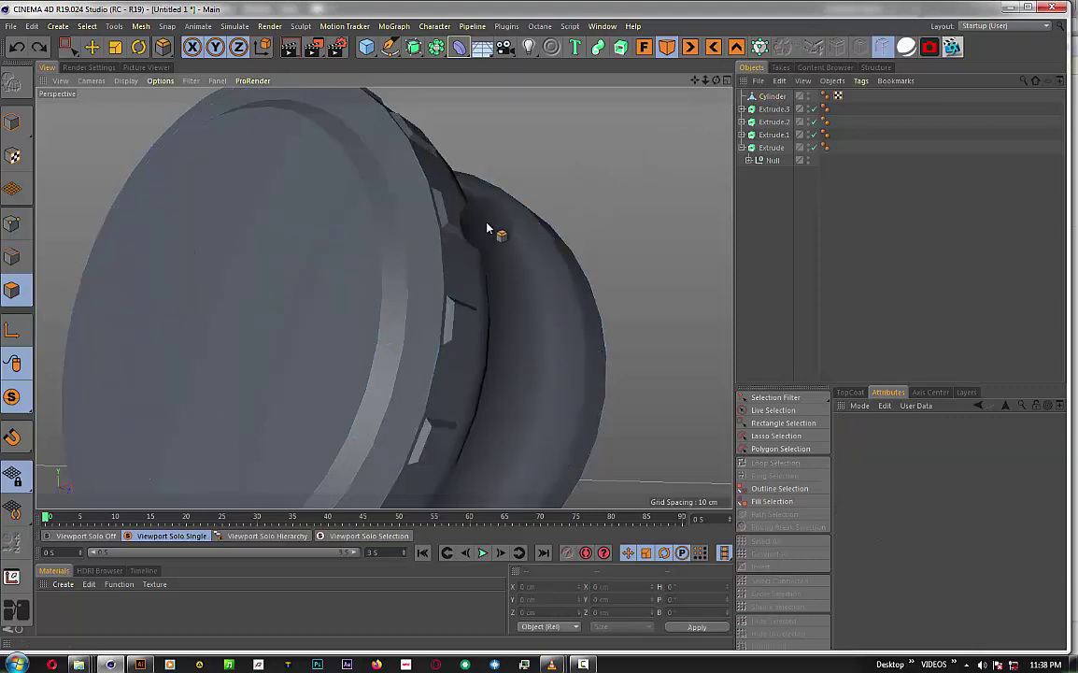
key(ctrl+y)
key(ctrl+z)
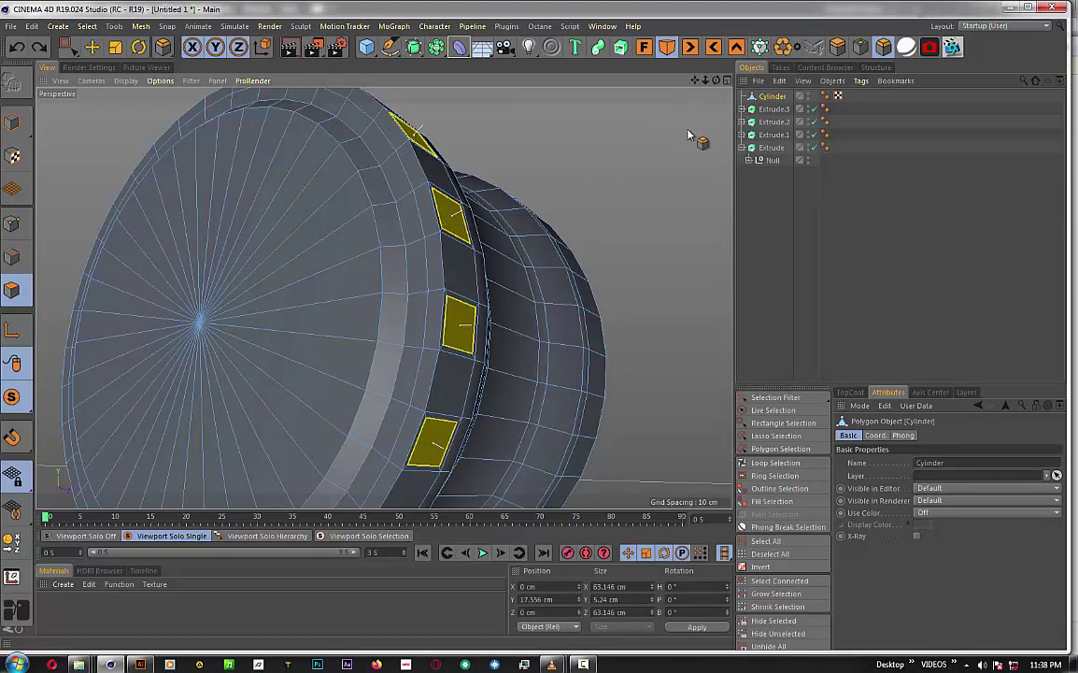
- Trial-delete the selected side panels, then undo to keep them
scroll(650, 140, up, 2)
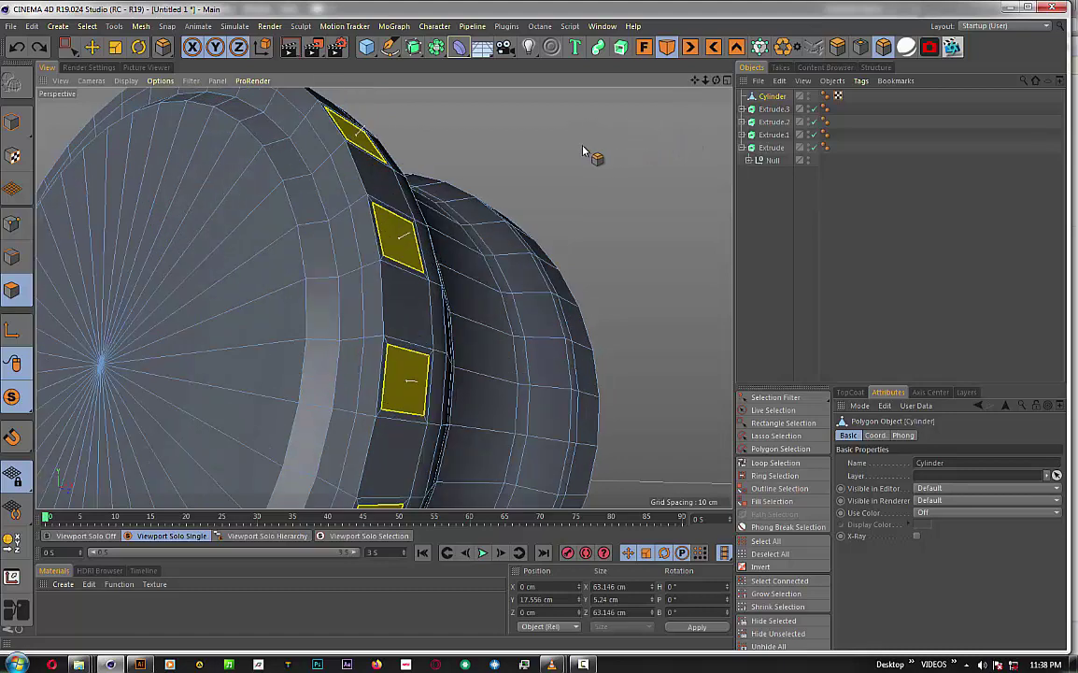
scroll(584, 153, up, 1)
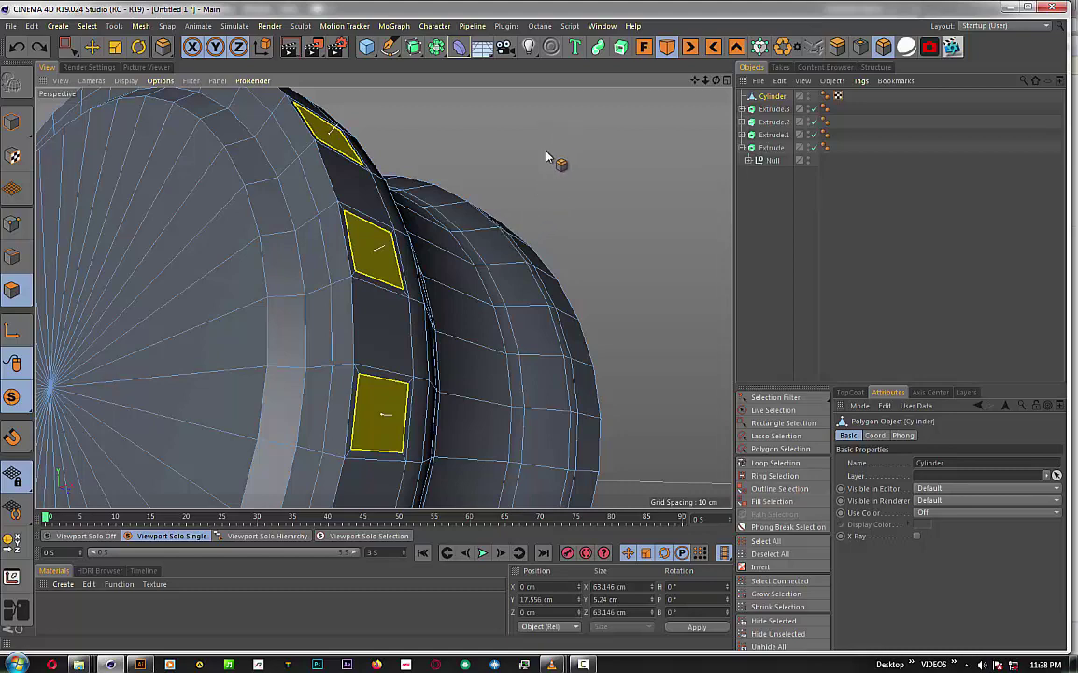
scroll(504, 190, up, 2)
scroll(501, 183, up, 1)
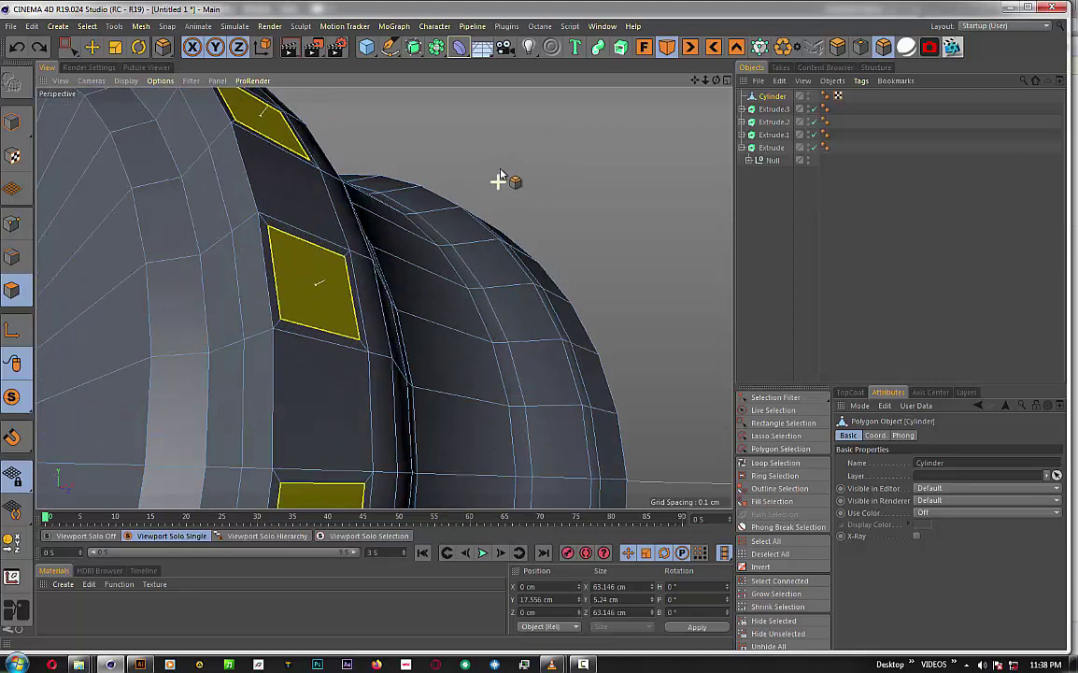
key(Delete)
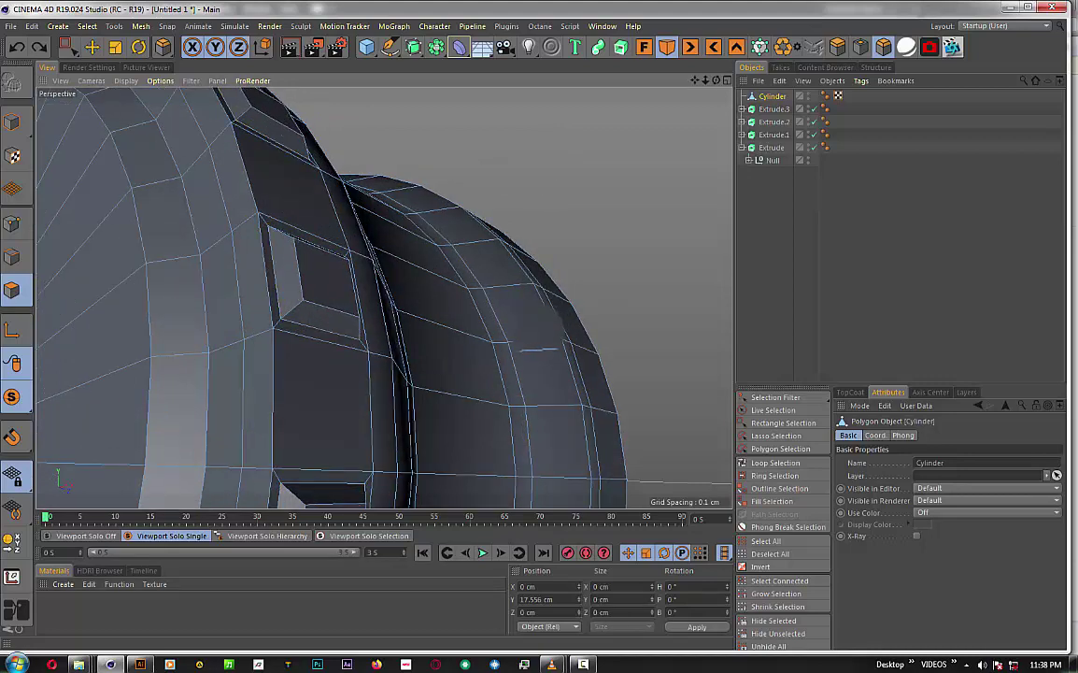
key(ctrl+z)
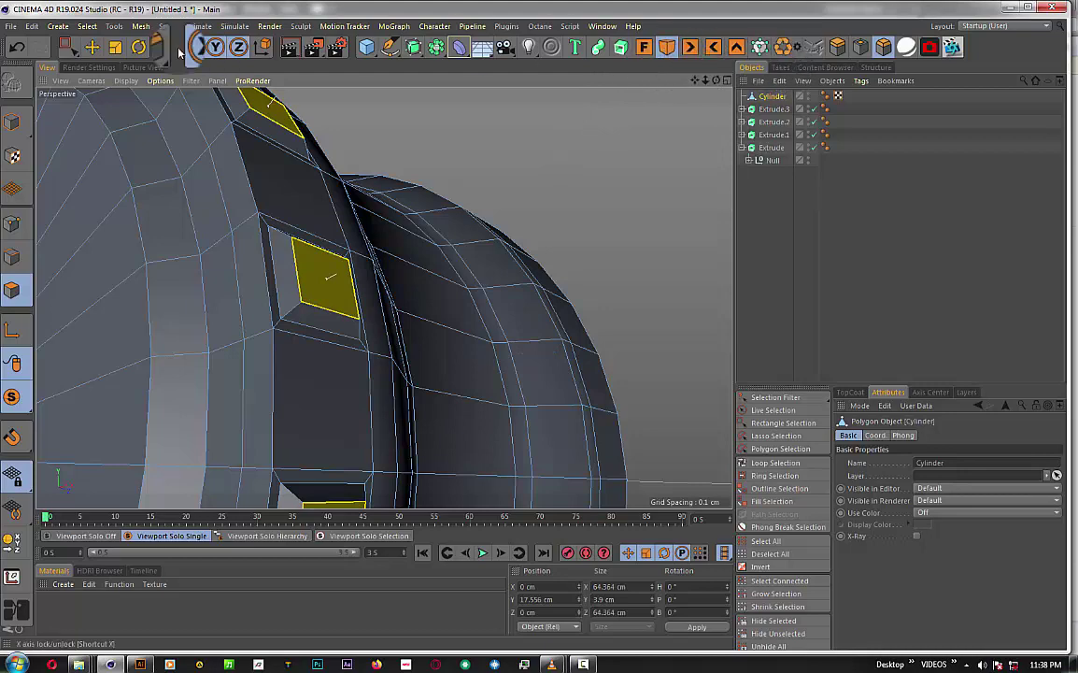
- With Loop Selection, frame the cylinder and select the polygon ring on its front cap
click(775, 462)
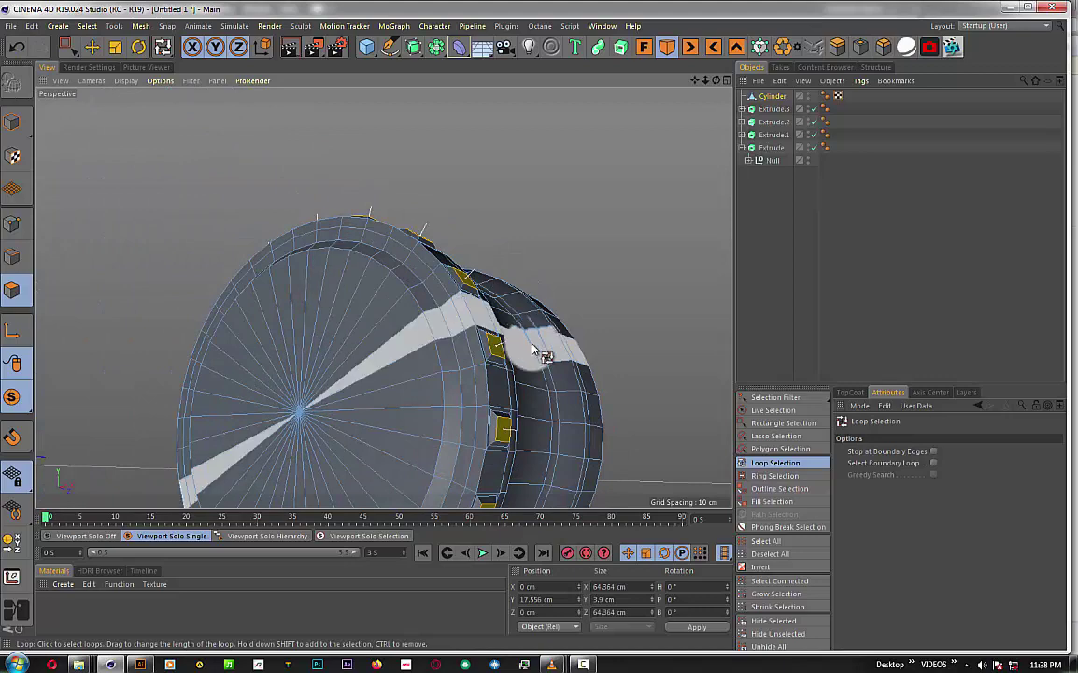
scroll(535, 350, up, 5)
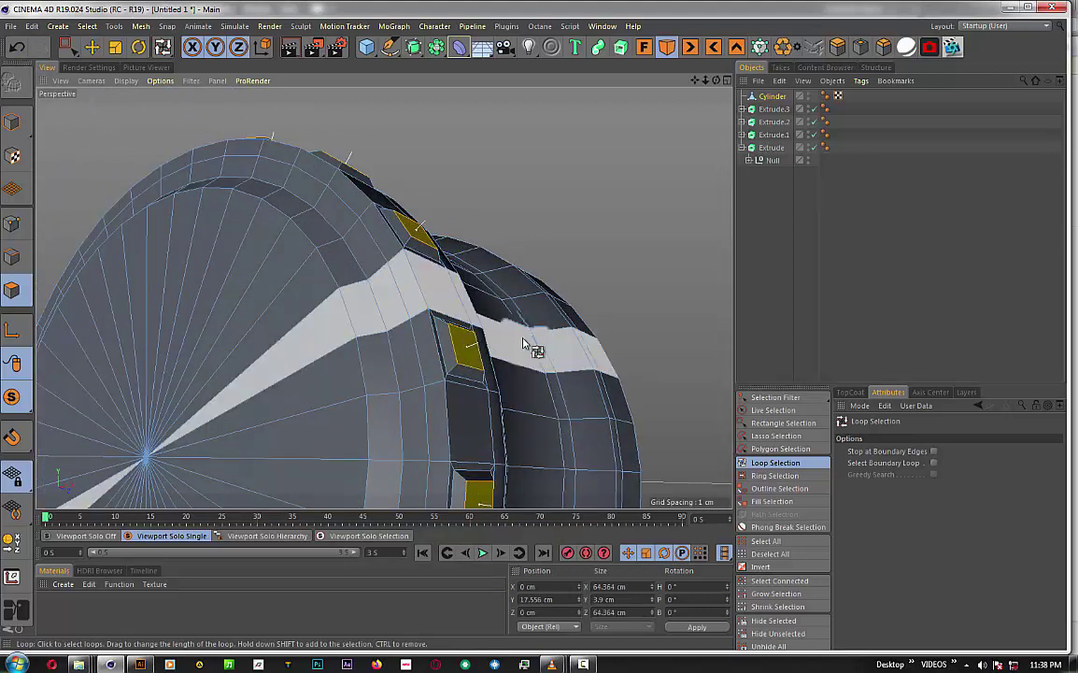
key(ctrl+shift+z)
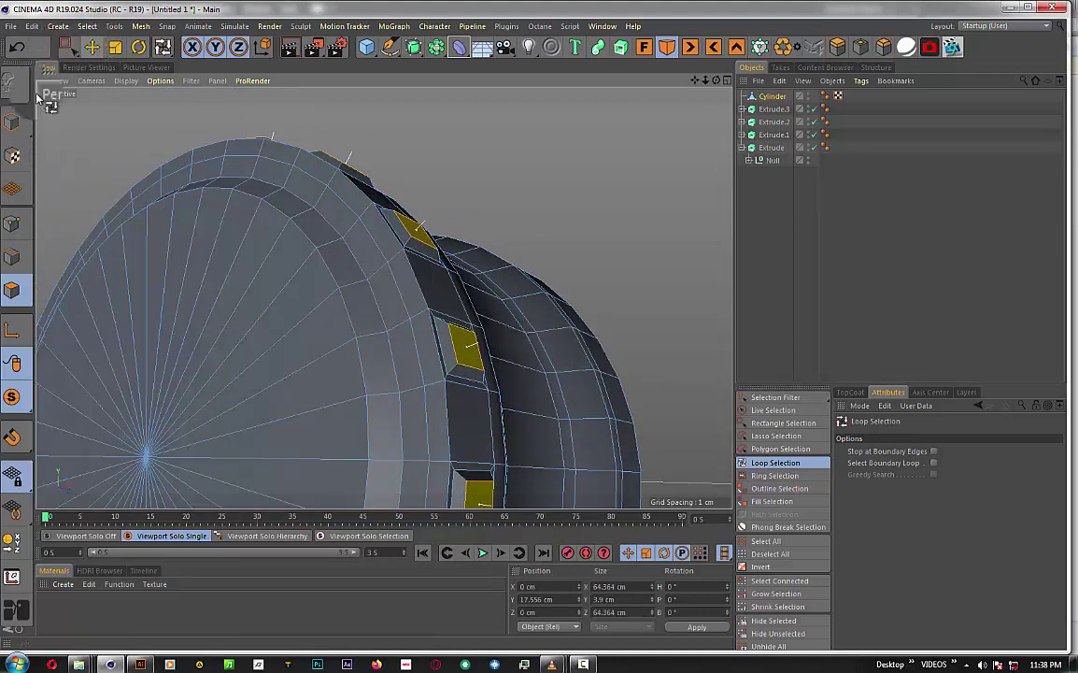
scroll(287, 216, down, 1)
scroll(287, 216, down, 2)
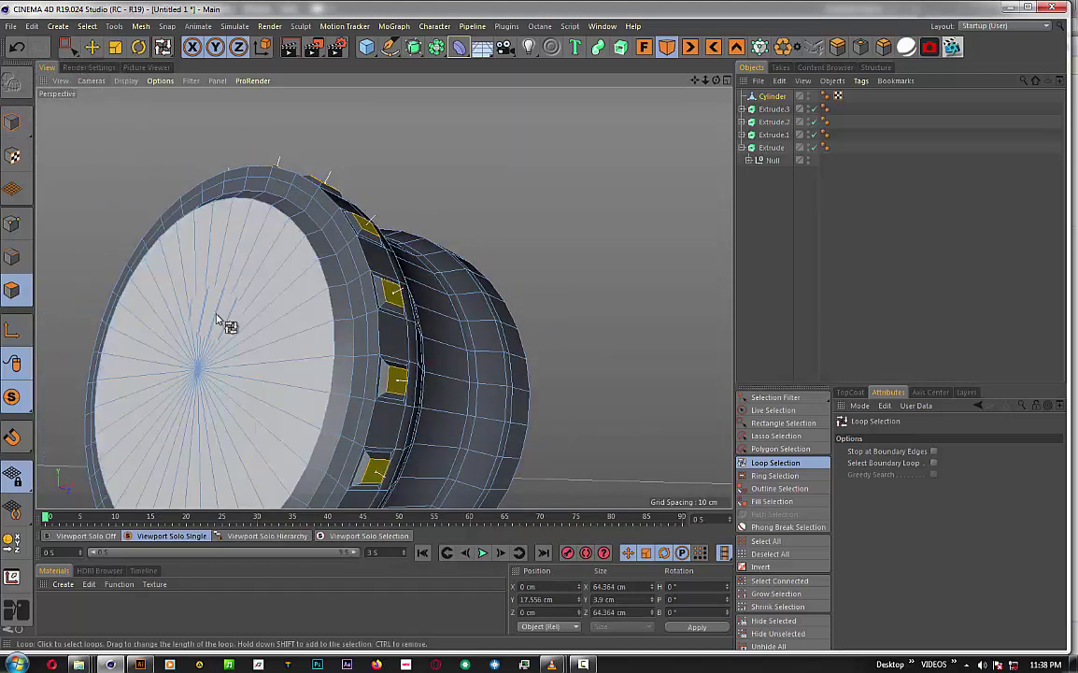
click(218, 321)
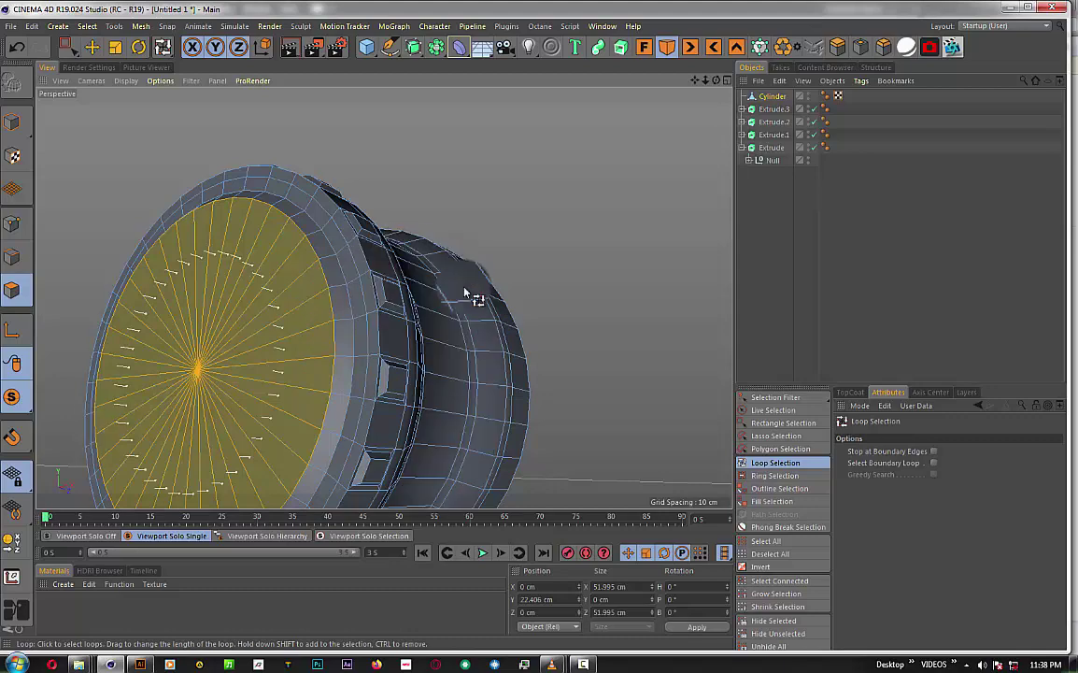
- In Model mode, run Axis Center on the Cylinder so its axis sits at Z -8.235 cm
click(13, 117)
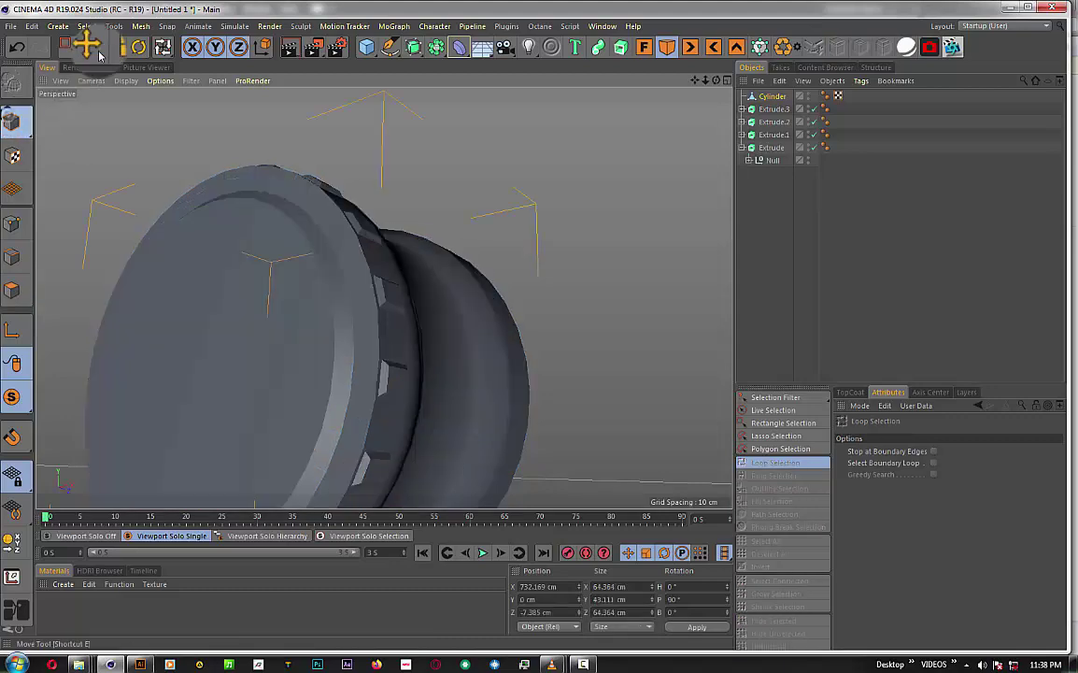
click(92, 49)
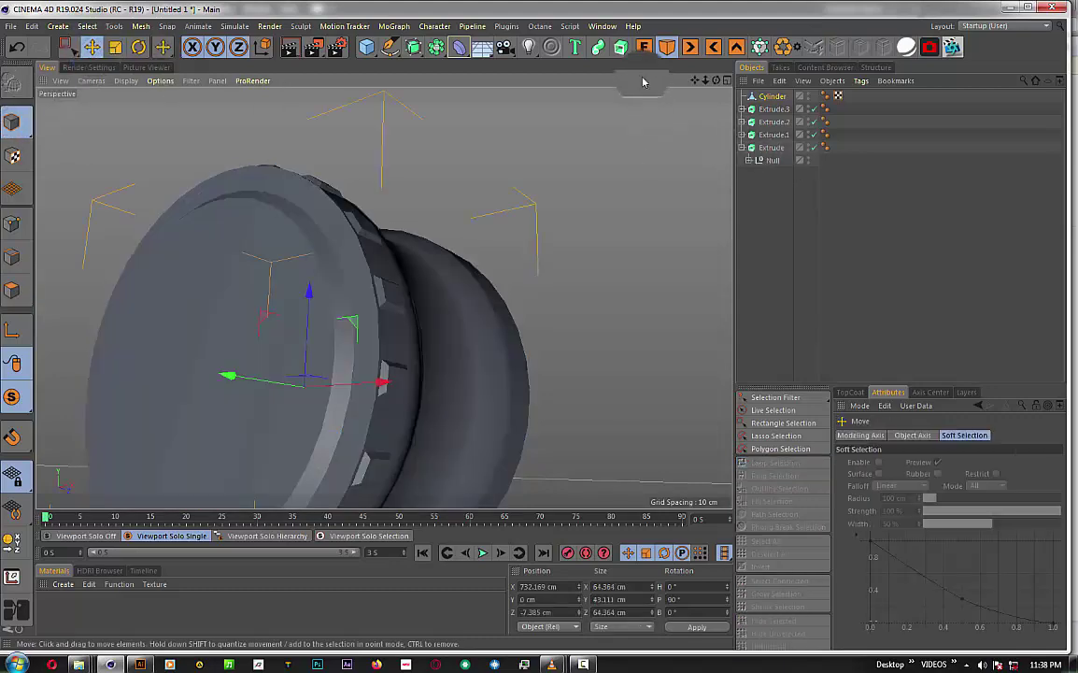
click(772, 96)
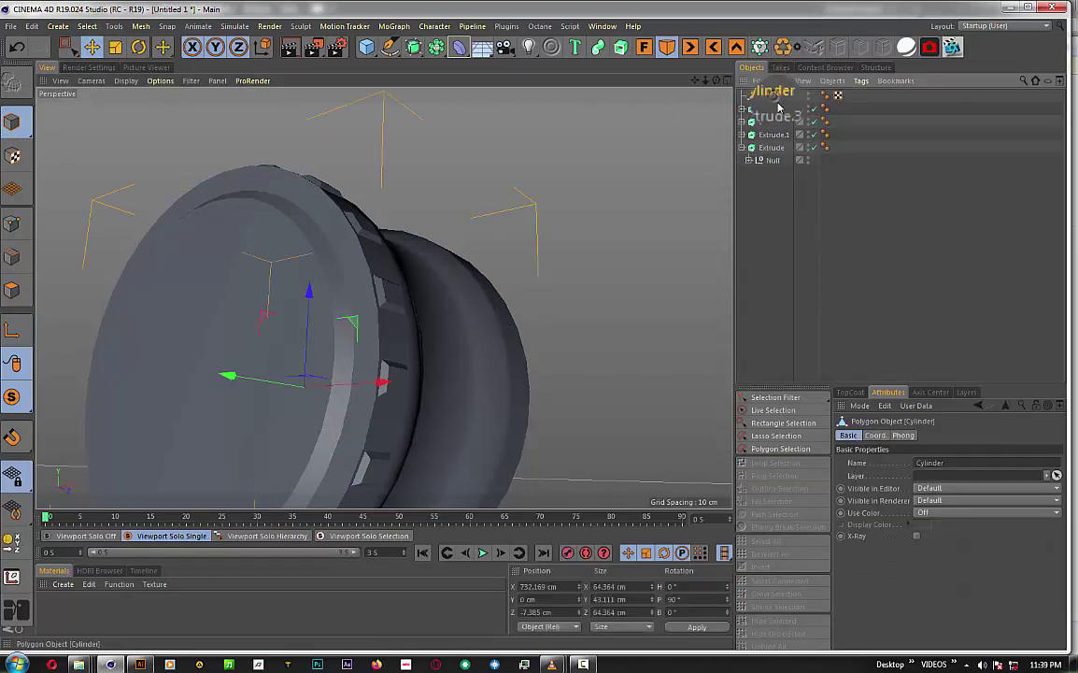
click(931, 392)
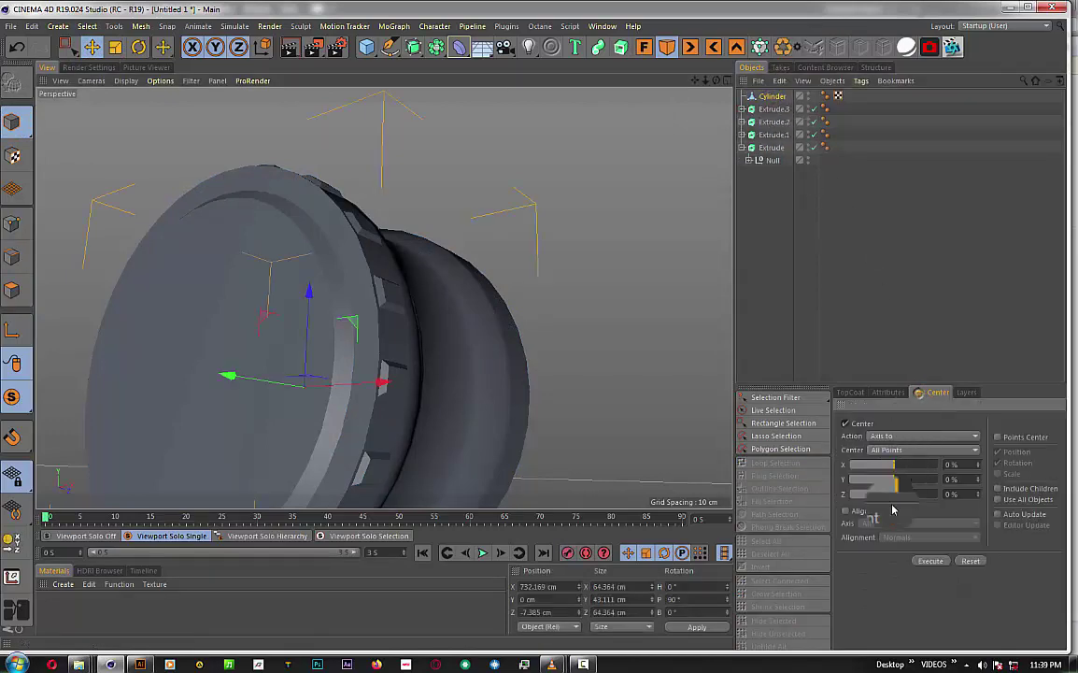
click(930, 562)
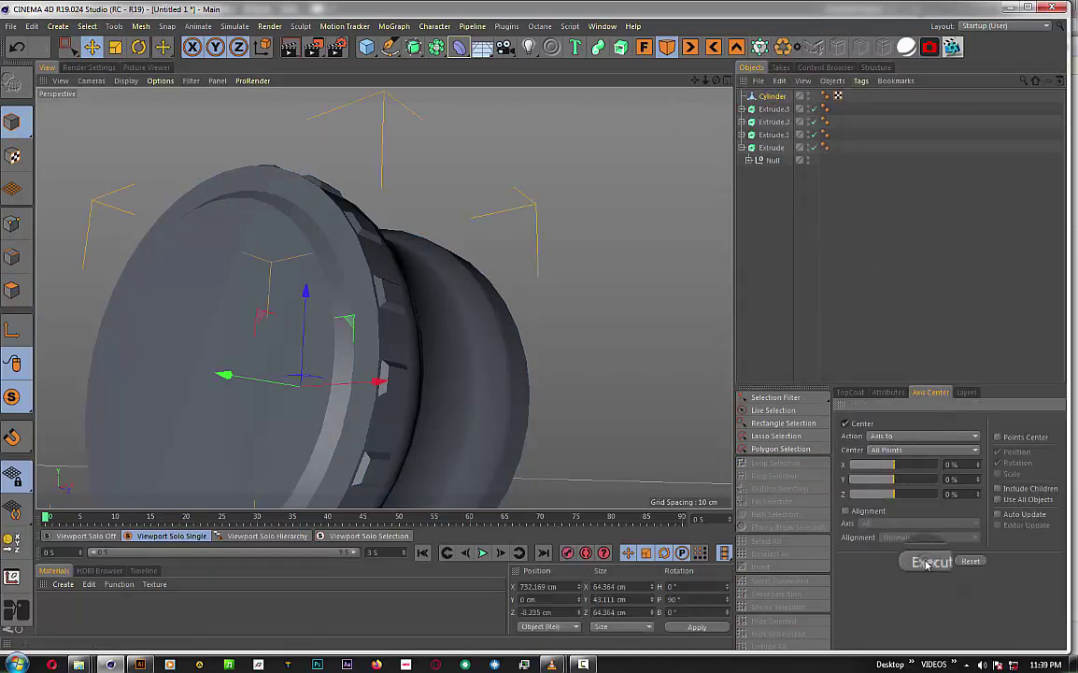
click(879, 397)
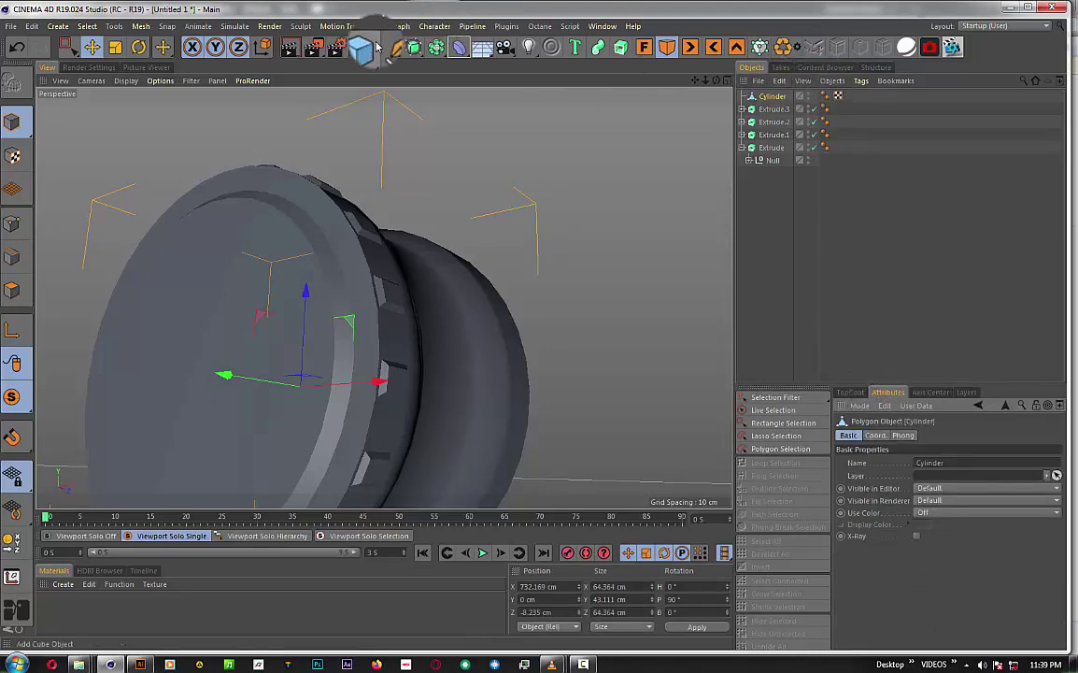
- Add a Bevel deformer from the Deformer palette and nest it under the Cylinder
click(455, 52)
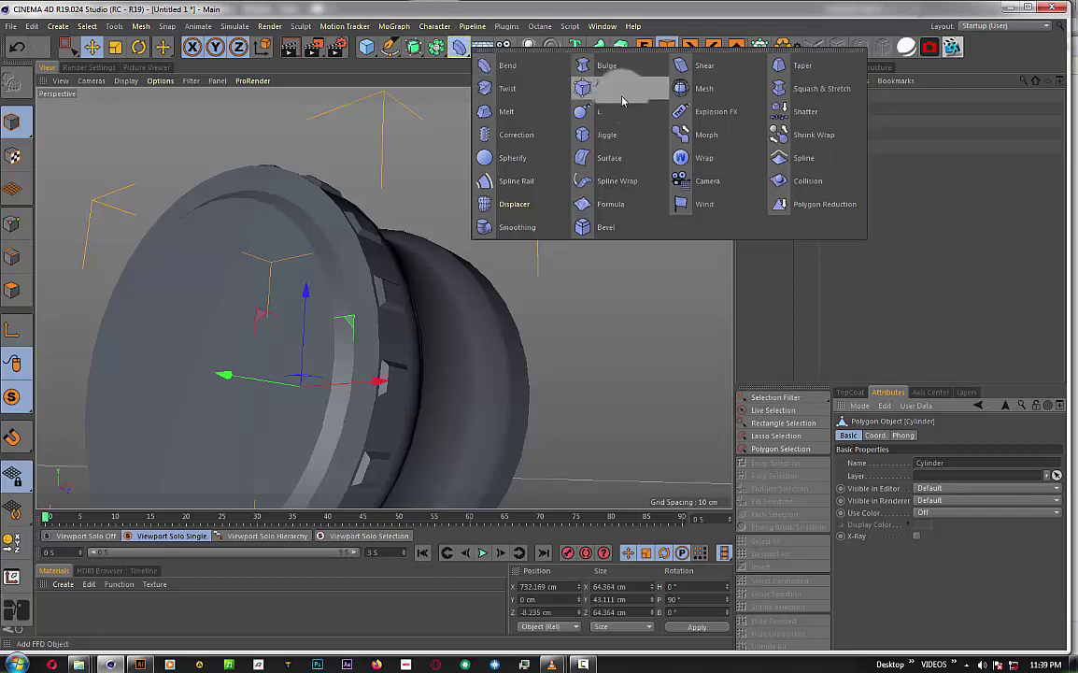
click(584, 229)
drag(766, 97, 774, 104)
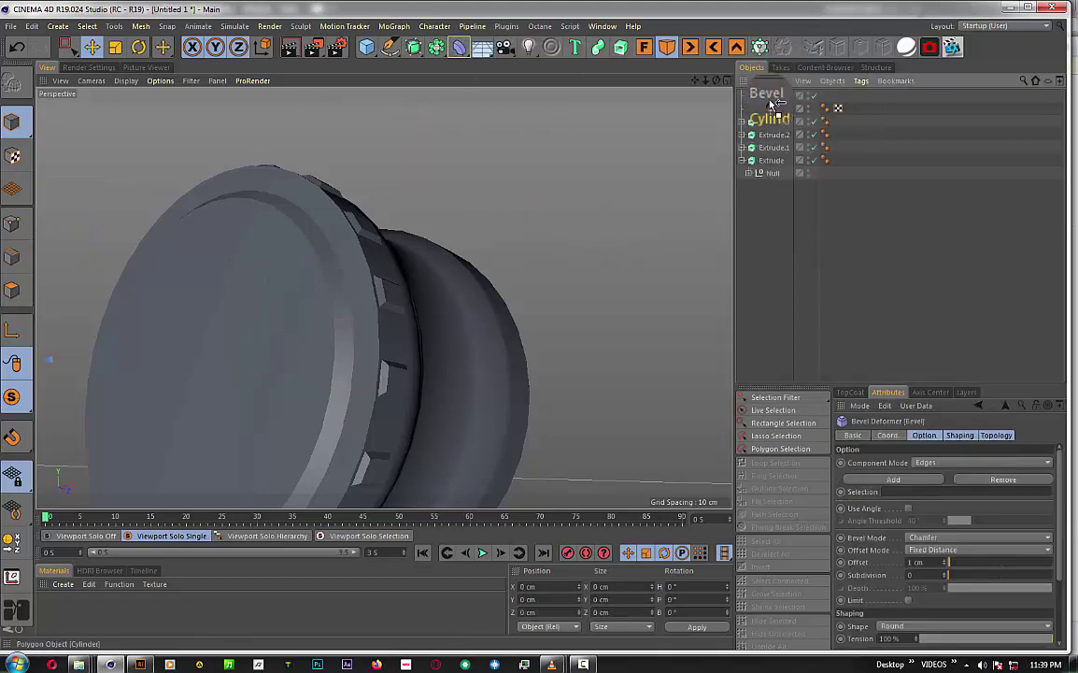
click(776, 105)
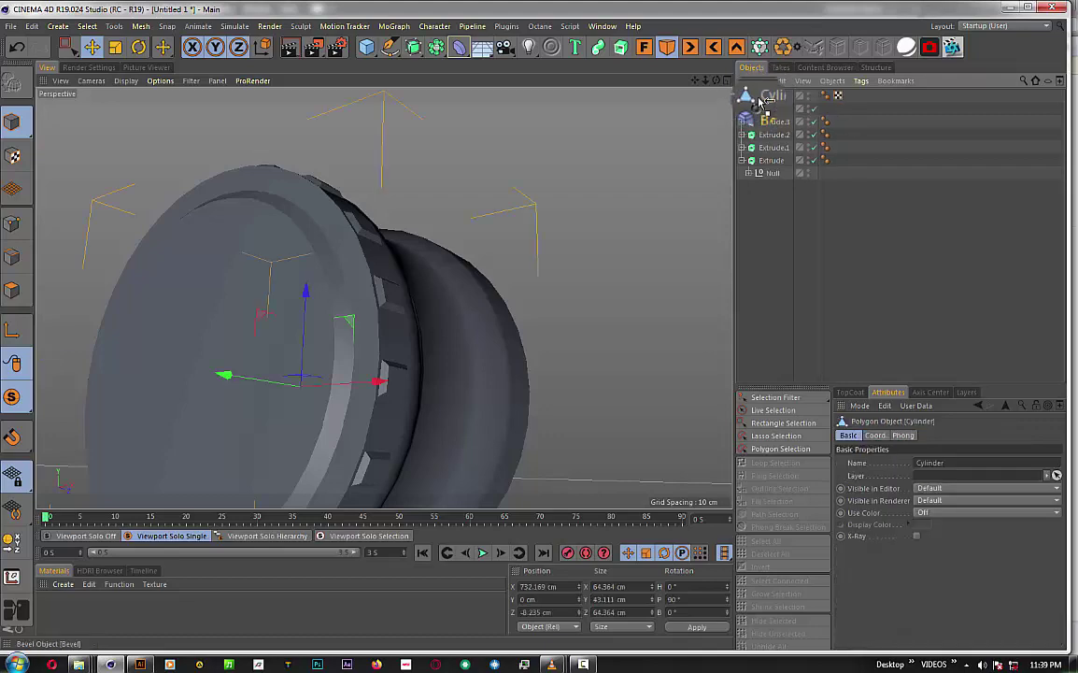
drag(768, 110, 773, 103)
click(774, 99)
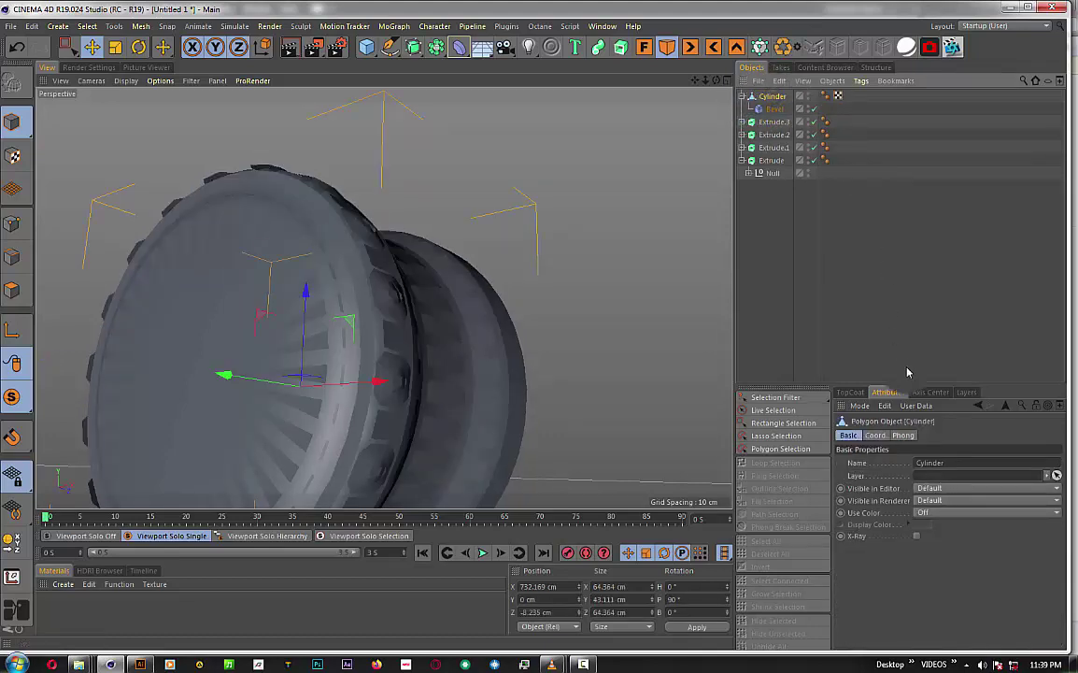
click(774, 108)
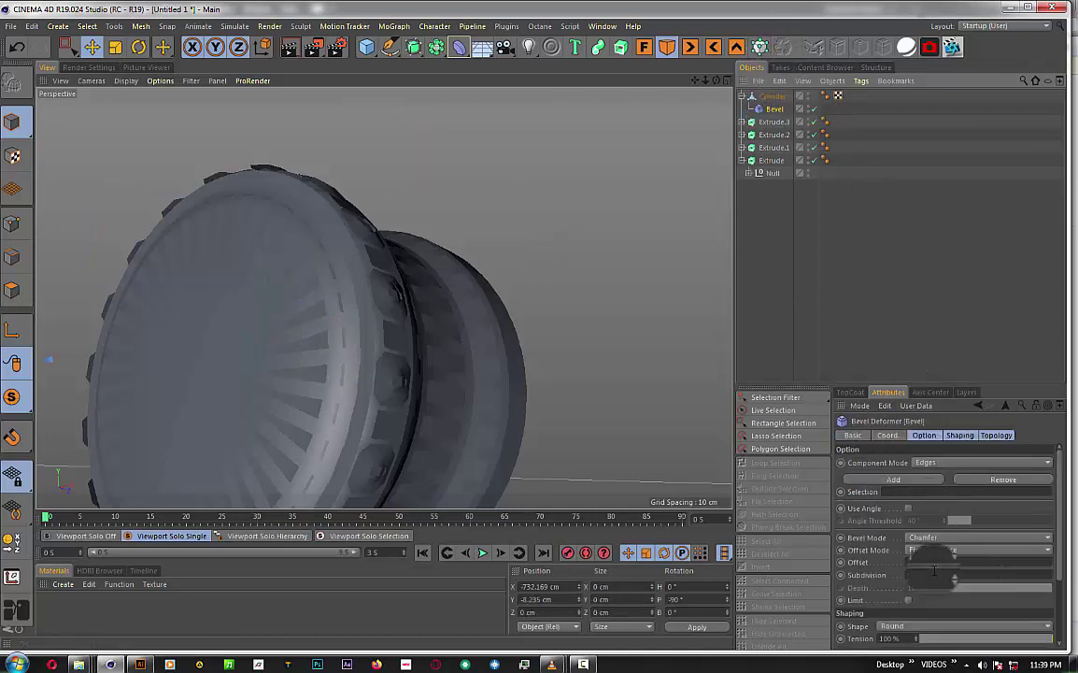
- Keep the Bevel on Edges mode with a 0.2 cm offset and 4 subdivisions
click(928, 462)
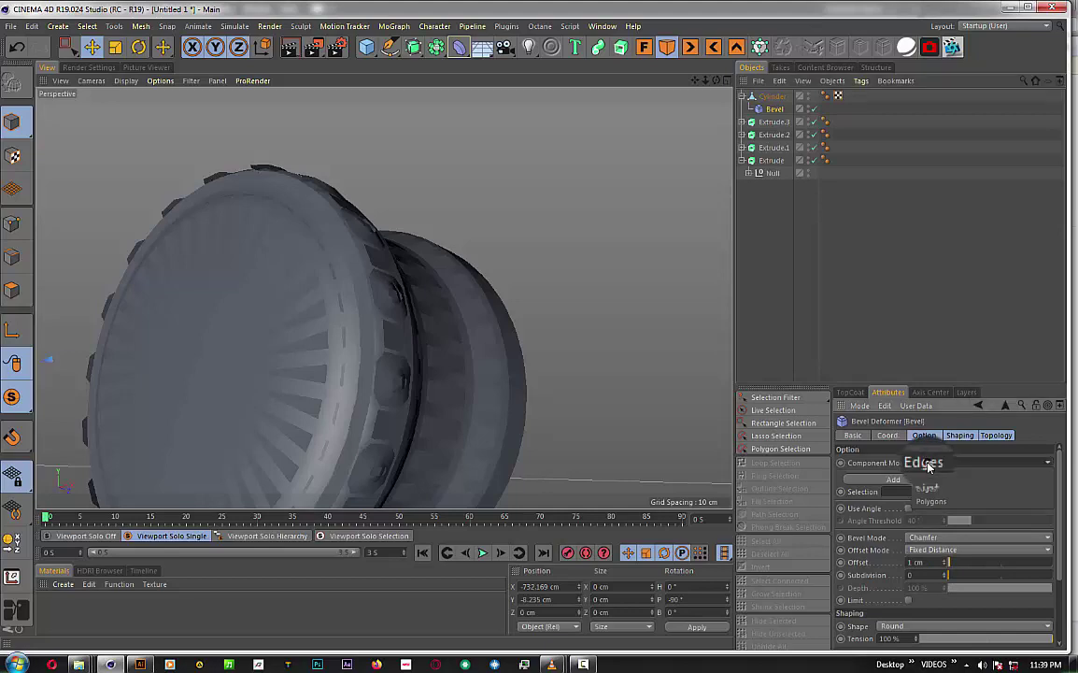
click(931, 501)
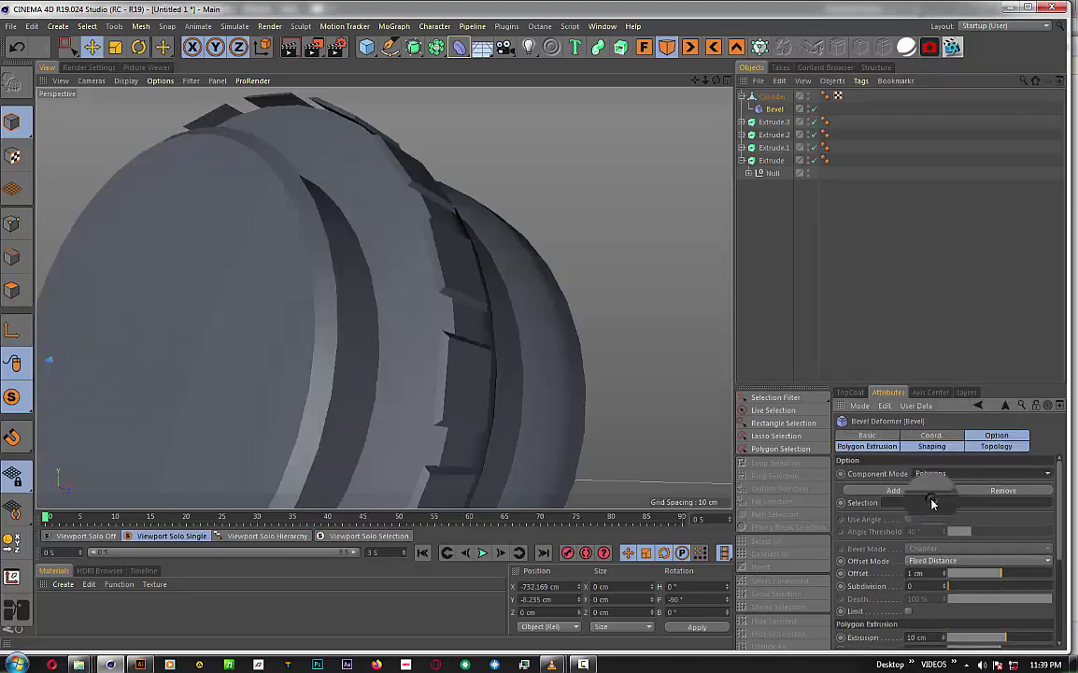
click(932, 474)
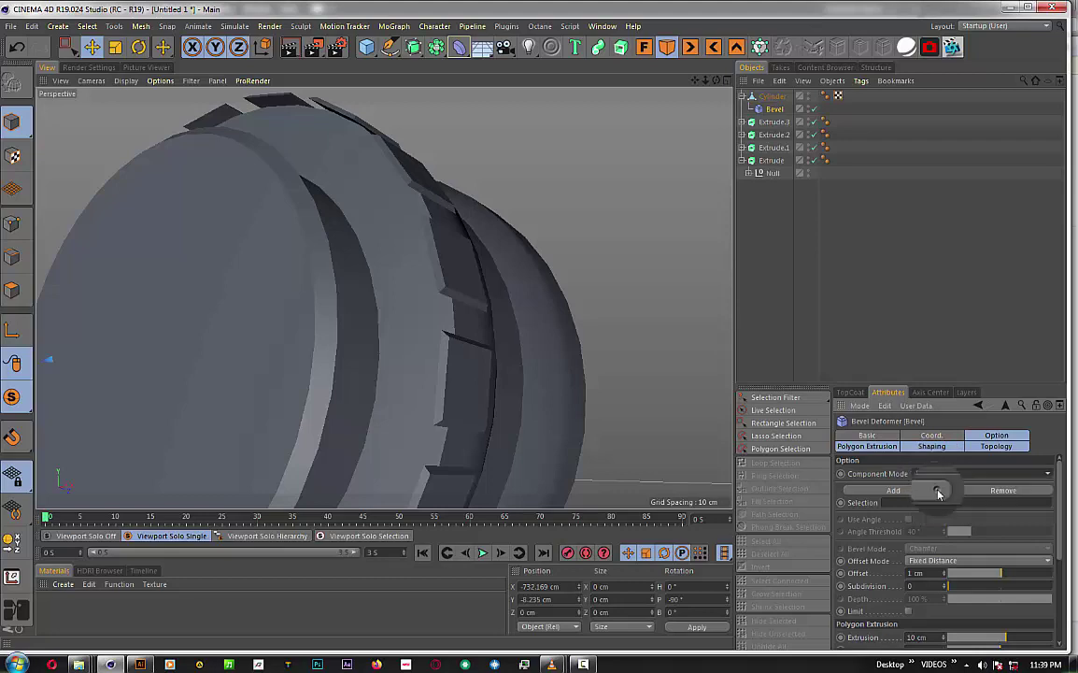
click(938, 486)
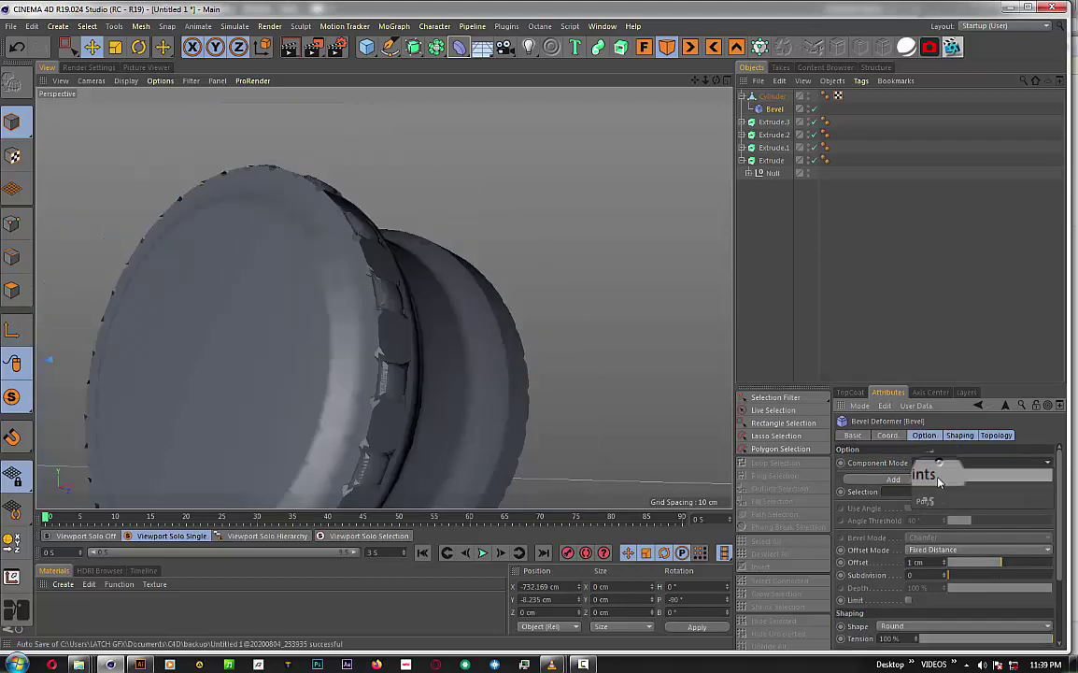
click(937, 491)
click(939, 544)
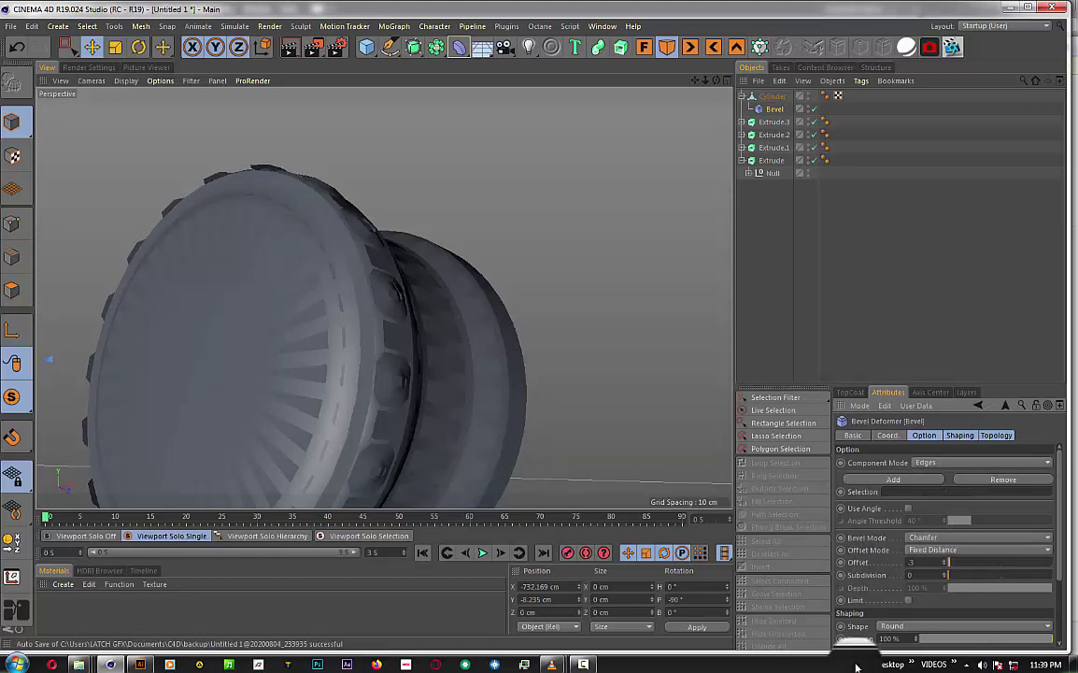
text(0.3)
key(Return)
click(921, 561)
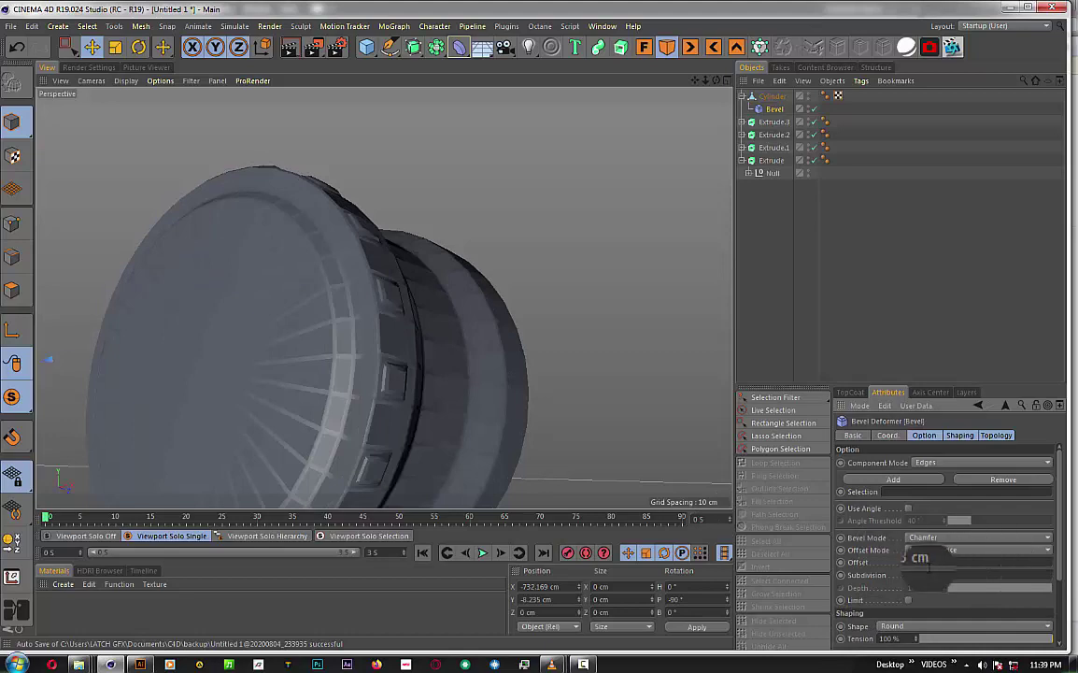
click(930, 574)
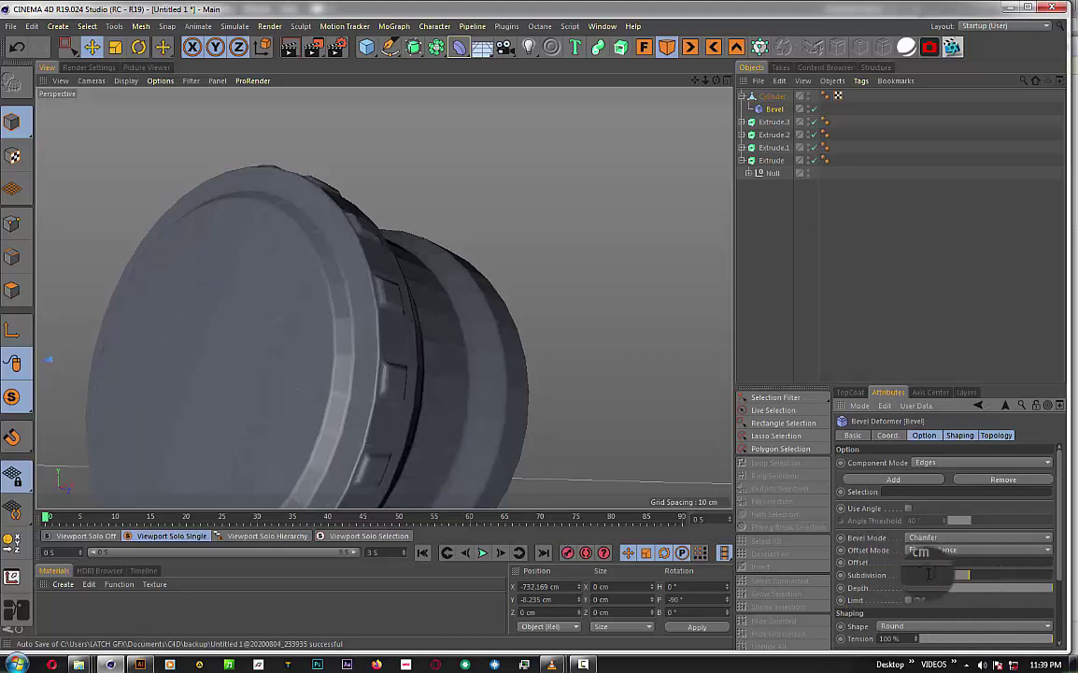
scroll(929, 574, up, 1)
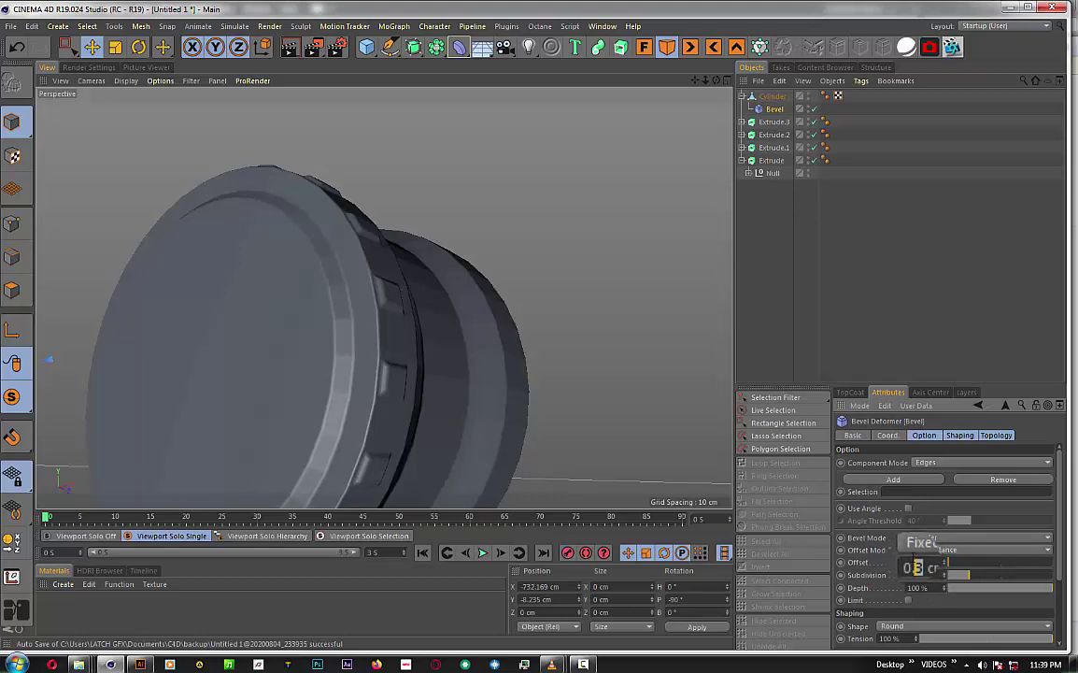
click(789, 277)
mouse_move(712, 80)
mouse_down()
mouse_move(738, 93)
mouse_move(717, 84)
mouse_up()
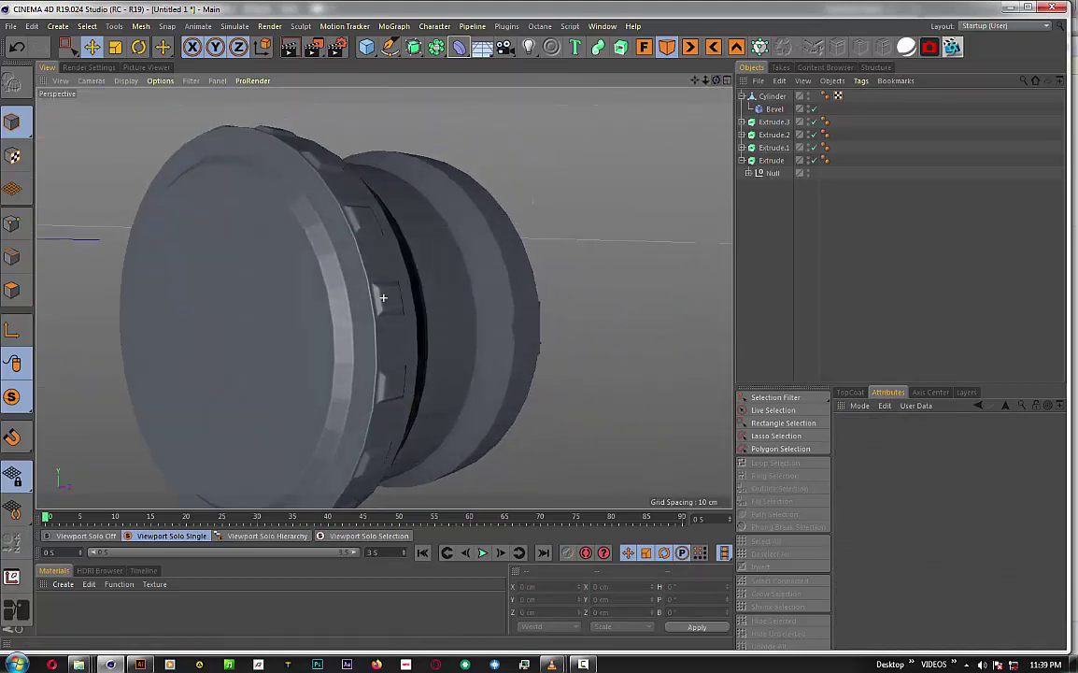
- Slide the knob cylinder along Z to -20.511 cm so it rests against the TV frame
click(84, 539)
drag(706, 81, 726, 90)
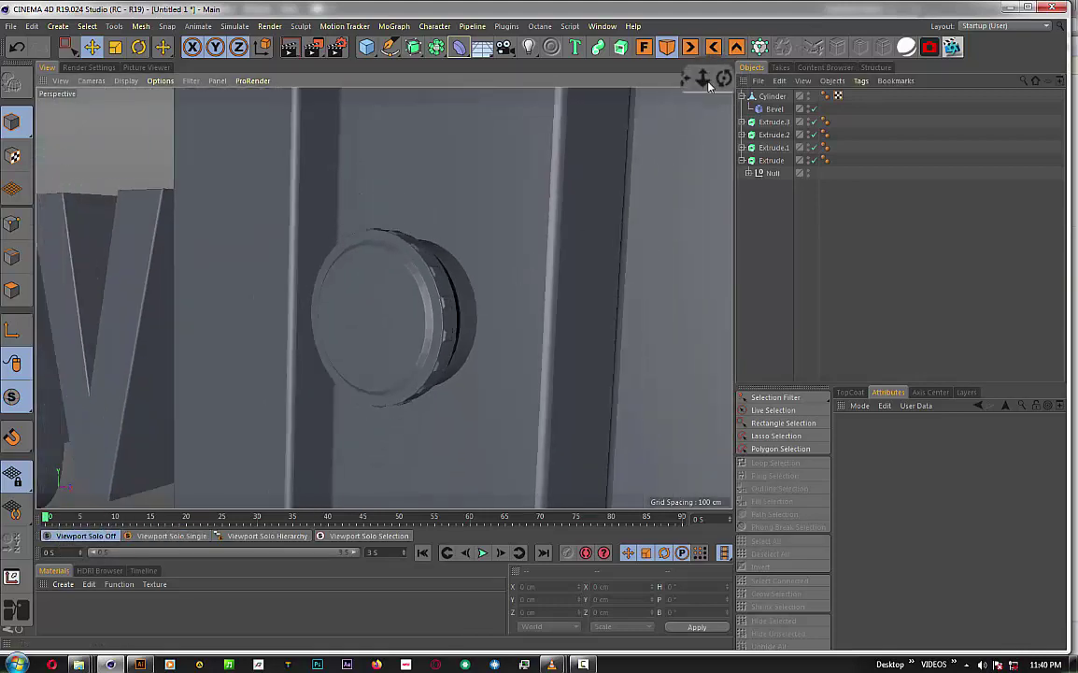
click(772, 97)
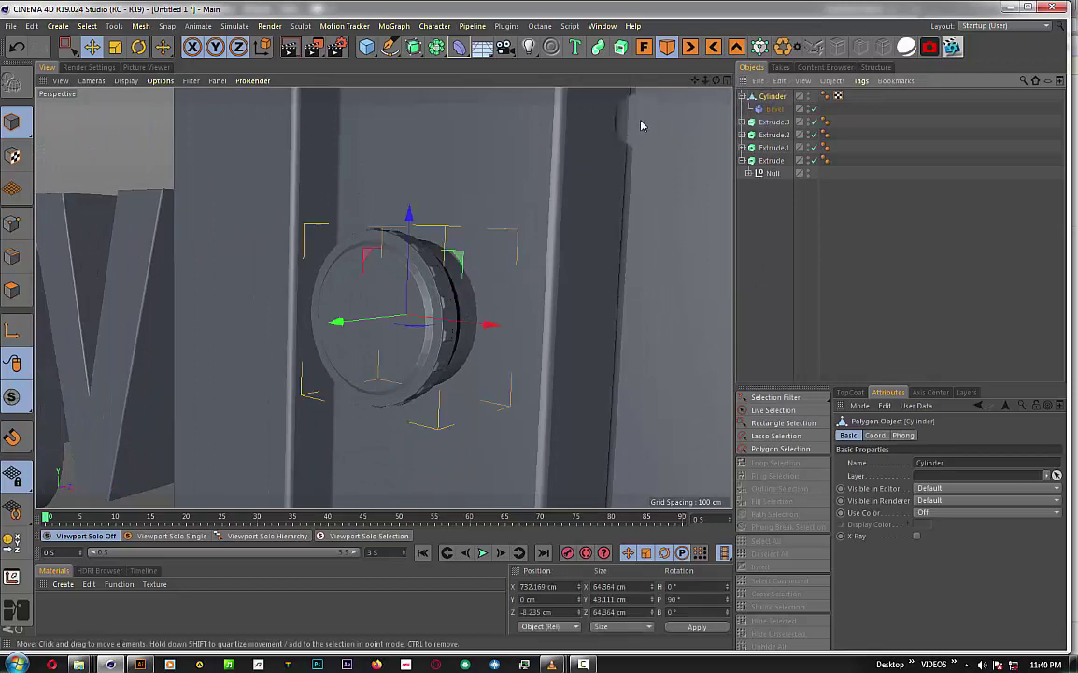
drag(716, 82, 461, 236)
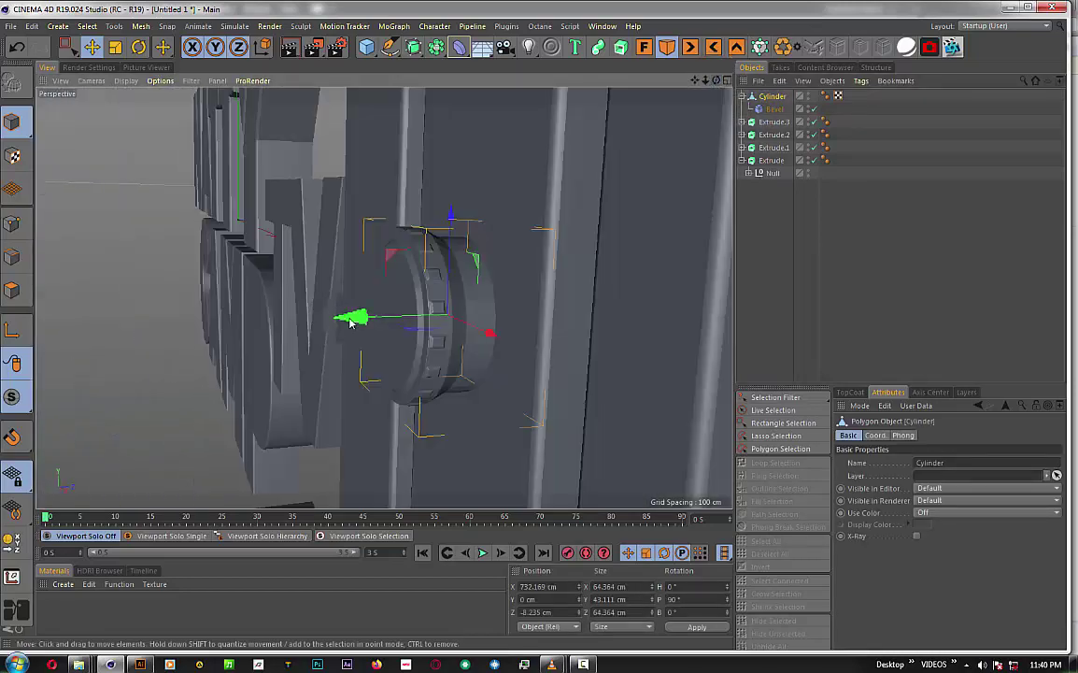
mouse_move(356, 315)
mouse_down()
mouse_move(320, 321)
mouse_move(315, 305)
mouse_up()
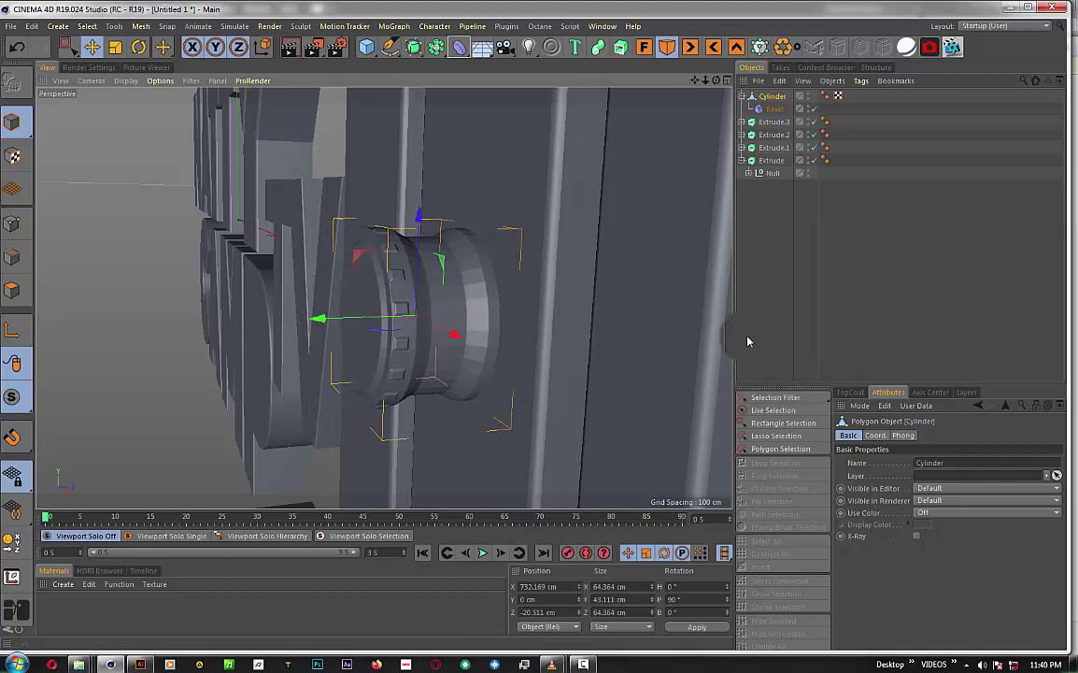
click(809, 318)
mouse_move(712, 82)
mouse_down()
mouse_move(370, 309)
mouse_move(486, 209)
mouse_up()
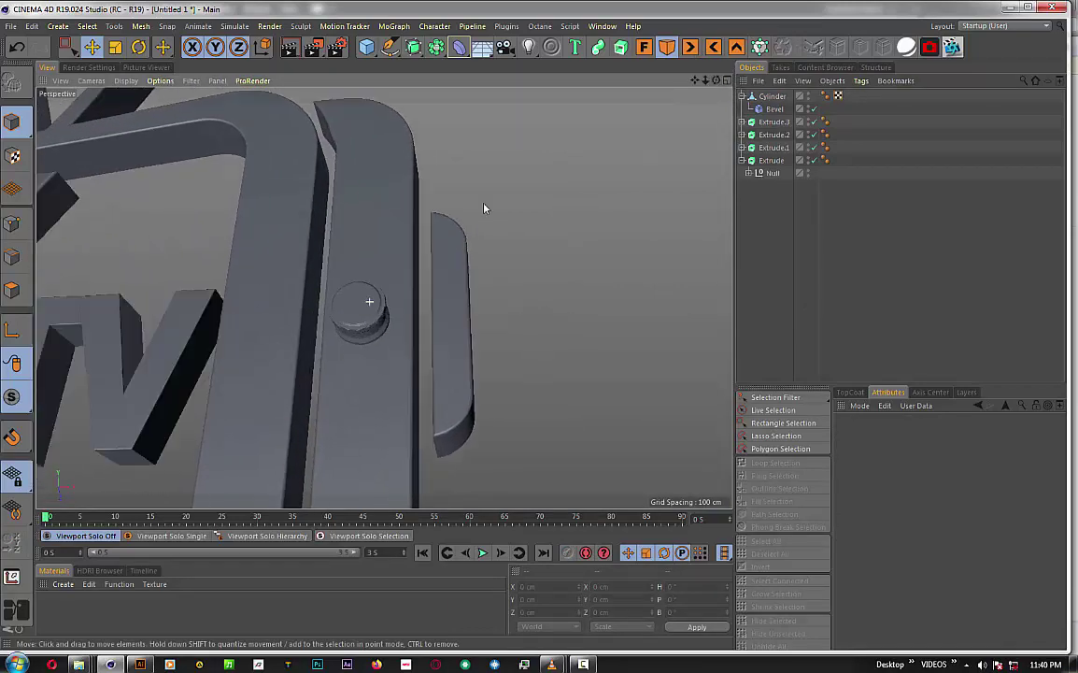
- In Front view, set the project's Default Object Color to 80% Gray
click(644, 47)
scroll(515, 287, down, 3)
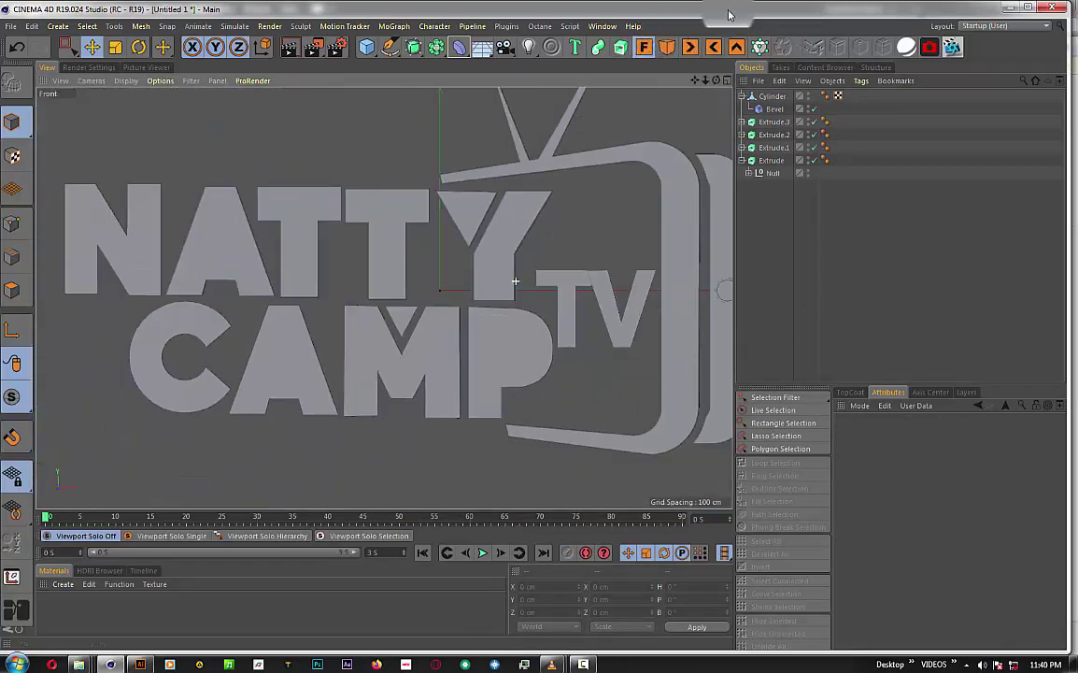
alt+drag(384, 298, 384, 298)
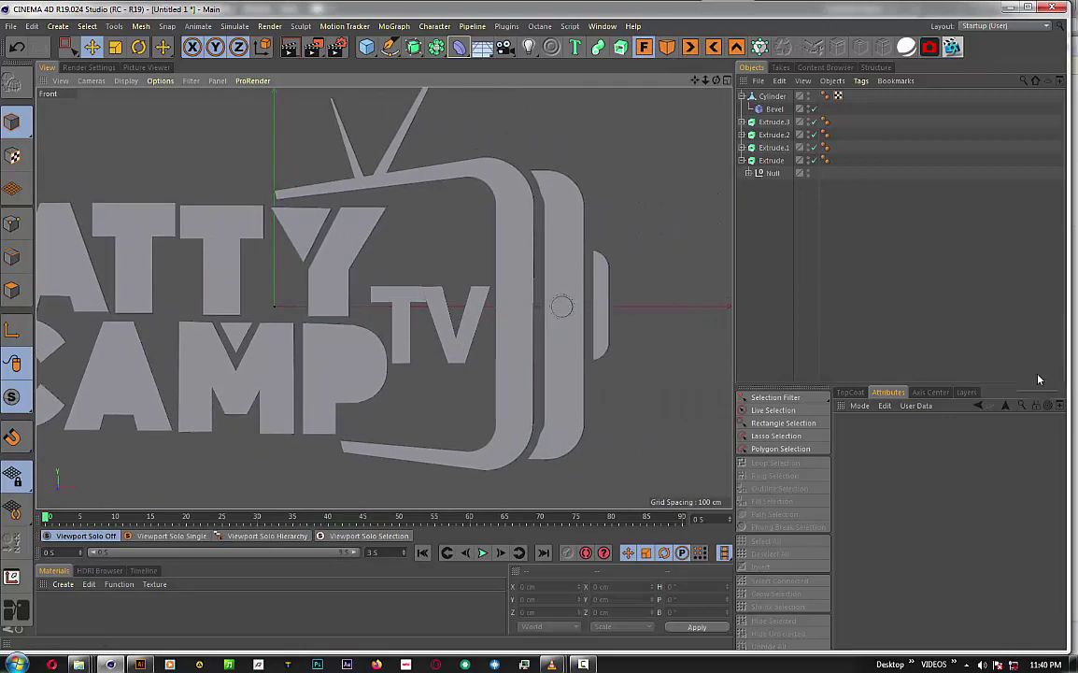
key(ctrl+d)
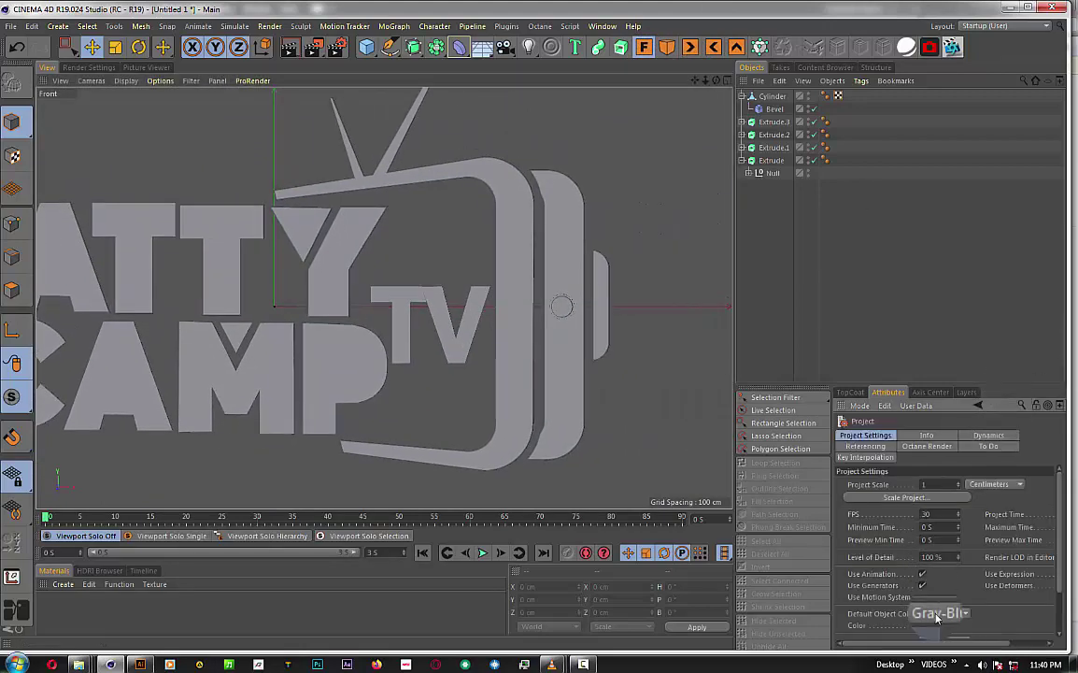
click(938, 613)
click(937, 600)
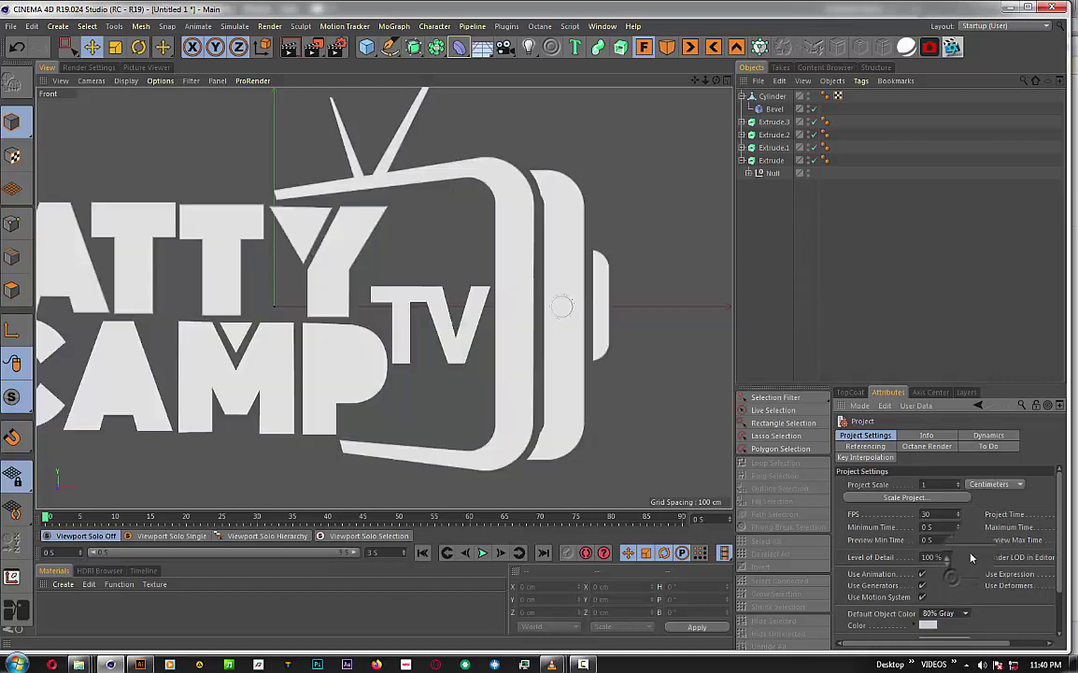
- Ctrl-drag the knob cylinder to make one copy above and one below the original
drag(702, 80, 710, 80)
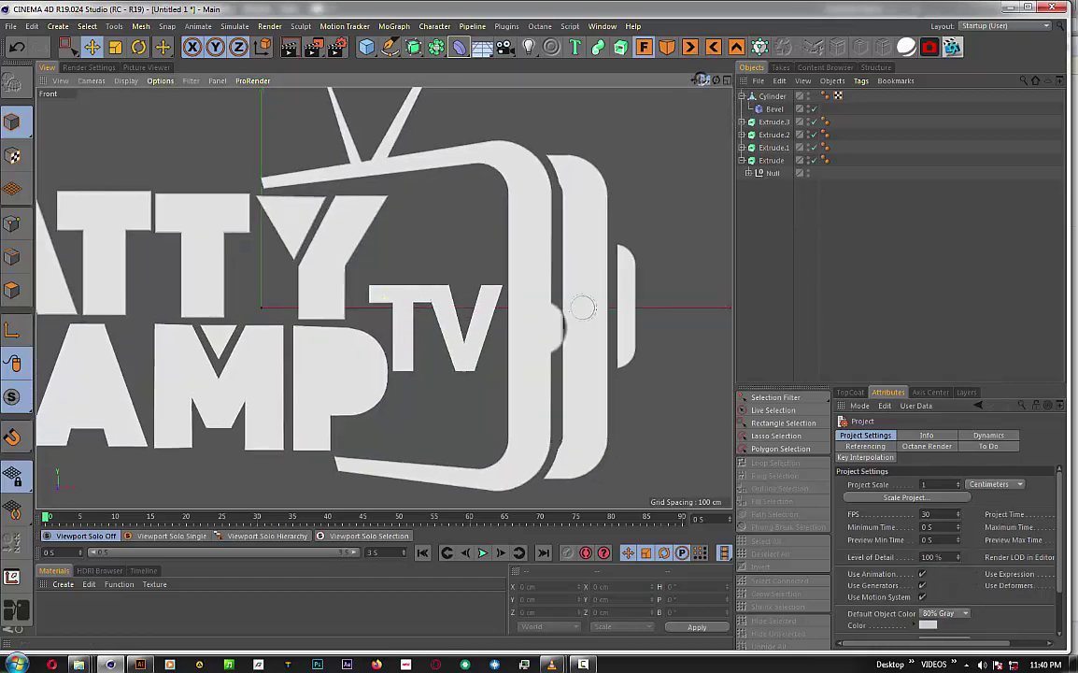
scroll(626, 255, up, 3)
scroll(605, 298, up, 2)
scroll(604, 298, up, 2)
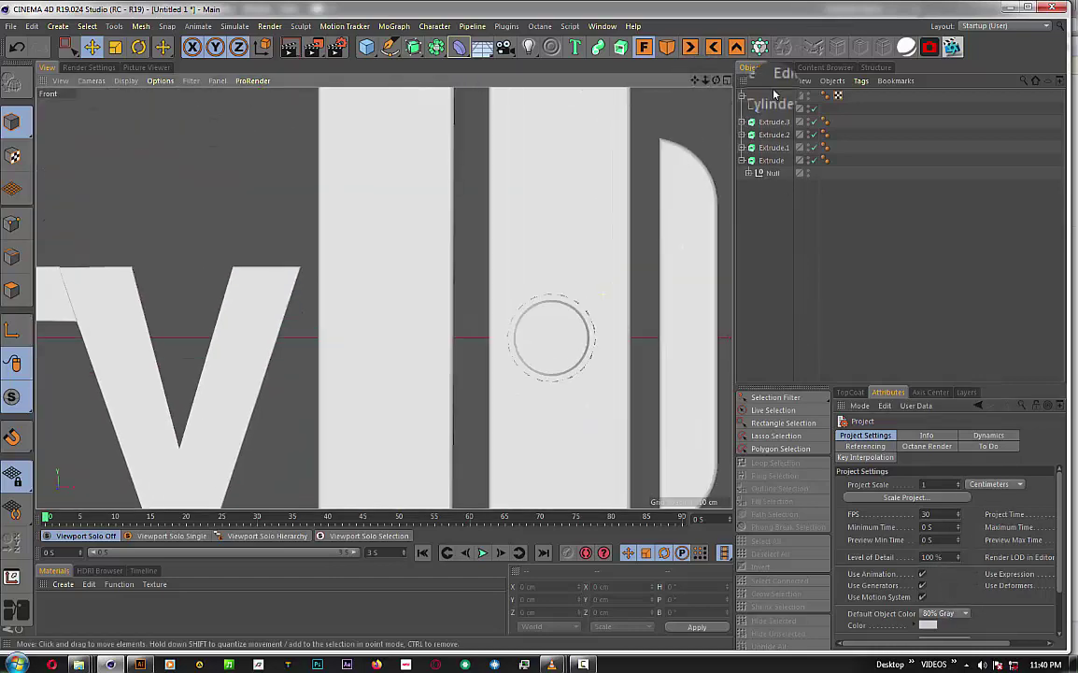
drag(773, 95, 771, 101)
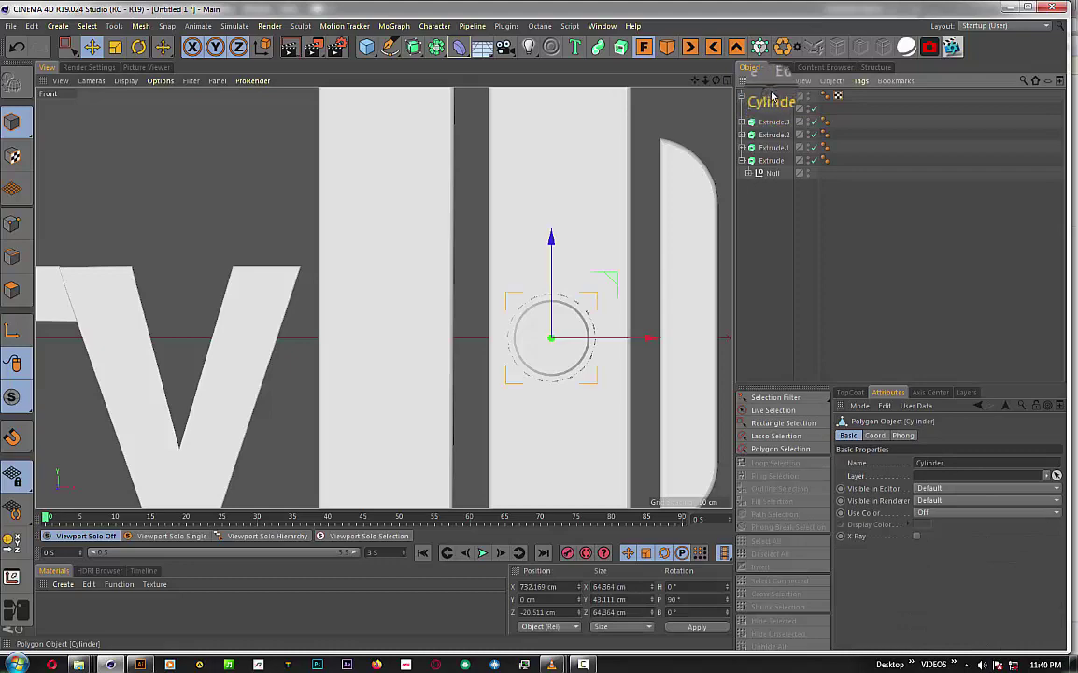
ctrl+drag(552, 239, 564, 68)
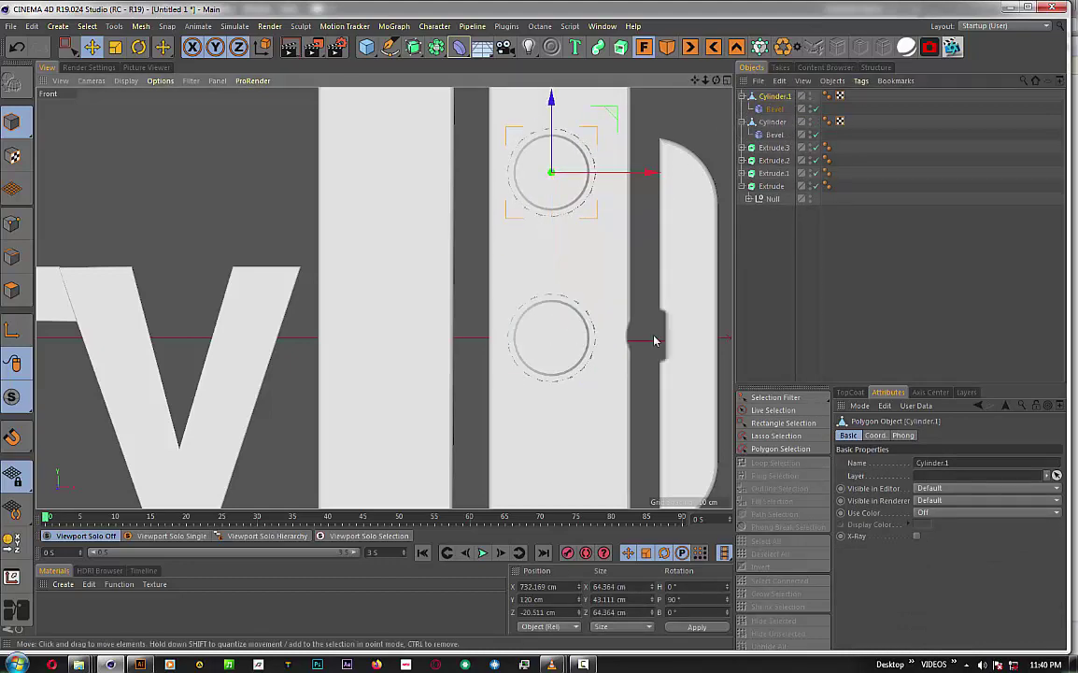
mouse_move(773, 96)
mouse_down()
mouse_move(784, 124)
mouse_move(772, 179)
mouse_up()
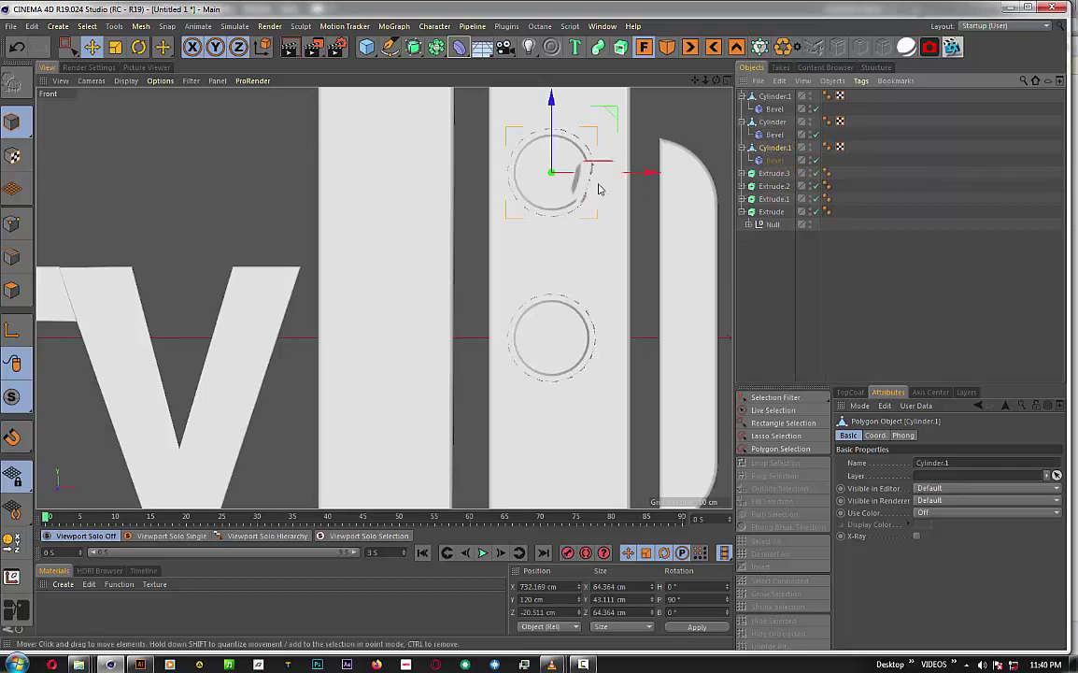
drag(555, 107, 558, 425)
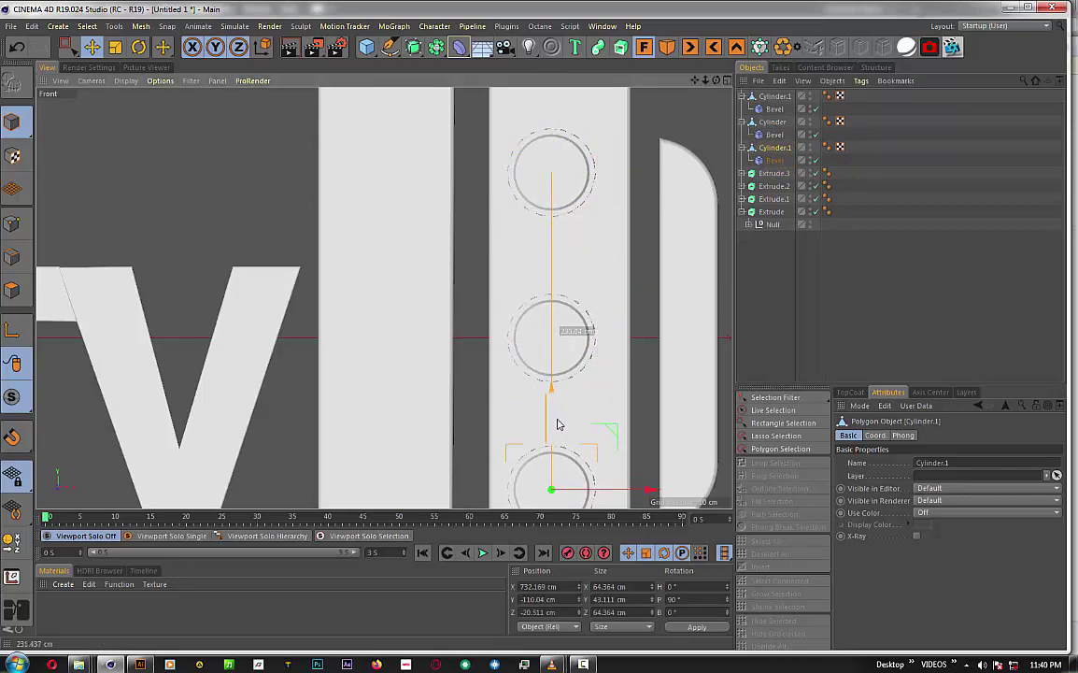
scroll(579, 374, down, 2)
scroll(606, 355, down, 2)
- Select all three knob cylinders and move them slightly down the frame's side
scroll(645, 355, down, 2)
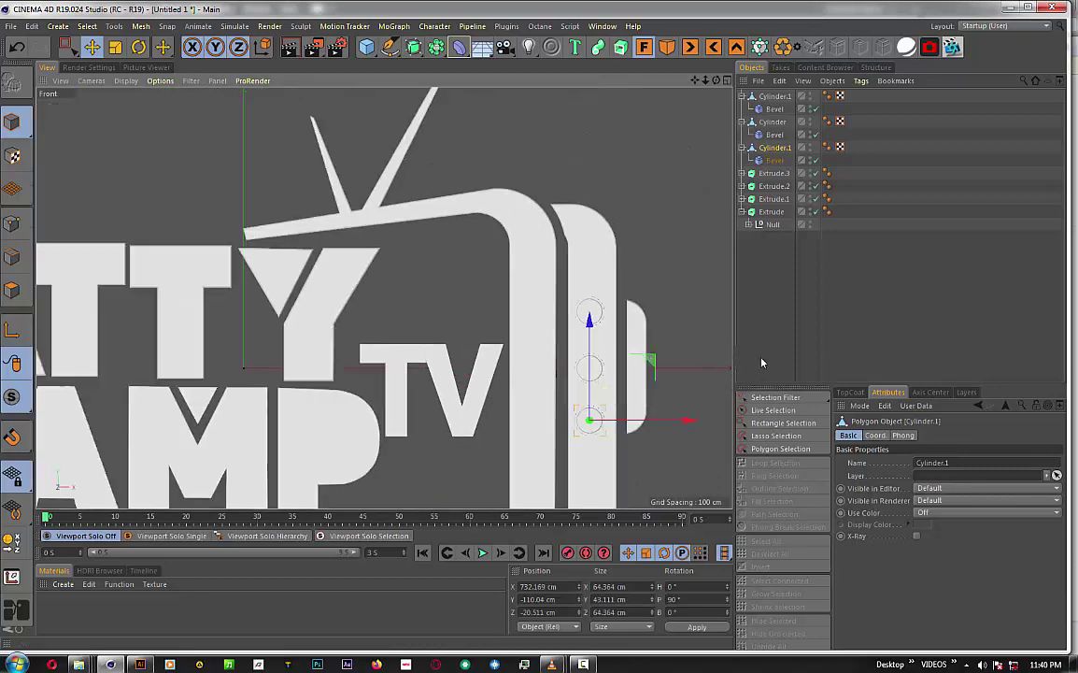
click(720, 258)
drag(696, 85, 694, 10)
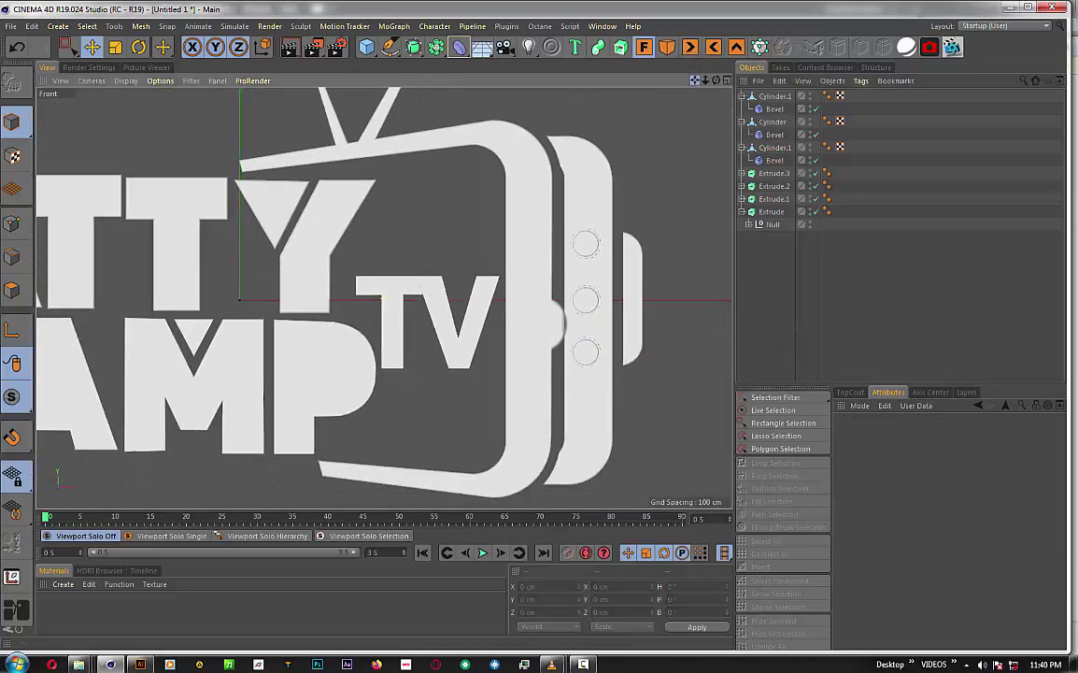
click(772, 98)
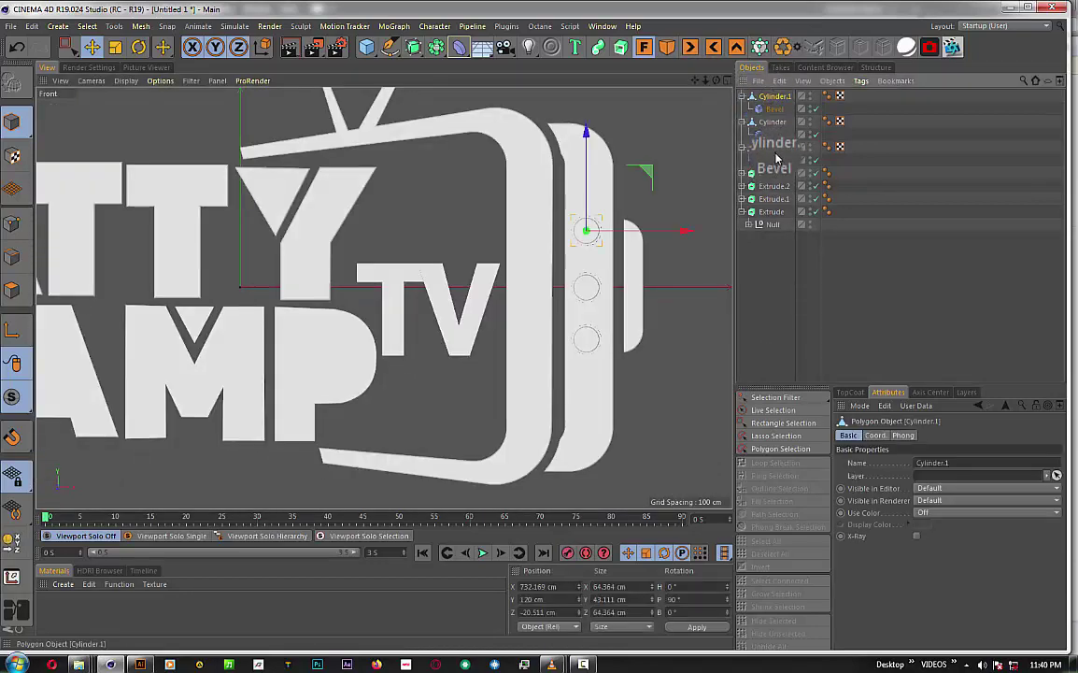
shift+click(775, 148)
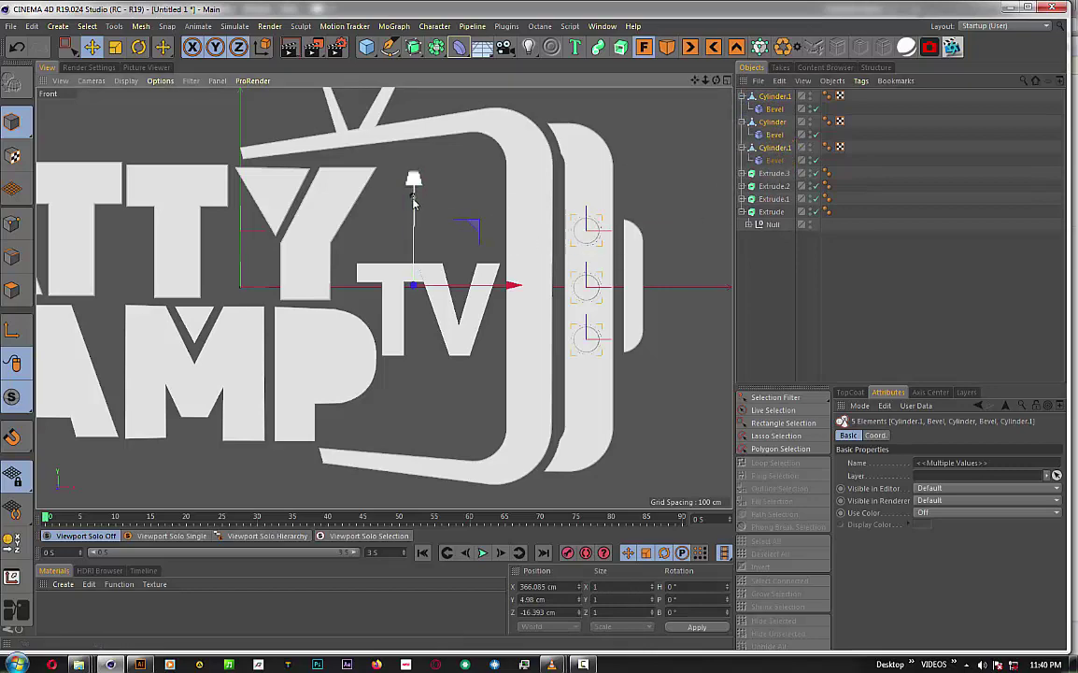
drag(414, 185, 413, 209)
click(774, 285)
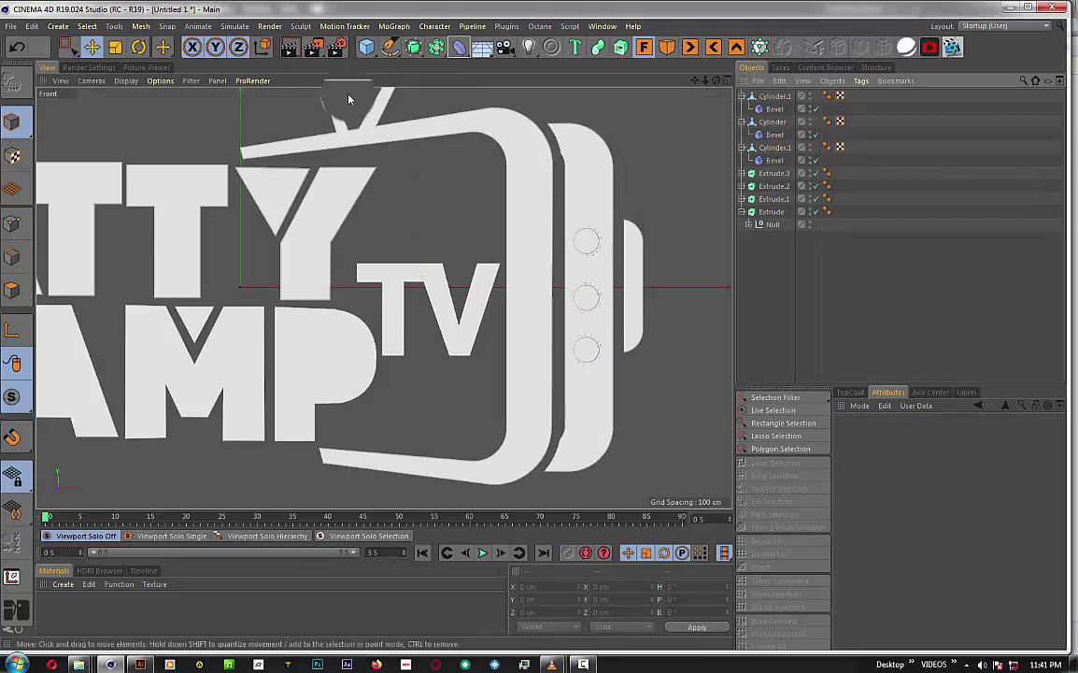
mouse_move(696, 83)
mouse_down()
mouse_move(384, 298)
mouse_move(689, 98)
mouse_up()
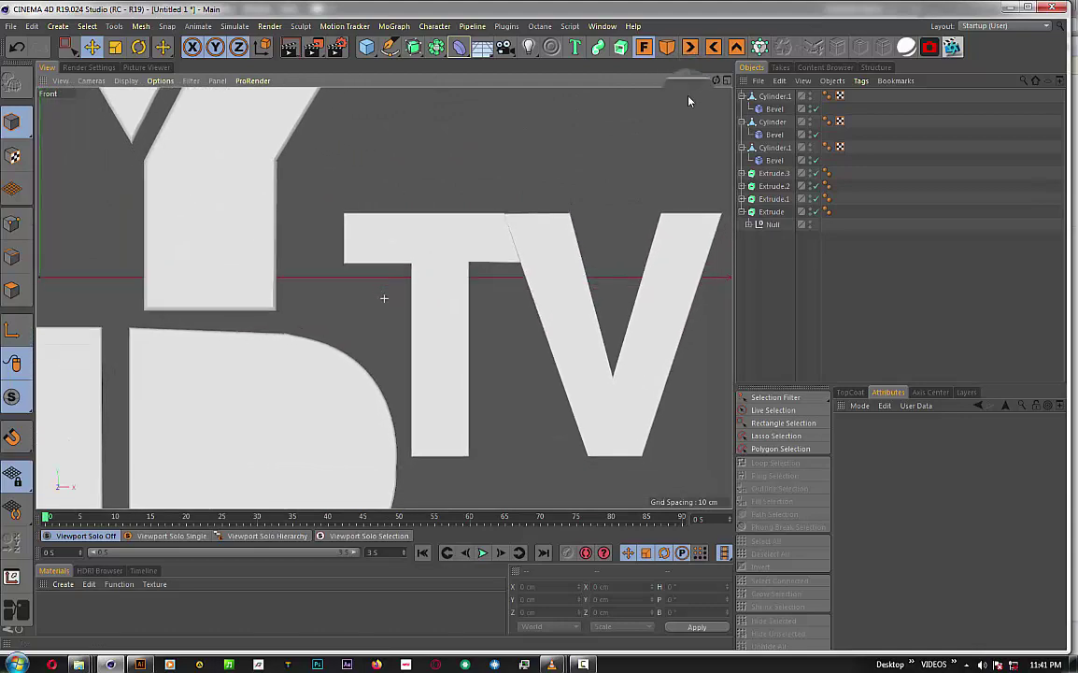
- Draw a Spline Pen path with points around the T and V outline in Front view
click(390, 47)
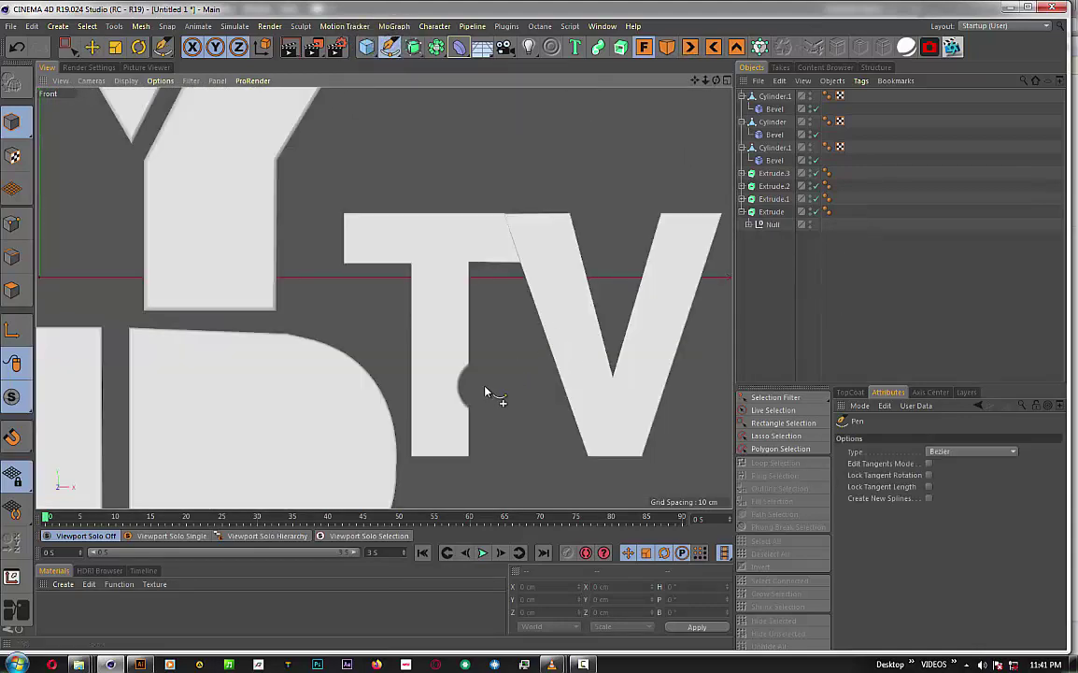
click(439, 443)
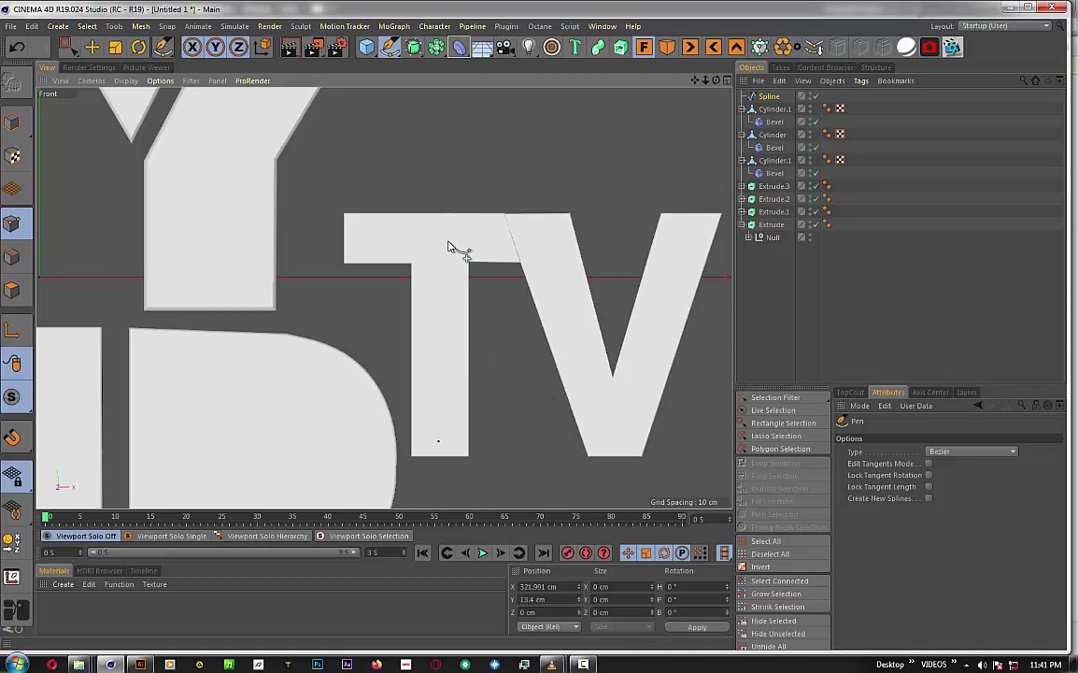
scroll(439, 254, up, 1)
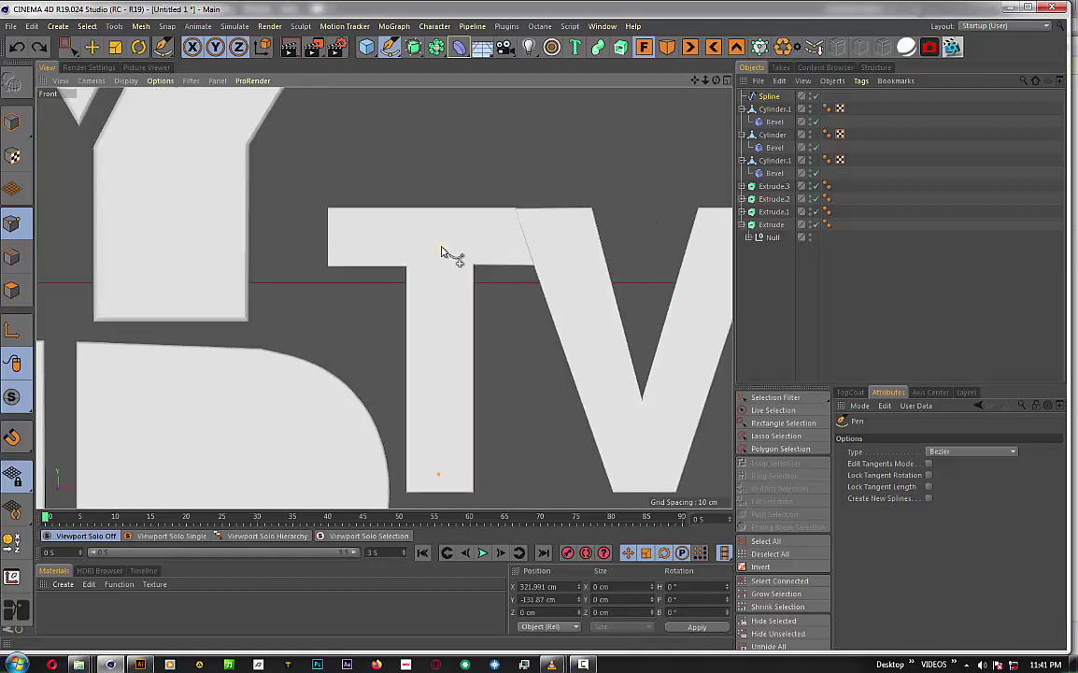
scroll(445, 252, up, 1)
scroll(445, 253, up, 1)
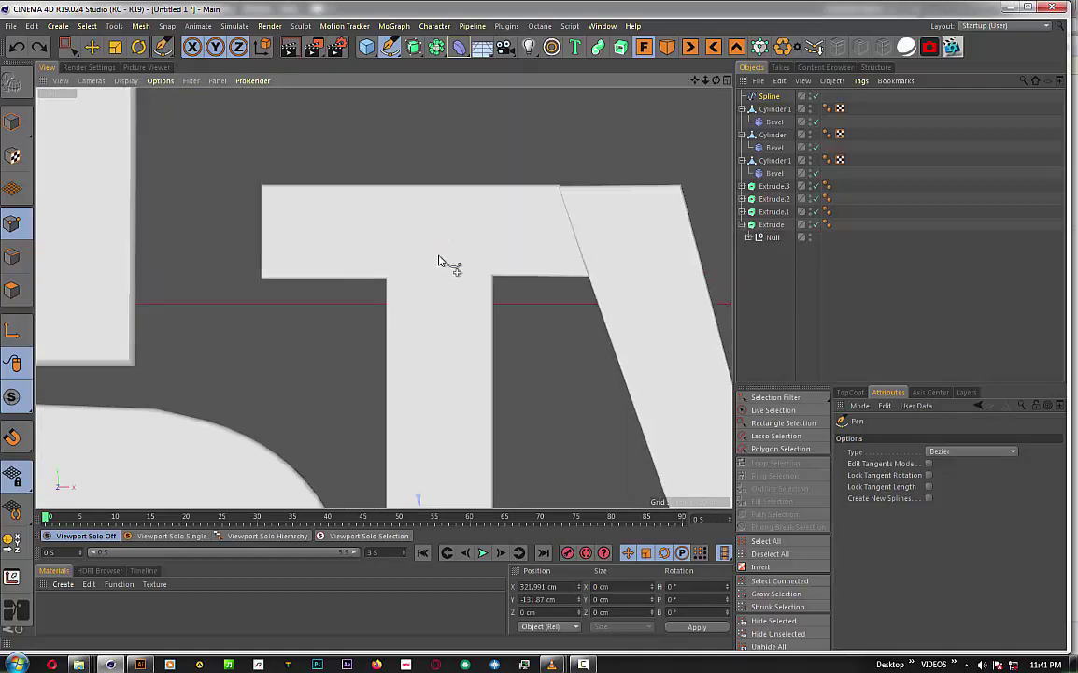
scroll(440, 259, down, 2)
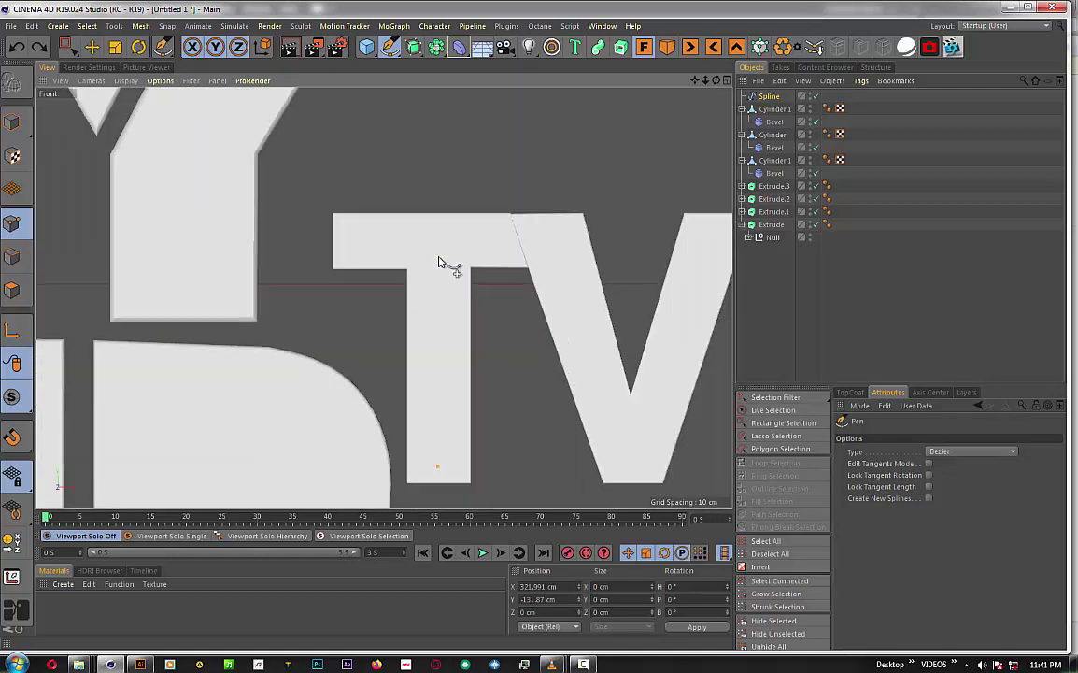
click(438, 258)
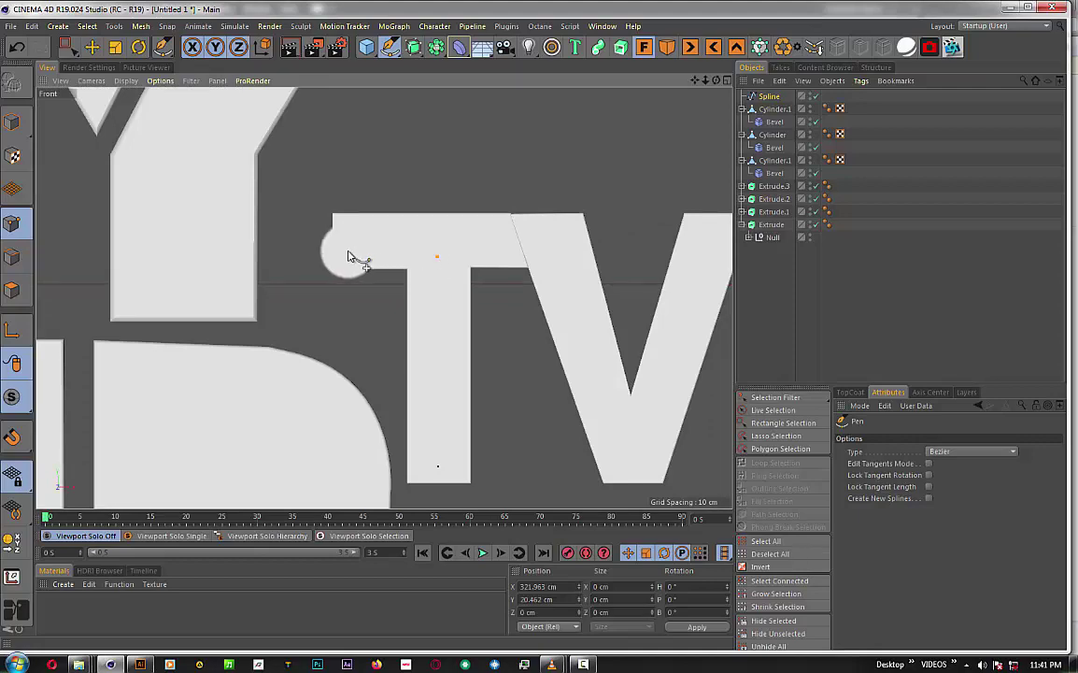
drag(347, 255, 352, 237)
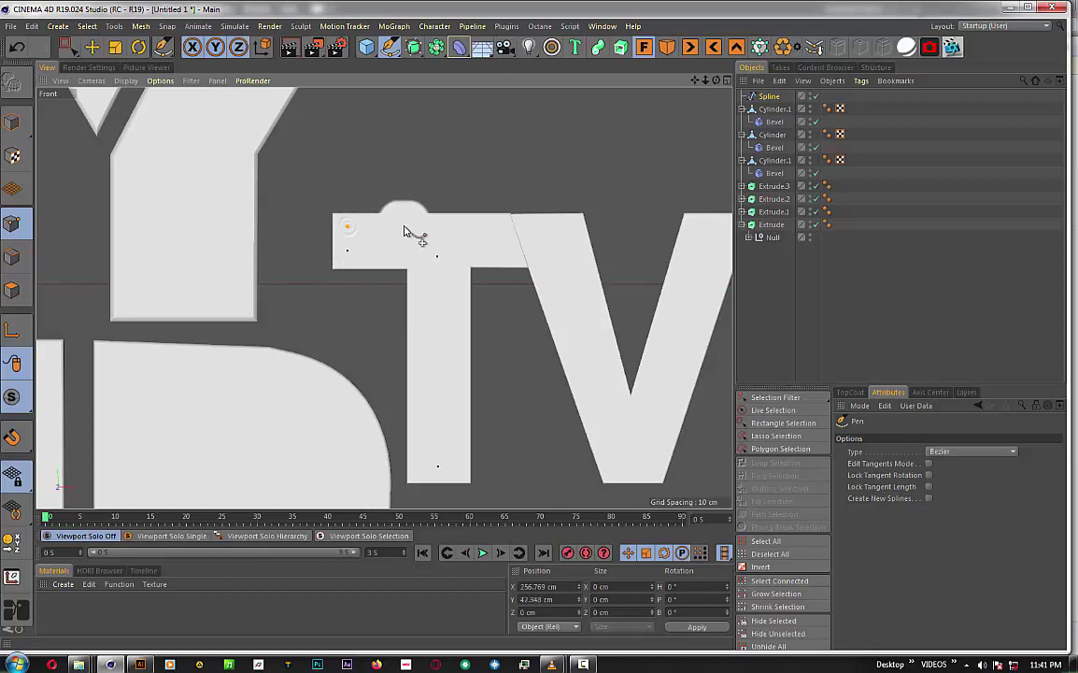
click(547, 227)
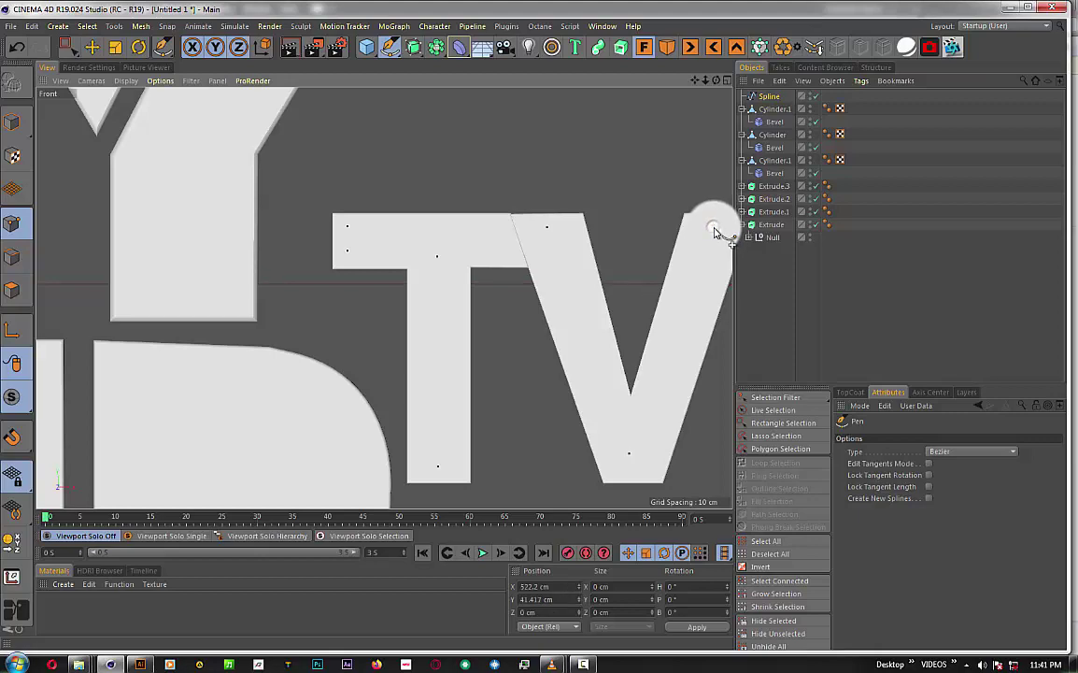
right_click(715, 232)
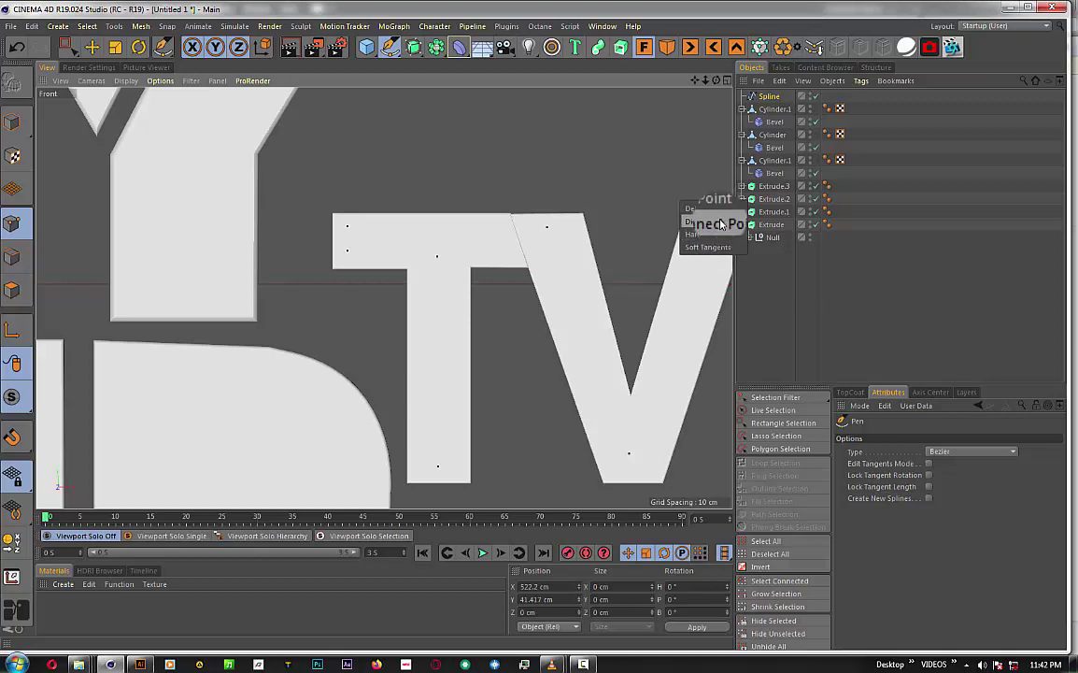
click(721, 225)
click(13, 121)
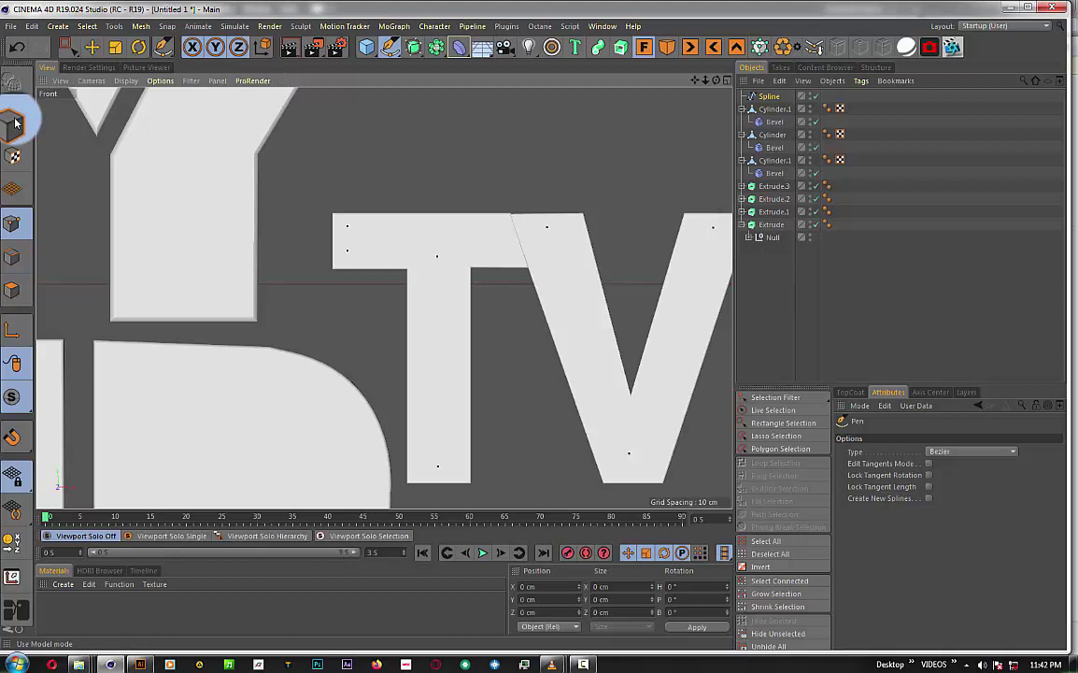
- In Perspective view, add a Sweep generator and a Circle spline to the scene
click(92, 47)
key(F1)
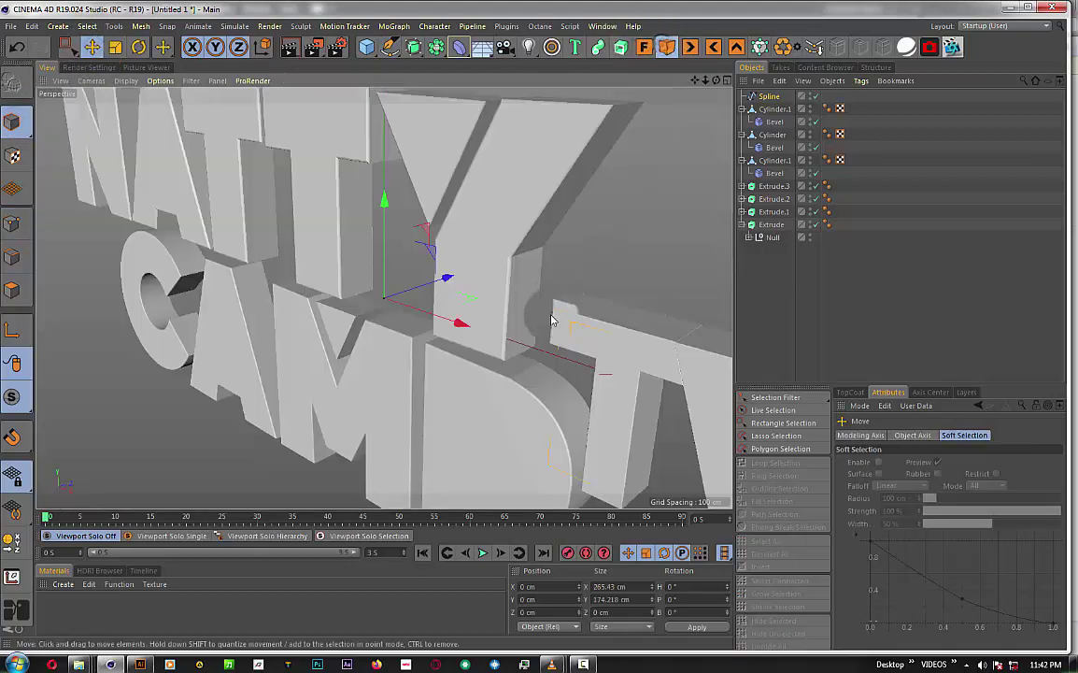
drag(694, 80, 598, 47)
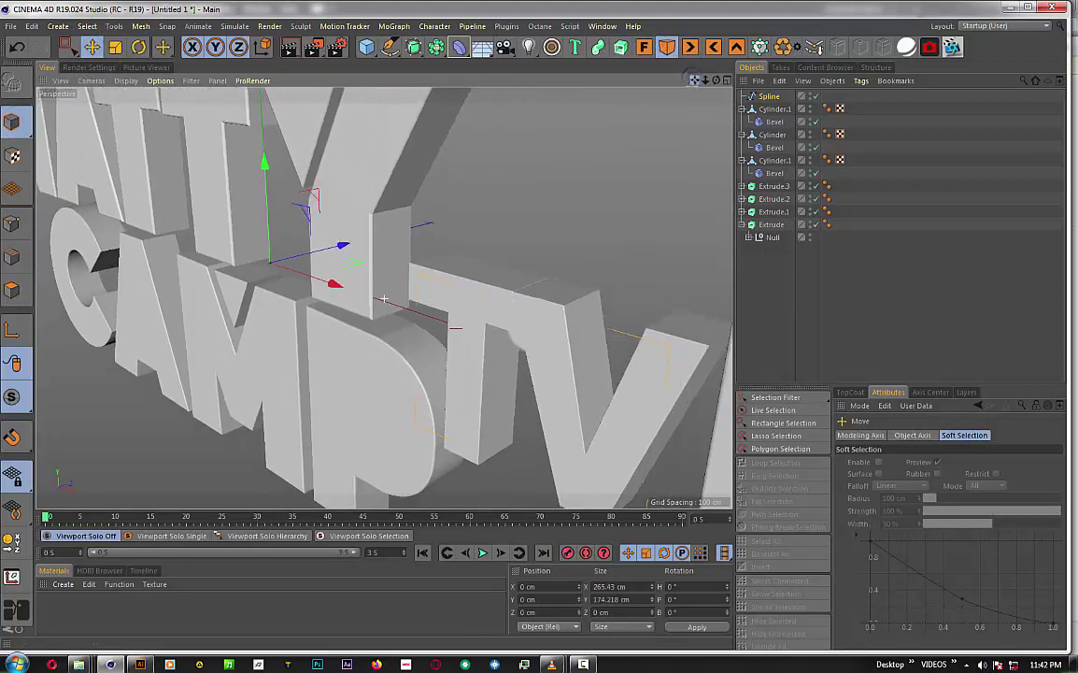
scroll(421, 289, down, 2)
scroll(636, 271, down, 2)
scroll(603, 336, down, 1)
scroll(598, 364, down, 2)
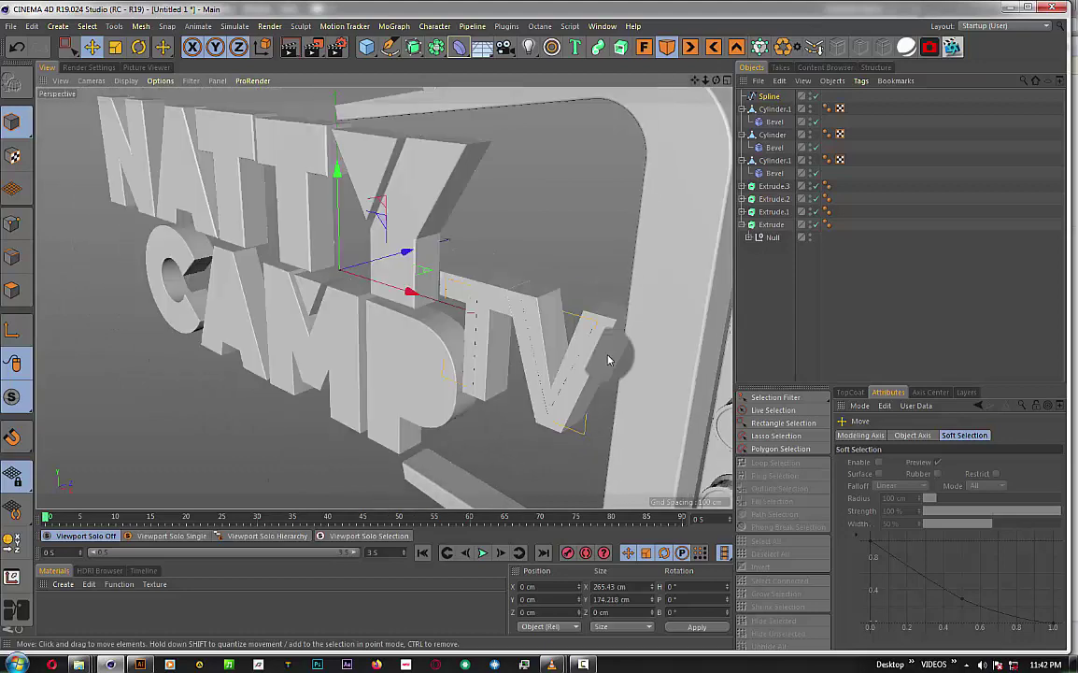
scroll(609, 359, down, 1)
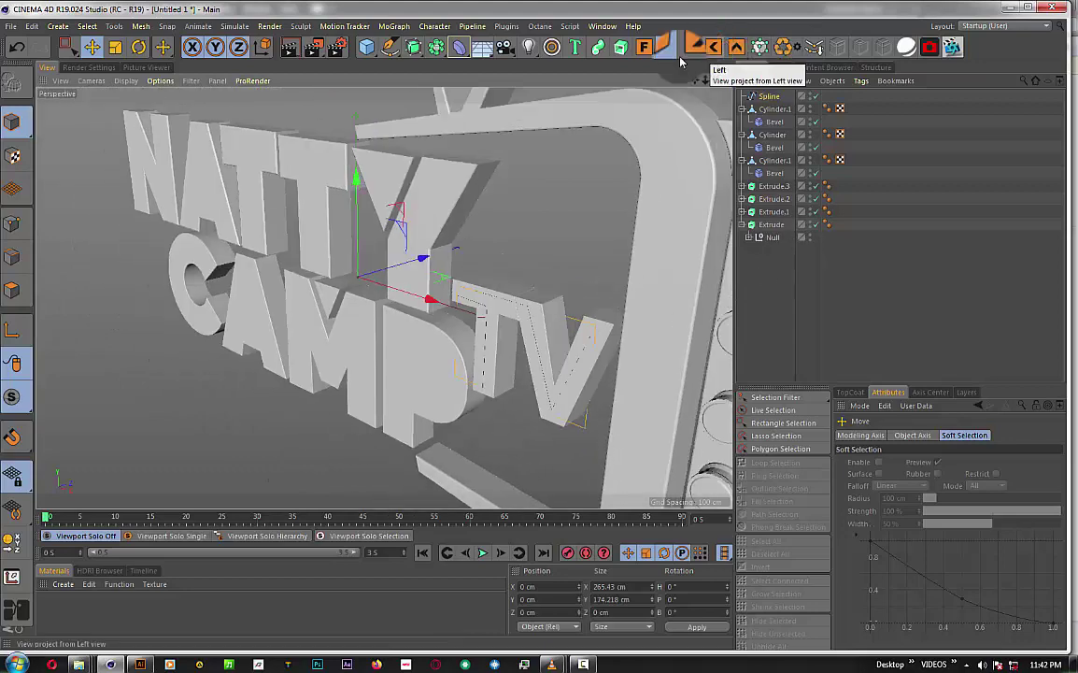
click(594, 48)
click(595, 51)
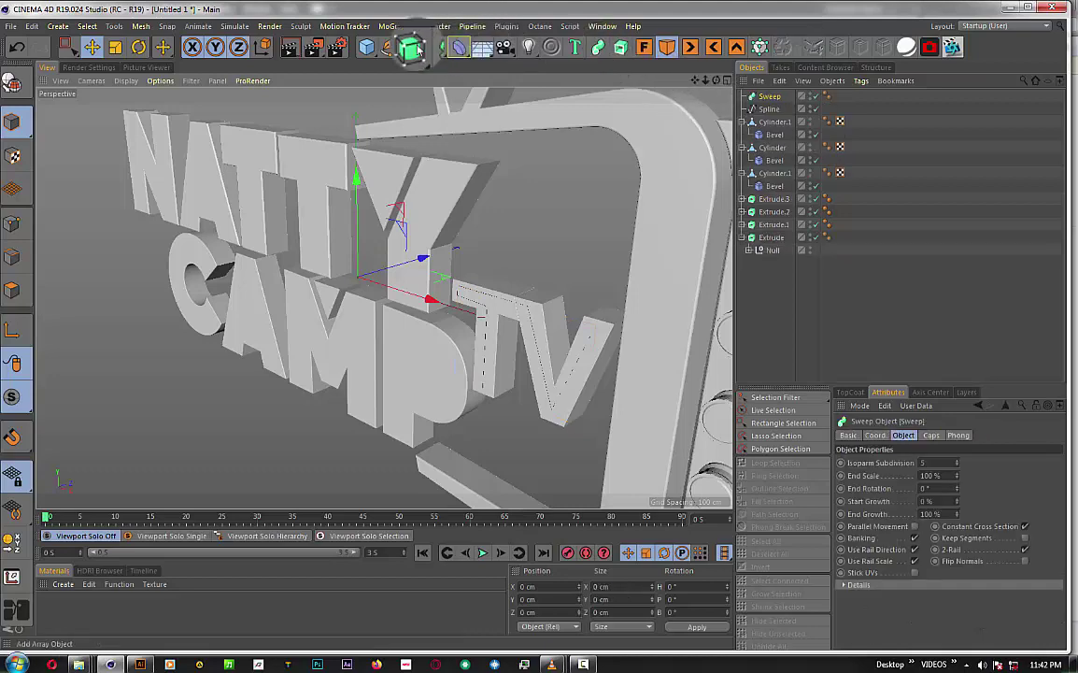
click(390, 47)
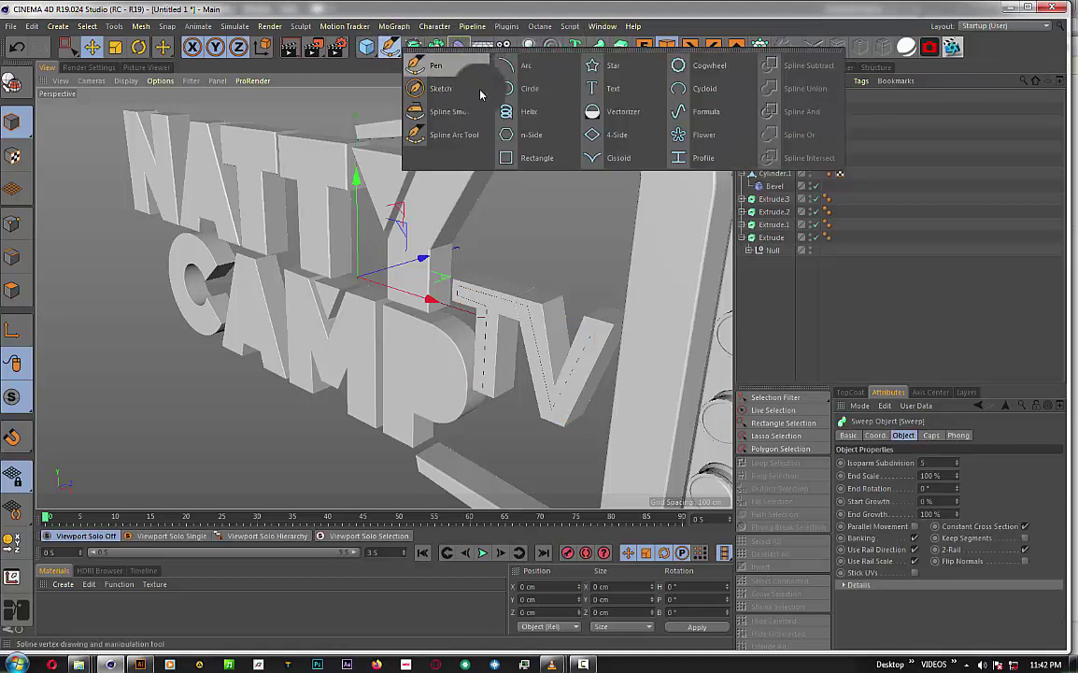
click(528, 89)
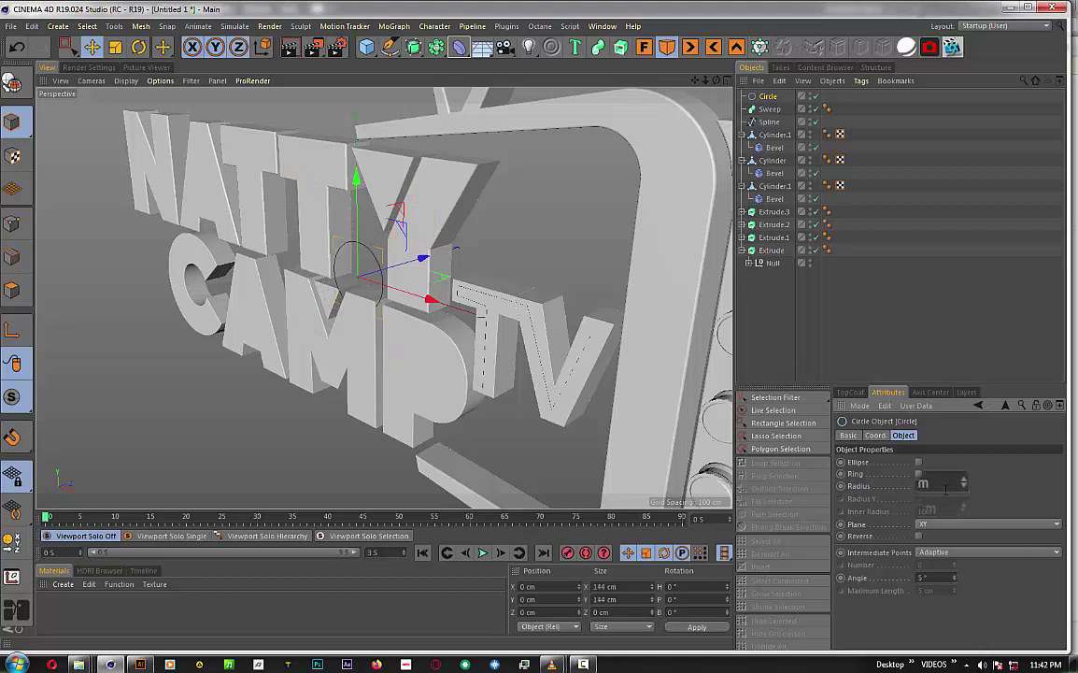
- Set the Circle radius to 1 cm and nest the Circle and traced Spline under Sweep
click(946, 486)
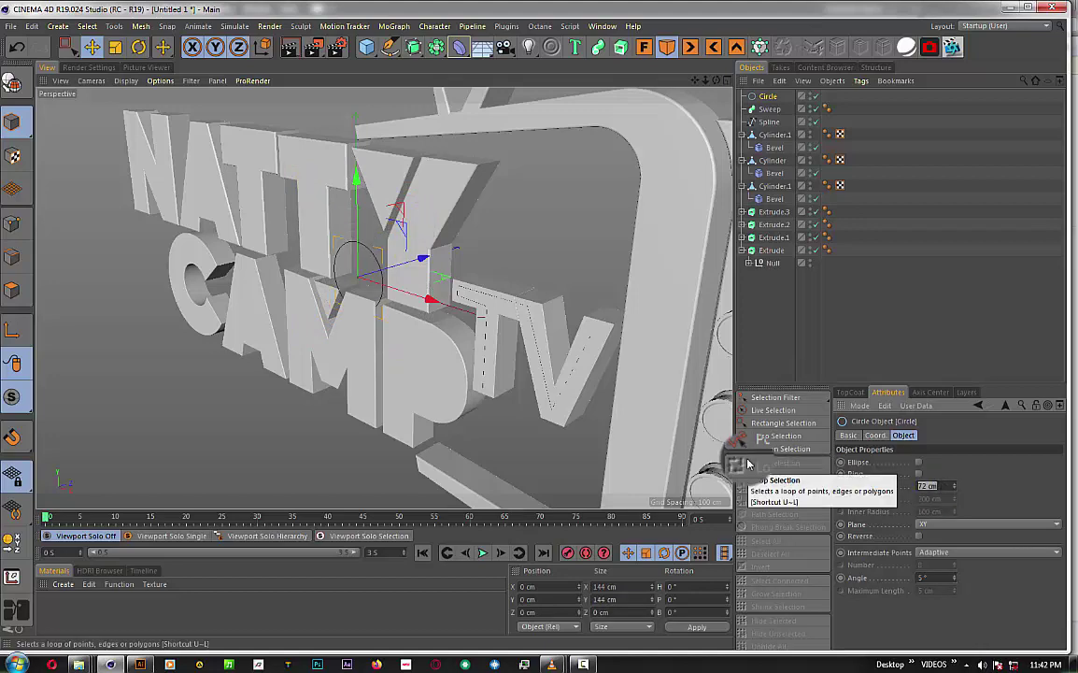
text(1)
key(Return)
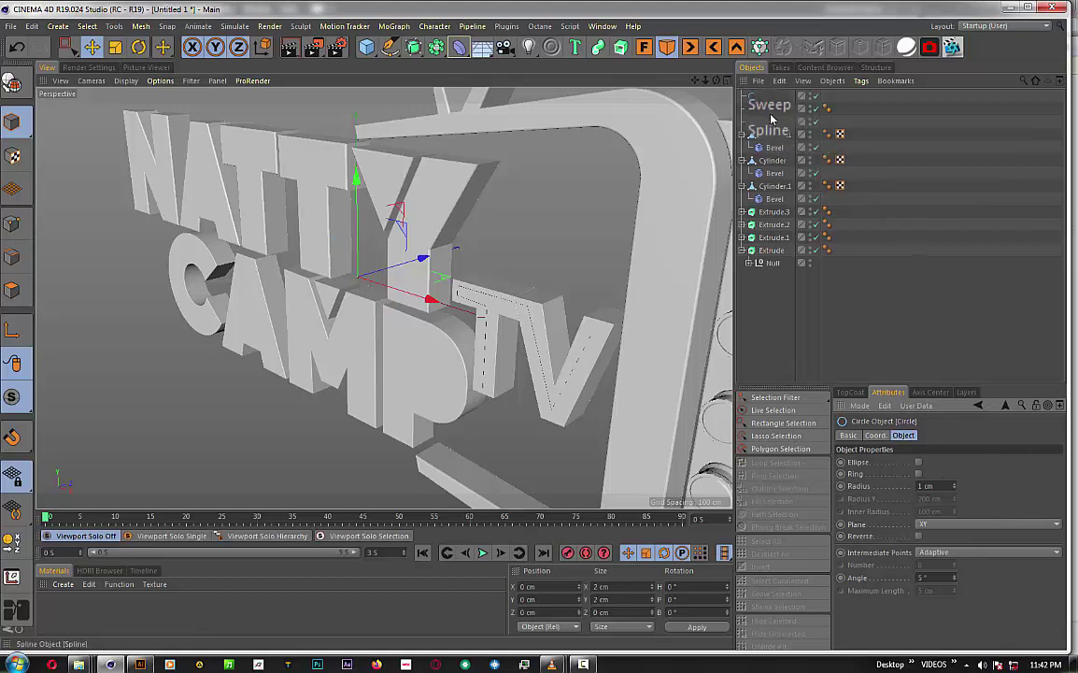
drag(770, 115, 774, 100)
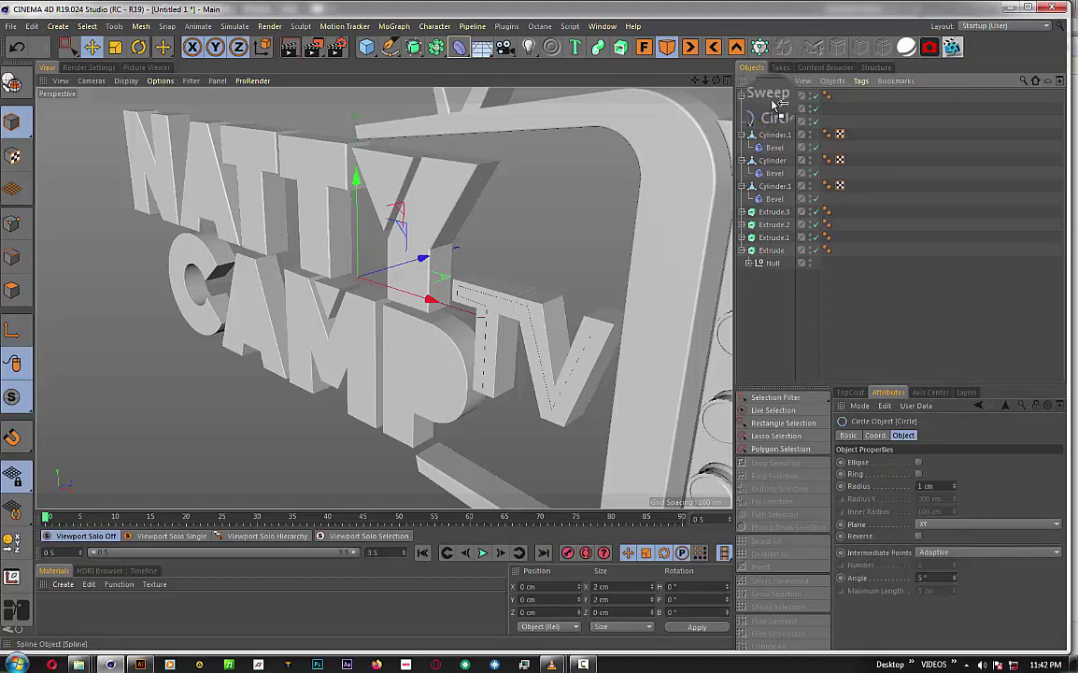
mouse_move(776, 100)
mouse_down()
mouse_move(776, 128)
mouse_move(775, 100)
mouse_up()
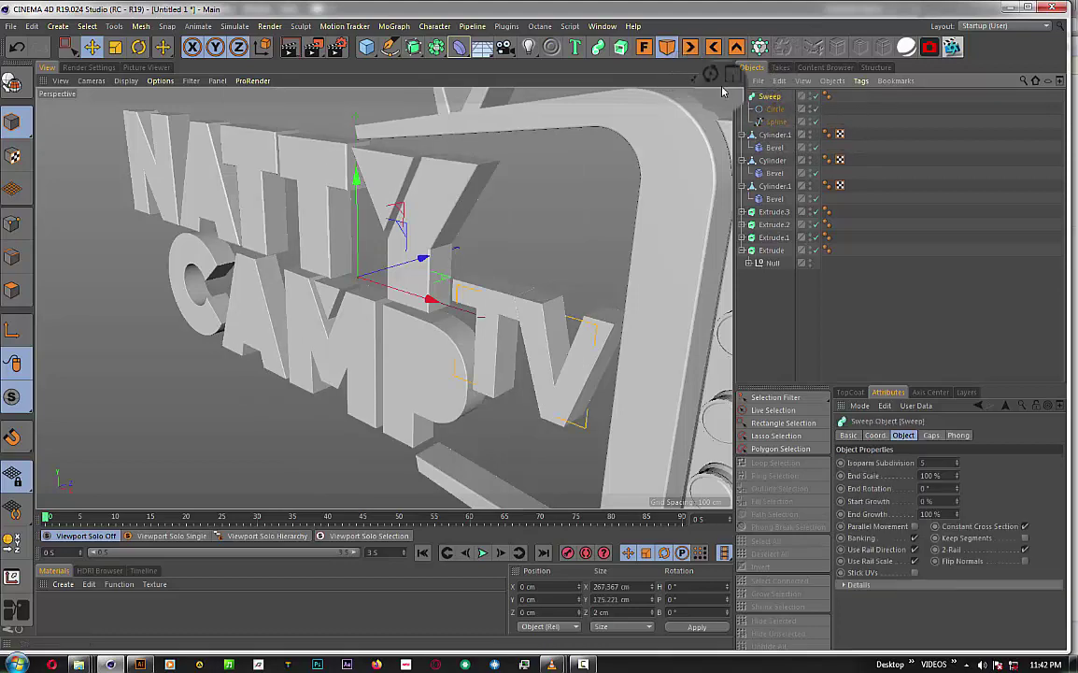
- Move the Sweep along Z so the tube sits just in front of the letters
drag(716, 80, 635, 86)
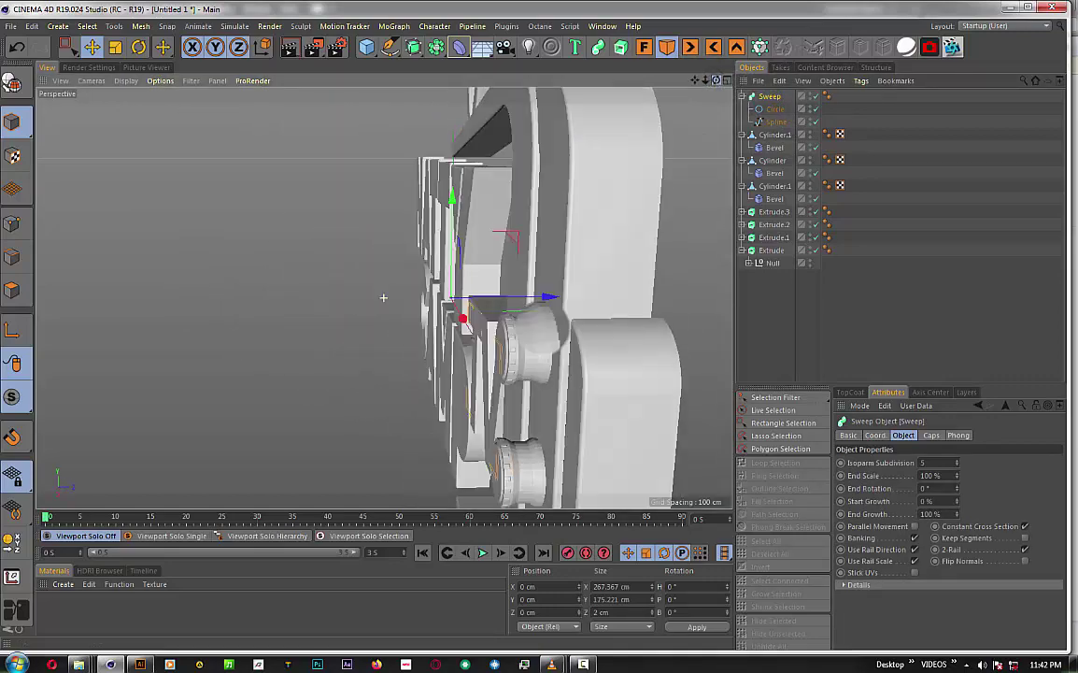
drag(775, 173, 791, 176)
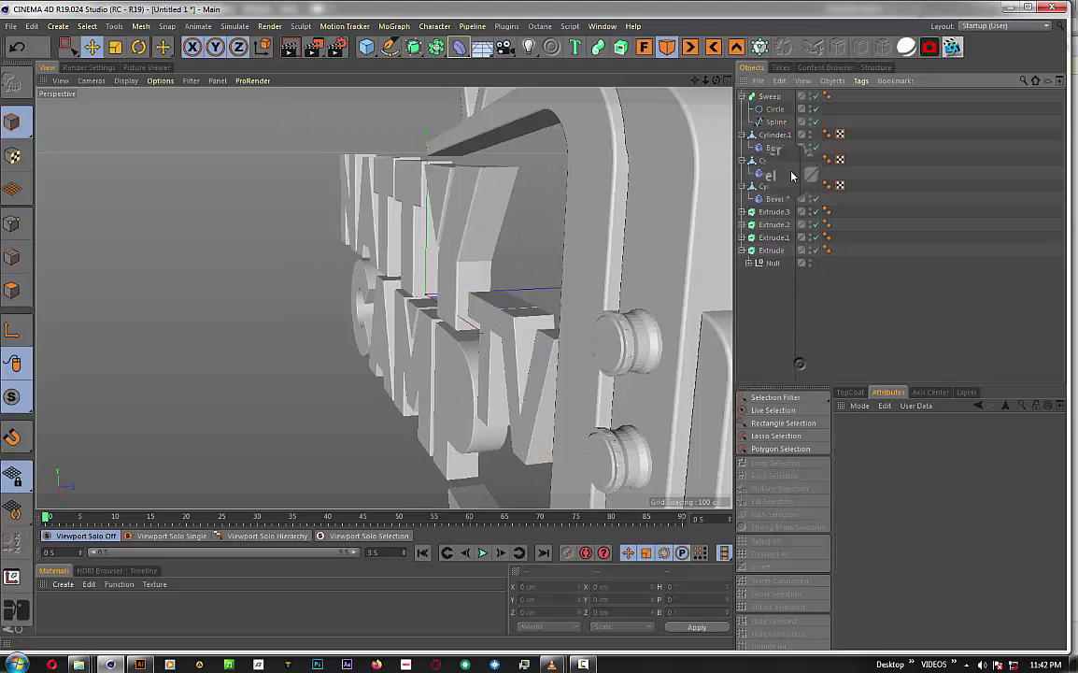
drag(780, 101, 770, 97)
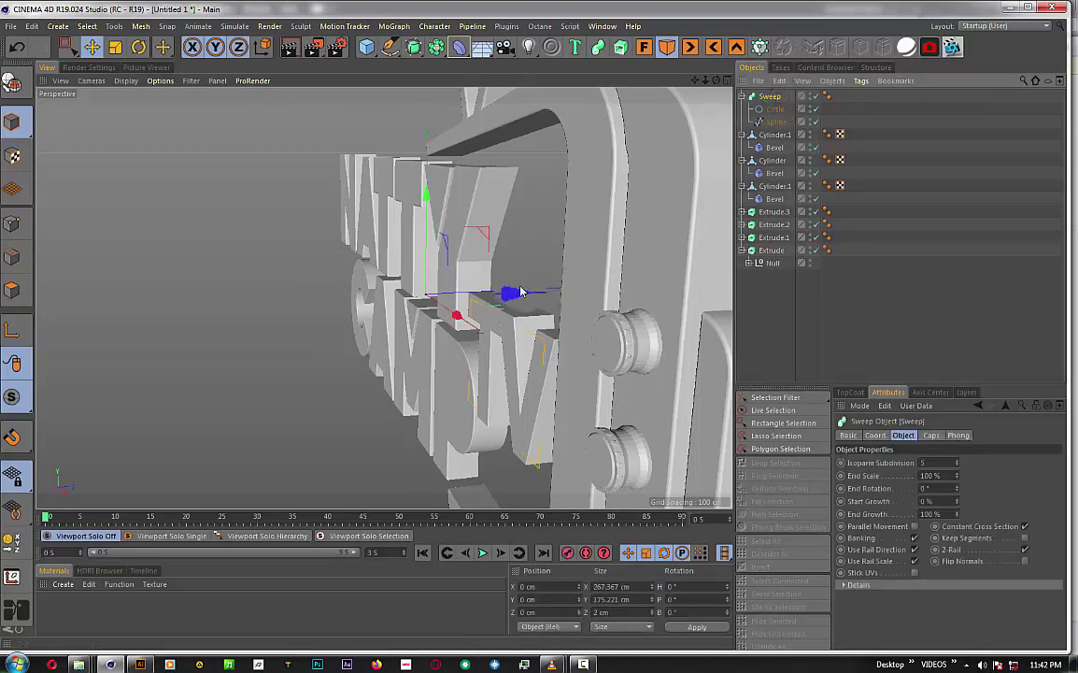
mouse_move(517, 292)
mouse_down()
mouse_move(509, 419)
mouse_move(525, 385)
mouse_move(449, 336)
mouse_up()
- Set the Sweep's Circle profile radius to 2 cm
scroll(384, 298, up, 3)
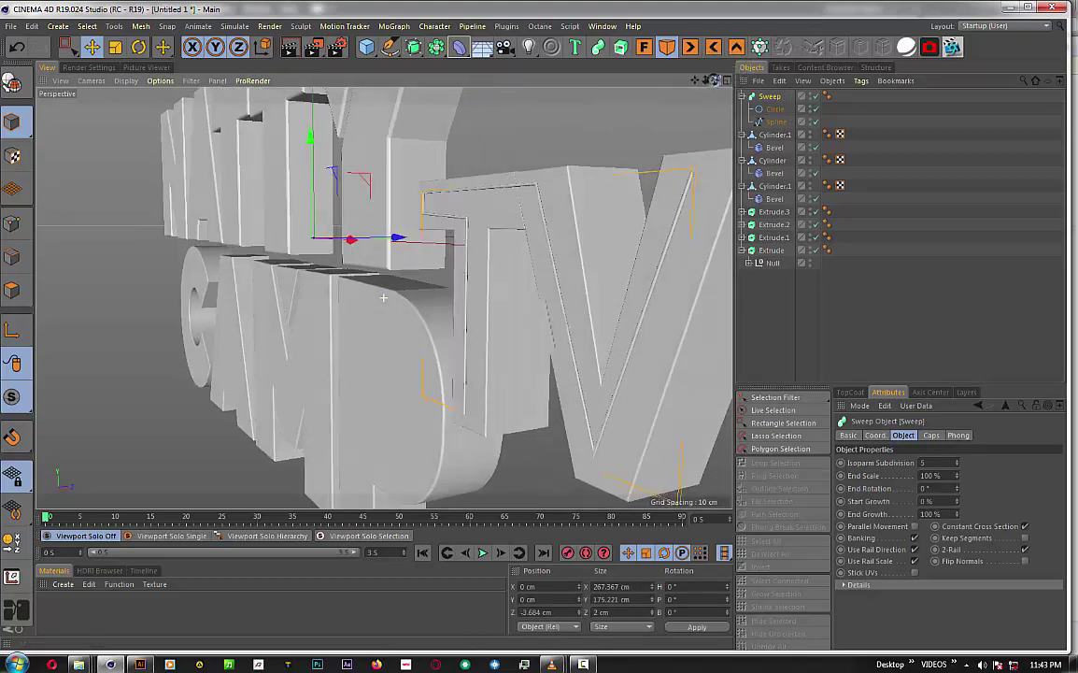
scroll(383, 297, up, 3)
scroll(383, 298, up, 2)
scroll(383, 297, up, 2)
scroll(383, 297, up, 2)
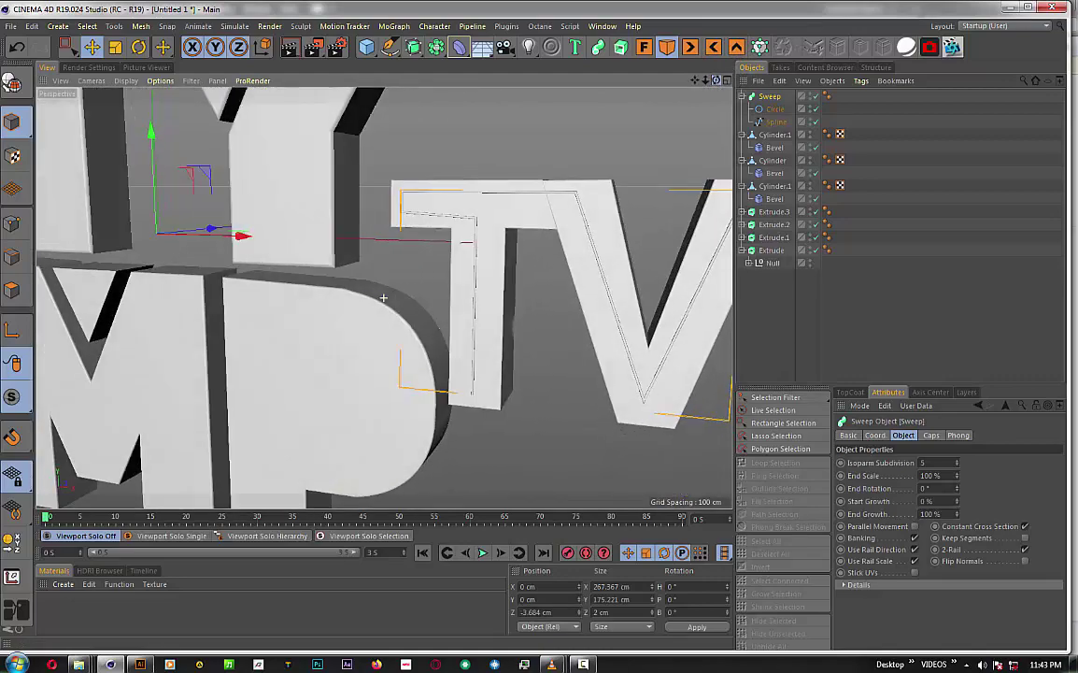
alt+drag(383, 298, 393, 300)
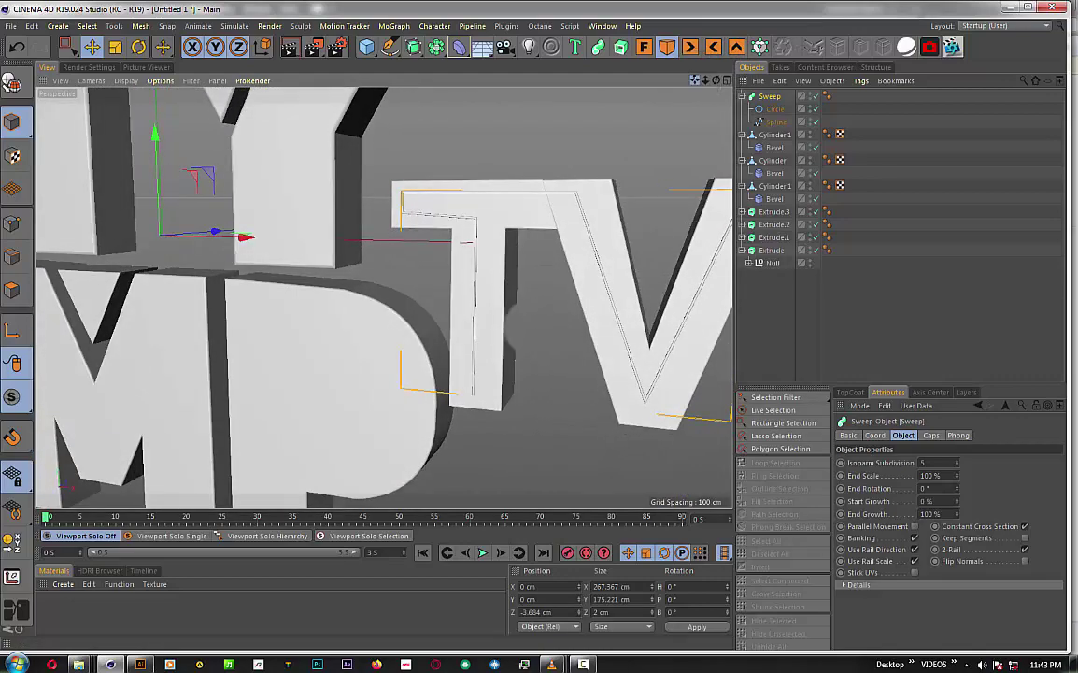
alt+middle_drag(392, 301, 338, 298)
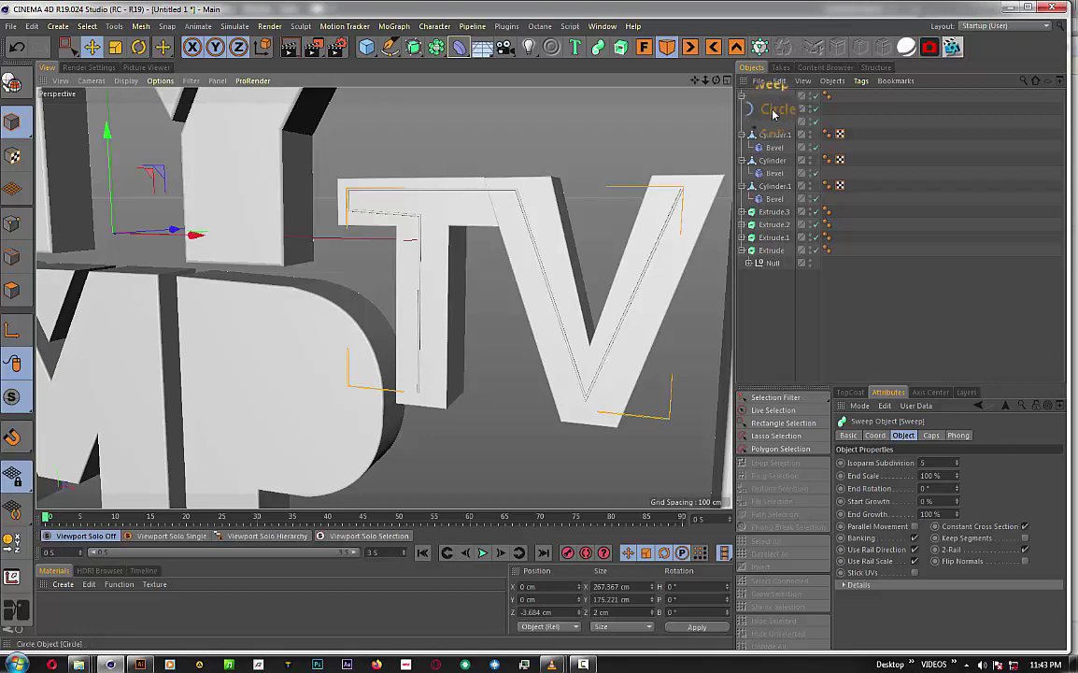
click(773, 109)
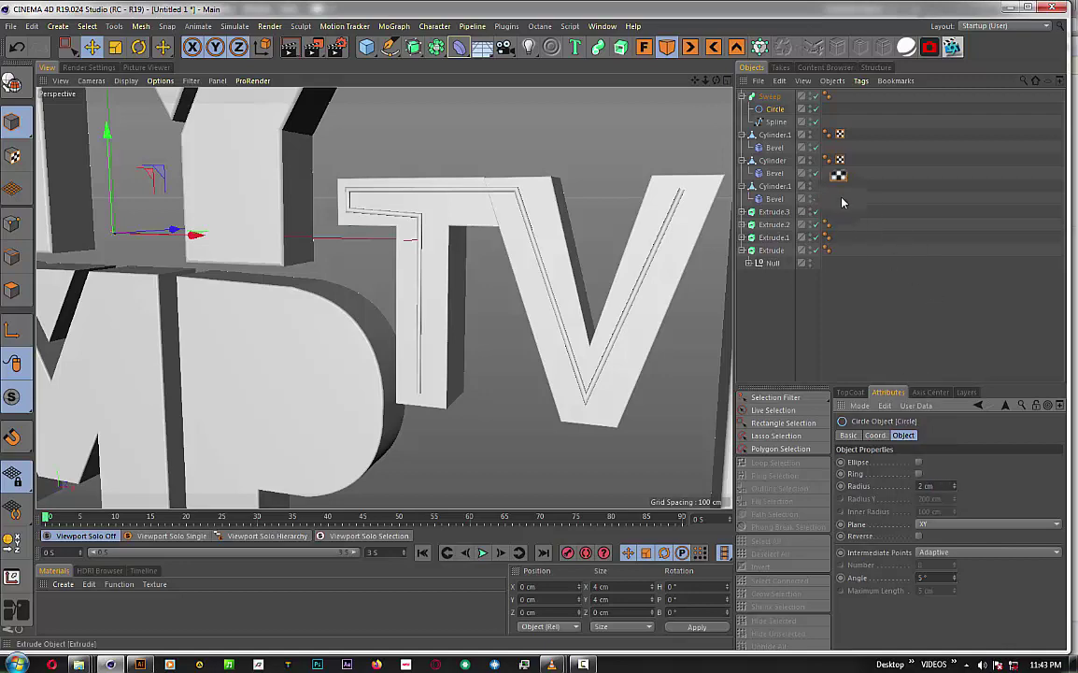
drag(842, 201, 840, 186)
click(776, 334)
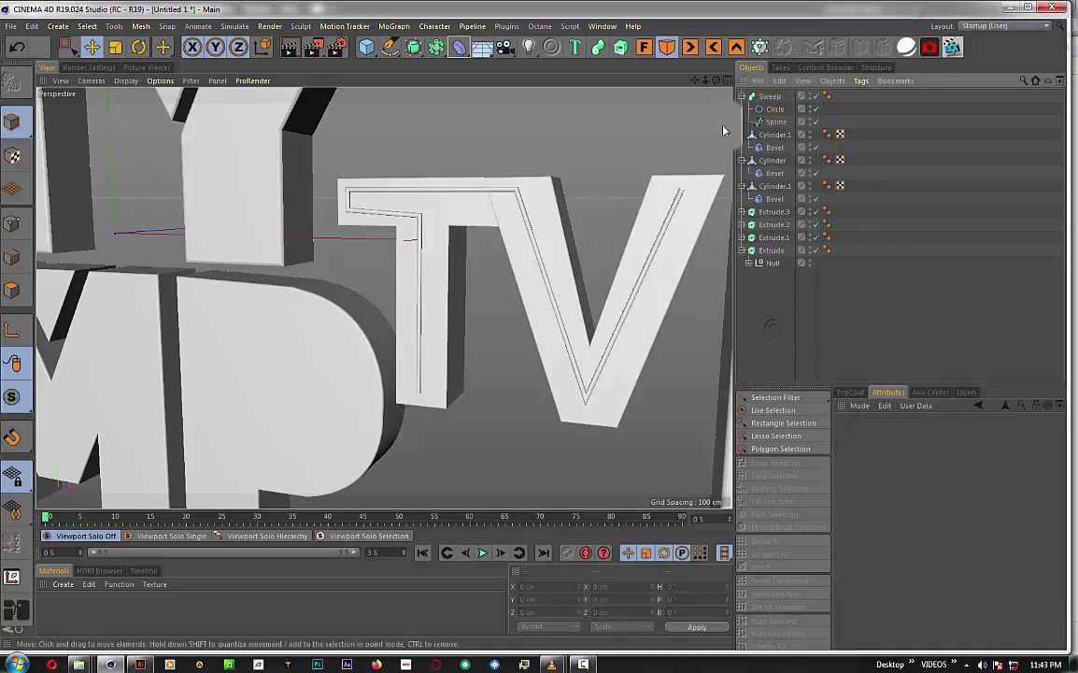
- In Front view point mode, box-select and adjust the spline points at the T's corners
click(644, 47)
scroll(637, 297, up, 2)
scroll(602, 270, up, 2)
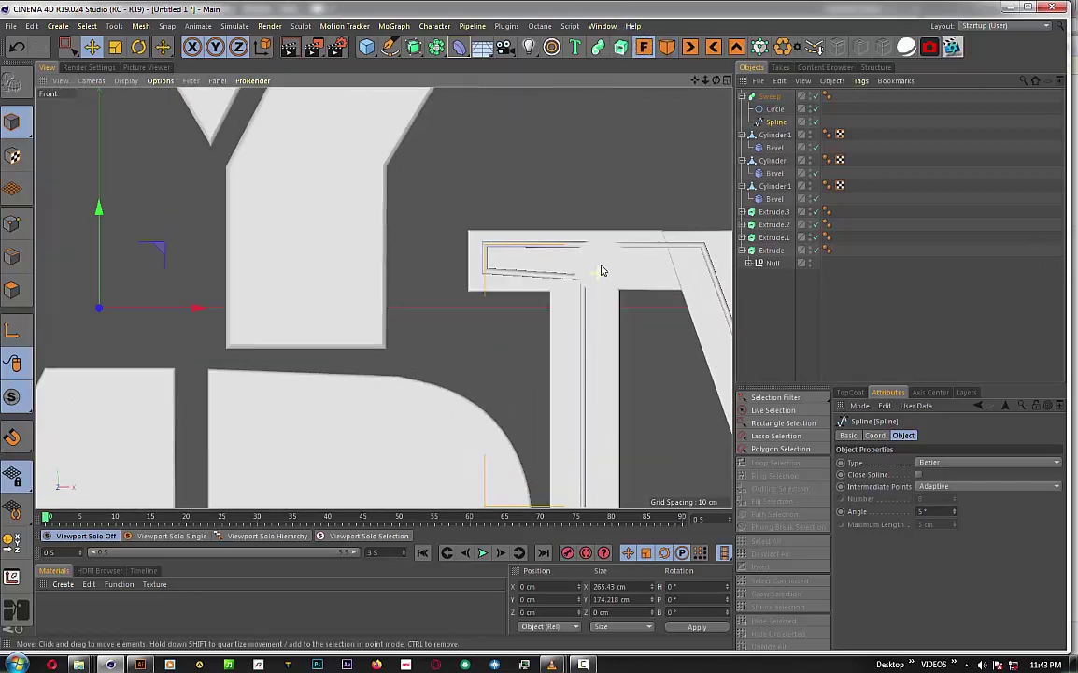
scroll(602, 264, up, 3)
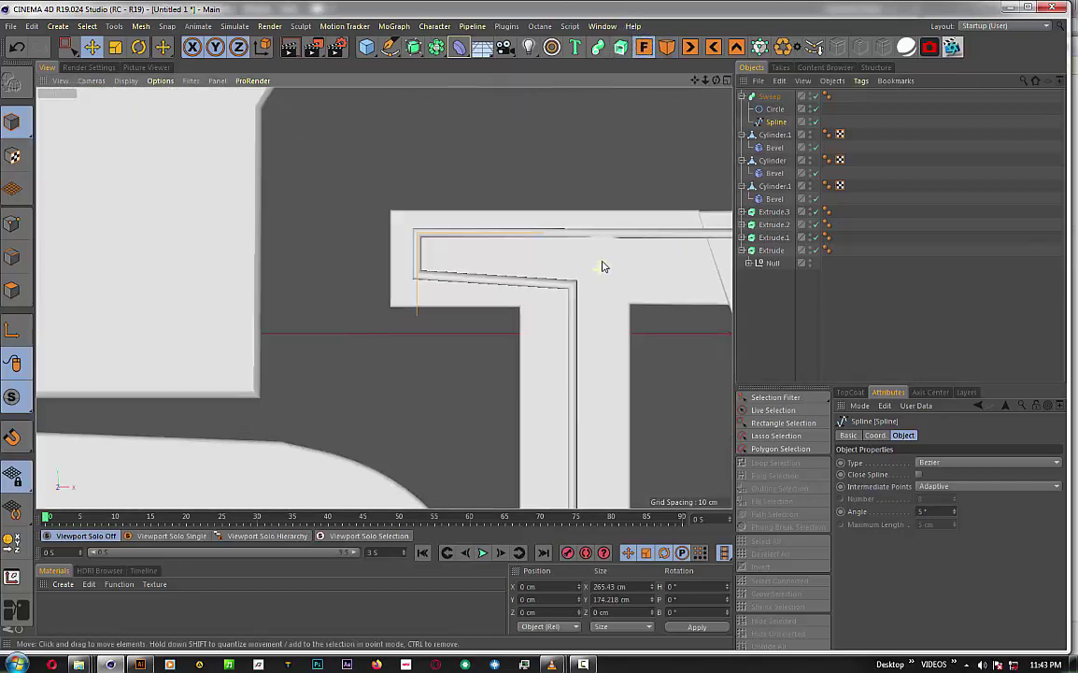
click(12, 223)
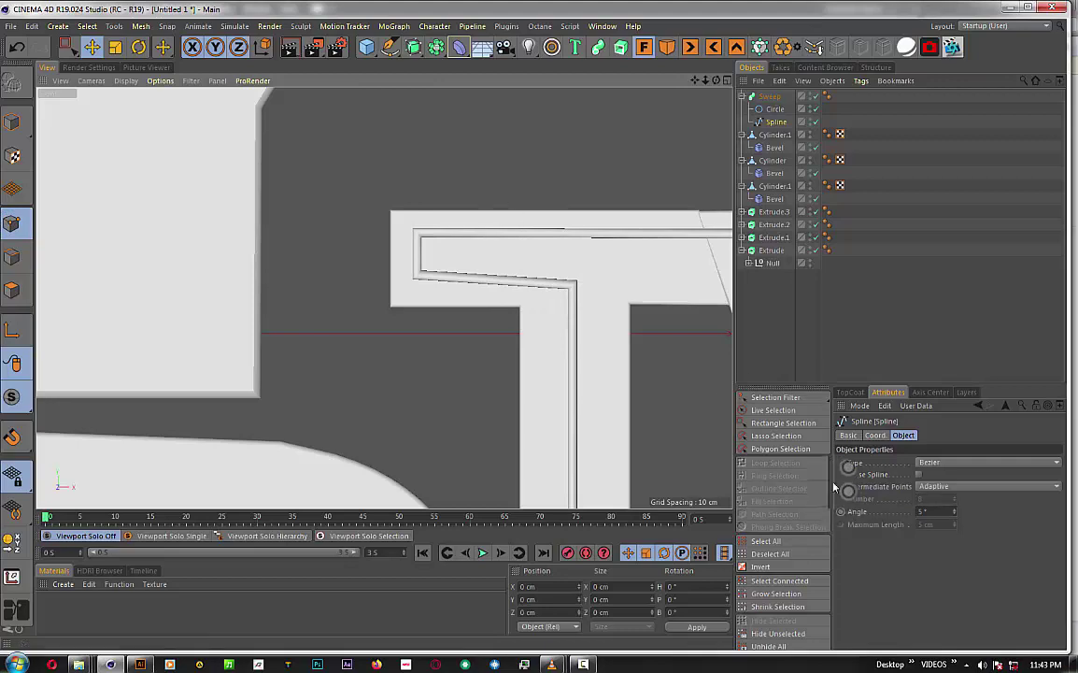
click(790, 423)
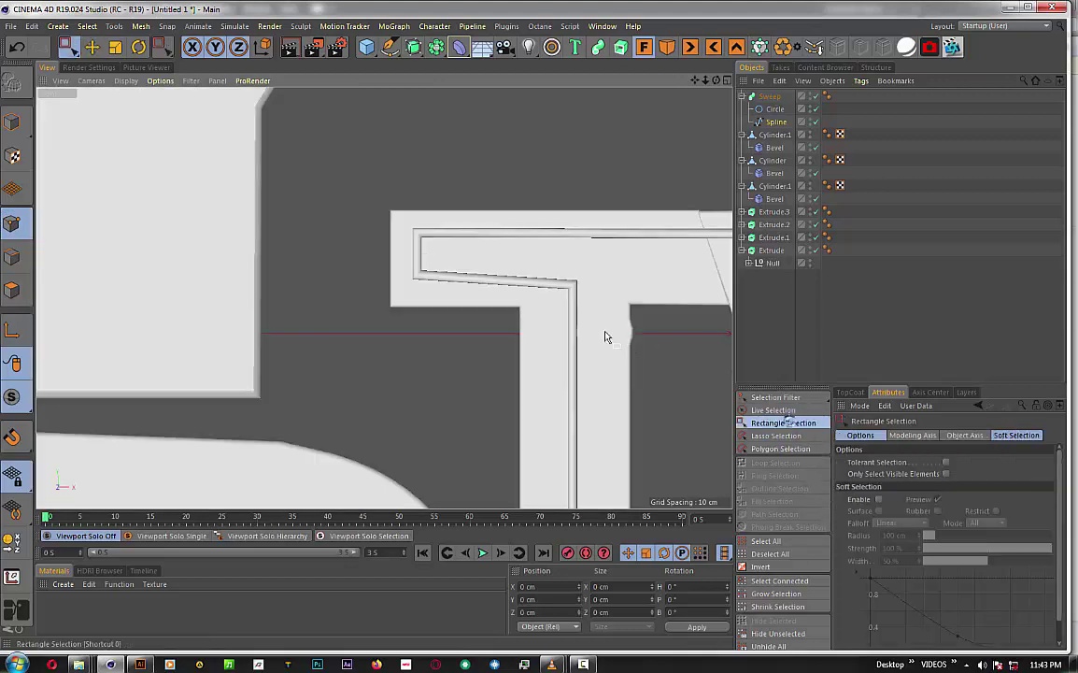
drag(554, 262, 598, 303)
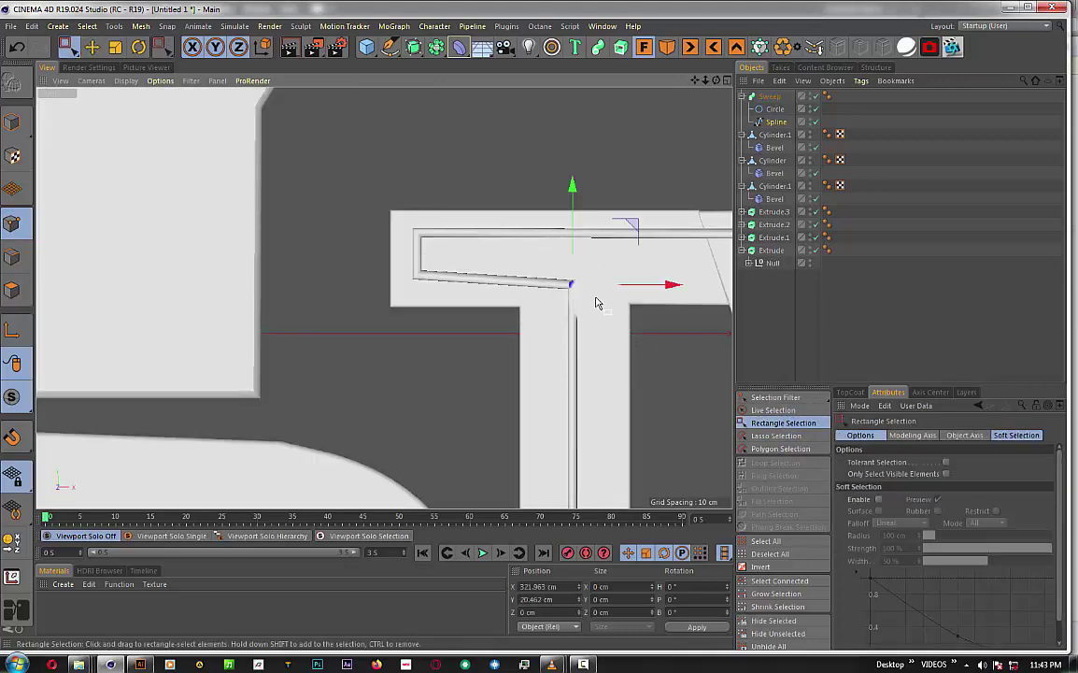
drag(574, 190, 573, 180)
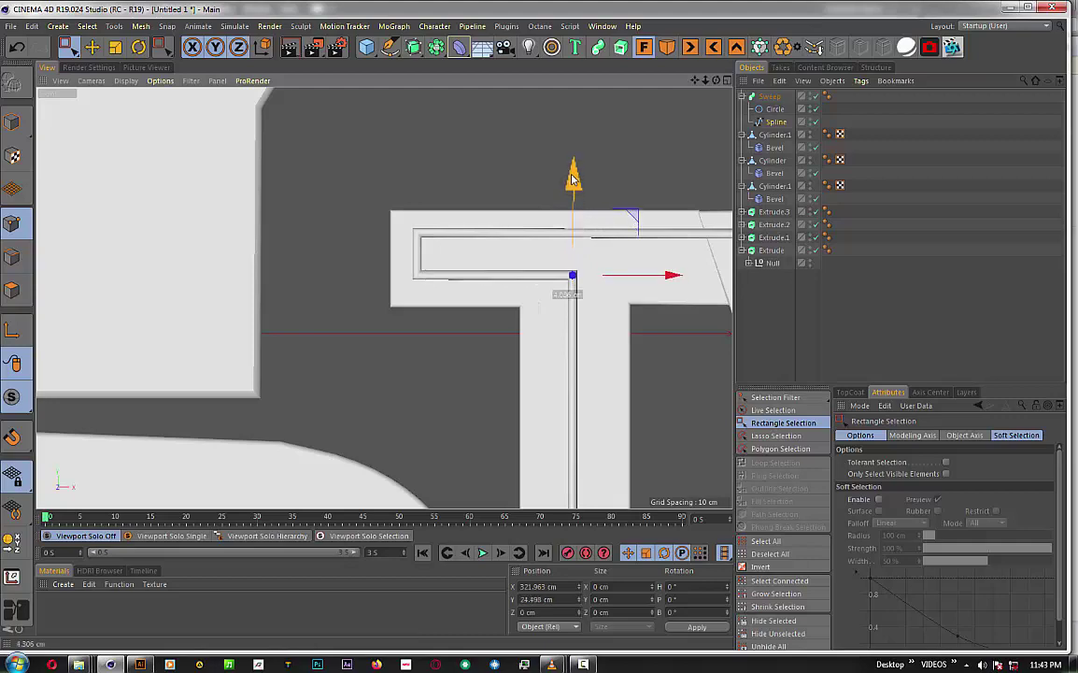
drag(351, 237, 584, 304)
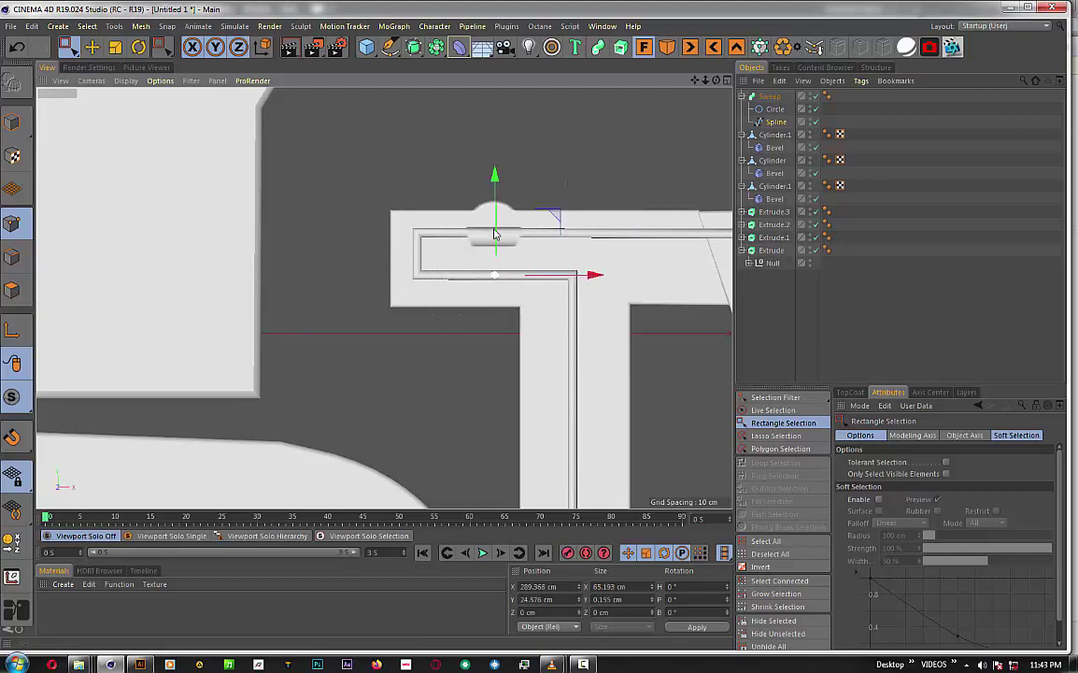
drag(494, 184, 493, 195)
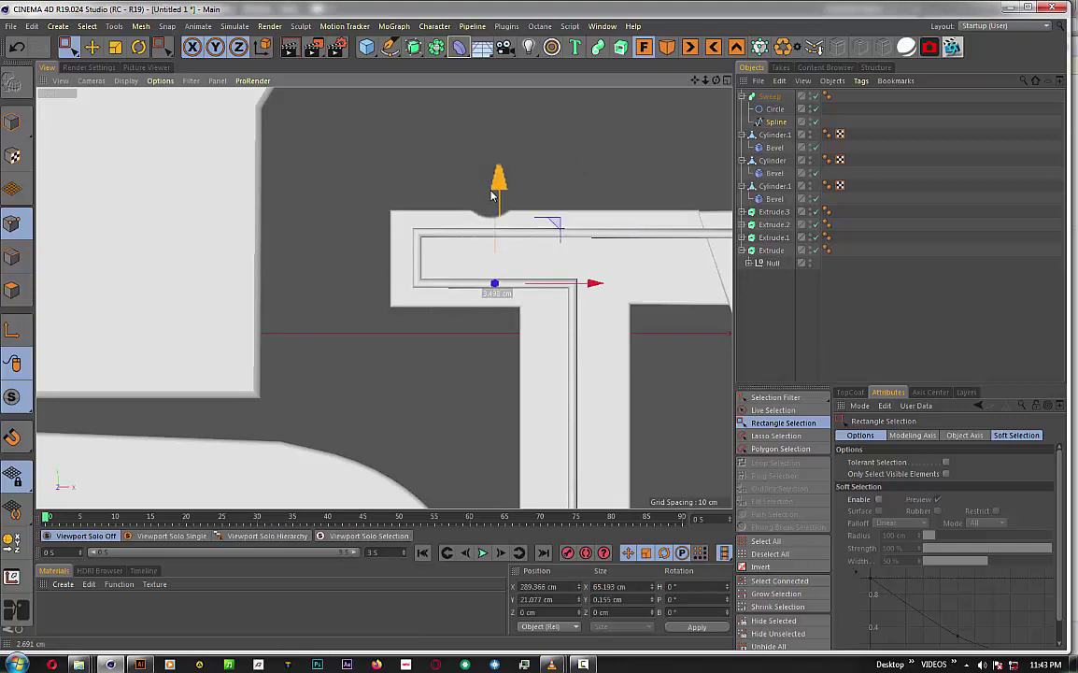
click(417, 283)
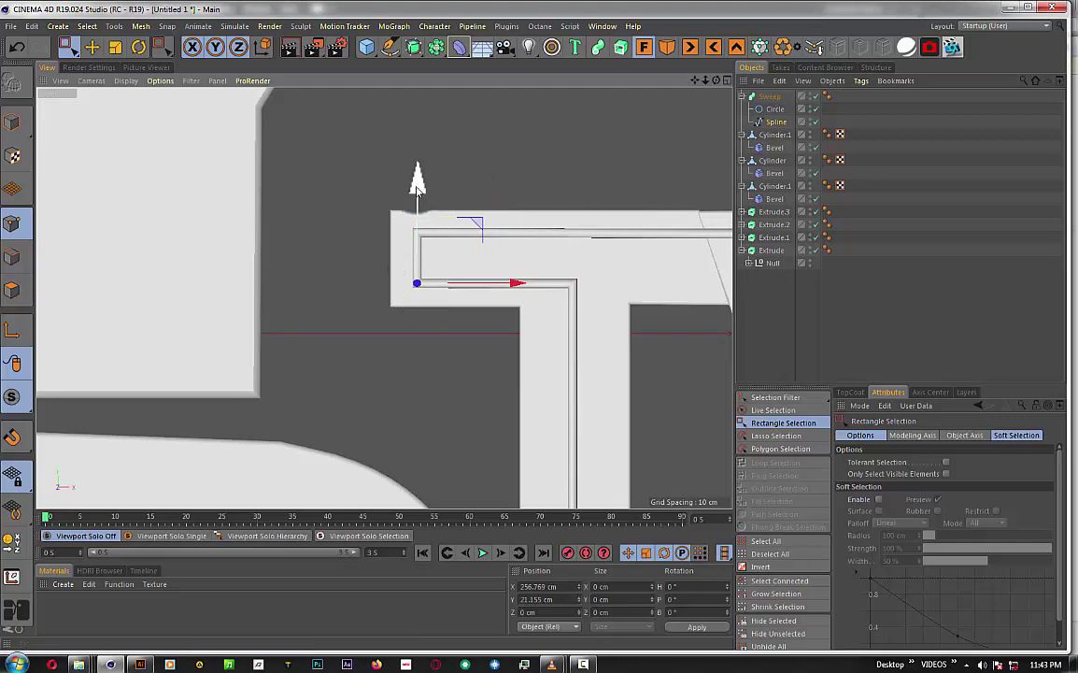
drag(418, 184, 418, 190)
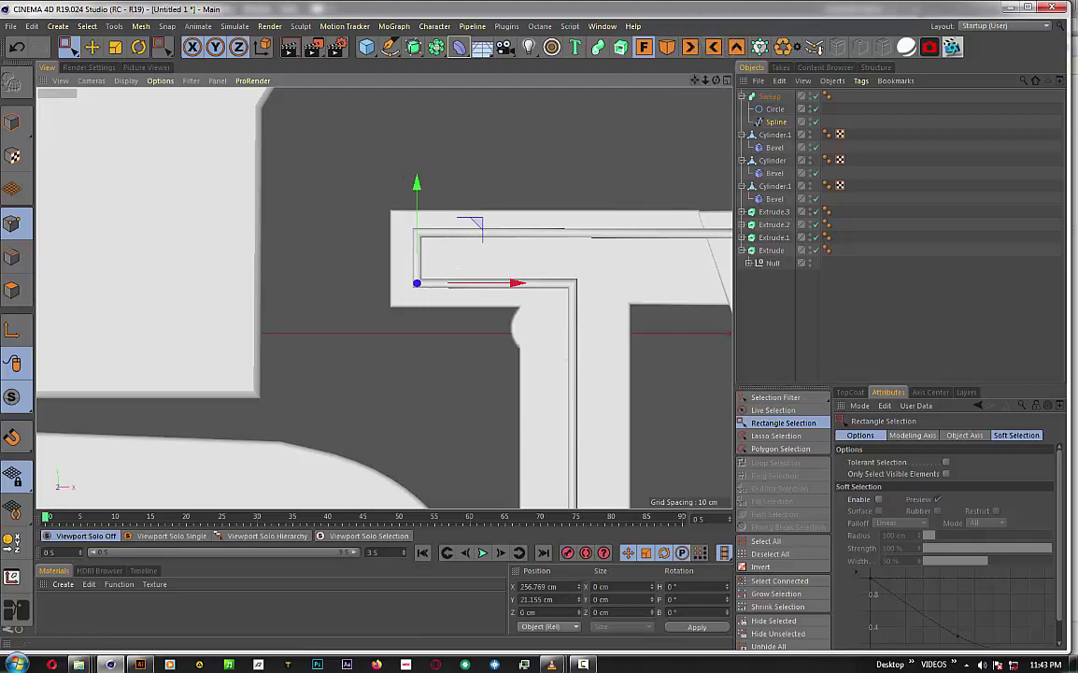
- Align the T's top-edge points and nudge the V's top-right point to X 520.058 cm
alt+middle_drag(557, 219, 379, 219)
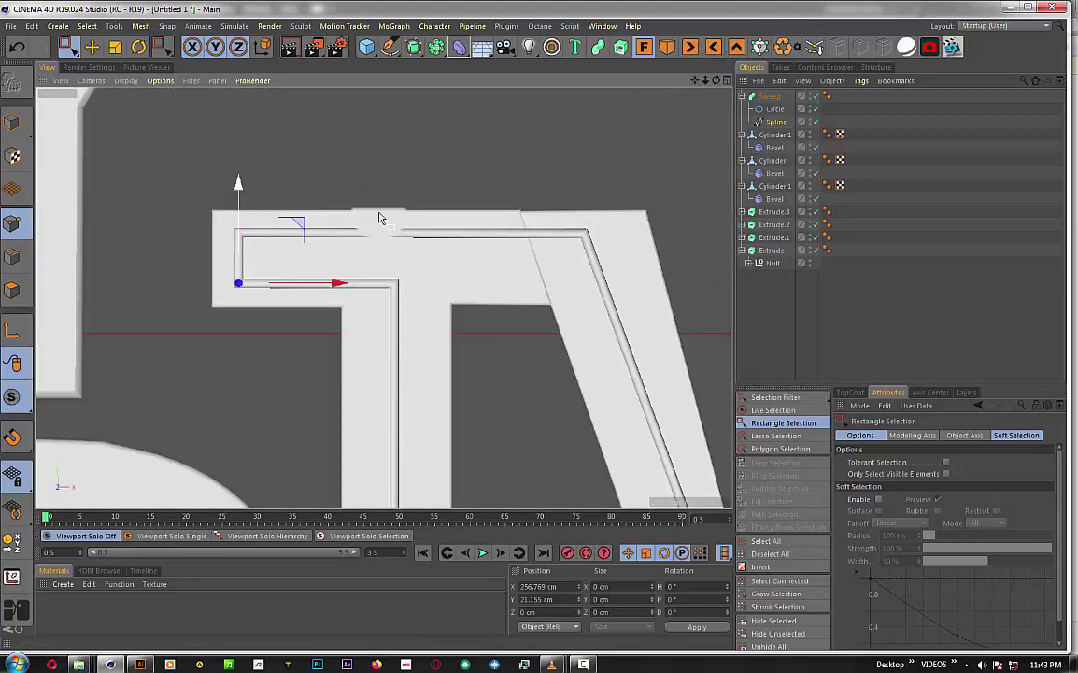
drag(180, 164, 624, 252)
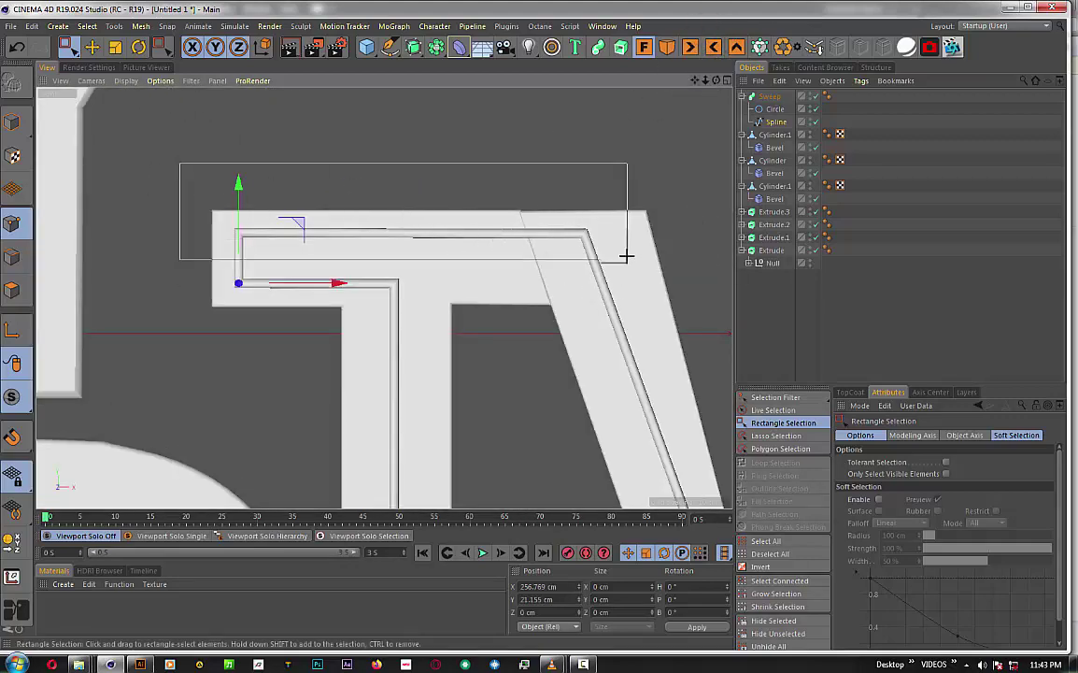
drag(416, 144, 414, 149)
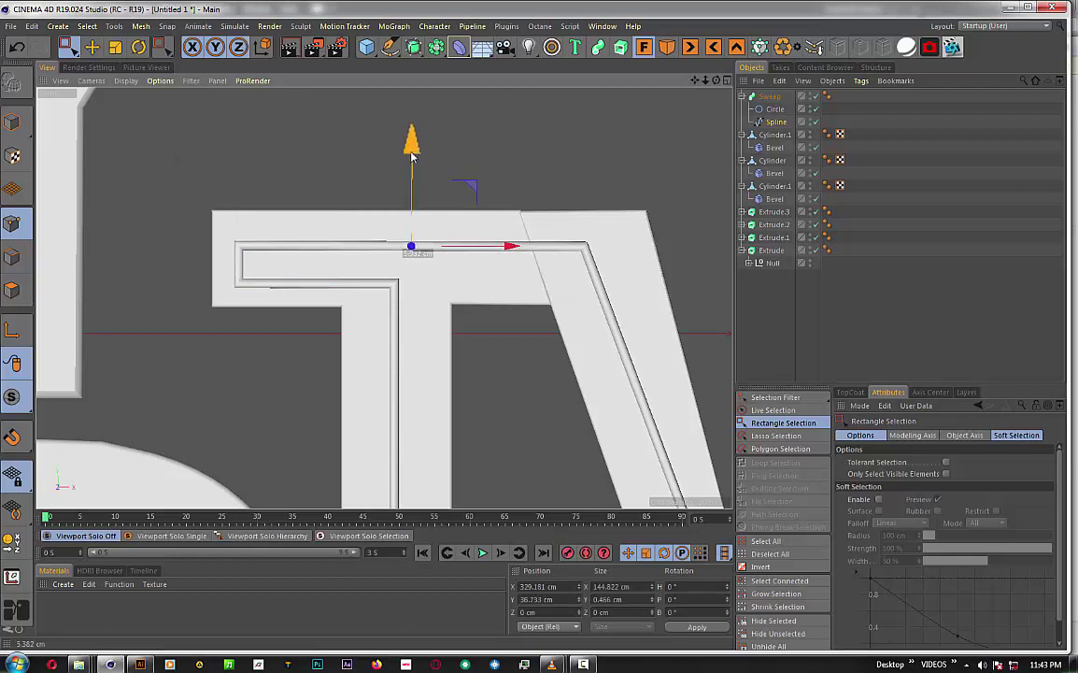
alt+drag(458, 282, 459, 282)
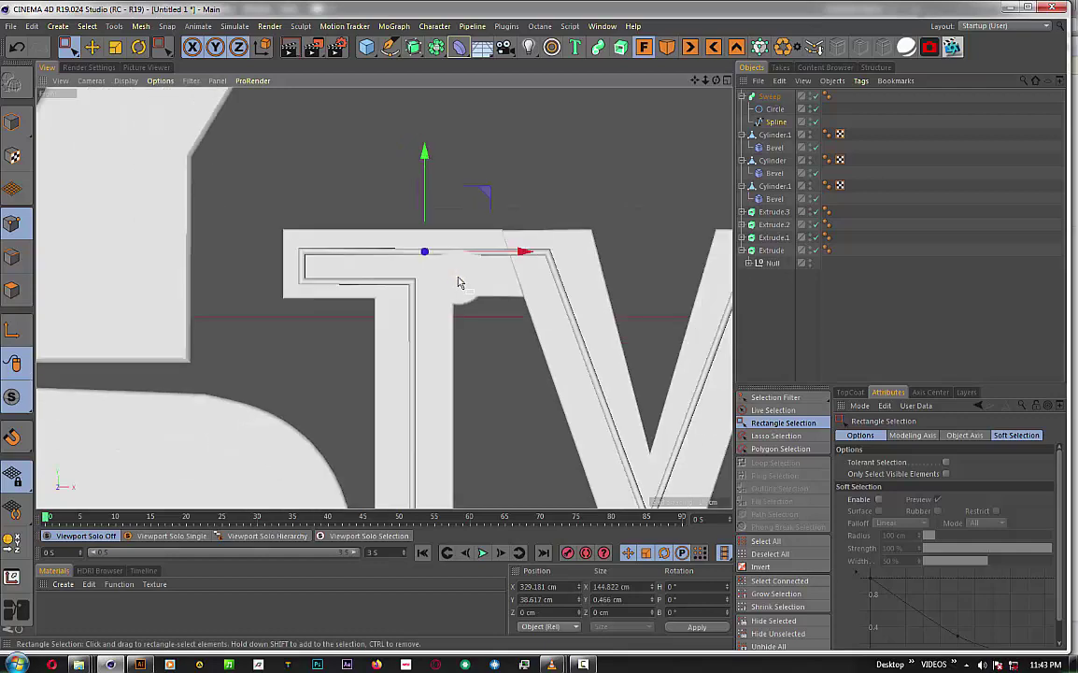
drag(422, 169, 426, 159)
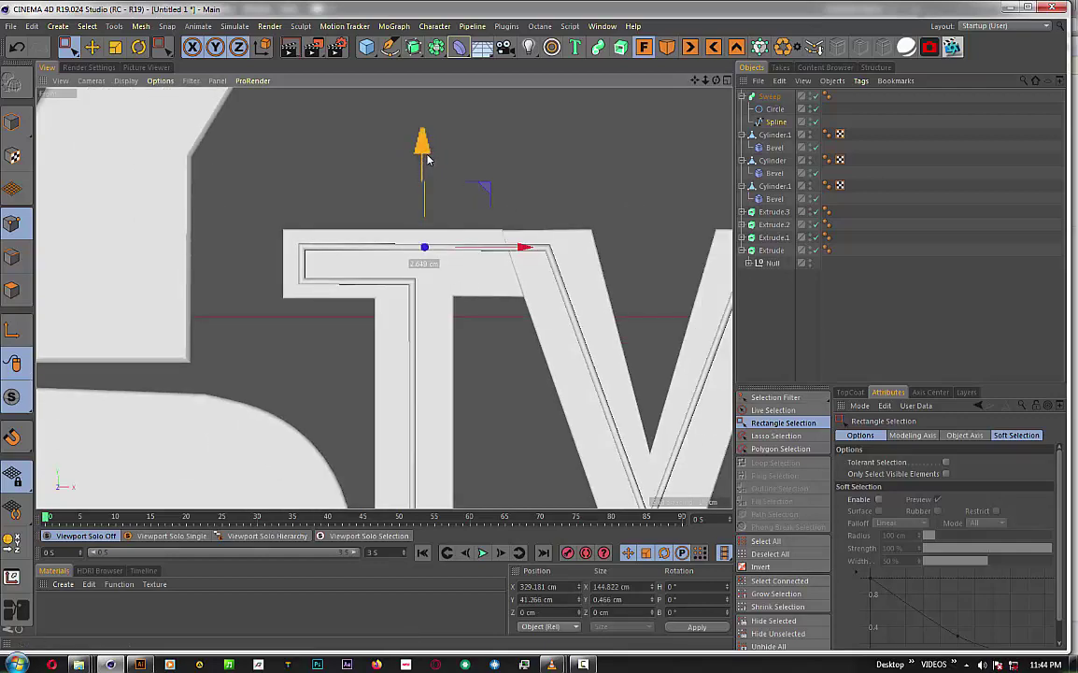
scroll(426, 160, down, 2)
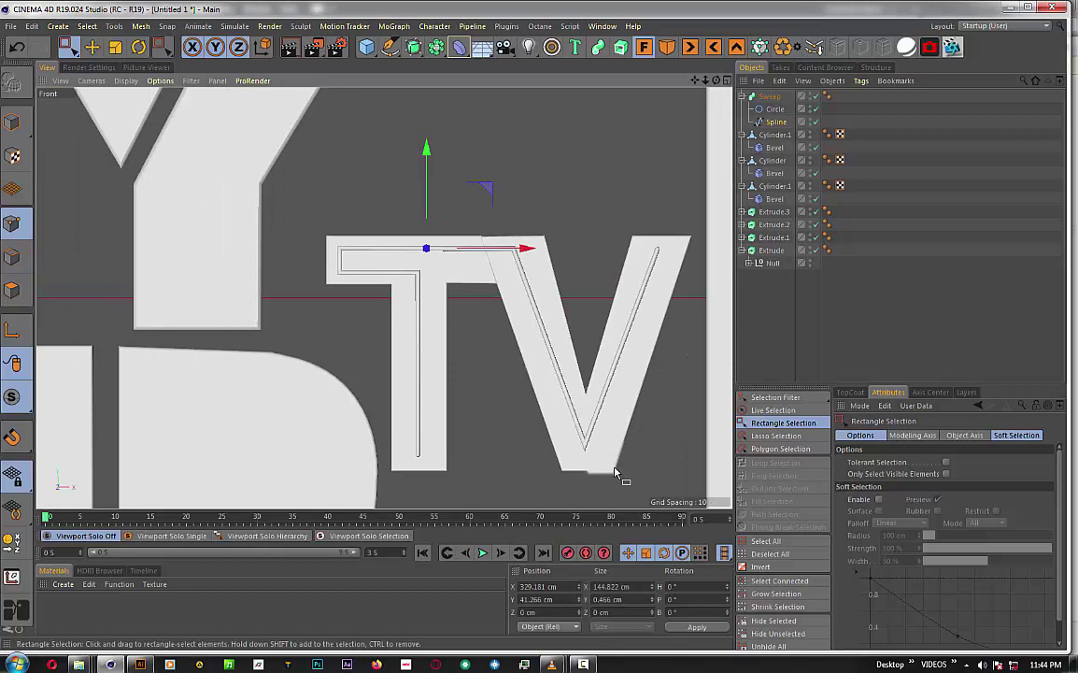
mouse_move(554, 420)
mouse_down()
mouse_move(645, 254)
mouse_move(672, 256)
mouse_up()
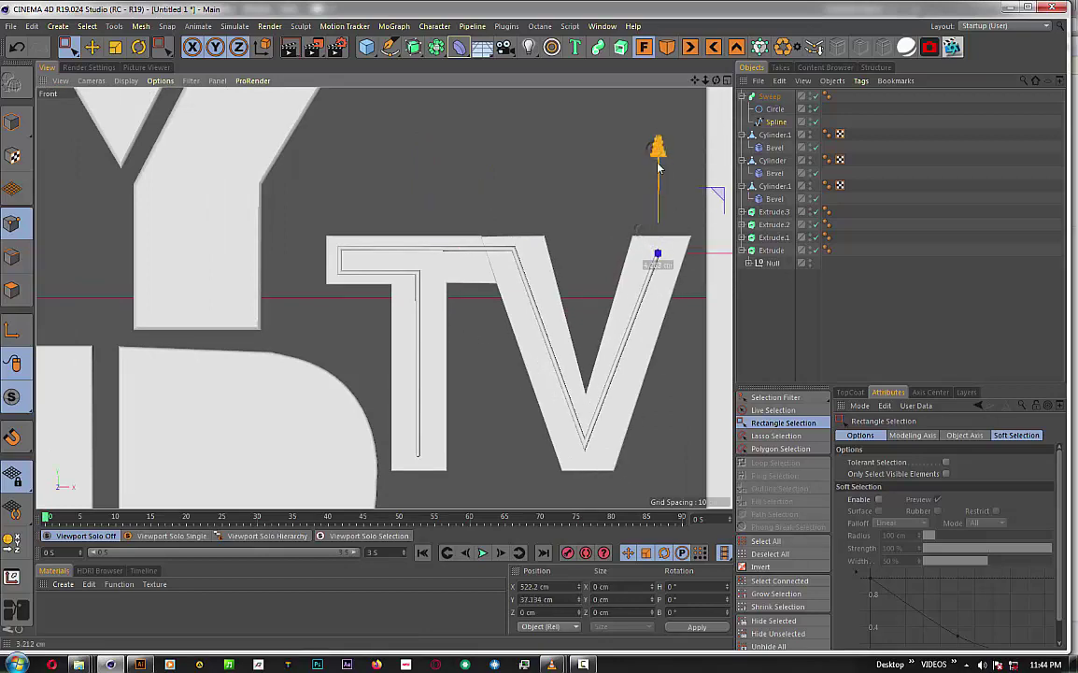
drag(717, 245, 717, 254)
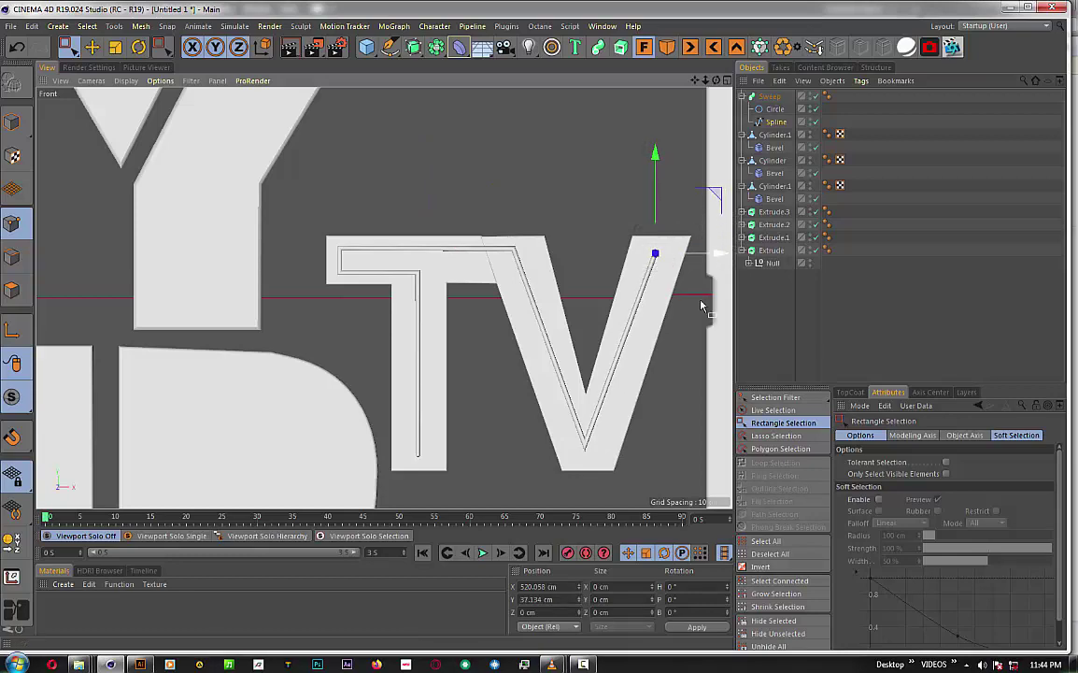
click(803, 347)
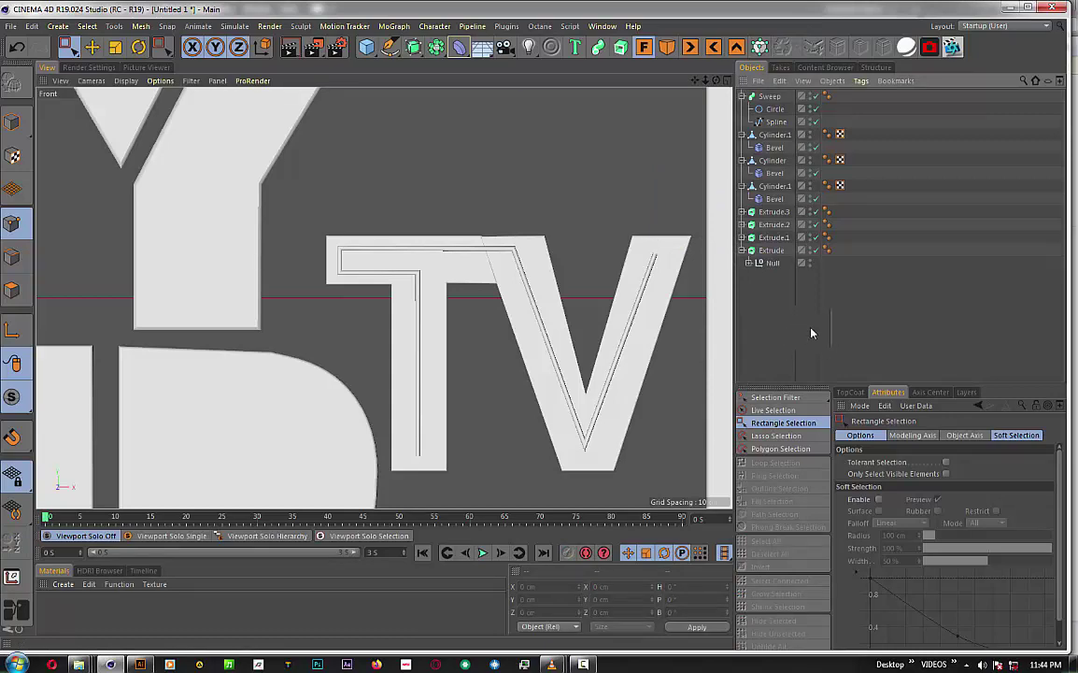
- In Perspective view, raise the Sweep's Circle profile radius to 4 cm
key(F1)
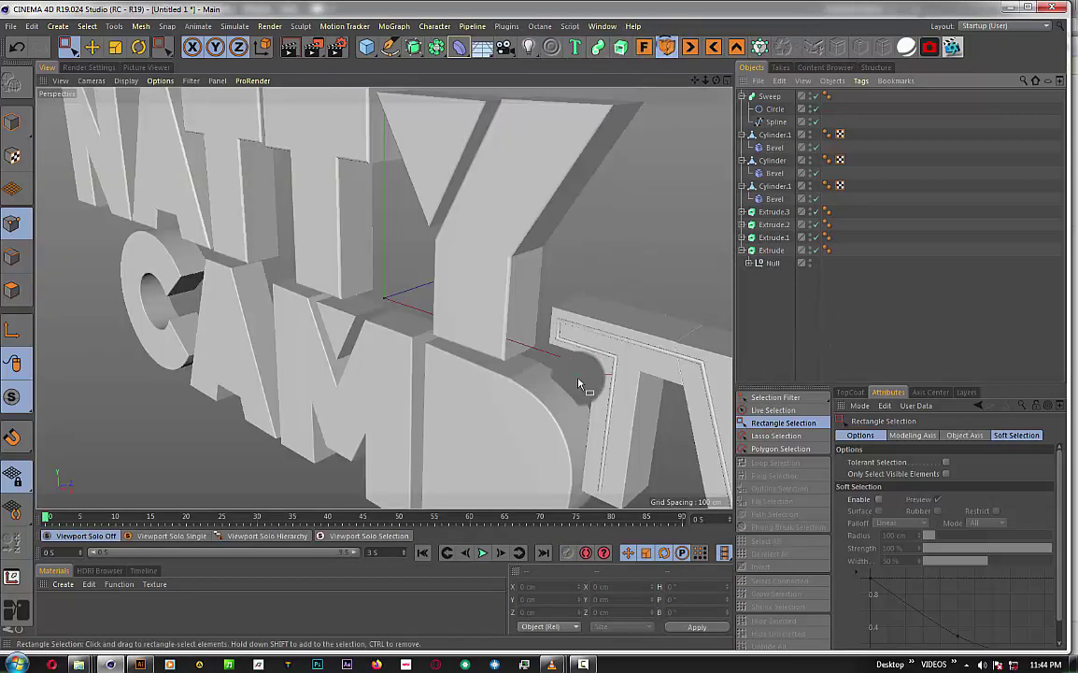
alt+drag(579, 383, 573, 433)
drag(716, 79, 716, 80)
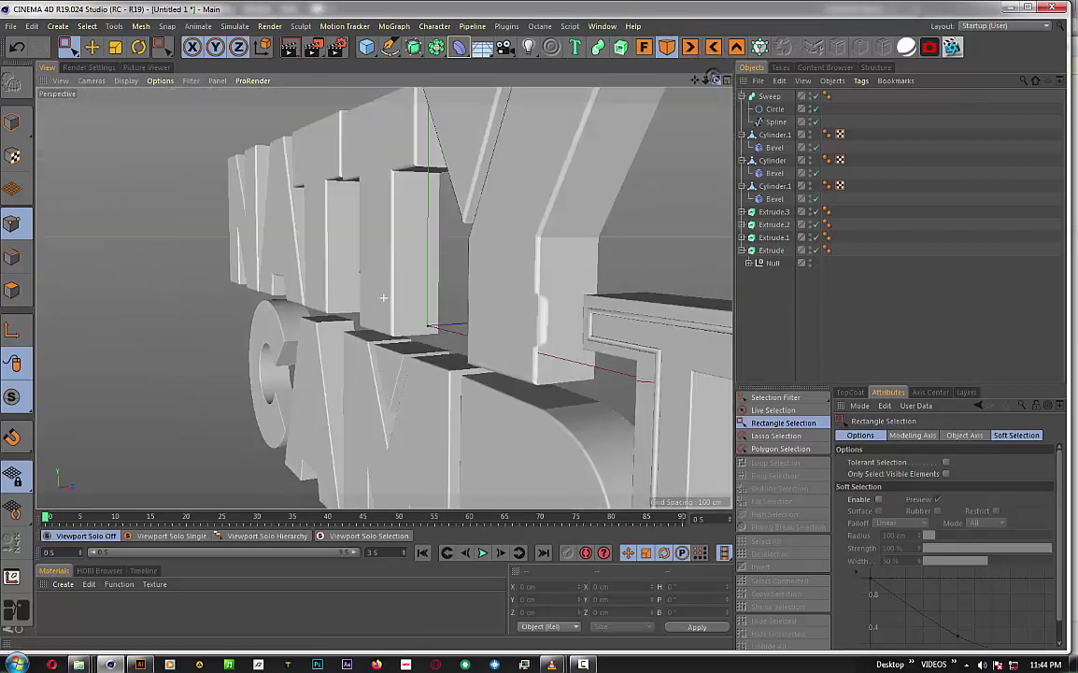
alt+drag(383, 297, 457, 297)
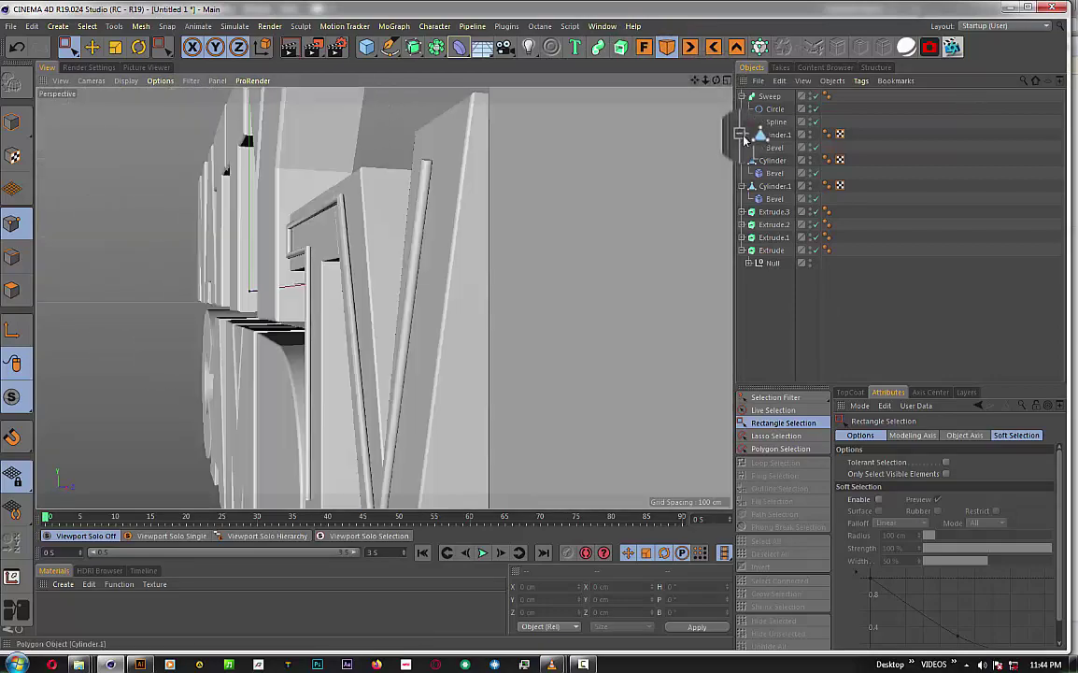
mouse_move(383, 297)
alt+mouse_down()
mouse_move(439, 297)
mouse_move(383, 297)
alt+mouse_up()
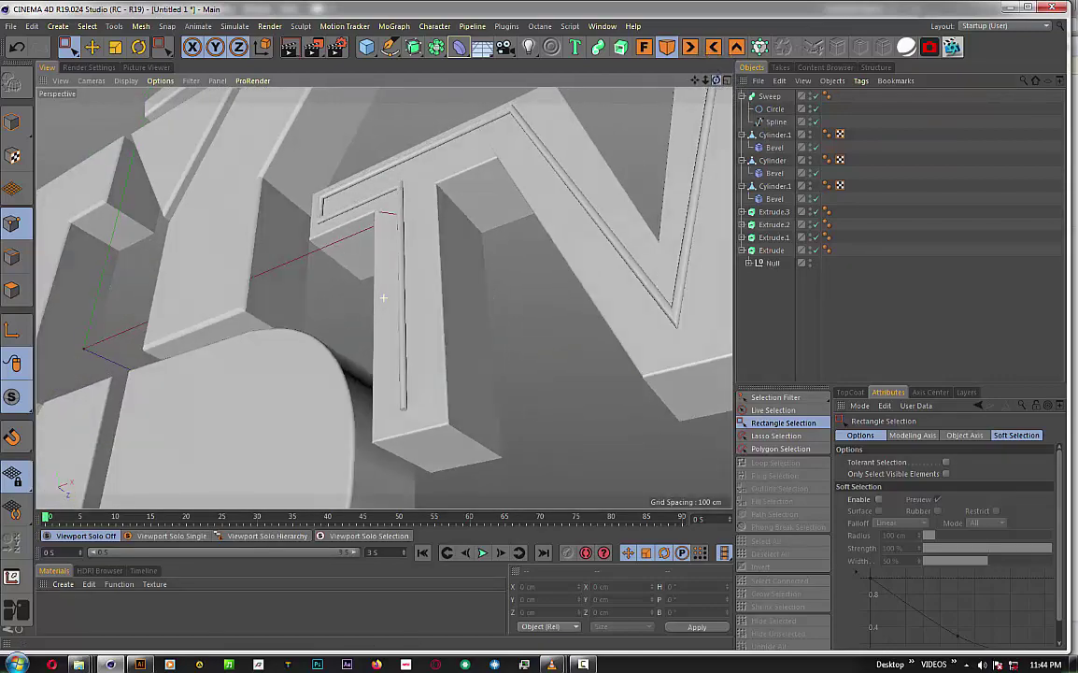
click(775, 108)
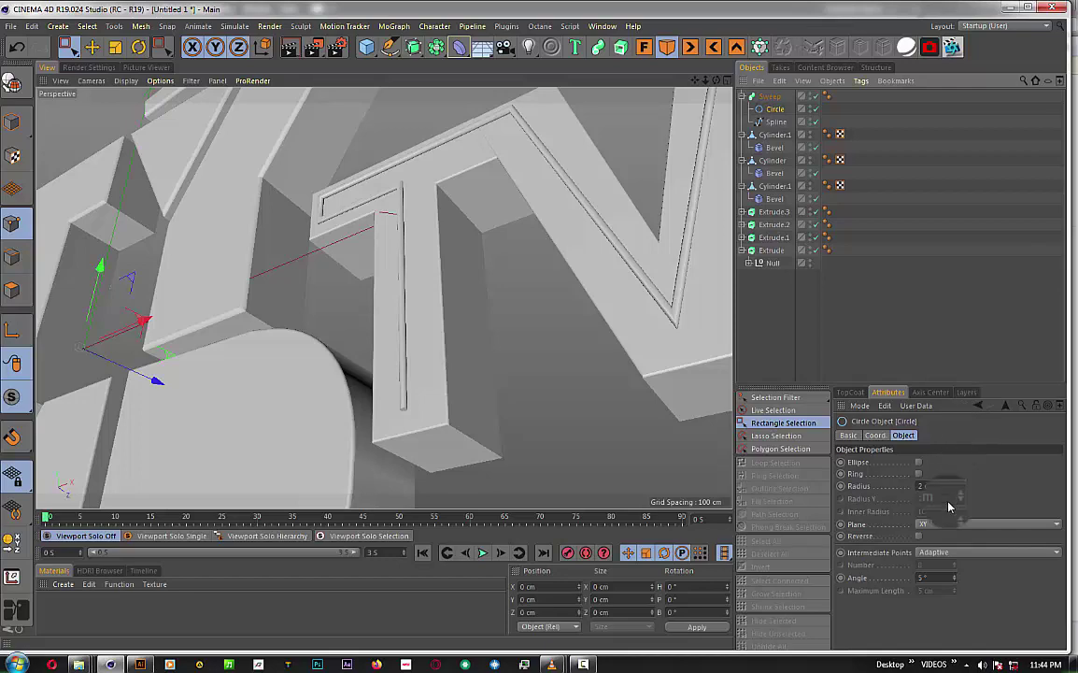
scroll(944, 485, up, 3)
scroll(946, 485, up, 2)
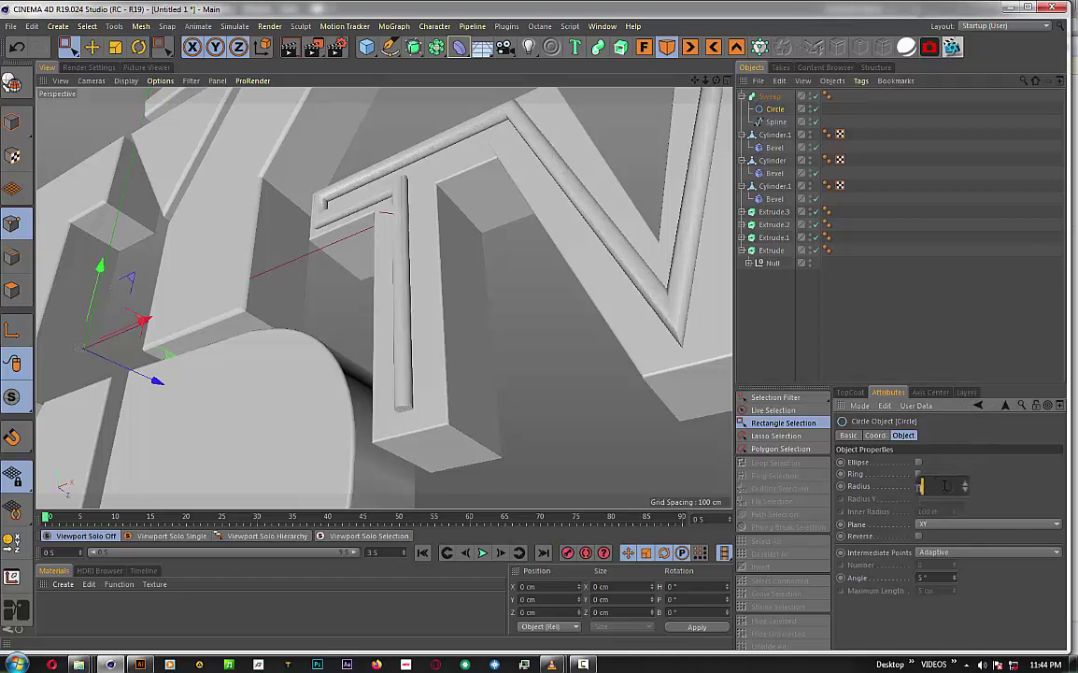
scroll(946, 485, up, 2)
text(4)
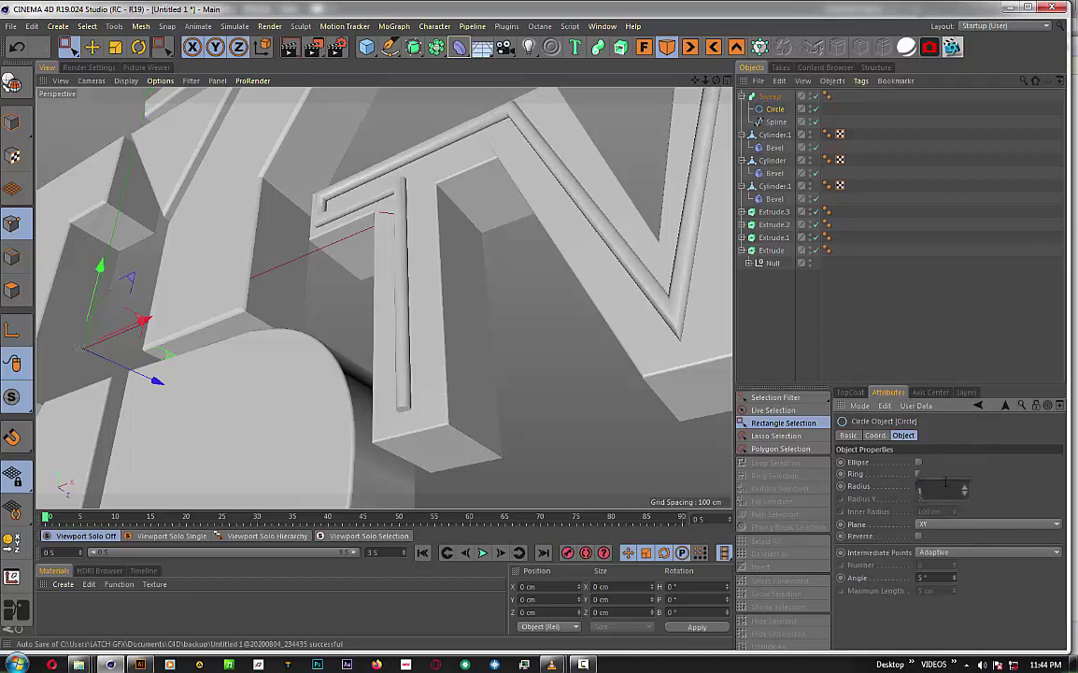
click(769, 96)
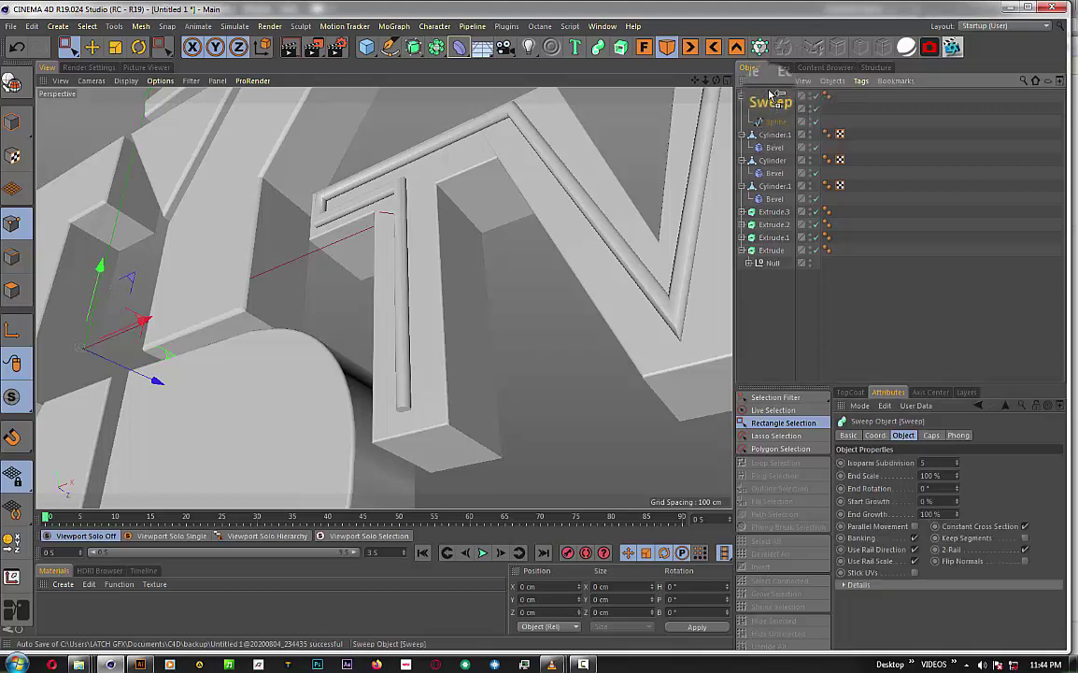
- Duplicate the Sweep as a switched-off backup Sweep.1 and show only the bare spline
key(ctrl+c)
key(ctrl+v)
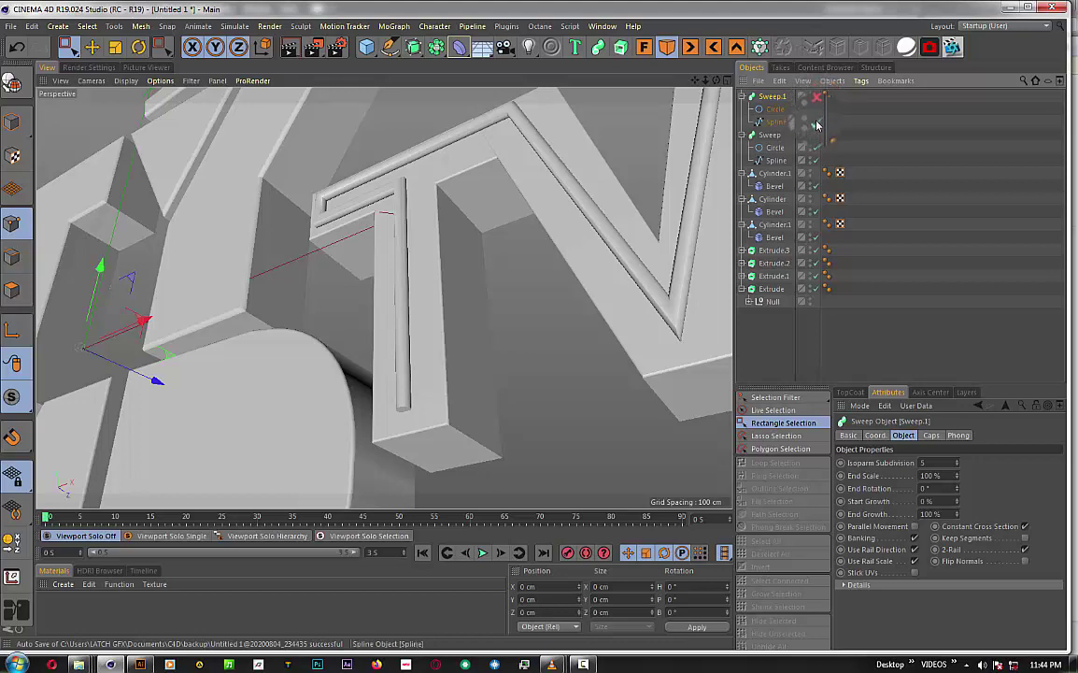
drag(817, 124, 776, 161)
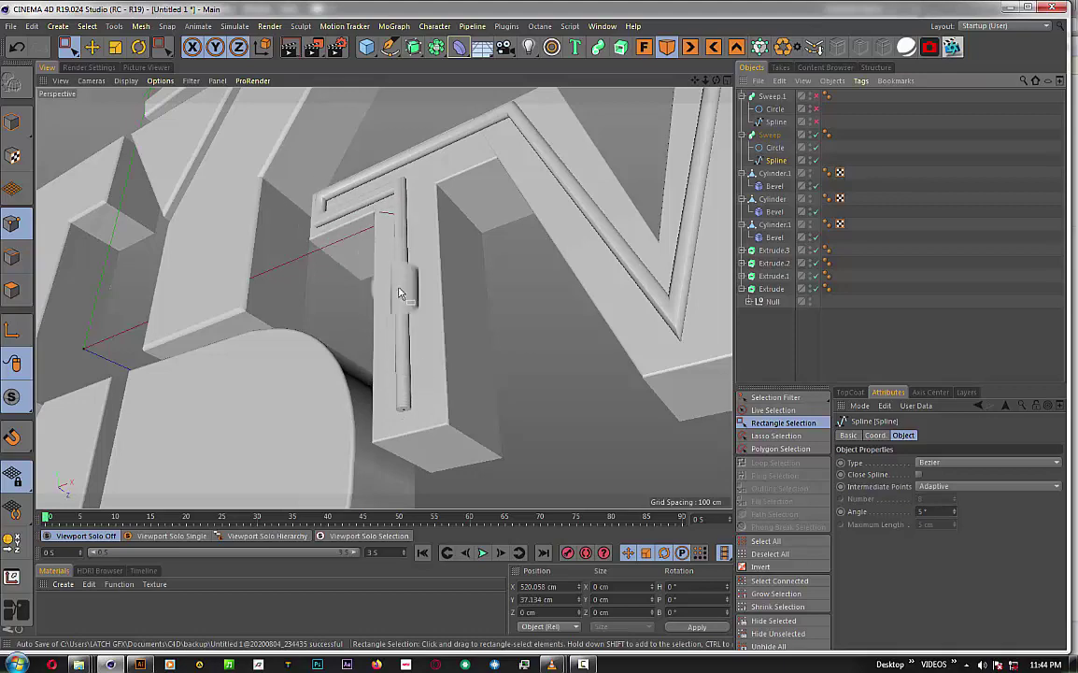
click(177, 540)
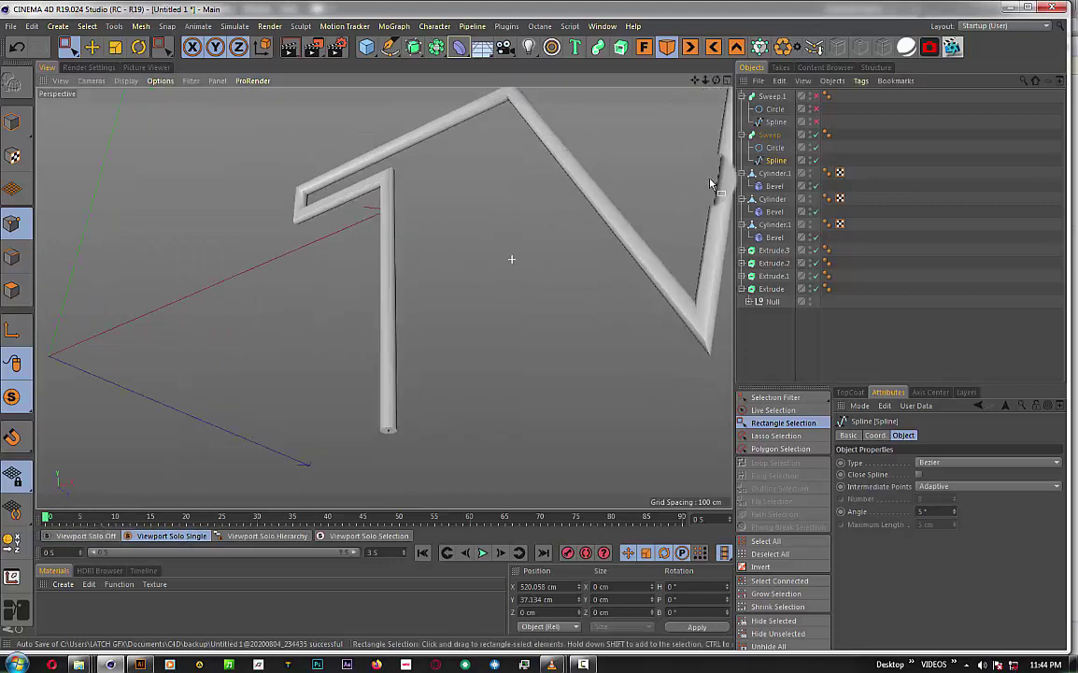
click(816, 138)
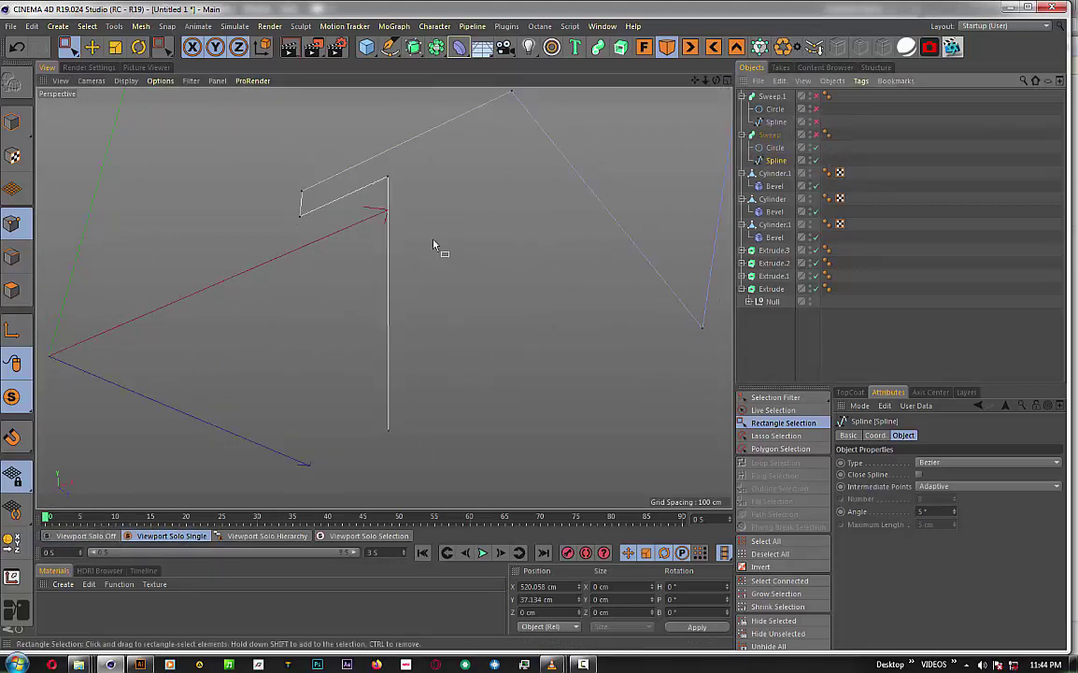
- Select points on the spline's outline, including the V's bottom point
click(374, 167)
mouse_move(425, 216)
mouse_down()
mouse_move(317, 223)
mouse_move(297, 188)
mouse_move(514, 105)
mouse_up()
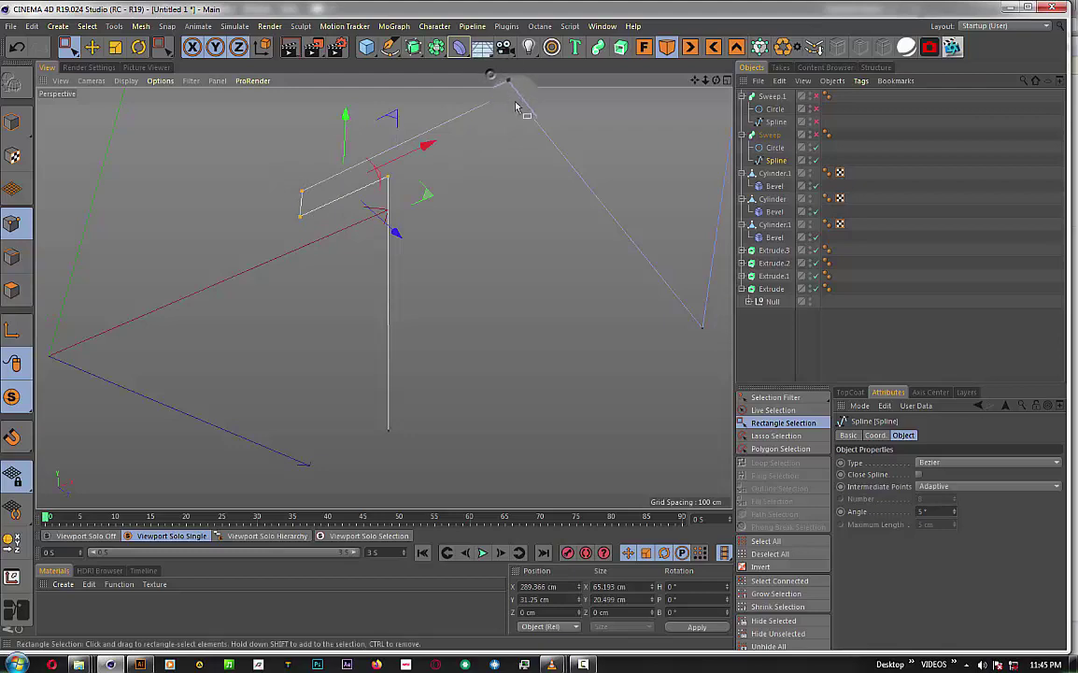
drag(698, 79, 565, 116)
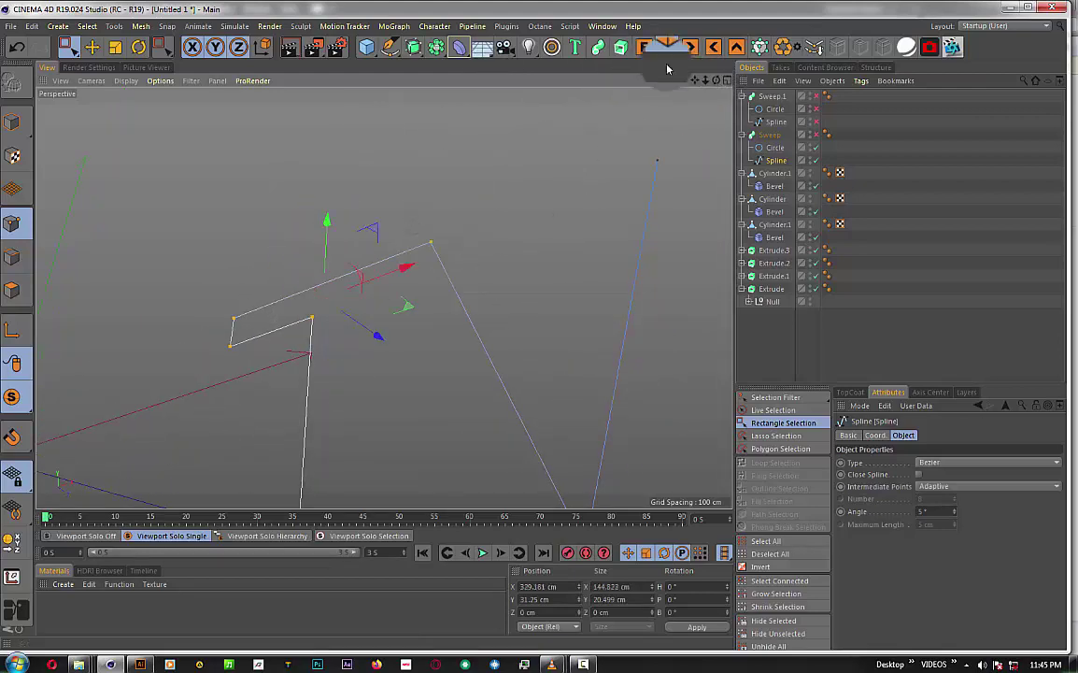
drag(698, 79, 693, 91)
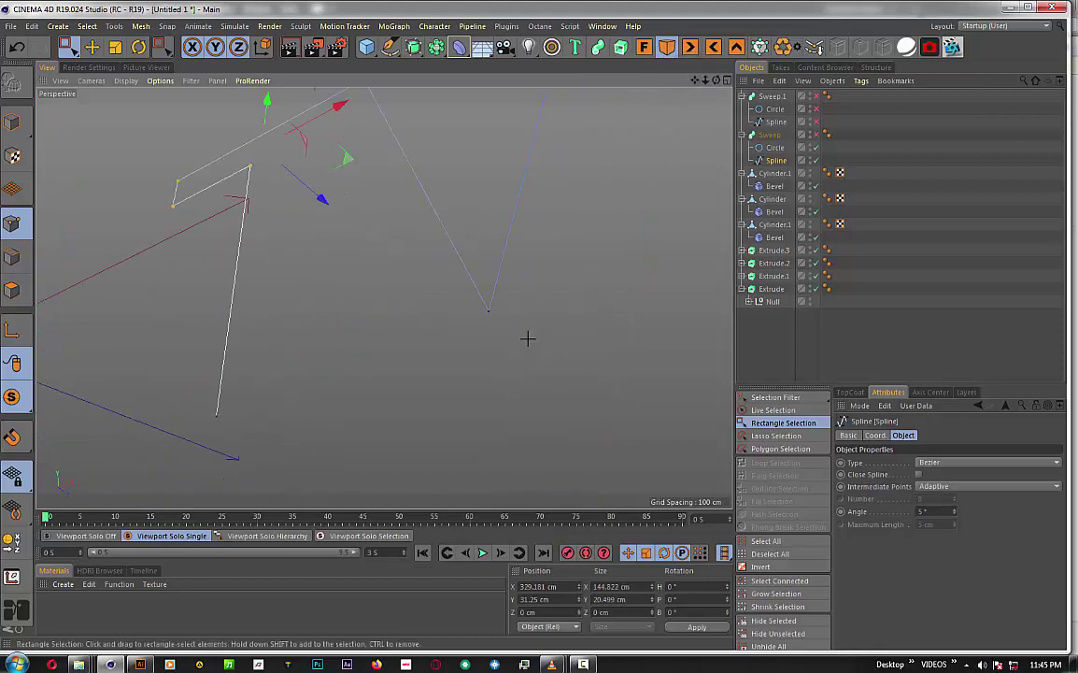
drag(401, 243, 482, 313)
scroll(477, 297, down, 2)
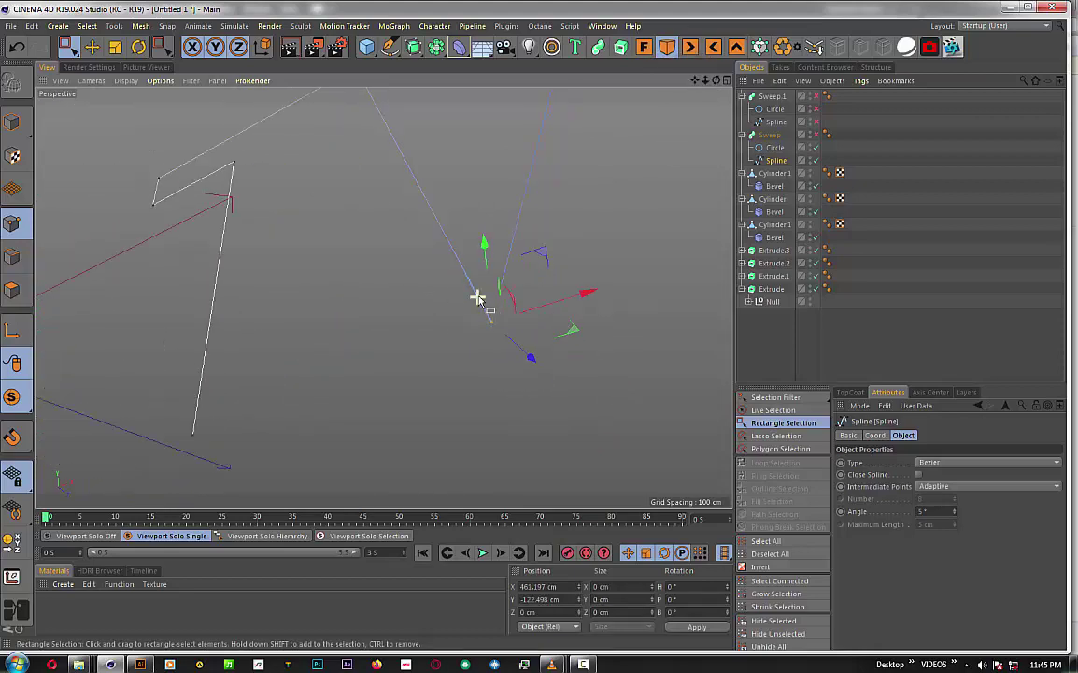
scroll(477, 297, down, 2)
scroll(376, 157, down, 1)
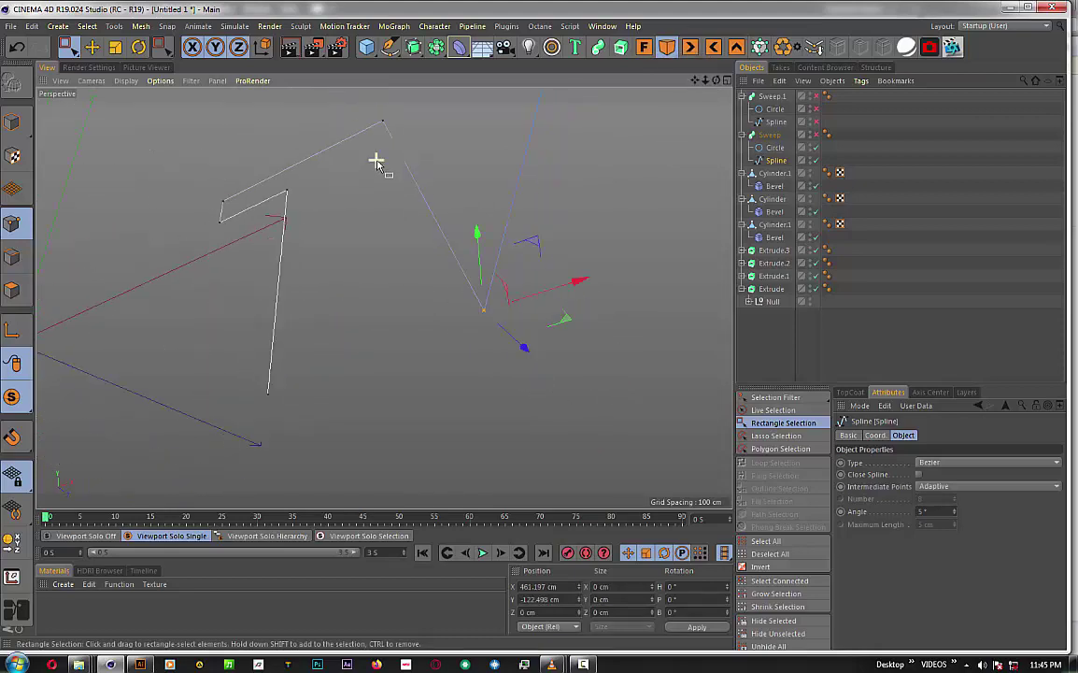
- Add the V's other corner points to the selection and bring up their point options menu
shift+drag(323, 91, 386, 140)
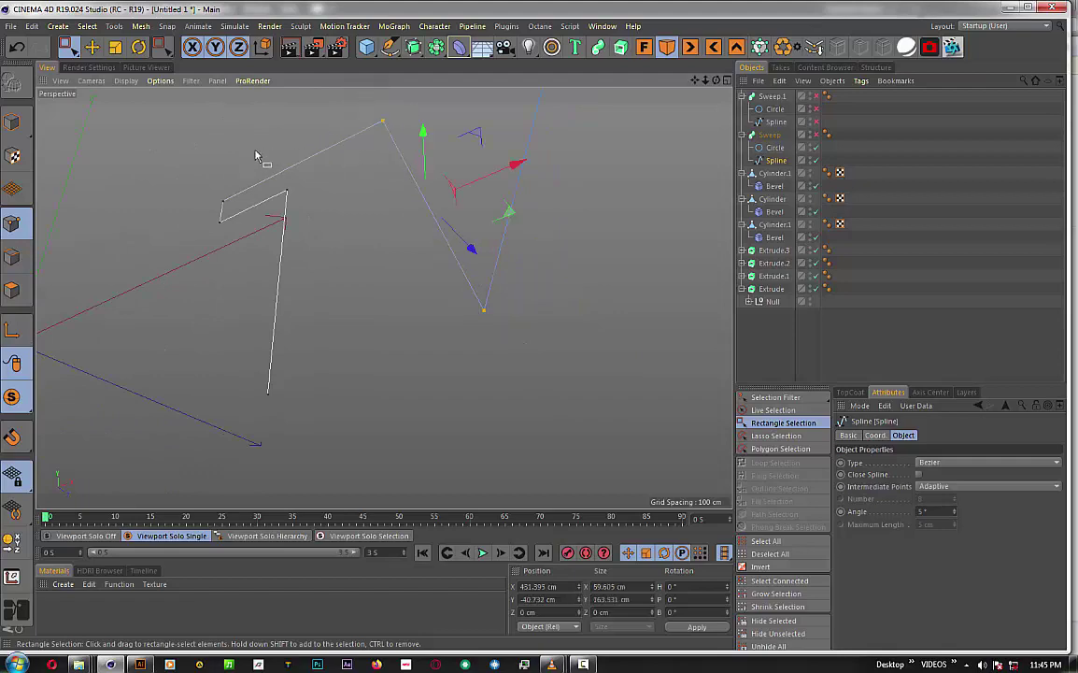
shift+drag(235, 254, 206, 210)
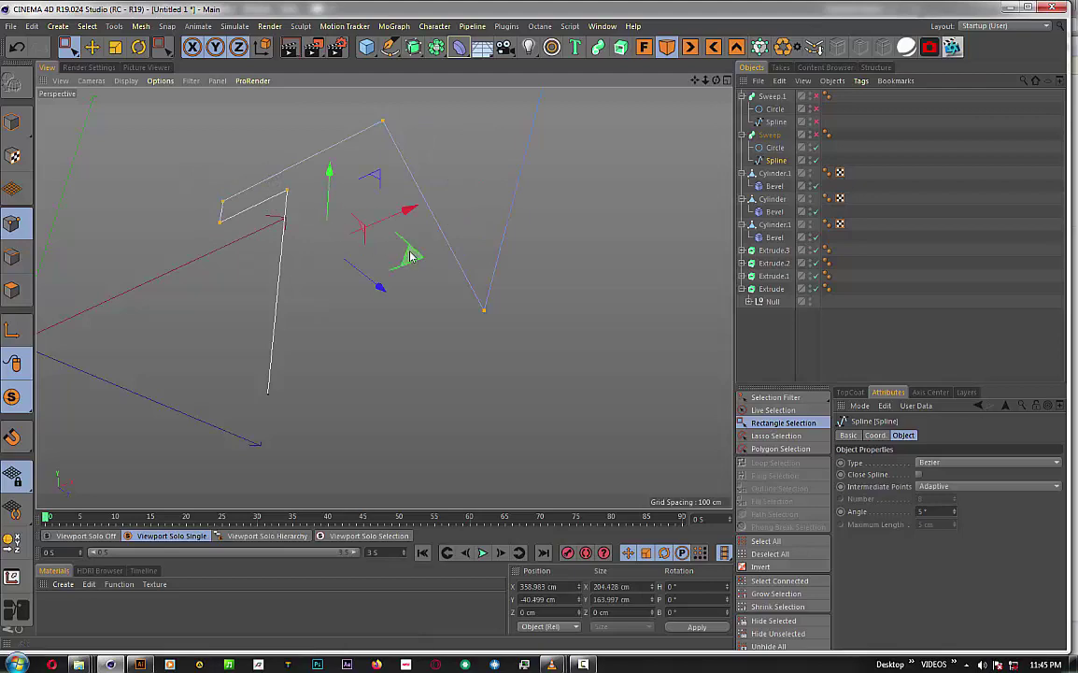
mouse_move(309, 204)
alt+mouse_down()
mouse_move(498, 284)
mouse_move(486, 320)
alt+mouse_up()
right_click(486, 320)
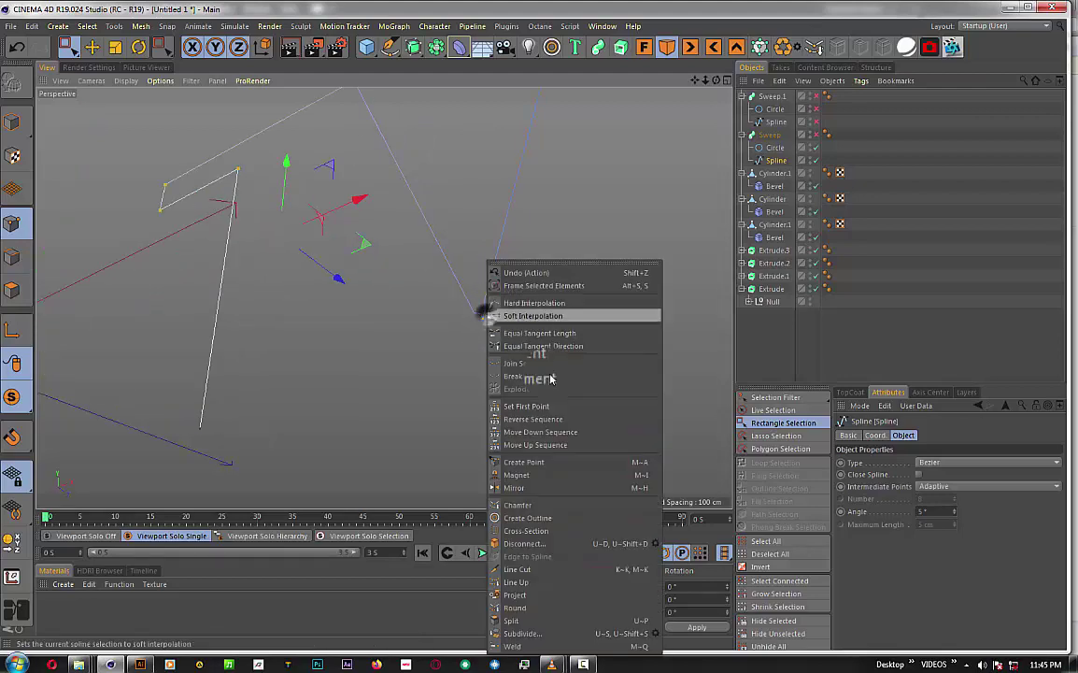
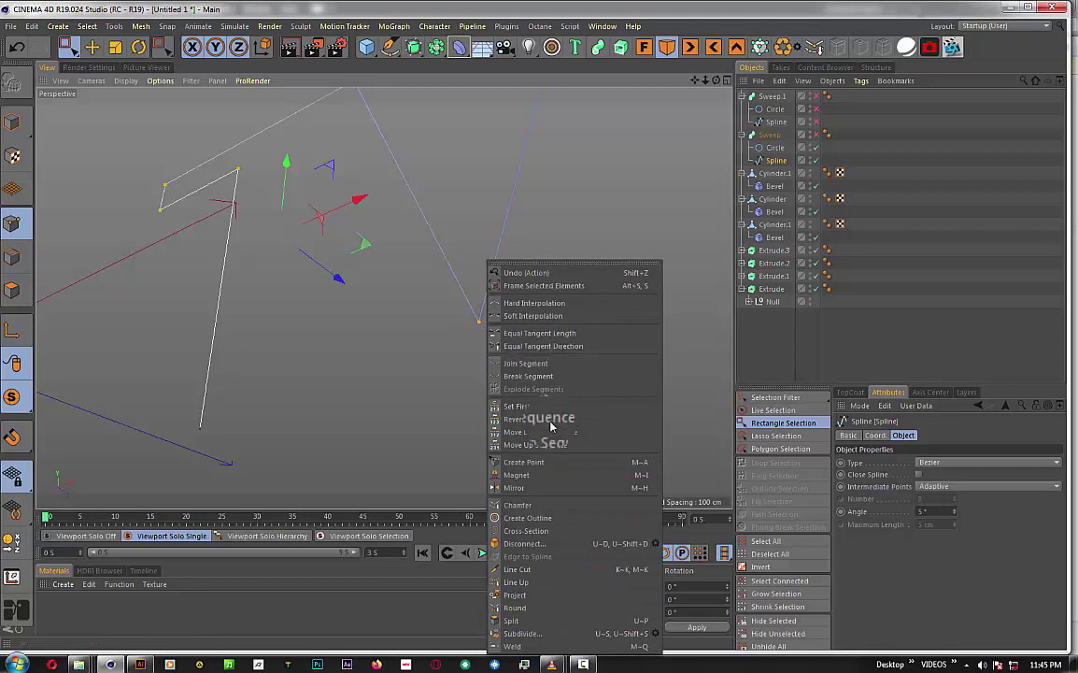
- Chamfer the T and V spline corners at 7.7 cm, then turn Viewport Solo off
click(542, 508)
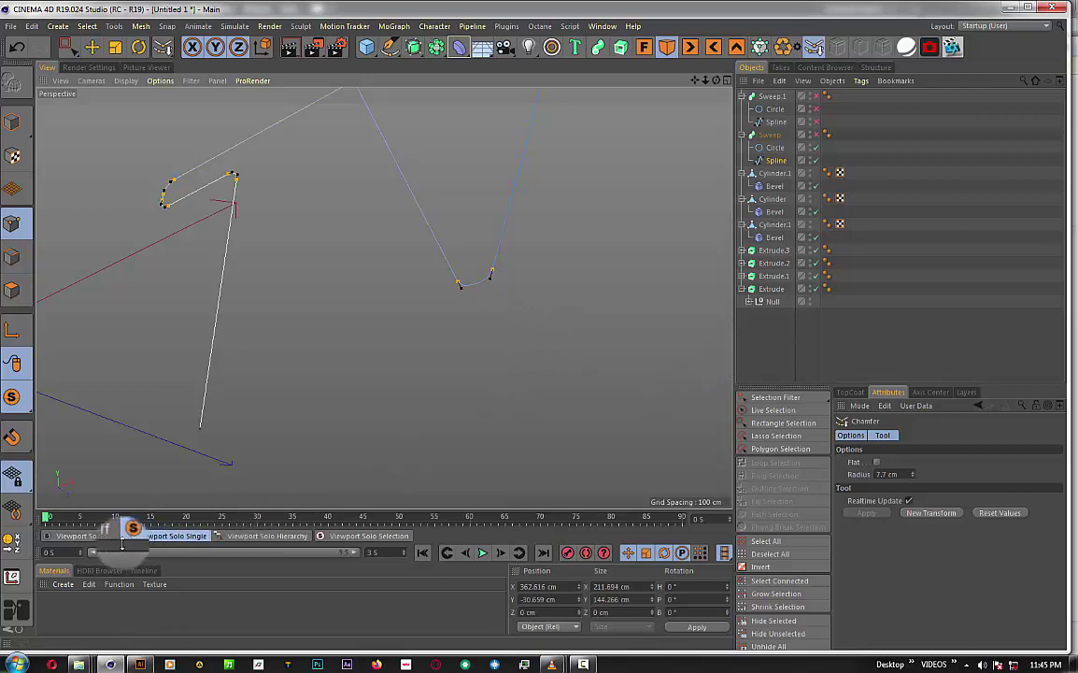
click(86, 535)
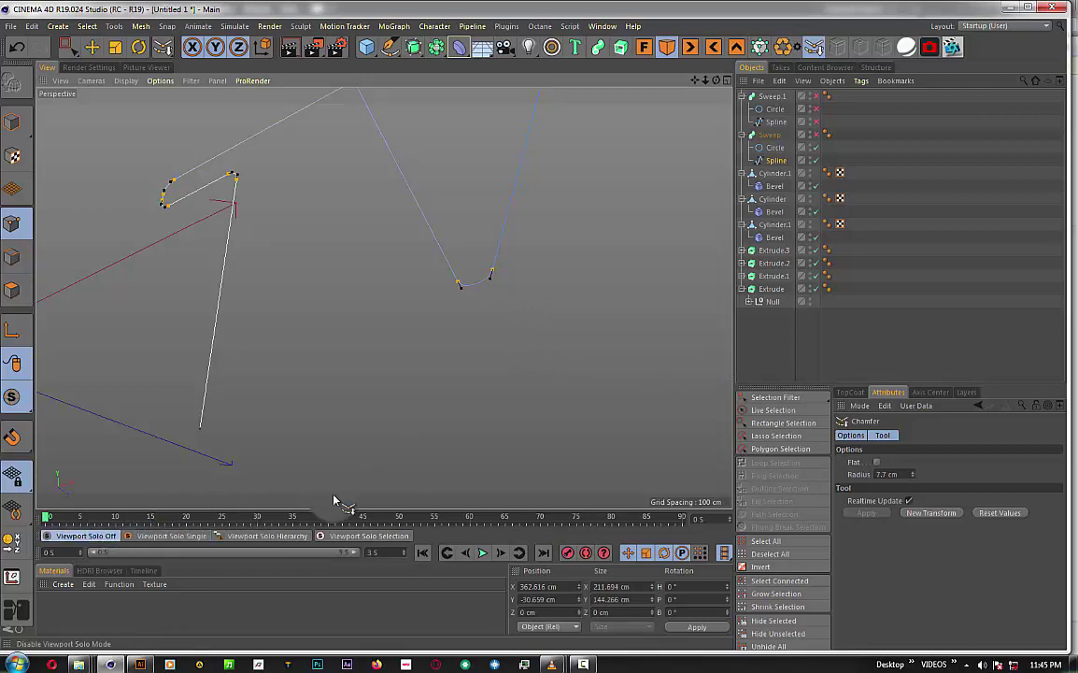
- Enable the Sweep generator and inspect the resulting tubes tracing the T and V letters
click(816, 136)
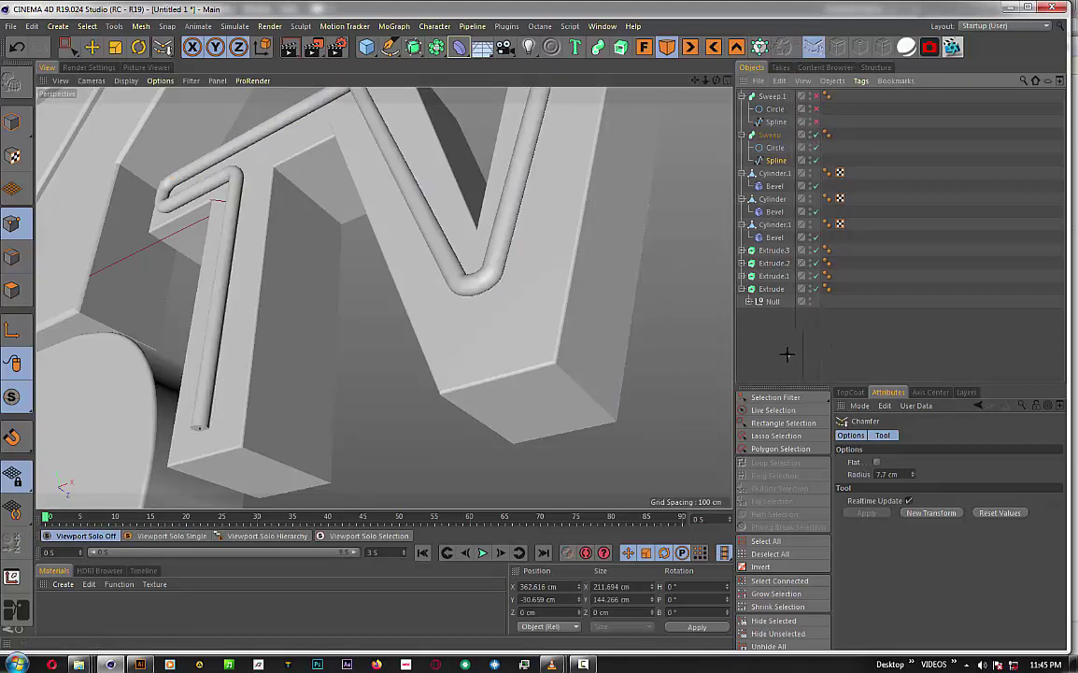
drag(716, 80, 383, 297)
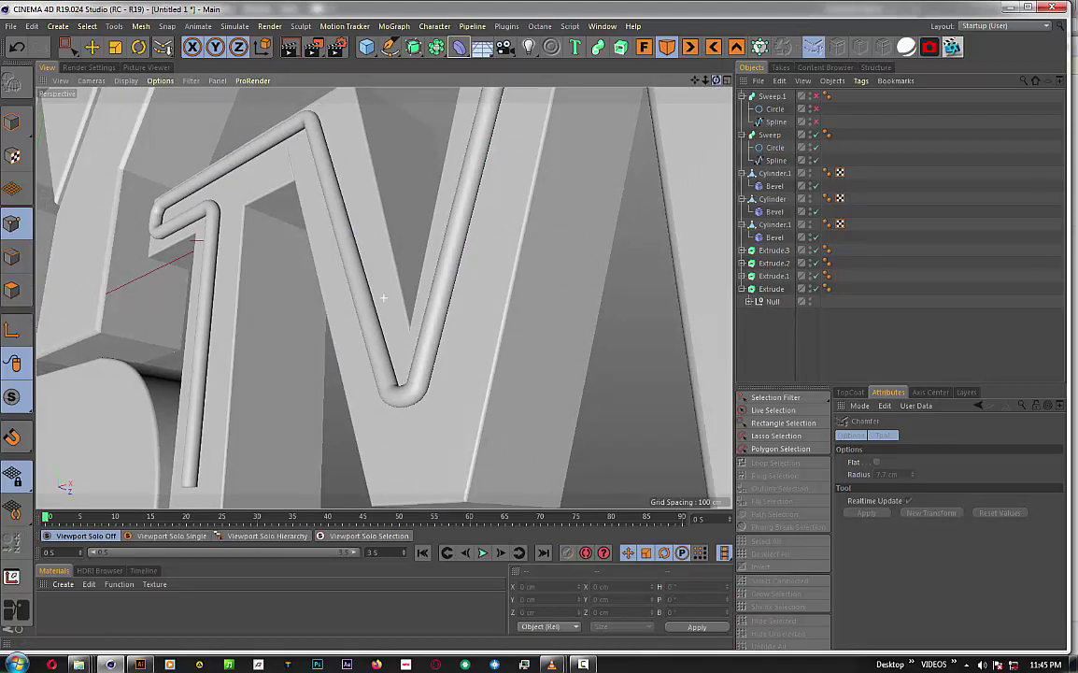
drag(383, 297, 383, 297)
drag(708, 84, 384, 297)
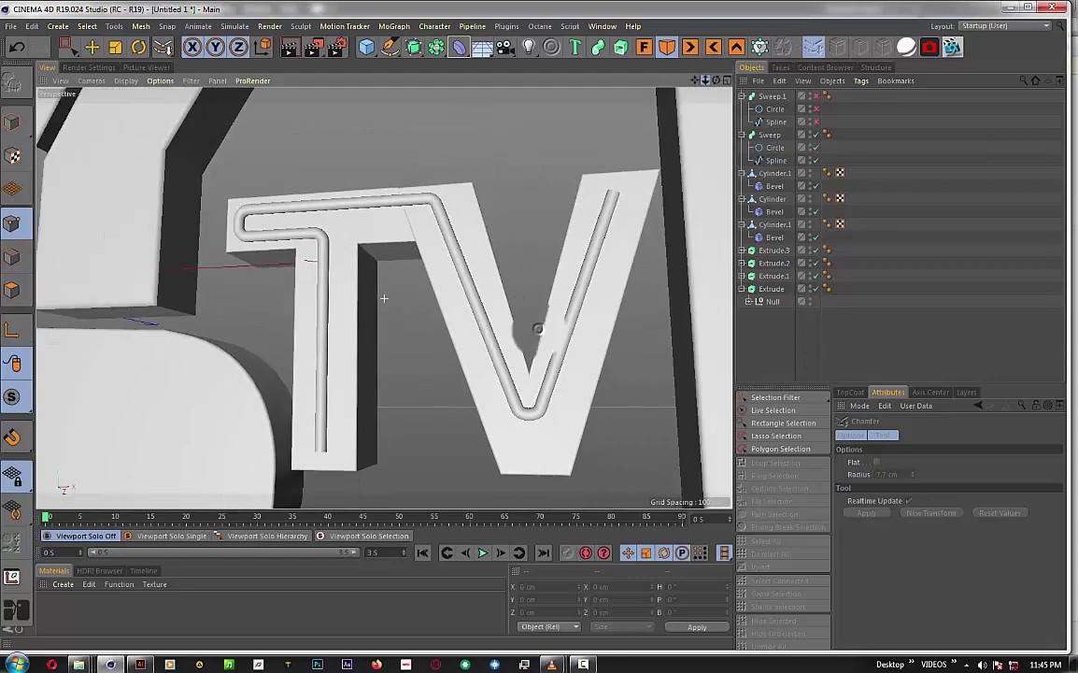
drag(698, 74, 383, 297)
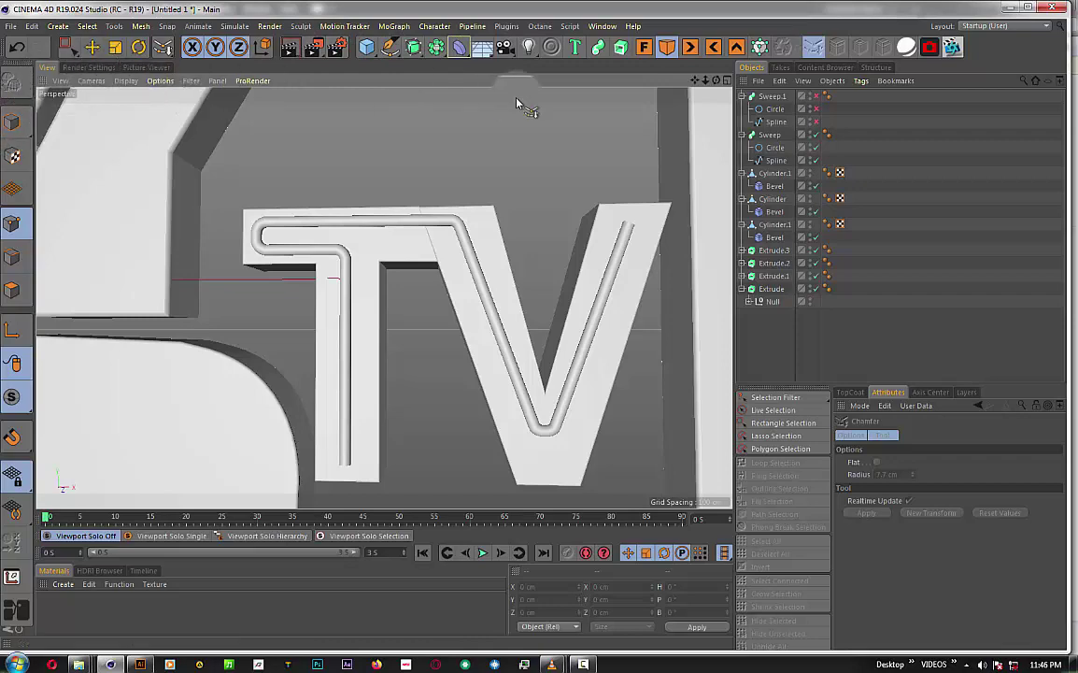
- Box-select the Sweep spline's points at the V's bottom and move them down on Y
click(775, 422)
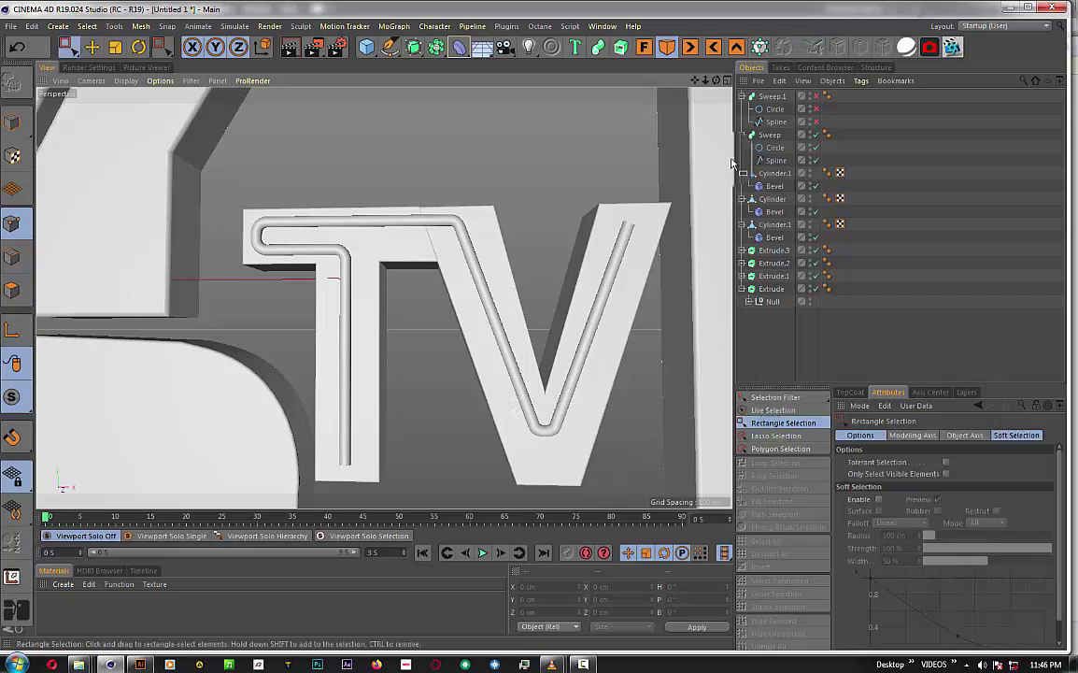
click(776, 160)
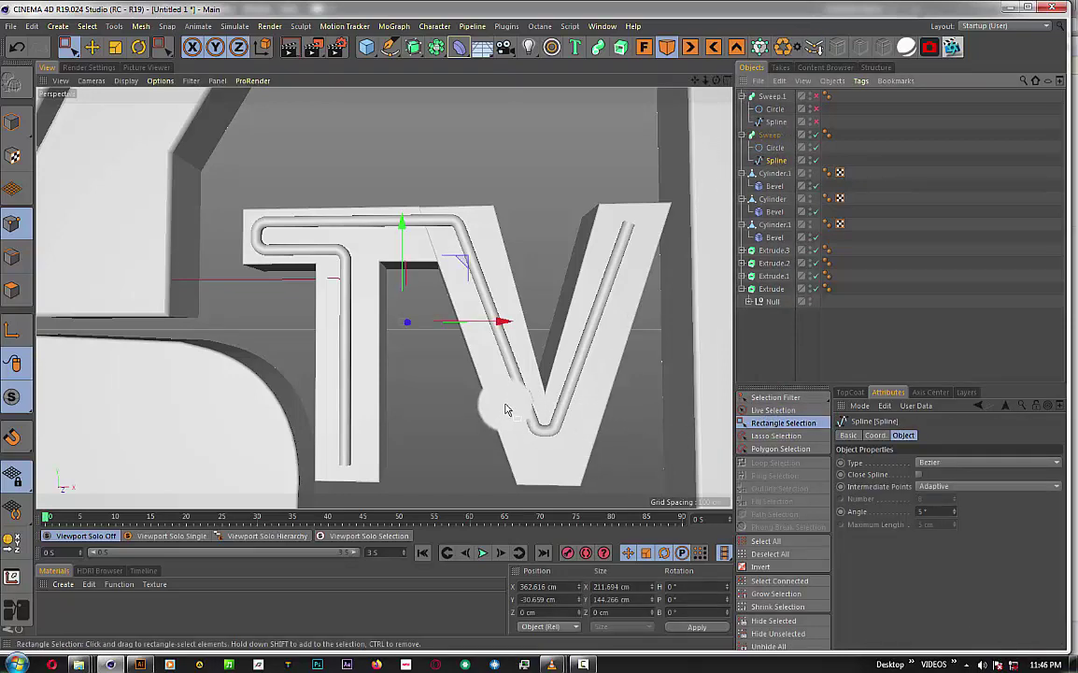
drag(506, 406, 589, 451)
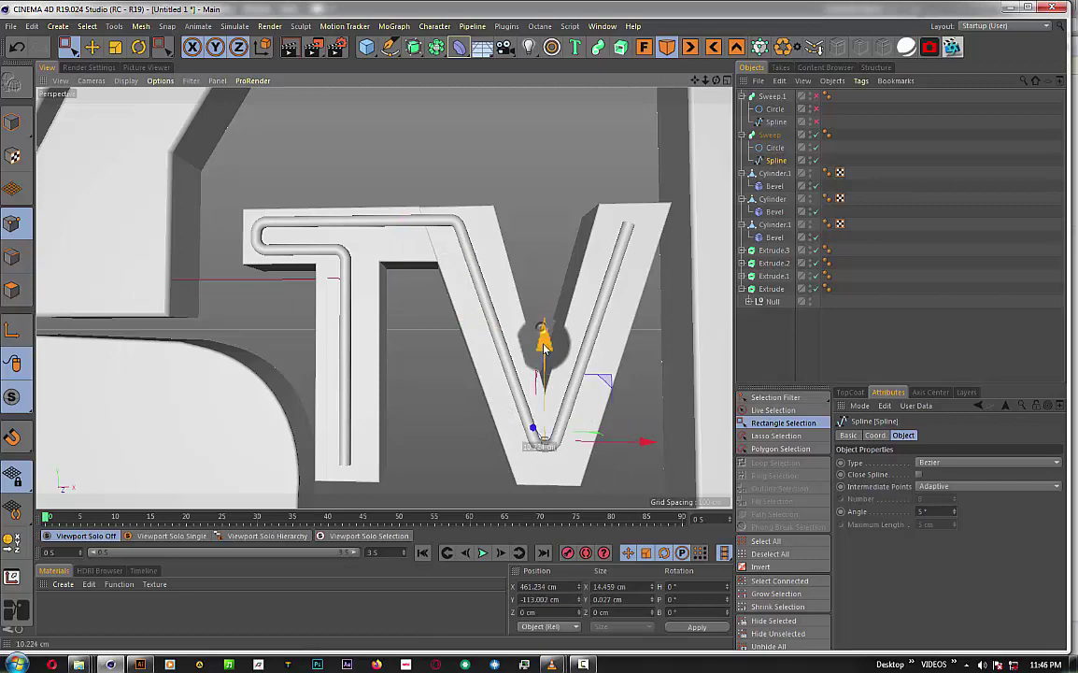
drag(543, 347, 548, 357)
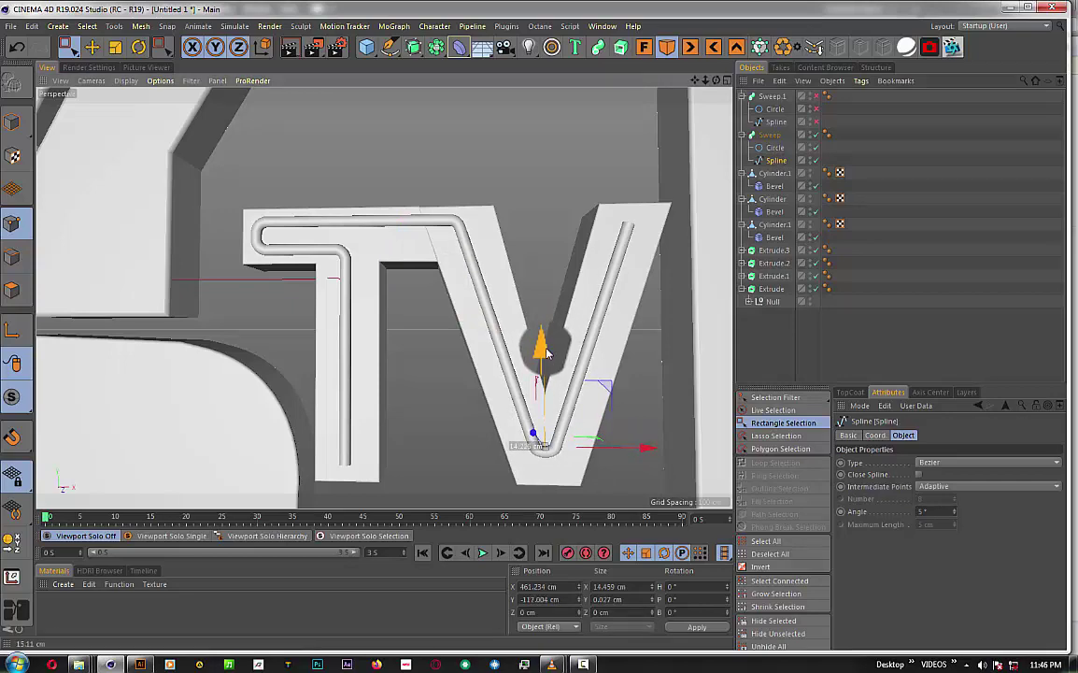
click(775, 356)
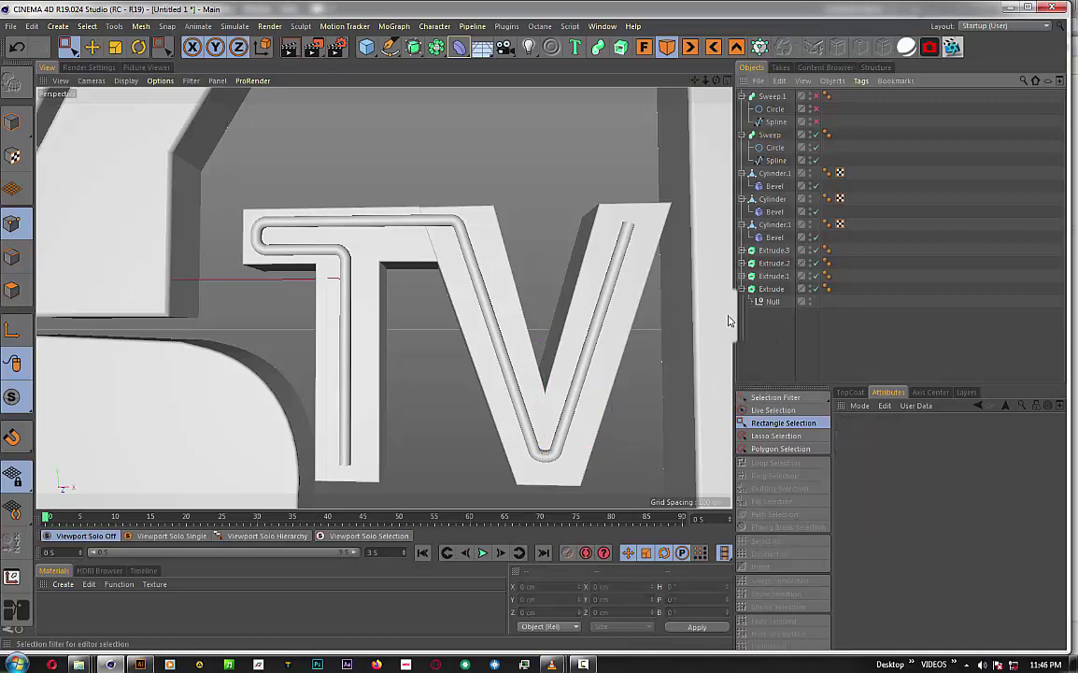
drag(717, 80, 753, 121)
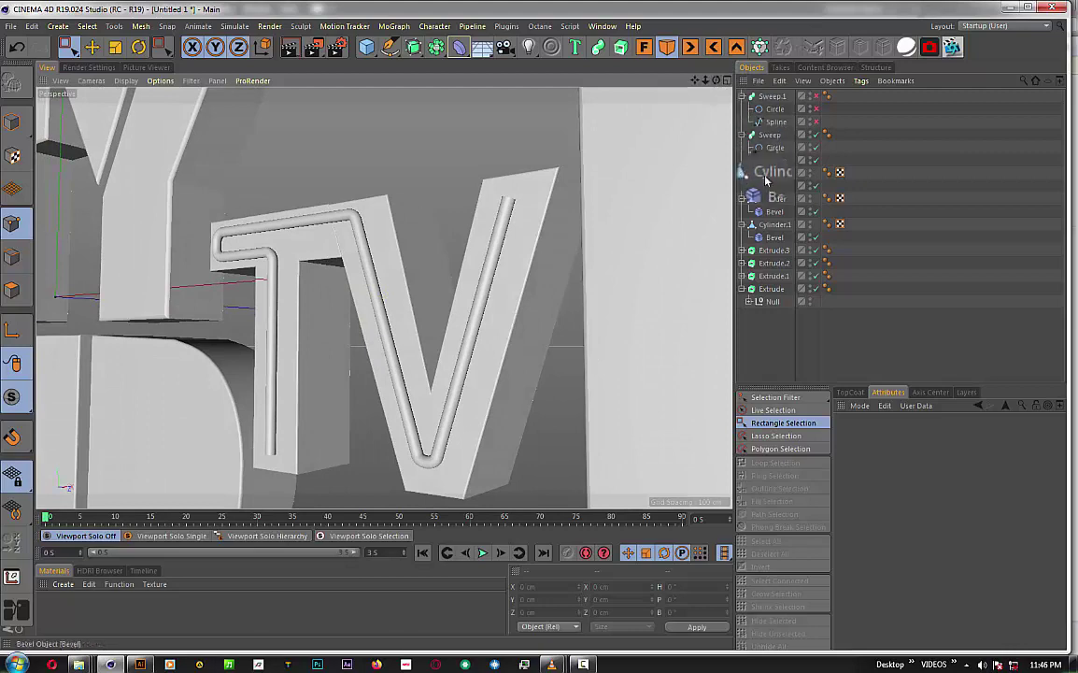
- Confirm Extrude.3 holds the TV letters and rename it TV
click(771, 250)
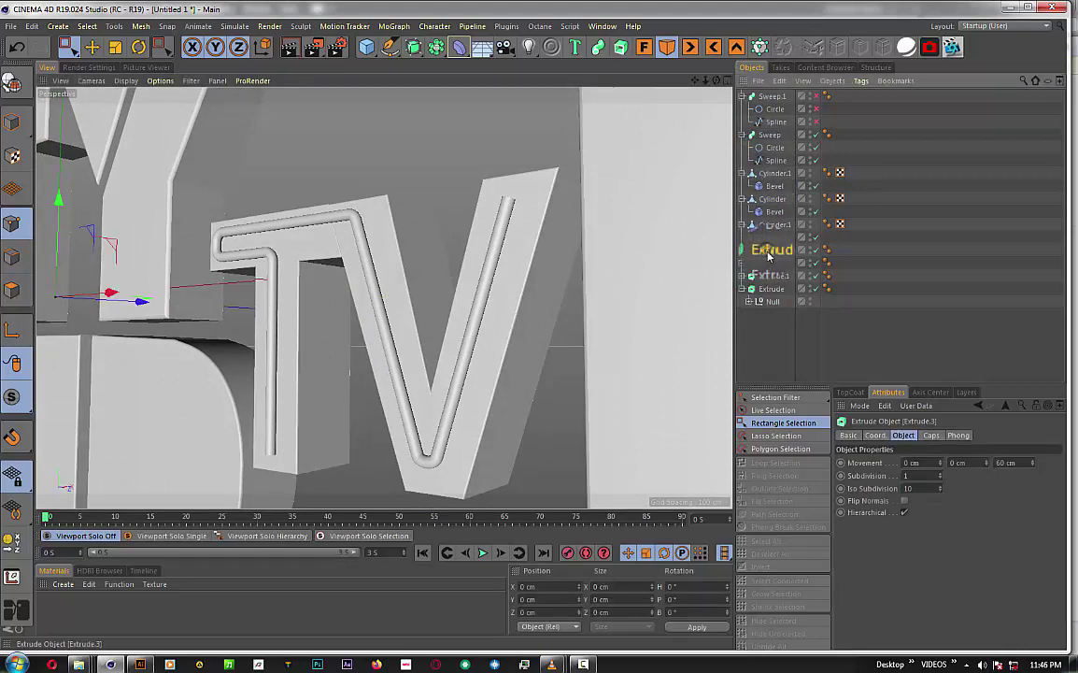
click(816, 250)
click(816, 251)
text(TV)
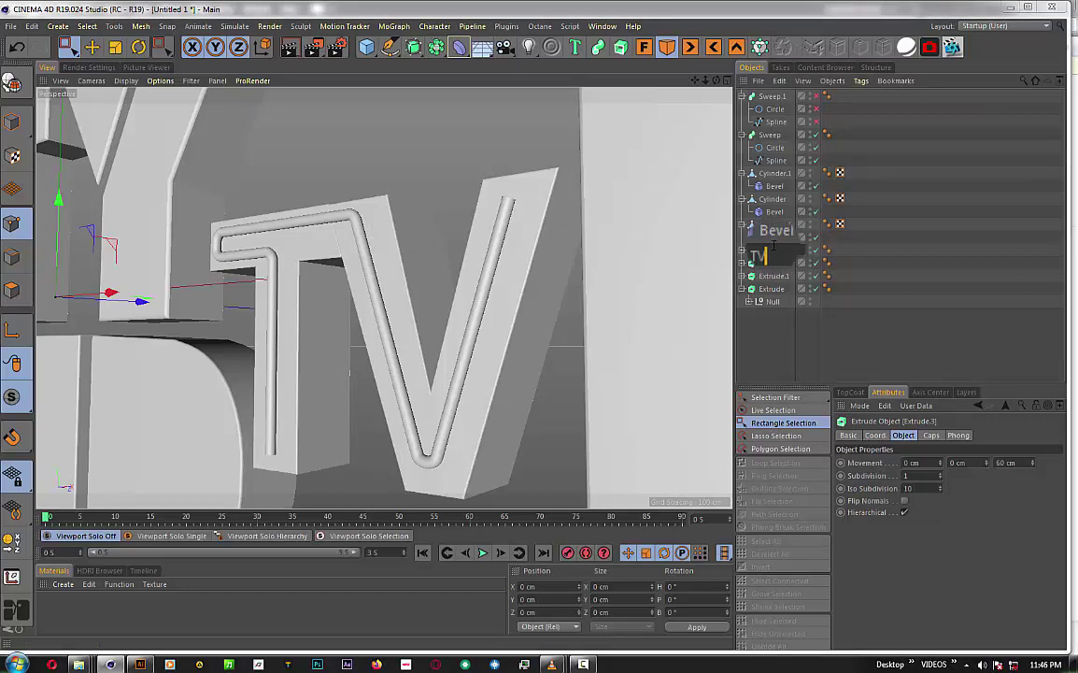
key(Return)
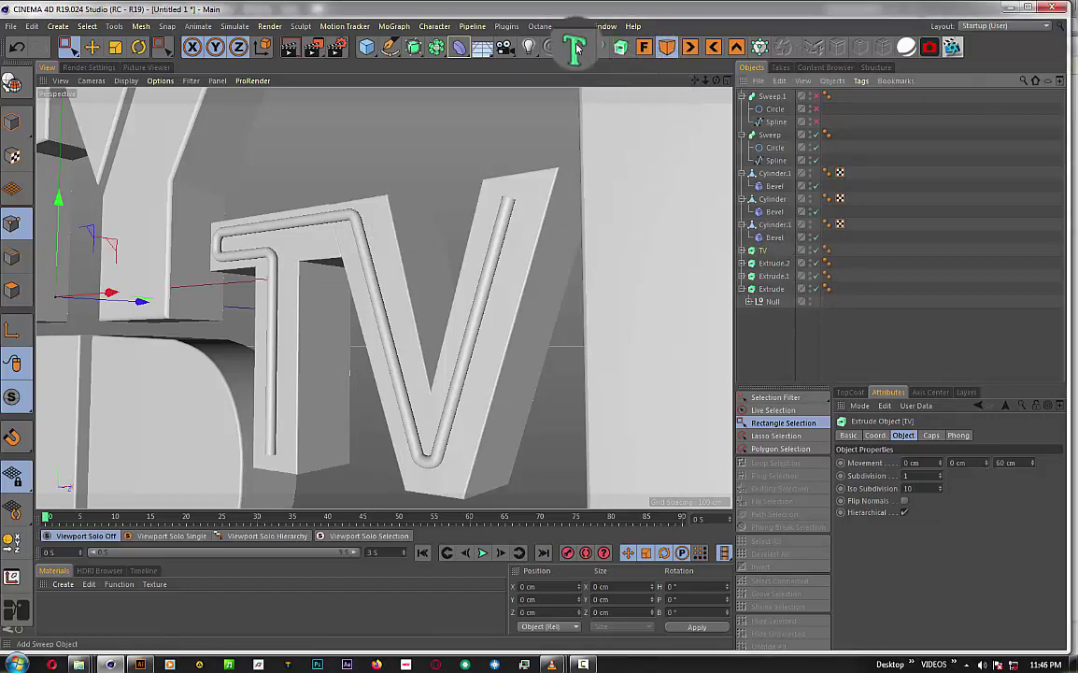
- Browse the generator object flyouts in the top toolbar
click(412, 49)
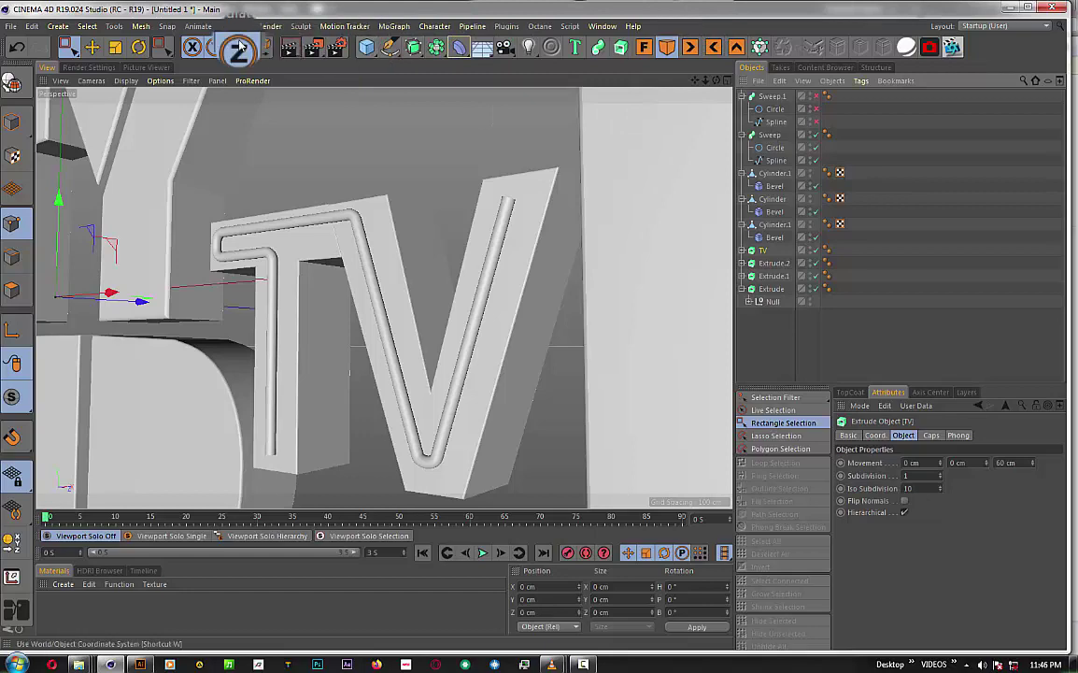
click(459, 46)
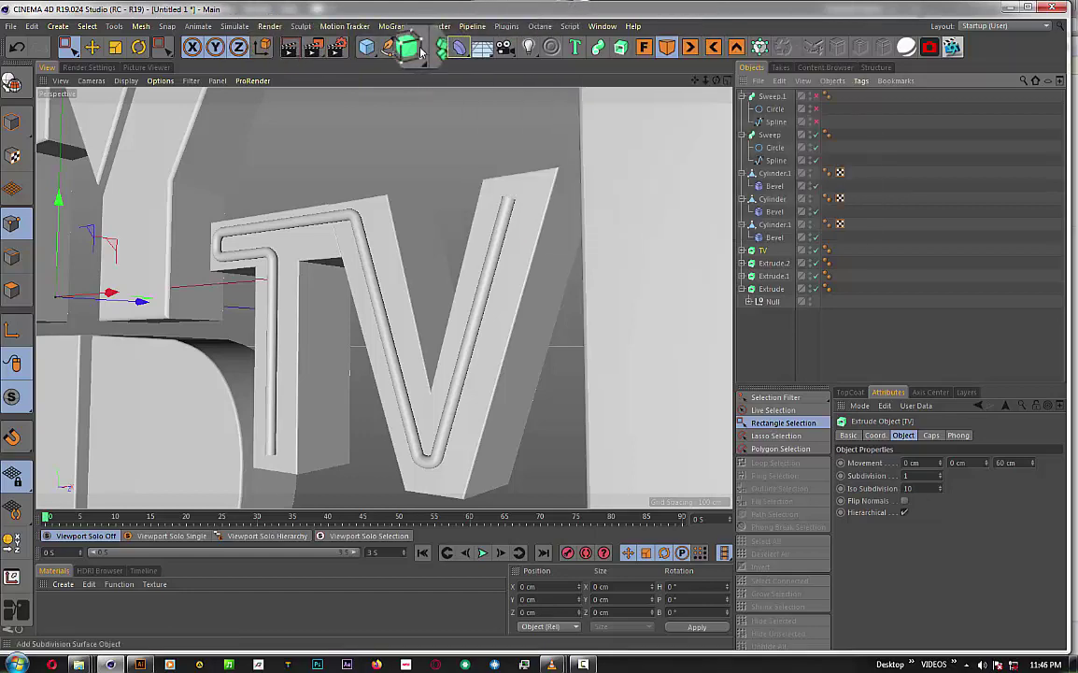
click(417, 54)
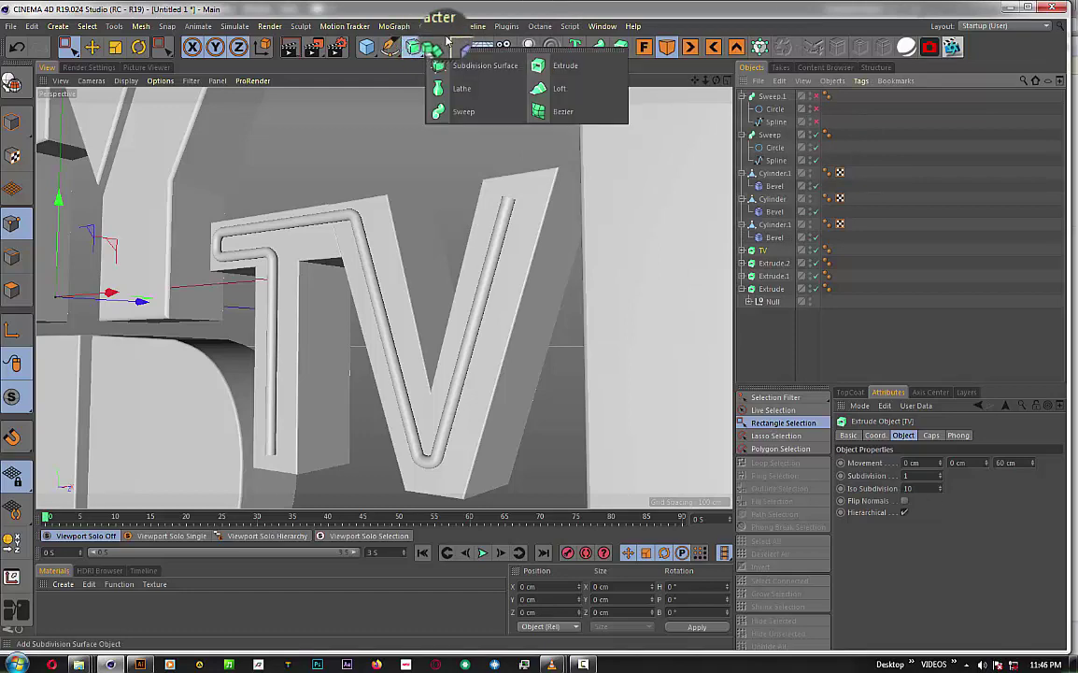
- Add a Boole object and nest the TV letters under it
click(437, 49)
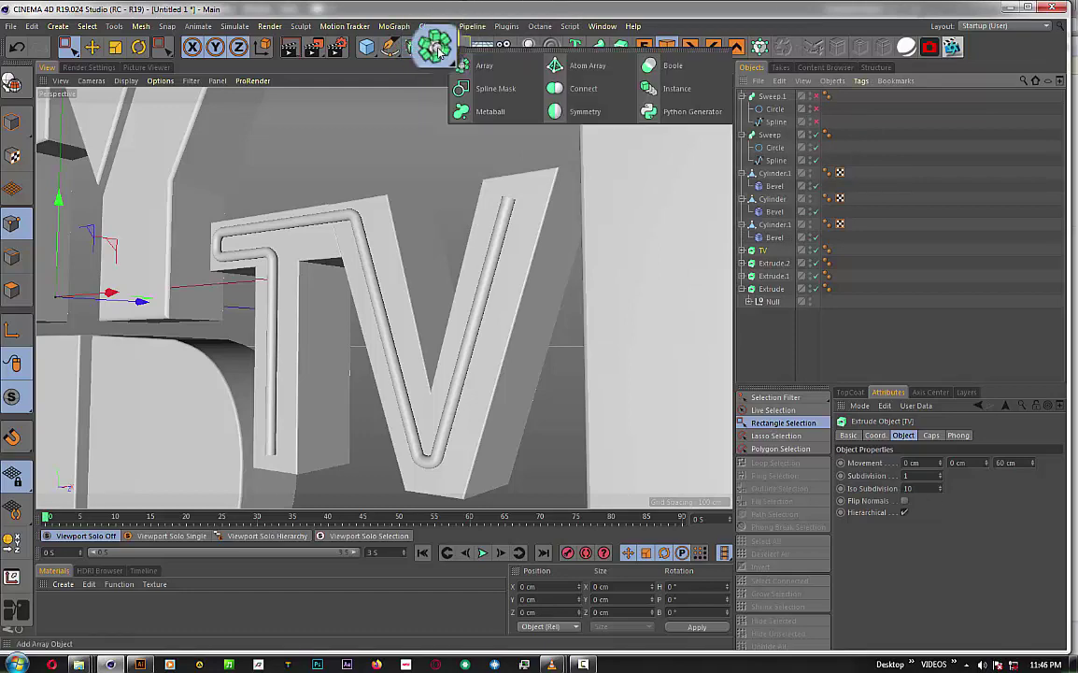
click(649, 65)
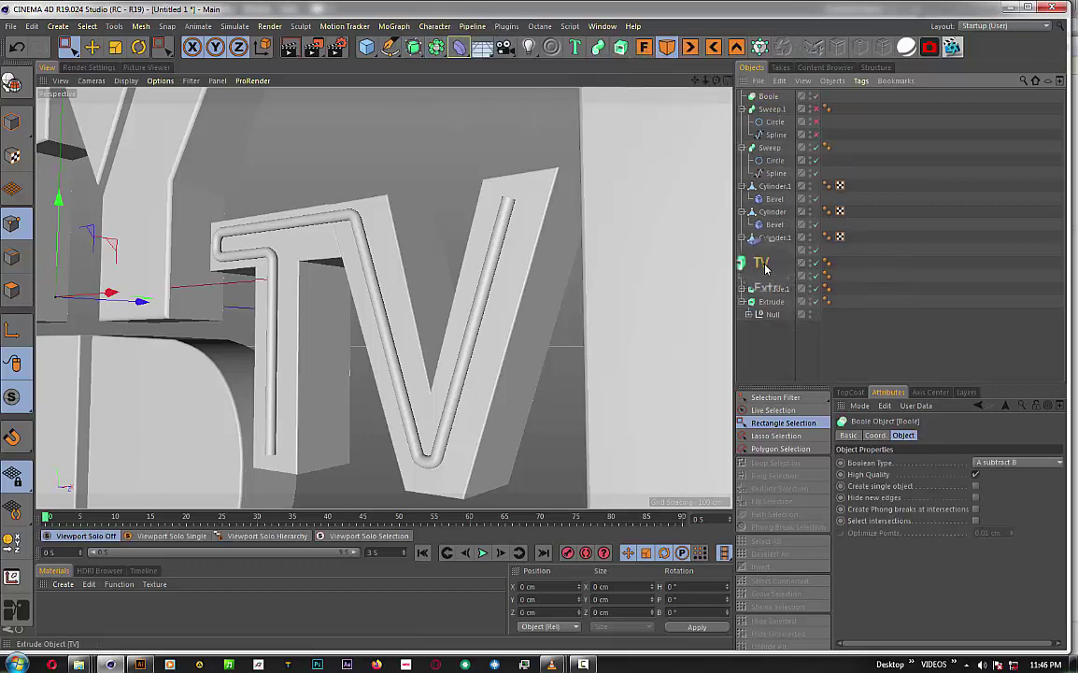
mouse_move(763, 263)
mouse_down()
mouse_move(767, 280)
mouse_move(757, 100)
mouse_move(775, 171)
mouse_move(782, 126)
mouse_move(786, 139)
mouse_move(766, 191)
mouse_move(782, 150)
mouse_move(795, 164)
mouse_move(819, 125)
mouse_up()
- Move the Circle and Spline under Sweep.1 and adjust the tube profile's thickness
click(776, 129)
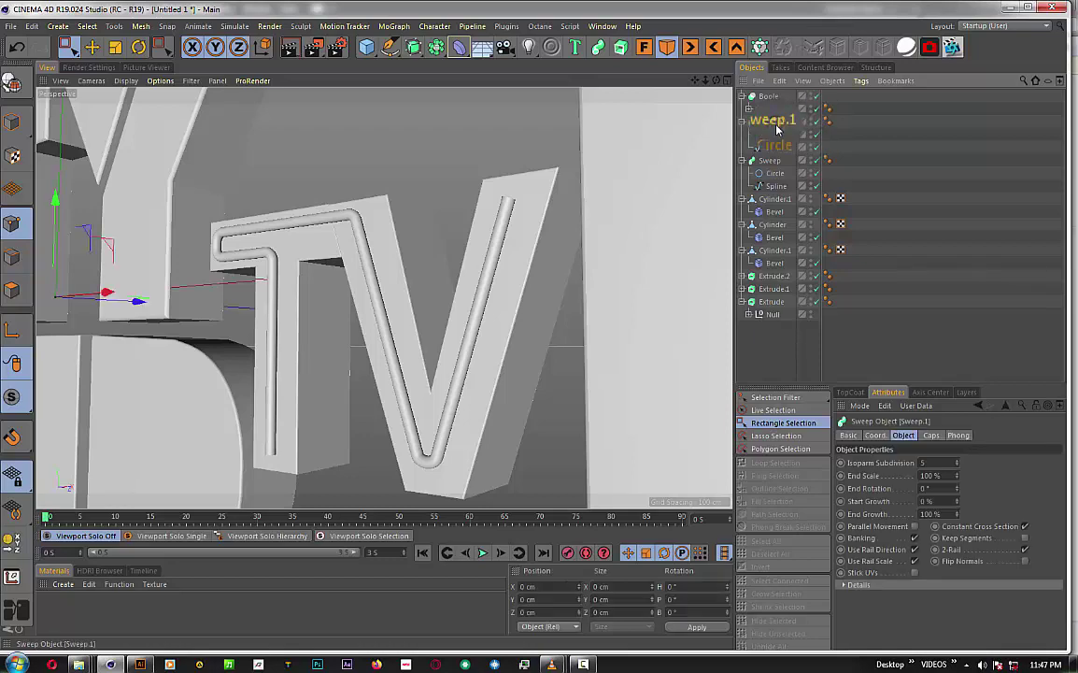
click(744, 123)
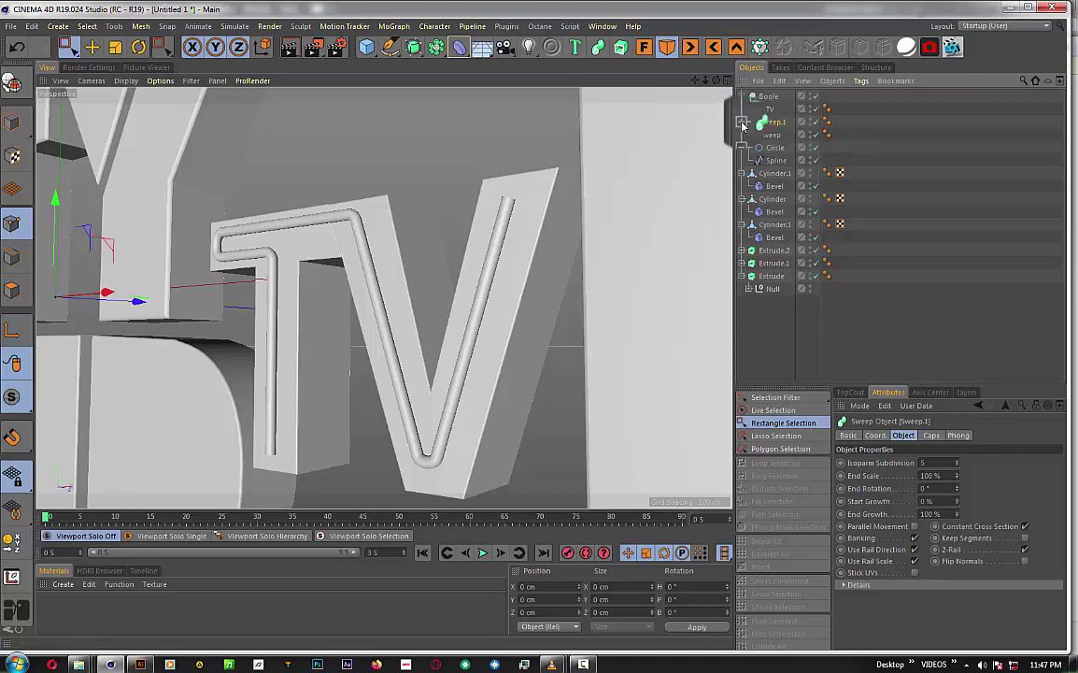
click(744, 123)
drag(779, 142, 776, 131)
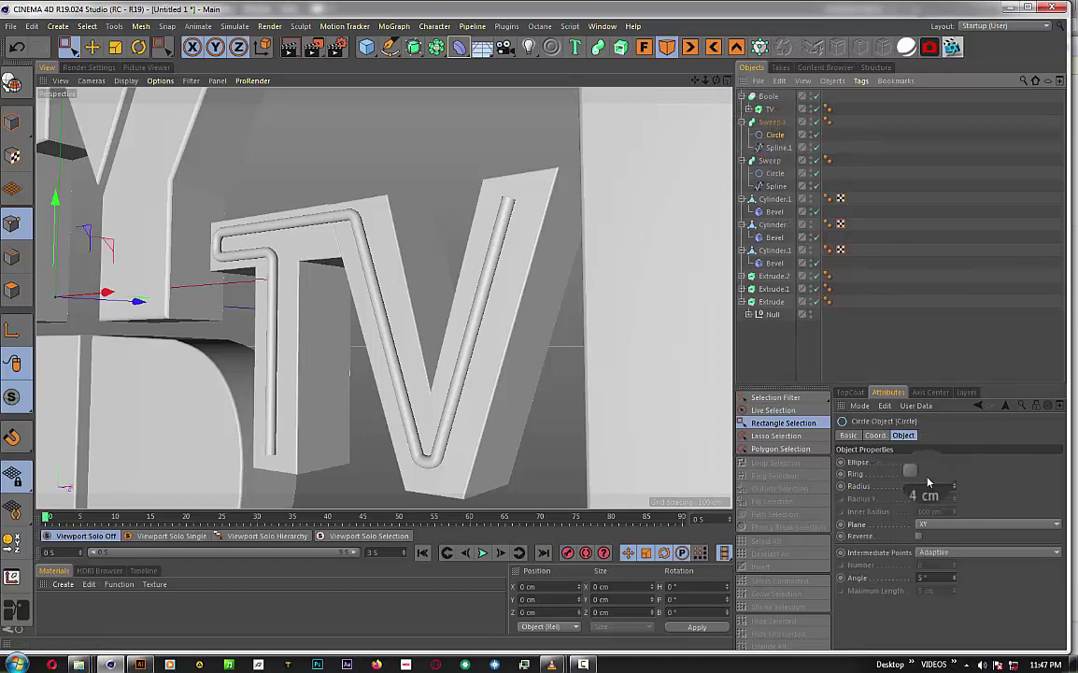
key(Return)
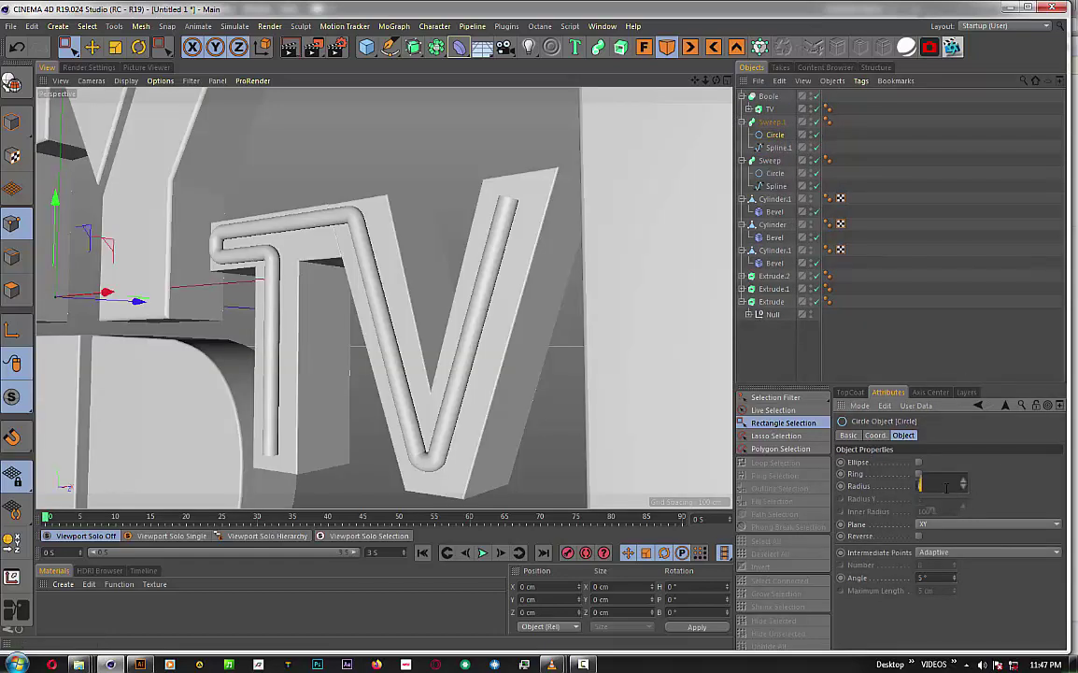
key(Return)
text(1)
key(Return)
- Put Sweep.1 inside the Boole with TV and reduce the circle radius to 3 cm
click(772, 121)
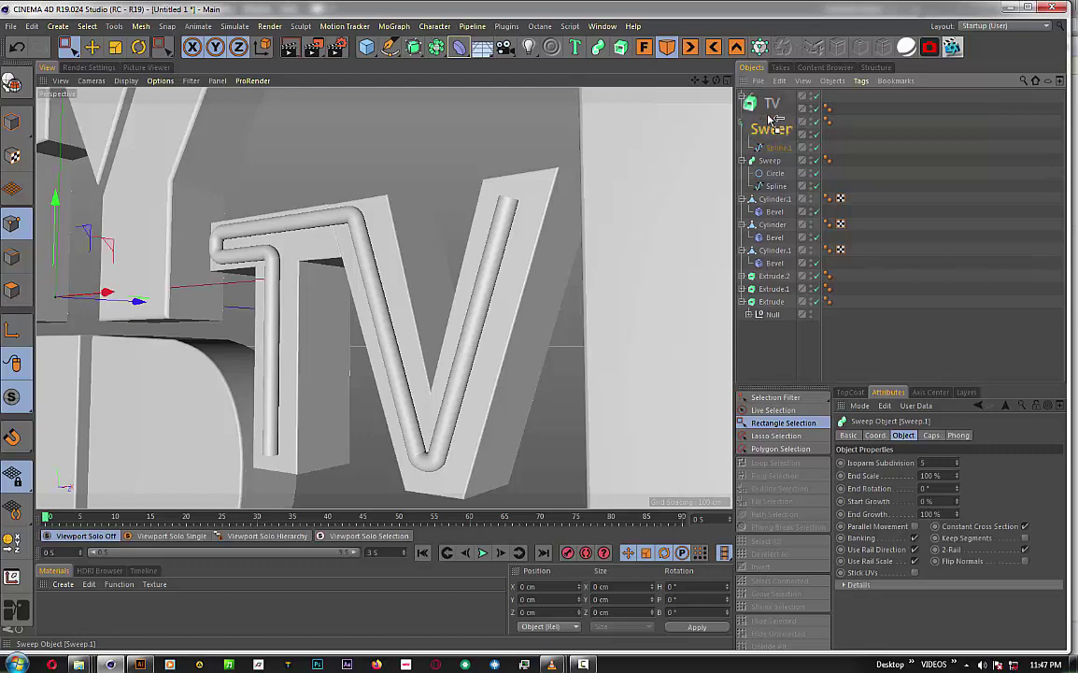
drag(772, 120, 772, 105)
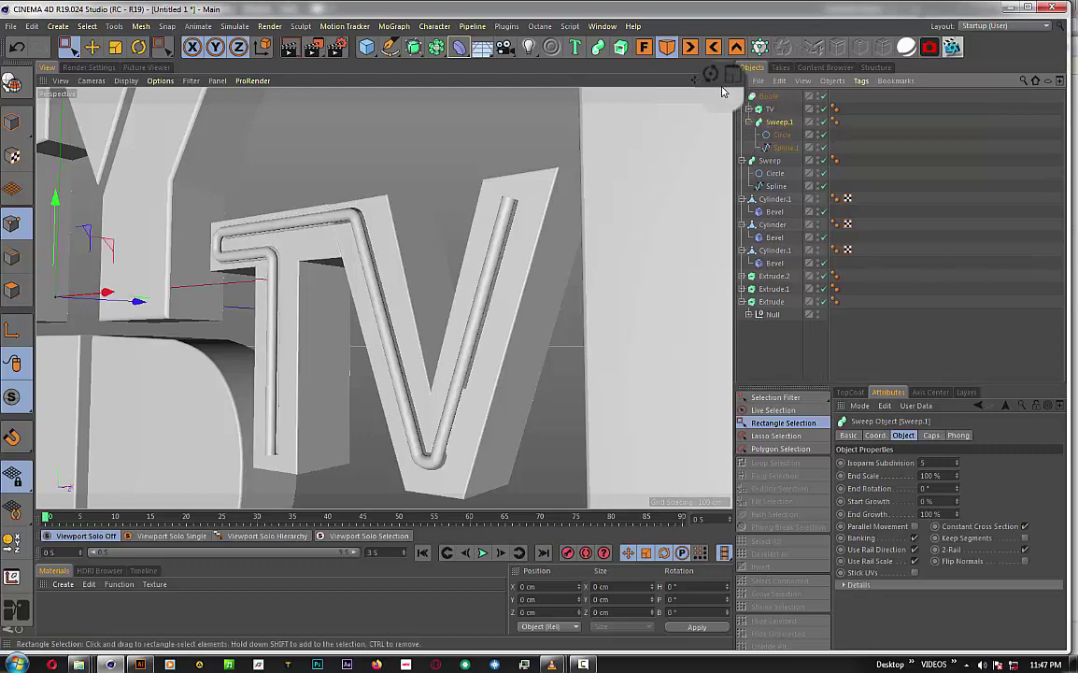
mouse_move(774, 173)
mouse_down()
mouse_move(767, 181)
mouse_move(775, 172)
mouse_up()
click(775, 173)
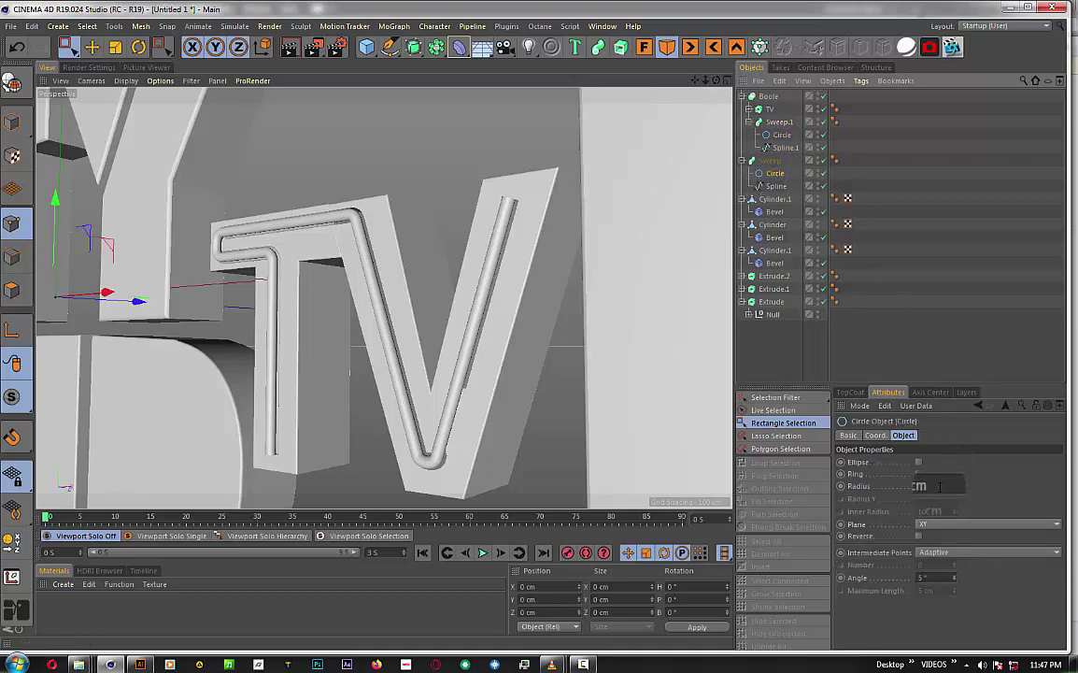
drag(939, 486, 940, 486)
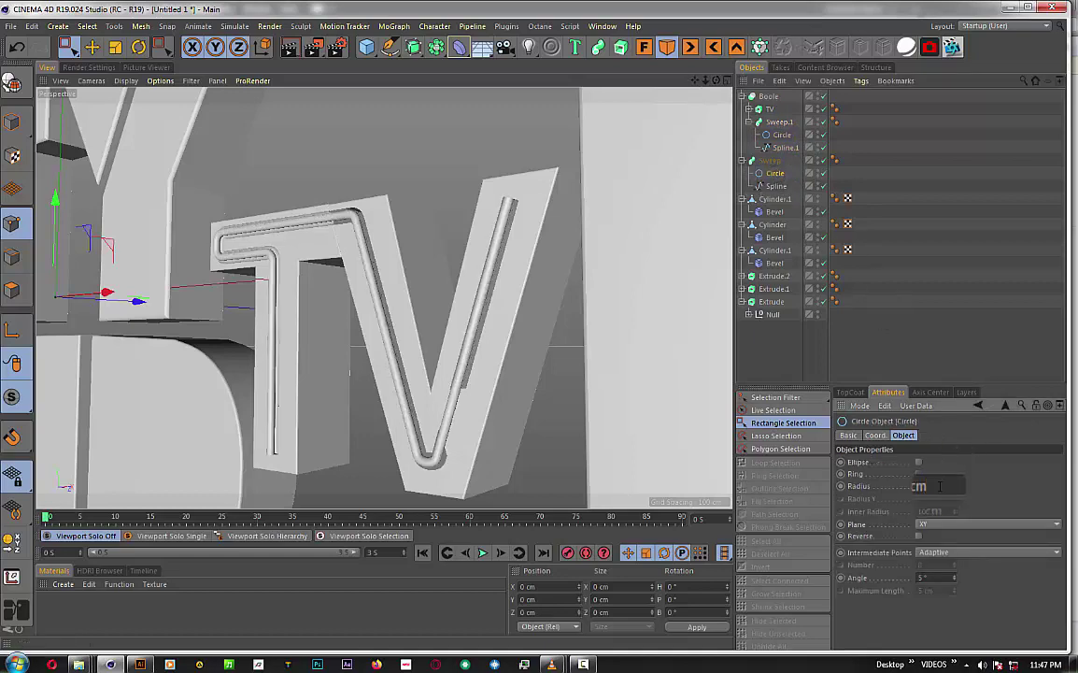
drag(717, 80, 654, 150)
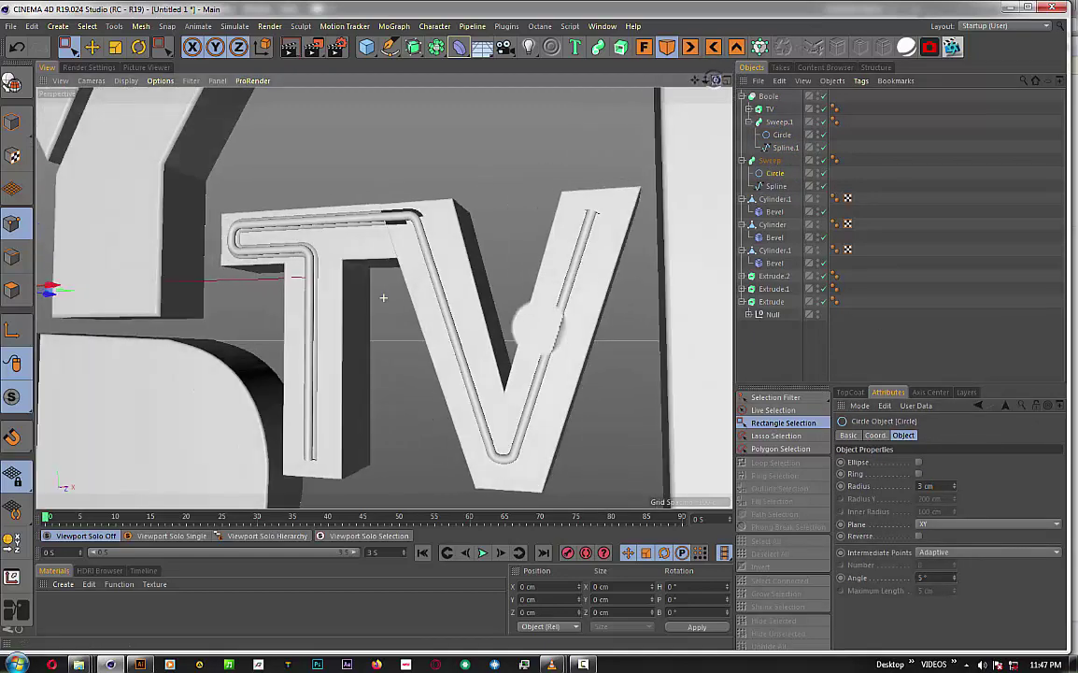
drag(718, 81, 717, 83)
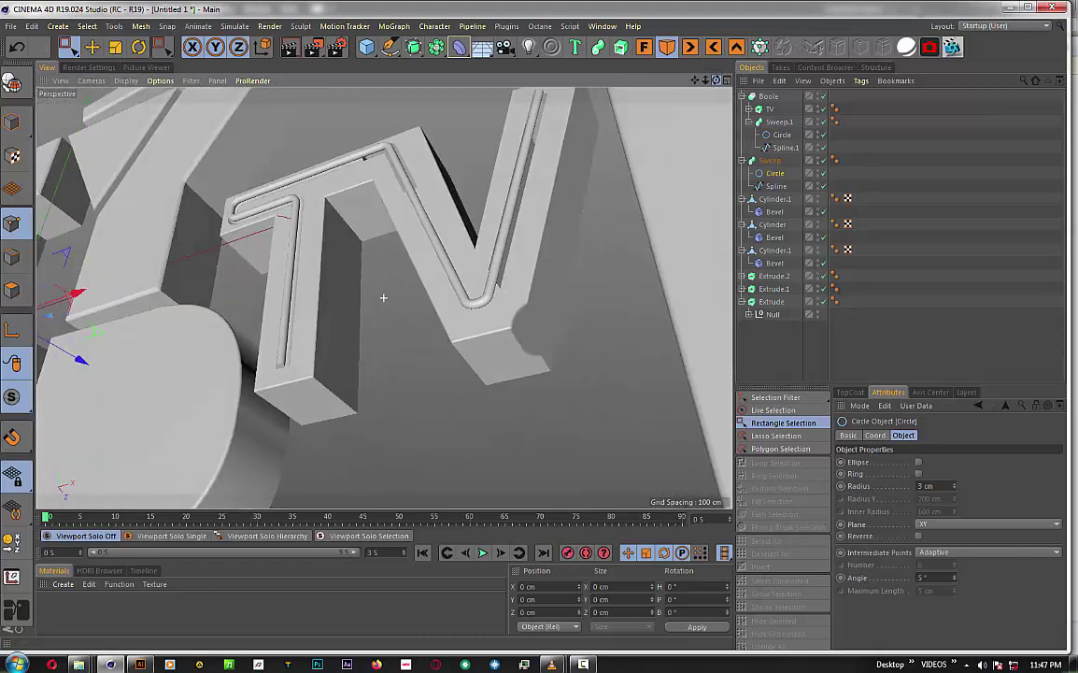
- In Render Settings, choose the Physical renderer and add an Ambient Occlusion effect
click(334, 51)
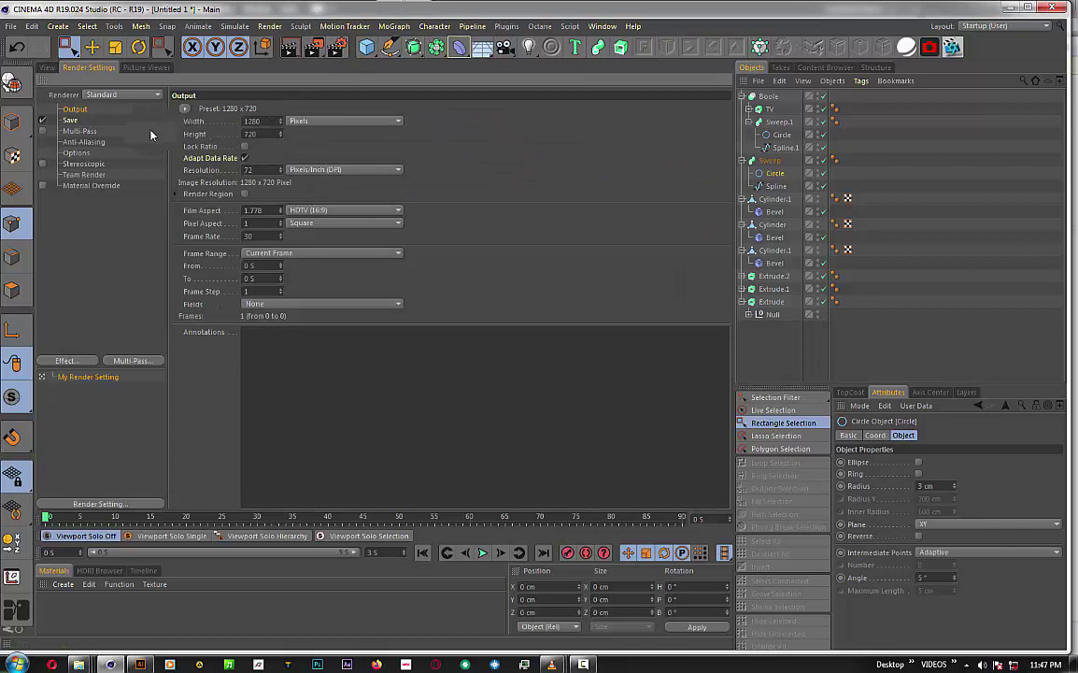
click(103, 97)
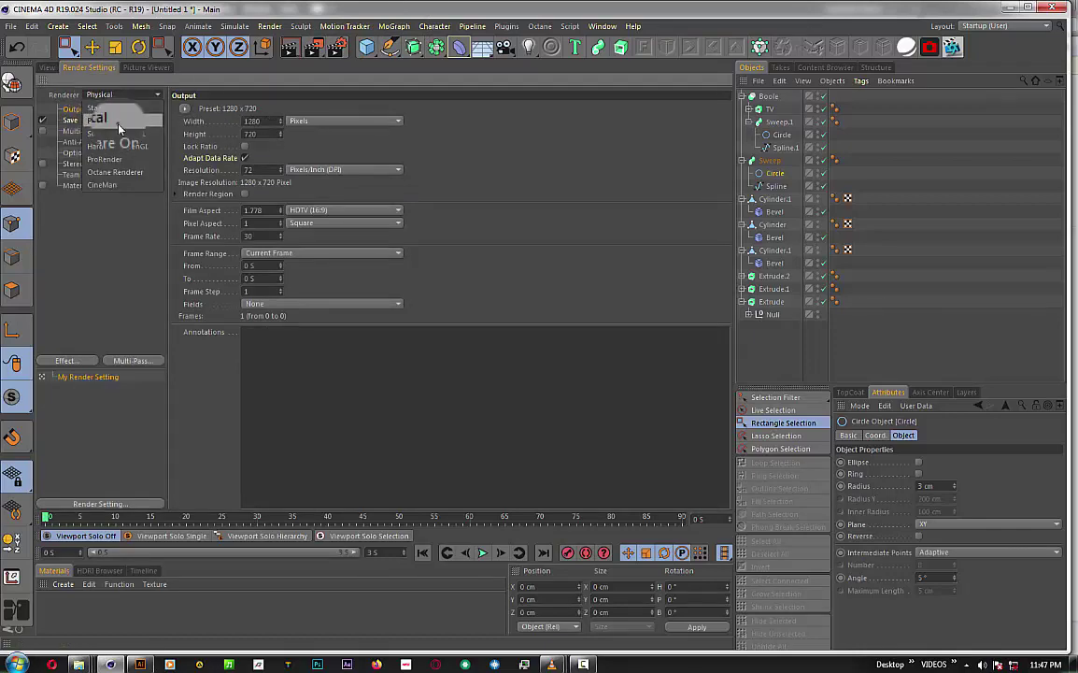
click(106, 111)
click(94, 360)
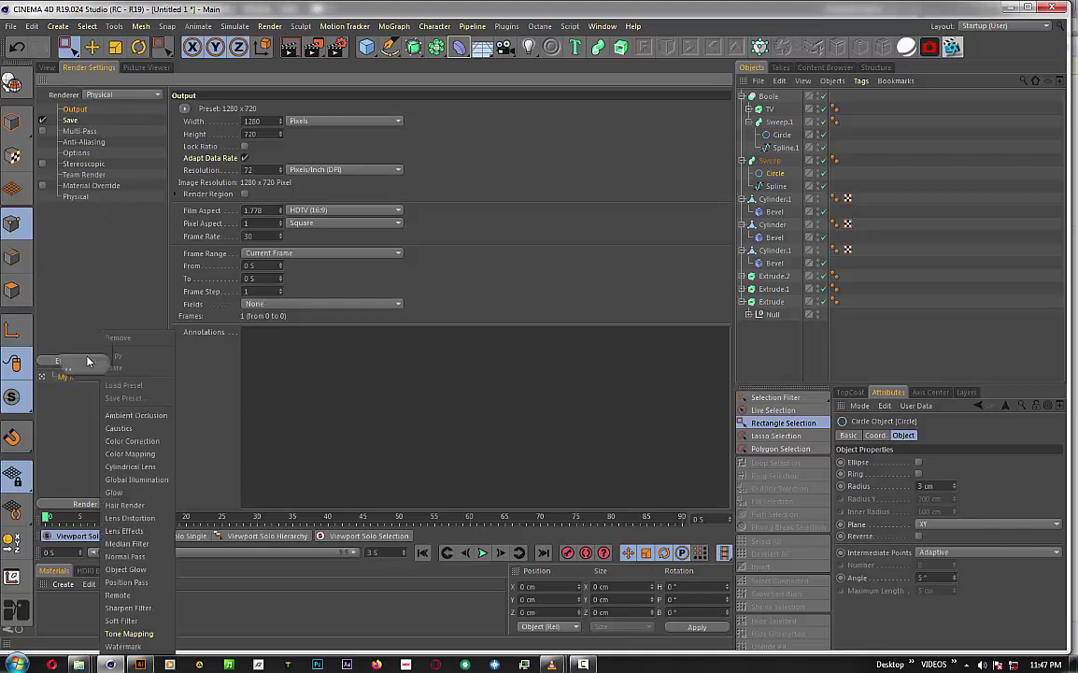
click(129, 378)
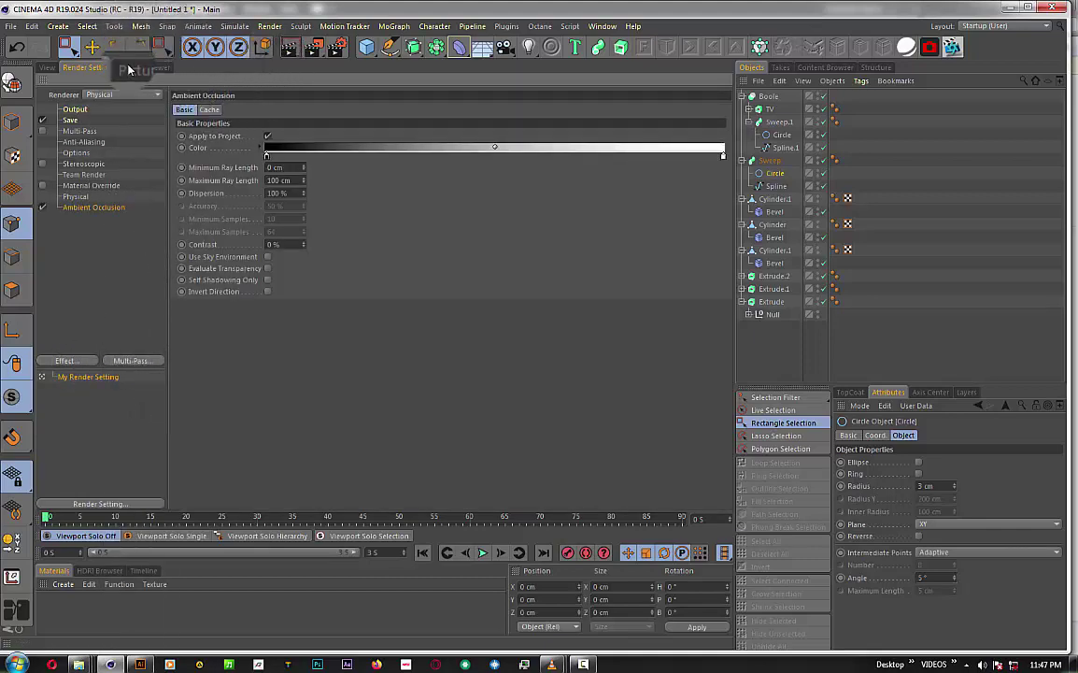
- Render a close-up of the TV letters to the Picture Viewer, inspect it, then switch to Top view
click(51, 68)
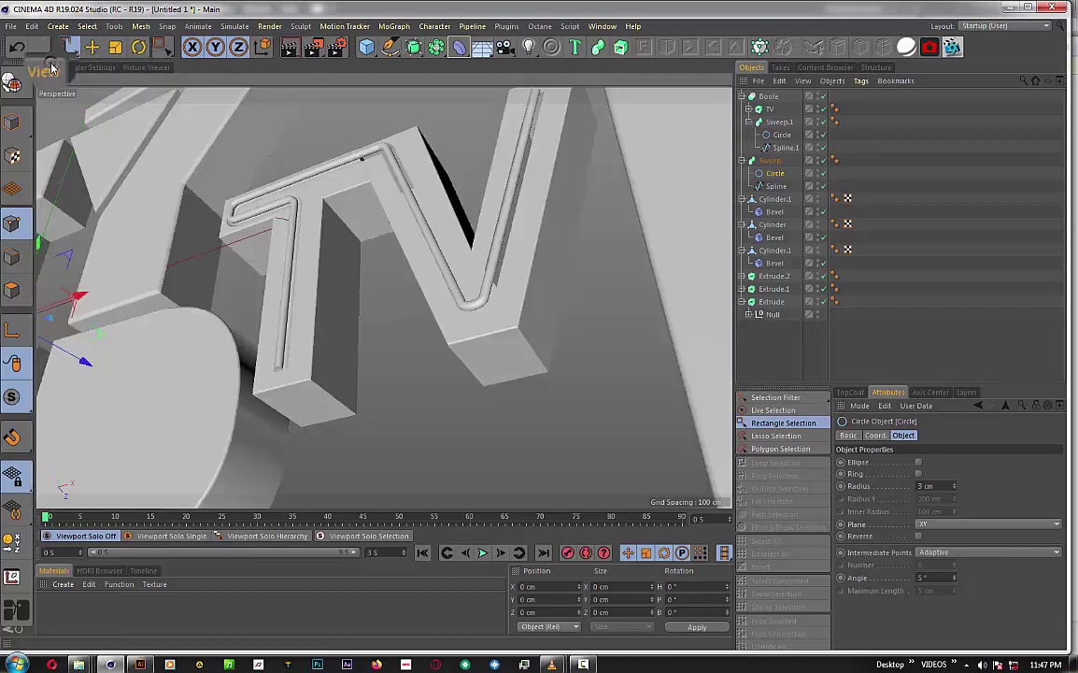
mouse_move(697, 83)
mouse_down()
mouse_move(380, 300)
mouse_move(561, 194)
mouse_up()
scroll(561, 194, down, 5)
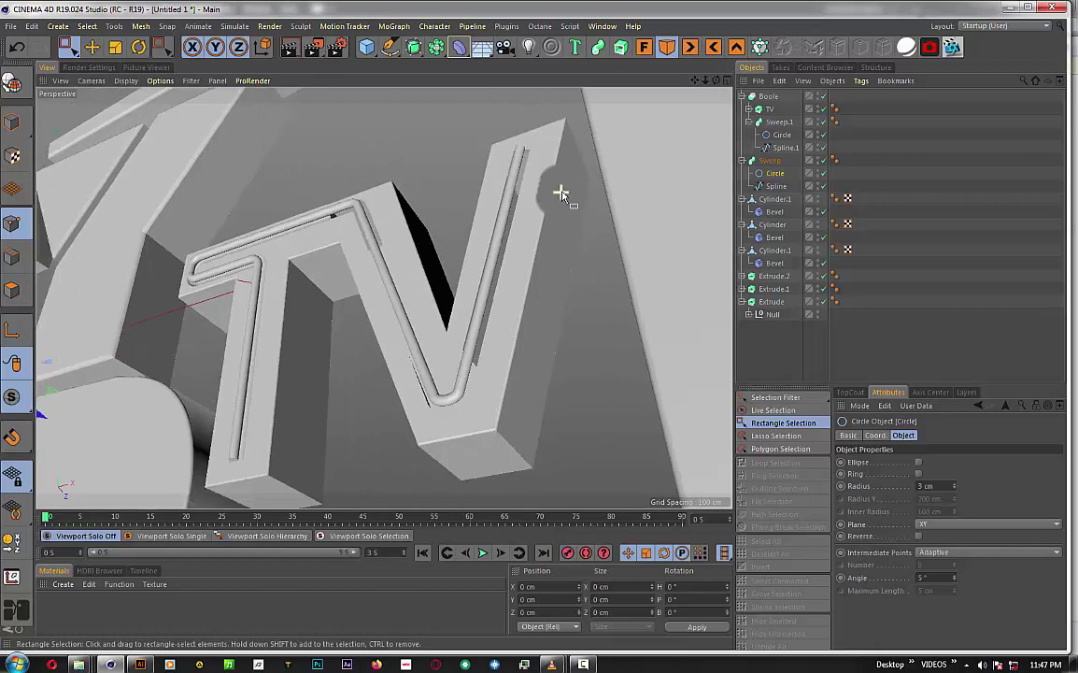
click(314, 47)
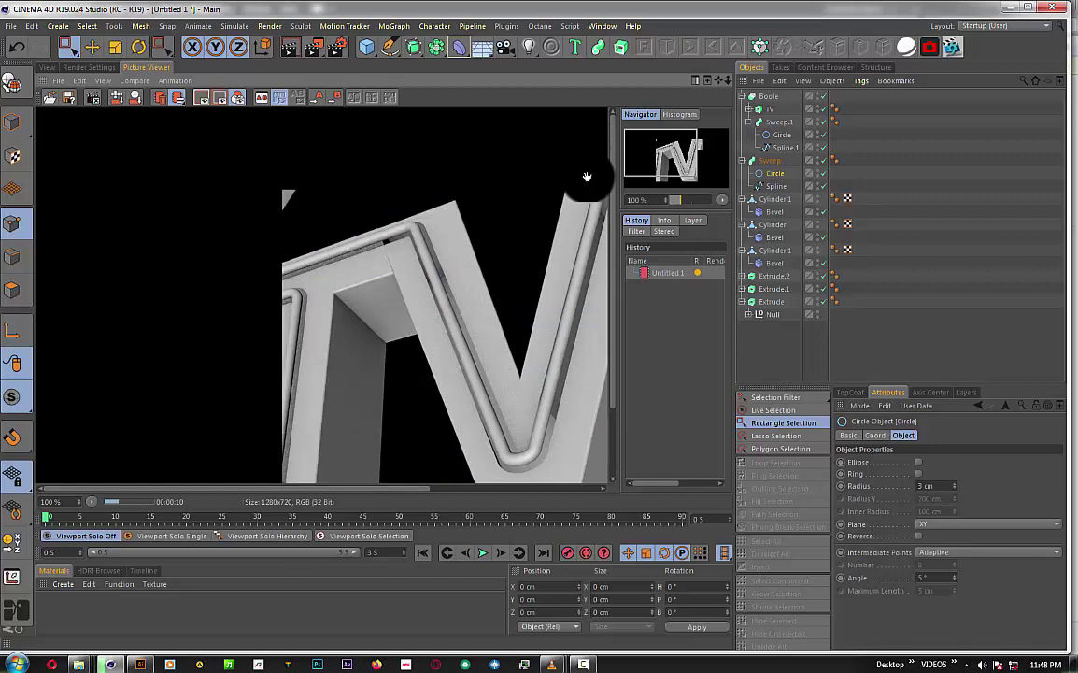
drag(559, 337, 438, 323)
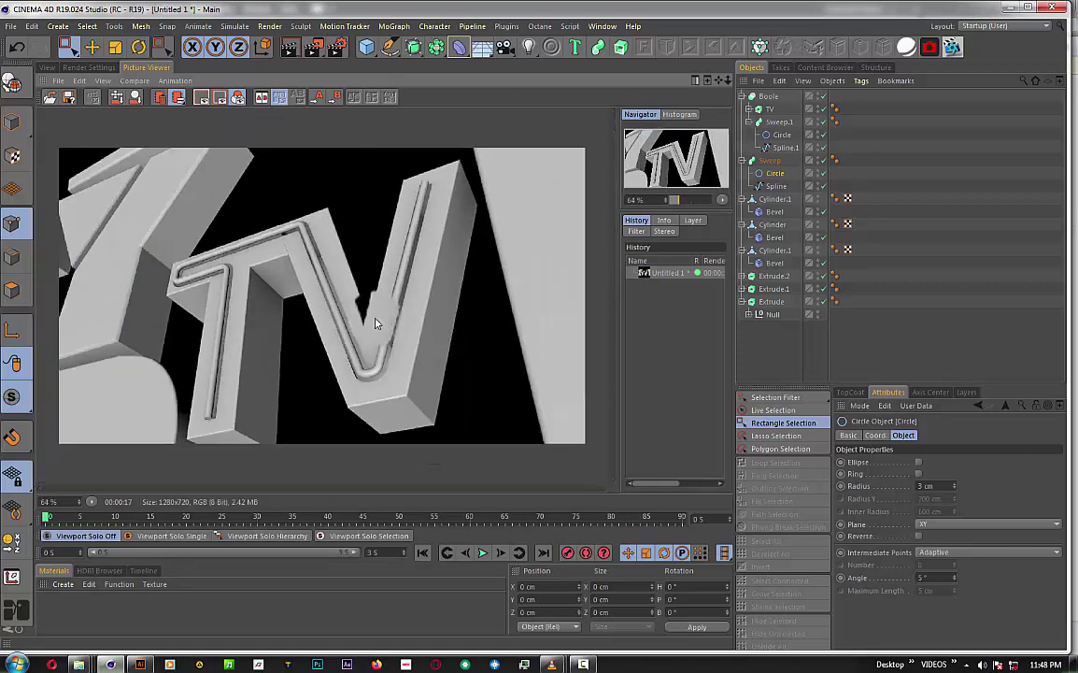
scroll(376, 323, up, 2)
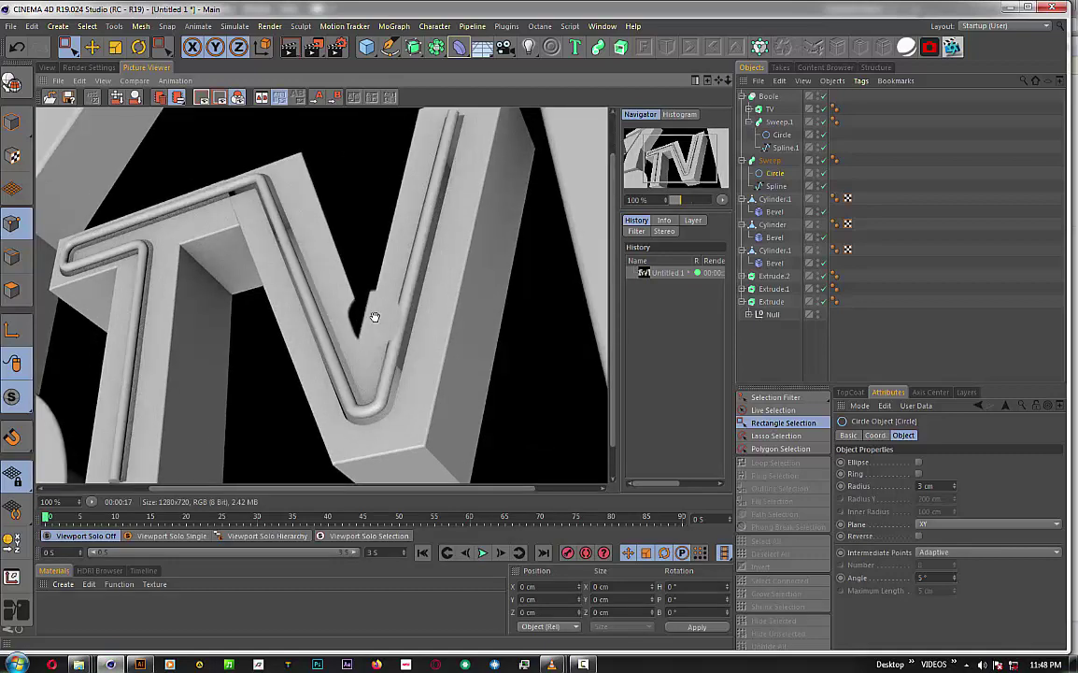
click(46, 68)
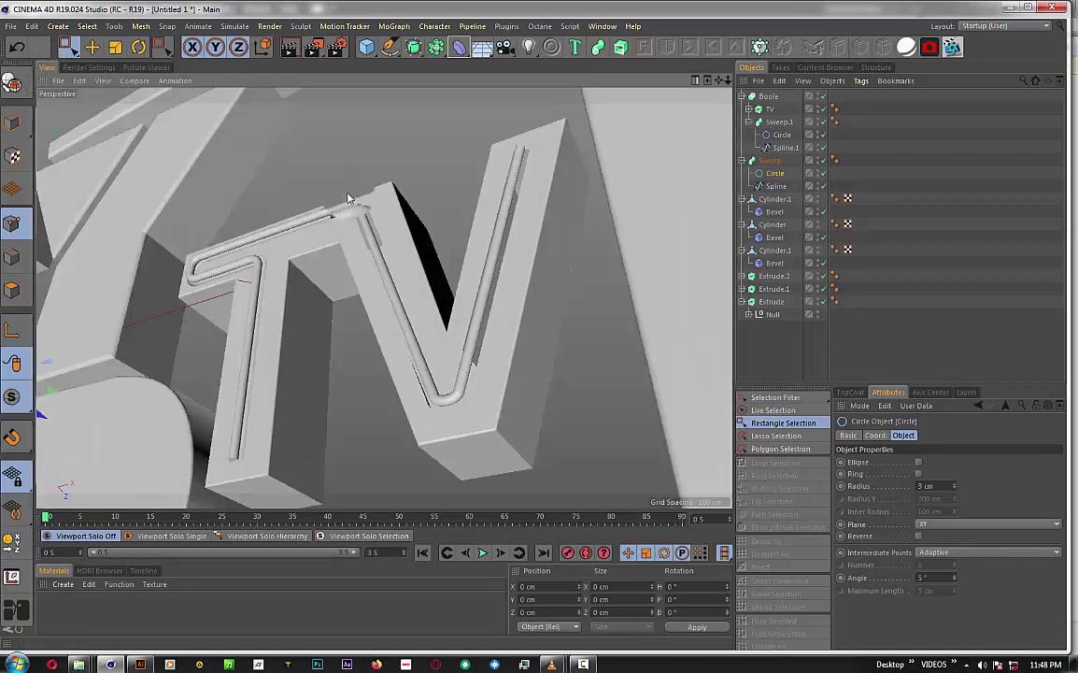
key(F2)
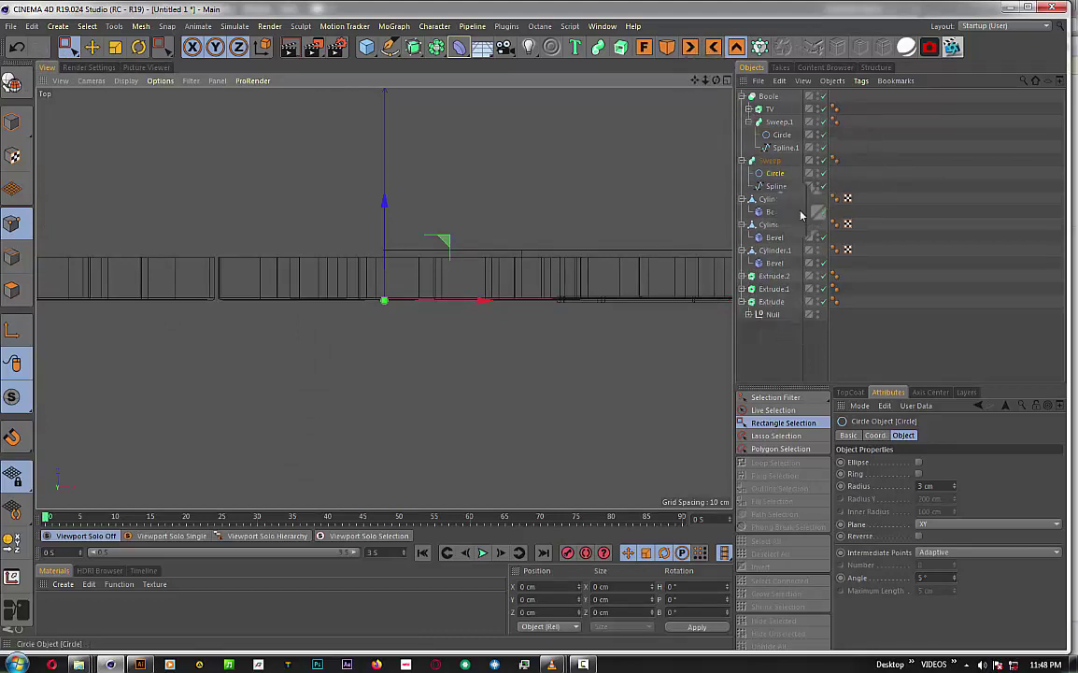
- Return to Perspective view with Gouraud Shading as the display mode
click(661, 51)
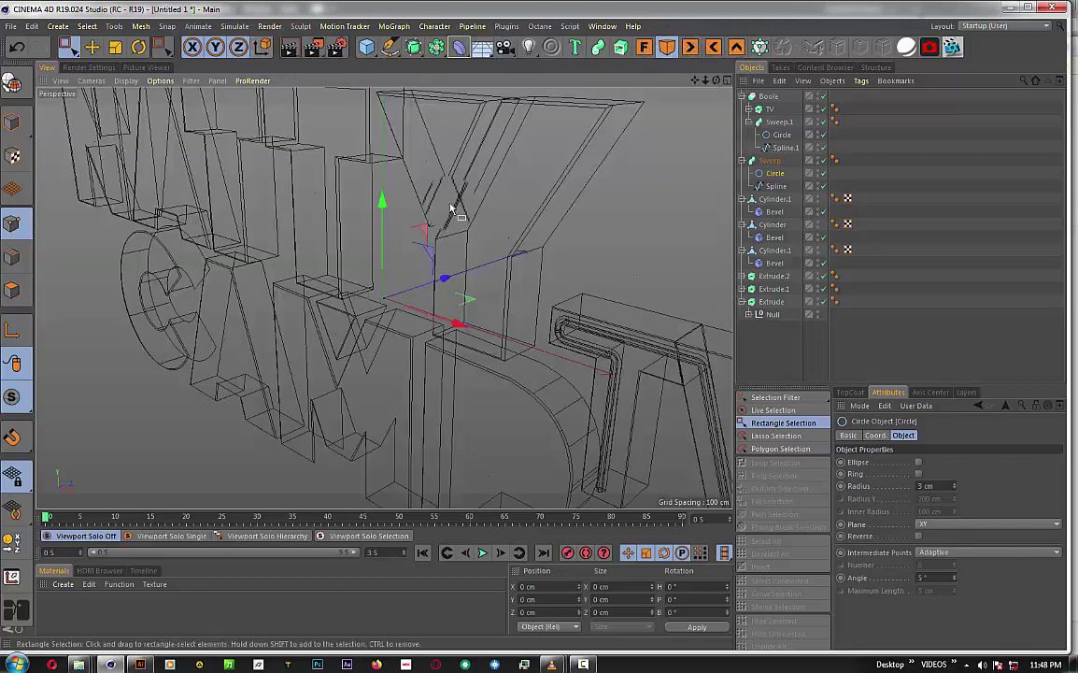
click(187, 82)
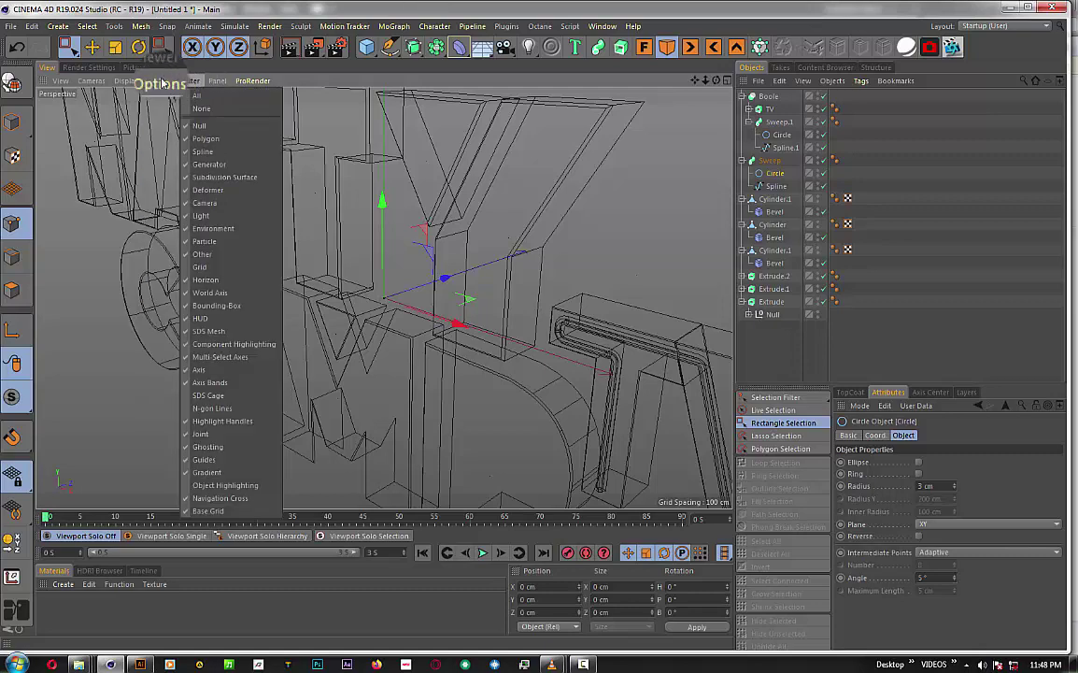
mouse_move(126, 80)
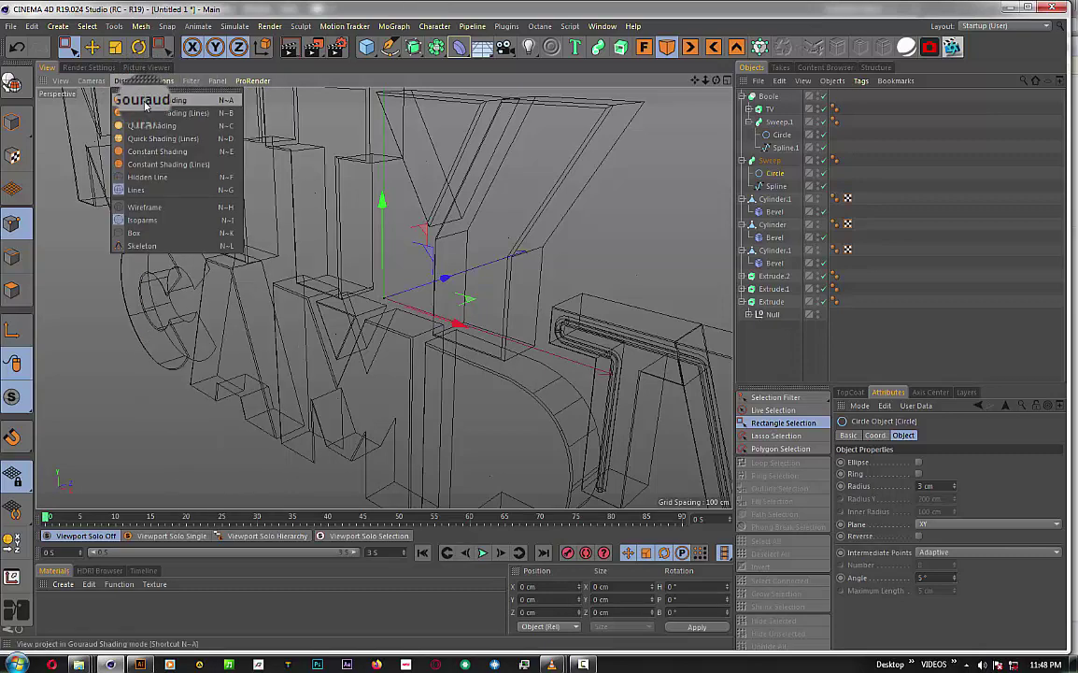
click(145, 102)
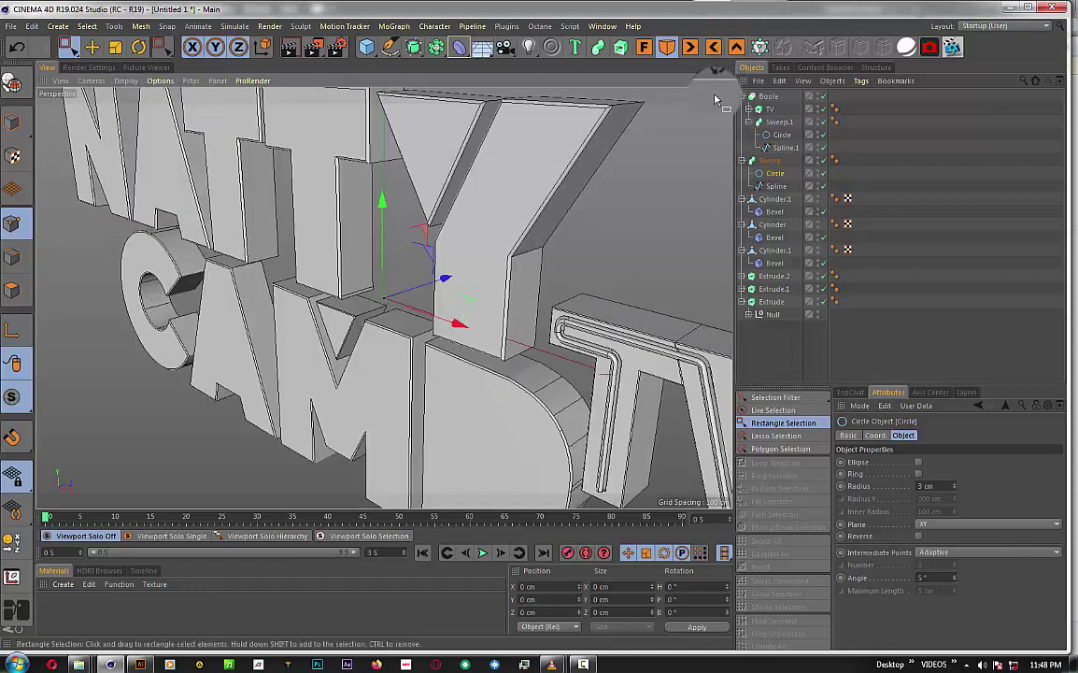
- Zoom and orbit to a close-up of the tube's corner
drag(709, 77, 384, 298)
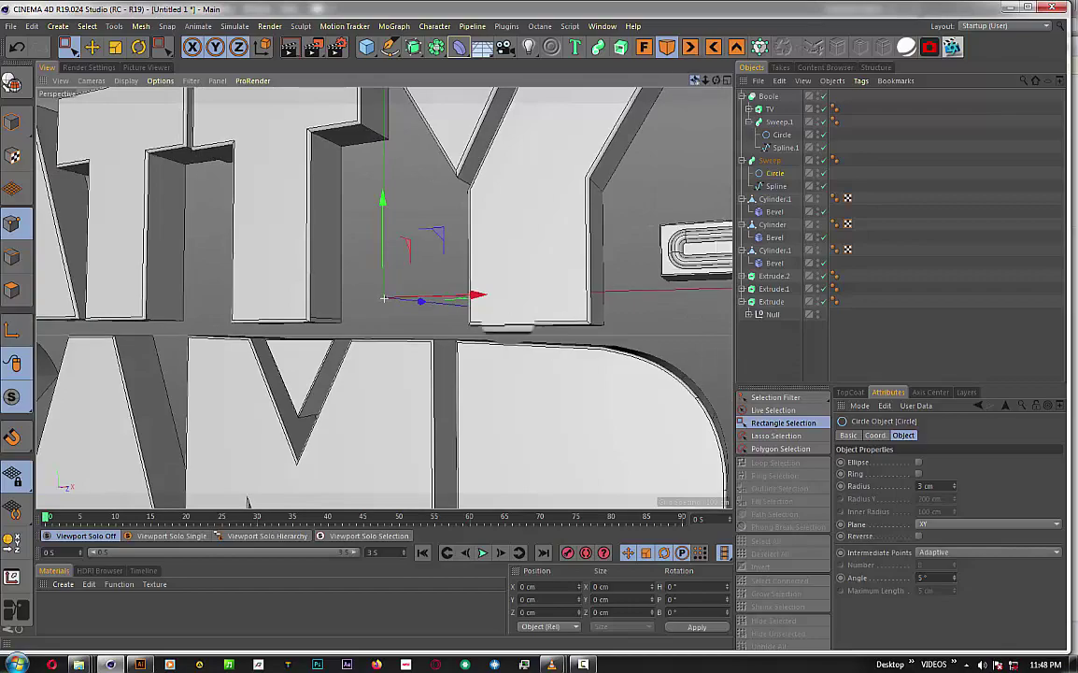
drag(384, 298, 449, 131)
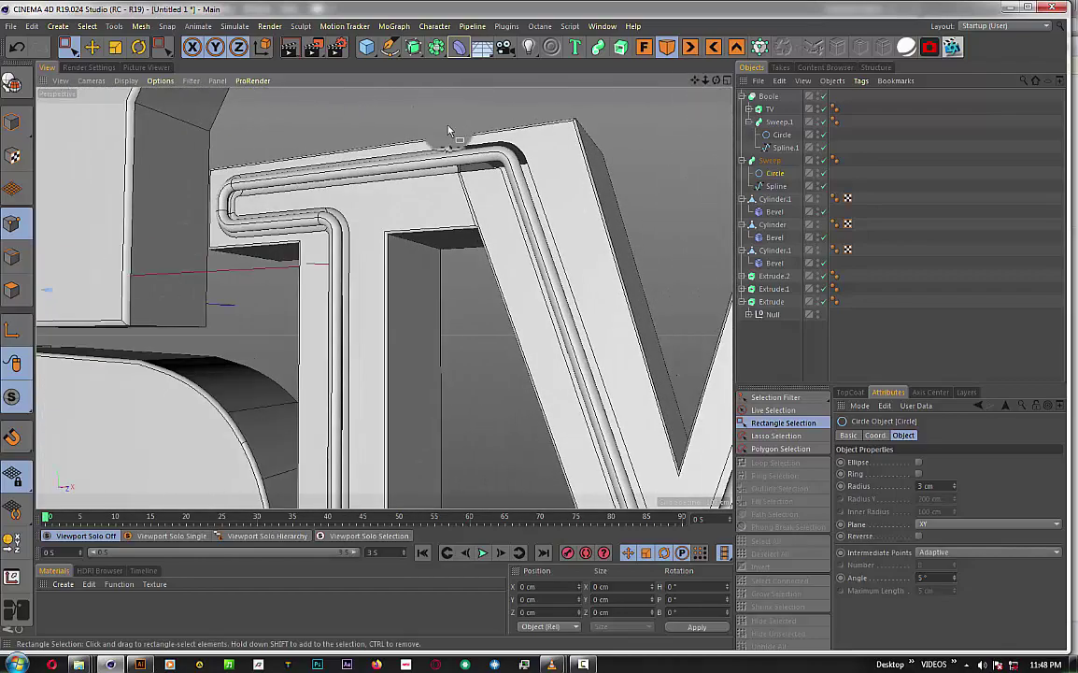
scroll(449, 130, up, 3)
scroll(471, 147, up, 3)
scroll(589, 132, up, 2)
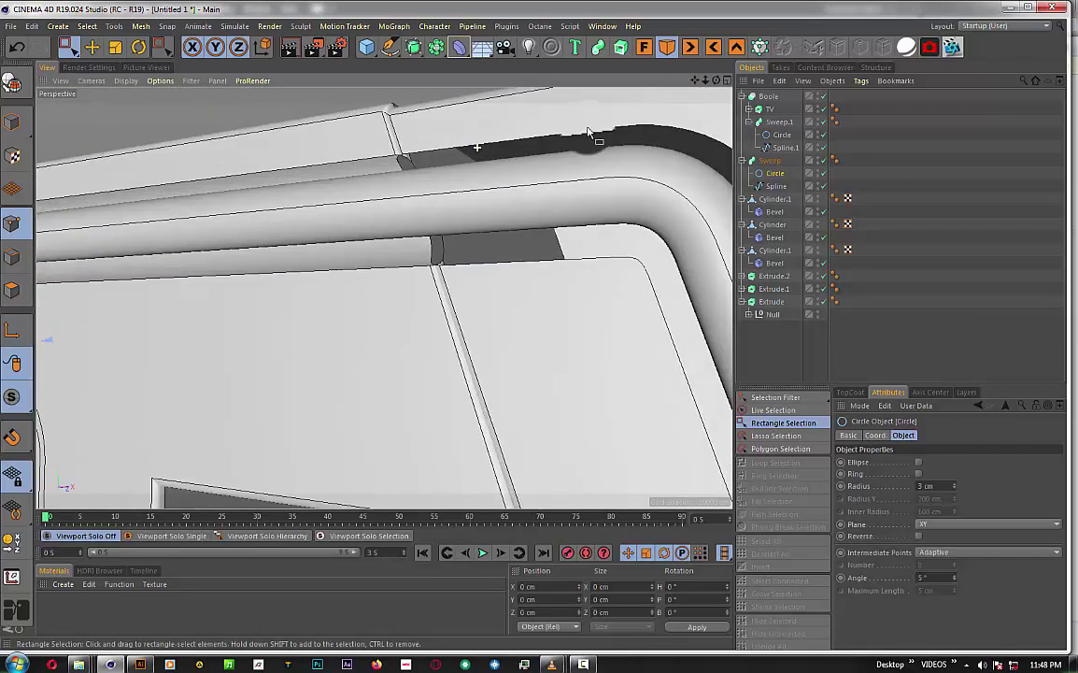
drag(718, 82, 383, 298)
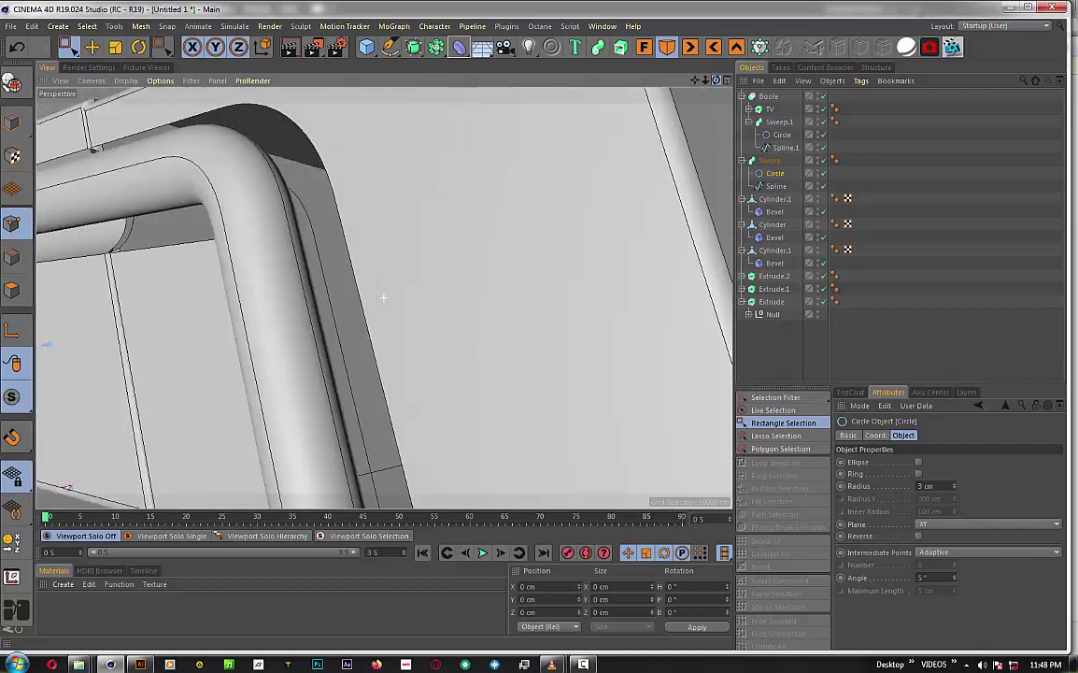
- Select Sweep.1 and shift the tube slightly to reposition it
mouse_move(768, 160)
mouse_down()
mouse_move(751, 155)
mouse_move(779, 123)
mouse_up()
scroll(483, 222, down, 3)
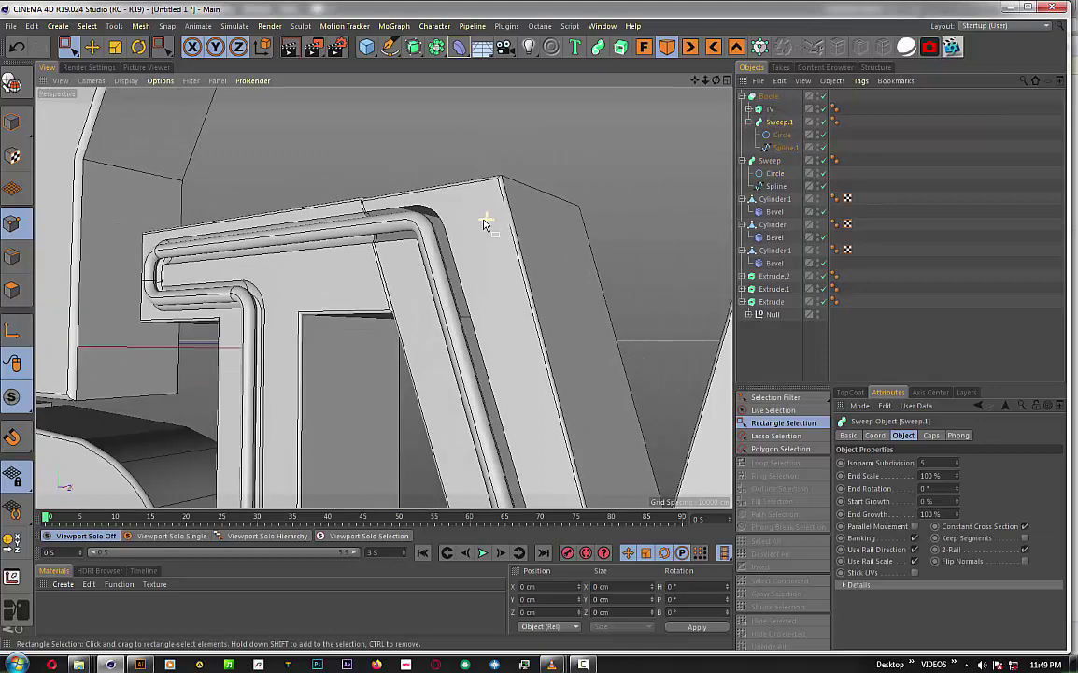
scroll(483, 223, down, 3)
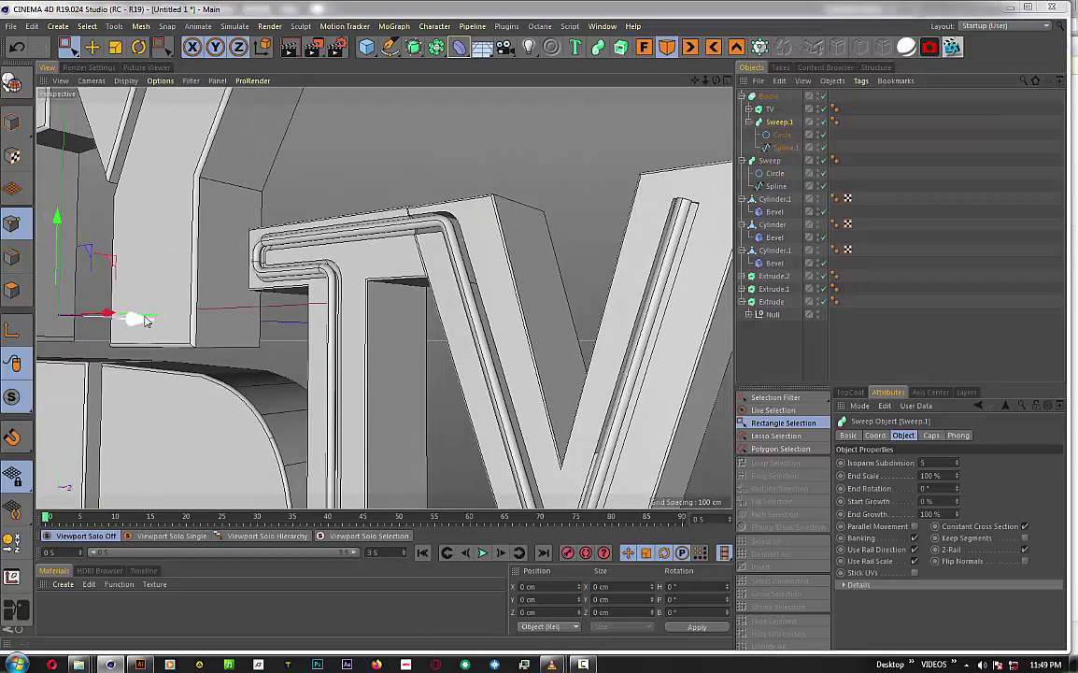
drag(138, 319, 150, 316)
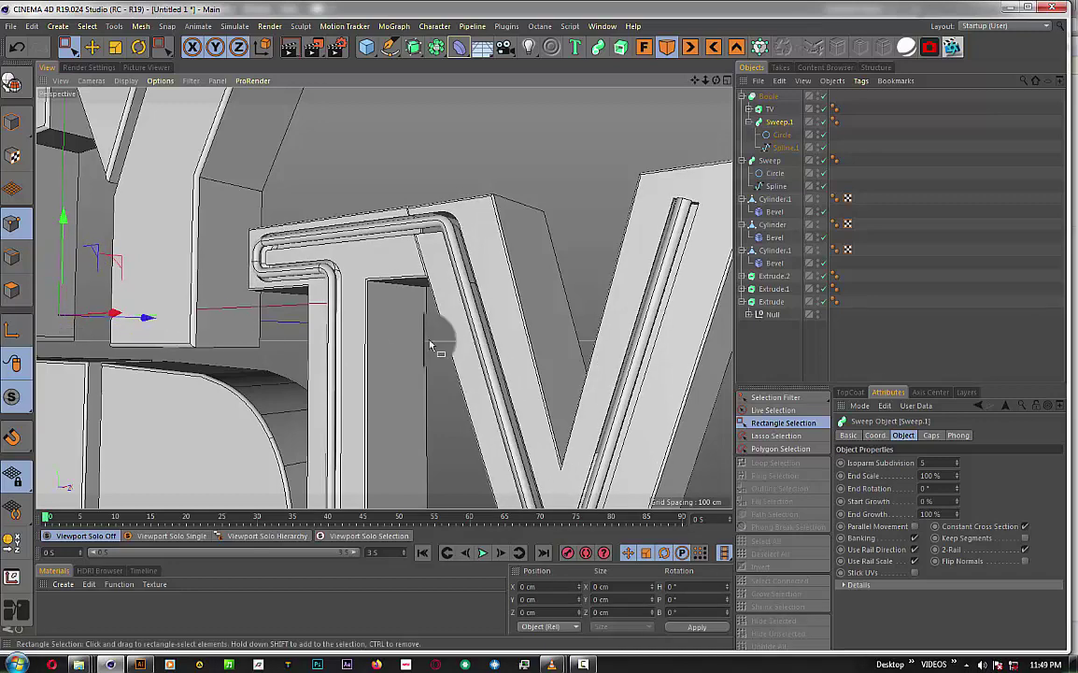
click(783, 352)
- Zoom out, switch to Front view, and zoom in on the NATTY letters
scroll(505, 259, down, 2)
scroll(505, 260, down, 3)
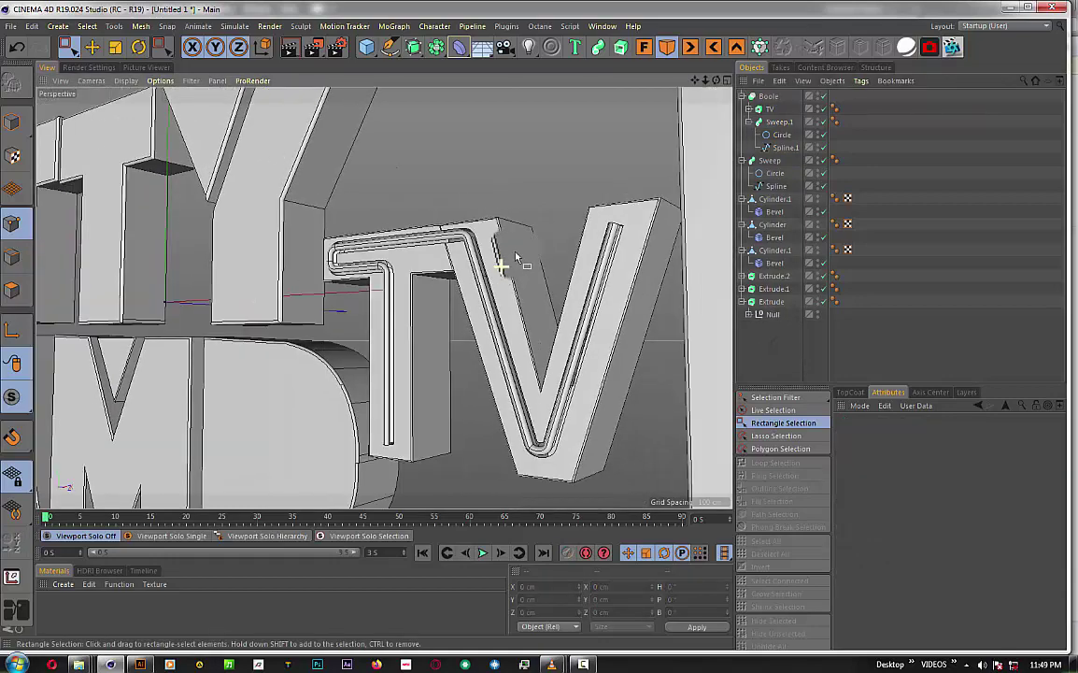
scroll(528, 235, down, 3)
scroll(526, 233, down, 3)
scroll(526, 233, down, 3)
scroll(526, 234, down, 2)
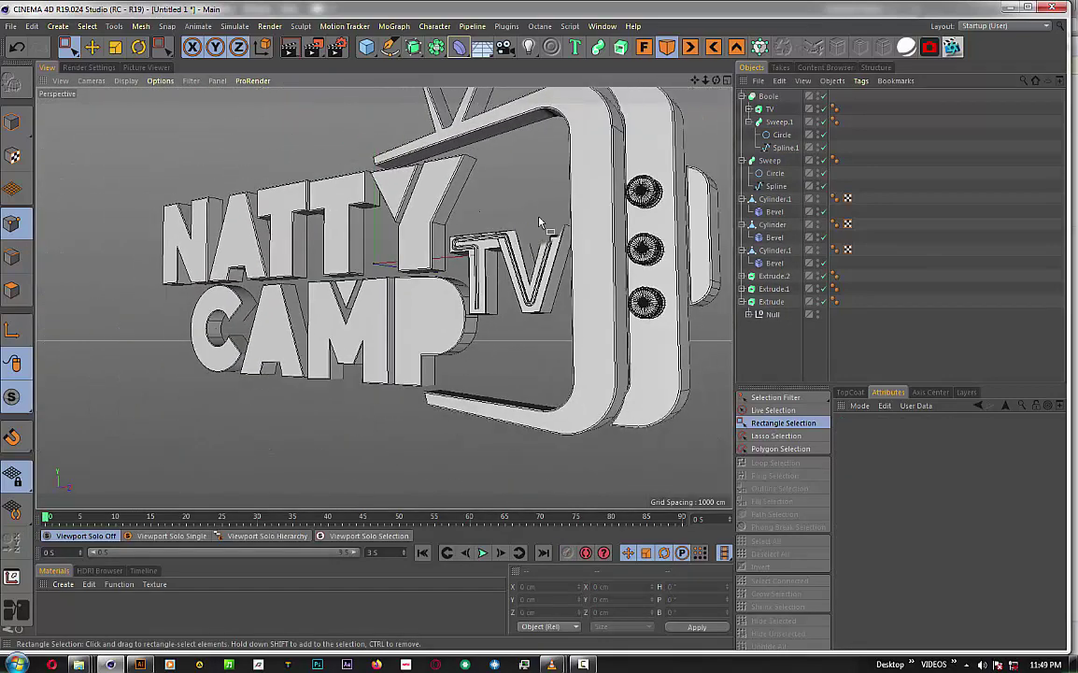
scroll(589, 108, down, 2)
drag(694, 84, 668, 116)
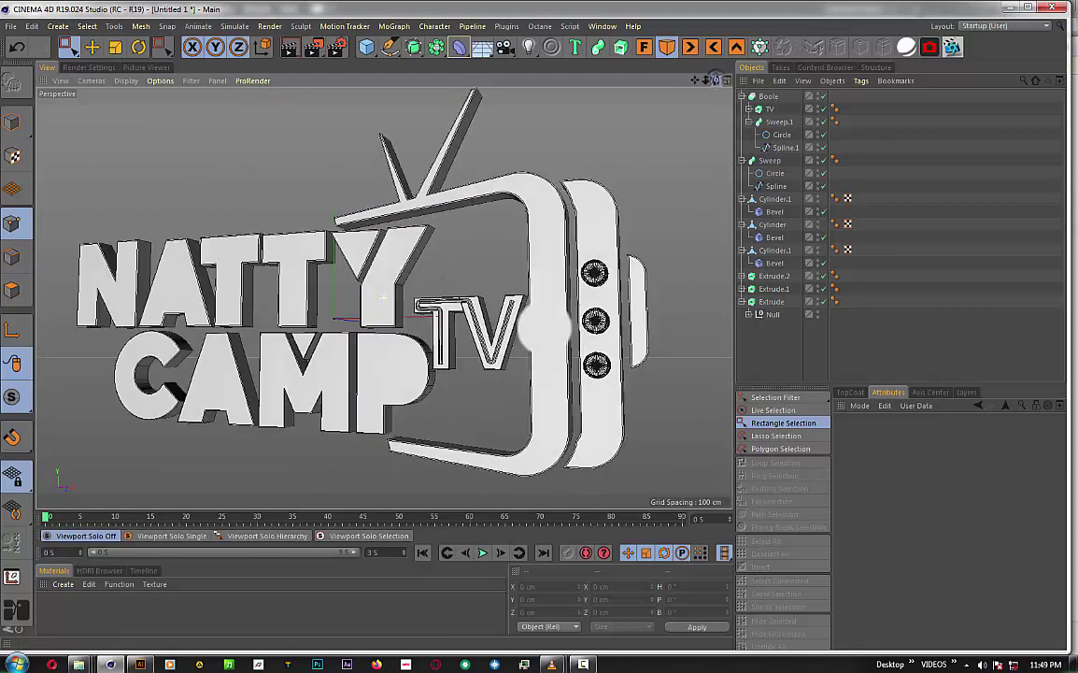
drag(655, 73, 647, 70)
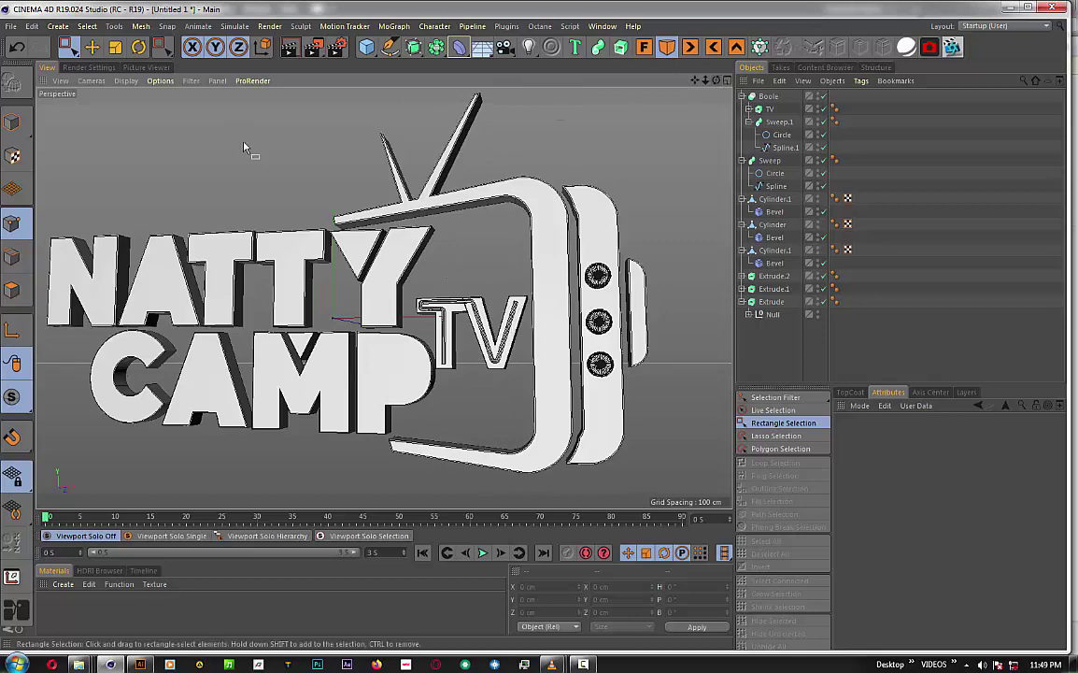
scroll(143, 264, up, 3)
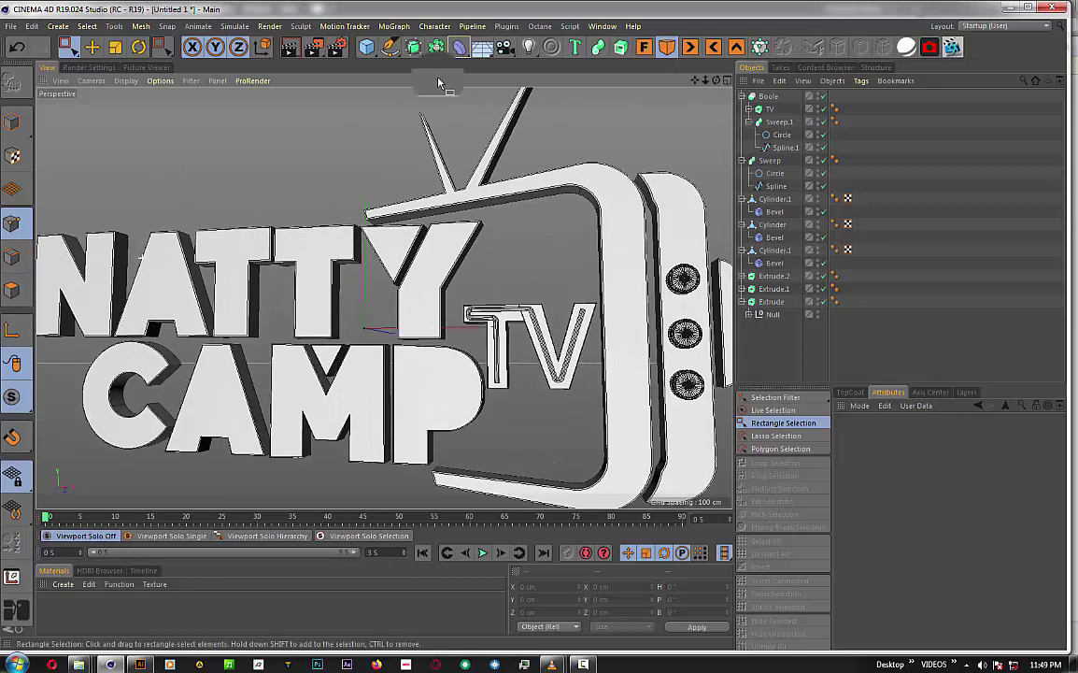
click(645, 50)
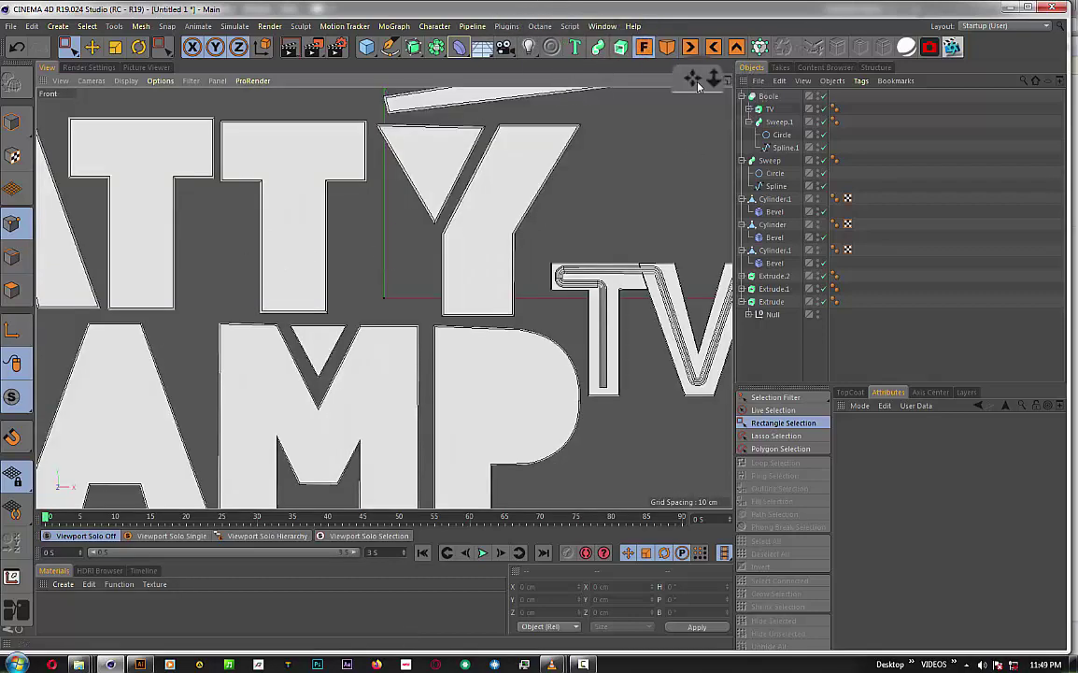
scroll(187, 234, up, 1)
scroll(234, 187, up, 2)
scroll(280, 150, up, 1)
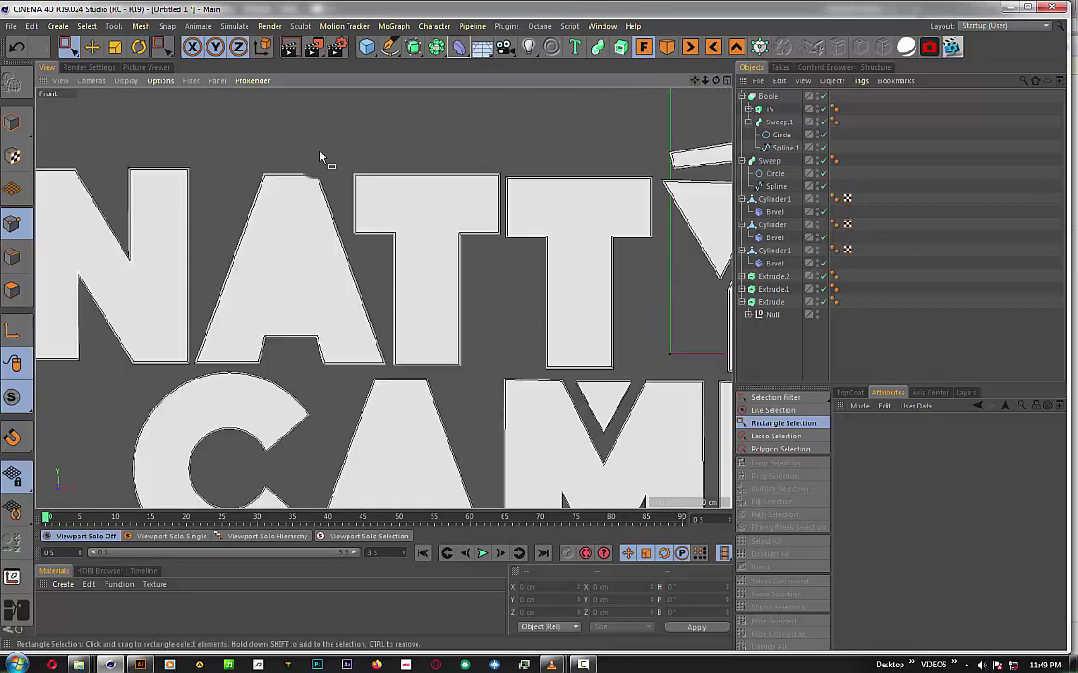
scroll(302, 180, up, 2)
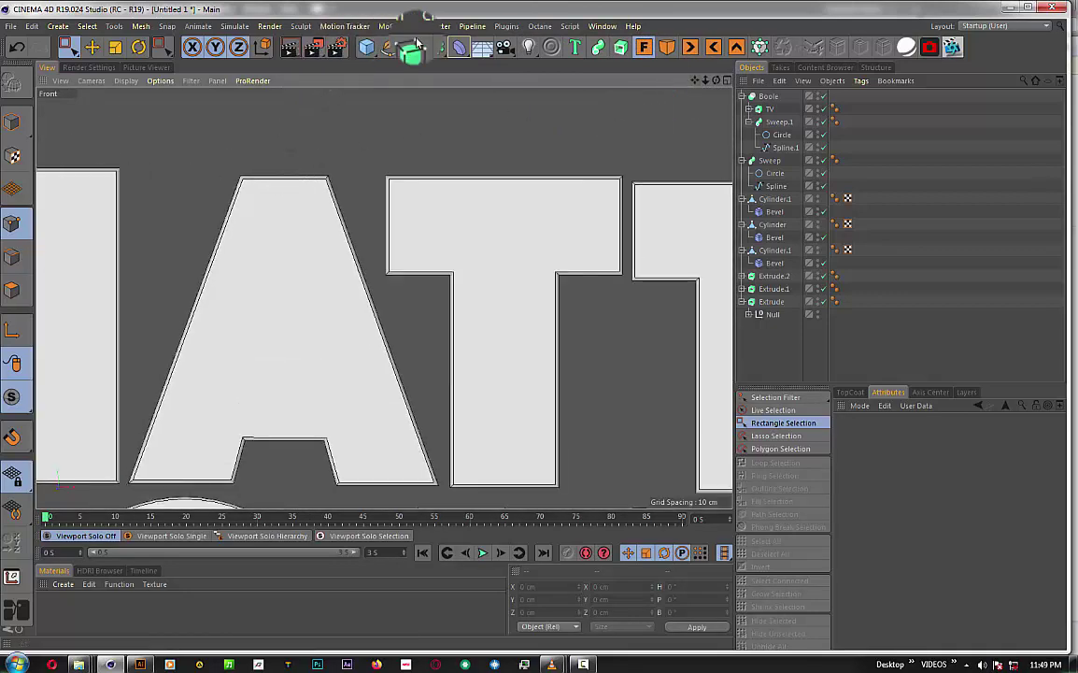
scroll(309, 277, down, 2)
- Add a Plane primitive and rotate it 90° so it stands upright
click(367, 46)
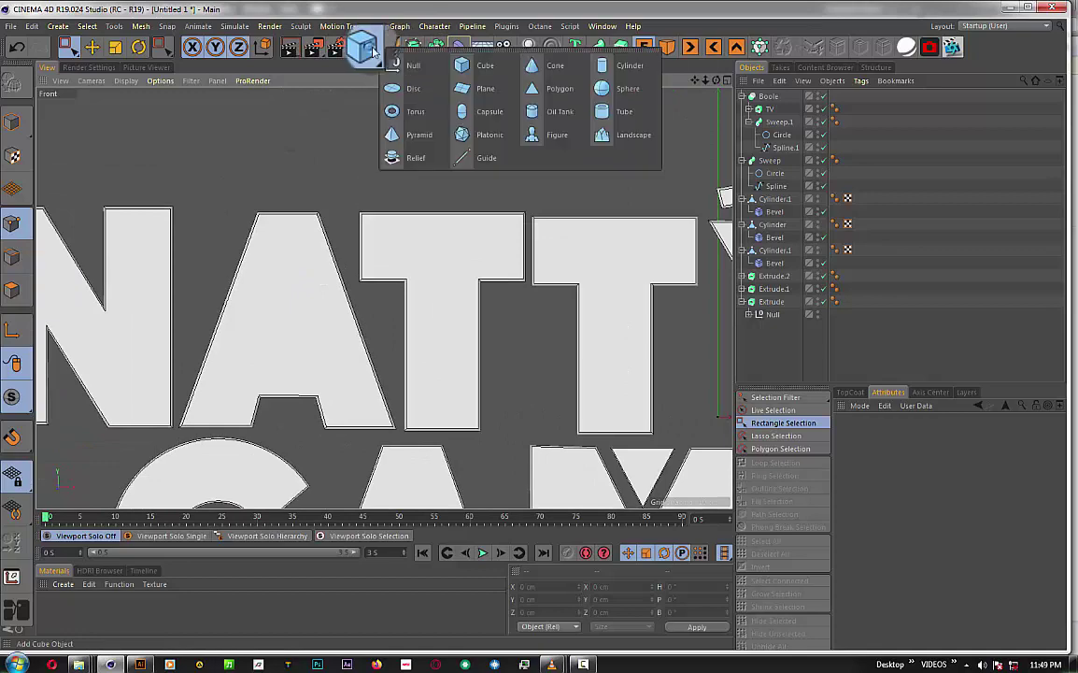
click(513, 88)
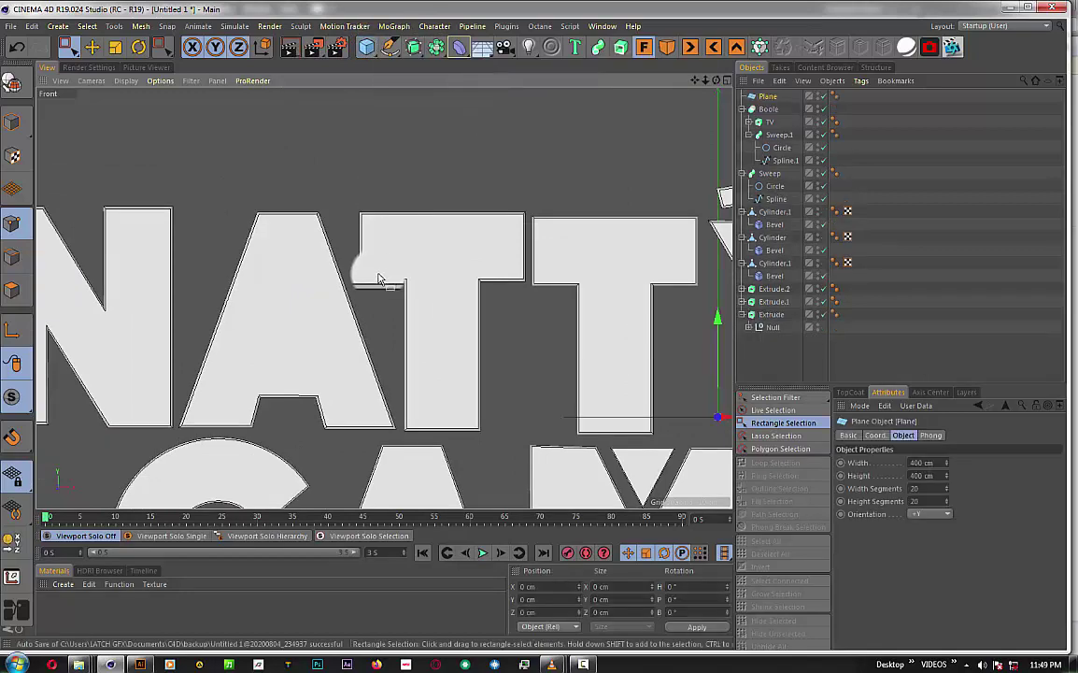
scroll(380, 278, down, 3)
scroll(378, 277, down, 2)
scroll(381, 278, down, 2)
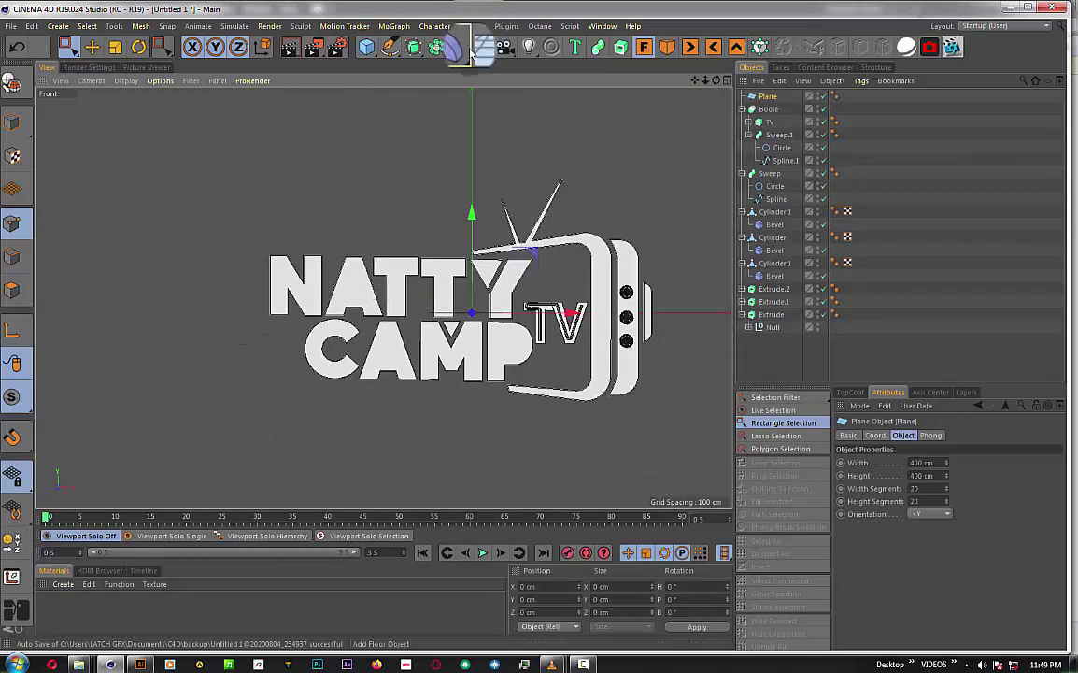
click(663, 48)
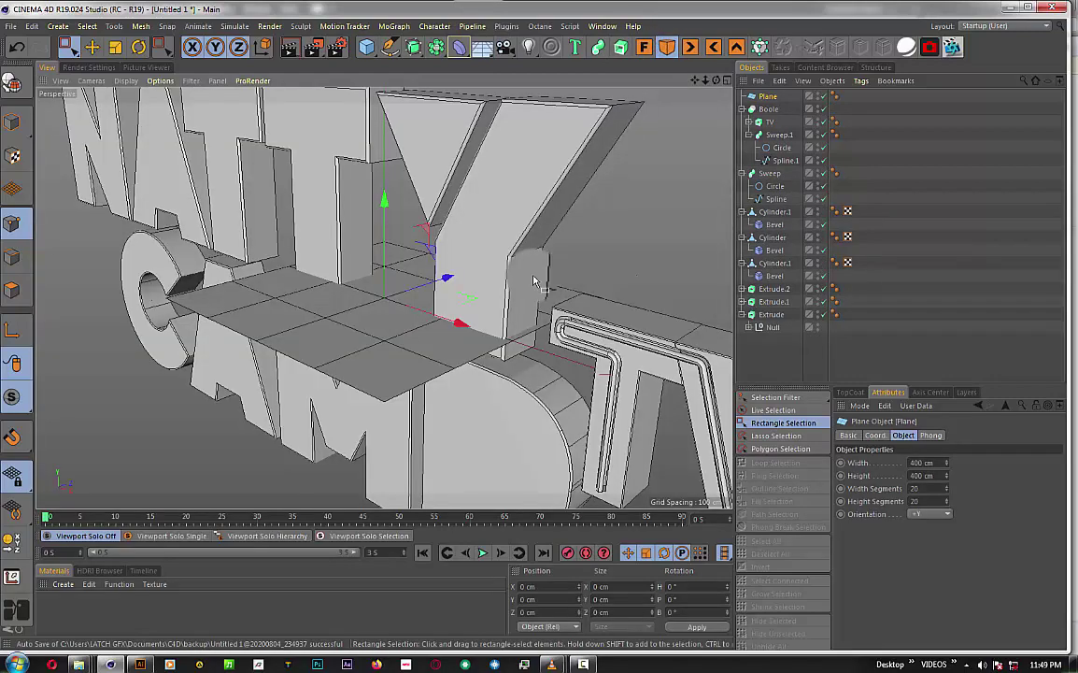
scroll(535, 280, down, 3)
scroll(541, 283, down, 2)
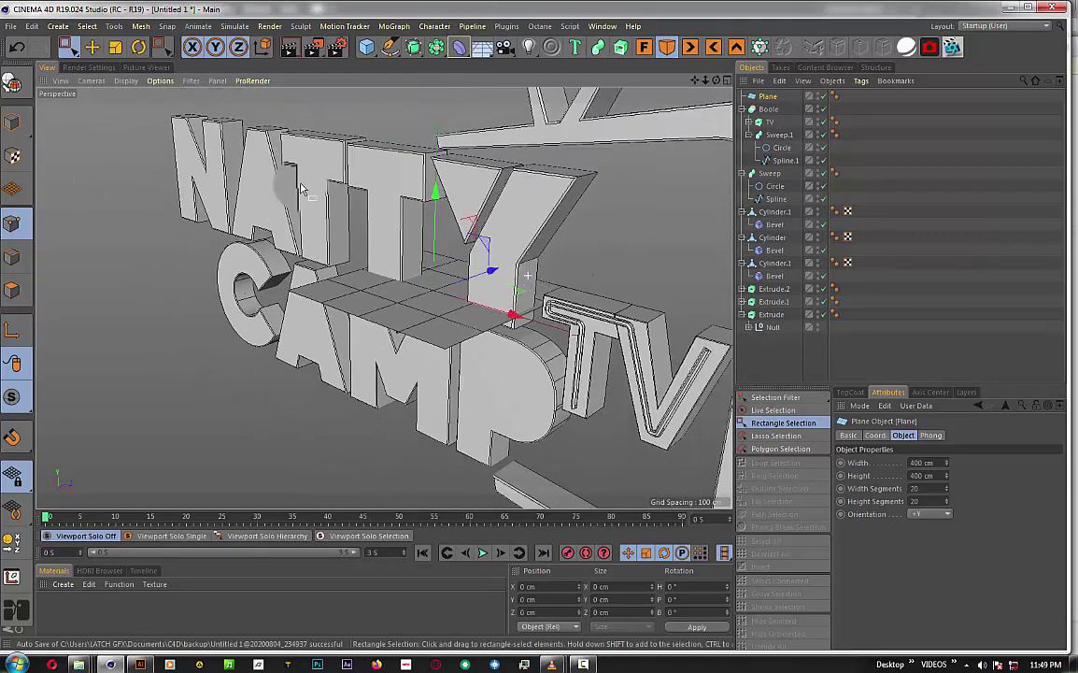
click(141, 49)
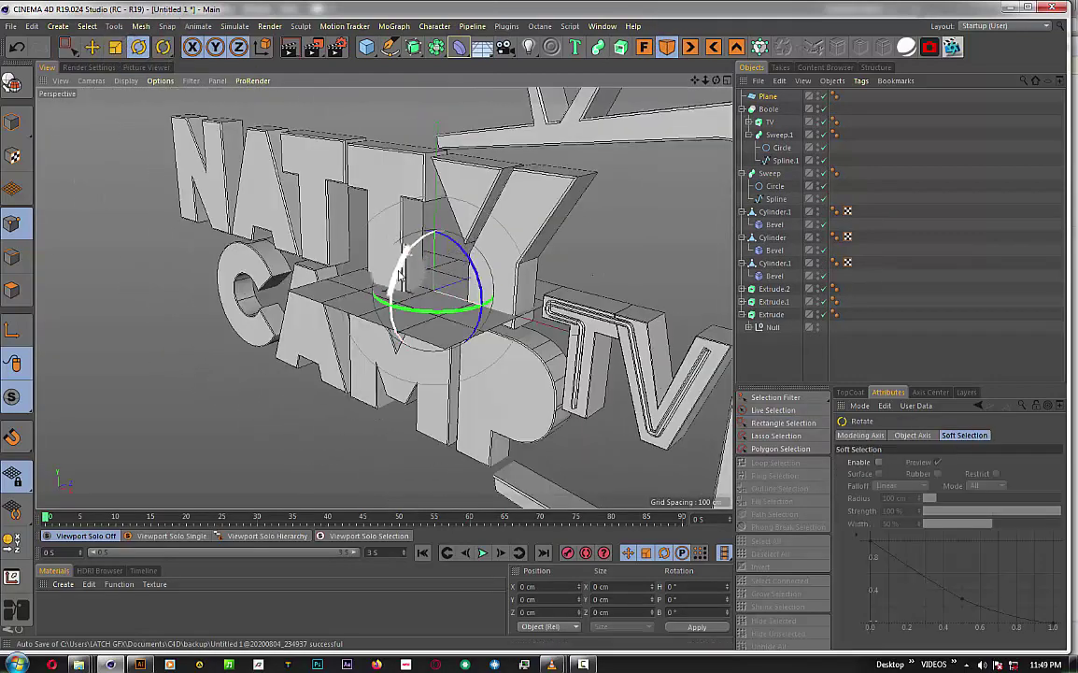
drag(383, 238, 376, 426)
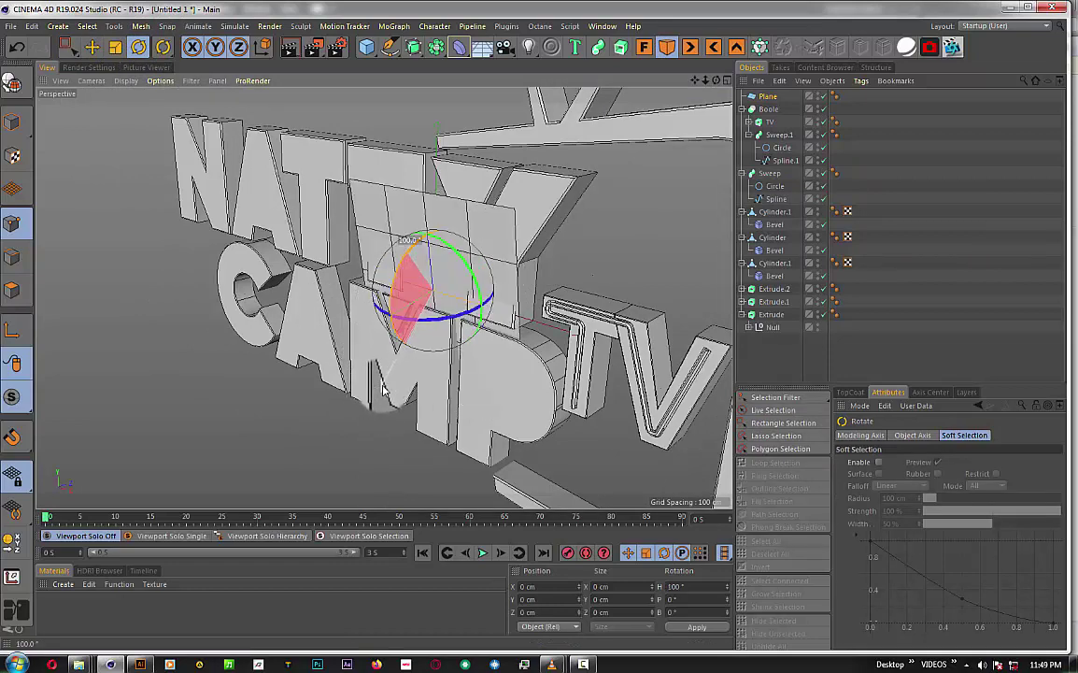
drag(400, 353, 408, 330)
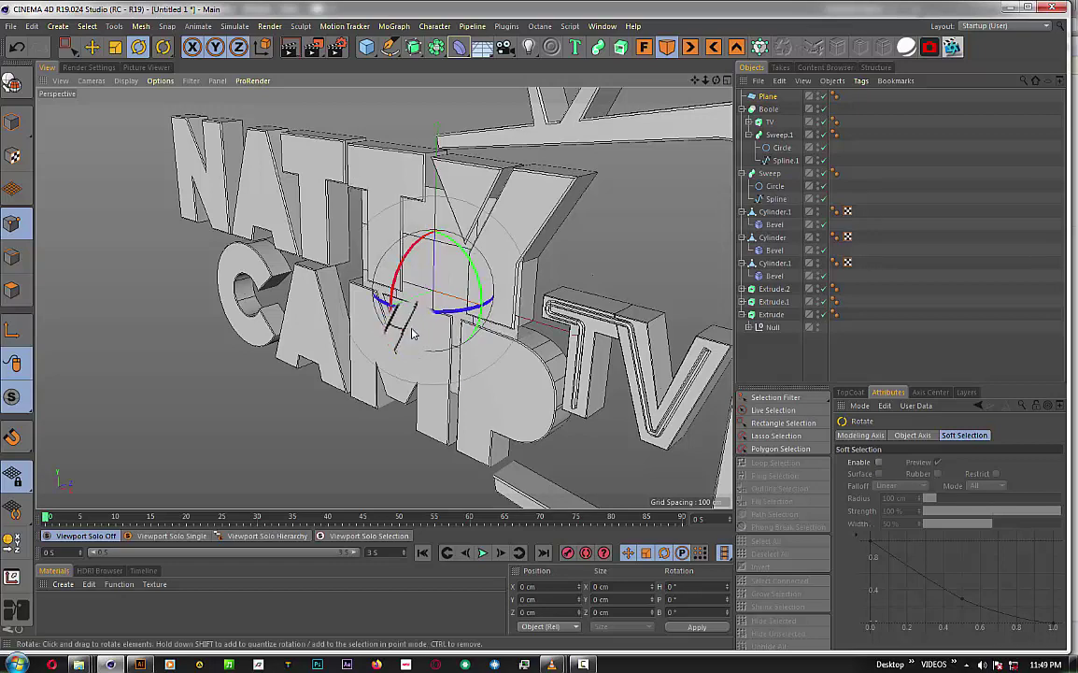
- Move the upright plane forward and left in front of the NATTY letters
click(91, 47)
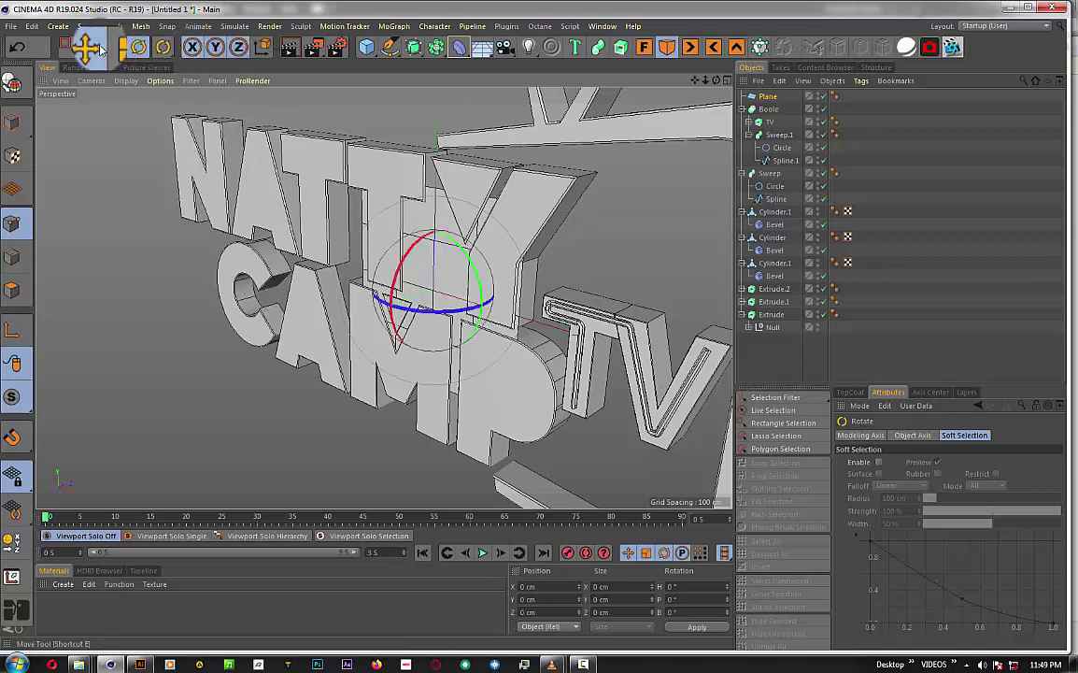
drag(362, 315, 334, 339)
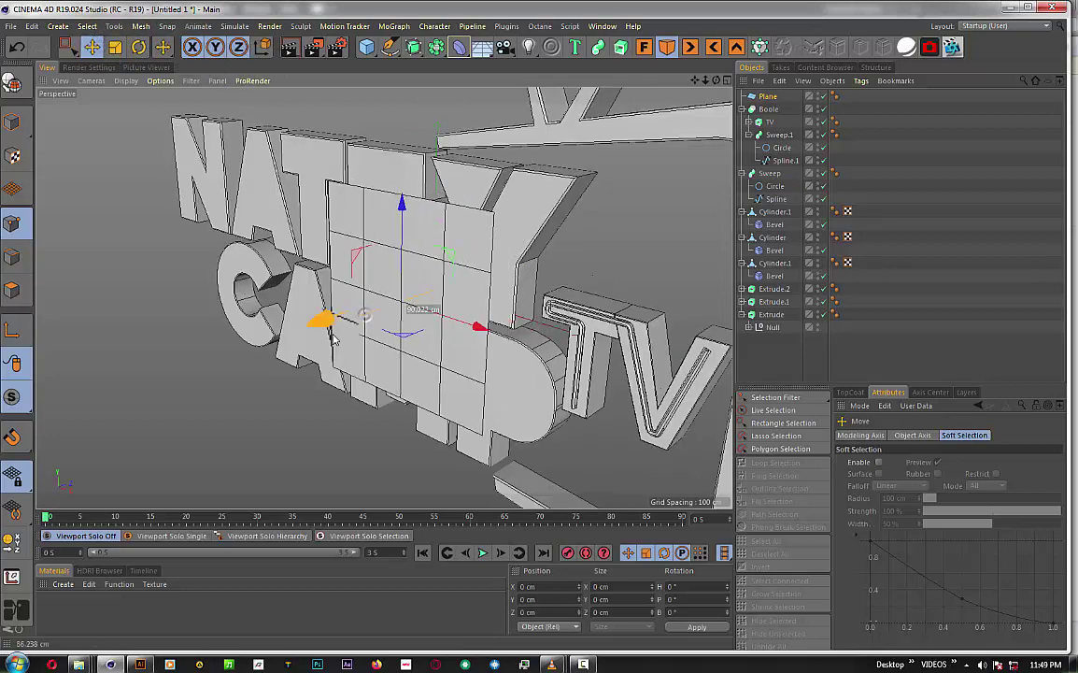
drag(455, 326, 348, 292)
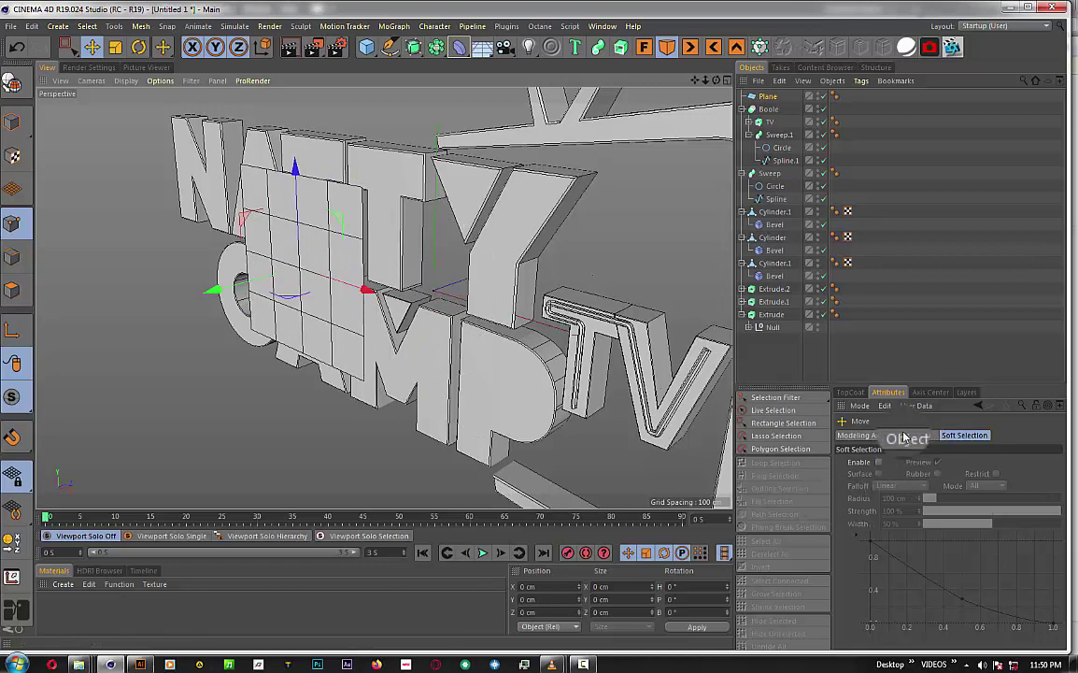
click(913, 435)
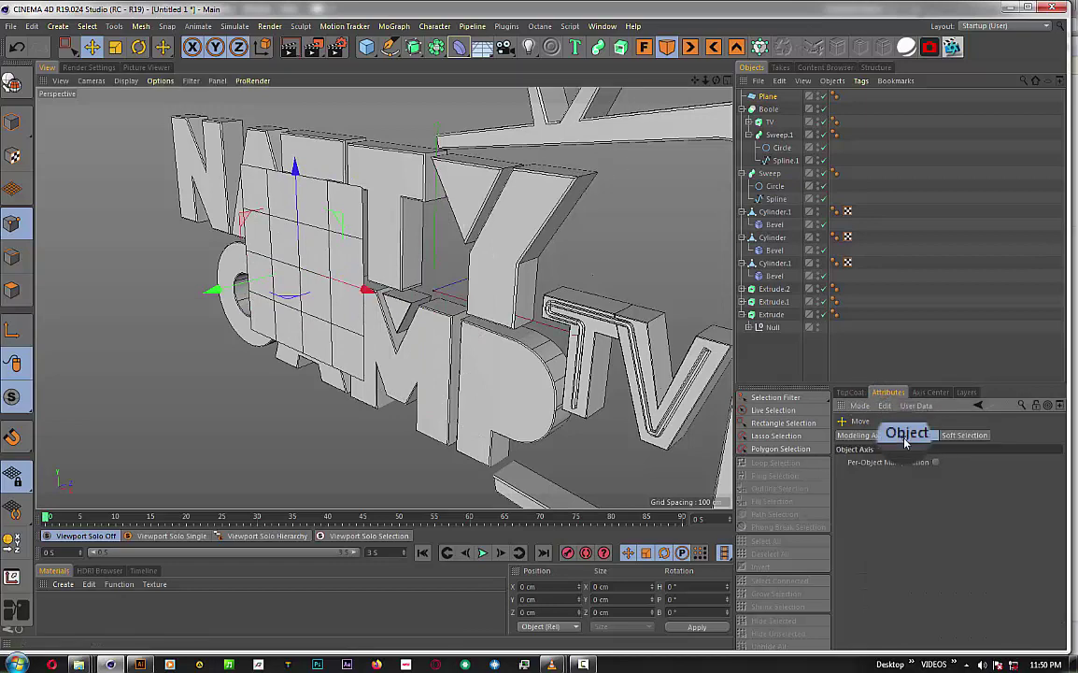
click(861, 435)
click(963, 436)
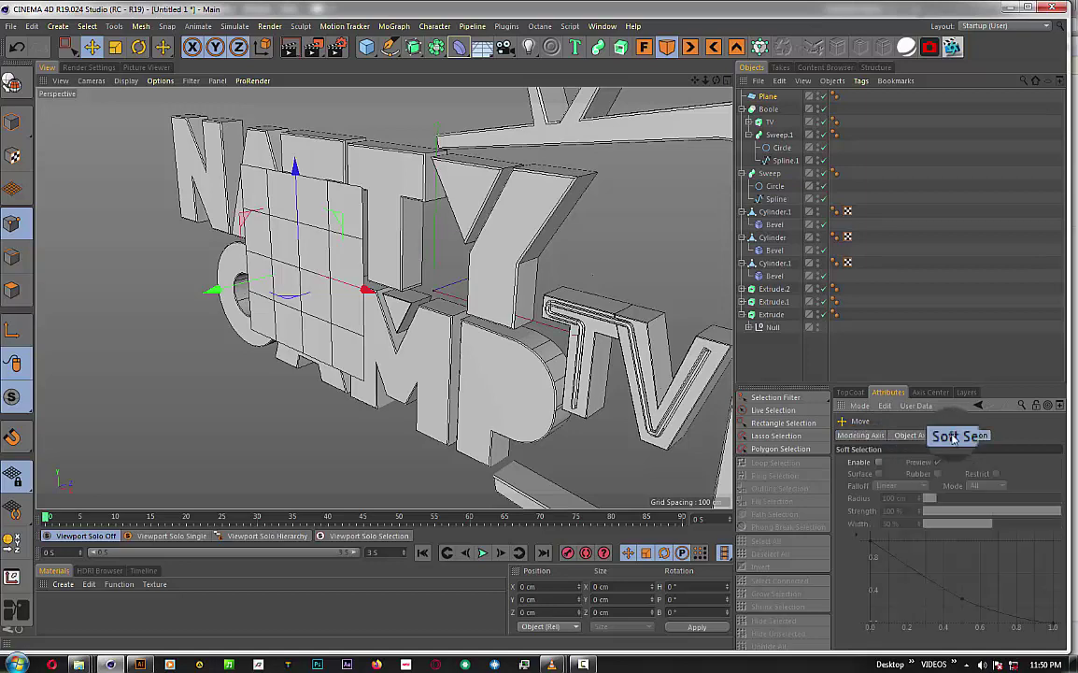
- Set the plane to 1×1 segments and make it an editable polygon object
click(767, 97)
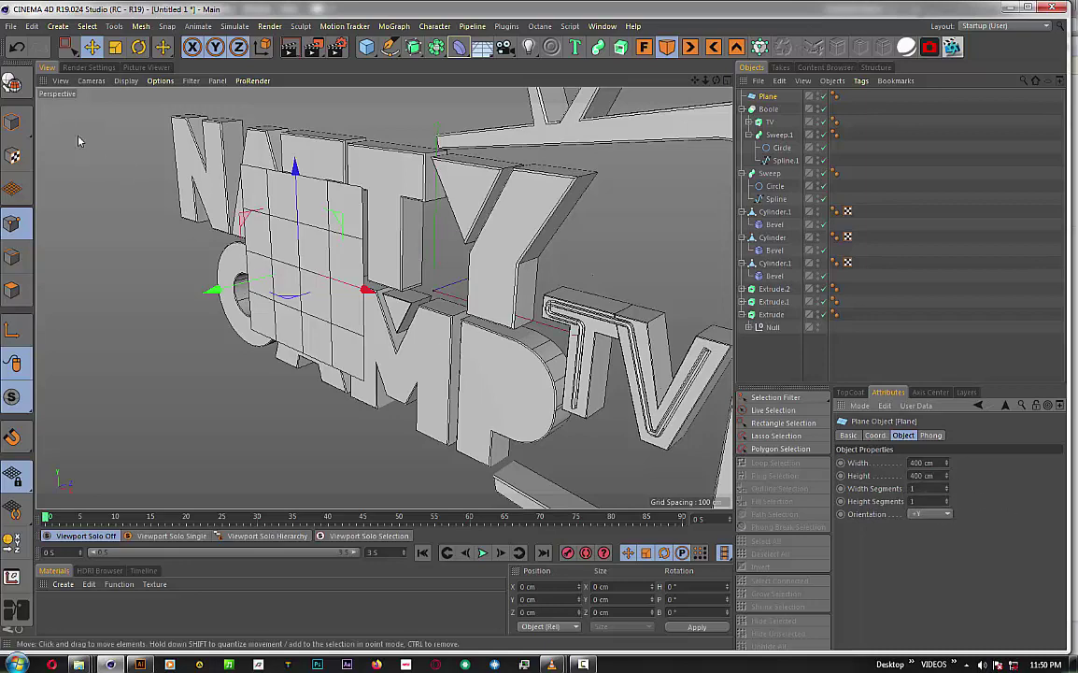
click(12, 121)
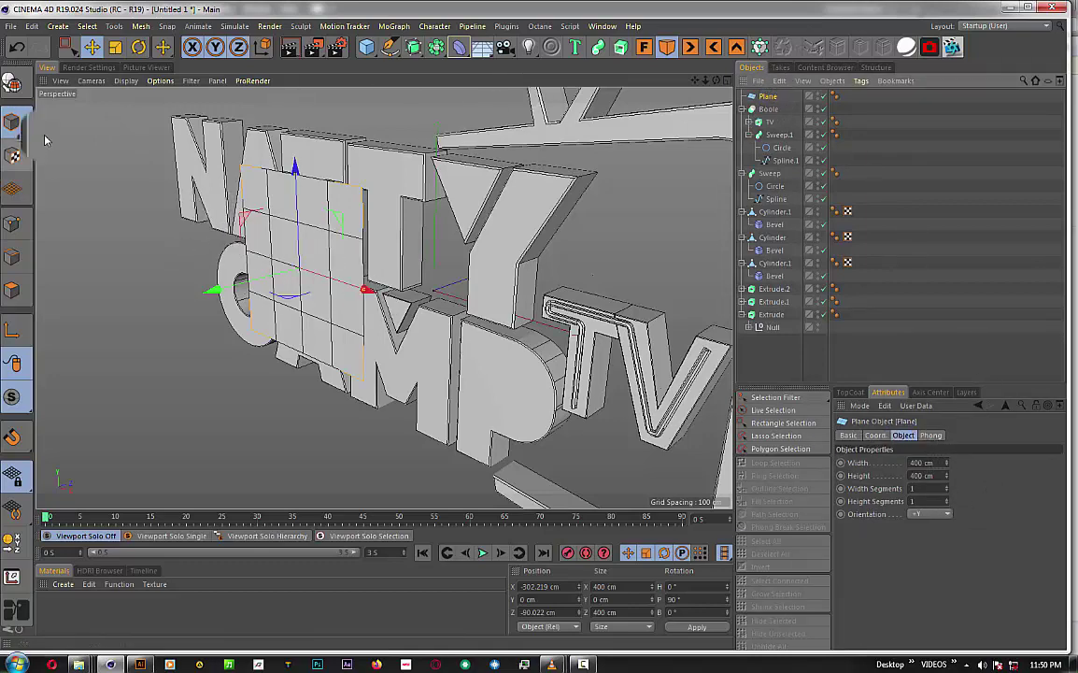
click(13, 86)
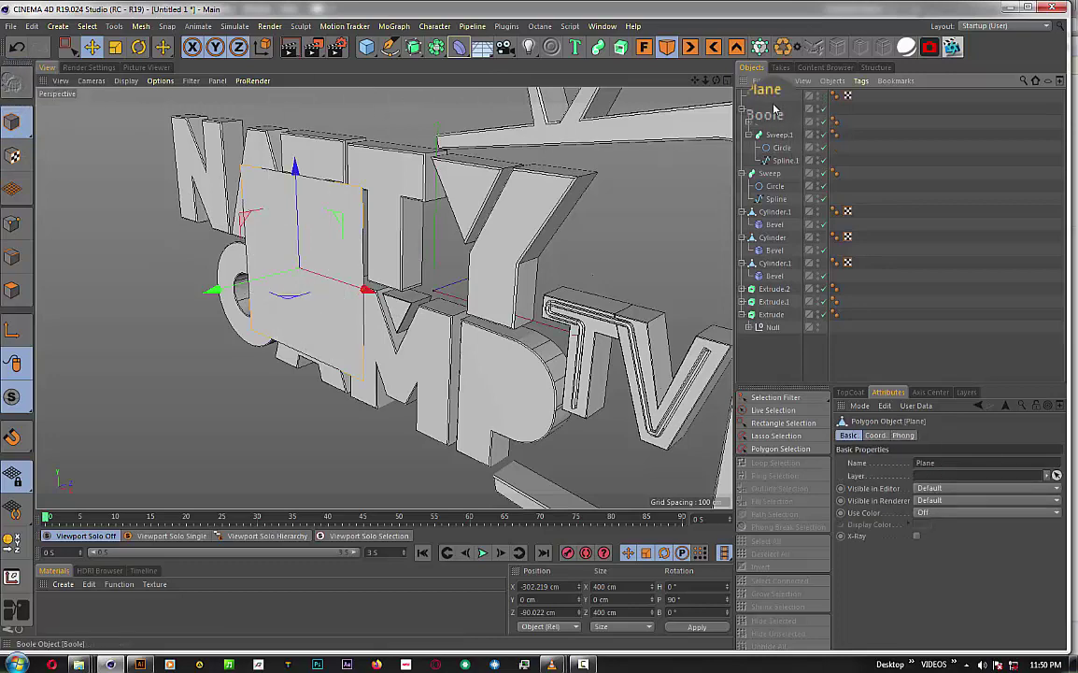
- In Front view, select the two top corner points and scale them inward into a trapezoid
click(13, 222)
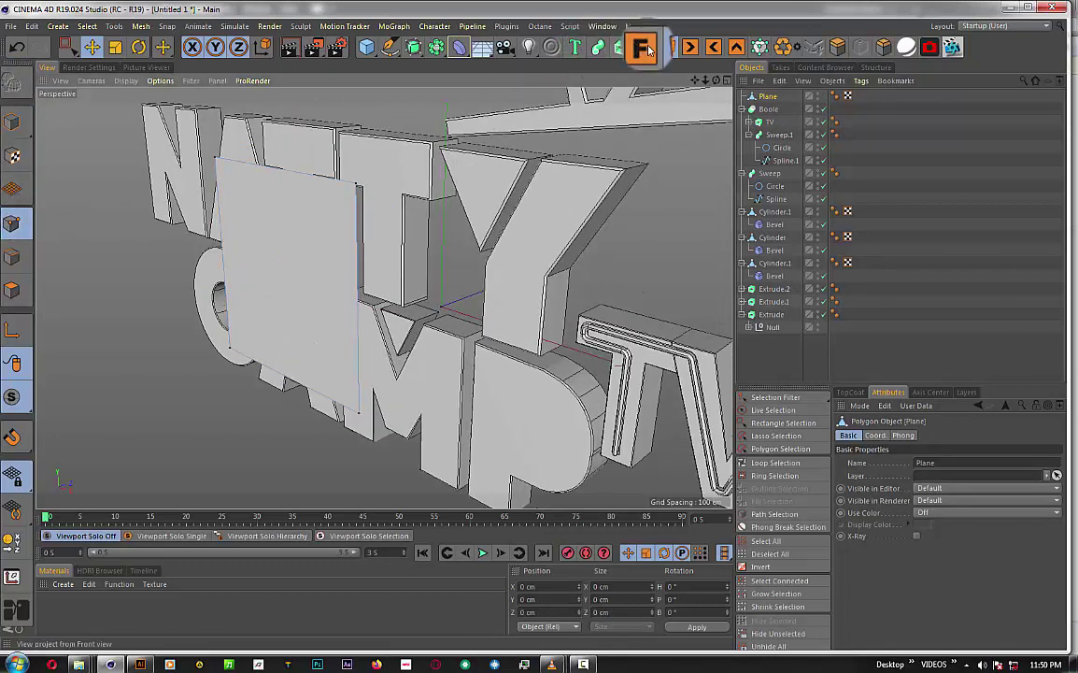
click(645, 47)
scroll(233, 340, down, 3)
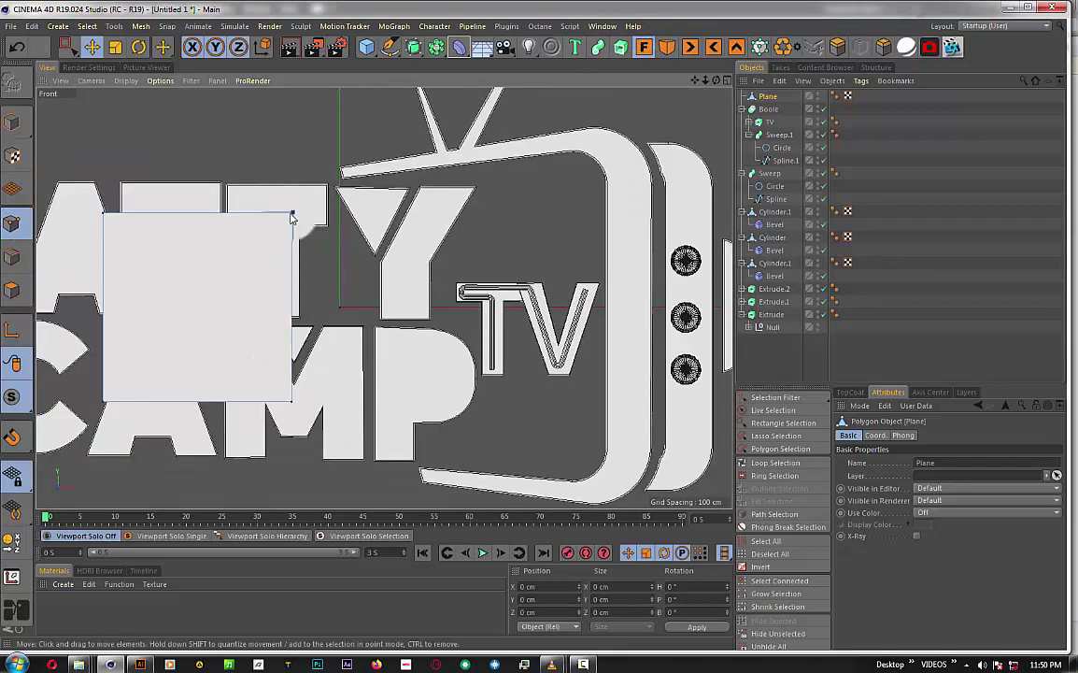
click(291, 213)
shift+click(104, 214)
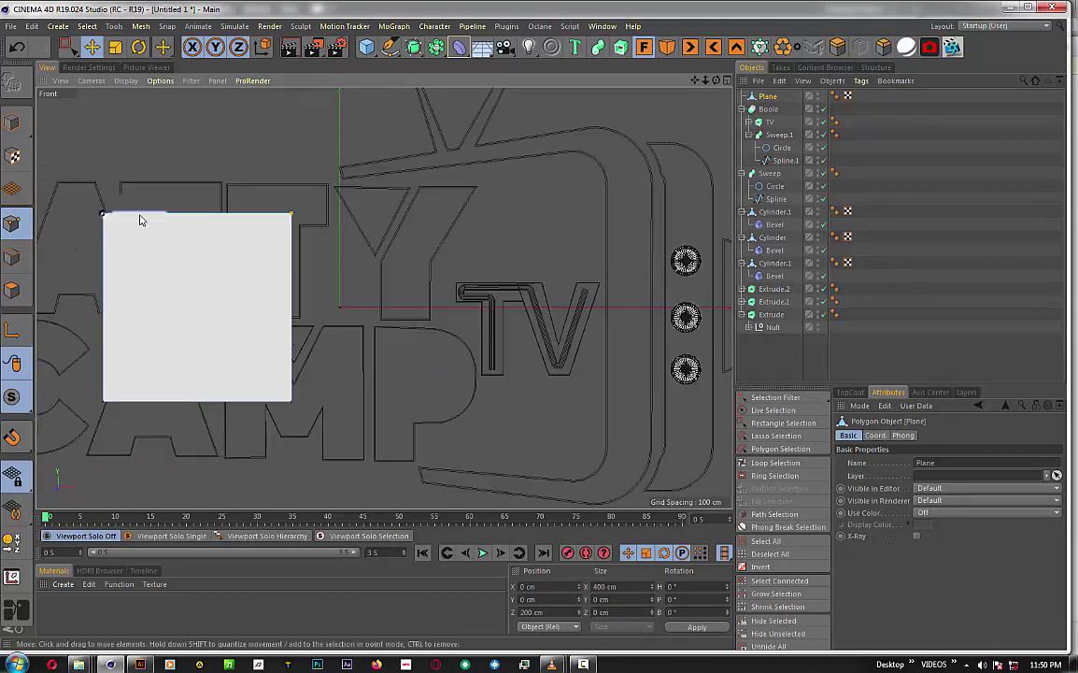
click(114, 48)
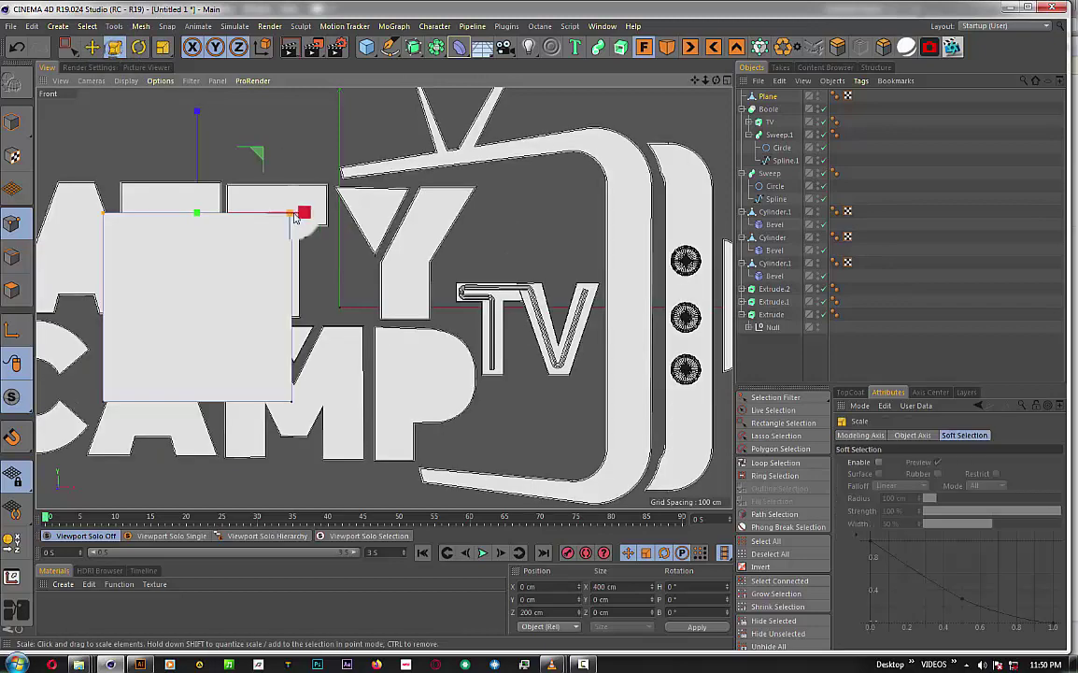
drag(286, 213, 204, 215)
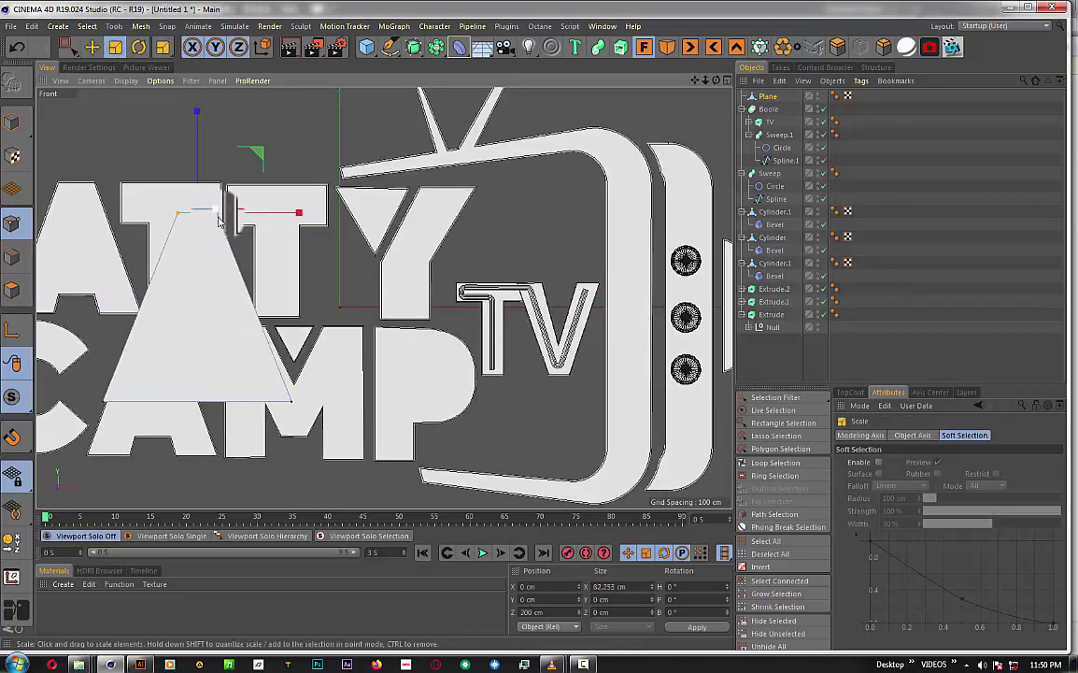
- Raise, narrow and re-lower the bottom points to form a tall tapering wedge
click(292, 404)
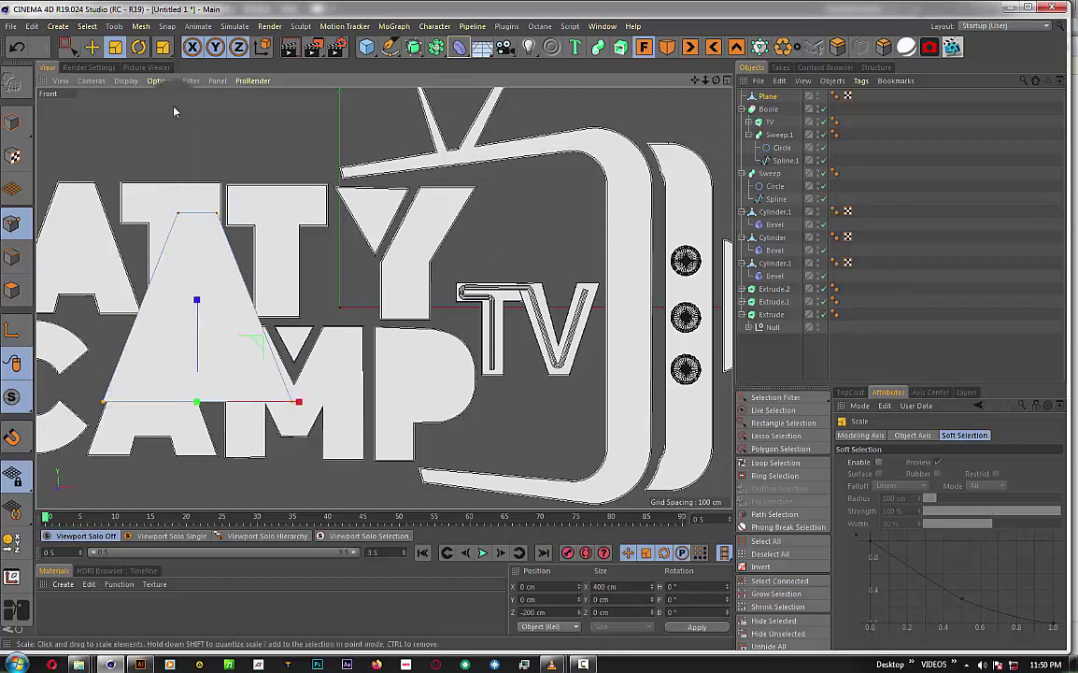
click(91, 47)
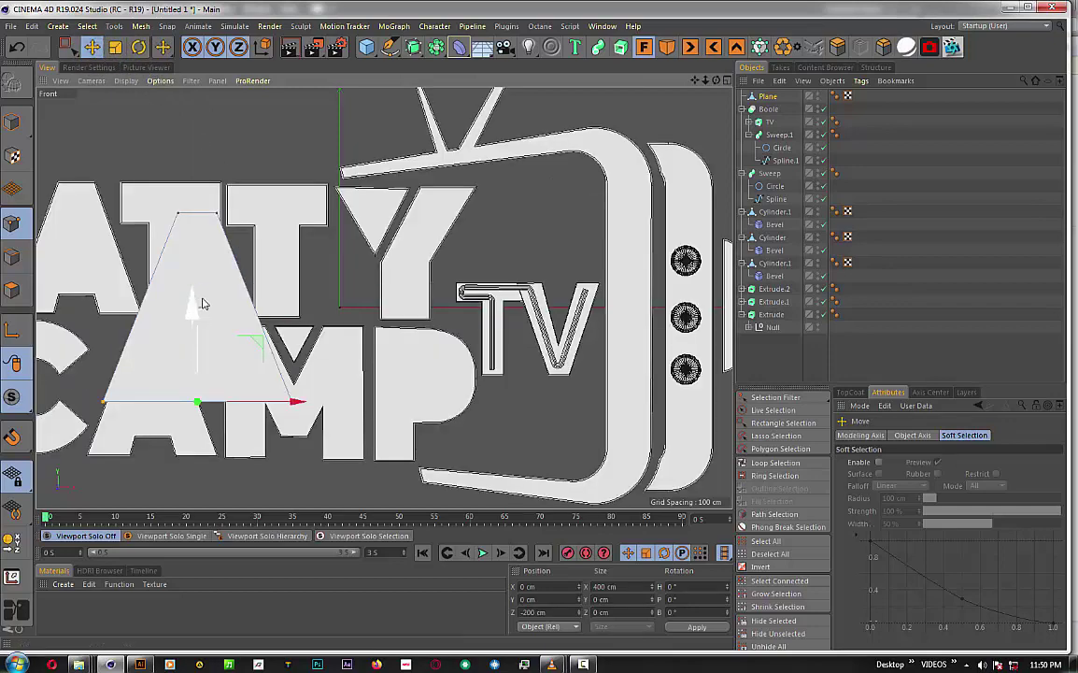
drag(202, 303, 223, 220)
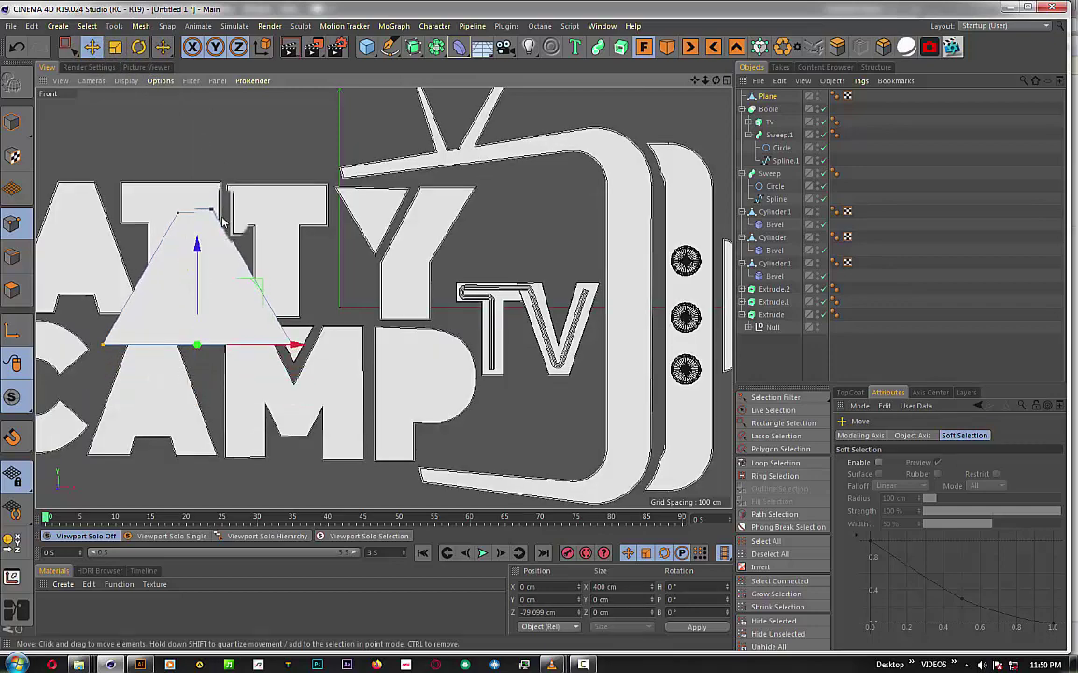
click(115, 47)
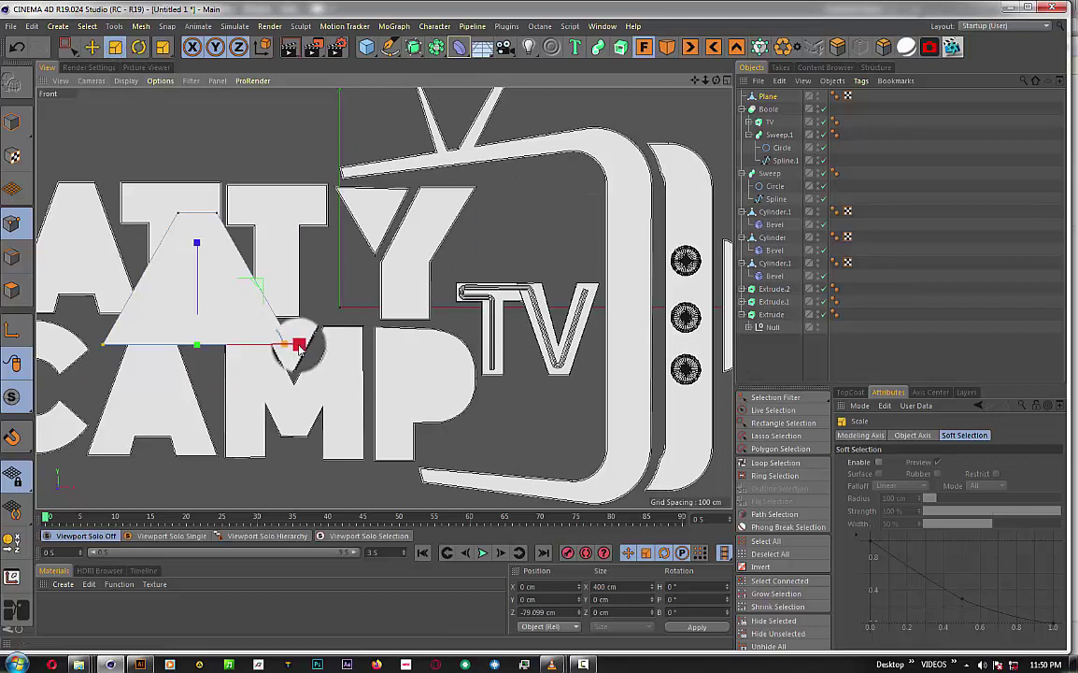
mouse_move(297, 345)
mouse_down()
mouse_move(263, 354)
mouse_move(272, 347)
mouse_up()
click(91, 47)
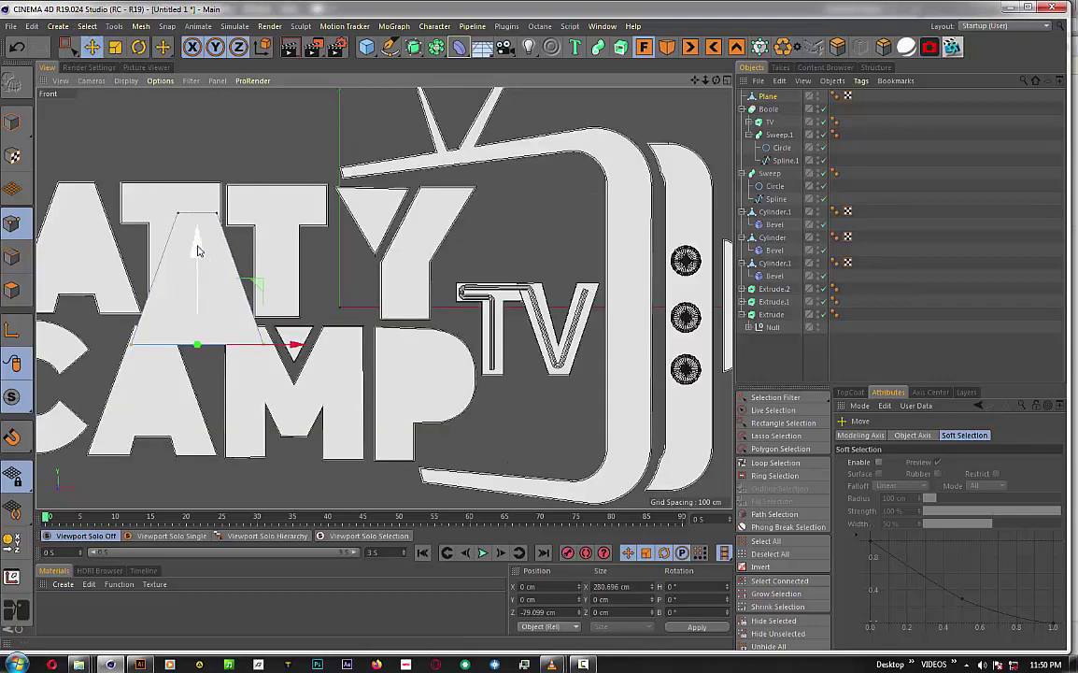
mouse_move(197, 250)
mouse_down()
mouse_move(196, 269)
mouse_move(197, 220)
mouse_up()
- Move the triangular plane down onto the A of CAMP
click(20, 124)
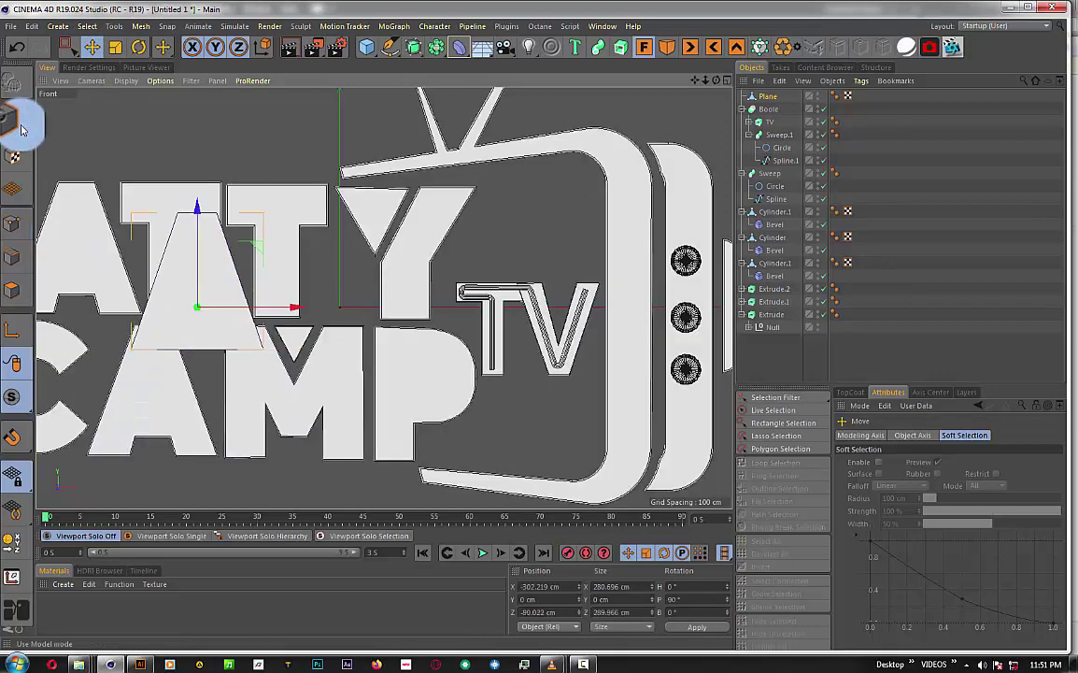
drag(189, 228, 188, 292)
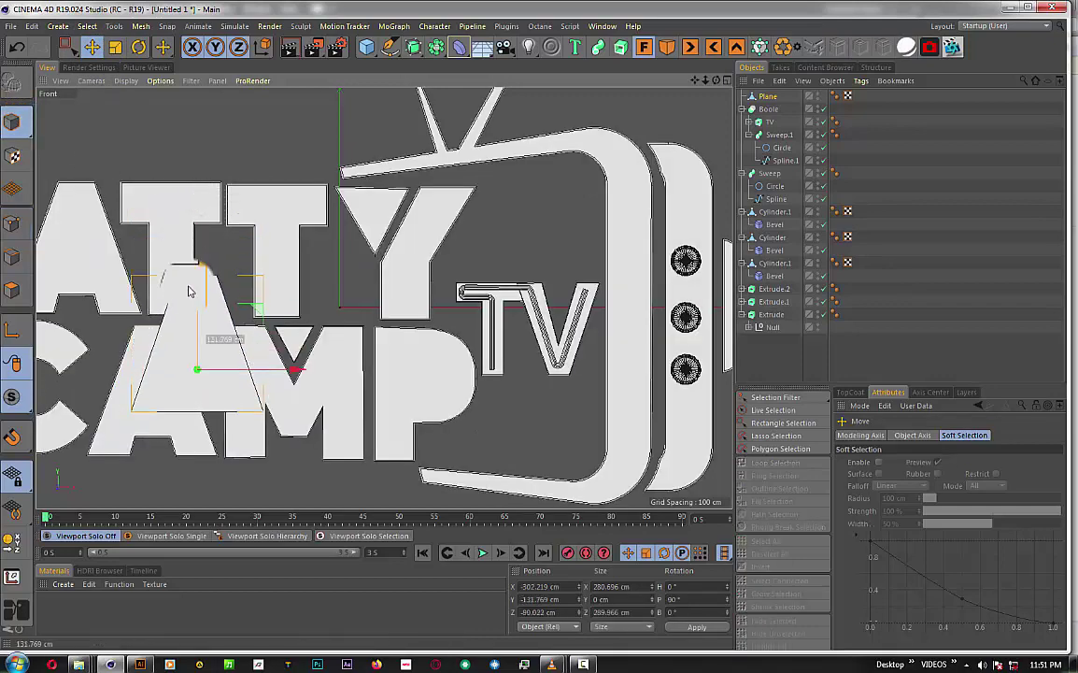
drag(270, 393, 216, 407)
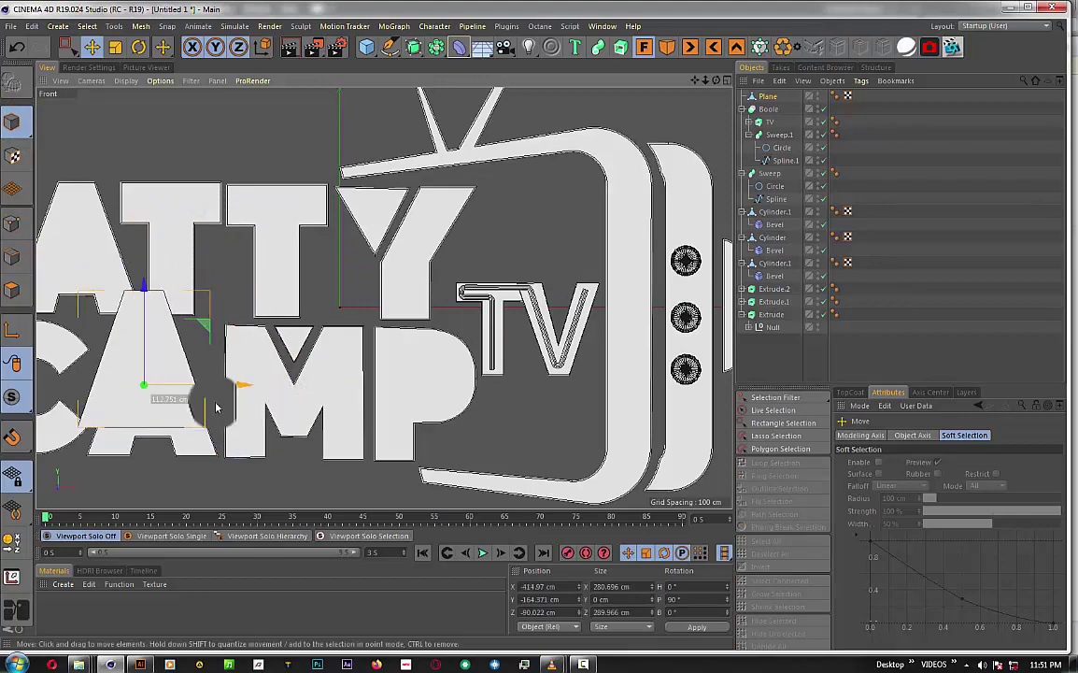
scroll(215, 408, up, 2)
scroll(162, 409, up, 2)
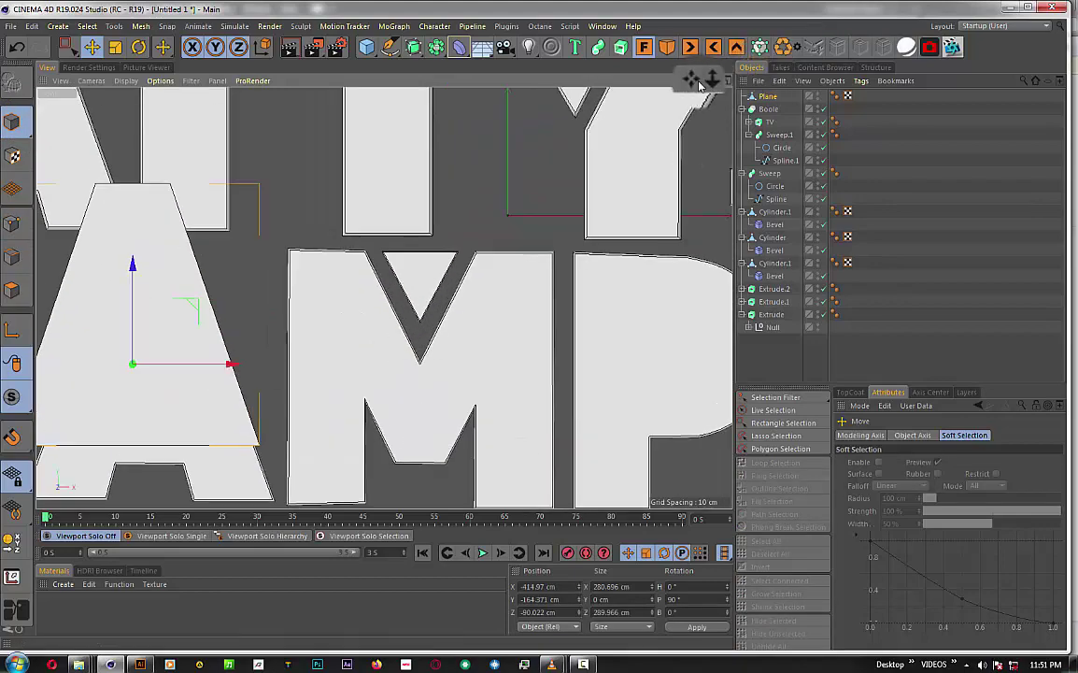
drag(700, 84, 812, 23)
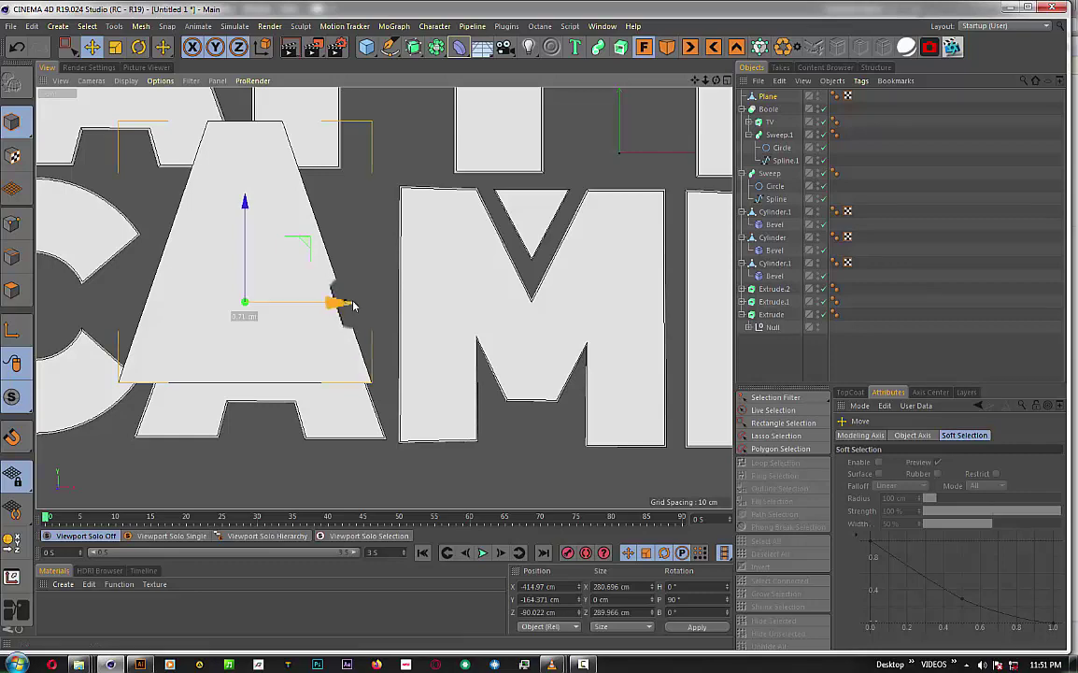
drag(353, 305, 362, 305)
- Lower the top points into the A and scale the bottom points inward, about 82 cm top, 161 cm base
click(32, 225)
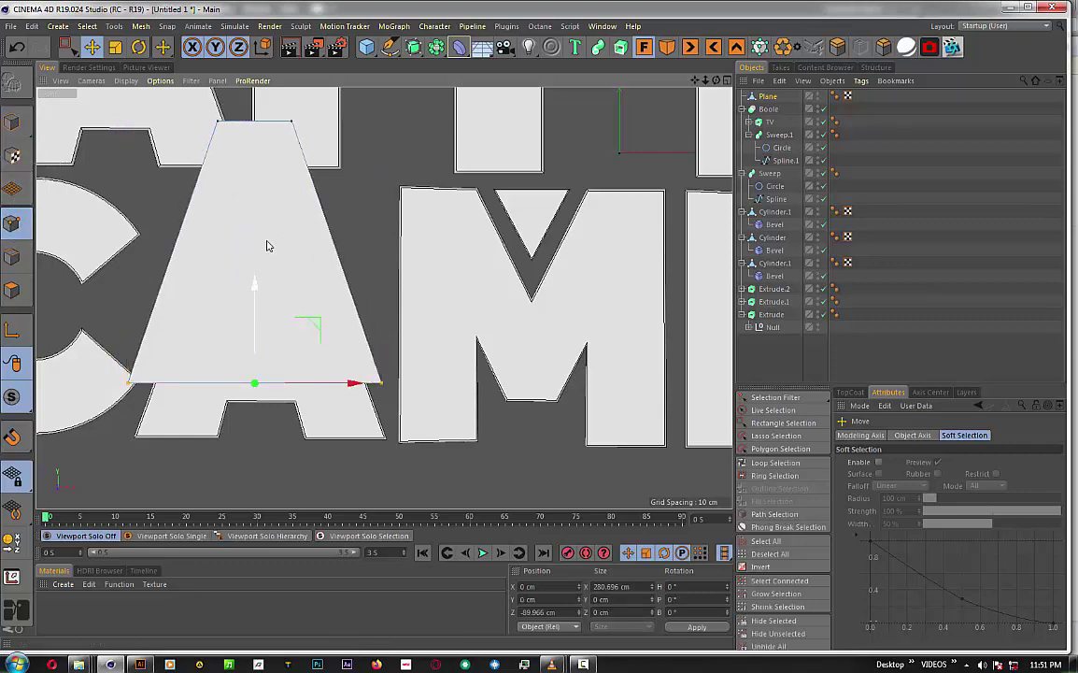
click(293, 129)
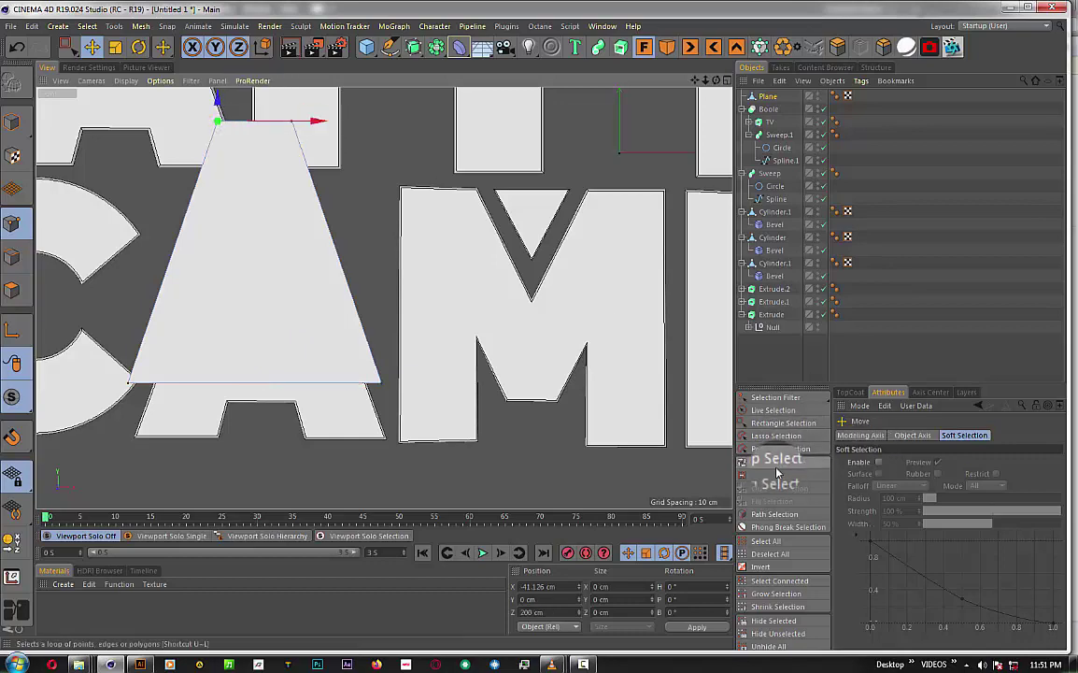
click(783, 423)
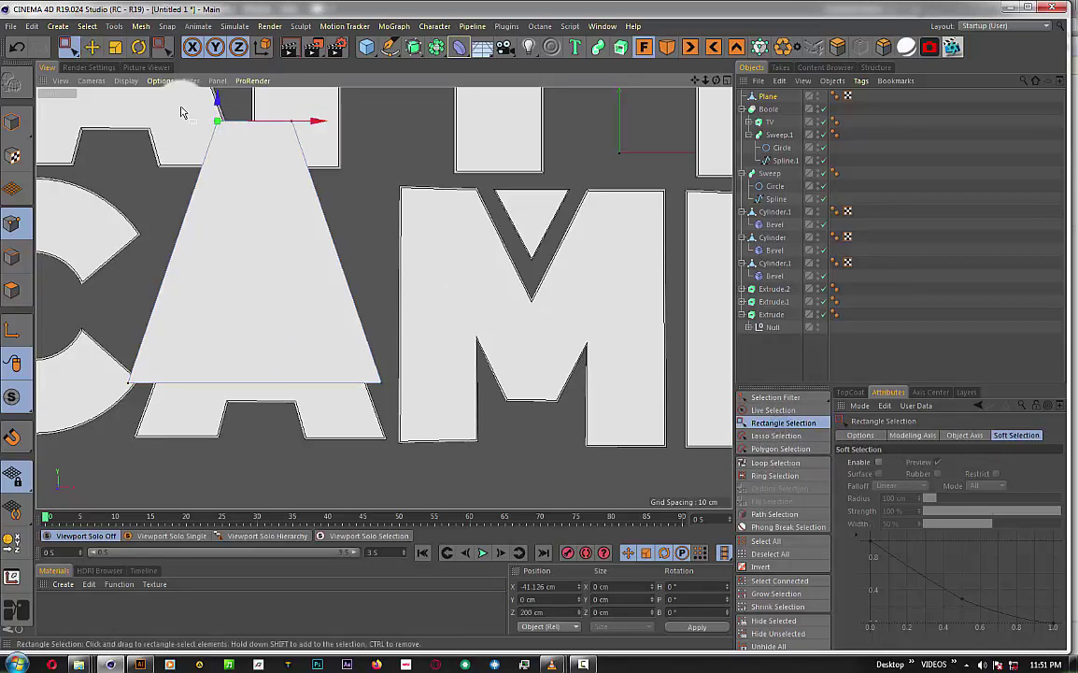
drag(201, 98, 308, 136)
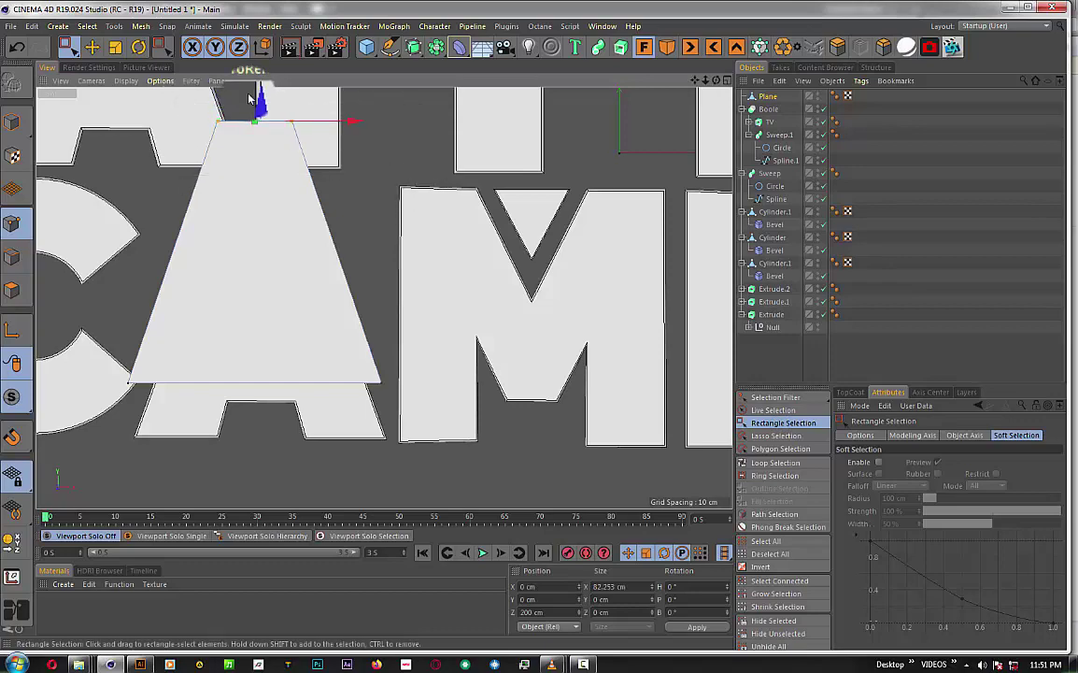
mouse_move(258, 103)
mouse_down()
mouse_move(259, 217)
mouse_move(260, 179)
mouse_up()
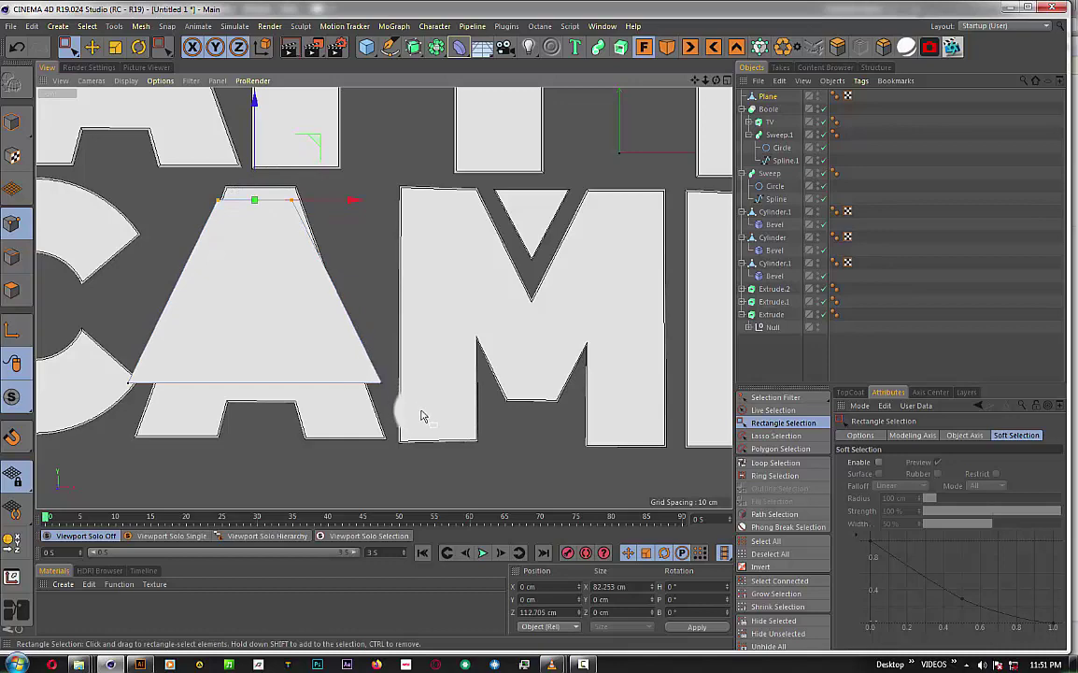
drag(422, 413, 128, 348)
click(115, 49)
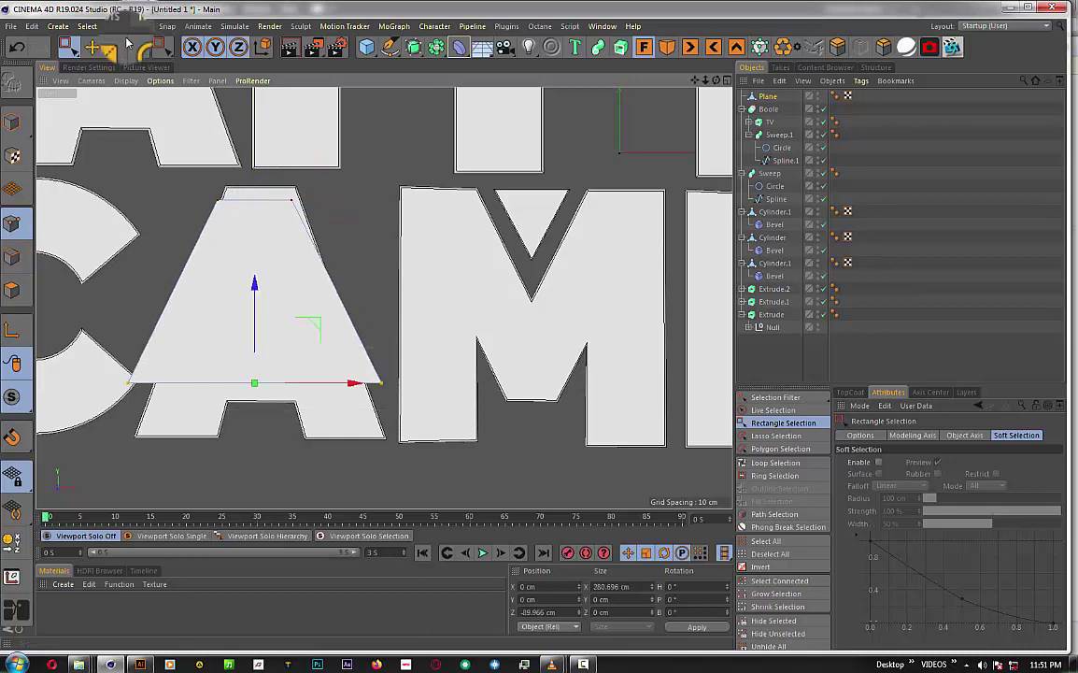
mouse_move(355, 383)
mouse_down()
mouse_move(326, 386)
mouse_move(314, 228)
mouse_move(261, 237)
mouse_up()
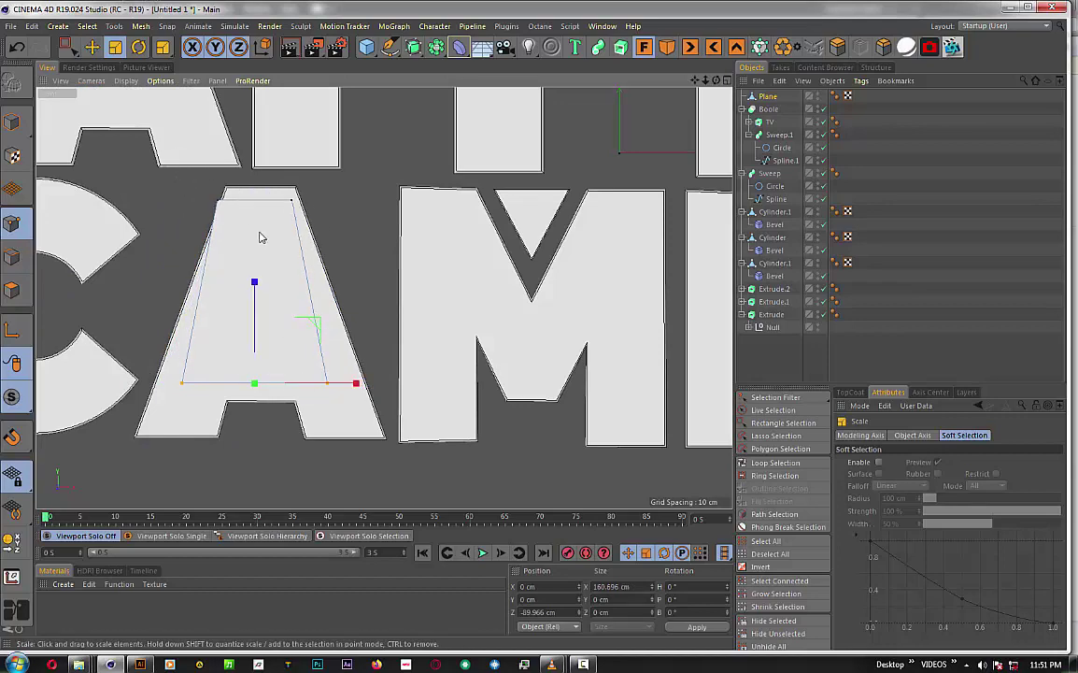
- Lower the trapezoid's top edge and narrow it to about 50 cm
click(783, 423)
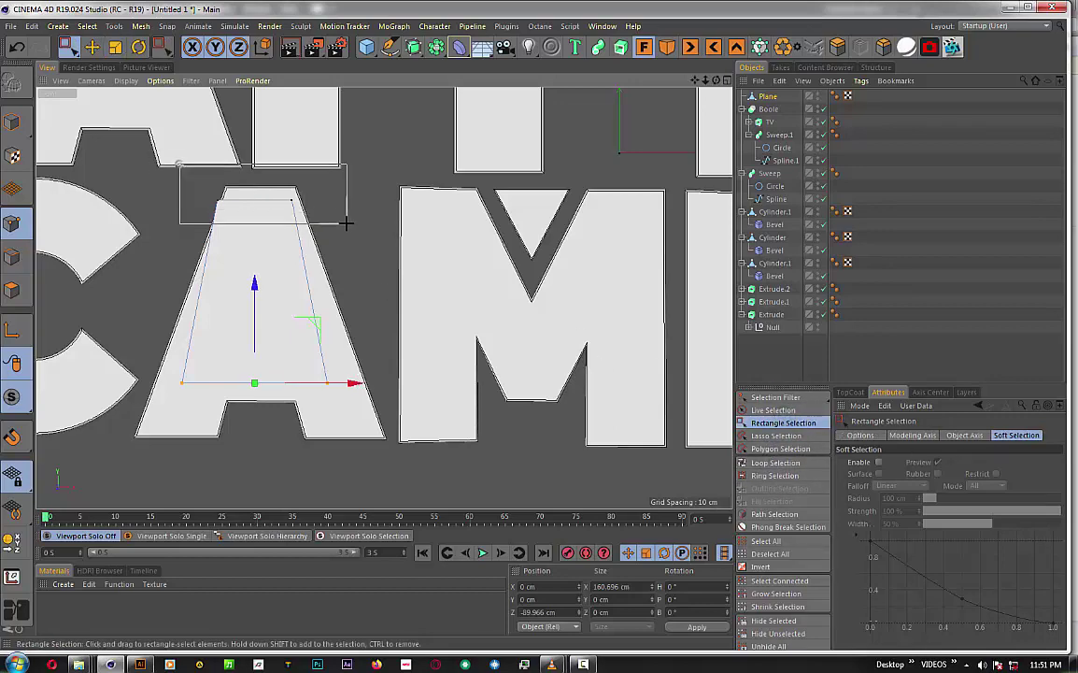
drag(345, 222, 346, 223)
drag(254, 94, 252, 150)
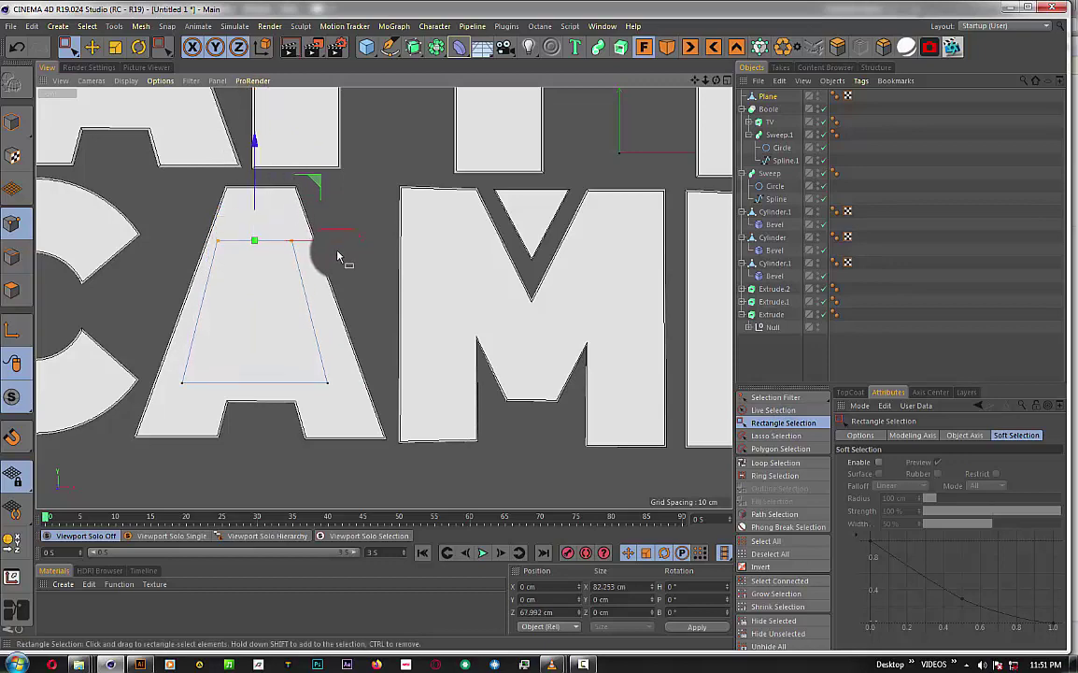
click(115, 46)
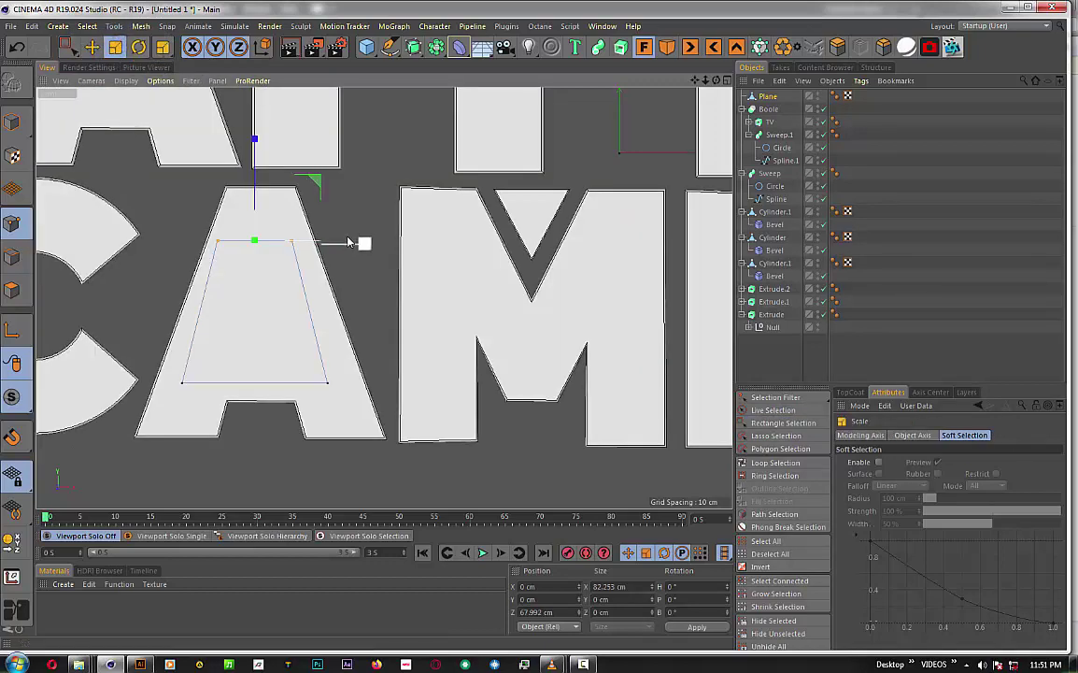
drag(342, 242, 312, 242)
drag(316, 247, 318, 251)
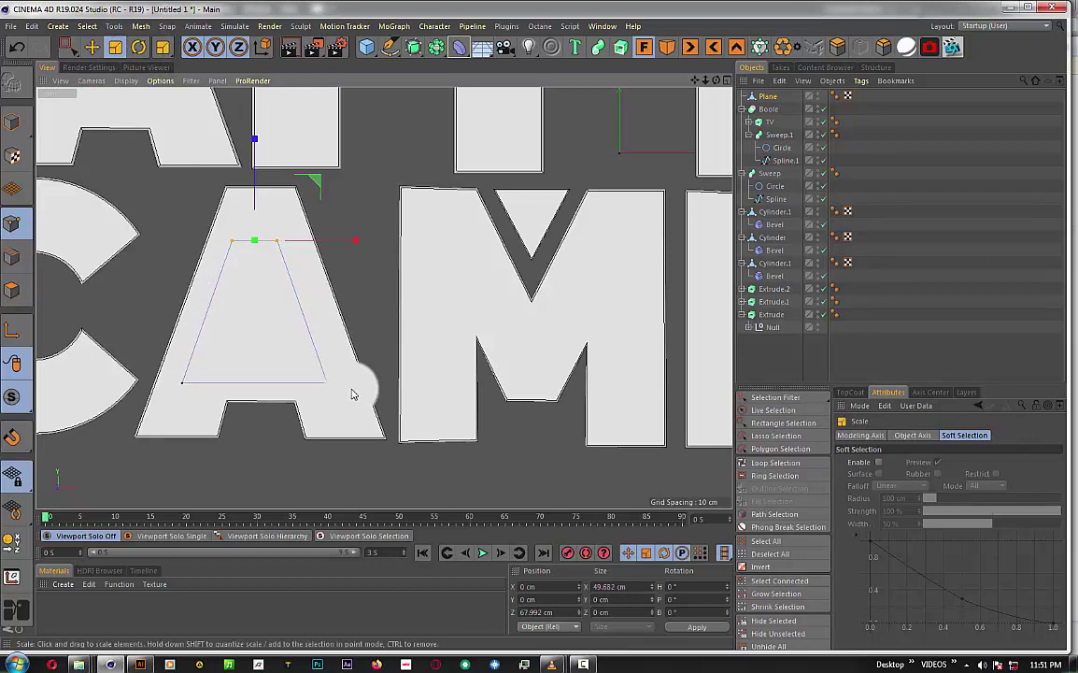
- Raise the bottom edge slightly and narrow it to about 151 cm
click(784, 422)
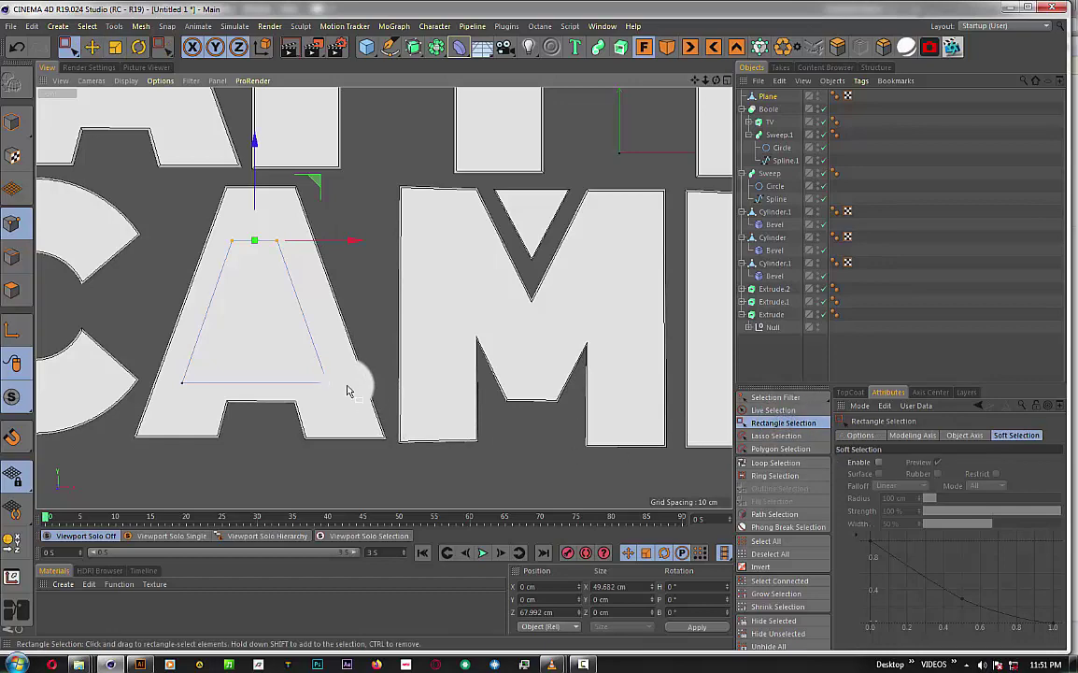
drag(173, 349, 341, 397)
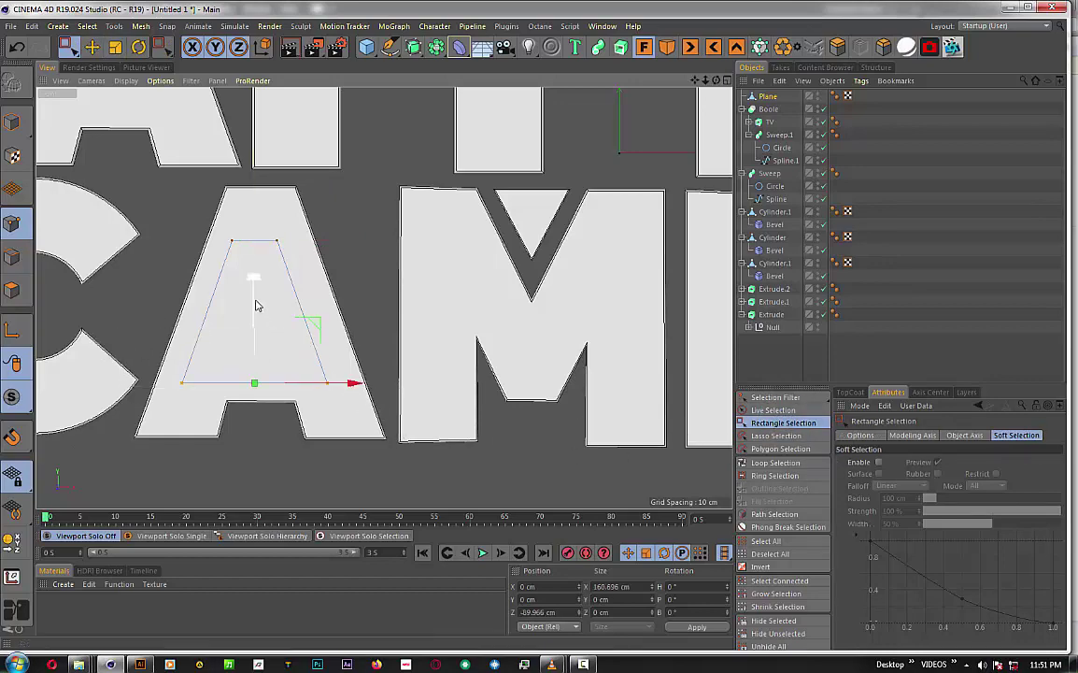
drag(255, 305, 255, 298)
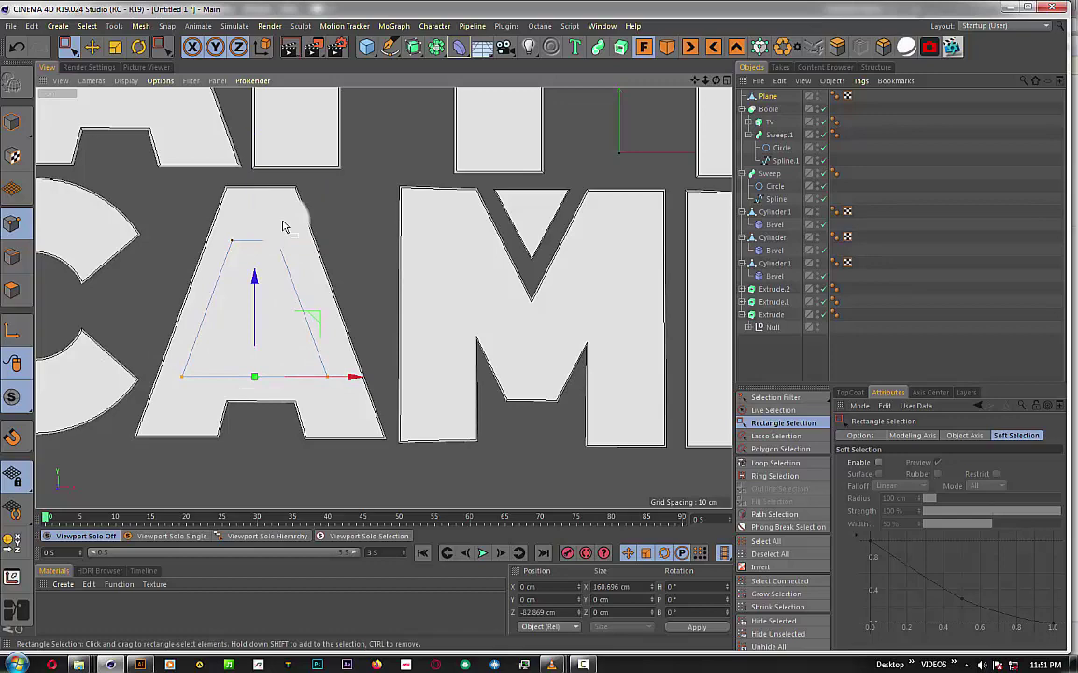
click(114, 50)
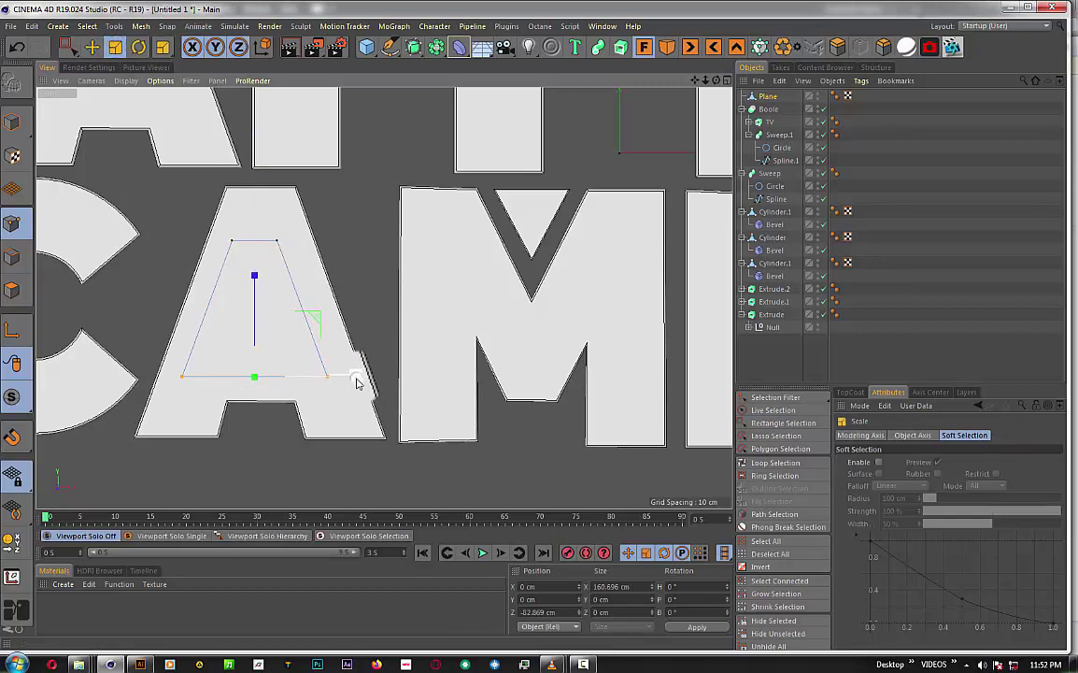
drag(356, 383, 346, 381)
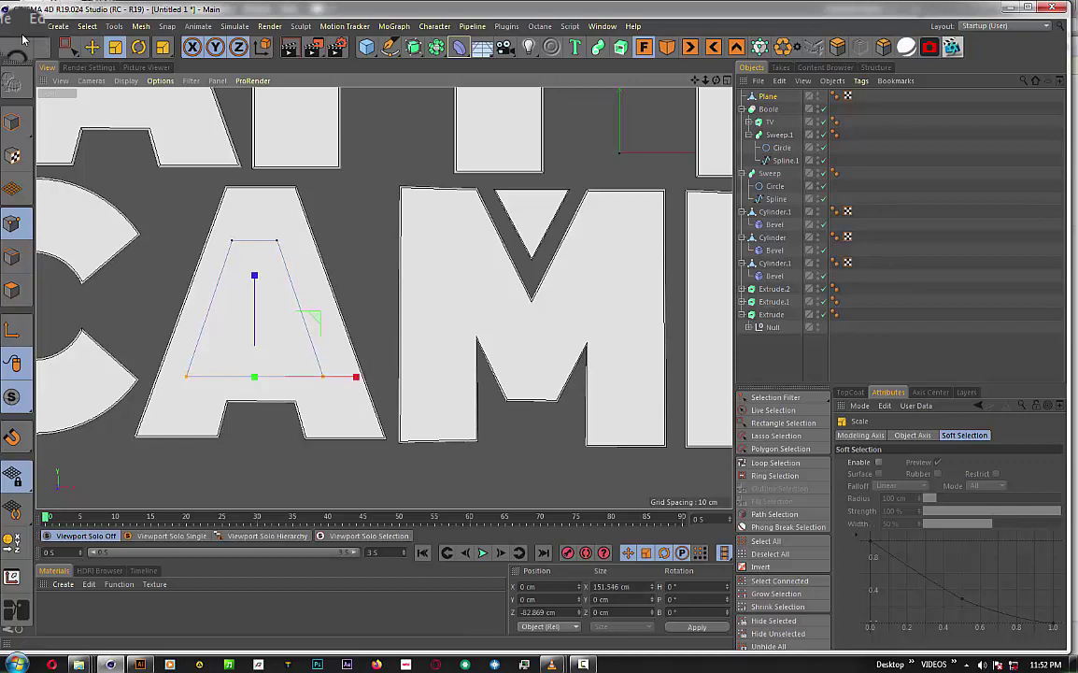
click(91, 47)
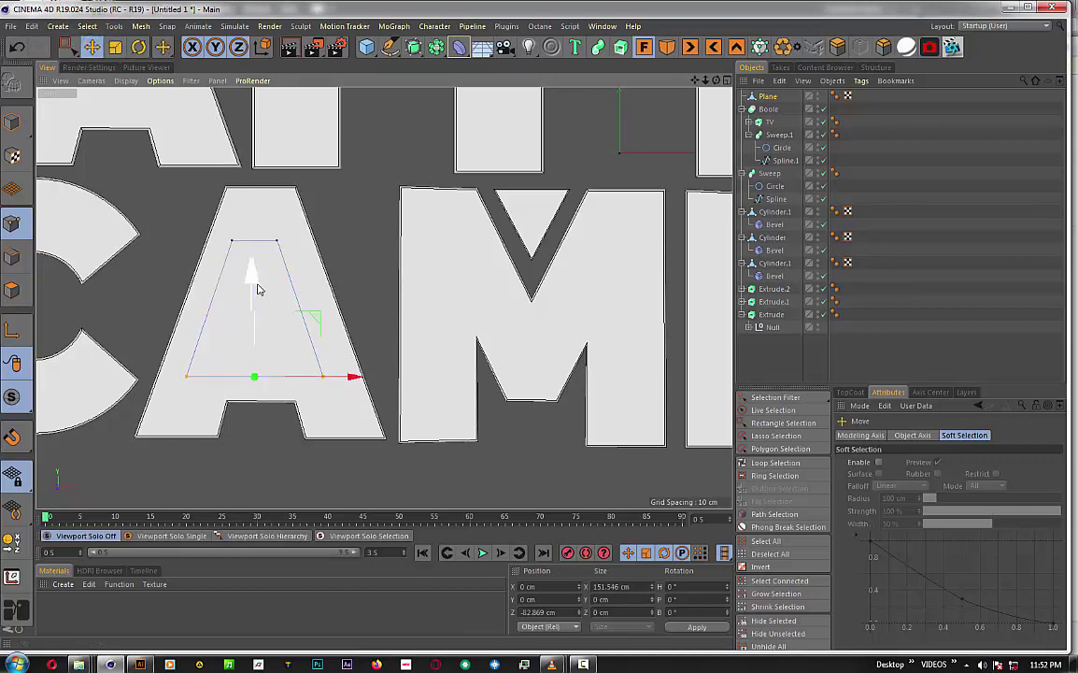
- Nudge the trapezoid right and up, then adjust its depth in the side view
click(13, 121)
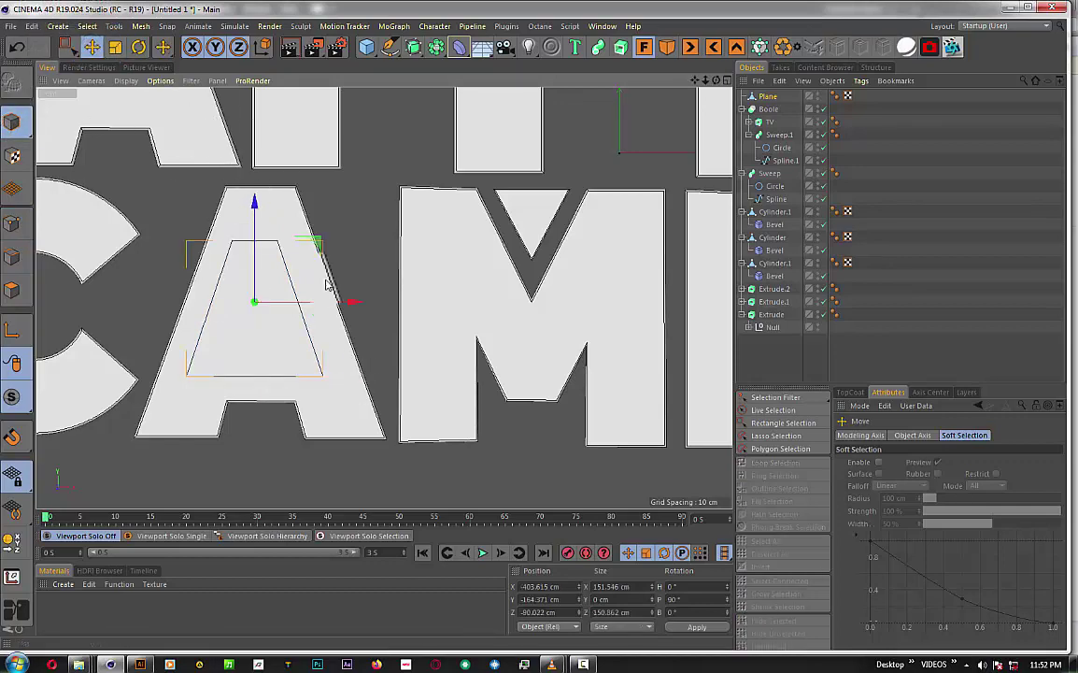
drag(355, 304, 364, 306)
drag(263, 211, 262, 205)
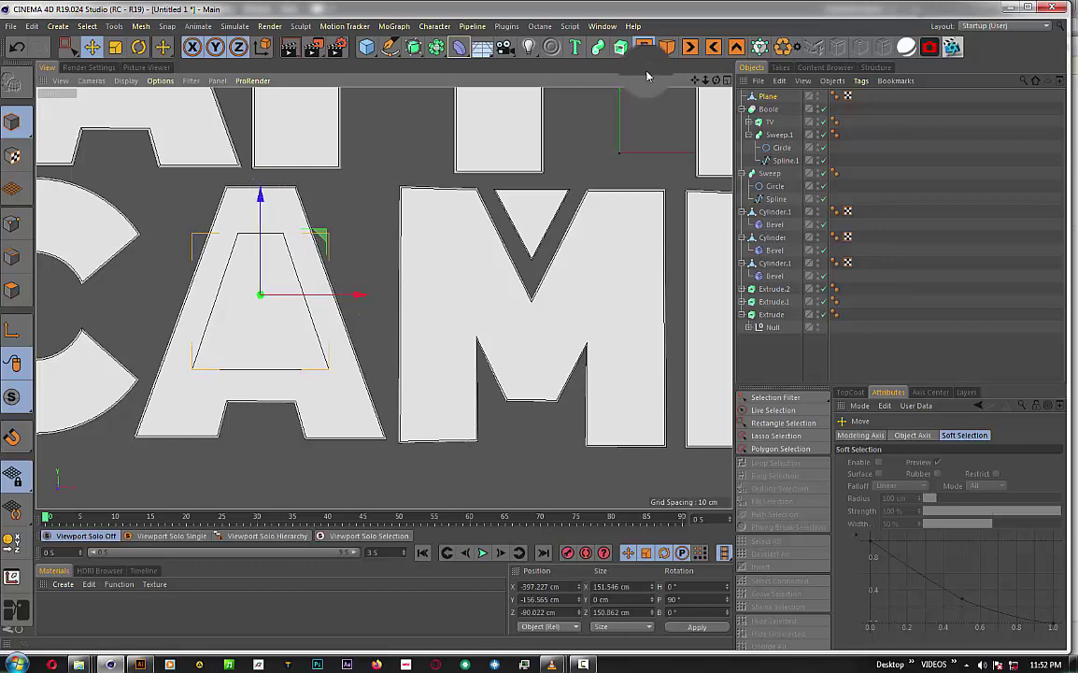
click(668, 45)
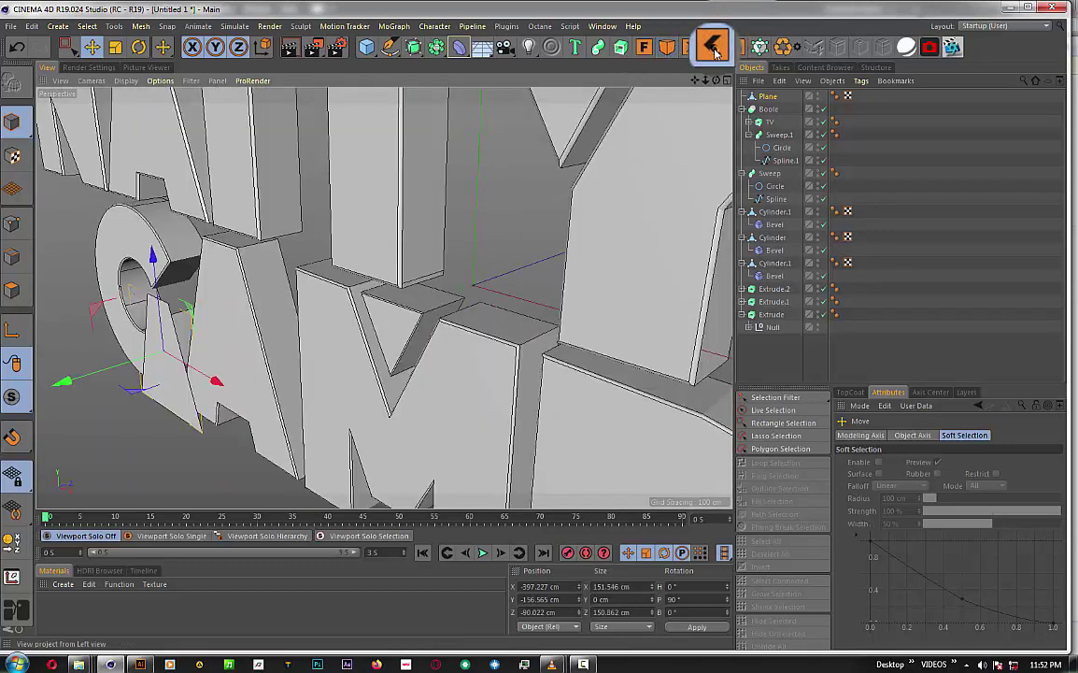
click(714, 47)
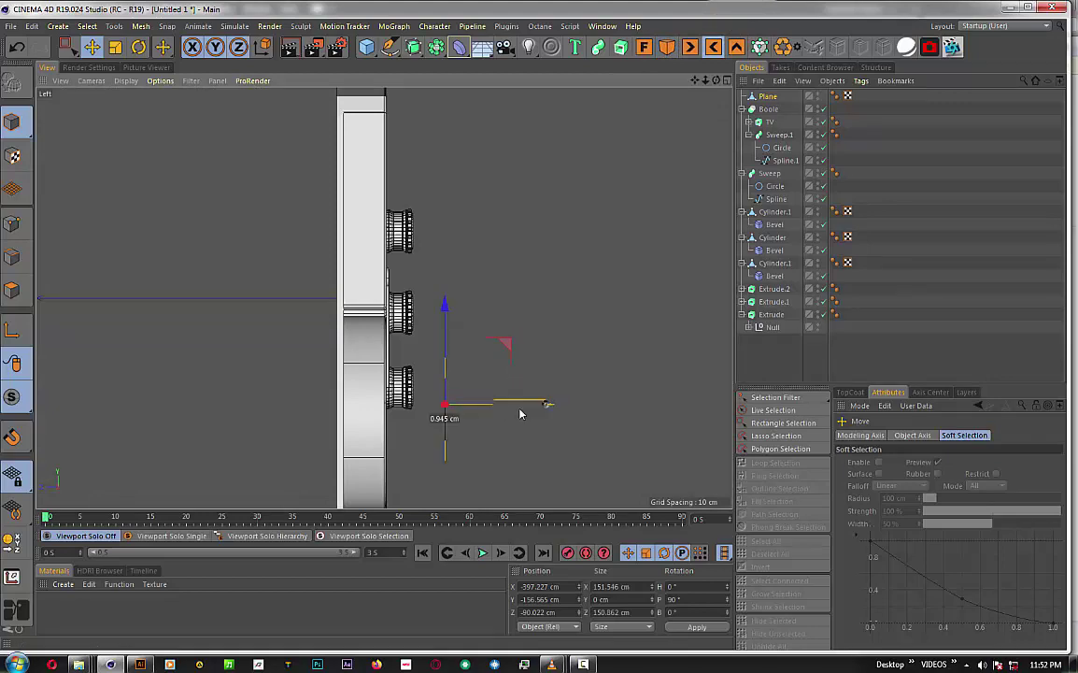
drag(520, 414, 488, 419)
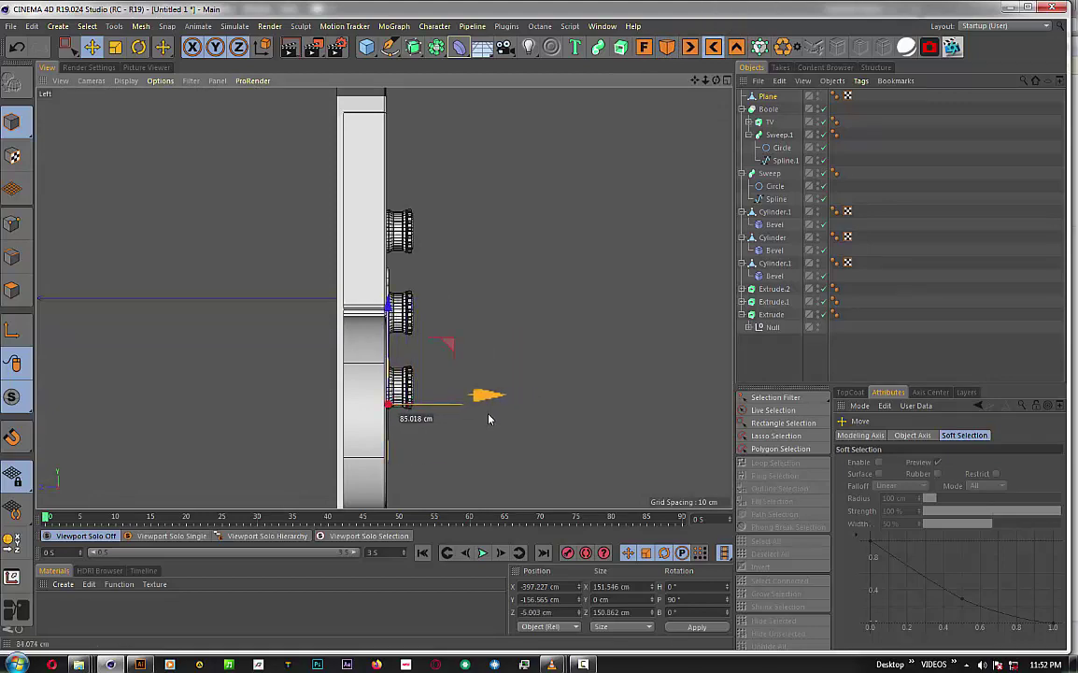
drag(487, 418, 498, 422)
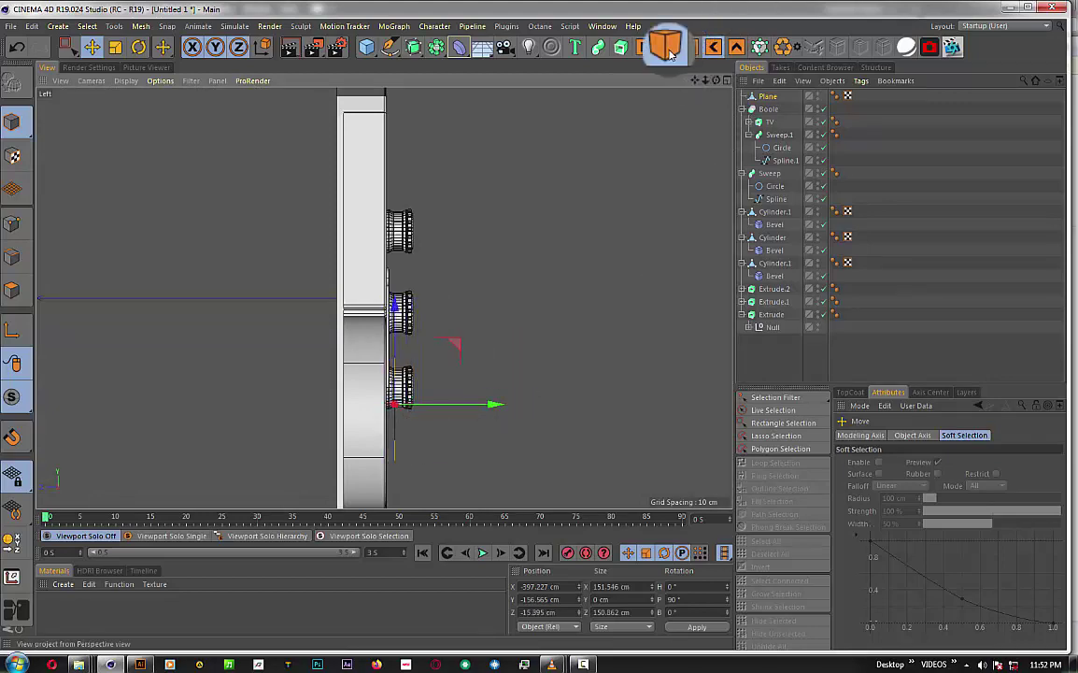
- Slide the plane back along Z to about −30.1 cm and orbit to check it
click(667, 48)
scroll(113, 356, up, 2)
scroll(150, 364, up, 2)
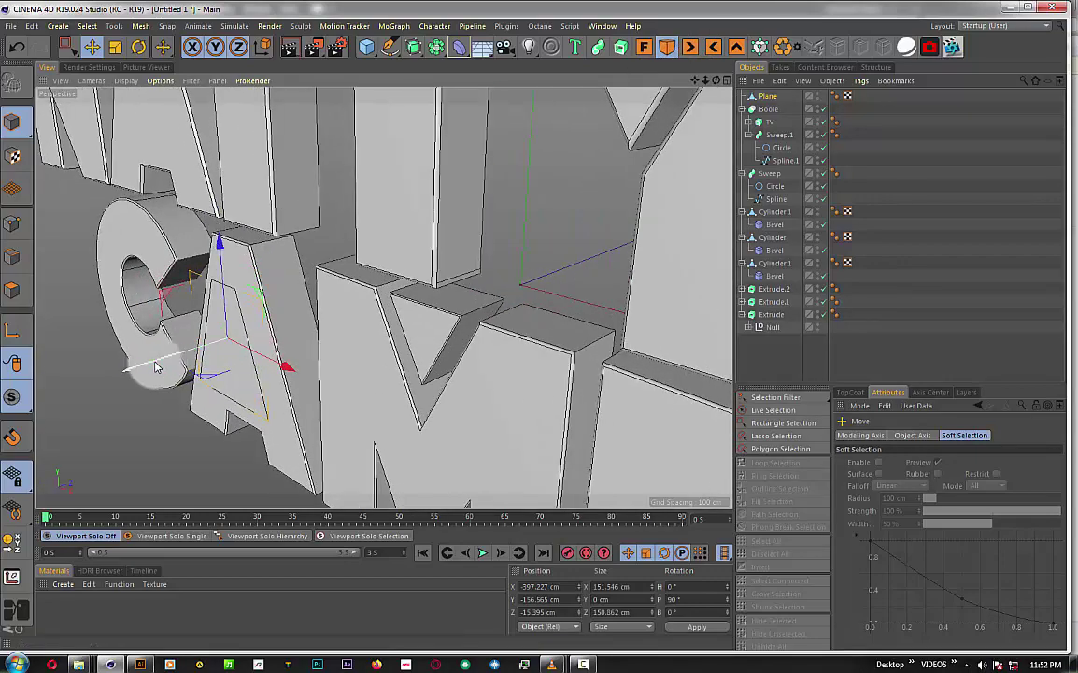
drag(140, 371, 240, 360)
scroll(240, 360, up, 2)
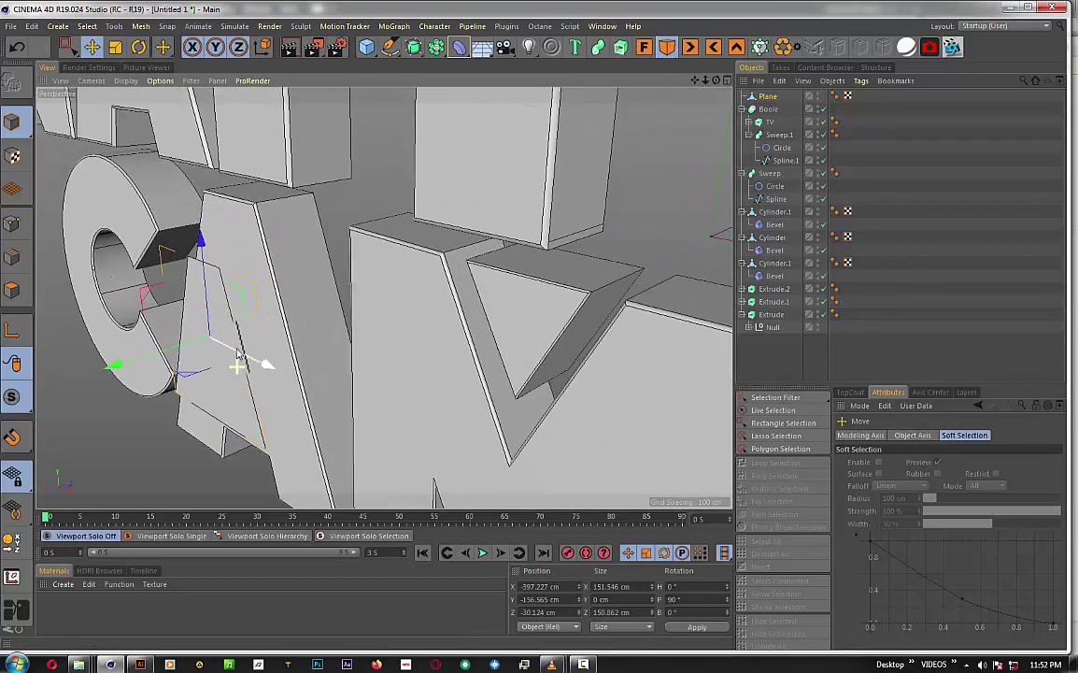
scroll(240, 360, up, 1)
drag(716, 81, 659, 86)
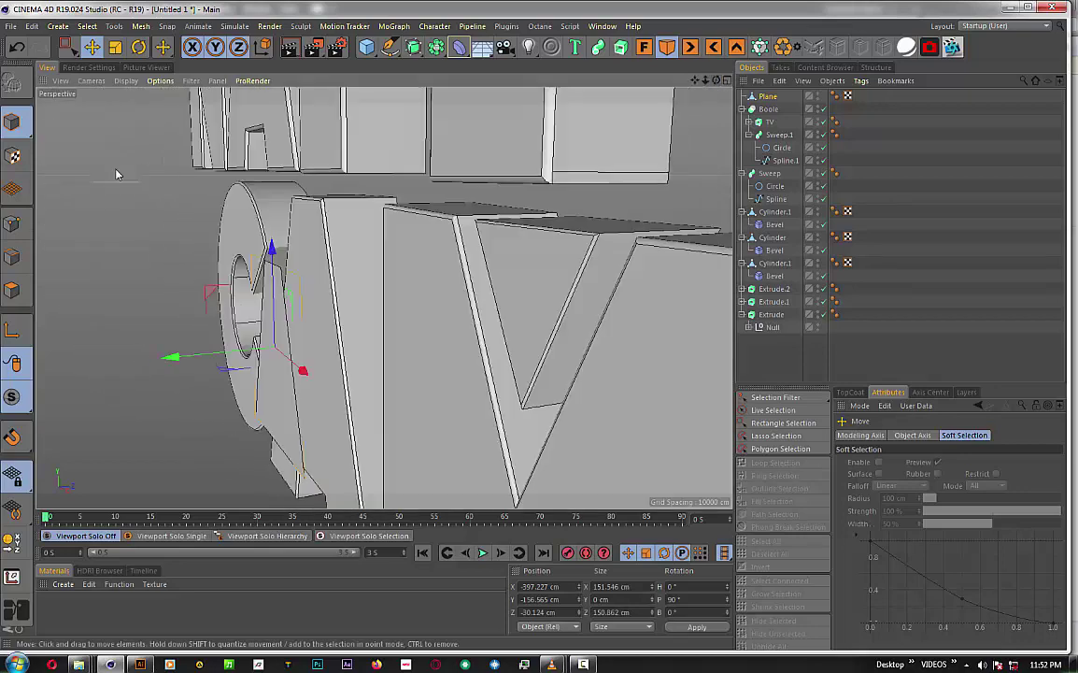
- Select the plane's polygon and extrude it −38.2 cm into a solid wedge
click(12, 290)
alt+drag(274, 379, 281, 374)
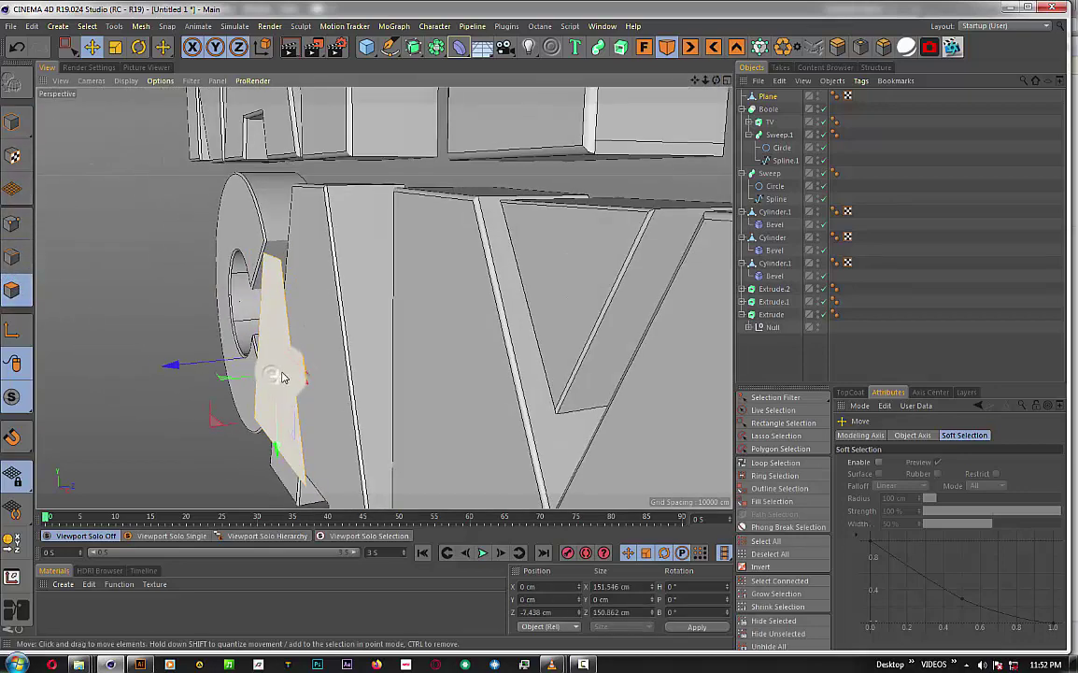
click(280, 374)
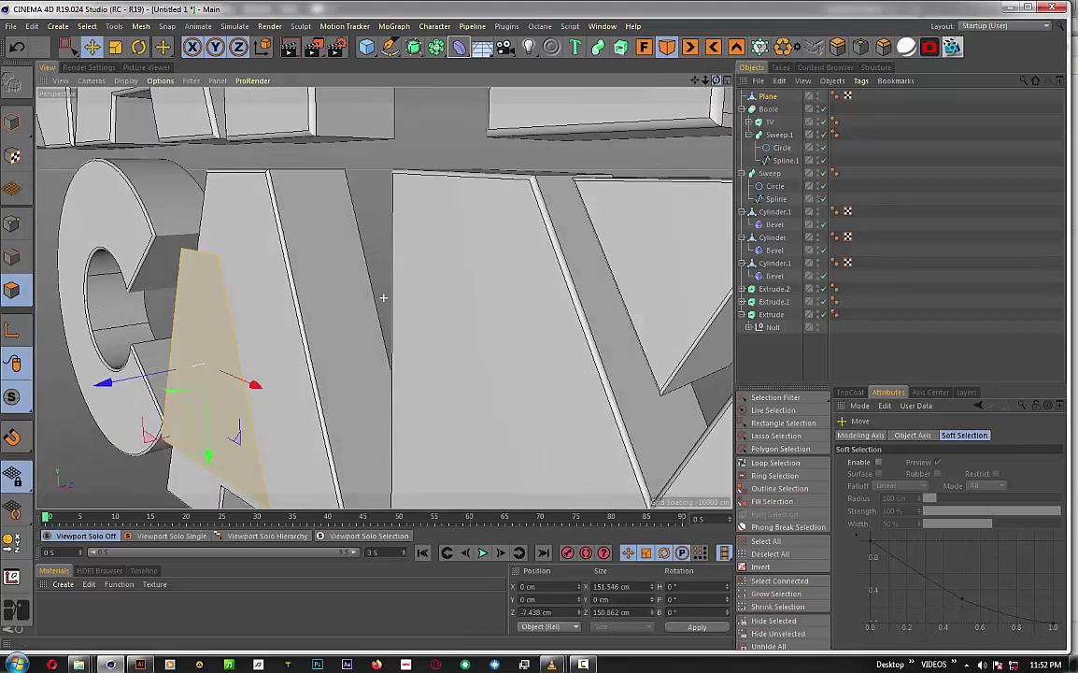
alt+drag(537, 331, 561, 280)
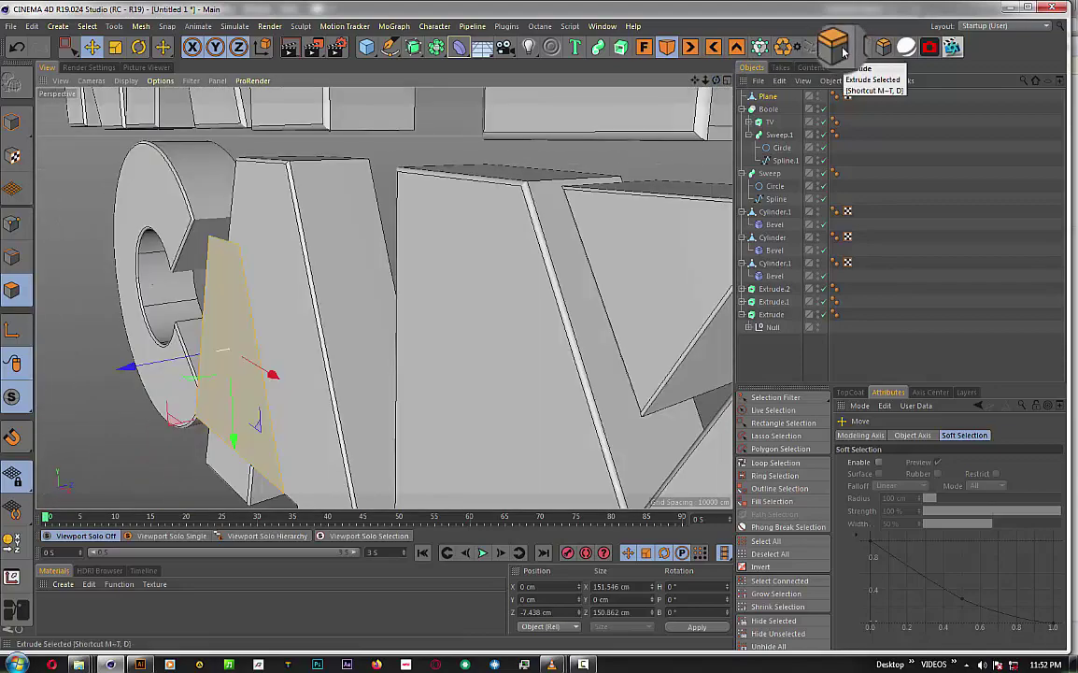
click(844, 51)
drag(229, 348, 269, 342)
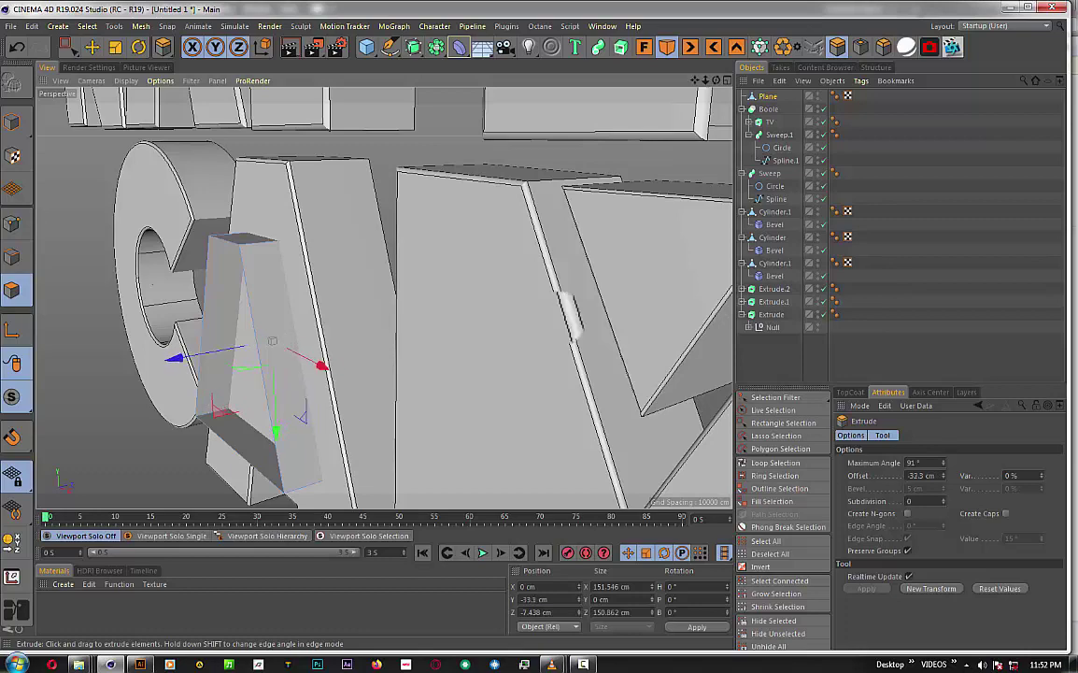
drag(279, 339, 275, 340)
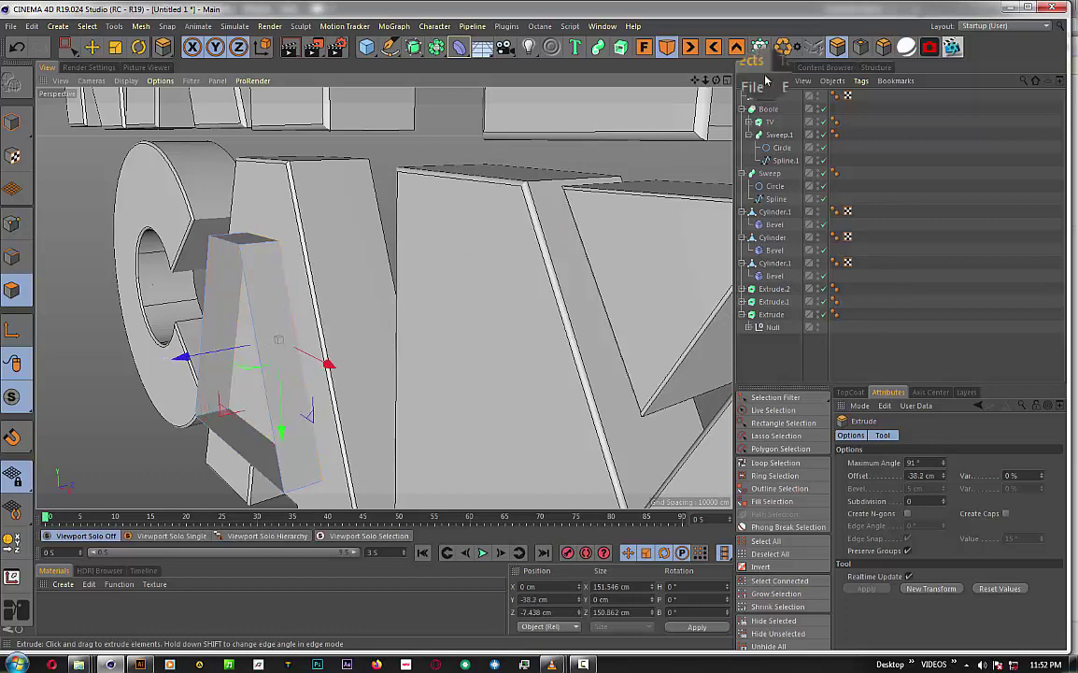
mouse_move(717, 81)
mouse_down()
mouse_move(383, 298)
mouse_move(430, 280)
mouse_up()
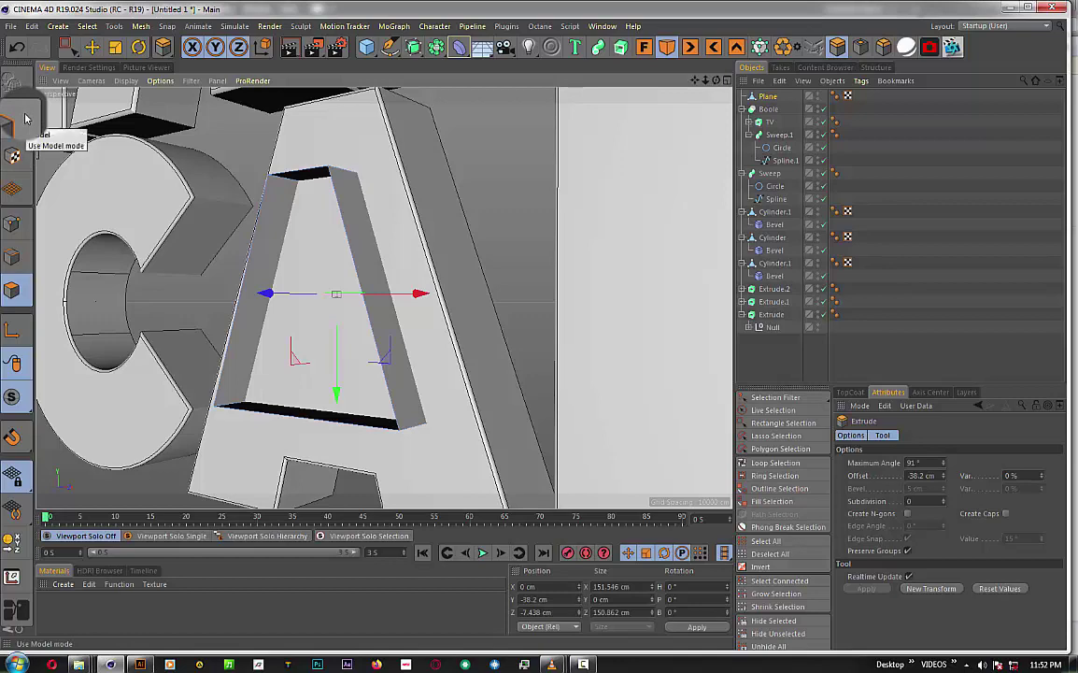
- Return to Polygons mode and pick the Loop Selection tool
click(25, 120)
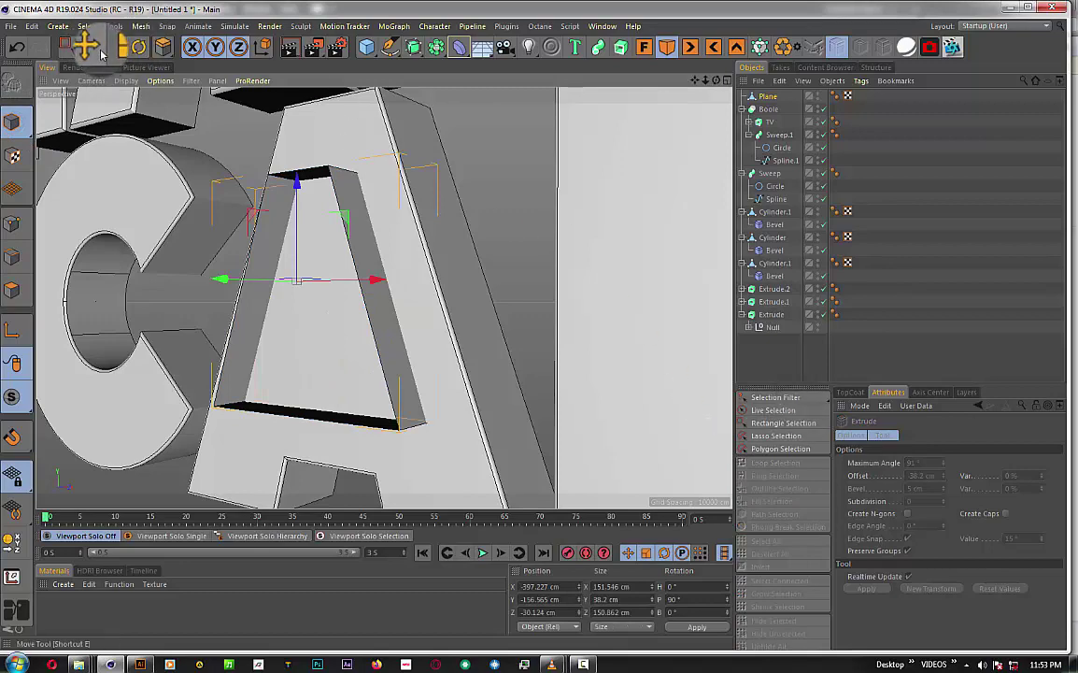
click(13, 289)
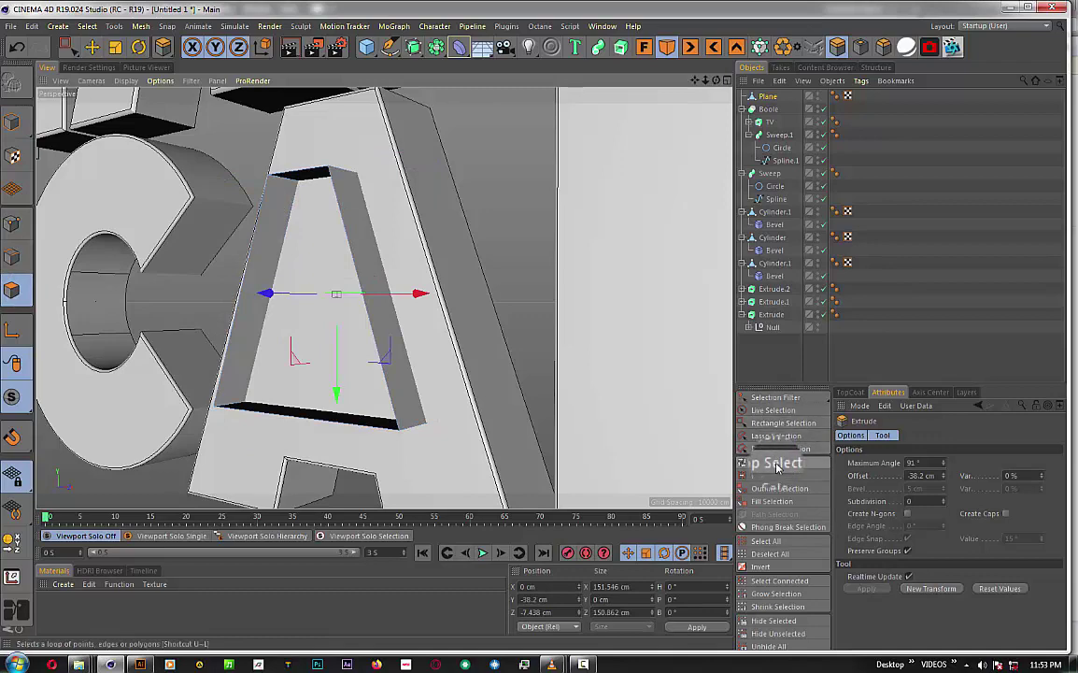
click(775, 464)
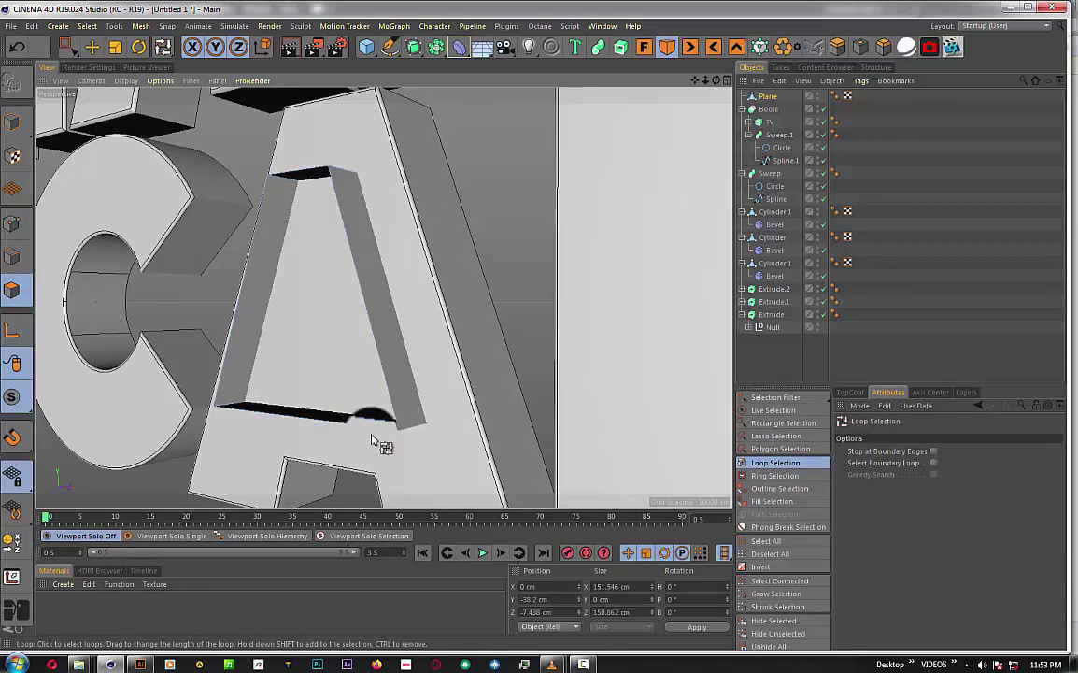
- Loop-select the triangular hole's border and cap it with Close Polygon Hole
click(394, 435)
click(224, 385)
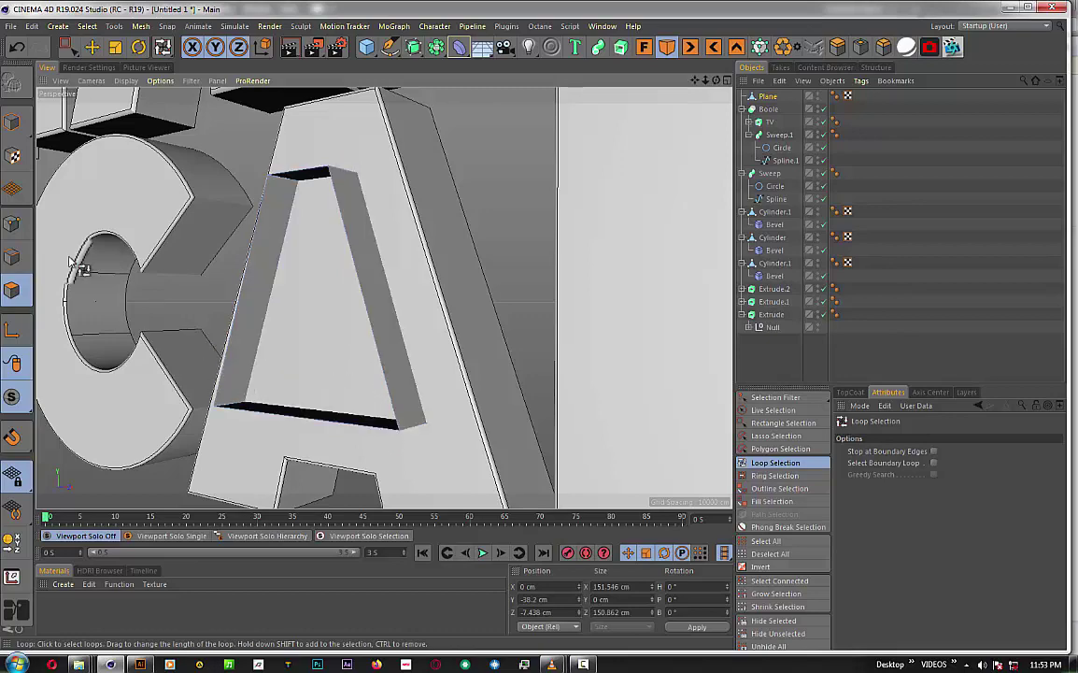
click(224, 415)
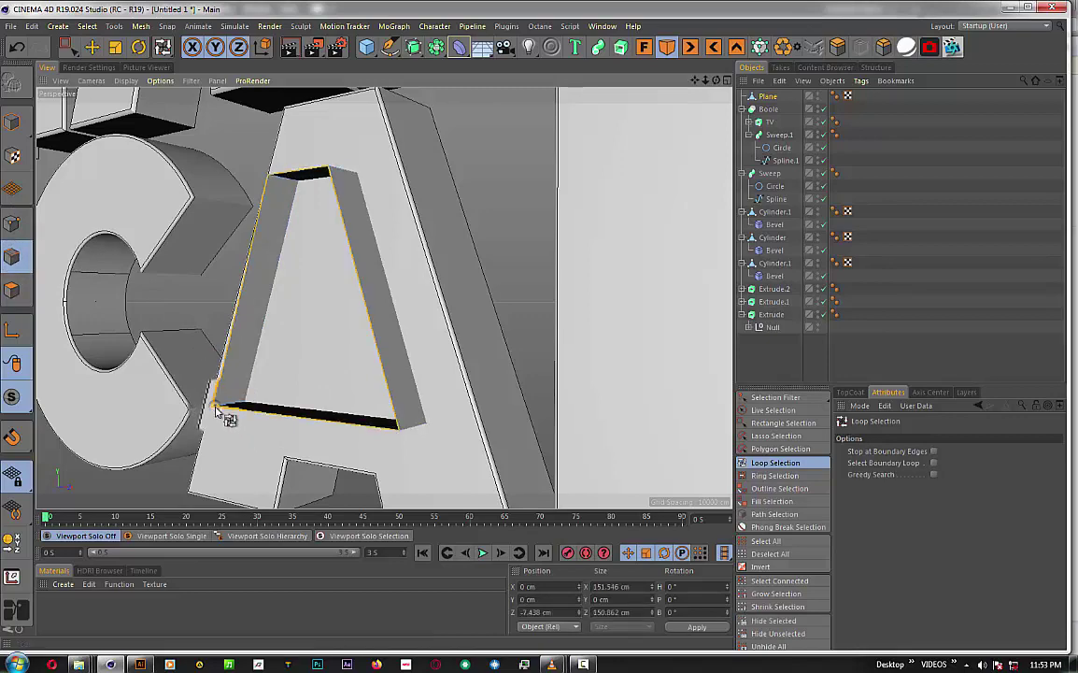
right_click(223, 414)
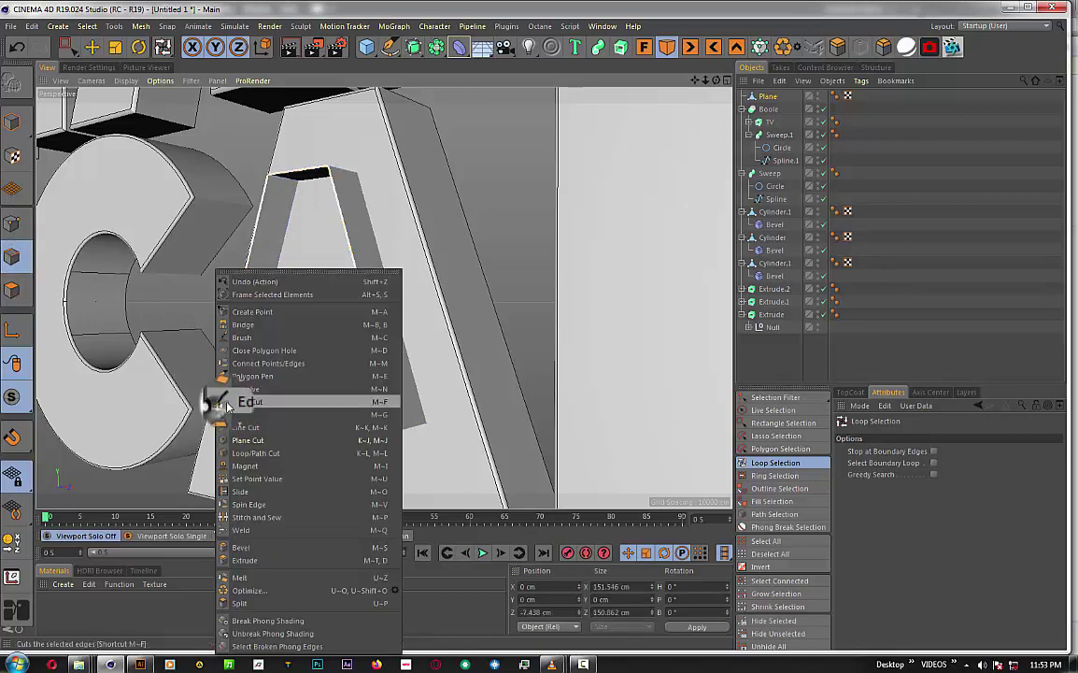
click(307, 354)
click(358, 298)
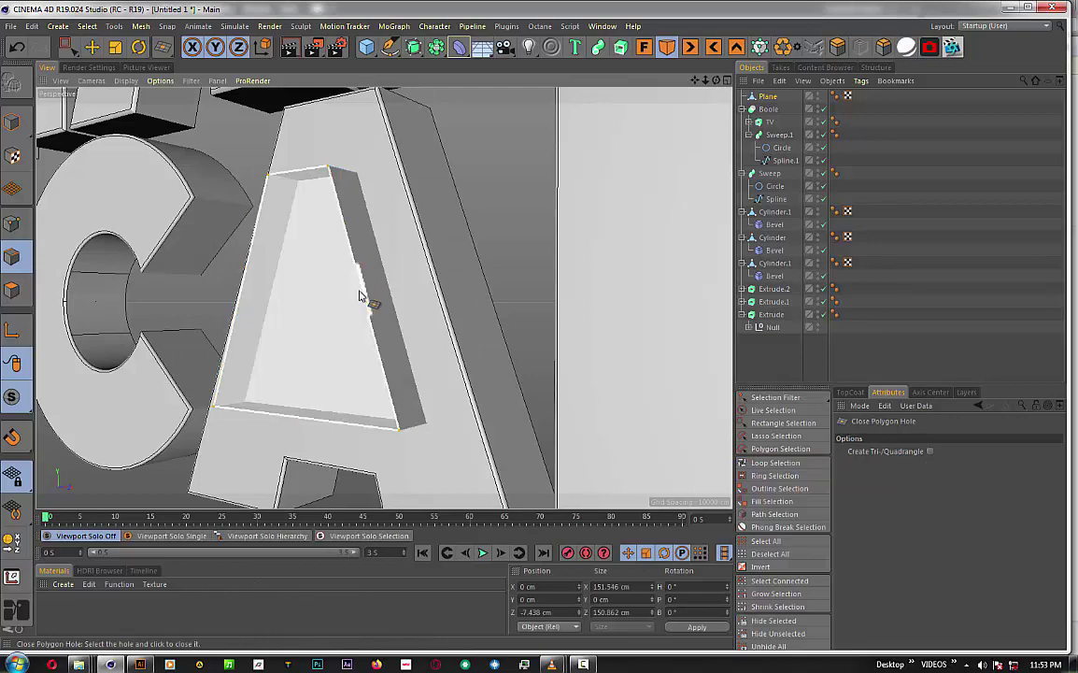
click(360, 296)
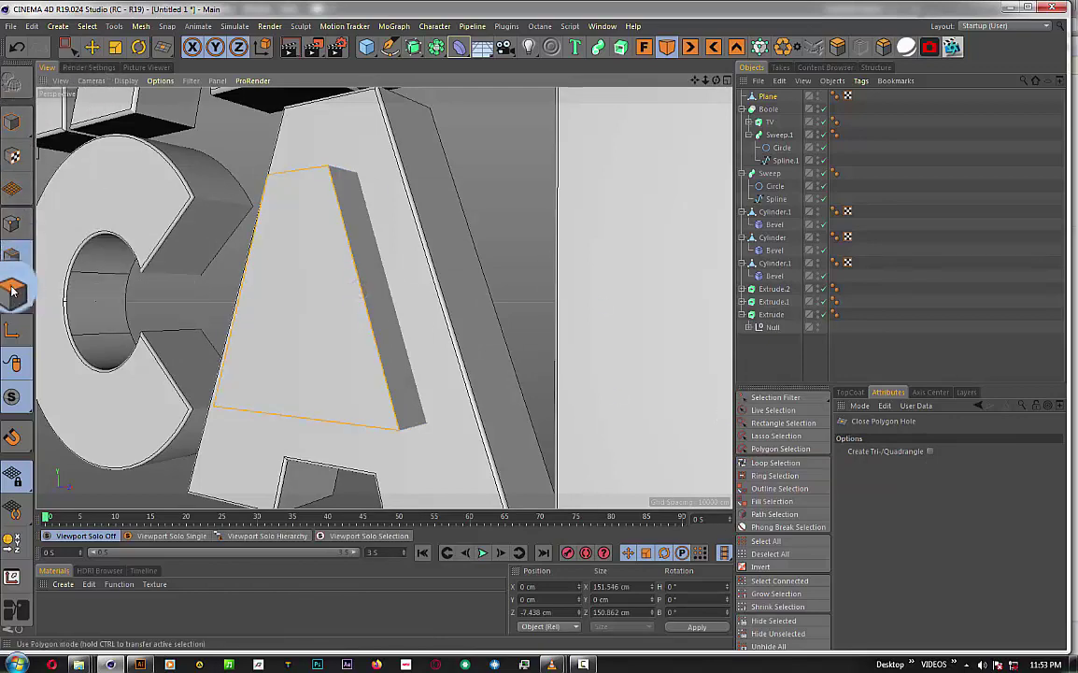
- Select the A piece's new front polygon, orbit to inspect it, and trial-shift it
click(91, 46)
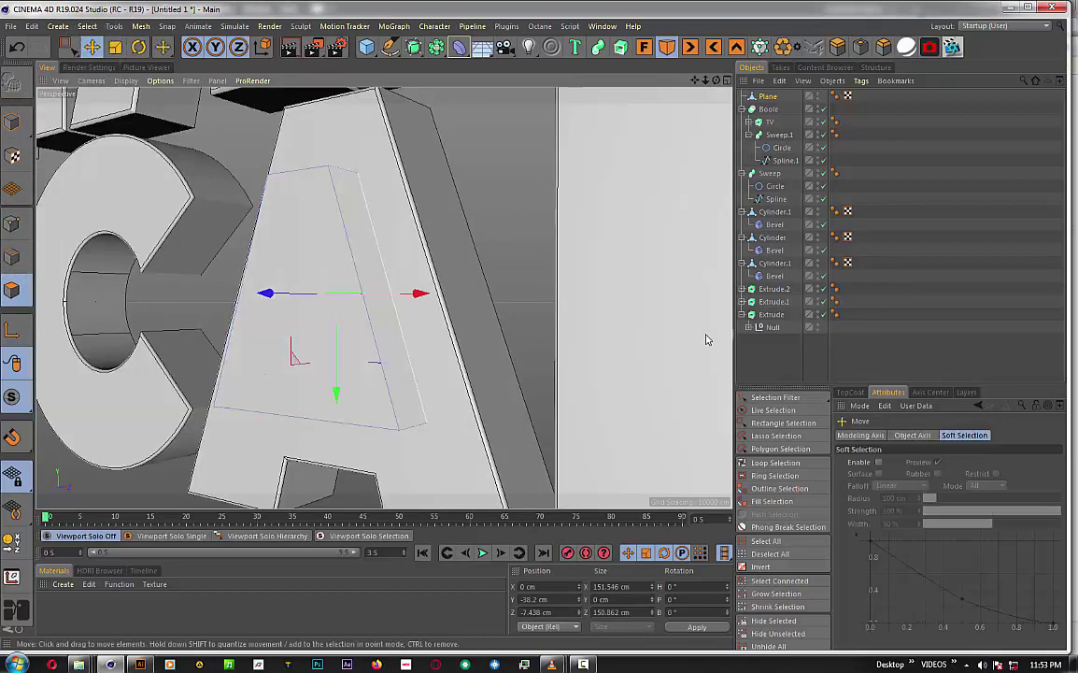
click(315, 235)
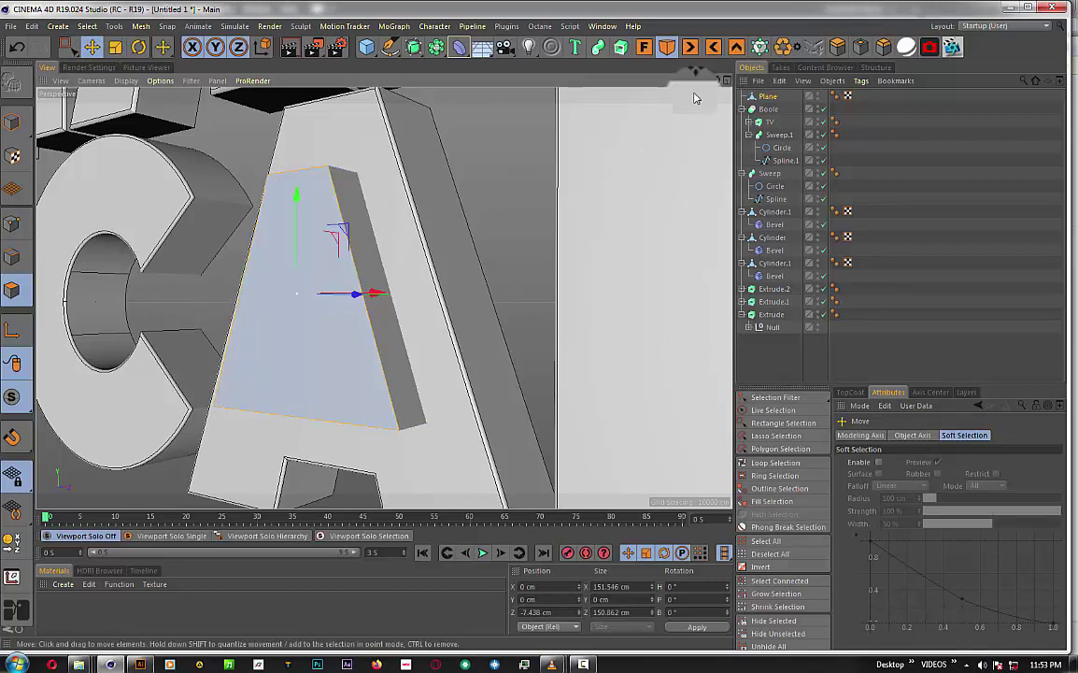
drag(717, 80, 673, 84)
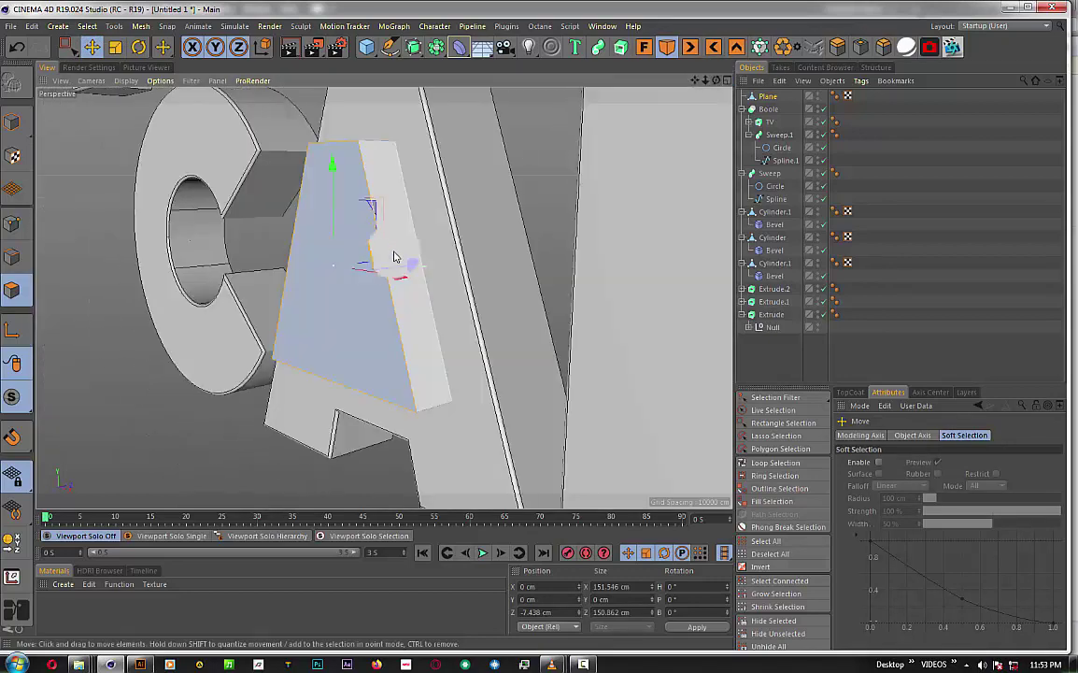
drag(394, 256, 523, 248)
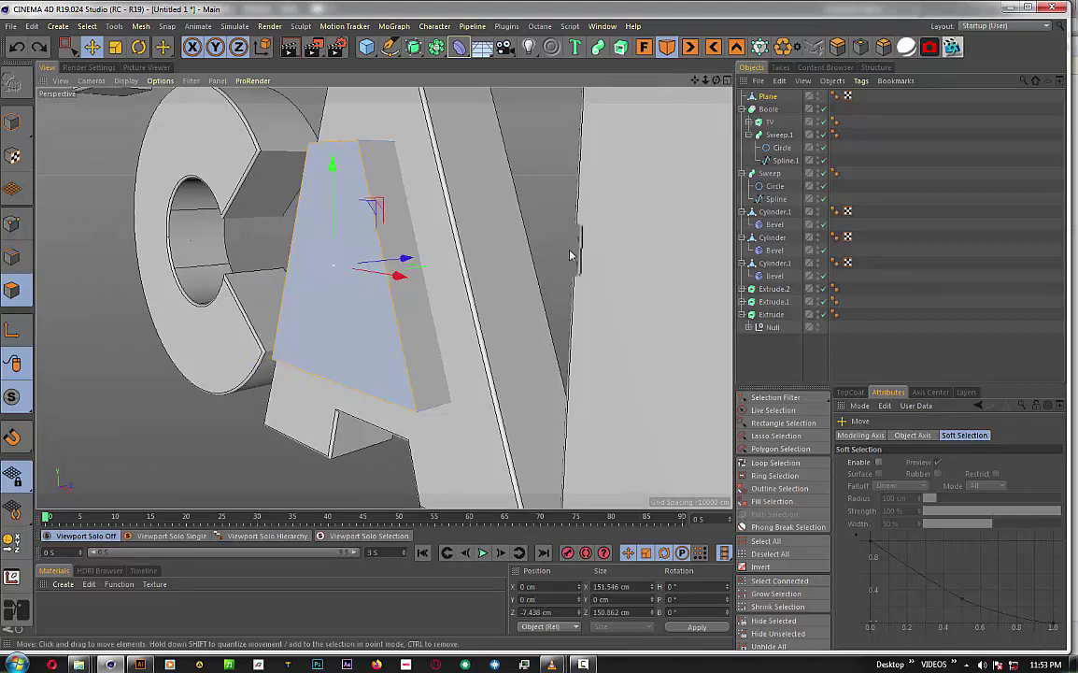
- Inset the wedge's front polygon 8.9 cm with Extrude Inner, then extrude it about 10.3 cm inward
click(859, 47)
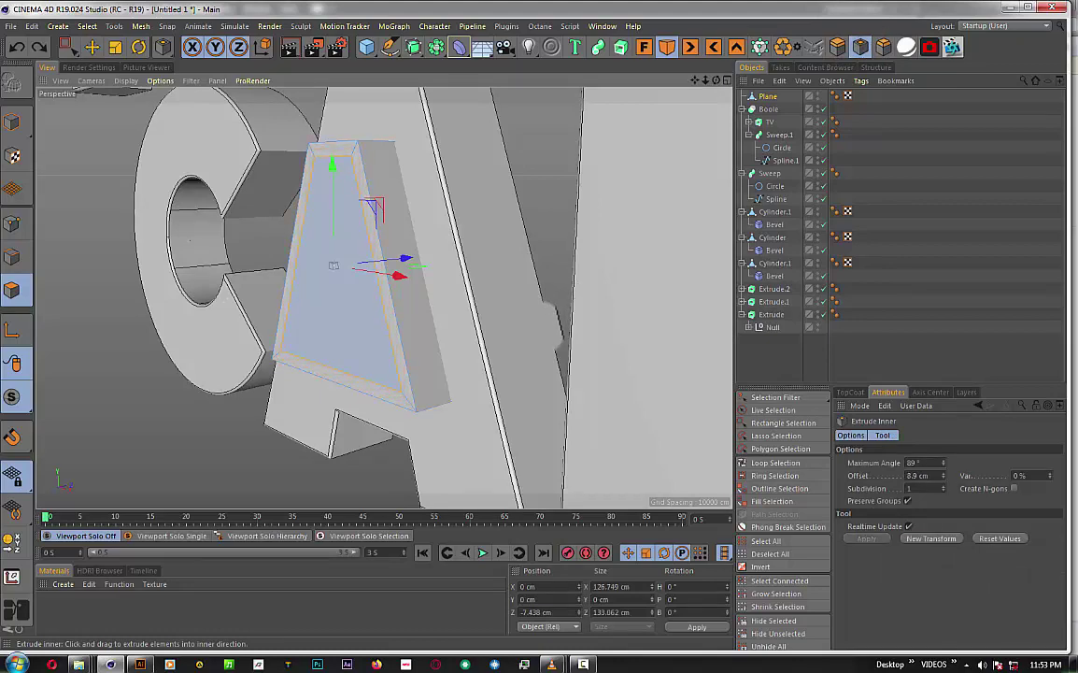
mouse_move(719, 79)
mouse_down()
mouse_move(384, 297)
mouse_move(629, 139)
mouse_up()
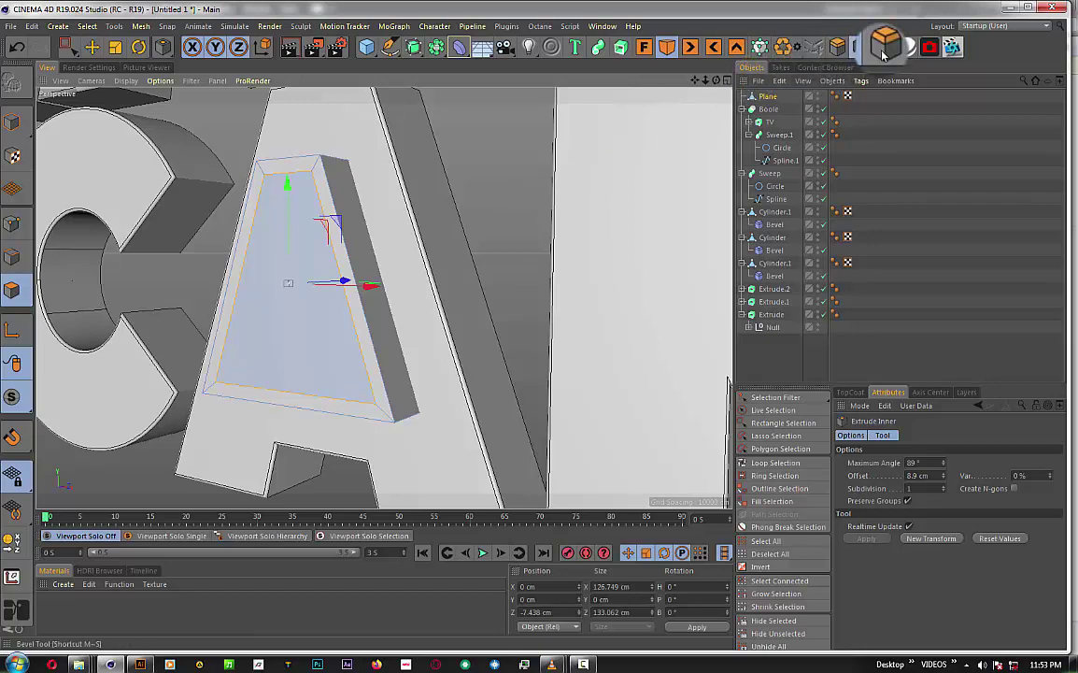
click(837, 47)
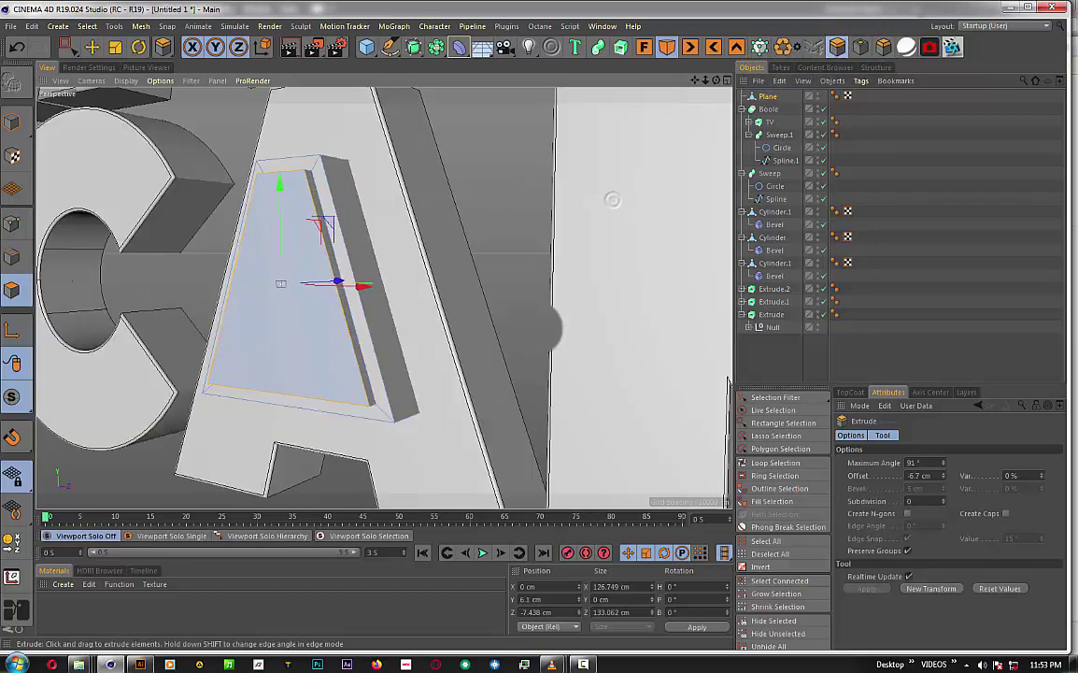
drag(614, 198, 560, 328)
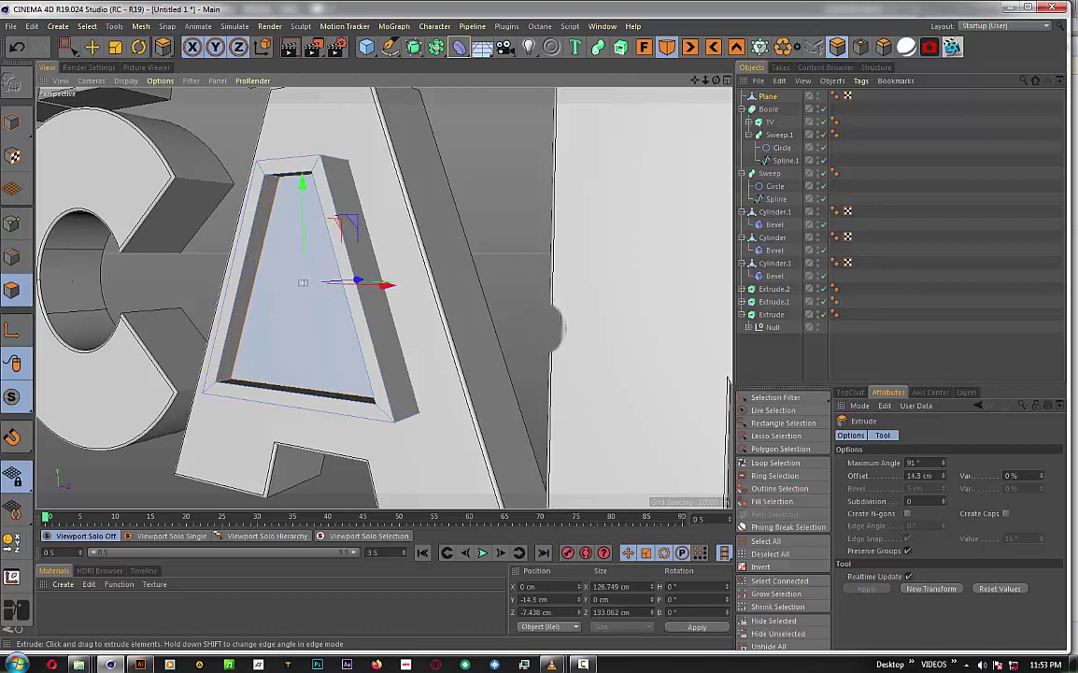
drag(558, 328, 554, 334)
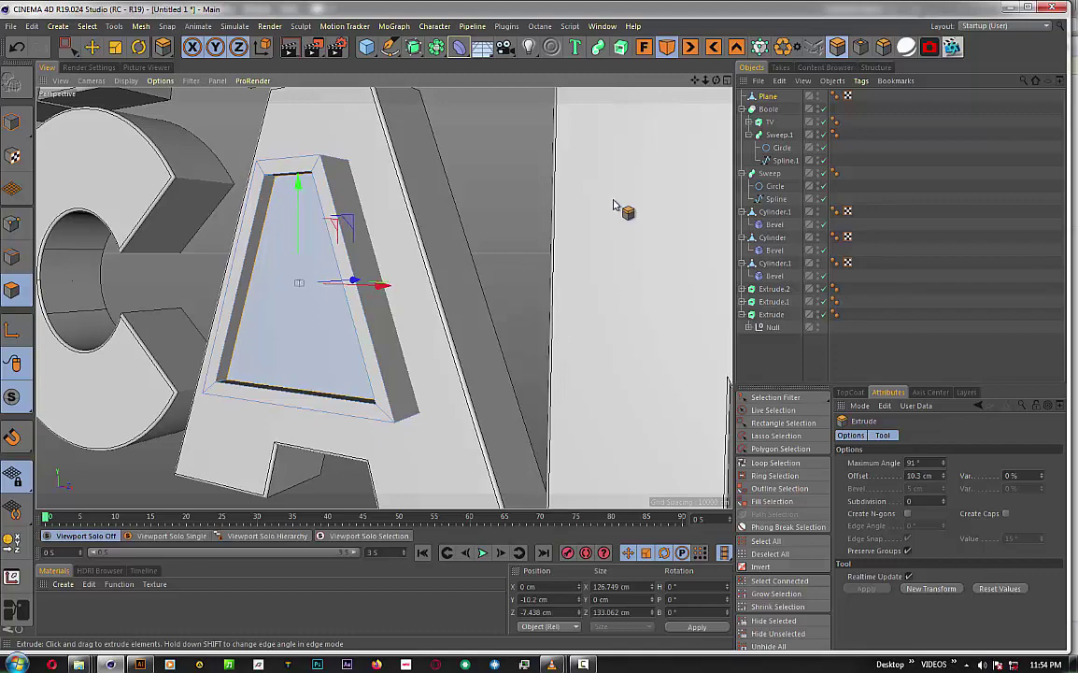
drag(715, 79, 657, 144)
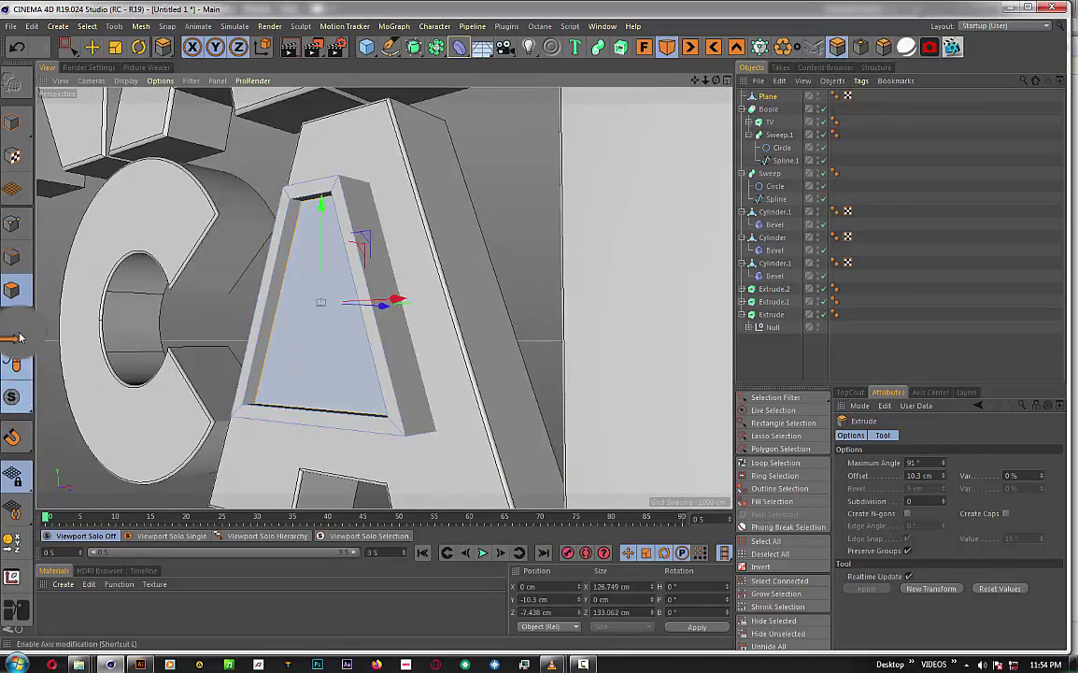
- Select the A's right inner side face and inset it by about 5 cm
click(406, 361)
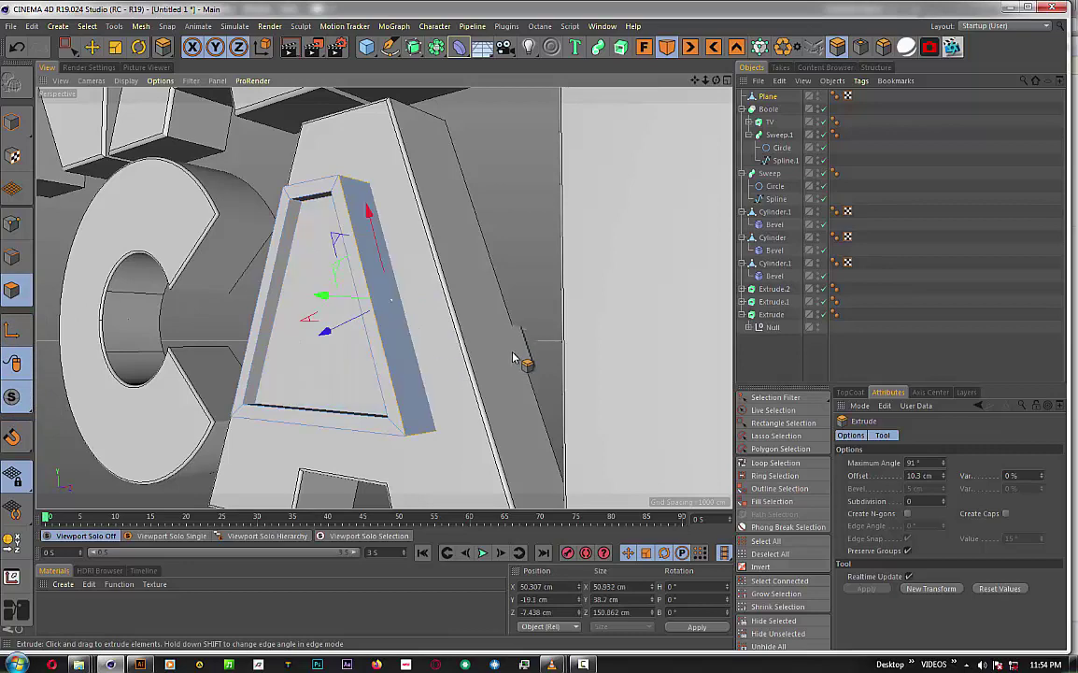
scroll(498, 370, up, 2)
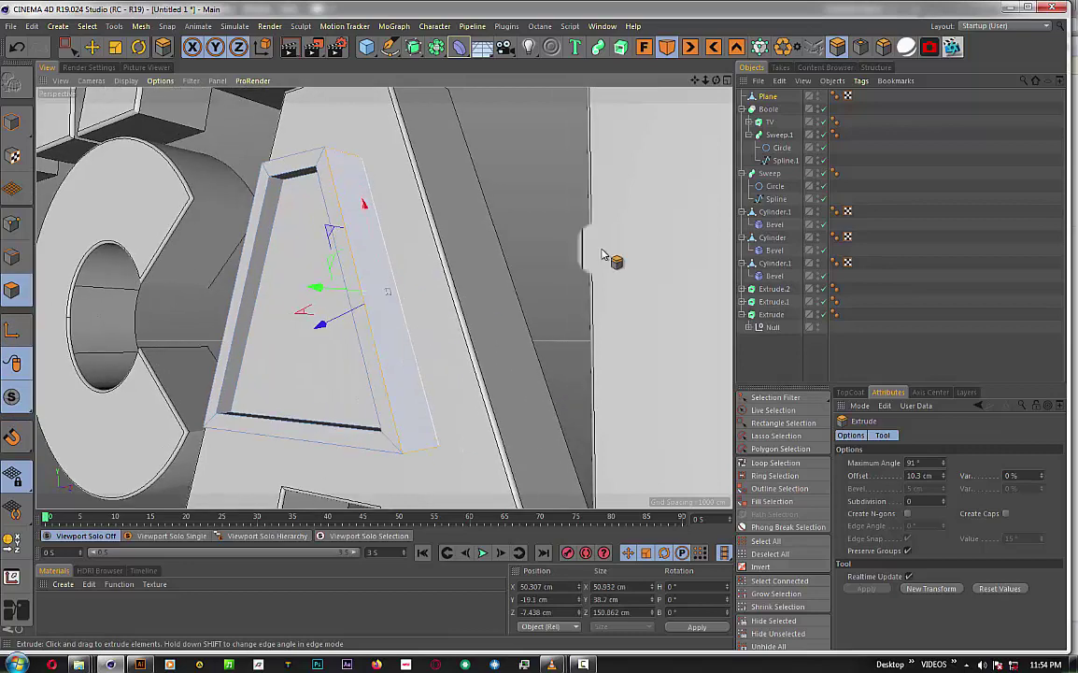
click(860, 46)
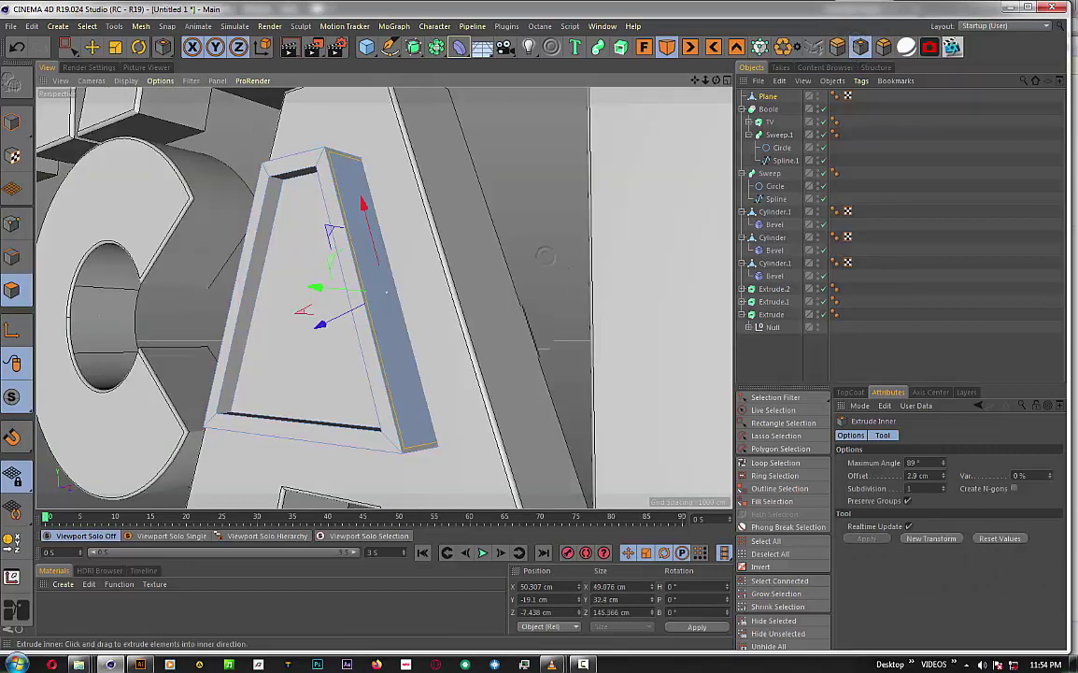
drag(481, 299, 523, 332)
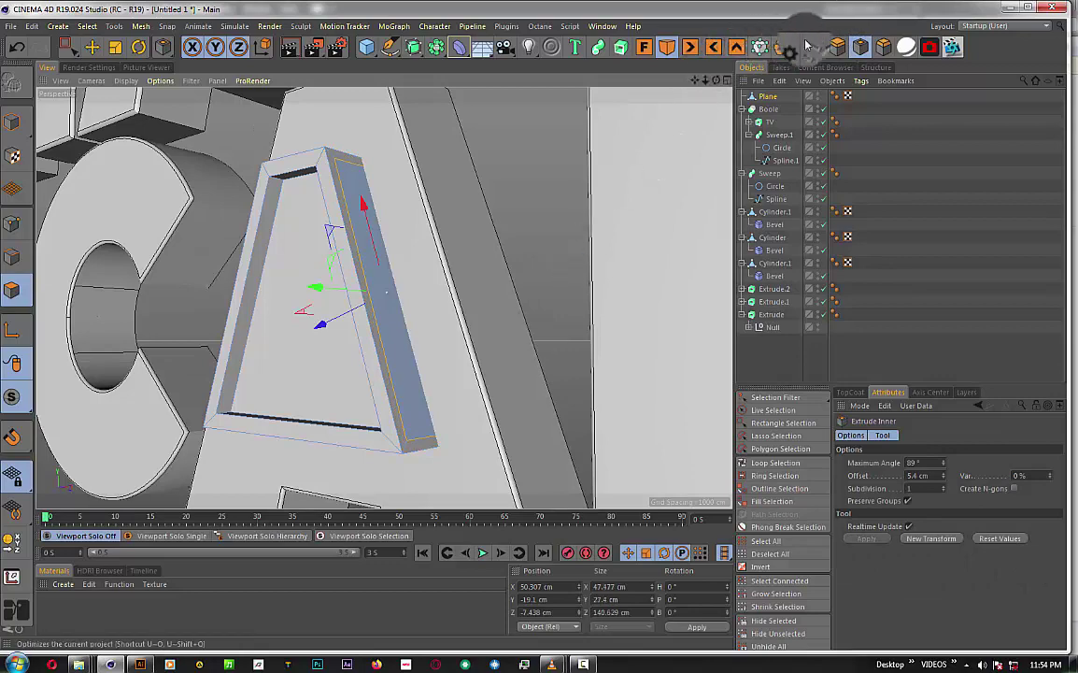
- Try a plain inward extrusion of the side face, then undo it so the face stays flat
click(835, 46)
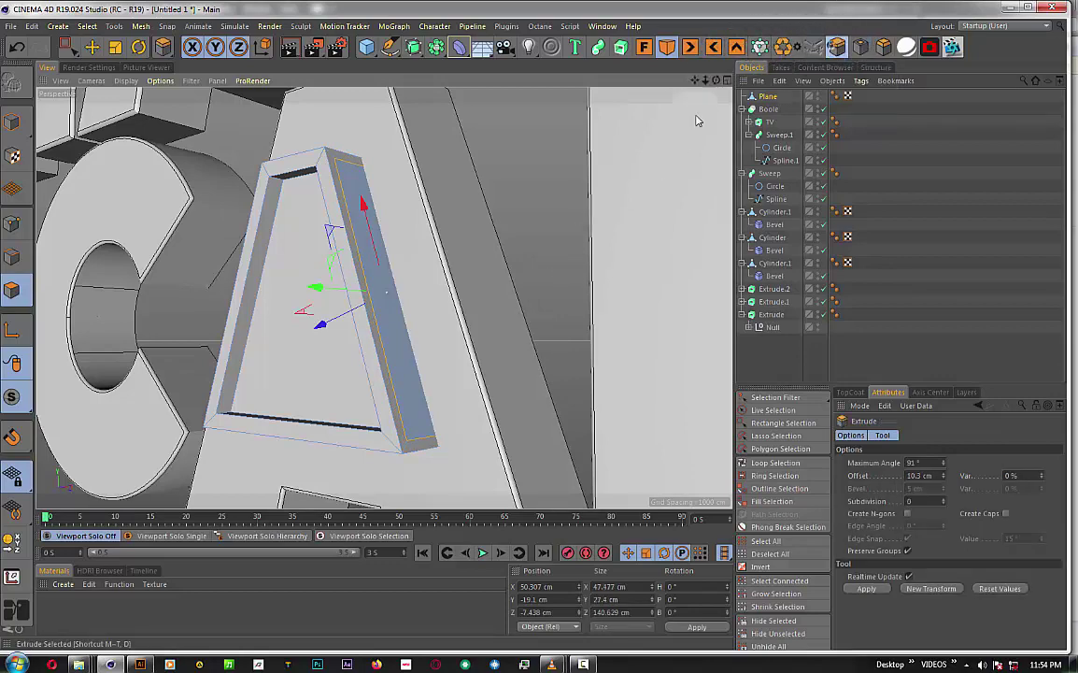
drag(523, 234, 476, 299)
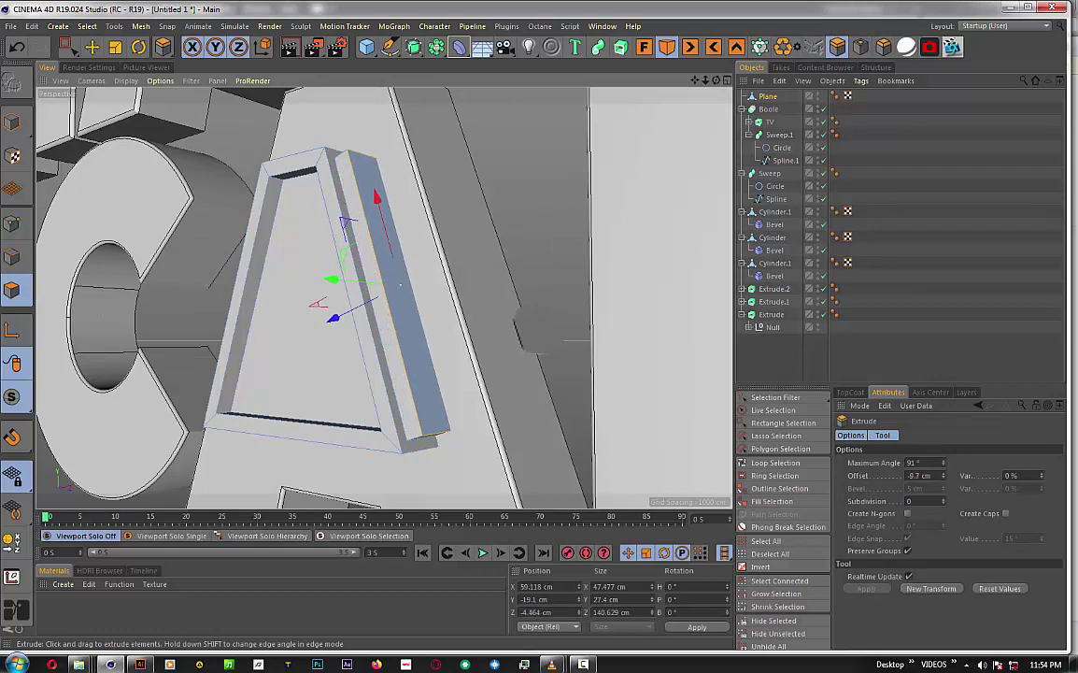
drag(398, 285, 396, 287)
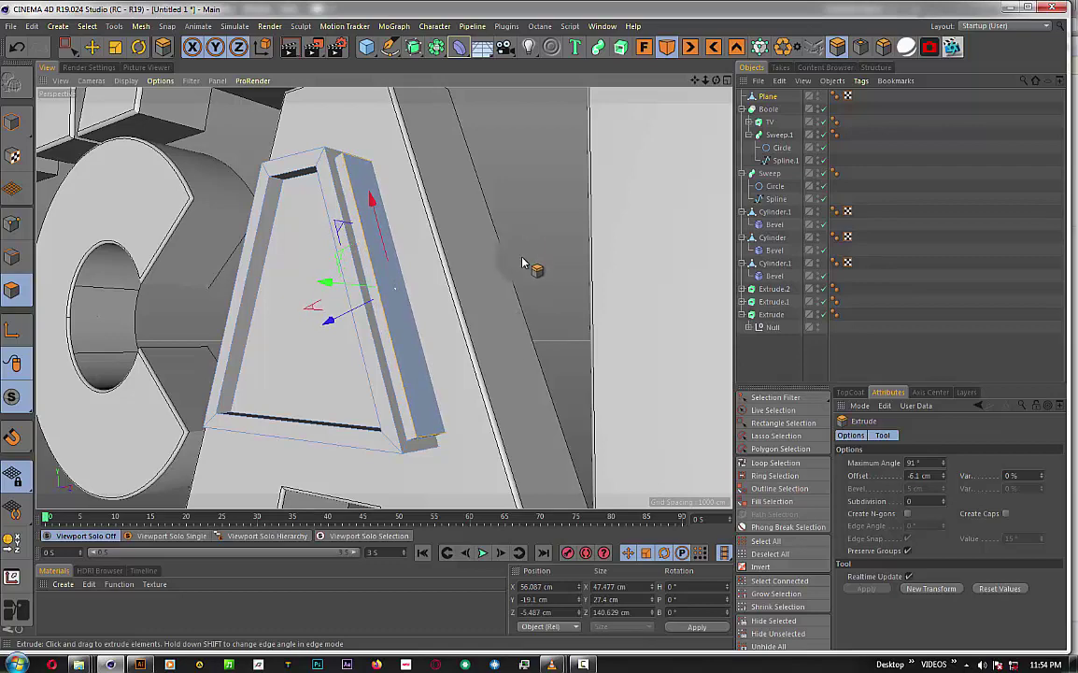
key(ctrl+z)
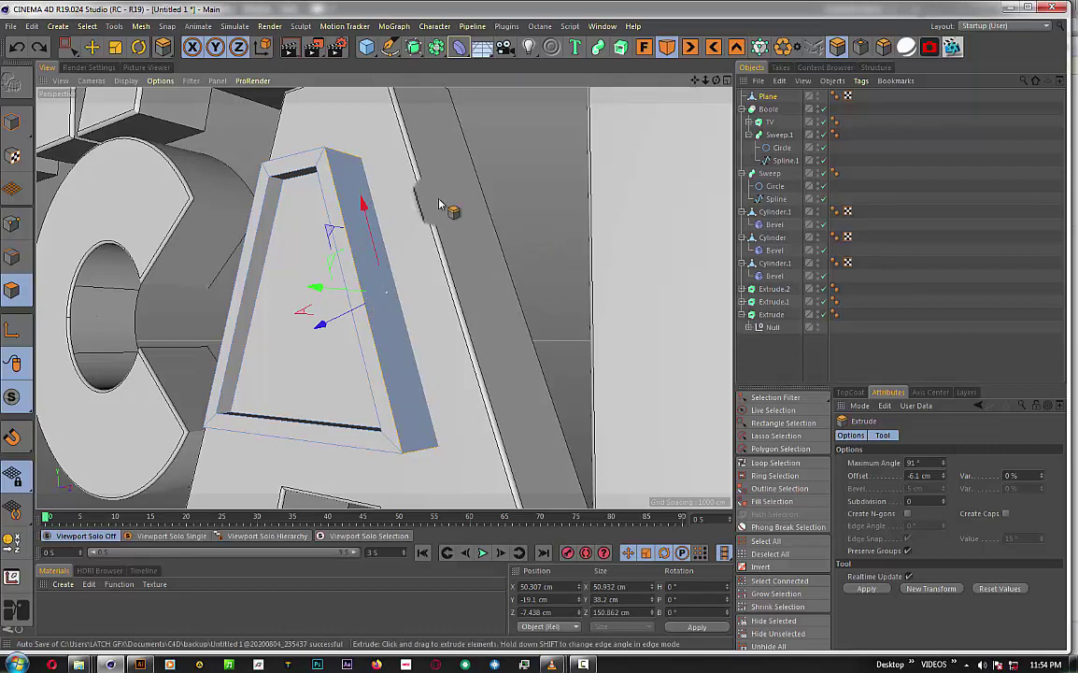
key(k)
key(l)
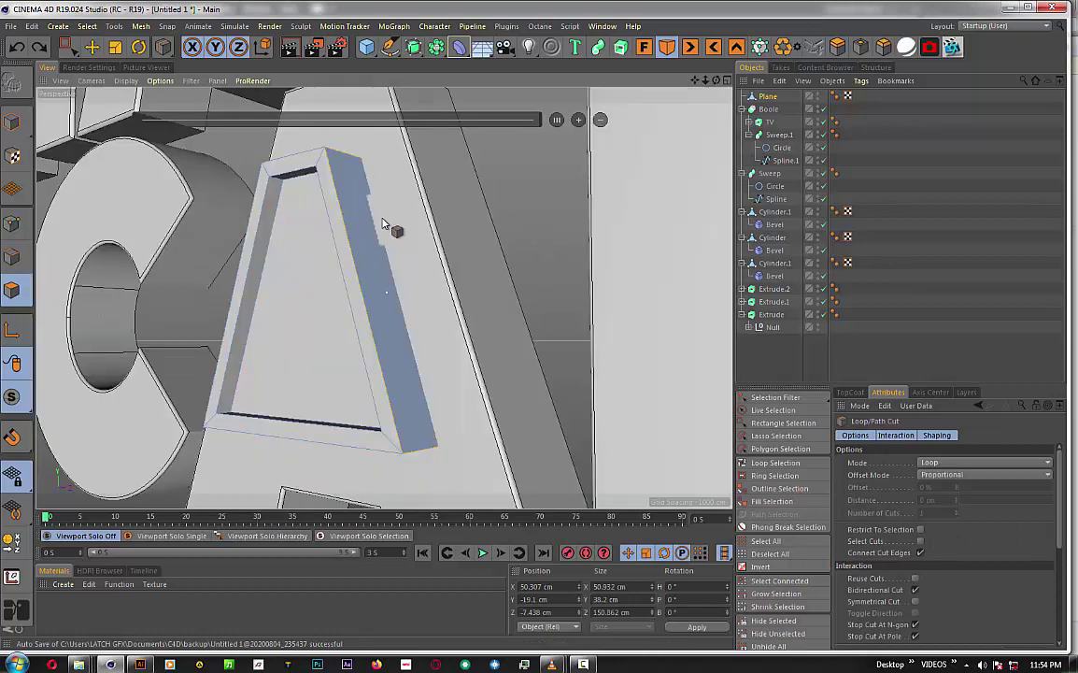
- Place a loop cut across the A wedge and raise it to 18 evenly spaced horizontal cuts
click(329, 176)
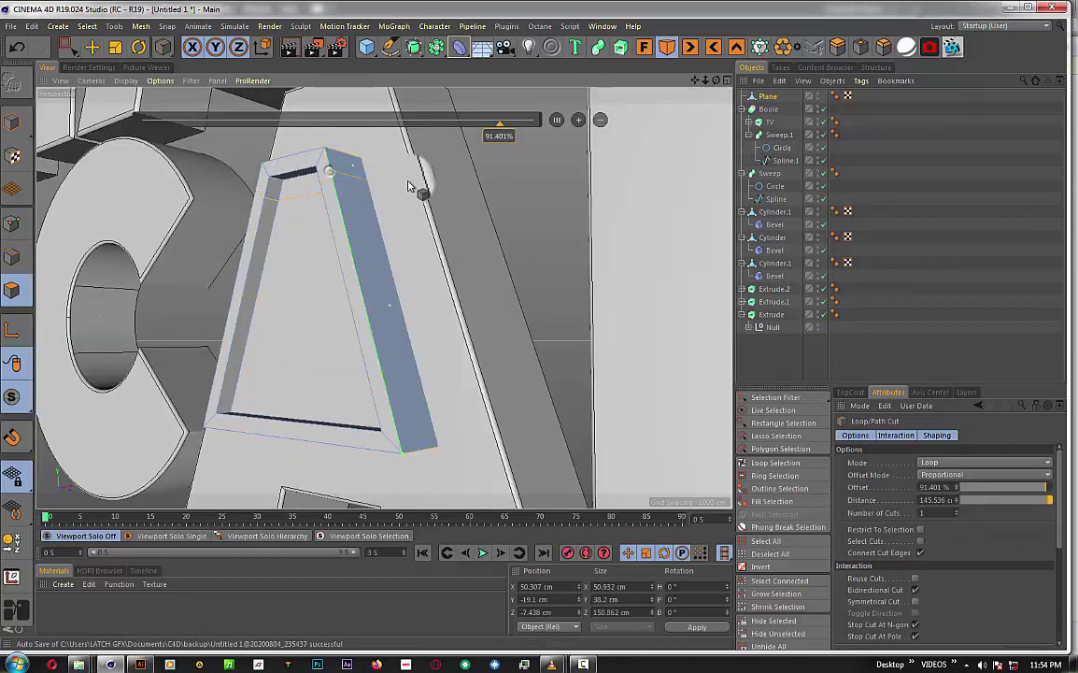
click(580, 122)
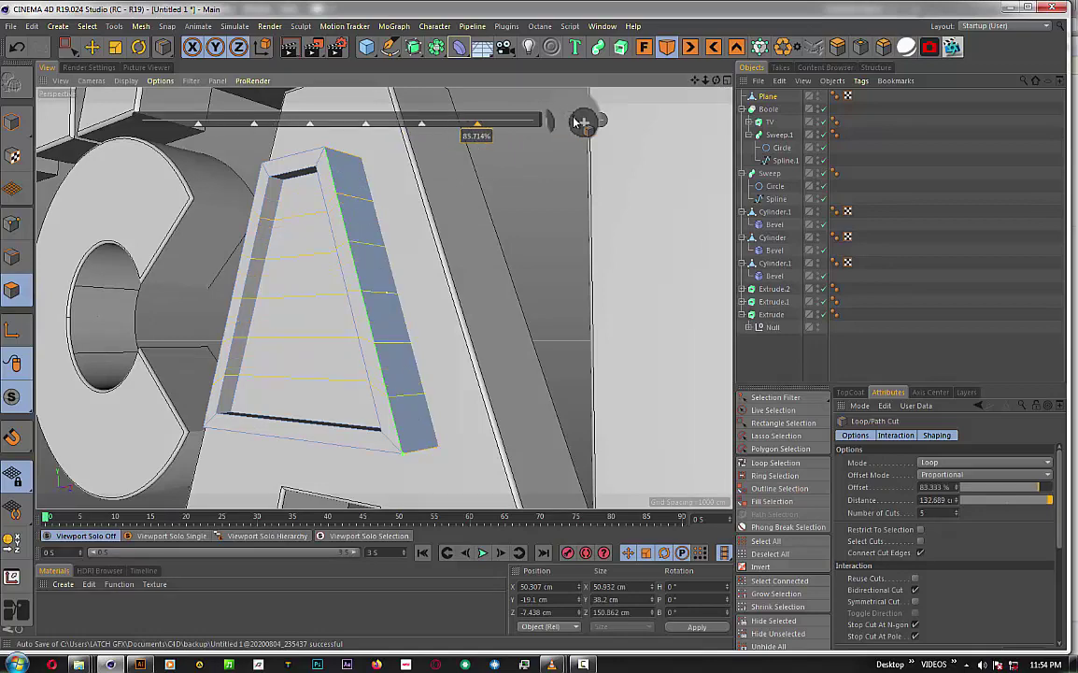
click(580, 122)
click(579, 122)
click(580, 122)
click(579, 121)
click(579, 121)
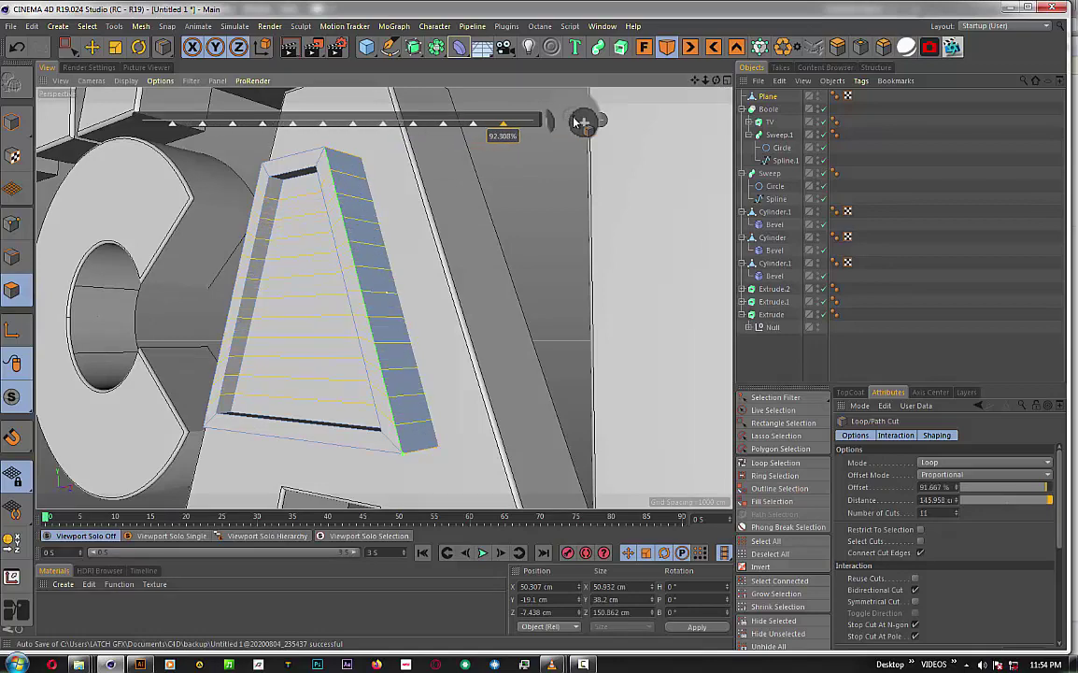
click(579, 121)
click(580, 122)
click(580, 121)
click(580, 121)
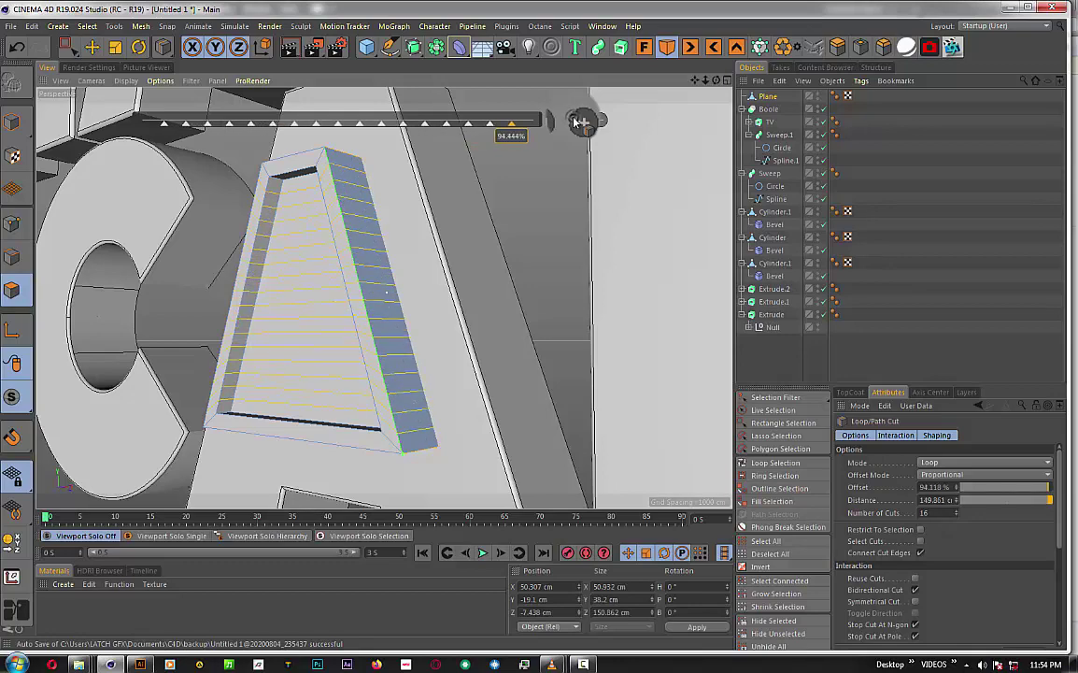
click(579, 122)
click(579, 121)
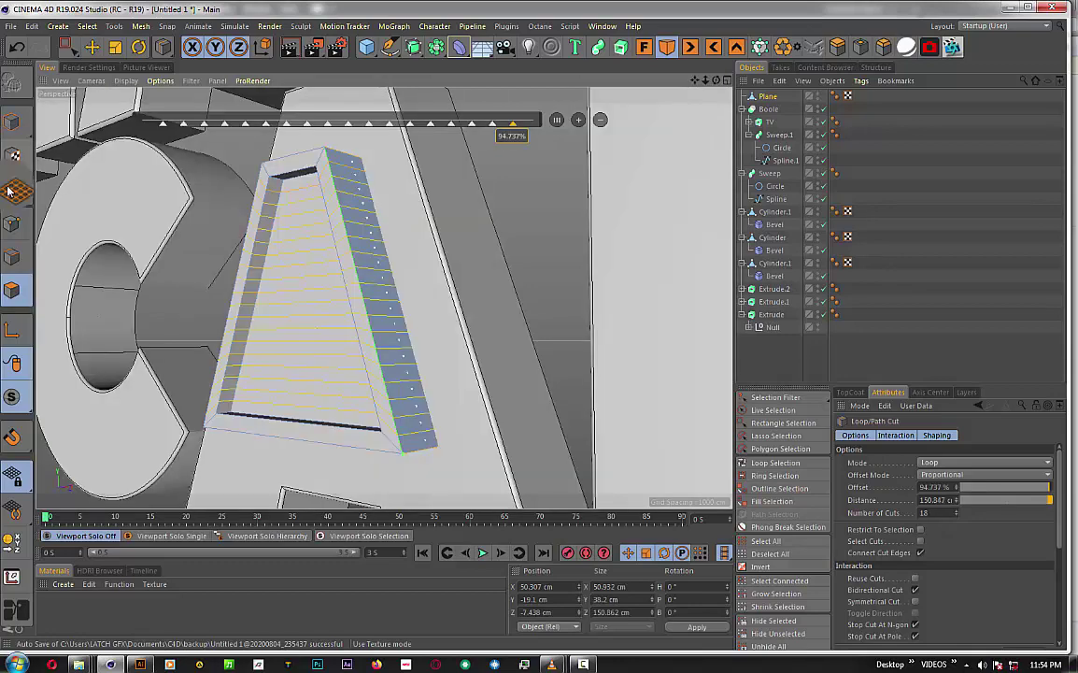
click(15, 120)
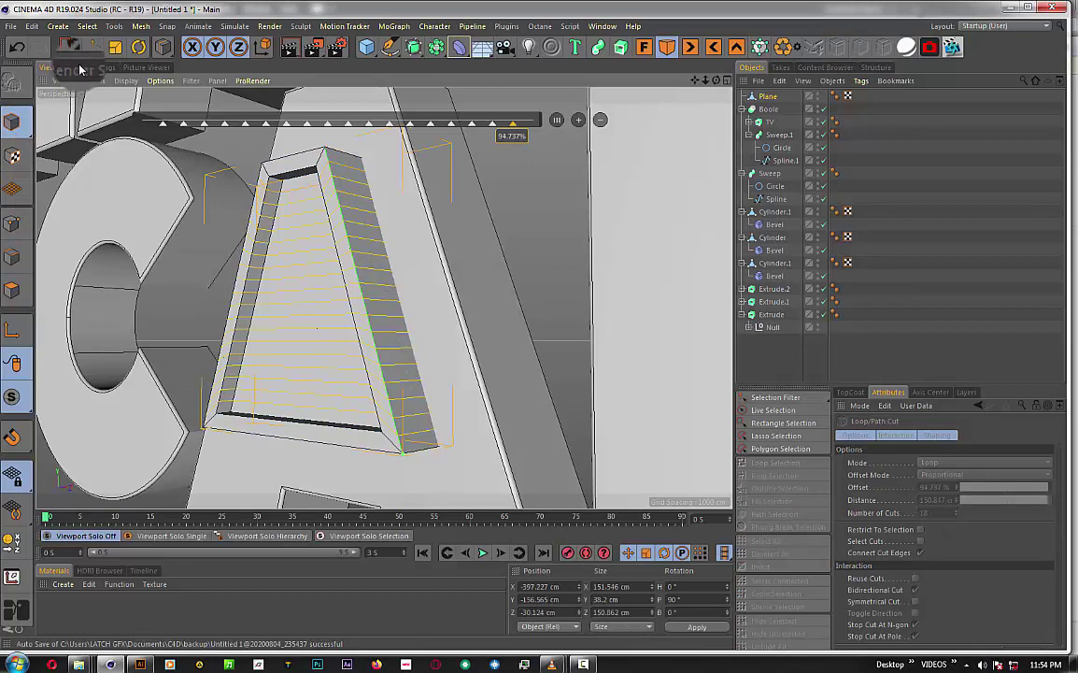
- Select the wedge's vertical side polygon strip, trial-move it into a notch, then undo the move
key(e)
click(13, 291)
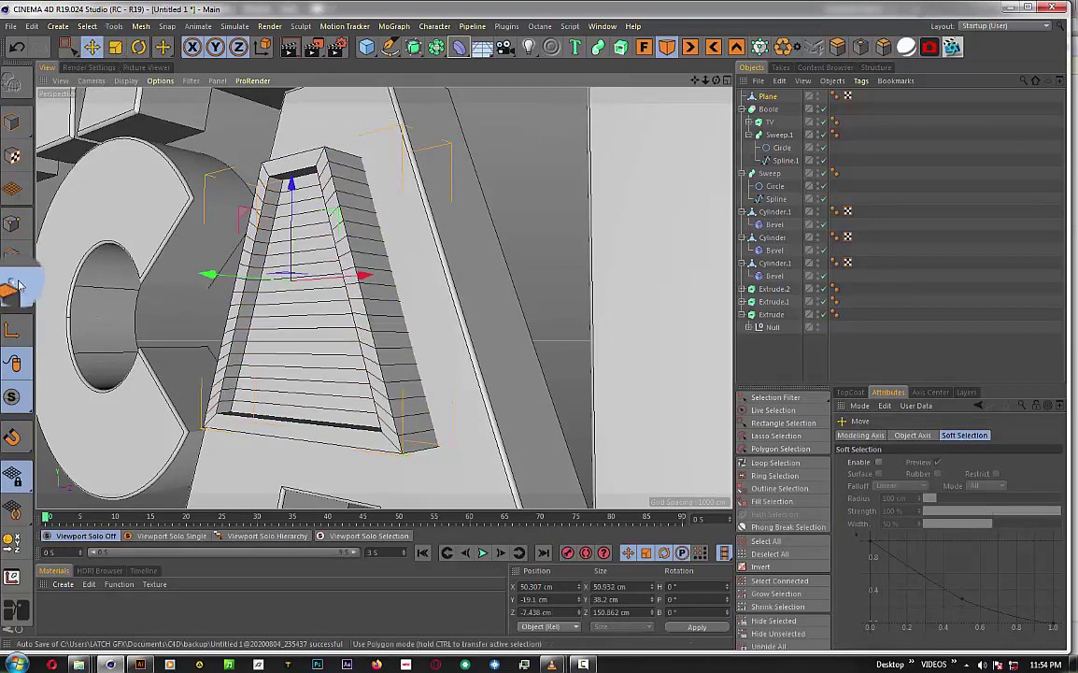
double_click(351, 224)
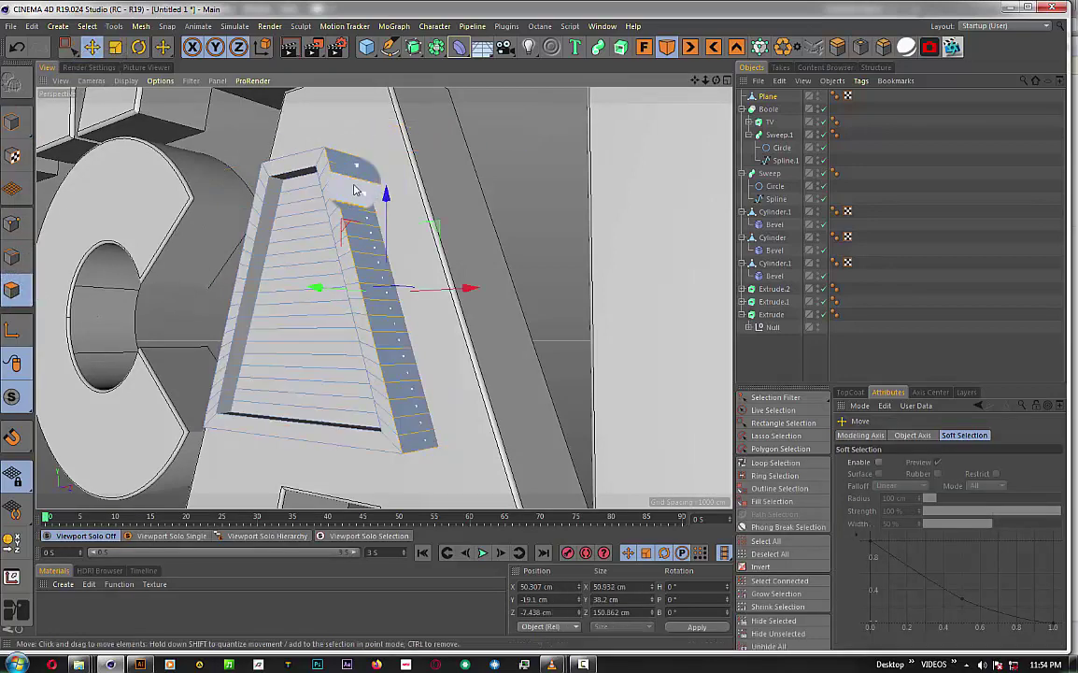
click(359, 192)
drag(360, 201, 366, 272)
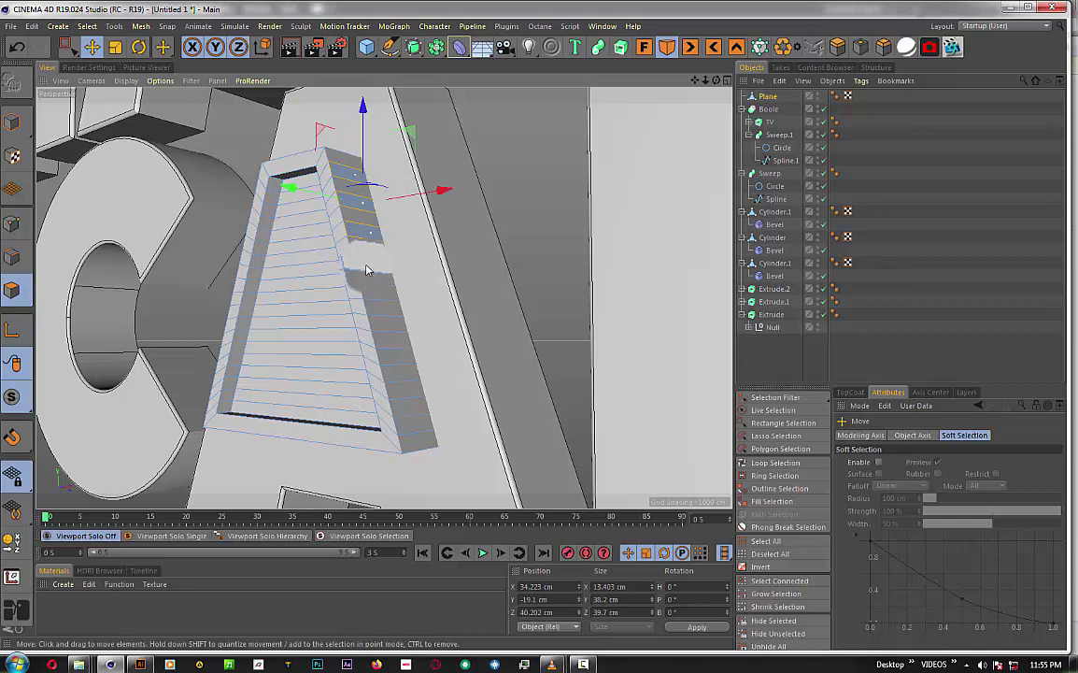
drag(366, 270, 375, 293)
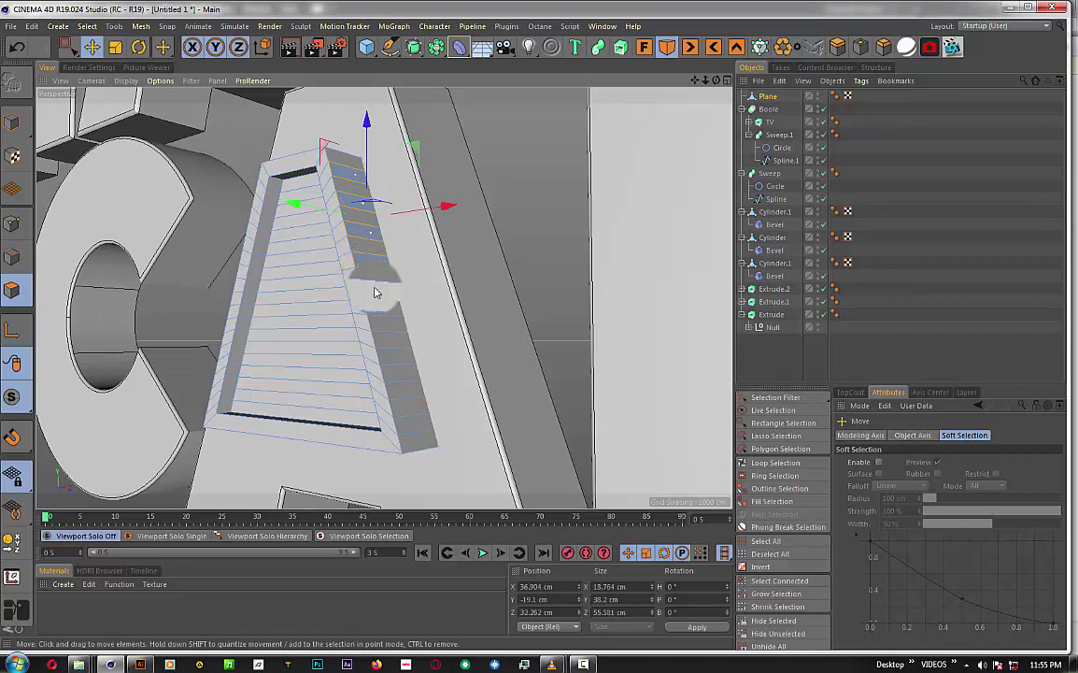
key(ctrl+z)
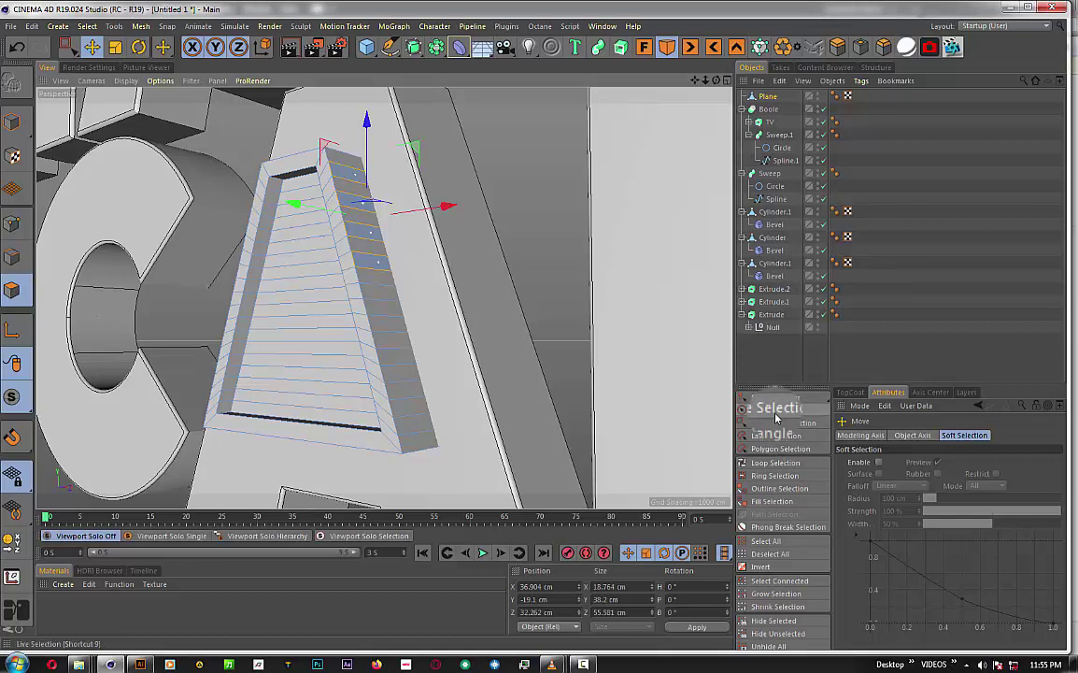
click(774, 461)
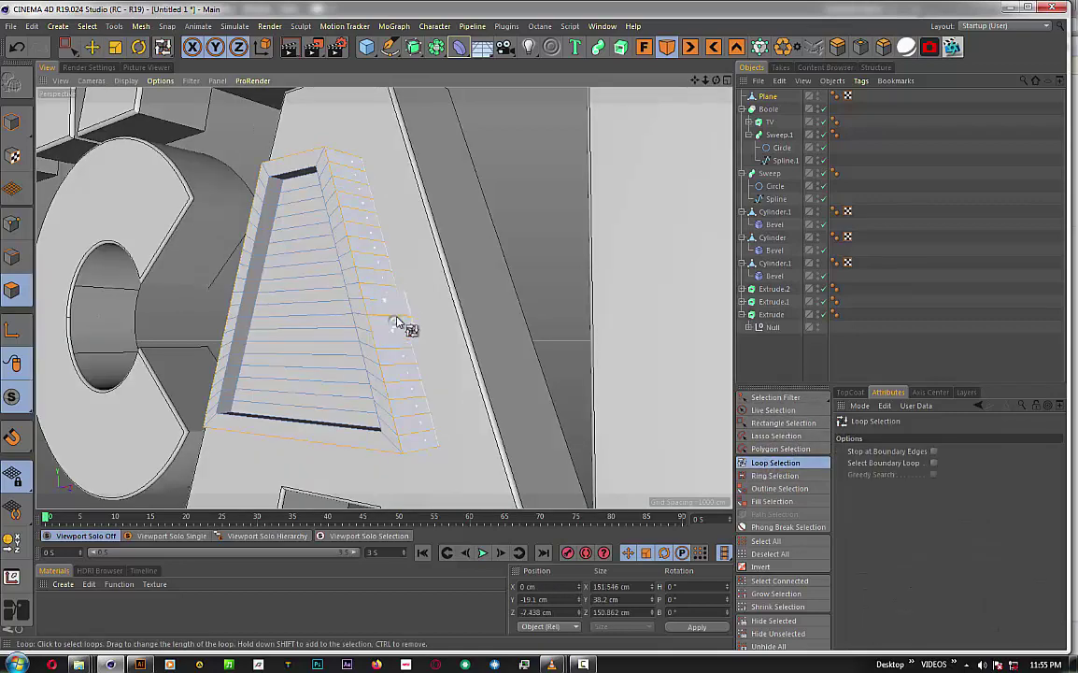
- Select the polygon loop around the wedge and inset it by about 3 cm
click(383, 250)
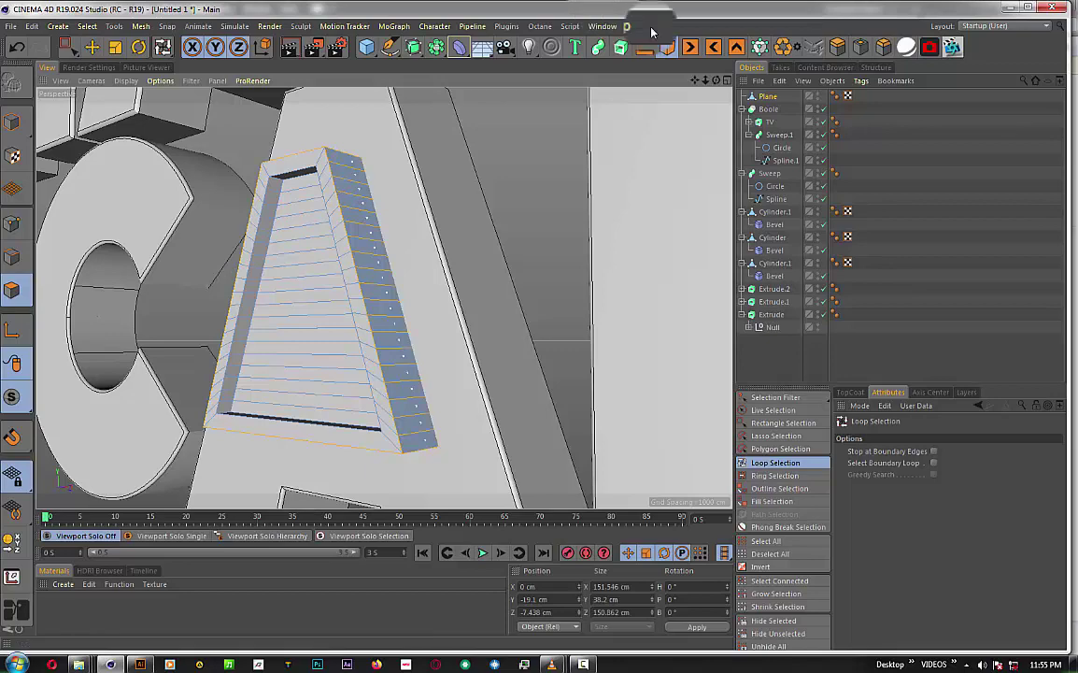
click(861, 46)
scroll(436, 157, up, 2)
scroll(416, 164, up, 1)
scroll(393, 173, up, 1)
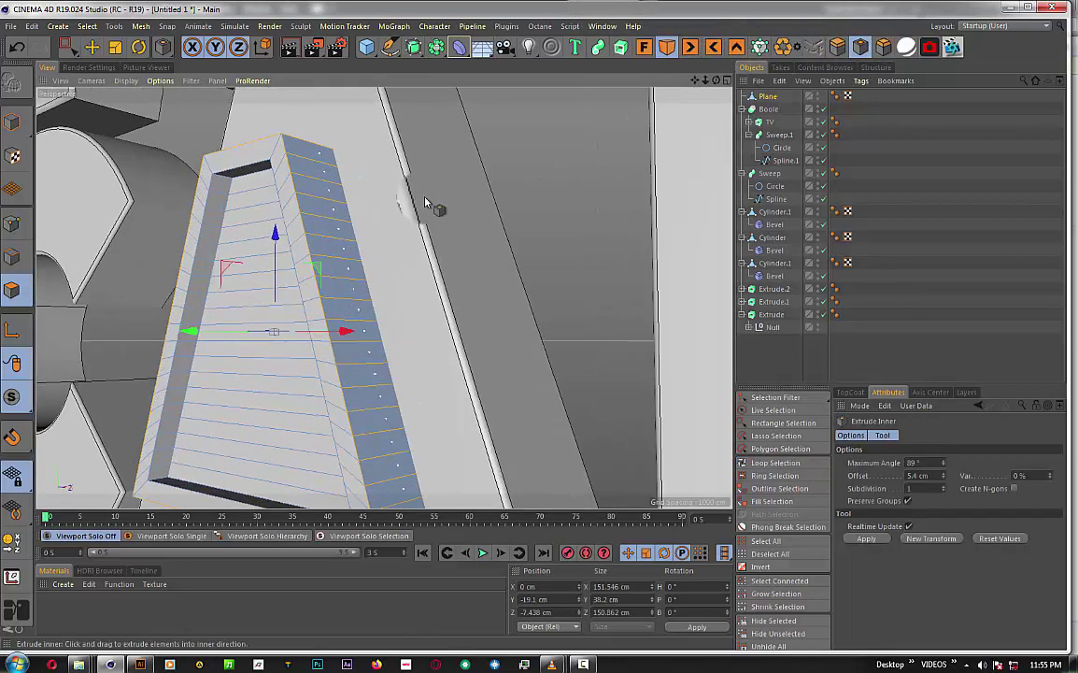
drag(424, 197, 454, 197)
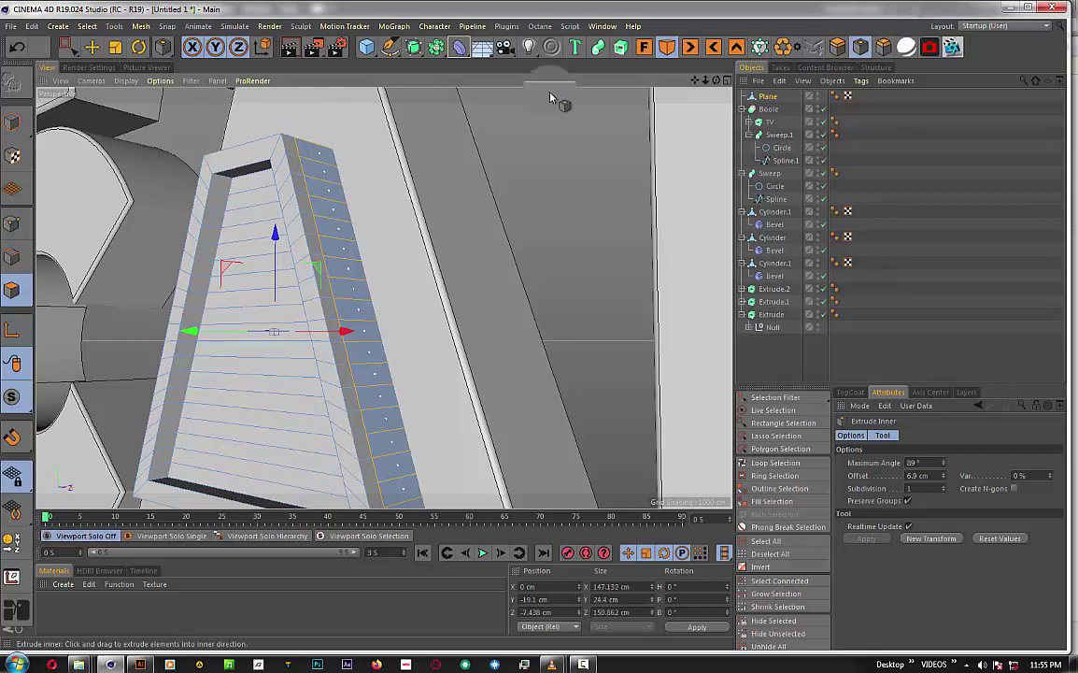
- Extrude the selected side polygons, adjusting the depth near the wedge tip
click(838, 47)
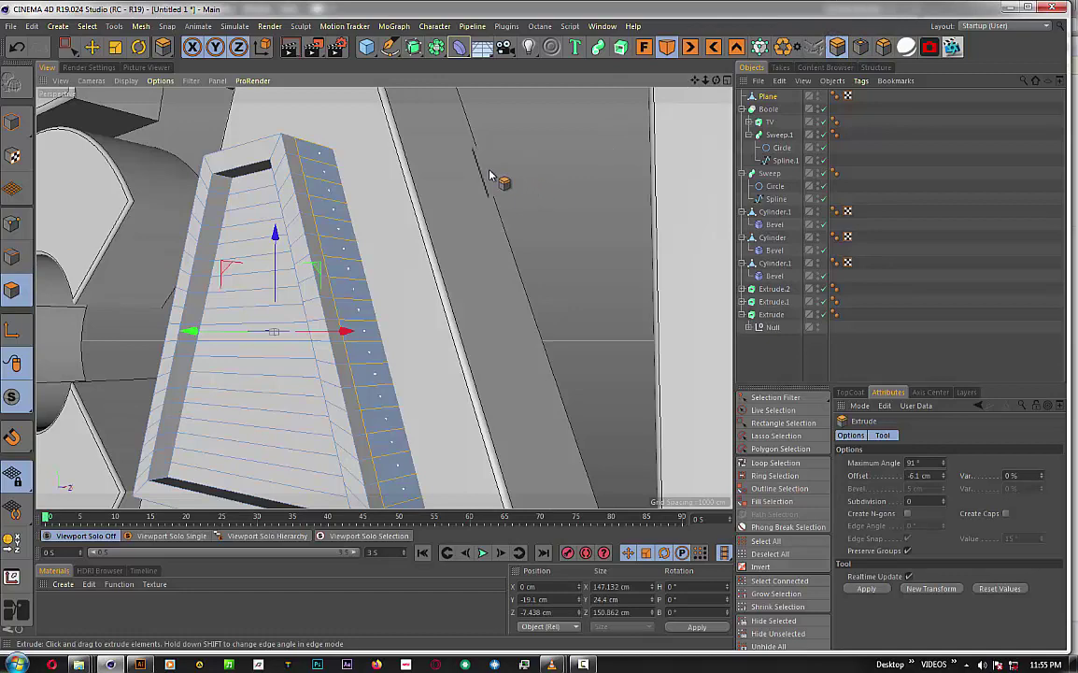
drag(318, 154, 399, 488)
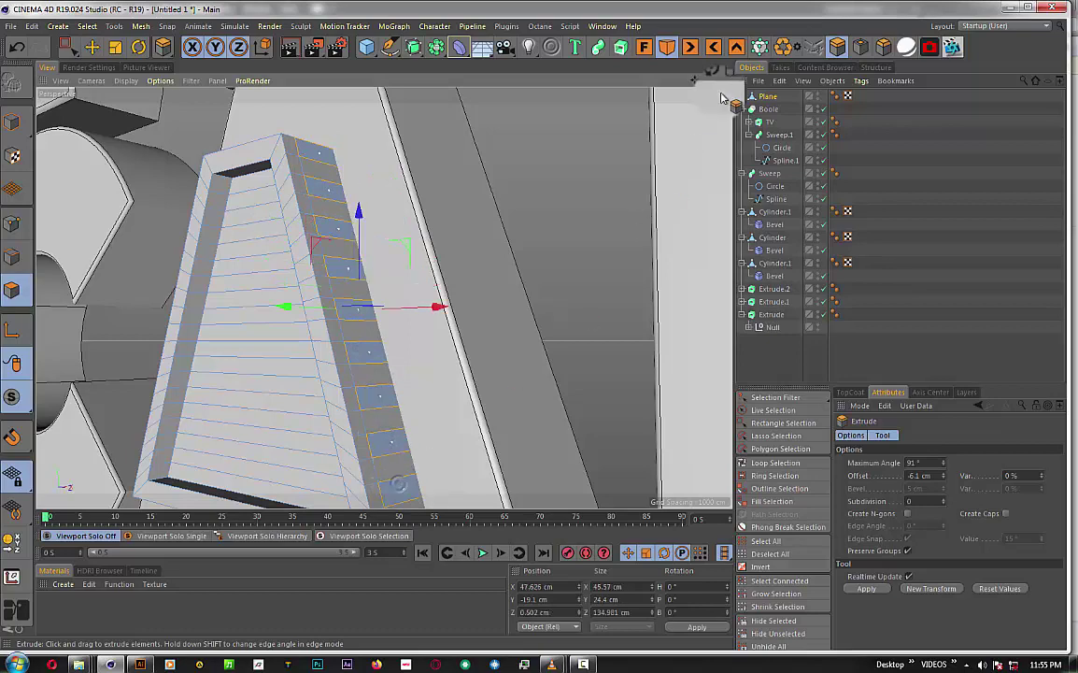
drag(696, 81, 389, 301)
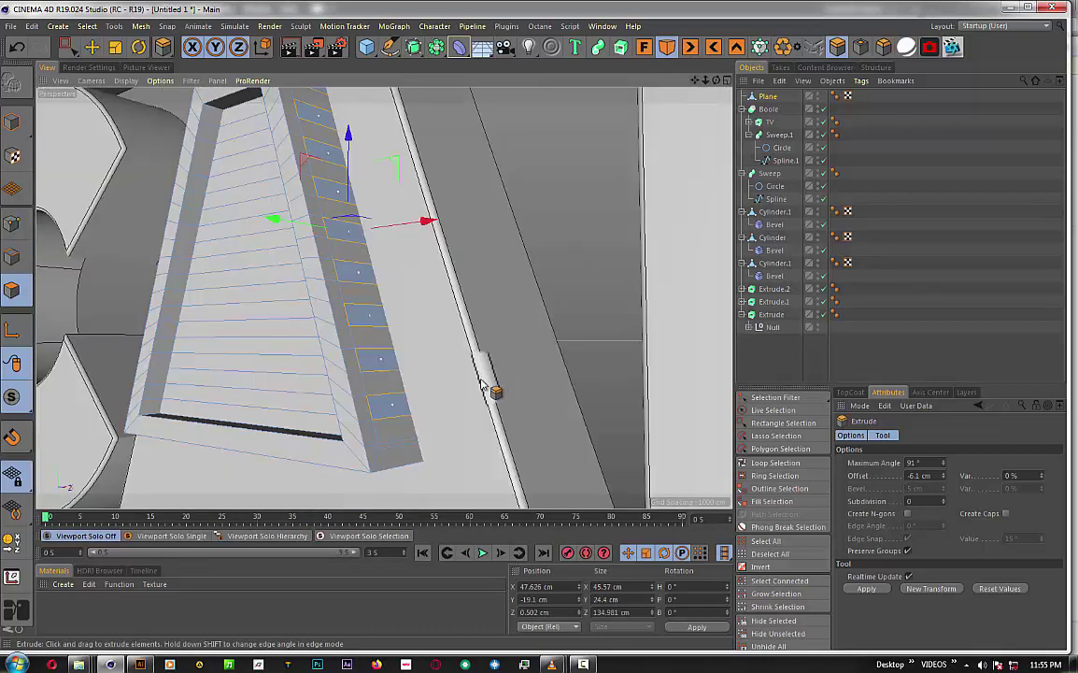
drag(408, 451, 402, 452)
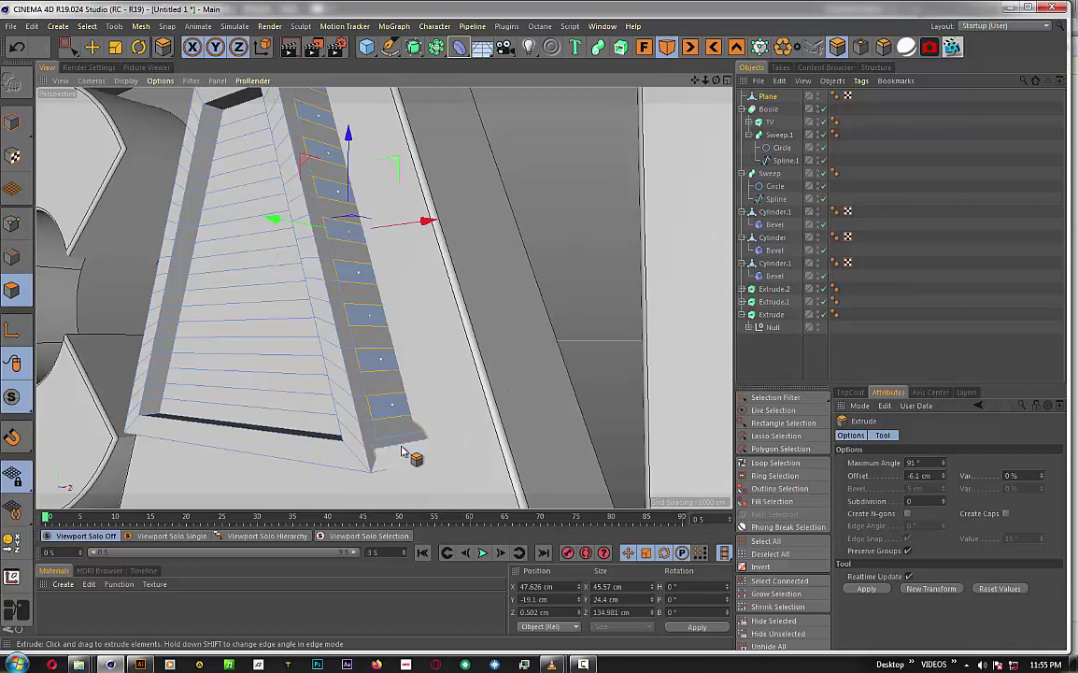
- Select the row of side-strip polygons from the wedge tip up to the top
click(403, 438)
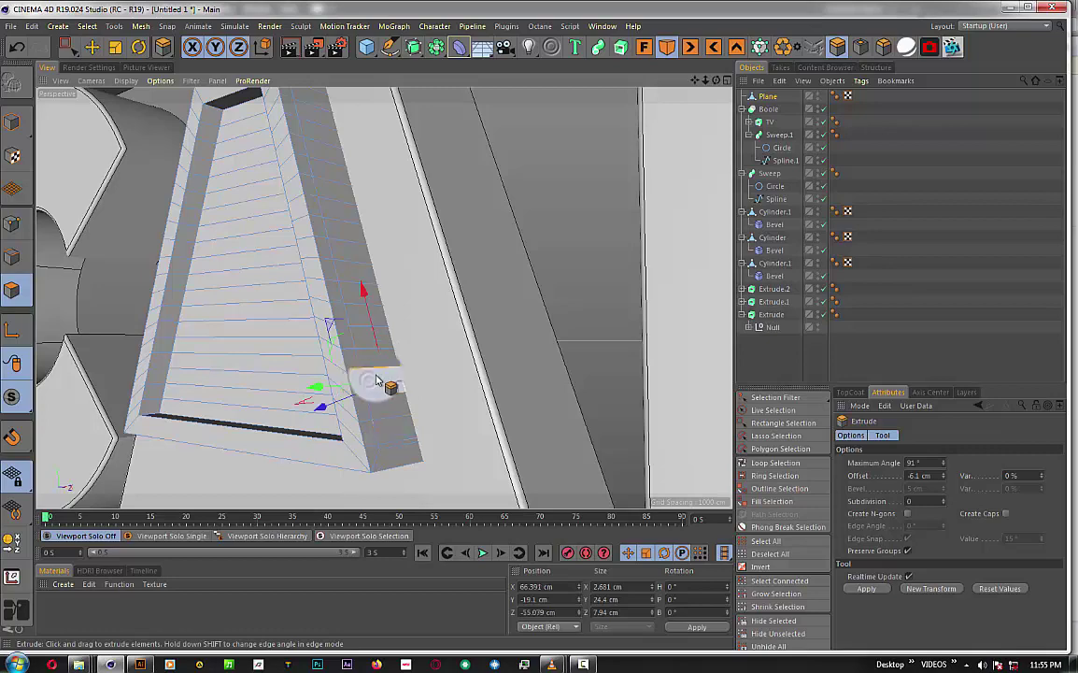
click(377, 380)
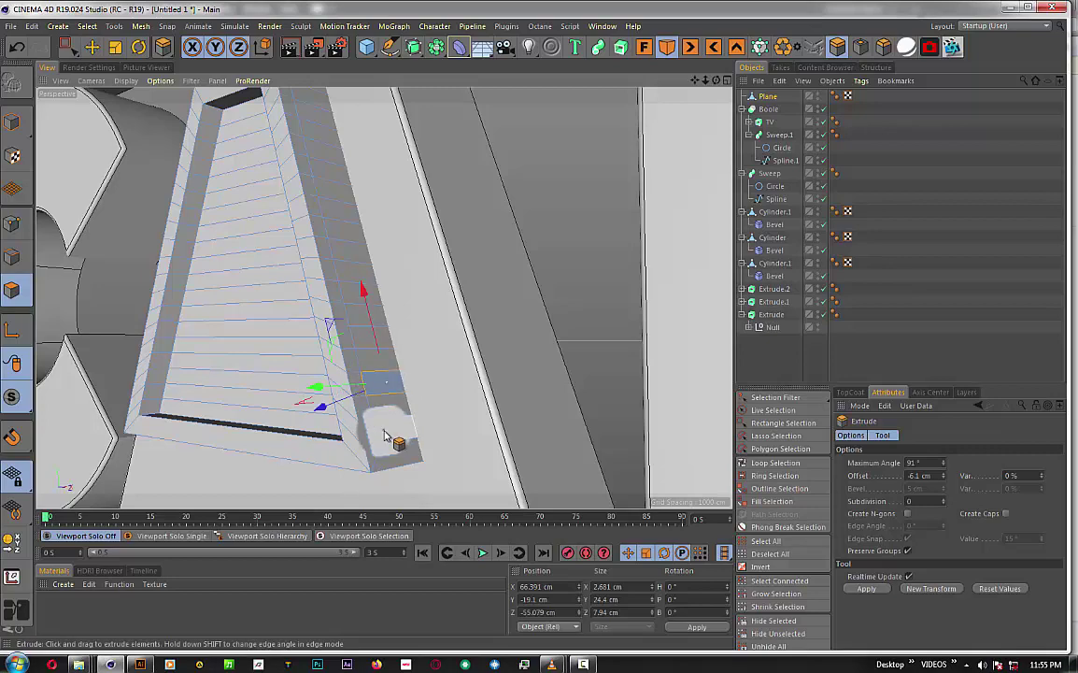
shift+click(384, 436)
shift+click(369, 339)
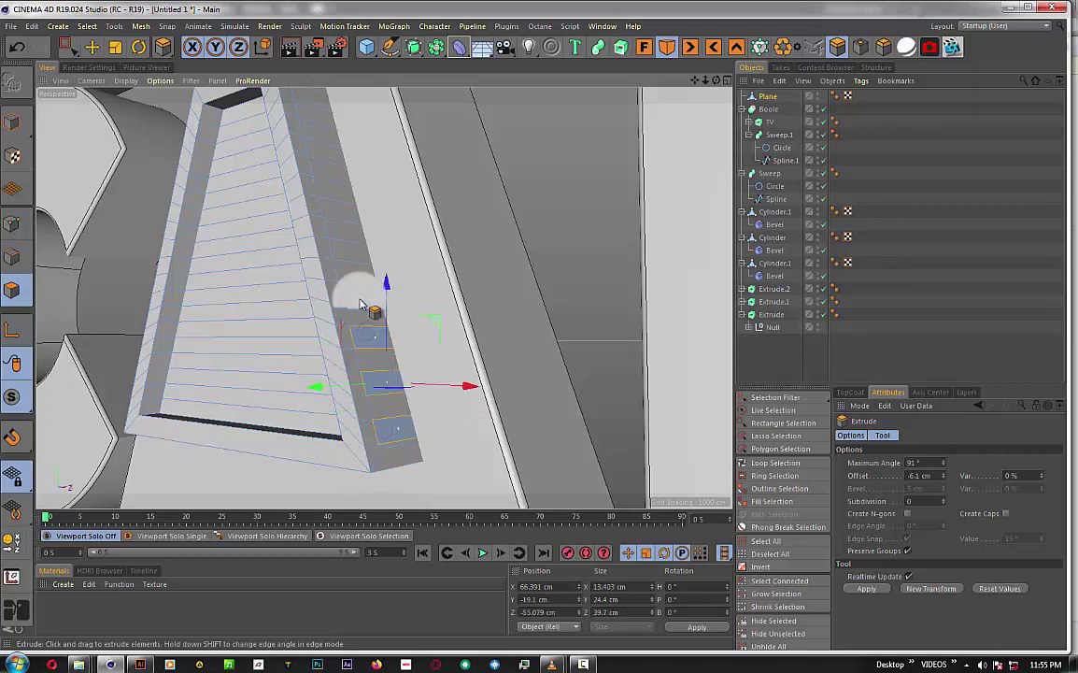
shift+click(361, 299)
shift+click(353, 262)
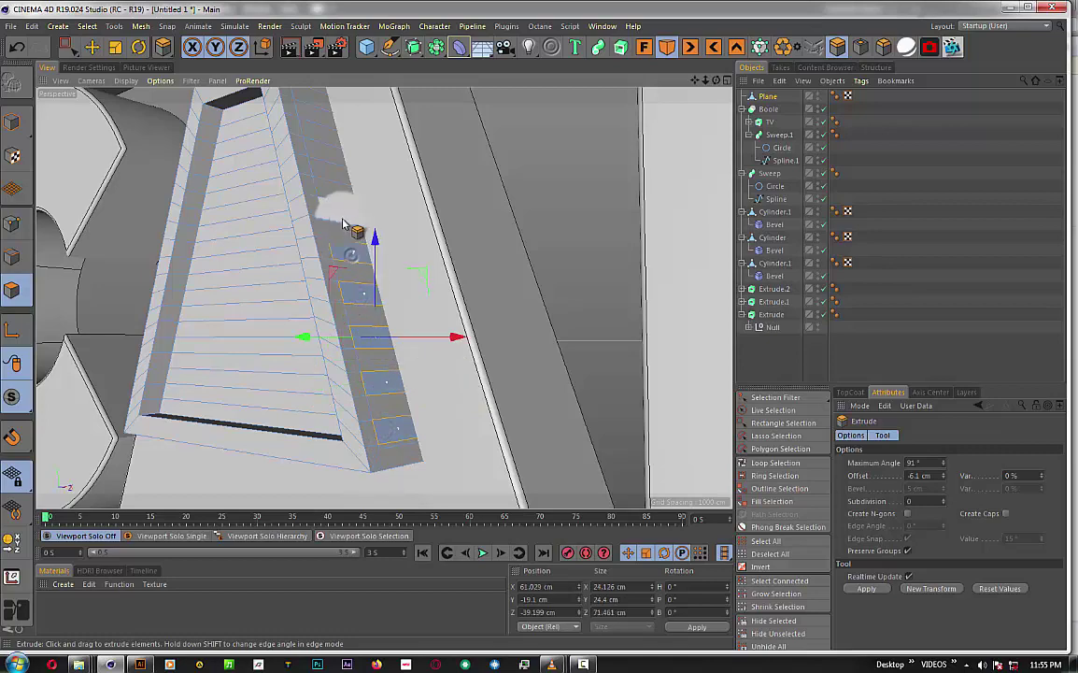
shift+click(339, 208)
shift+click(336, 168)
shift+click(329, 142)
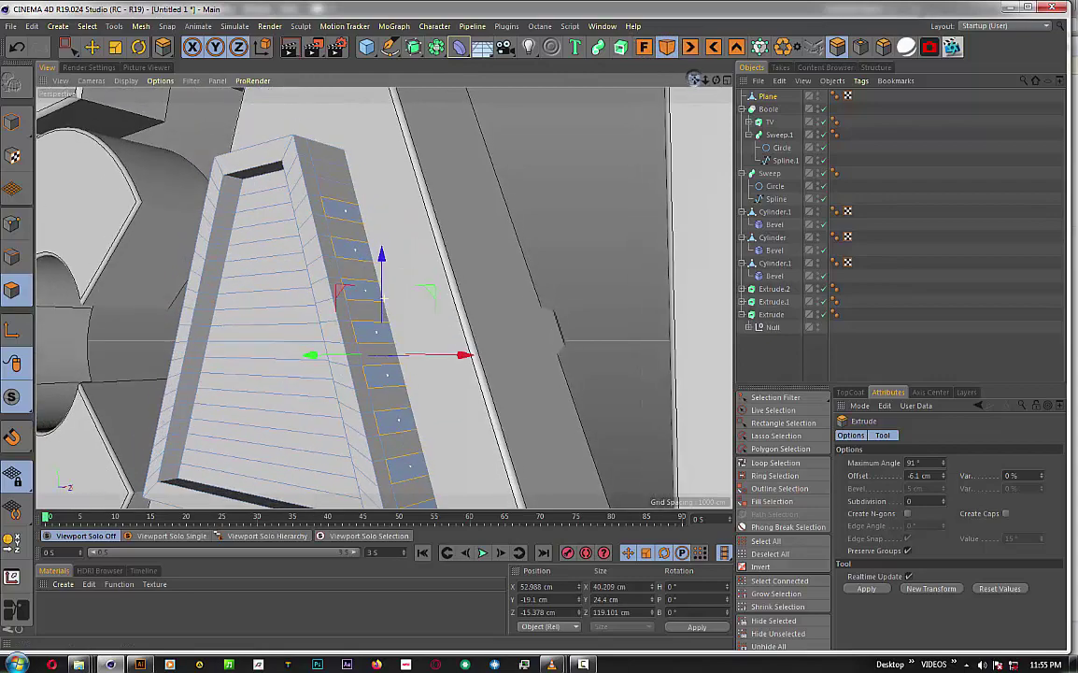
scroll(409, 205, up, 5)
scroll(341, 182, down, 4)
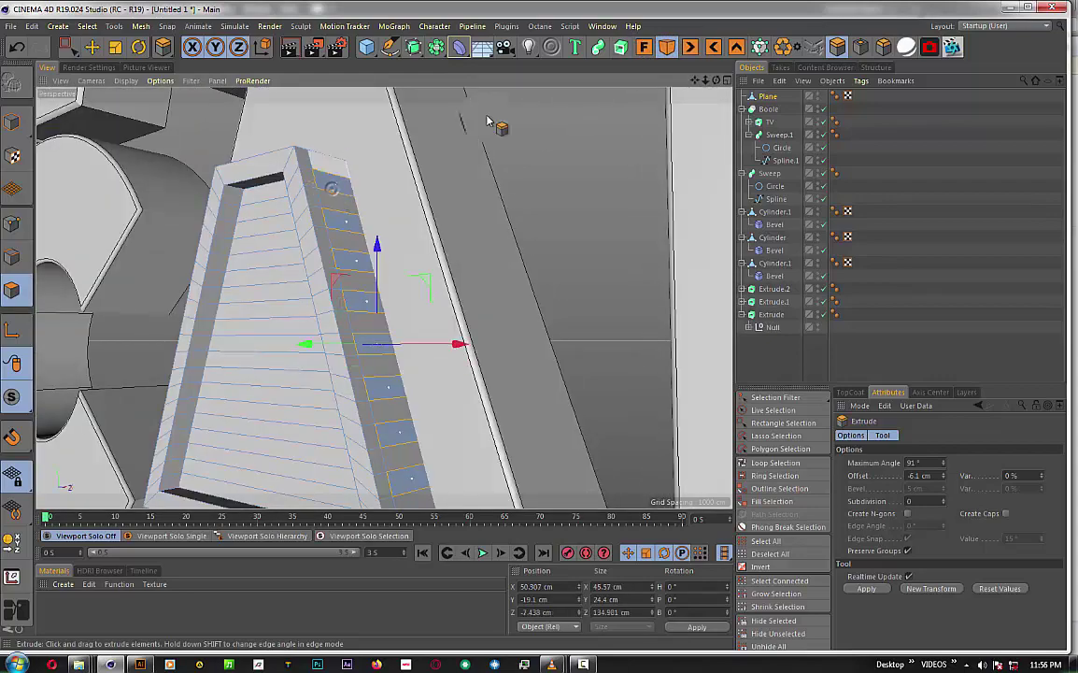
- Pick the Plane mesh's end face and extrude it outward
mouse_move(494, 295)
alt+mouse_down()
mouse_move(383, 297)
mouse_move(284, 269)
alt+mouse_up()
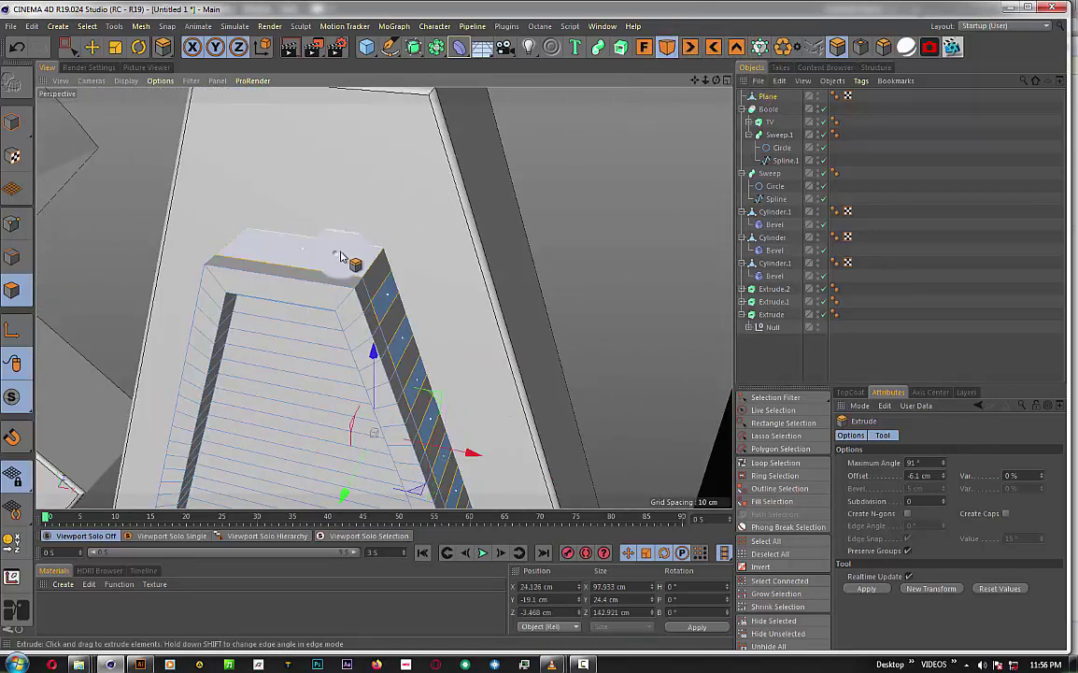
mouse_move(697, 82)
mouse_down()
mouse_move(710, 90)
mouse_move(290, 339)
mouse_up()
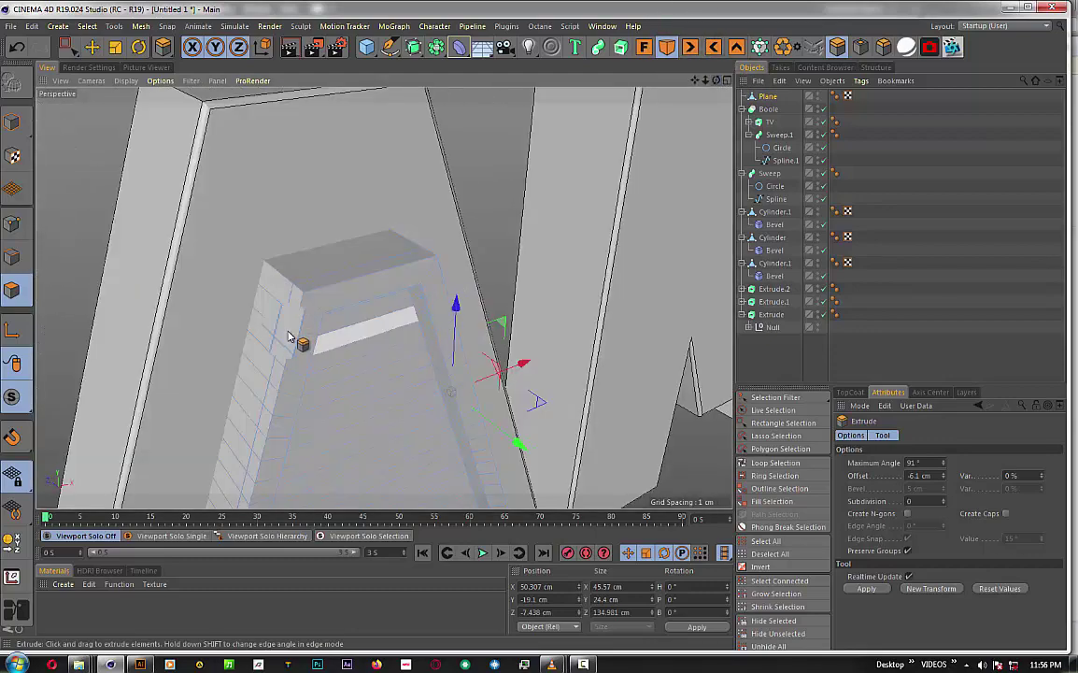
click(266, 320)
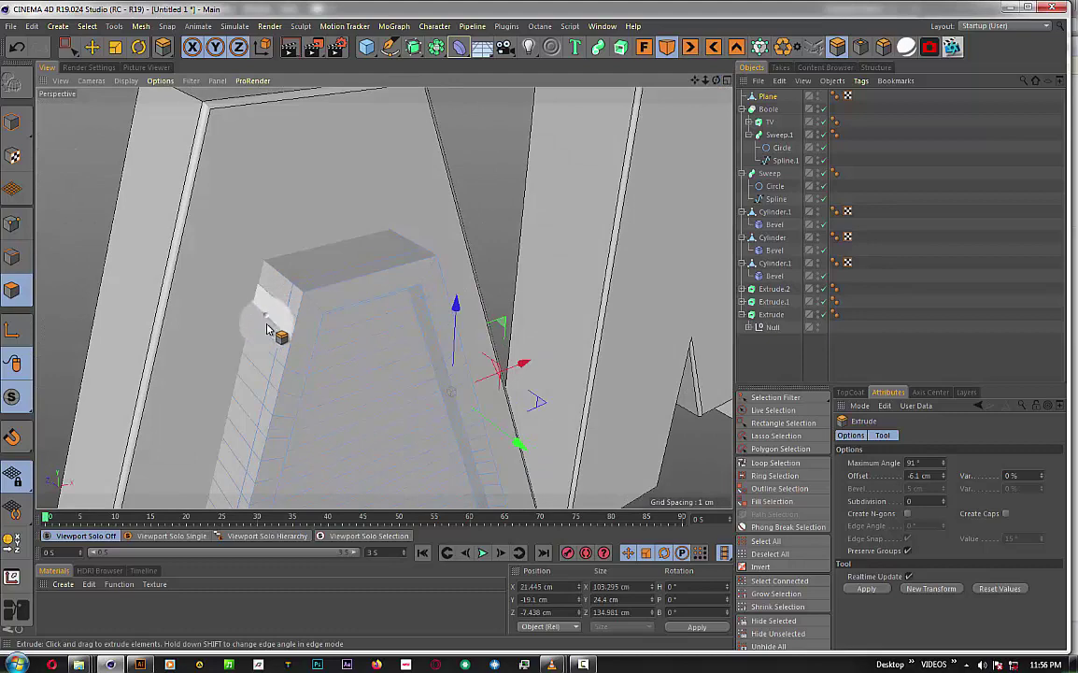
mouse_move(266, 329)
mouse_down()
mouse_move(259, 399)
mouse_move(224, 488)
mouse_move(378, 299)
mouse_up()
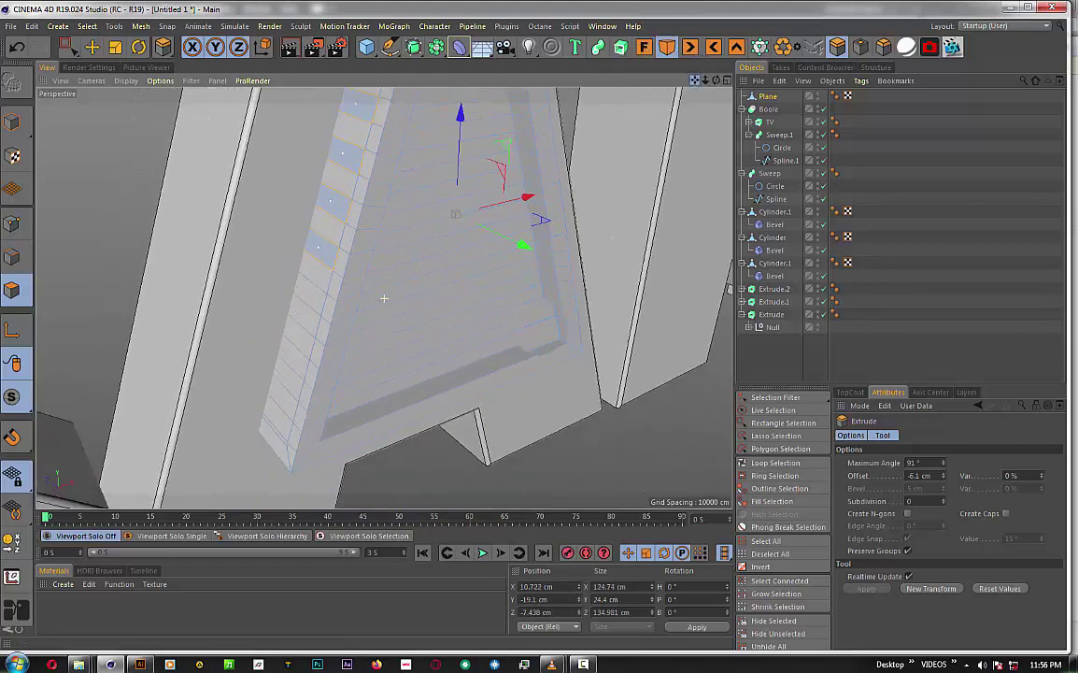
drag(300, 301, 280, 428)
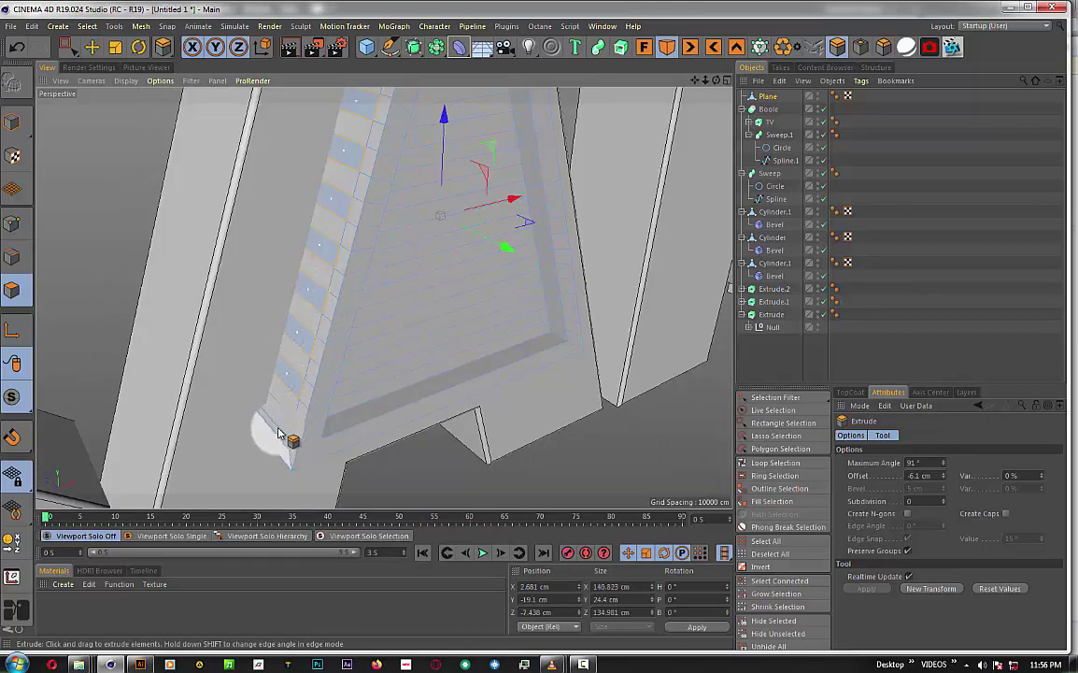
- Recess the lower ledge face and push the side faces out into ledges about 2.94 cm deep
scroll(293, 436, up, 1)
scroll(292, 435, up, 1)
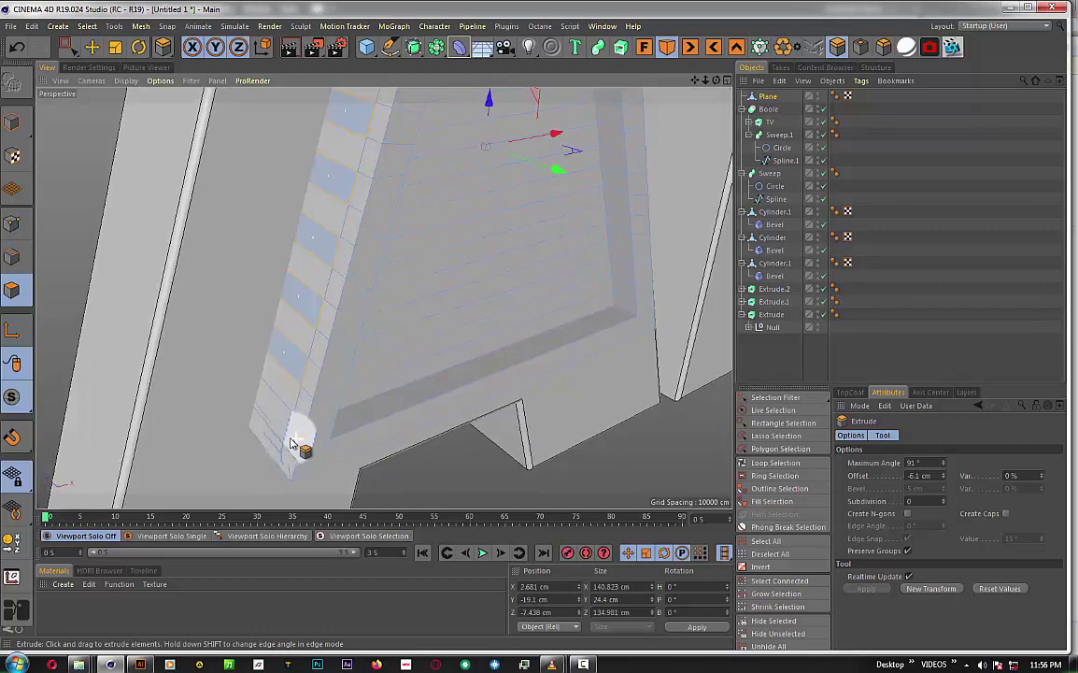
scroll(291, 434, up, 1)
scroll(291, 436, up, 2)
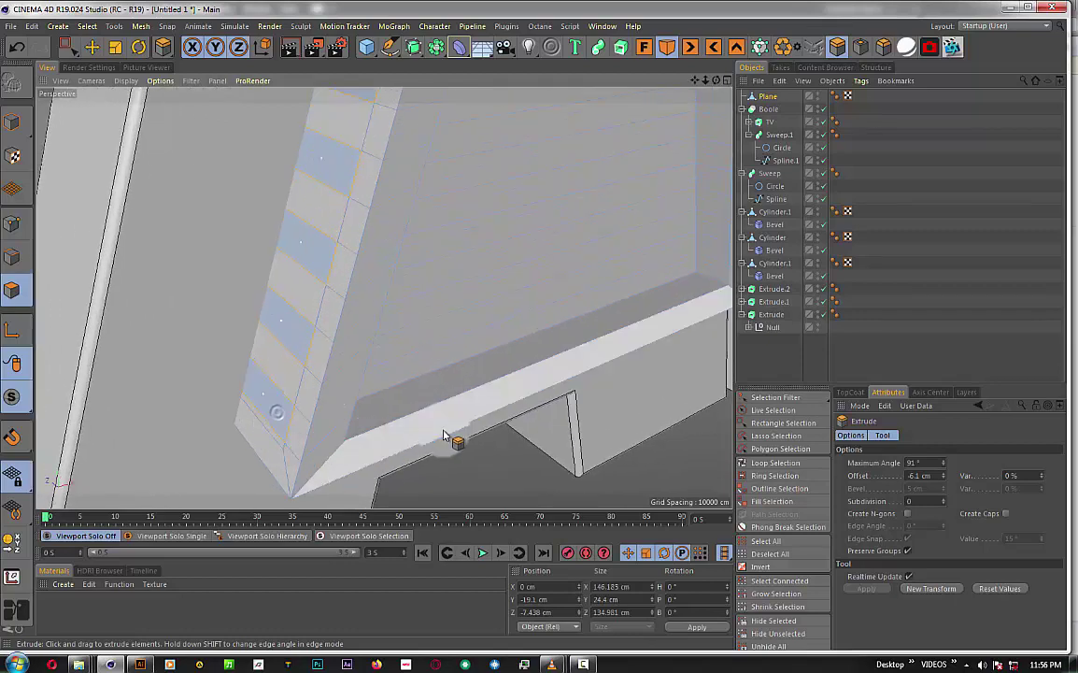
click(425, 398)
scroll(425, 397, up, 1)
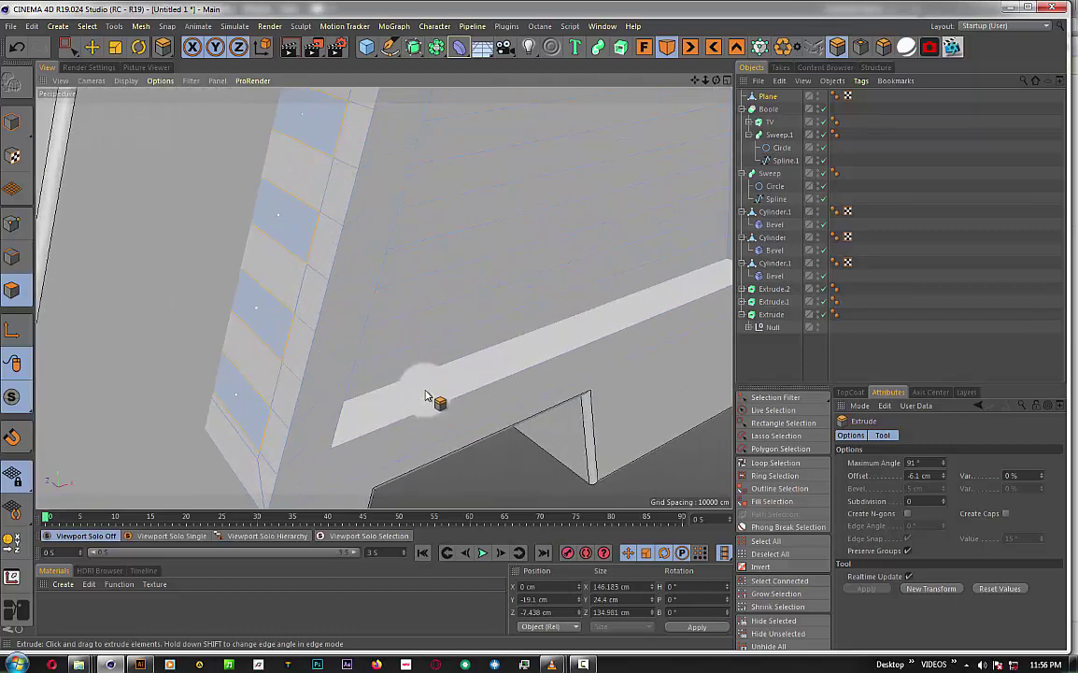
drag(425, 397, 585, 97)
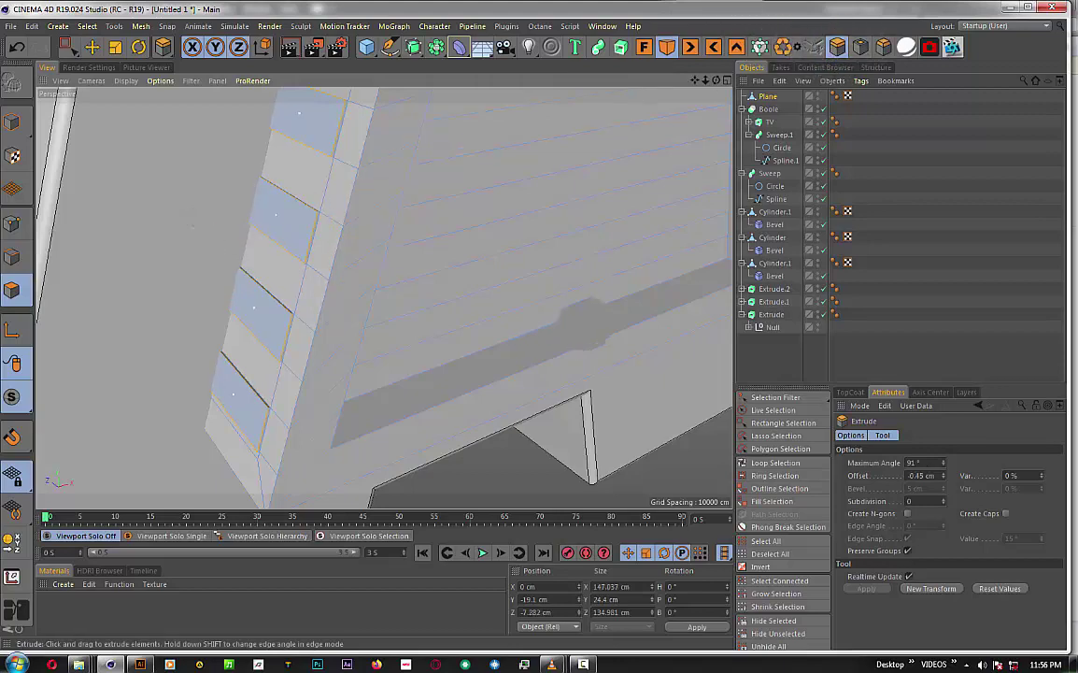
drag(262, 308, 309, 309)
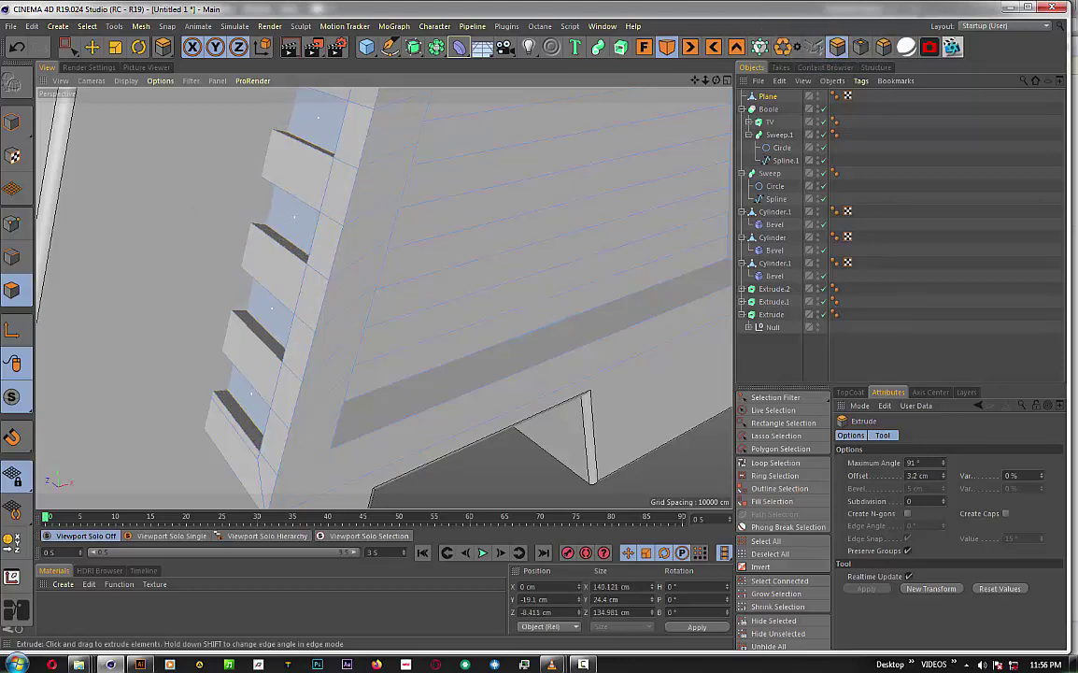
alt+drag(254, 258, 445, 193)
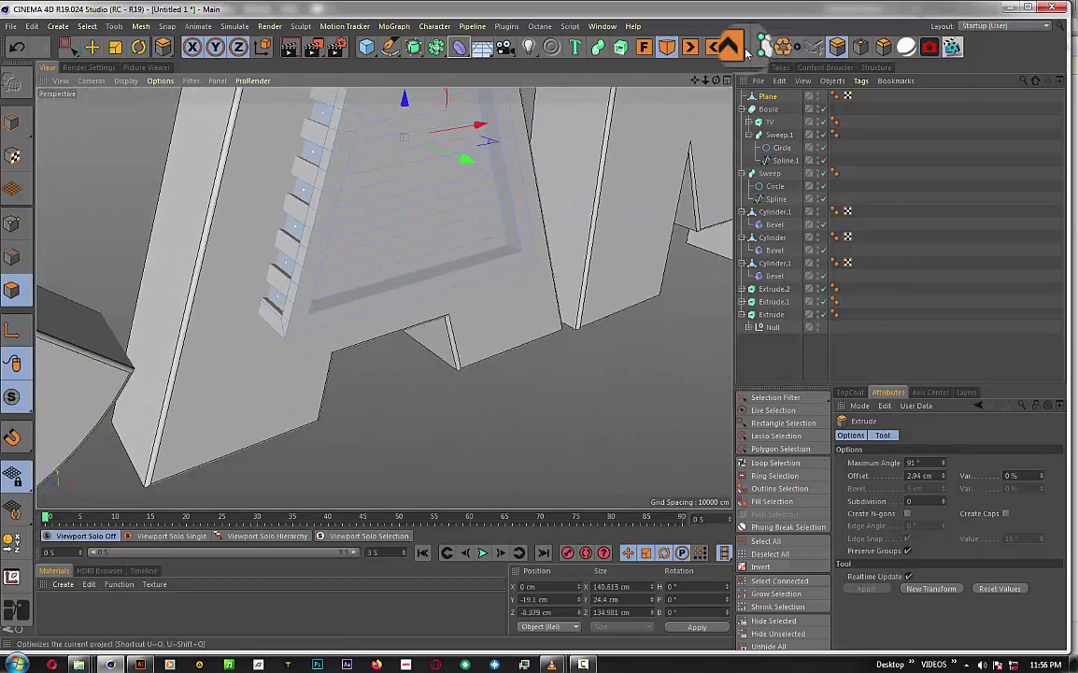
click(644, 47)
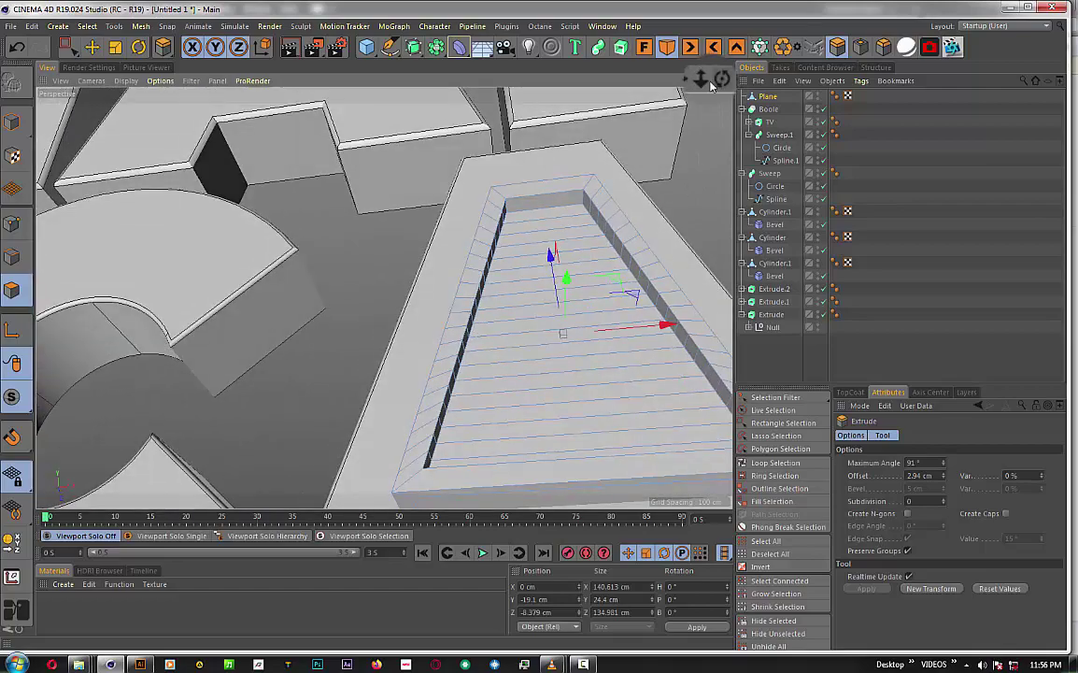
drag(715, 80, 718, 82)
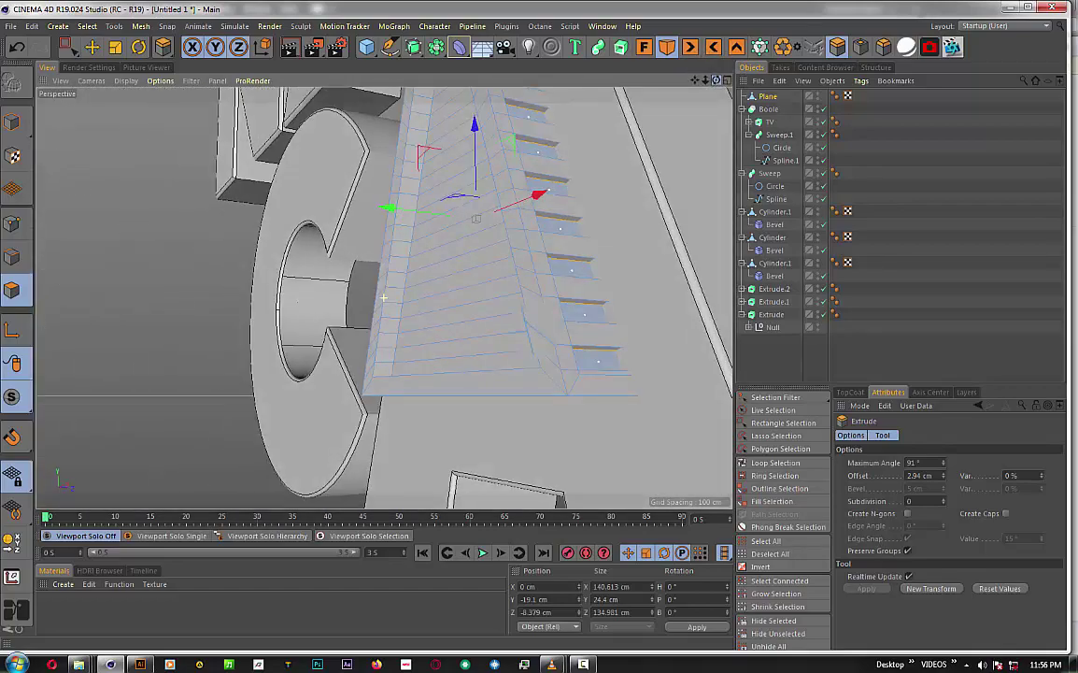
drag(715, 81, 671, 131)
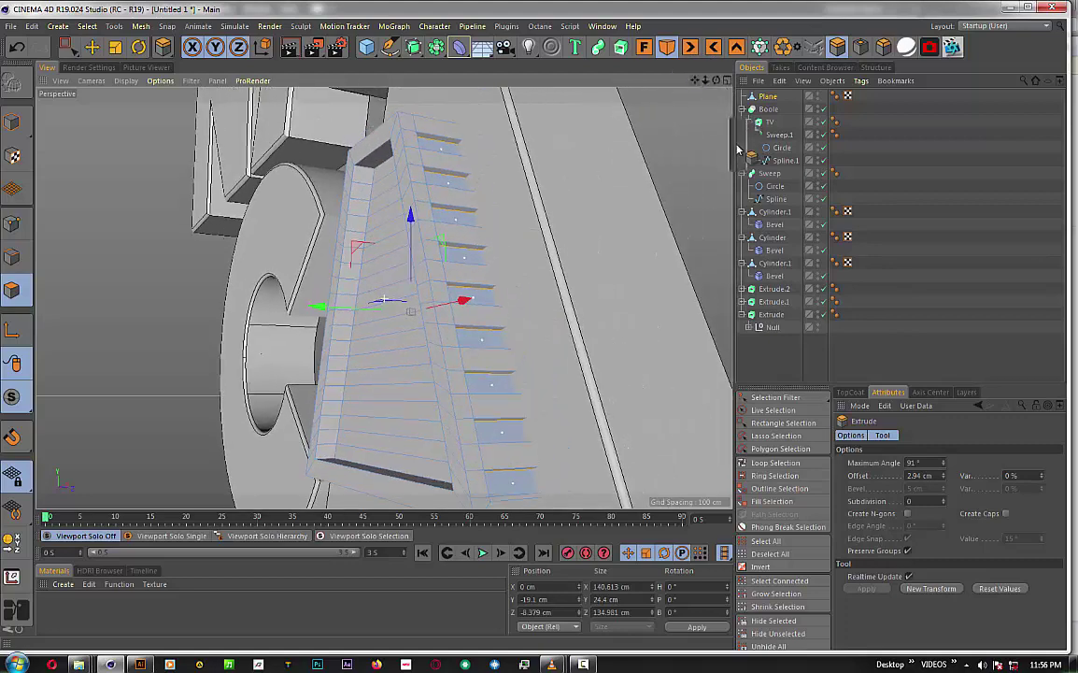
click(762, 357)
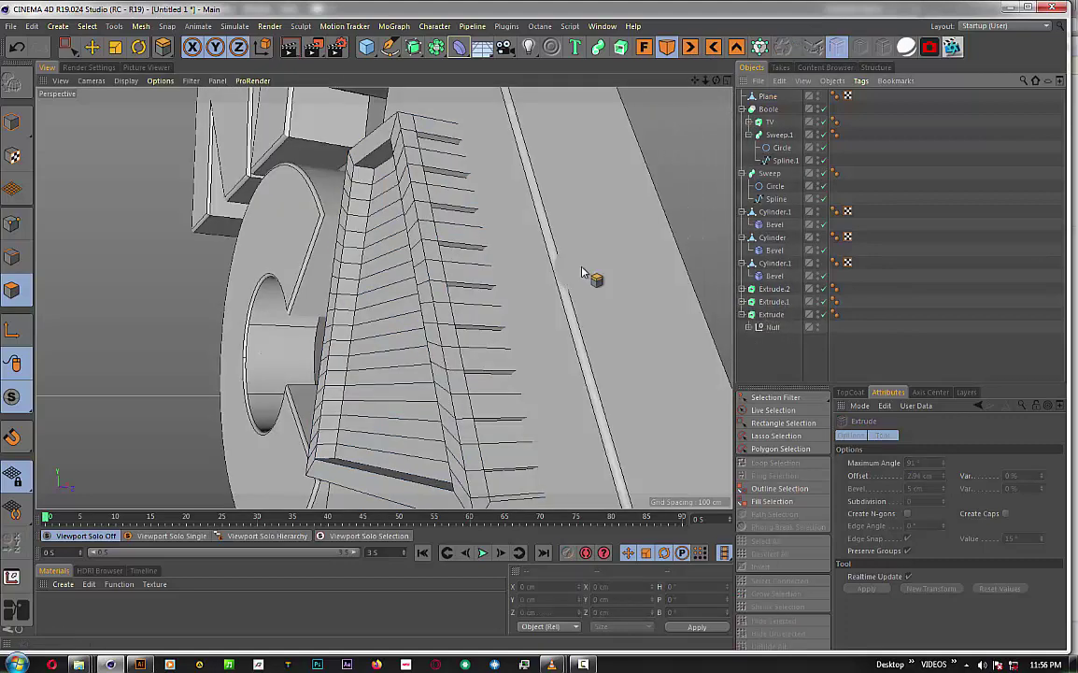
drag(724, 116, 768, 103)
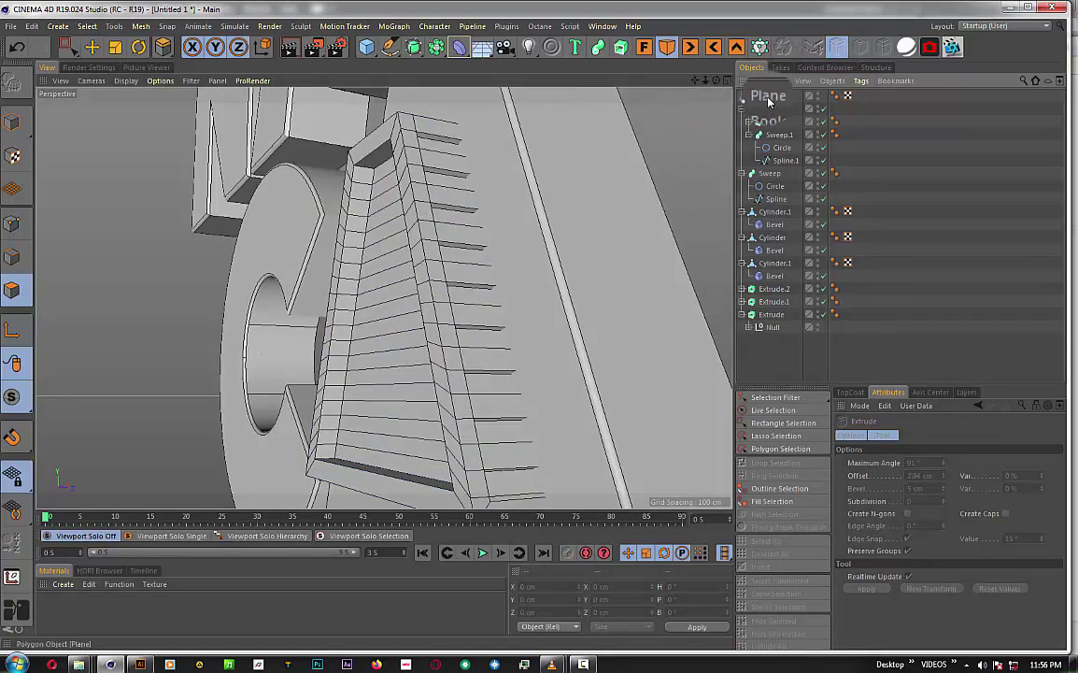
click(768, 101)
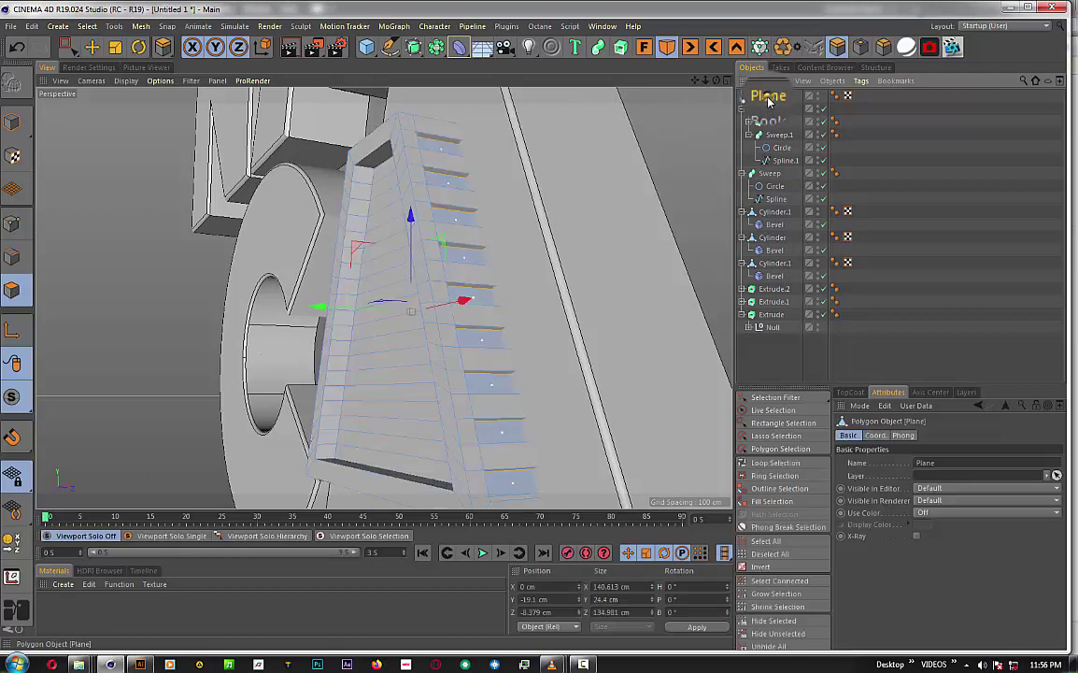
click(14, 257)
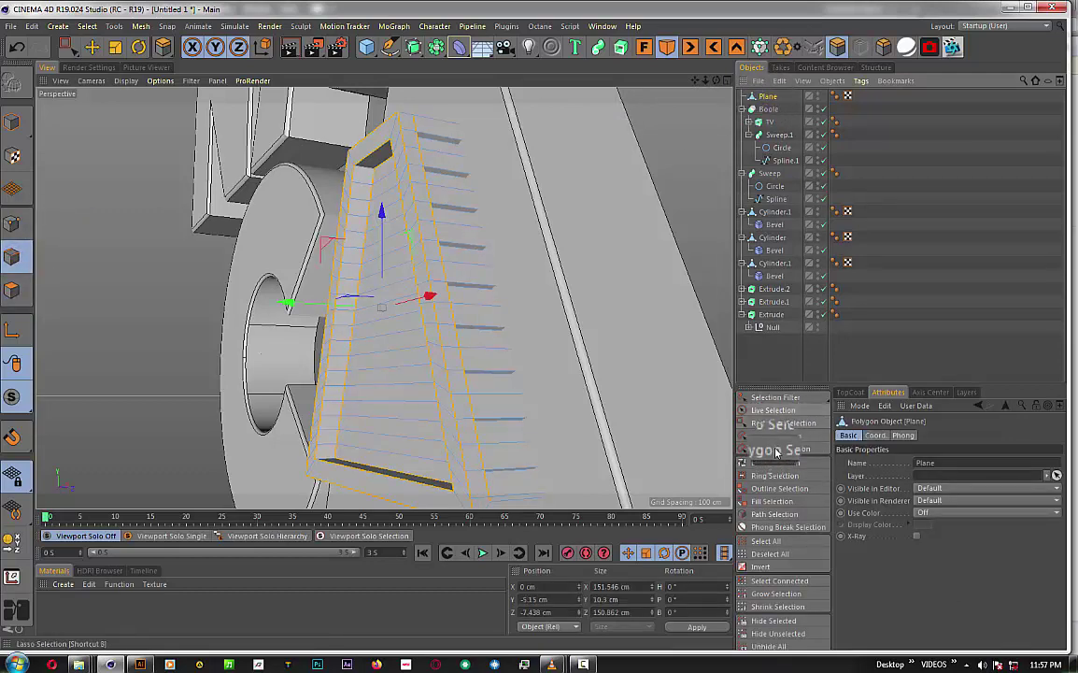
click(776, 462)
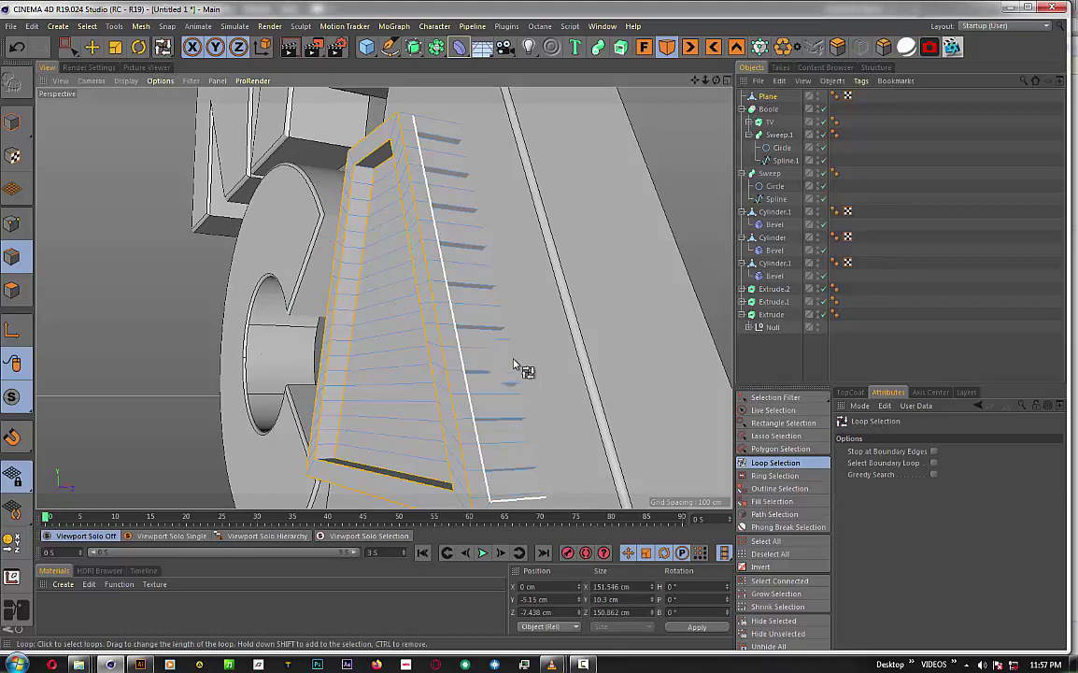
alt+drag(514, 365, 474, 263)
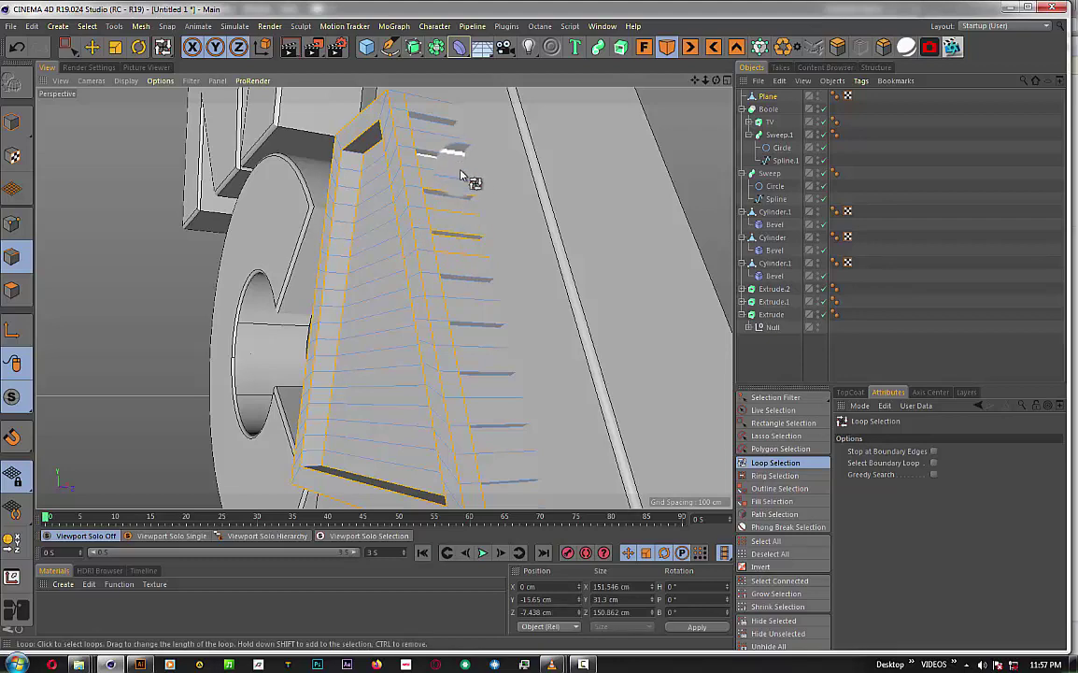
alt+drag(461, 180, 444, 121)
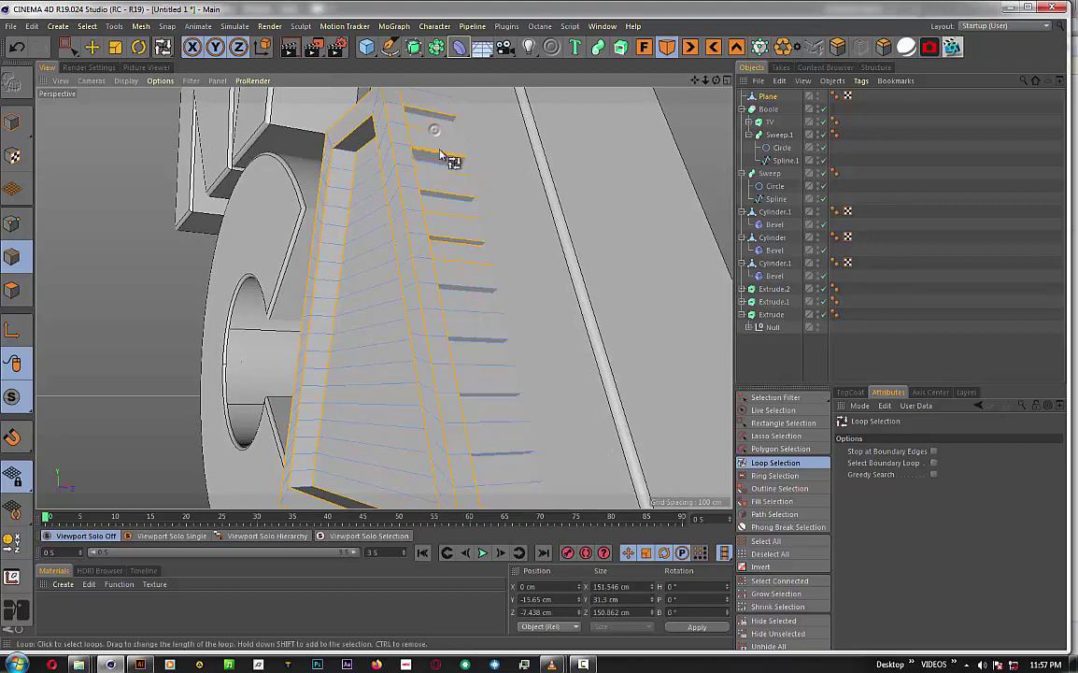
drag(441, 164, 441, 128)
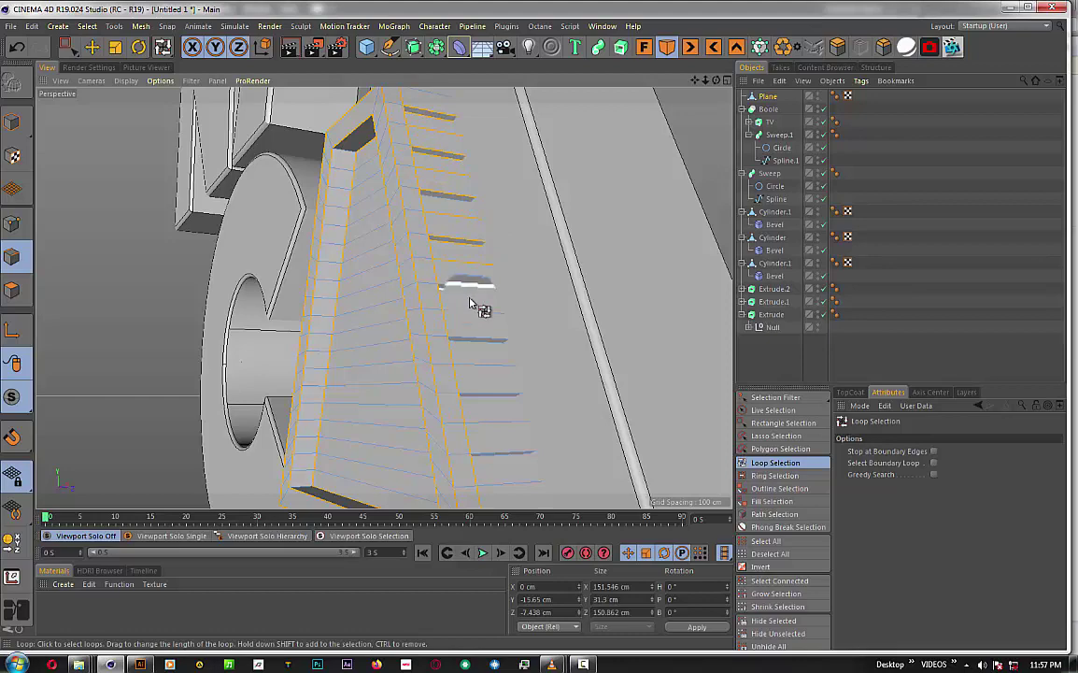
drag(472, 304, 475, 329)
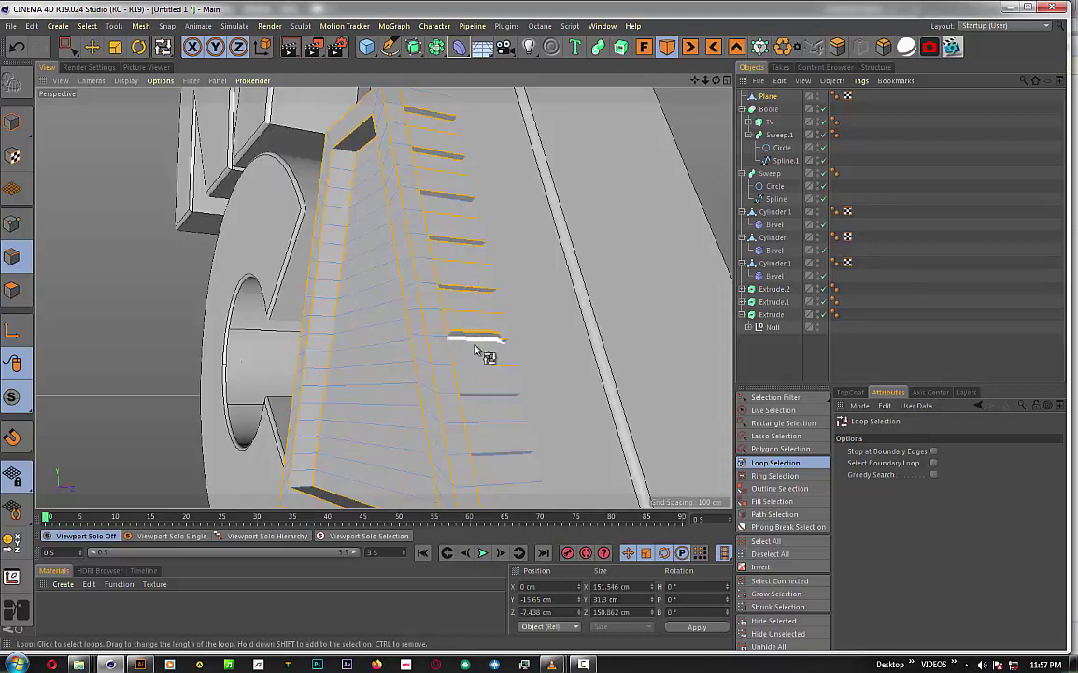
drag(485, 357, 488, 401)
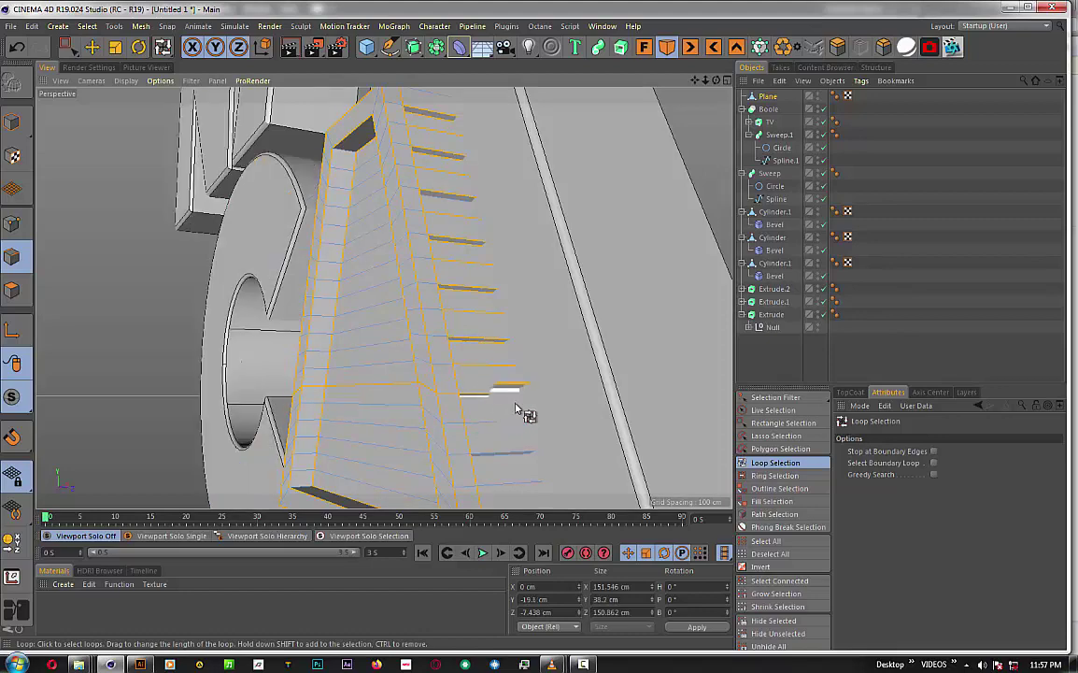
key(ctrl+z)
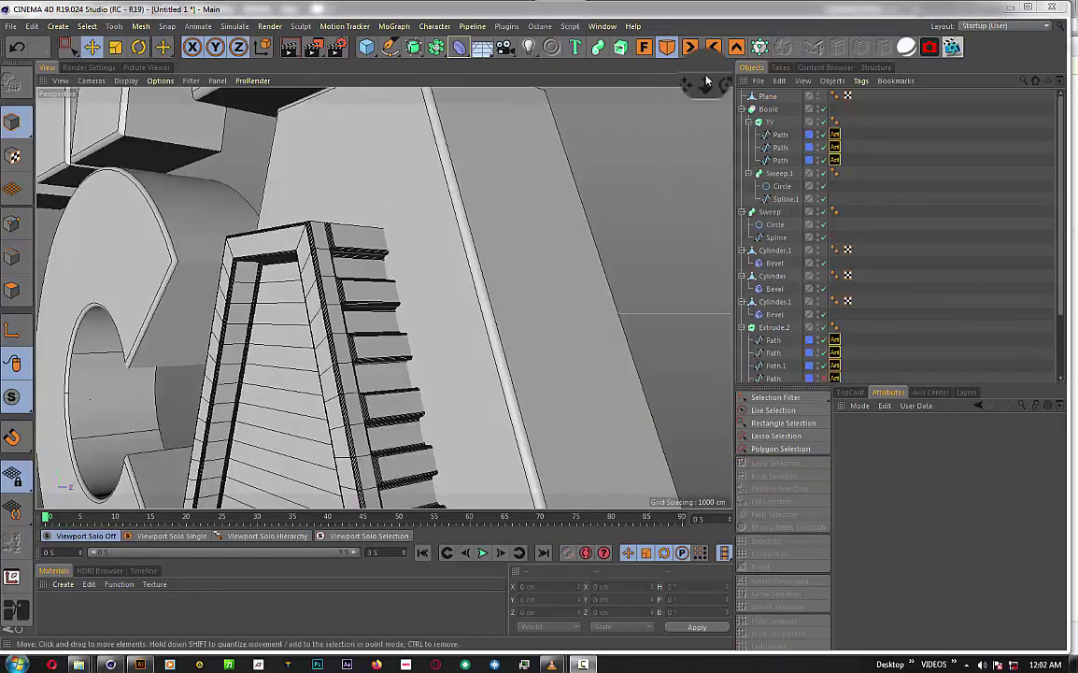
- Add a Cube primitive and slide it forward in depth
mouse_move(707, 82)
mouse_down()
mouse_move(655, 88)
mouse_move(701, 86)
mouse_move(621, 52)
mouse_up()
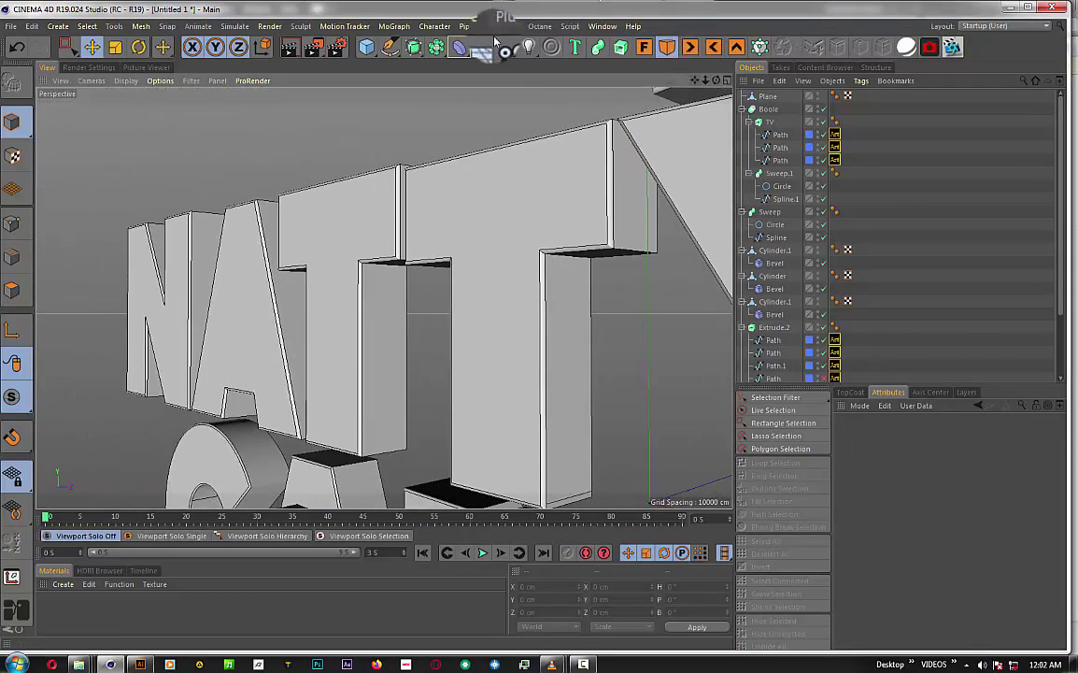
drag(367, 47, 462, 61)
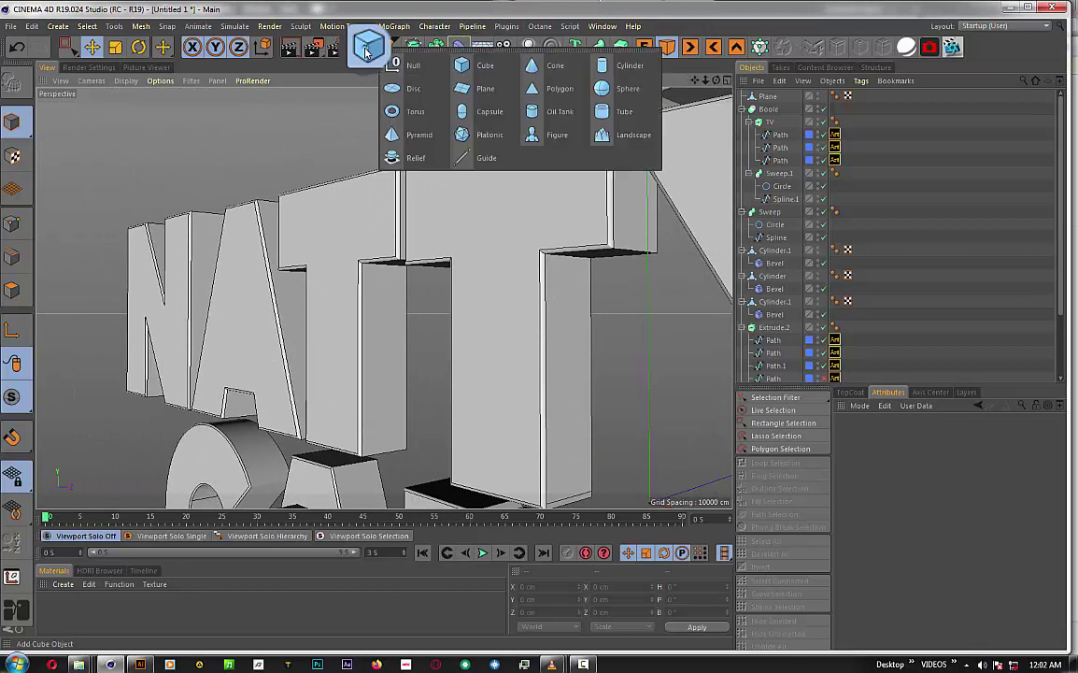
click(462, 60)
alt+drag(360, 301, 542, 348)
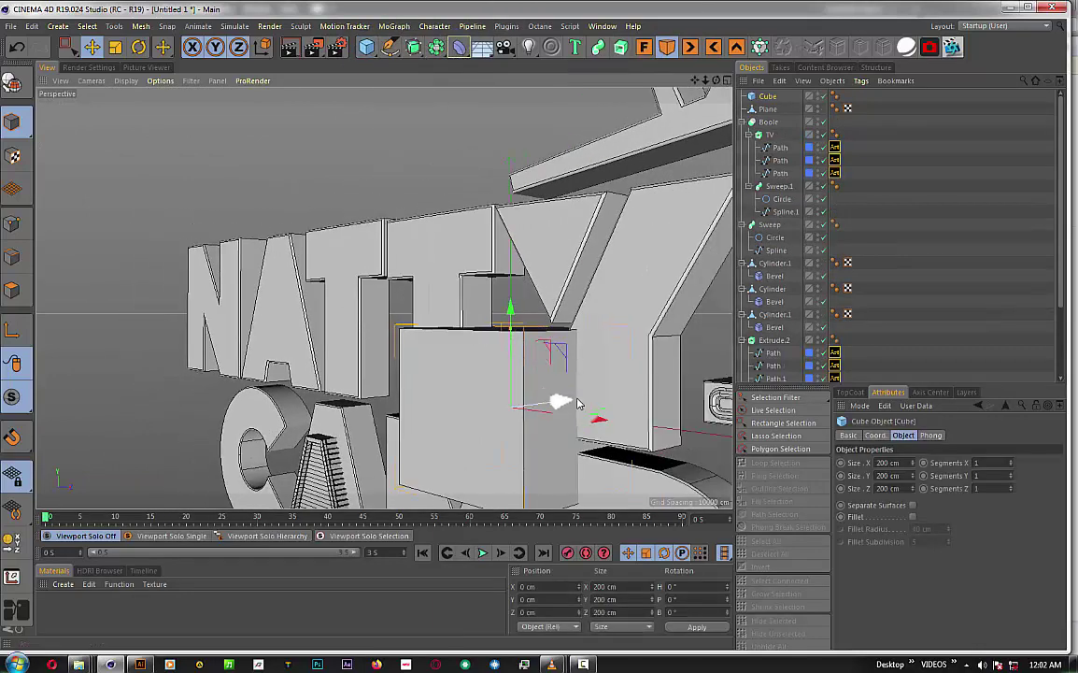
drag(556, 409, 473, 424)
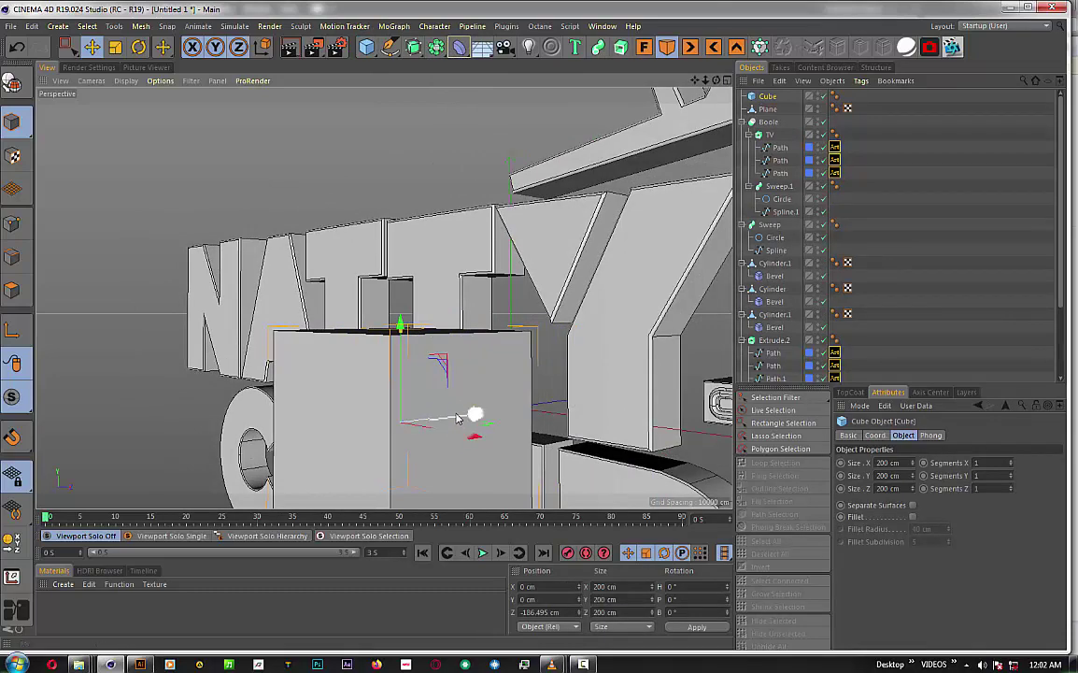
drag(458, 418, 439, 422)
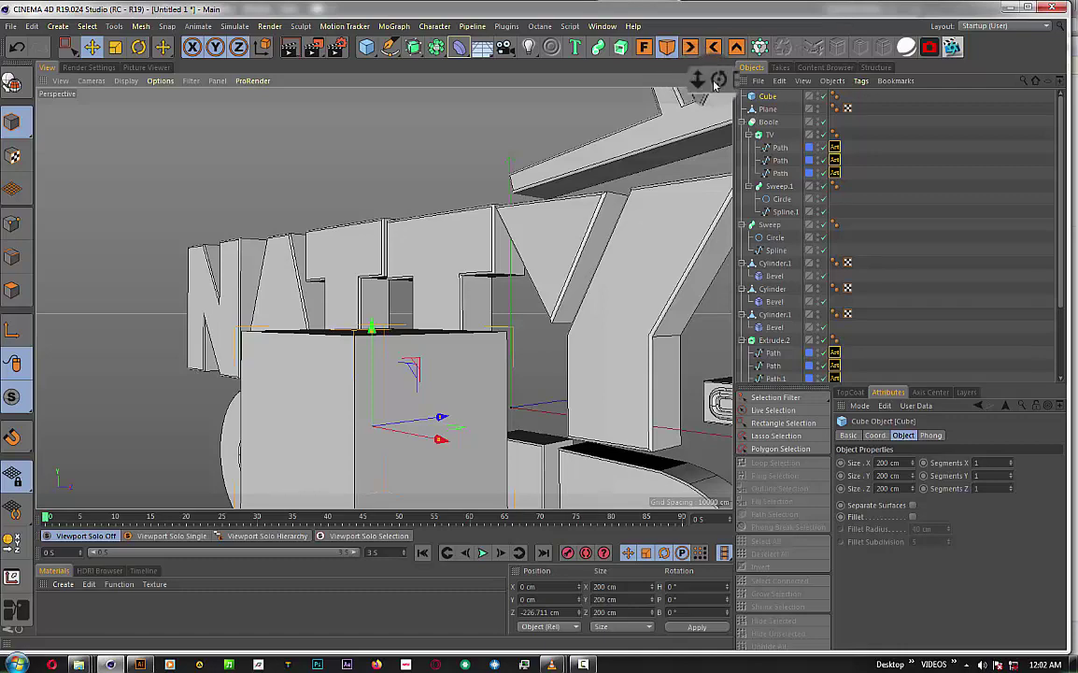
- Shrink the cube to about 62.5 × 86.7 × 52.6 cm and push it against the NATTY letters
drag(716, 81, 696, 89)
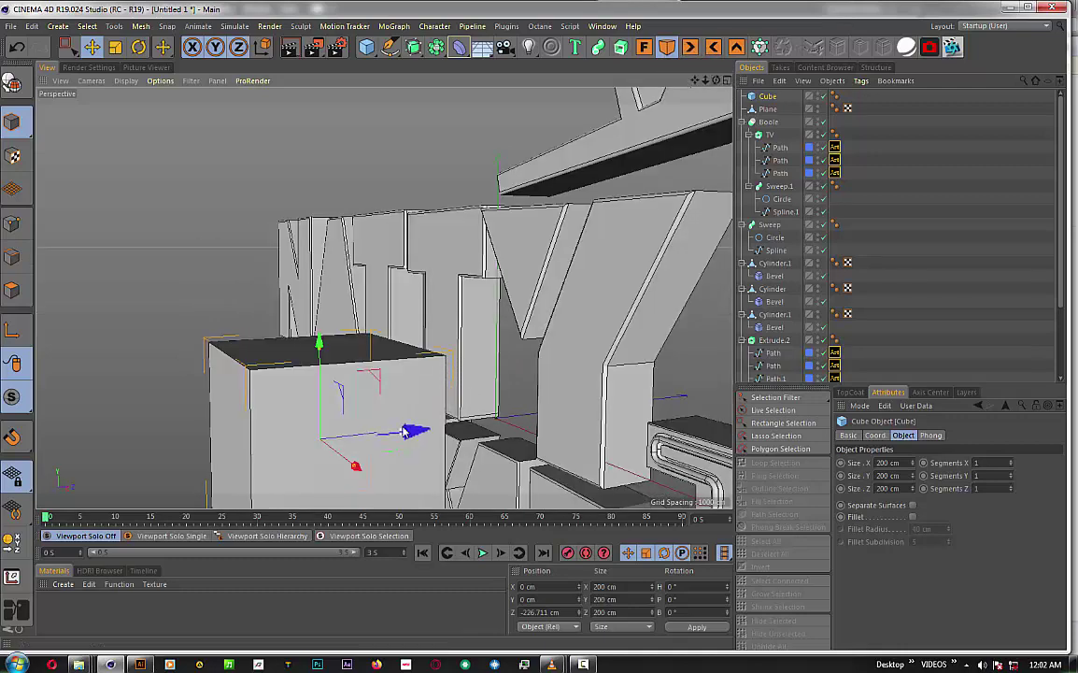
mouse_move(409, 428)
mouse_down()
mouse_move(322, 439)
mouse_move(354, 464)
mouse_up()
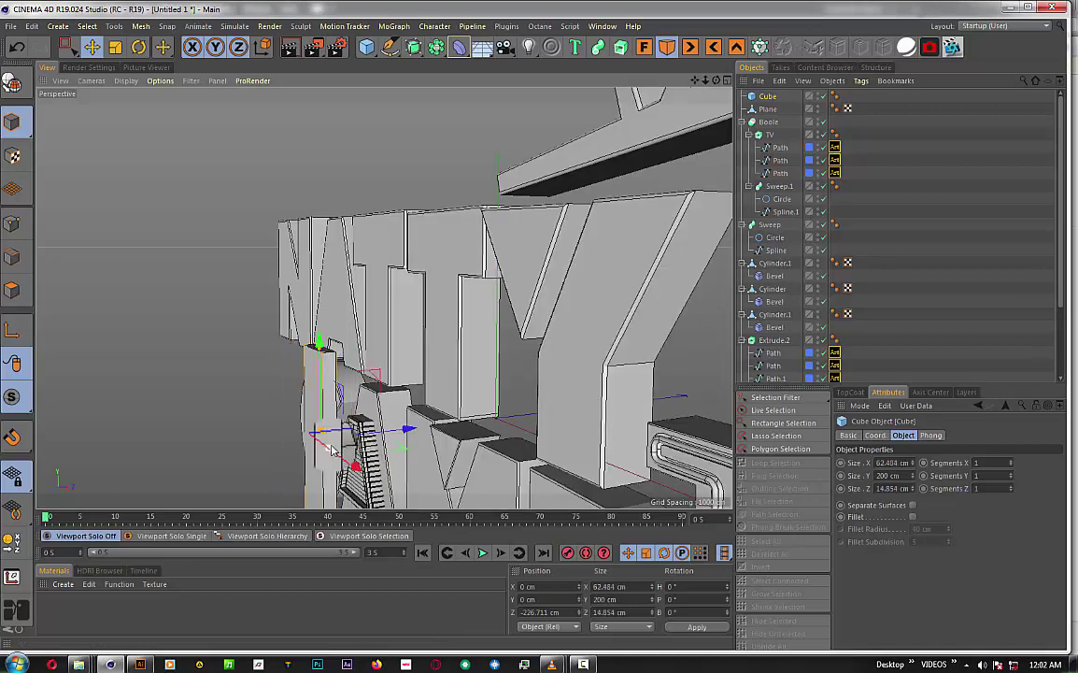
drag(319, 353, 316, 387)
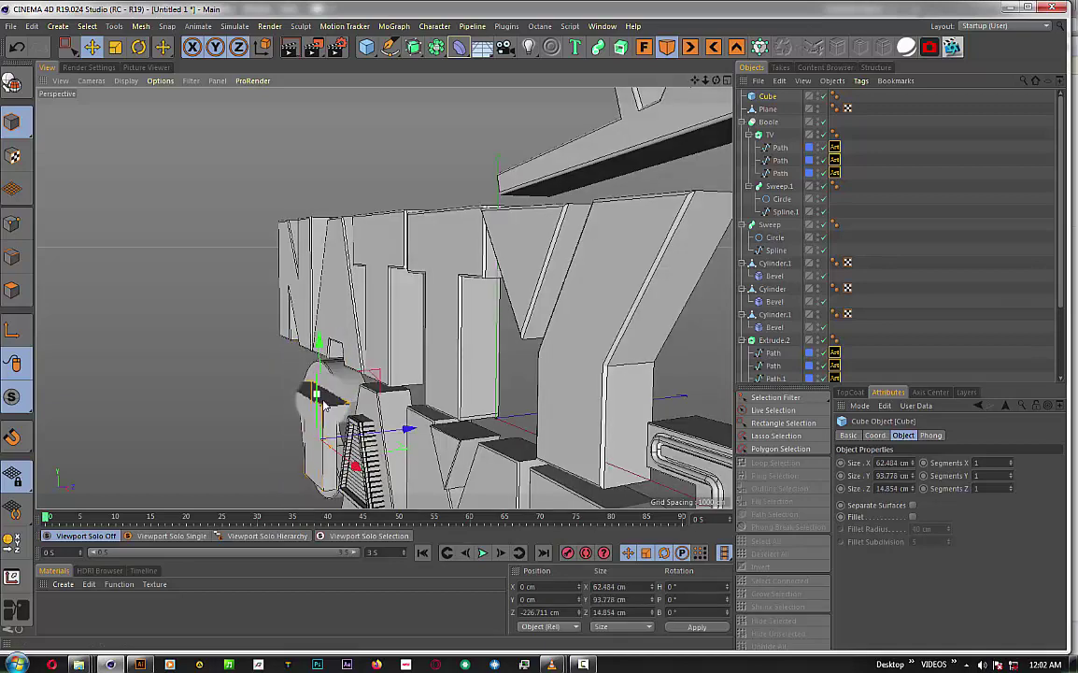
drag(343, 263, 472, 279)
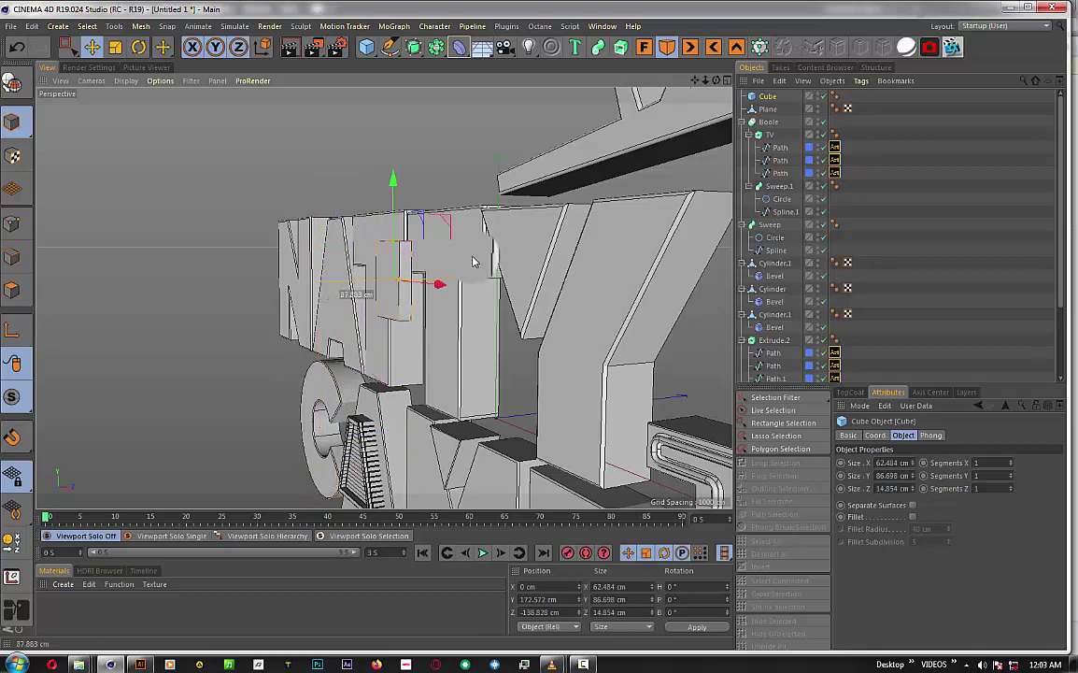
mouse_move(716, 82)
mouse_down()
mouse_move(598, 89)
mouse_move(440, 293)
mouse_up()
mouse_move(412, 357)
mouse_down()
mouse_move(473, 358)
mouse_move(407, 358)
mouse_move(425, 201)
mouse_up()
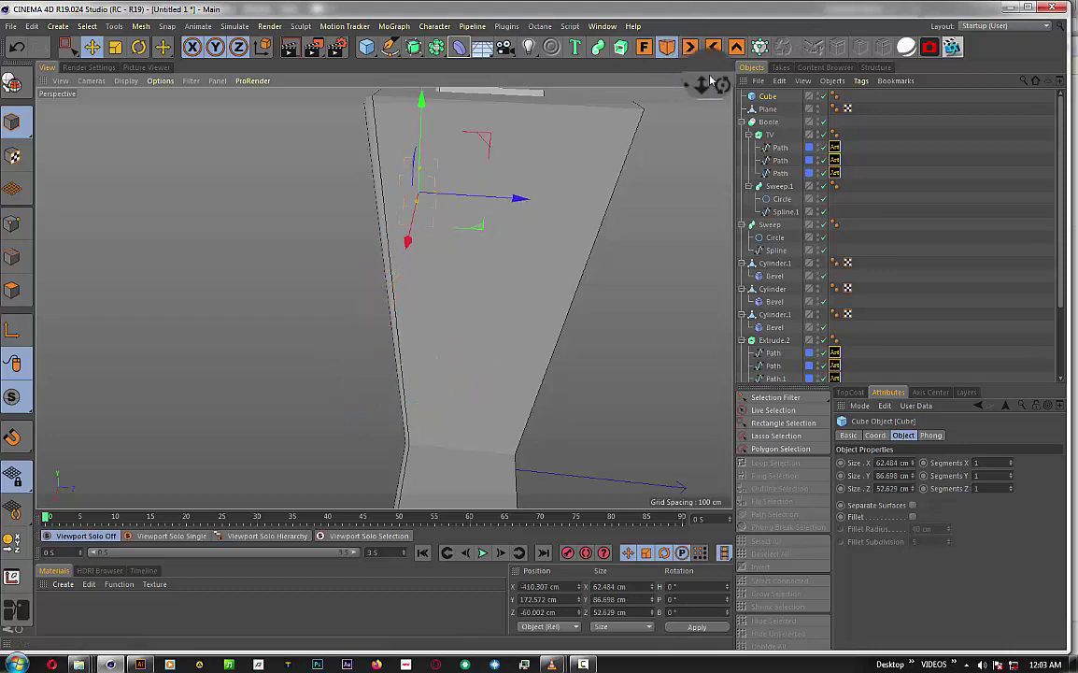
mouse_move(717, 80)
mouse_down()
mouse_move(383, 297)
mouse_move(481, 211)
mouse_move(507, 206)
mouse_move(422, 198)
mouse_move(494, 132)
mouse_up()
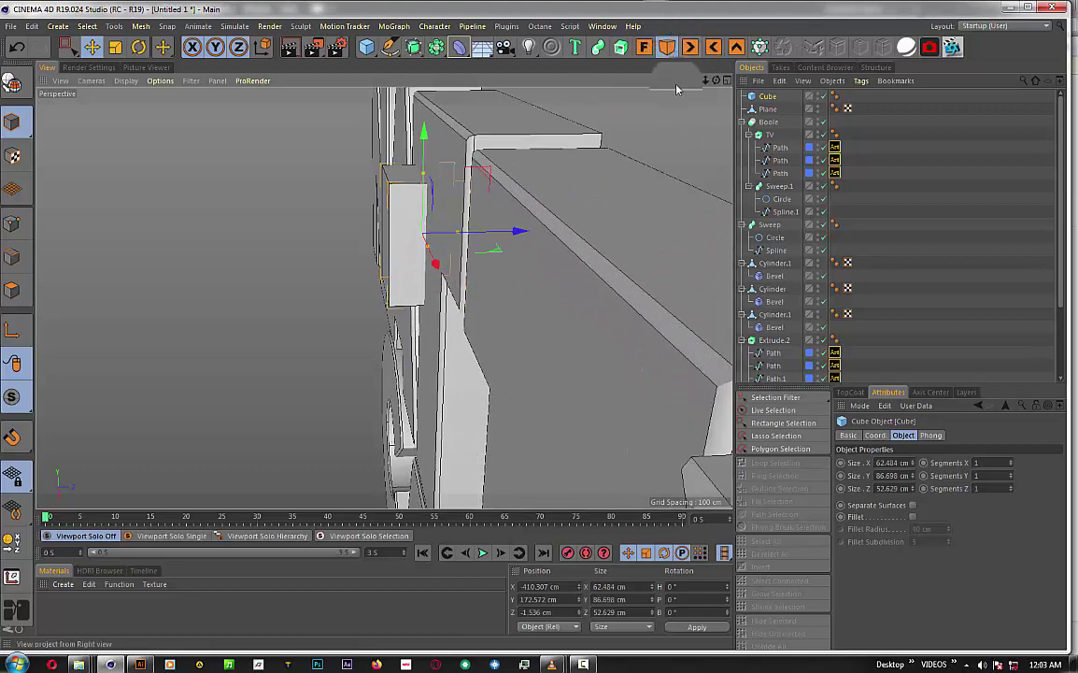
- In the Front view, move the cube onto the T's stem and resize it to about 42 × 164 cm
click(651, 48)
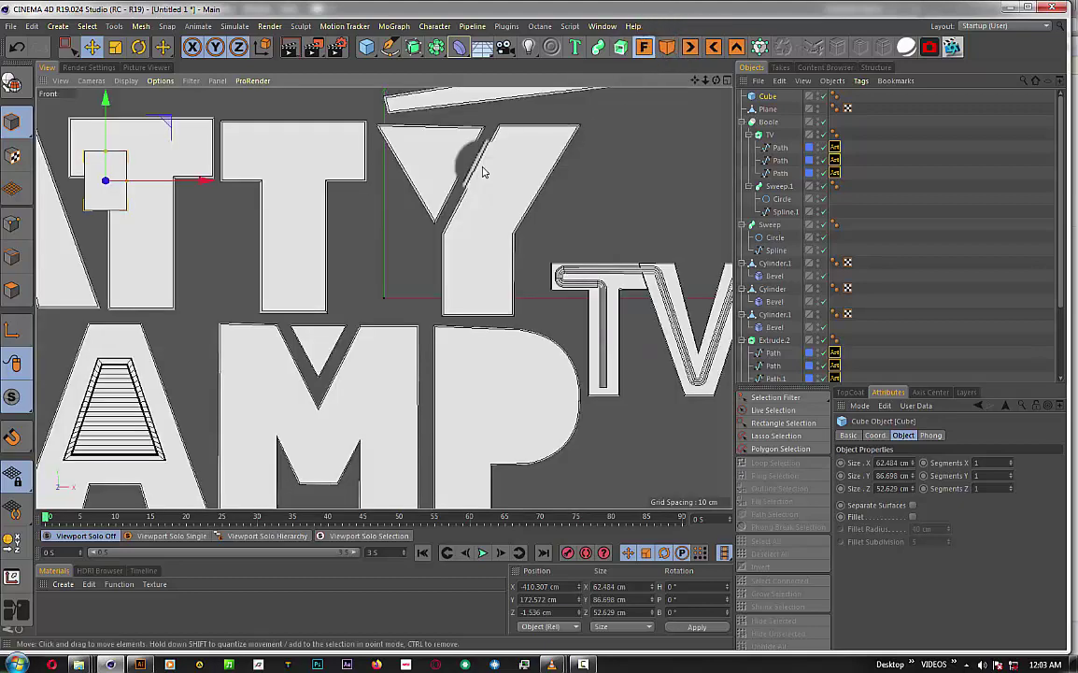
scroll(130, 196, up, 2)
scroll(130, 196, up, 2)
drag(120, 165, 168, 165)
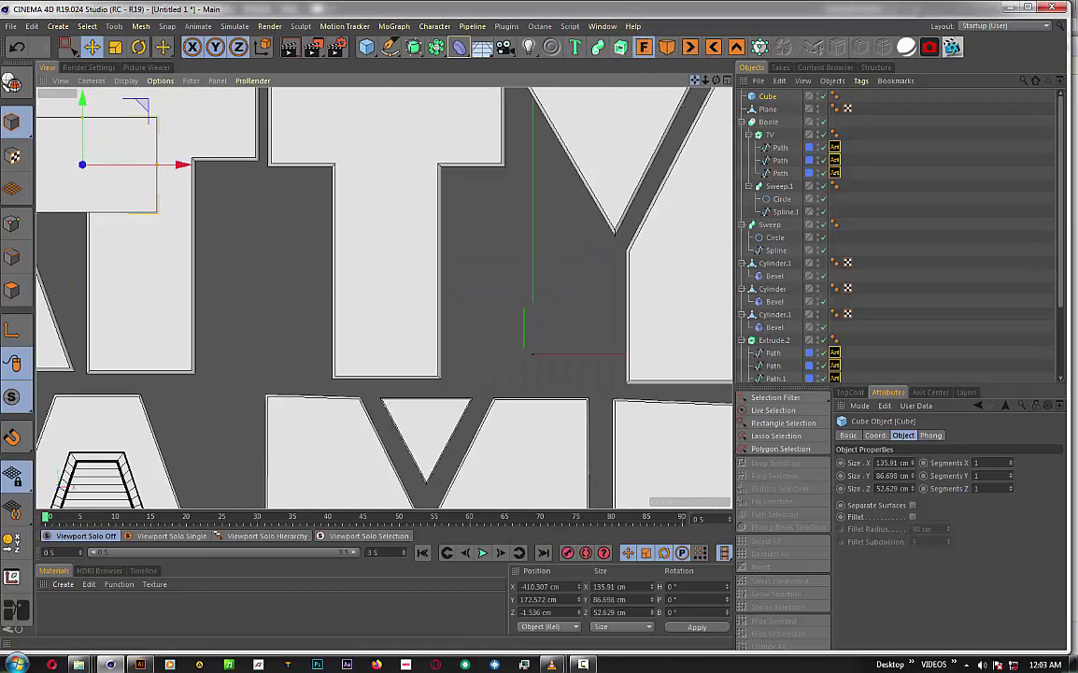
scroll(384, 298, down, 2)
scroll(384, 299, up, 2)
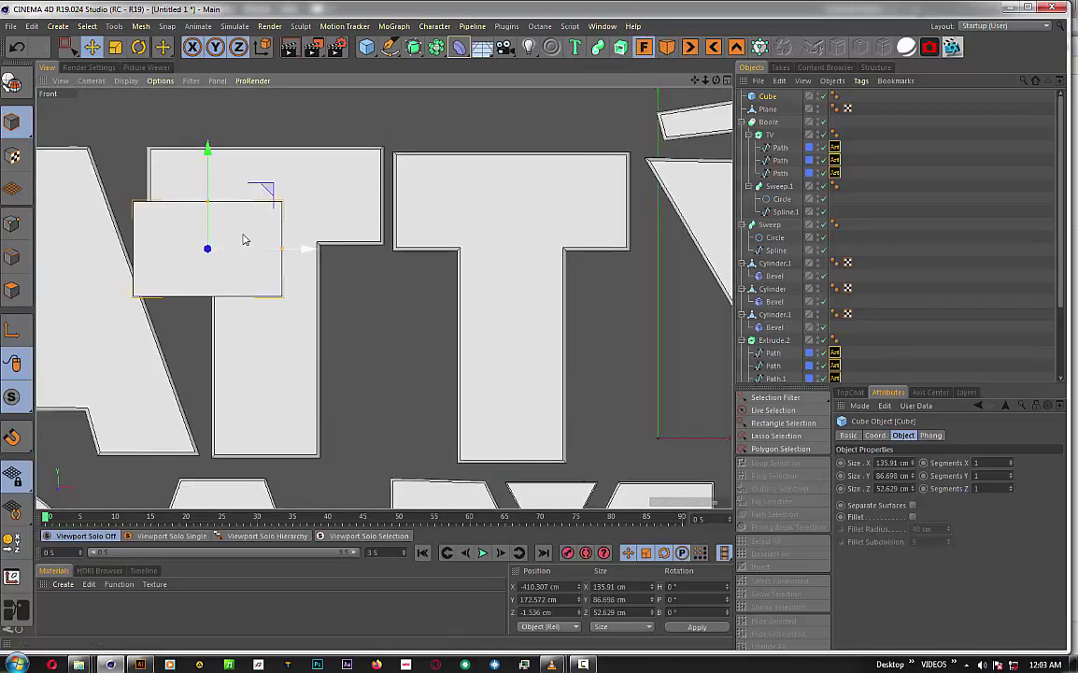
drag(208, 159, 210, 241)
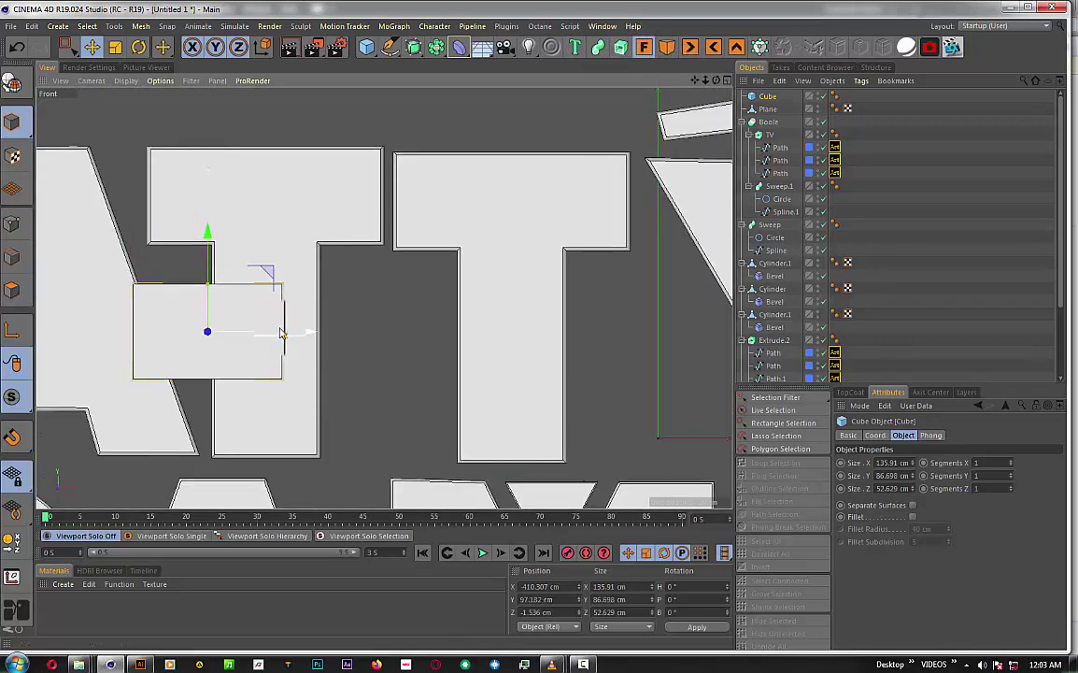
drag(282, 331, 231, 331)
drag(210, 285, 205, 239)
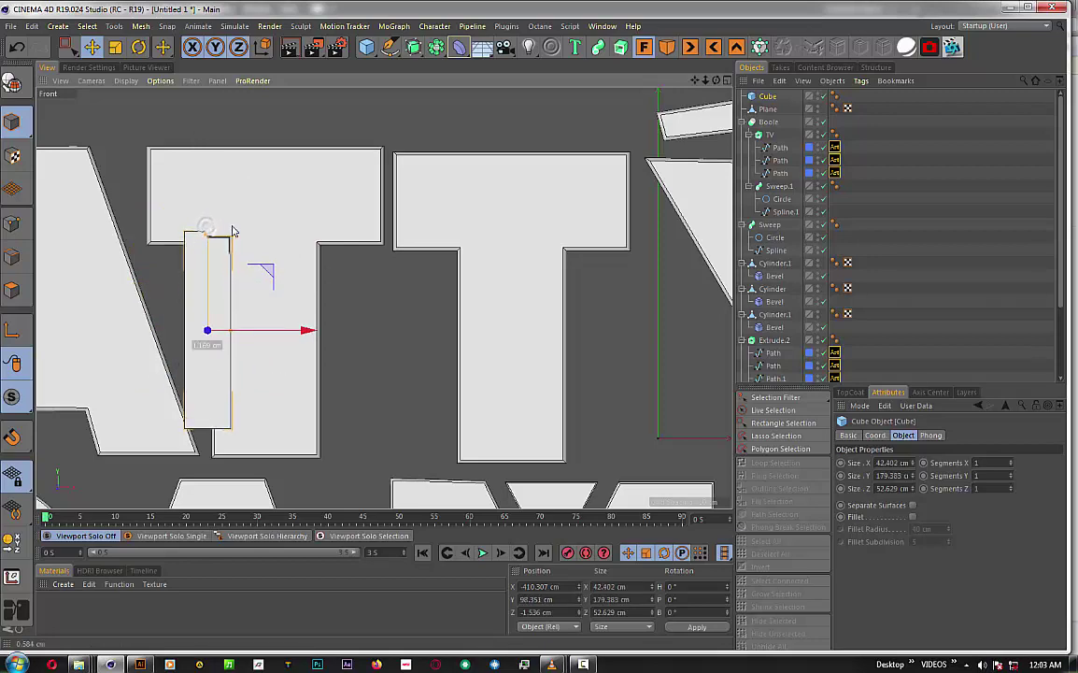
drag(286, 340, 355, 344)
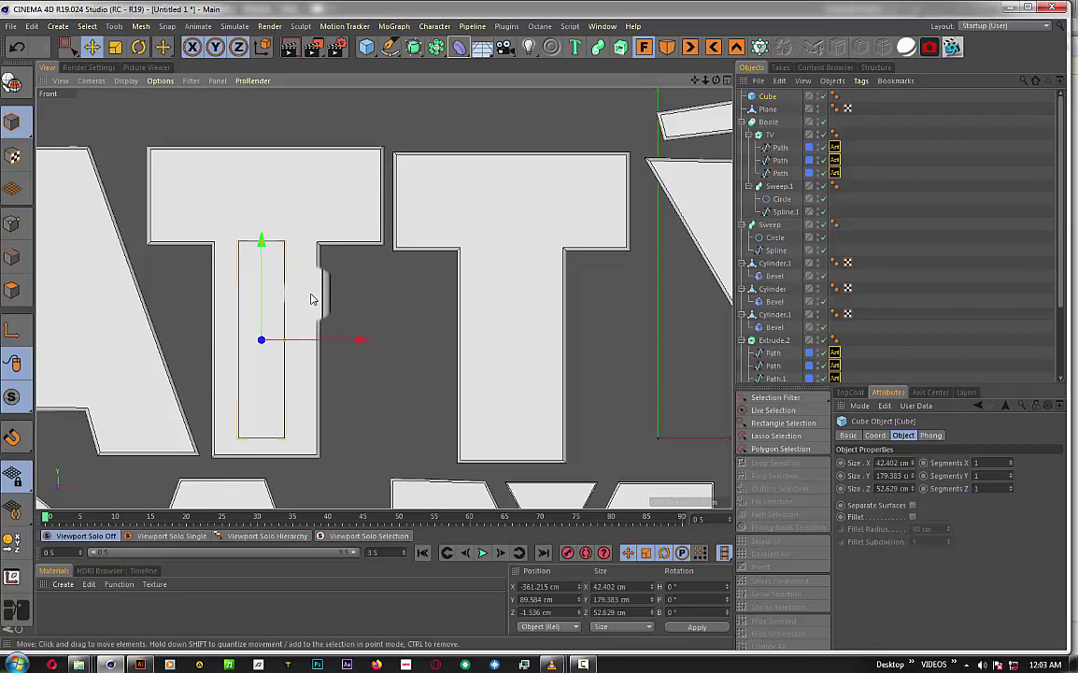
- Narrow the bar to about 16 cm wide and nudge it left inside the T's stem
scroll(305, 349, up, 3)
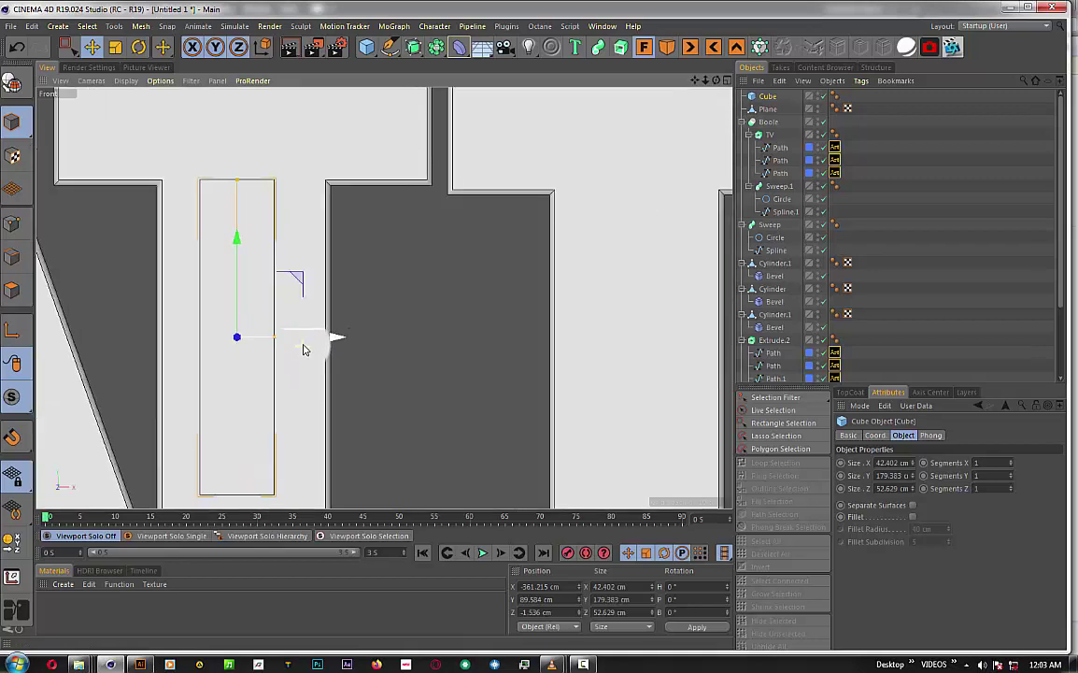
scroll(299, 345, down, 2)
drag(349, 324, 332, 324)
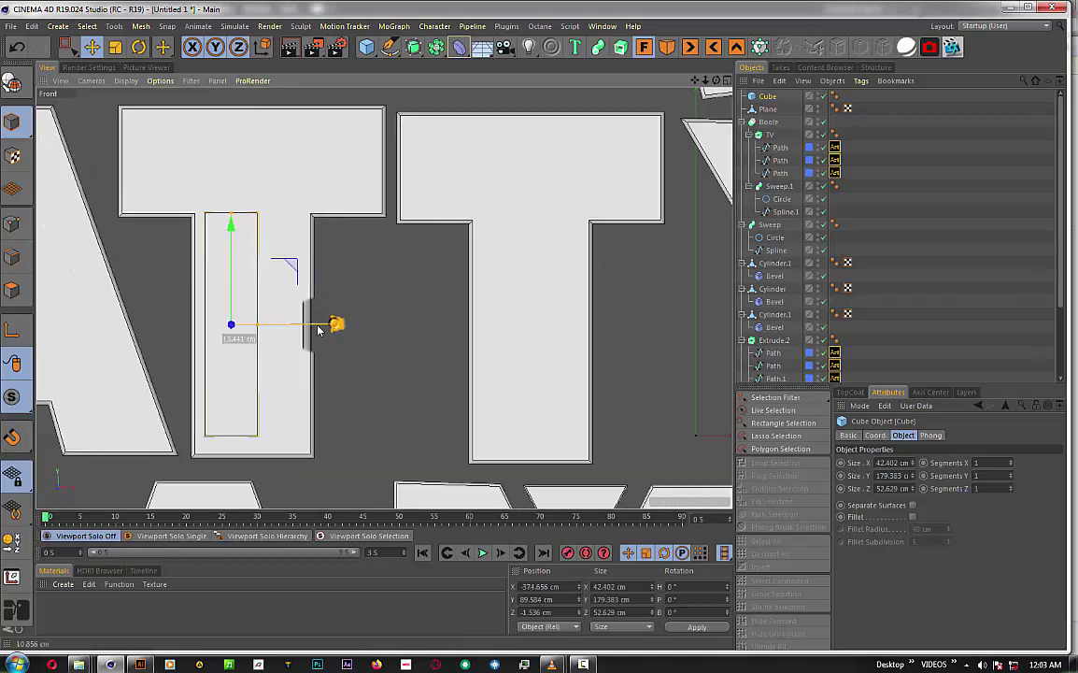
drag(259, 329, 241, 332)
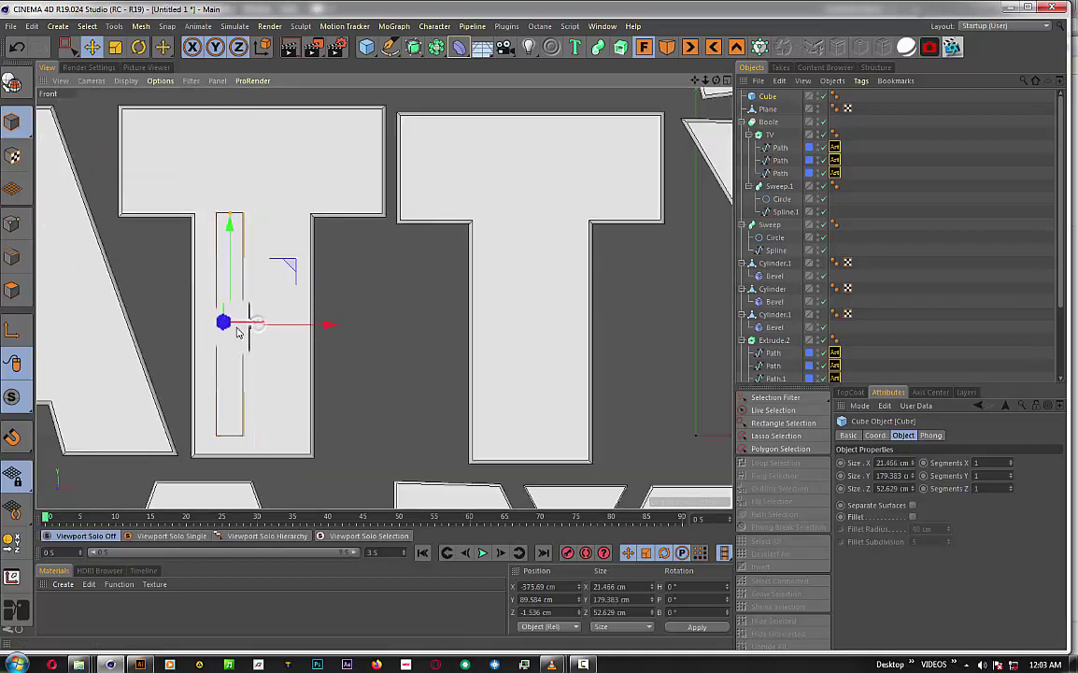
scroll(231, 351, up, 2)
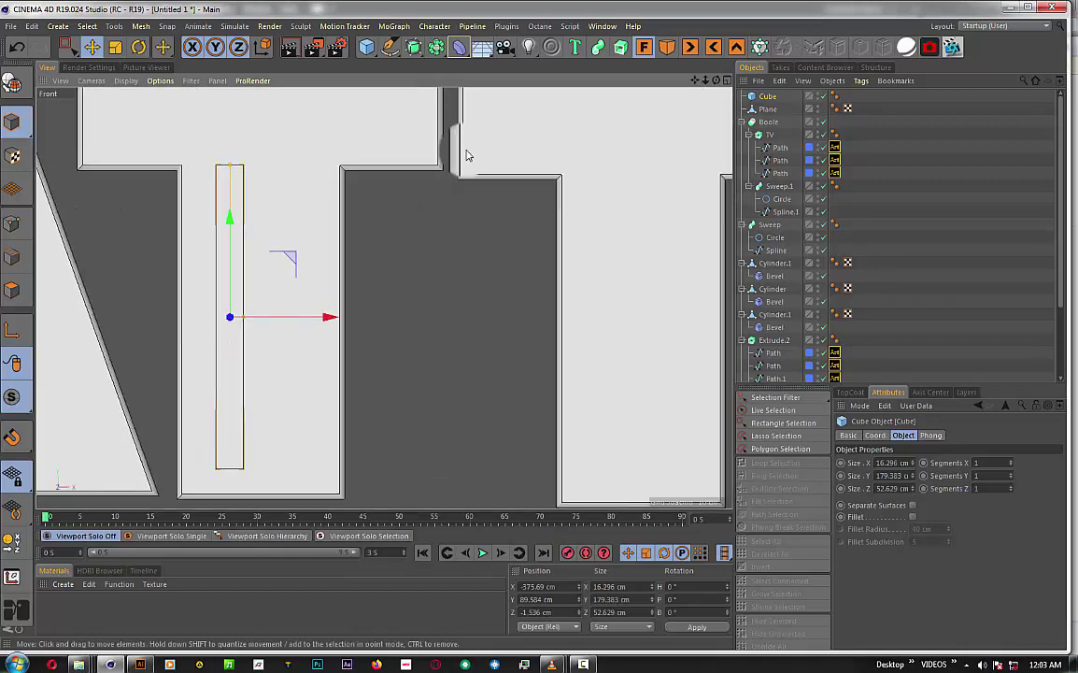
drag(693, 80, 704, 52)
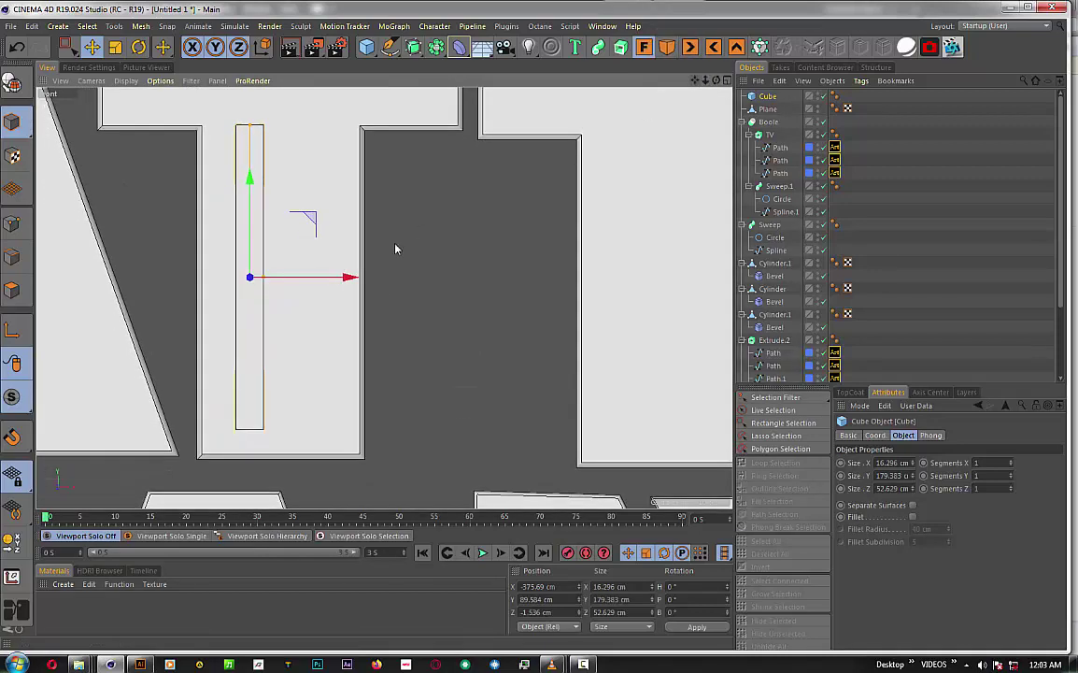
mouse_move(339, 278)
mouse_down()
mouse_move(319, 284)
mouse_move(356, 279)
mouse_move(434, 296)
mouse_move(419, 340)
mouse_up()
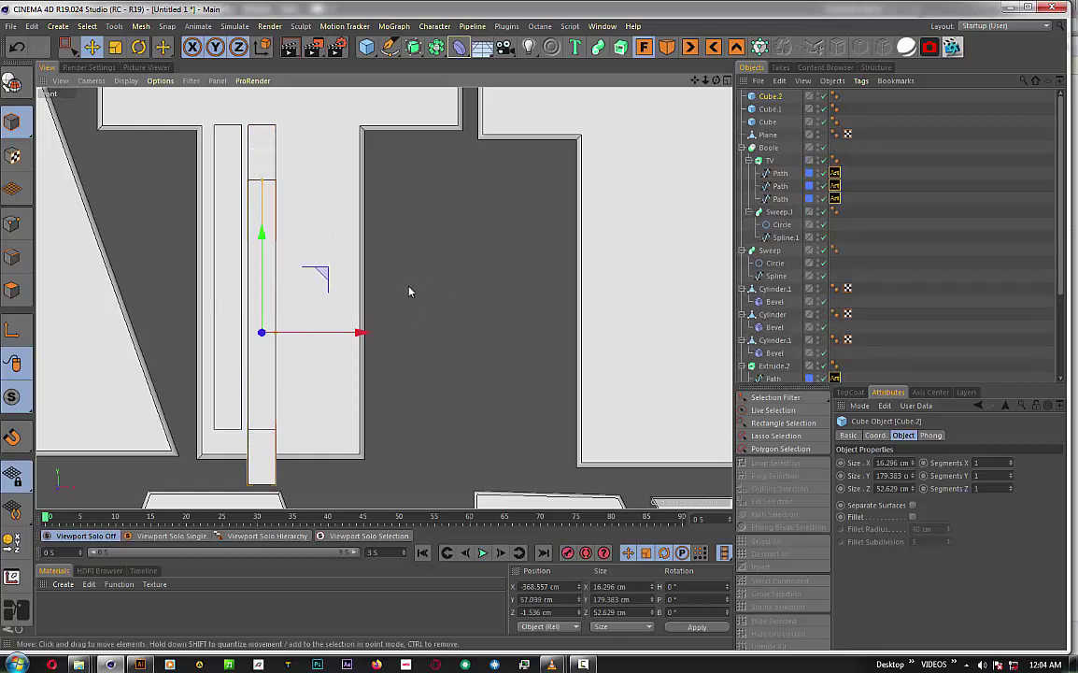
- Delete the extra copy, duplicate the bar rightward into four bars, and select all four
key(Delete)
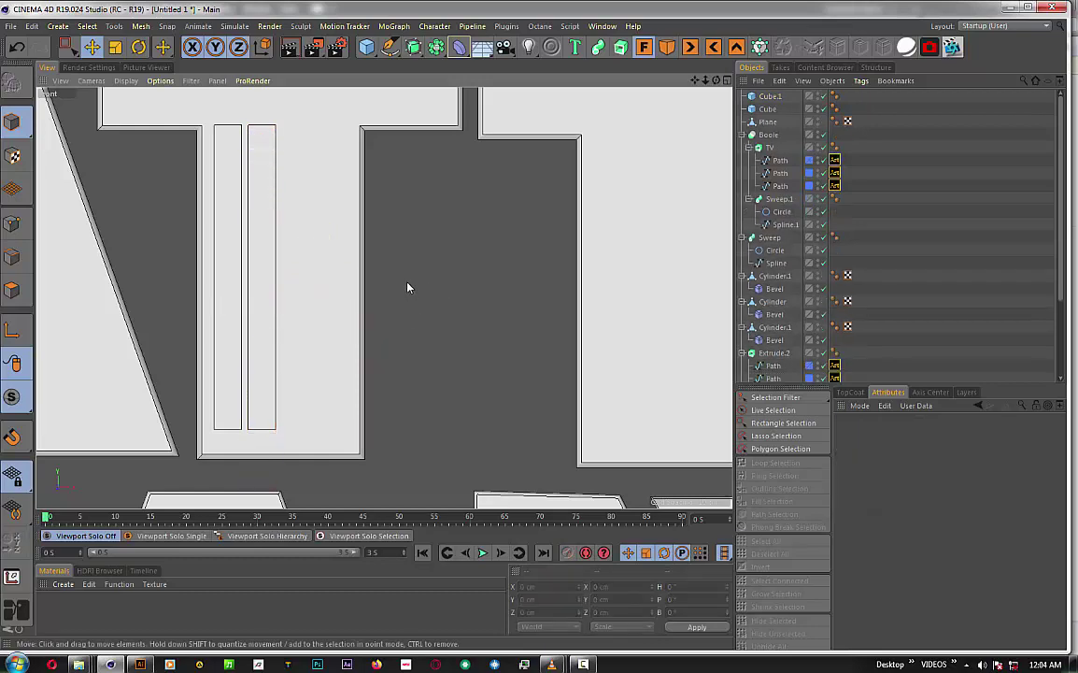
click(266, 277)
drag(266, 278, 406, 296)
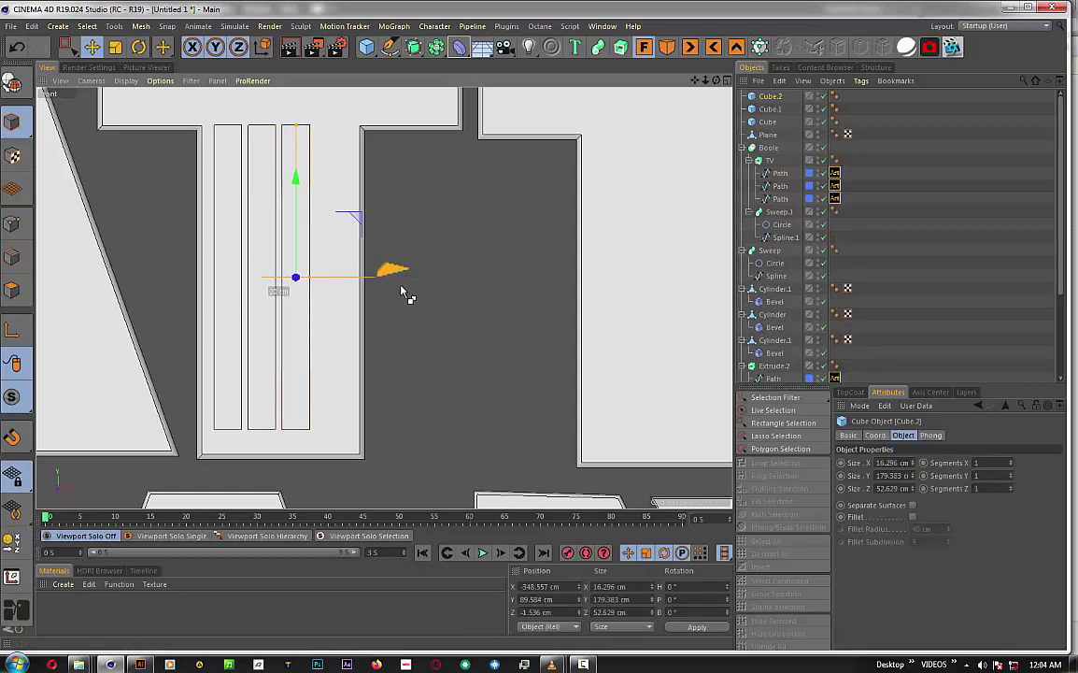
ctrl+drag(410, 279, 433, 292)
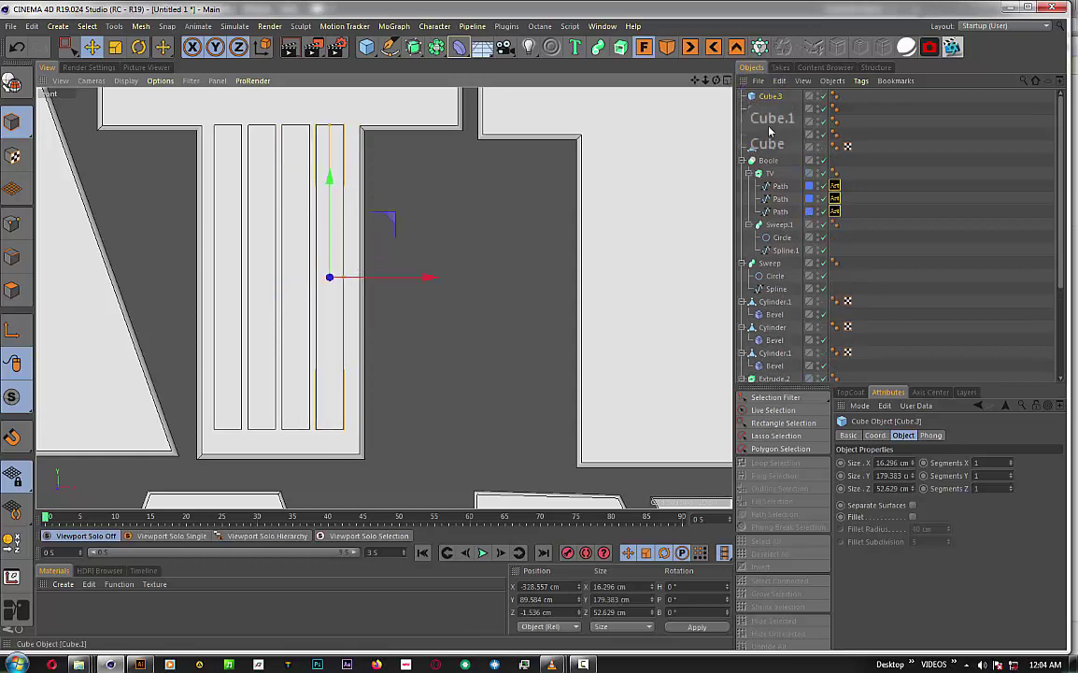
shift+click(769, 134)
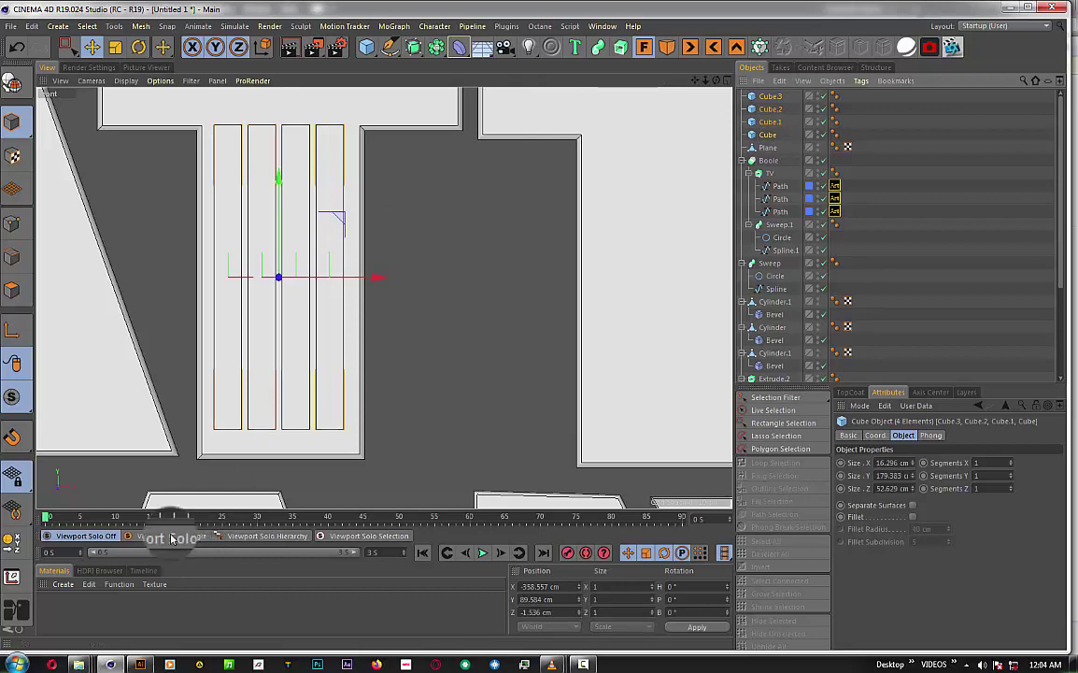
mouse_move(79, 664)
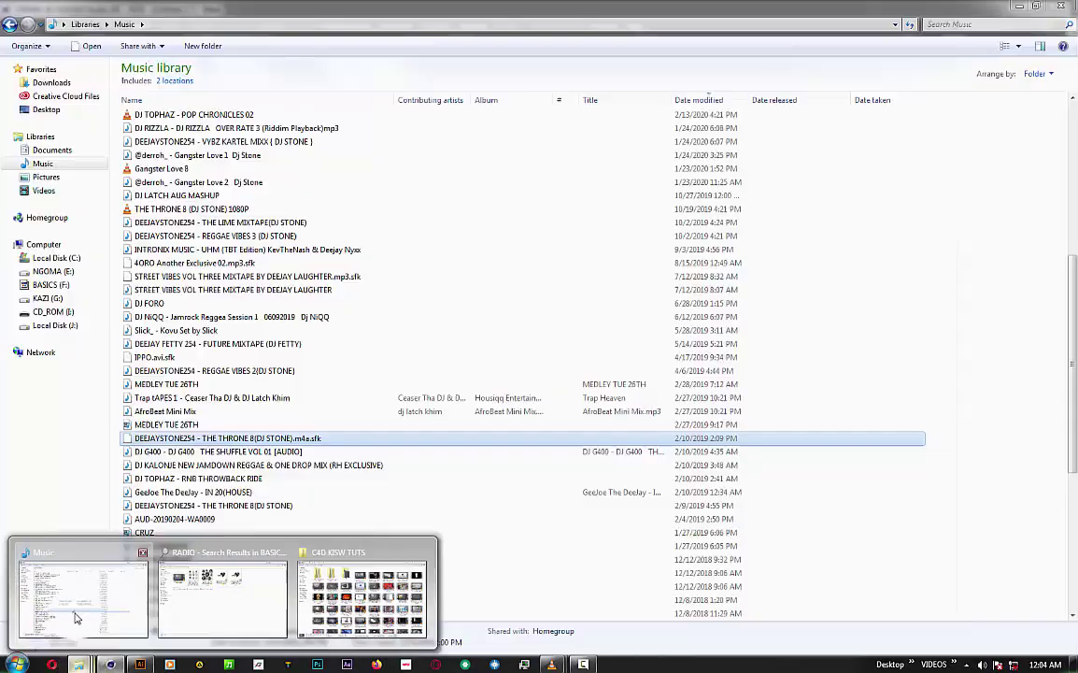
click(83, 598)
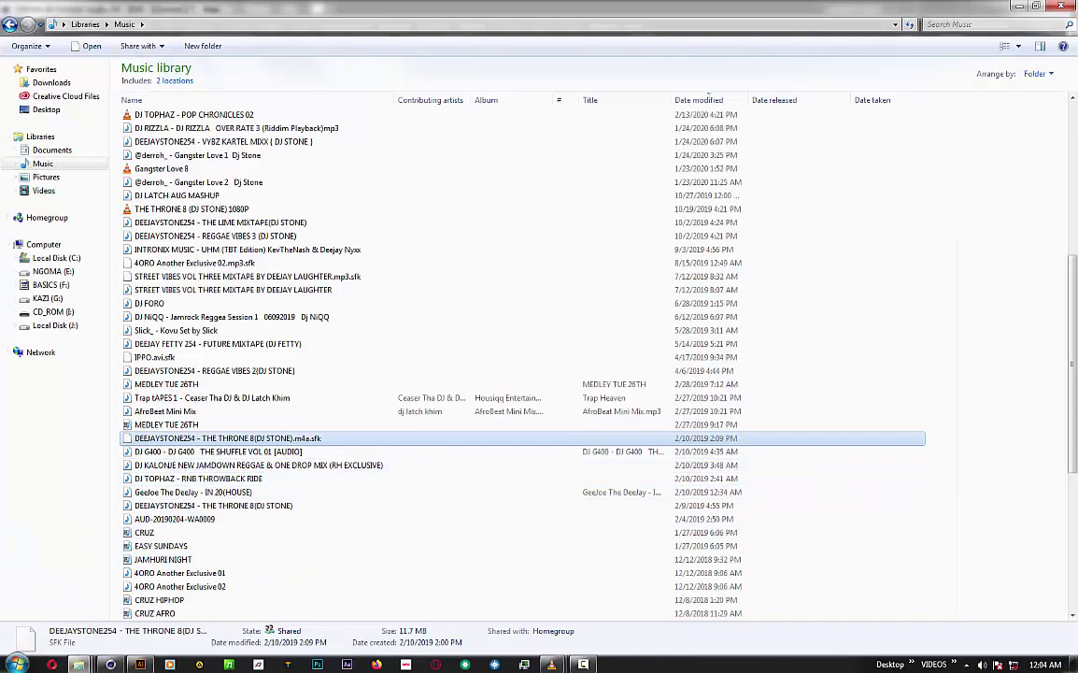
click(1019, 6)
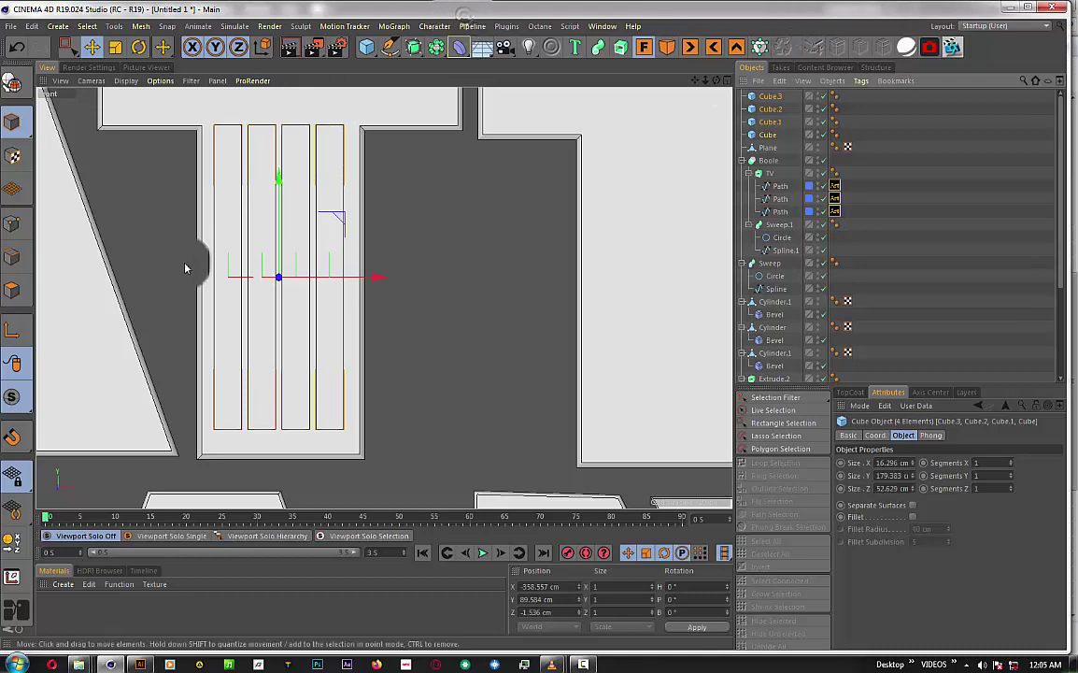
- Lower all four bars slightly, then stretch and raise the second bar, Cube.1, higher up the T
drag(276, 203, 275, 190)
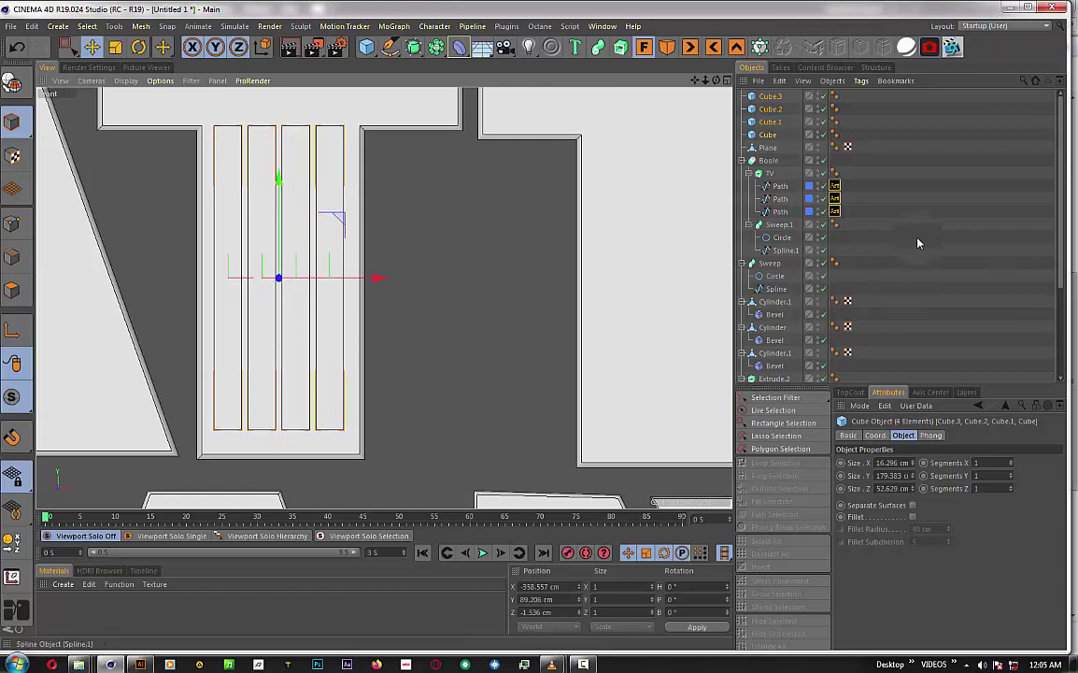
click(770, 121)
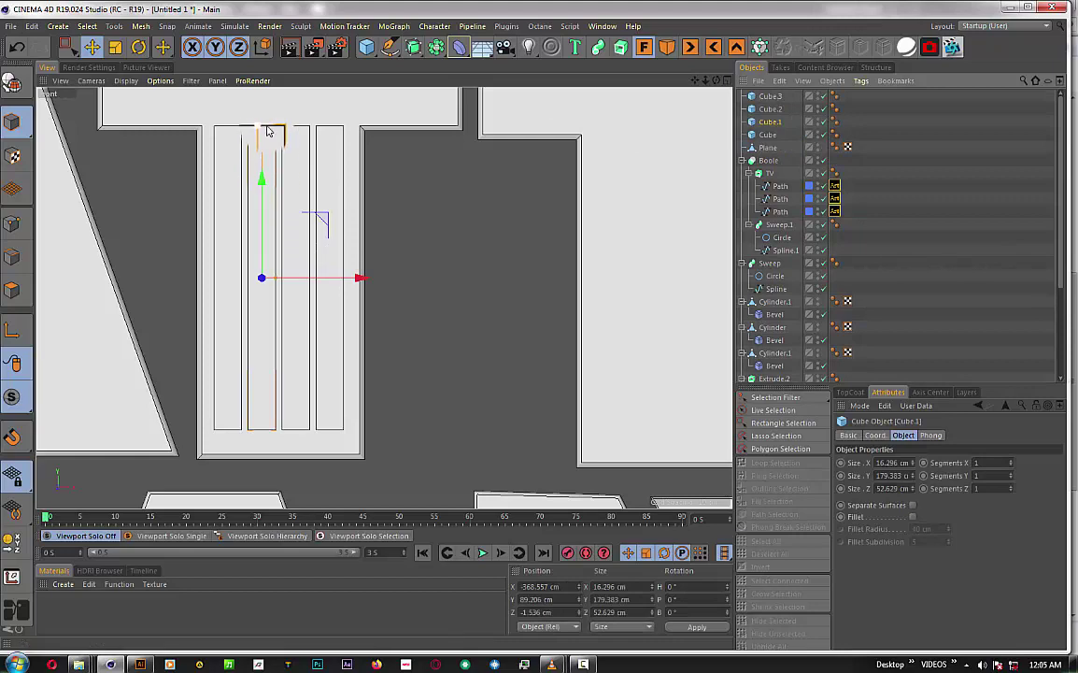
drag(266, 129, 266, 110)
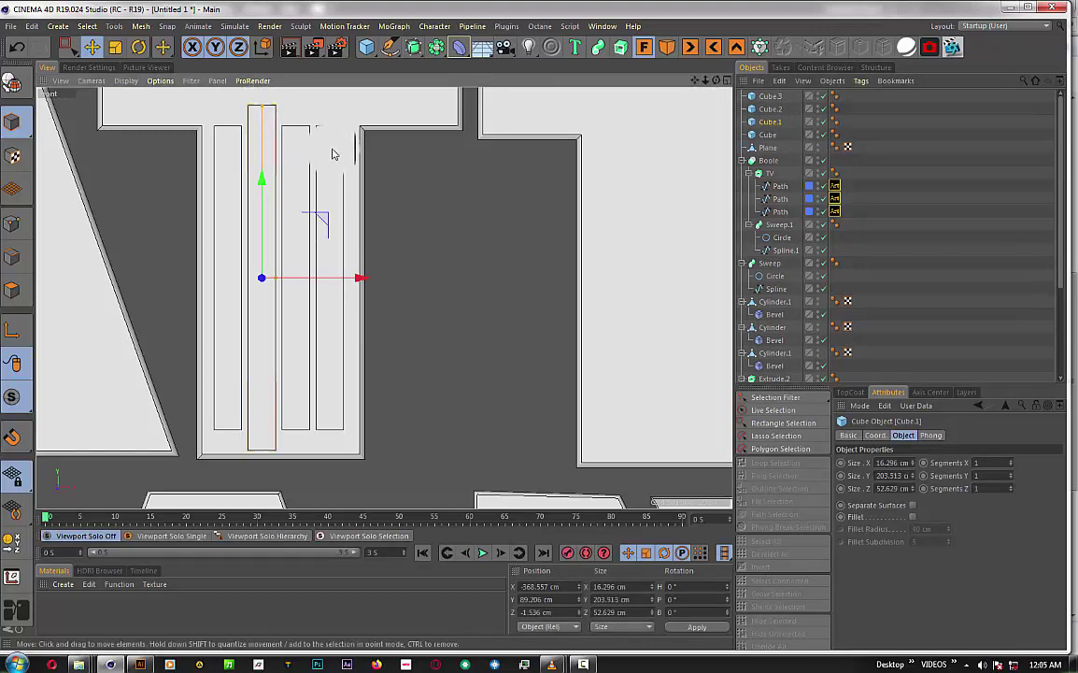
drag(264, 194, 263, 176)
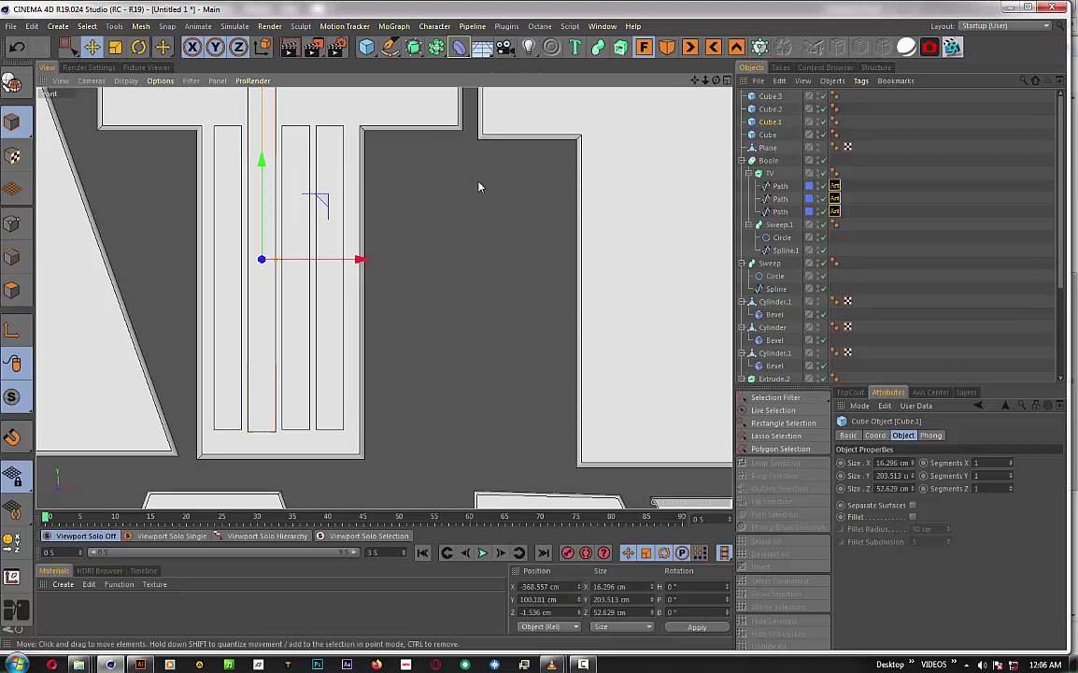
key(ctrl+z)
key(ctrl+z)
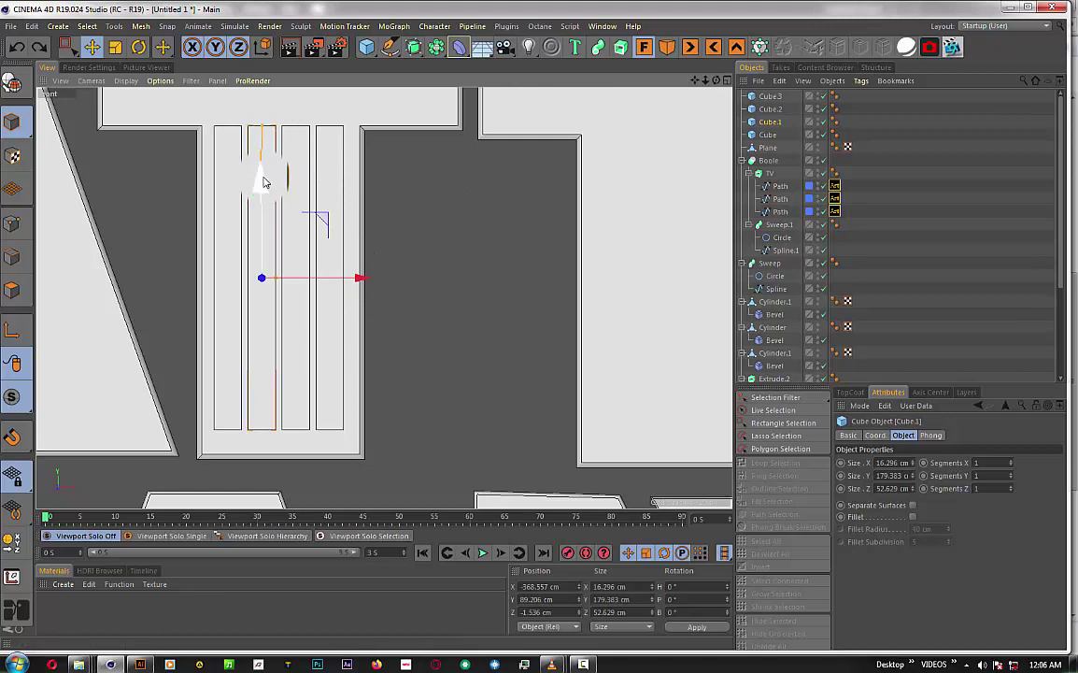
drag(263, 175, 268, 142)
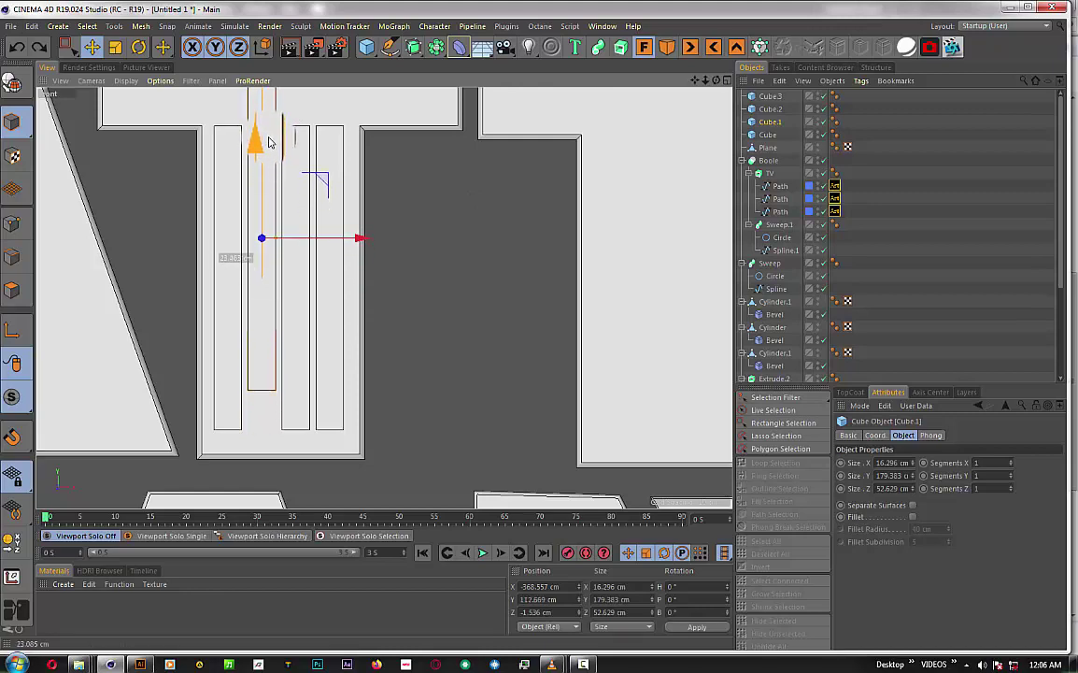
drag(695, 79, 384, 298)
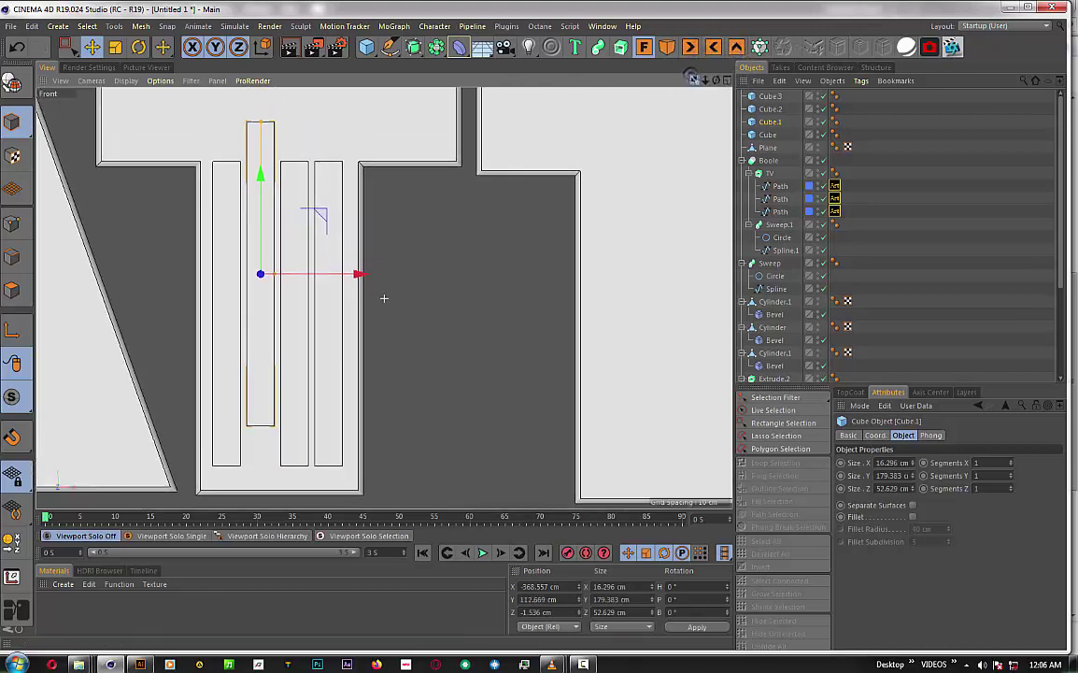
- Lower Cube.2 a little and raise Cube.3, stretching it to about 224.7 cm tall
click(771, 108)
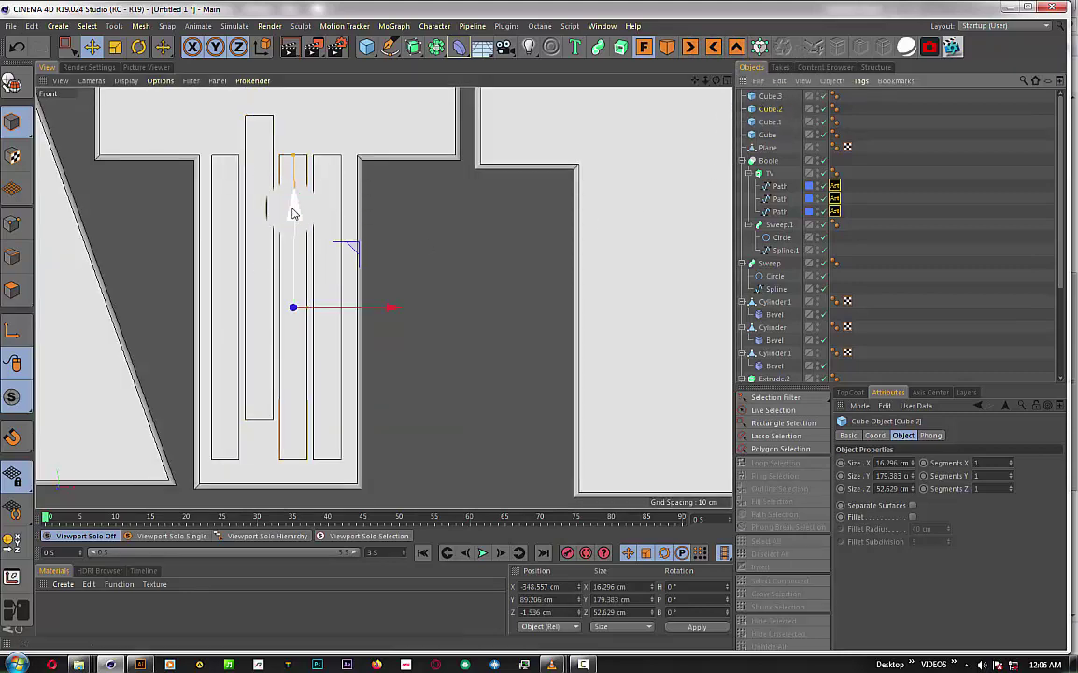
drag(293, 213, 292, 224)
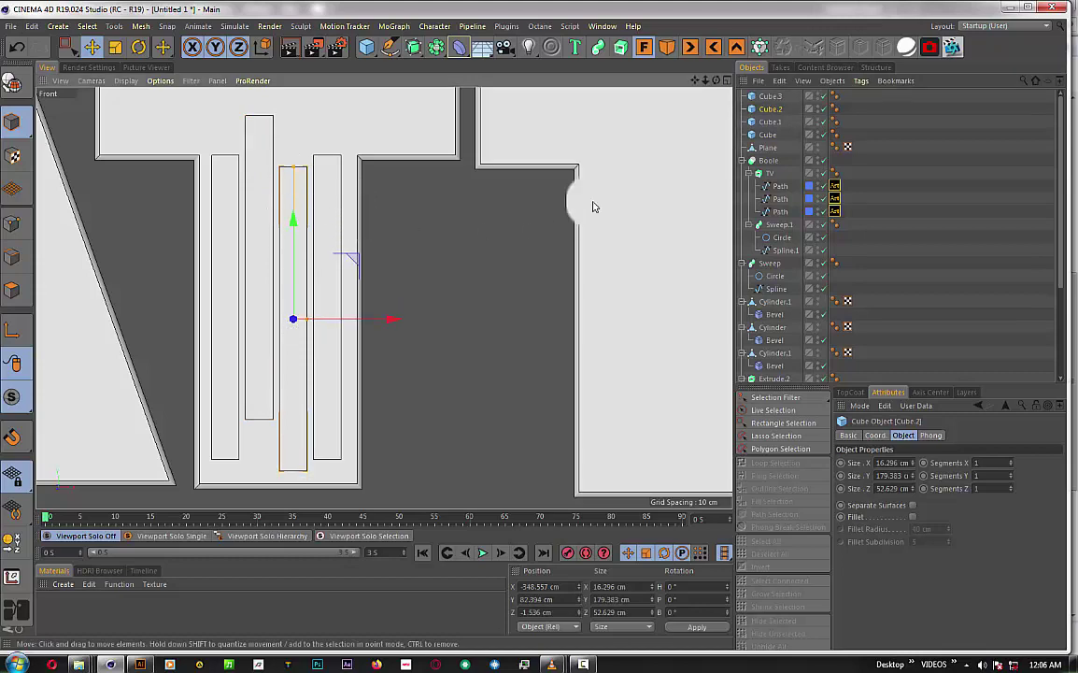
click(771, 98)
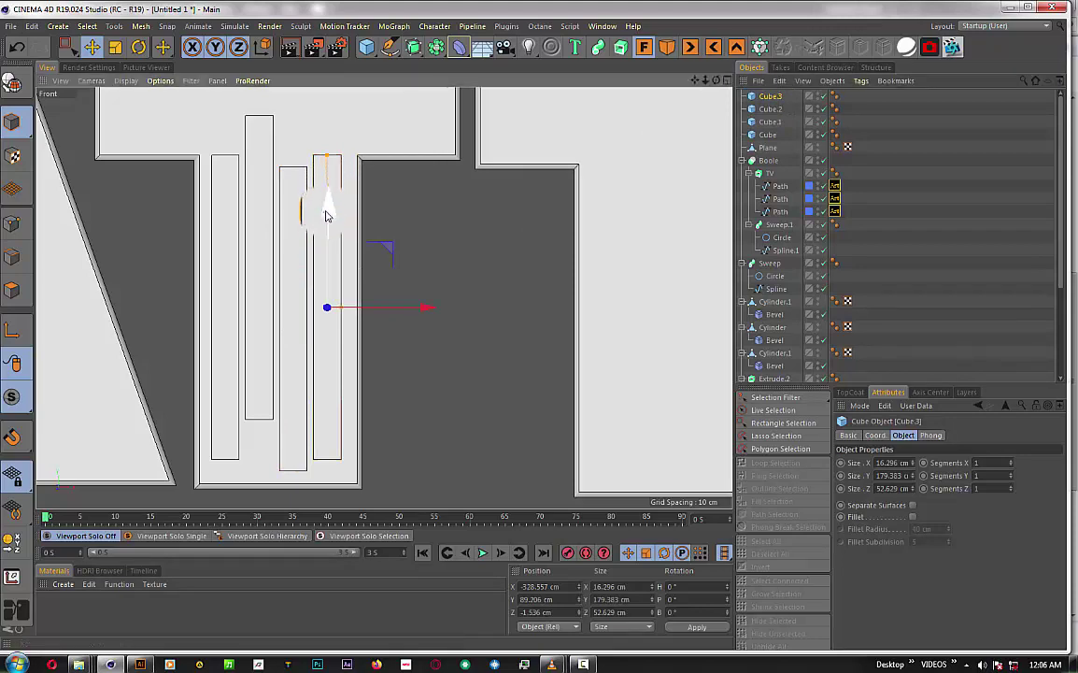
mouse_move(327, 218)
mouse_down()
mouse_move(330, 183)
mouse_move(328, 202)
mouse_up()
drag(333, 146, 337, 109)
drag(327, 182, 327, 163)
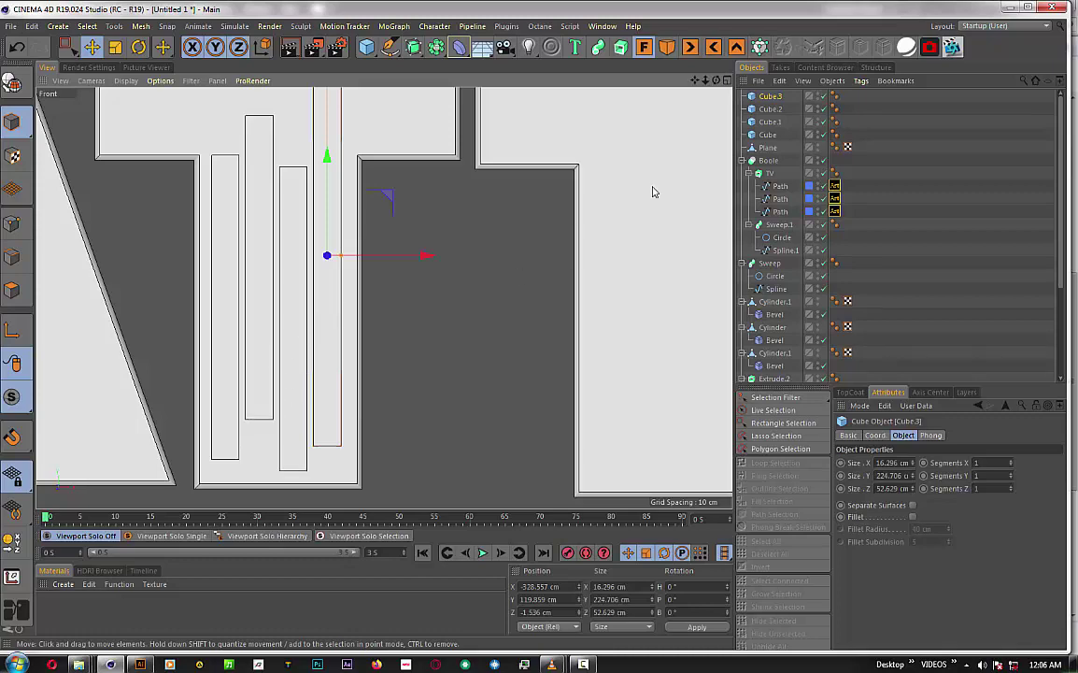
click(772, 129)
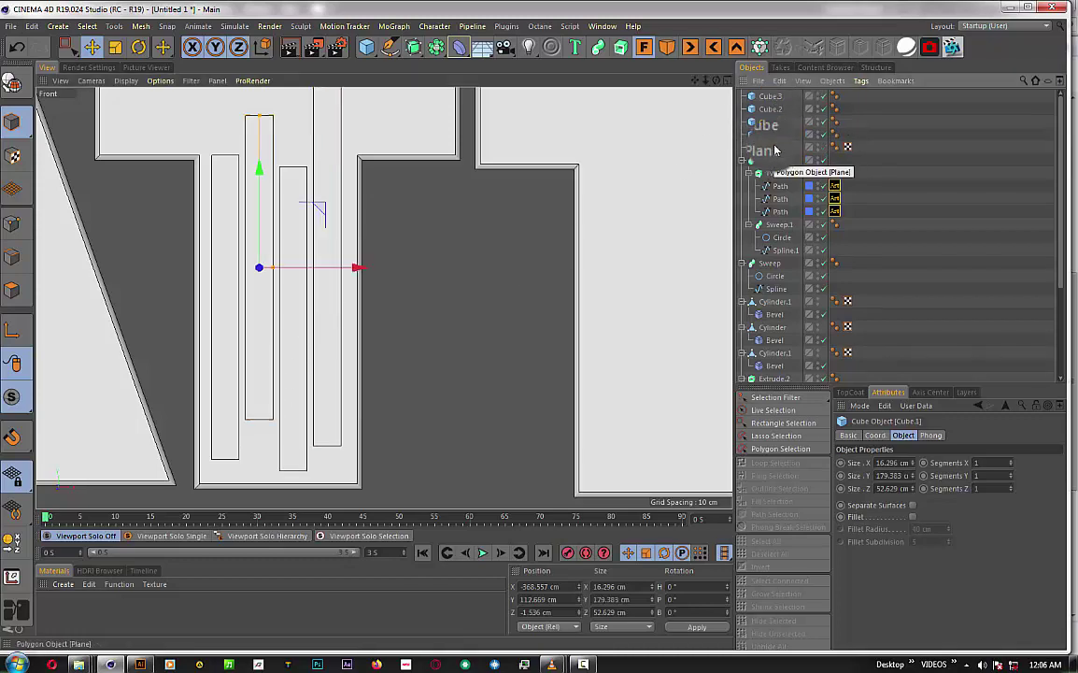
click(769, 134)
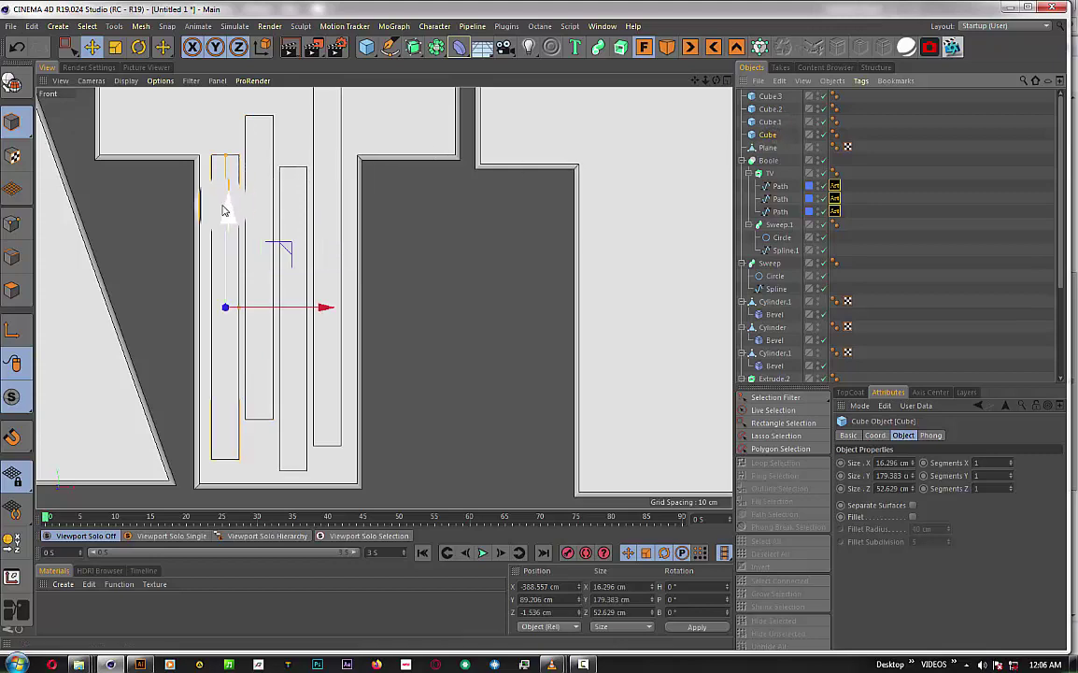
scroll(291, 229, down, 2)
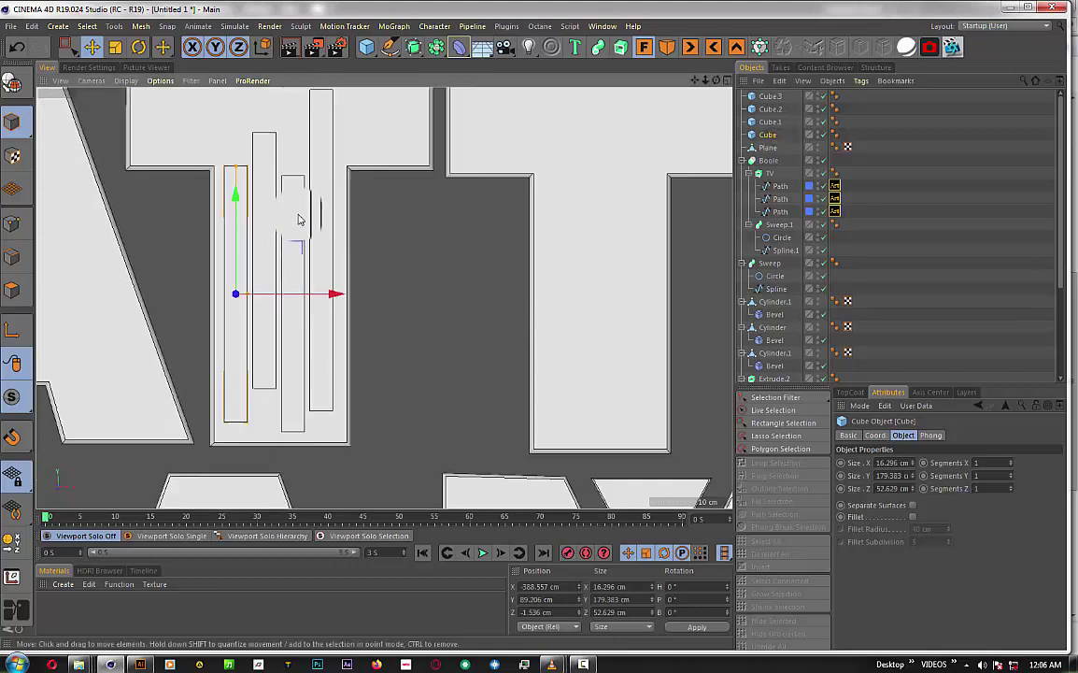
scroll(299, 219, down, 2)
scroll(420, 243, up, 1)
scroll(561, 257, down, 1)
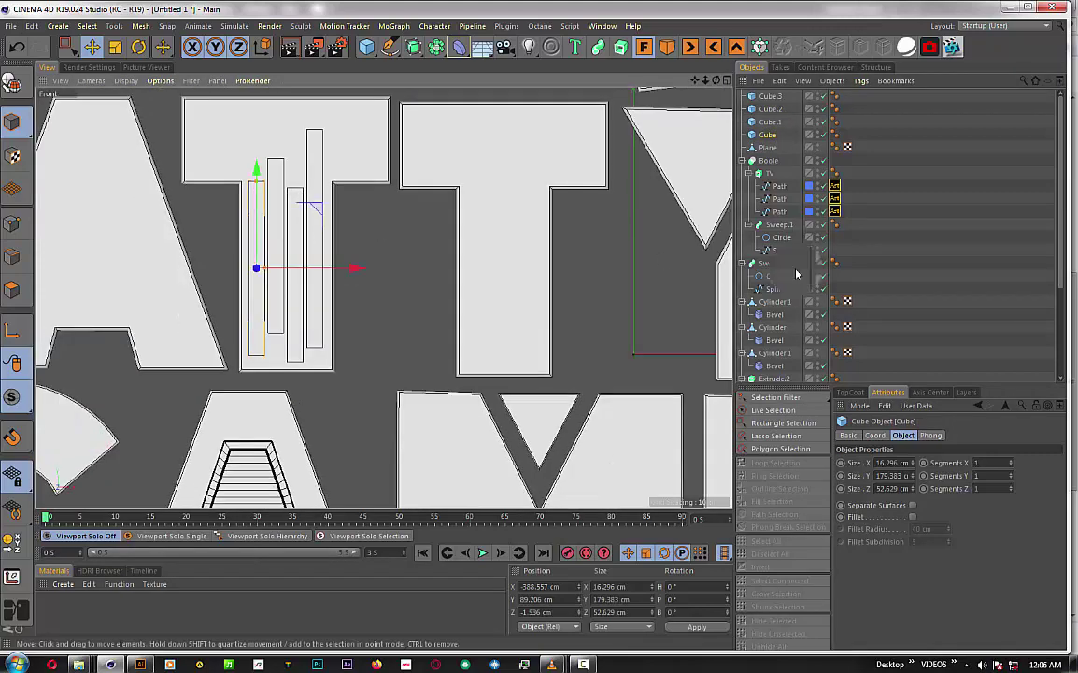
- Group the four slot bars under a Null with Alt+G and move the group forward in depth
shift+click(769, 96)
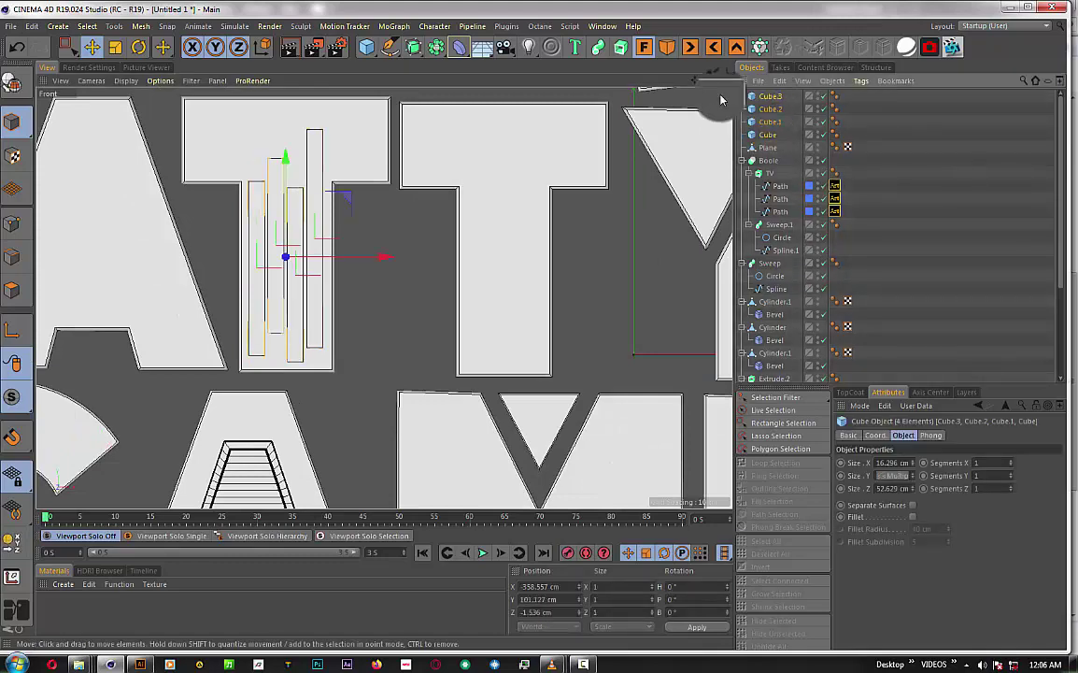
key(alt+g)
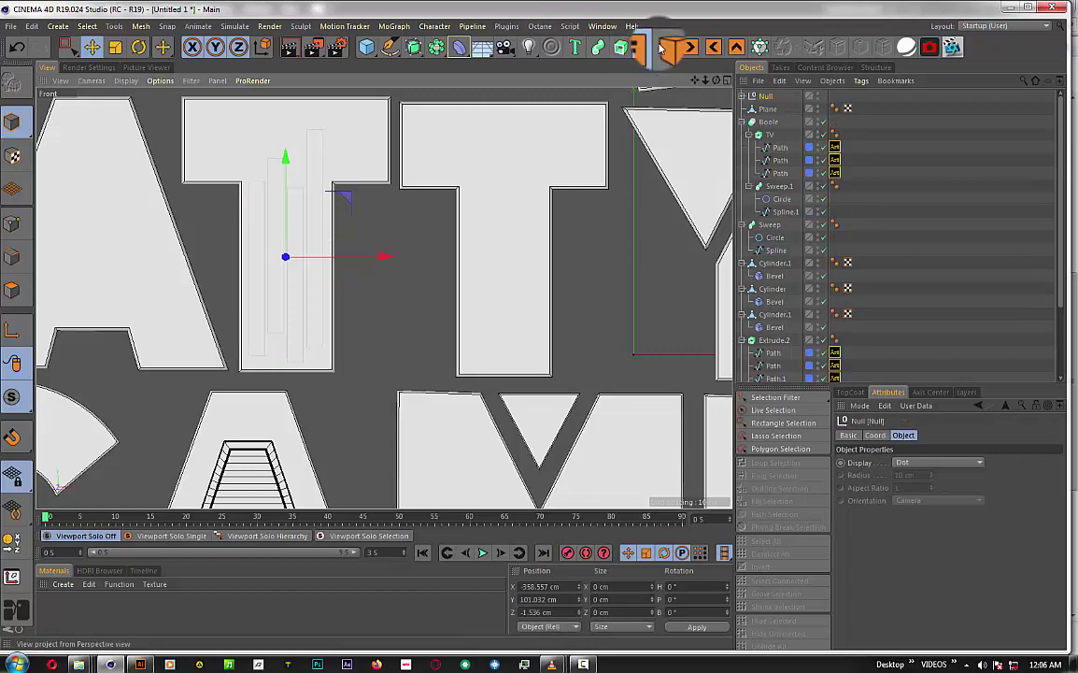
click(660, 47)
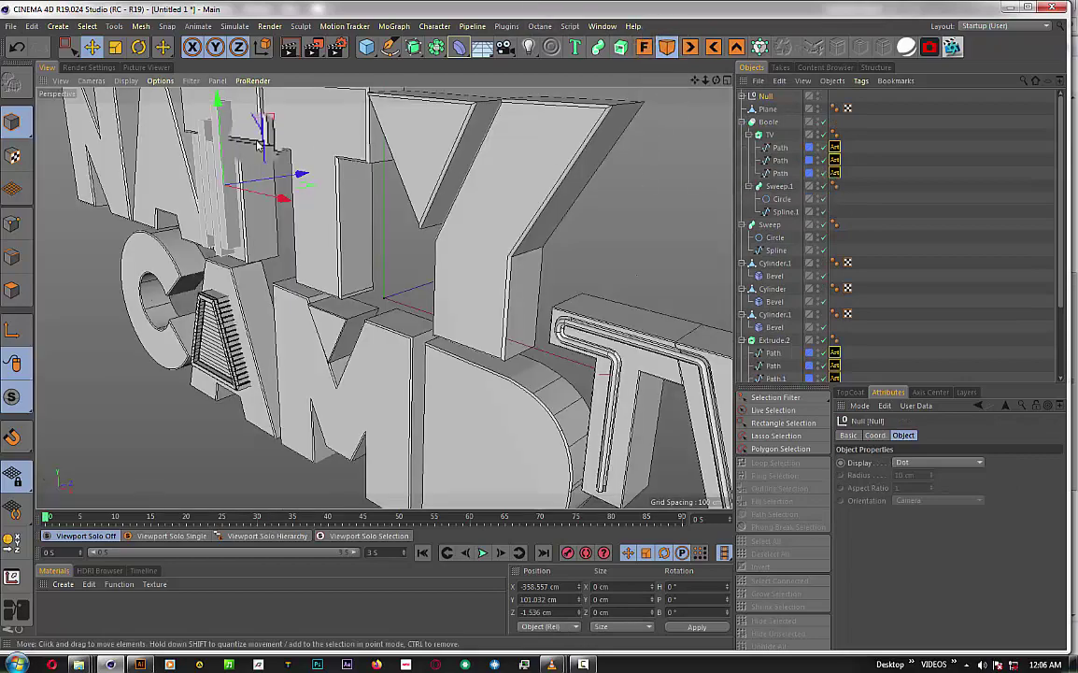
scroll(260, 143, up, 2)
scroll(260, 142, up, 2)
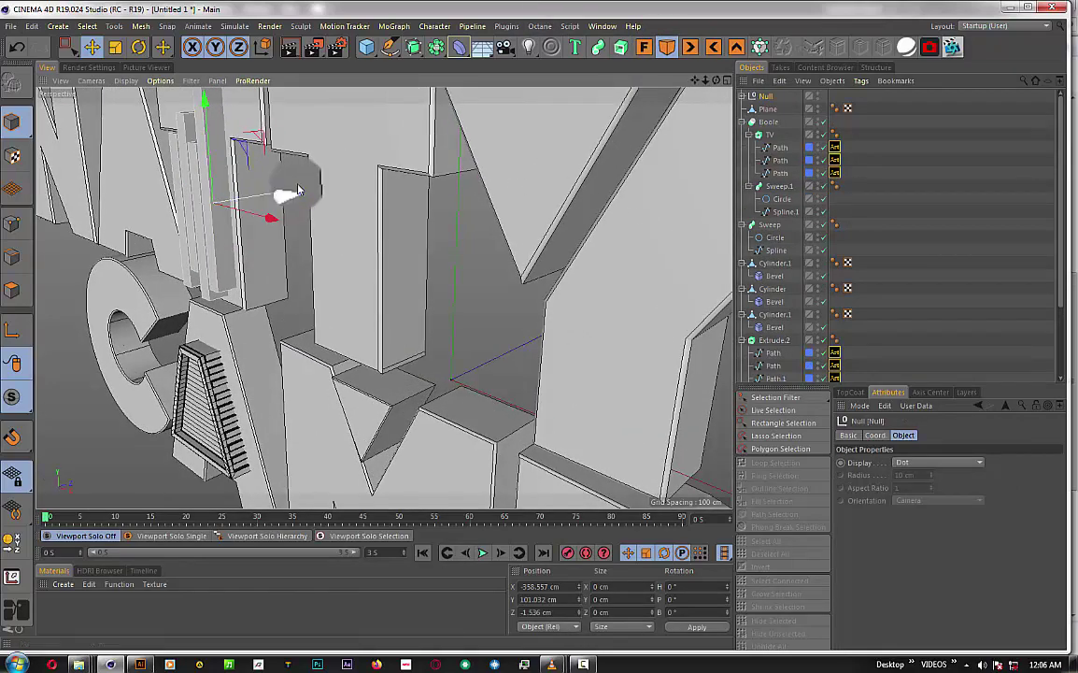
mouse_move(285, 193)
mouse_down()
mouse_move(304, 185)
mouse_move(297, 193)
mouse_up()
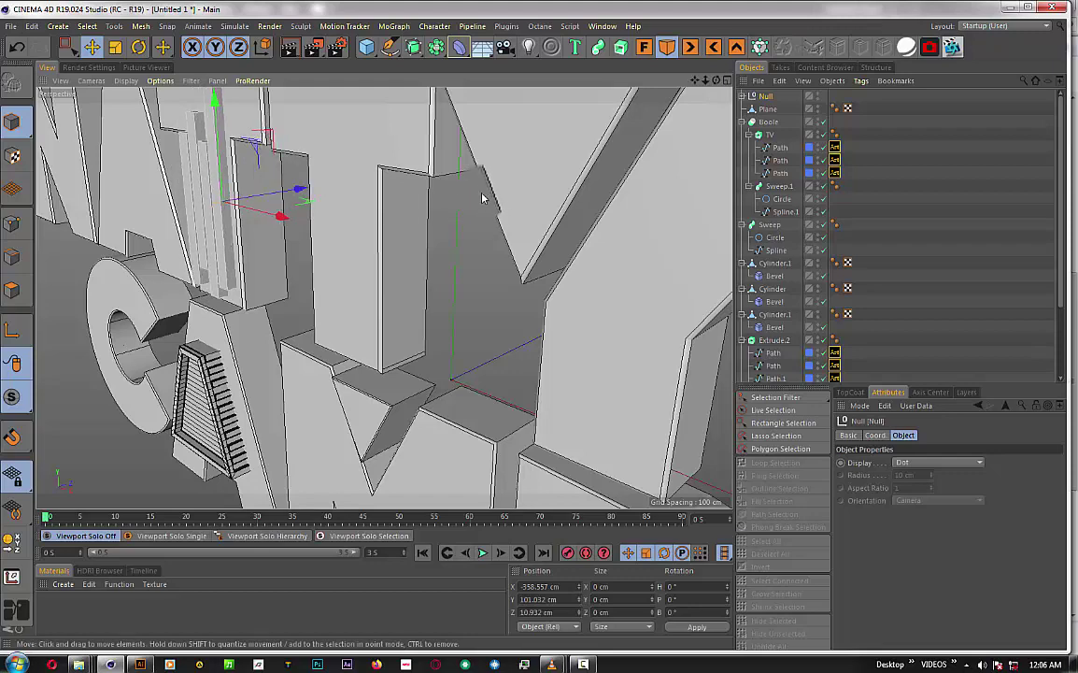
- Rename the Extrude.2 letters object to NATTY
click(779, 342)
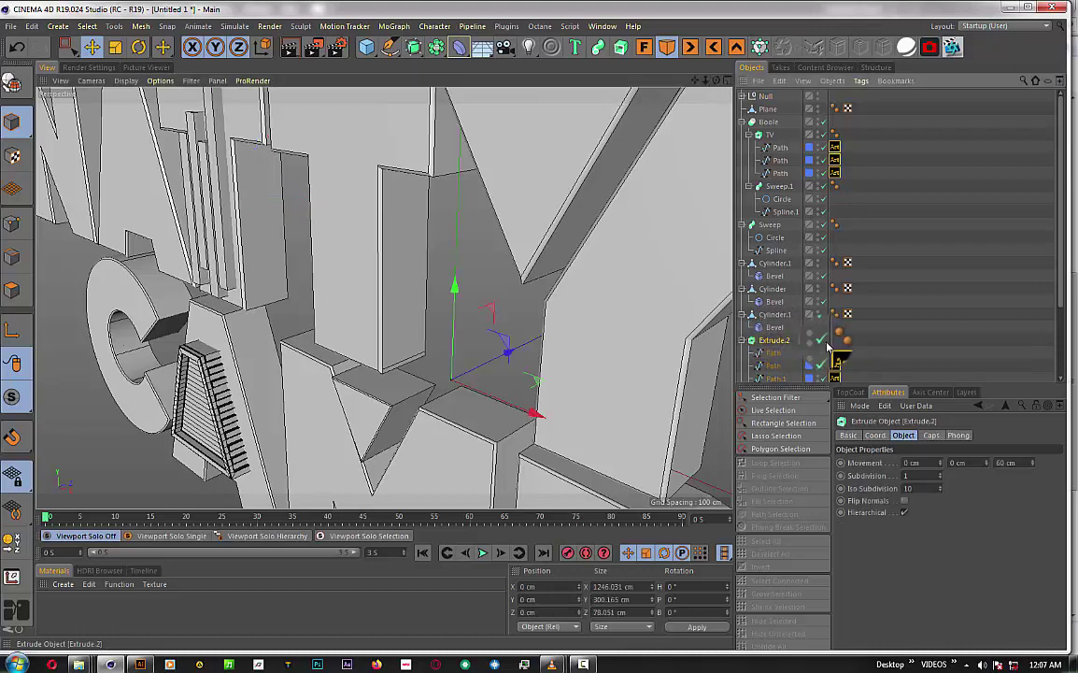
click(743, 341)
text(TTV)
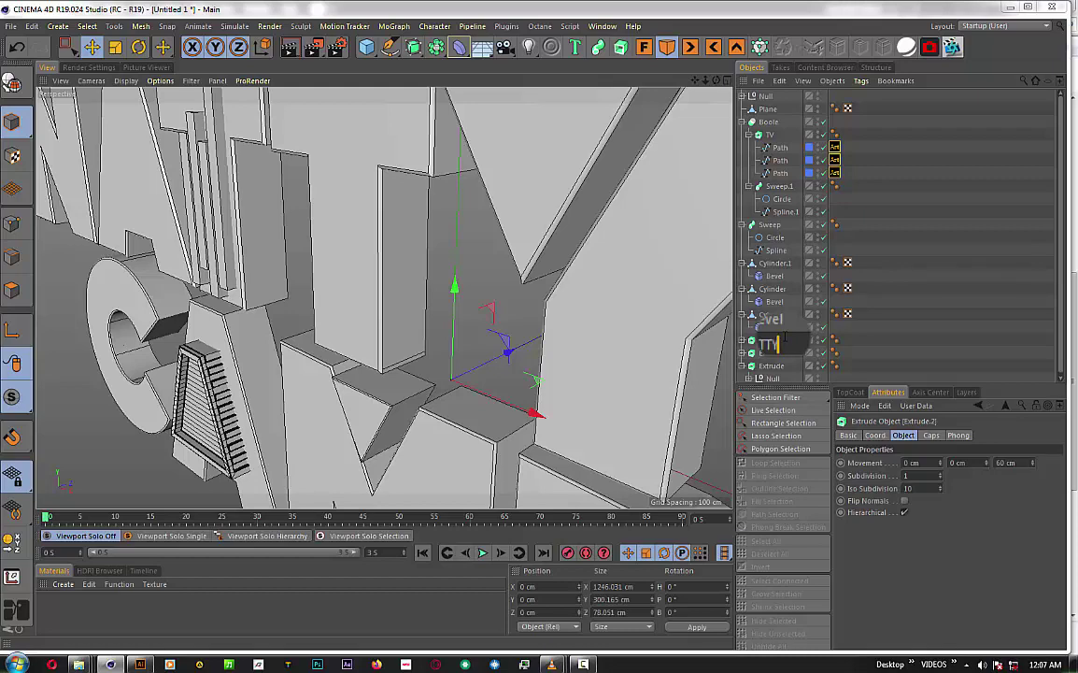
text(NATTY)
key(Return)
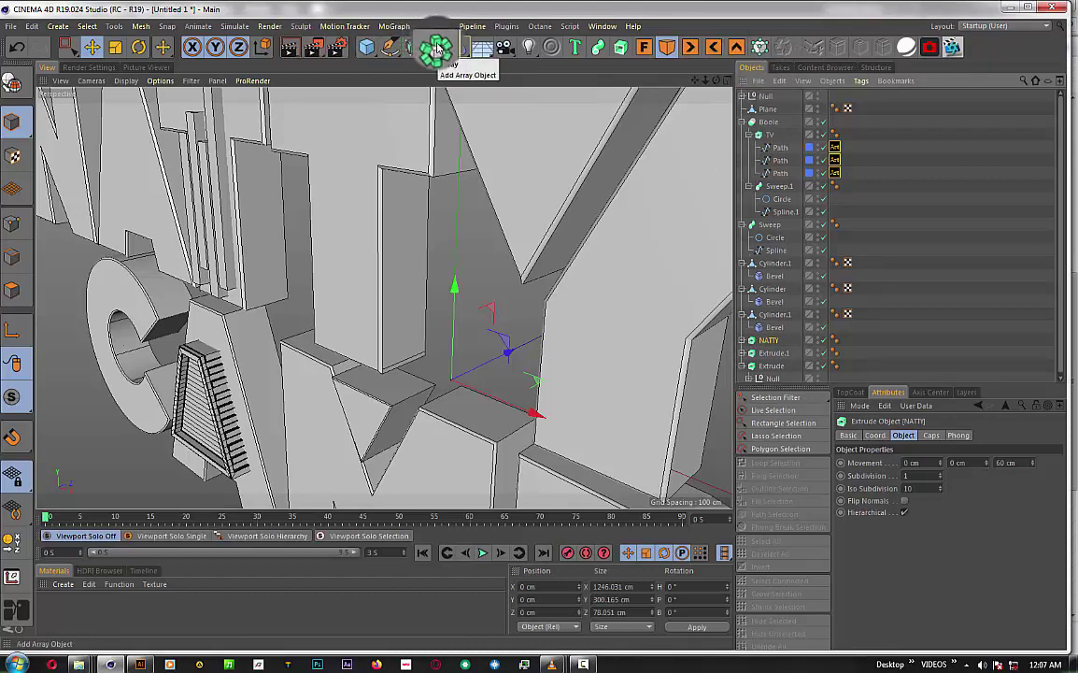
- Create Boole.1 from the generator flyout and nest the NATTY letters and the slot-bar null inside it
click(437, 49)
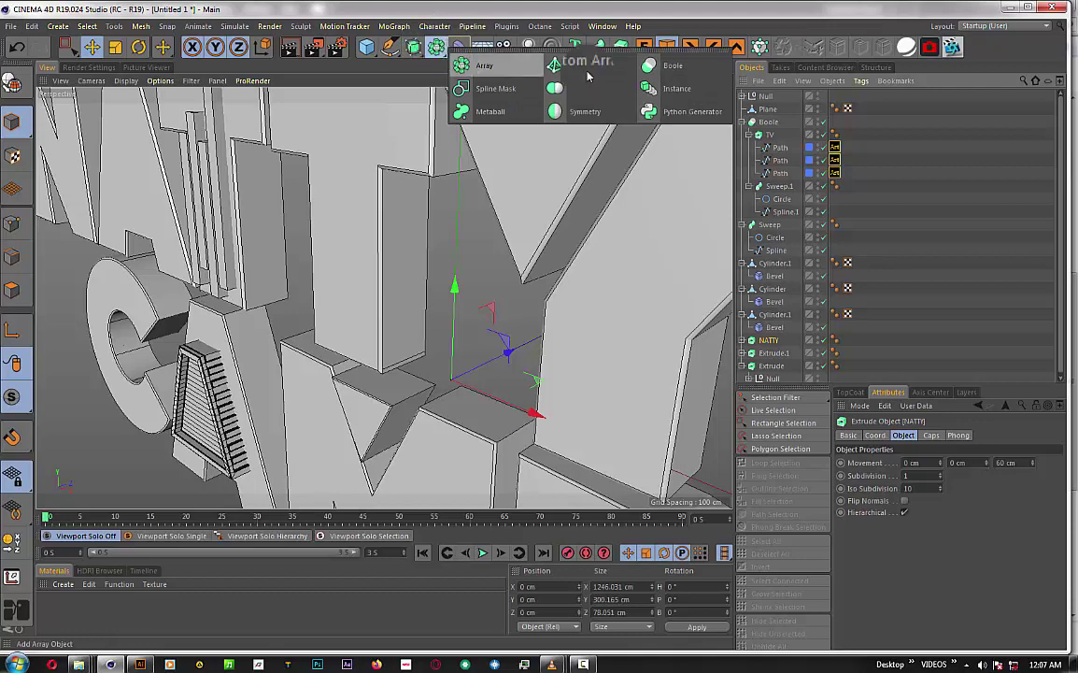
click(654, 65)
mouse_move(772, 301)
mouse_down()
mouse_move(775, 344)
mouse_move(768, 108)
mouse_up()
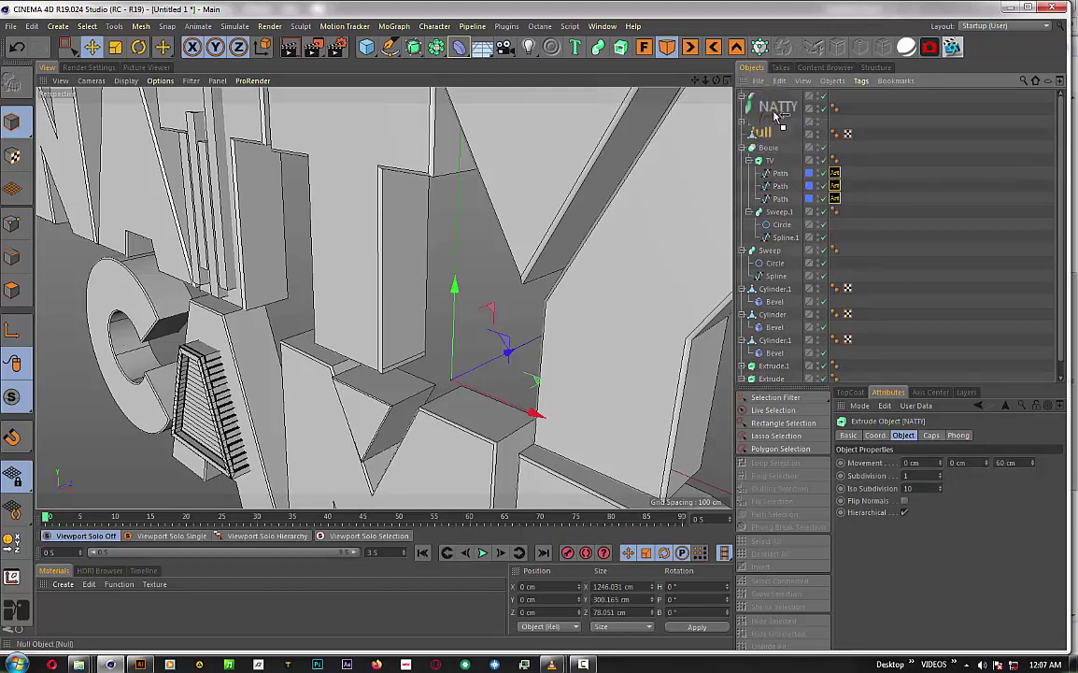
click(776, 114)
drag(776, 114, 780, 119)
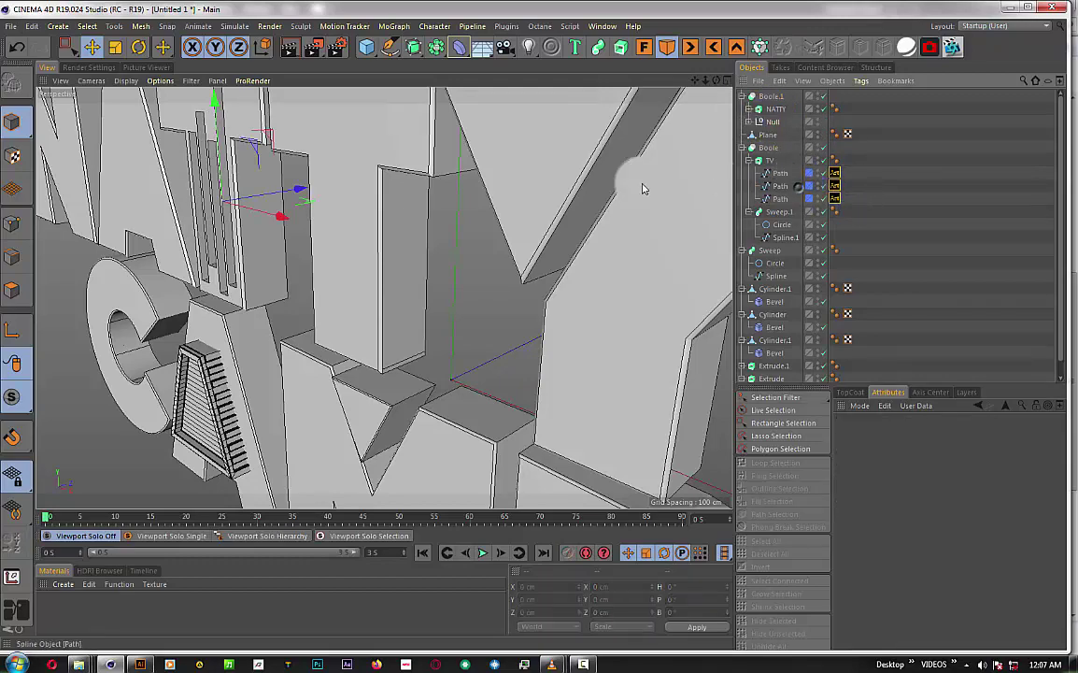
scroll(192, 213, up, 3)
scroll(191, 213, up, 2)
scroll(198, 206, up, 2)
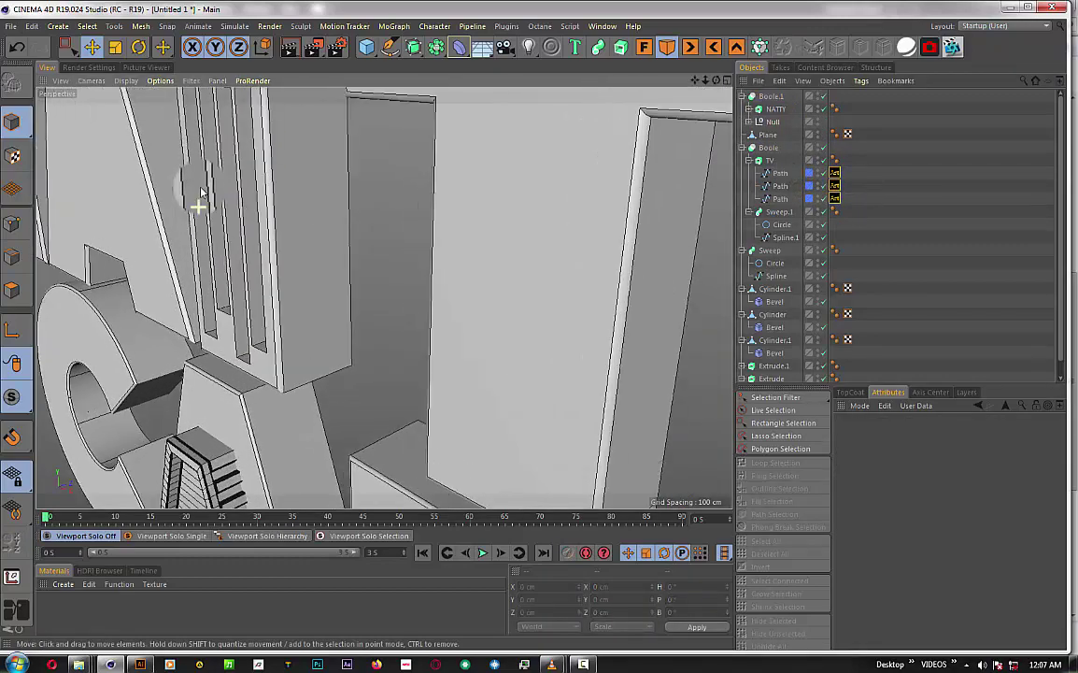
scroll(200, 195, up, 2)
scroll(201, 193, up, 2)
scroll(201, 194, up, 2)
scroll(233, 183, up, 2)
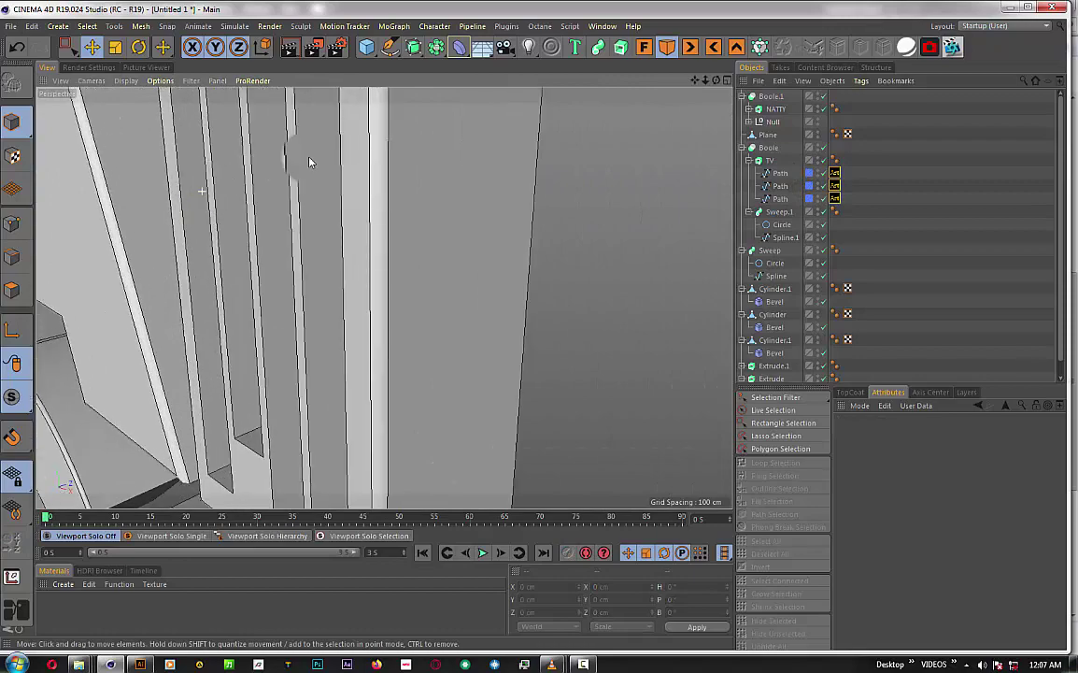
mouse_move(717, 83)
mouse_down()
mouse_move(384, 297)
mouse_move(406, 231)
mouse_up()
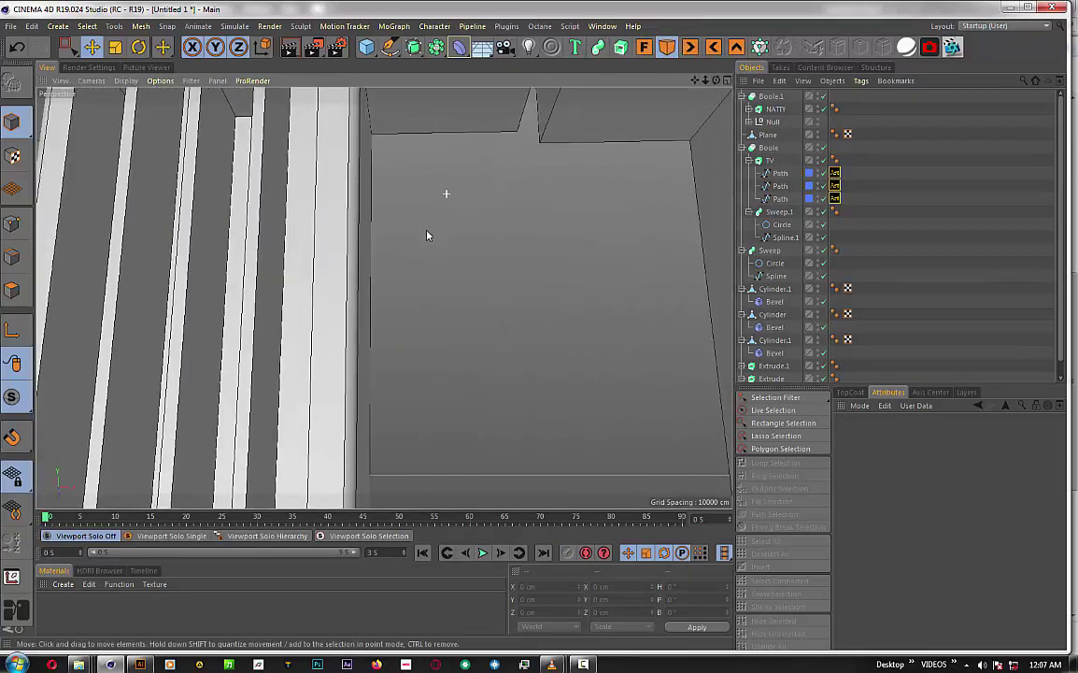
scroll(409, 231, down, 3)
scroll(409, 231, down, 3)
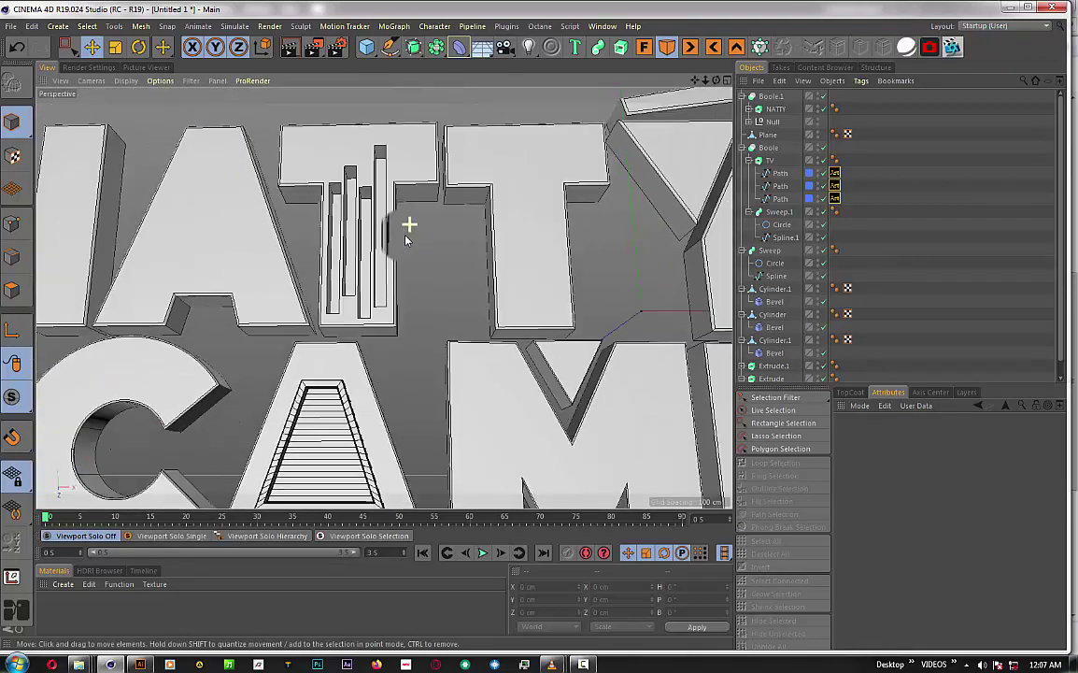
drag(716, 80, 673, 168)
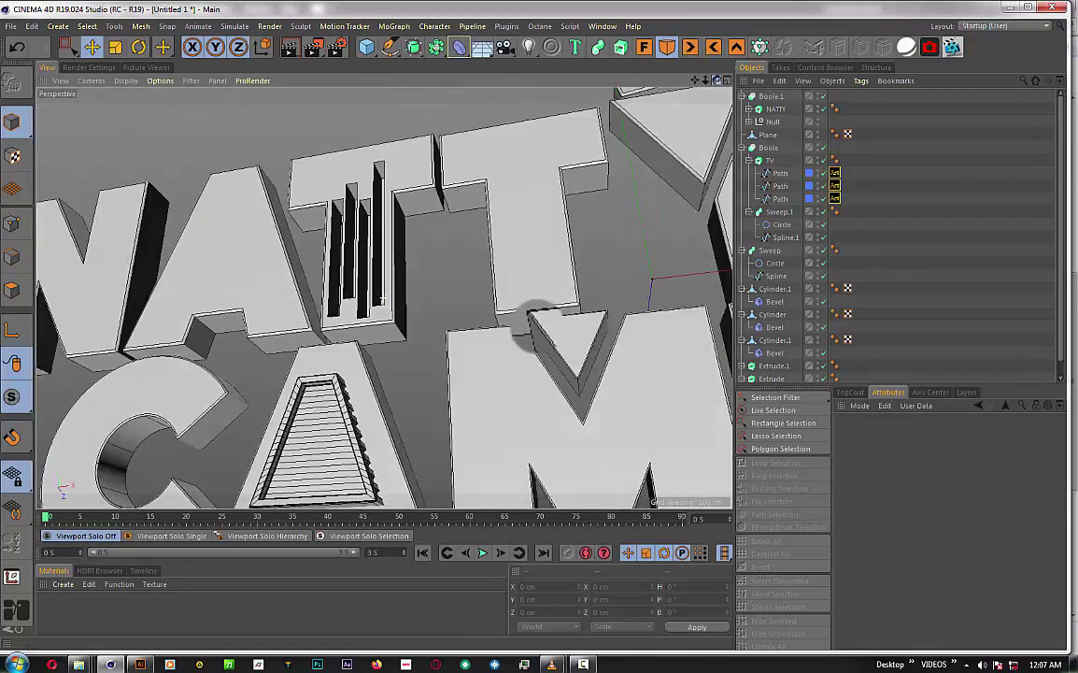
drag(692, 80, 697, 79)
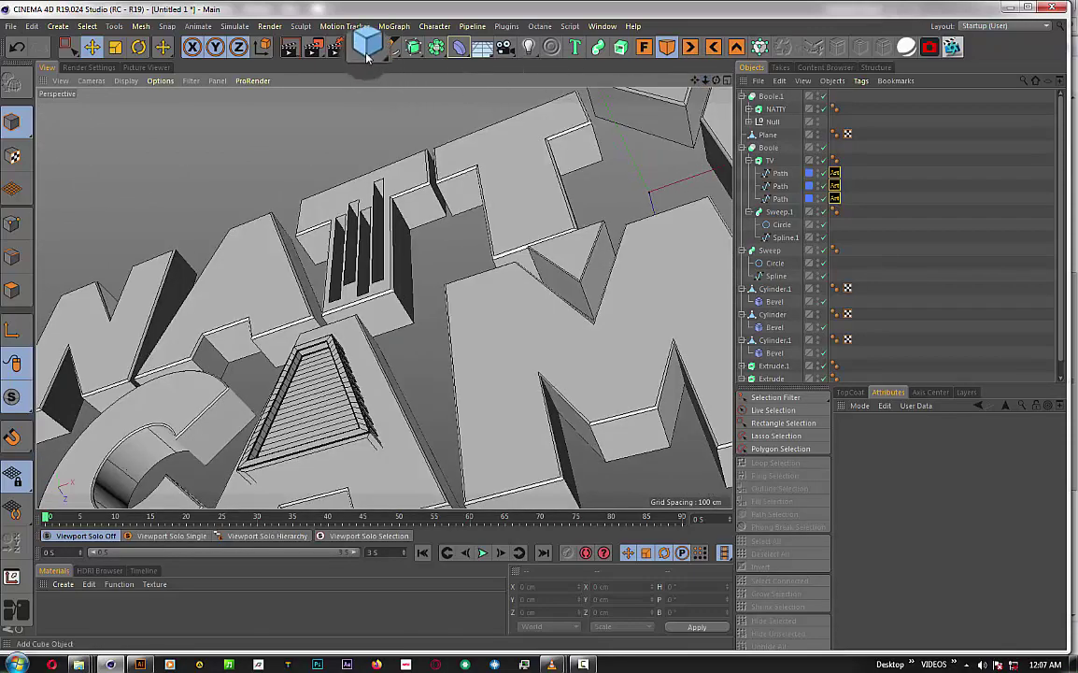
- Render the TV letters to the Picture Viewer with Shift+R, zoom out to inspect, then return to the viewport
key(shift+r)
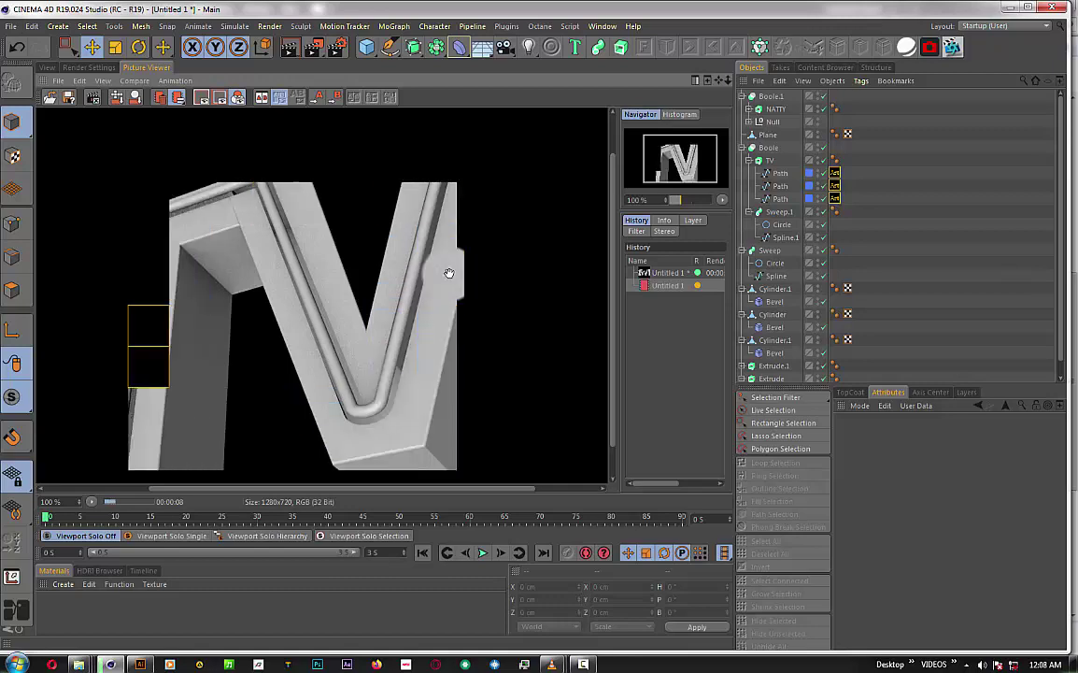
scroll(349, 273, down, 1)
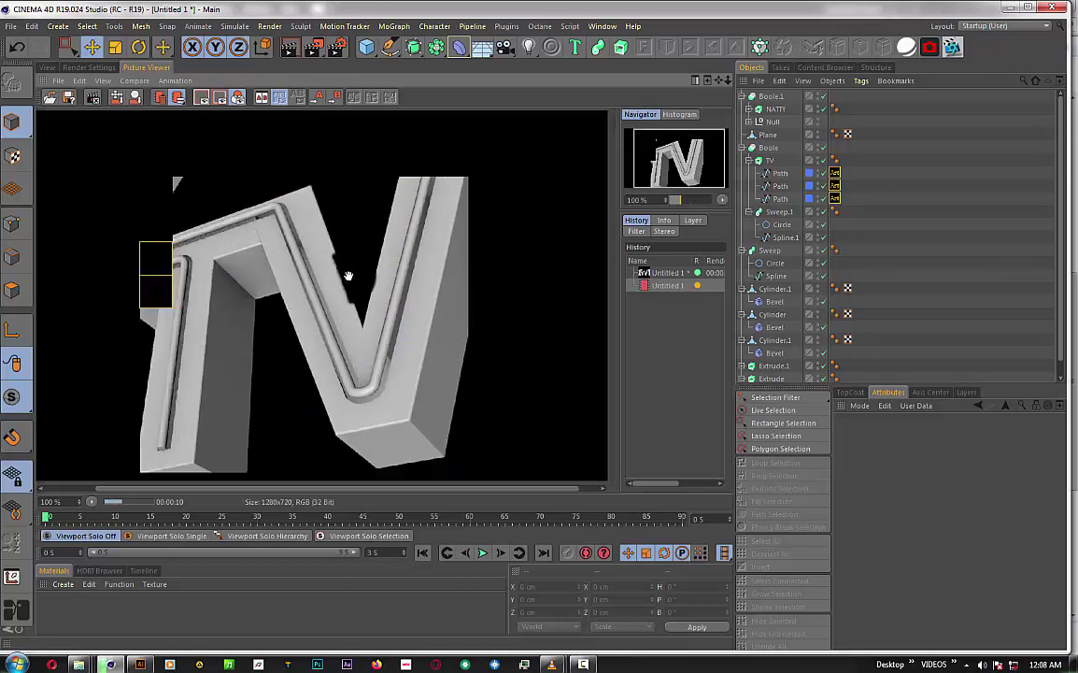
scroll(351, 282, down, 1)
scroll(350, 282, down, 1)
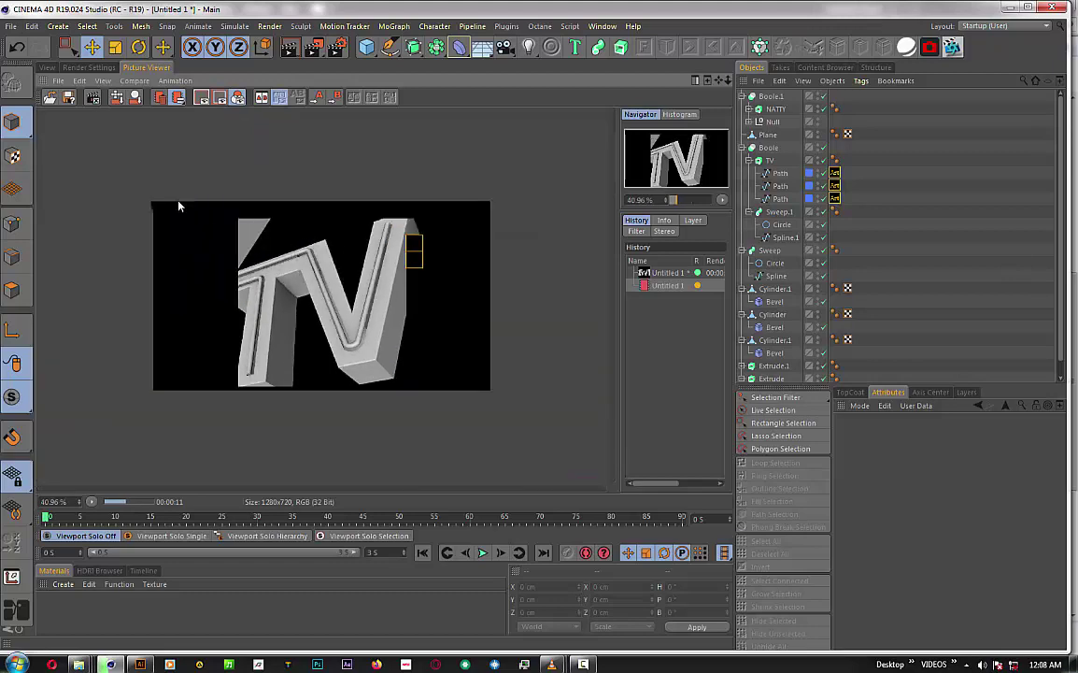
click(46, 69)
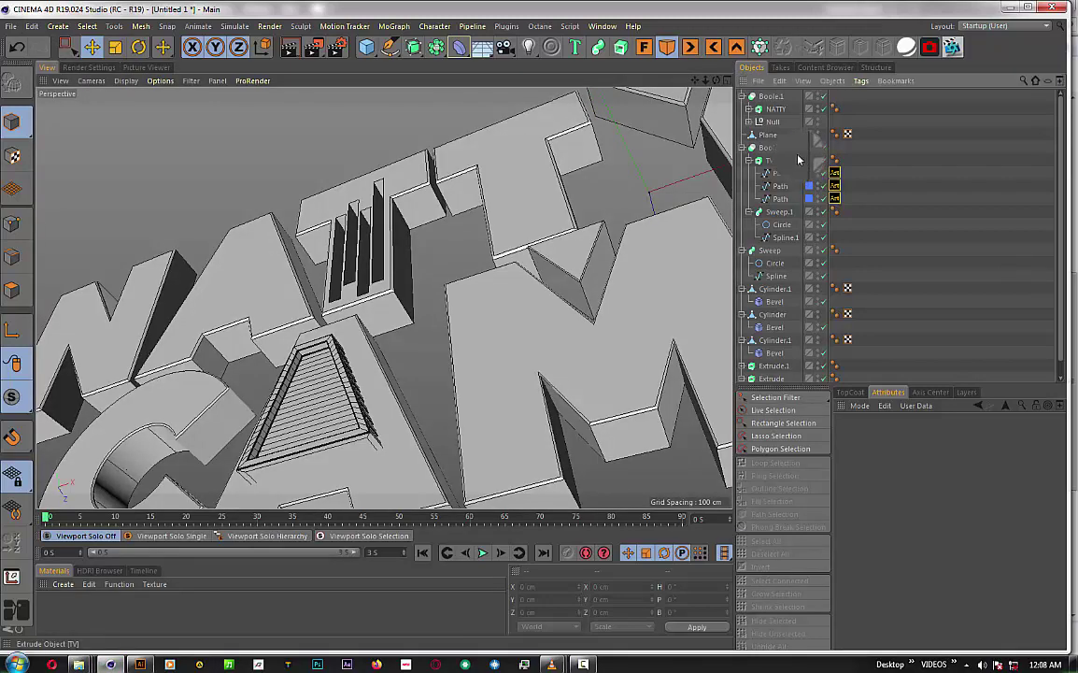
- Select Boole.1, orbit so the NATT CAM letters face the view, test render, then return and deselect
click(772, 99)
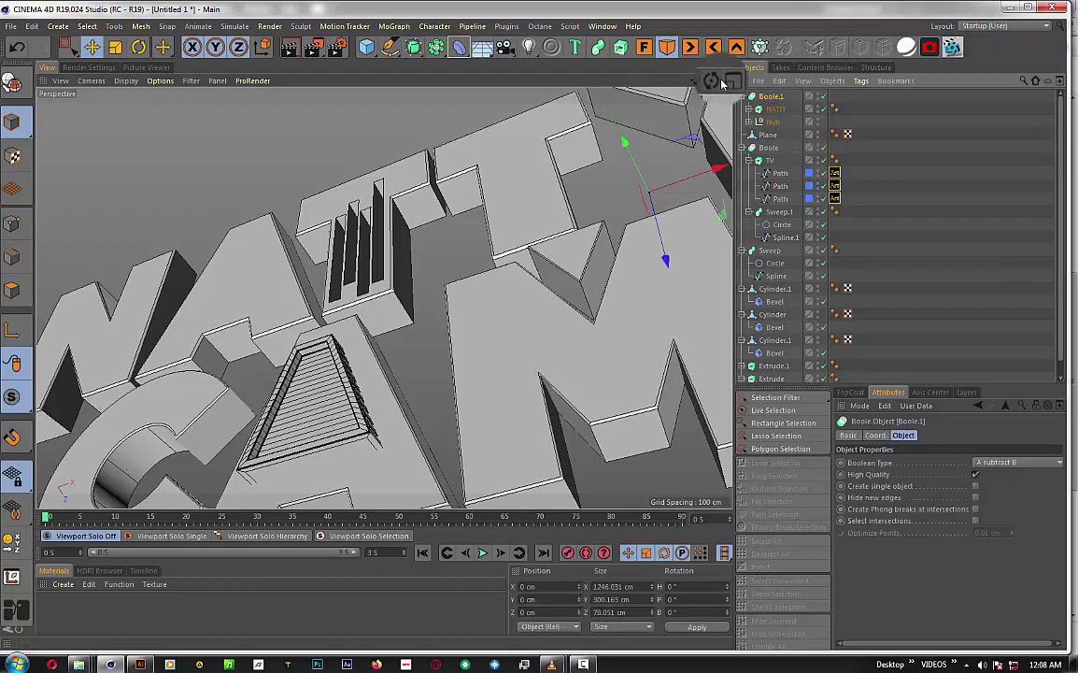
drag(722, 84, 636, 71)
click(318, 47)
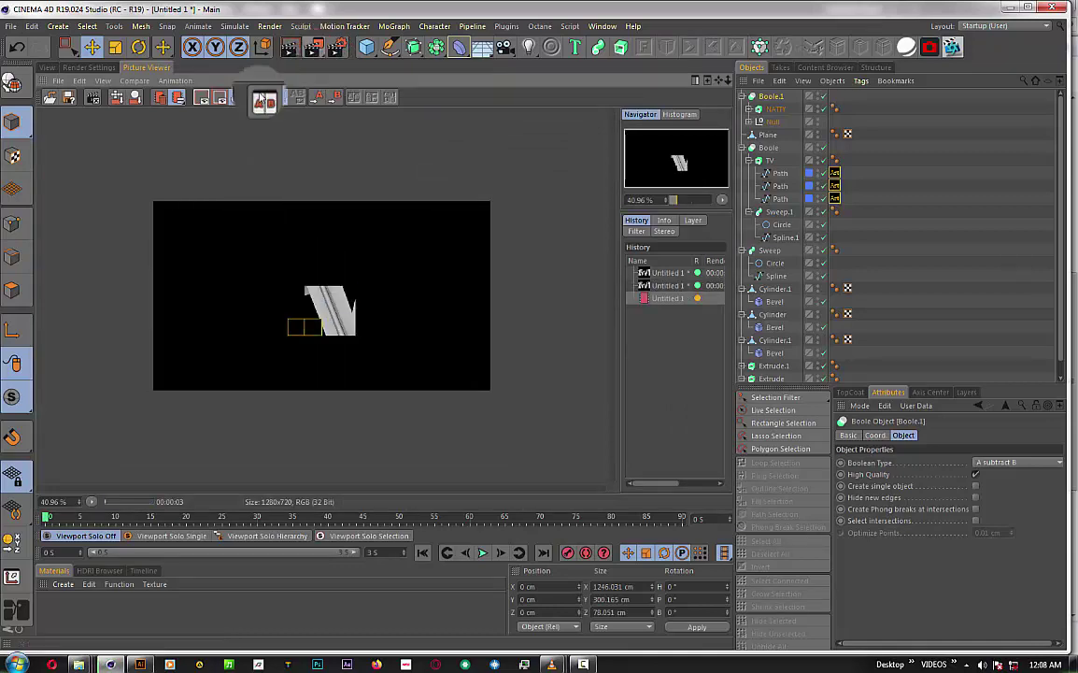
click(45, 67)
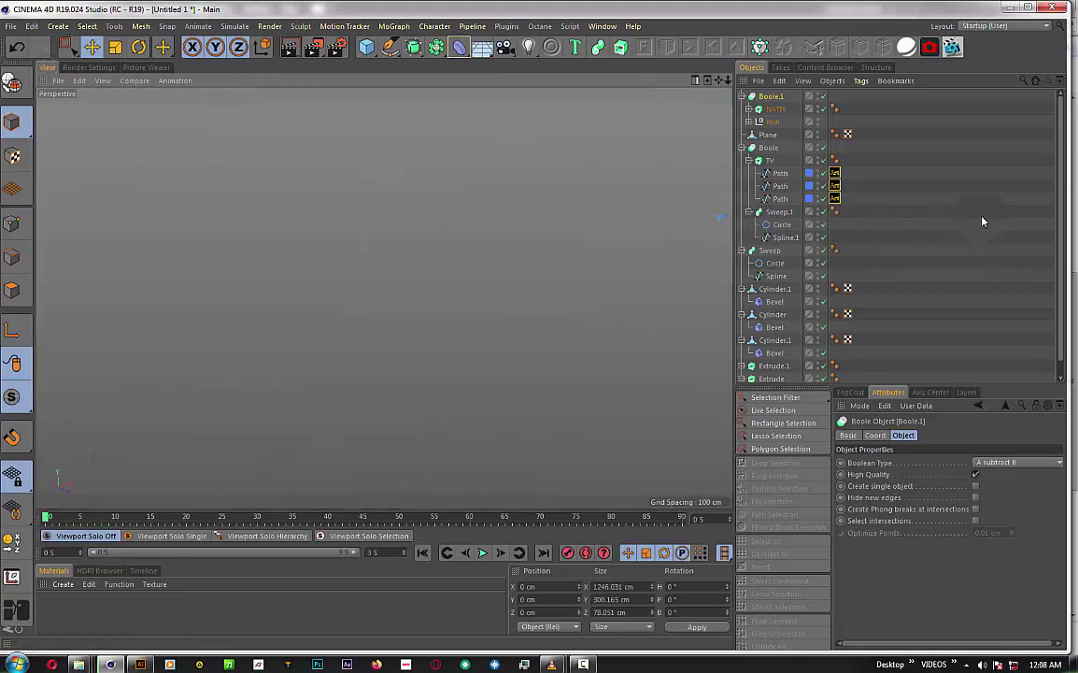
click(885, 193)
scroll(841, 159, up, 1)
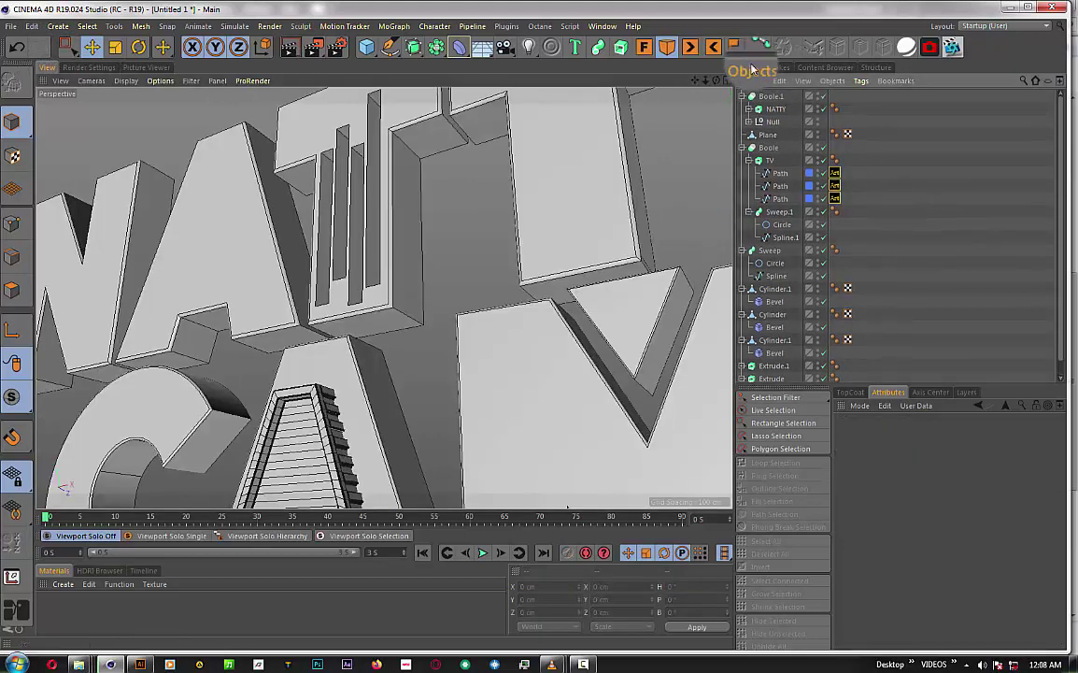
- Add a Camera at the current framing, look through it, and restart the Picture Viewer render, stopping the old one
click(505, 49)
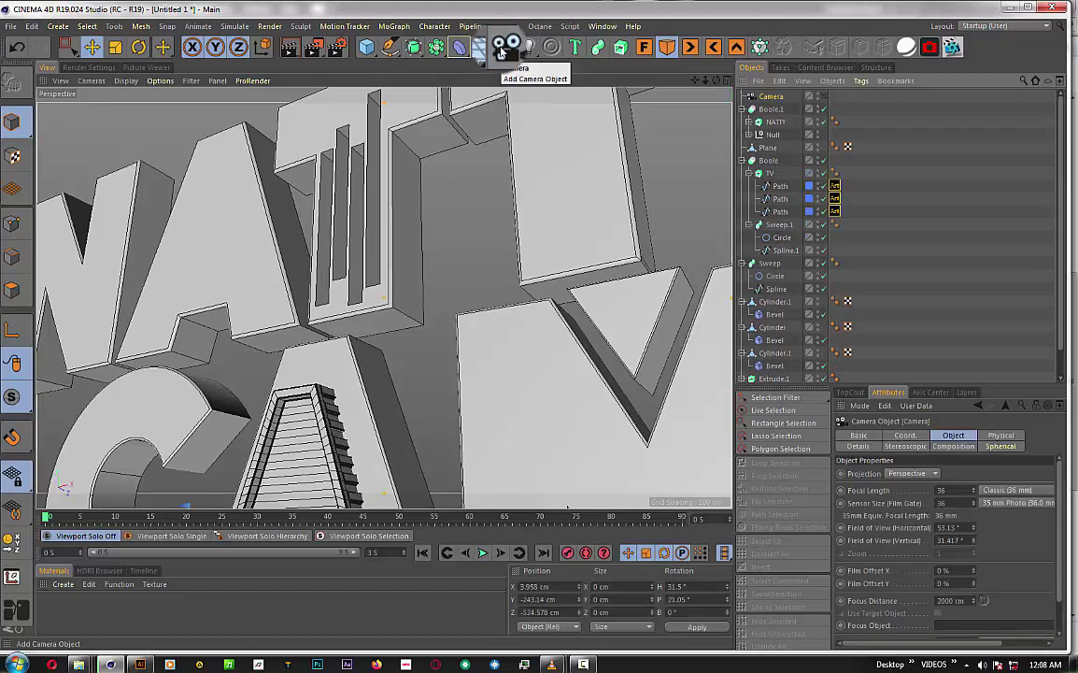
click(823, 97)
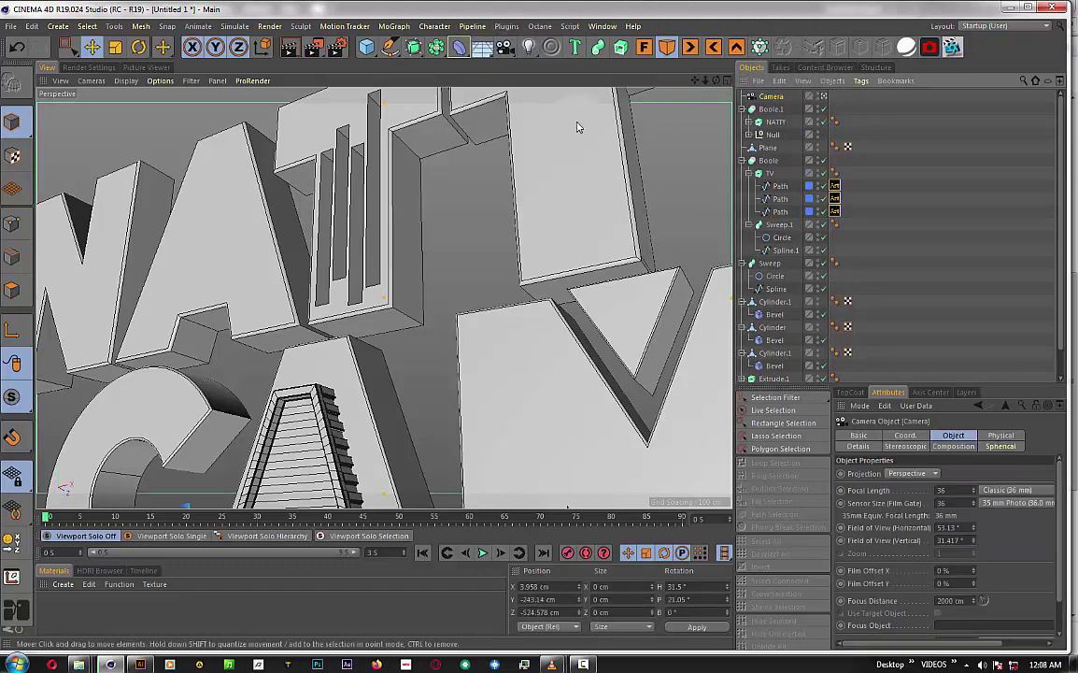
click(293, 49)
click(315, 46)
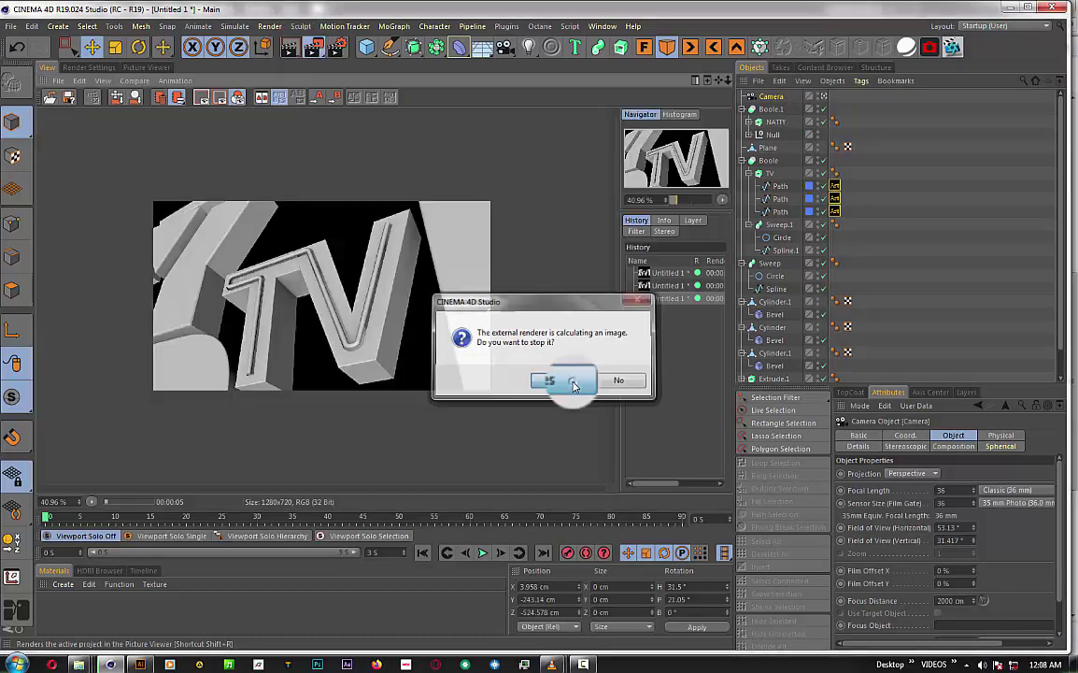
click(574, 384)
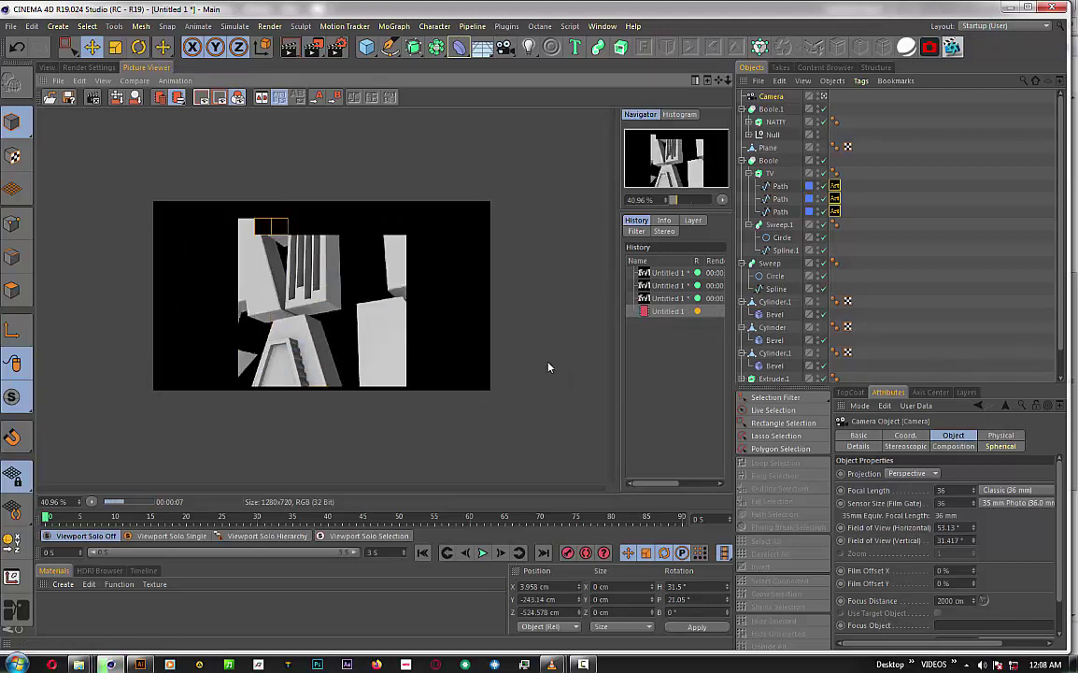
- Zoom and pan around the finished camera render to inspect the slots cut into the T
scroll(305, 237, up, 1)
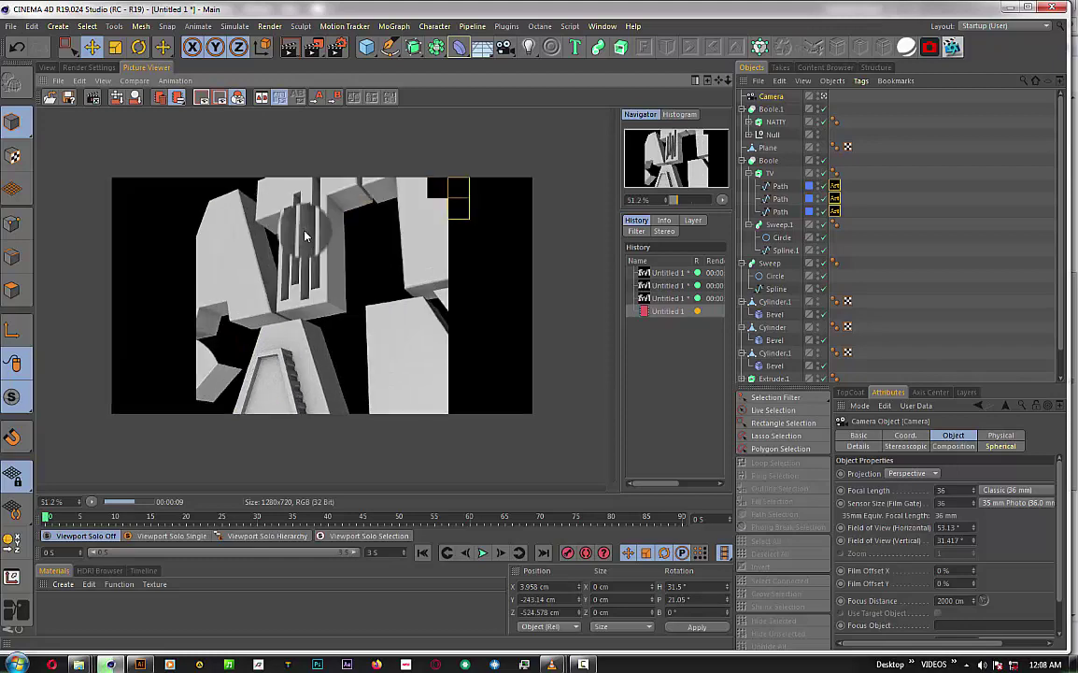
scroll(277, 204, up, 1)
scroll(277, 203, up, 1)
scroll(334, 313, up, 1)
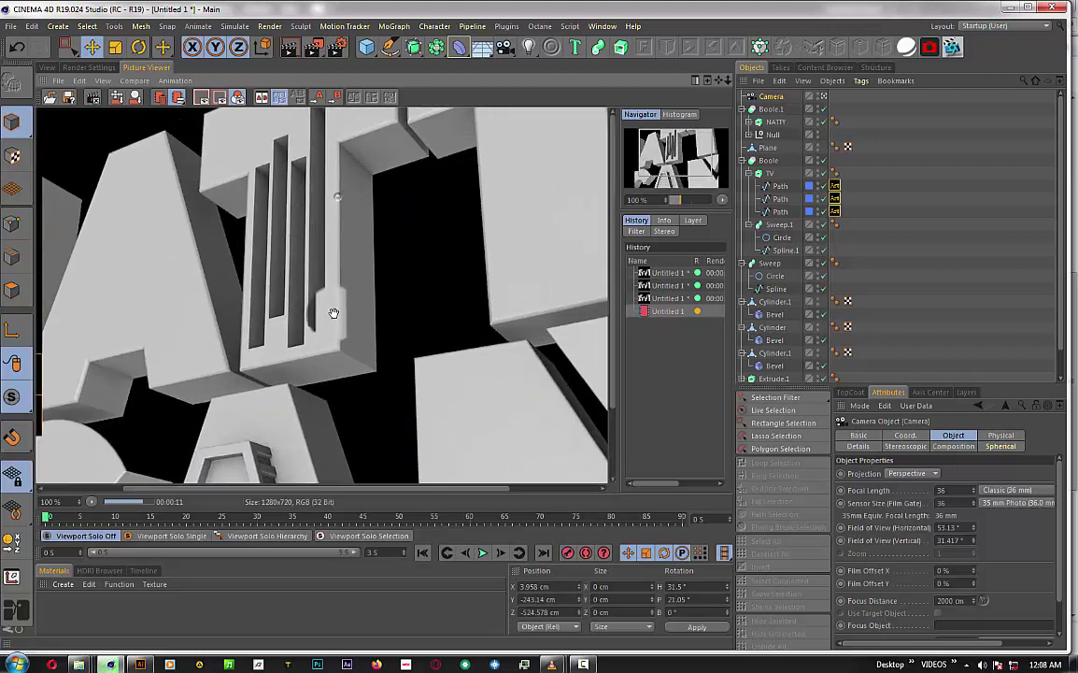
scroll(334, 313, down, 1)
scroll(336, 314, down, 1)
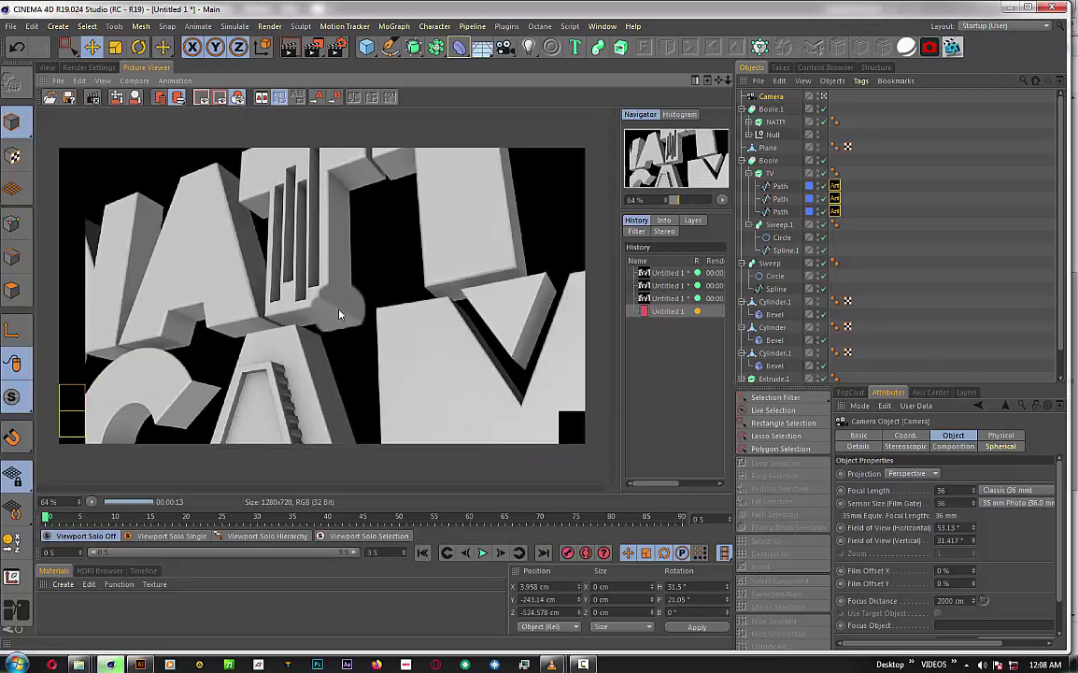
scroll(339, 304, down, 3)
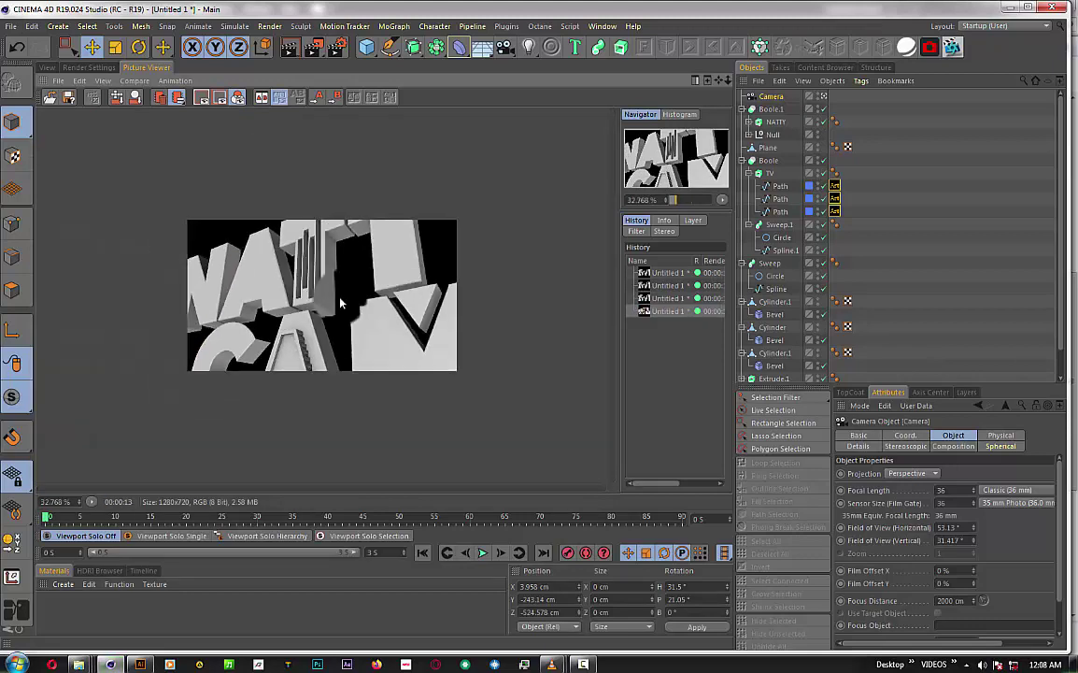
scroll(327, 262, up, 1)
scroll(318, 225, up, 3)
scroll(316, 213, up, 1)
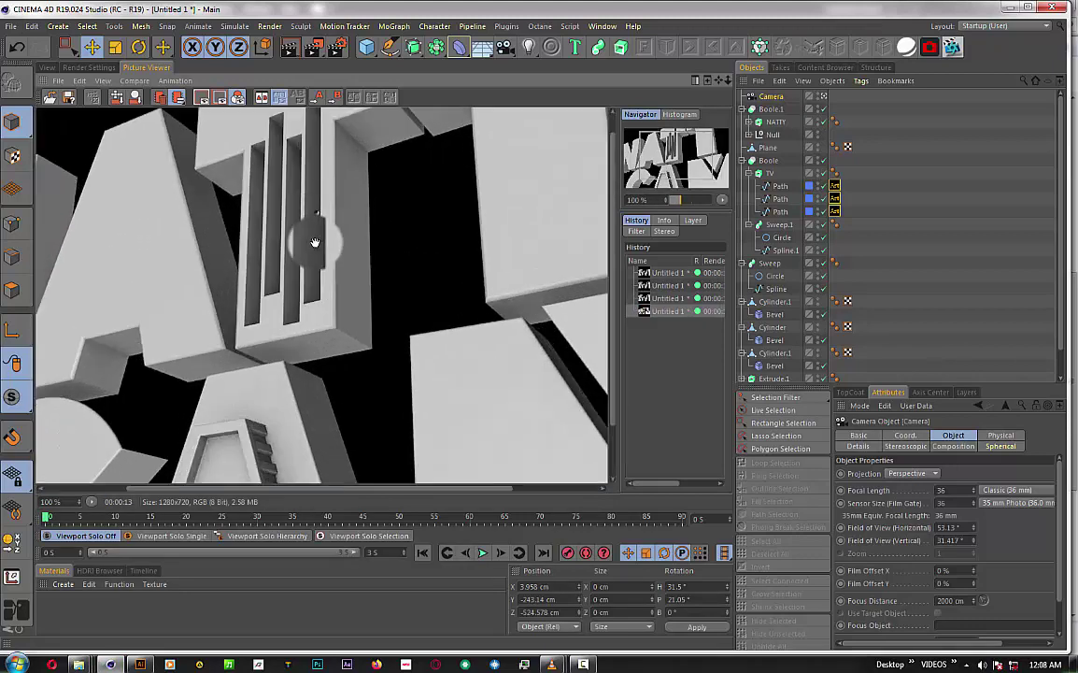
drag(313, 236, 311, 266)
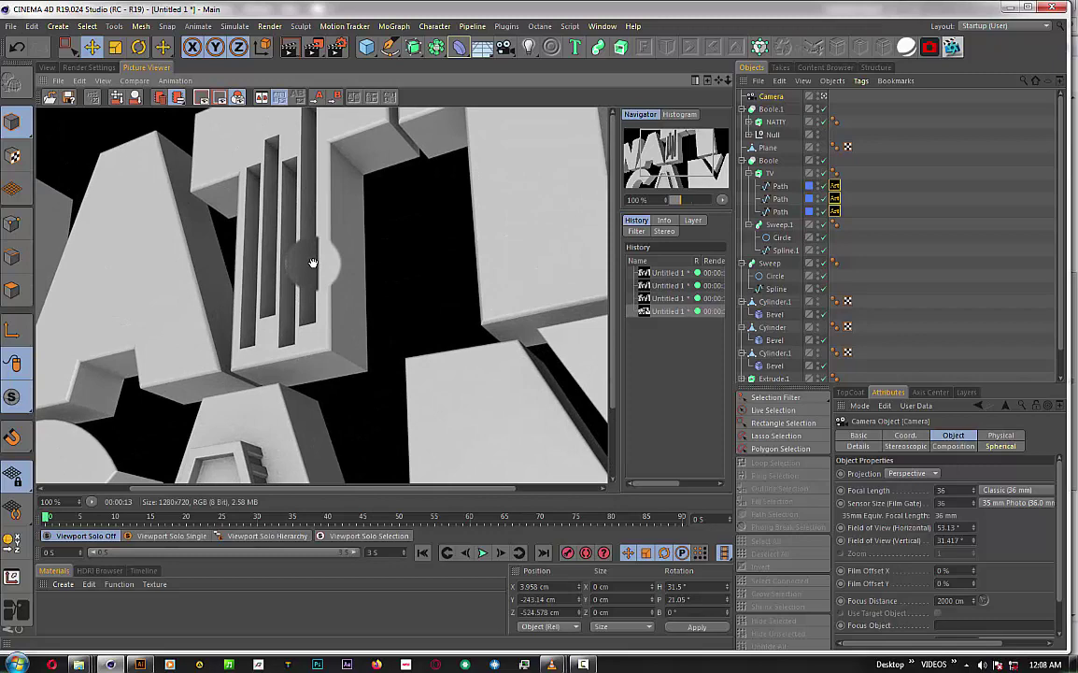
scroll(313, 262, down, 2)
scroll(314, 264, down, 1)
scroll(313, 265, up, 1)
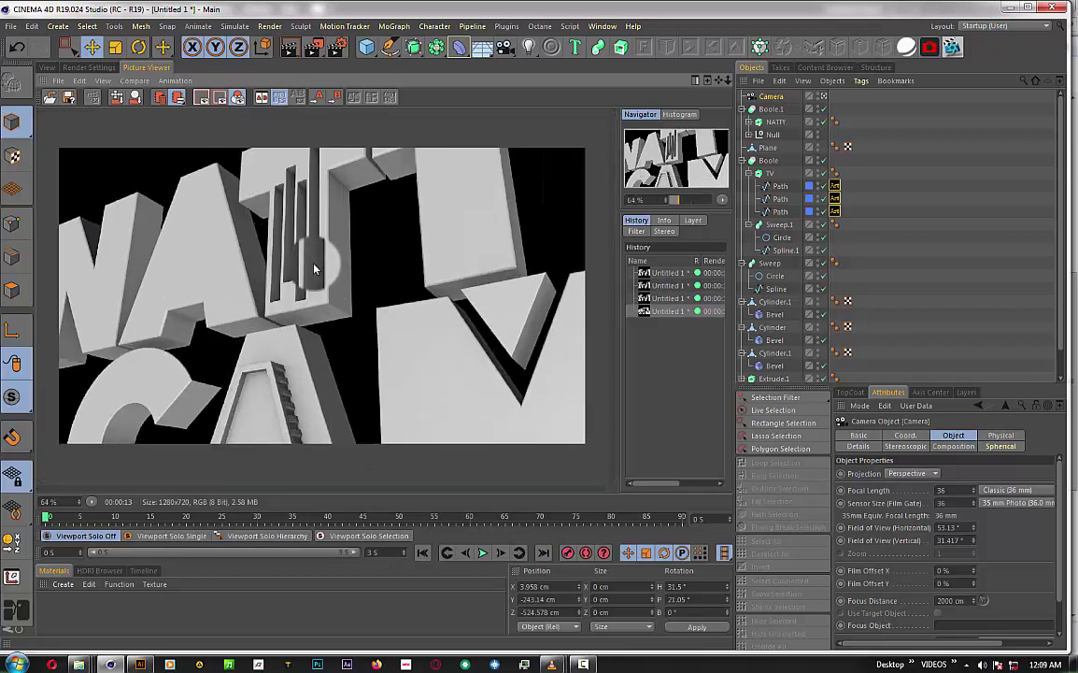
scroll(314, 269, up, 1)
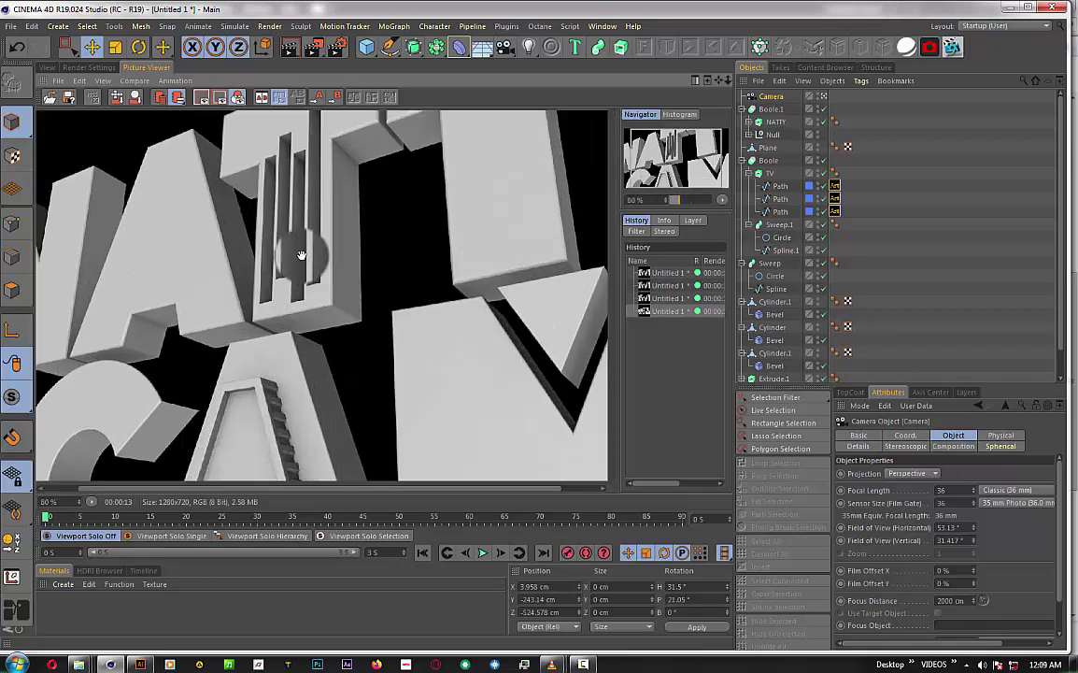
- Return to the viewport, leave the camera view, and orbit around the NATTY CAMP lettering
click(51, 70)
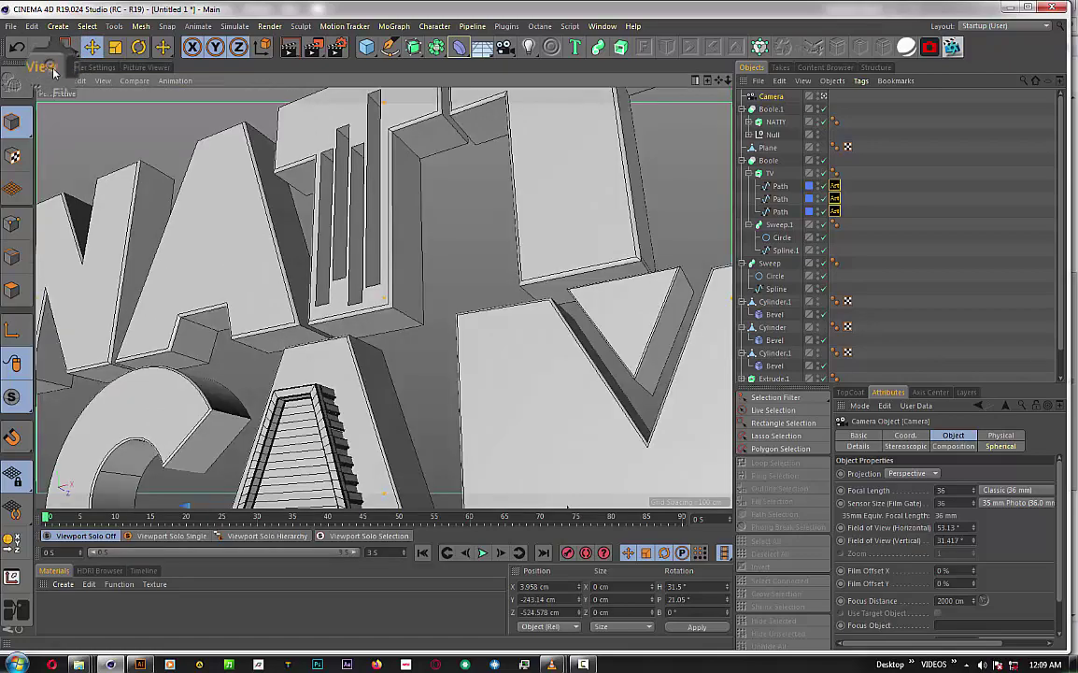
click(368, 280)
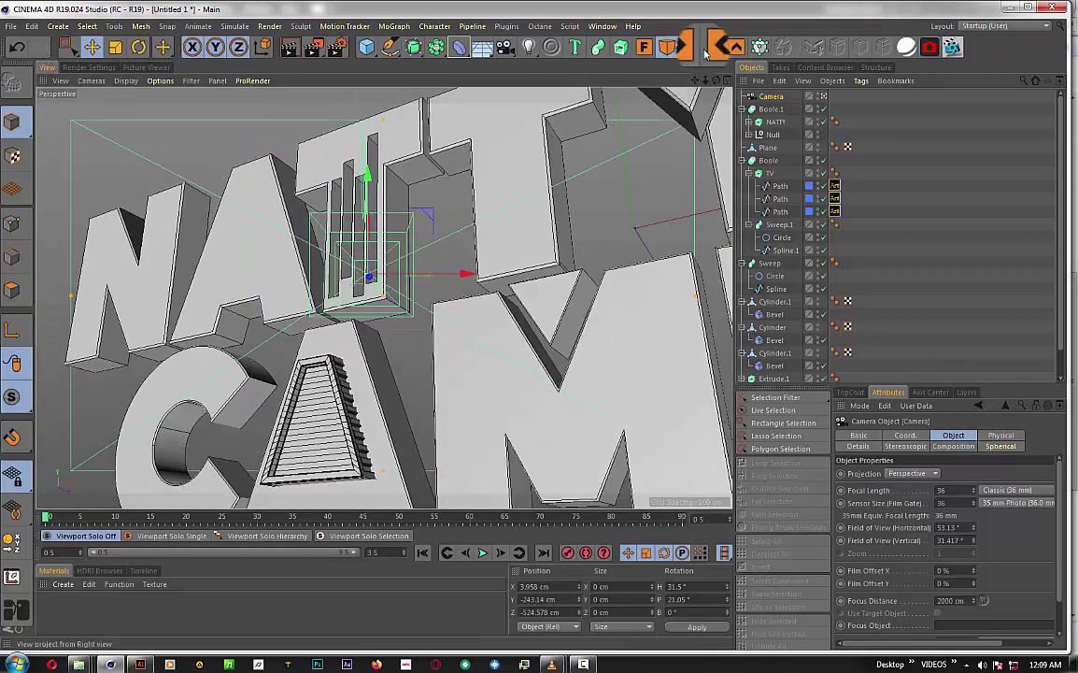
mouse_move(715, 80)
mouse_down()
mouse_move(528, 337)
mouse_move(707, 87)
mouse_up()
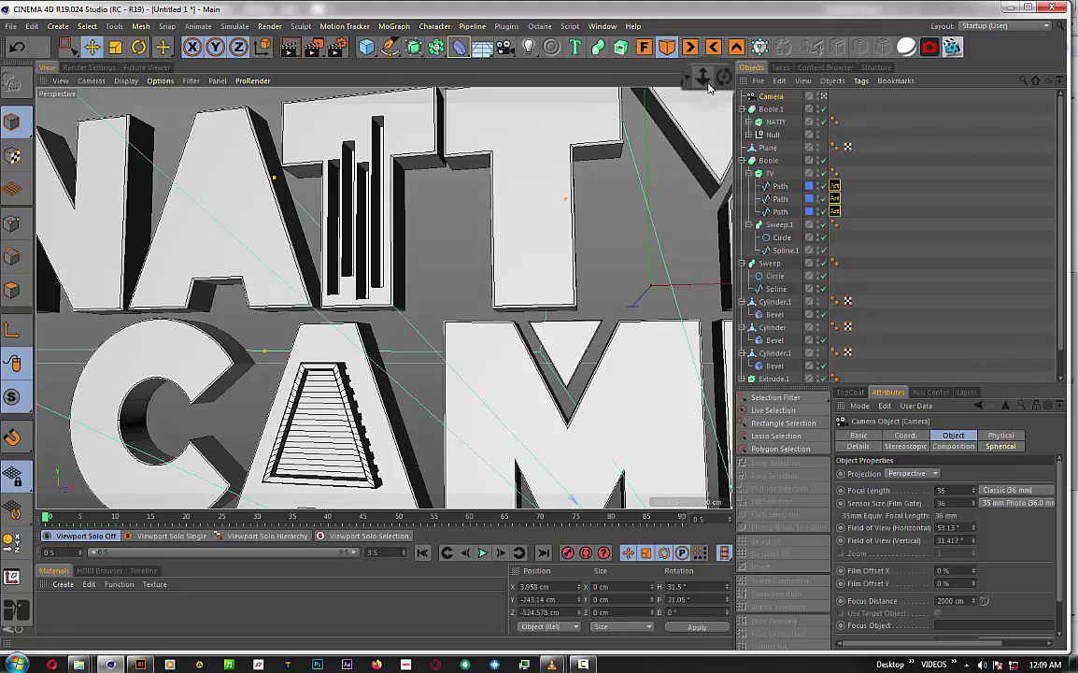
drag(716, 82, 542, 336)
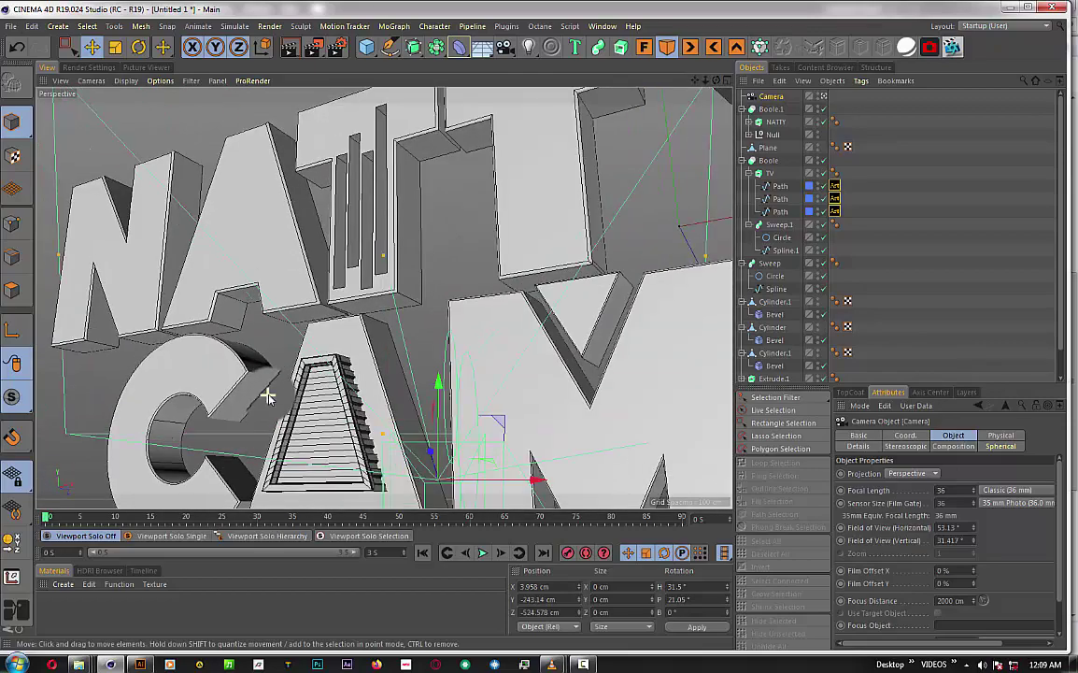
drag(540, 332, 267, 388)
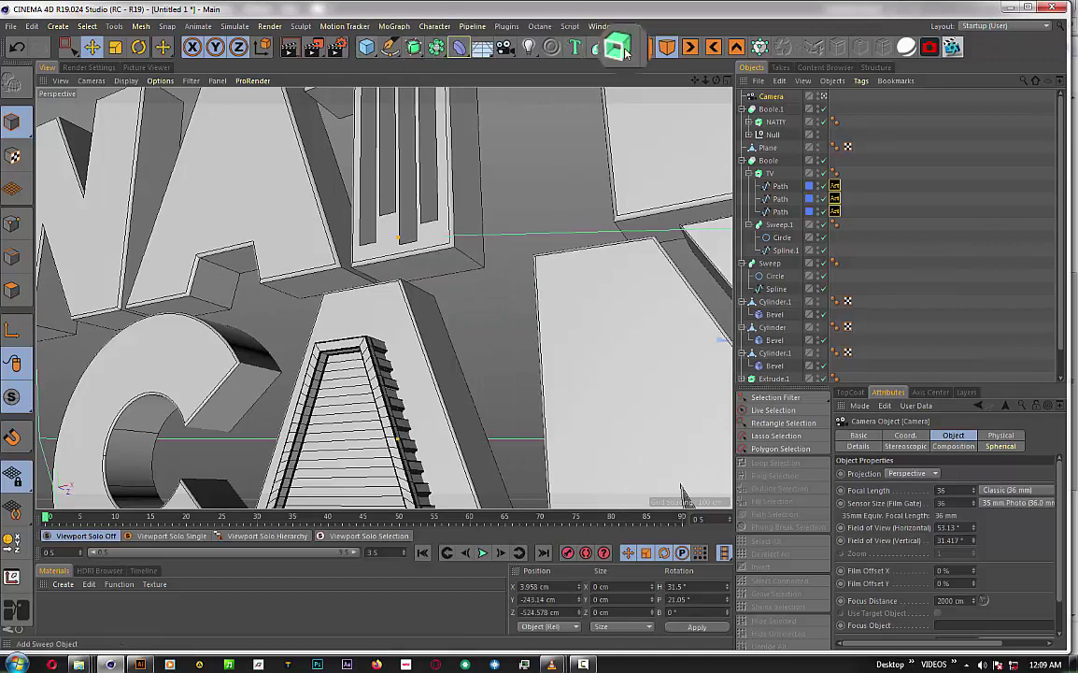
- Switch to Front view, pan to the ladder-patterned A, and open the primitives palette
click(644, 47)
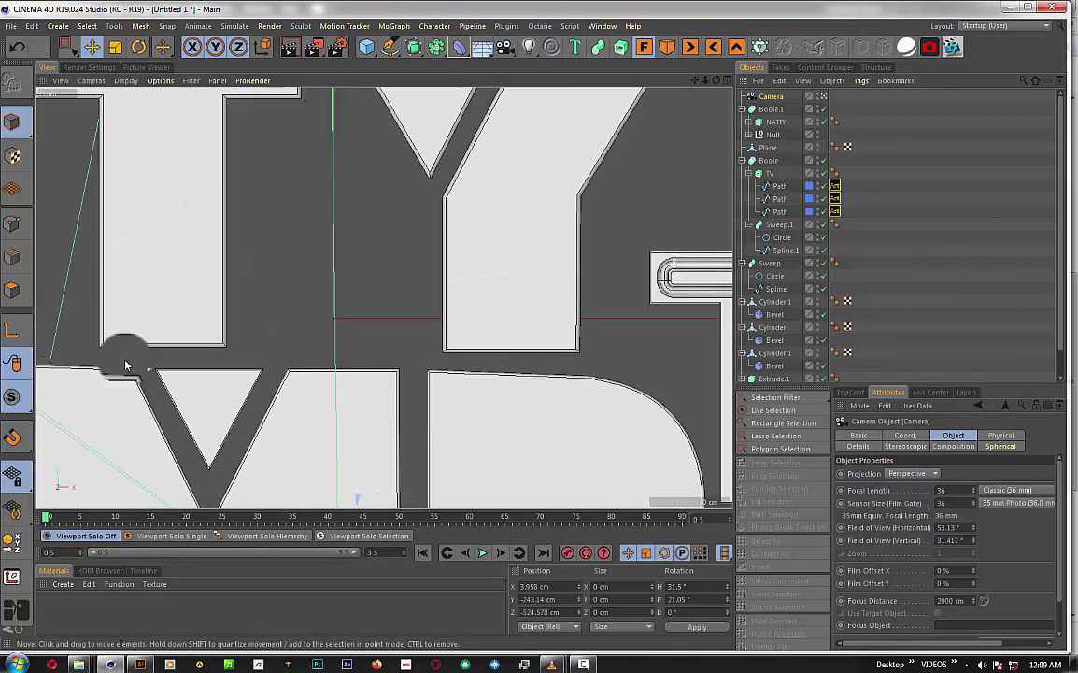
drag(692, 84, 693, 84)
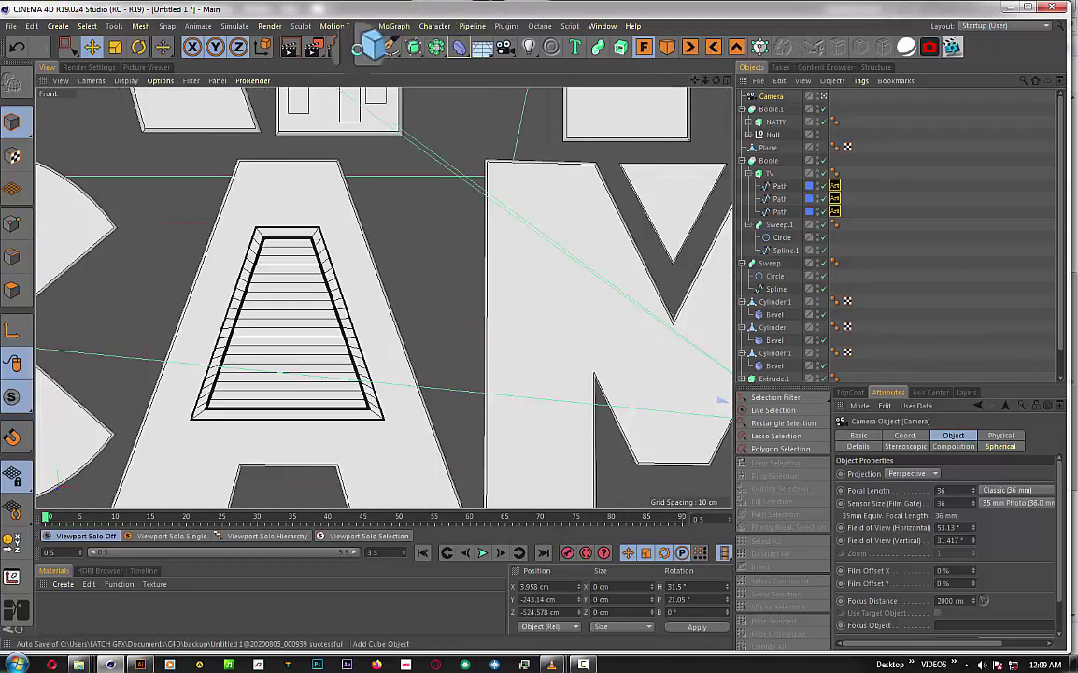
drag(366, 47, 544, 94)
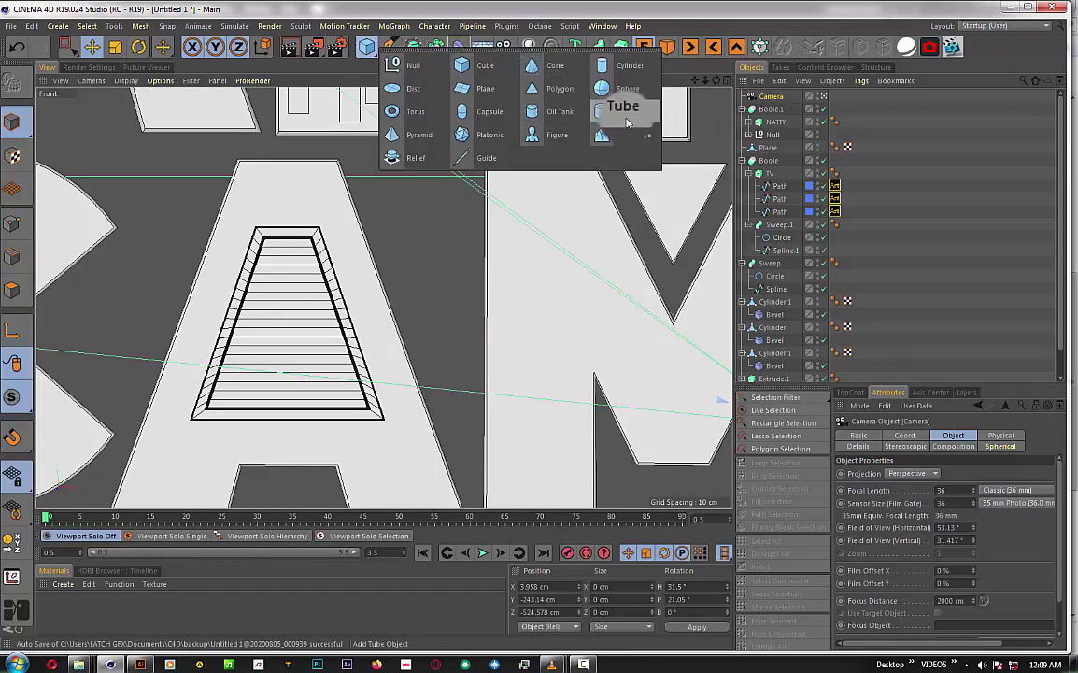
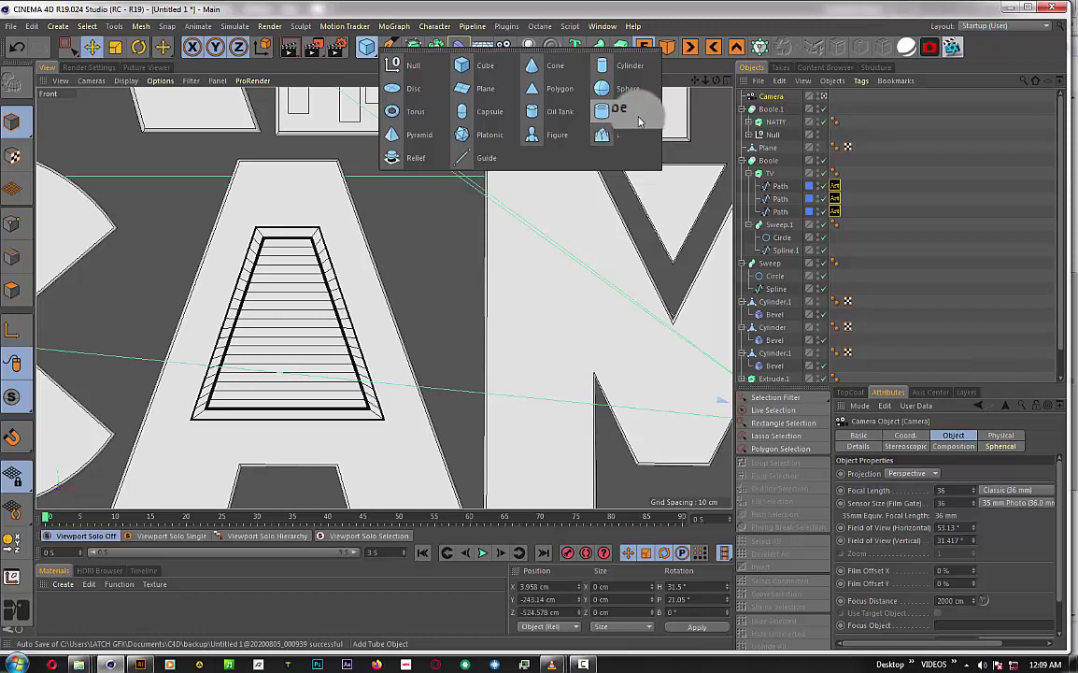
- Add a Tube primitive and rotate it 90° on pitch and bank to lie on its side
click(640, 121)
scroll(520, 195, down, 5)
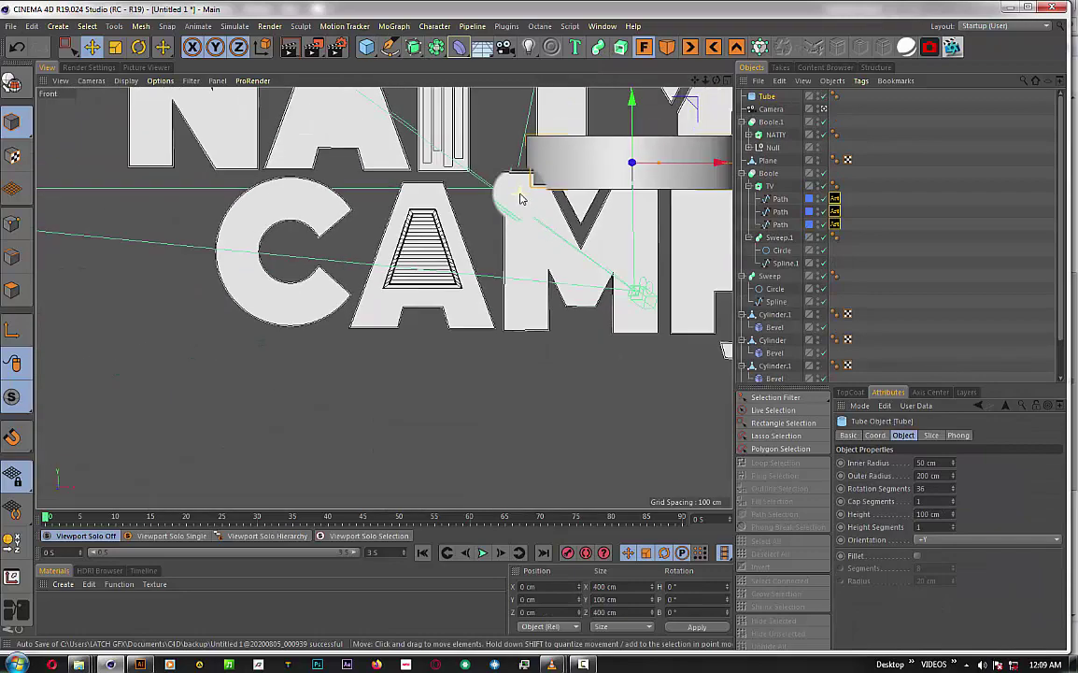
scroll(520, 195, down, 3)
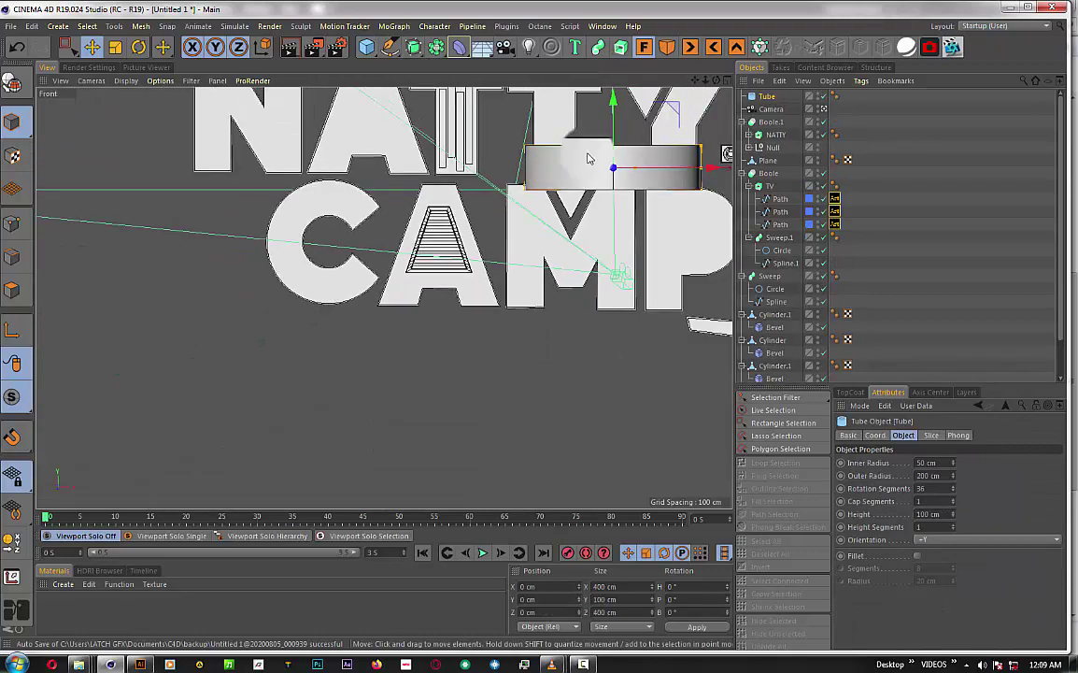
click(139, 46)
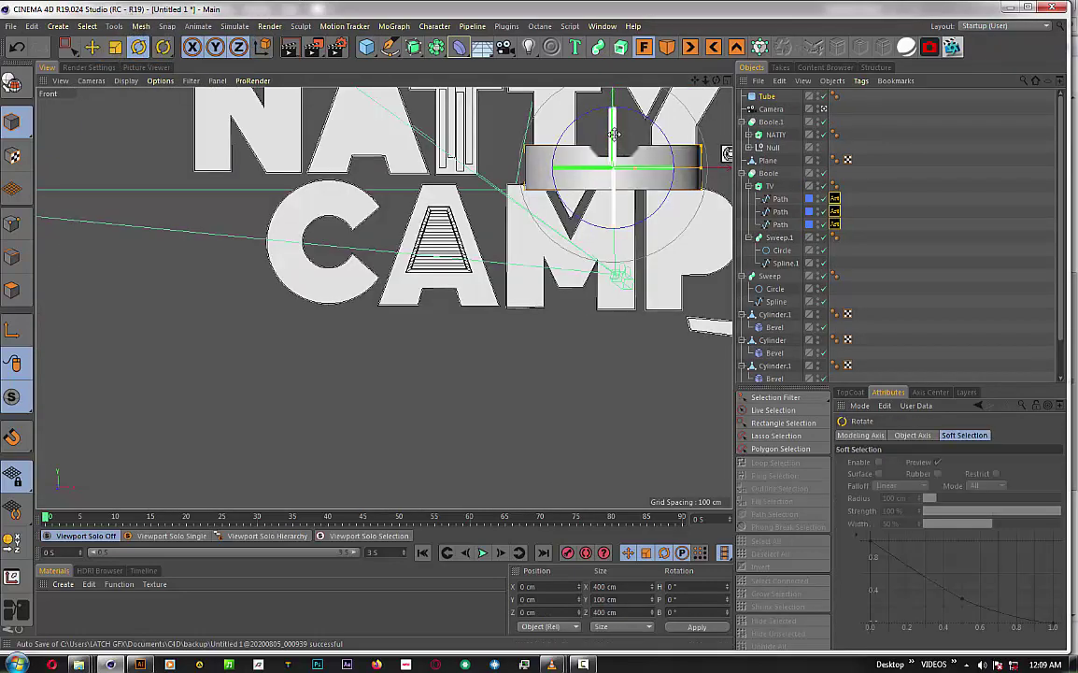
mouse_move(619, 170)
mouse_down()
mouse_move(620, 295)
mouse_move(621, 285)
mouse_up()
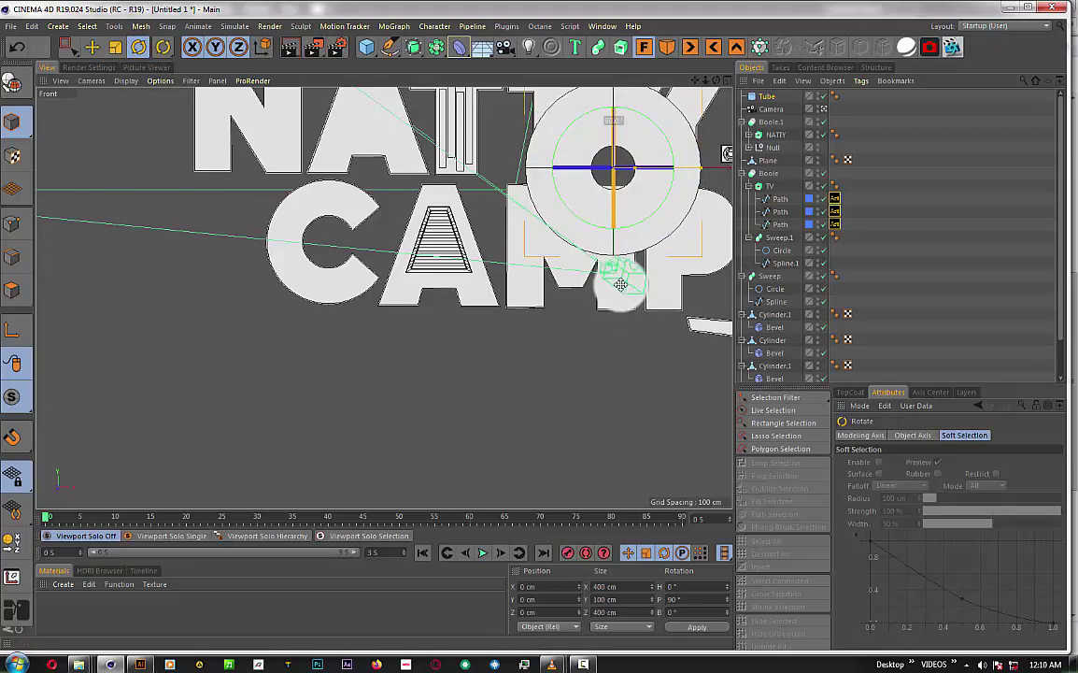
drag(567, 172, 706, 192)
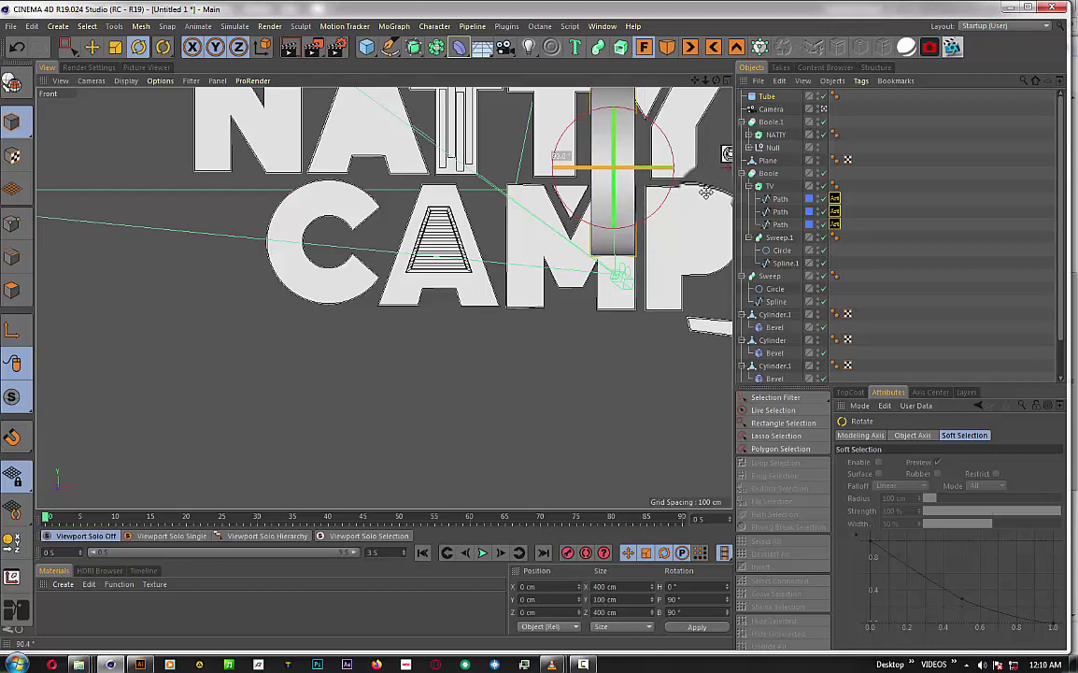
- Stretch the tube's height to about 881 cm across the NATTY CAMP letters
drag(636, 169, 667, 178)
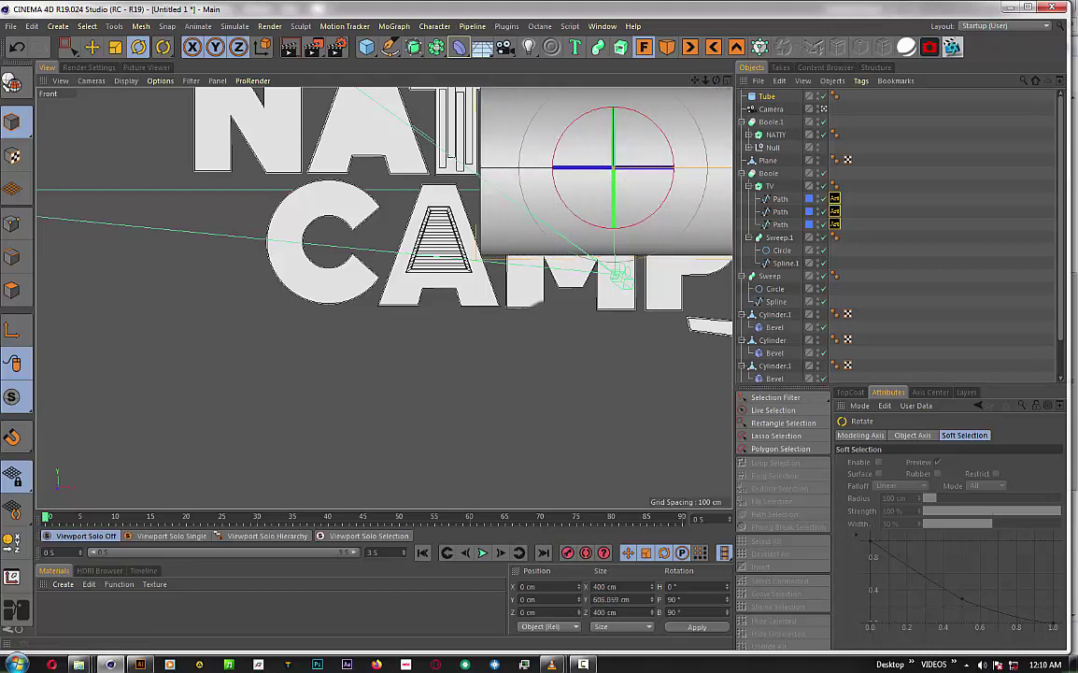
drag(667, 178, 543, 192)
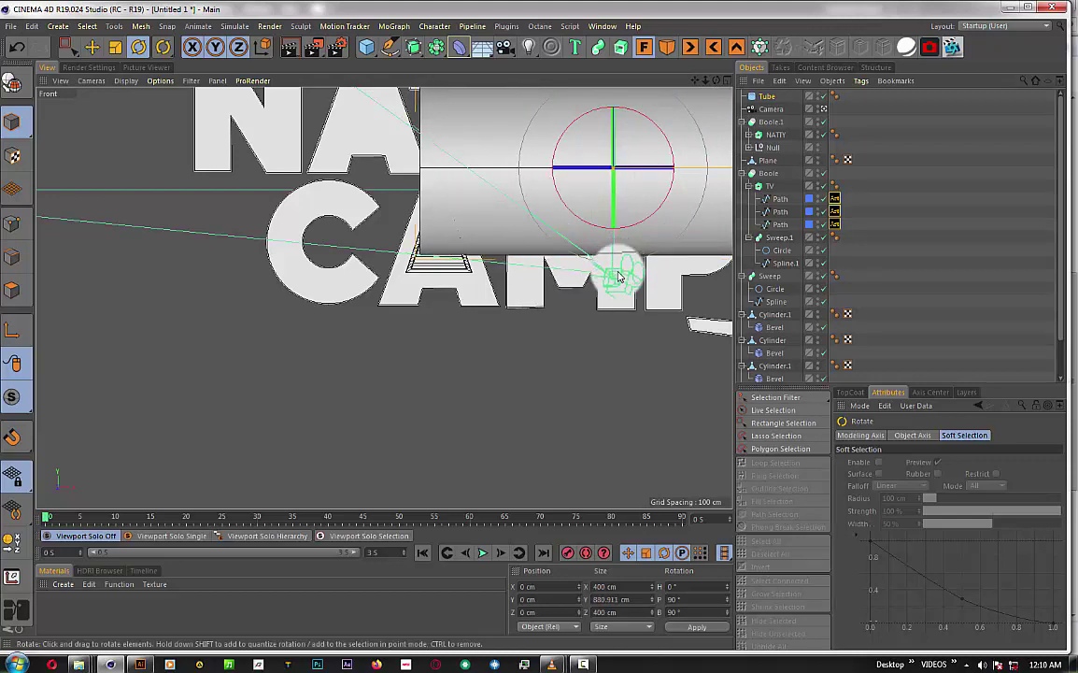
scroll(611, 282, down, 5)
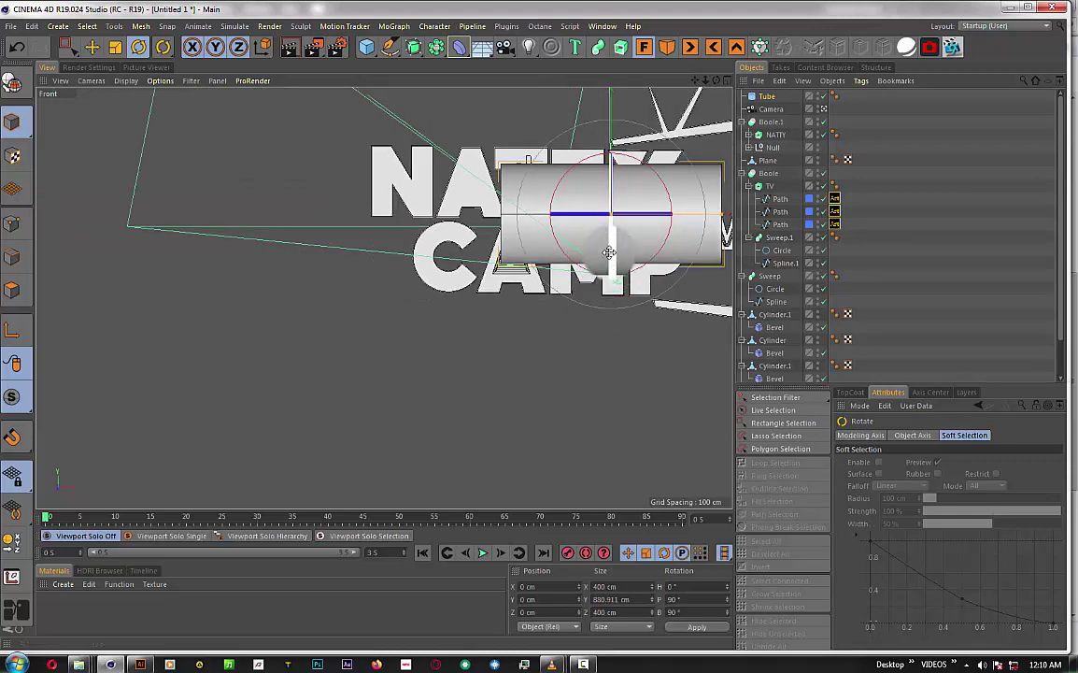
scroll(624, 265, up, 5)
scroll(623, 263, up, 2)
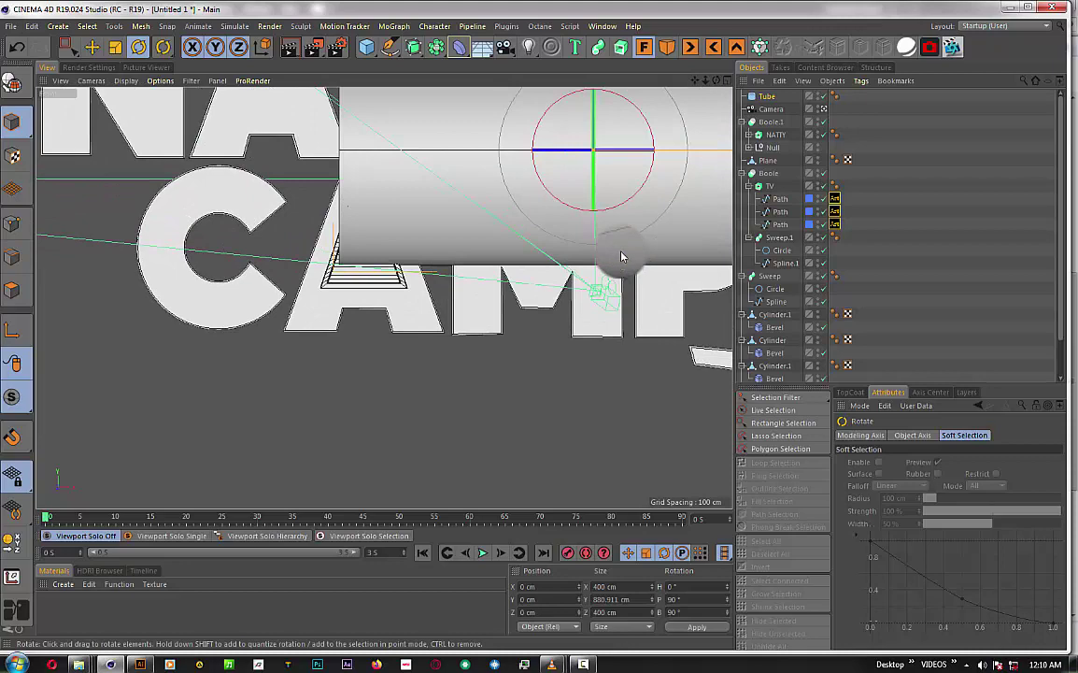
scroll(622, 257, up, 2)
scroll(621, 257, down, 2)
scroll(621, 250, down, 2)
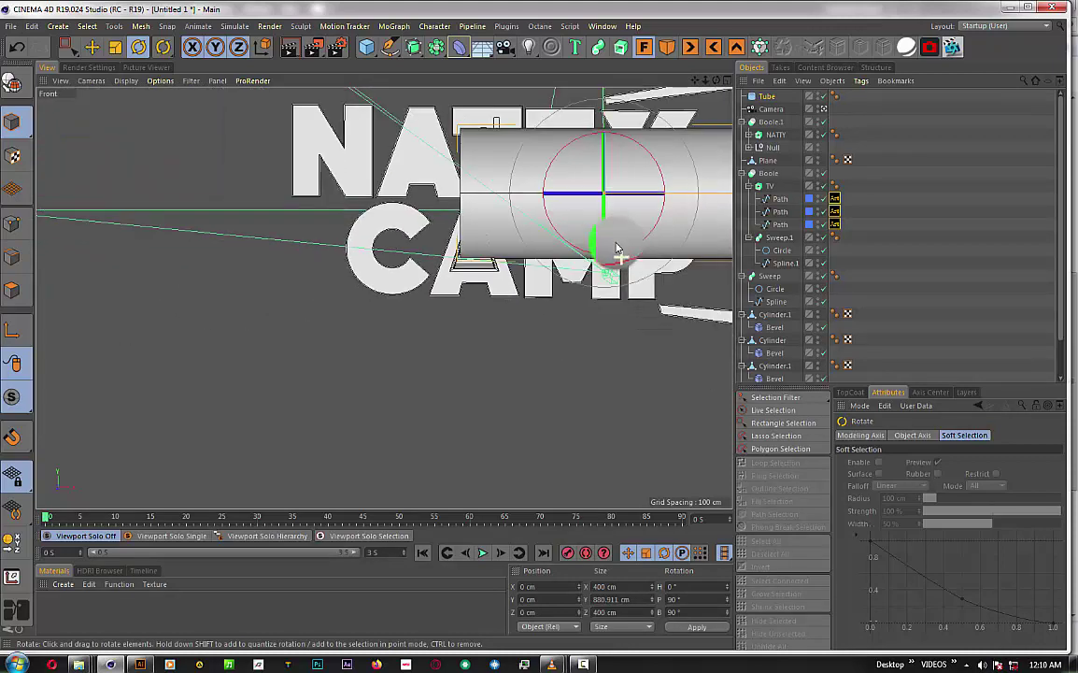
scroll(472, 245, up, 2)
scroll(449, 243, up, 2)
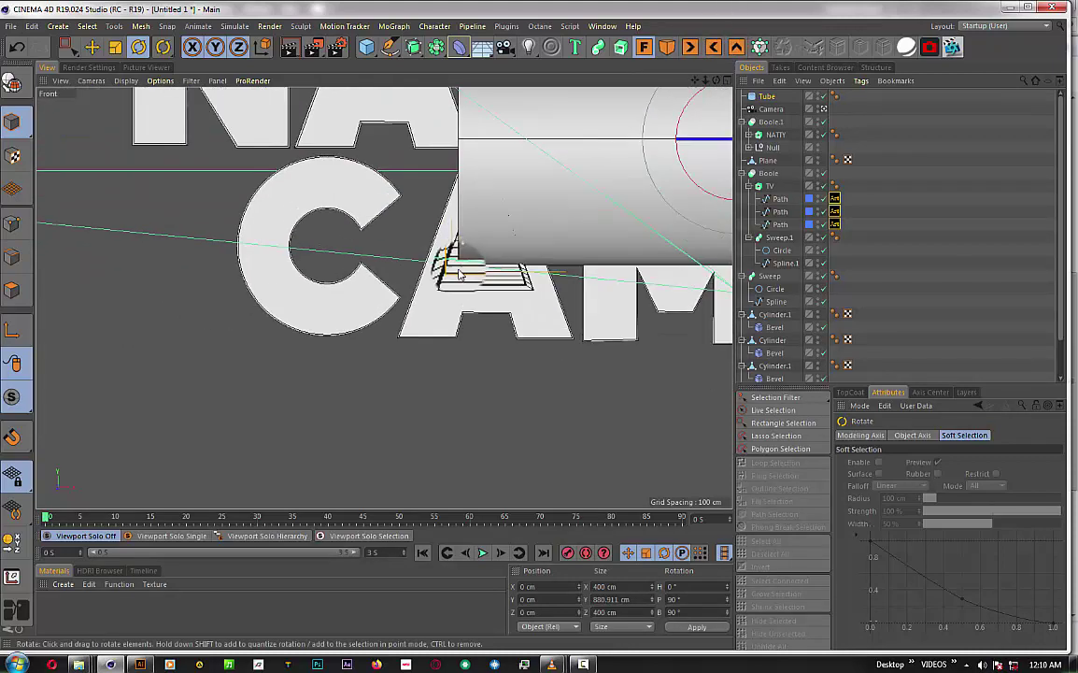
drag(425, 241, 476, 229)
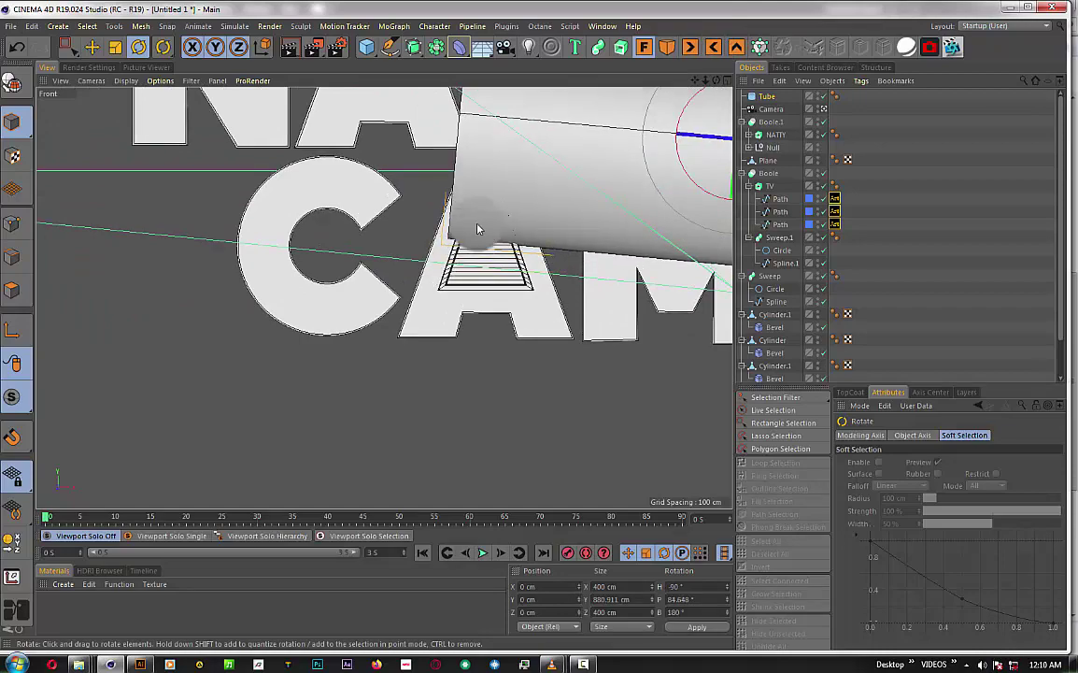
- Undo the stray tilt, re-orient the tube and lengthen it to about 3065 cm
key(ctrl+z)
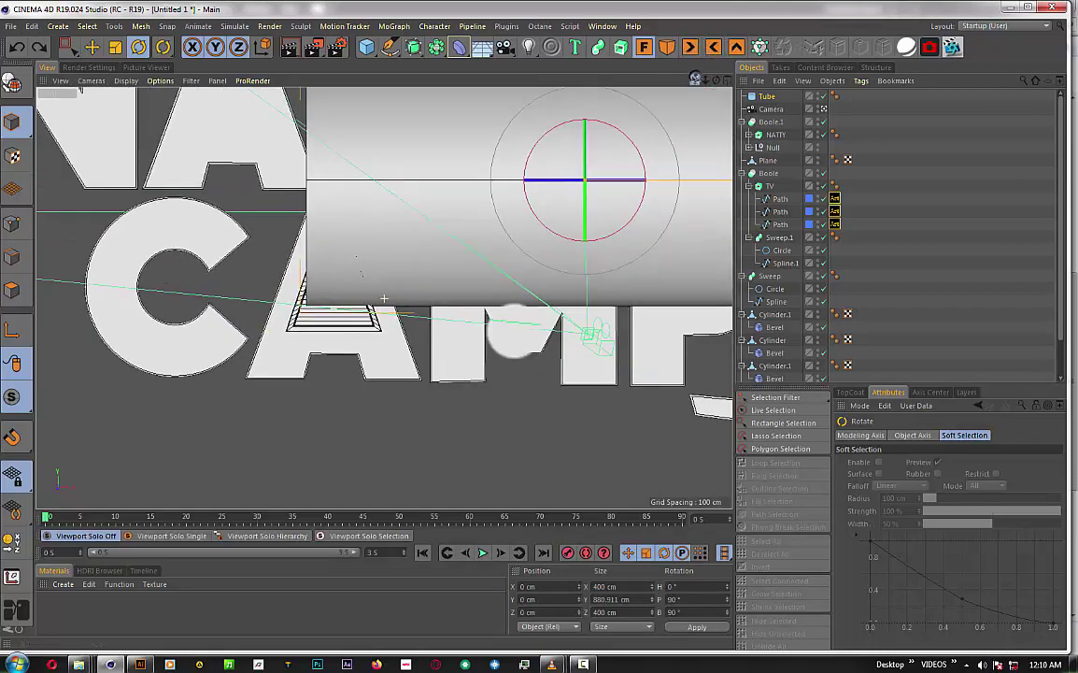
drag(696, 82, 717, 108)
drag(755, 192, 757, 187)
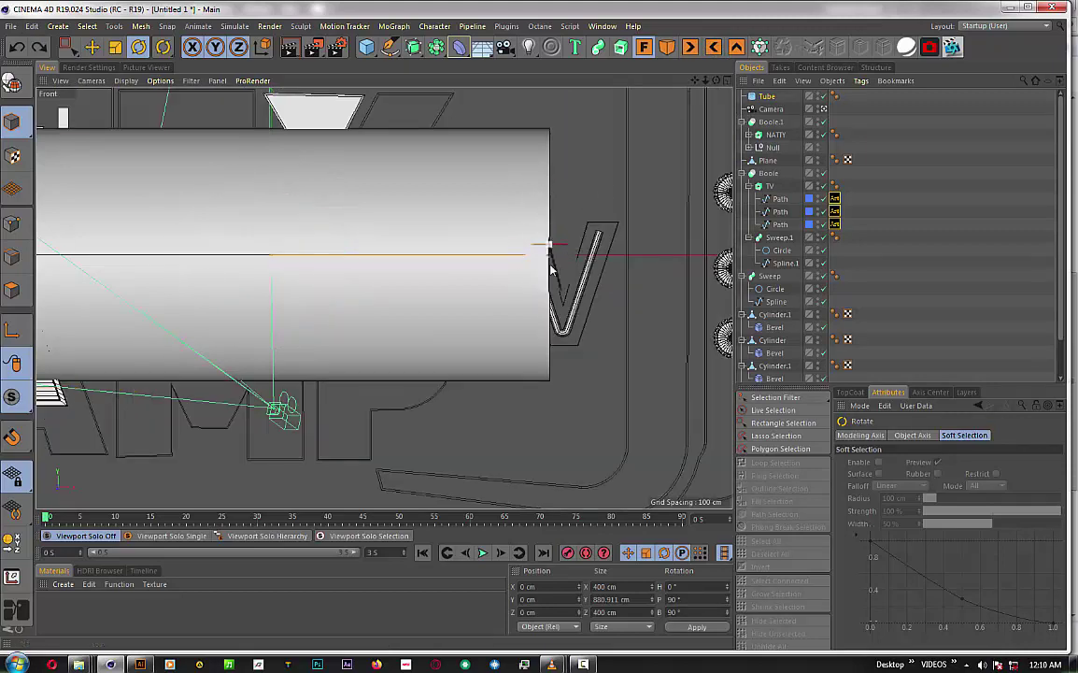
drag(552, 254, 608, 257)
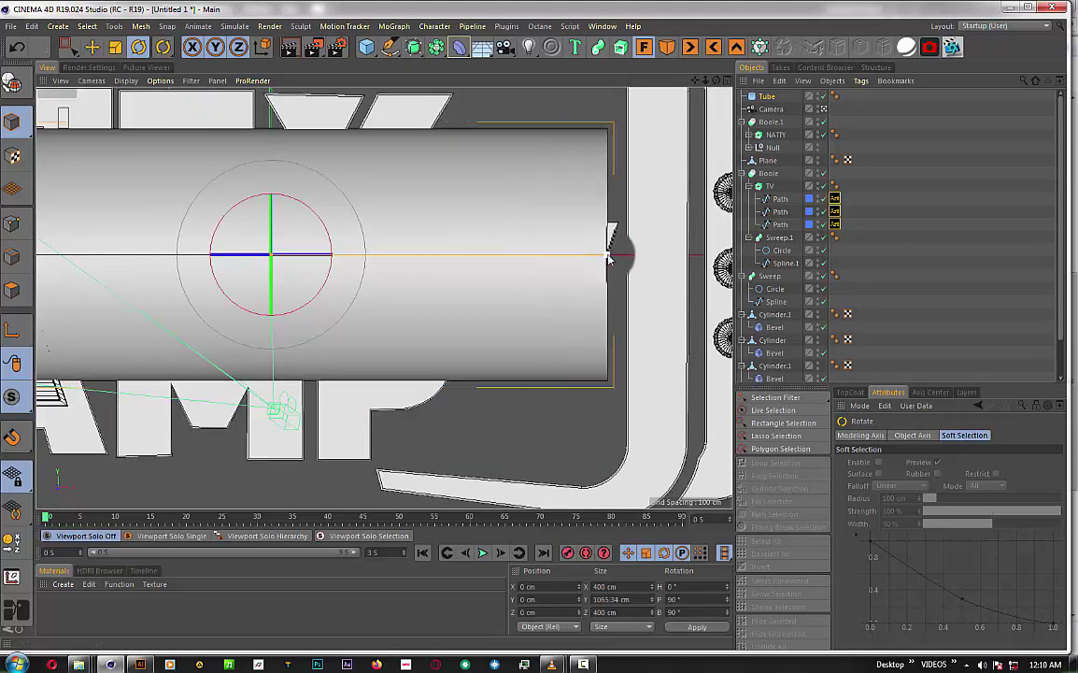
scroll(560, 230, down, 2)
scroll(380, 260, up, 2)
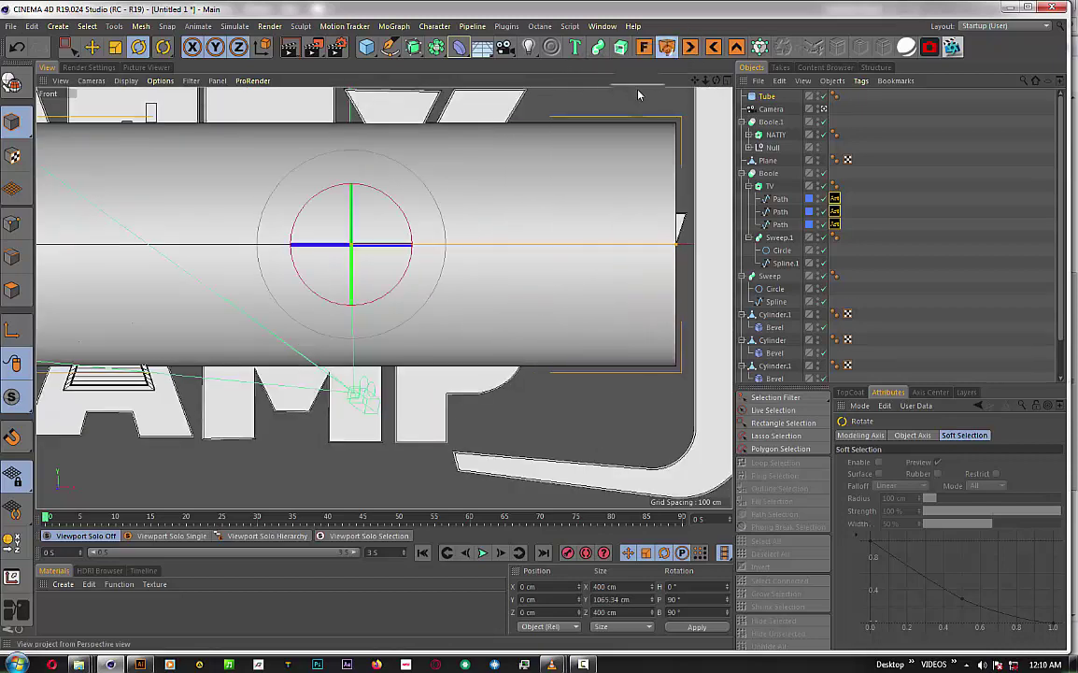
- In Perspective view, flatten the tube to 0 cm height and solo it in the viewport
key(F1)
alt+drag(484, 313, 676, 366)
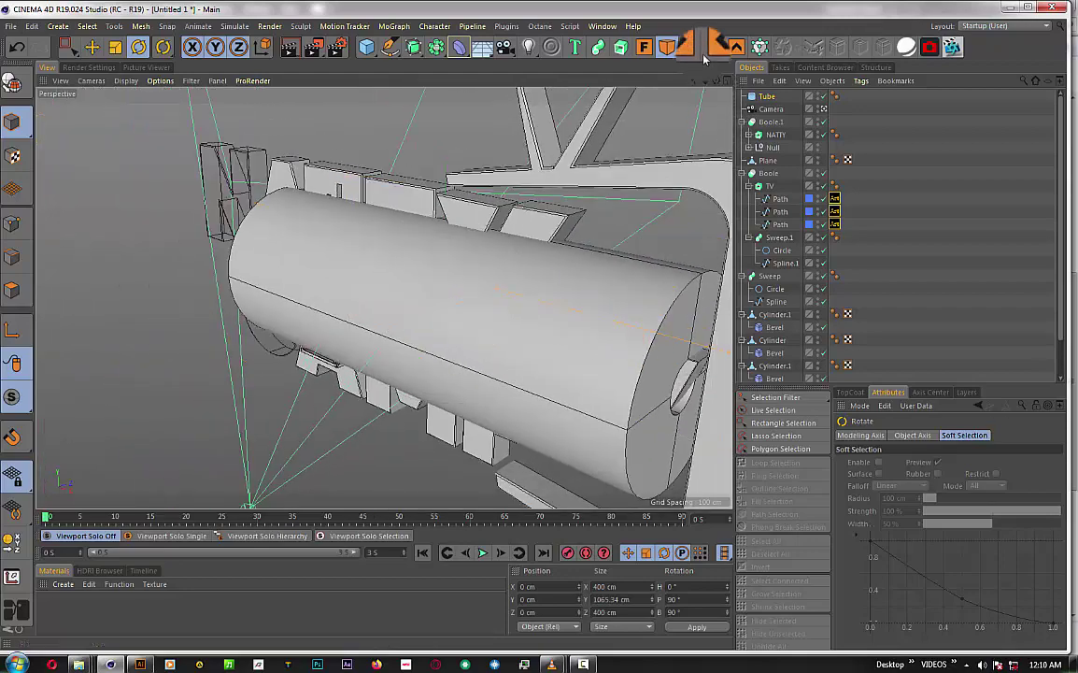
drag(717, 81, 684, 367)
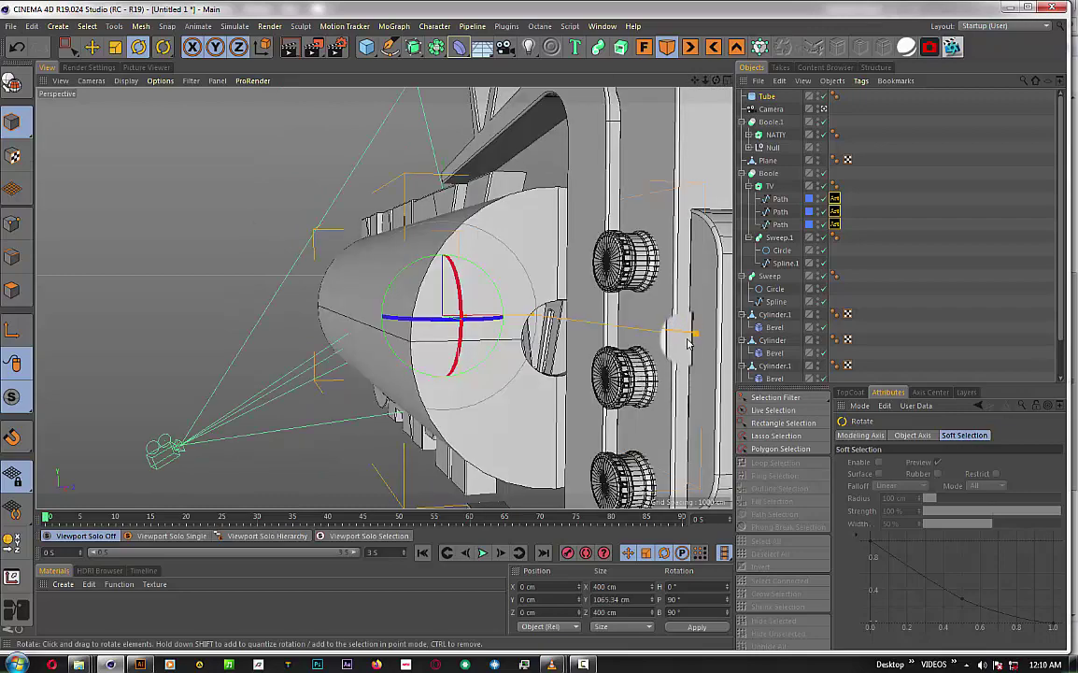
drag(688, 344, 541, 325)
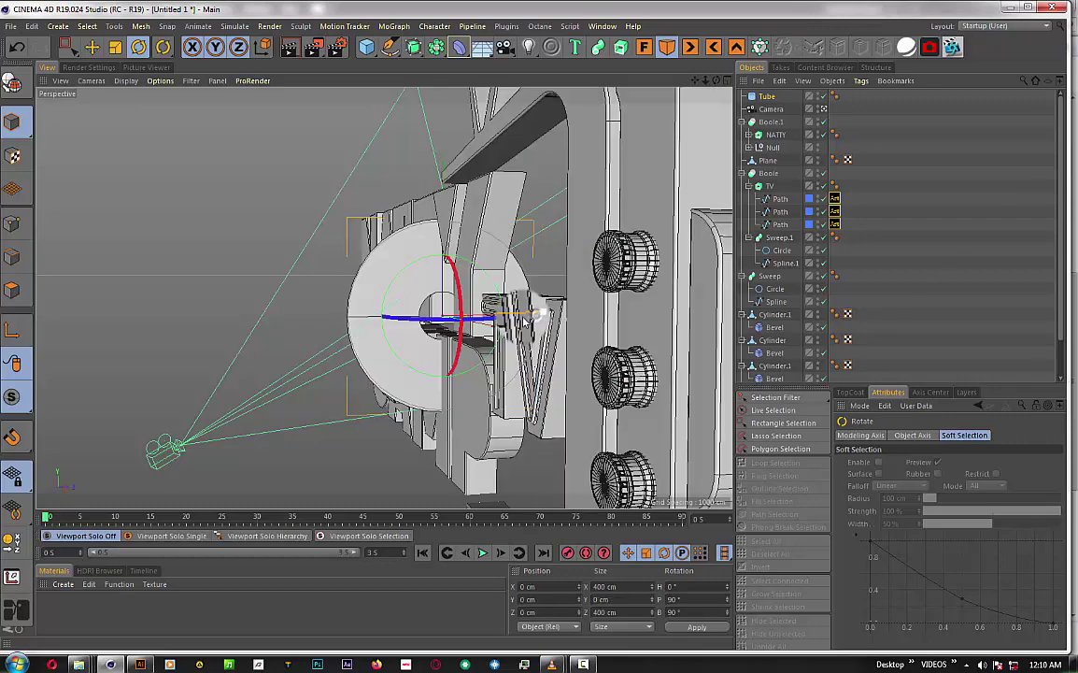
drag(540, 319, 494, 325)
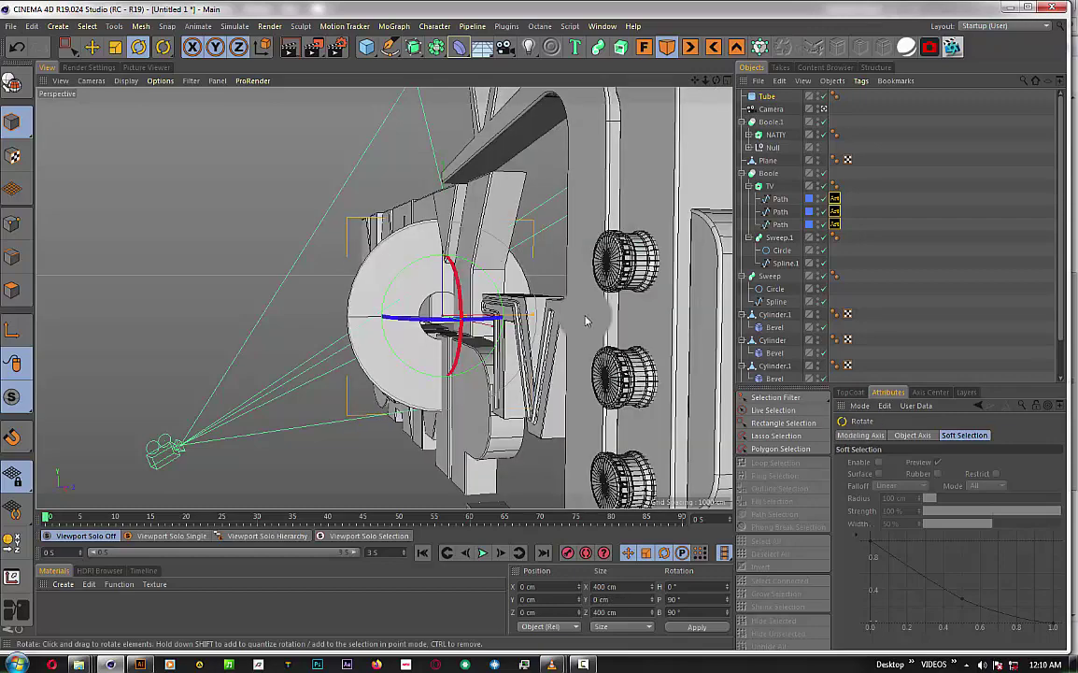
drag(493, 325, 501, 321)
click(171, 536)
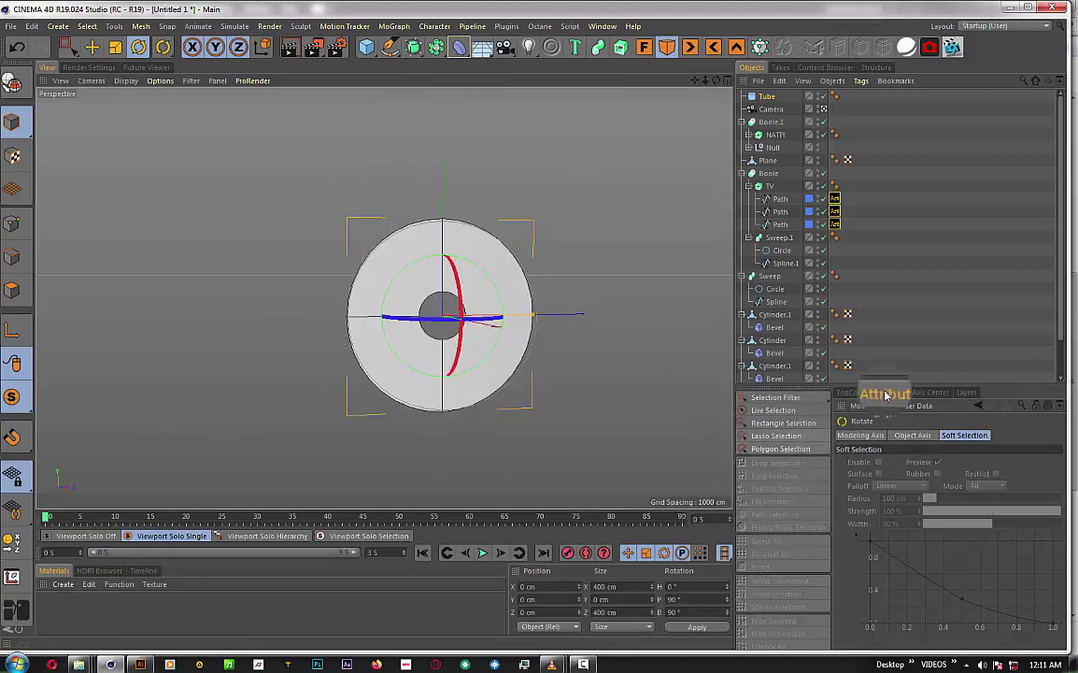
- Set the Tube's Outer Radius to 43 cm and Inner Radius to 10 cm, then turn Viewport Solo off
click(867, 180)
click(767, 97)
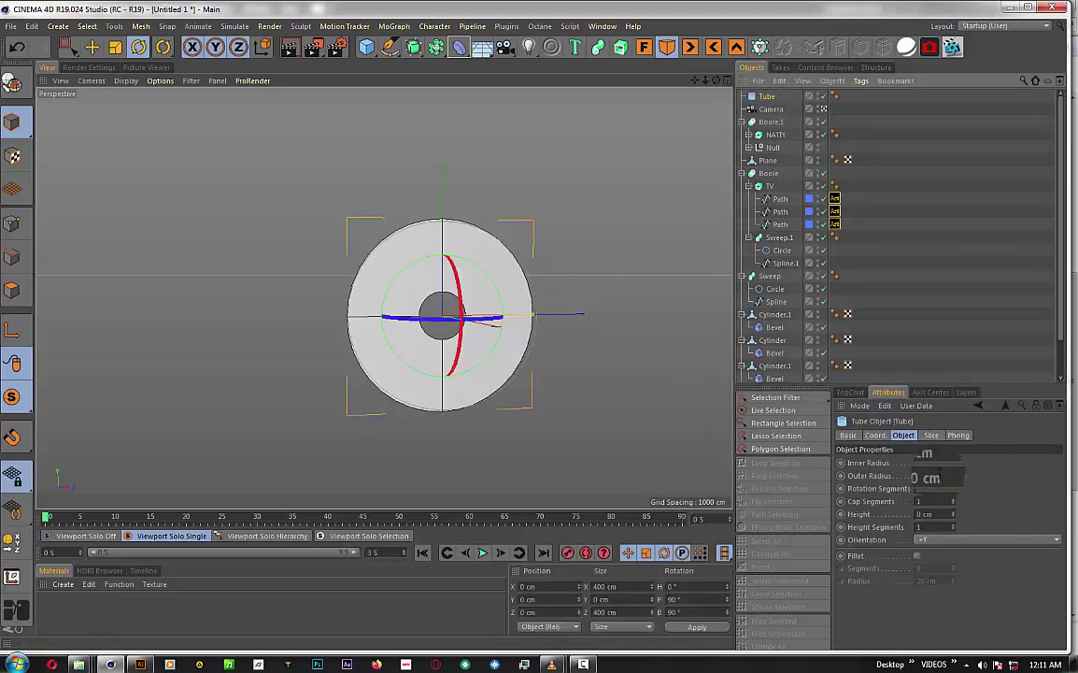
mouse_move(939, 471)
mouse_down()
mouse_move(937, 479)
mouse_move(932, 456)
mouse_up()
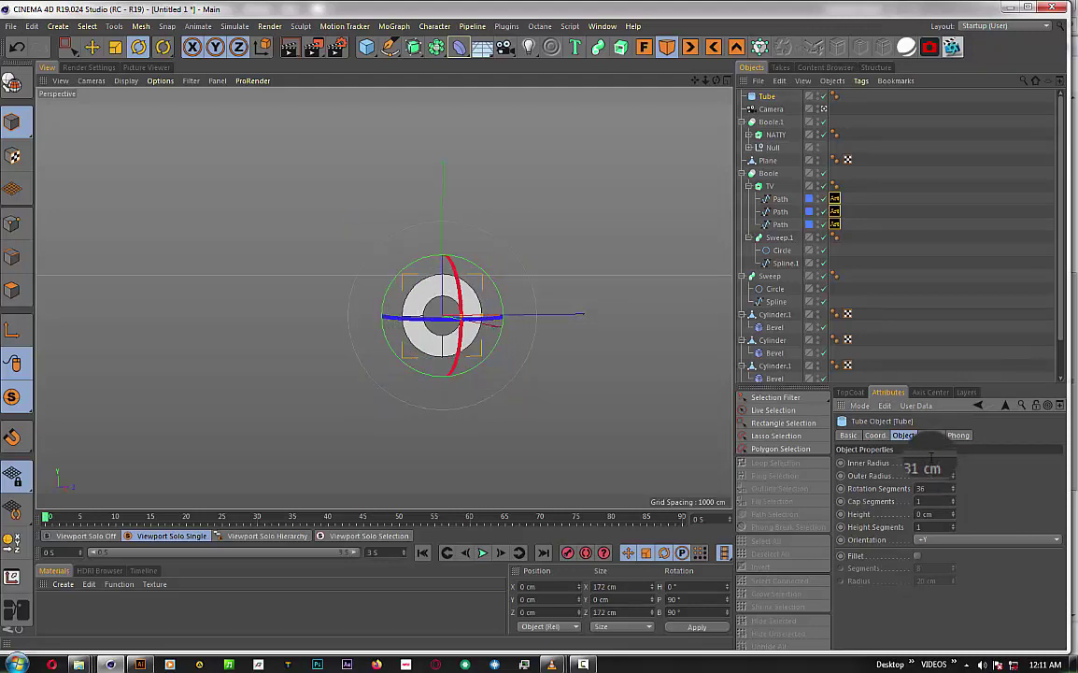
drag(931, 463, 942, 478)
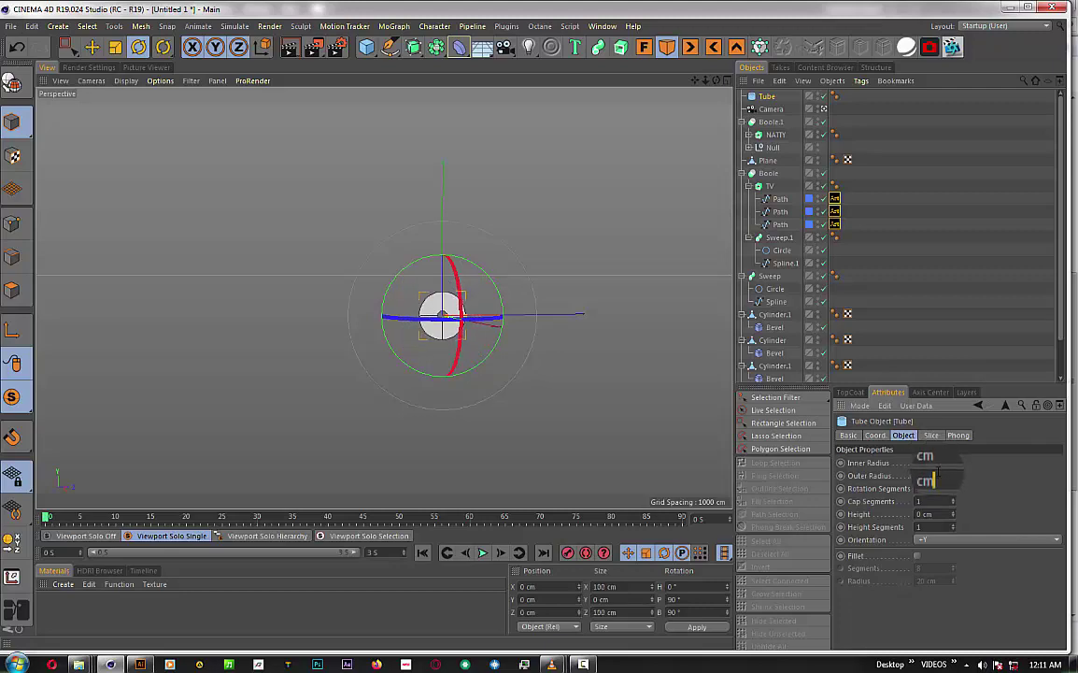
text(43)
click(84, 535)
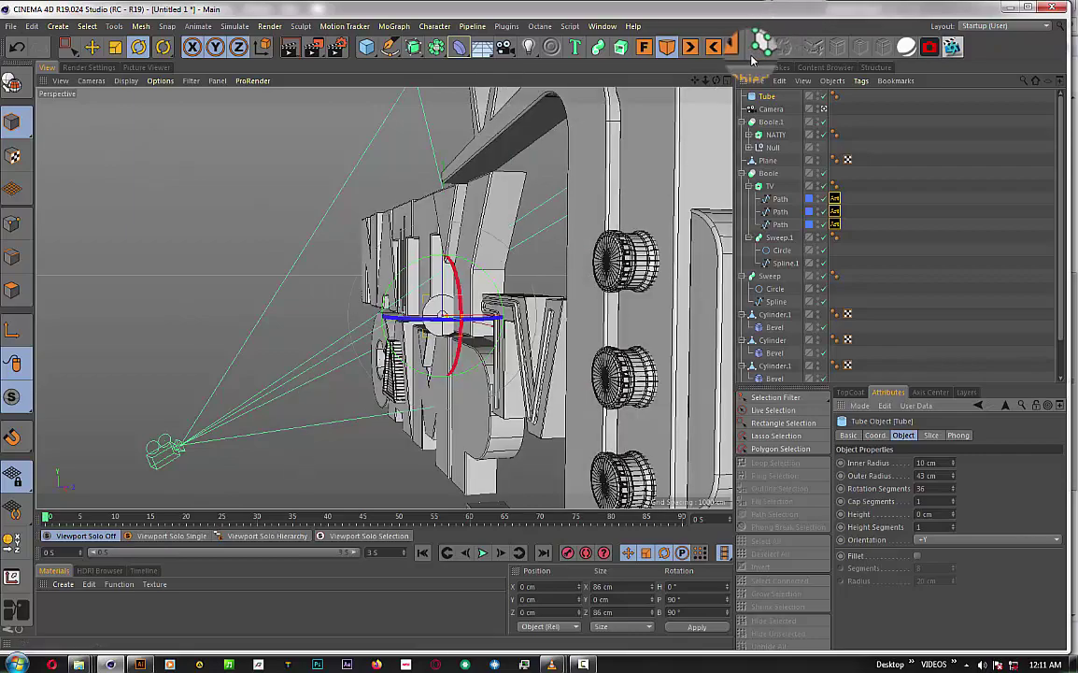
- Set the tube's height to 1 cm
mouse_move(717, 81)
mouse_down()
mouse_move(673, 89)
mouse_move(699, 79)
mouse_up()
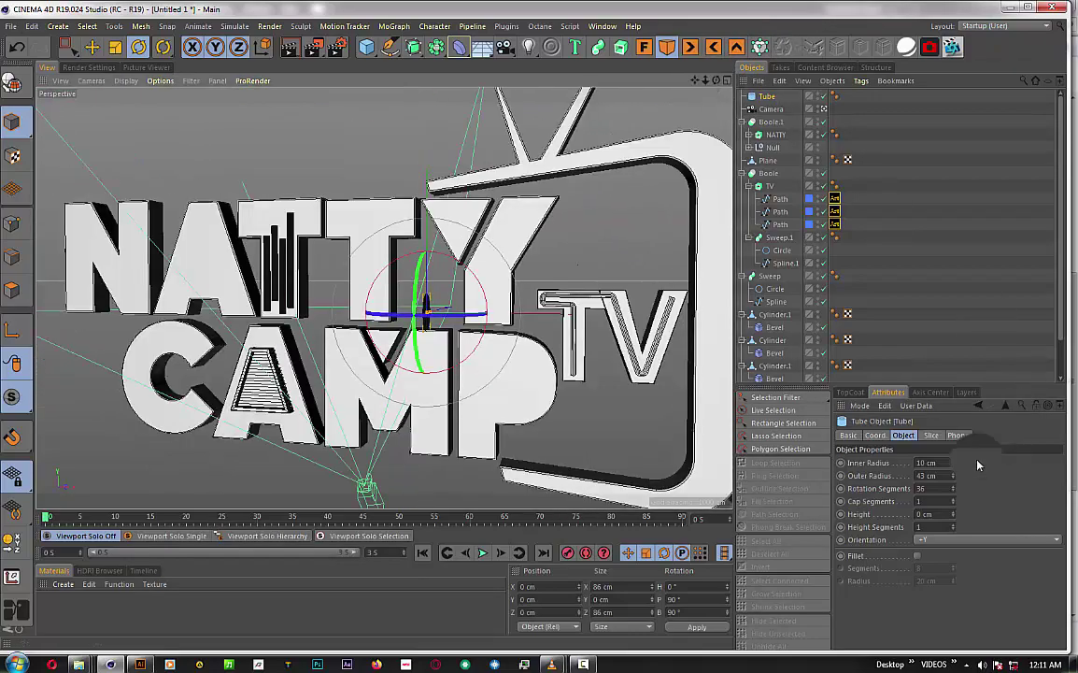
text(1)
key(Return)
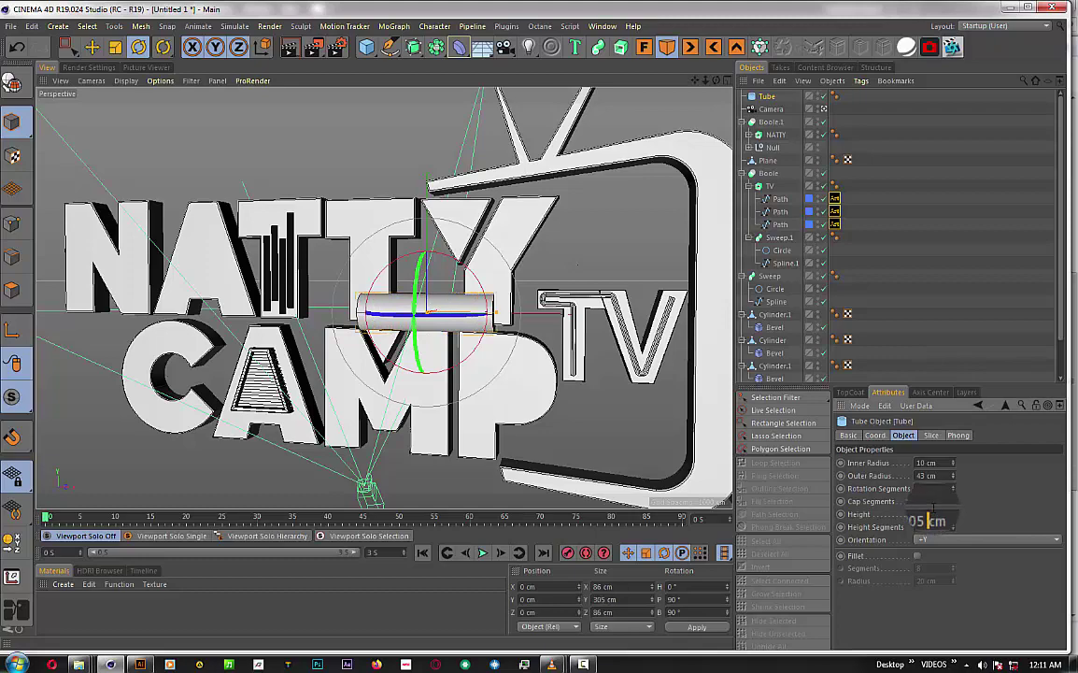
- Slim the tube to about 20 cm thick and move it toward the A's striped inset
scroll(205, 145, up, 3)
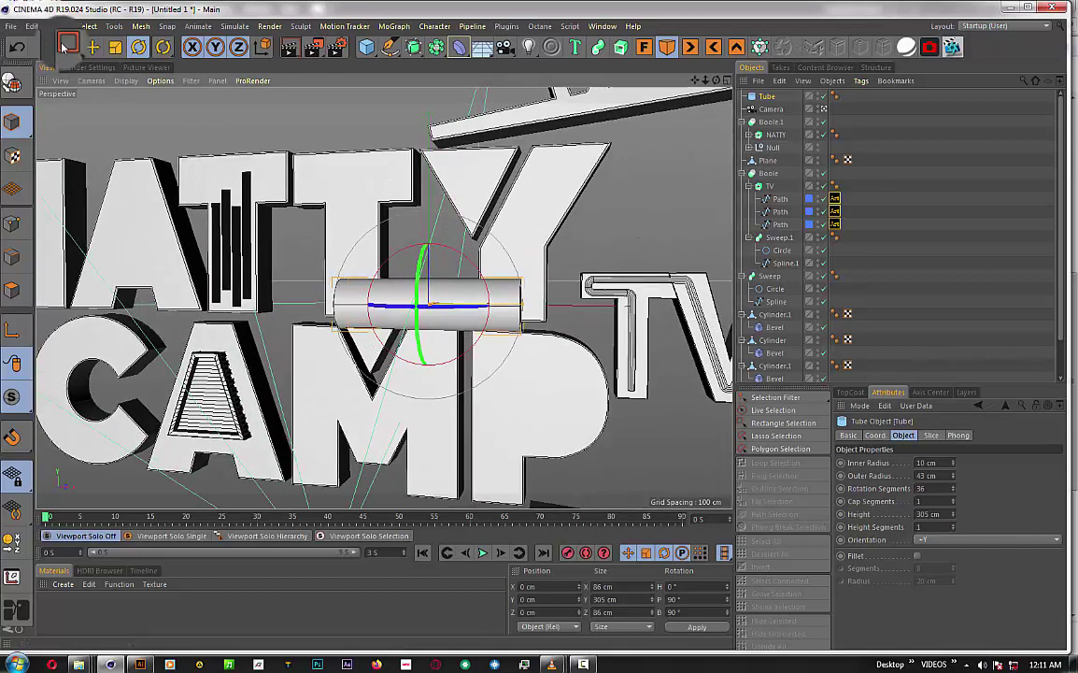
click(92, 47)
scroll(418, 298, up, 2)
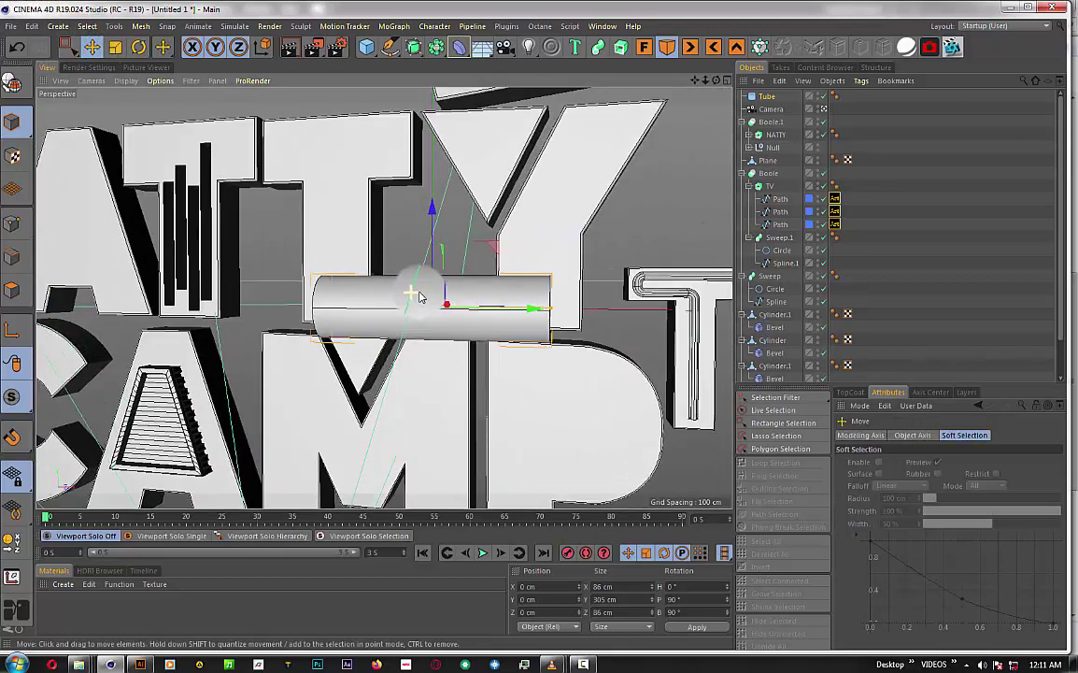
scroll(468, 294, up, 1)
scroll(561, 294, up, 1)
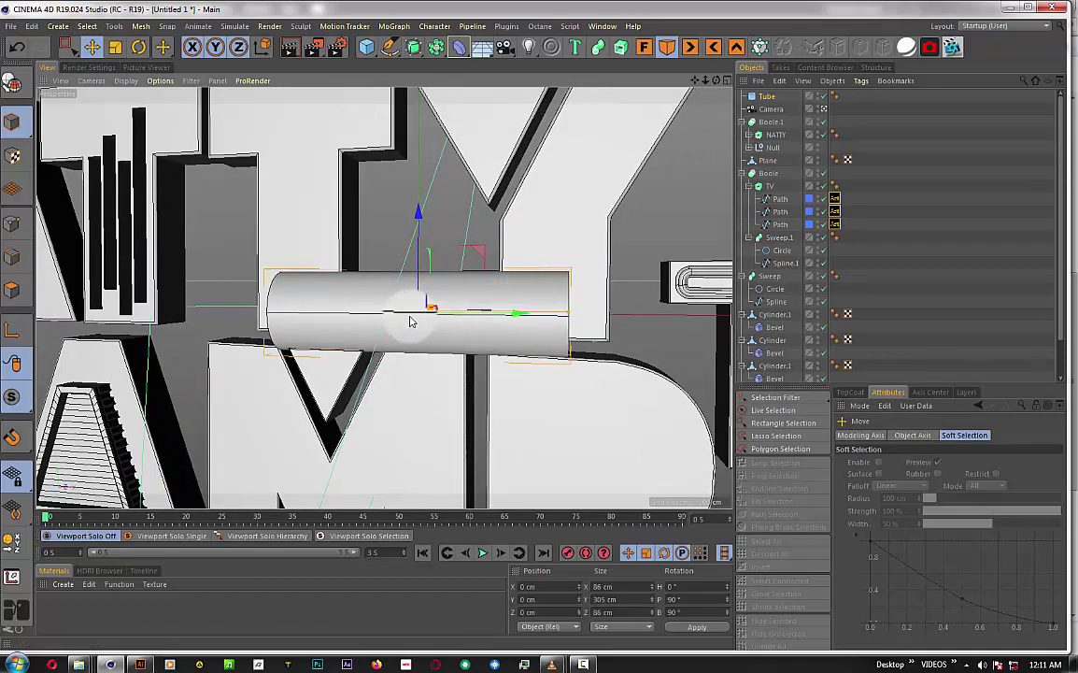
mouse_move(630, 105)
alt+mouse_down()
mouse_move(384, 298)
mouse_move(411, 309)
alt+mouse_up()
drag(510, 262, 468, 280)
mouse_move(528, 257)
mouse_down()
mouse_move(467, 298)
mouse_move(295, 276)
mouse_move(227, 152)
mouse_move(326, 221)
mouse_move(393, 154)
mouse_move(301, 157)
mouse_move(304, 177)
mouse_up()
- In Front view, move the tube to X -375.979 cm over the A's striped trapezoid
drag(717, 80, 735, 30)
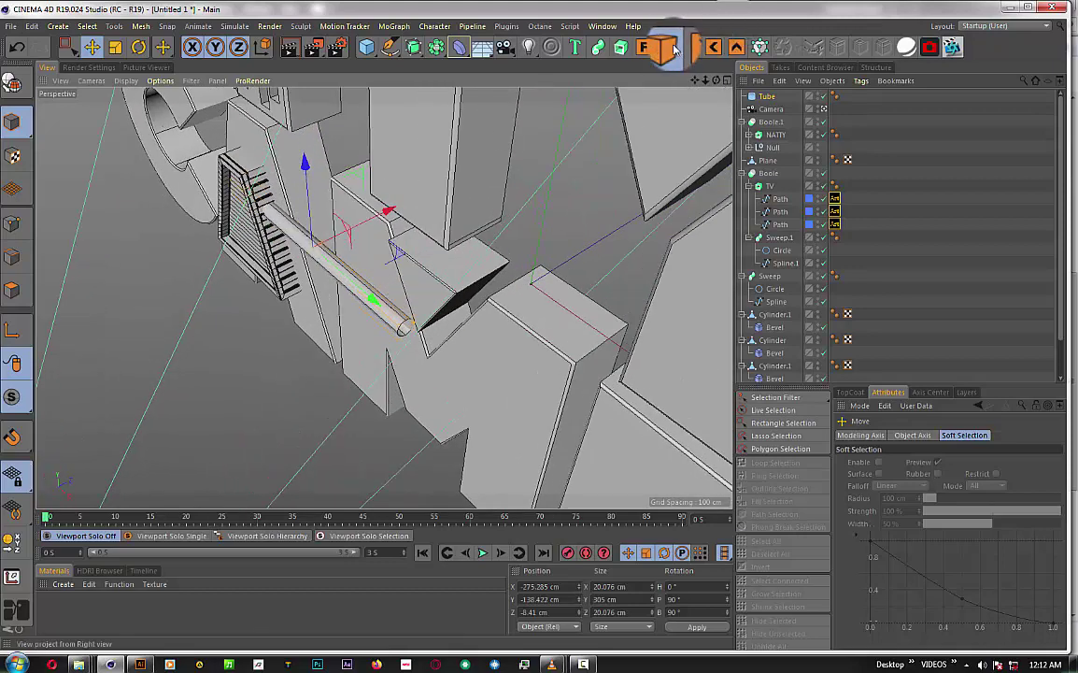
key(F4)
scroll(219, 338, up, 3)
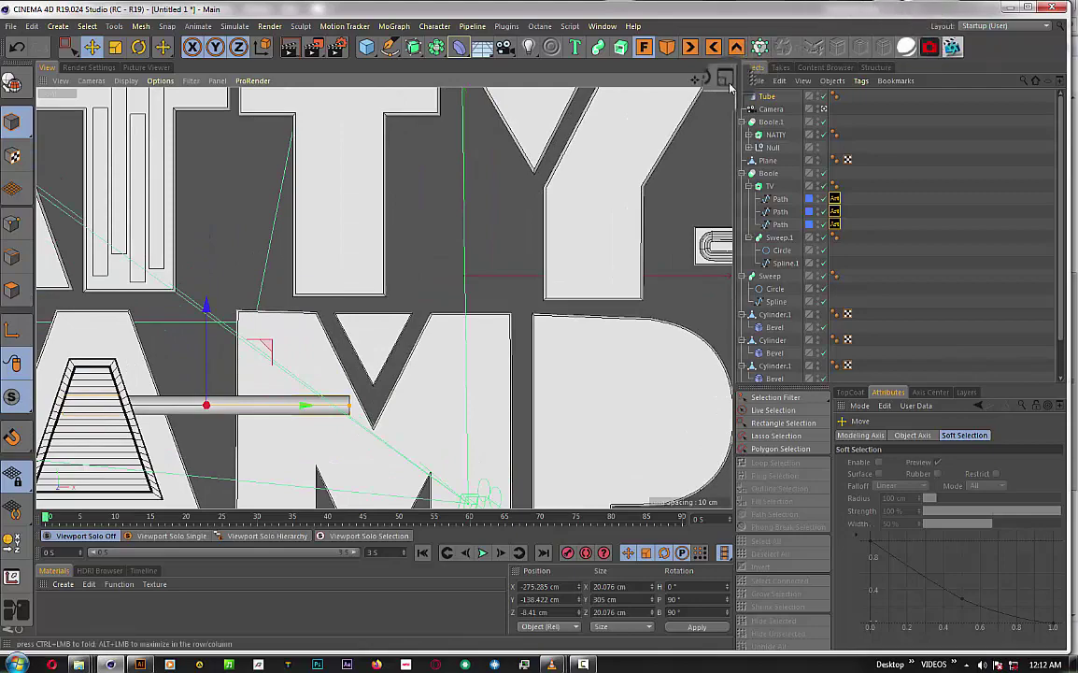
mouse_move(696, 80)
mouse_down()
mouse_move(795, 11)
mouse_move(645, 178)
mouse_up()
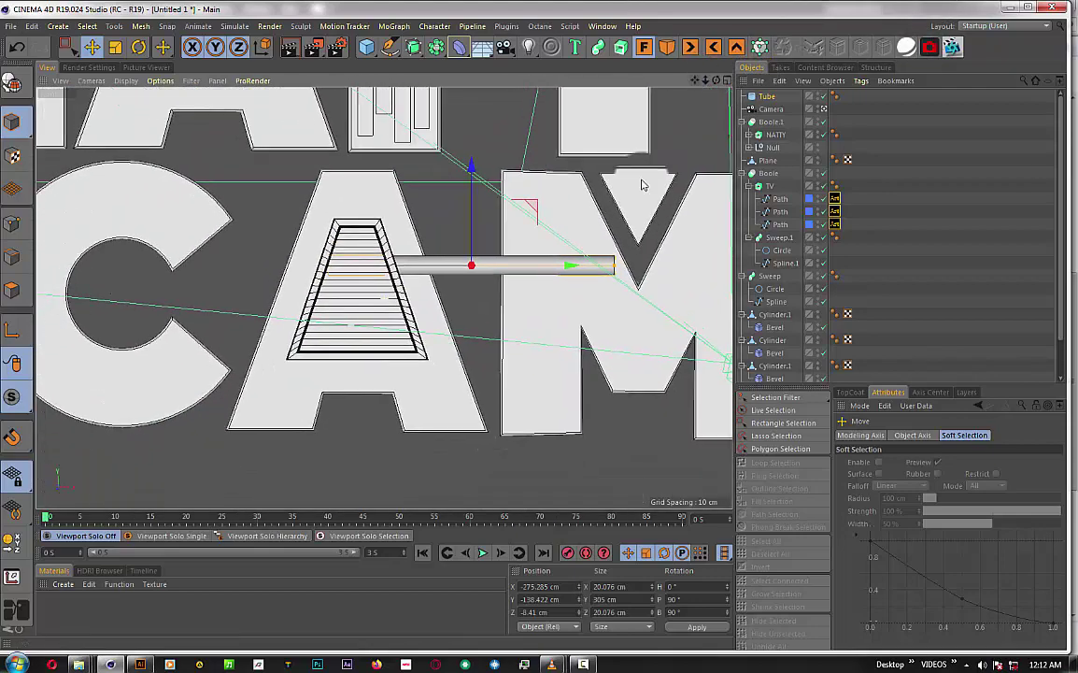
drag(599, 276, 447, 265)
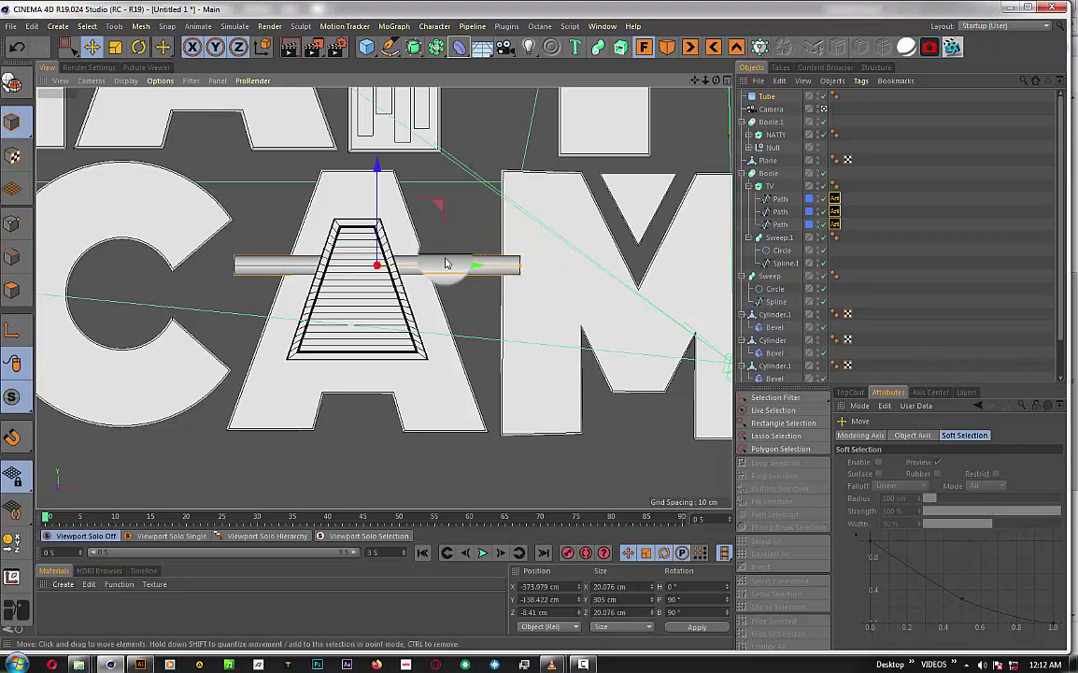
- Shorten the tube to about 77.5 cm across the trapezoid and return to Perspective view
scroll(457, 250, up, 2)
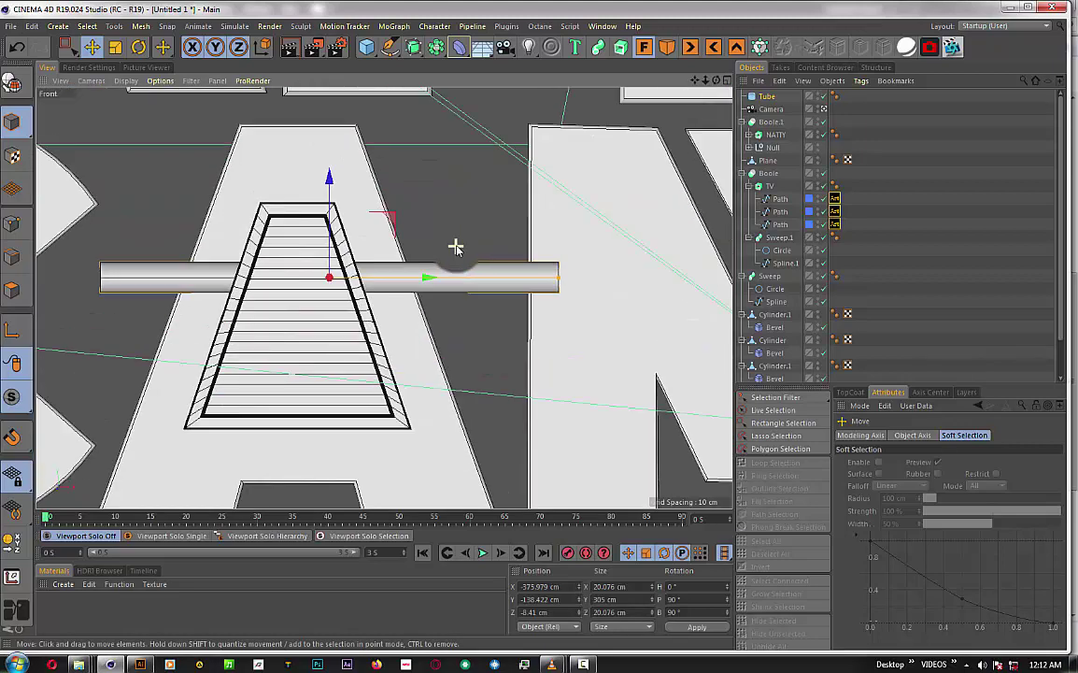
scroll(457, 247, up, 1)
scroll(506, 240, up, 2)
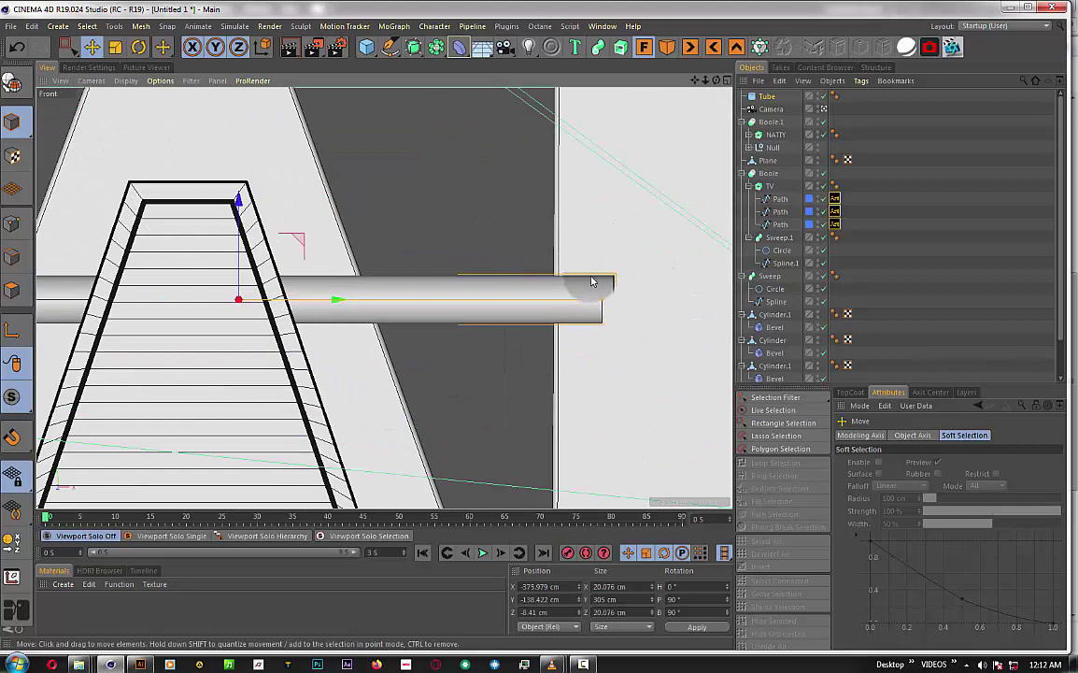
drag(594, 305, 331, 297)
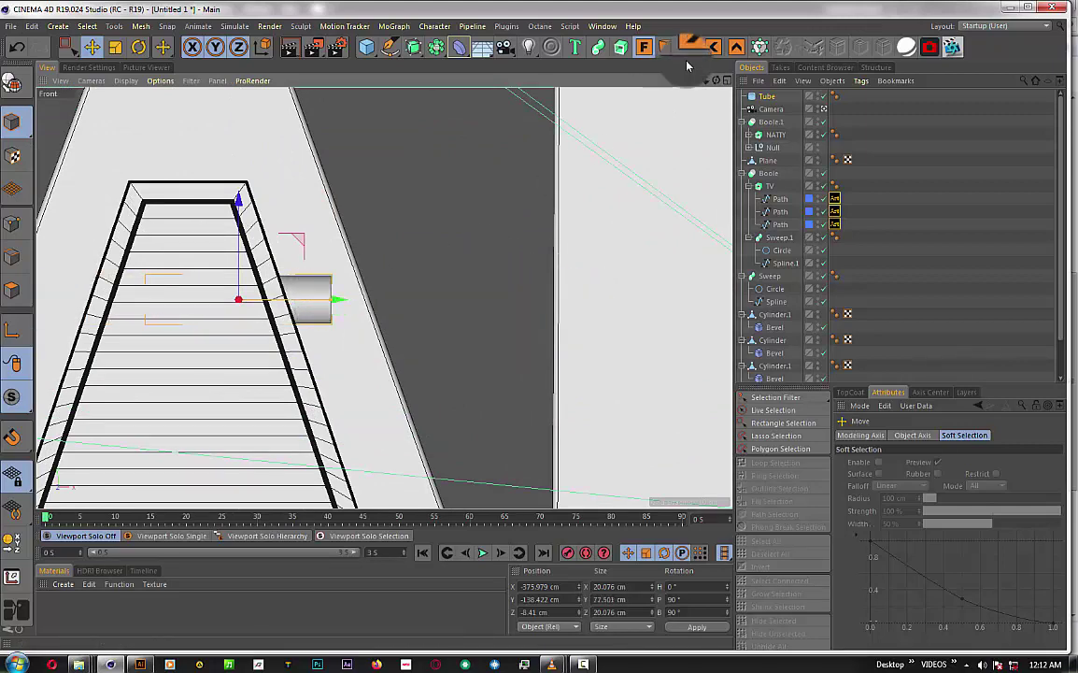
key(F1)
- Push the tube back in depth to Z -30.441 cm toward the letters
scroll(235, 283, up, 2)
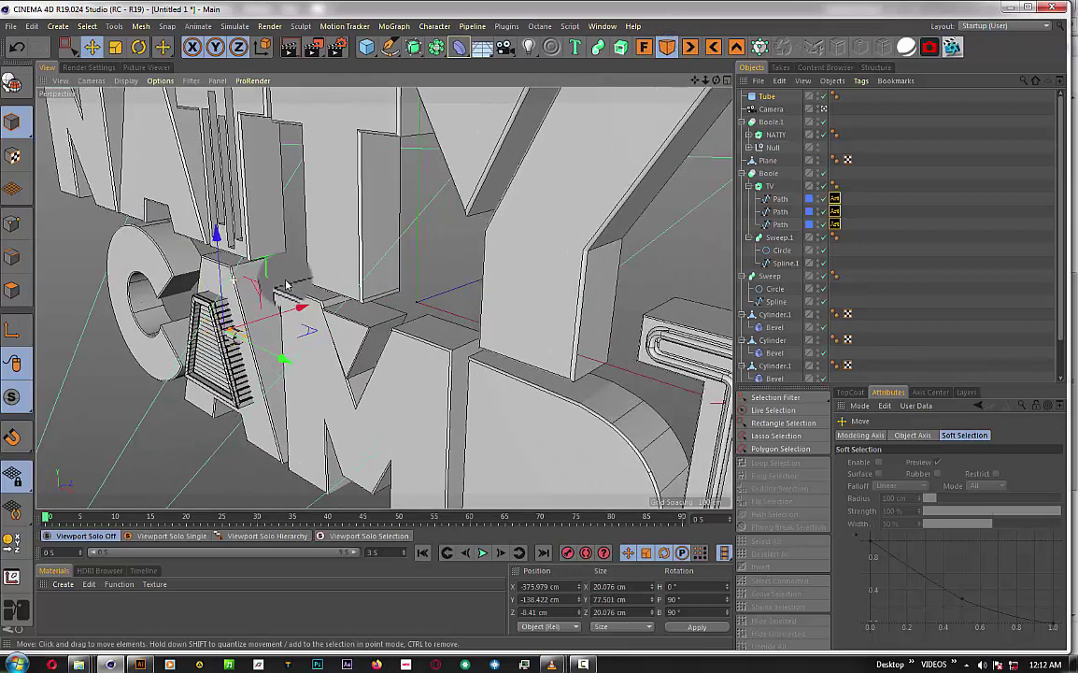
scroll(266, 304, up, 1)
scroll(264, 318, up, 2)
mouse_move(262, 324)
mouse_down()
mouse_move(169, 330)
mouse_move(260, 409)
mouse_up()
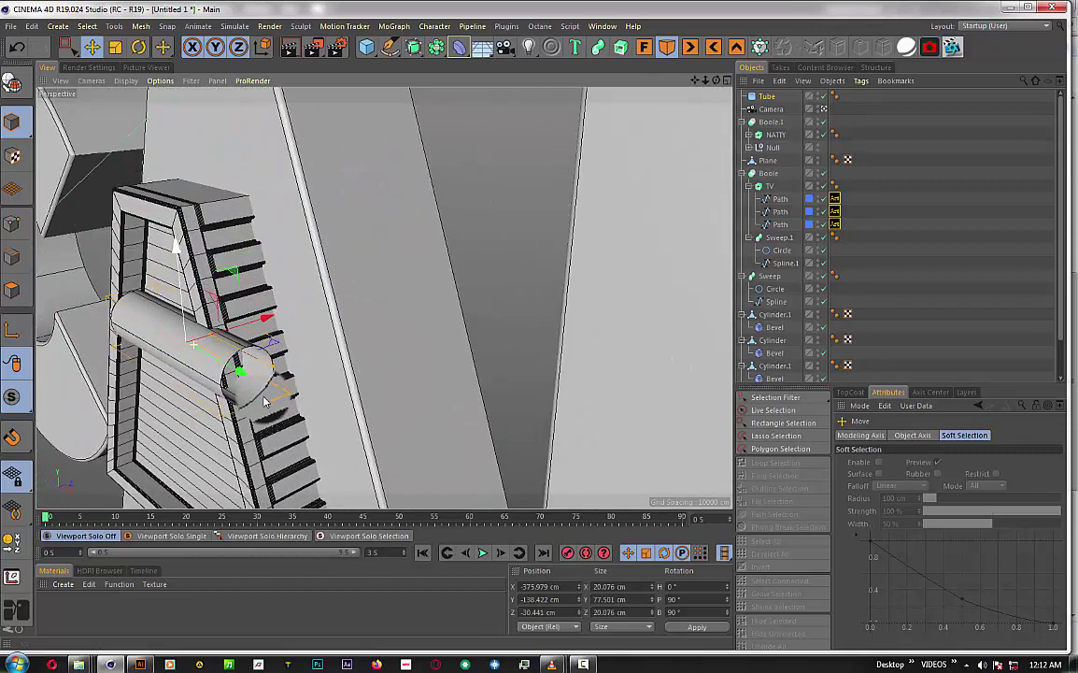
alt+drag(260, 409, 281, 411)
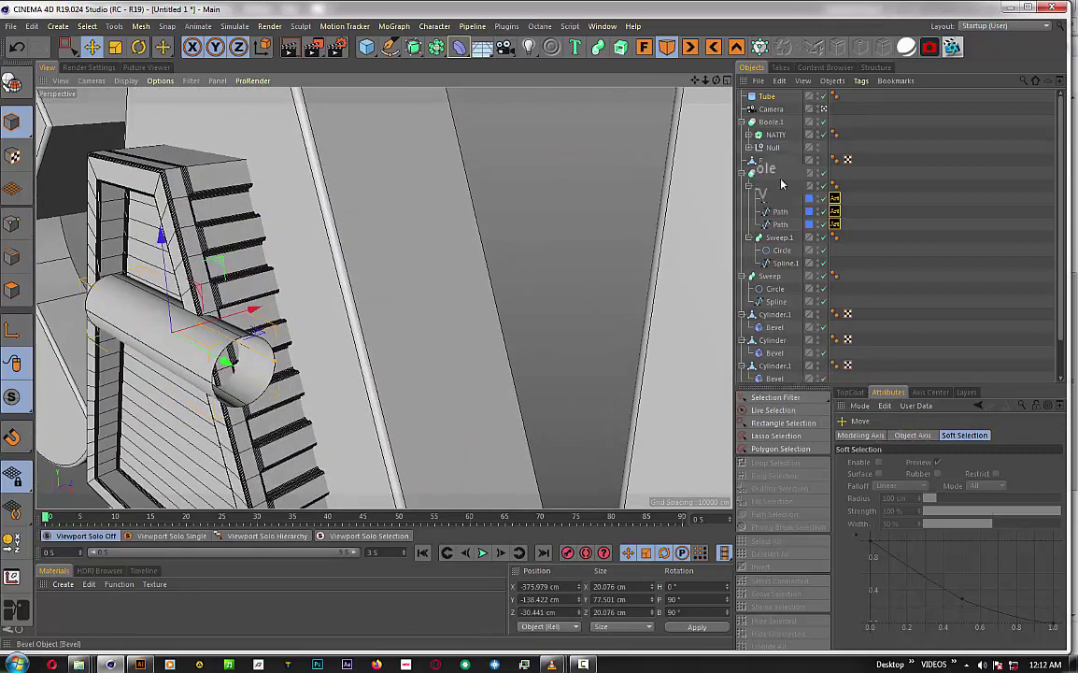
- Set the Tube's Inner Radius to 1 cm and Outer Radius to 4.038 cm
click(767, 96)
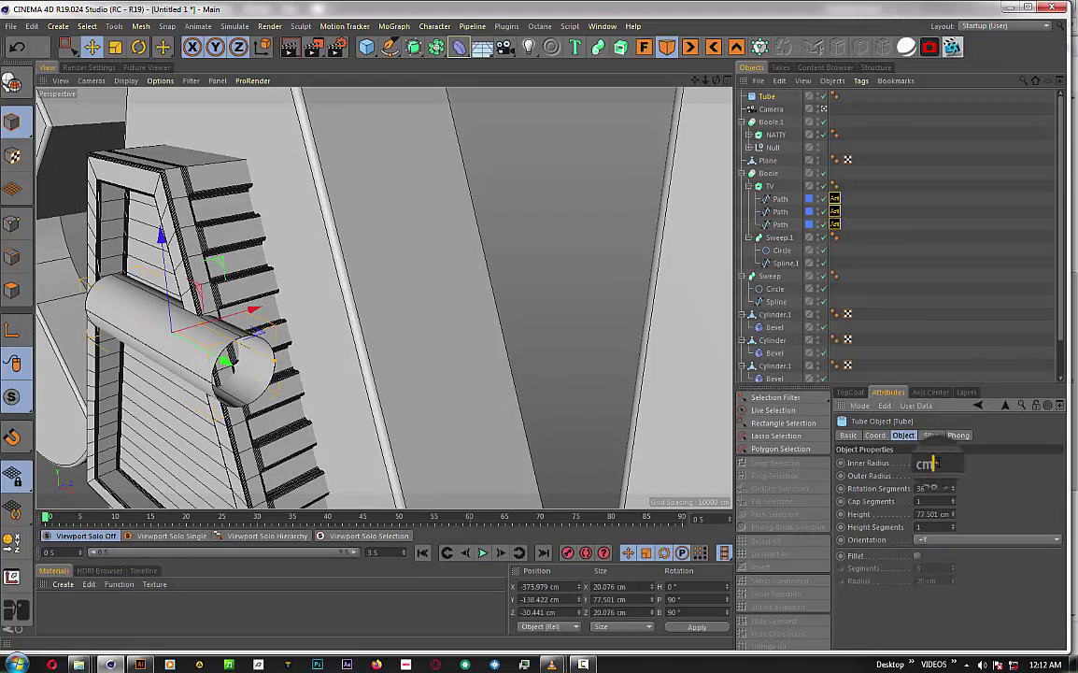
drag(938, 462, 940, 462)
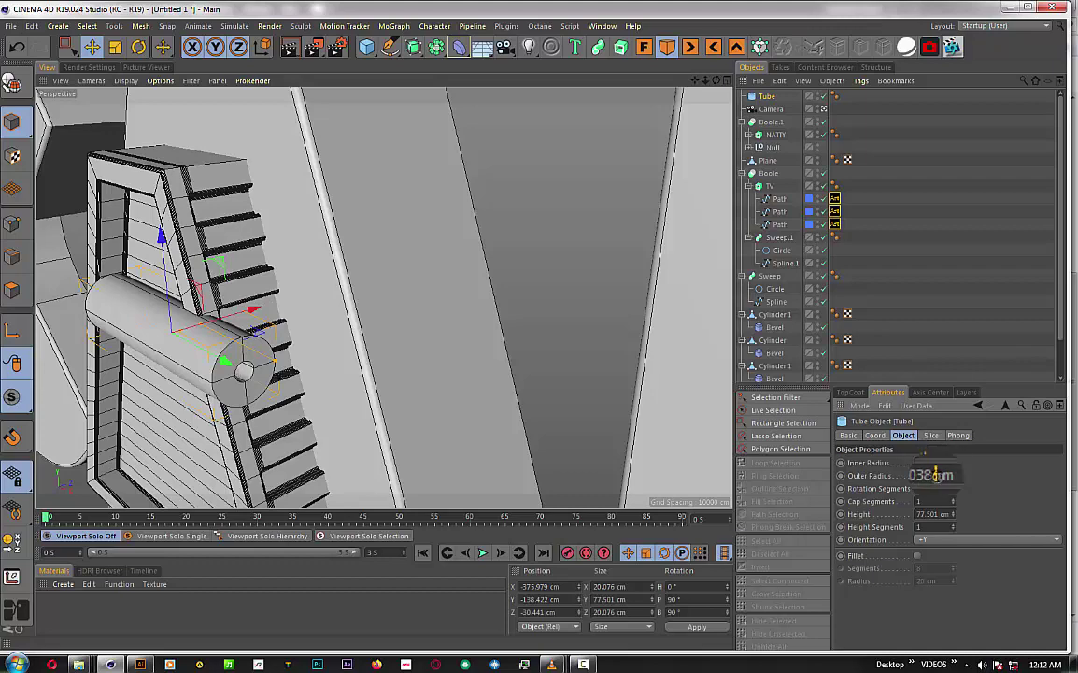
drag(935, 474, 939, 460)
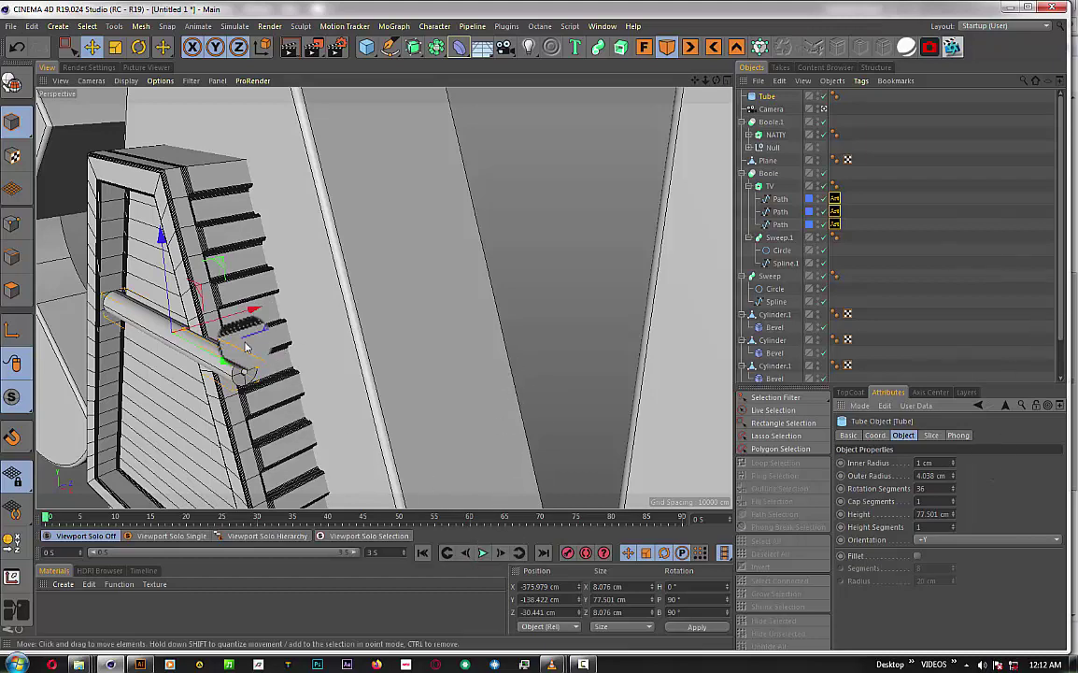
- Slide and lower the rod into the A's stripes, shortening it so its end sits inside the edge
drag(238, 374, 201, 342)
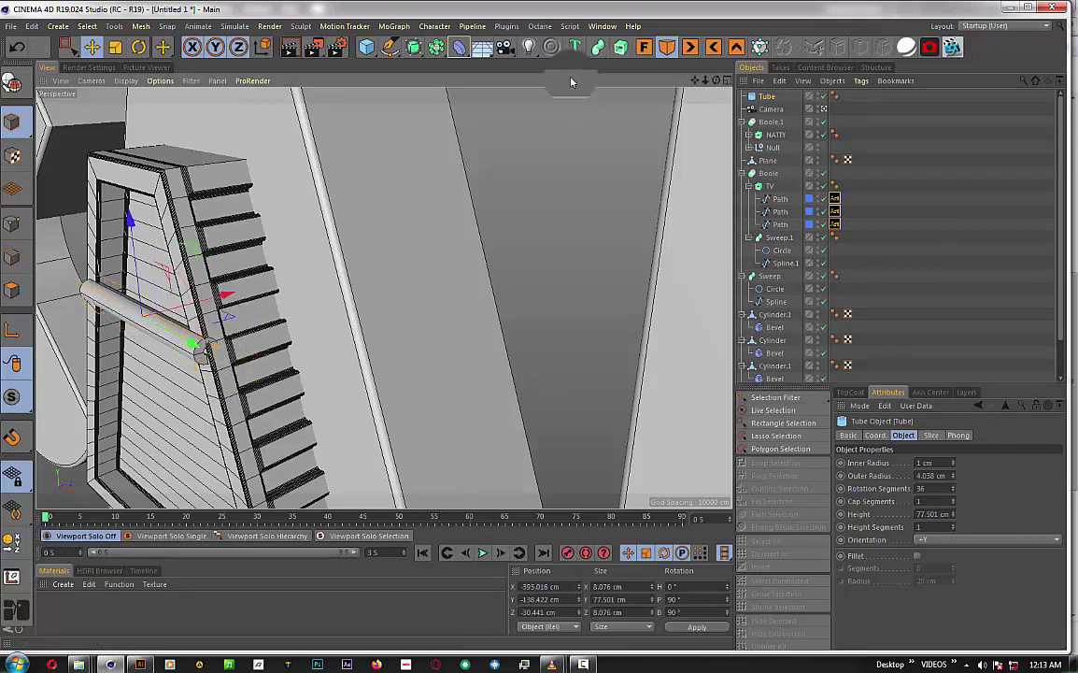
drag(714, 83, 699, 80)
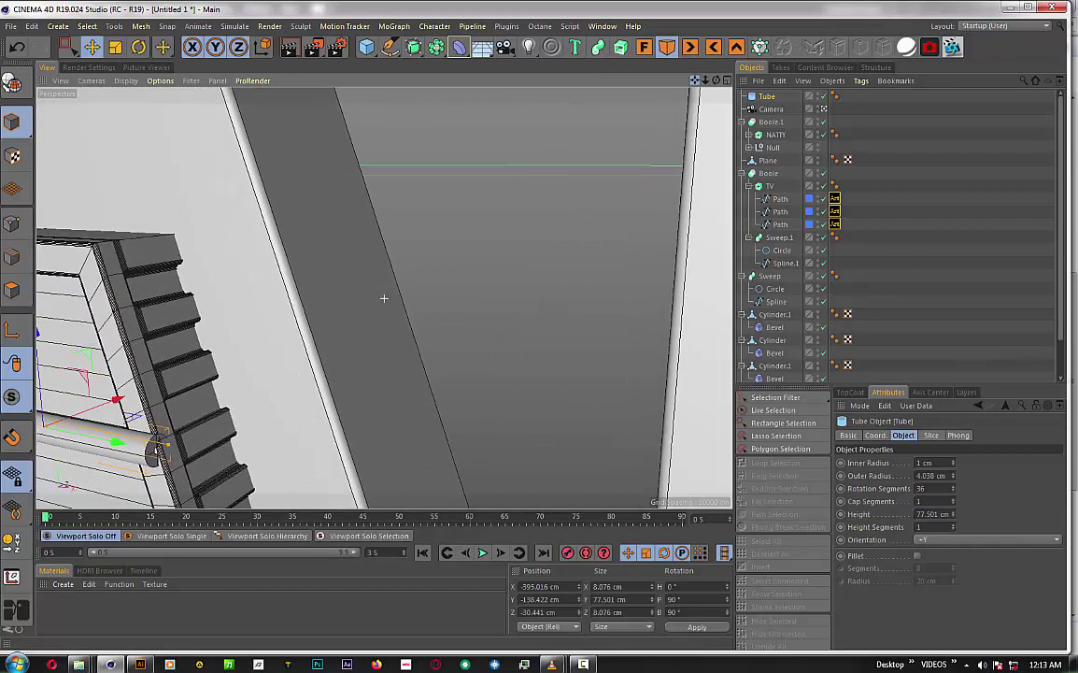
mouse_move(384, 299)
alt+mouse_down()
mouse_move(295, 360)
mouse_move(248, 369)
mouse_move(254, 362)
alt+mouse_up()
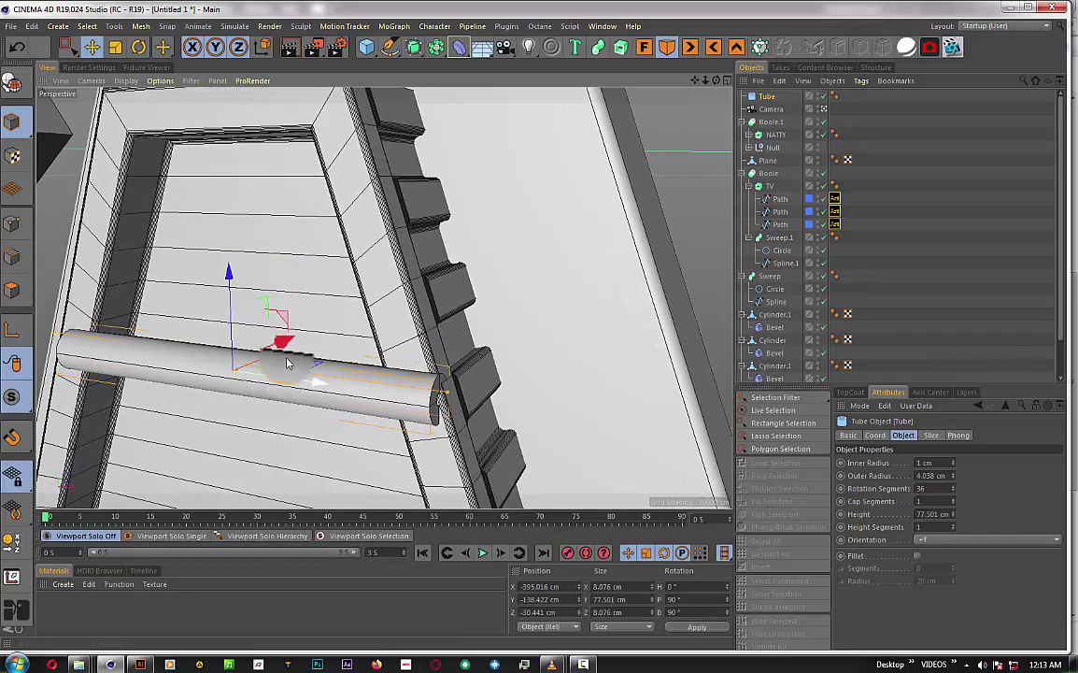
mouse_move(258, 361)
mouse_down()
mouse_move(226, 374)
mouse_move(292, 332)
mouse_up()
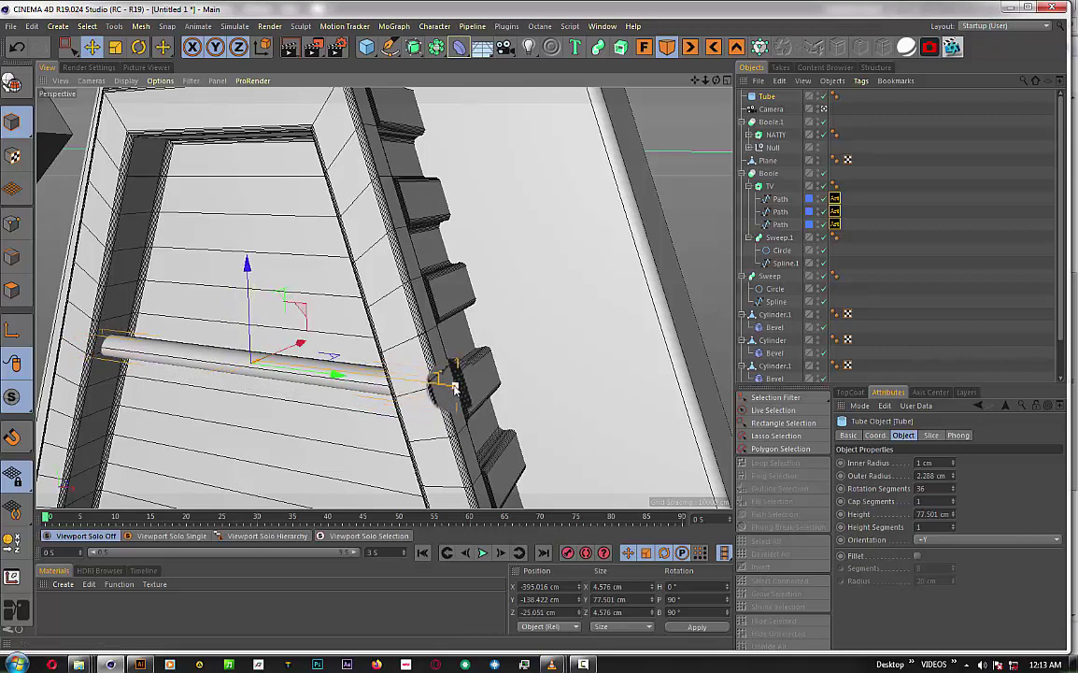
drag(447, 386, 431, 383)
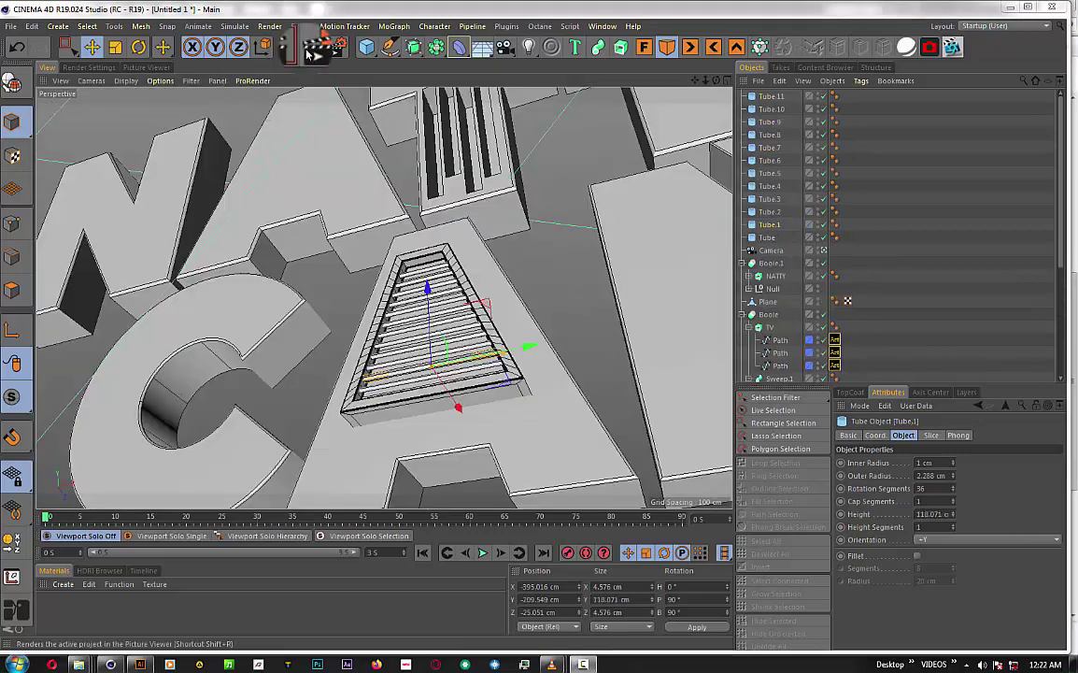
- Render to the Picture Viewer and zoom in and out to inspect the rungs inside the A
click(316, 52)
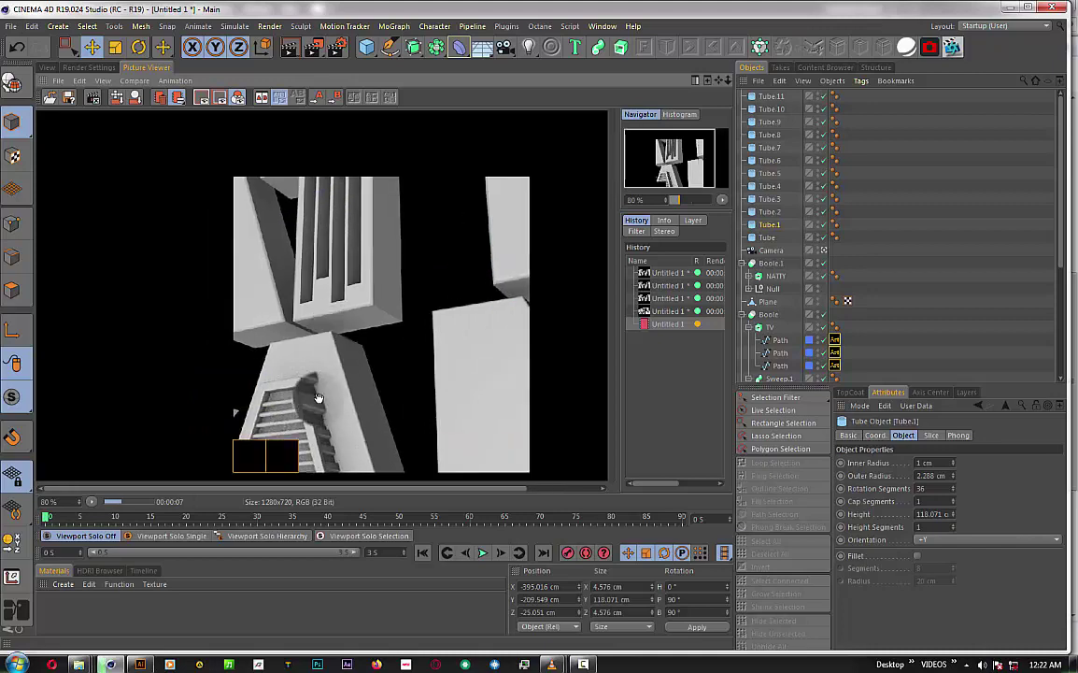
scroll(285, 446, up, 2)
scroll(285, 446, up, 2)
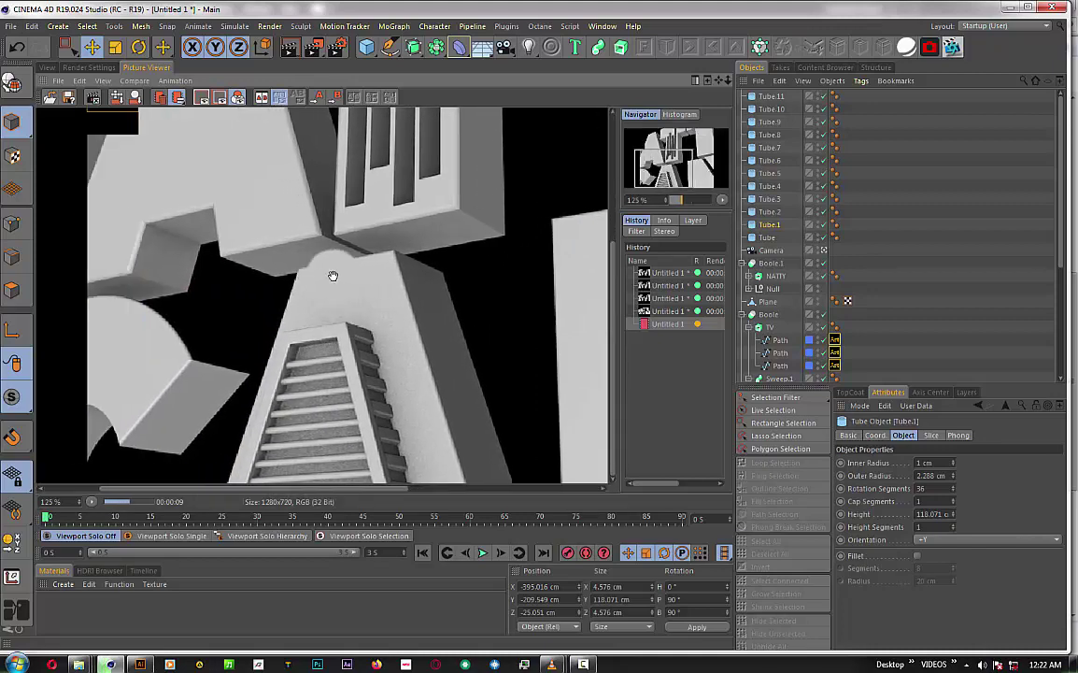
scroll(310, 439, down, 2)
scroll(310, 439, down, 2)
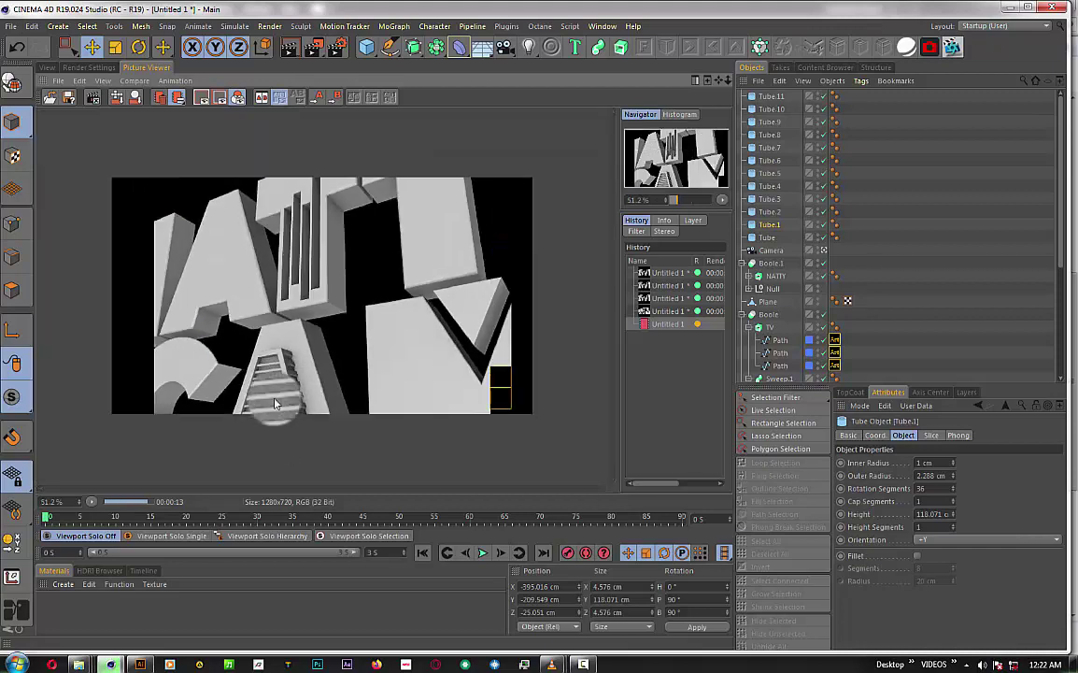
scroll(246, 358, up, 2)
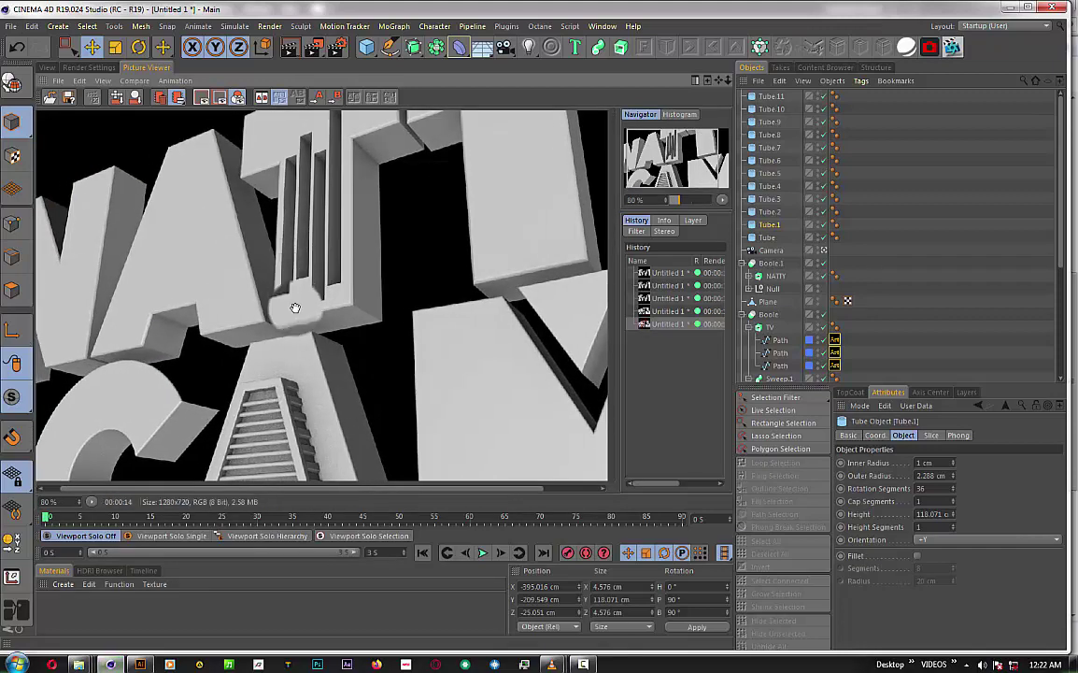
scroll(296, 318, down, 2)
- In Illustrator, move the NATTY CAMP TV artwork down and draw Artboard 2 around it
click(140, 664)
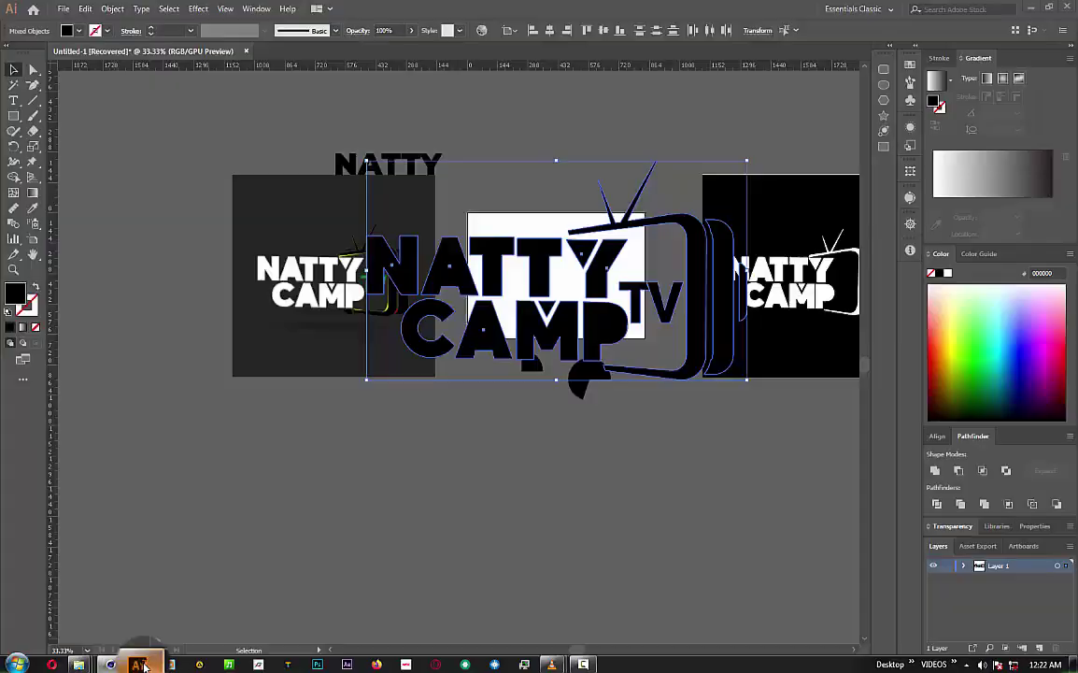
drag(467, 278, 467, 522)
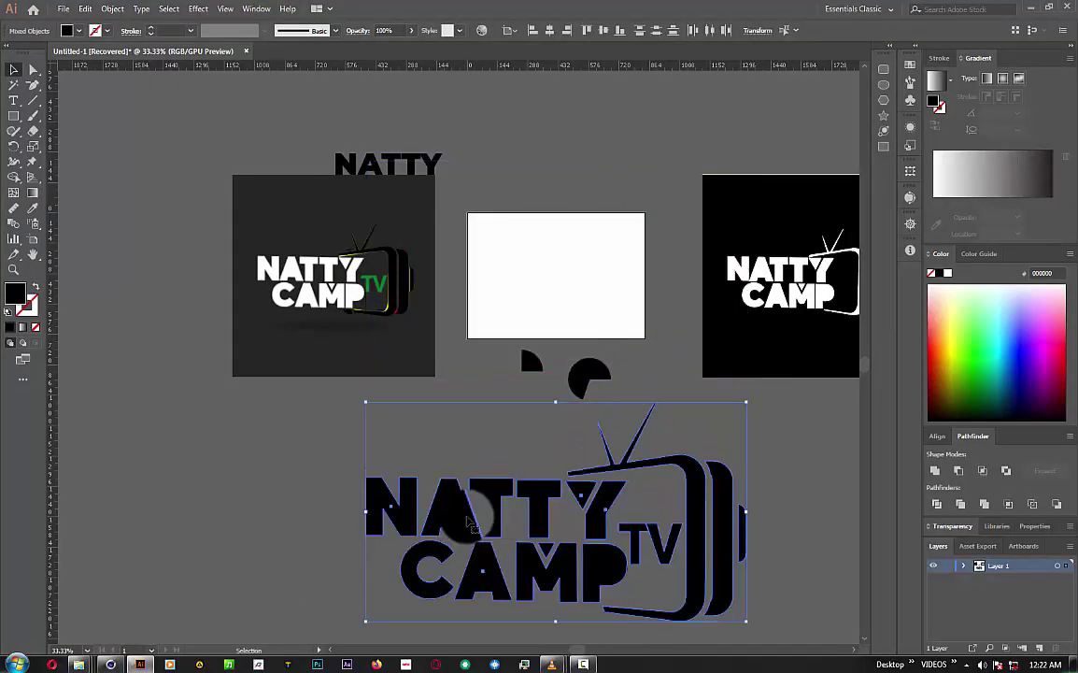
scroll(467, 520, down, 2)
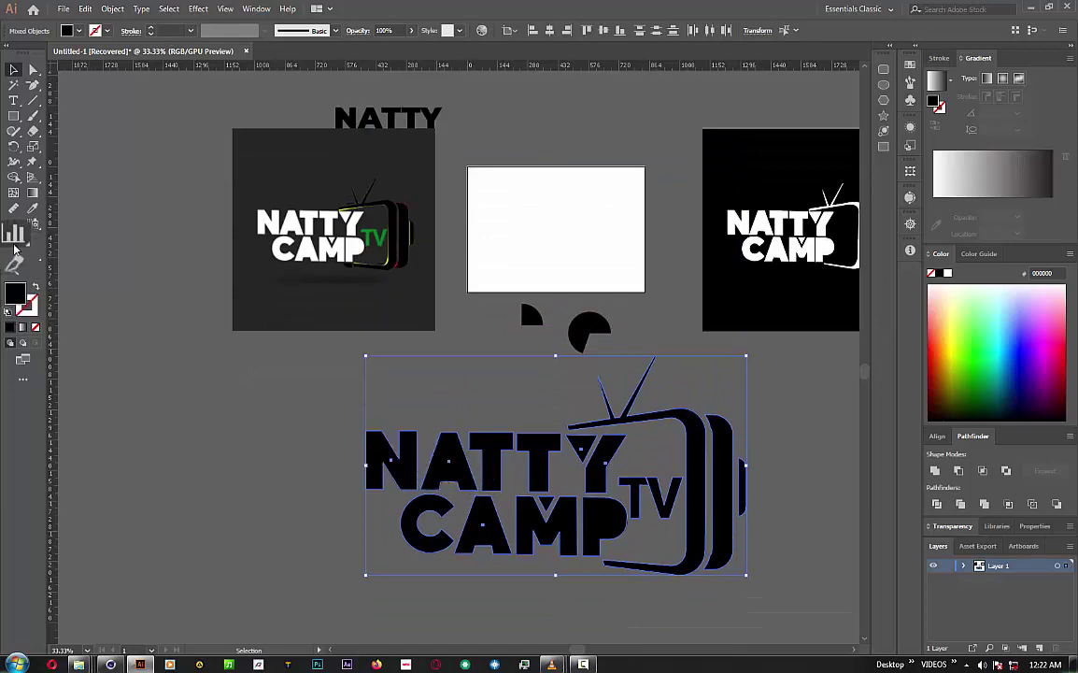
drag(14, 126, 3, 266)
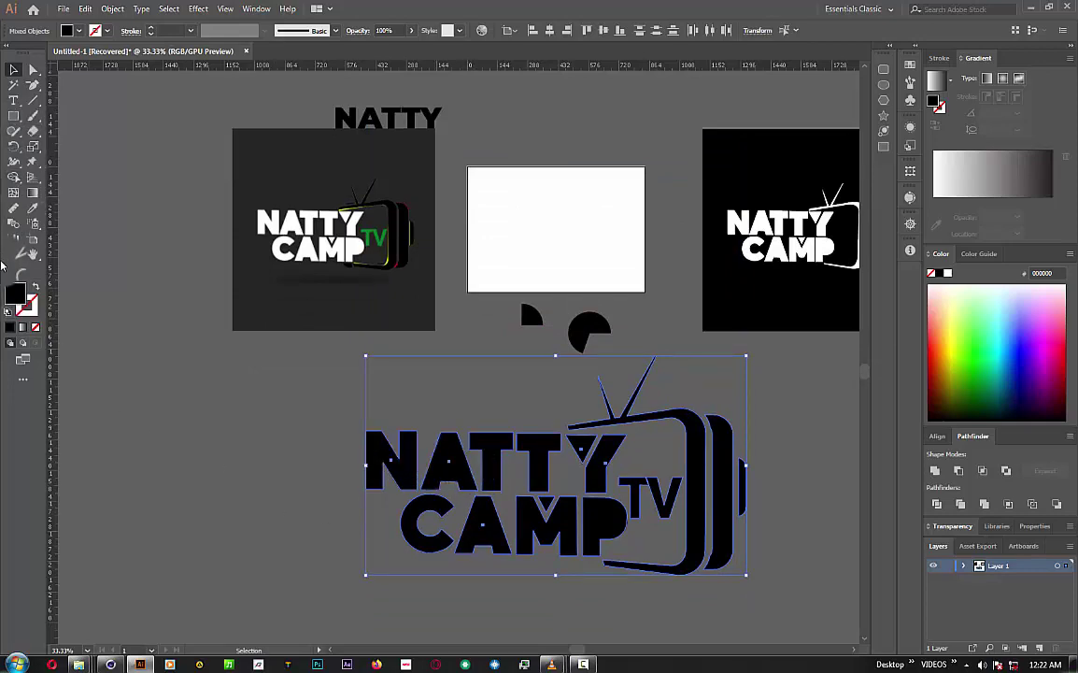
click(33, 238)
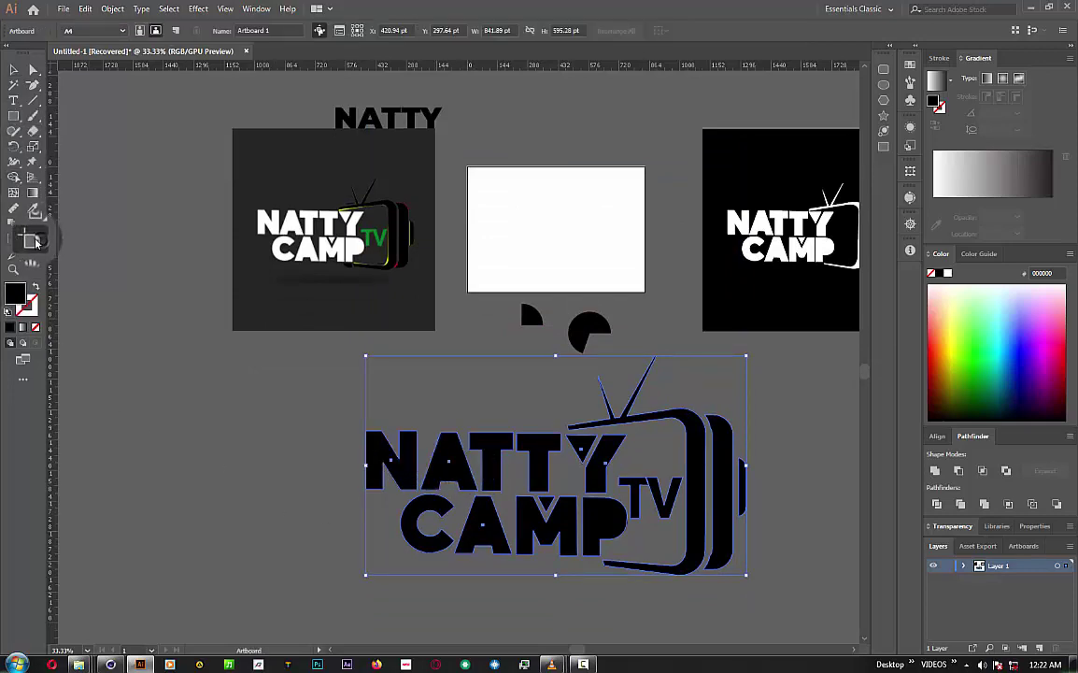
drag(329, 355, 811, 598)
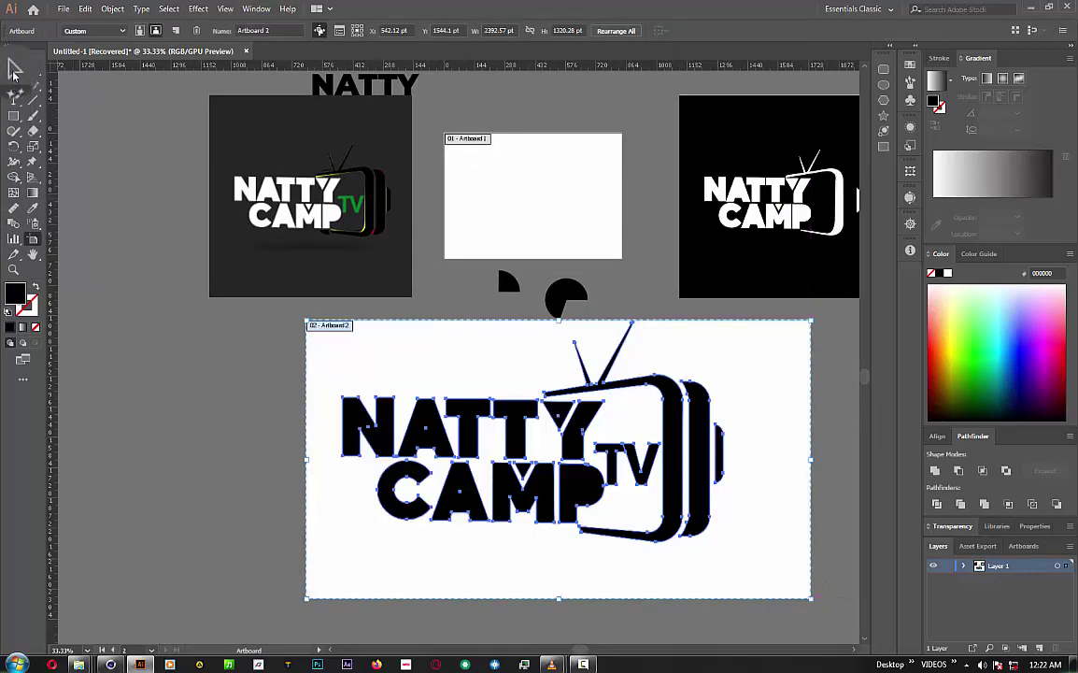
- Clear the selection and select the letter C
click(14, 70)
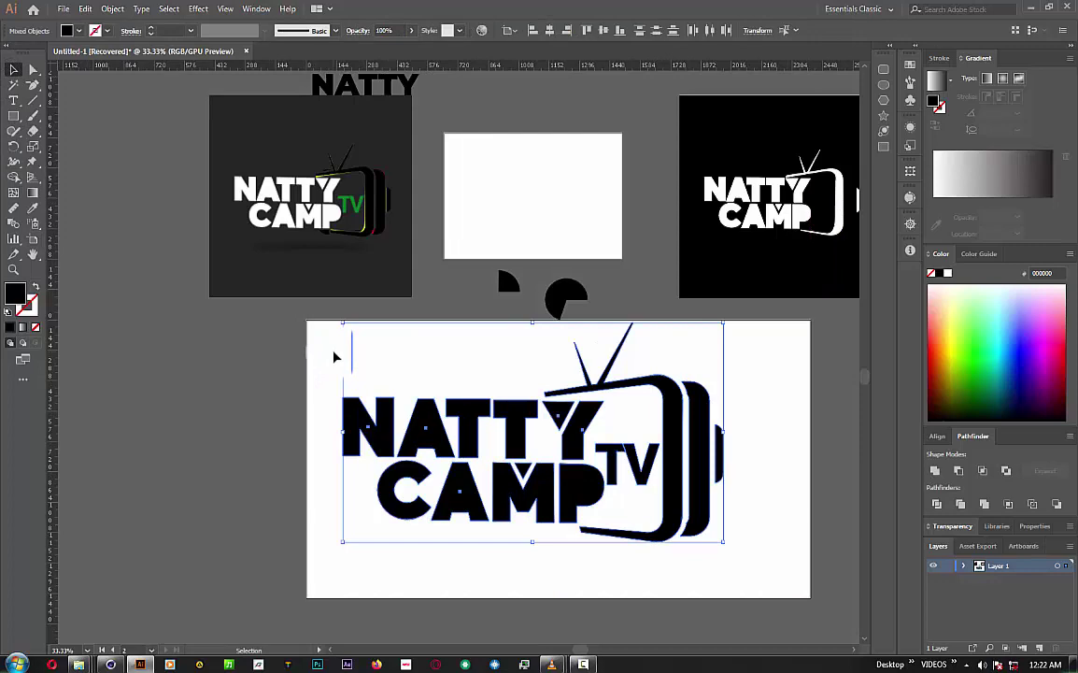
mouse_move(331, 337)
mouse_down()
mouse_move(705, 536)
mouse_move(703, 520)
mouse_move(707, 542)
mouse_up()
click(768, 545)
- Select the letter C and apply a 10 pt Offset Path to it
alt+scroll(482, 553, up, 2)
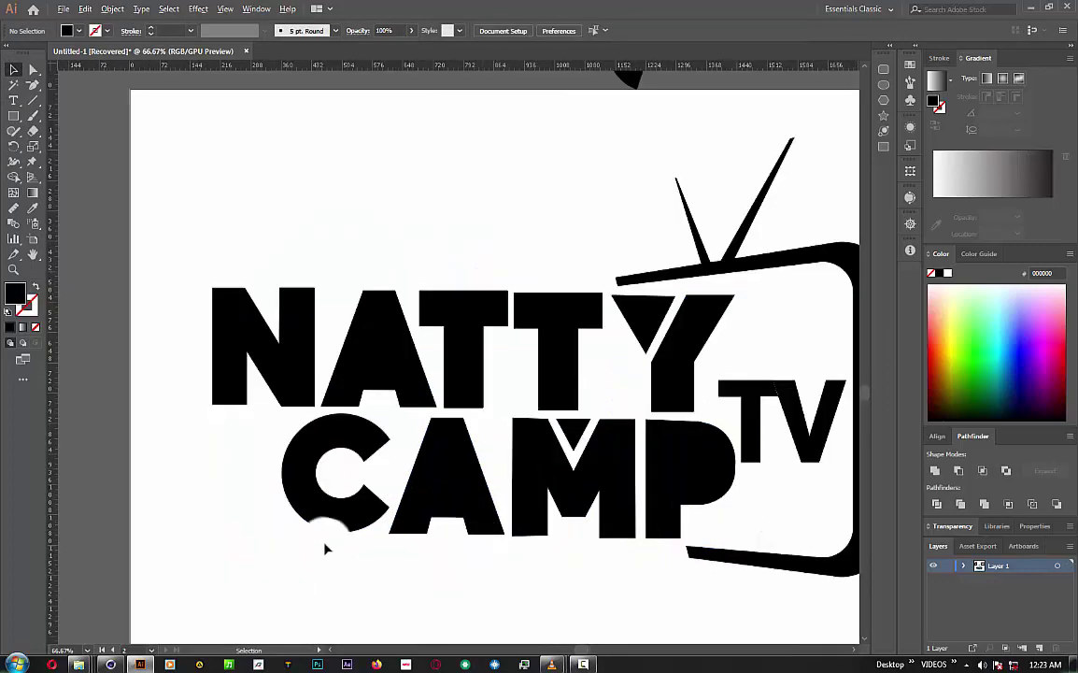
click(318, 514)
alt+scroll(316, 517, up, 1)
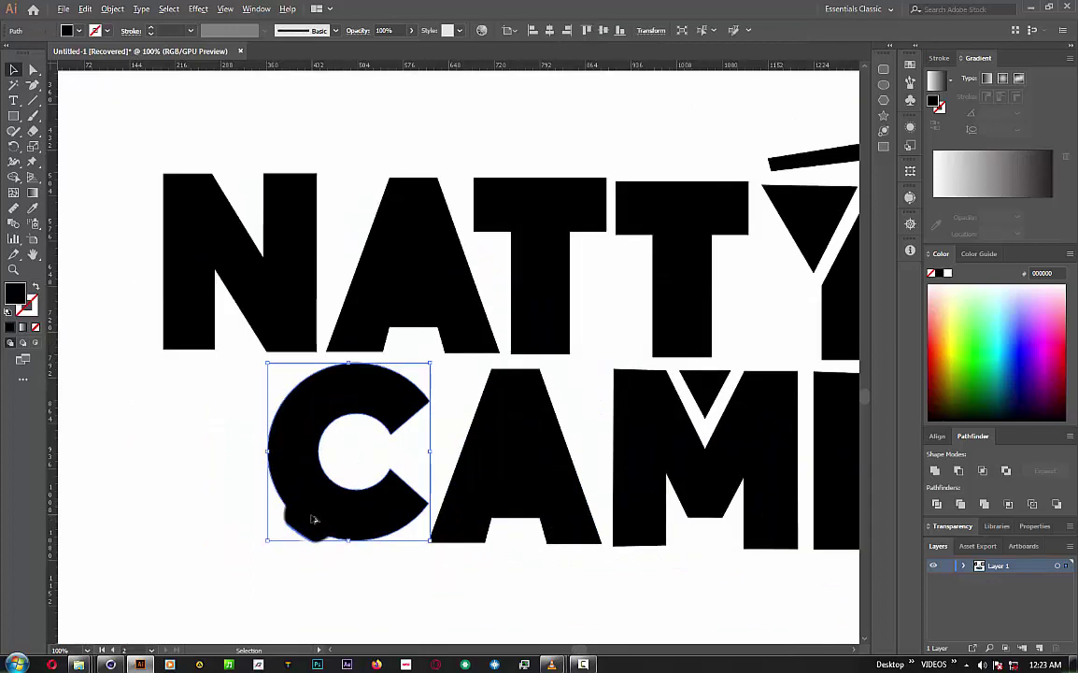
alt+scroll(318, 531, up, 1)
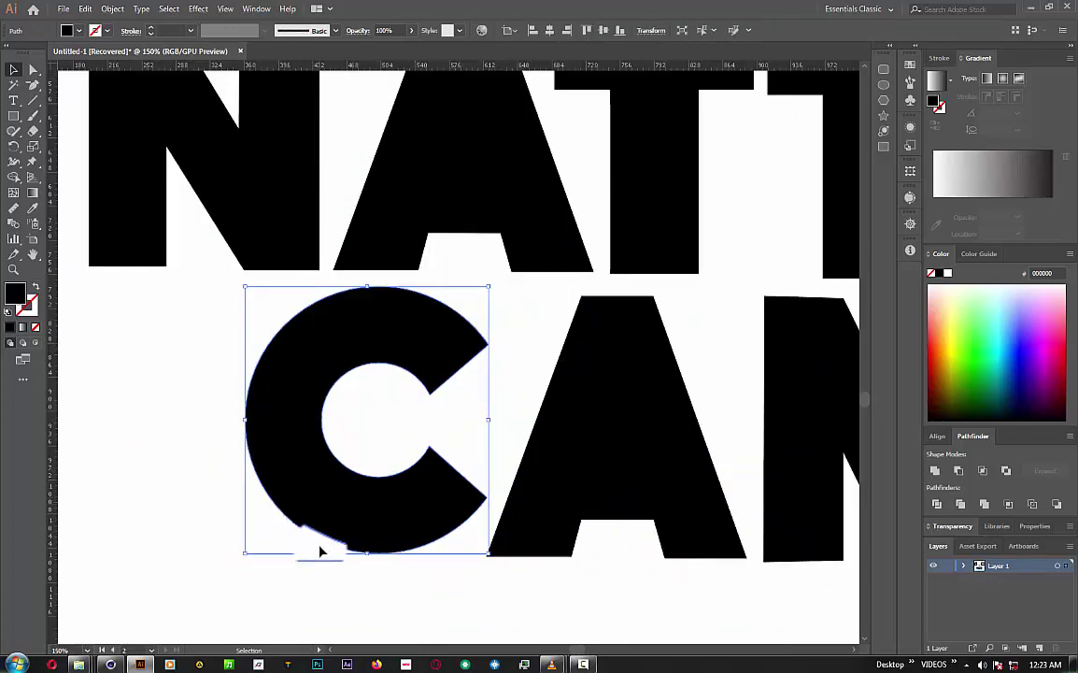
key(a)
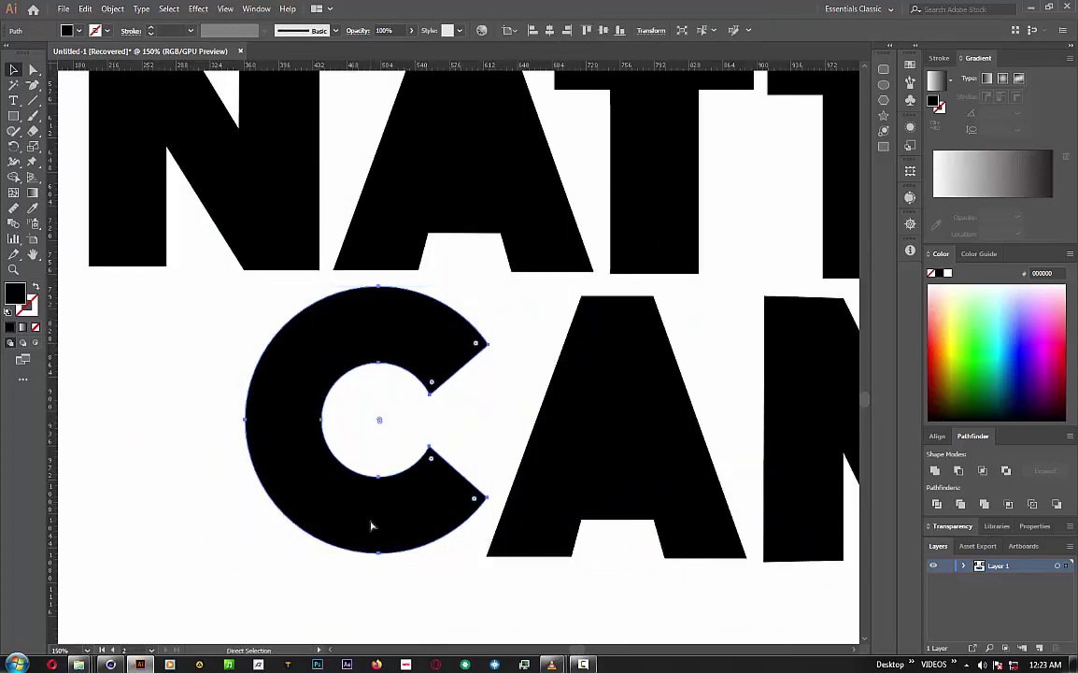
key(v)
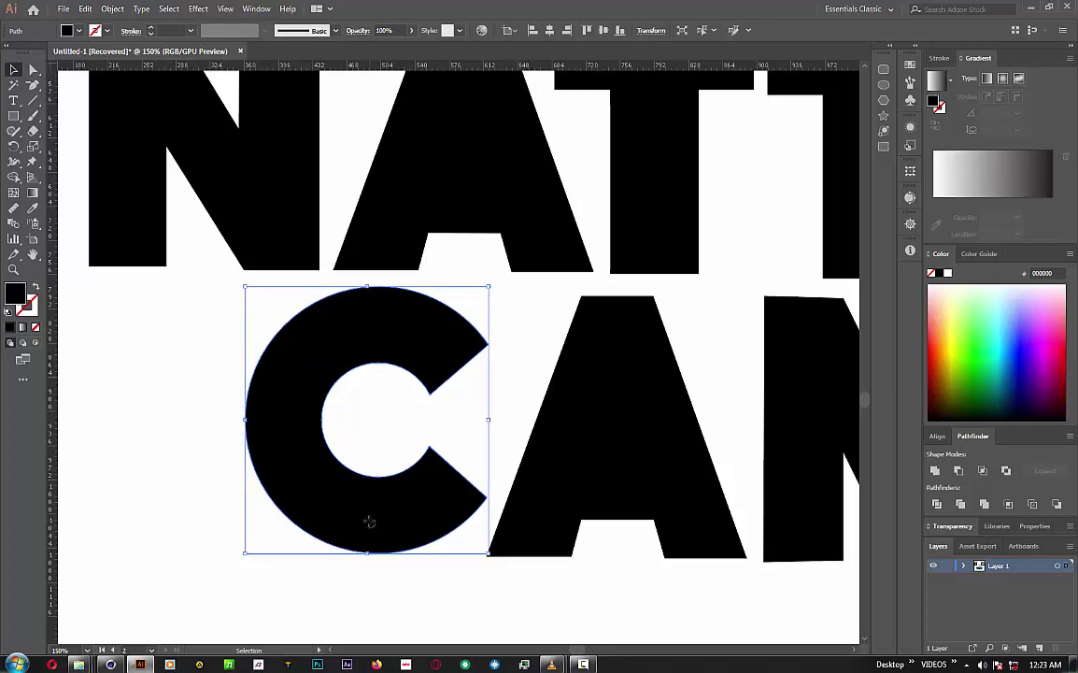
key(a)
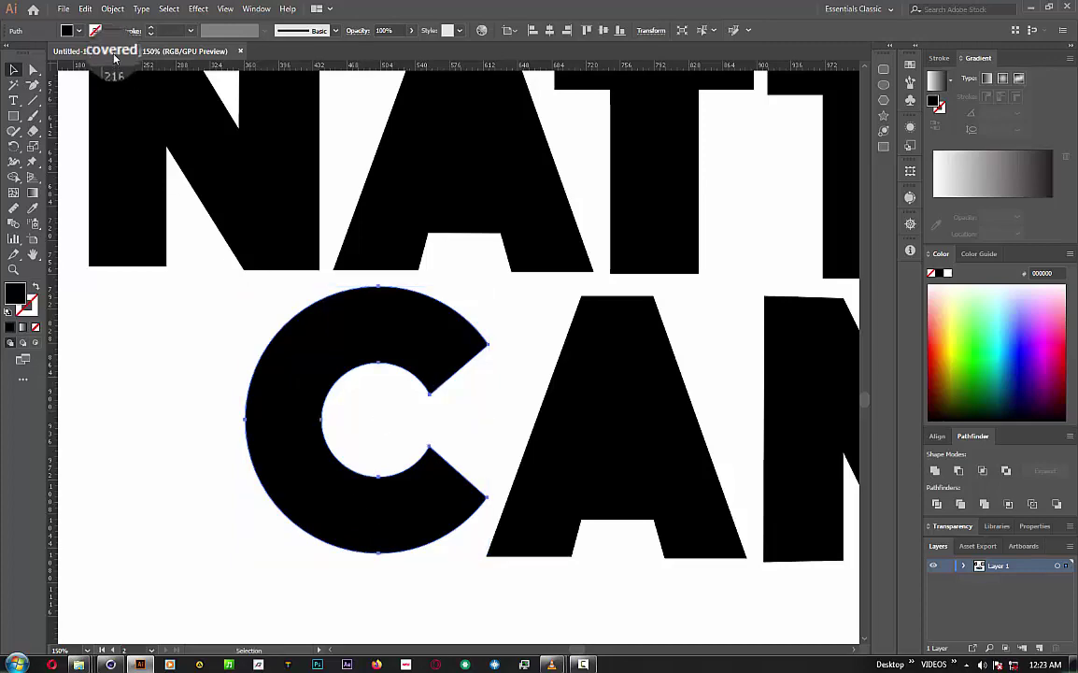
click(112, 8)
mouse_move(132, 332)
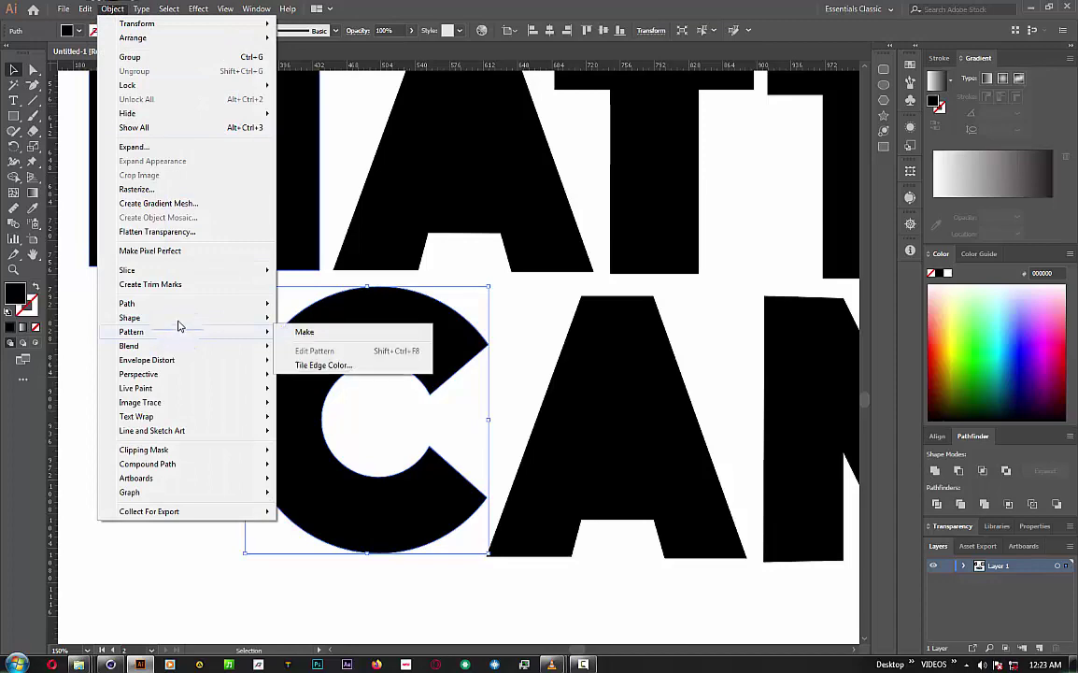
mouse_move(127, 303)
click(327, 356)
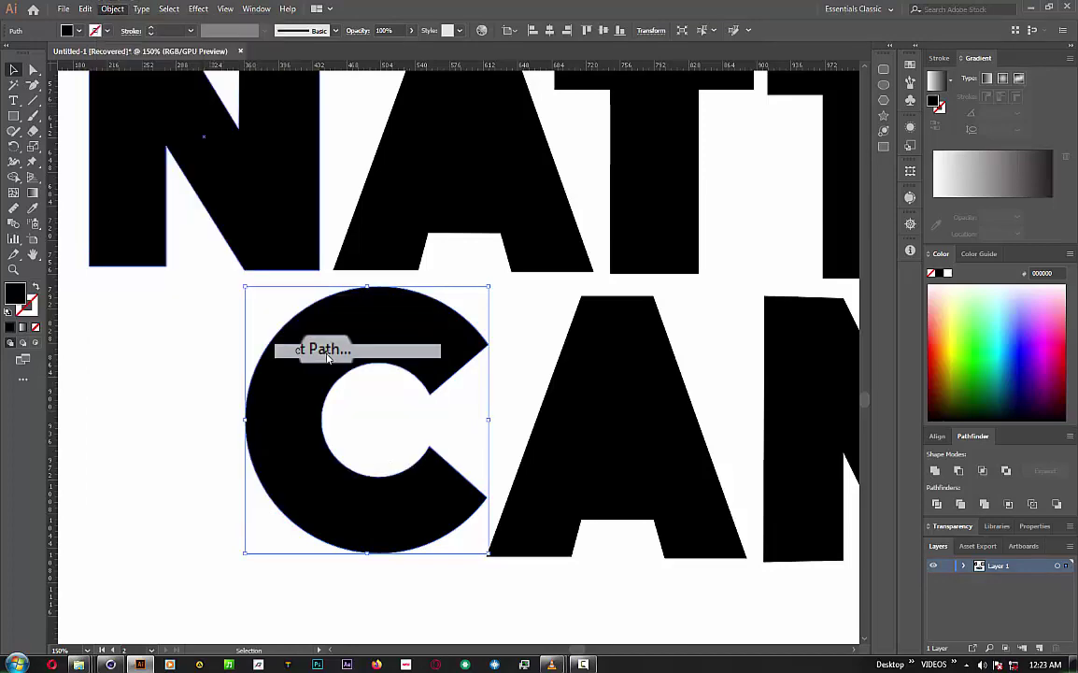
click(34, 112)
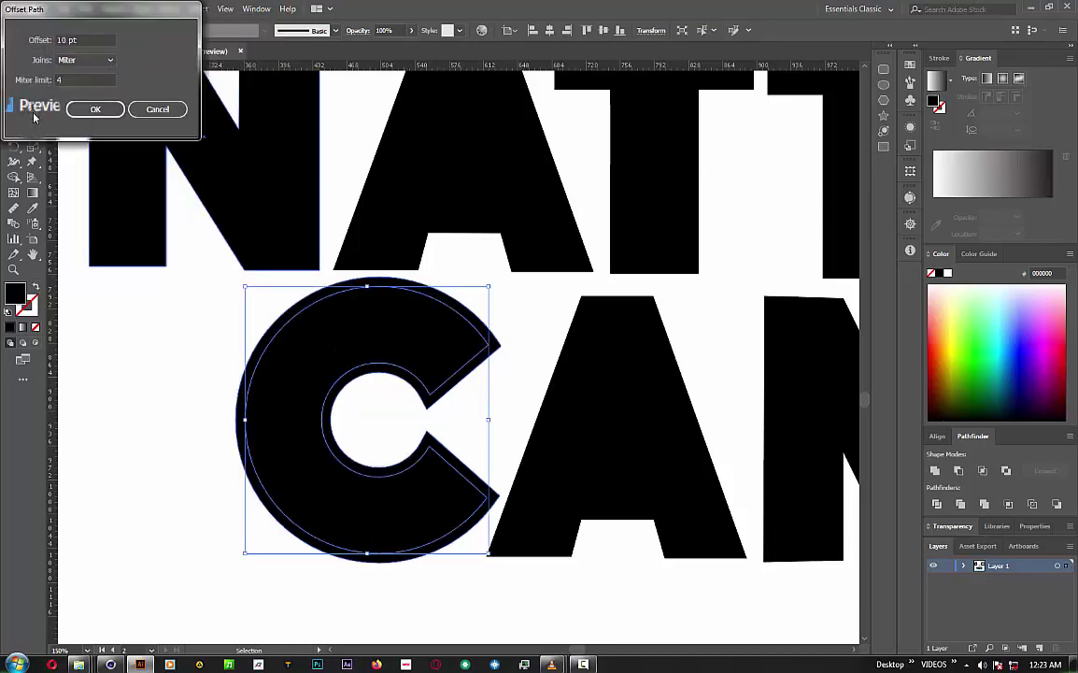
click(93, 109)
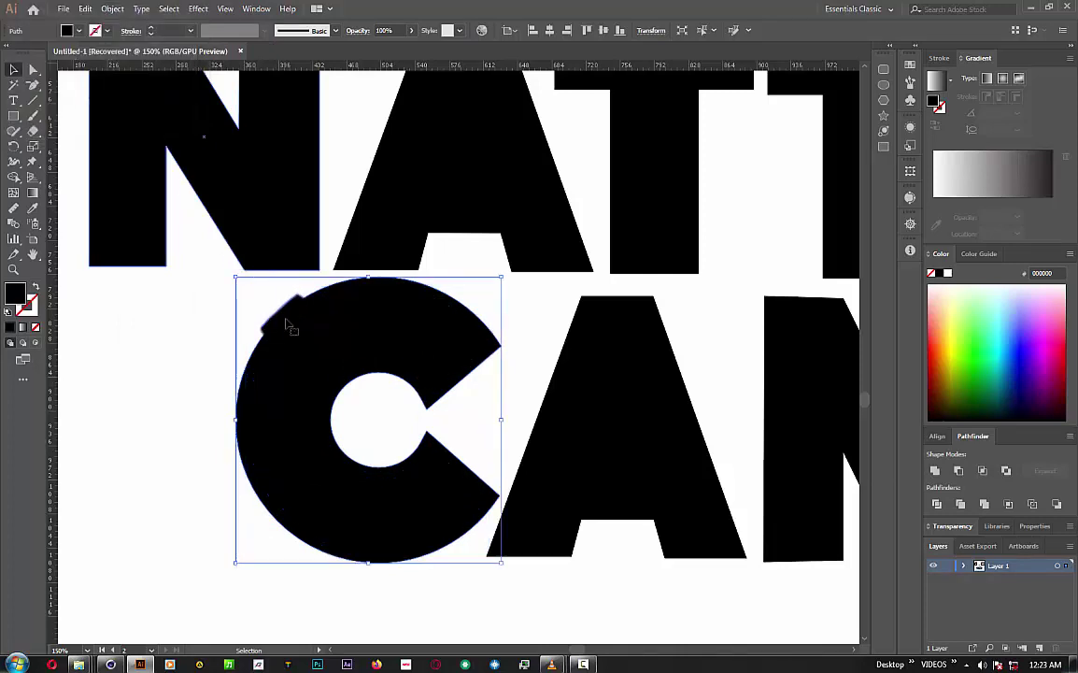
- Draw a rectangle over the C's top half and subtract it with Pathfinder Minus Front
click(14, 119)
mouse_move(86, 201)
mouse_down()
mouse_move(537, 476)
mouse_move(559, 420)
mouse_up()
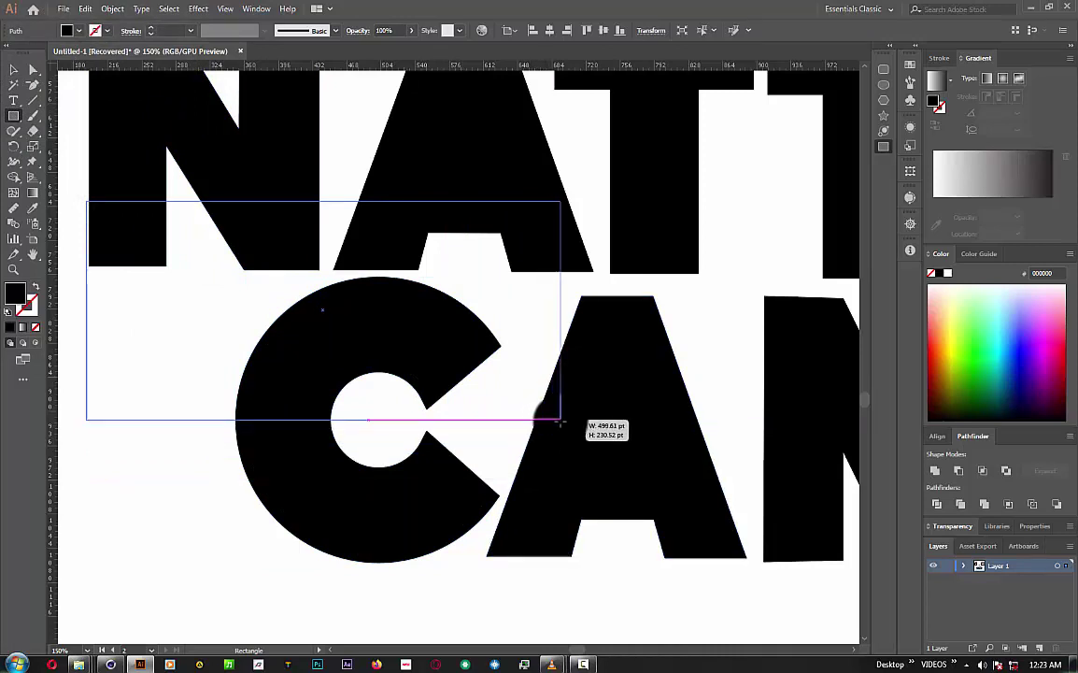
drag(559, 420, 562, 422)
click(14, 69)
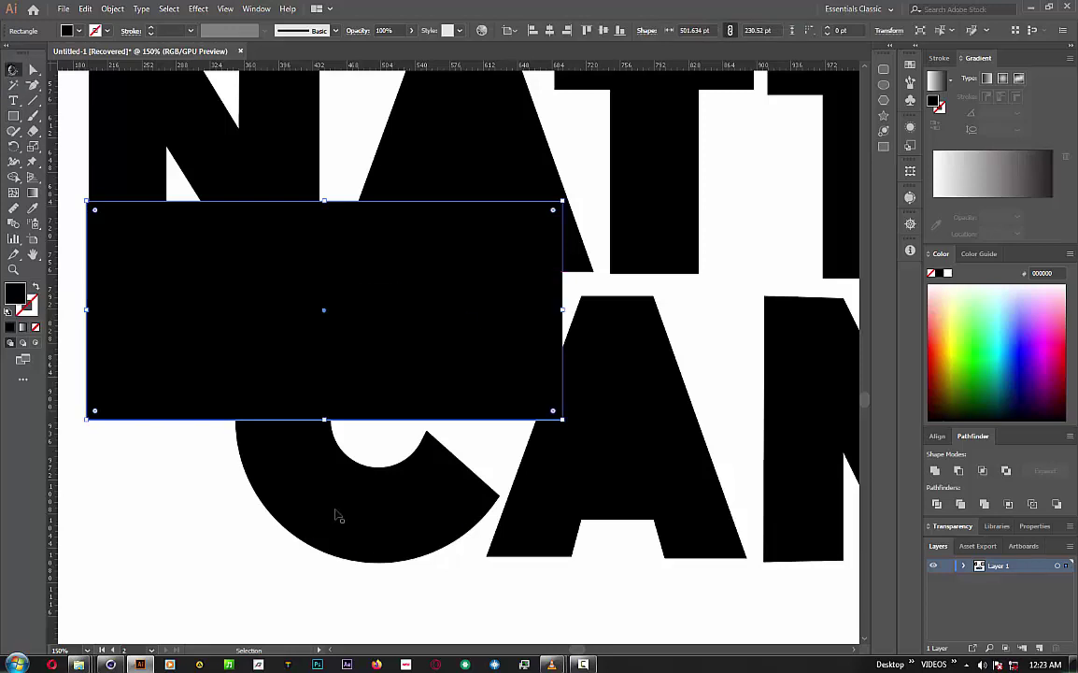
shift+click(498, 493)
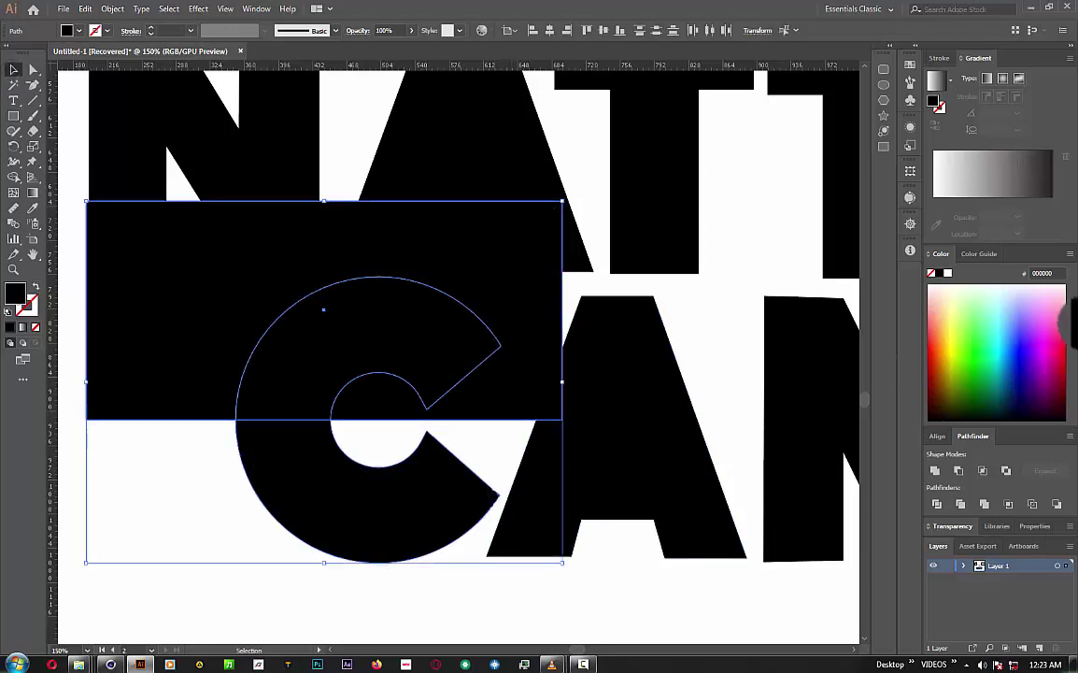
click(959, 470)
click(384, 628)
- Bring the NATTY CAMP lettering into view and apply Offset Path to the letter N
alt+scroll(384, 628, down, 1)
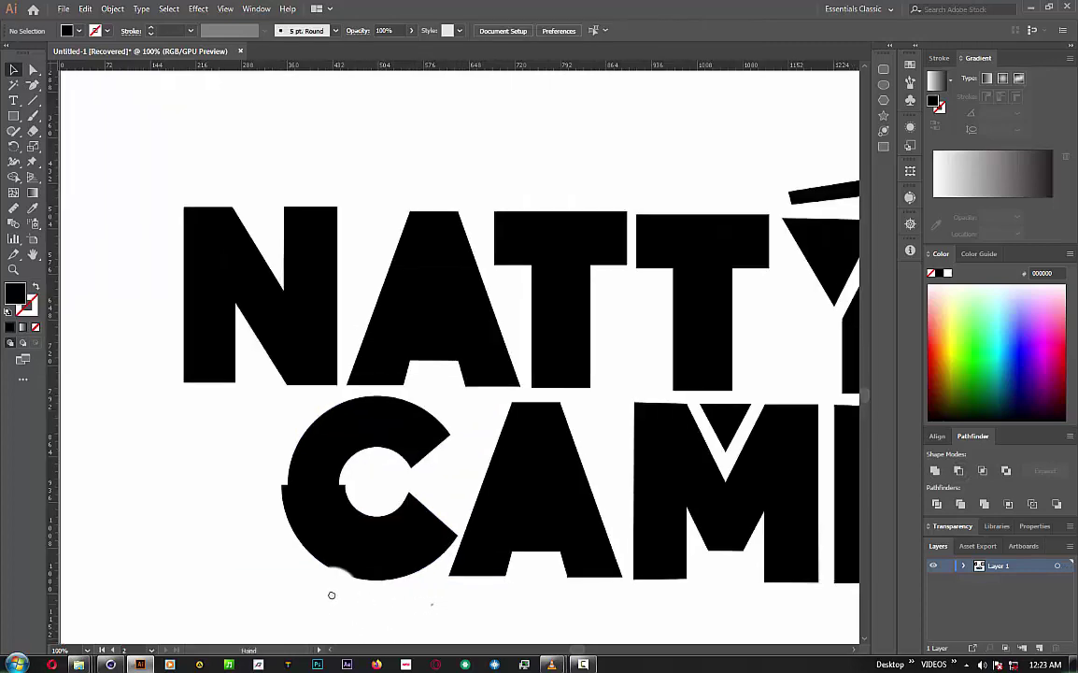
mouse_move(433, 608)
mouse_down()
mouse_move(287, 584)
mouse_move(381, 596)
mouse_move(371, 617)
mouse_up()
click(243, 329)
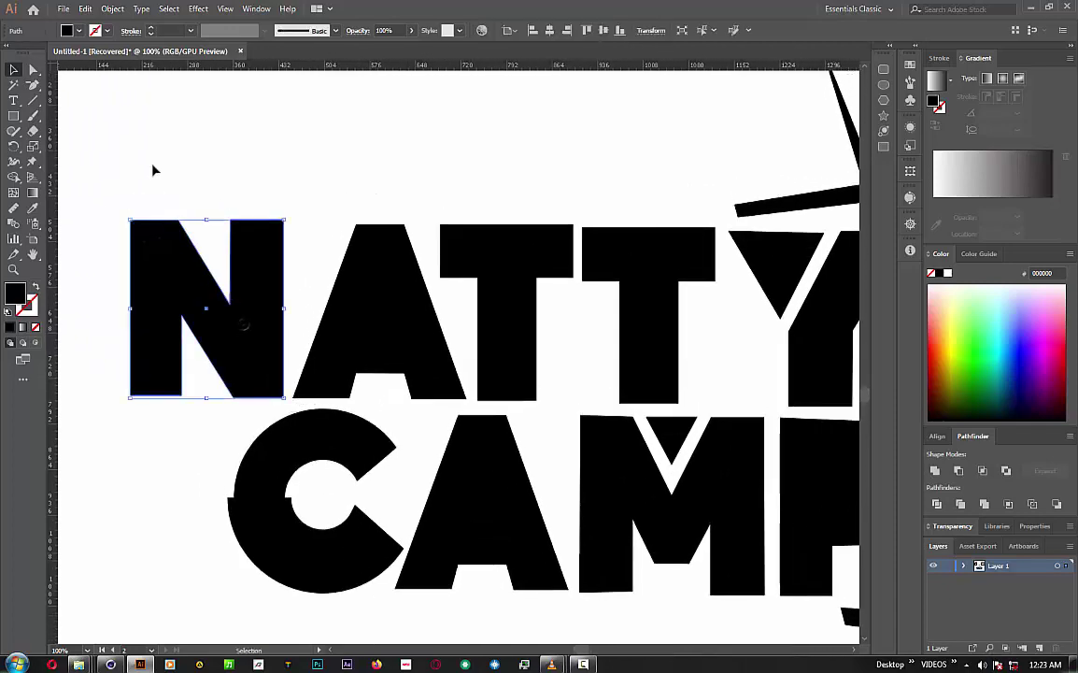
click(107, 12)
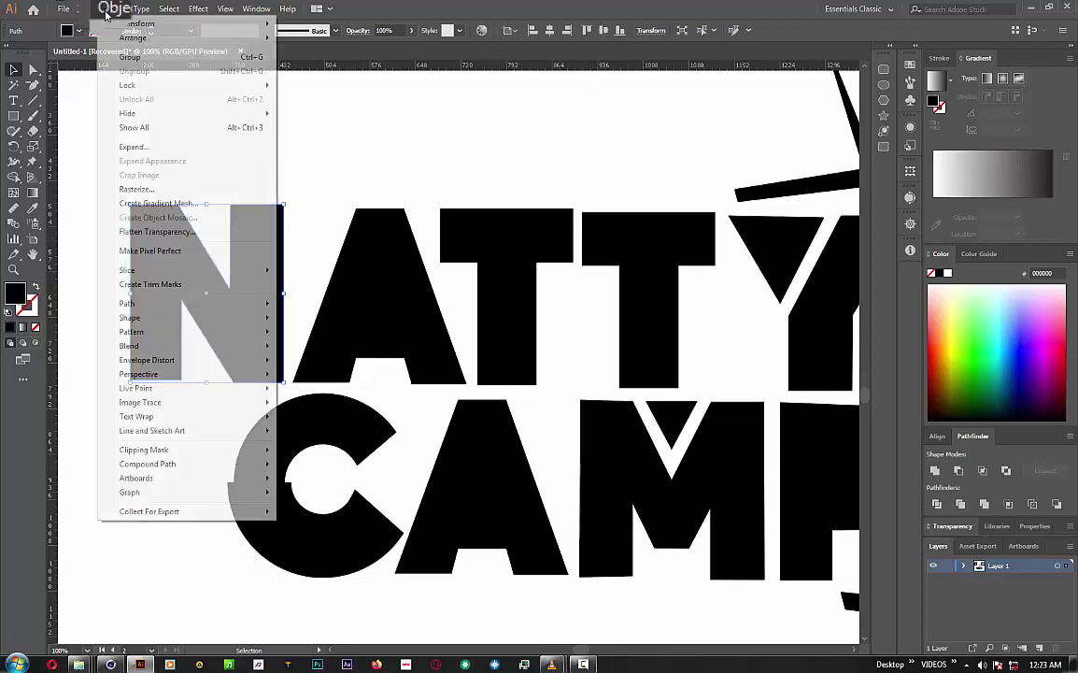
mouse_move(131, 304)
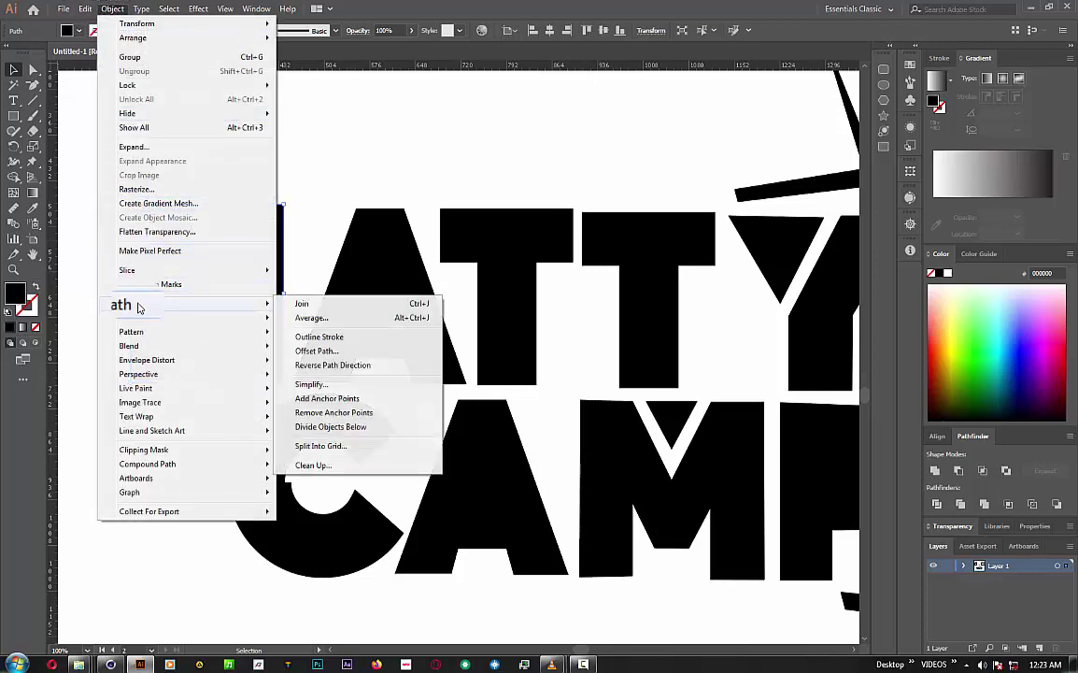
click(321, 355)
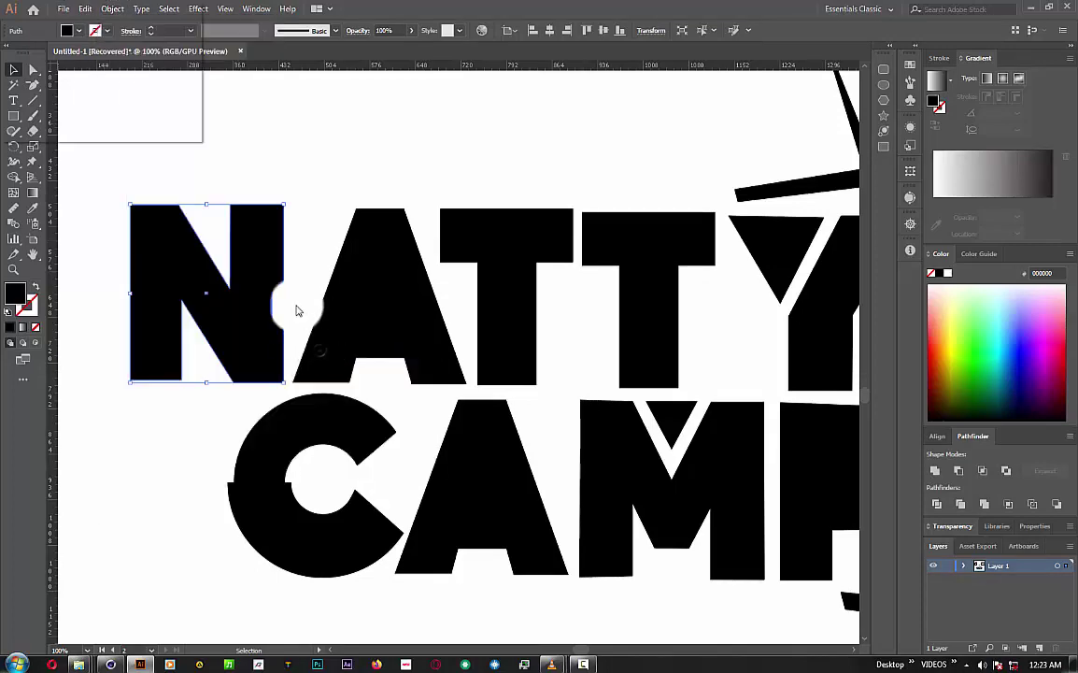
click(95, 110)
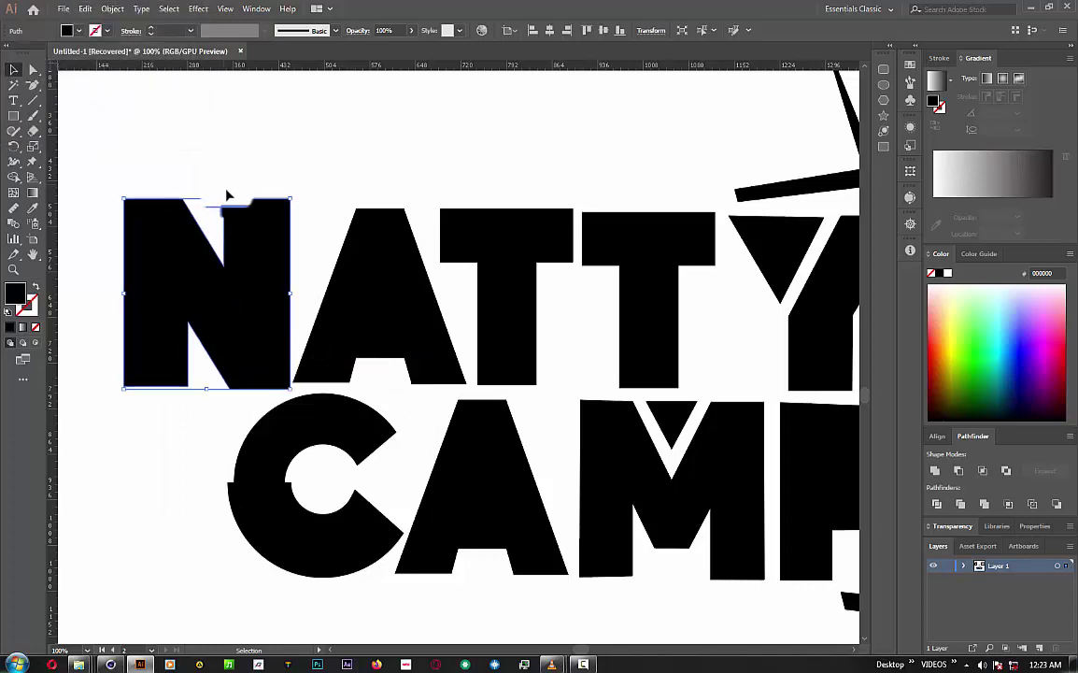
- Draw a rectangle over the N and resize its top and bottom edges into a narrow band
click(268, 181)
click(13, 115)
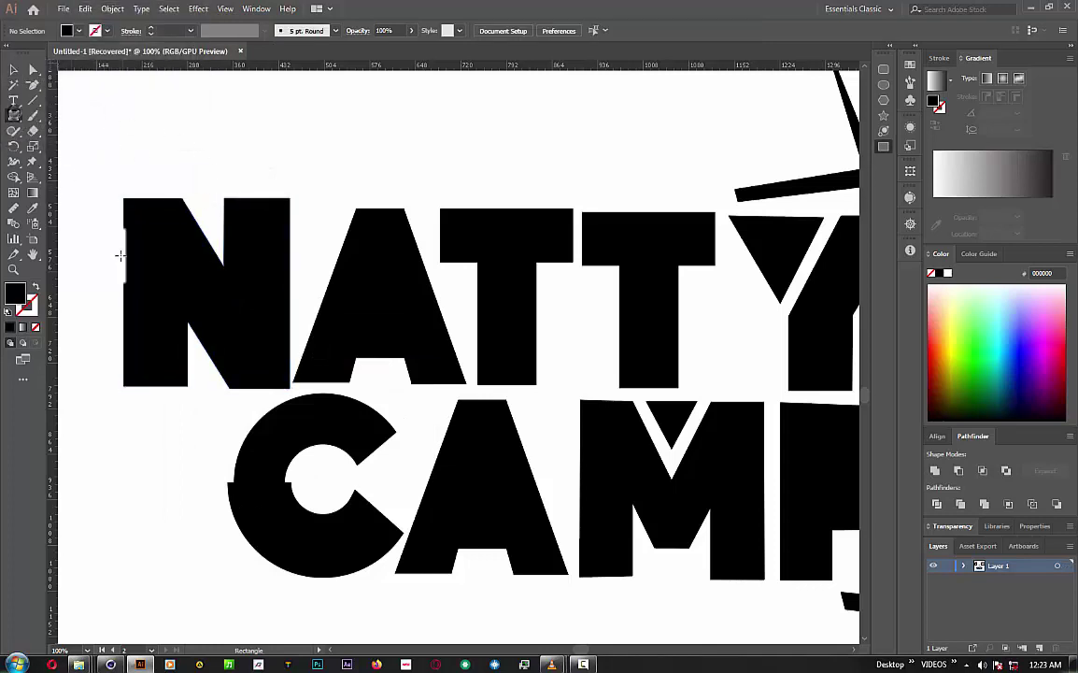
drag(101, 229, 362, 444)
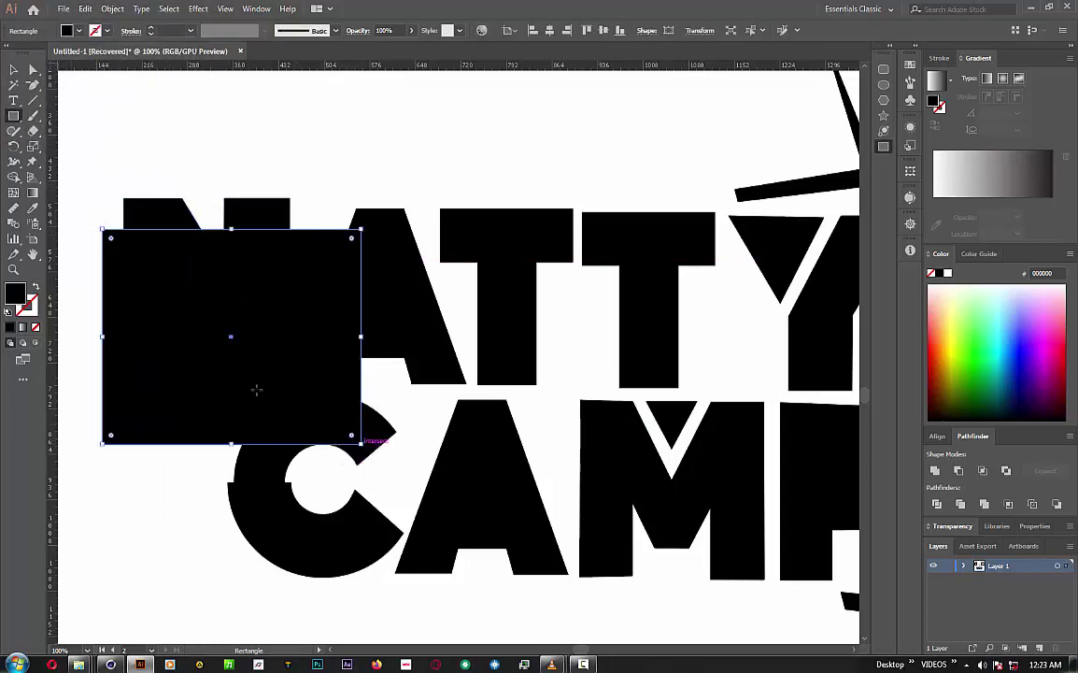
click(13, 69)
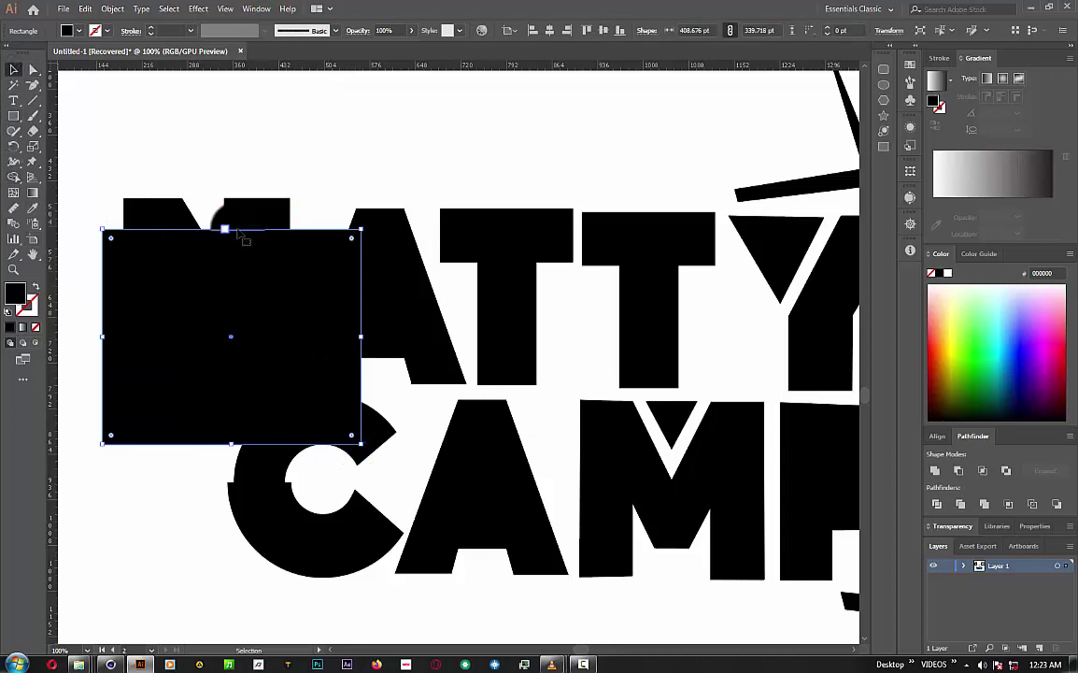
drag(234, 239, 234, 270)
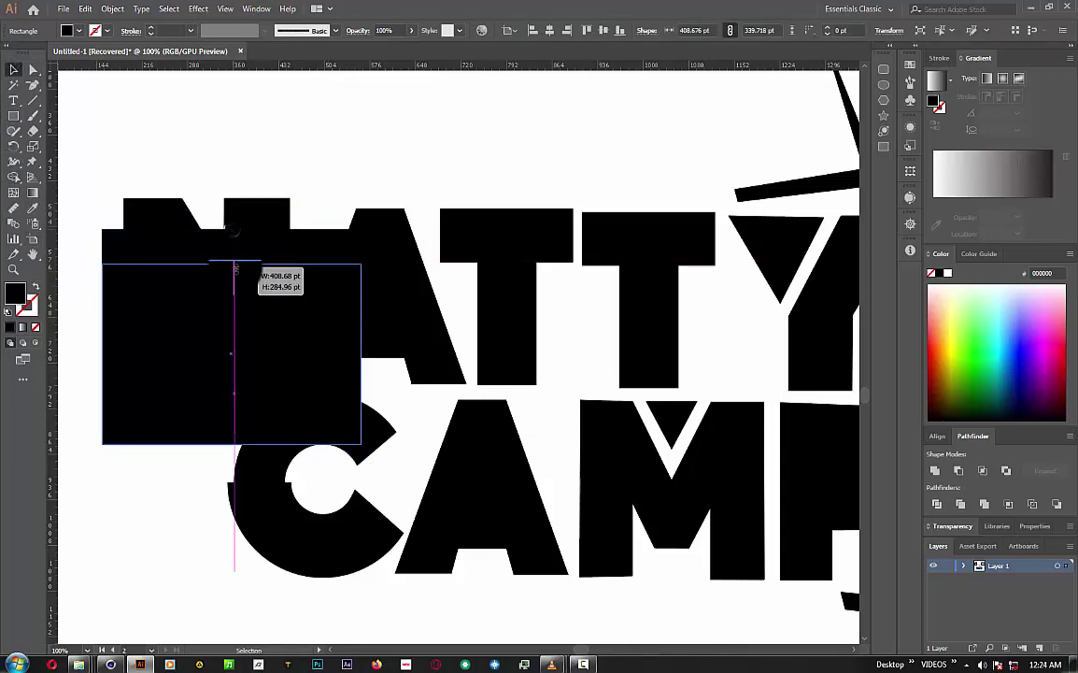
click(316, 141)
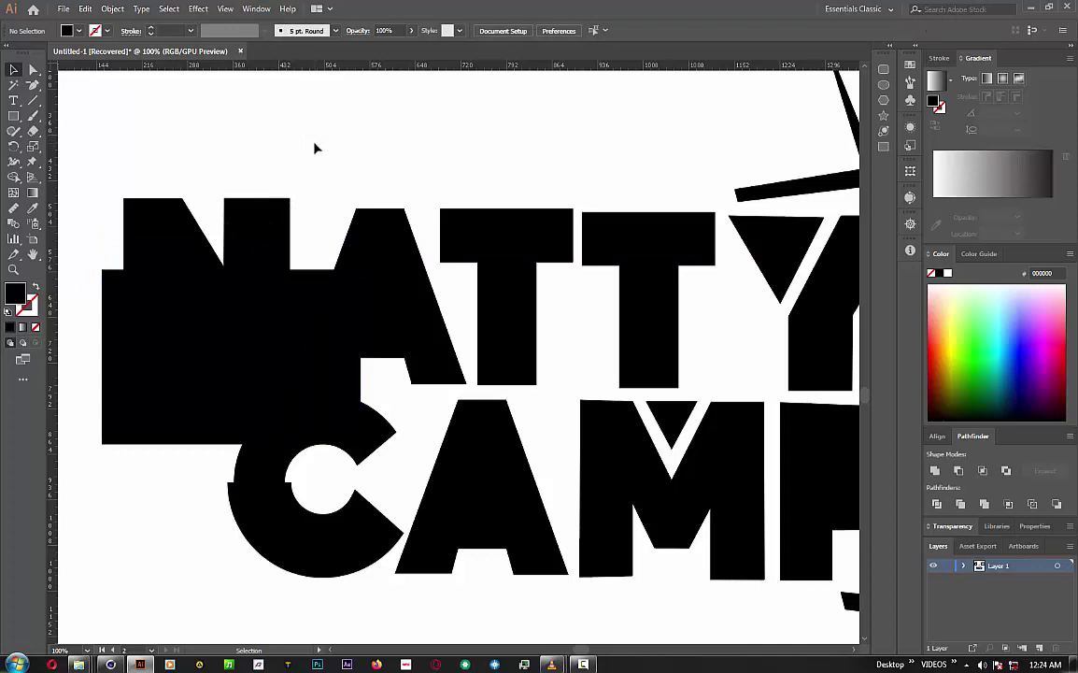
click(223, 332)
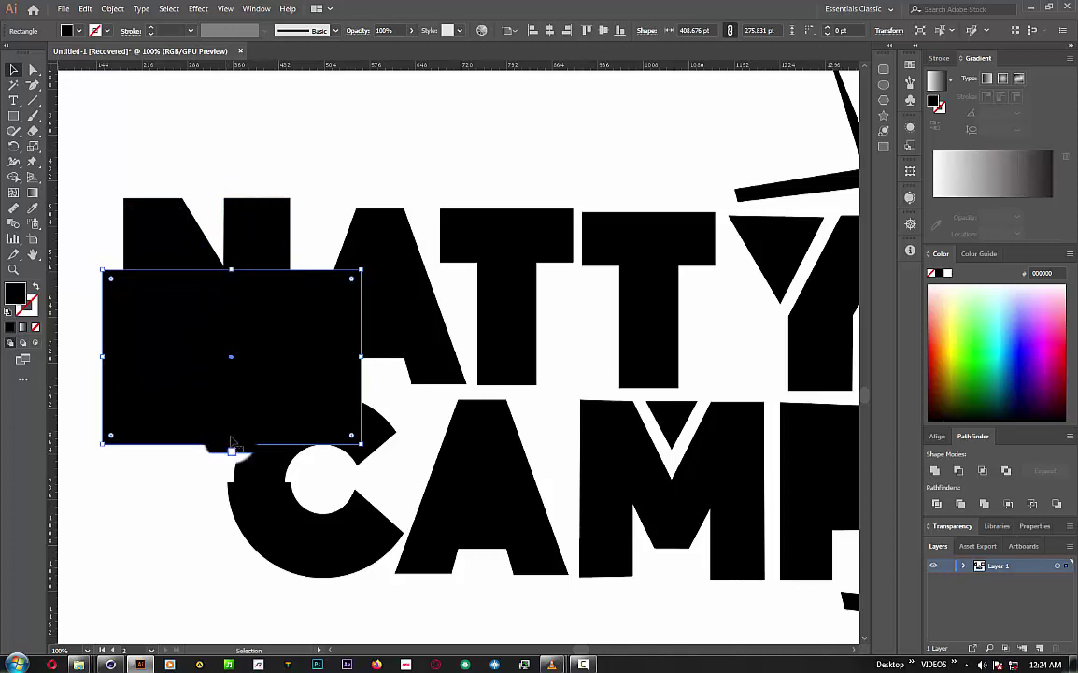
drag(232, 443, 238, 230)
drag(227, 367, 233, 353)
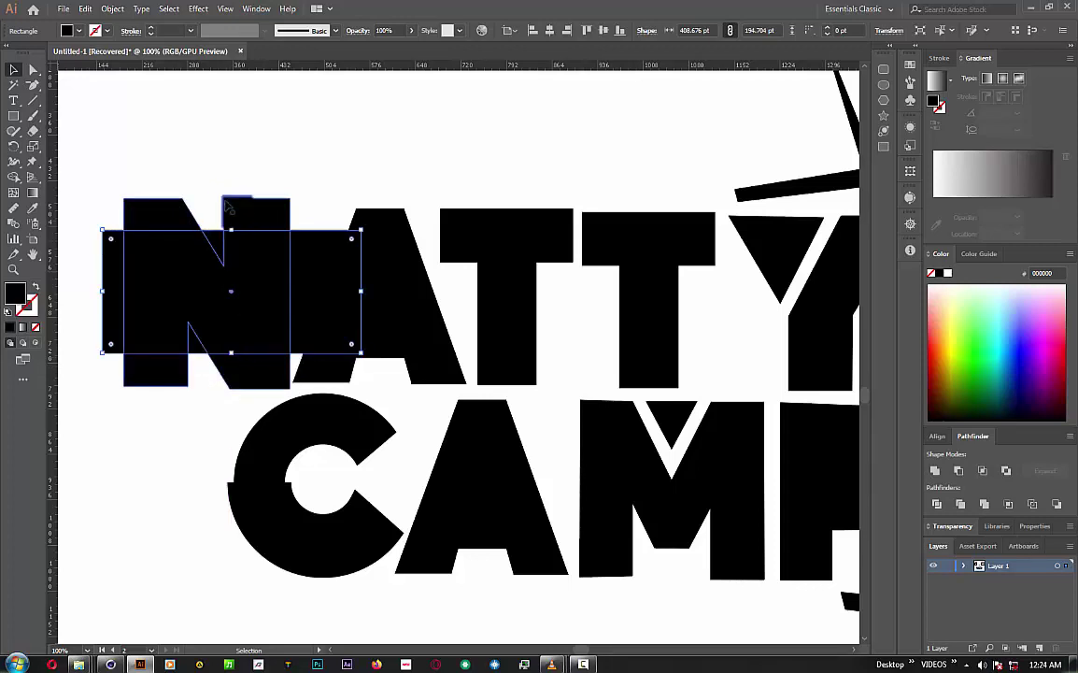
- Center the band vertically on the N, cut it out with Pathfinder, and raise the trimmed pieces
shift+click(282, 203)
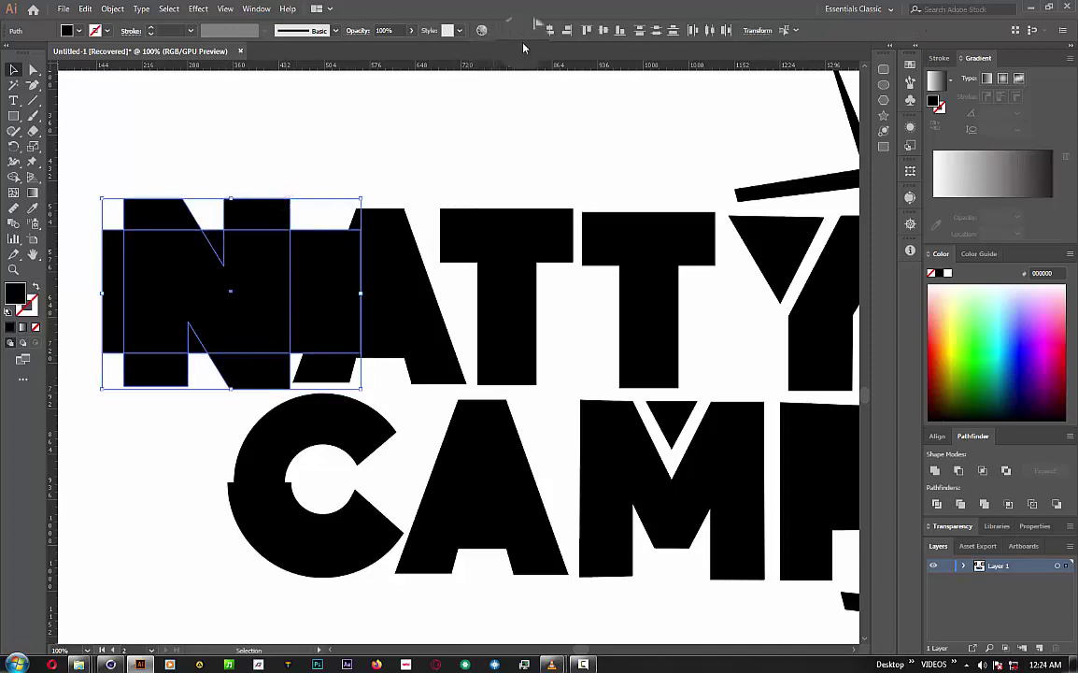
click(601, 30)
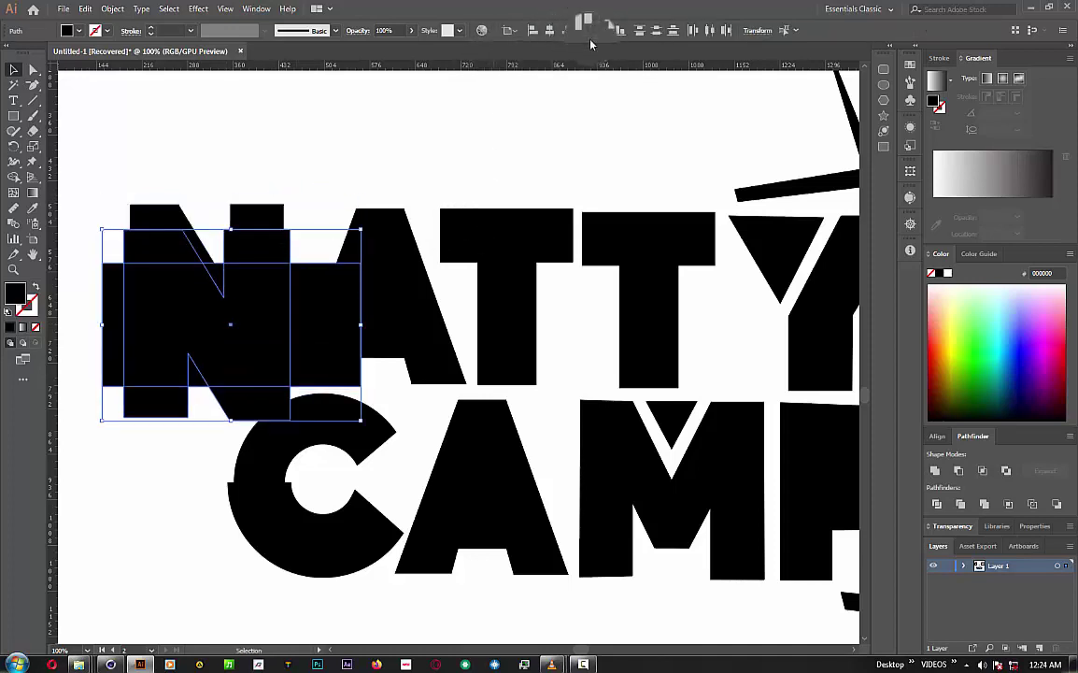
click(959, 471)
alt+scroll(138, 243, up, 1)
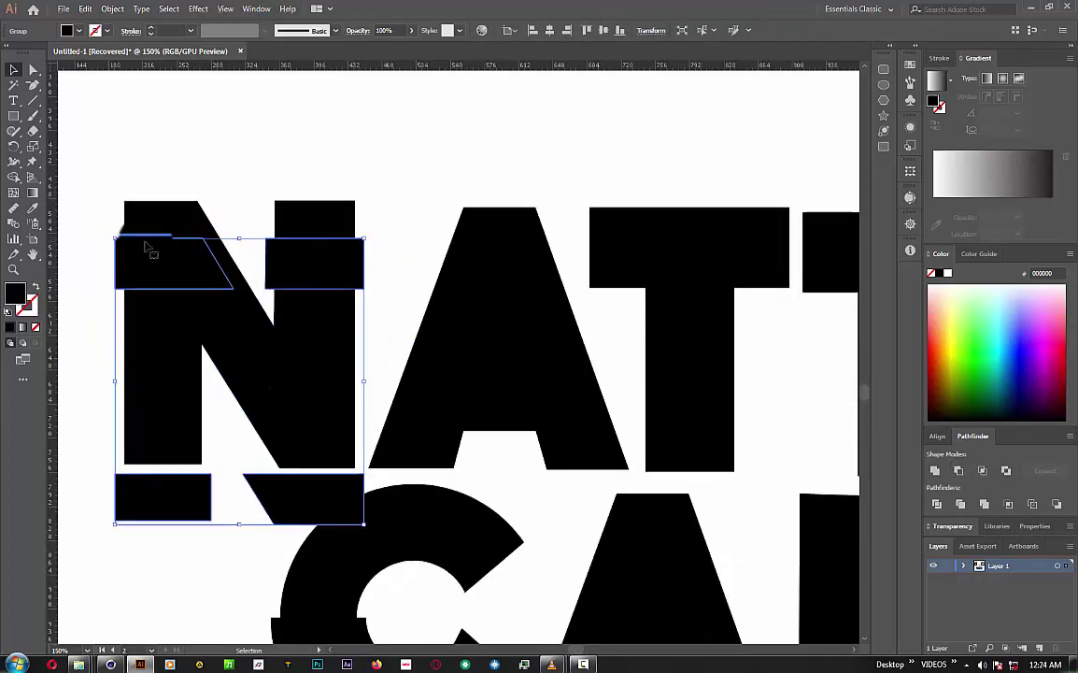
shift+drag(150, 241, 149, 212)
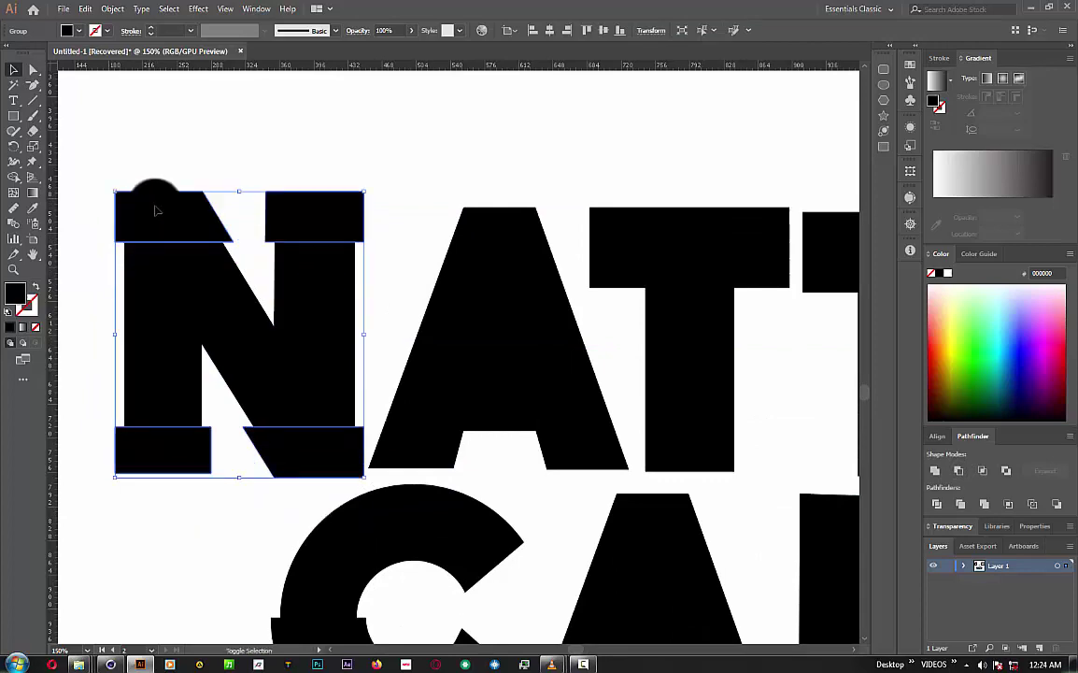
- Deselect the finished N group and zoom out to show the full logo with its TV frame
click(350, 140)
click(346, 208)
alt+scroll(407, 211, down, 2)
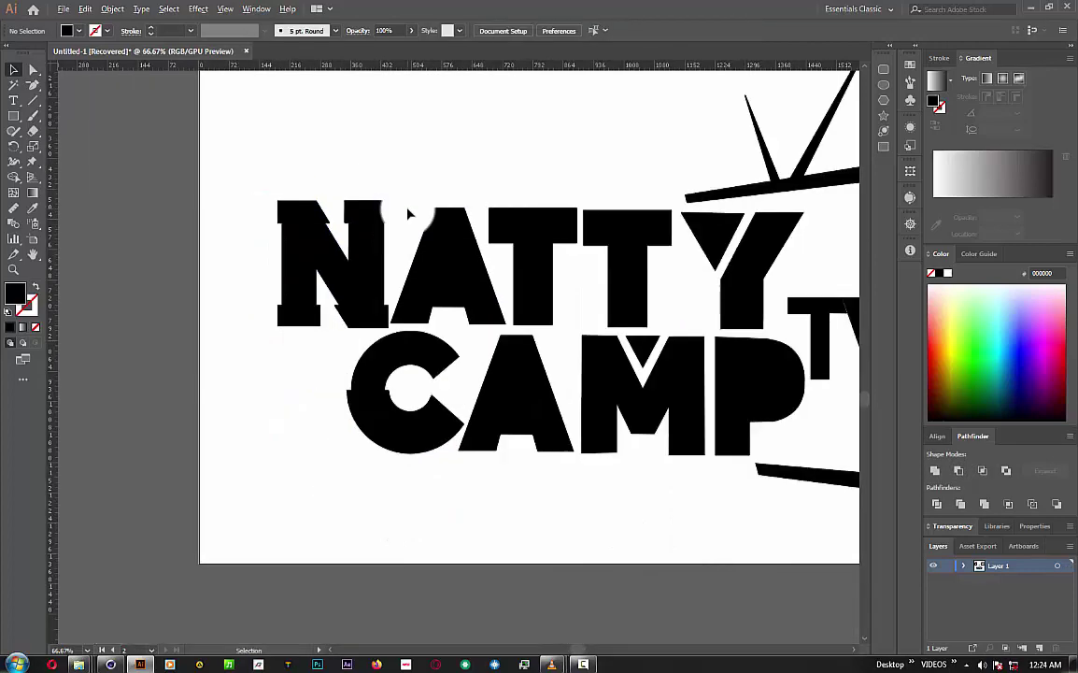
drag(555, 516, 482, 507)
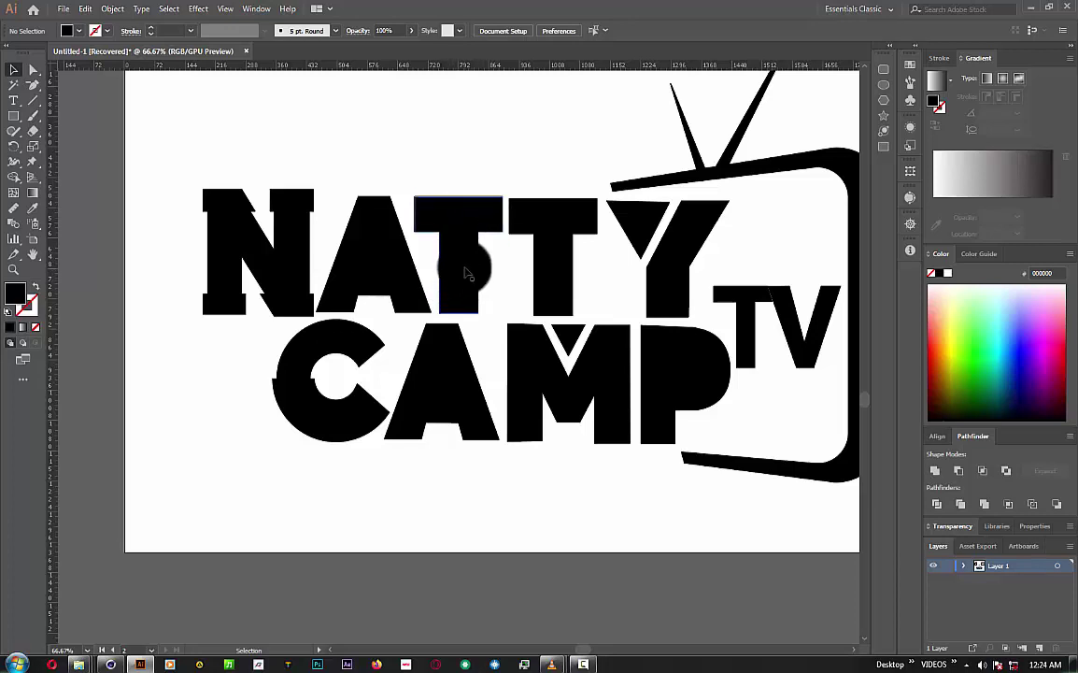
- Draw a rectangle over the first T's stem and give it and the T a 10 pt Offset Path
click(13, 115)
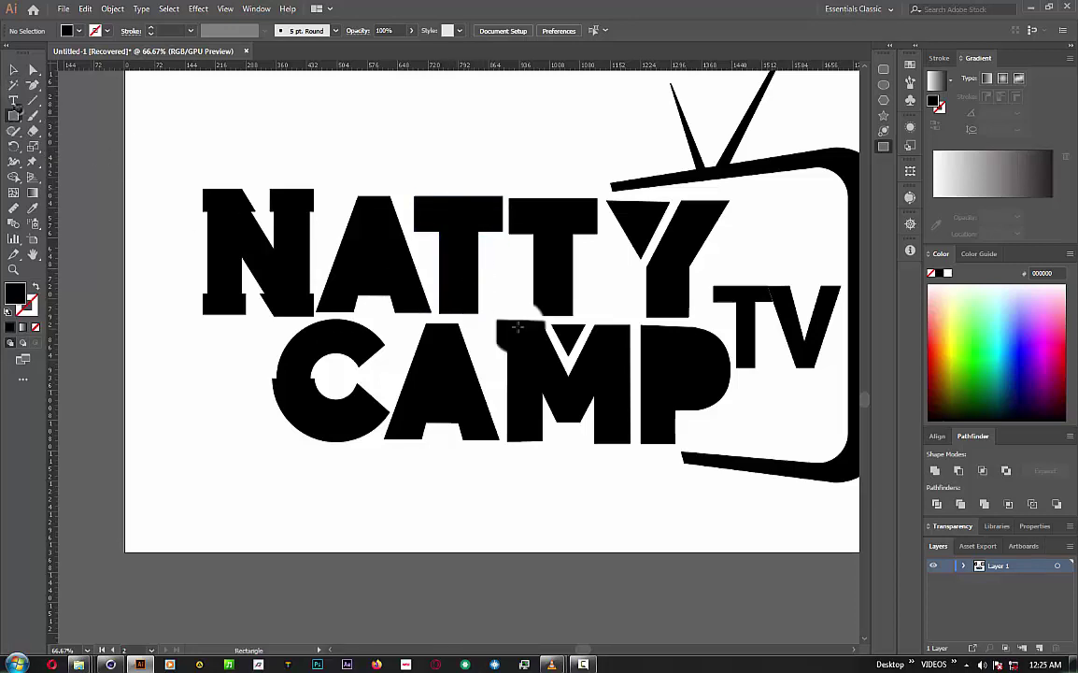
alt+scroll(483, 296, up, 1)
alt+scroll(489, 325, up, 1)
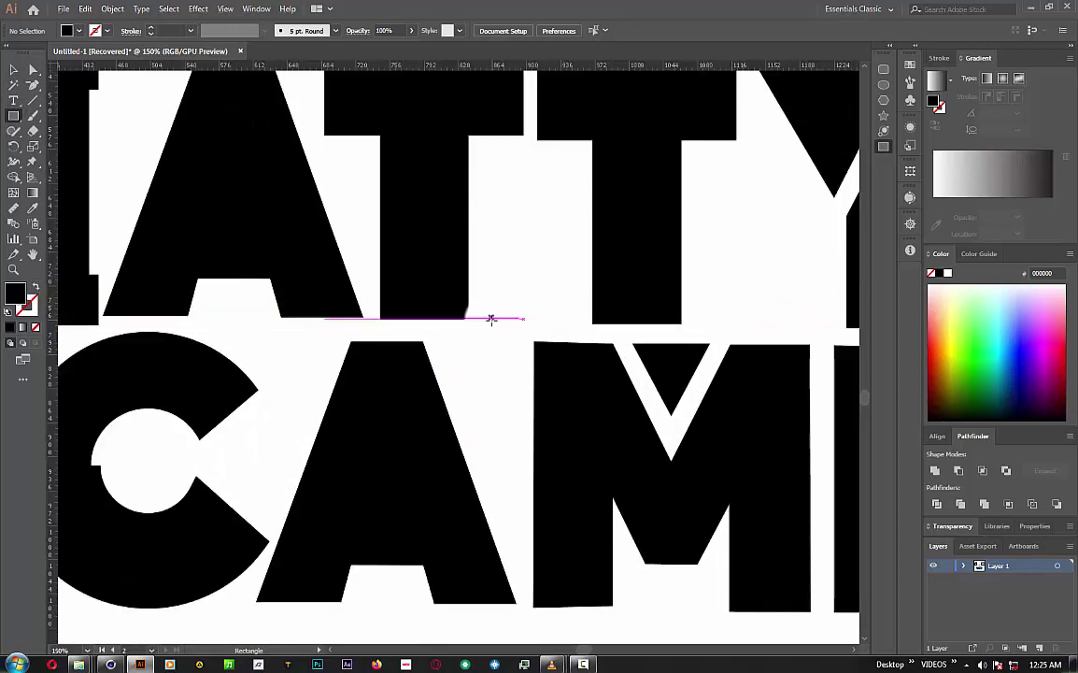
drag(492, 319, 438, 174)
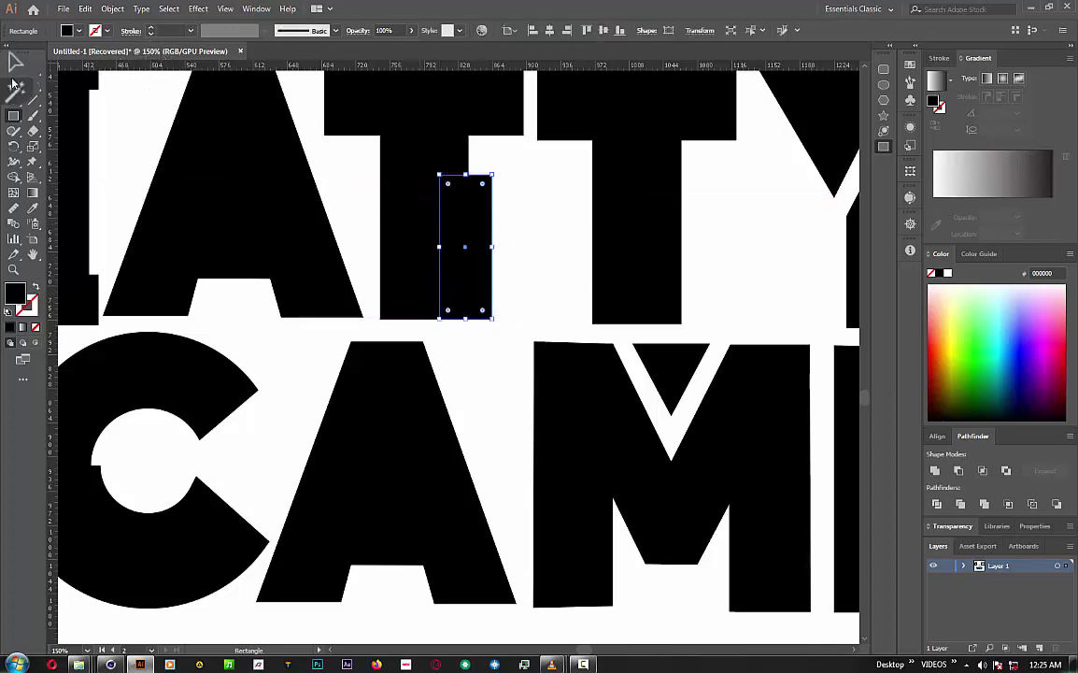
click(14, 70)
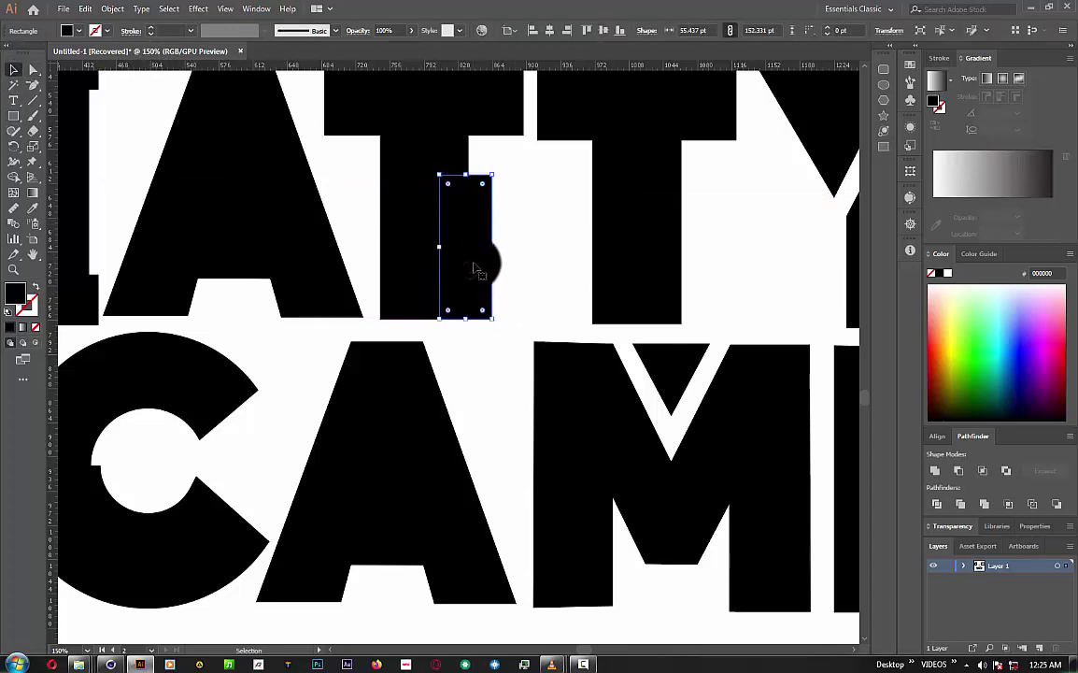
shift+click(424, 149)
click(112, 8)
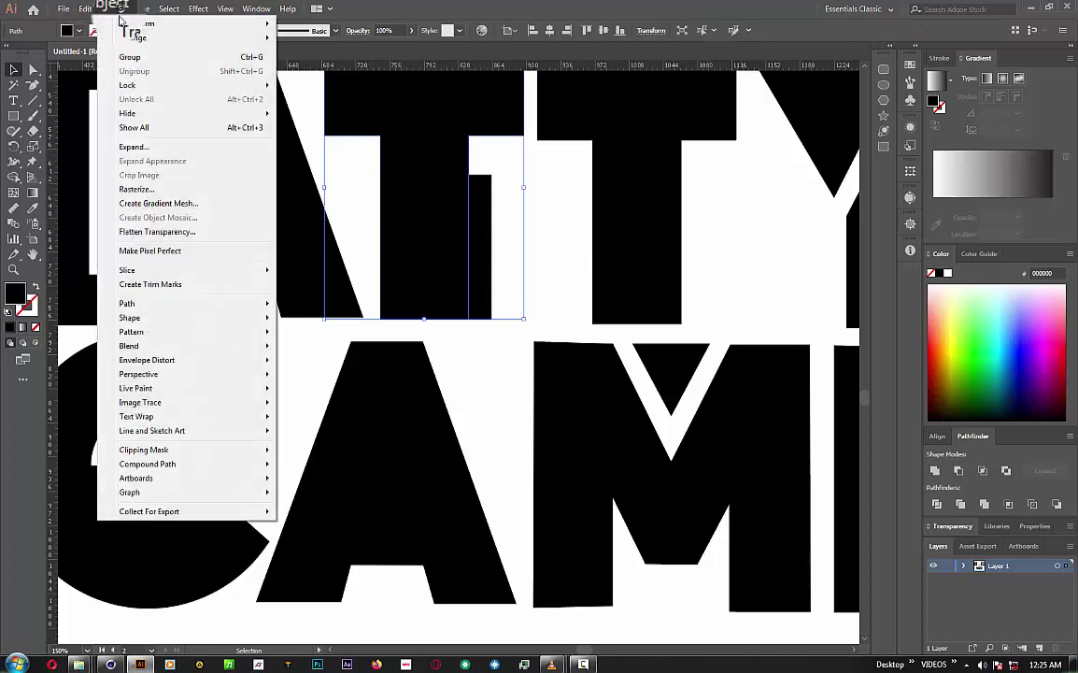
mouse_move(127, 303)
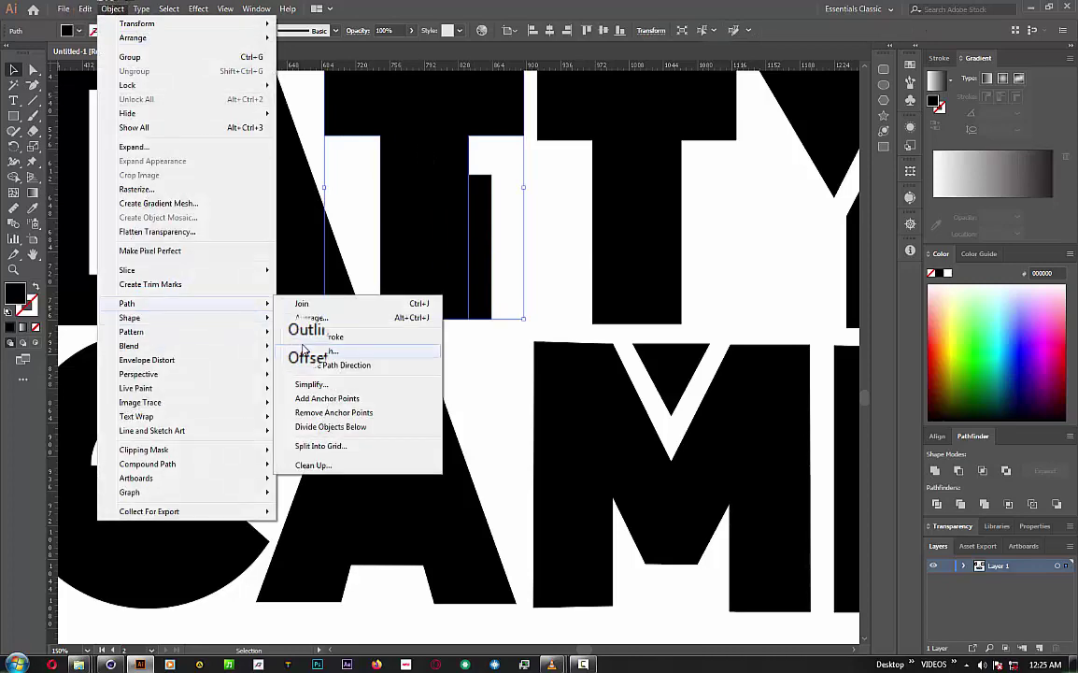
click(309, 356)
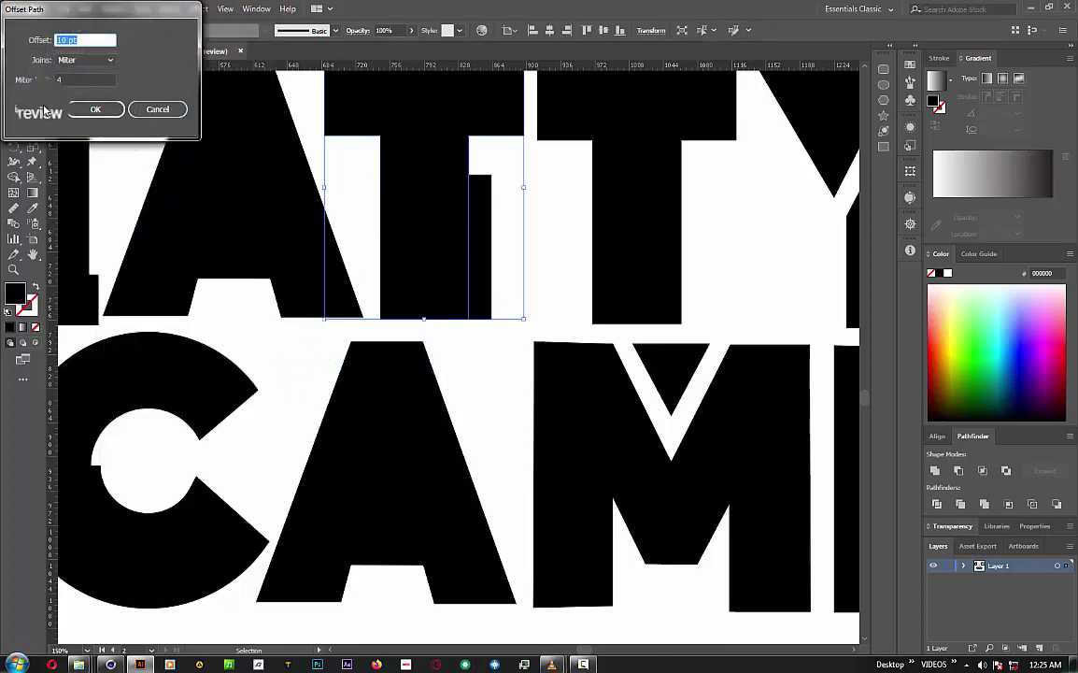
click(43, 109)
click(95, 110)
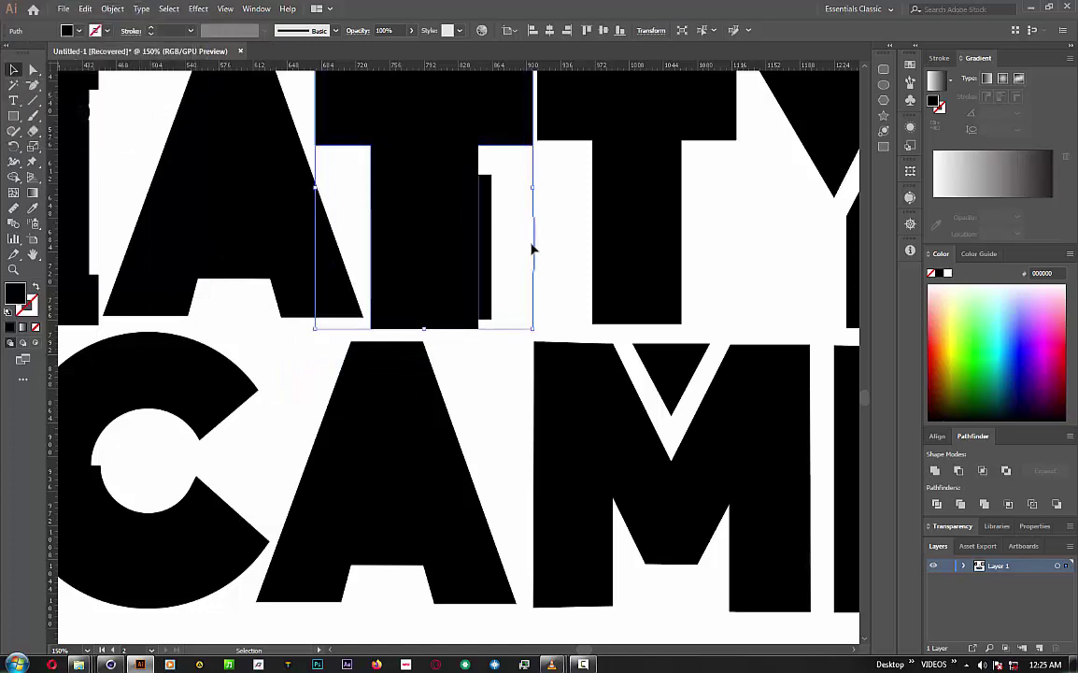
- Nudge the small stem rectangle slightly left and select the first T
click(478, 219)
drag(480, 239, 465, 240)
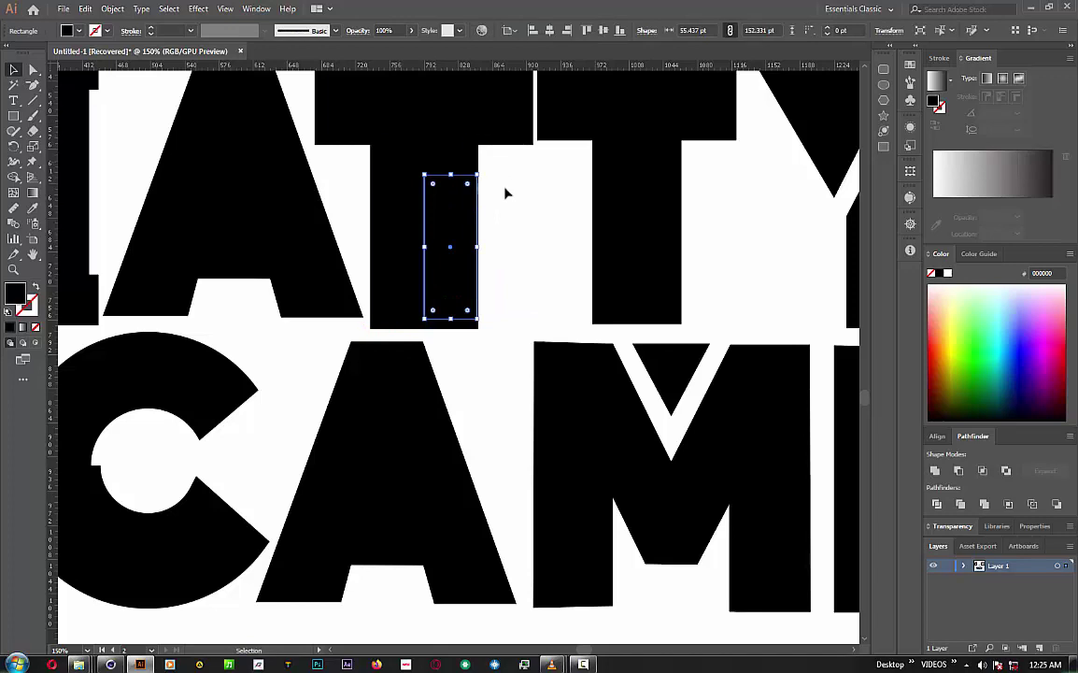
click(537, 271)
click(481, 163)
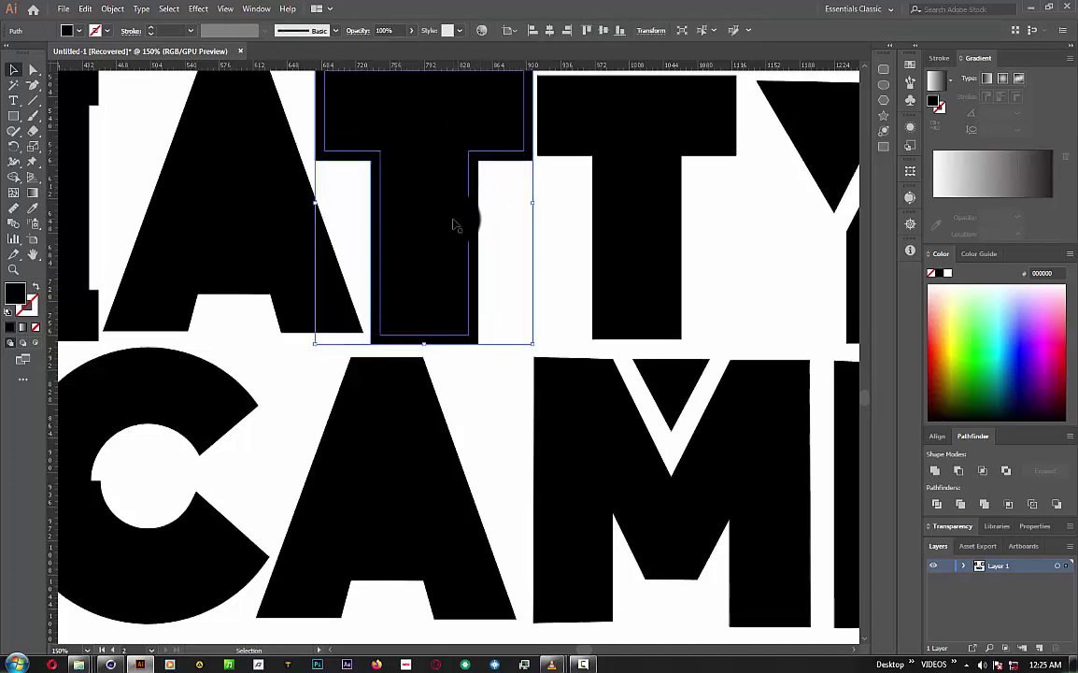
- Draw a large rectangle over the T's top and reshape its bottom edge into a slanted point
scroll(455, 207, up, 1)
click(14, 115)
scroll(142, 162, up, 2)
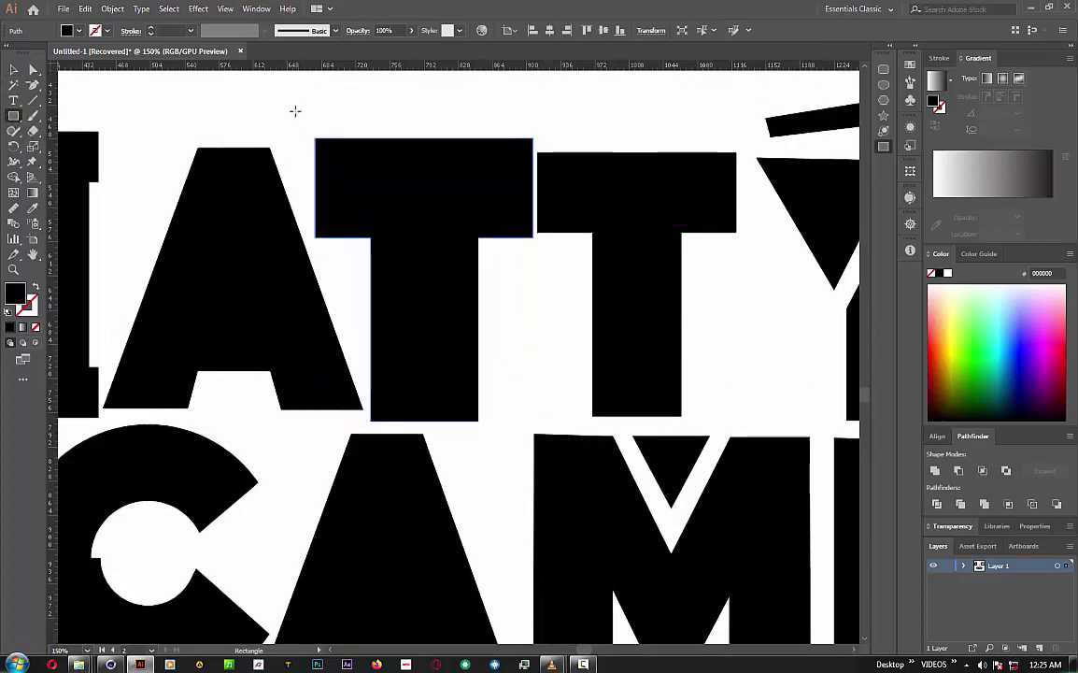
drag(266, 89, 554, 274)
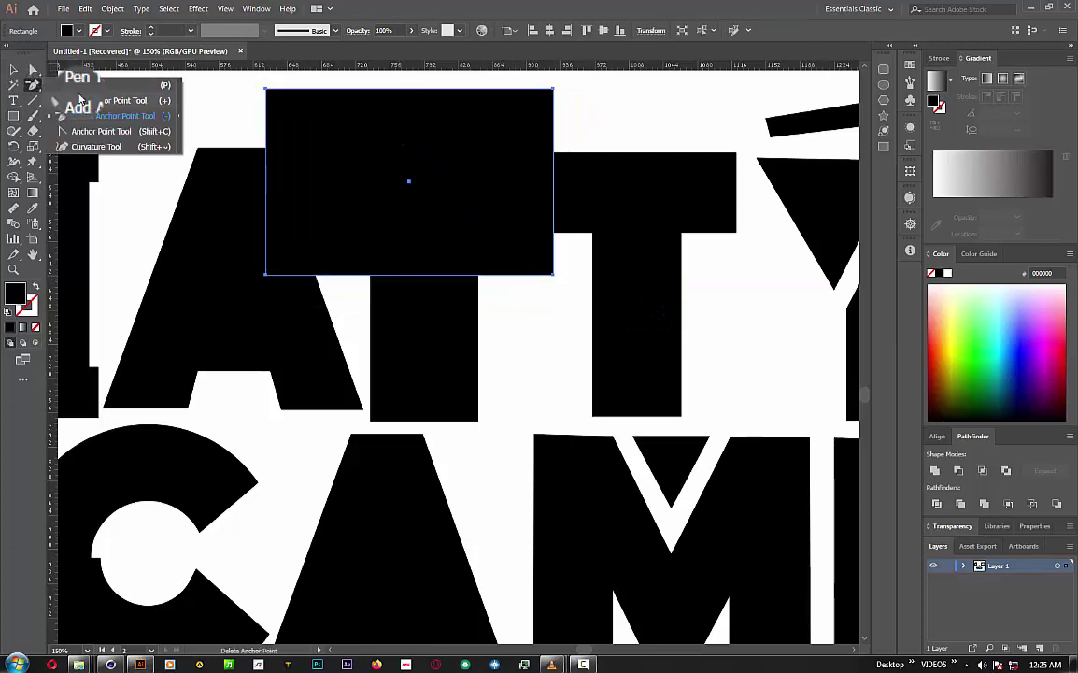
drag(32, 86, 89, 97)
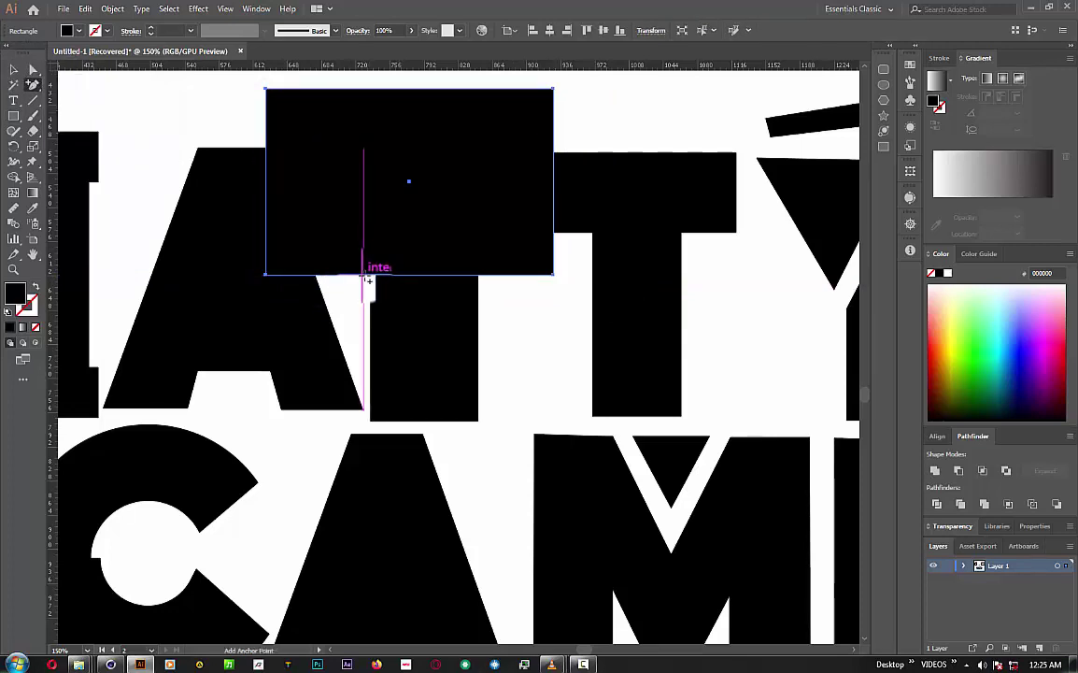
click(362, 275)
click(32, 70)
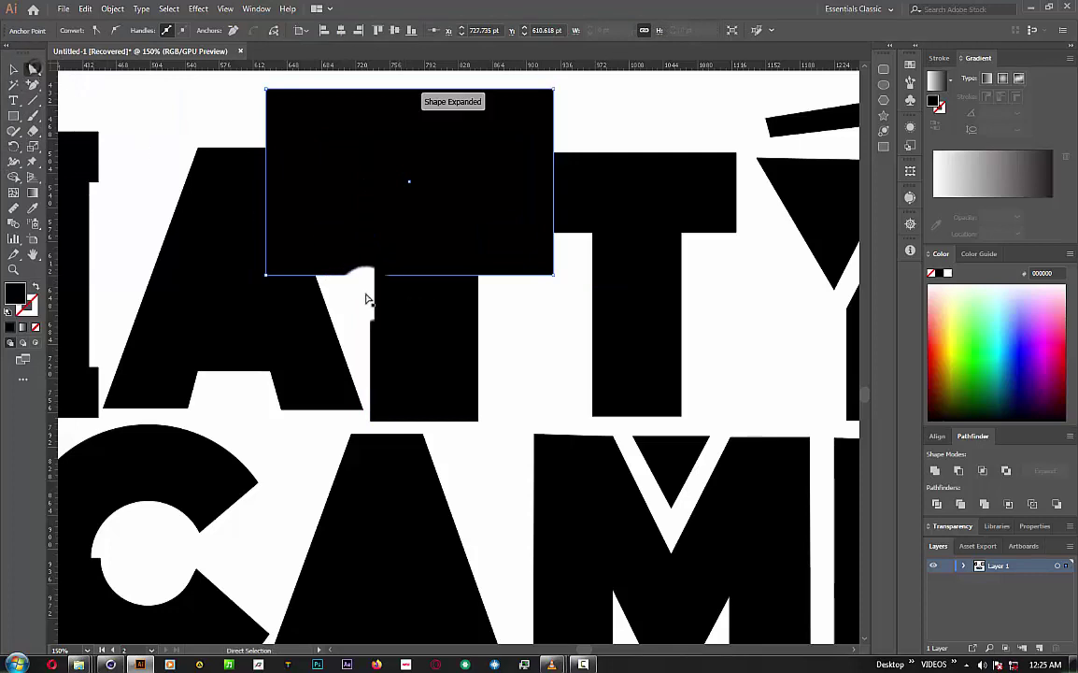
click(363, 274)
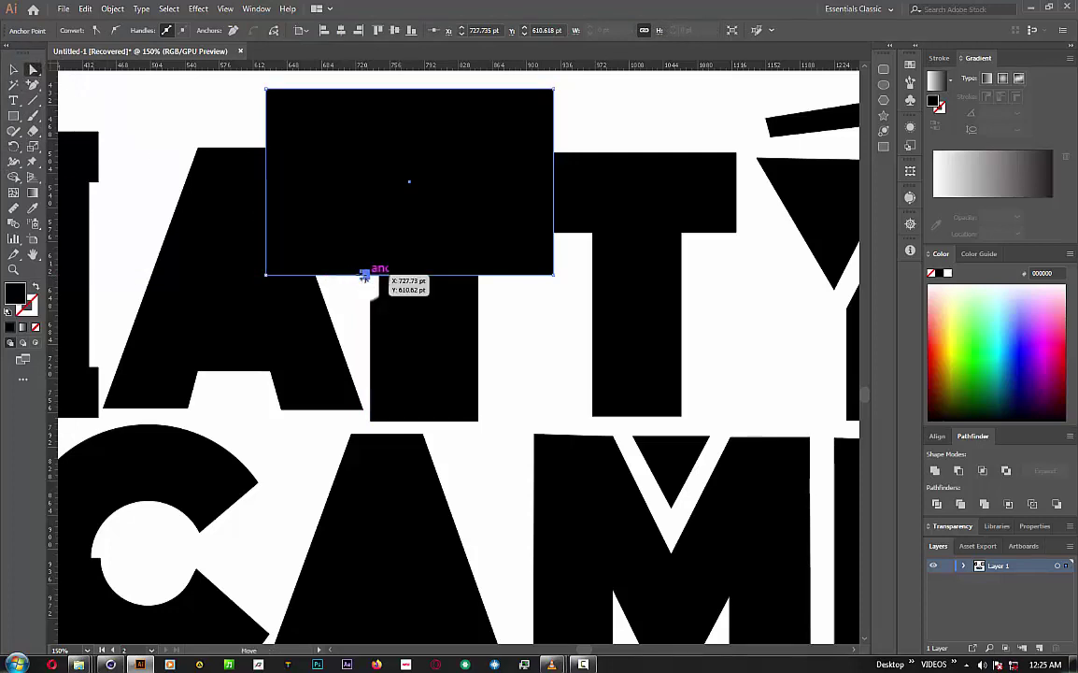
drag(365, 277, 357, 327)
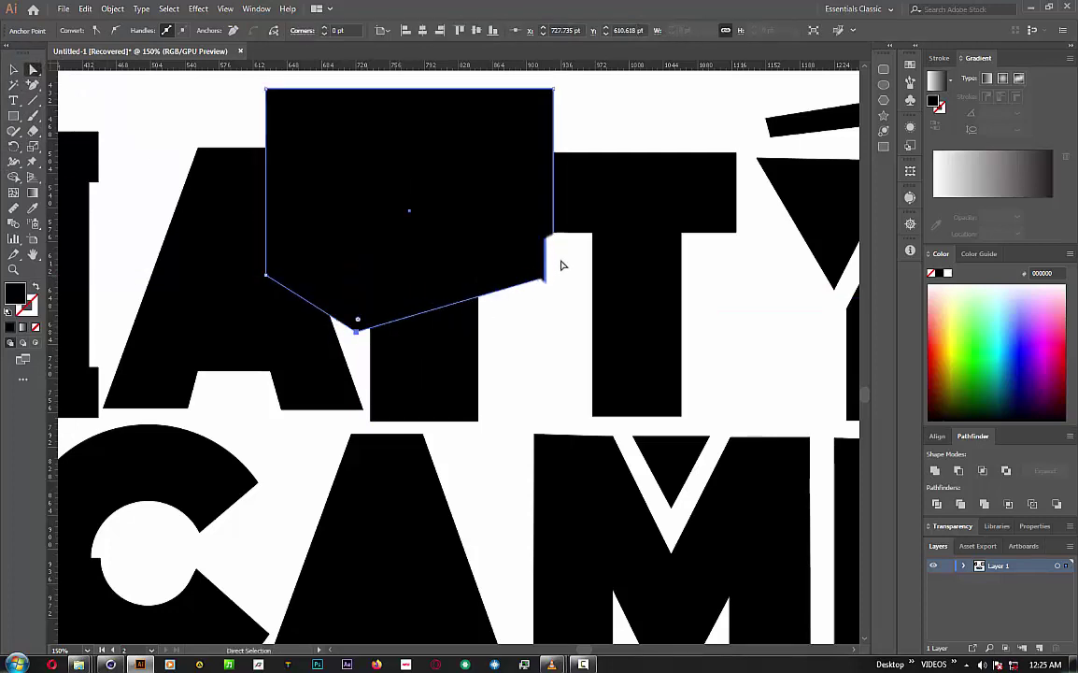
drag(546, 278, 530, 248)
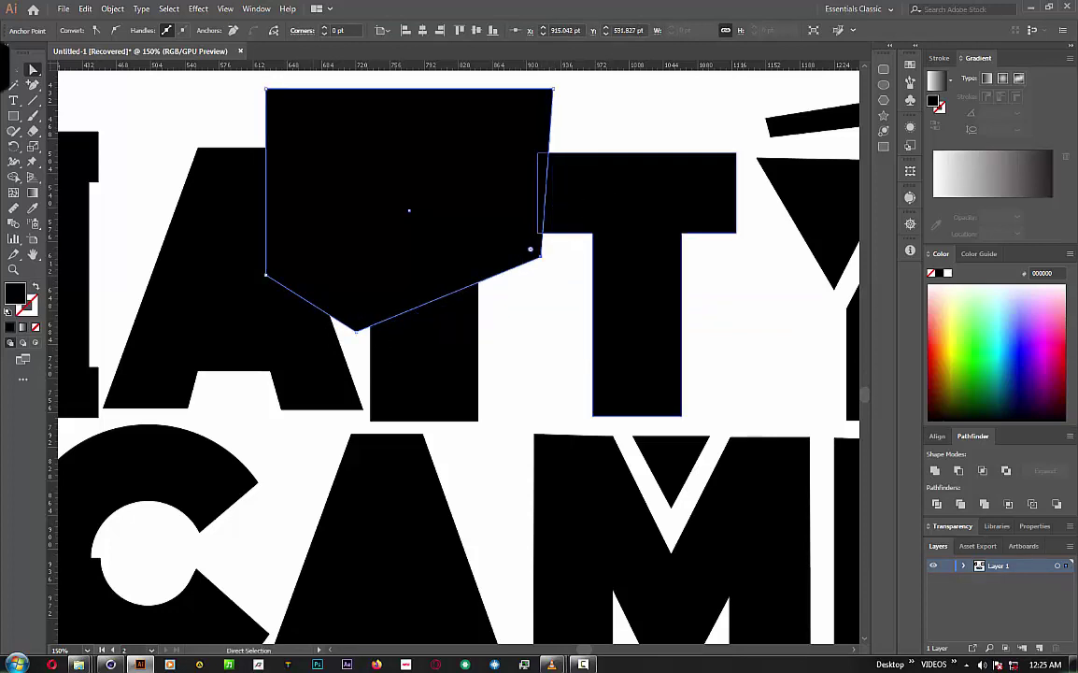
- Cut the T with the pointed shape via Pathfinder, leaving a separate lower stem piece
click(15, 68)
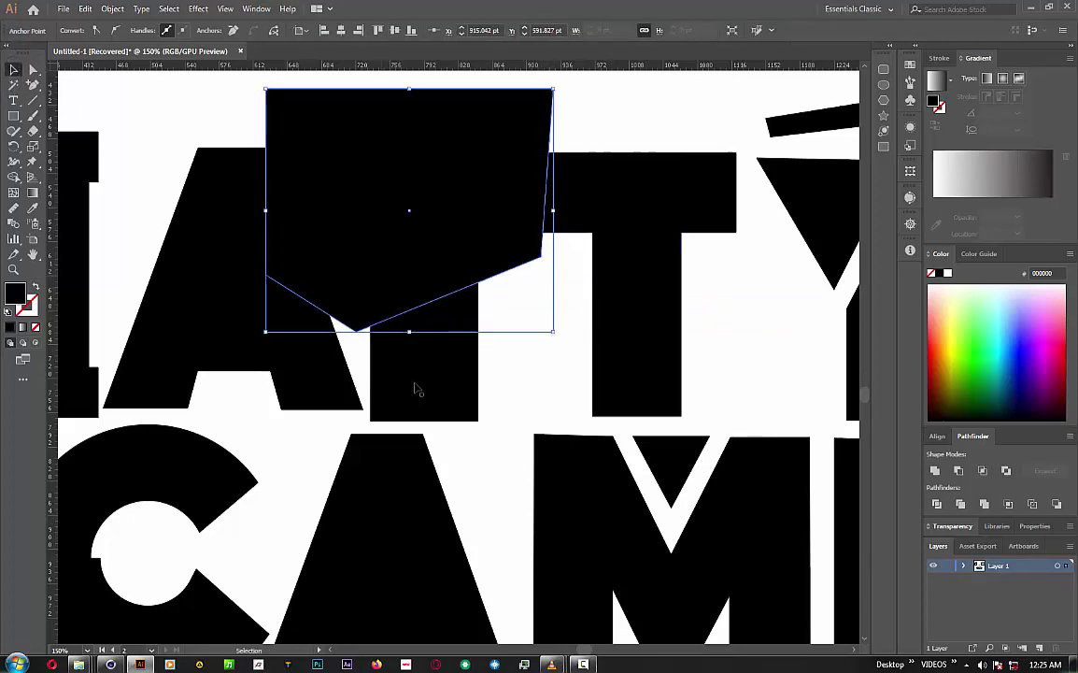
shift+click(478, 420)
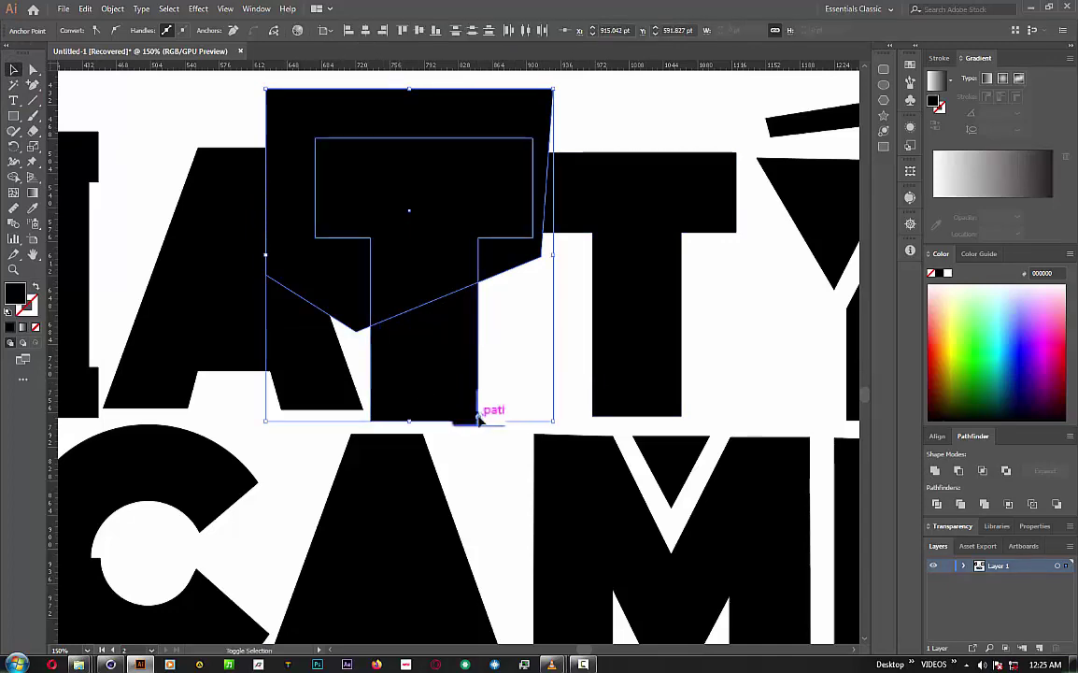
click(958, 470)
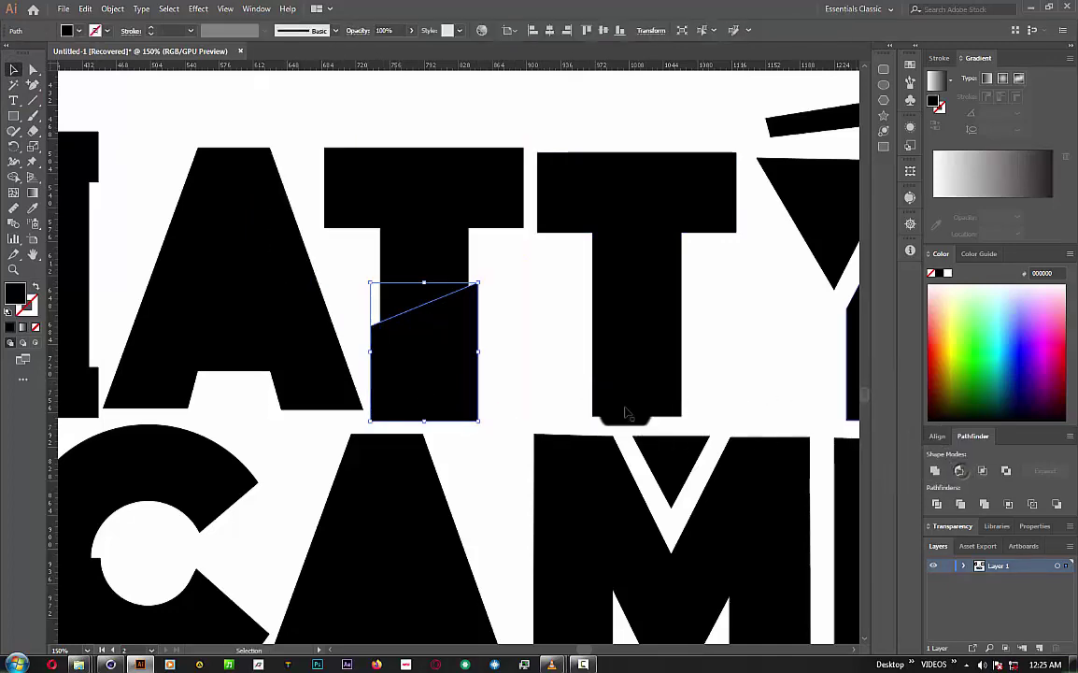
click(564, 361)
key(ctrl+minus)
key(ctrl+minus)
mouse_move(561, 379)
mouse_down()
mouse_move(570, 367)
mouse_move(557, 361)
mouse_up()
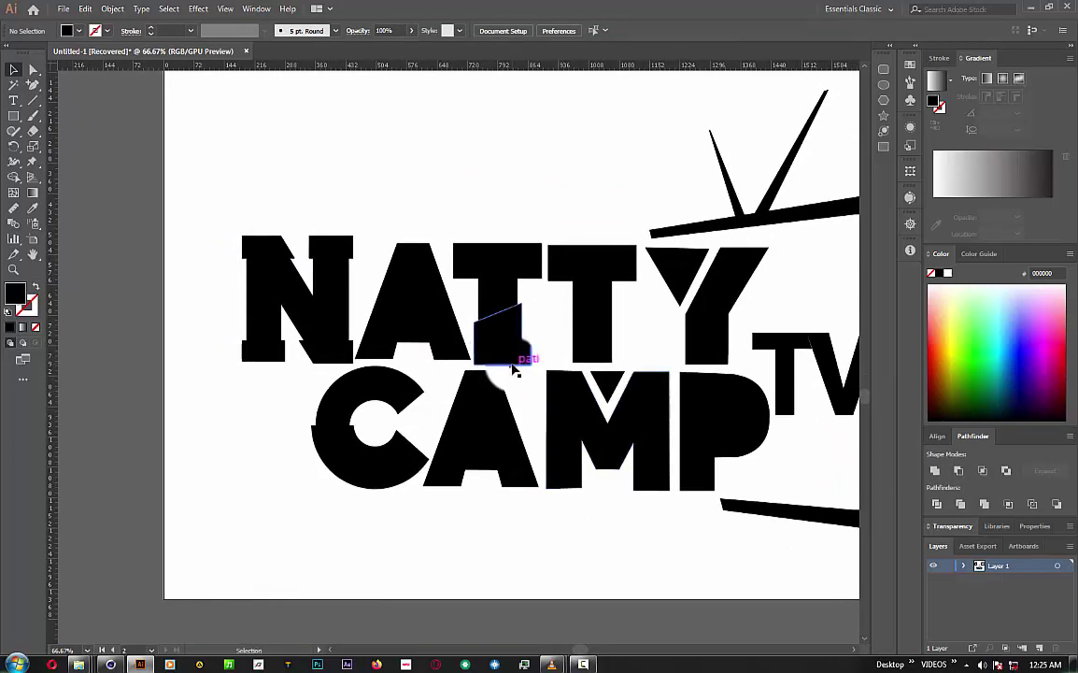
alt+scroll(513, 370, up, 1)
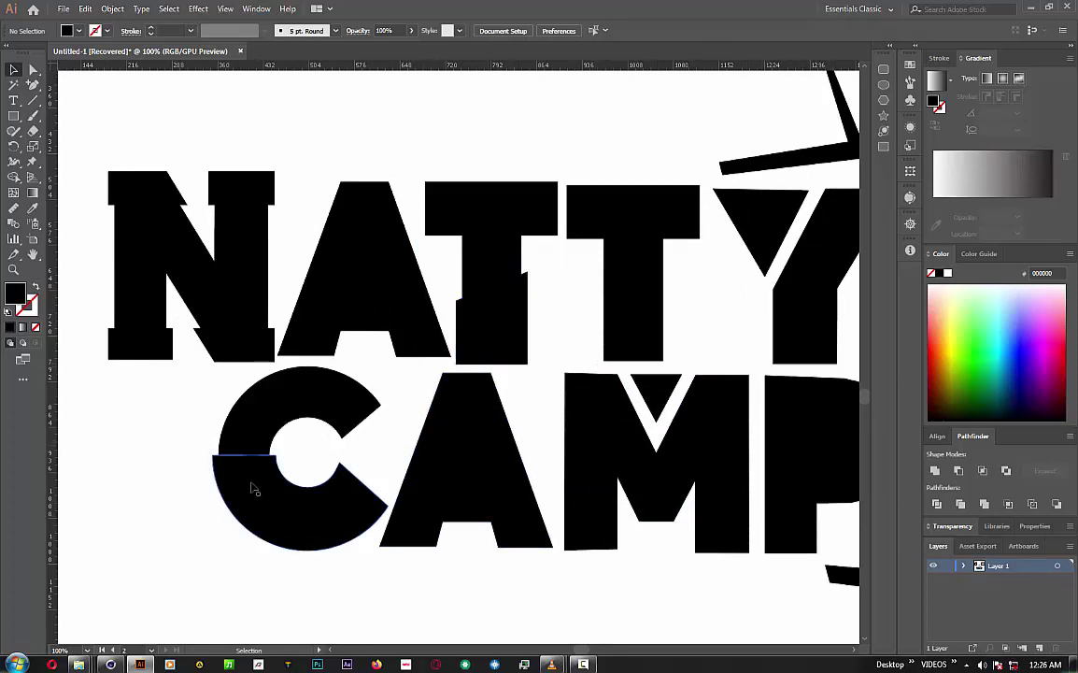
- Copy the N group, T-stem piece and C piece with Ctrl+C, then return to Cinema 4D
click(229, 346)
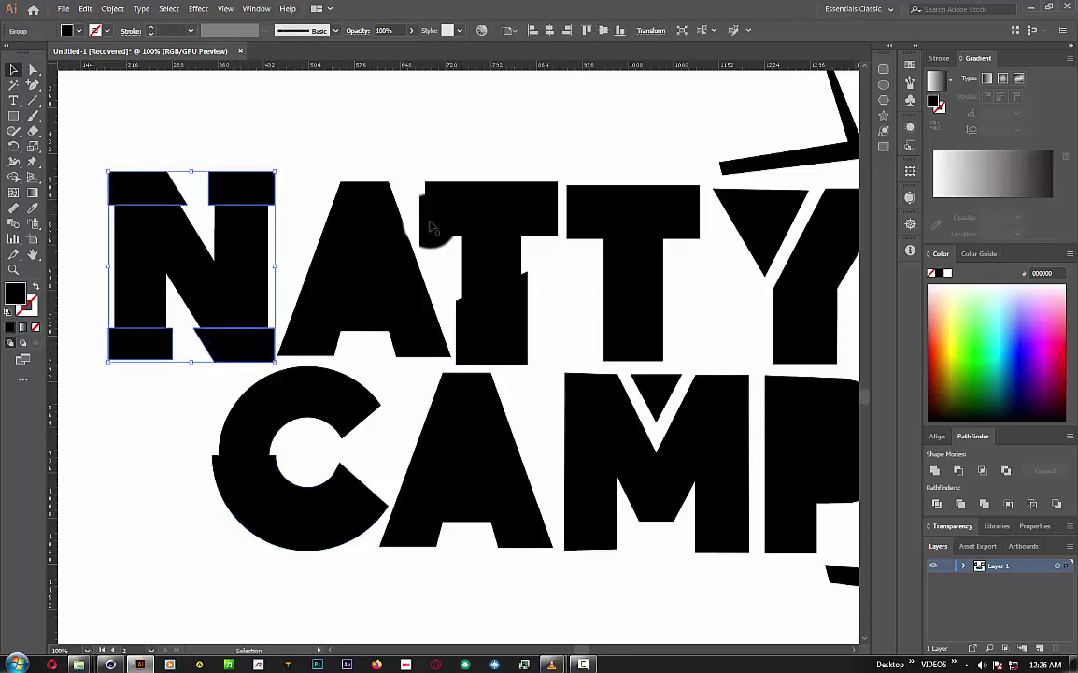
shift+click(513, 353)
shift+click(343, 514)
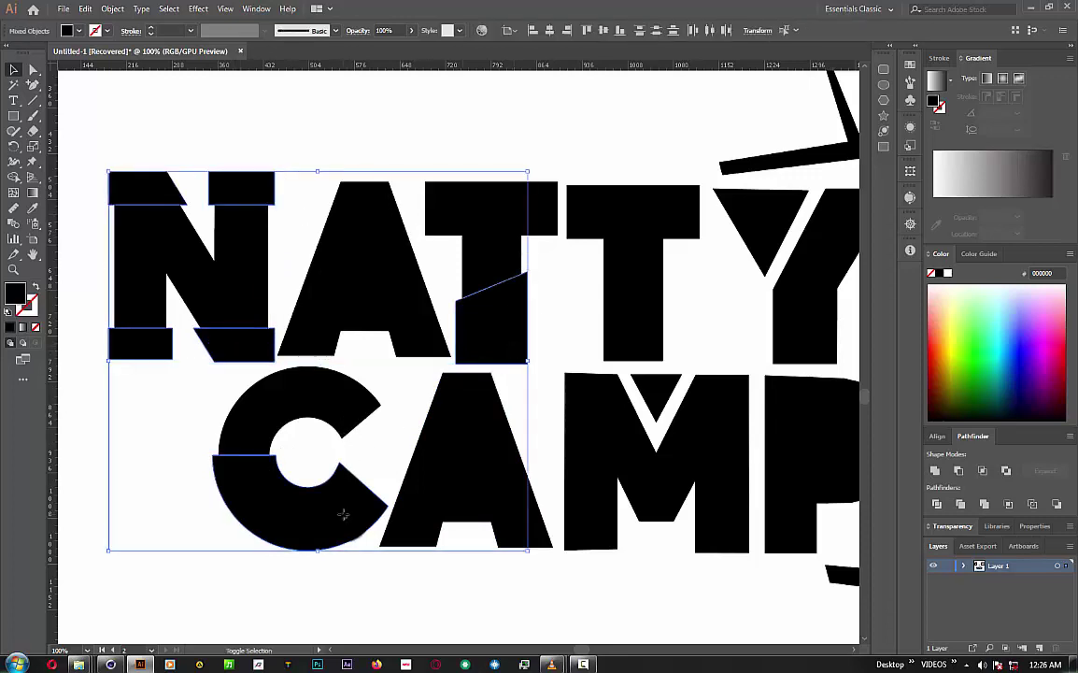
key(a)
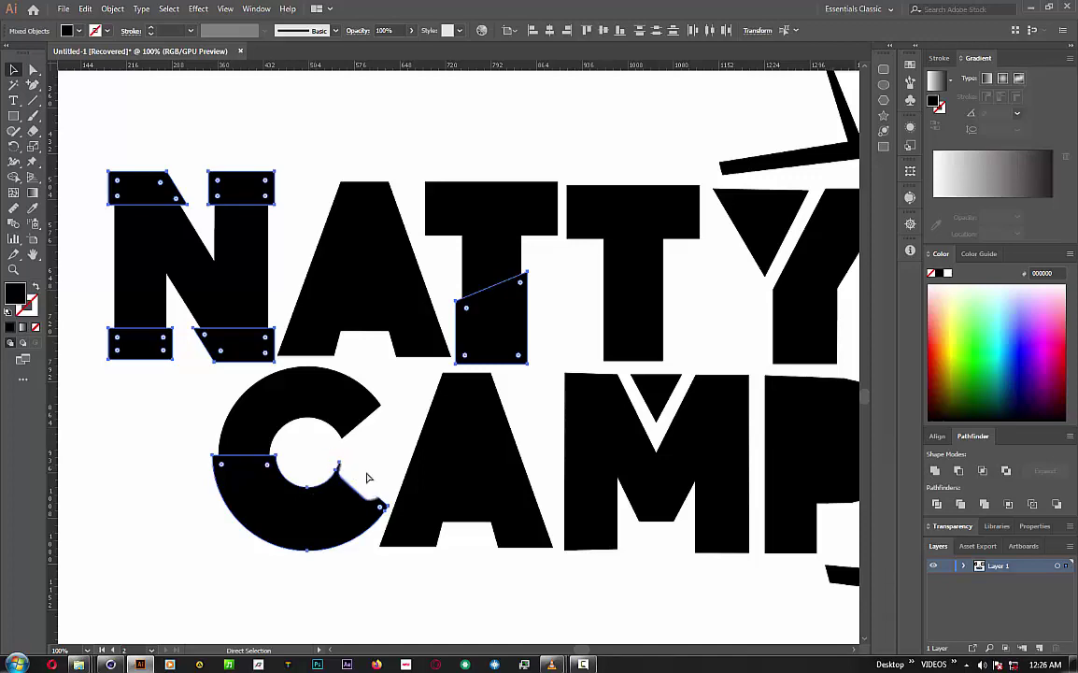
key(ctrl+c)
key(Escape)
click(85, 9)
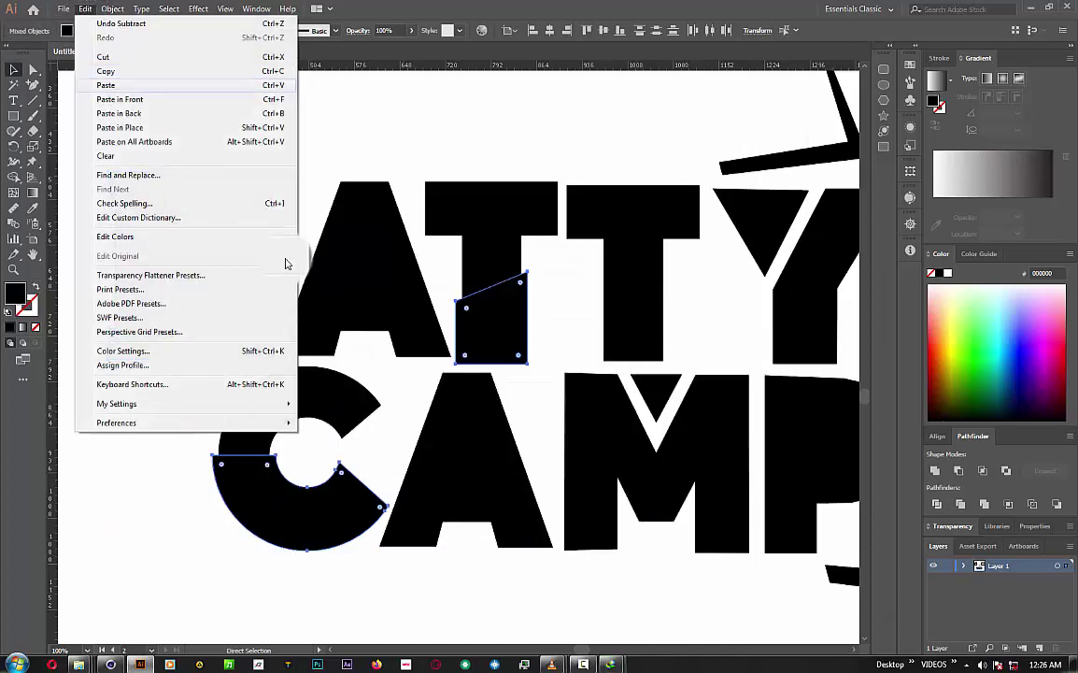
click(111, 666)
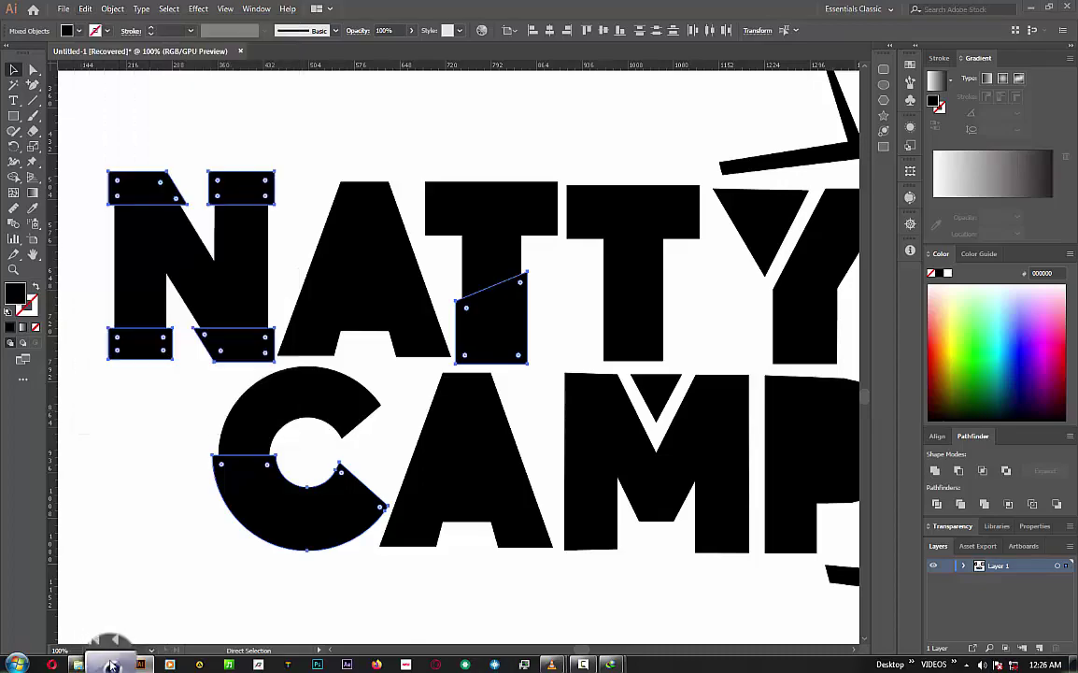
click(111, 666)
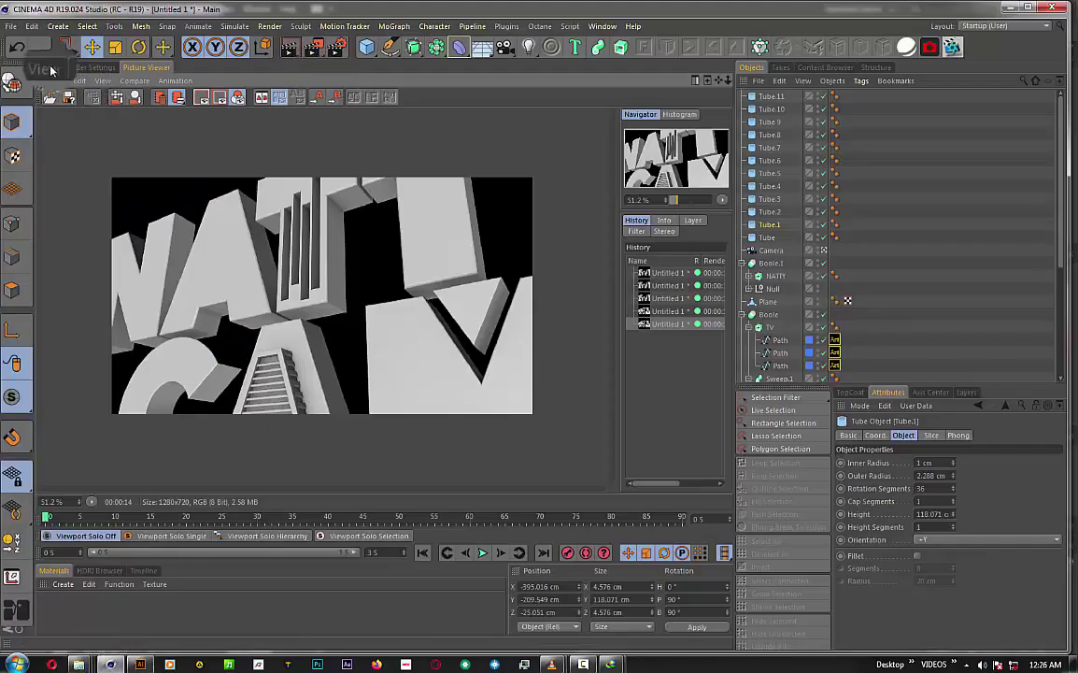
- Switch the viewport to Front view and delete the Camera object
click(52, 69)
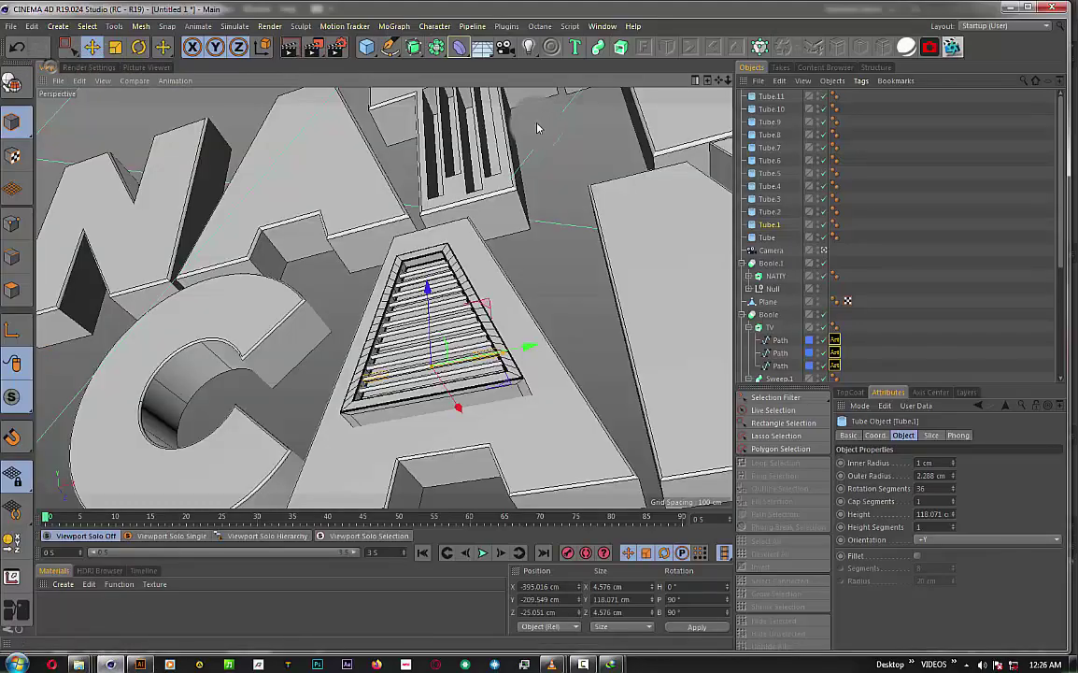
click(598, 46)
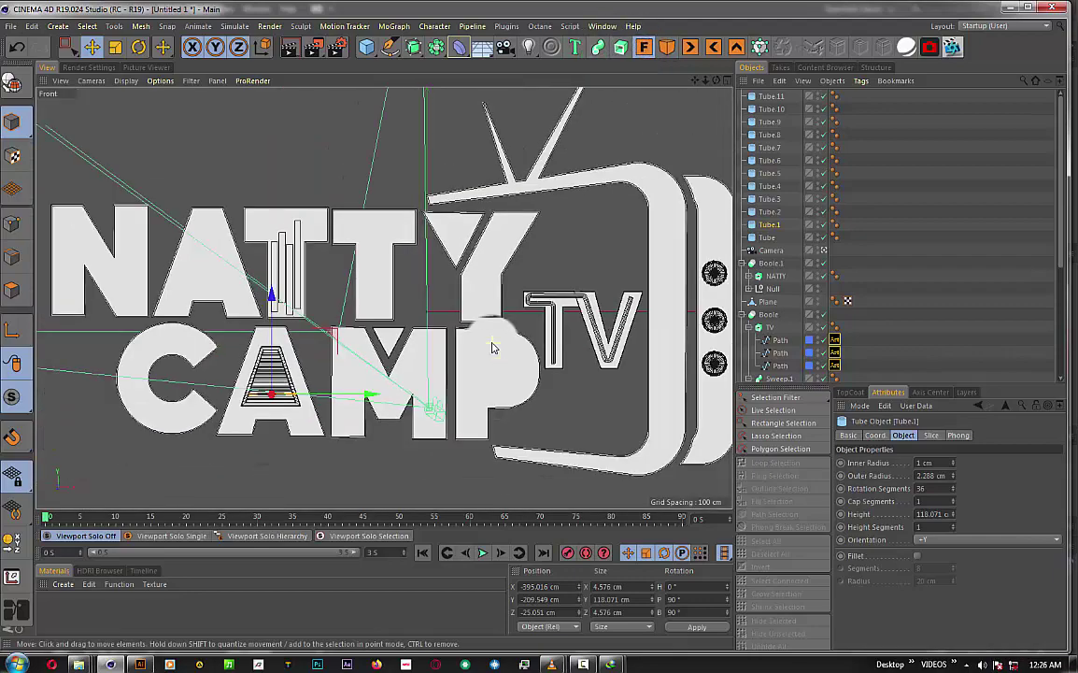
scroll(493, 348, down, 4)
scroll(492, 348, down, 2)
click(775, 292)
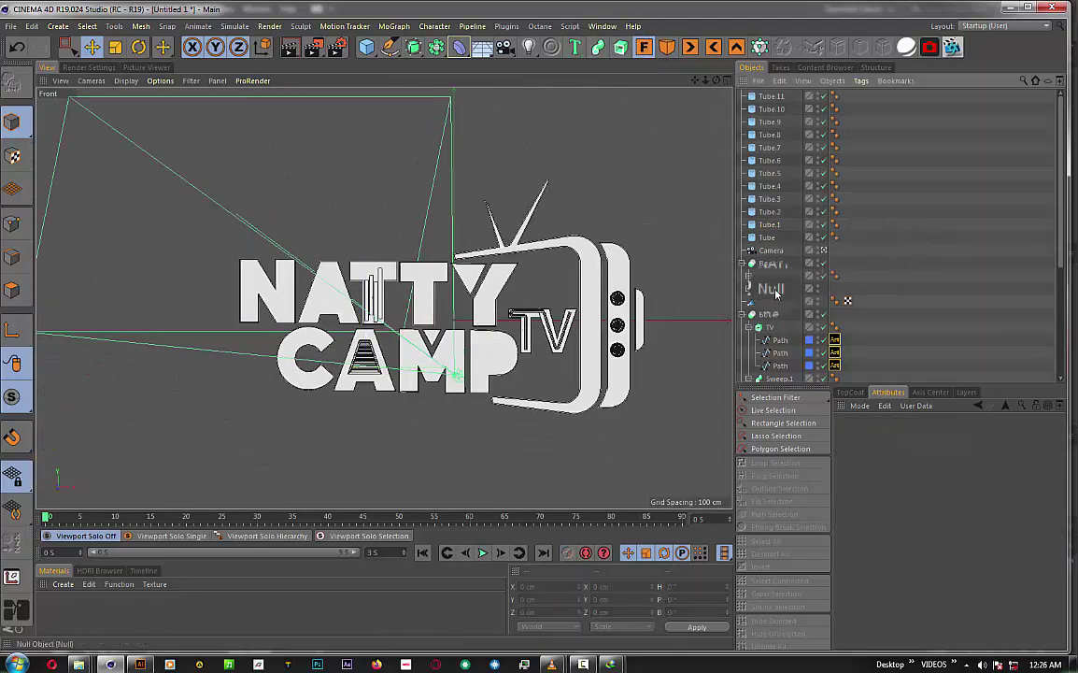
click(775, 253)
key(Delete)
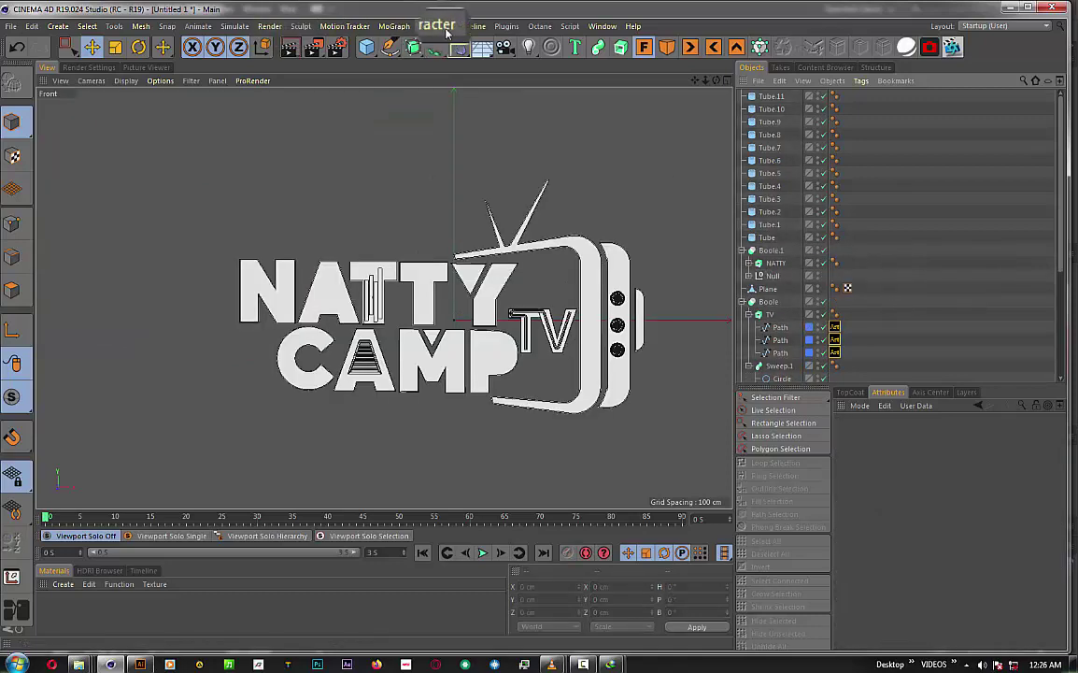
- Paste the Illustrator paths via CV-ArtSmart > Paste and move Layer 1 out of the imported group
click(541, 26)
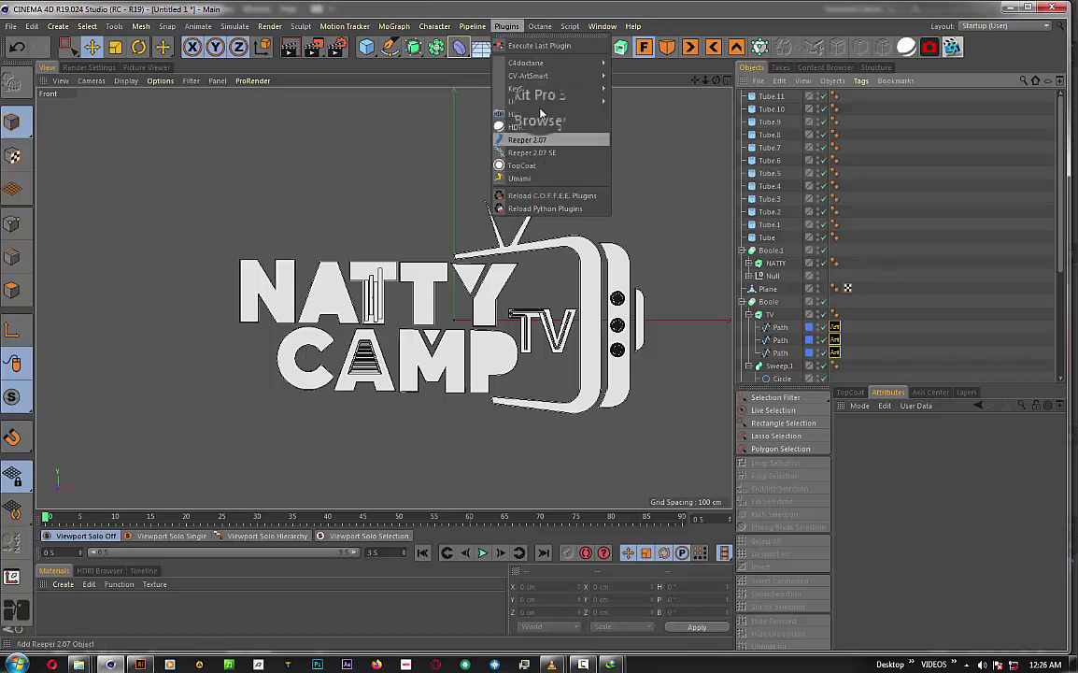
mouse_move(529, 76)
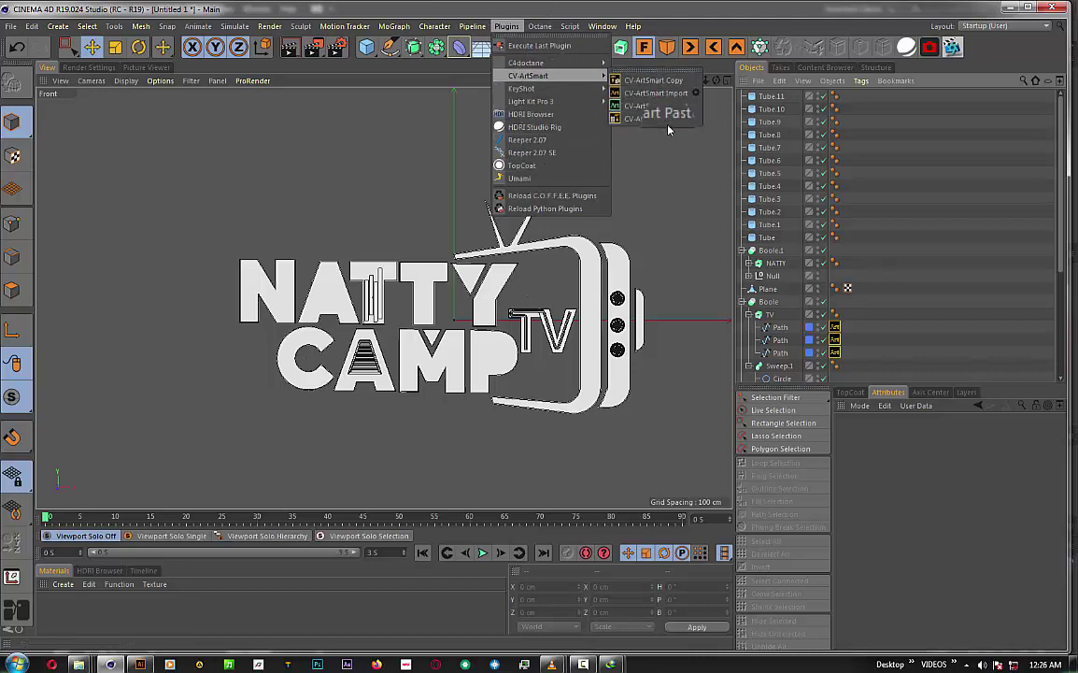
click(655, 118)
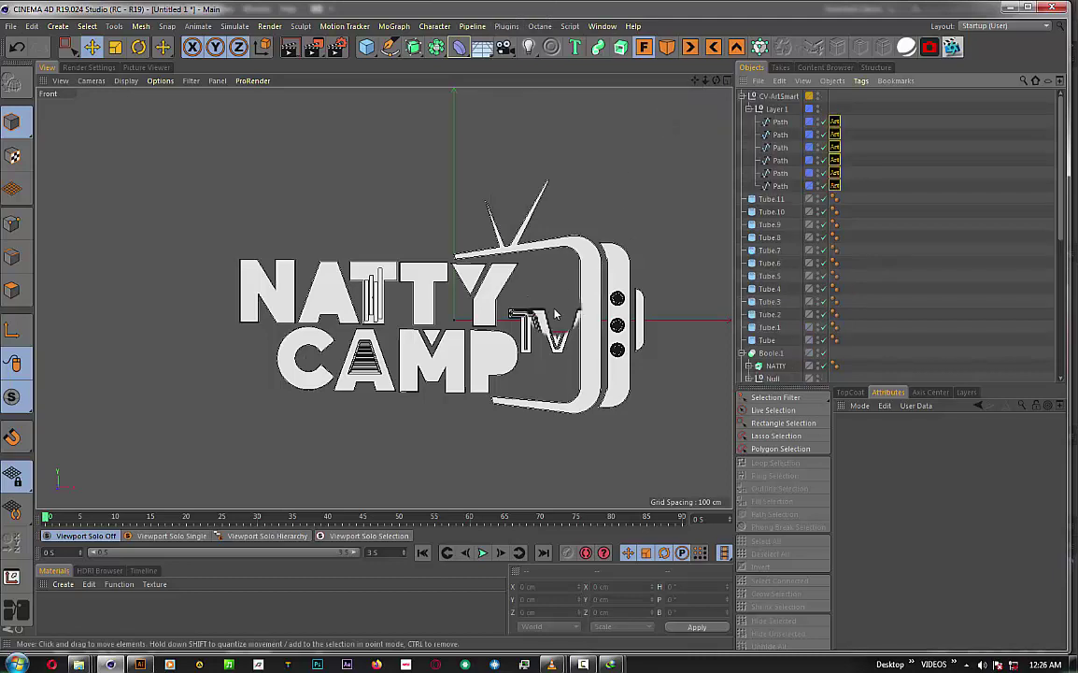
scroll(554, 315, down, 3)
scroll(561, 331, down, 2)
scroll(571, 350, down, 1)
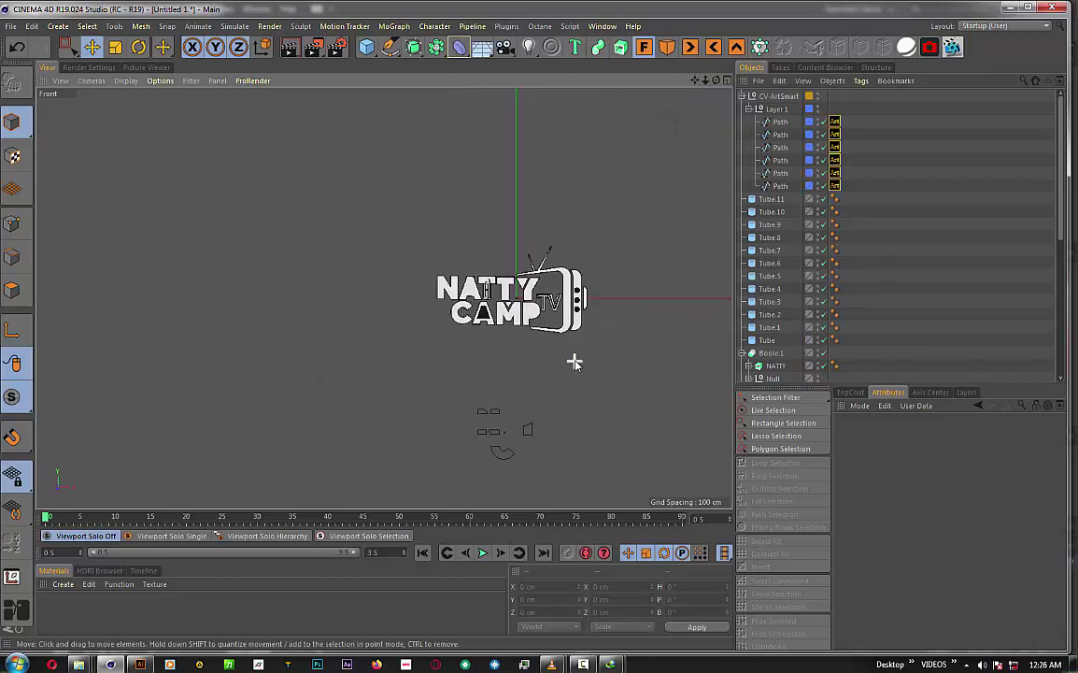
scroll(575, 362, up, 1)
scroll(485, 459, up, 2)
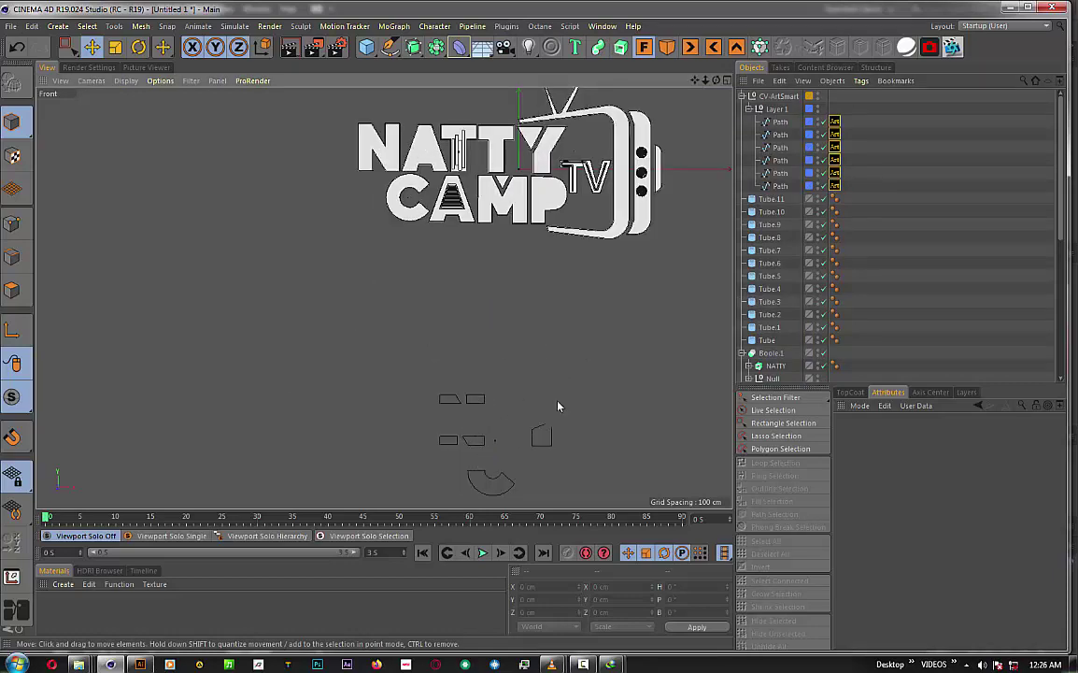
click(776, 109)
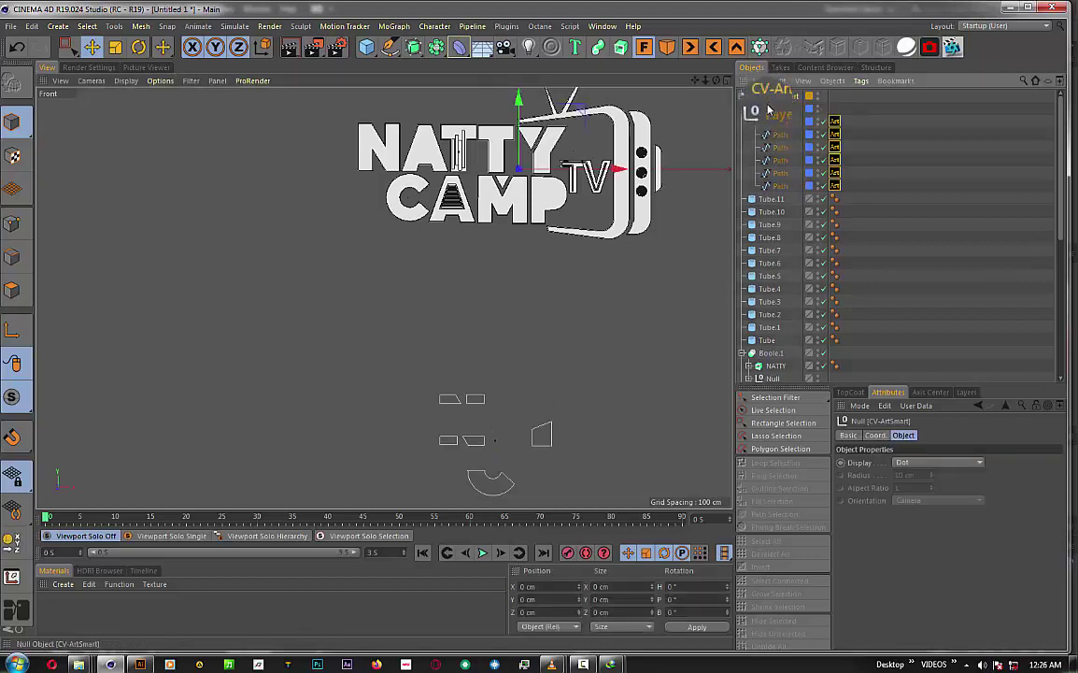
drag(752, 110, 769, 121)
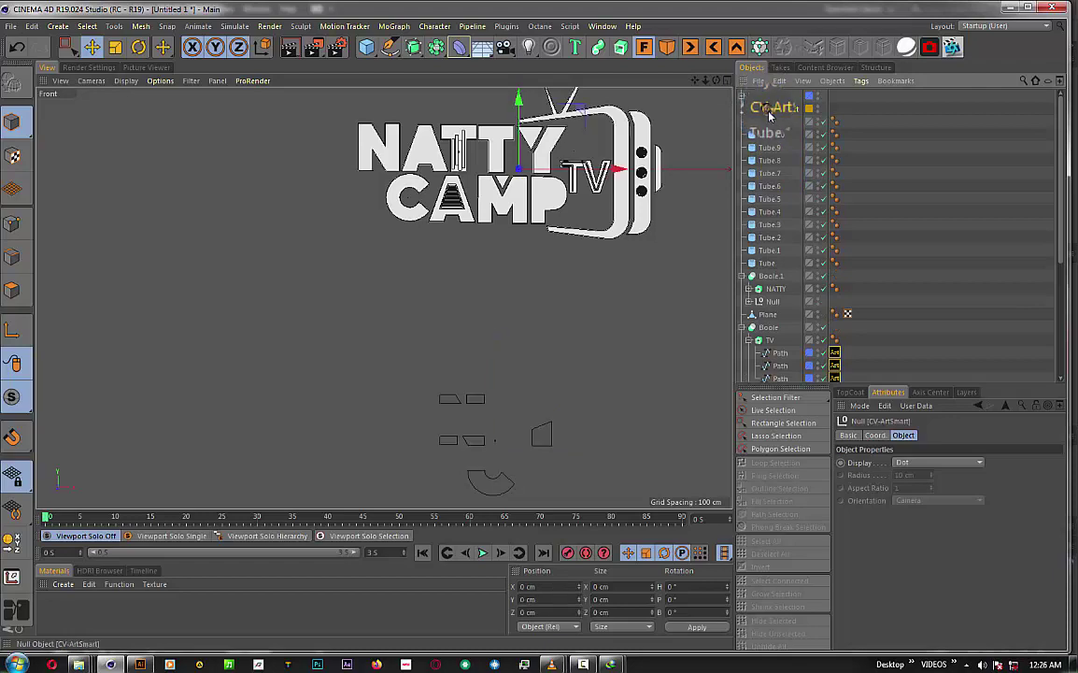
- Group the twelve tube stripes under a new null with Alt+G and place it inside Layer 1
drag(768, 122, 778, 128)
drag(764, 116, 758, 248)
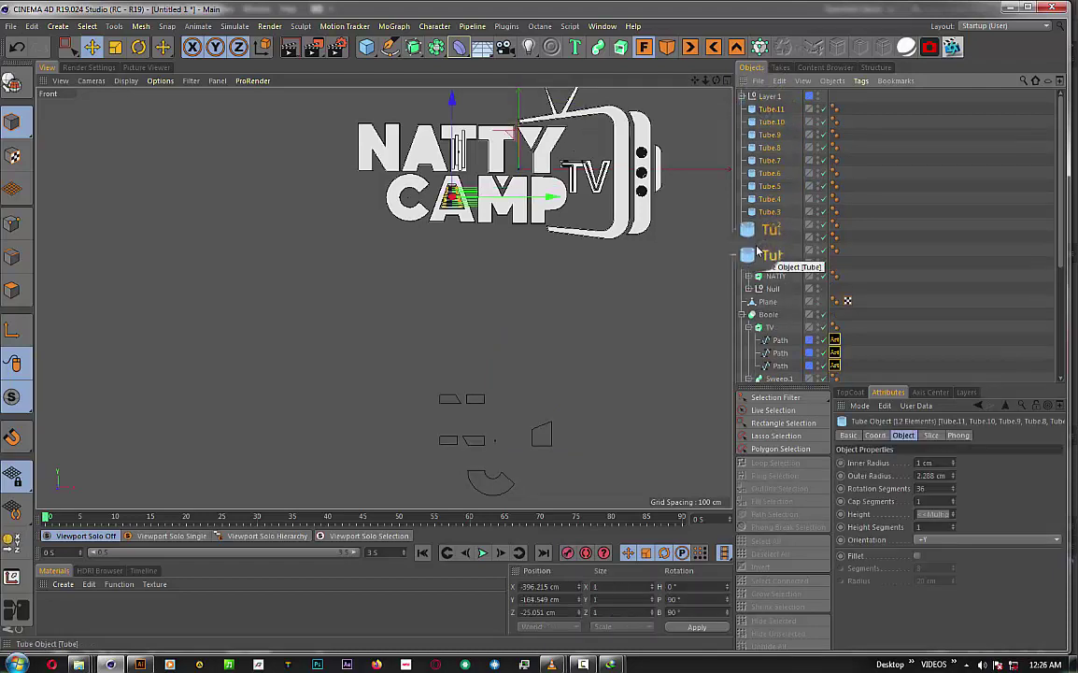
key(alt+g)
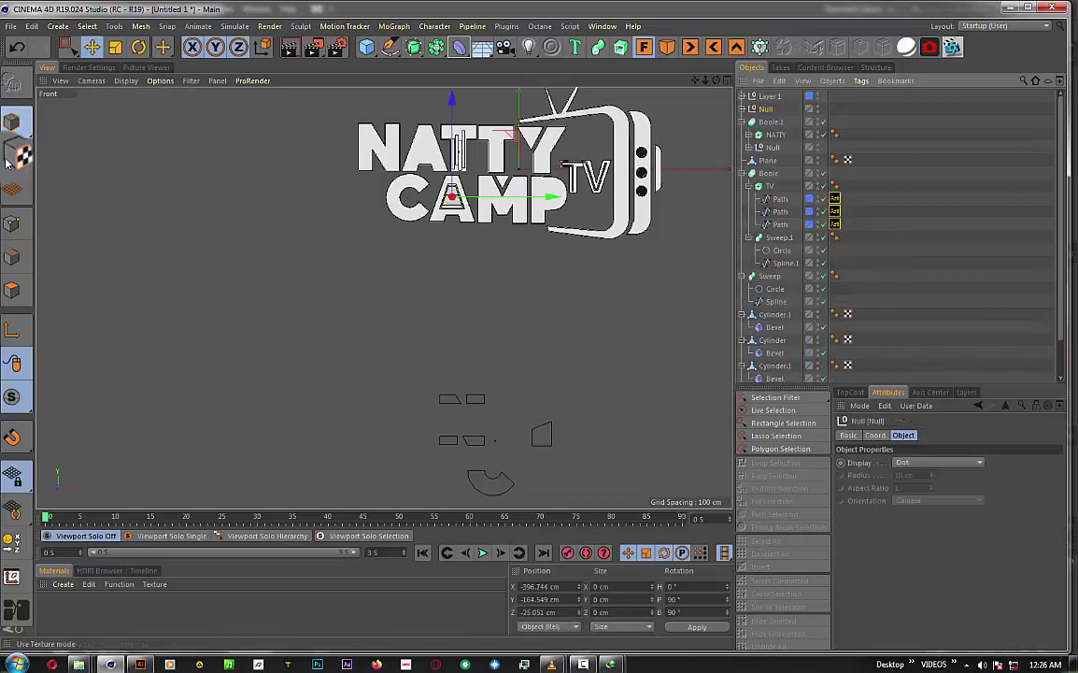
mouse_move(771, 109)
mouse_down()
mouse_move(753, 109)
mouse_move(759, 265)
mouse_up()
click(753, 109)
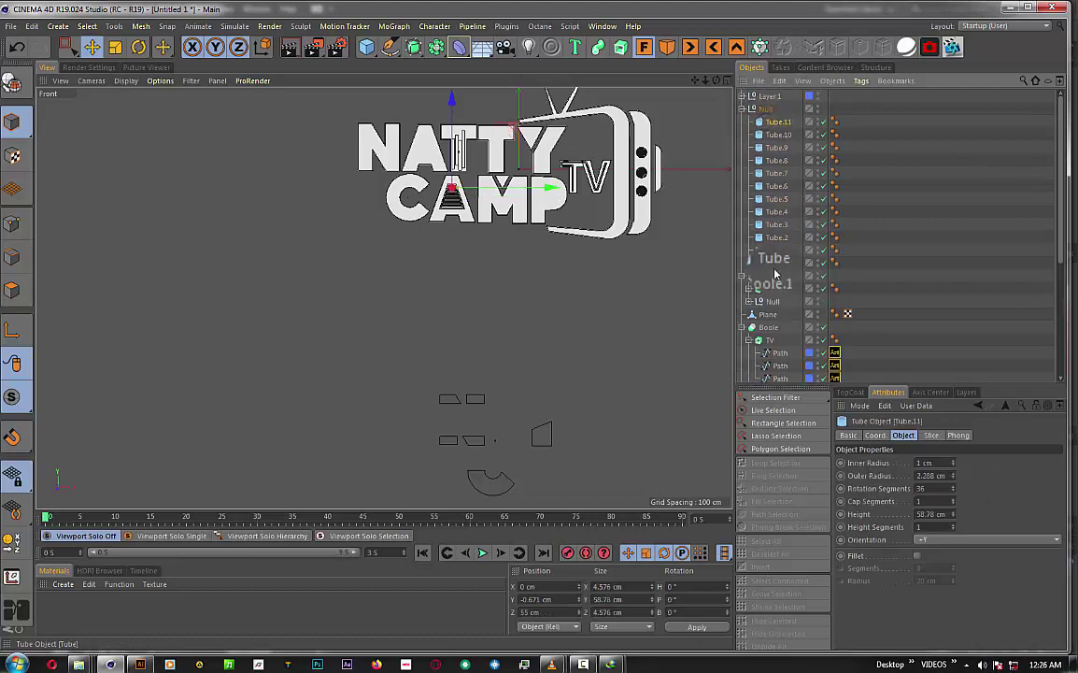
- Make the tubes editable, merge them with Connect Objects + Delete into Tube.12, and place it under Layer 1
click(13, 82)
drag(777, 122, 774, 133)
right_click(766, 128)
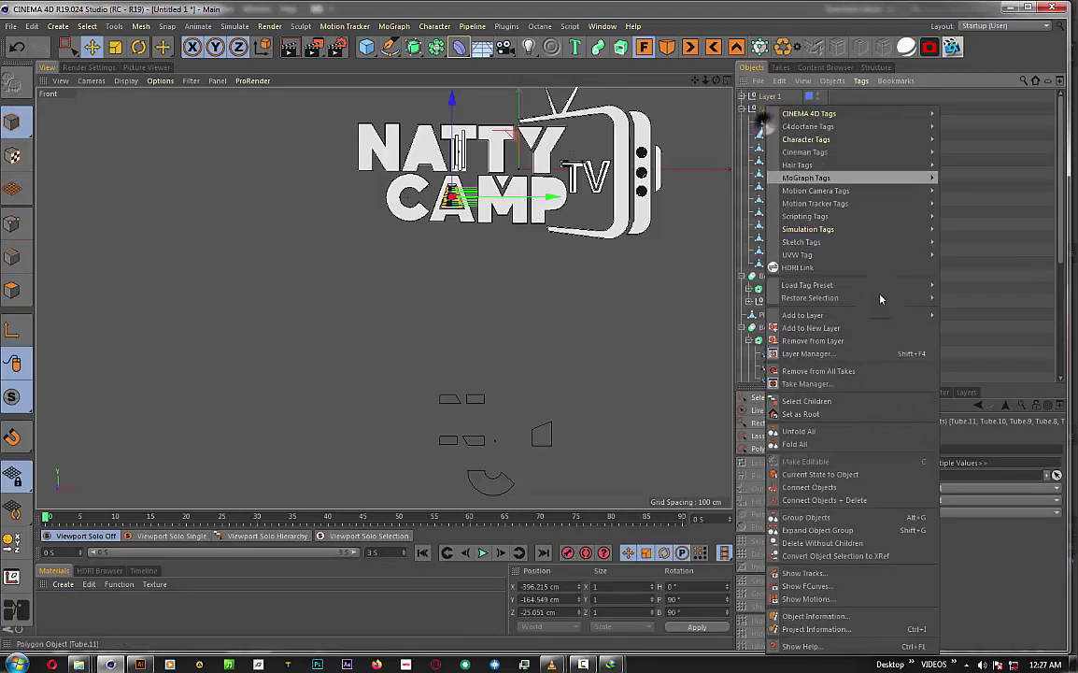
click(801, 329)
right_click(787, 233)
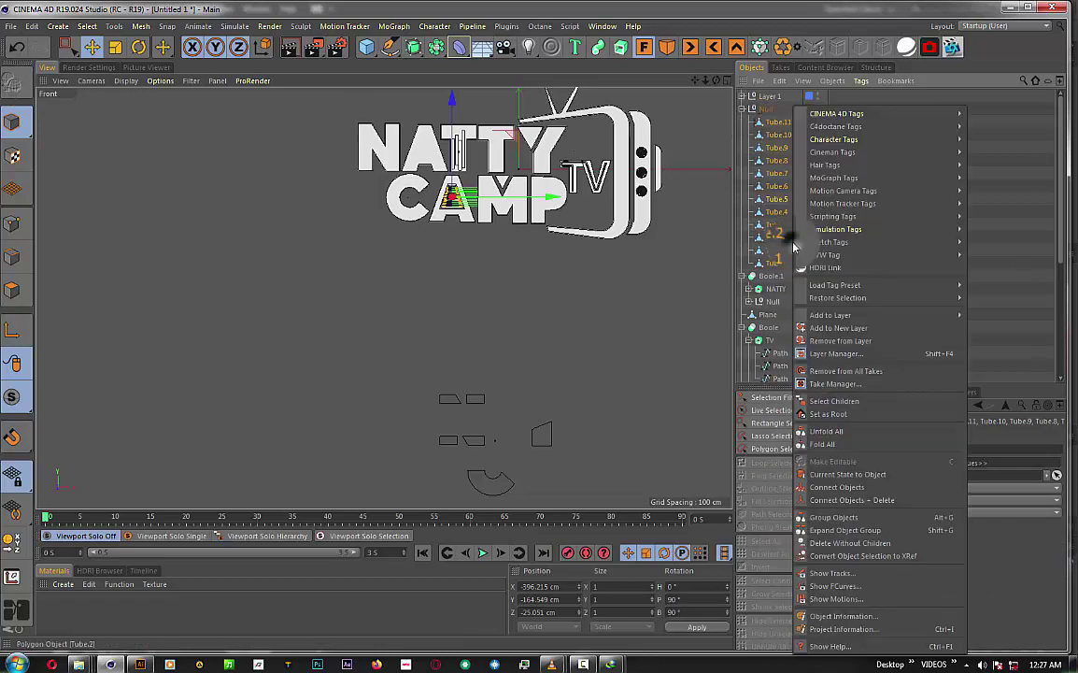
click(846, 503)
mouse_move(778, 121)
mouse_down()
mouse_move(760, 125)
mouse_move(766, 133)
mouse_up()
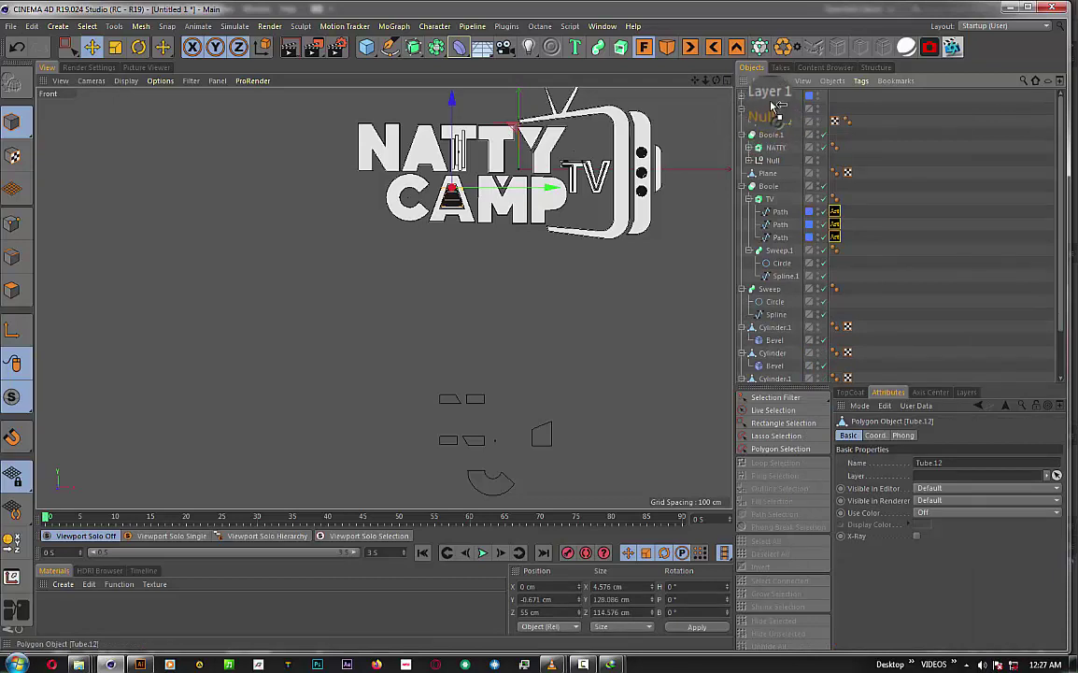
mouse_move(774, 106)
mouse_down()
mouse_move(745, 97)
mouse_move(761, 97)
mouse_up()
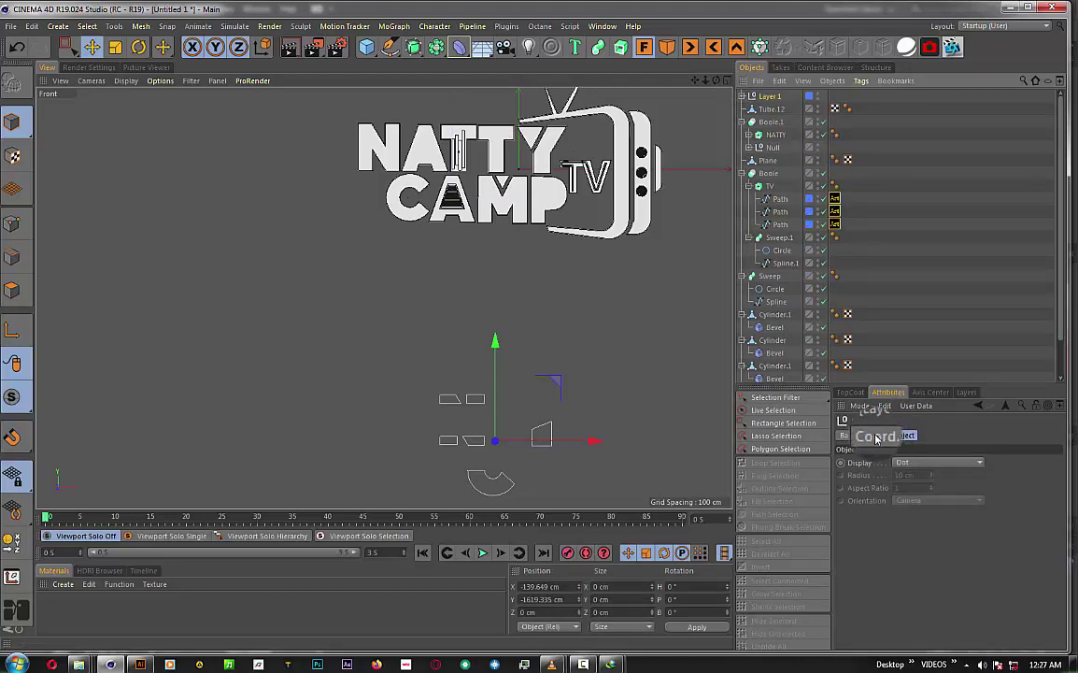
- Raise the Layer 1 outlines and set their Y position to 0 cm
drag(495, 344, 502, 88)
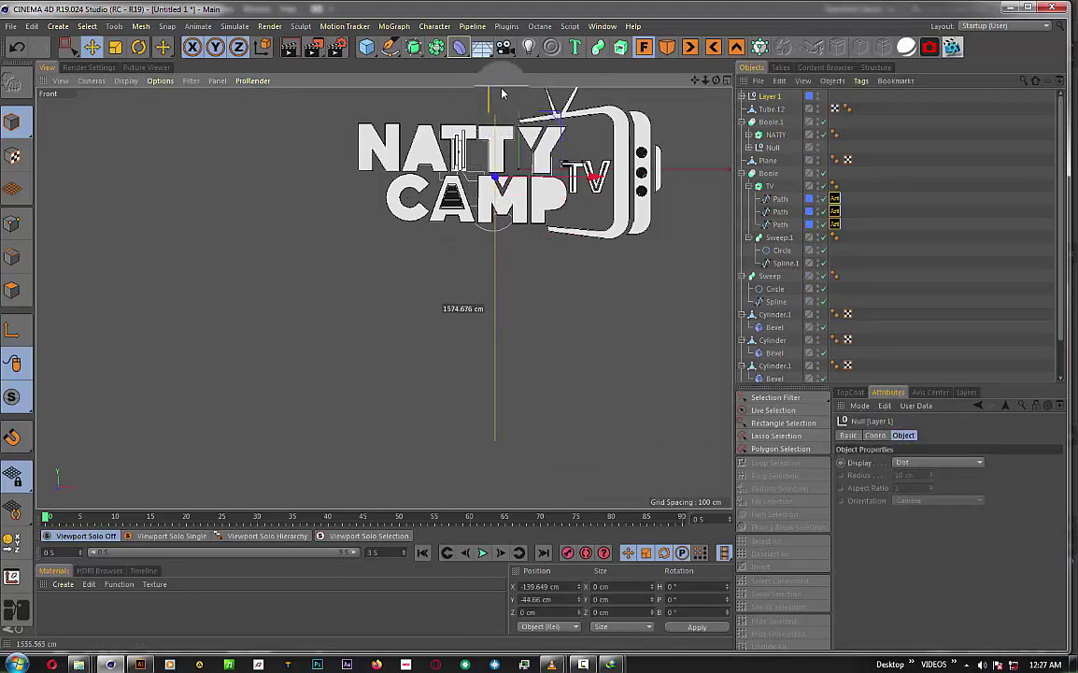
click(876, 436)
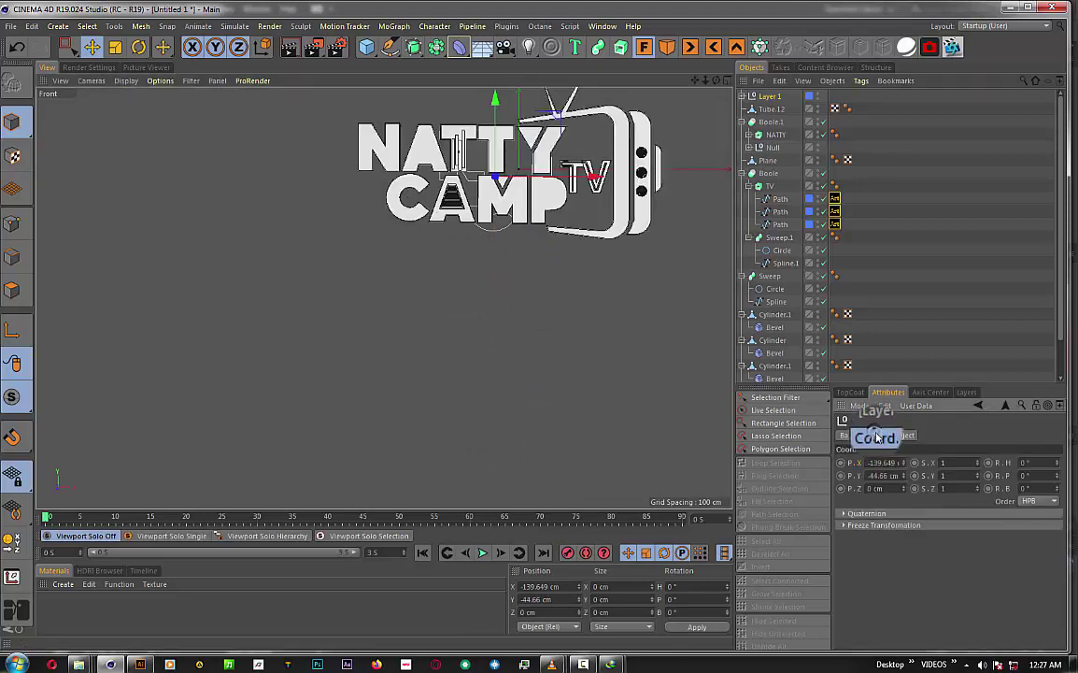
click(878, 475)
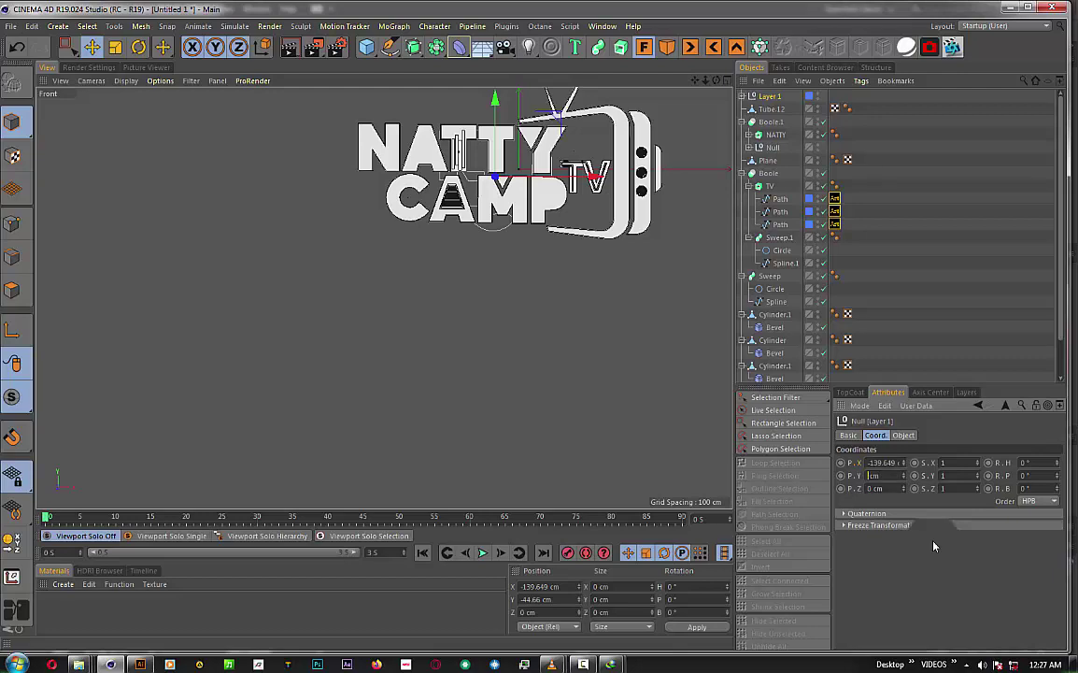
text(0)
key(Return)
- Slide Layer 1 left and up over the lettering, to X -633.502 cm, Y 2.591 cm
scroll(460, 117, up, 3)
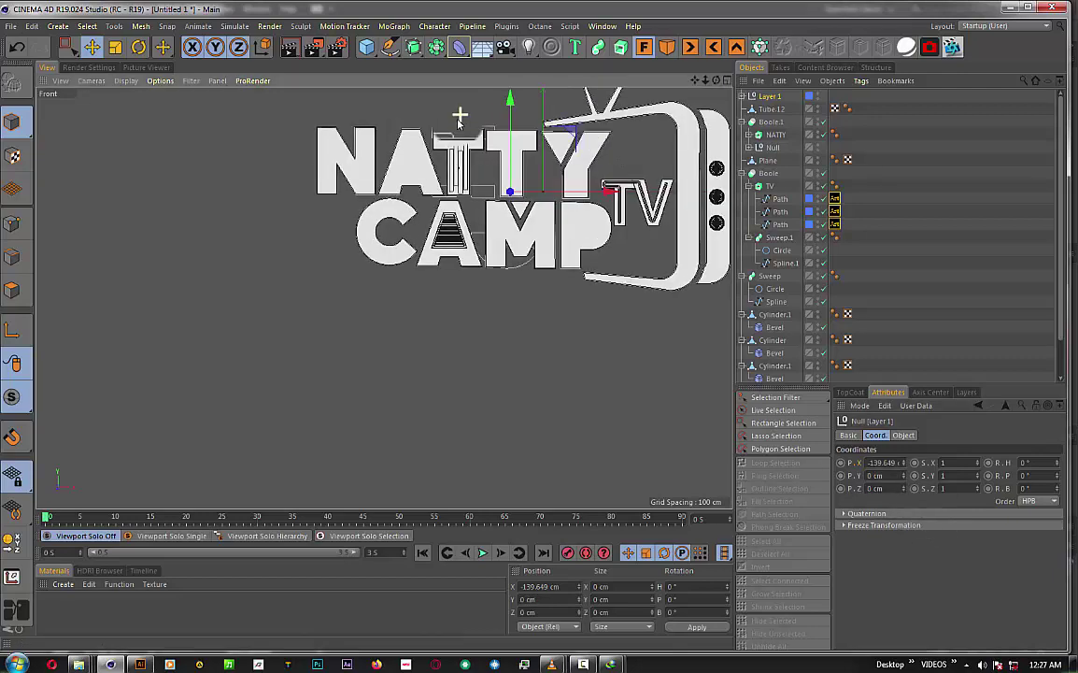
scroll(456, 116, up, 1)
scroll(448, 115, up, 2)
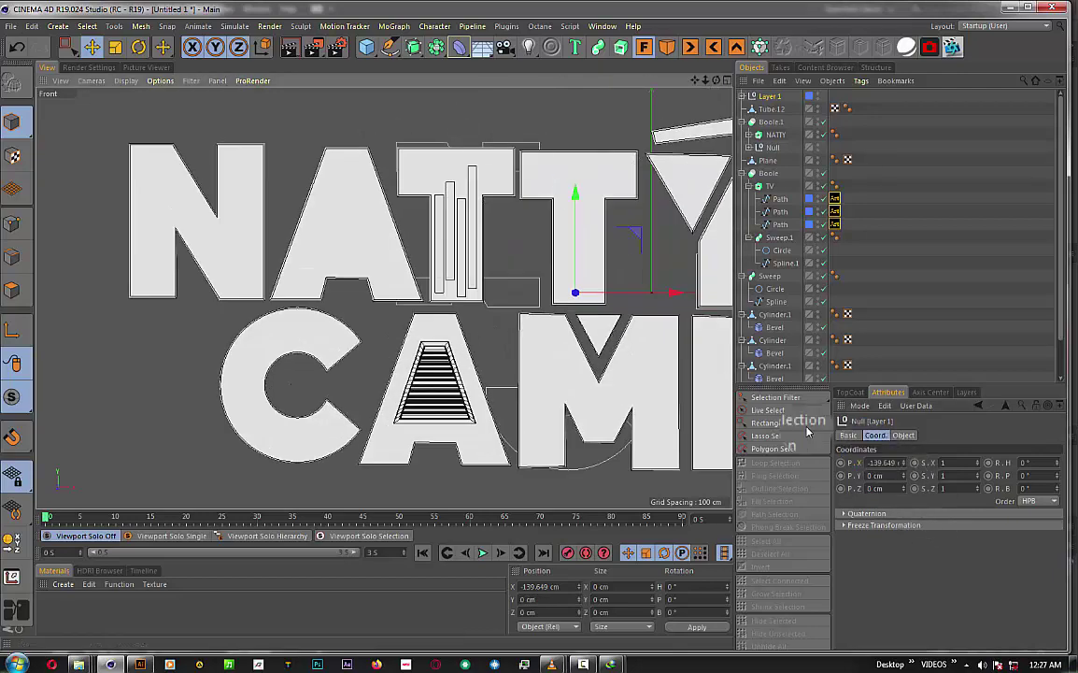
drag(669, 292, 392, 282)
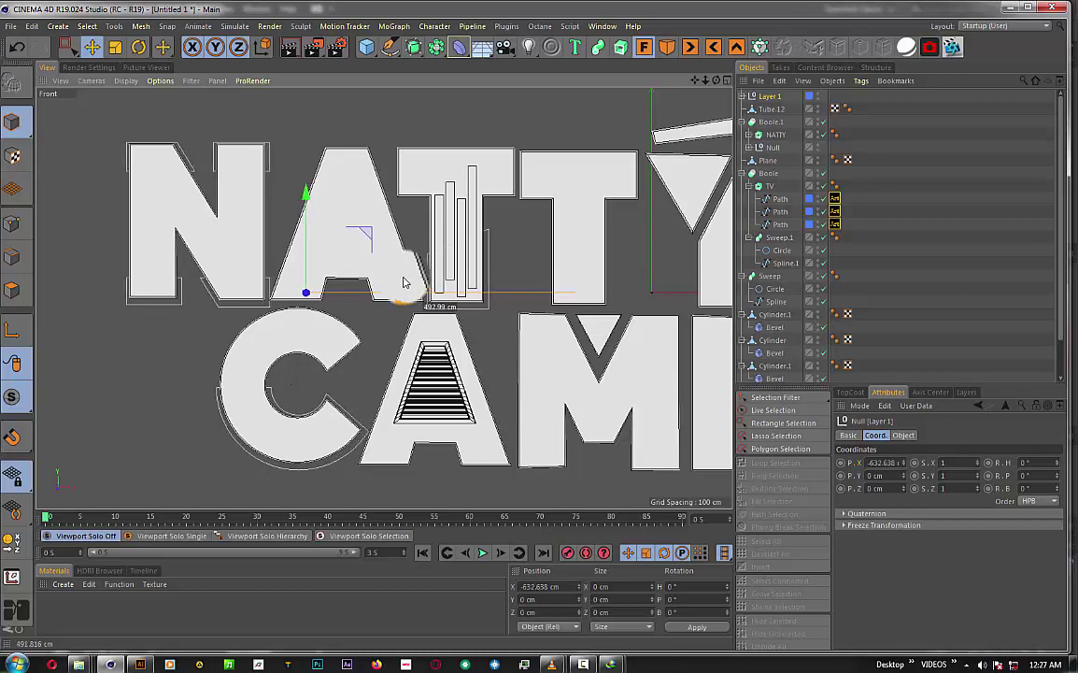
scroll(321, 403, up, 2)
scroll(322, 406, up, 2)
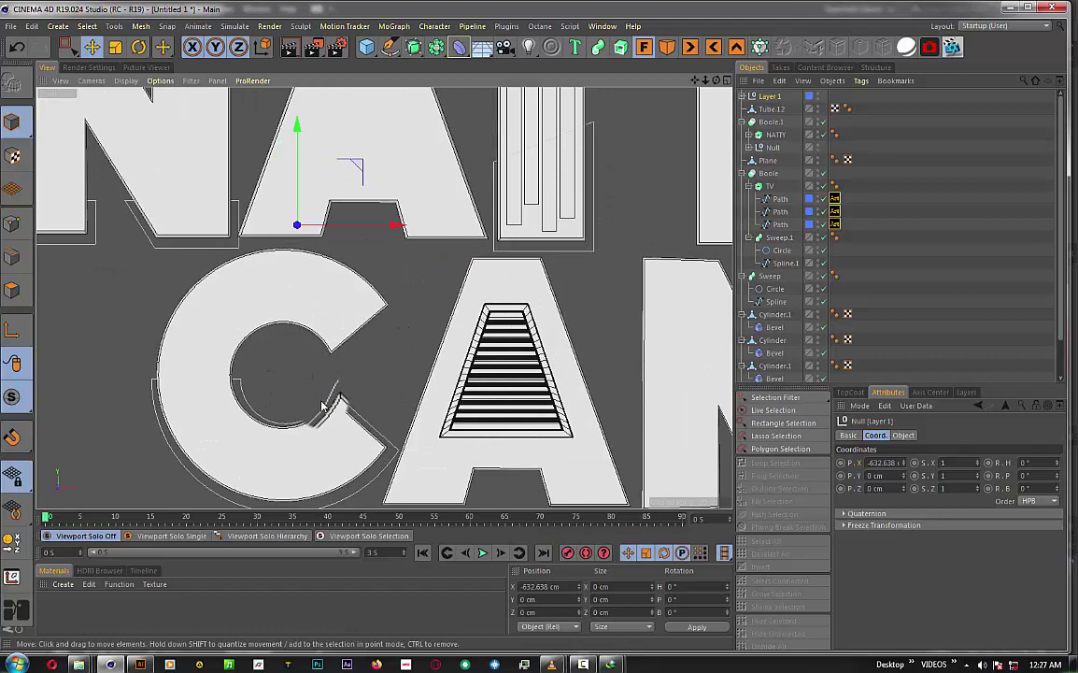
scroll(324, 405, down, 1)
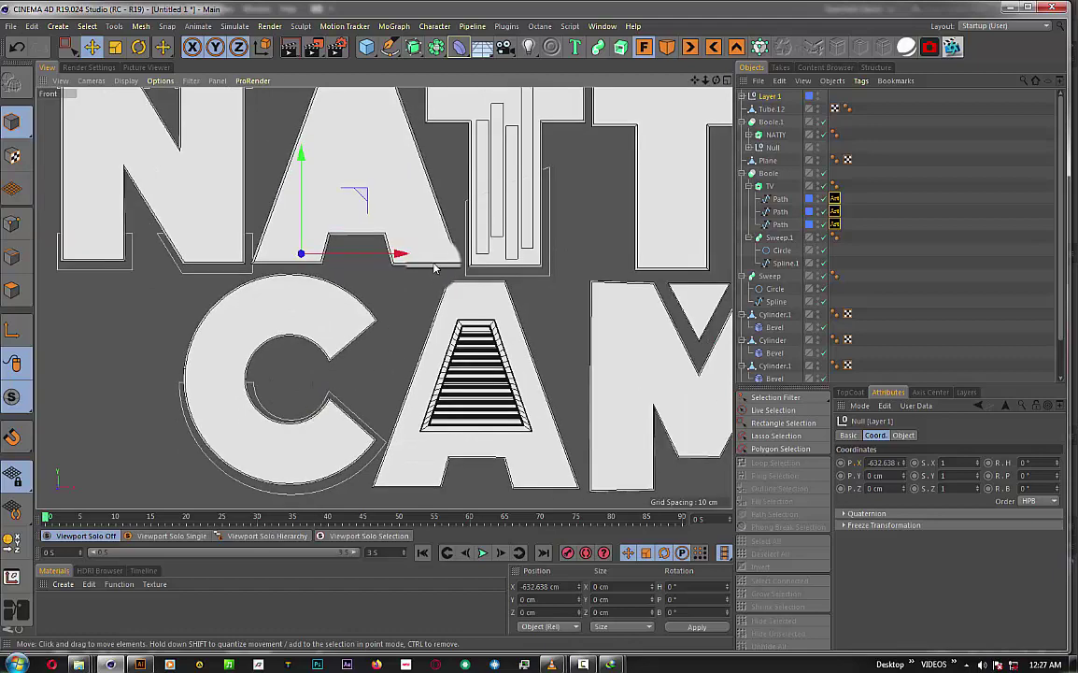
drag(406, 255, 402, 258)
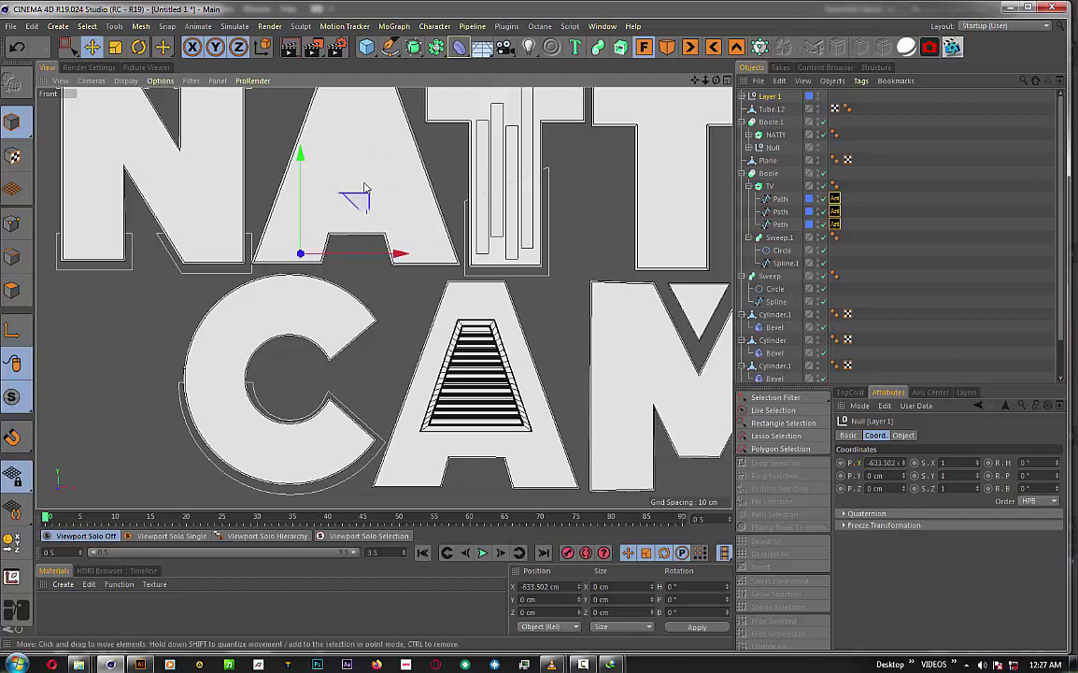
drag(301, 160, 301, 160)
scroll(364, 198, down, 2)
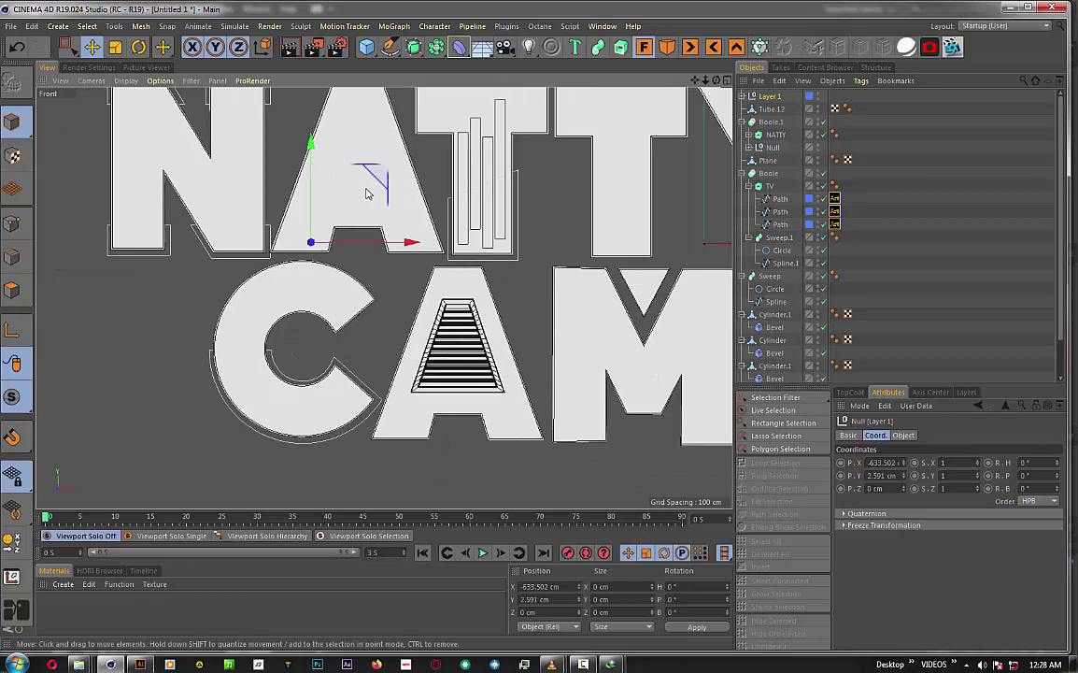
mouse_move(387, 253)
alt+middle_down()
mouse_move(383, 297)
mouse_move(363, 297)
alt+middle_up()
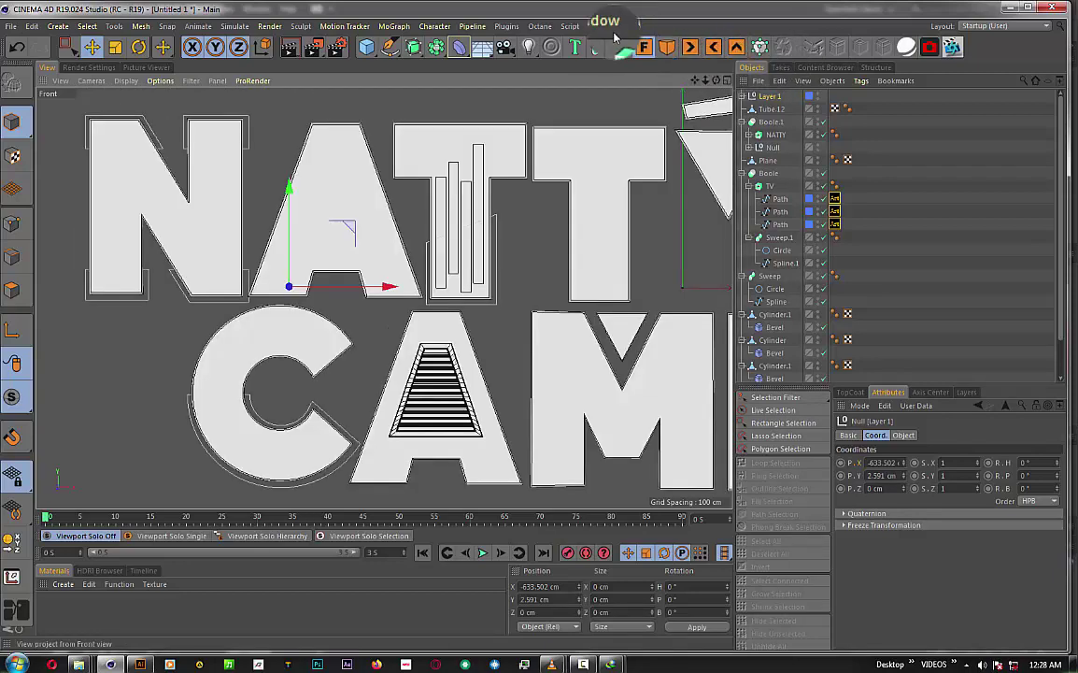
- Add an Extrude, put Layer 1 inside it, and tick Hierarchical for 20 cm deep outlines
click(620, 46)
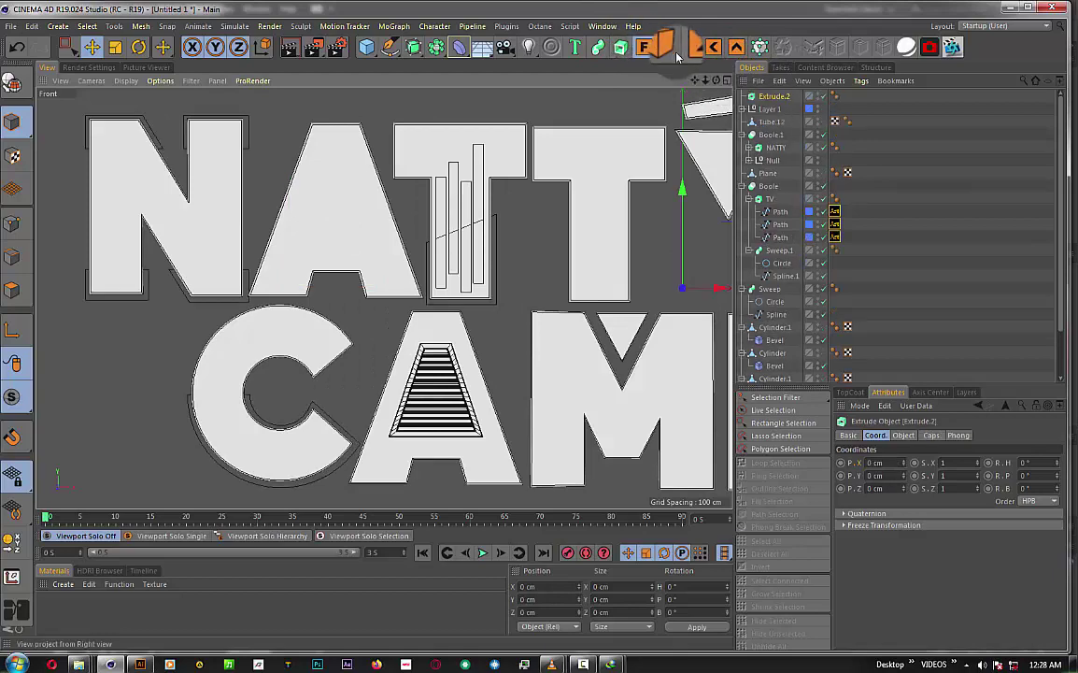
key(F1)
drag(769, 111, 772, 99)
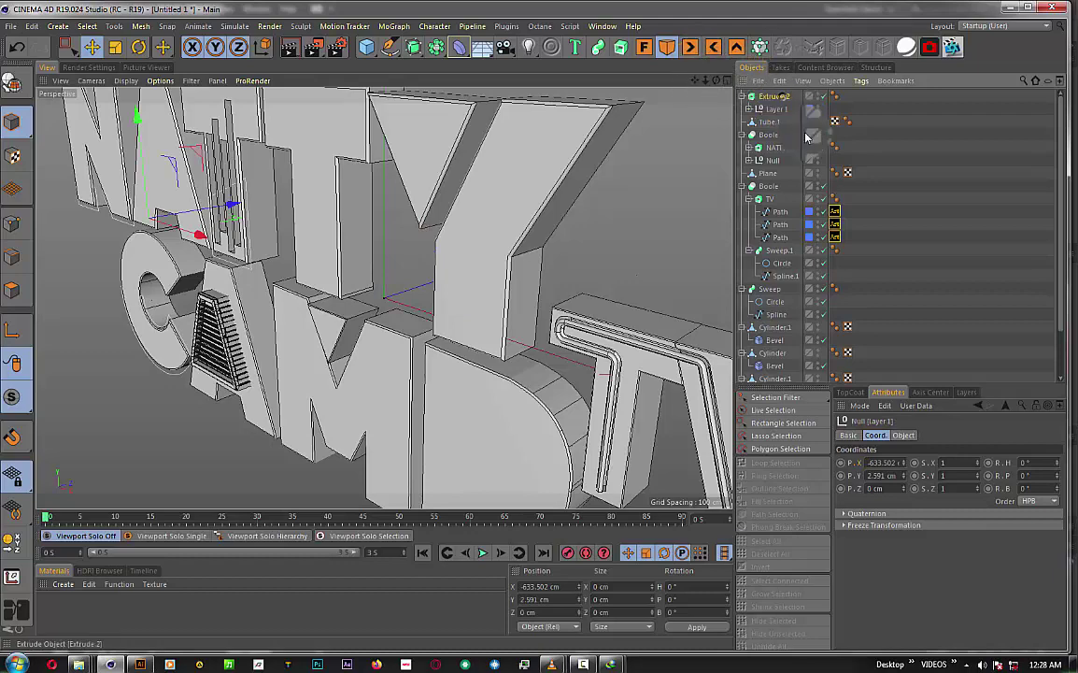
click(773, 96)
click(904, 435)
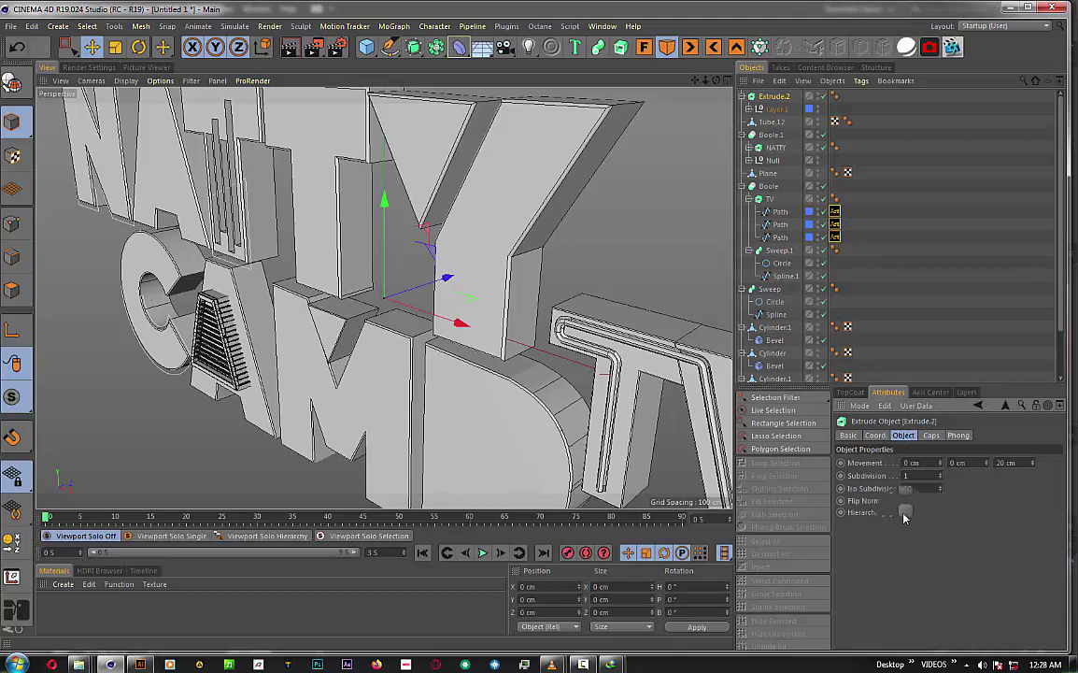
click(903, 512)
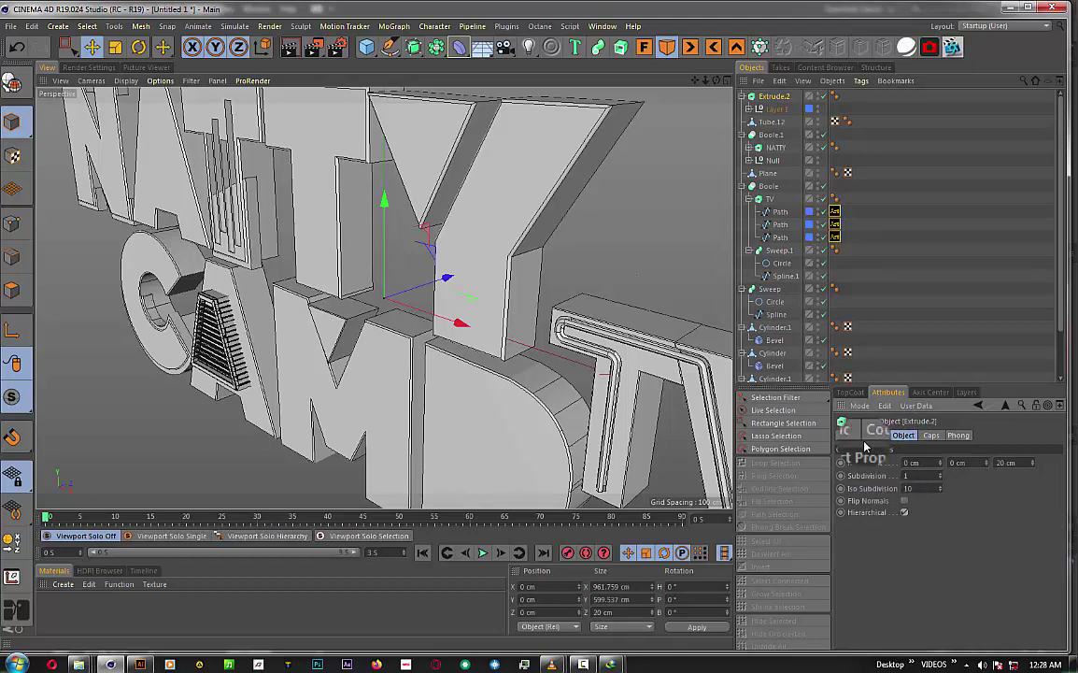
- Orbit the Perspective view in close to inspect the extruded outlines on NATTY
alt+drag(138, 291, 234, 281)
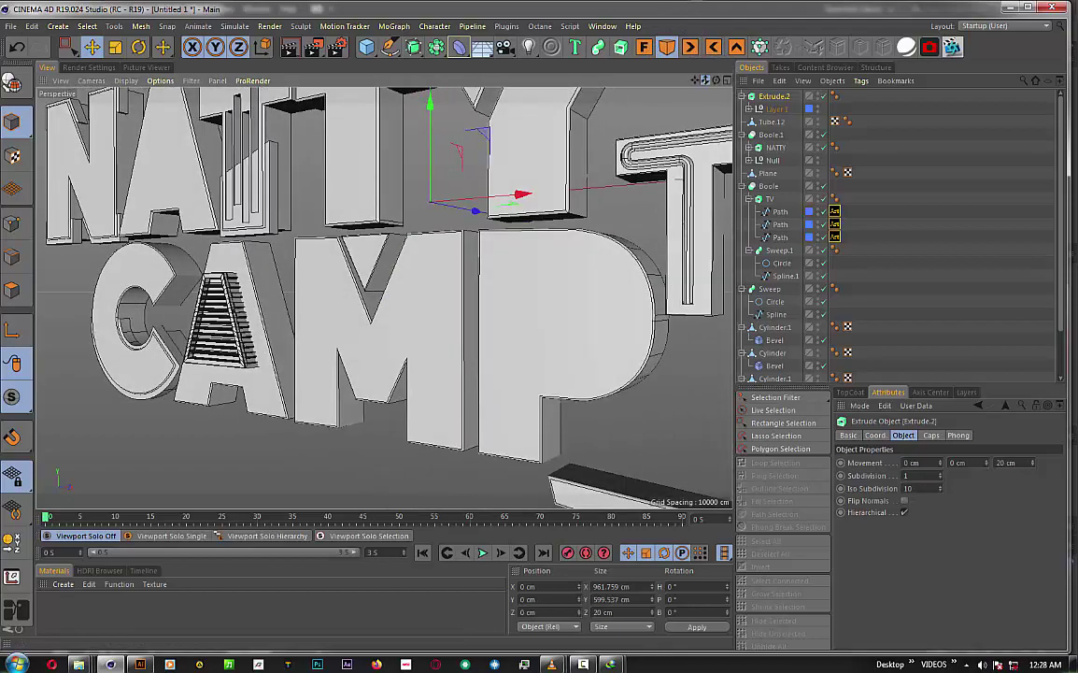
drag(715, 77, 384, 298)
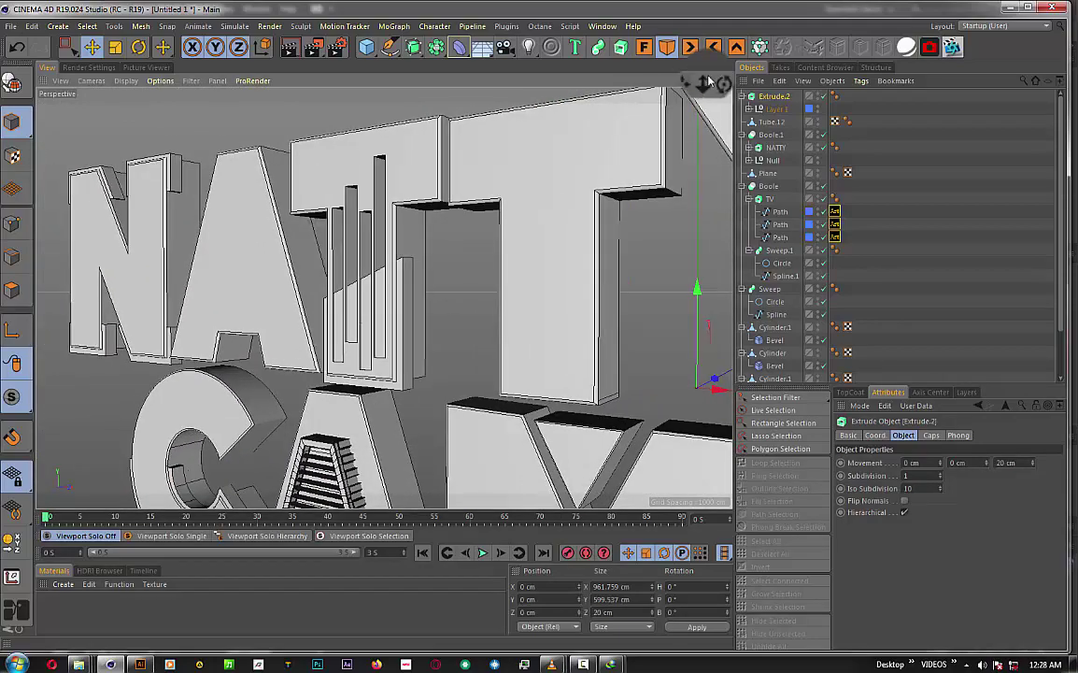
alt+drag(384, 298, 383, 297)
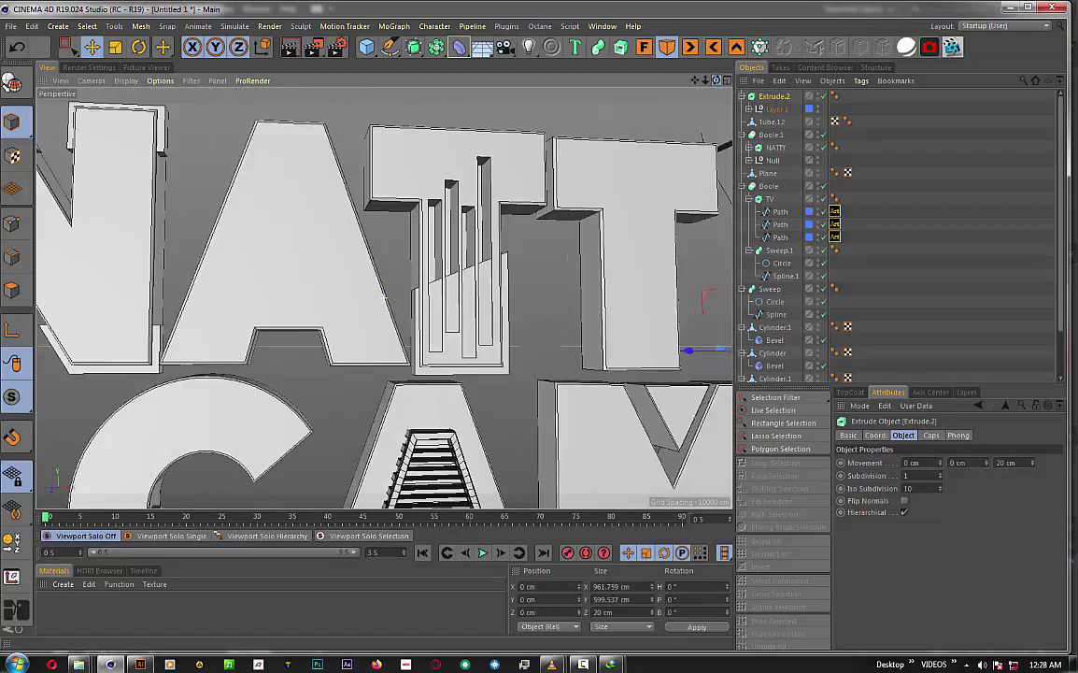
- In Front view, slide the T outline path right onto the second T of NATTY
click(749, 108)
drag(765, 108, 774, 181)
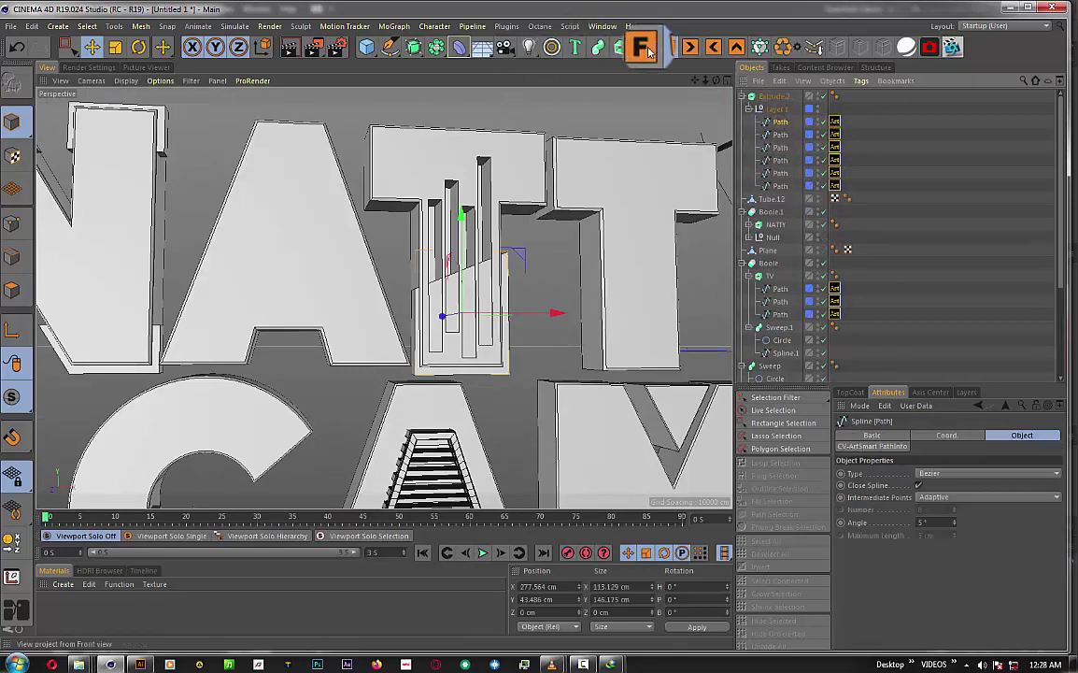
key(F4)
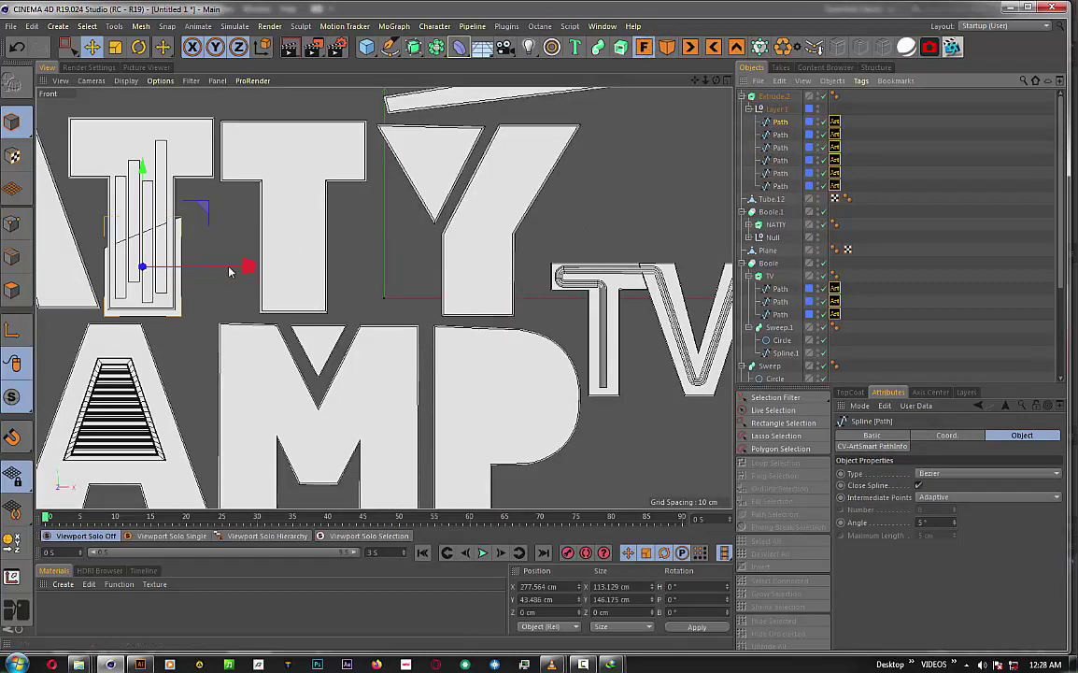
drag(243, 277, 395, 276)
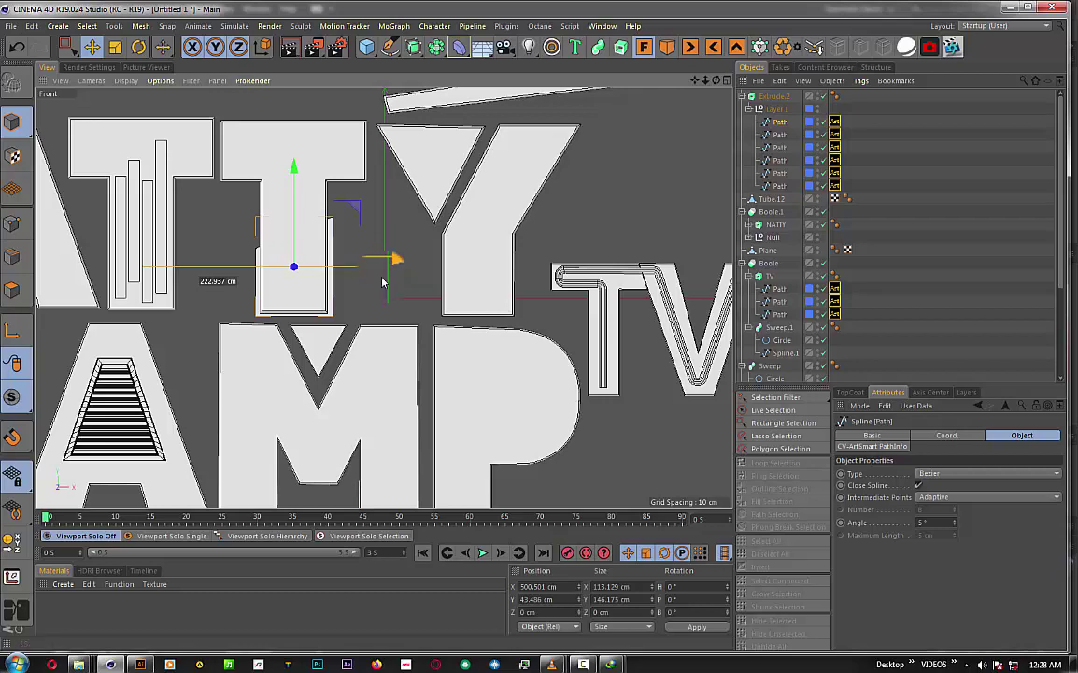
scroll(313, 296, up, 1)
scroll(309, 277, up, 3)
scroll(313, 270, up, 2)
scroll(361, 231, up, 2)
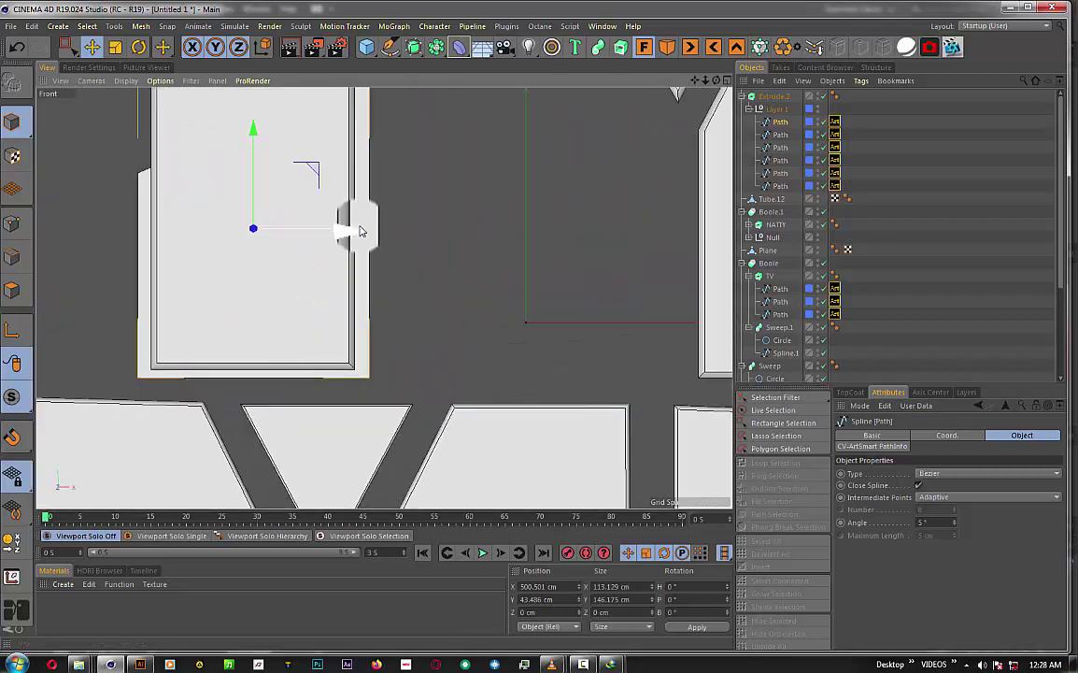
drag(356, 233, 353, 233)
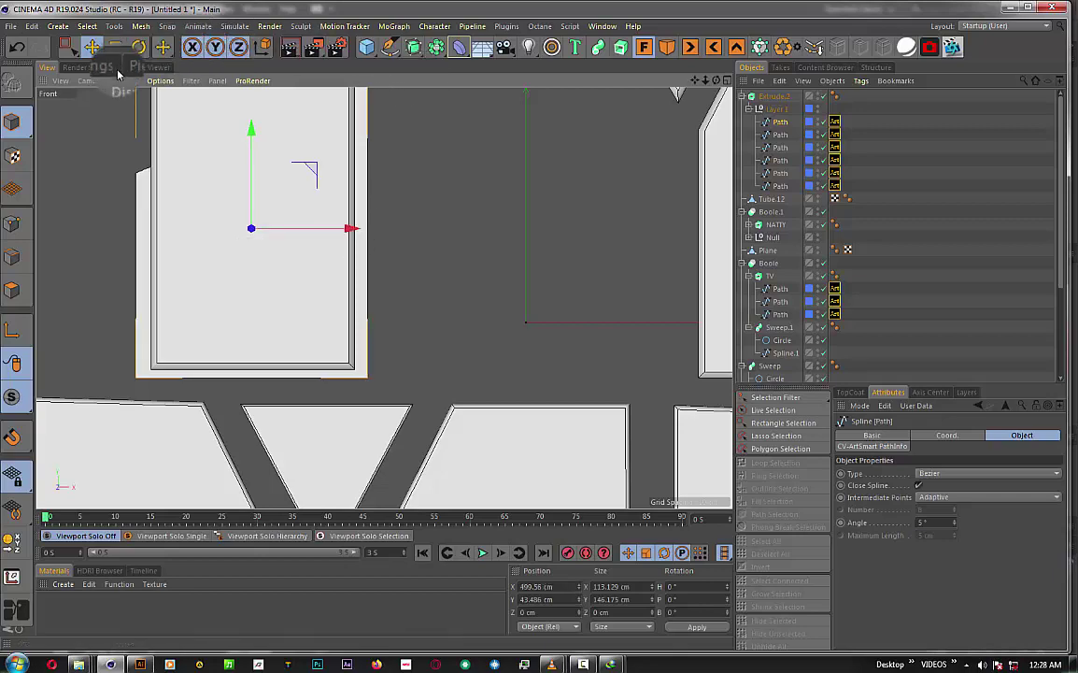
- Return to the Perspective view and select the Extrude.2 object
click(665, 52)
scroll(252, 248, up, 2)
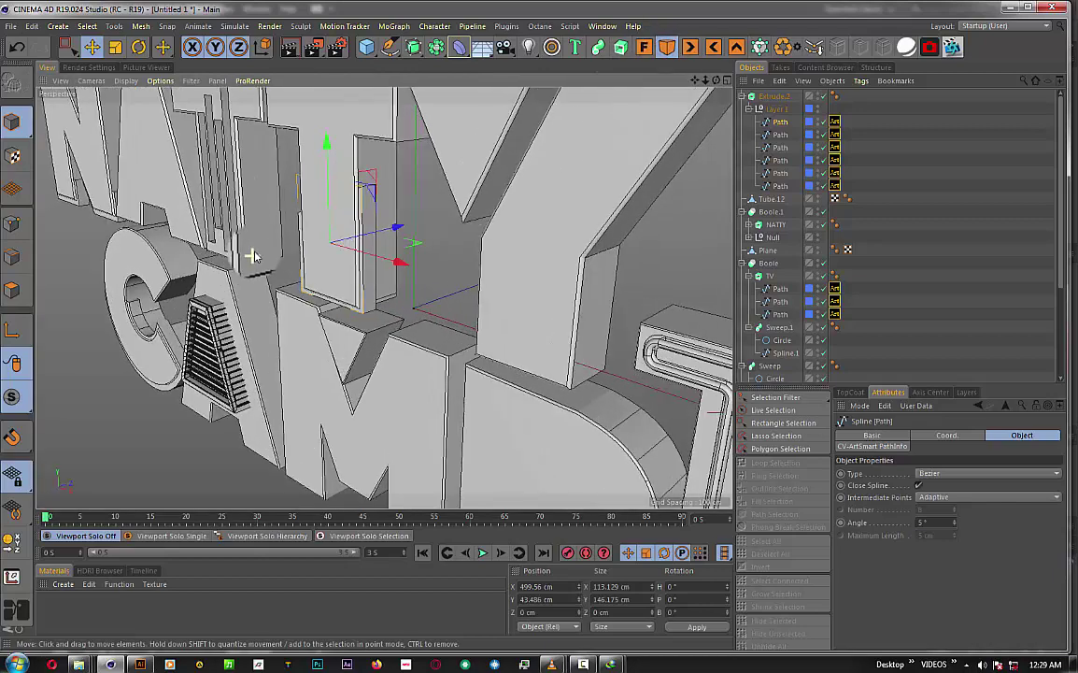
scroll(255, 252, up, 2)
drag(771, 97, 759, 105)
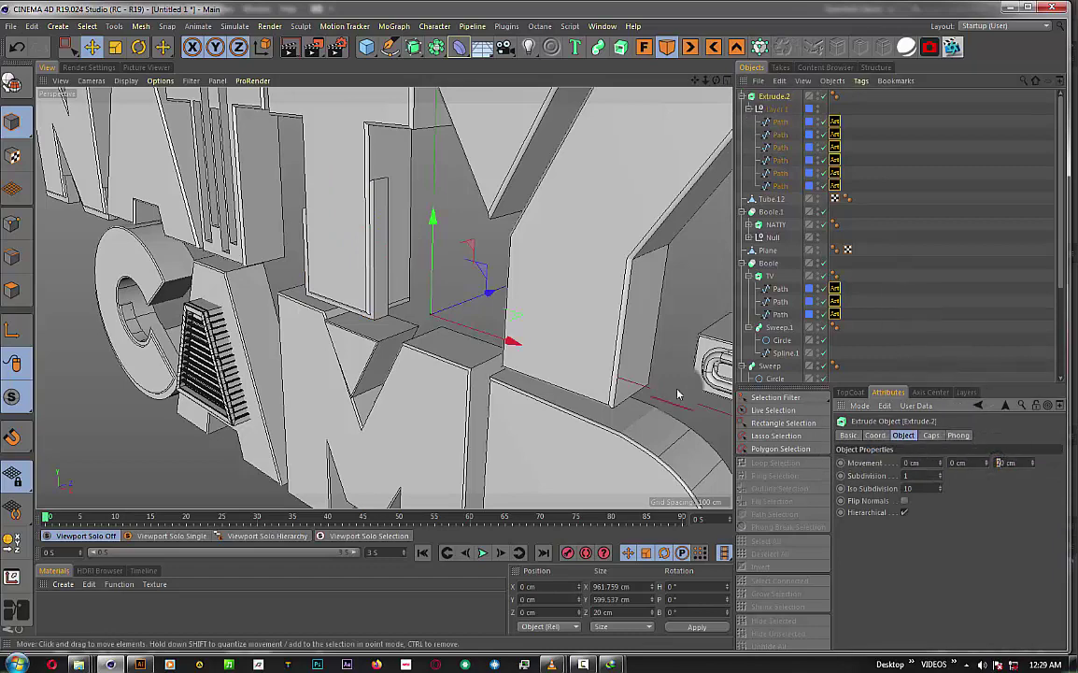
- Set the outline extrusion depth to 60, then 70 cm, and push it forward along Z over the letters
text(60)
key(Return)
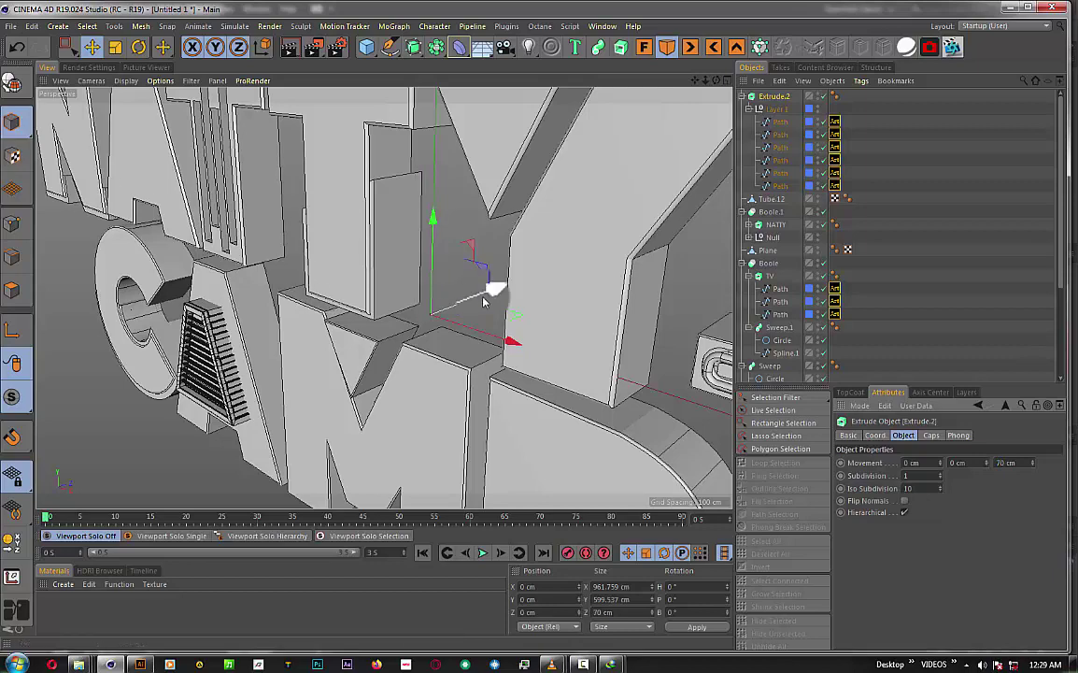
drag(488, 290, 476, 303)
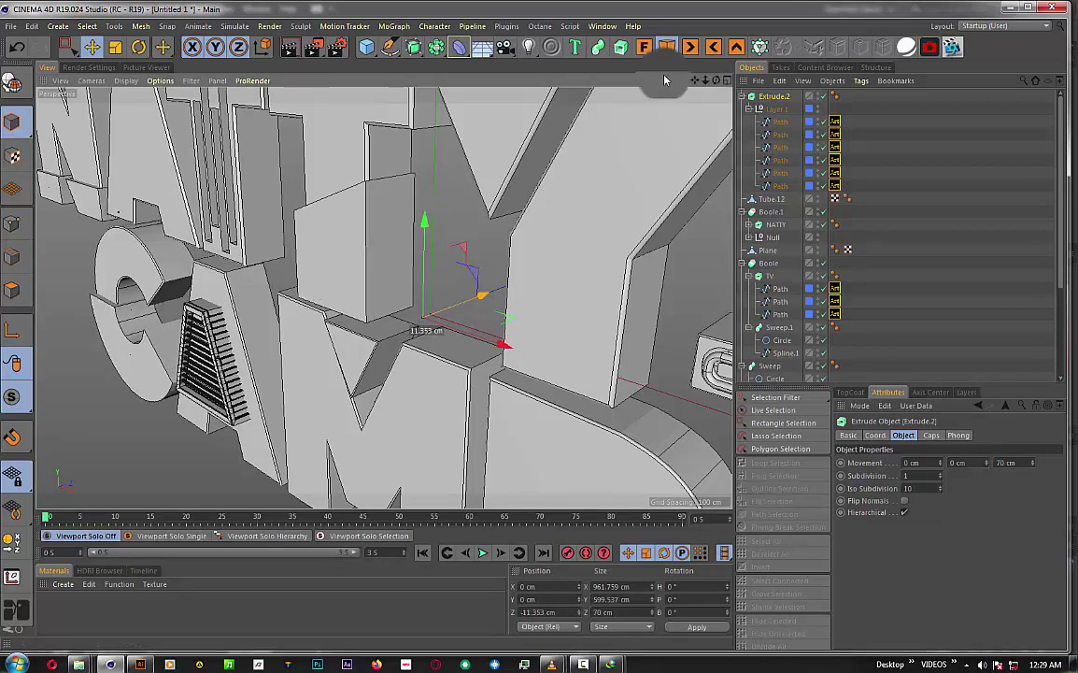
drag(717, 80, 673, 83)
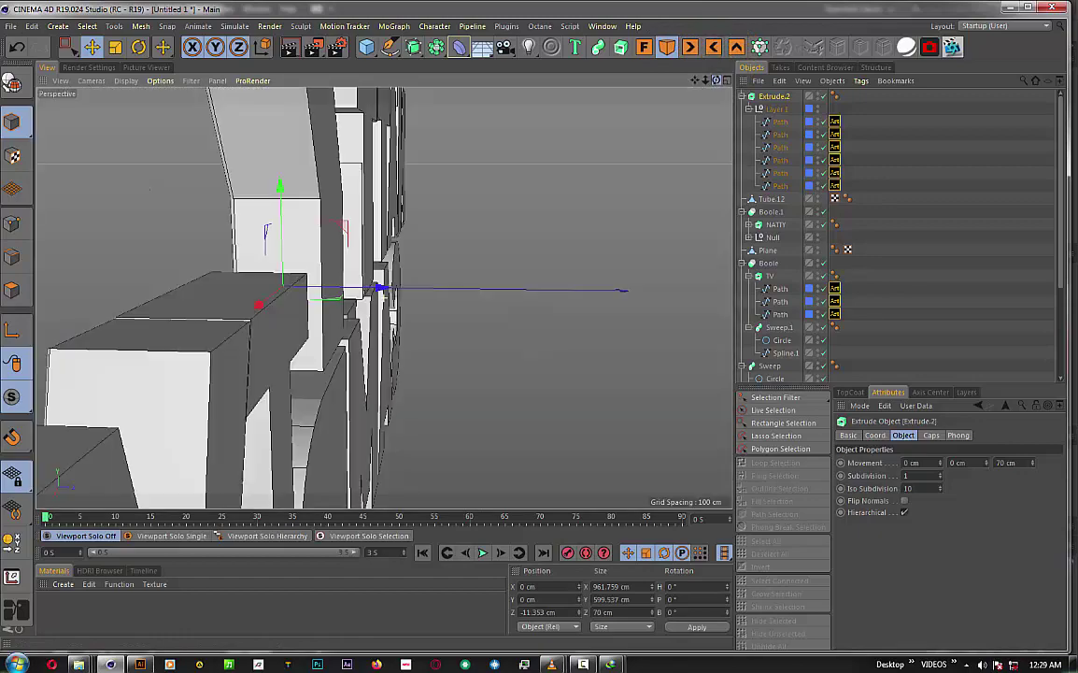
drag(375, 290, 372, 289)
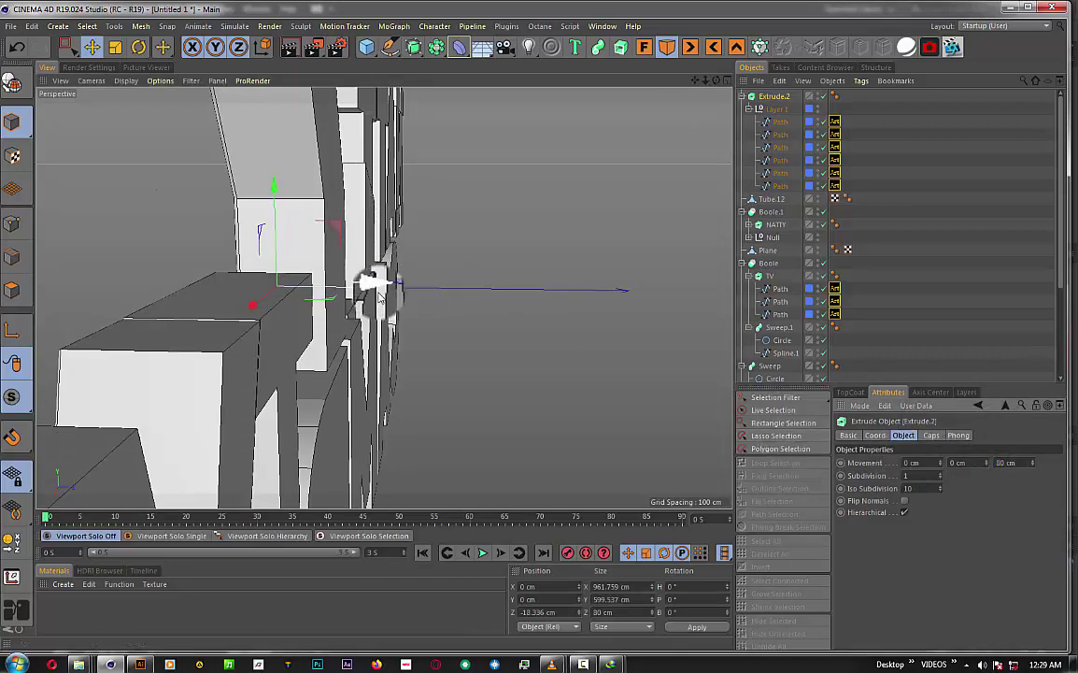
drag(379, 292, 372, 289)
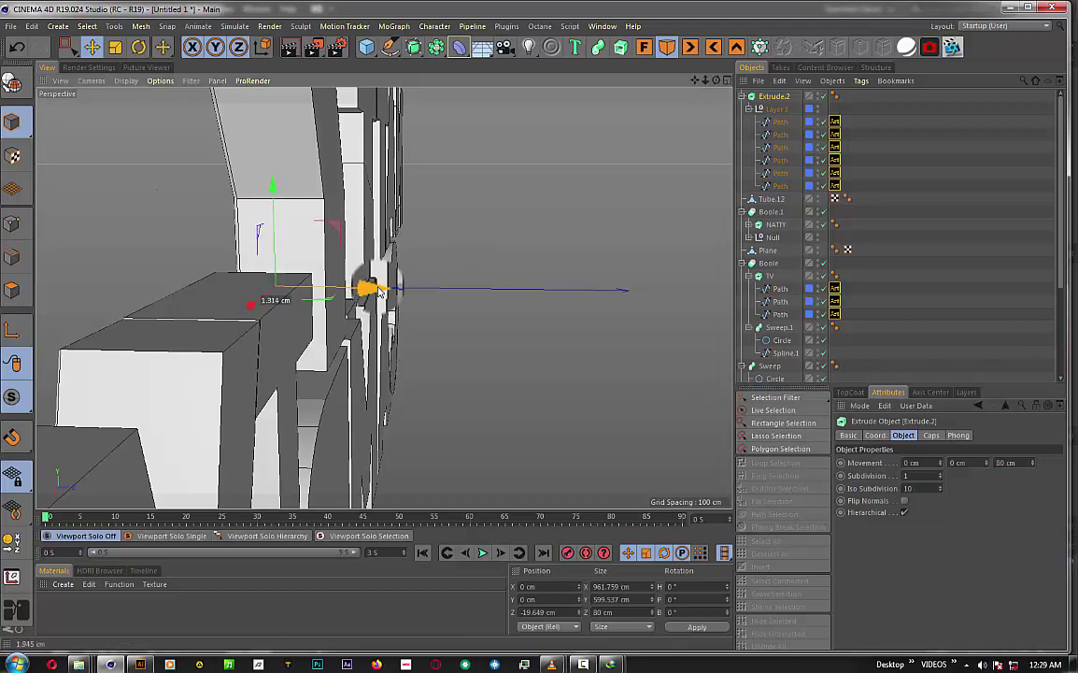
drag(716, 80, 383, 298)
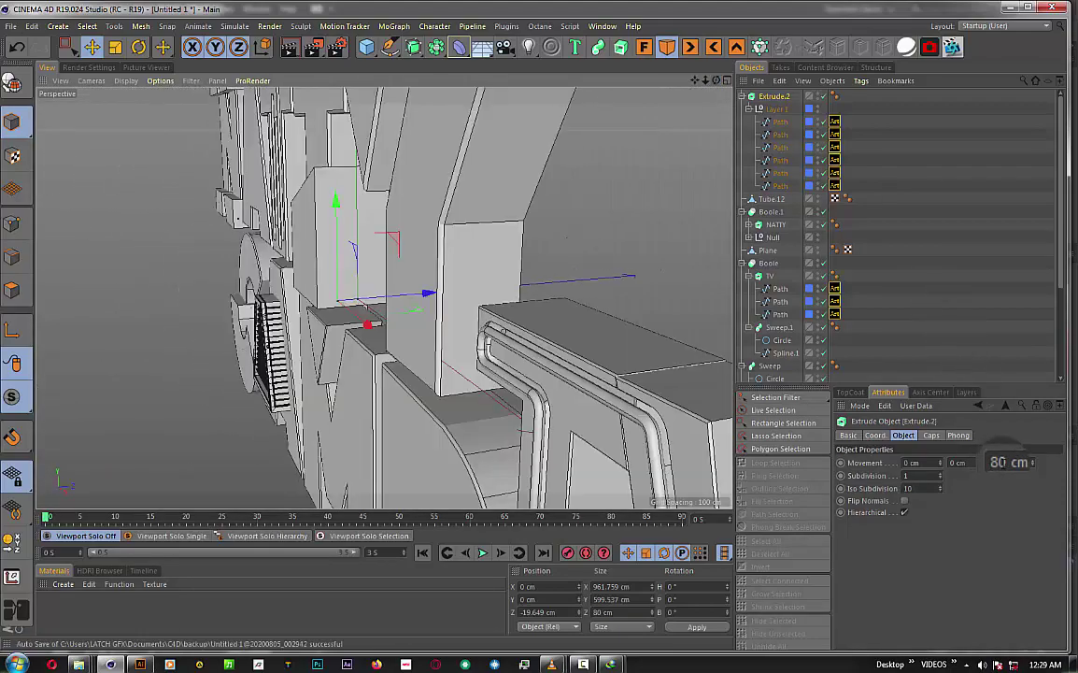
text(70)
key(Return)
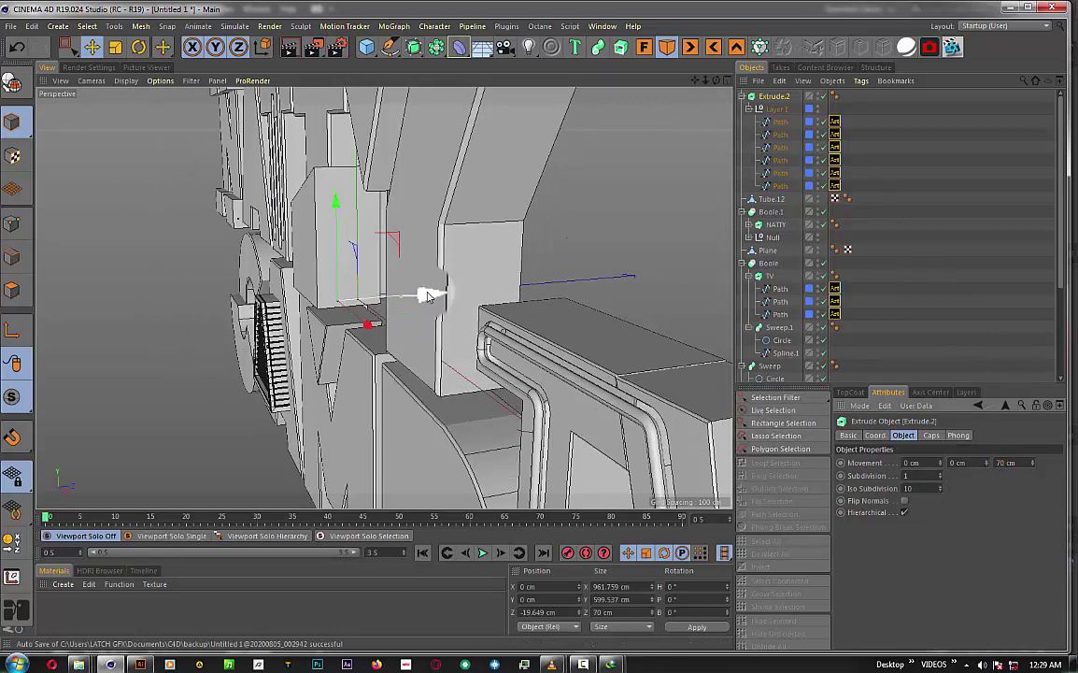
drag(426, 293, 438, 295)
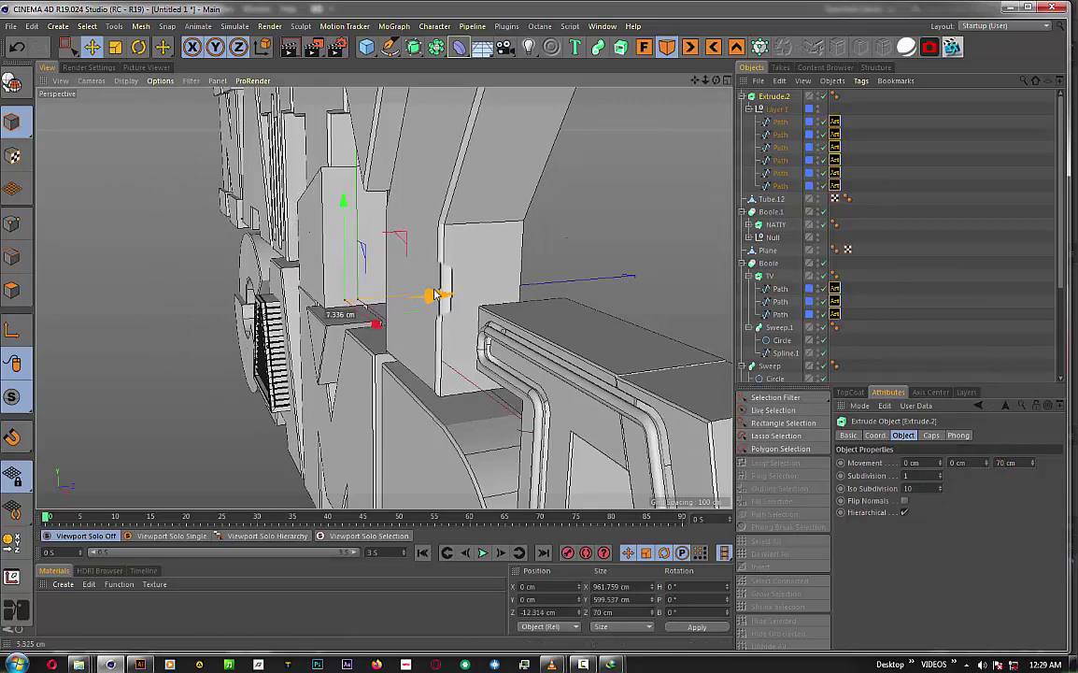
alt+drag(561, 280, 383, 297)
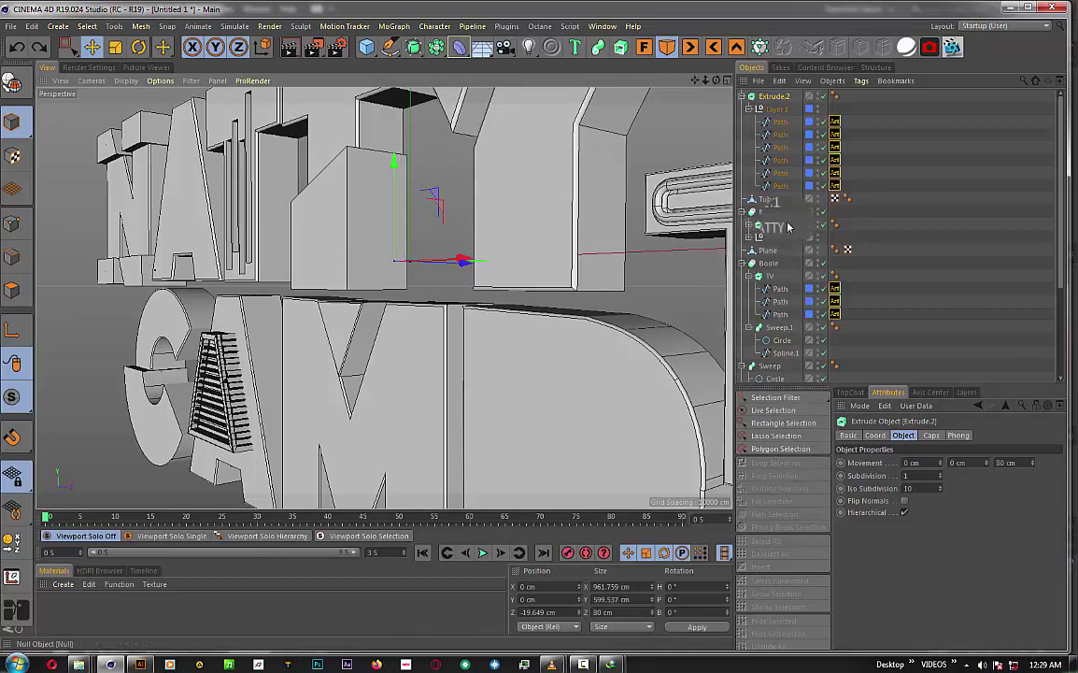
- Set the extrusion's start cap to Fillet Cap to round its front edge
click(878, 436)
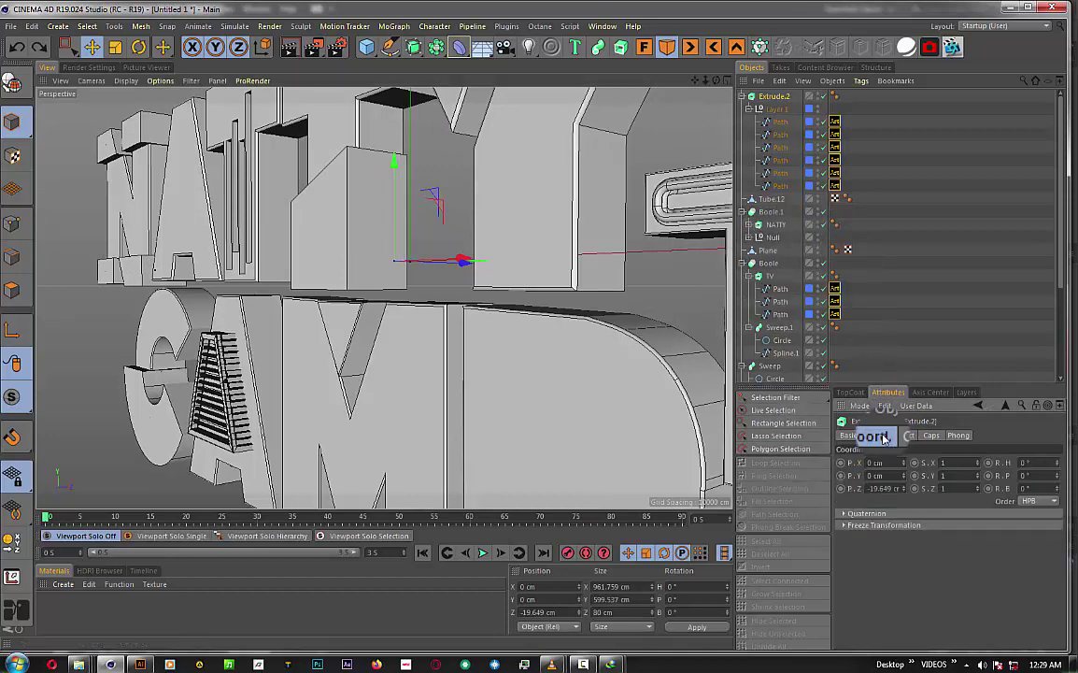
click(930, 436)
click(953, 462)
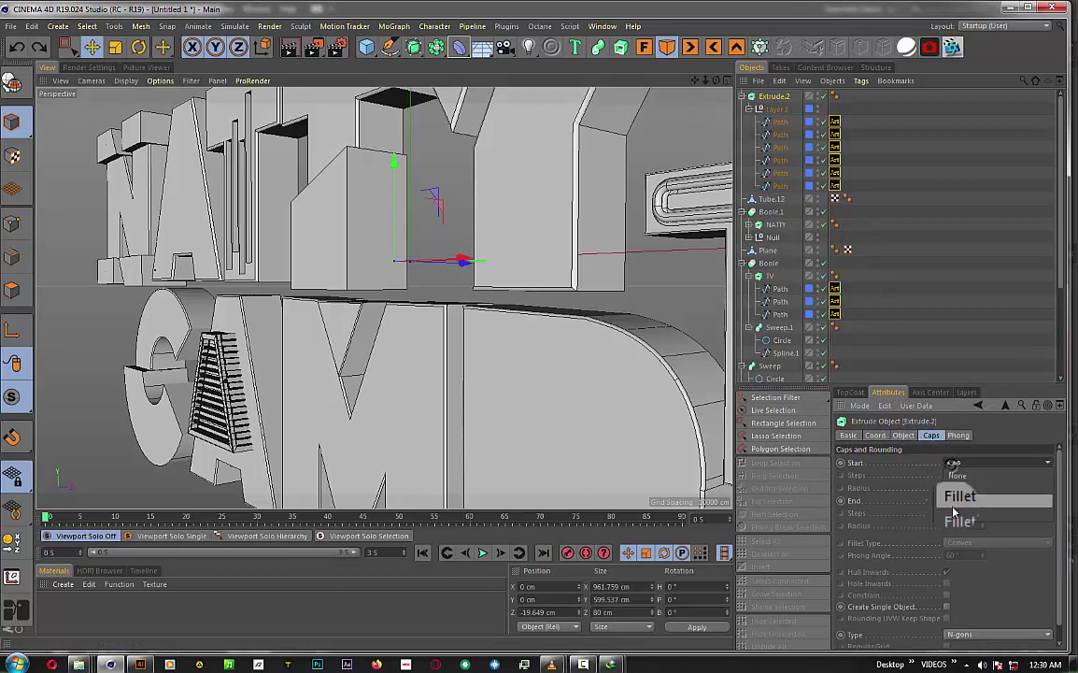
click(958, 512)
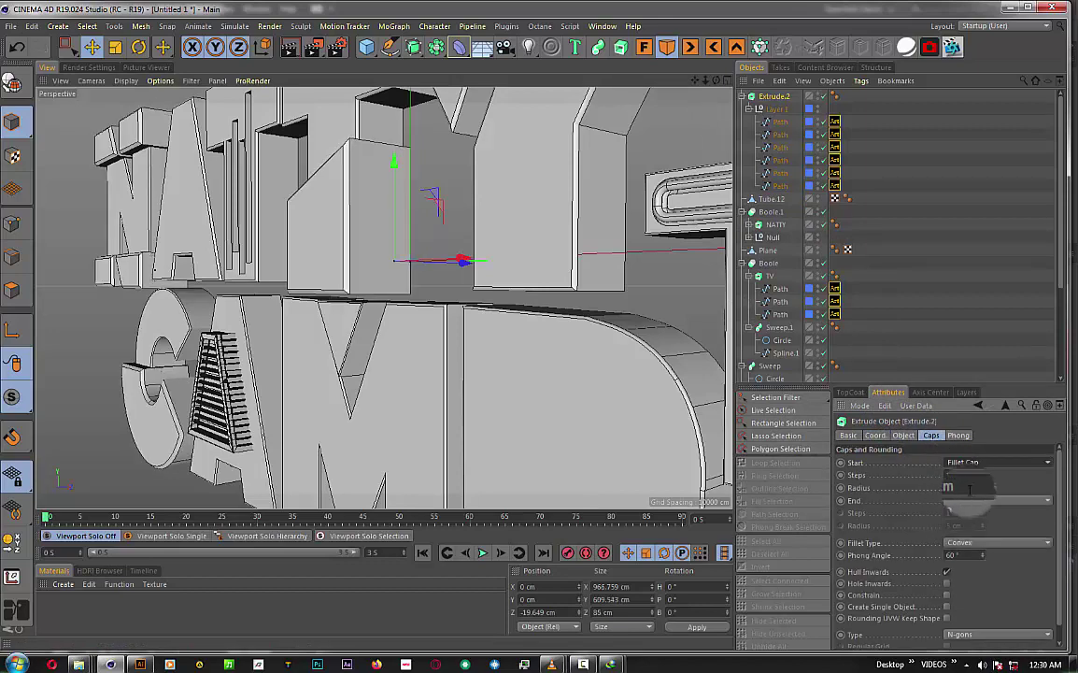
scroll(971, 488, up, 2)
scroll(970, 488, up, 2)
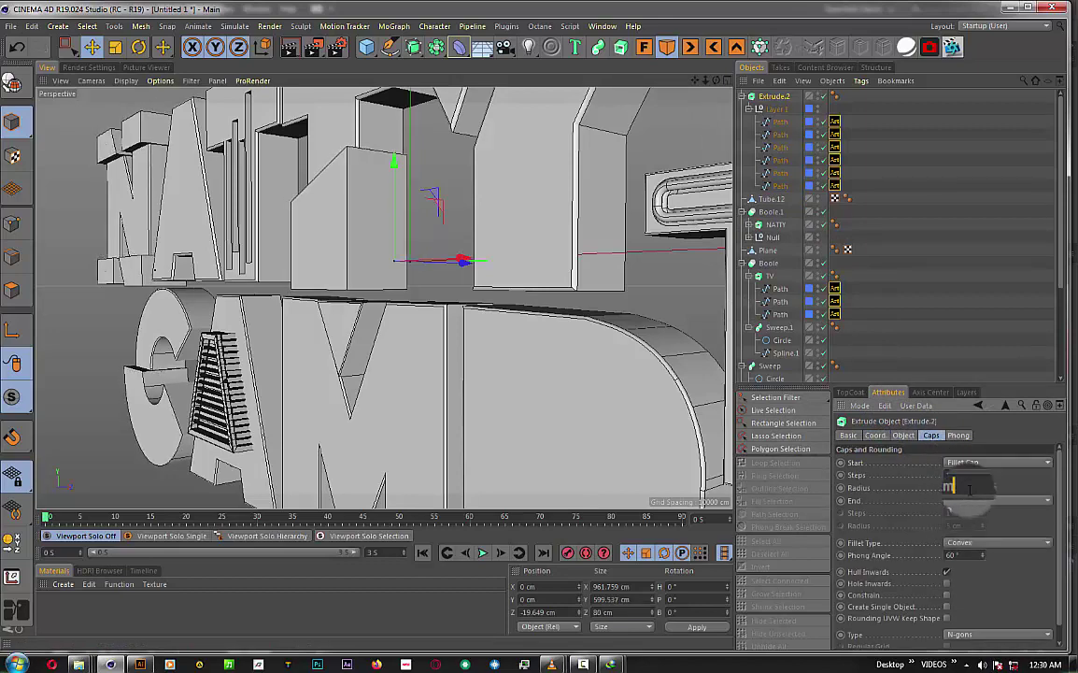
scroll(970, 488, down, 1)
scroll(953, 486, down, 1)
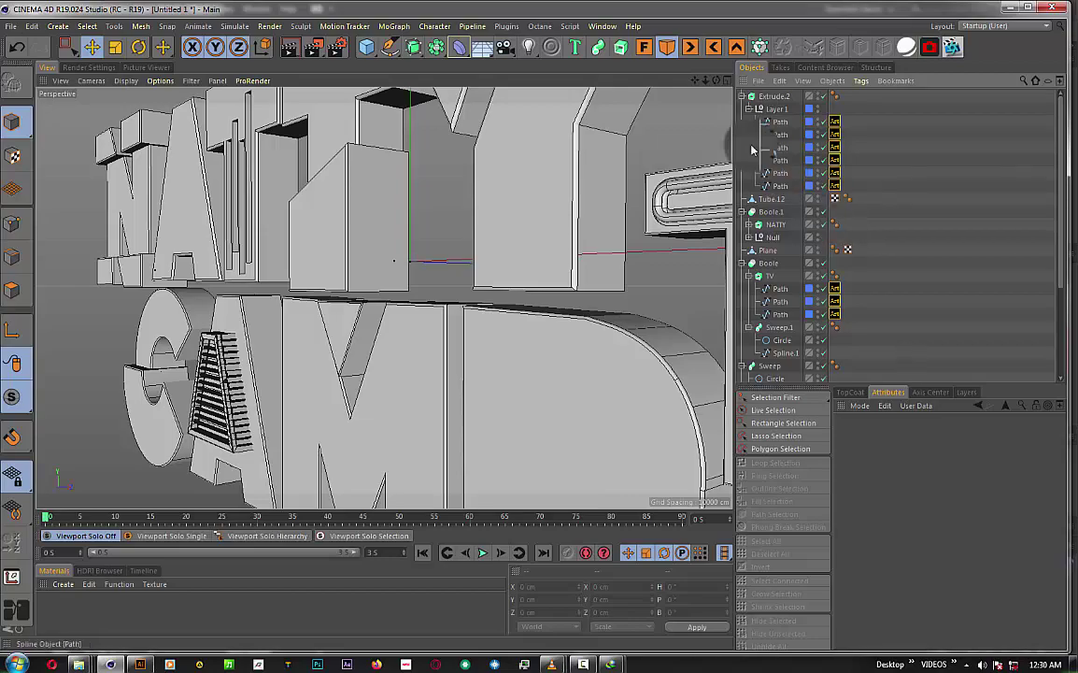
scroll(383, 297, up, 3)
alt+drag(383, 297, 385, 299)
scroll(383, 299, down, 5)
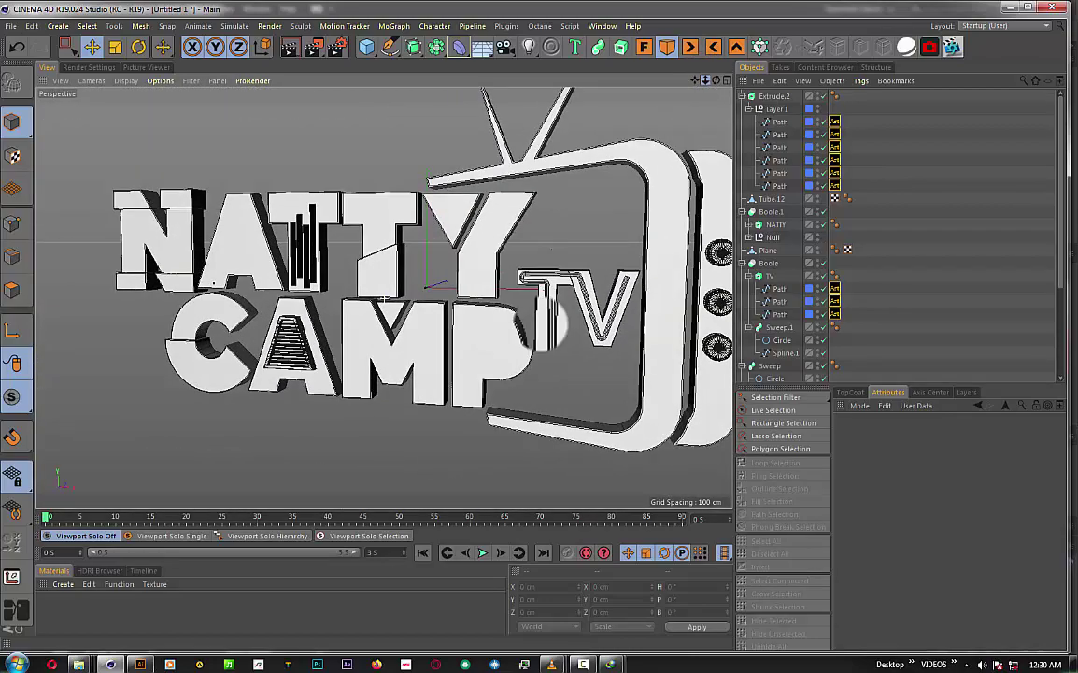
drag(709, 82, 717, 84)
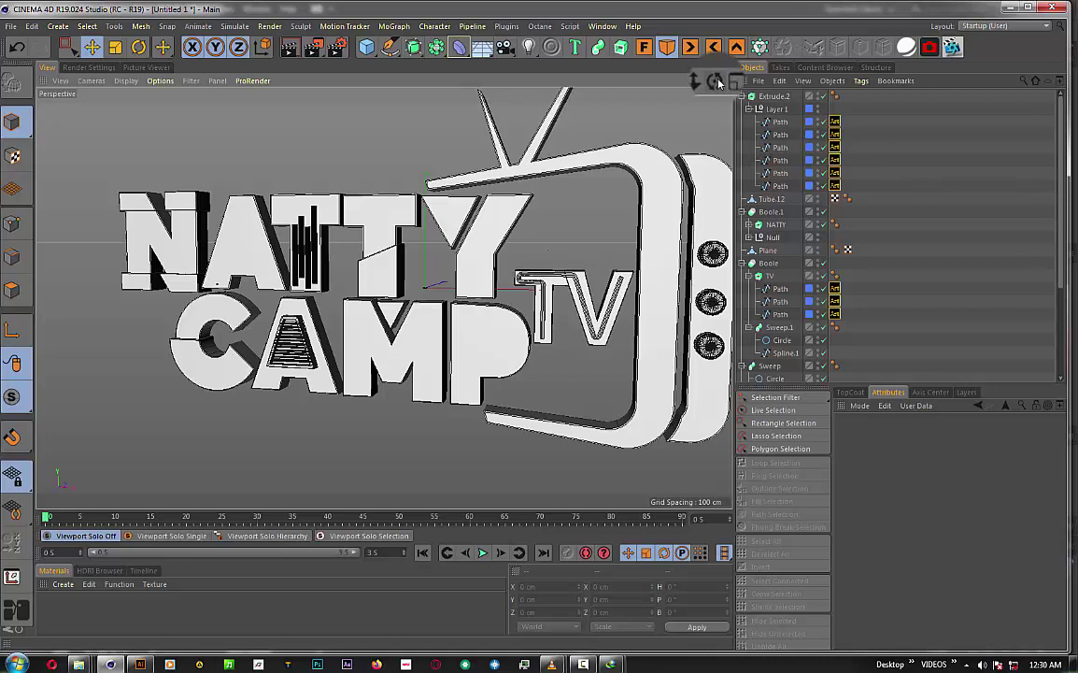
drag(718, 84, 756, 312)
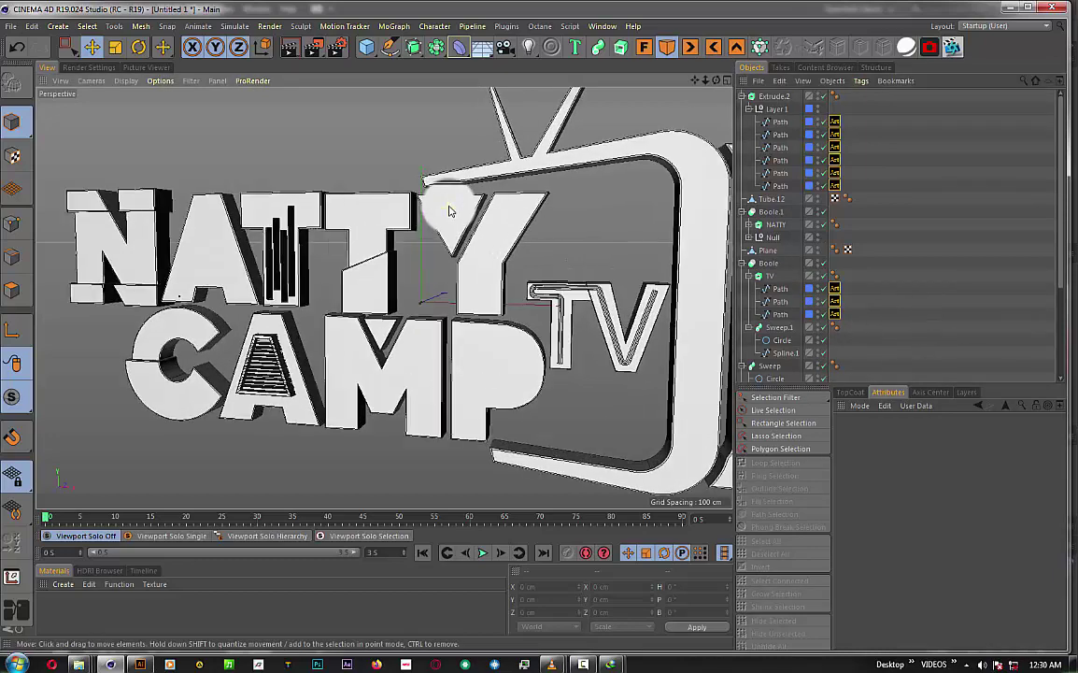
scroll(448, 211, up, 2)
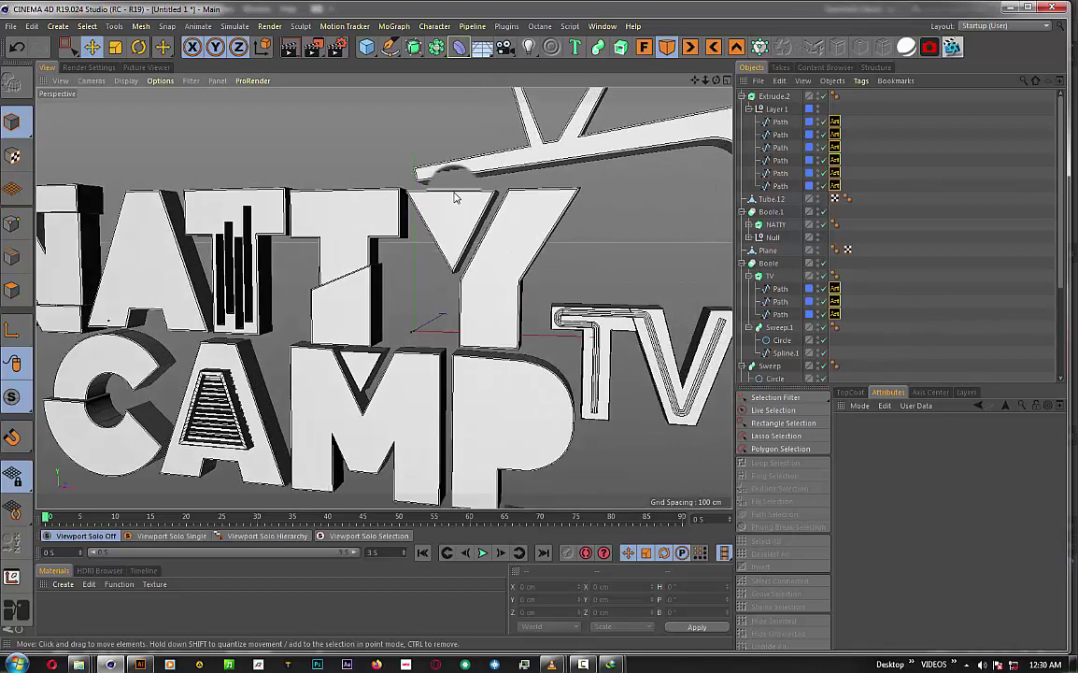
mouse_move(455, 196)
mouse_down()
mouse_move(720, 122)
mouse_move(739, 140)
mouse_up()
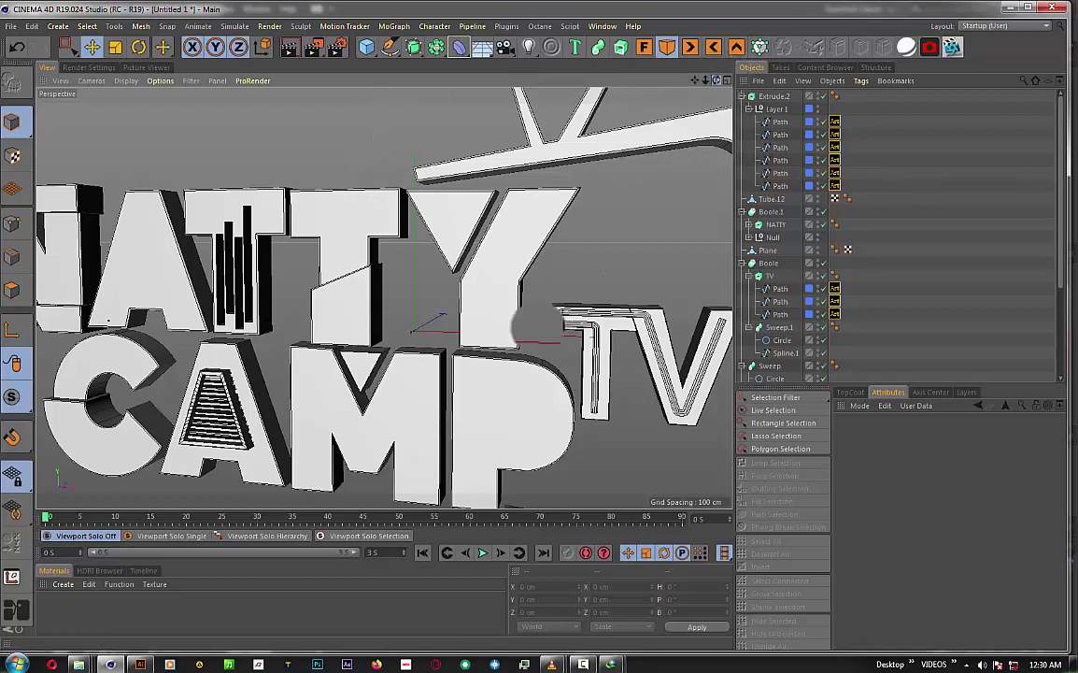
drag(716, 80, 384, 297)
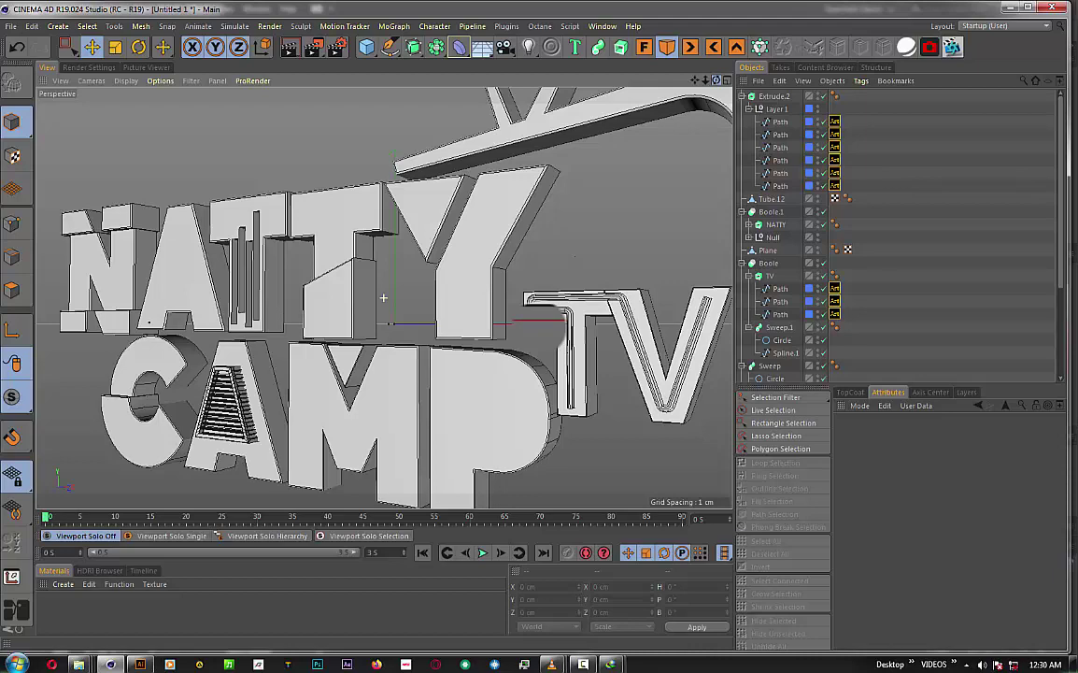
drag(383, 297, 383, 297)
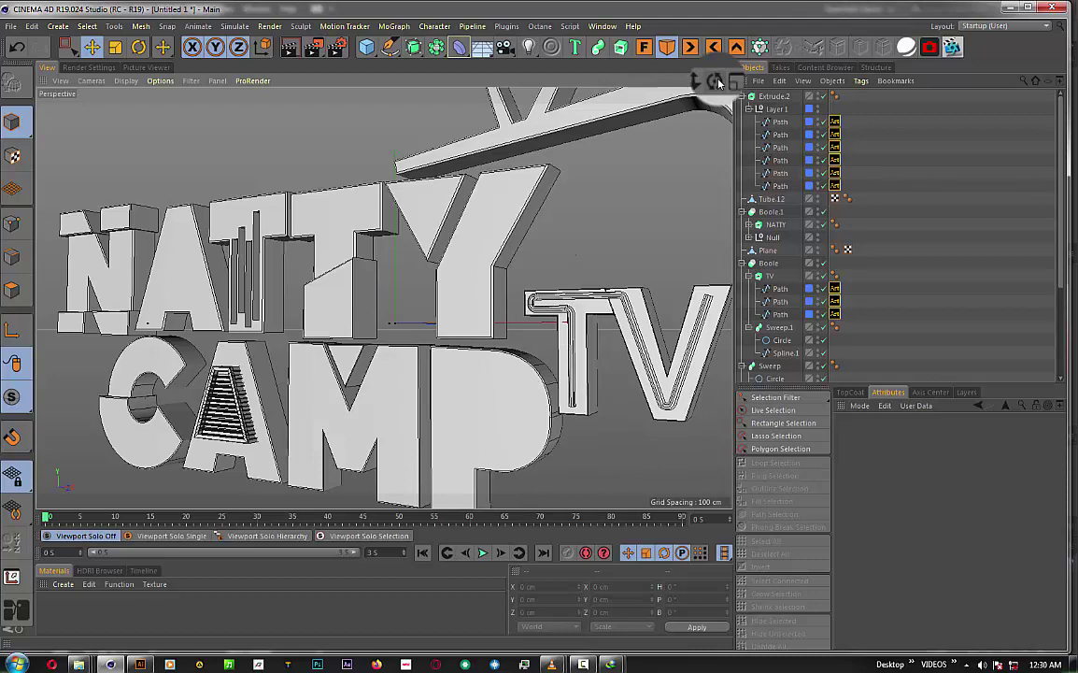
drag(701, 80, 384, 299)
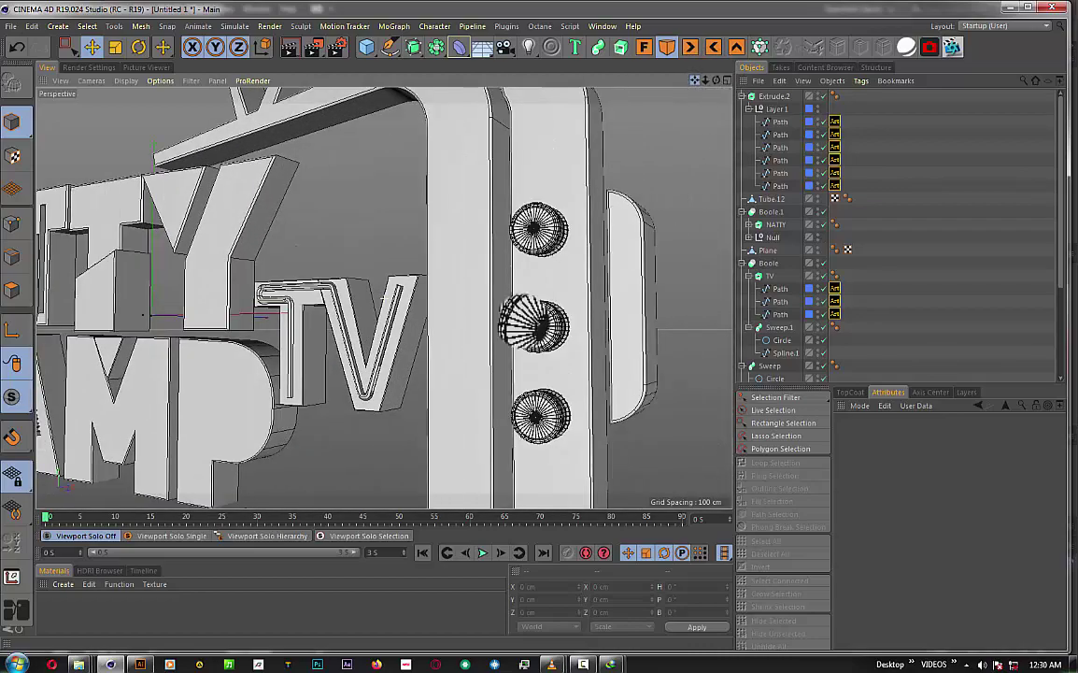
mouse_move(716, 80)
mouse_down()
mouse_move(654, 74)
mouse_move(384, 297)
mouse_up()
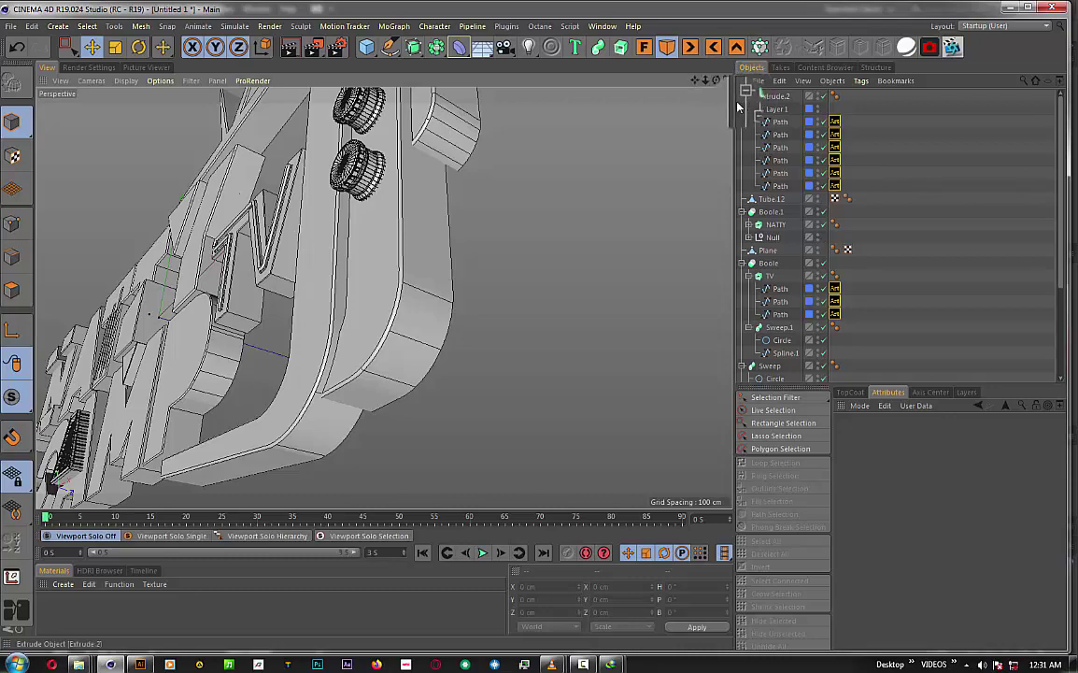
alt+drag(382, 298, 385, 295)
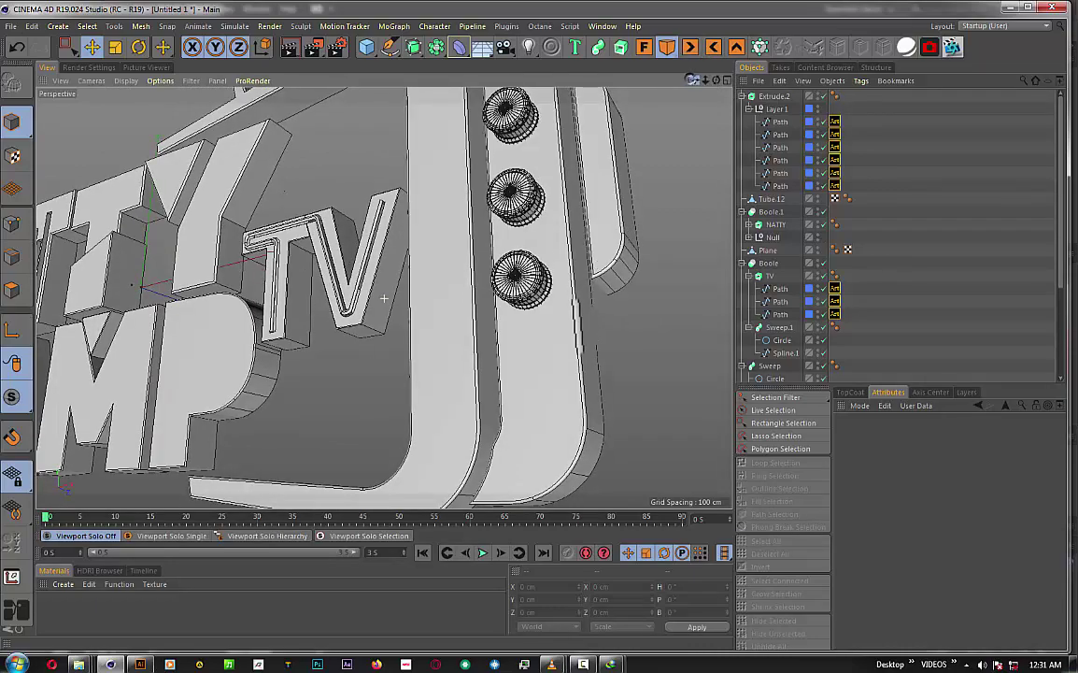
alt+drag(381, 298, 385, 296)
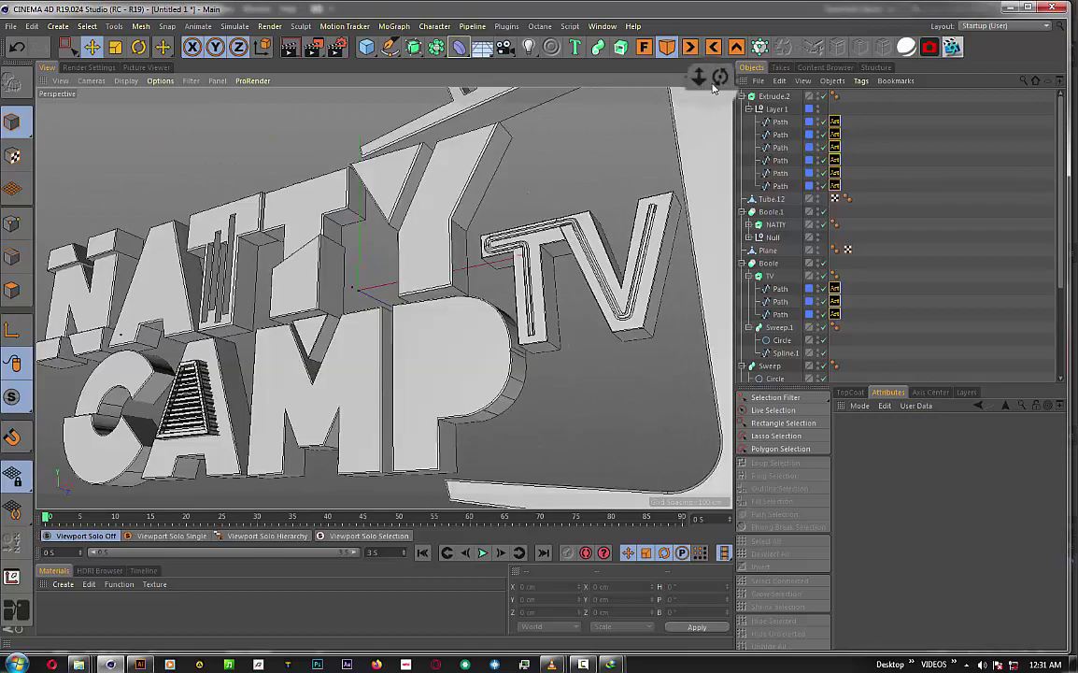
alt+drag(385, 295, 385, 296)
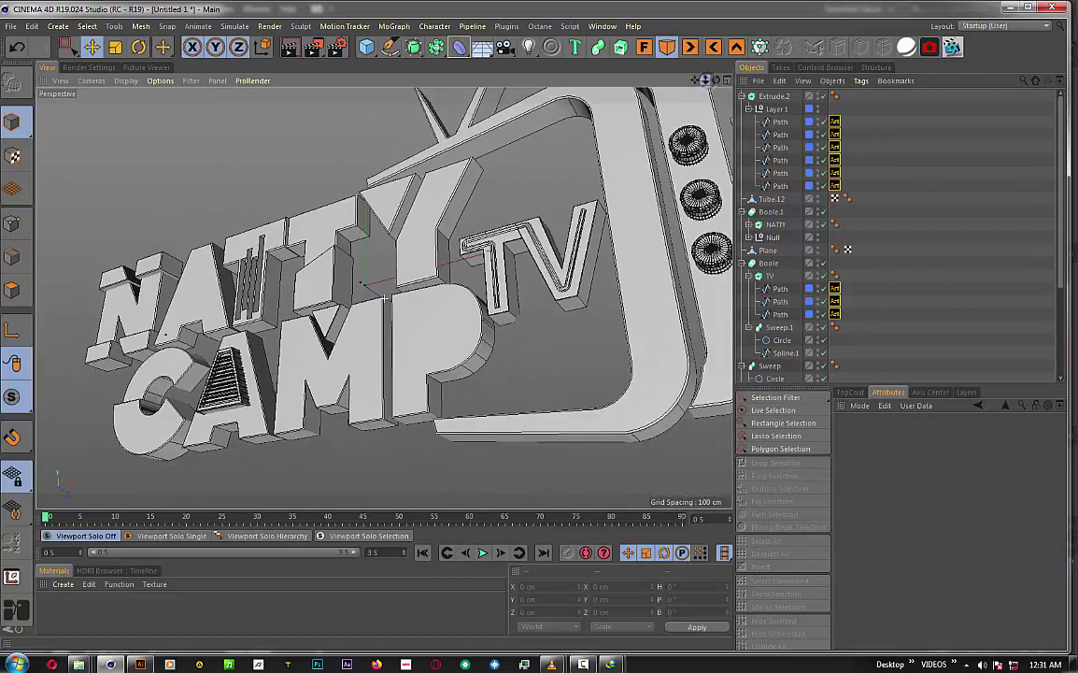
mouse_move(708, 75)
mouse_down()
mouse_move(706, 89)
mouse_move(703, 75)
mouse_up()
alt+drag(383, 298, 553, 91)
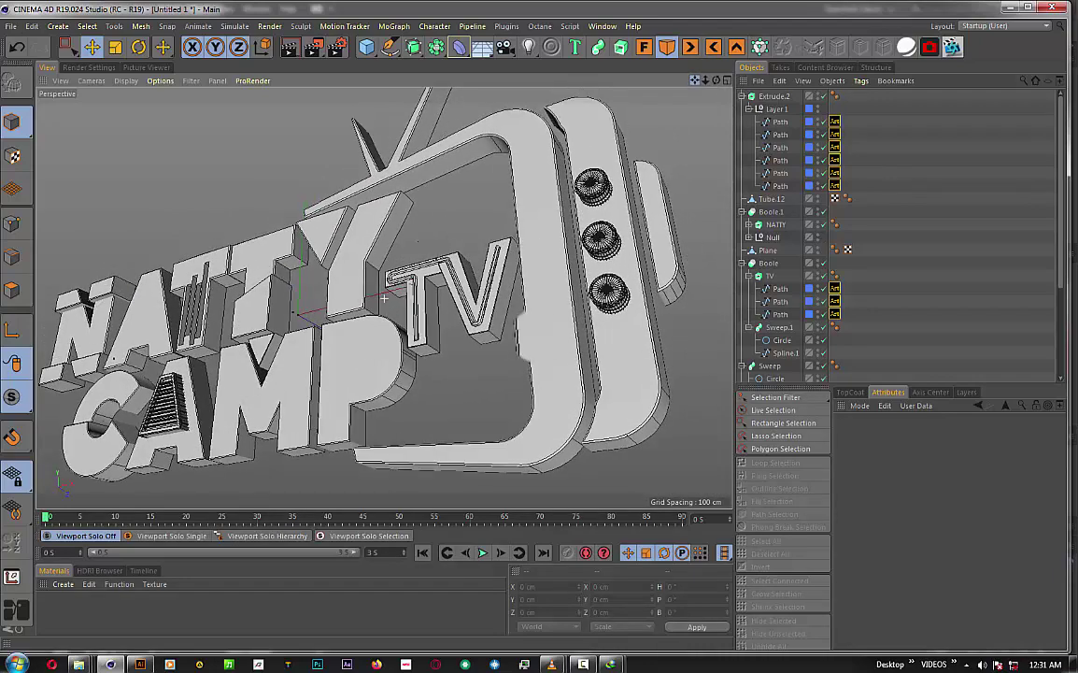
- Render the current view to the Picture Viewer and return to the 3D viewport
click(313, 46)
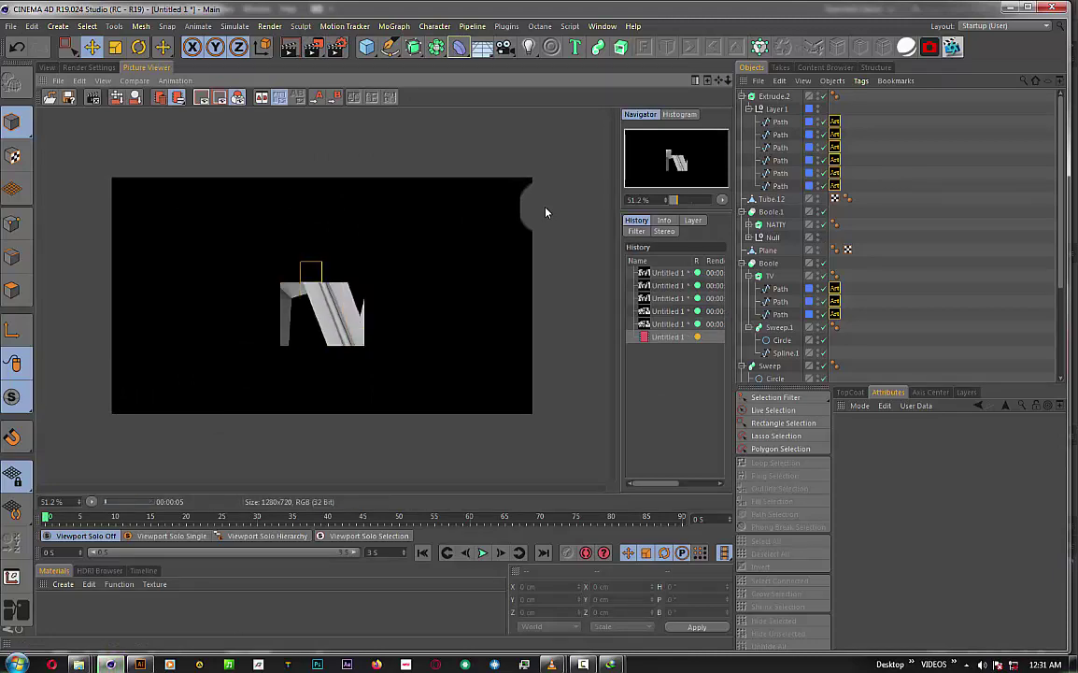
click(43, 74)
click(43, 74)
click(42, 65)
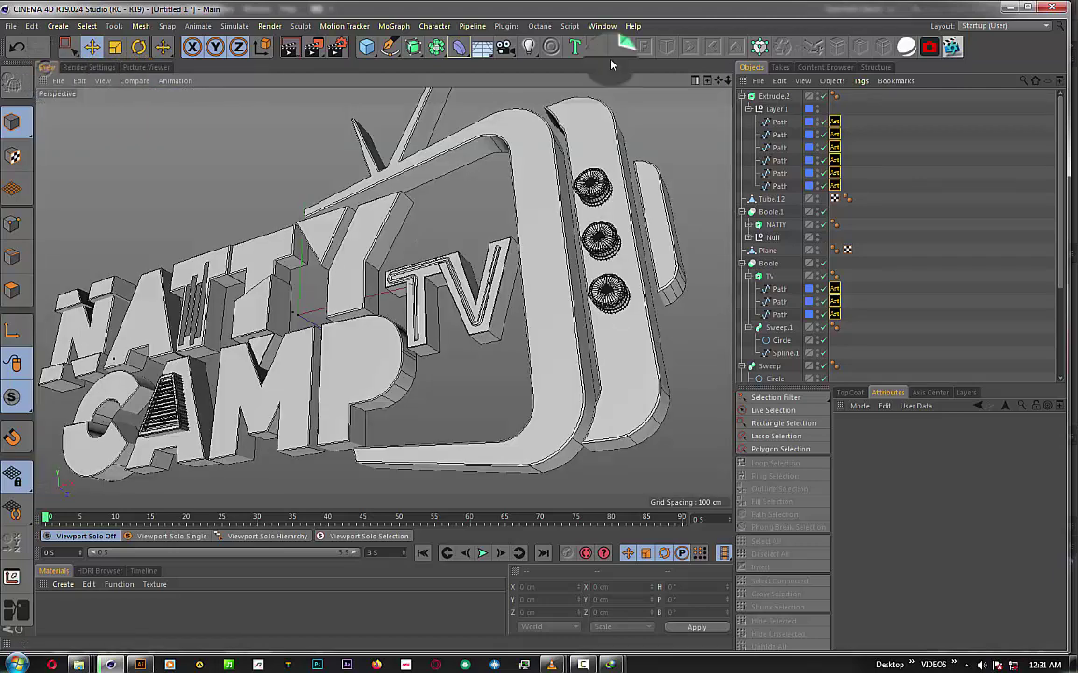
- Add a Camera at the current view and re-render, stopping the previous render
click(502, 48)
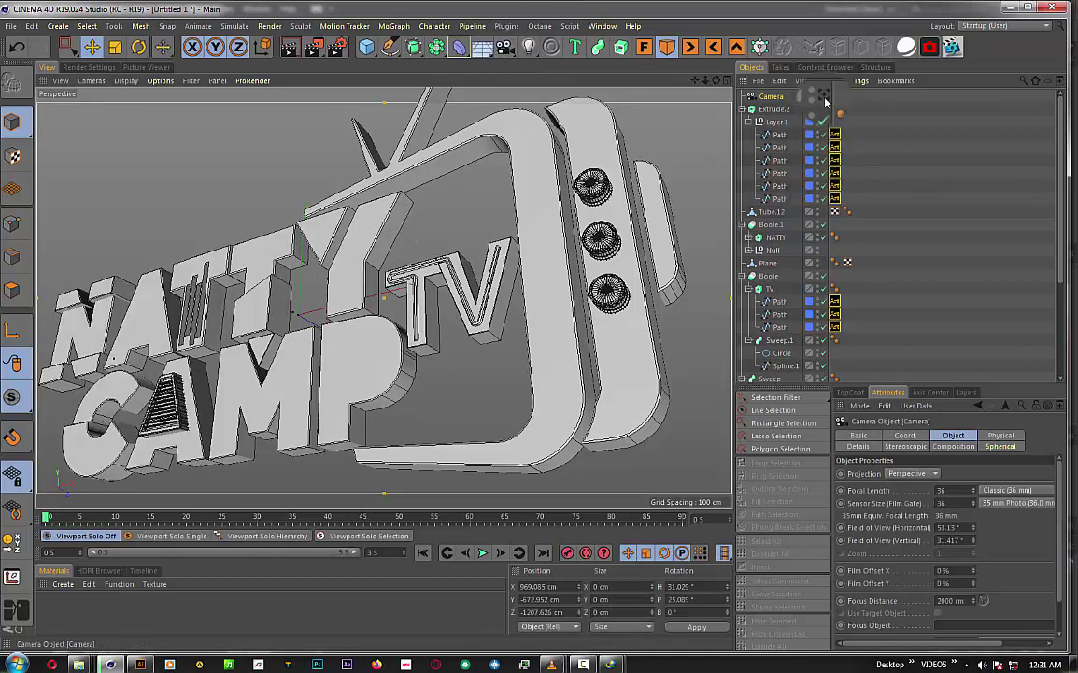
click(315, 48)
click(572, 381)
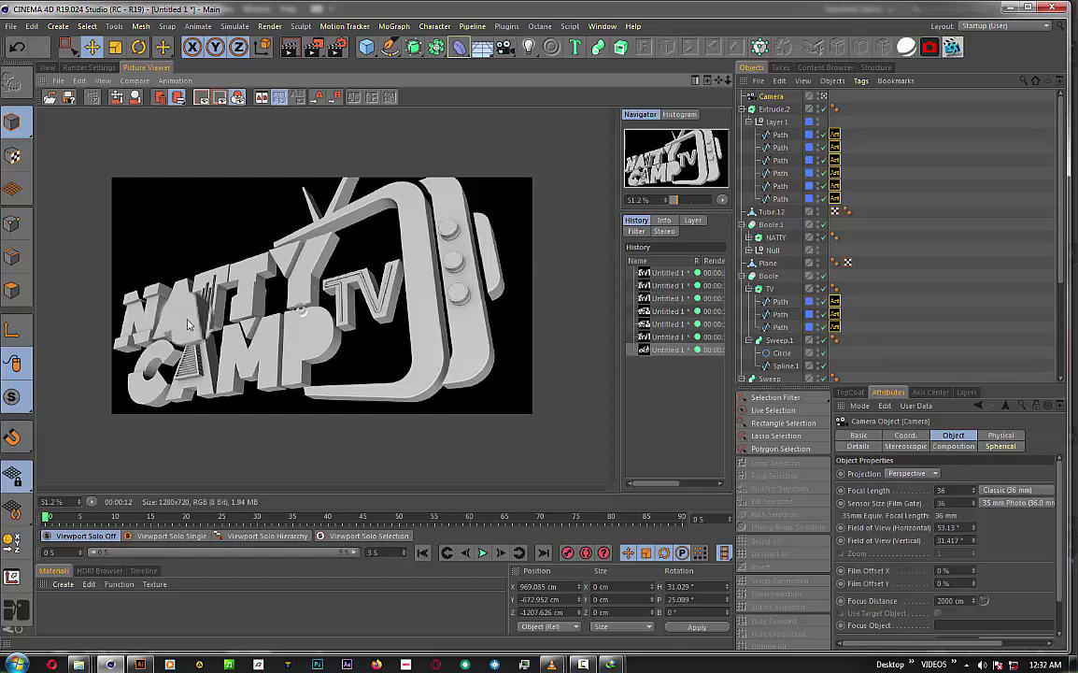
scroll(198, 302, up, 2)
scroll(198, 302, up, 1)
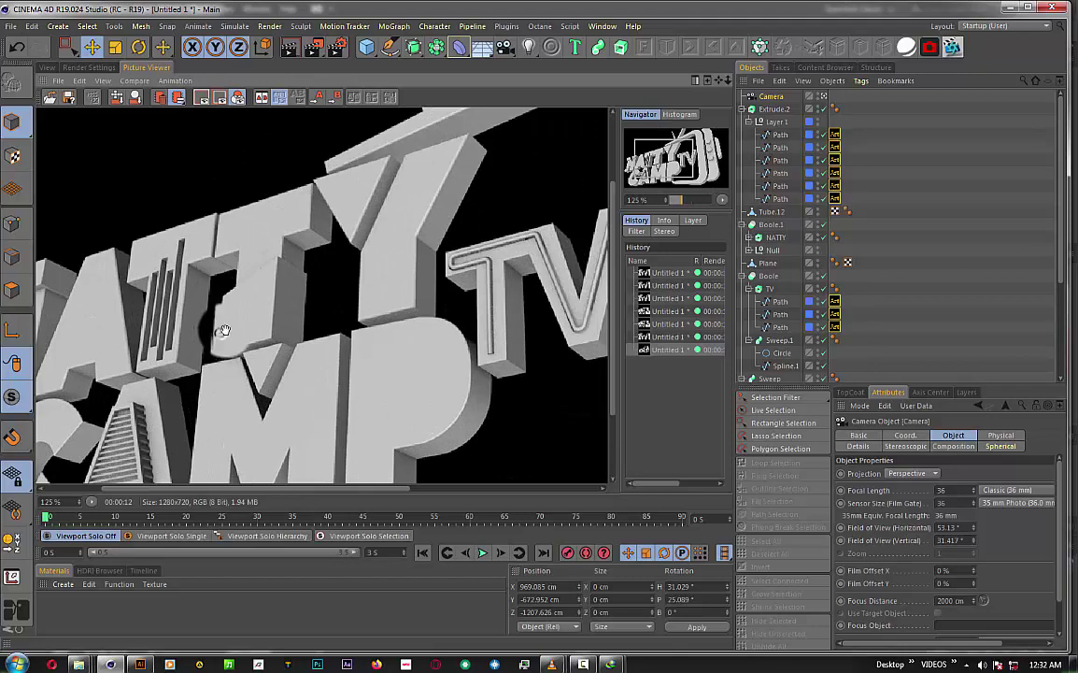
scroll(182, 327, up, 1)
drag(168, 329, 158, 329)
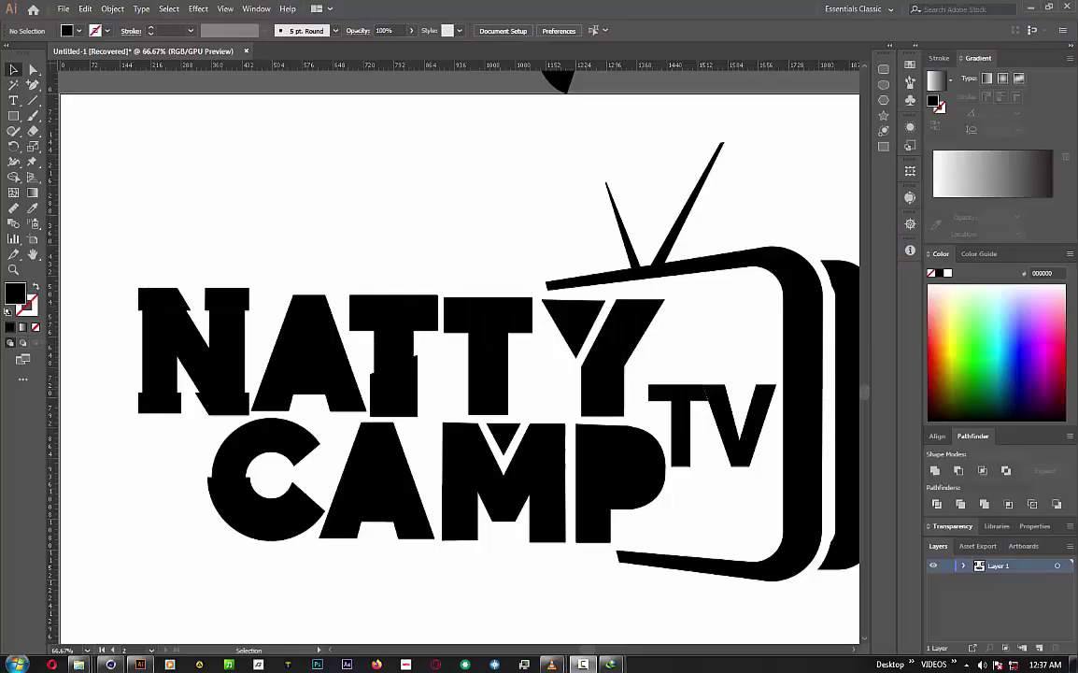
- Select the N, A, T, T and Y letter shapes of NATTY together
click(184, 322)
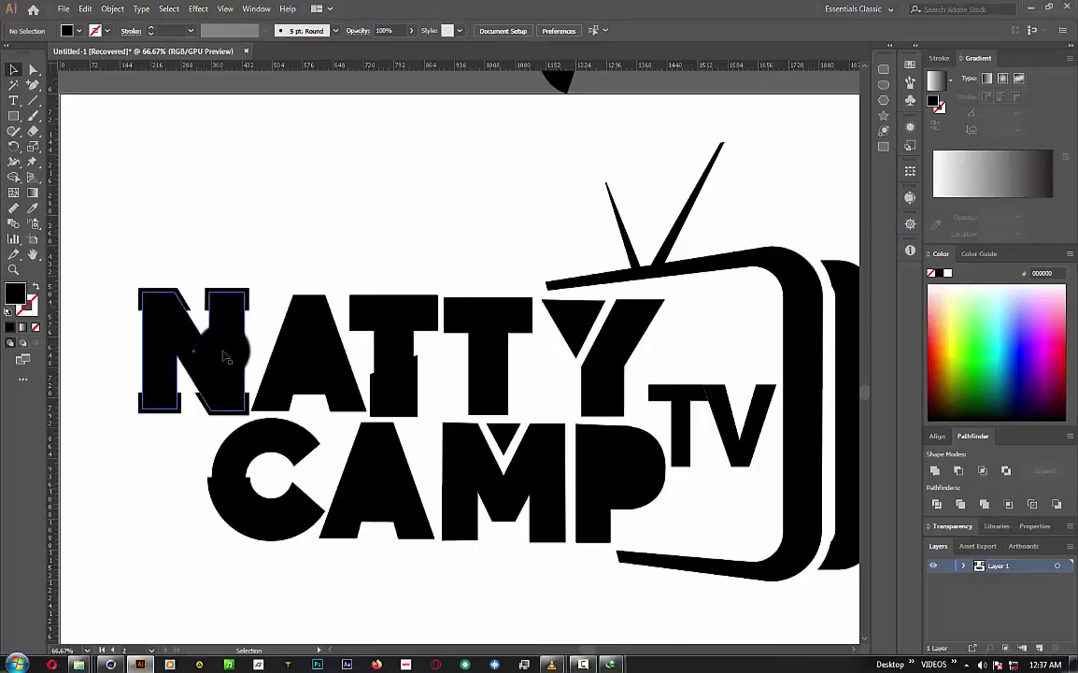
click(219, 360)
shift+click(199, 323)
shift+click(199, 323)
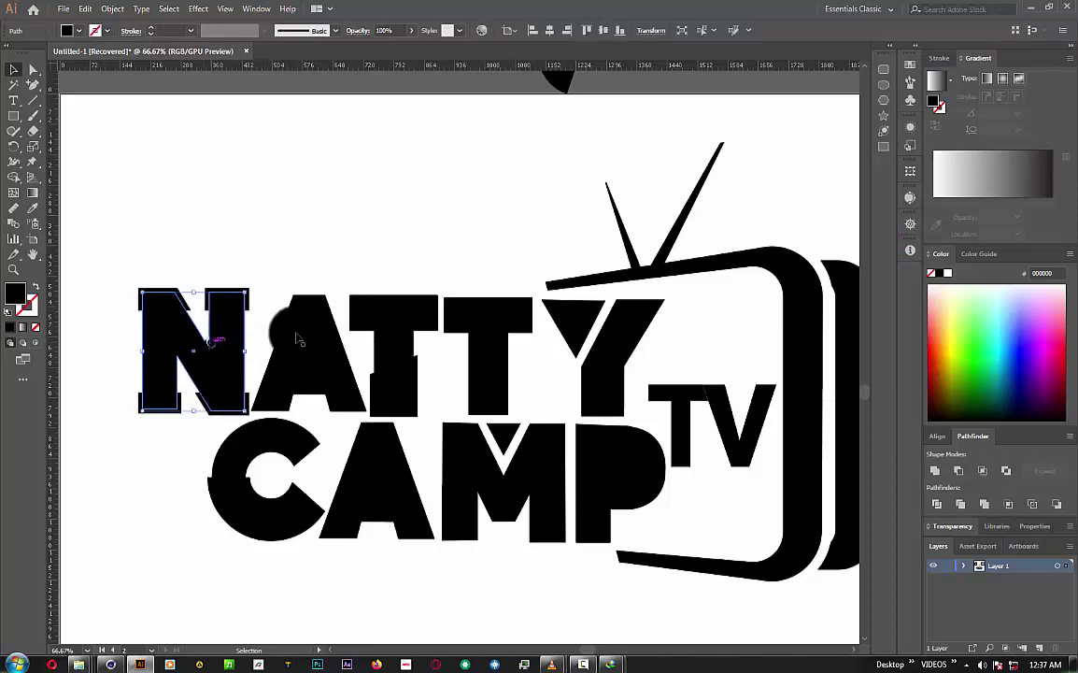
shift+click(329, 329)
shift+click(394, 353)
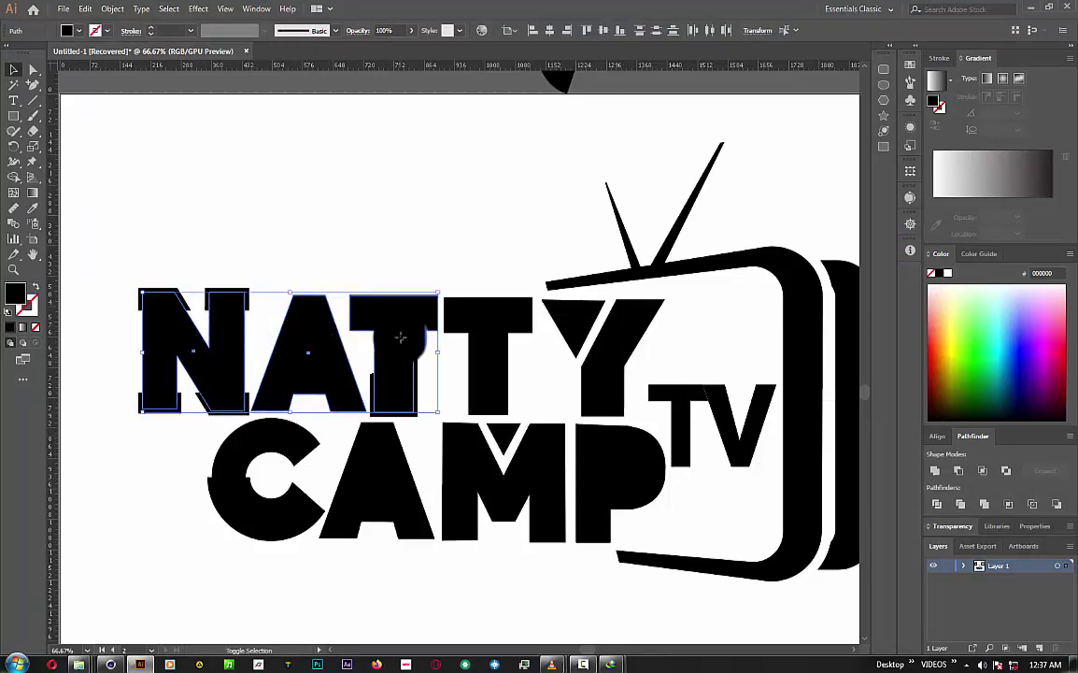
shift+click(494, 338)
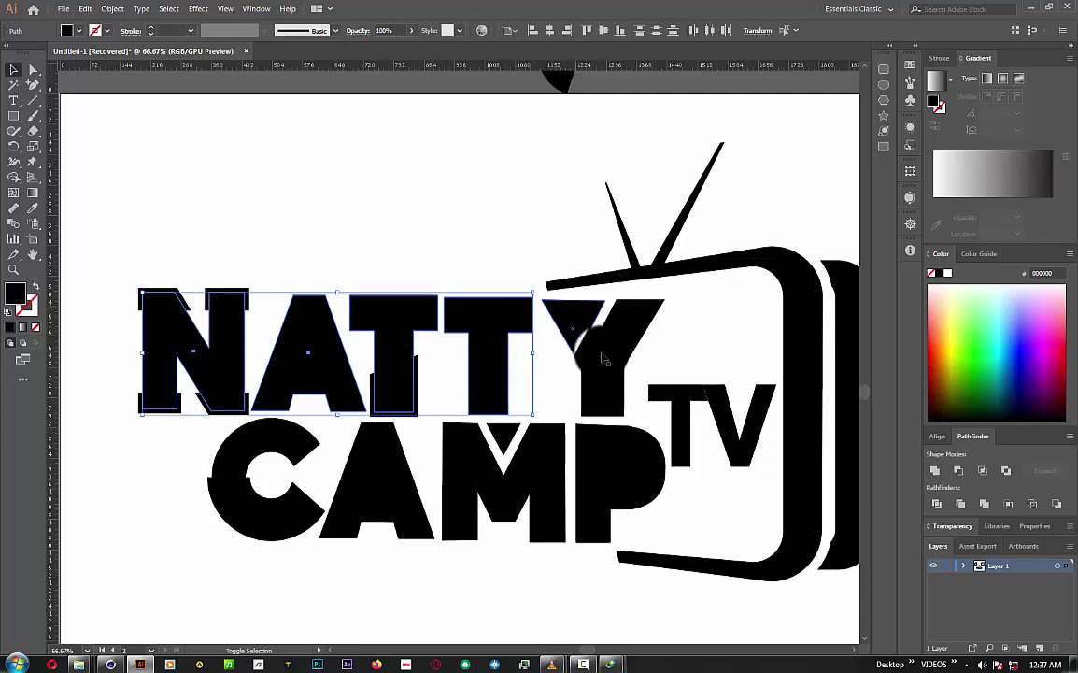
shift+click(602, 357)
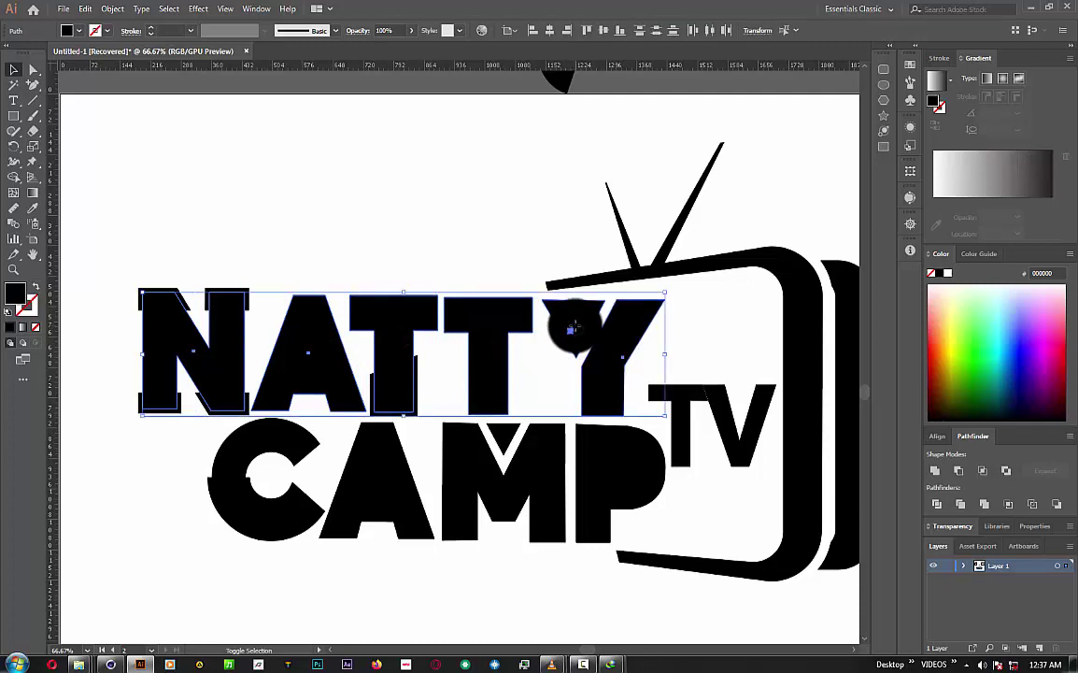
- Add the CAMP letters to the selection and bring up Object > Path
alt+scroll(551, 447, up, 1)
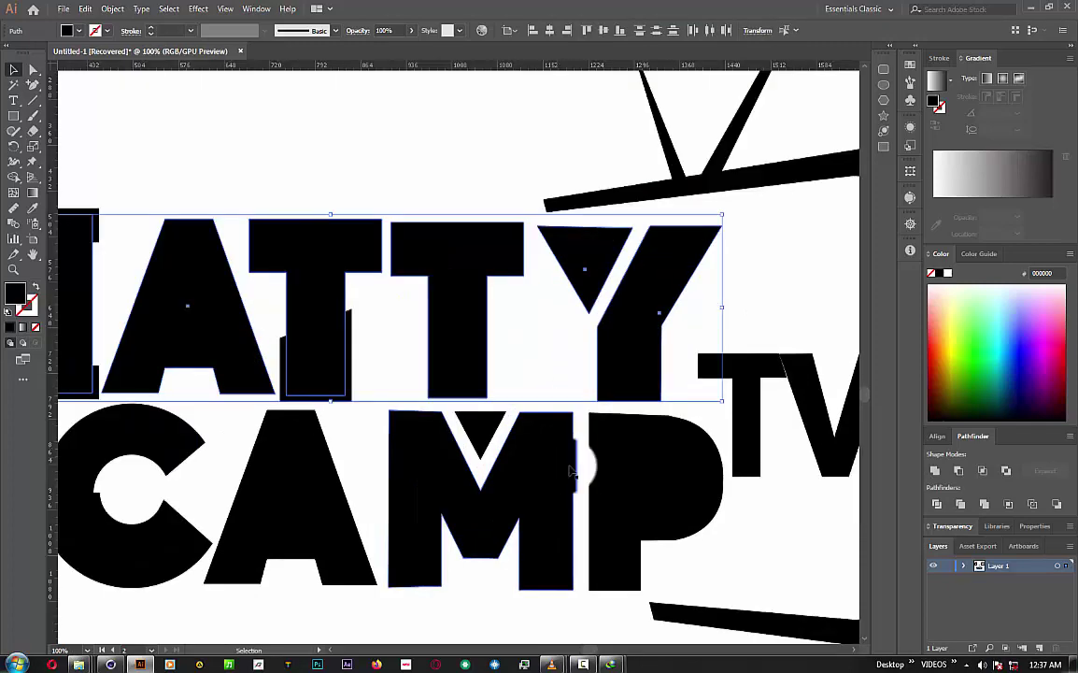
alt+scroll(606, 488, down, 1)
shift+click(624, 488)
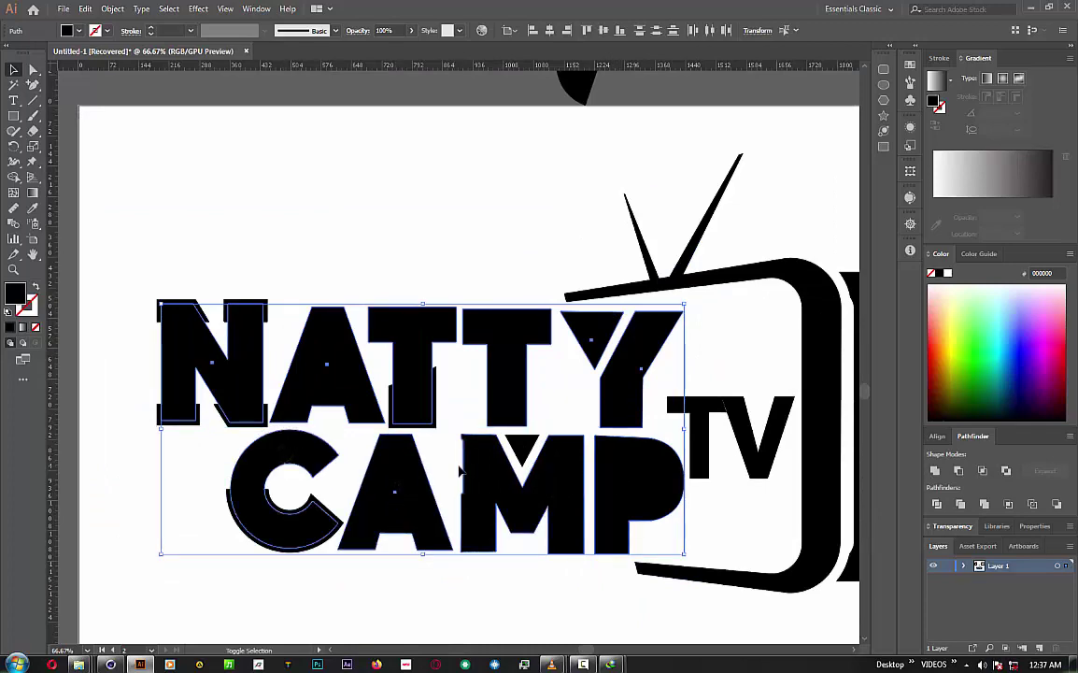
alt+scroll(496, 476, up, 1)
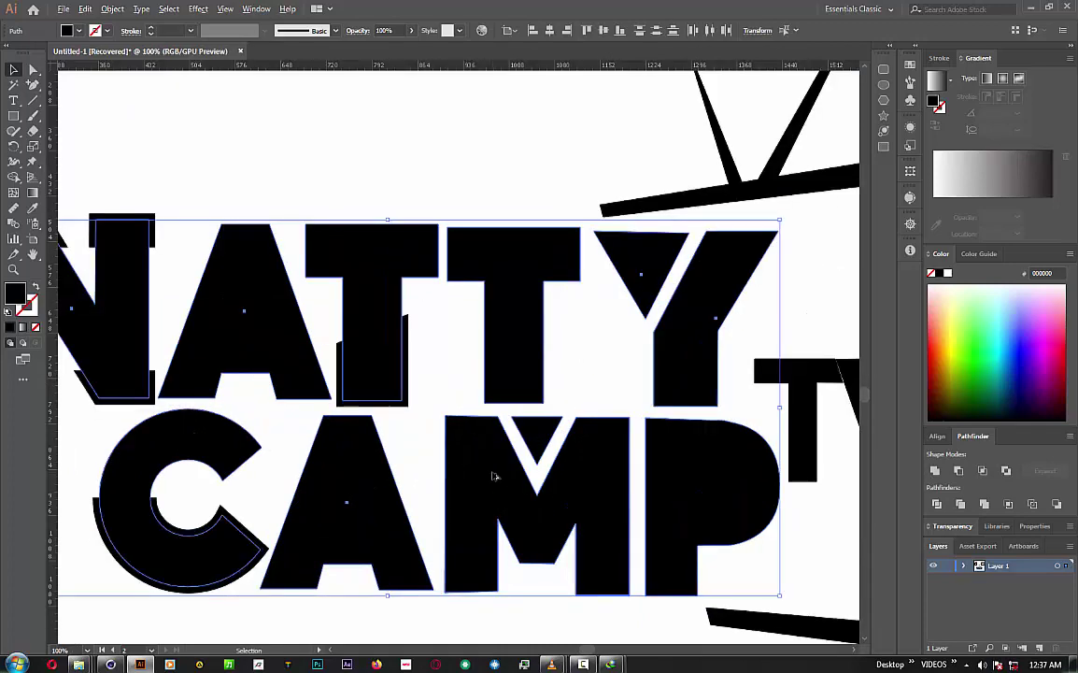
alt+scroll(469, 404, up, 3)
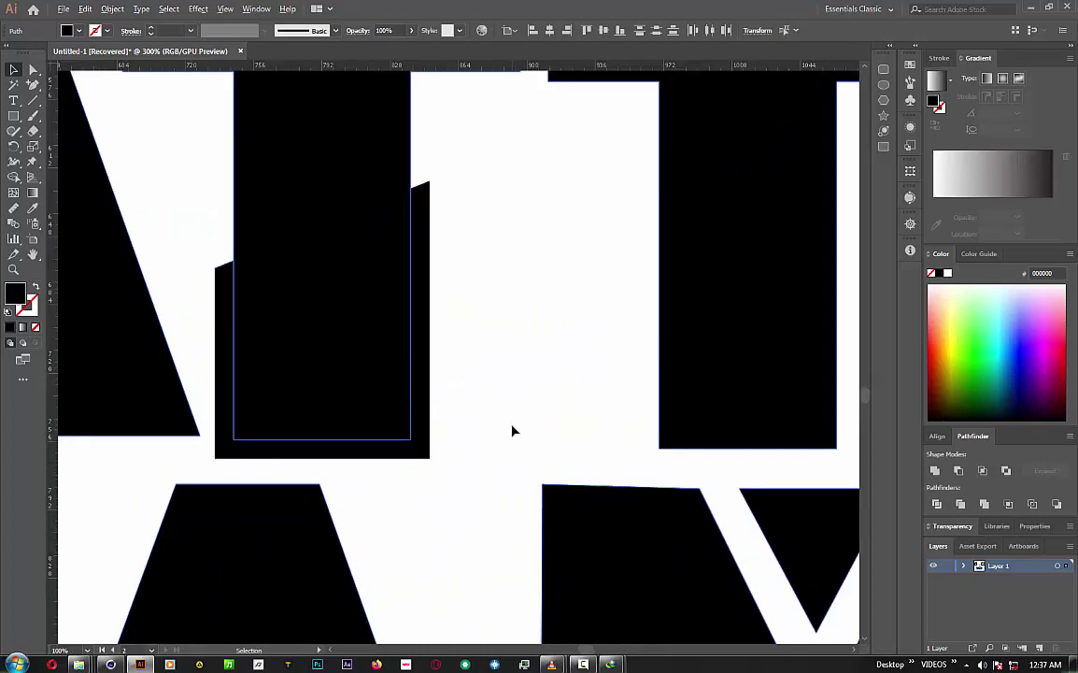
alt+scroll(512, 430, down, 3)
alt+scroll(512, 431, down, 1)
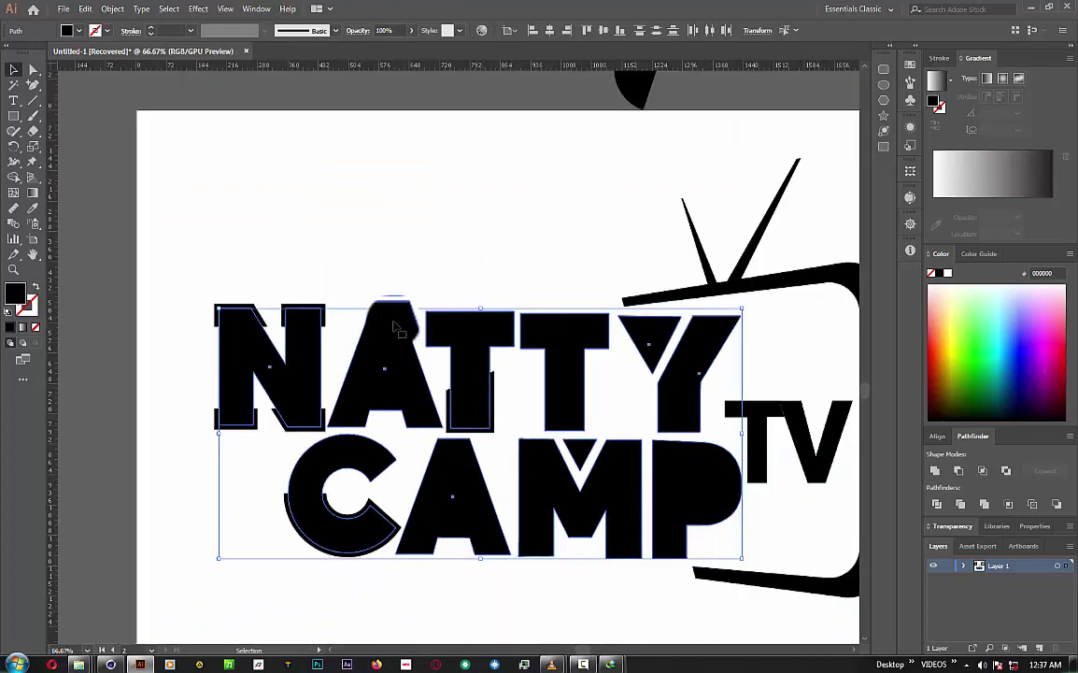
click(112, 9)
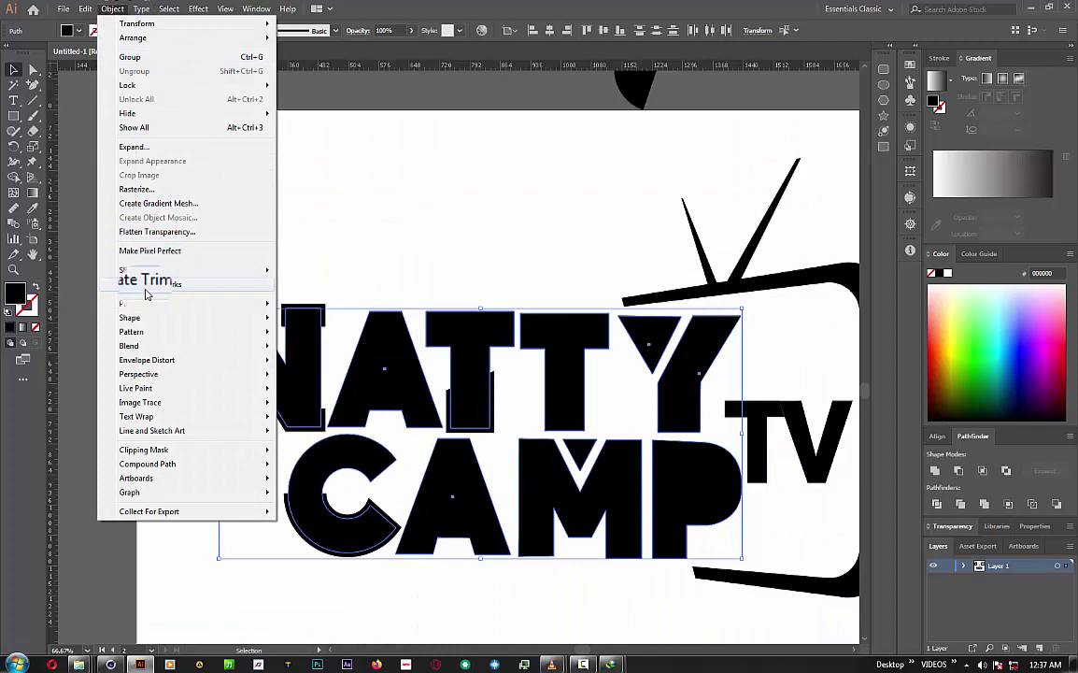
mouse_move(127, 303)
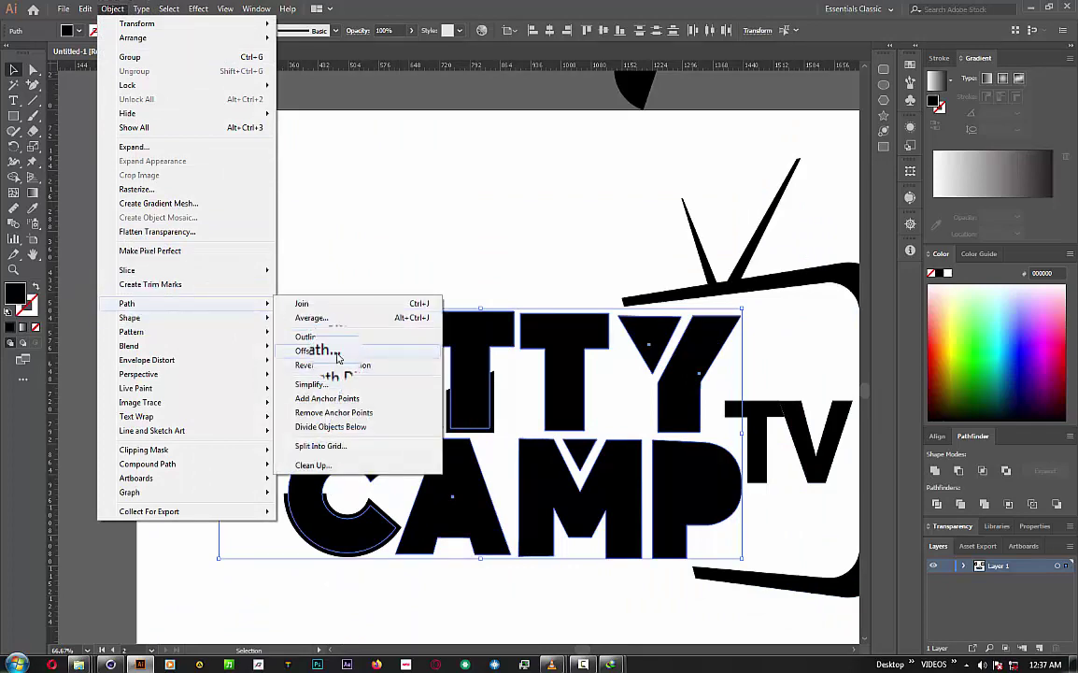
- Open Offset Path with Preview on and step the offset to a negative inset
click(317, 350)
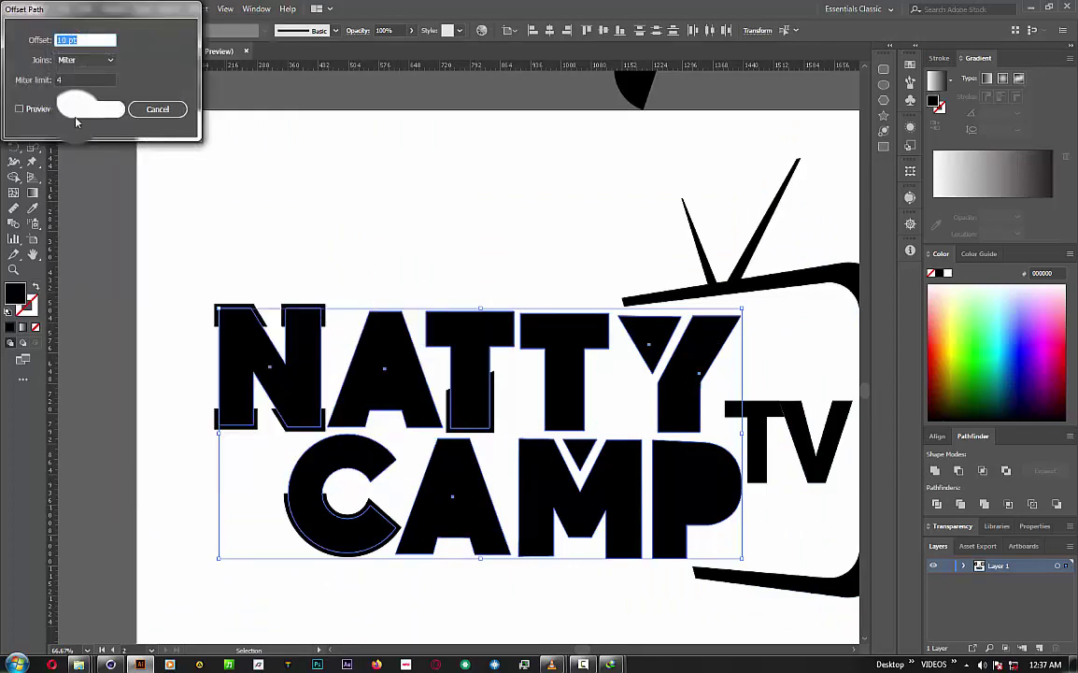
click(33, 111)
text(1)
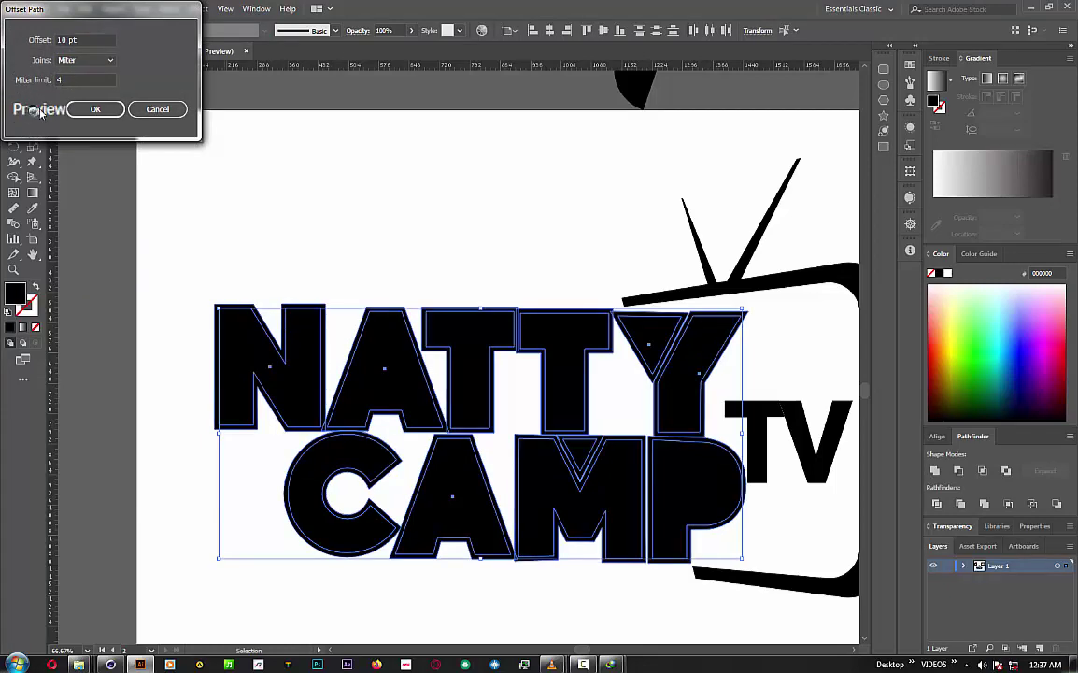
click(87, 38)
key(Down)
key(Down)
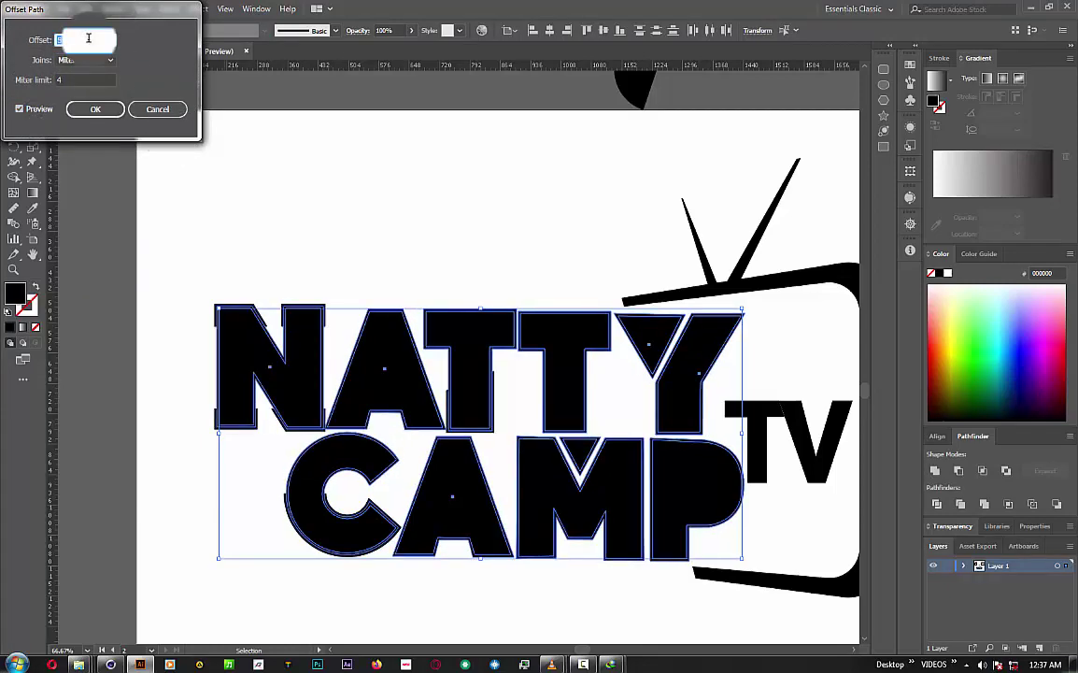
key(Down)
key(Down)
key(Down)
key(Down)
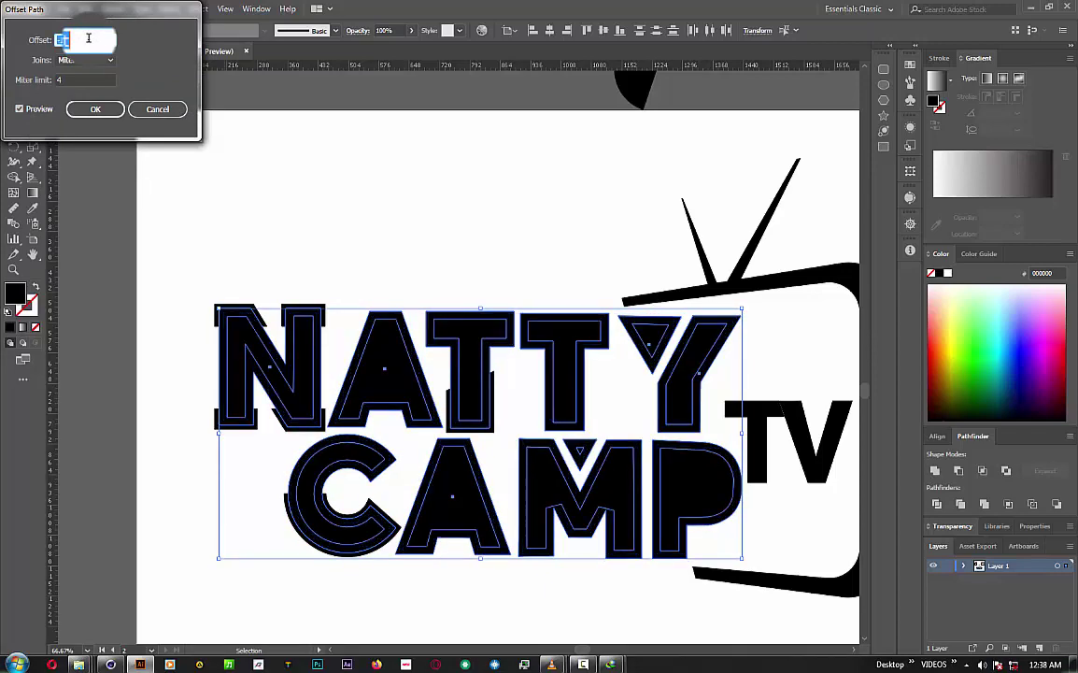
key(Down)
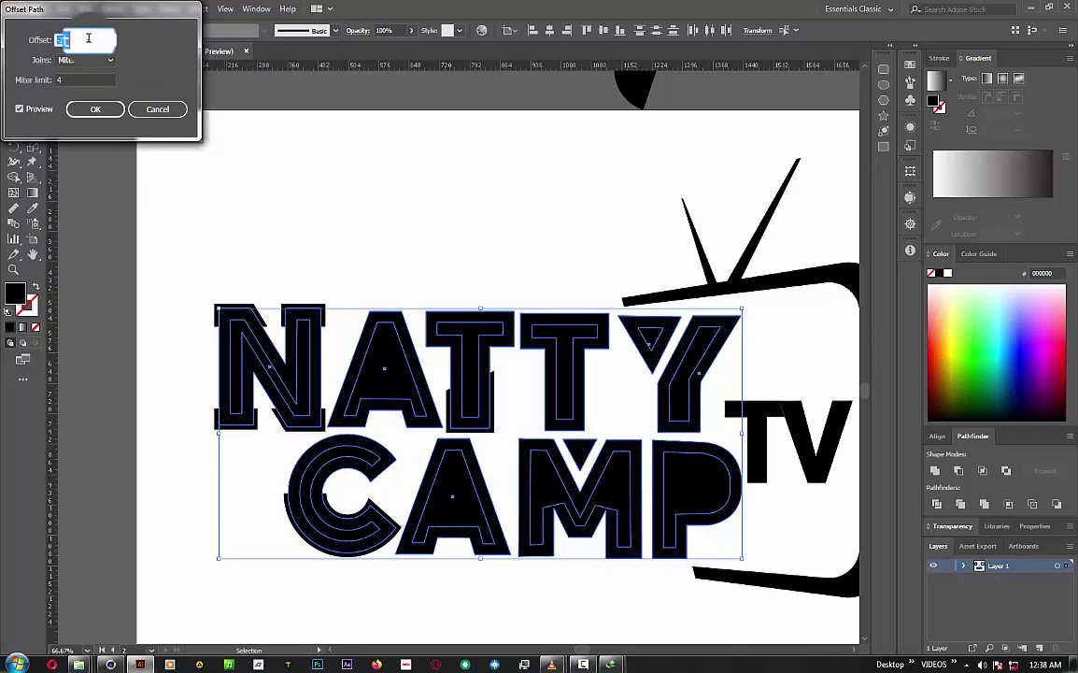
key(Up)
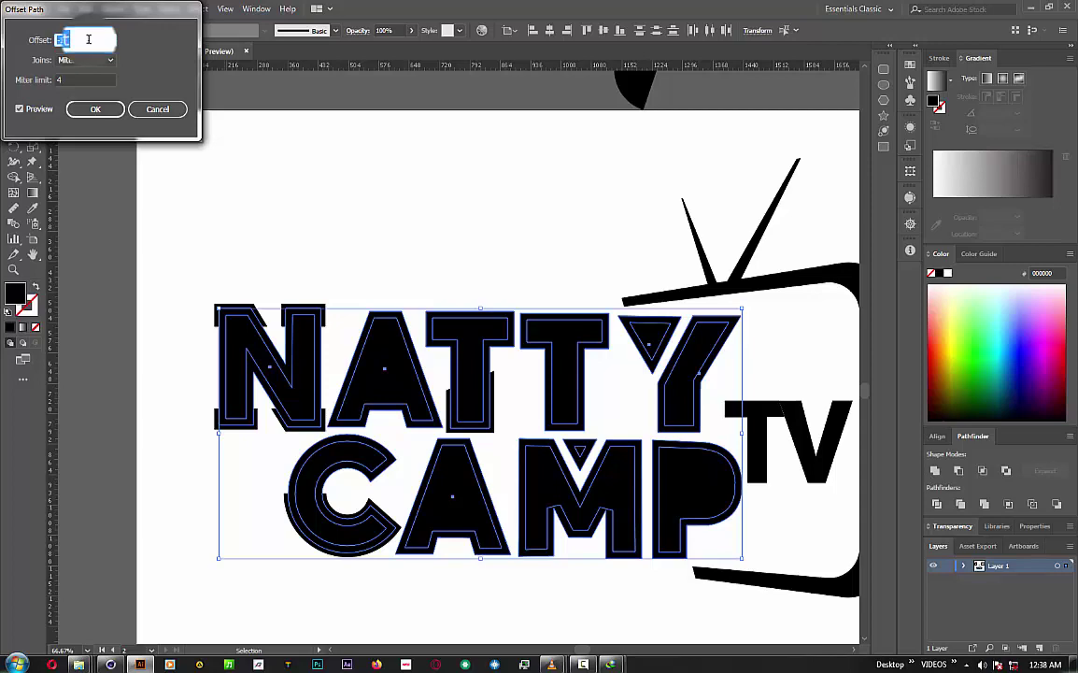
key(Up)
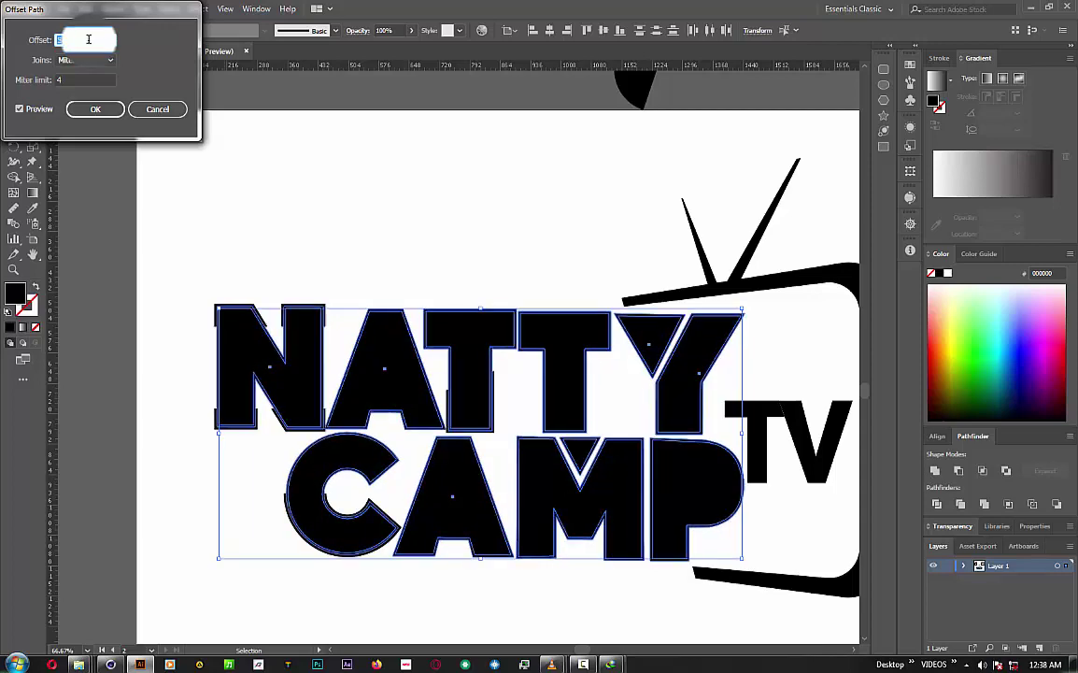
key(Down)
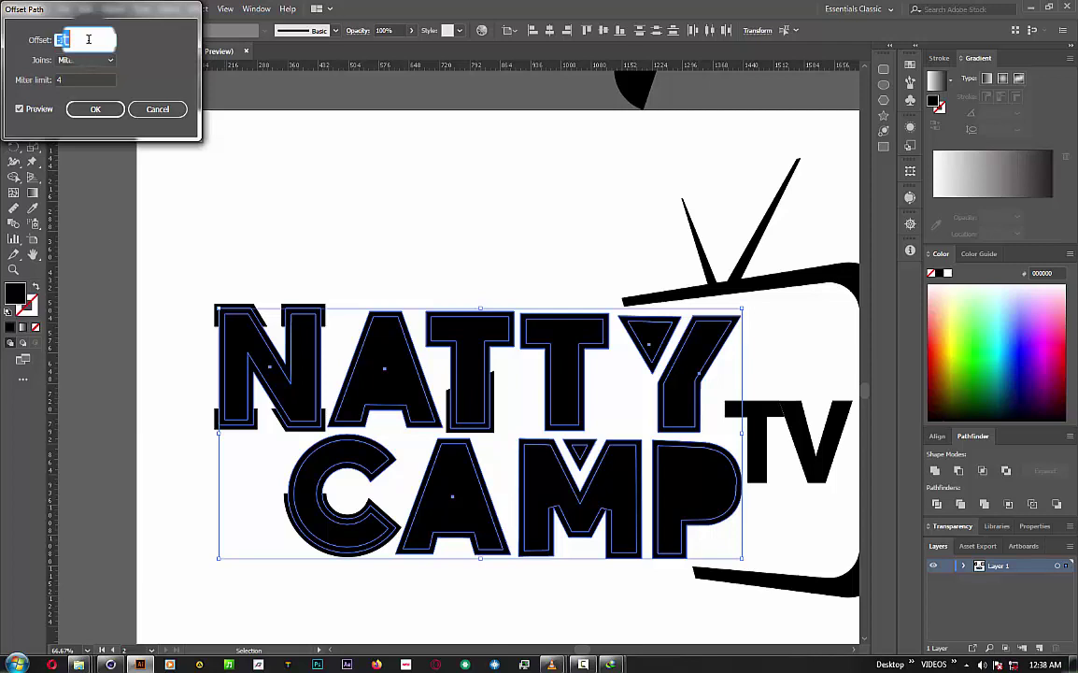
- Settle the offset at -15 pt and apply the inset outlines
click(73, 79)
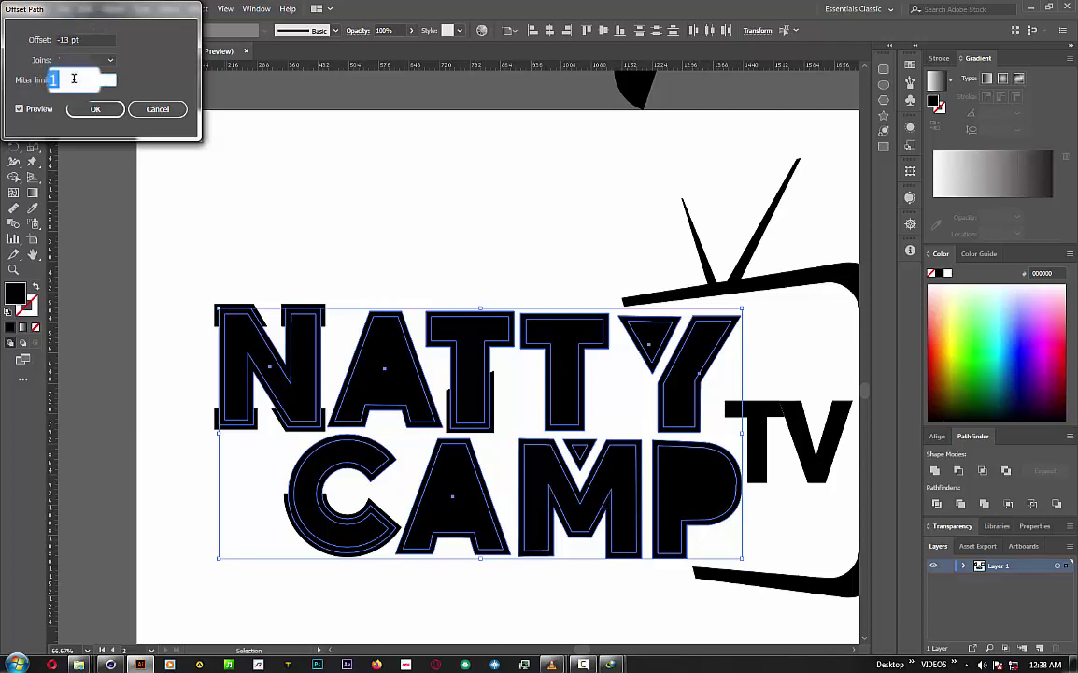
double_click(84, 38)
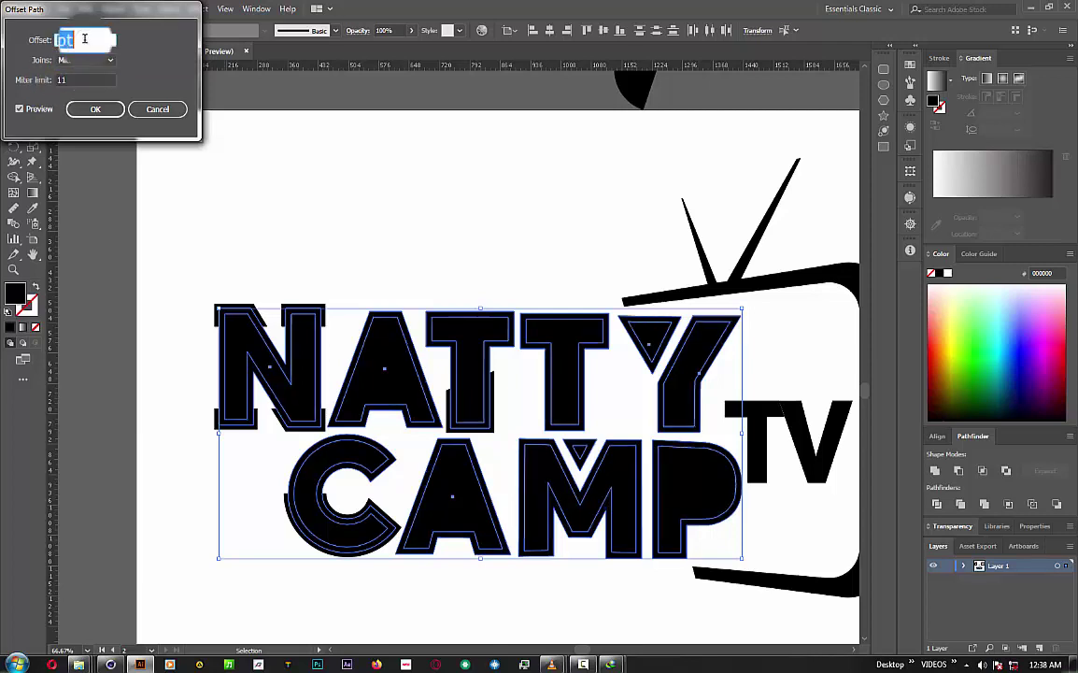
text(-5)
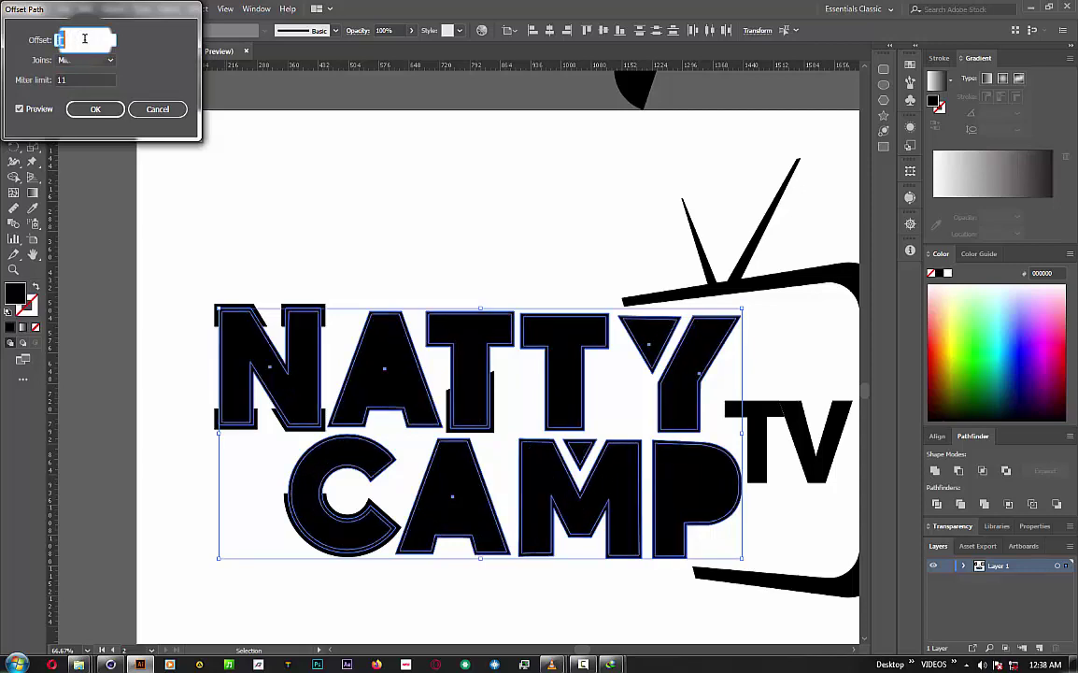
double_click(84, 38)
text(-15)
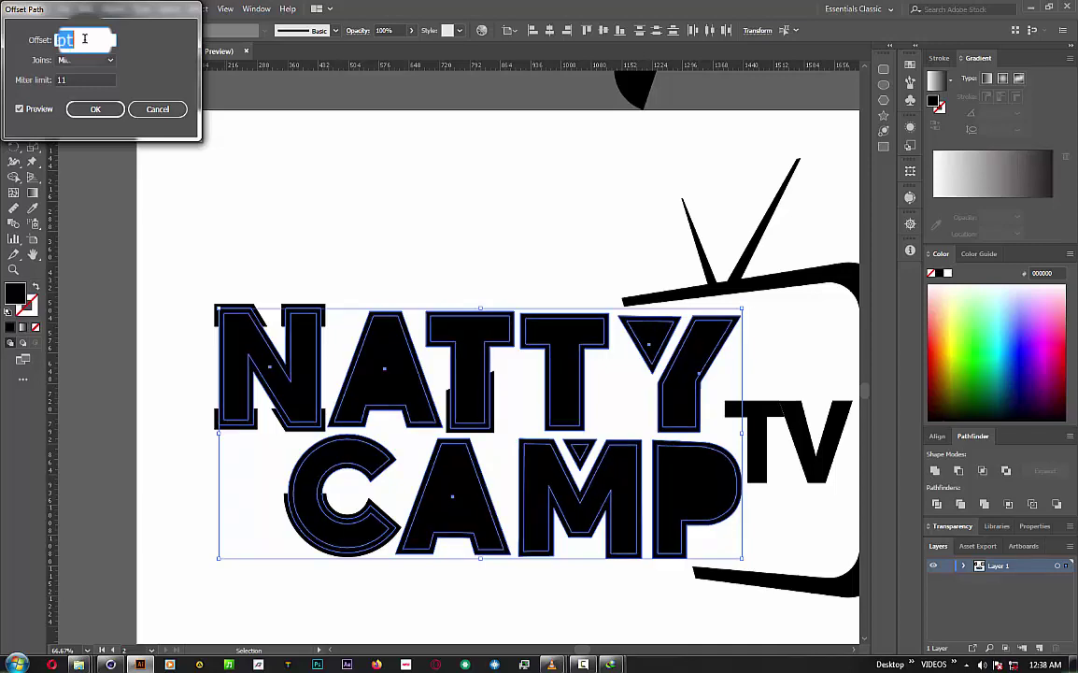
click(80, 107)
- Select the inset outlines of the N, T, T, Y, P and C letters
click(394, 195)
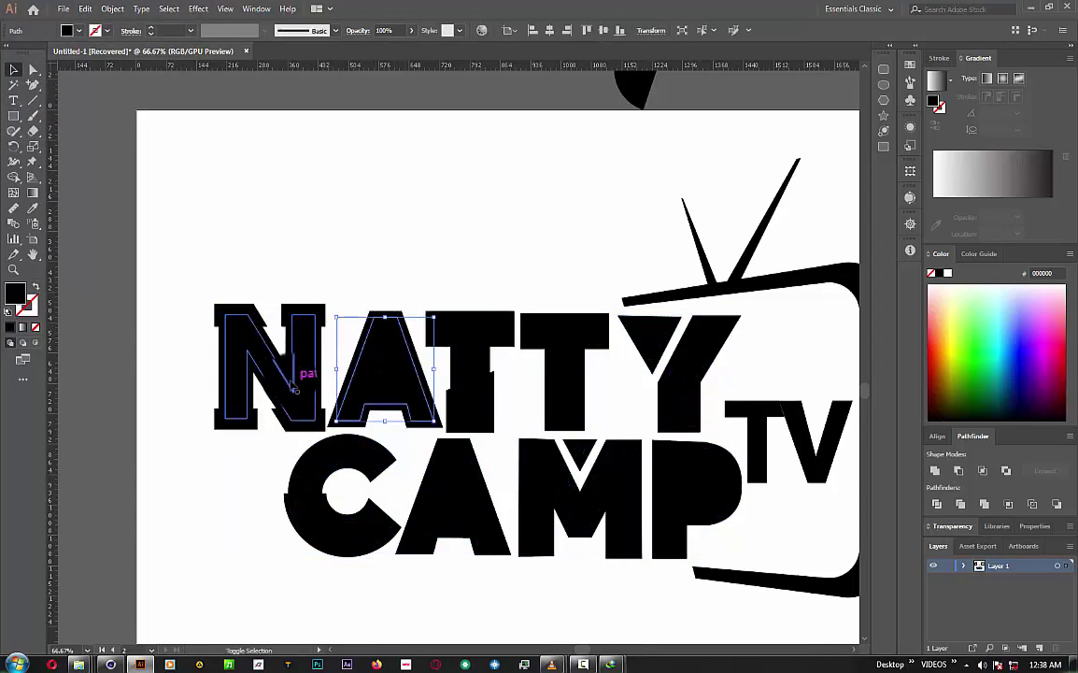
shift+click(290, 374)
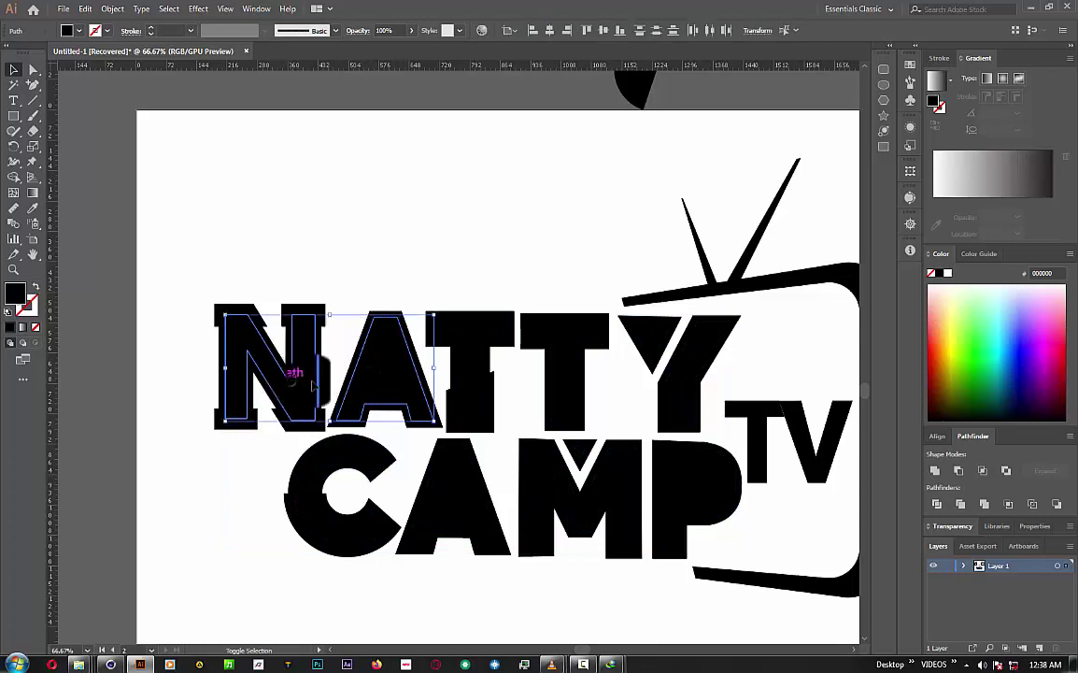
shift+click(465, 353)
shift+click(566, 358)
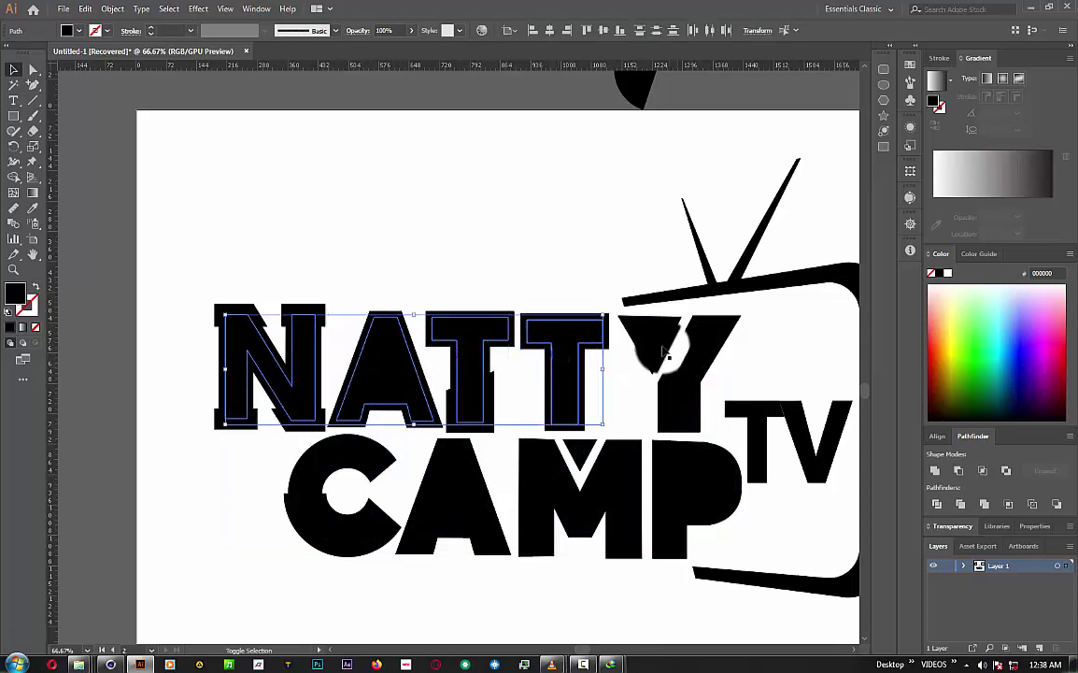
shift+click(695, 358)
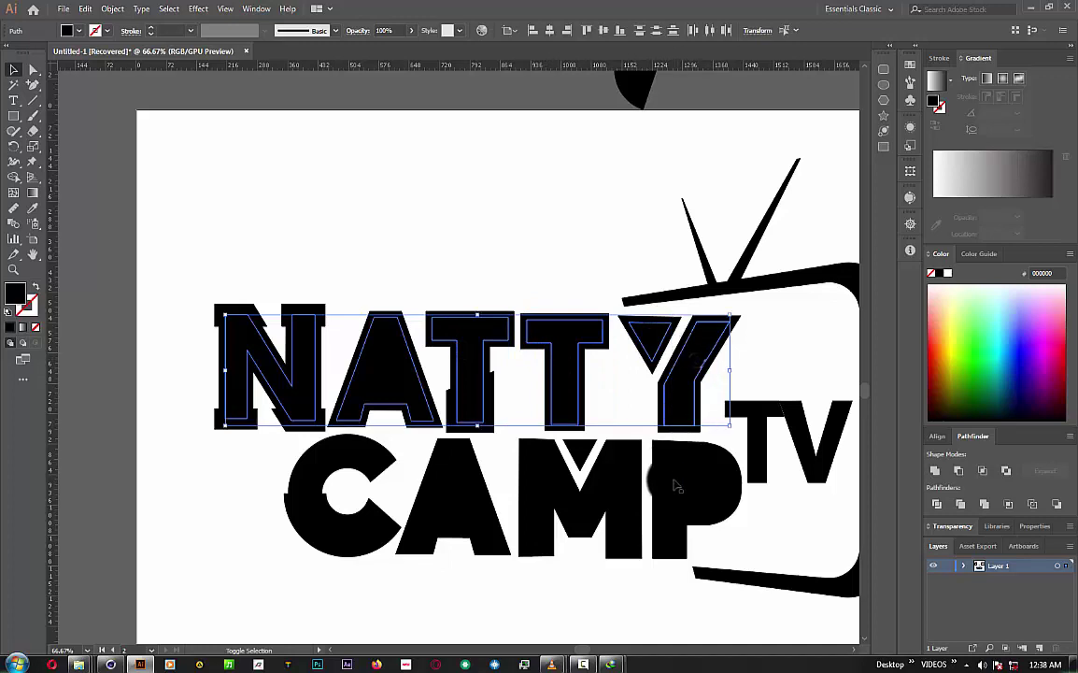
shift+click(678, 486)
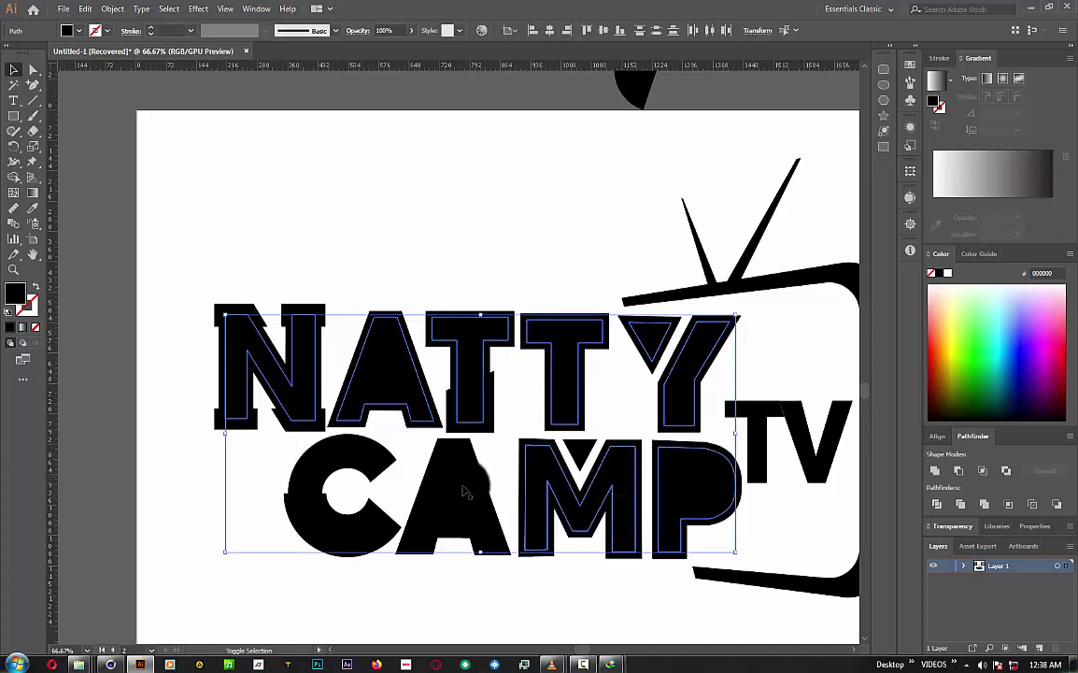
shift+click(354, 467)
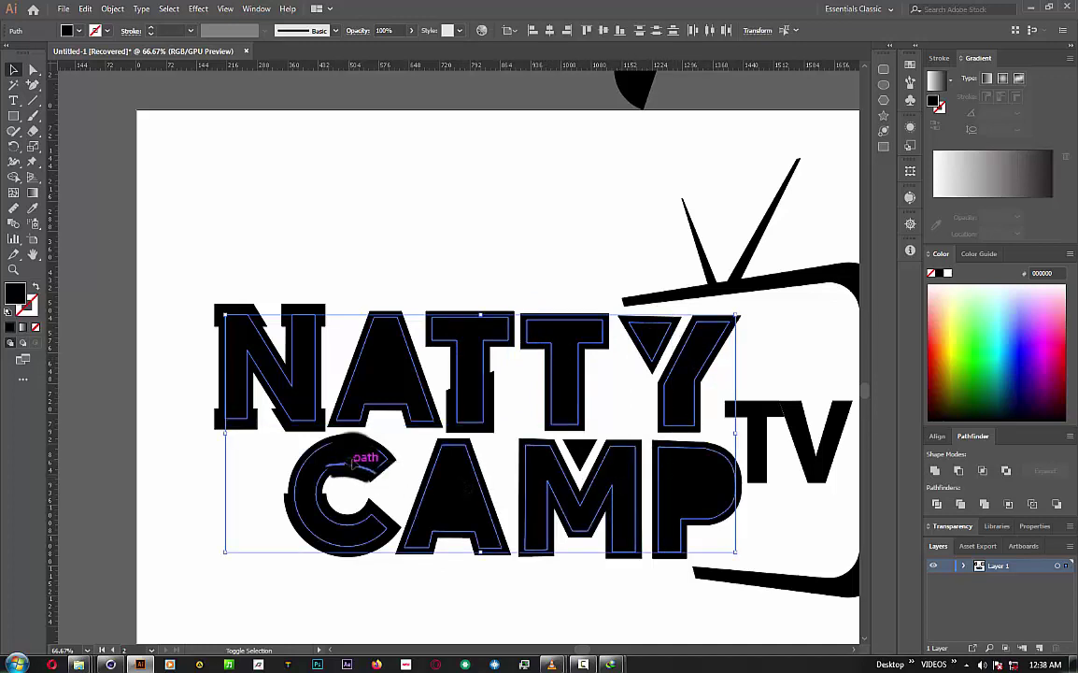
key(a)
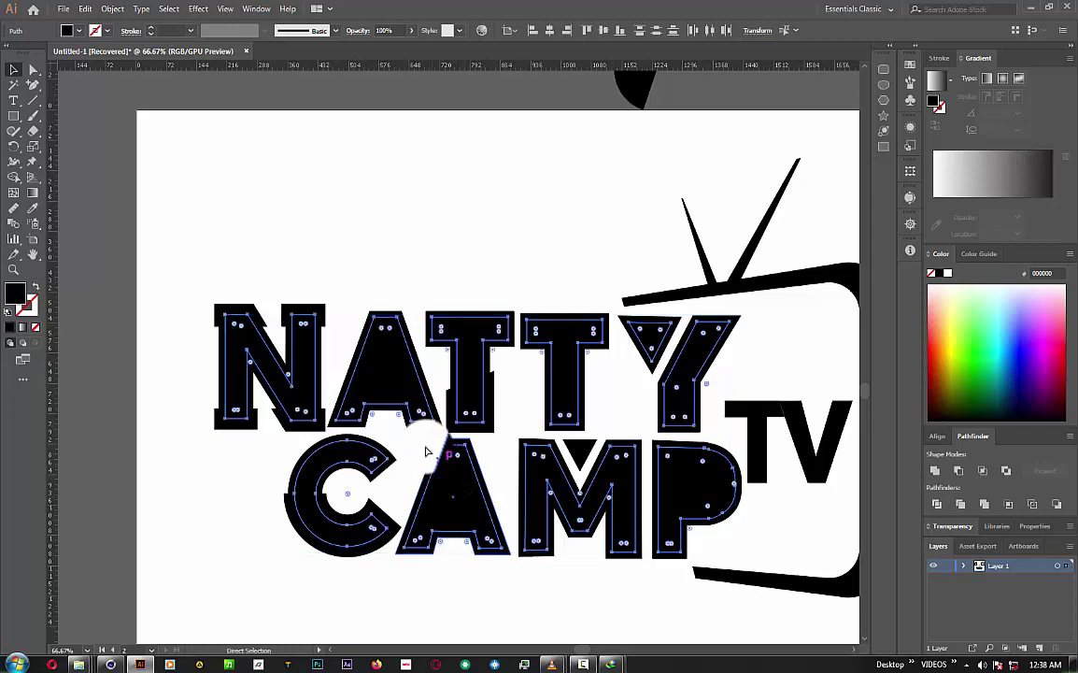
key(v)
- Copy the selected outlines with Edit > Copy and switch to Cinema 4D
click(85, 8)
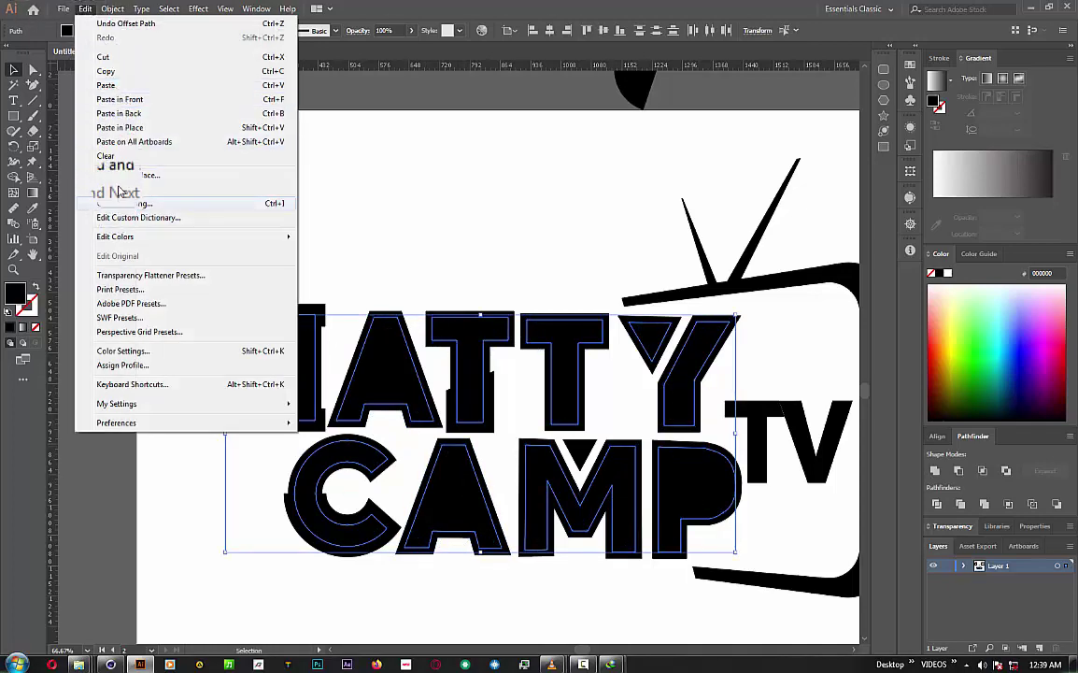
click(106, 71)
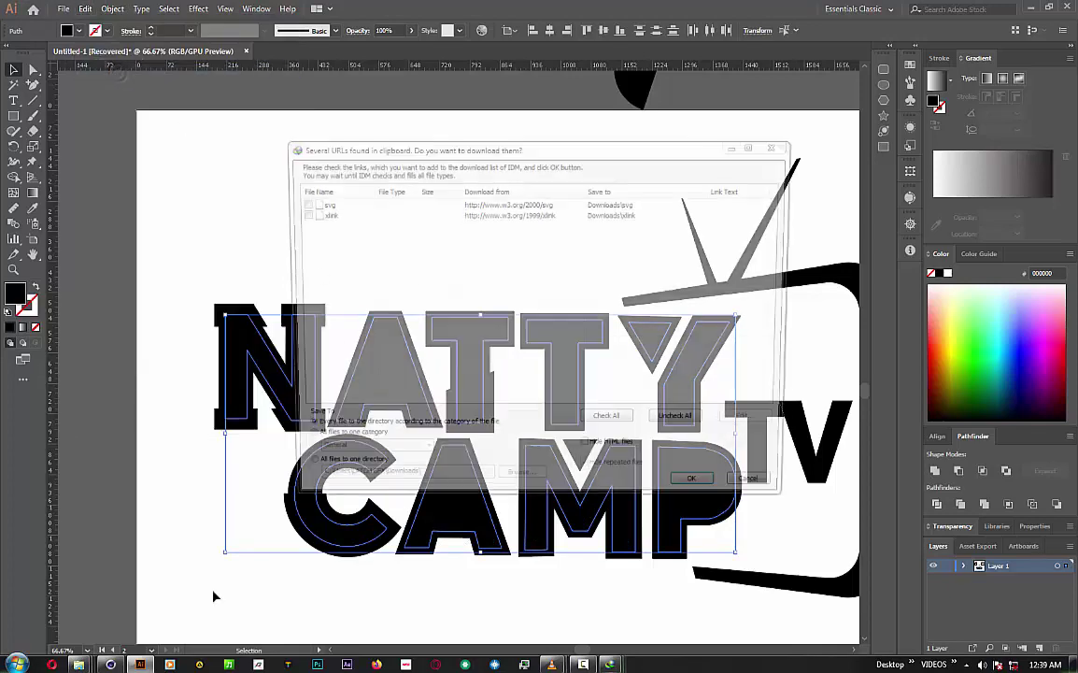
click(763, 492)
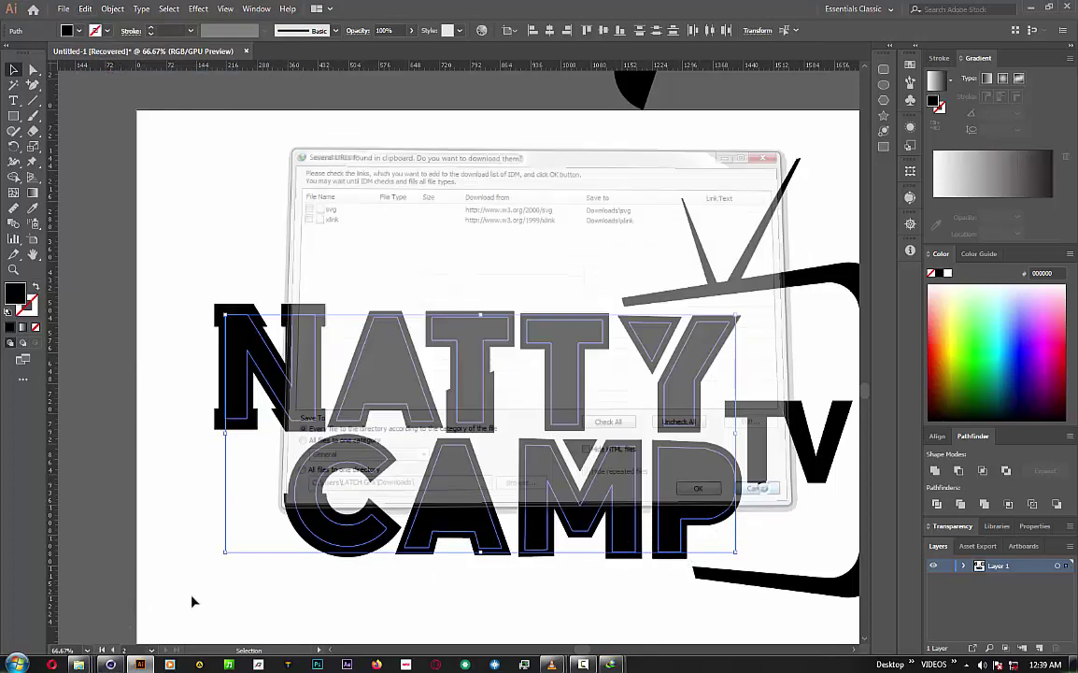
click(111, 664)
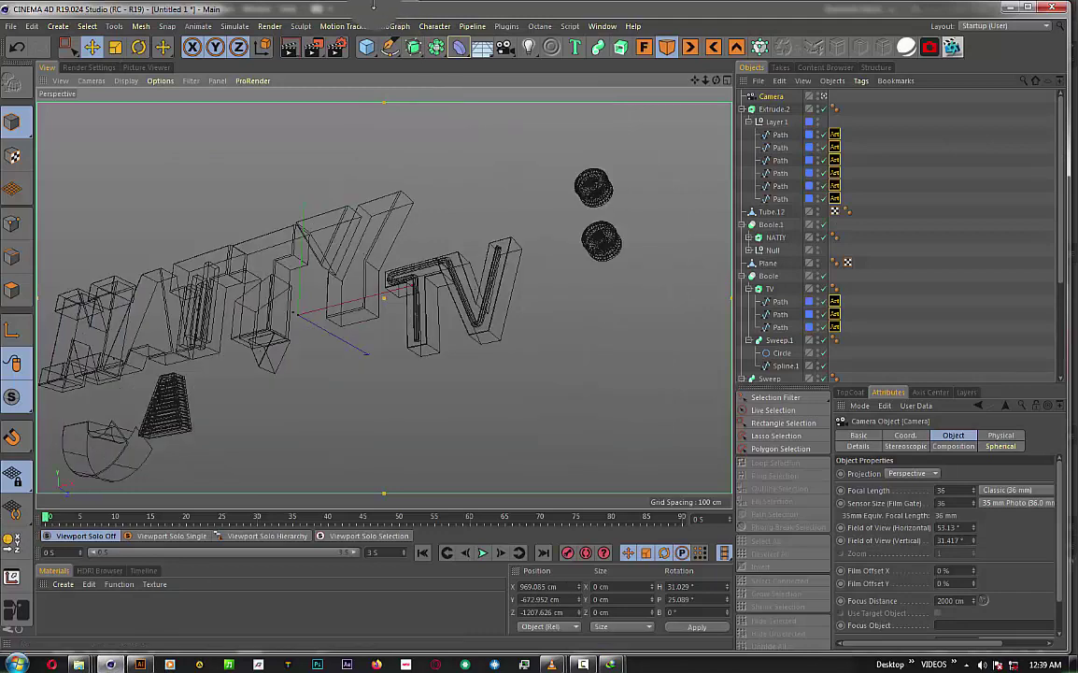
- In Front view, paste the Illustrator paths with Plugins > CV-ArtSmart > Paste and zoom to find them
key(F4)
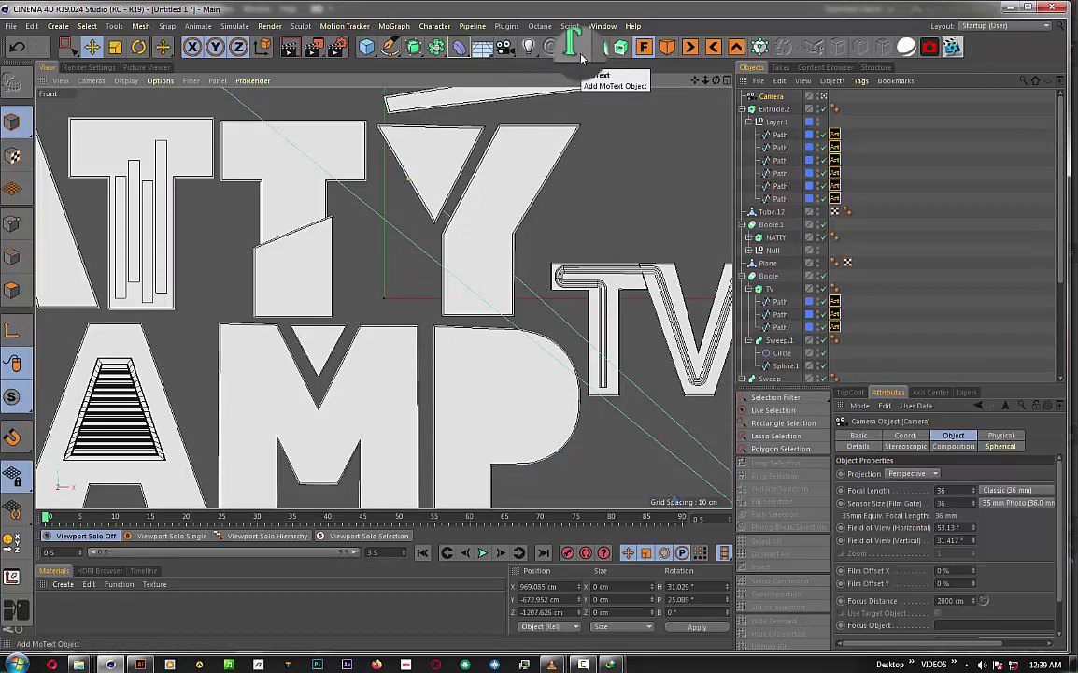
click(516, 27)
mouse_move(529, 75)
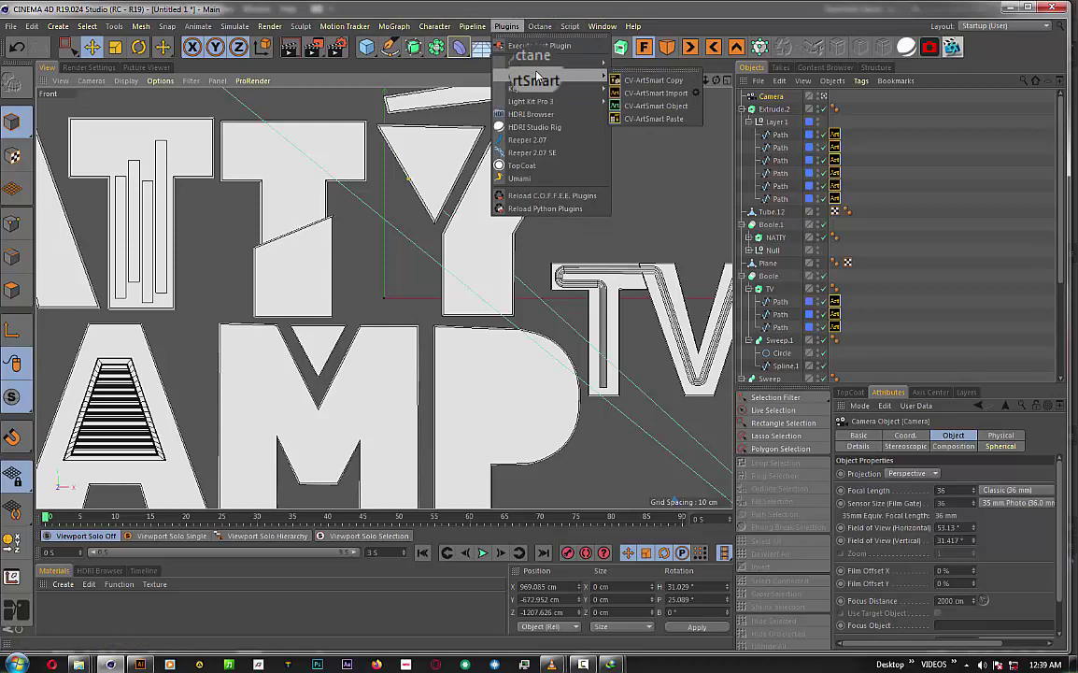
click(641, 126)
scroll(448, 264, down, 3)
scroll(448, 264, down, 3)
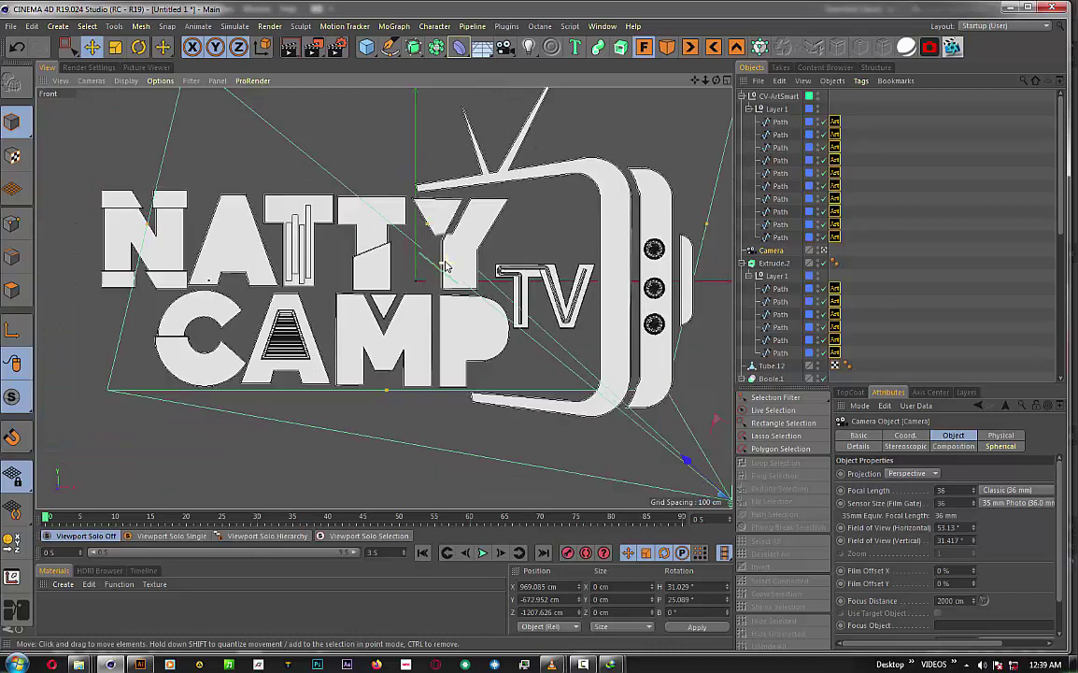
scroll(447, 264, down, 3)
scroll(447, 265, down, 2)
scroll(455, 241, down, 2)
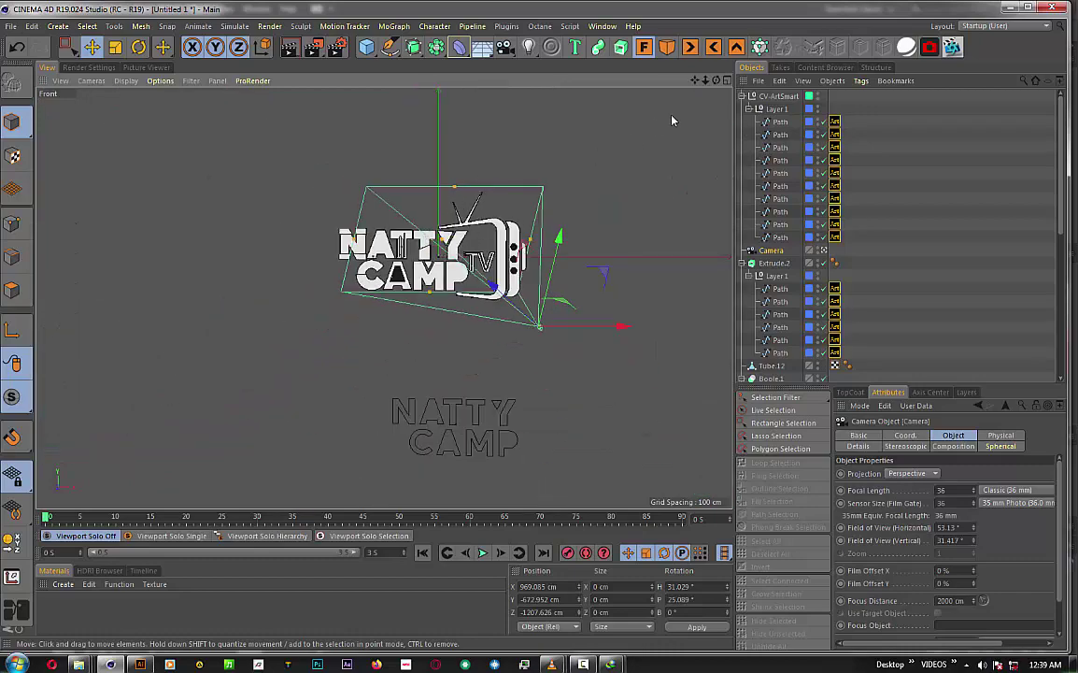
scroll(470, 446, up, 2)
scroll(470, 441, up, 2)
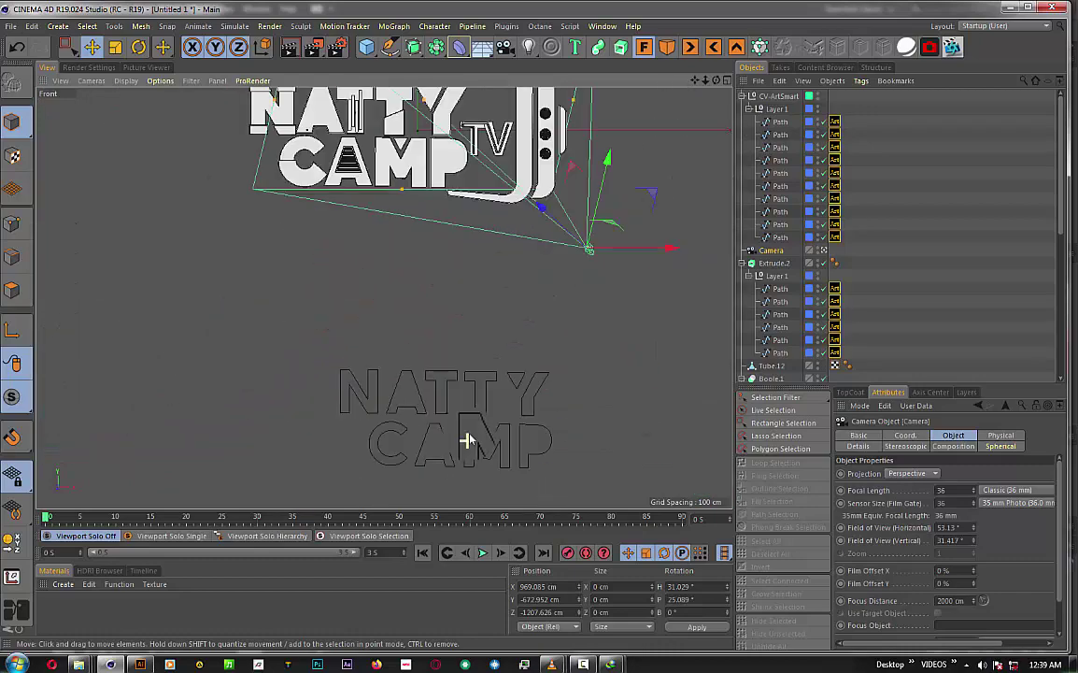
scroll(471, 436, up, 2)
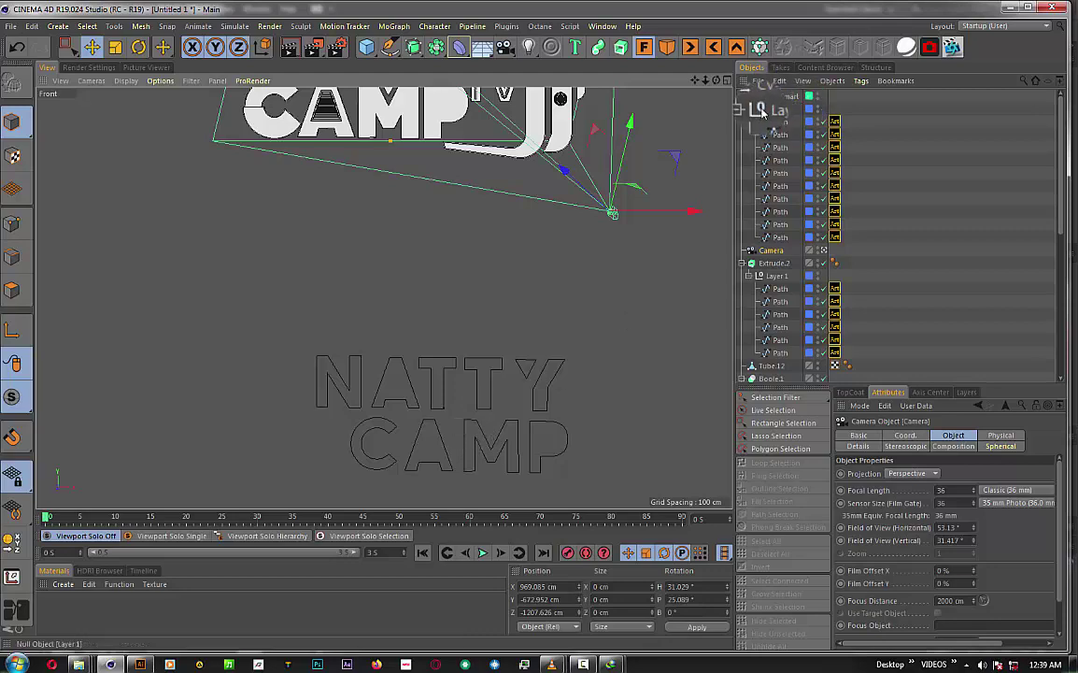
- Move the Layer 1 outlines to X -330.888 cm, Y -10.349 cm over the NATTY CAMP letters
drag(772, 108, 766, 94)
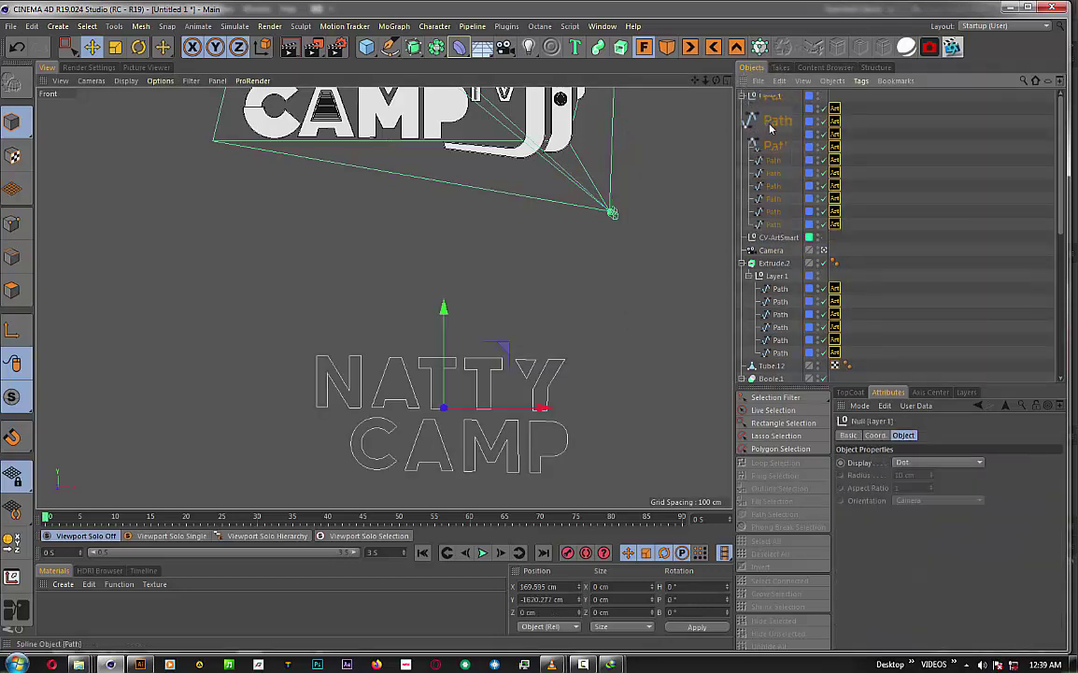
mouse_move(766, 94)
mouse_down()
mouse_move(772, 241)
mouse_move(771, 97)
mouse_up()
drag(449, 315, 457, 217)
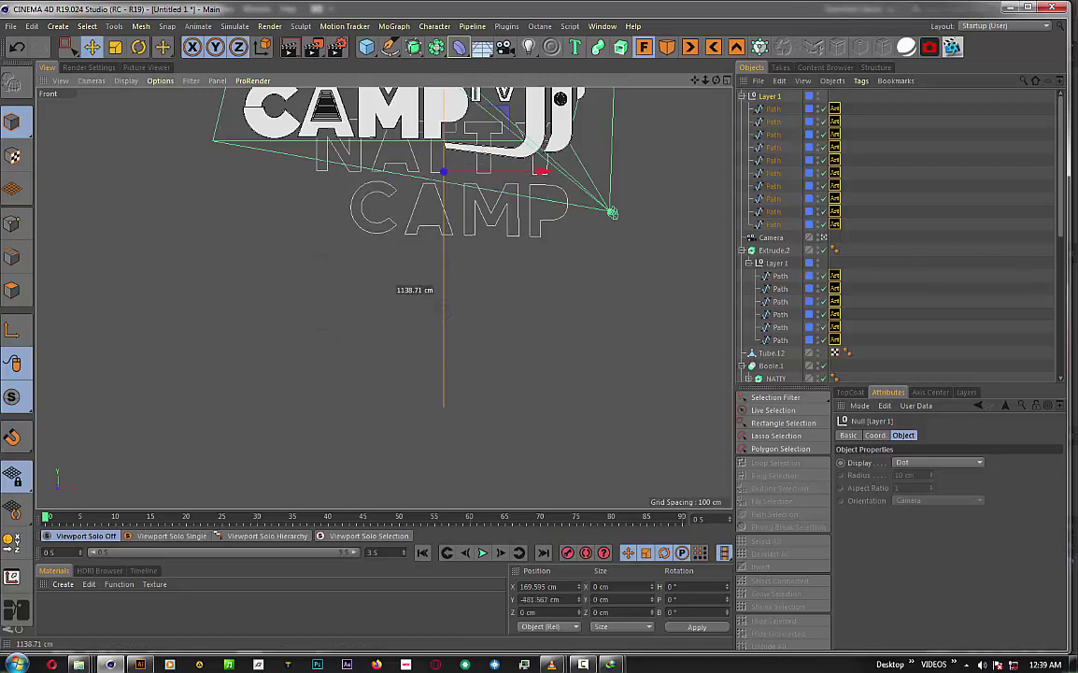
drag(457, 389, 471, 300)
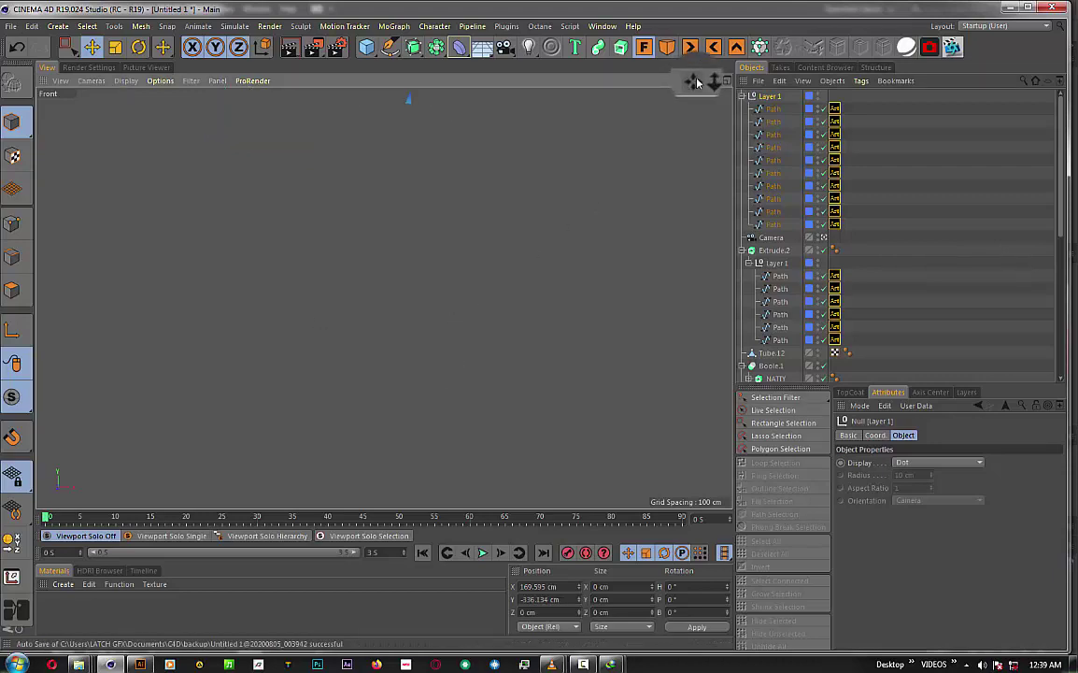
drag(695, 80, 739, 309)
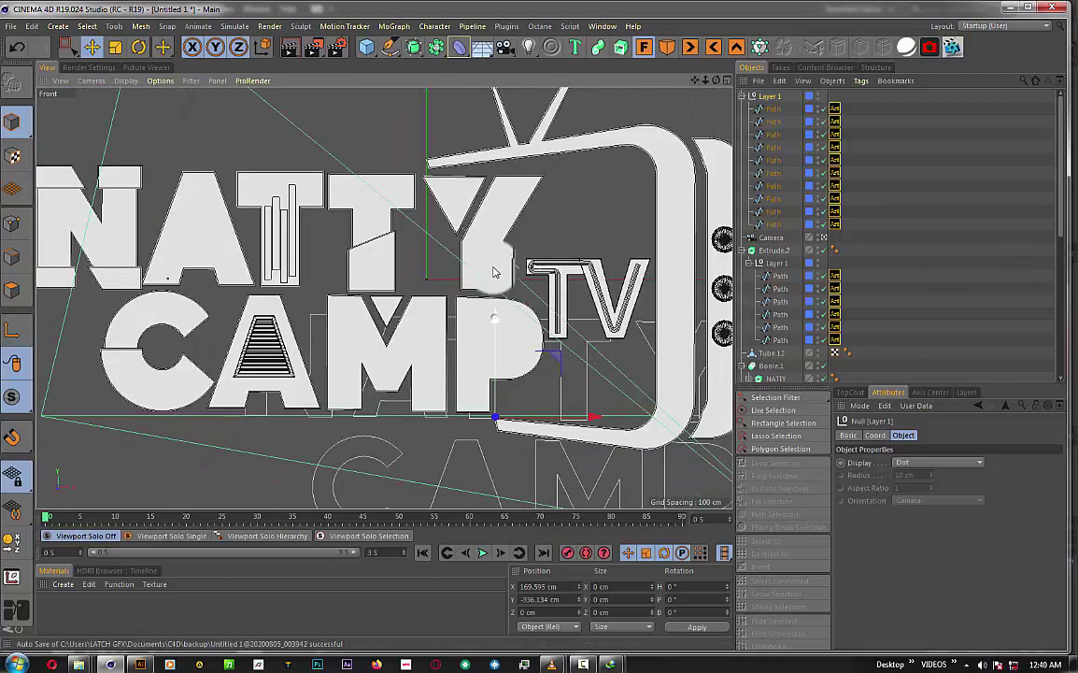
drag(495, 271, 497, 182)
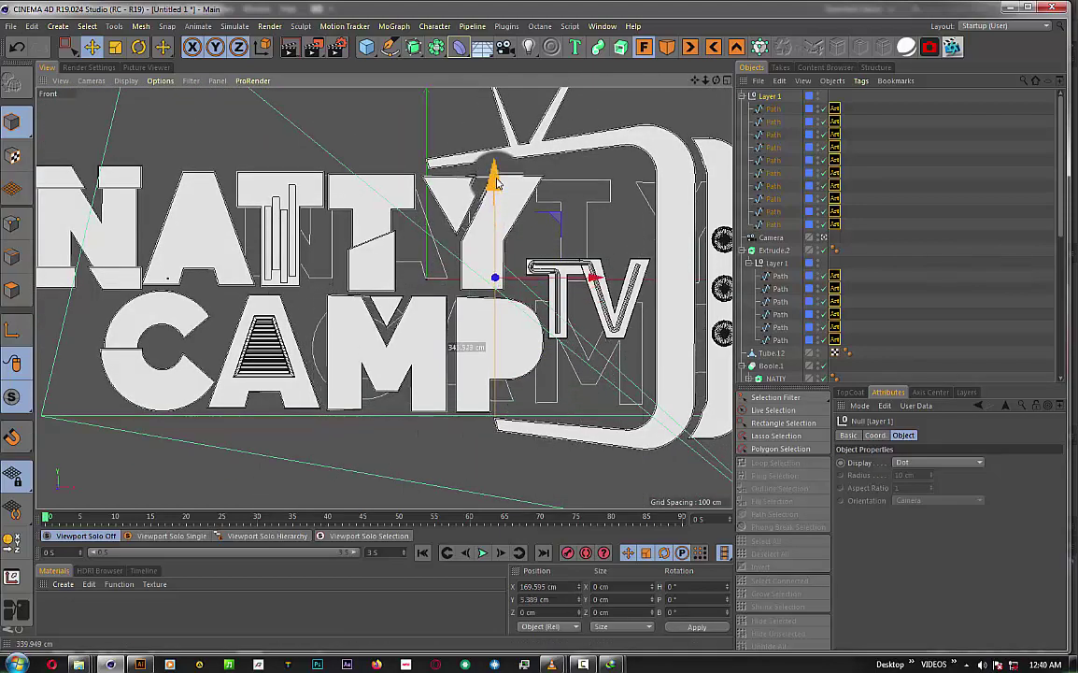
drag(498, 184, 497, 191)
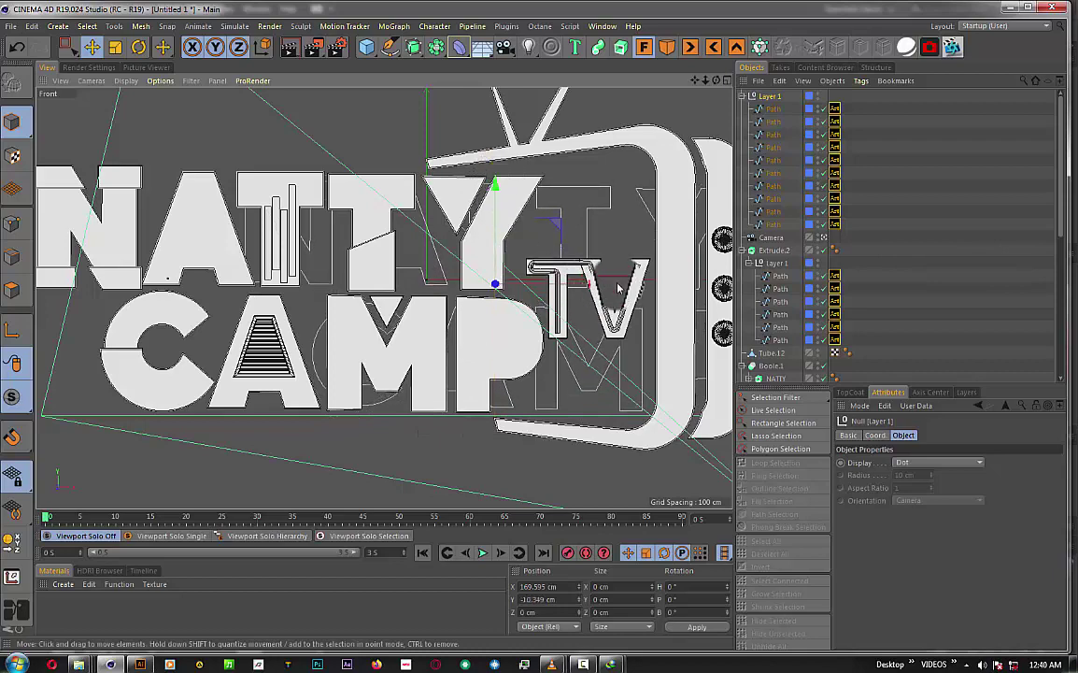
drag(596, 289, 392, 277)
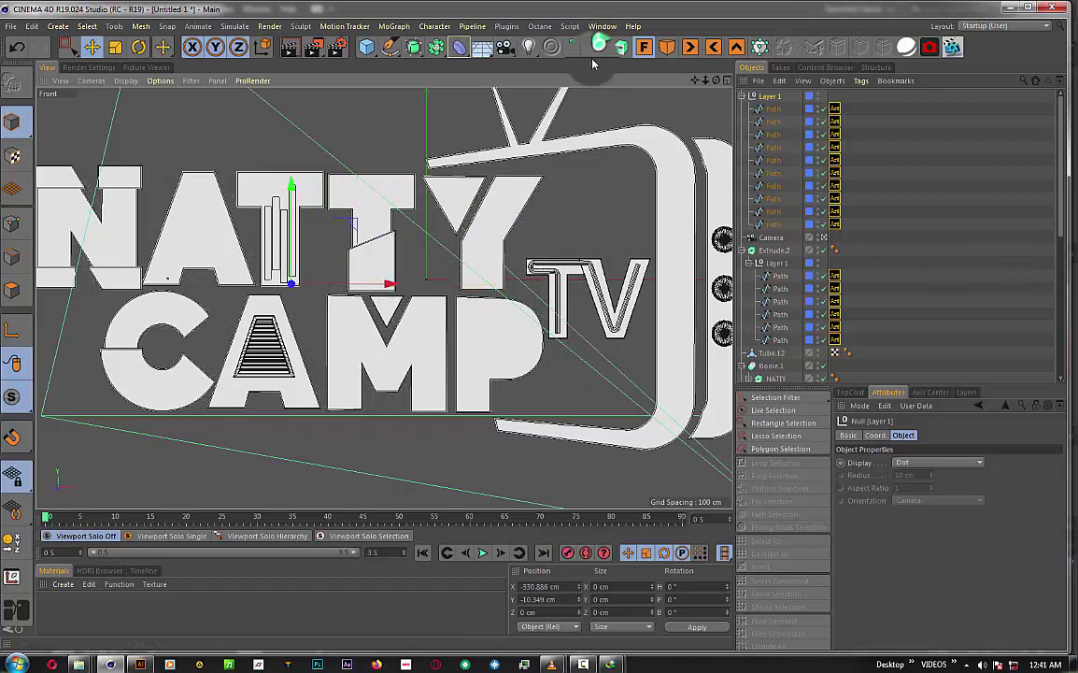
click(665, 48)
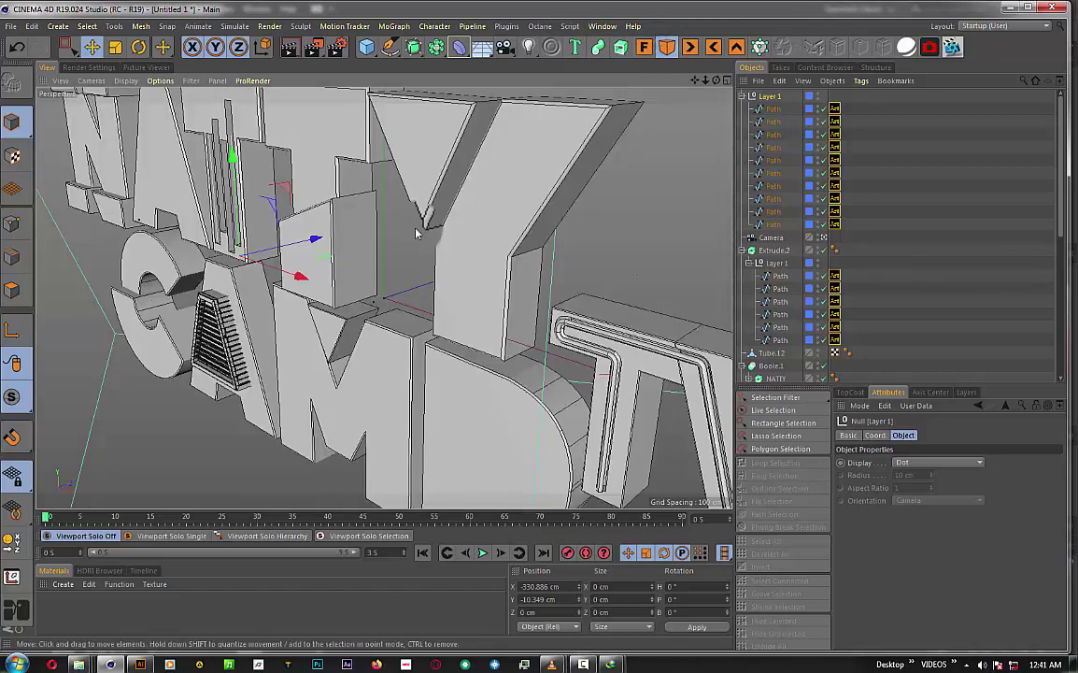
- Push the outline group back along Z to about -19 cm and orbit to check it
drag(314, 240, 291, 245)
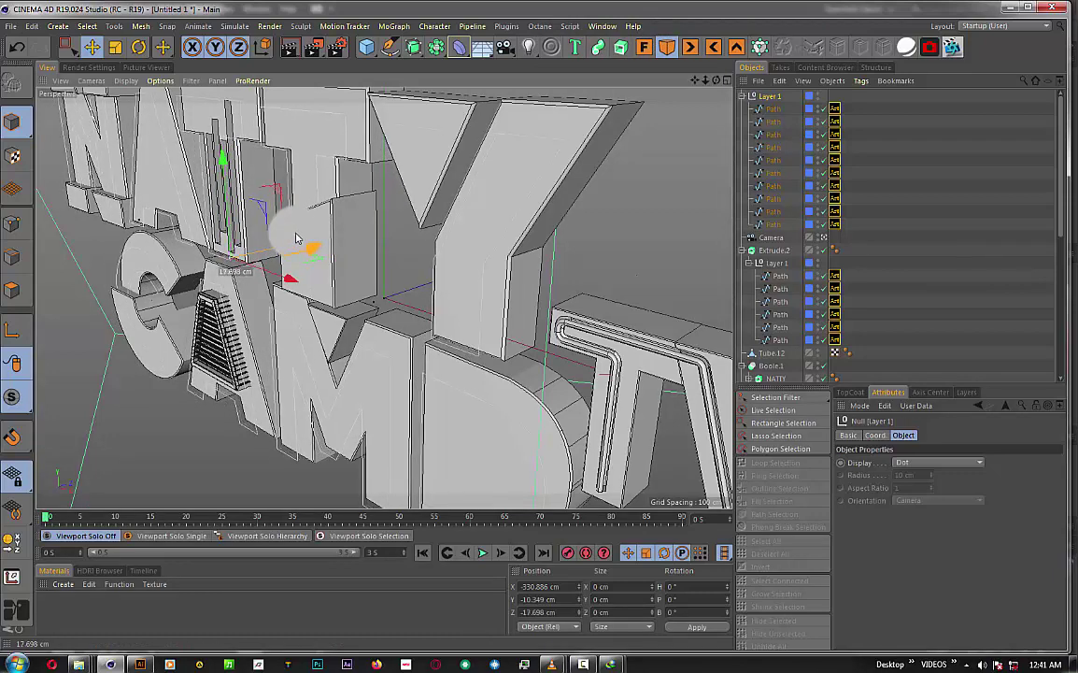
drag(293, 245, 297, 242)
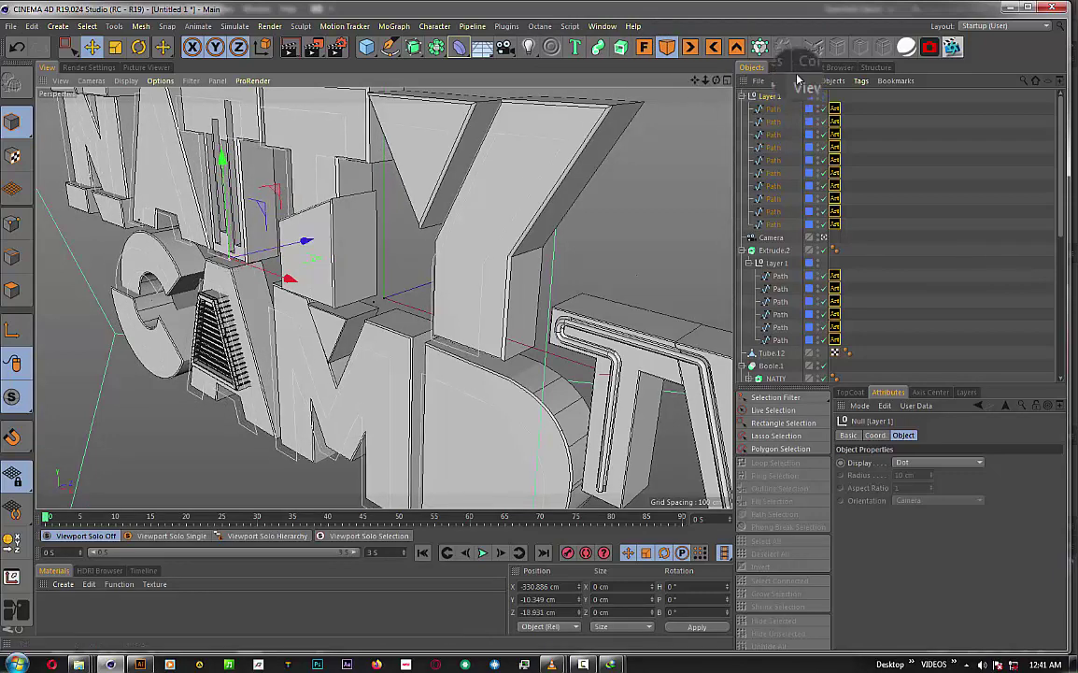
drag(752, 67, 731, 77)
alt+drag(490, 292, 383, 297)
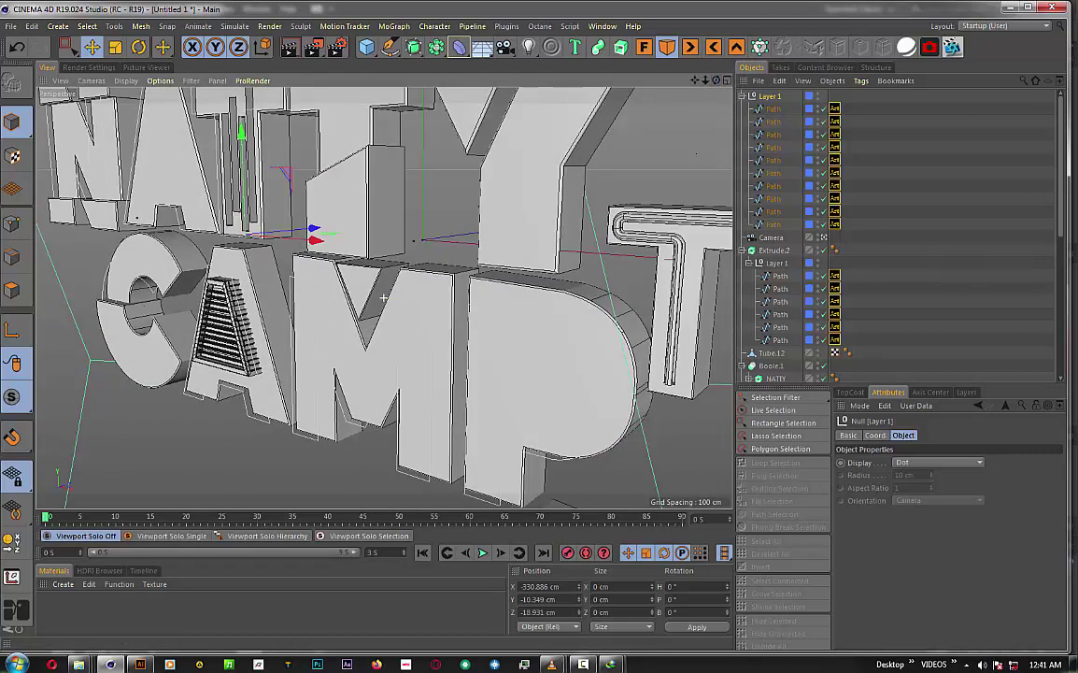
mouse_move(771, 237)
mouse_down()
mouse_move(760, 249)
mouse_move(775, 344)
mouse_move(753, 286)
mouse_move(767, 345)
mouse_move(774, 362)
mouse_move(816, 361)
mouse_up()
- Rename Extrude.1 to CAMP and the remaining Extrude object to TV
click(817, 352)
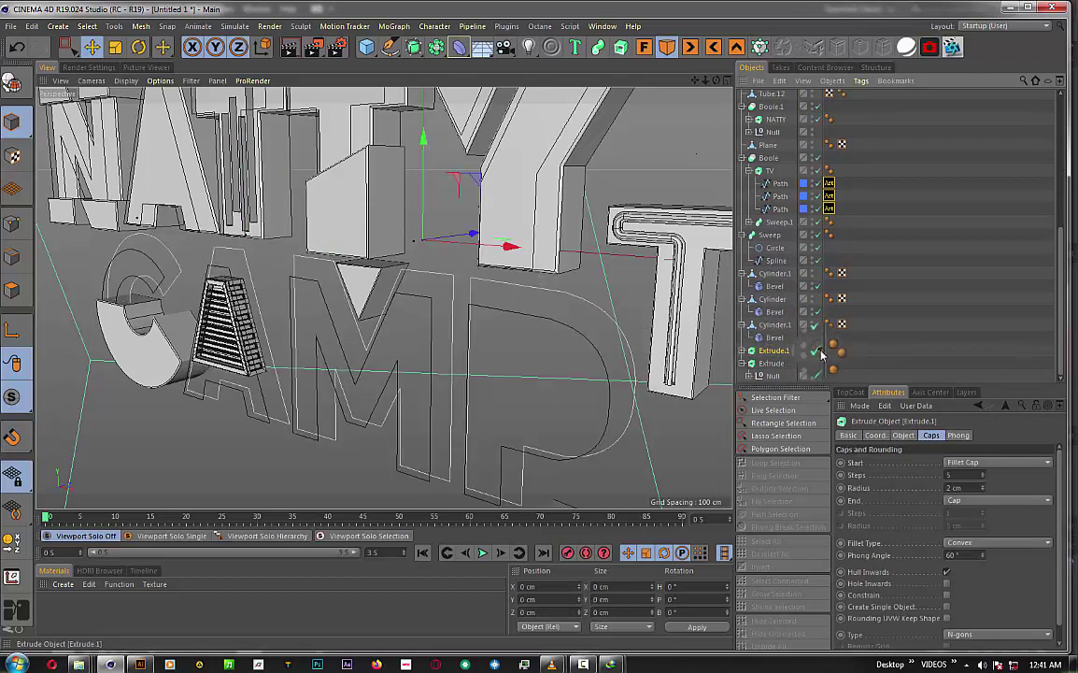
click(818, 351)
text(AMP)
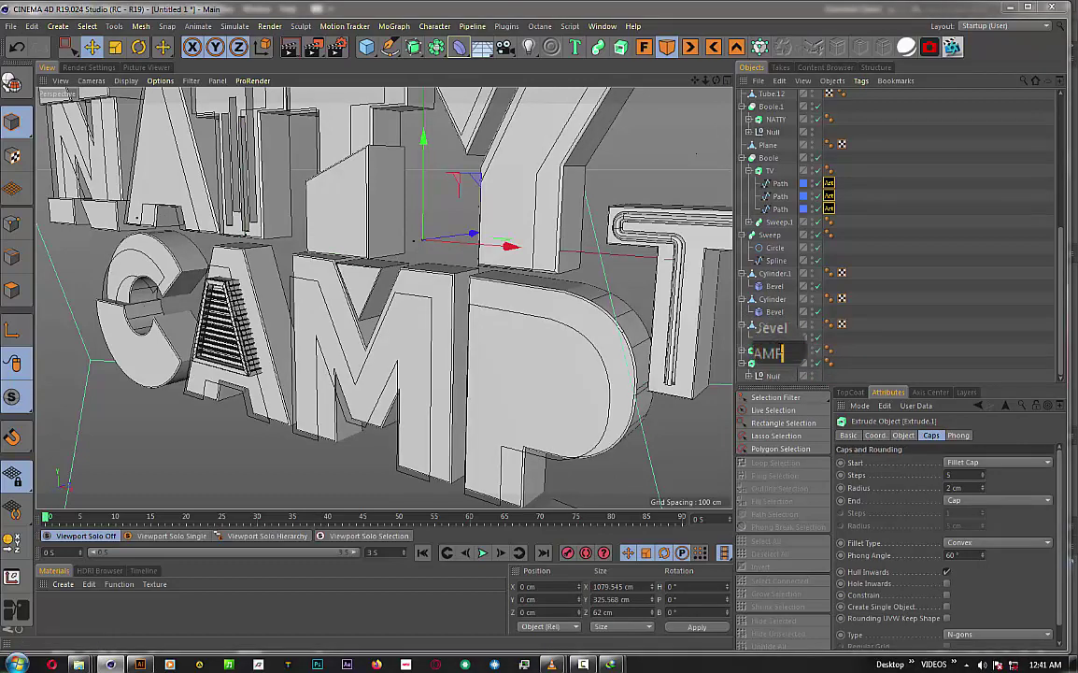
key(Return)
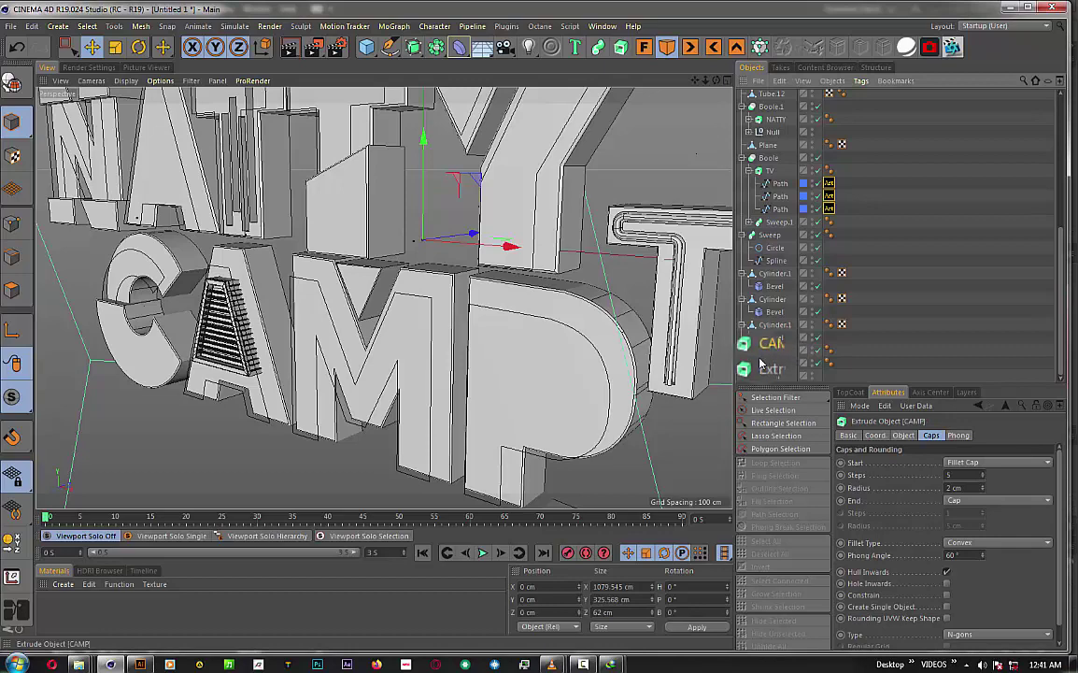
click(795, 365)
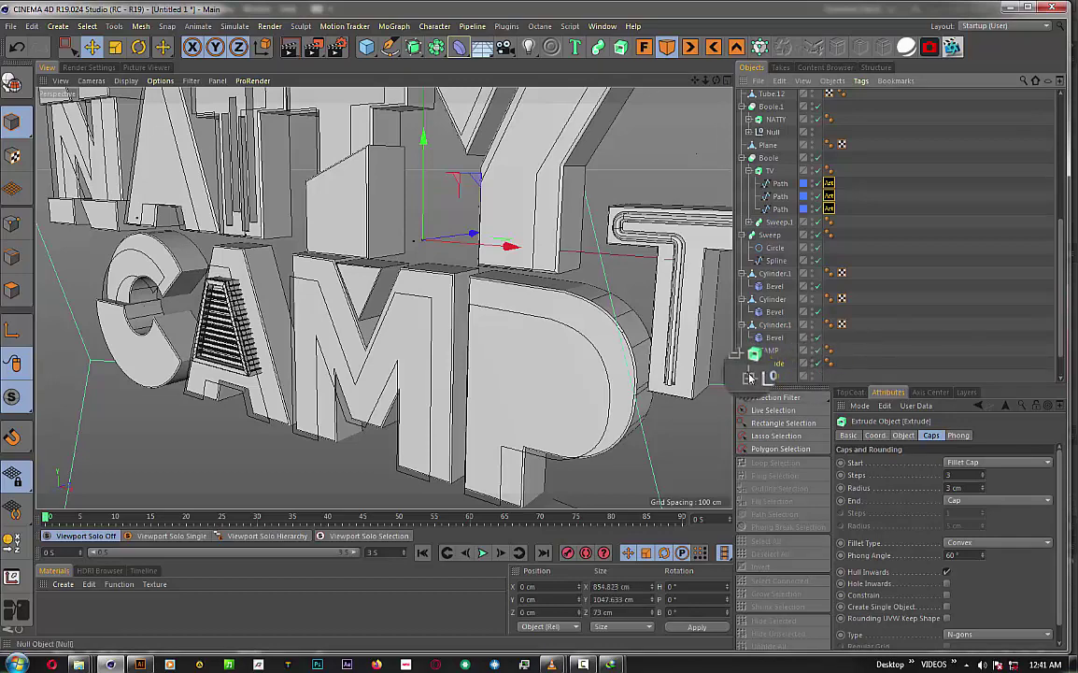
mouse_move(819, 370)
mouse_down()
mouse_move(764, 367)
mouse_move(815, 374)
mouse_up()
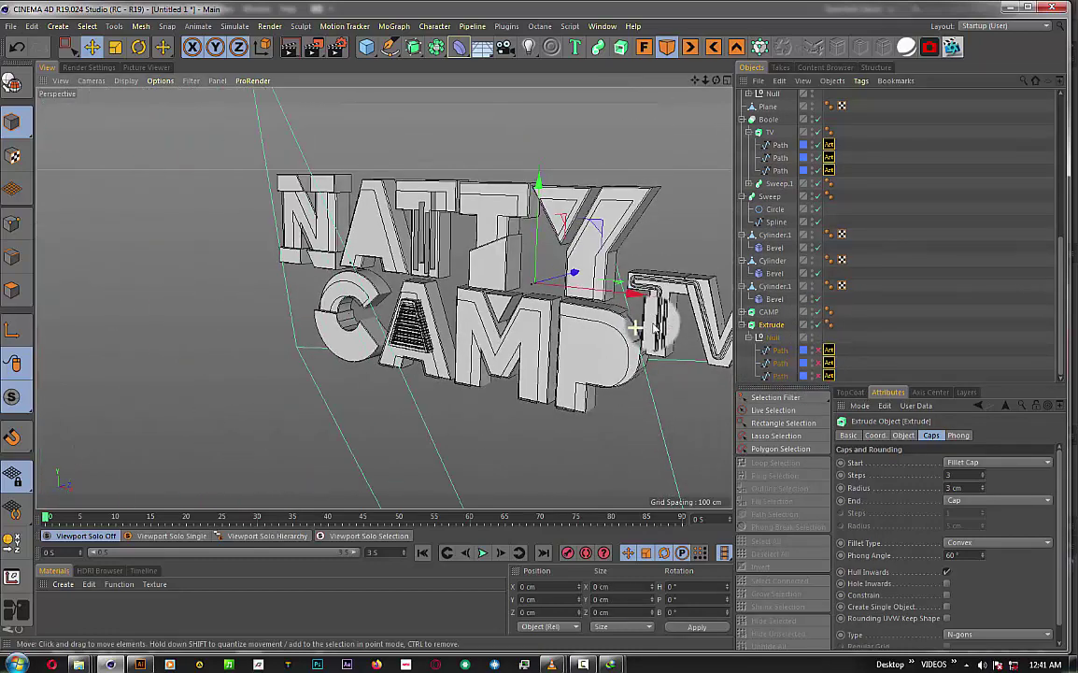
drag(816, 374, 791, 342)
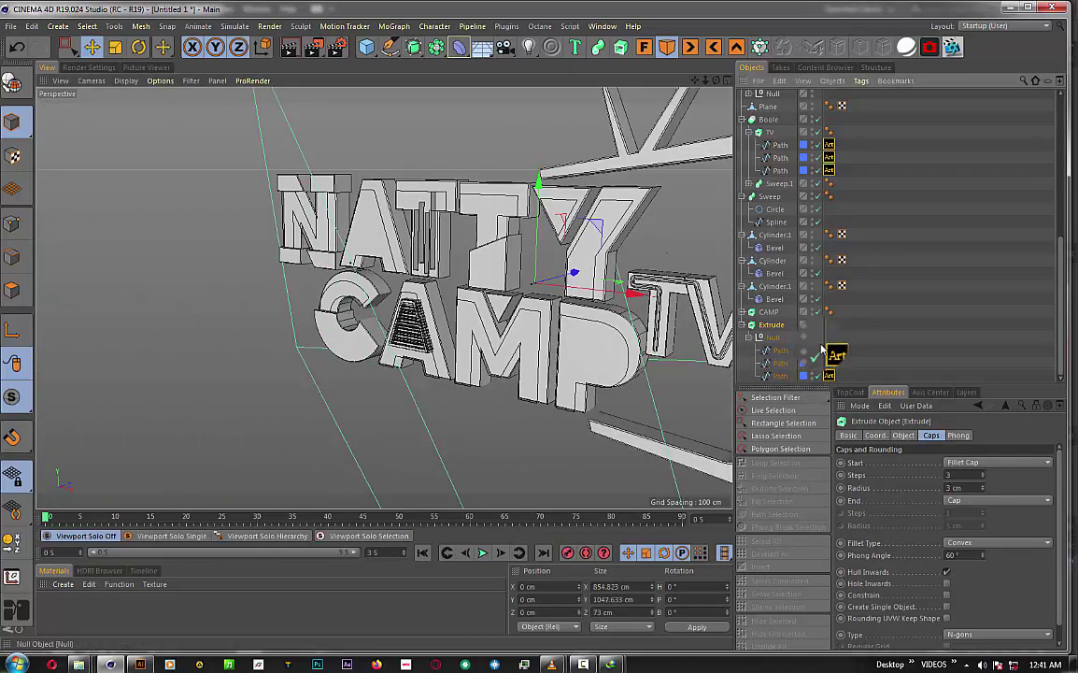
double_click(774, 324)
text(TV)
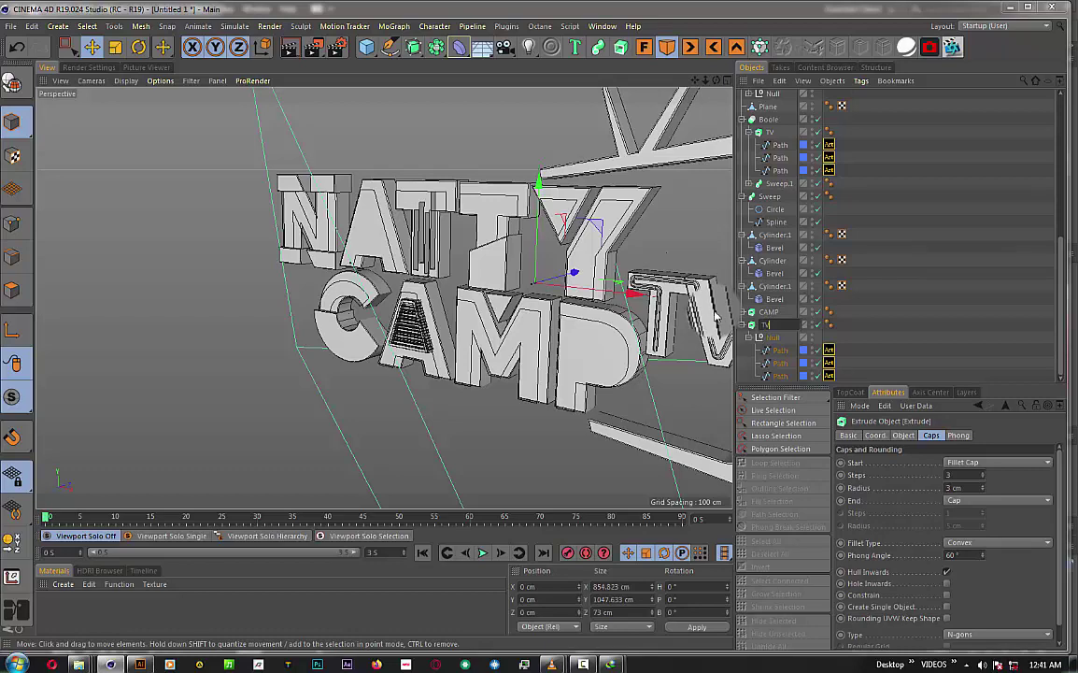
key(Return)
mouse_move(829, 375)
mouse_down()
mouse_move(829, 351)
mouse_move(829, 365)
mouse_up()
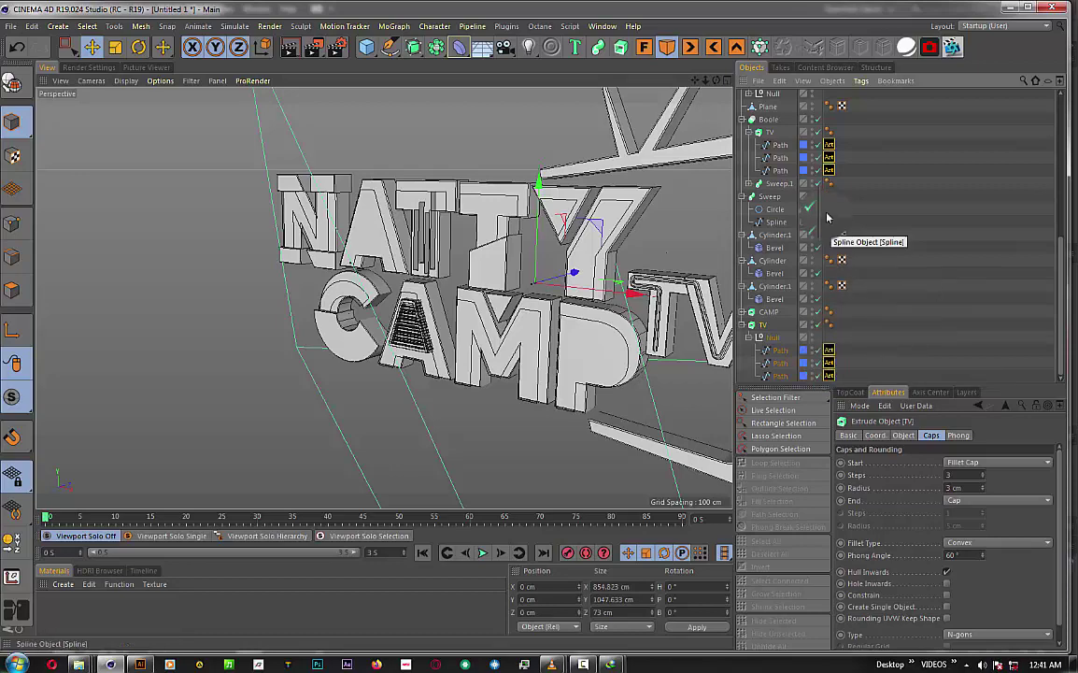
click(922, 308)
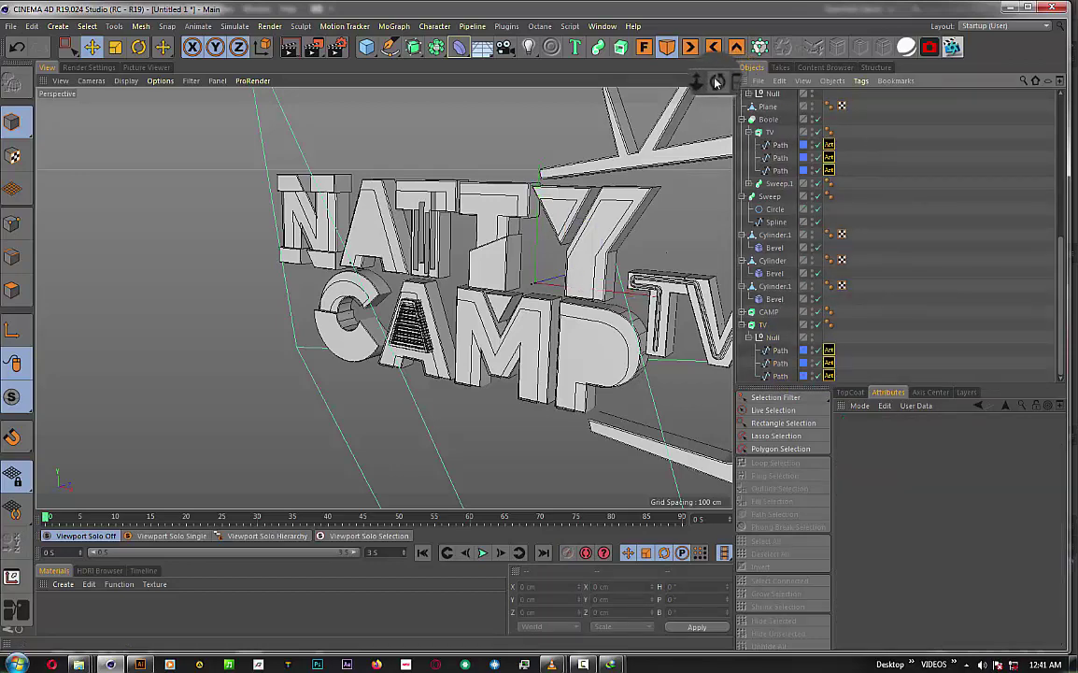
- Drag CAMP.1 to the top of the Object Manager beside the NATTY extrusion
mouse_move(717, 82)
mouse_down()
mouse_move(565, 207)
mouse_move(590, 181)
mouse_up()
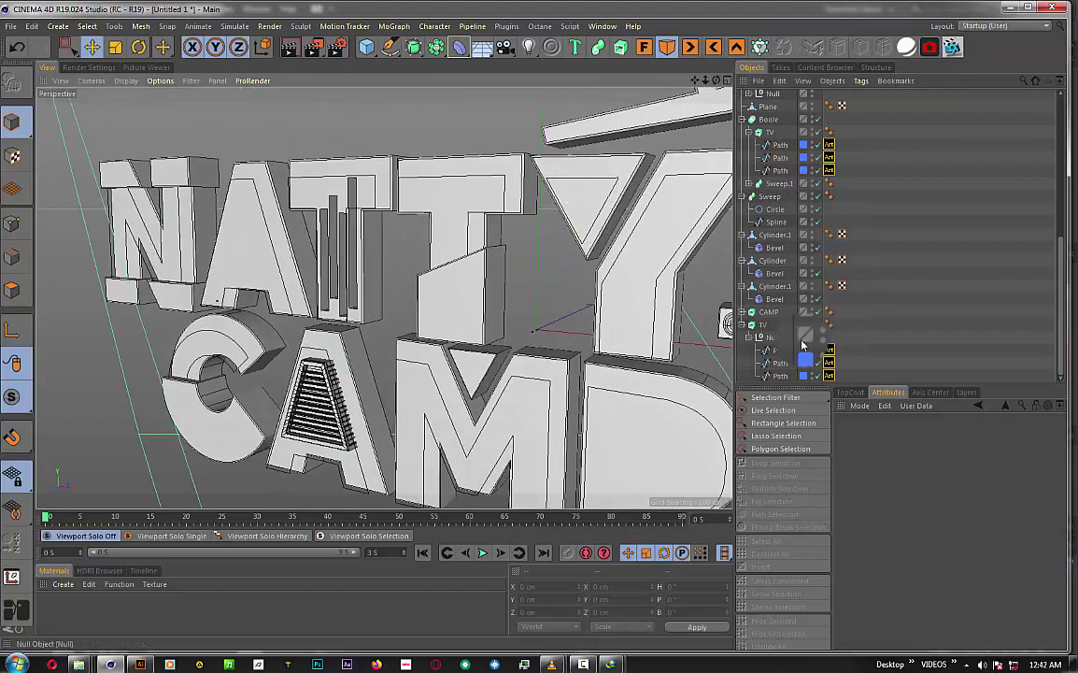
scroll(776, 336, up, 2)
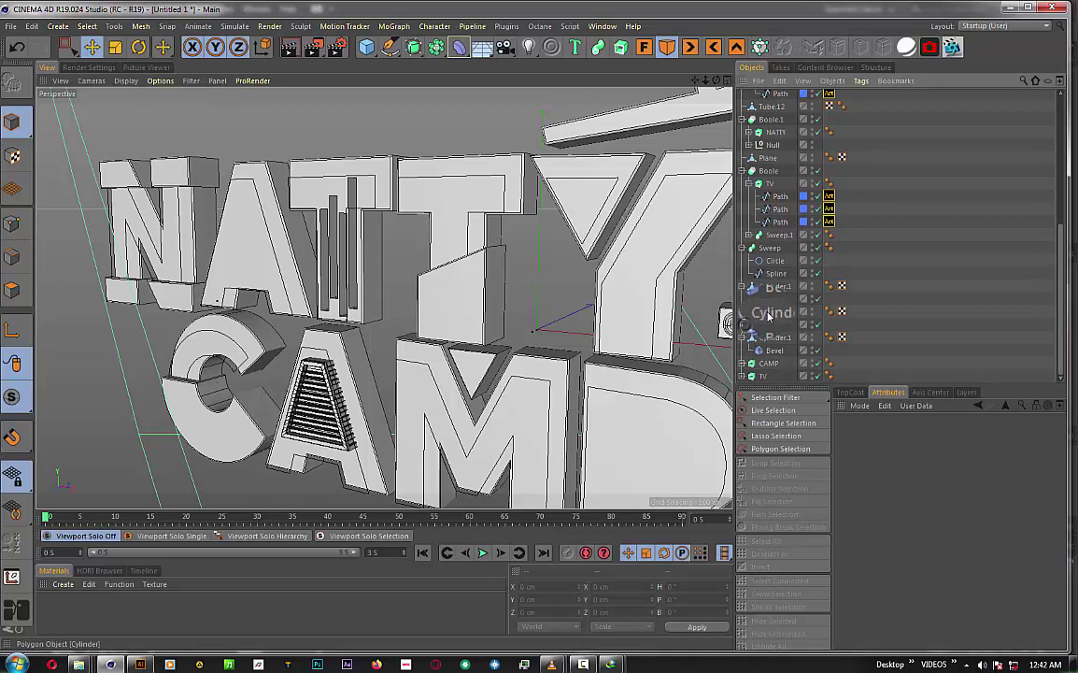
click(770, 366)
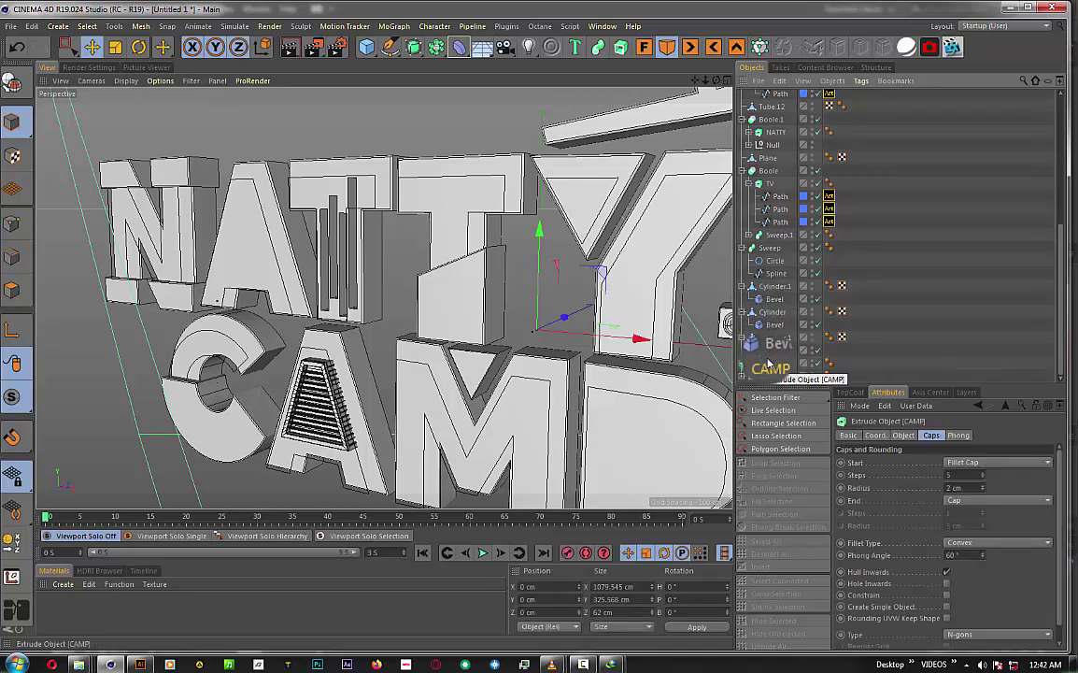
drag(768, 363, 774, 101)
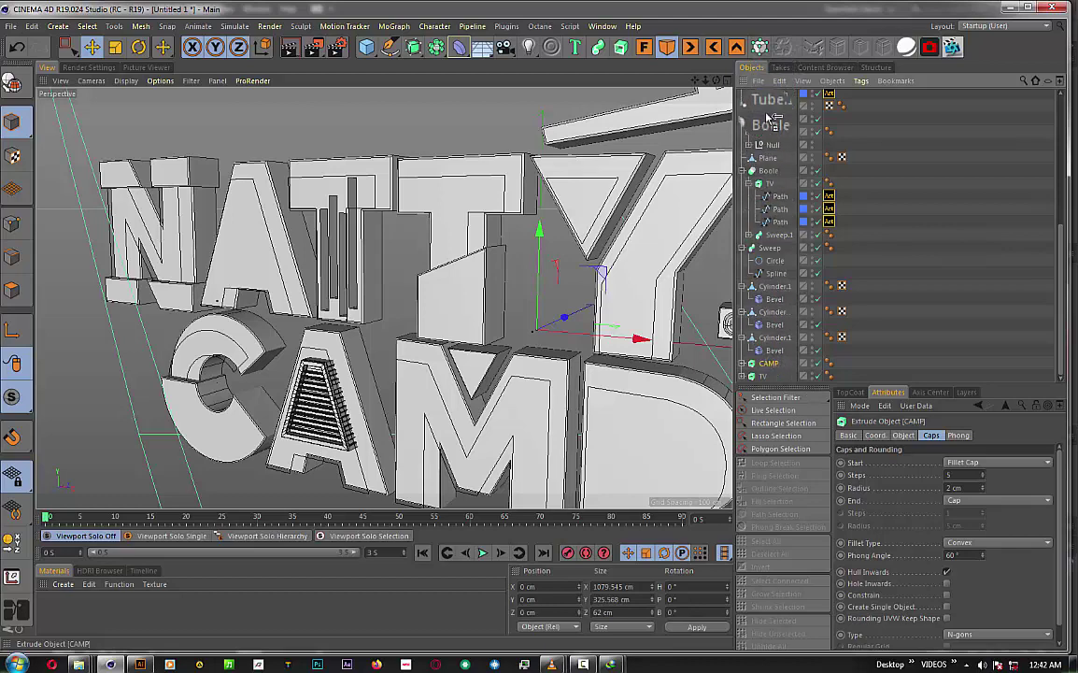
mouse_move(770, 114)
mouse_down()
mouse_move(775, 145)
mouse_move(770, 121)
mouse_move(748, 134)
mouse_move(770, 131)
mouse_up()
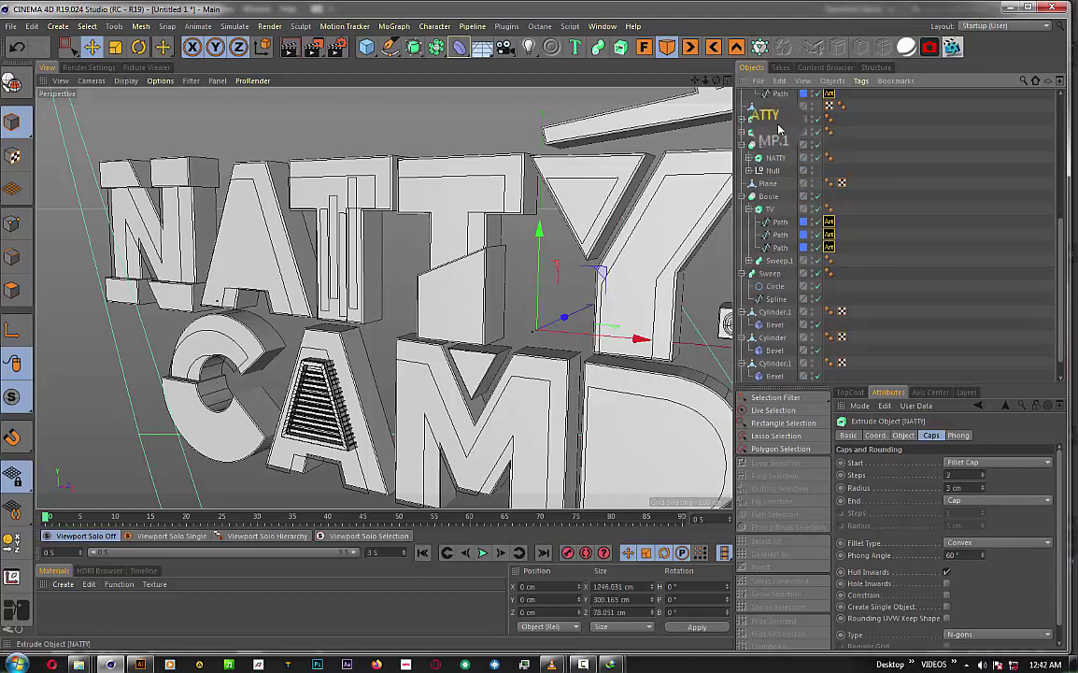
mouse_move(780, 128)
mouse_down()
mouse_move(745, 214)
mouse_move(774, 222)
mouse_move(772, 355)
mouse_up()
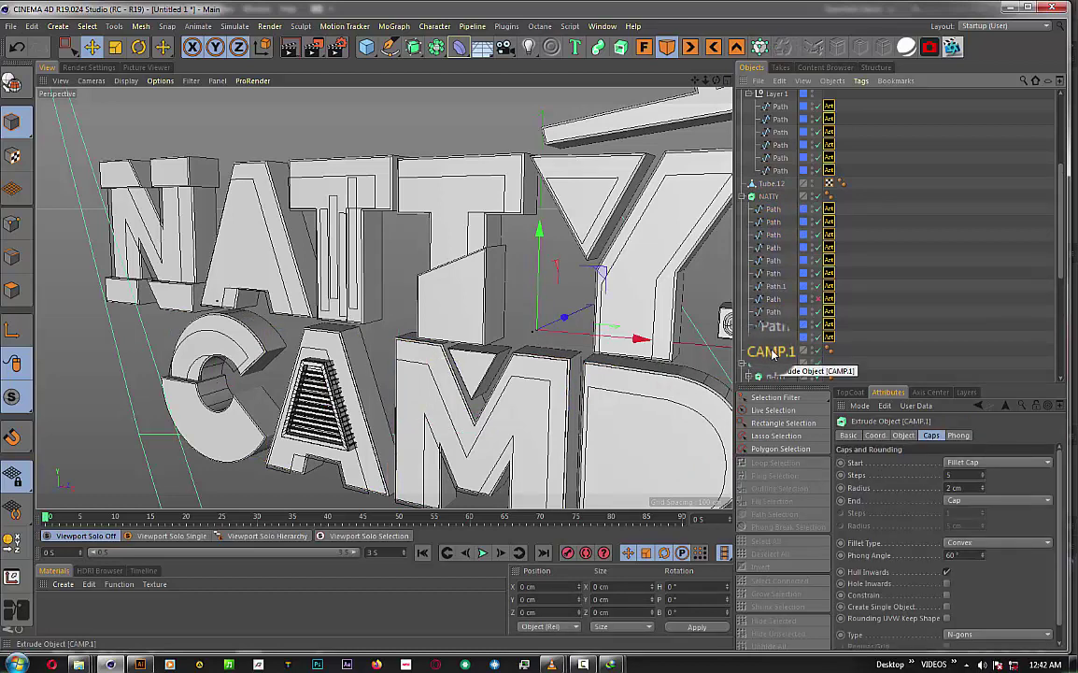
drag(772, 353, 784, 101)
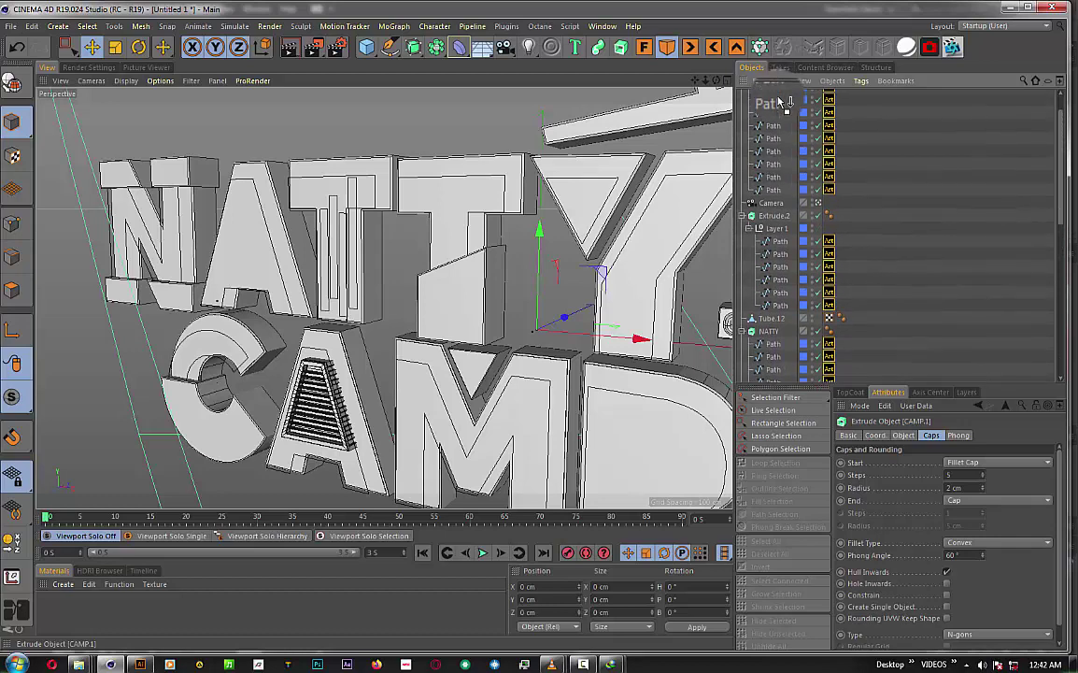
mouse_move(780, 81)
mouse_down()
mouse_move(785, 97)
mouse_move(772, 100)
mouse_up()
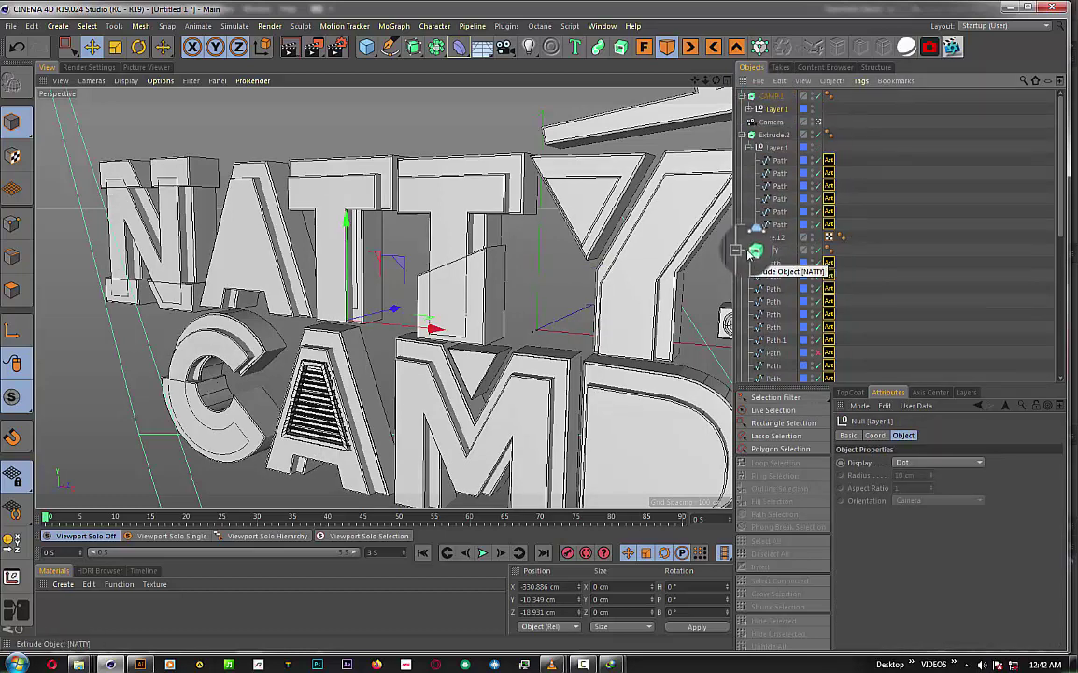
mouse_move(762, 250)
mouse_down()
mouse_move(750, 254)
mouse_move(765, 93)
mouse_move(772, 109)
mouse_up()
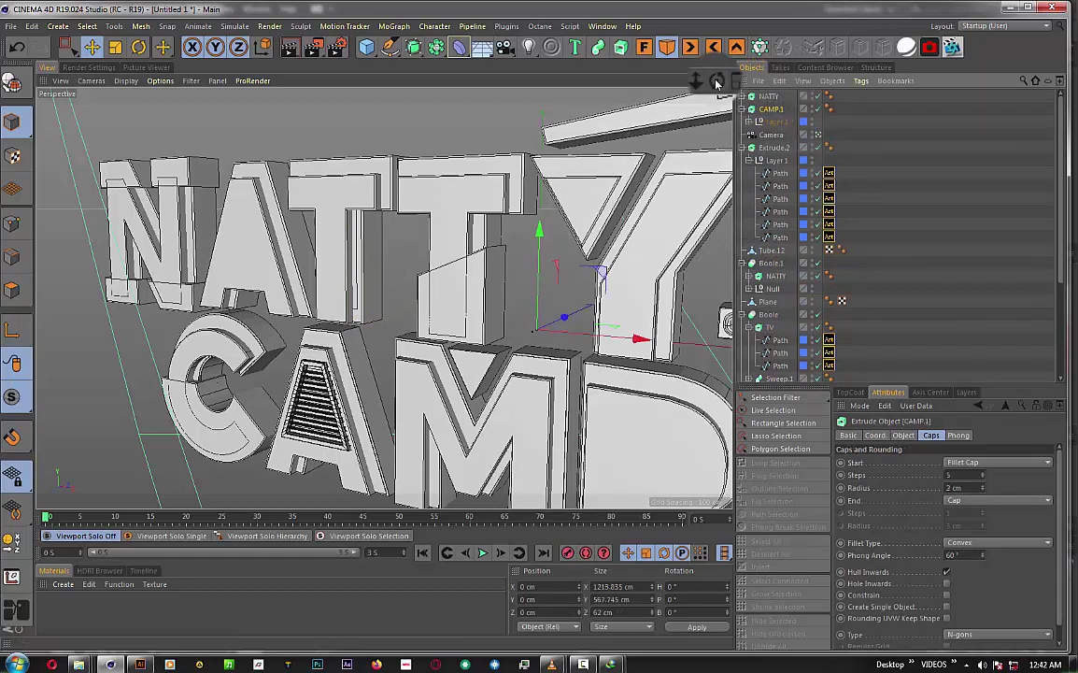
alt+drag(448, 280, 383, 297)
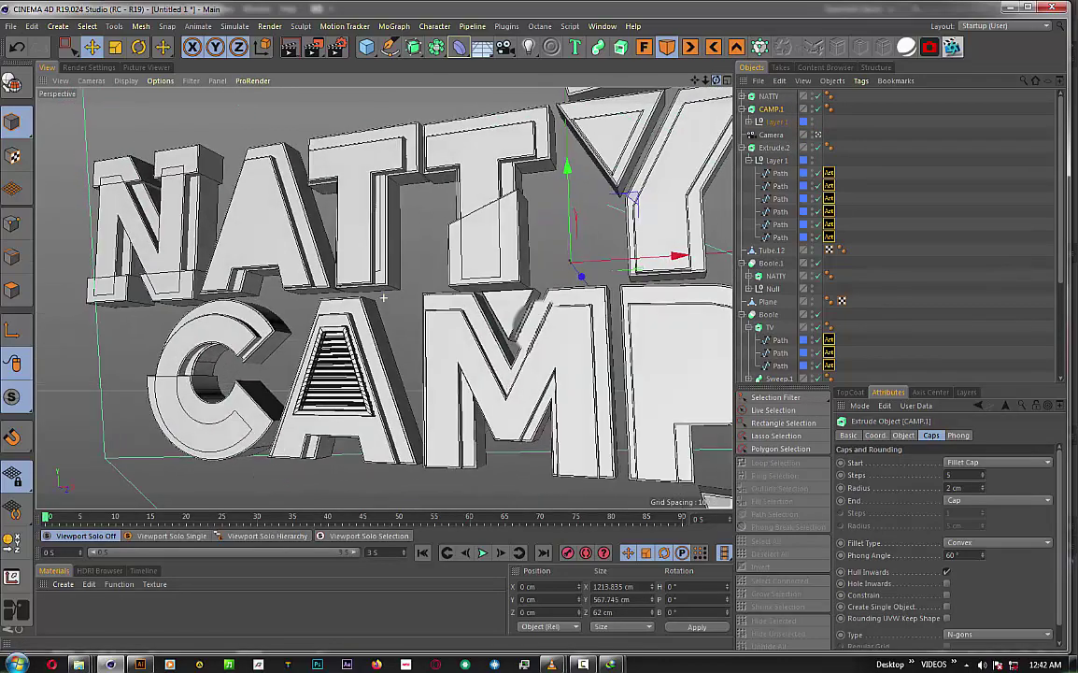
- In Front view, nudge CAMP.1 up and right to X 3.779 cm, Y 14.17 cm
click(644, 47)
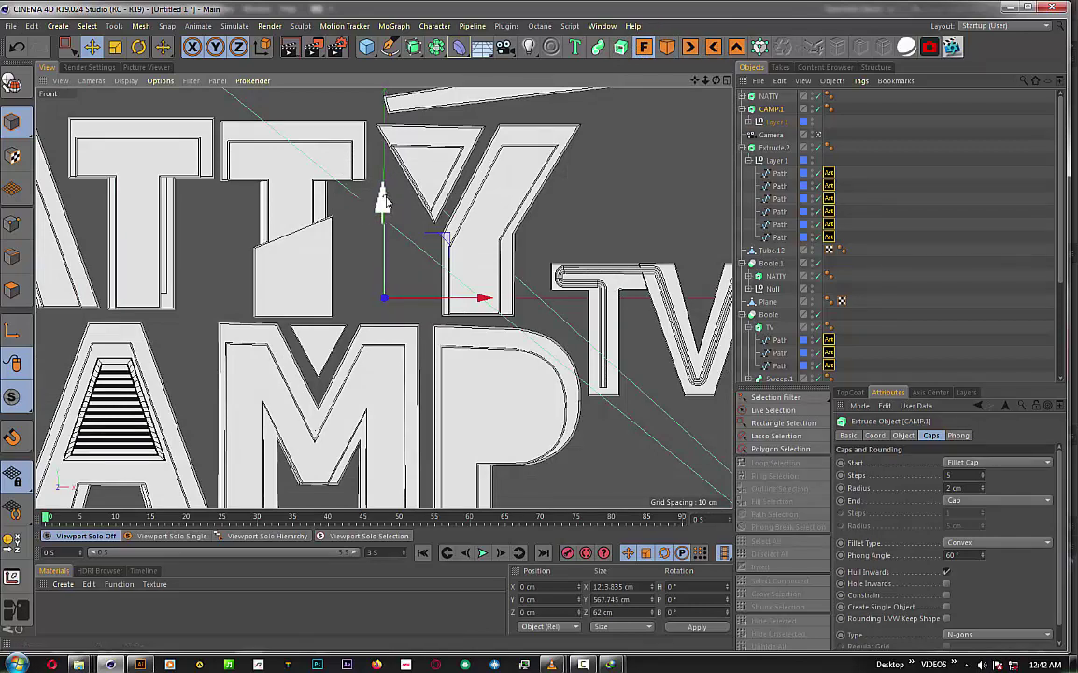
drag(385, 201, 387, 192)
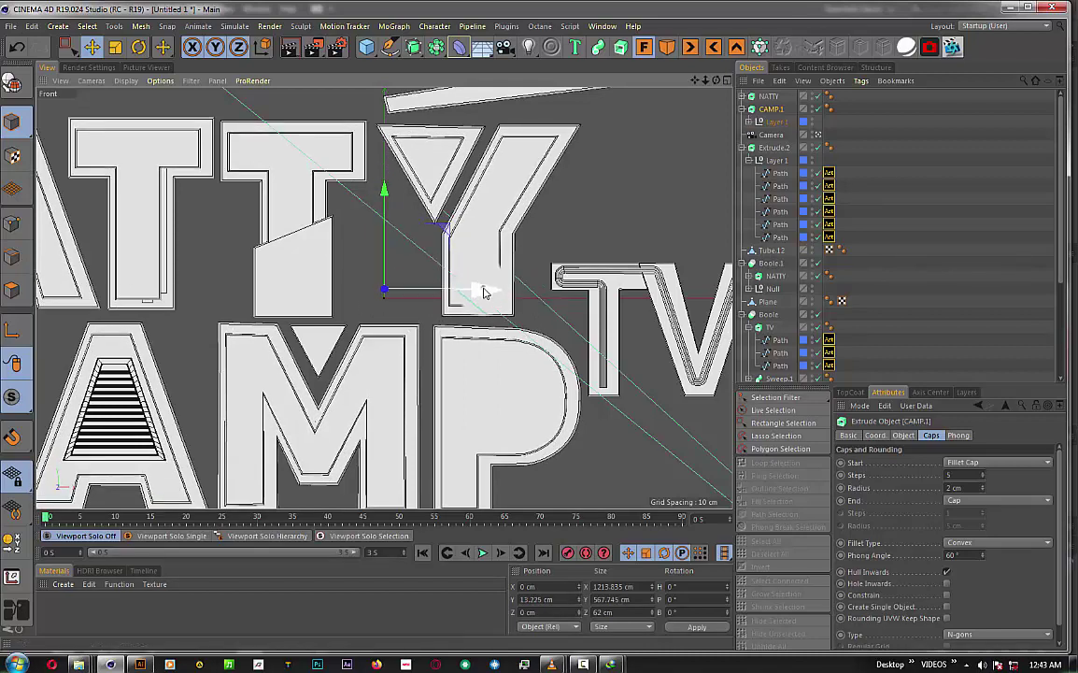
drag(484, 292, 486, 292)
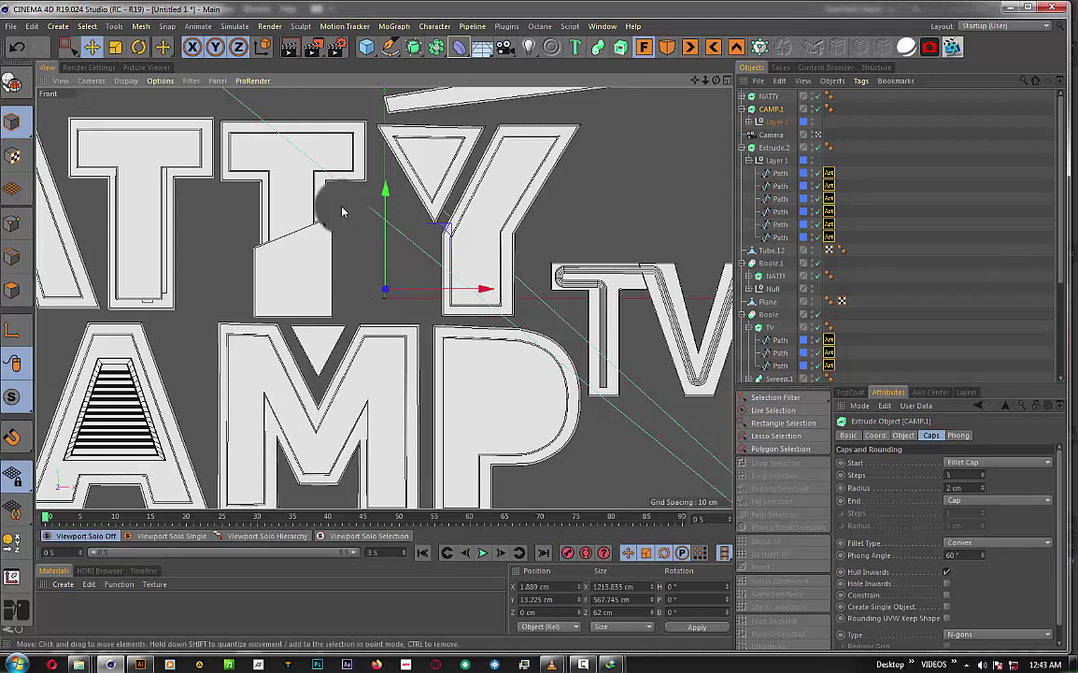
drag(386, 190, 386, 191)
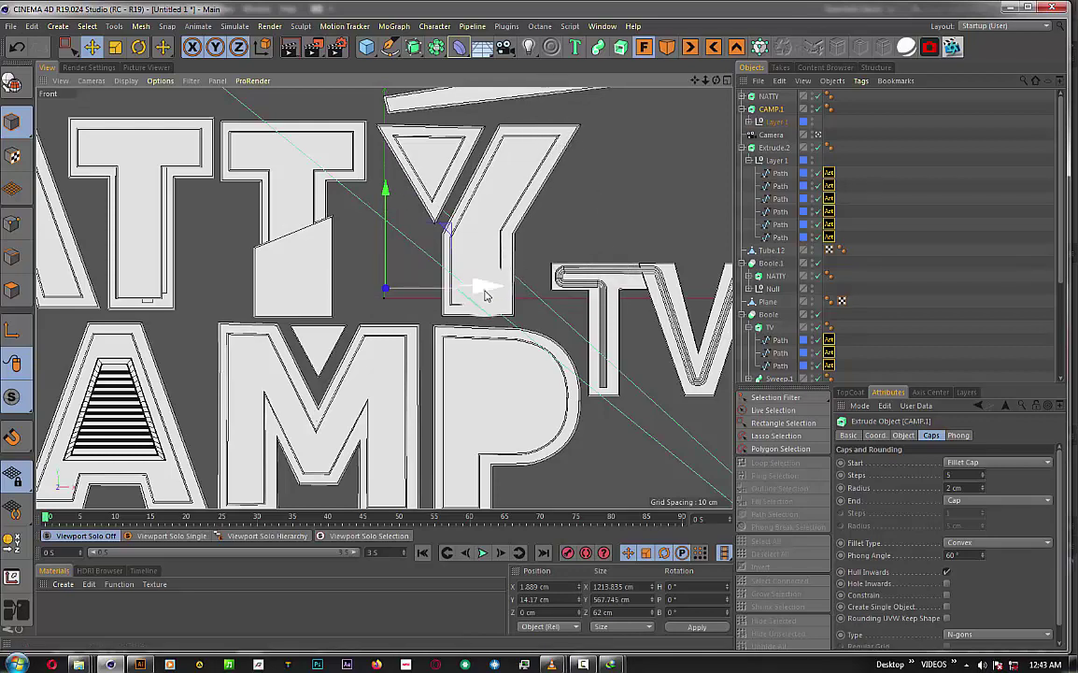
drag(482, 292, 486, 296)
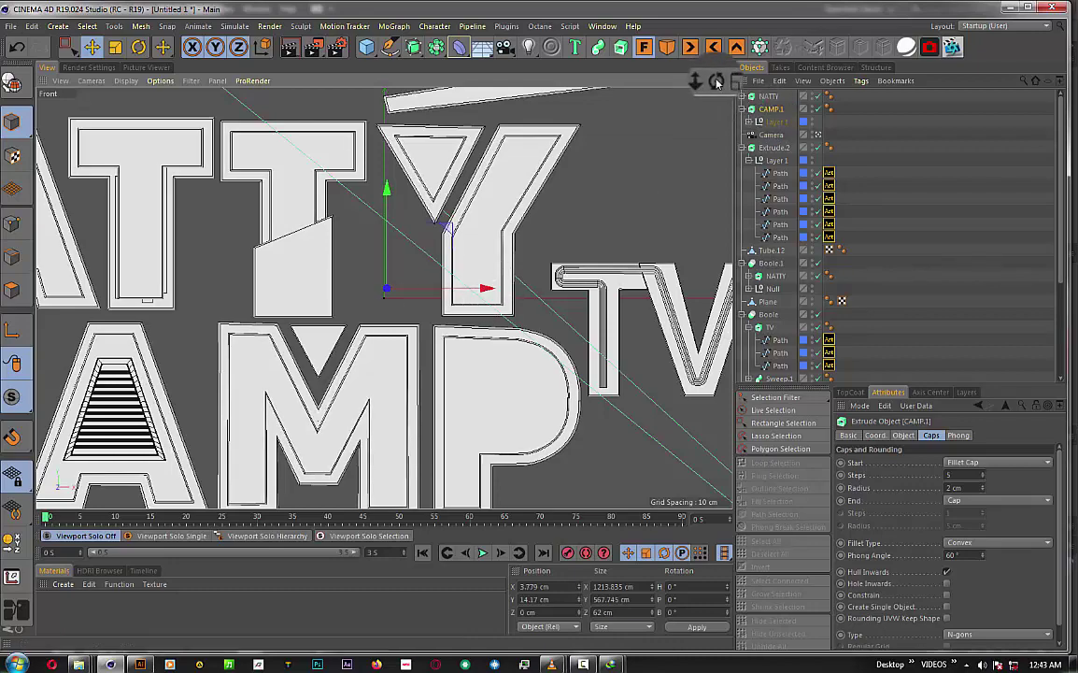
key(F1)
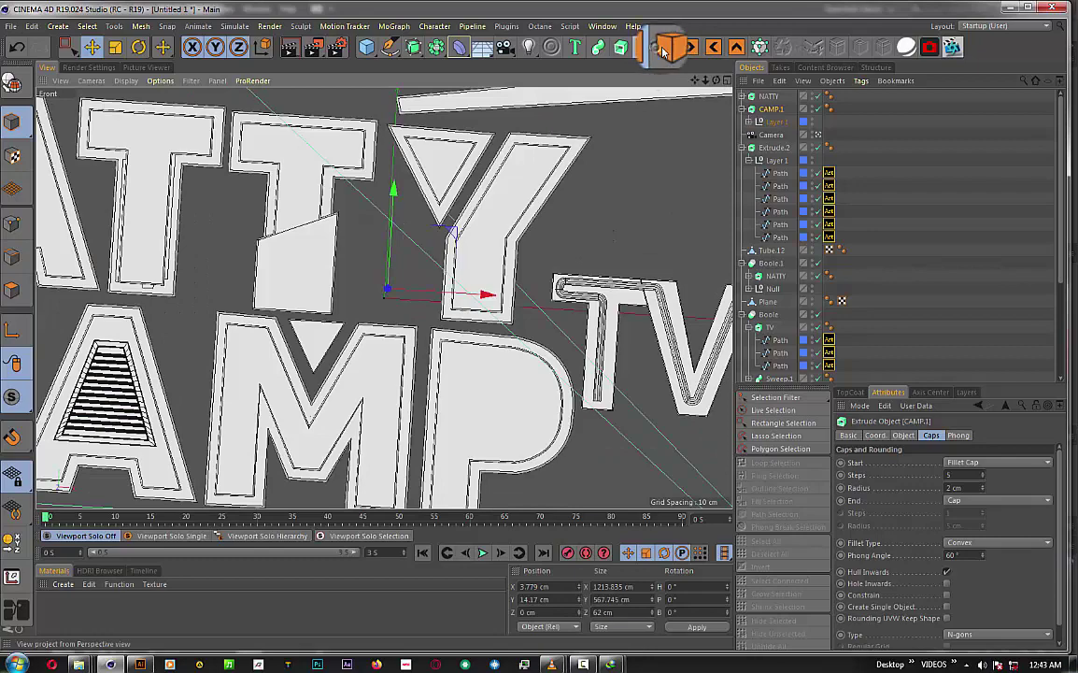
click(664, 47)
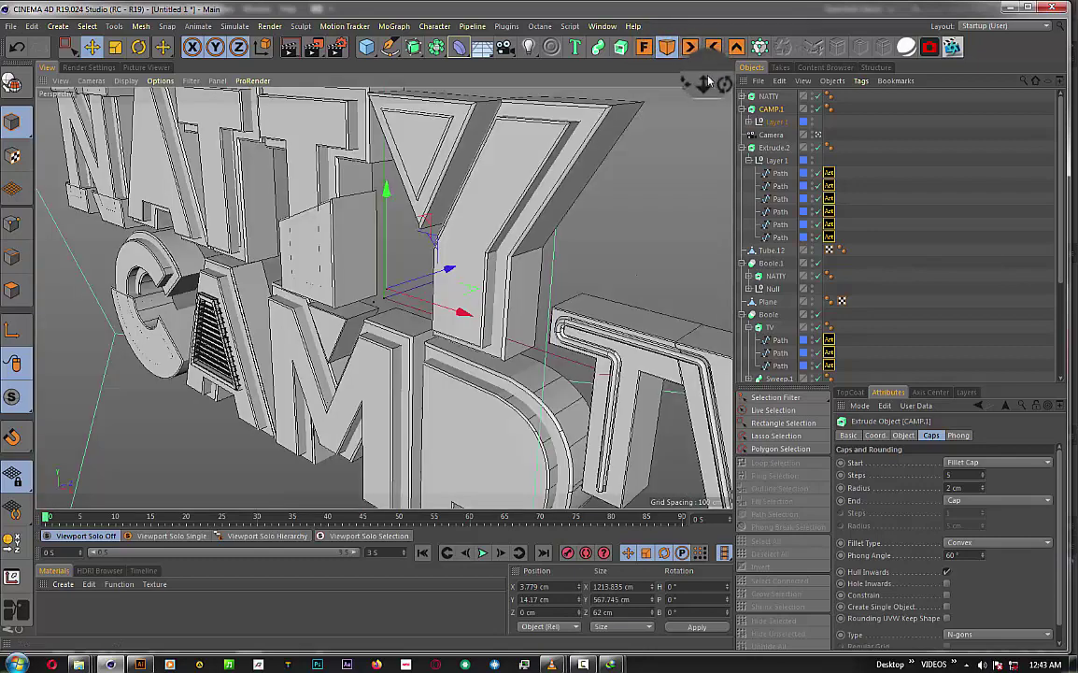
mouse_move(715, 80)
mouse_down()
mouse_move(645, 71)
mouse_move(695, 73)
mouse_up()
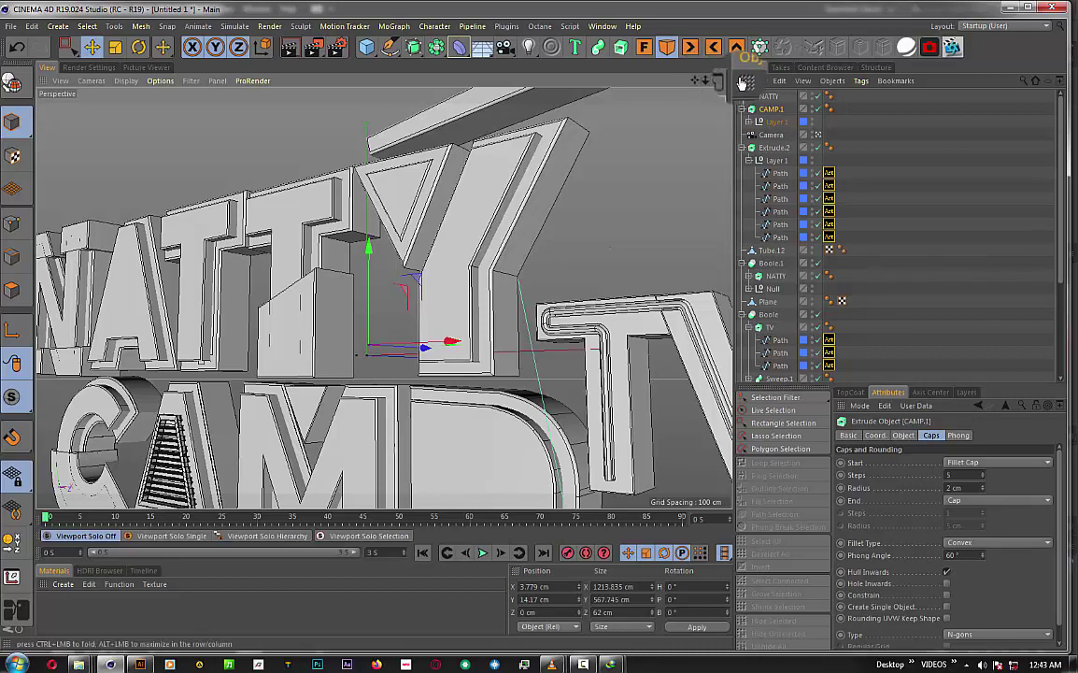
mouse_move(481, 299)
alt+mouse_down()
mouse_move(383, 298)
mouse_move(761, 107)
alt+mouse_up()
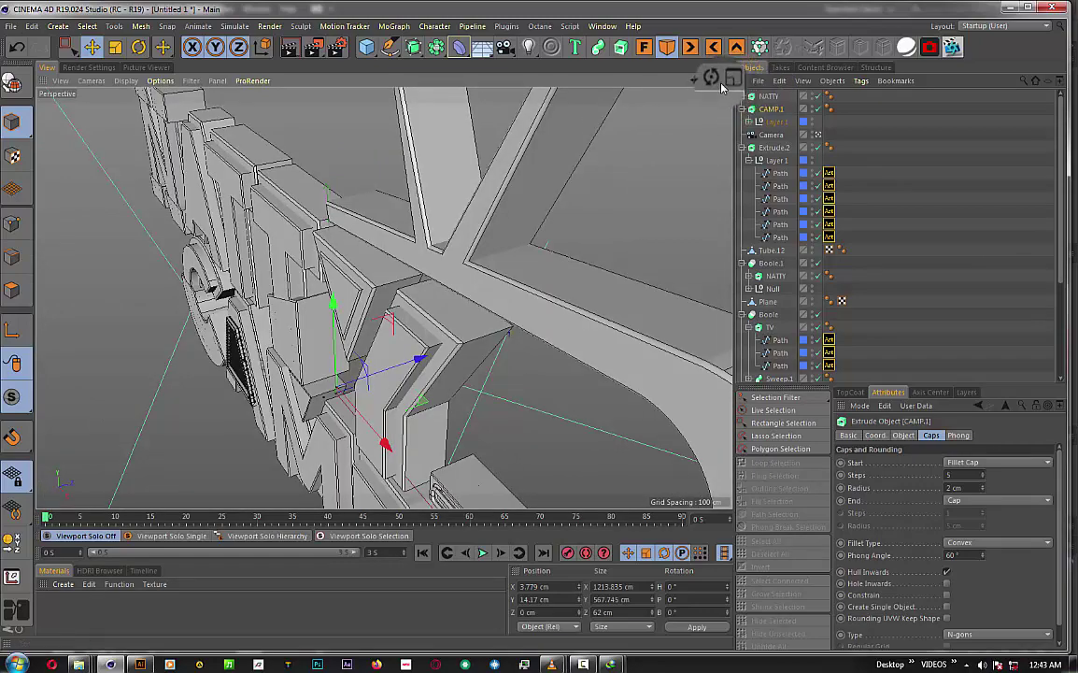
alt+drag(646, 73, 646, 74)
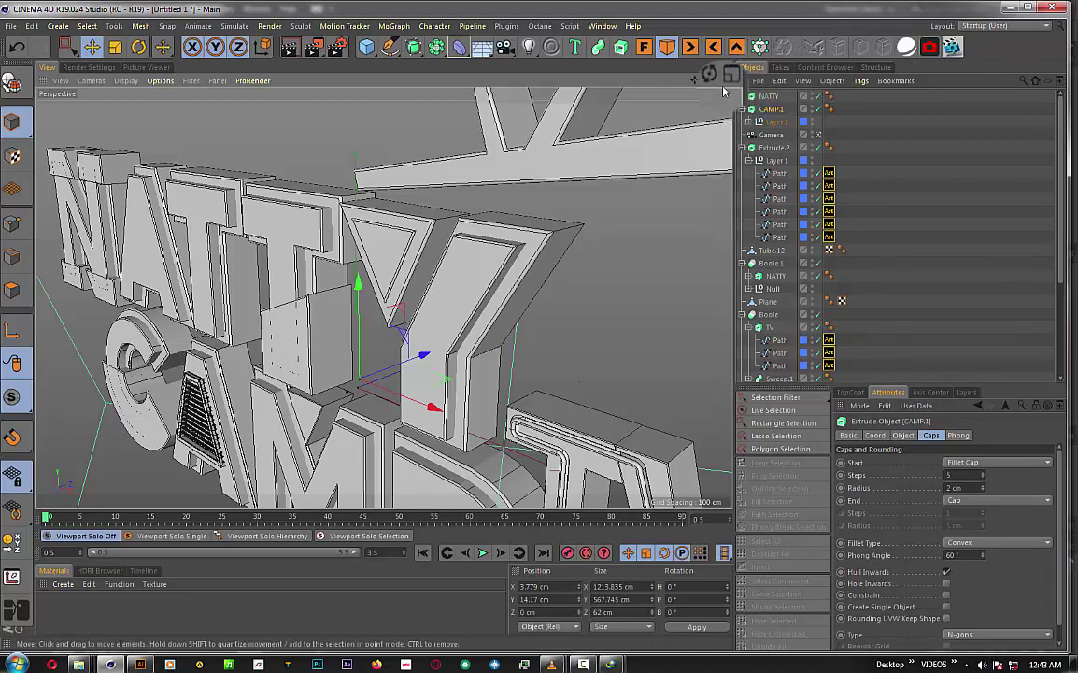
scroll(383, 297, up, 3)
scroll(383, 297, up, 2)
scroll(384, 297, up, 2)
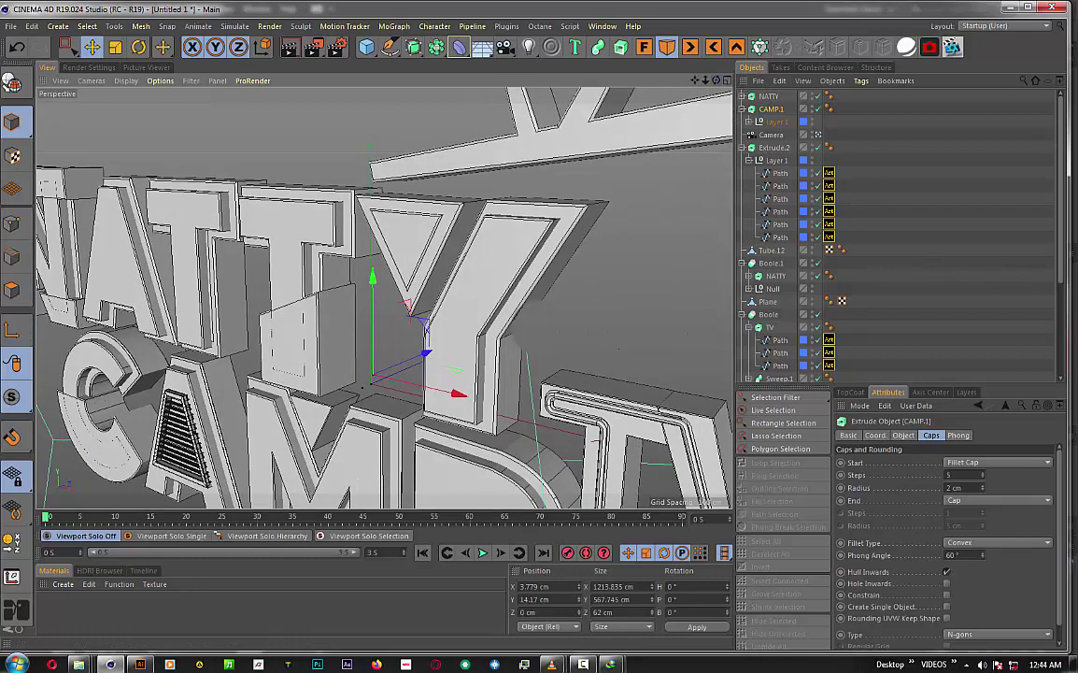
- Disable the NATTY extrusion, toggle CAMP.1, and expand CAMP.1's Layer 1 to reveal its Path splines
click(772, 97)
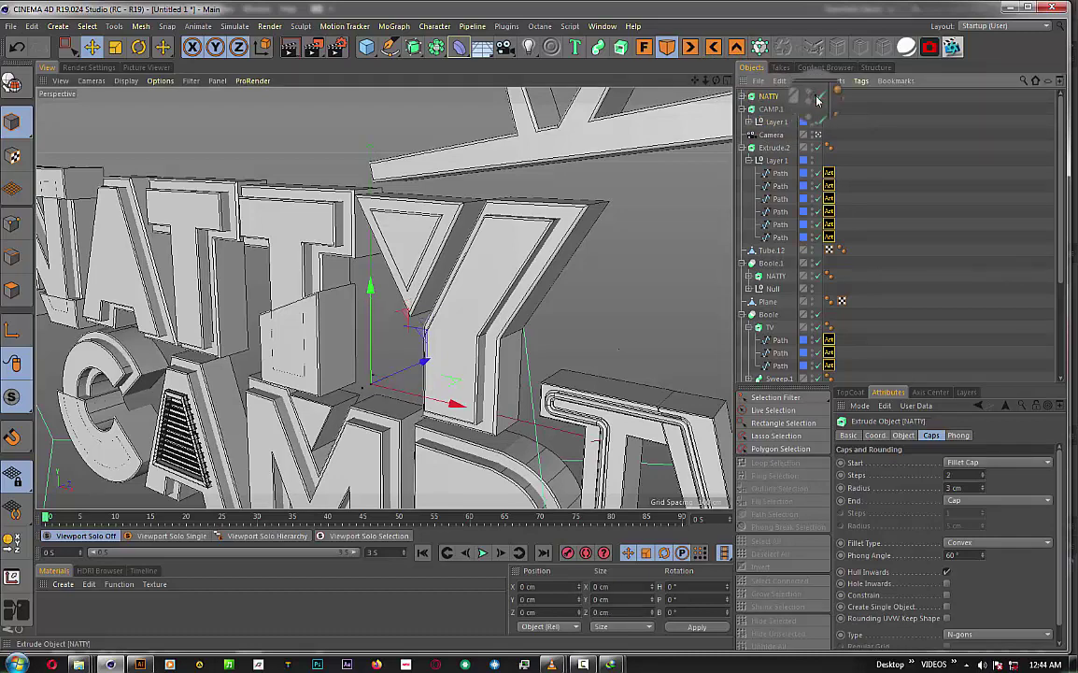
click(819, 97)
click(818, 98)
click(818, 99)
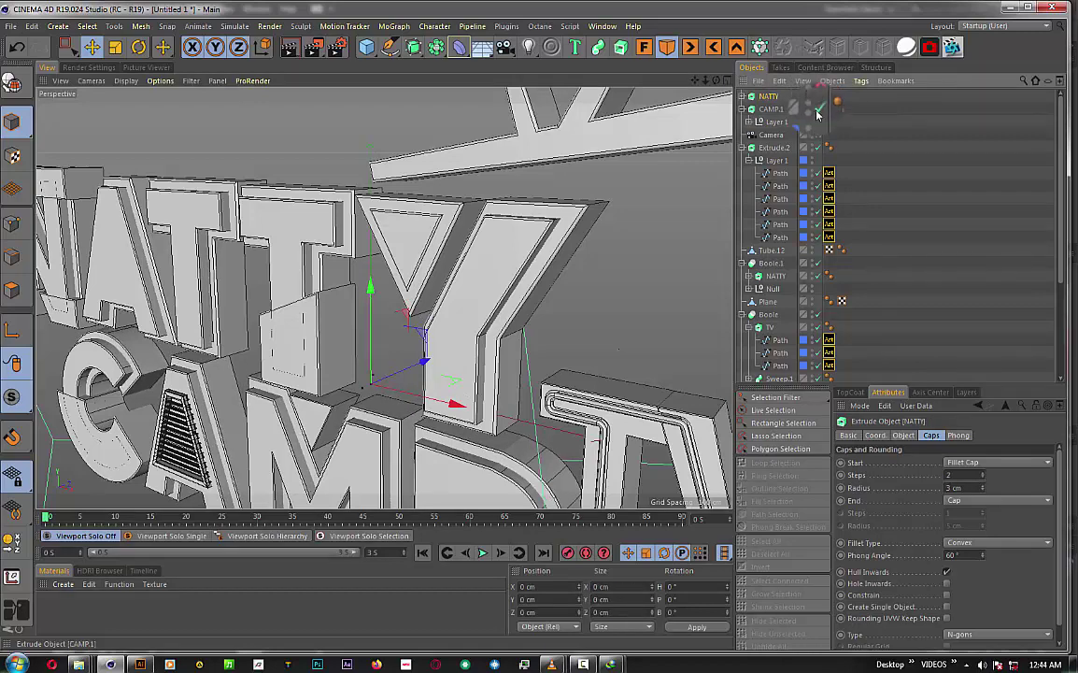
click(819, 109)
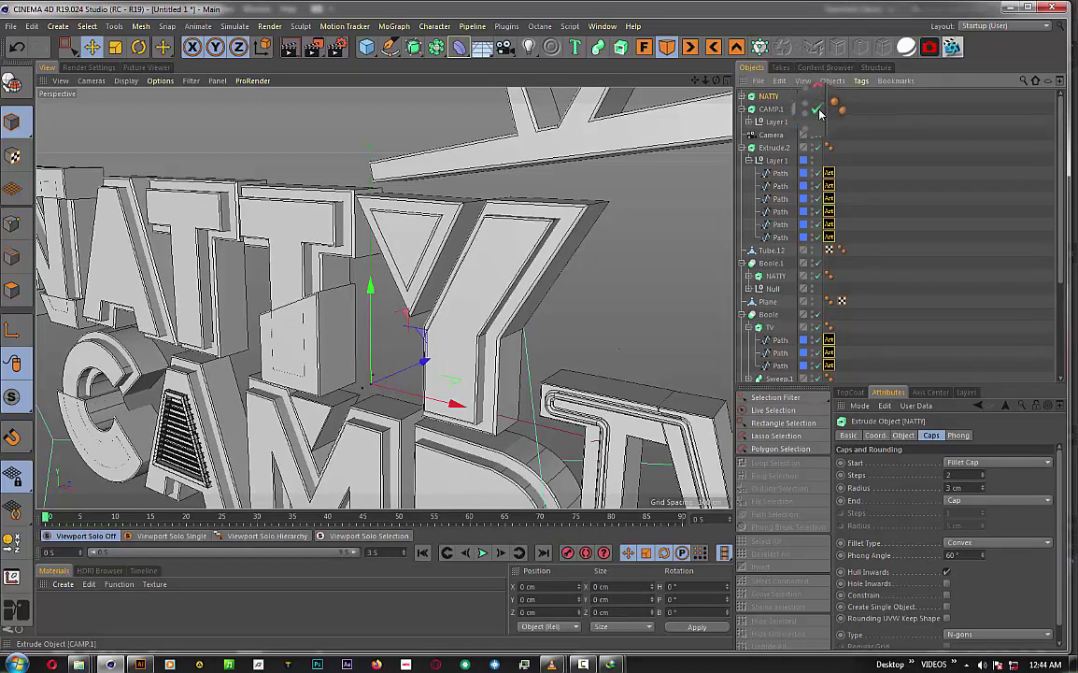
mouse_move(772, 109)
mouse_down()
mouse_move(753, 125)
mouse_move(783, 192)
mouse_up()
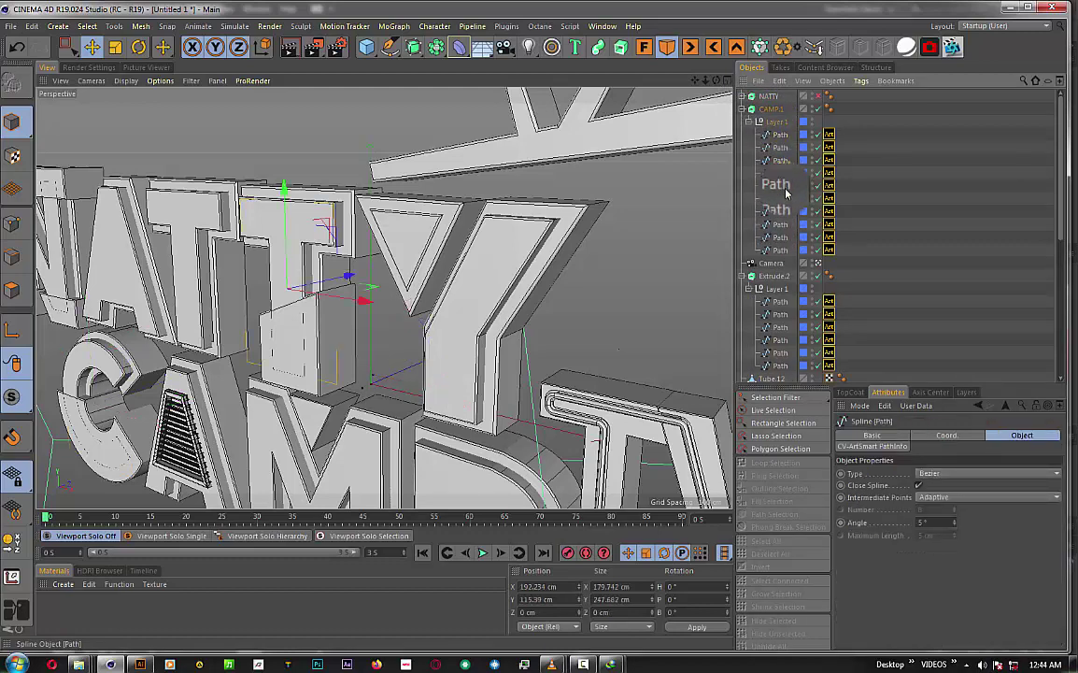
- Move the selected letter outline path forward in depth from Z -19.706 to -10.474 cm
mouse_move(786, 192)
mouse_down()
mouse_move(776, 247)
mouse_move(779, 161)
mouse_move(448, 250)
mouse_up()
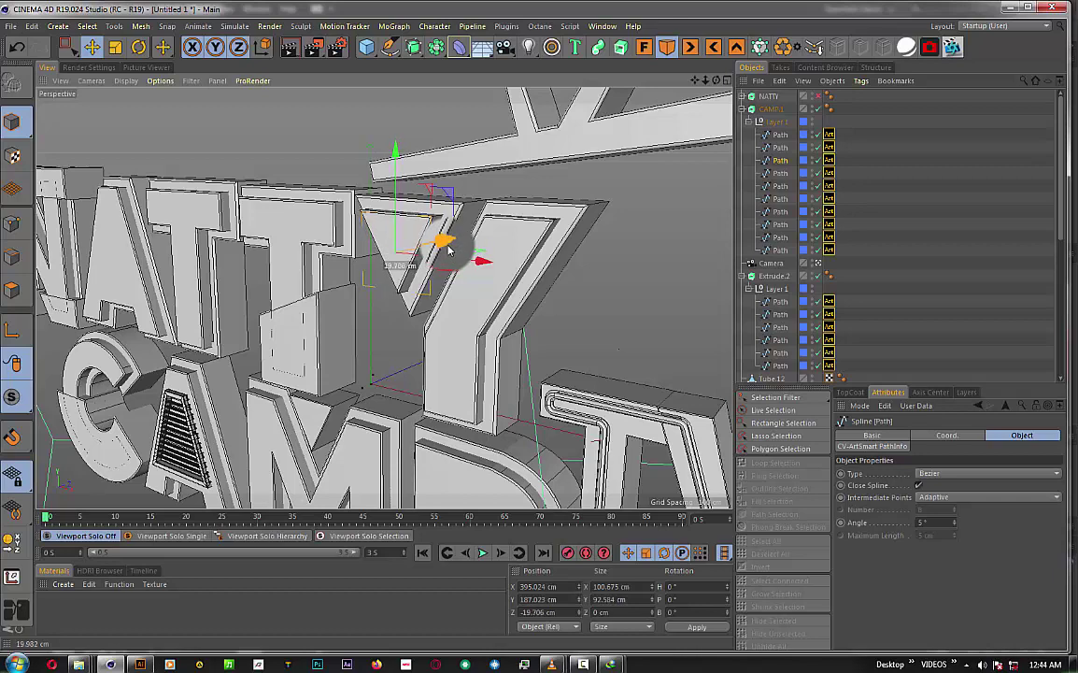
click(903, 236)
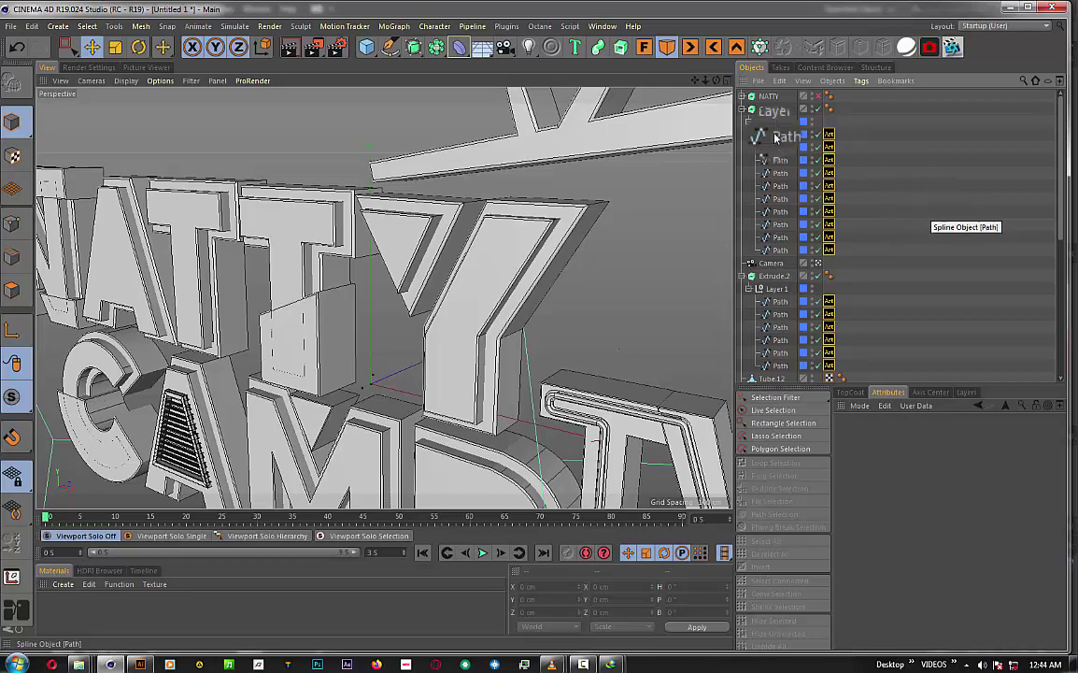
drag(717, 81, 718, 82)
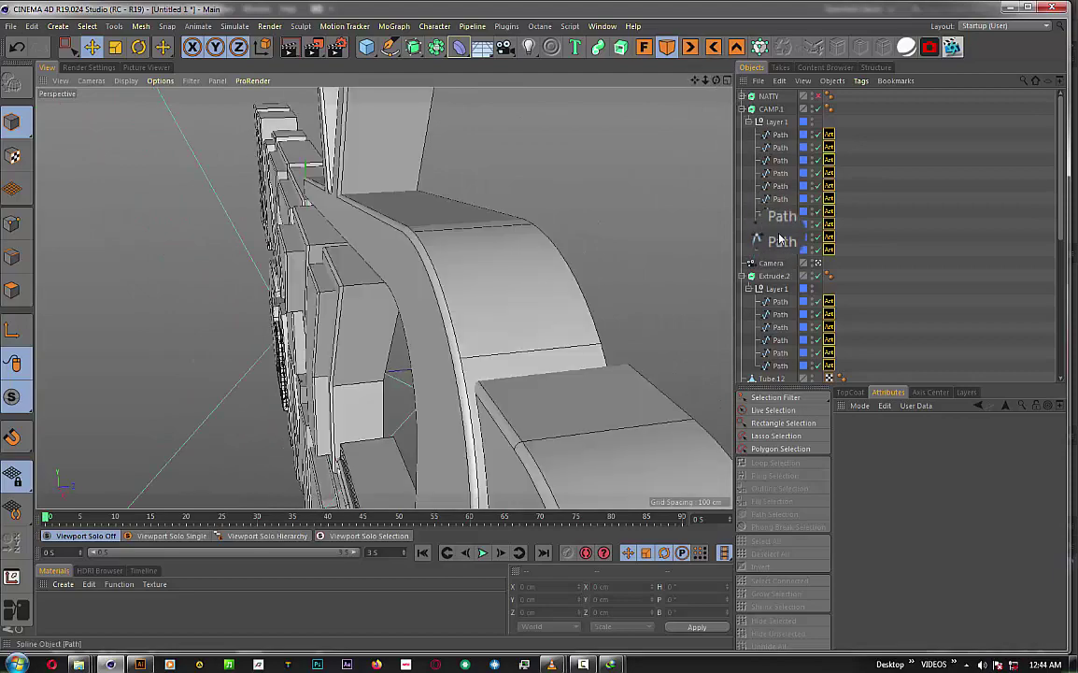
- Push another letter outline path along depth onto its letter face, checking from several angles
click(785, 186)
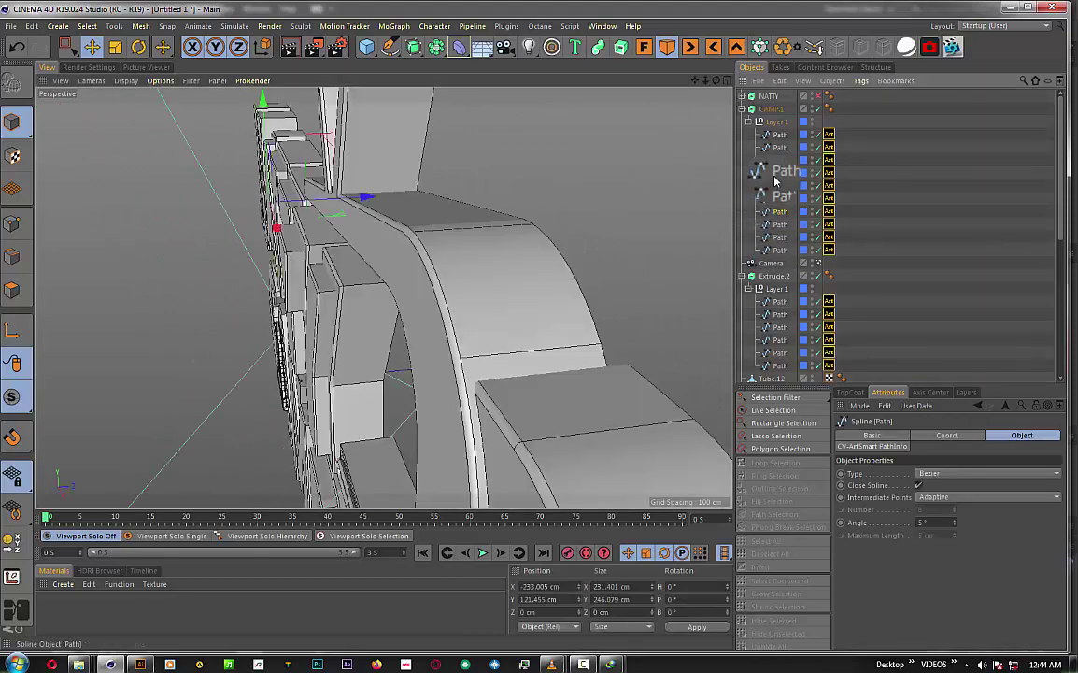
drag(710, 83, 712, 85)
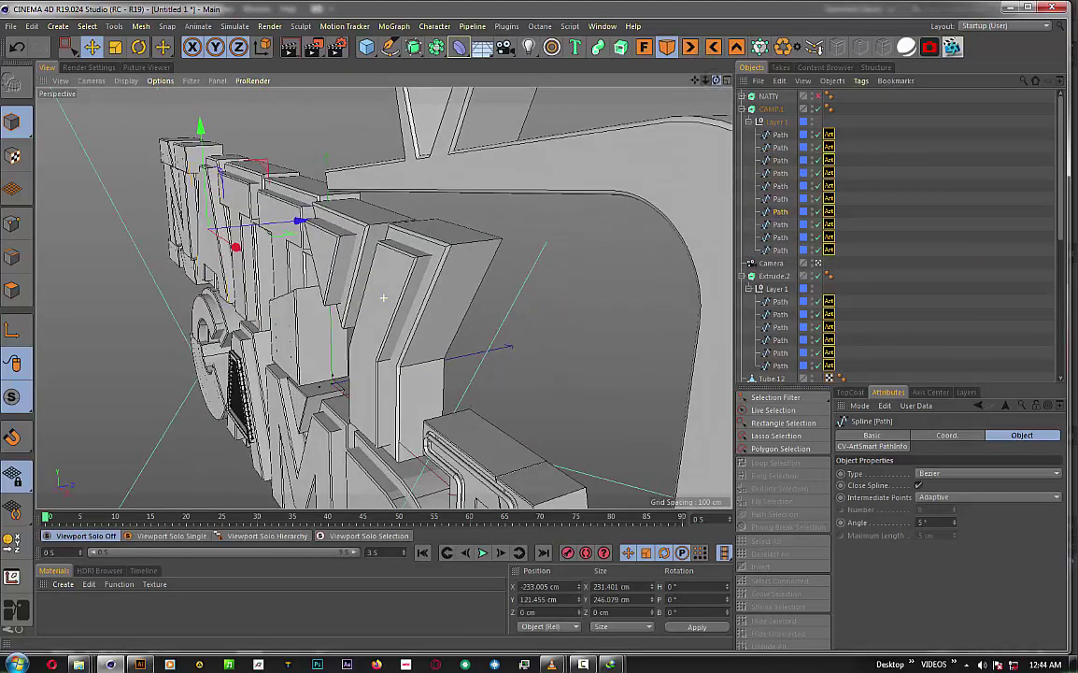
click(777, 161)
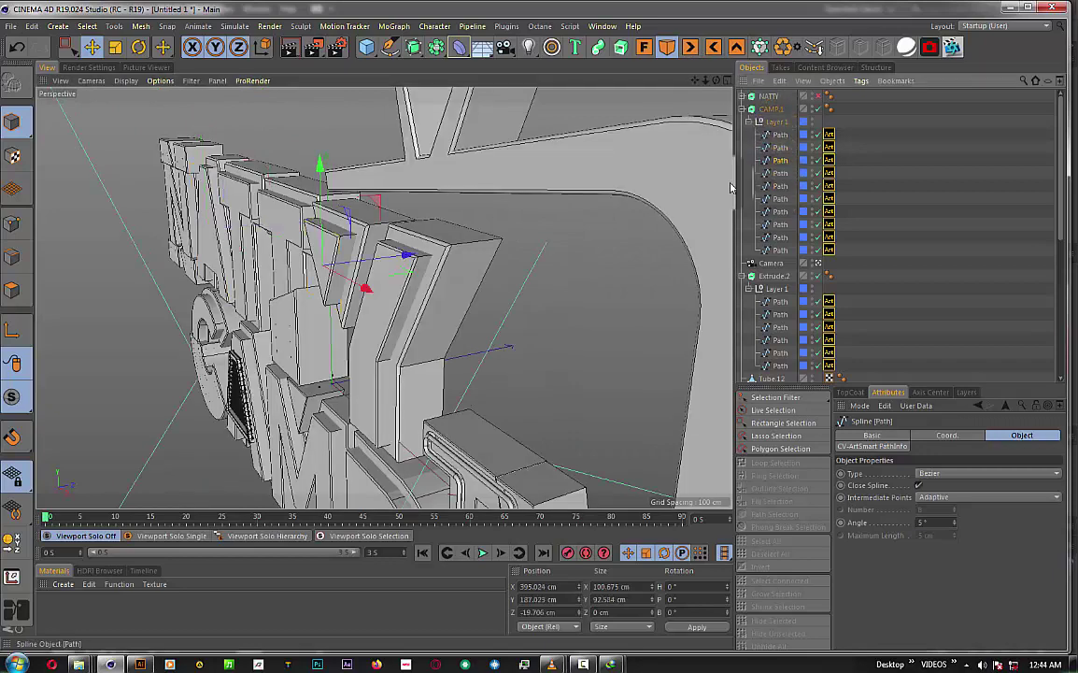
drag(414, 261, 417, 261)
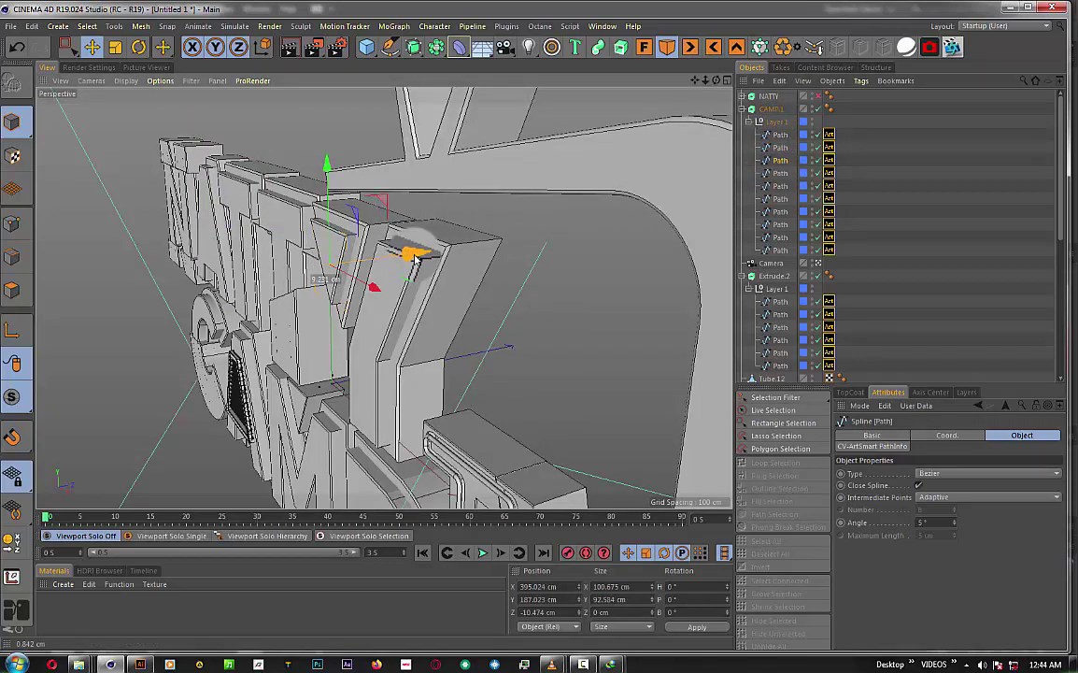
alt+drag(655, 104, 383, 297)
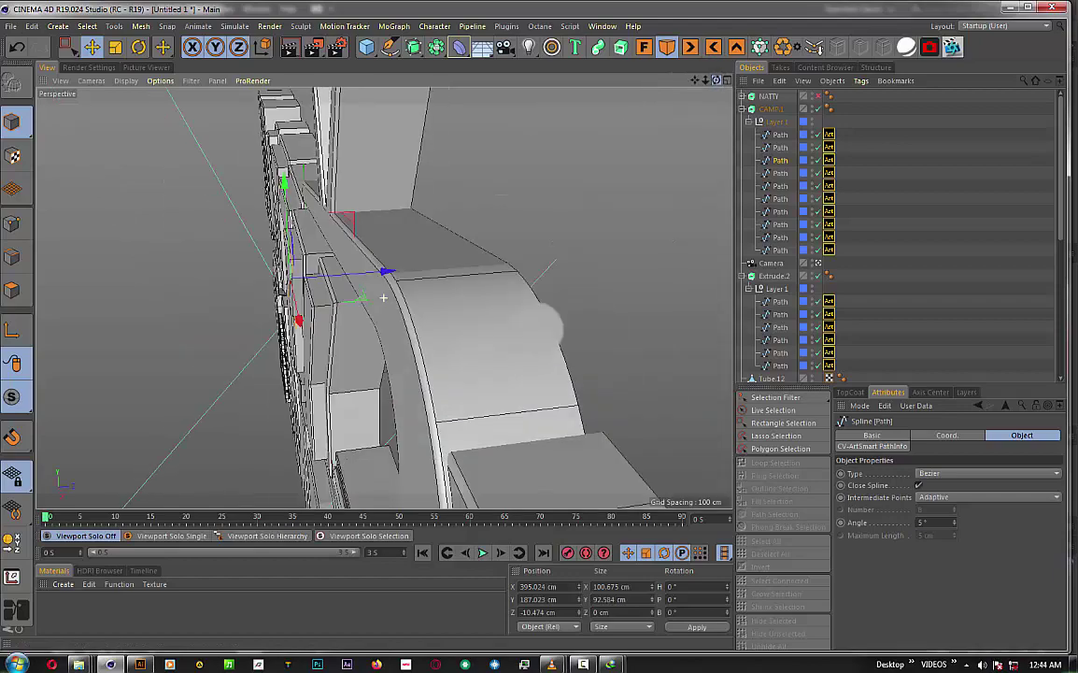
scroll(384, 297, up, 3)
scroll(384, 298, up, 2)
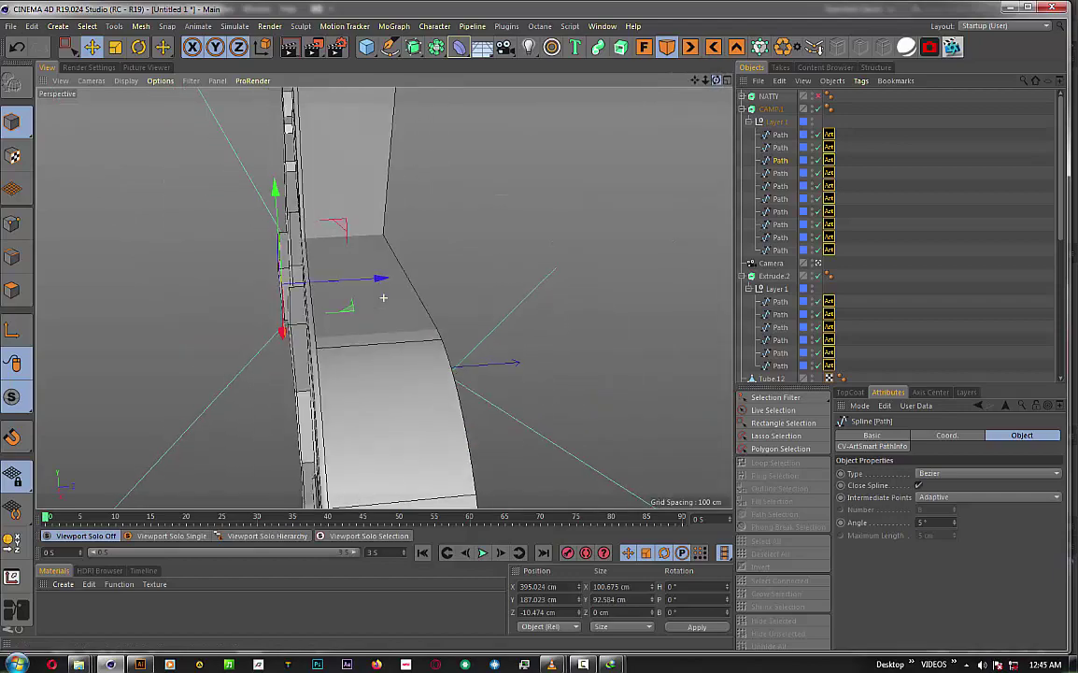
scroll(384, 297, up, 2)
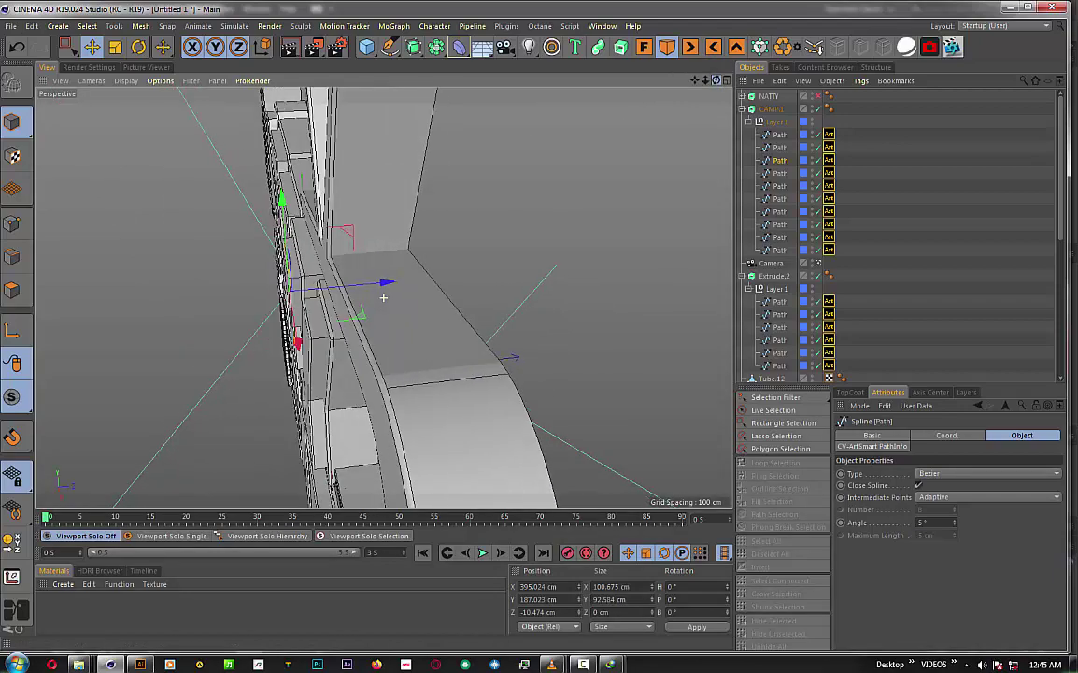
alt+drag(384, 297, 486, 280)
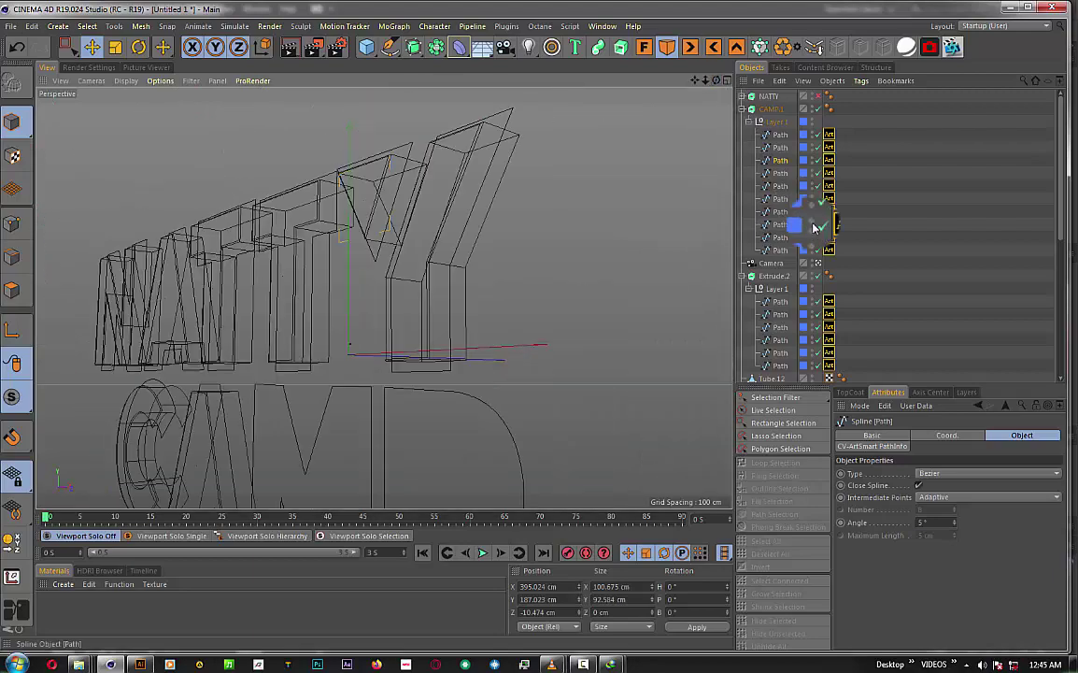
click(940, 273)
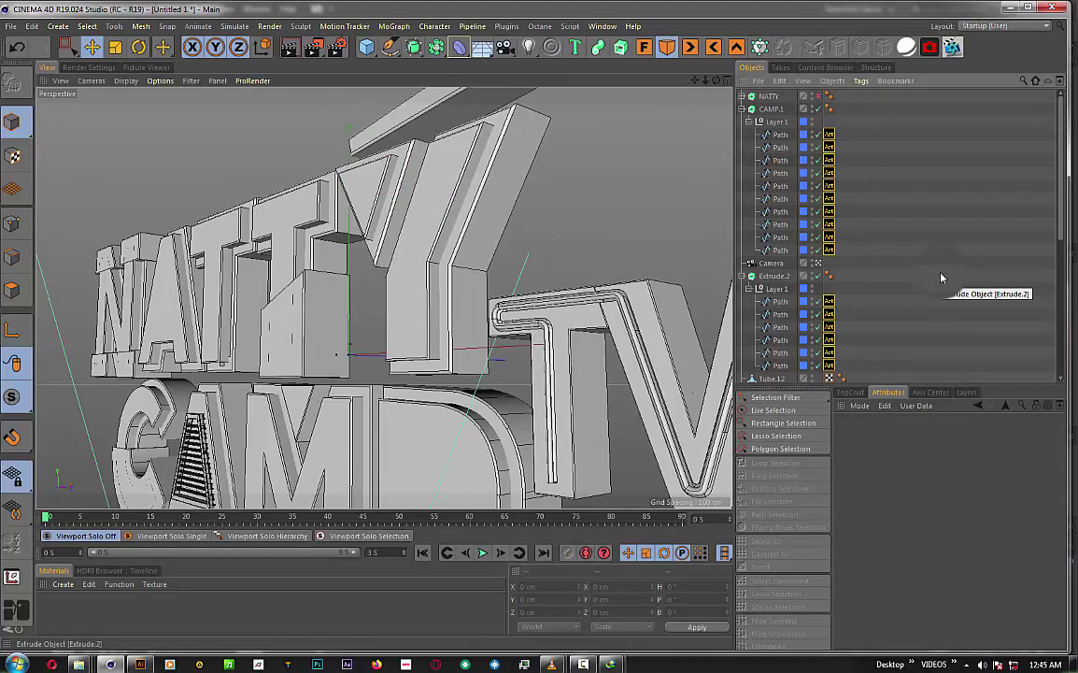
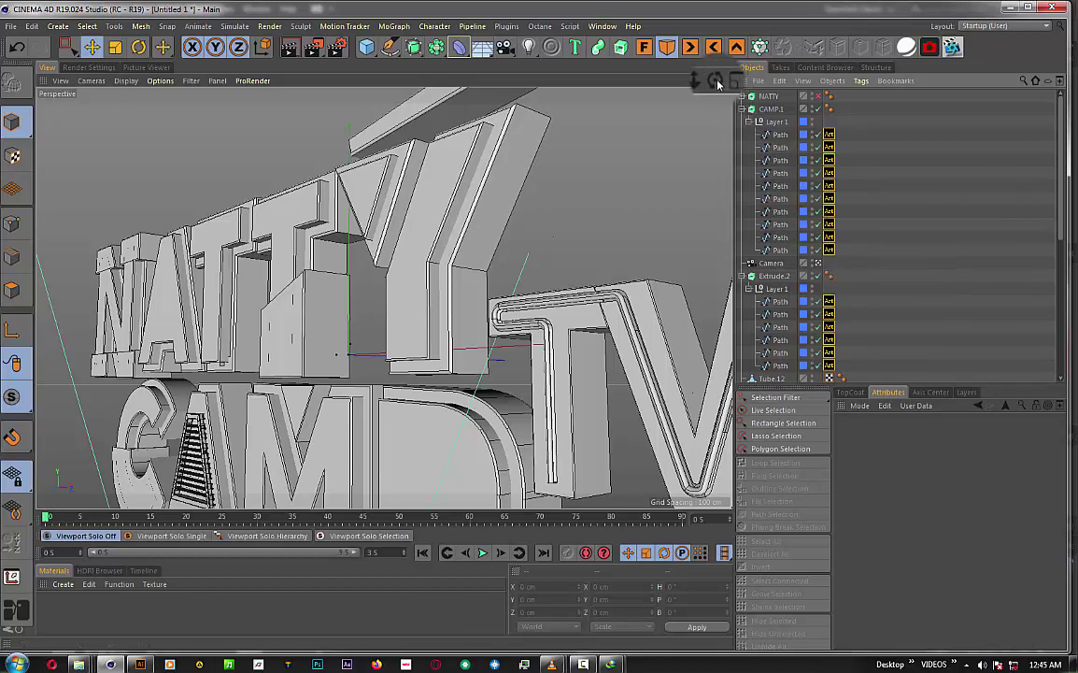
- Rename the CAMP.1 extrude to TOP
drag(717, 83, 383, 298)
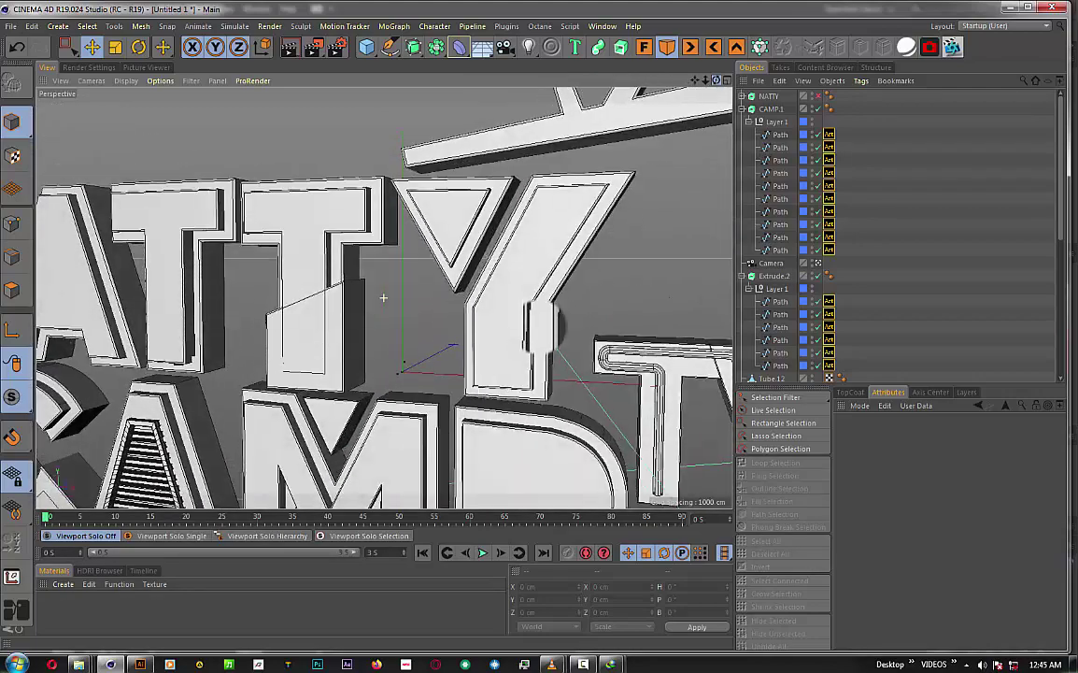
drag(383, 297, 705, 89)
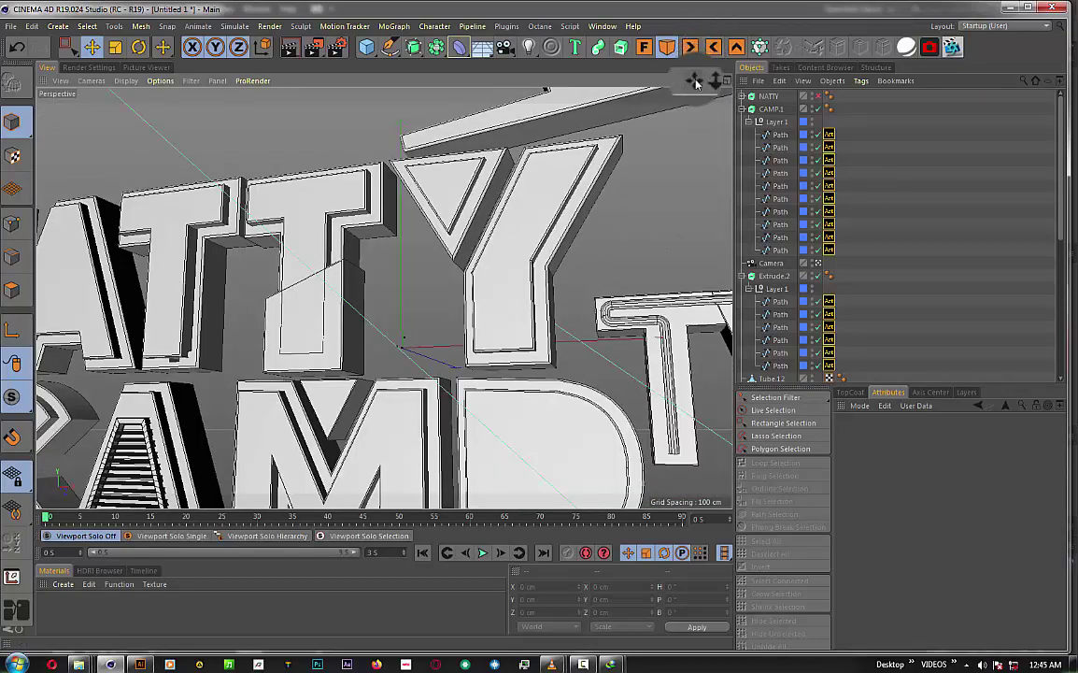
drag(705, 80, 705, 81)
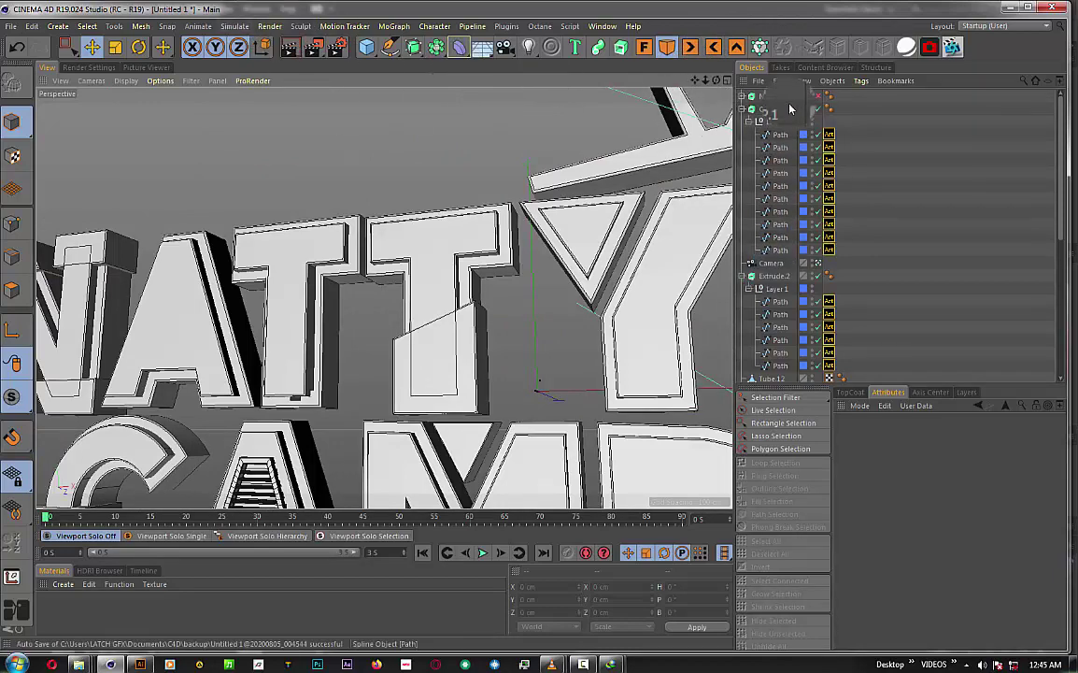
drag(776, 122, 750, 124)
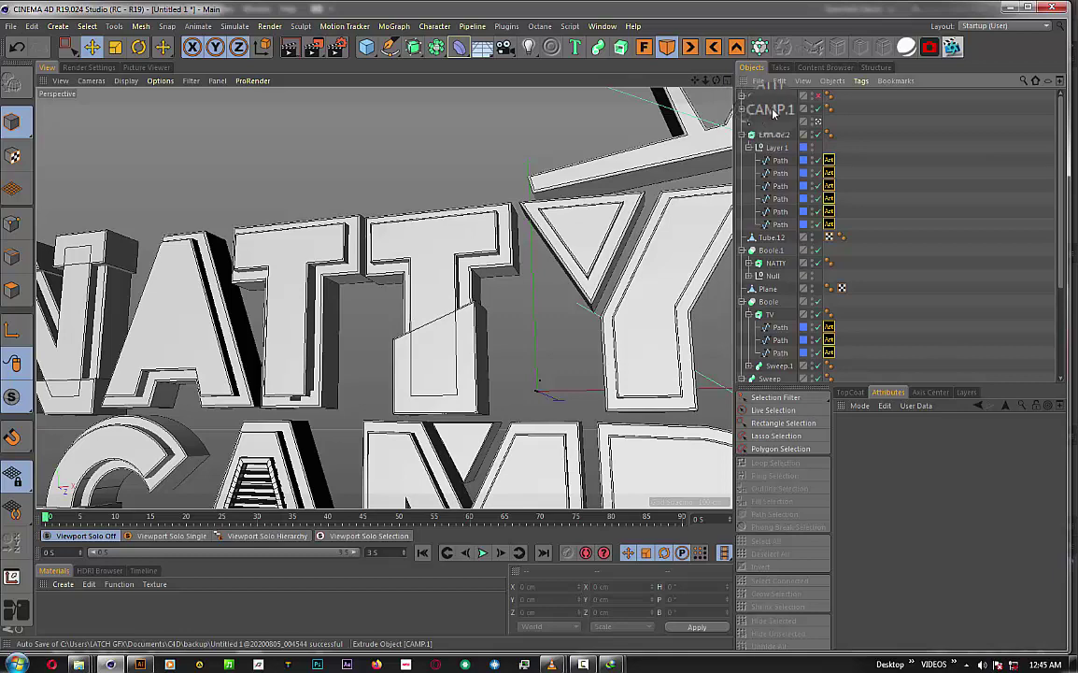
click(780, 110)
double_click(779, 109)
text(TOP)
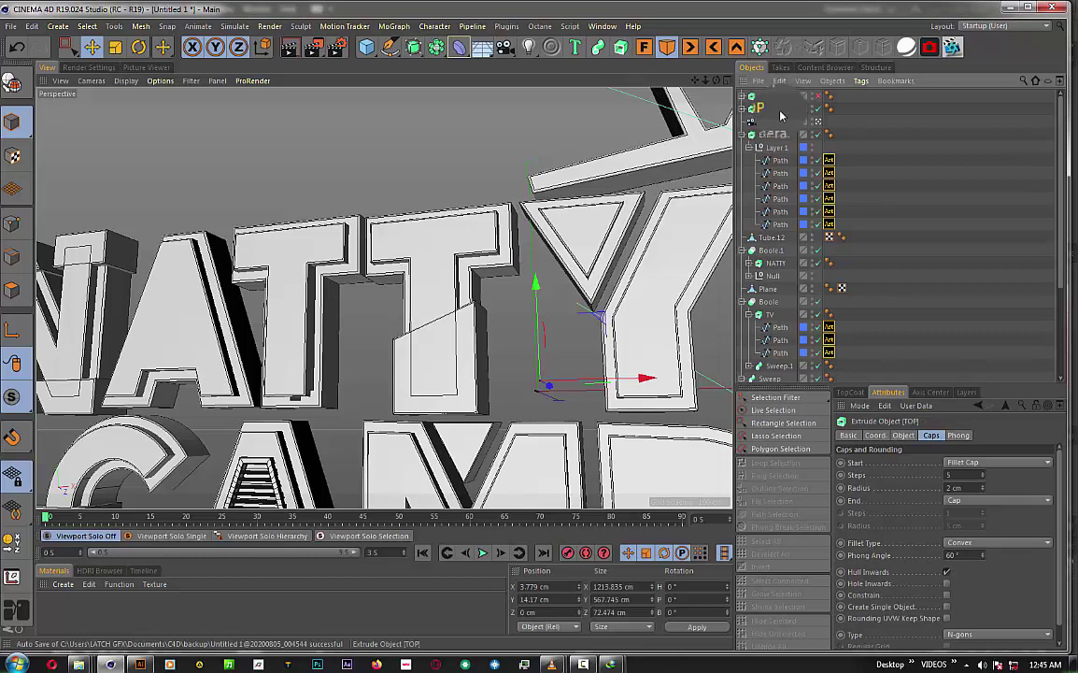
key(Return)
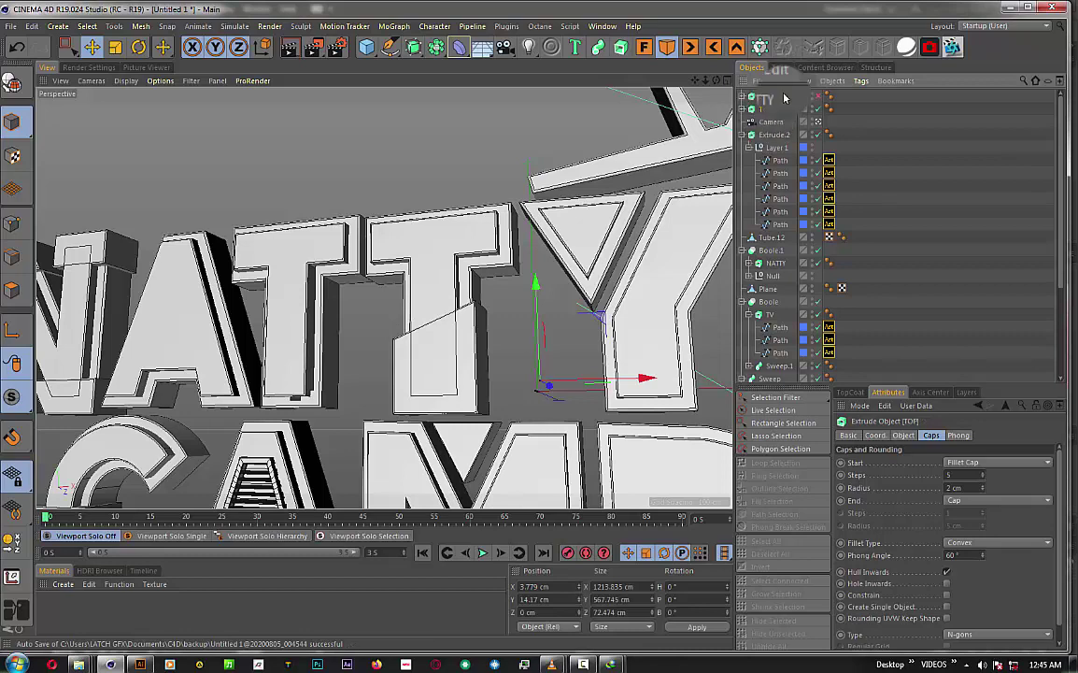
- Delete the extra NATTY extrude and select a Path spline inside Extrude.2
click(774, 101)
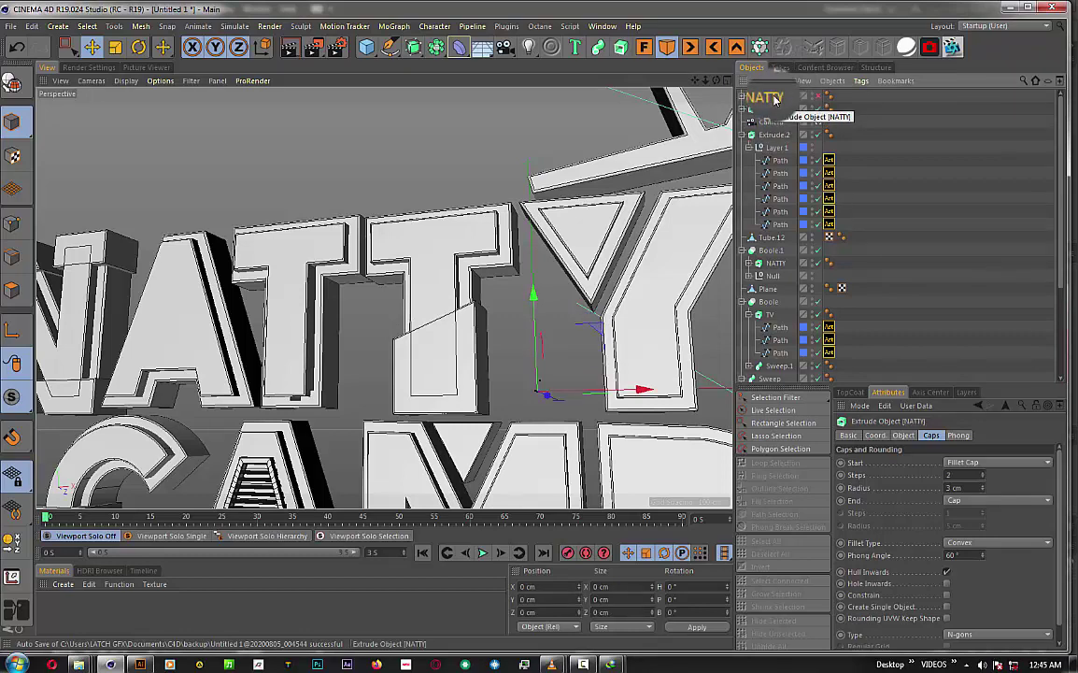
key(Delete)
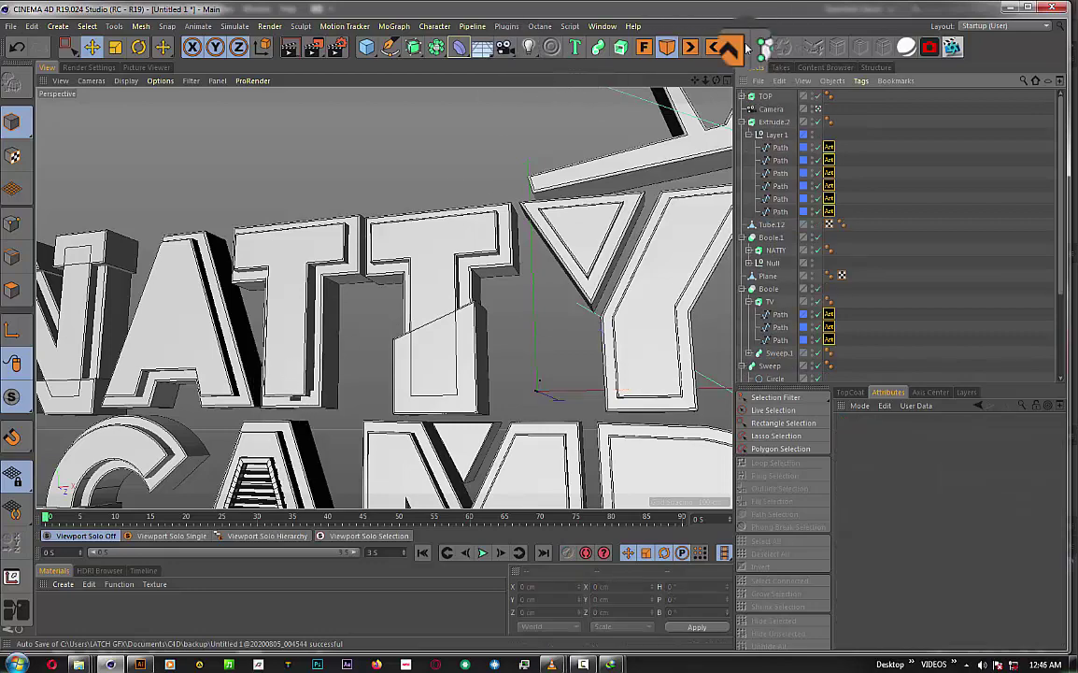
scroll(383, 298, up, 2)
scroll(383, 297, up, 2)
scroll(383, 298, up, 2)
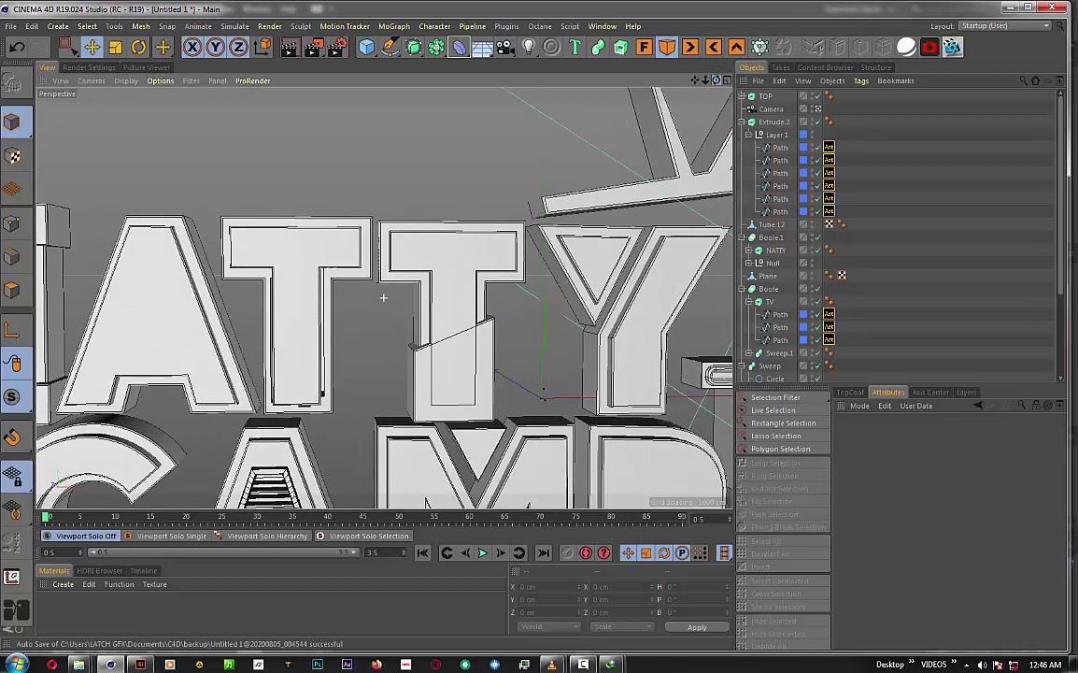
click(773, 234)
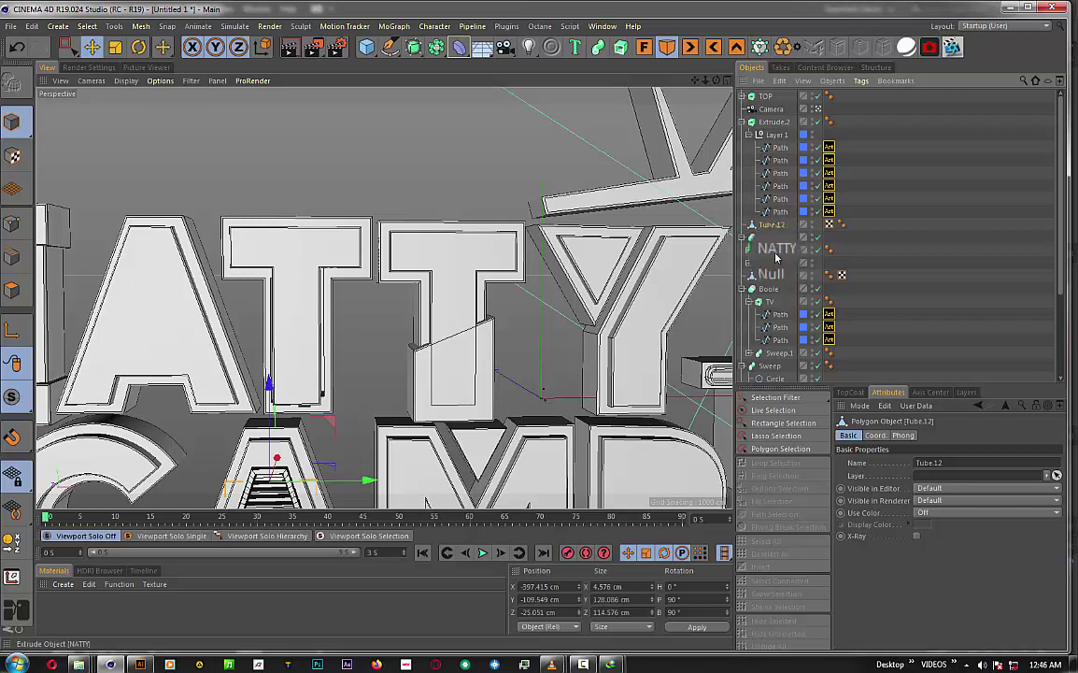
click(772, 123)
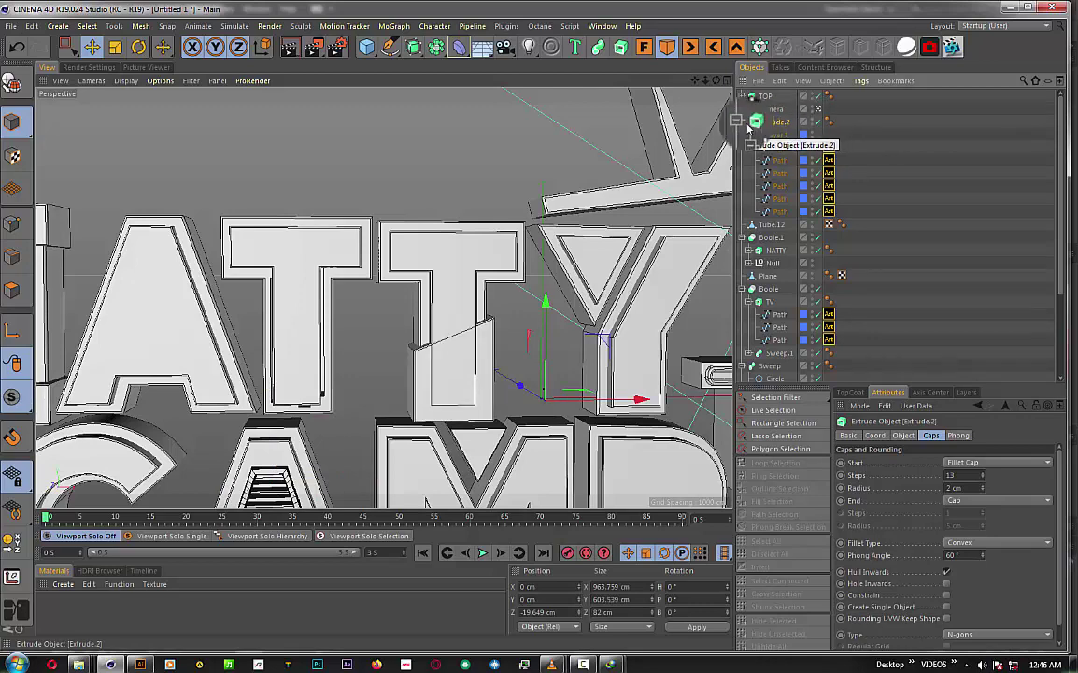
click(781, 150)
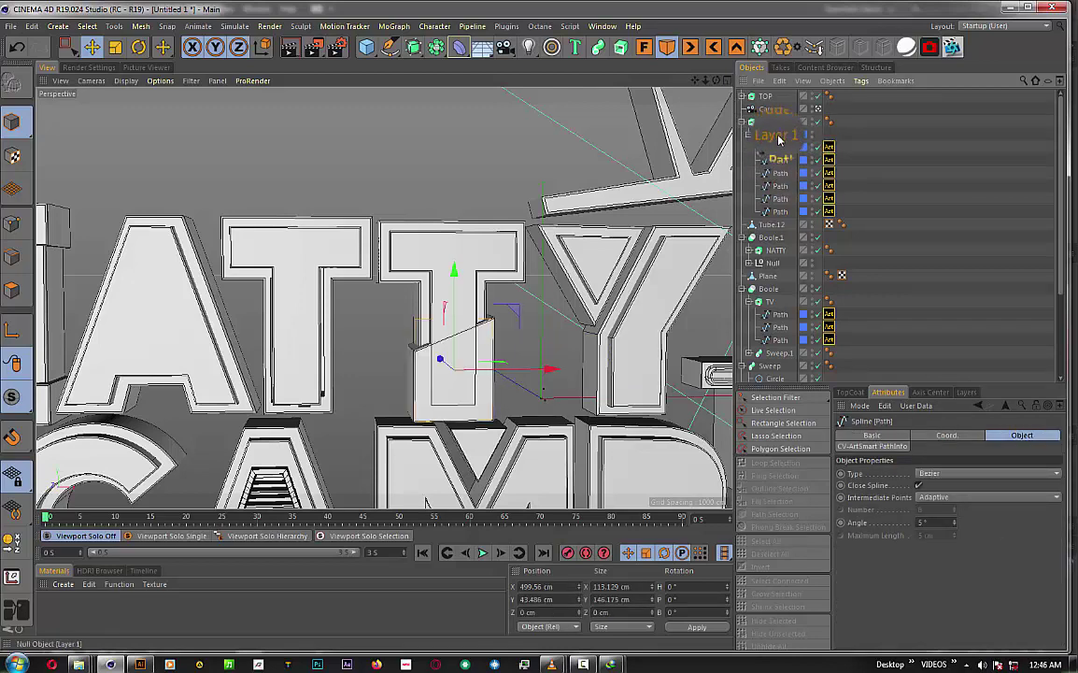
- Pull a Path spline out of Extrude.2 and slide it left to X −357.249 cm onto the T
drag(778, 143, 783, 121)
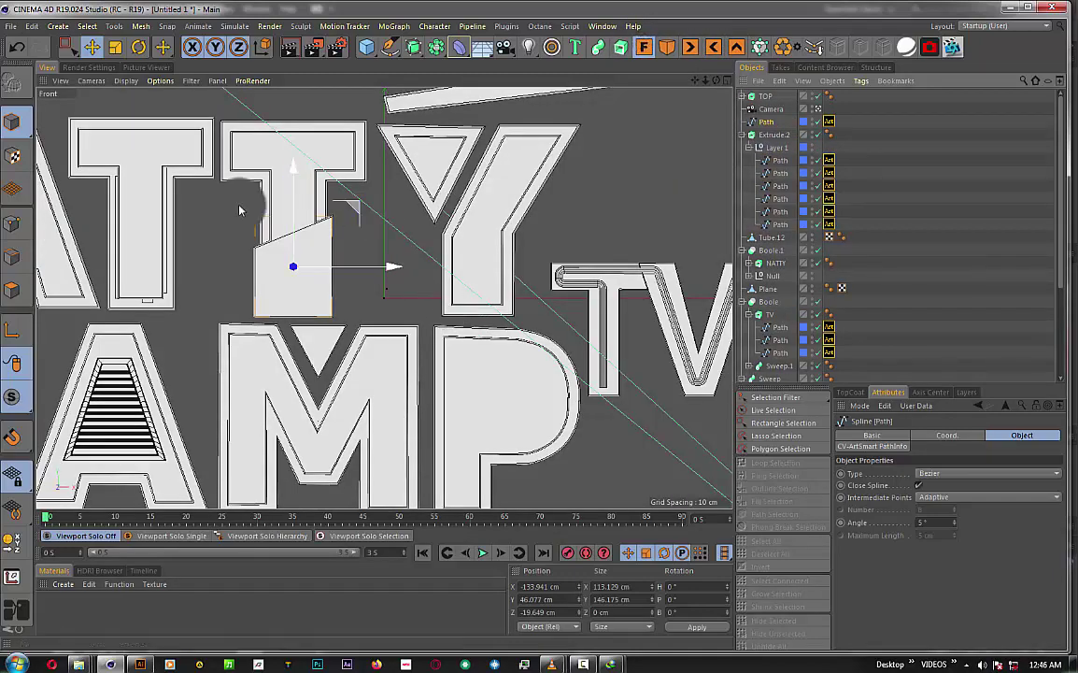
scroll(236, 205, up, 3)
alt+middle_drag(384, 299, 498, 310)
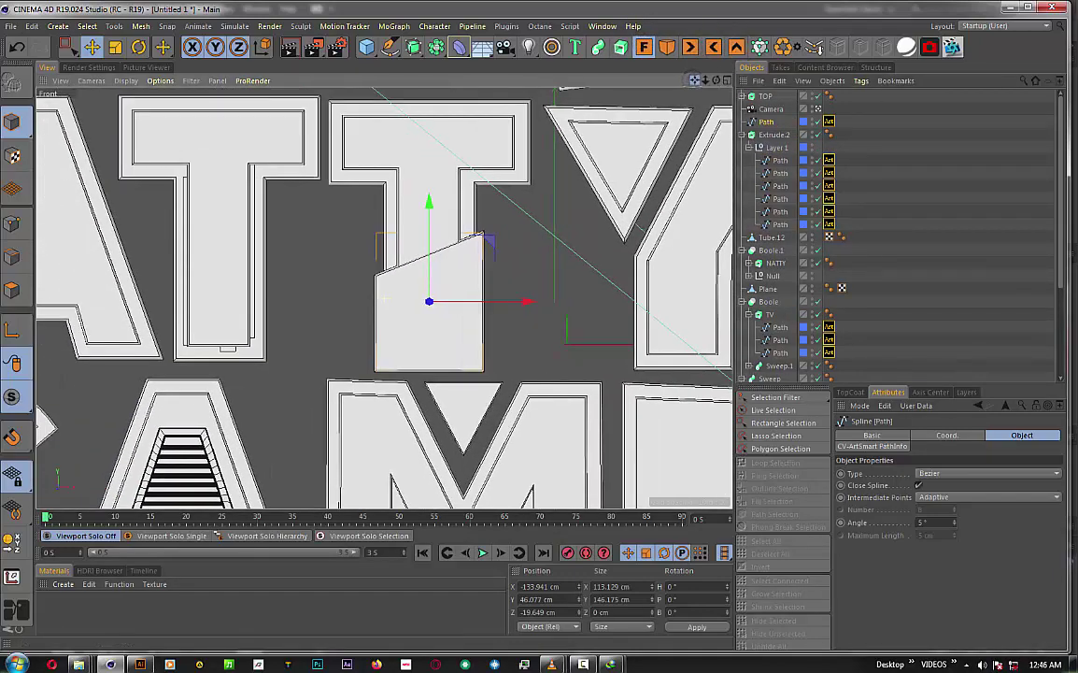
drag(461, 304, 314, 305)
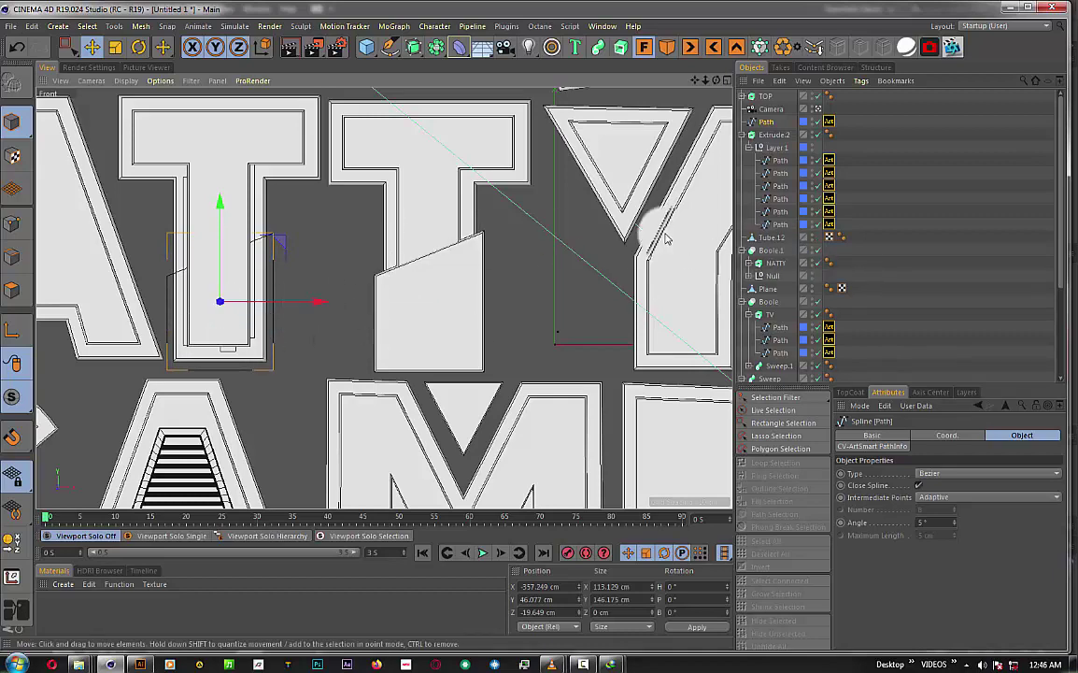
key(F1)
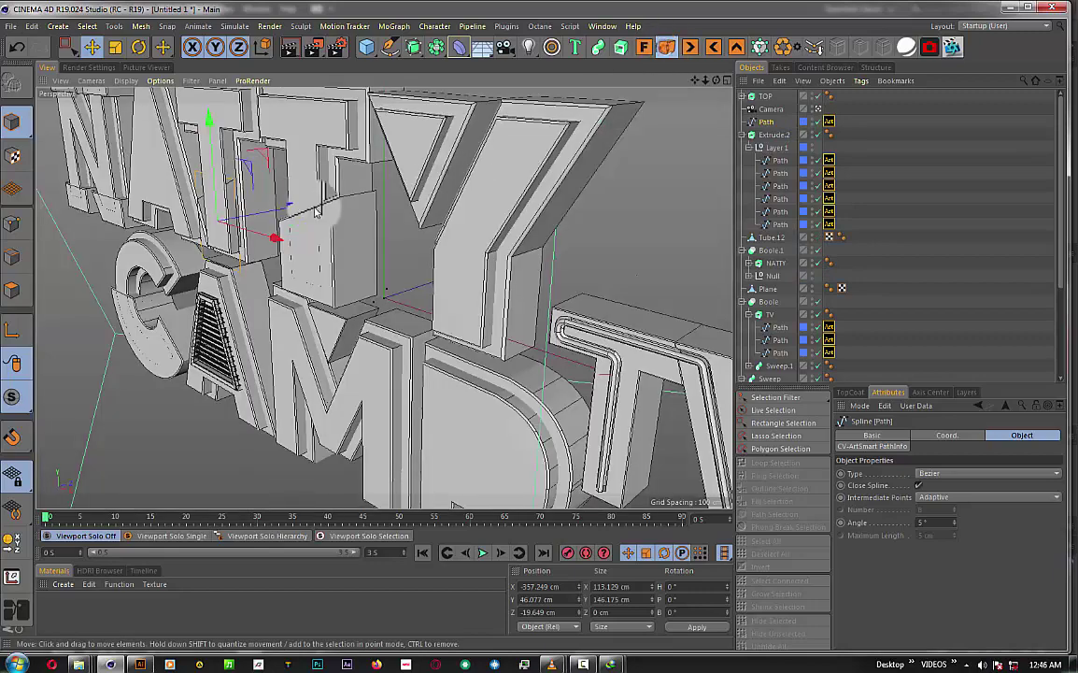
scroll(316, 213, up, 5)
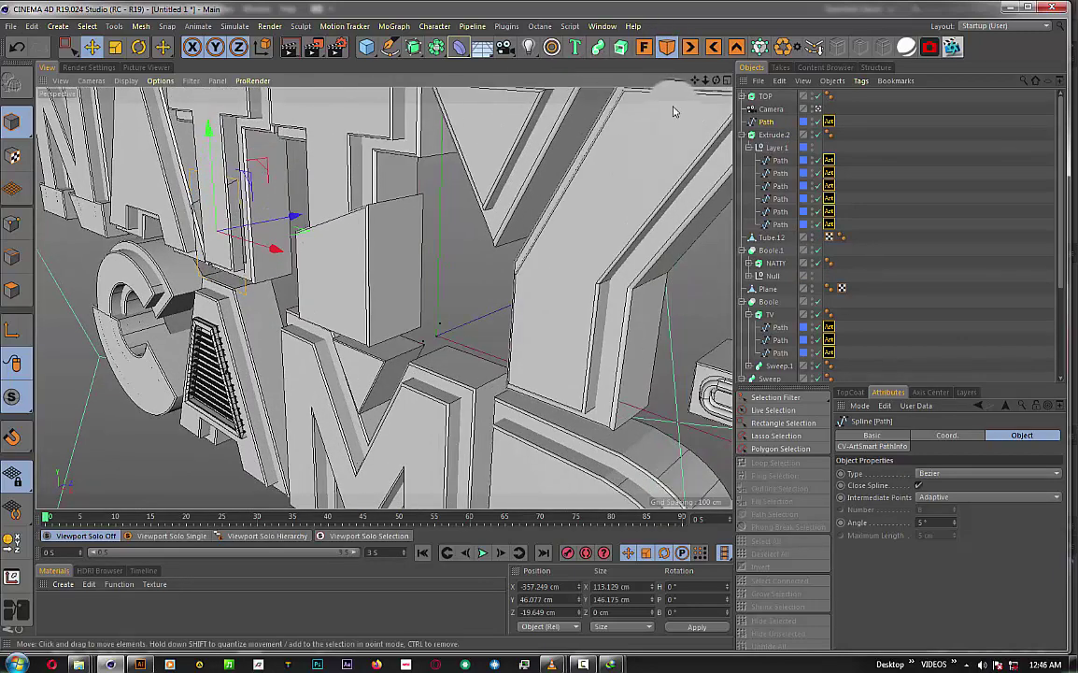
drag(766, 96, 764, 99)
click(765, 99)
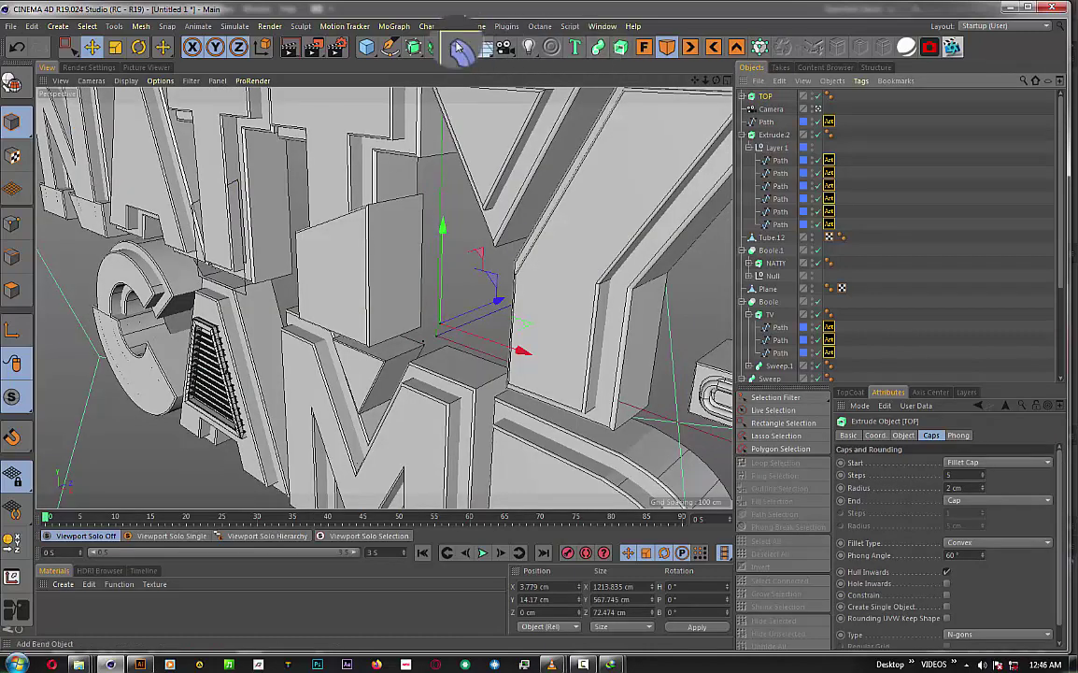
- Add a Boole object and place TOP inside it
click(420, 56)
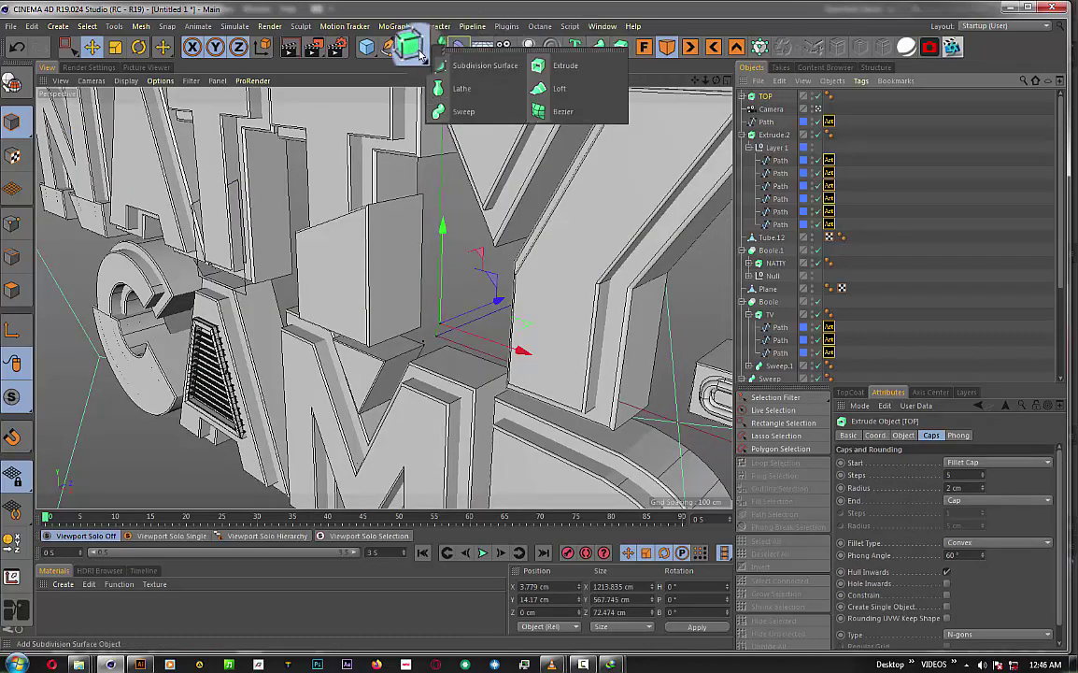
click(437, 47)
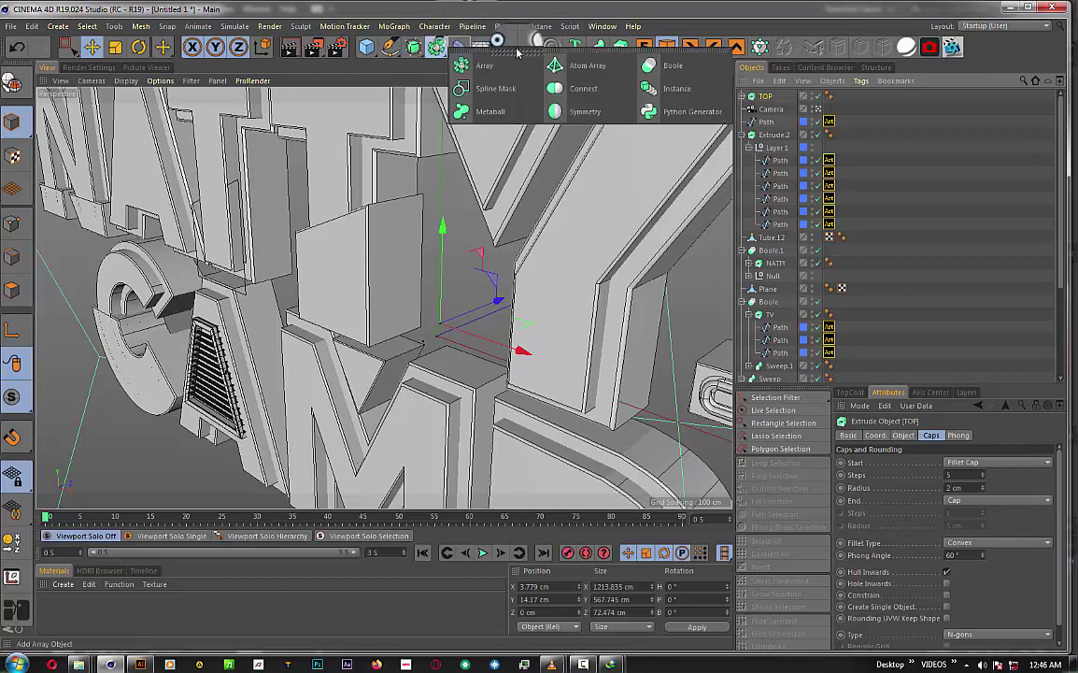
click(672, 66)
mouse_move(771, 119)
mouse_down()
mouse_move(769, 100)
mouse_move(781, 100)
mouse_move(769, 106)
mouse_up()
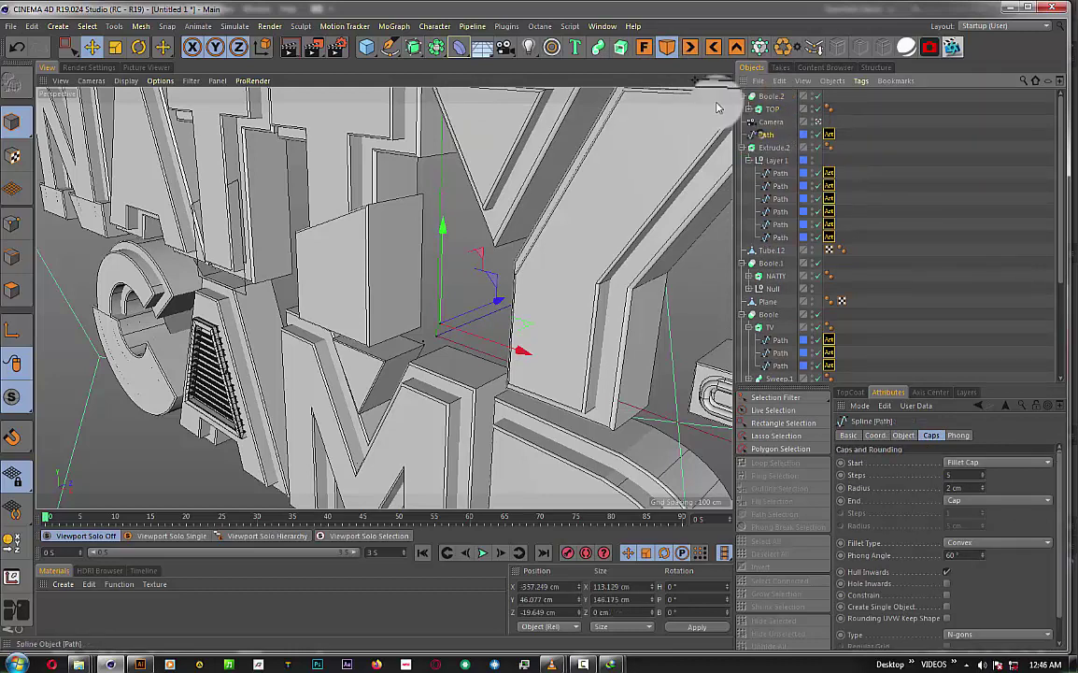
- Add an Extrude generator and put the moved Path spline inside it
click(620, 47)
drag(765, 130, 765, 154)
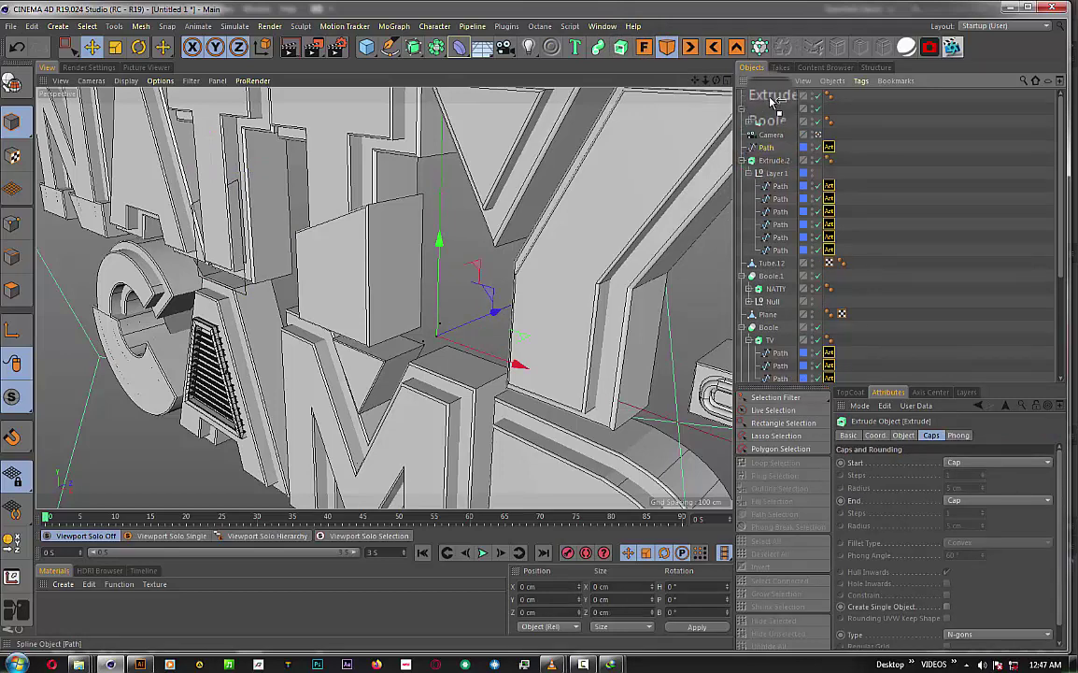
drag(772, 101, 773, 99)
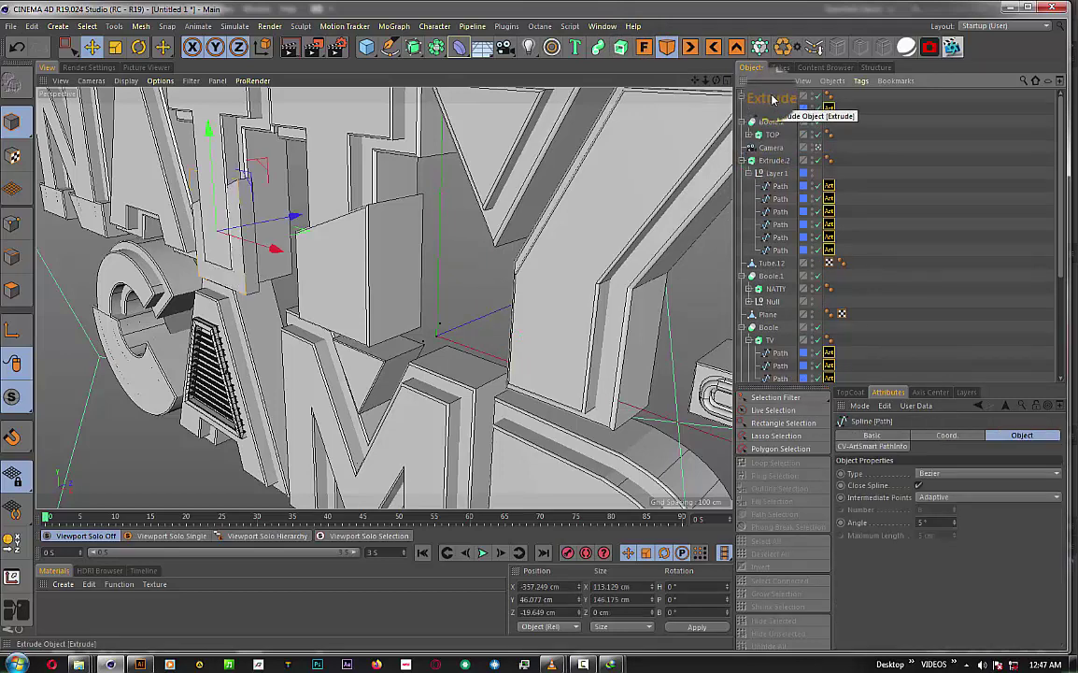
click(772, 99)
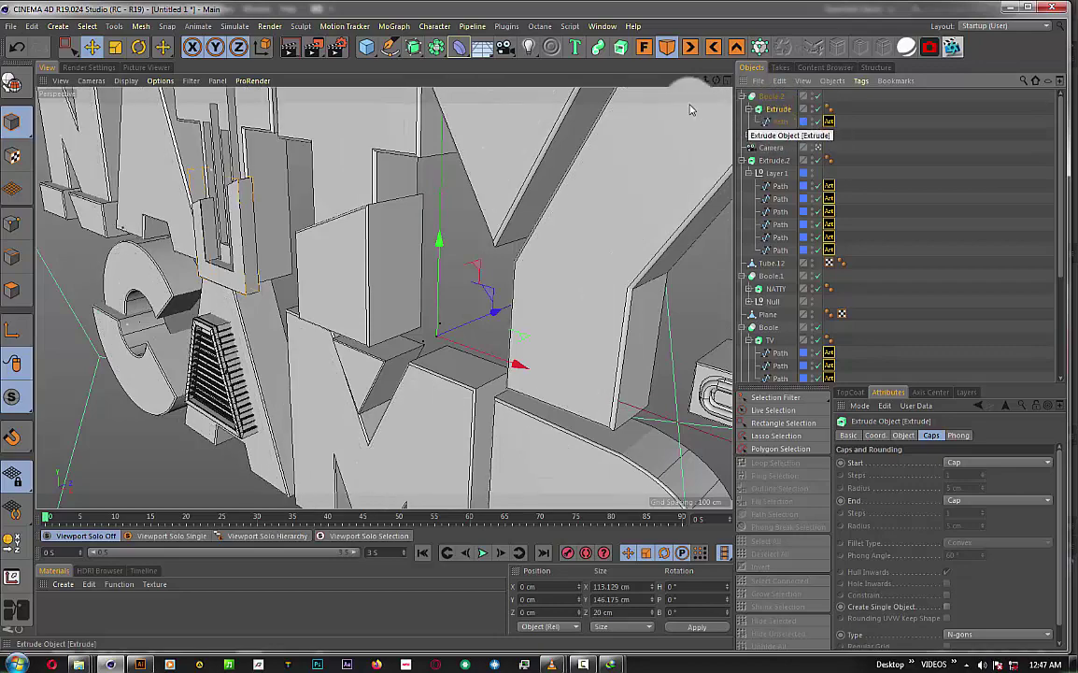
- Move the new Extrude into Boole.2, below TOP
mouse_move(523, 297)
alt+mouse_down()
mouse_move(384, 298)
mouse_move(467, 316)
alt+mouse_up()
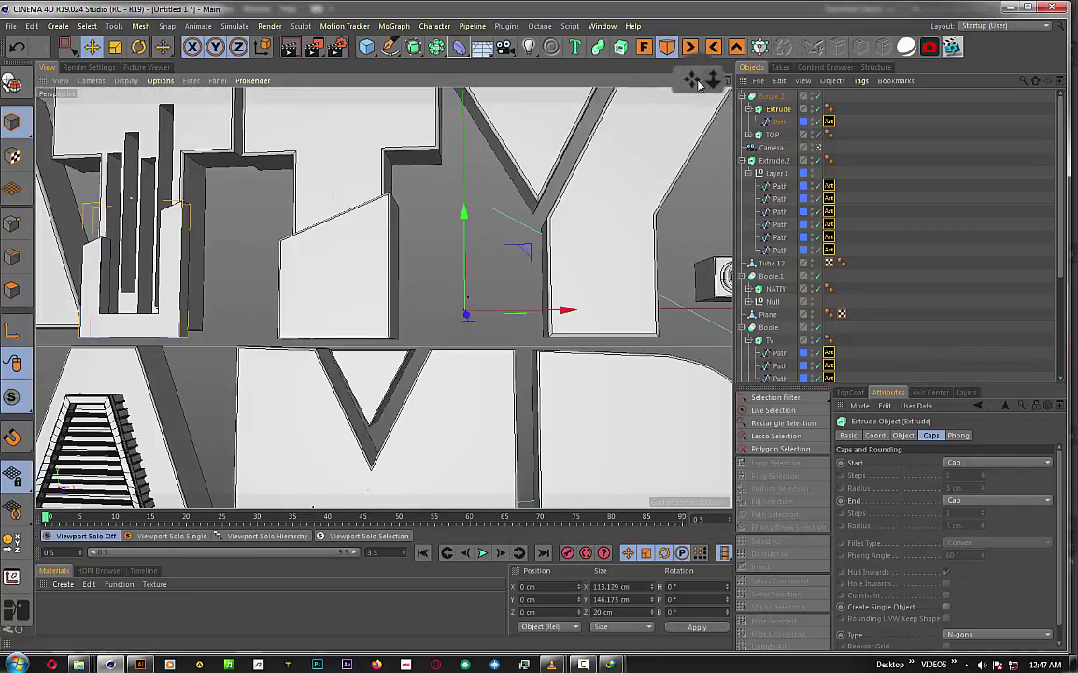
alt+drag(467, 316, 383, 299)
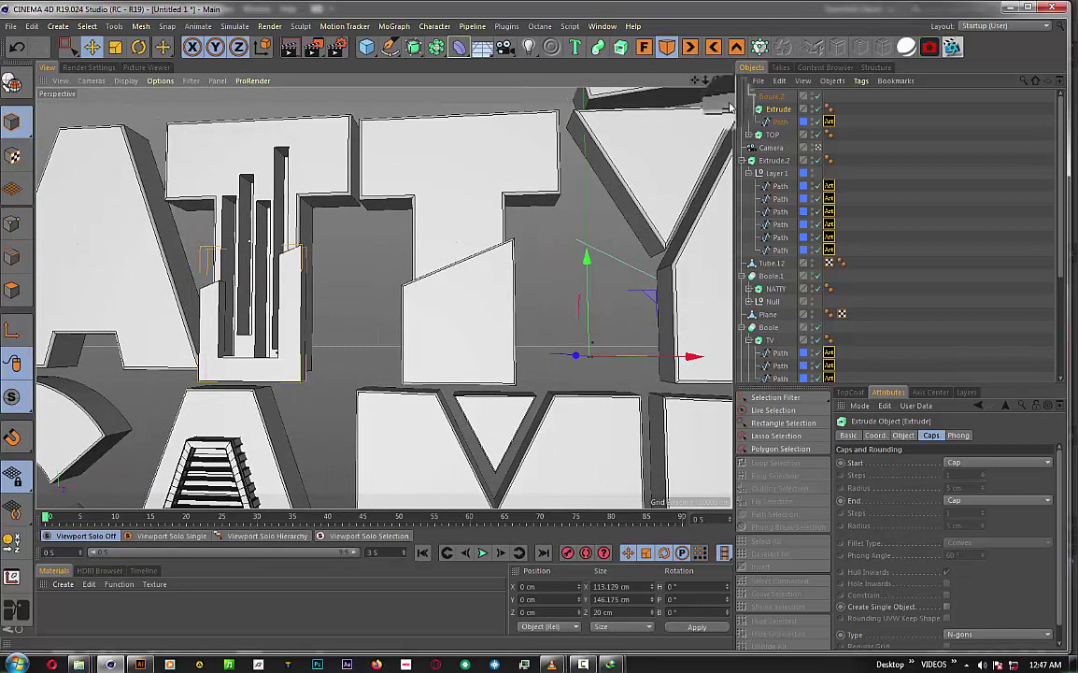
mouse_move(820, 187)
mouse_down()
mouse_move(761, 125)
mouse_move(765, 110)
mouse_up()
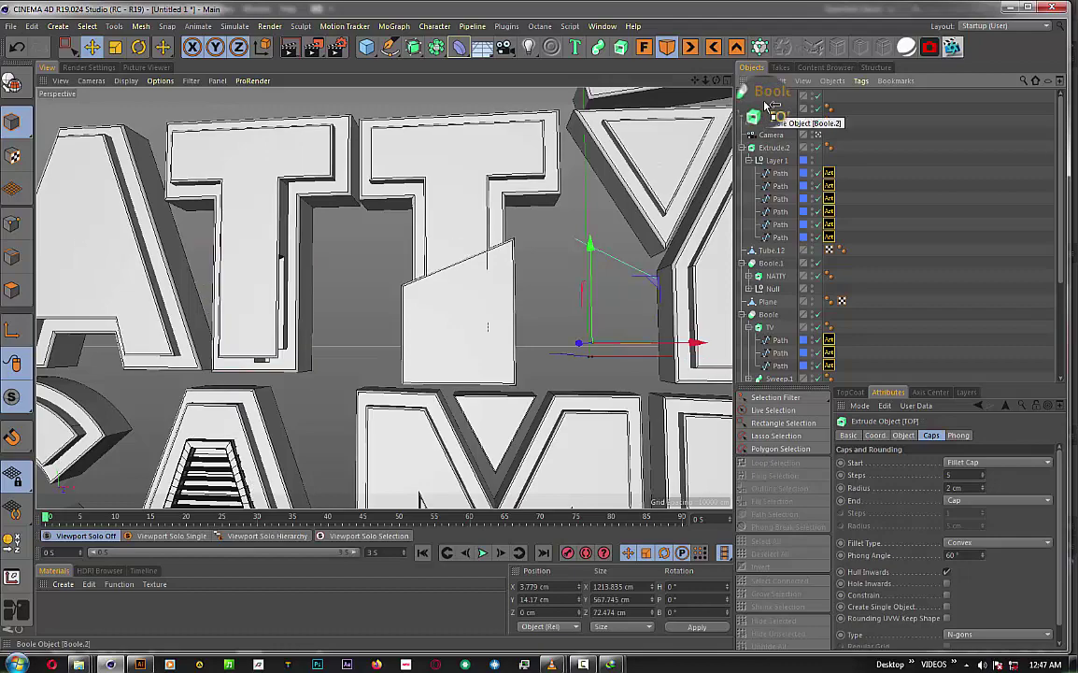
drag(765, 106, 766, 111)
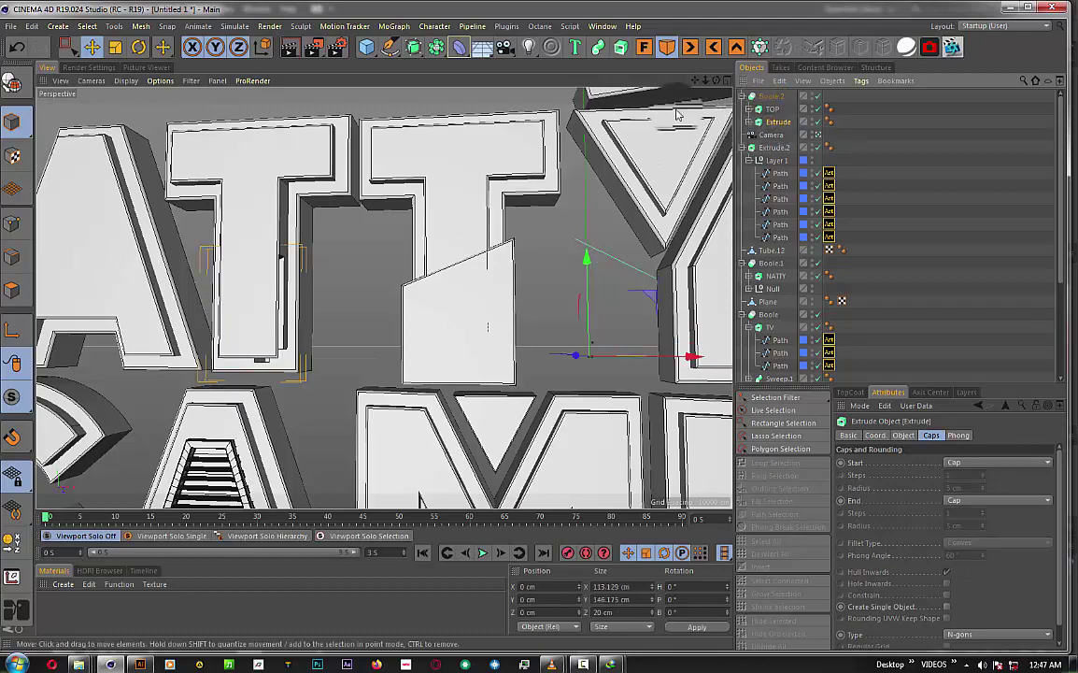
- Set the cutting Extrude's extrusion depth to 40 cm
mouse_move(678, 114)
alt+mouse_down()
mouse_move(383, 297)
mouse_move(691, 252)
alt+mouse_up()
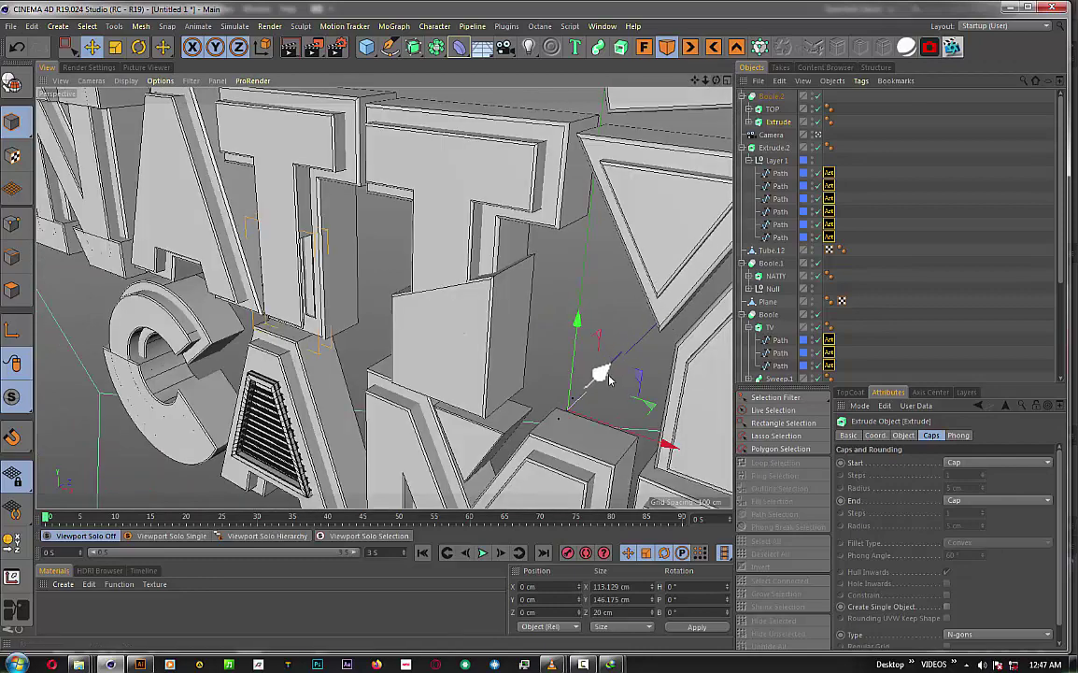
drag(607, 377, 605, 377)
click(903, 436)
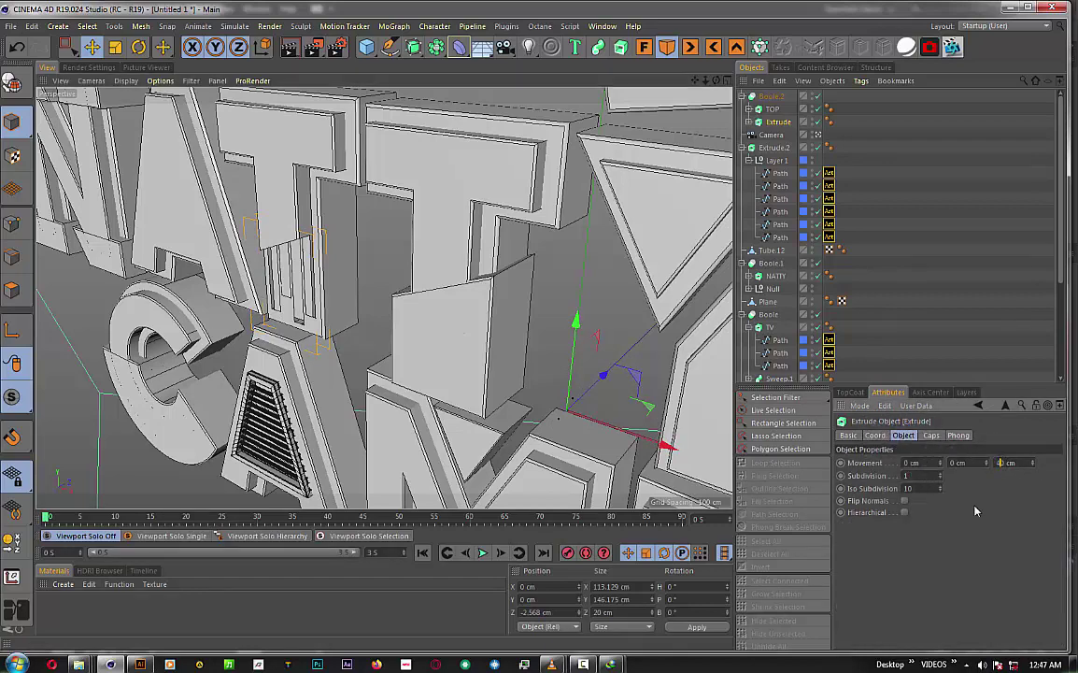
key(Return)
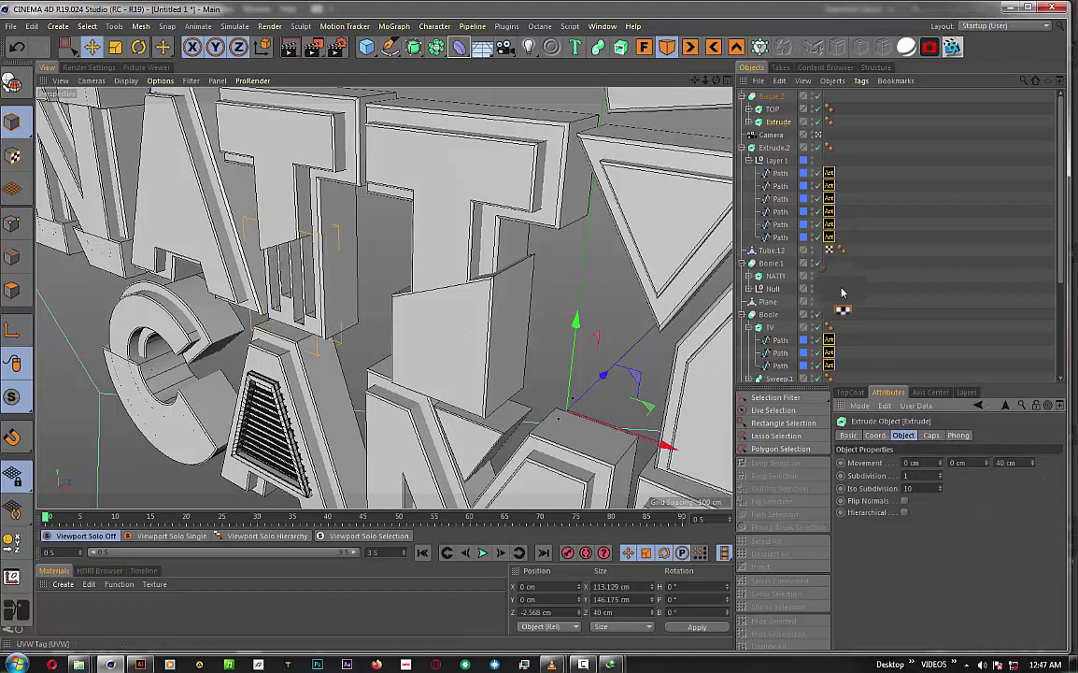
click(891, 275)
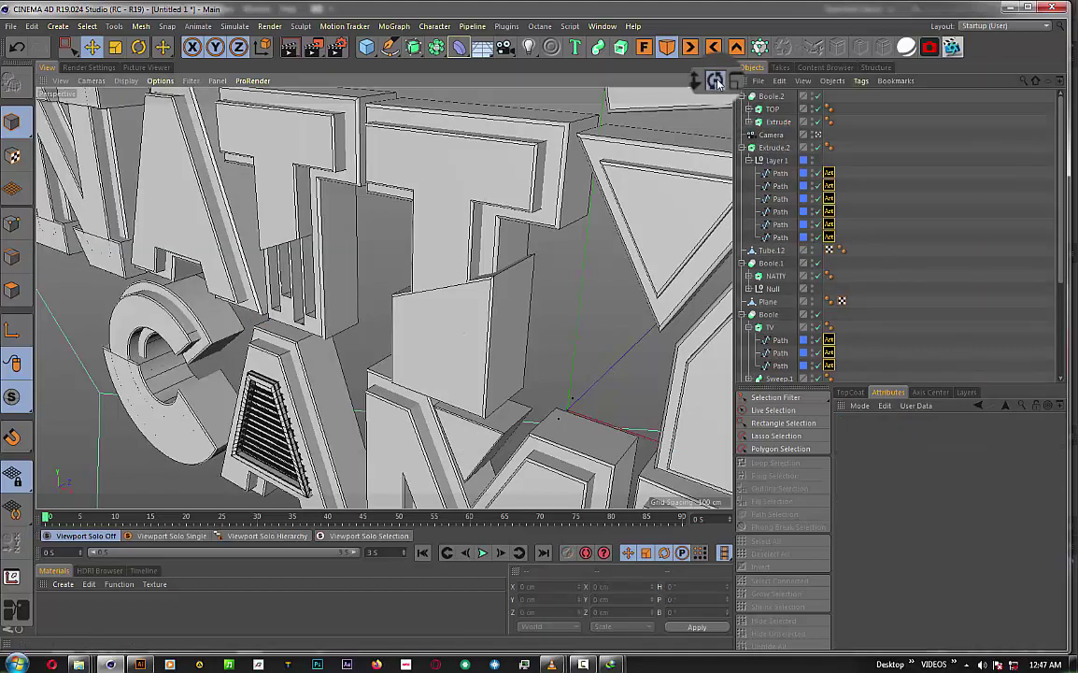
- Frame the full NATTY CAMP TV logo in the viewport and delete the old Camera object
mouse_move(715, 79)
mouse_down()
mouse_move(654, 131)
mouse_move(645, 155)
mouse_up()
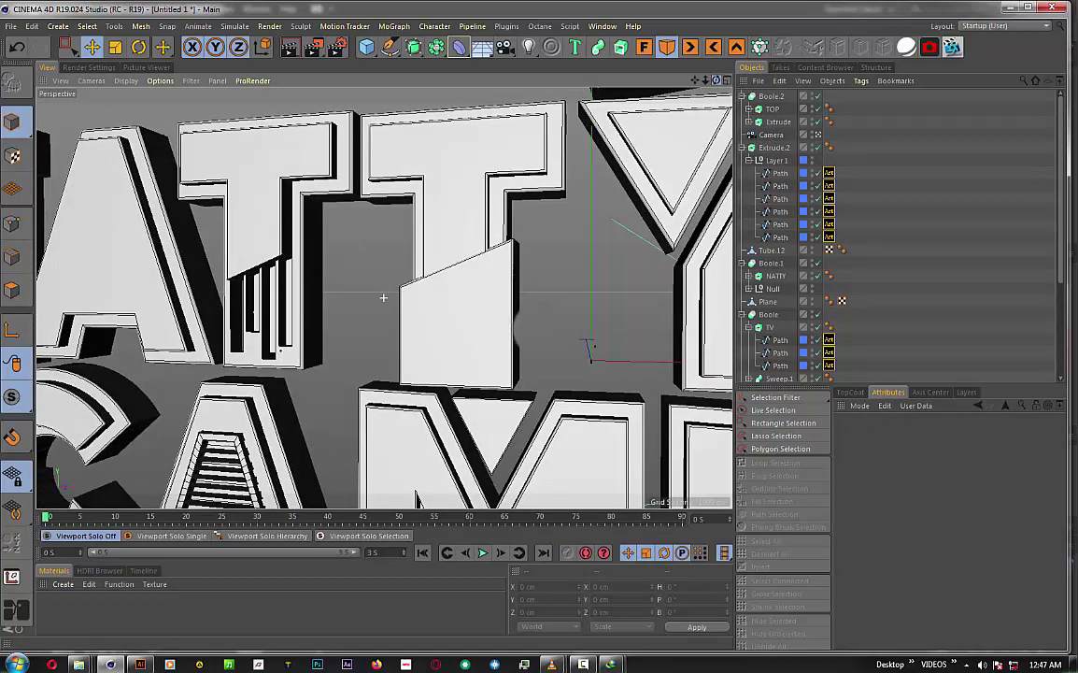
drag(716, 80, 592, 249)
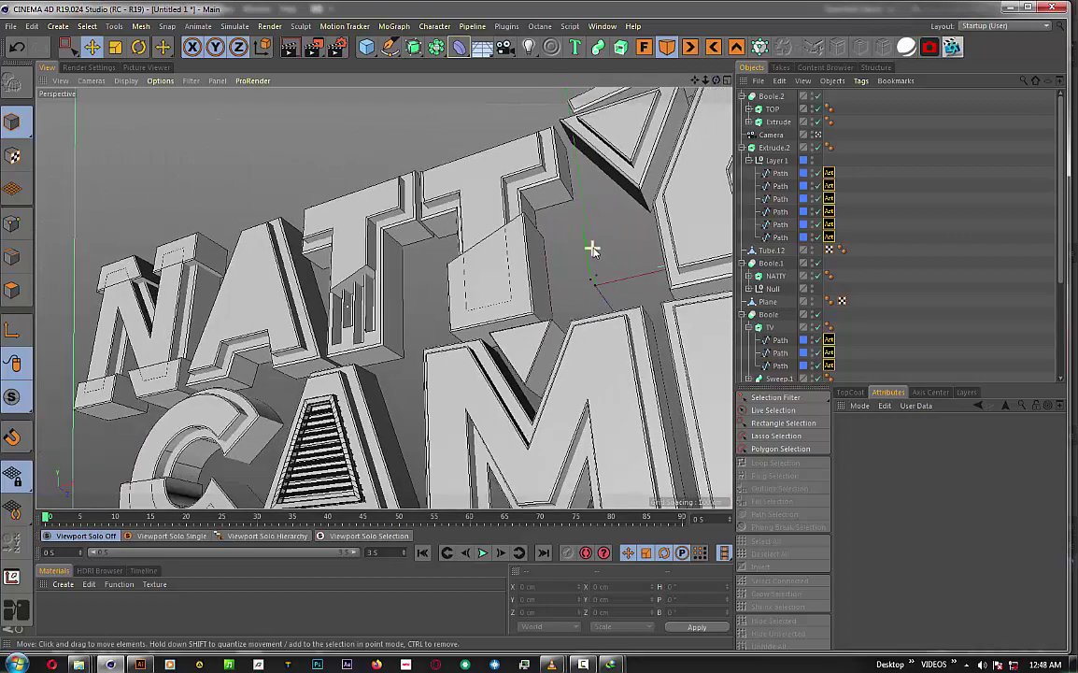
mouse_move(631, 89)
mouse_down()
mouse_move(681, 125)
mouse_move(645, 203)
mouse_up()
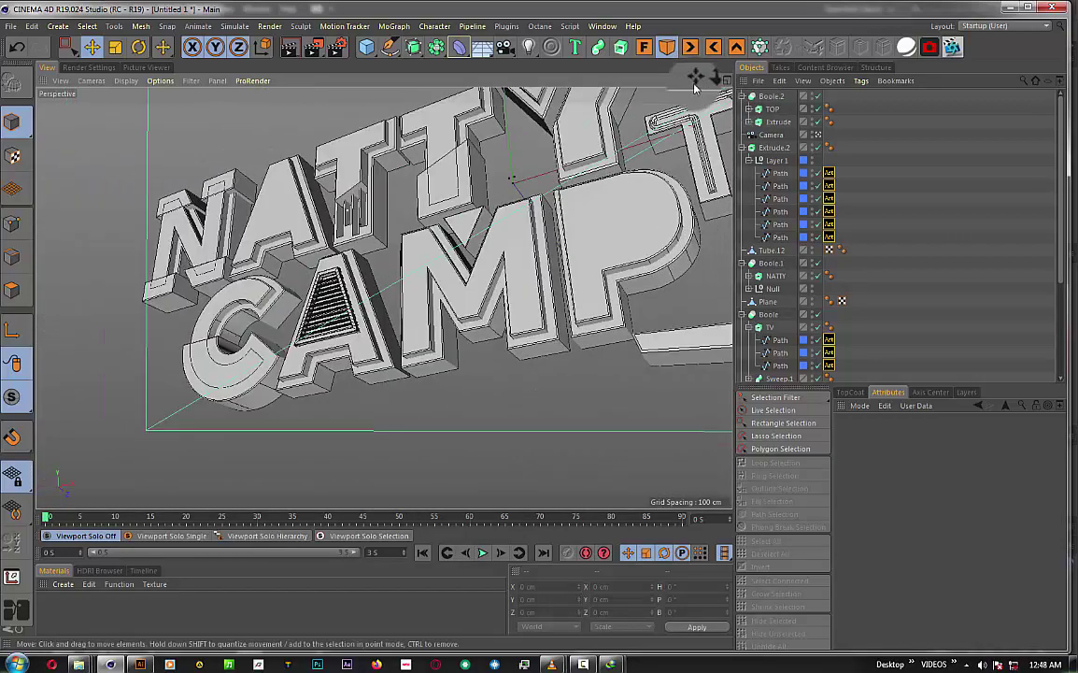
alt+drag(628, 75, 654, 187)
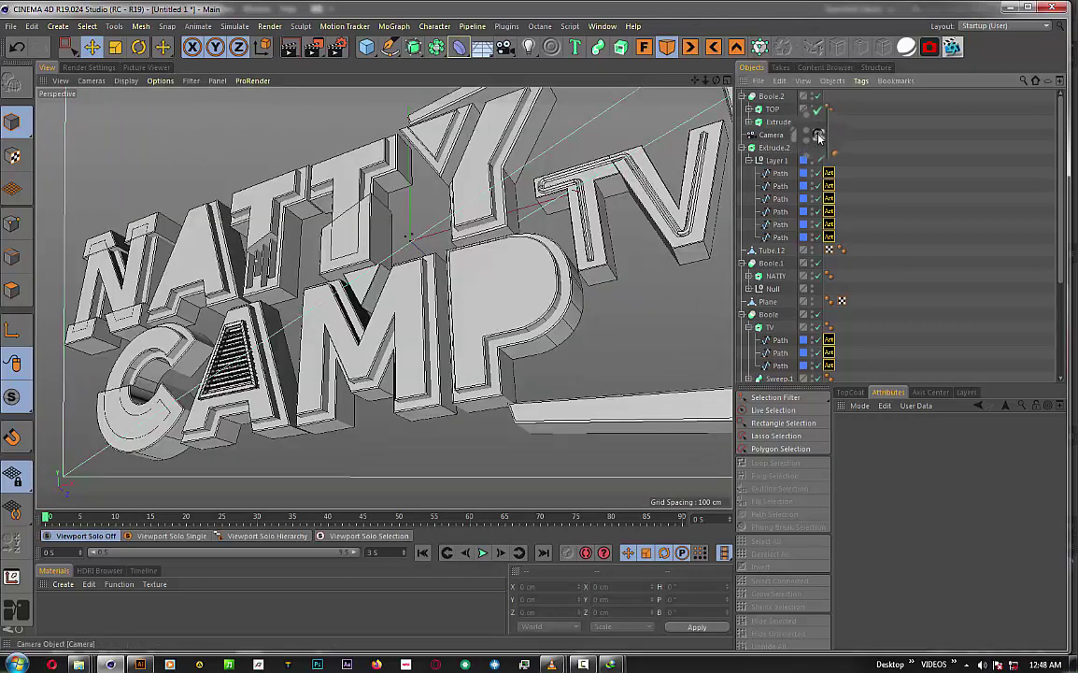
click(774, 138)
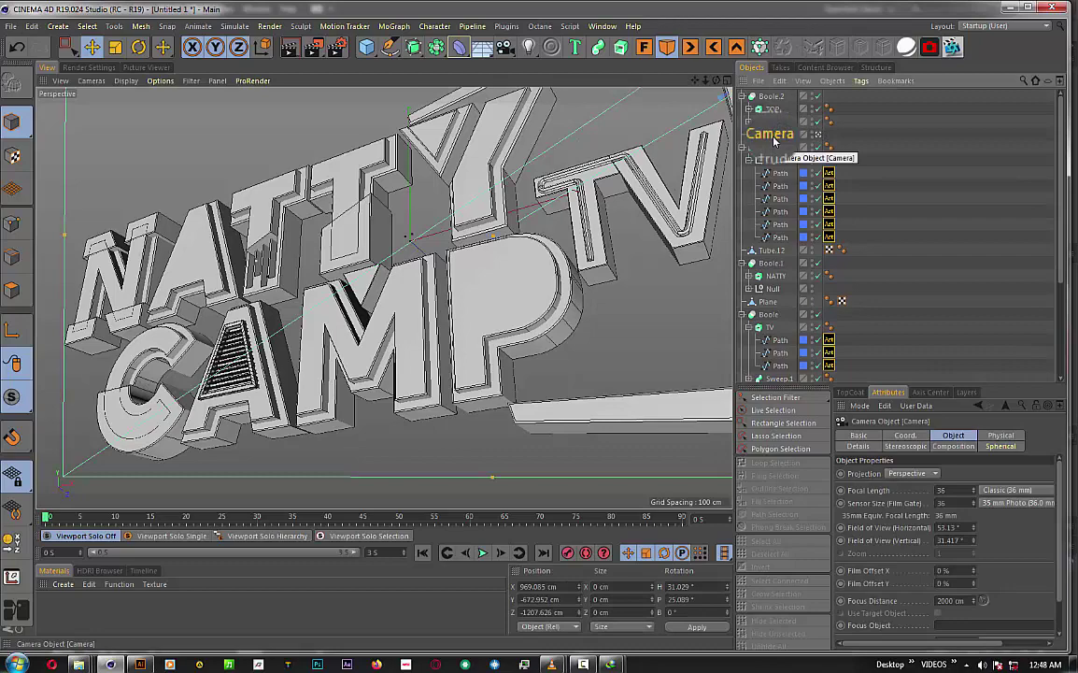
drag(774, 138, 711, 127)
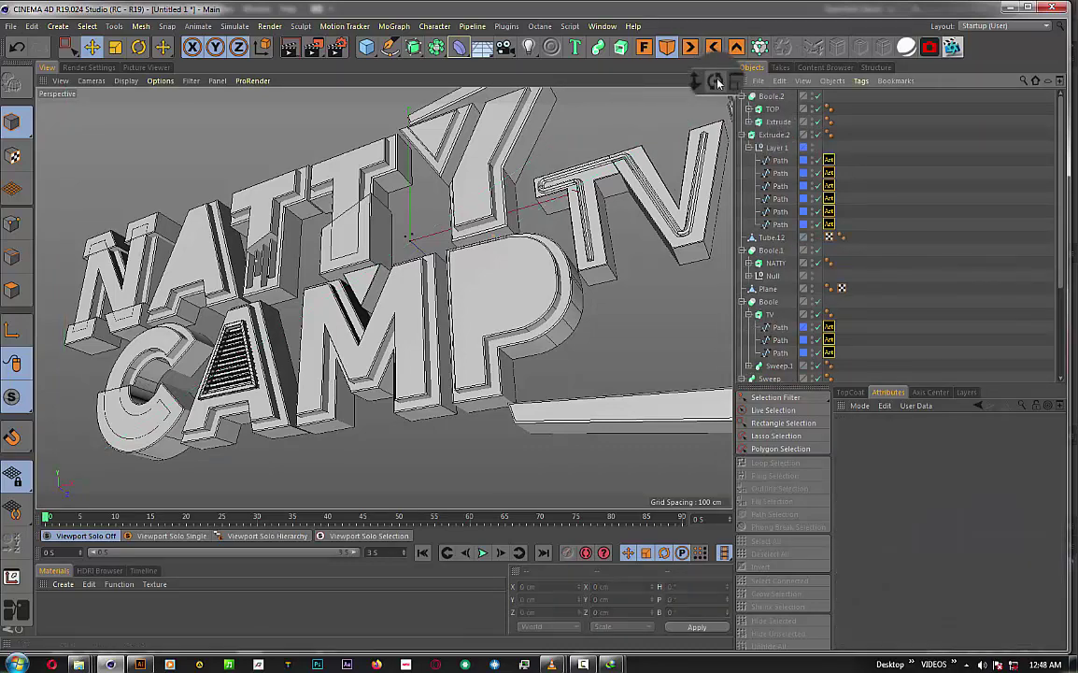
mouse_move(718, 82)
mouse_down()
mouse_move(627, 70)
mouse_move(733, 79)
mouse_up()
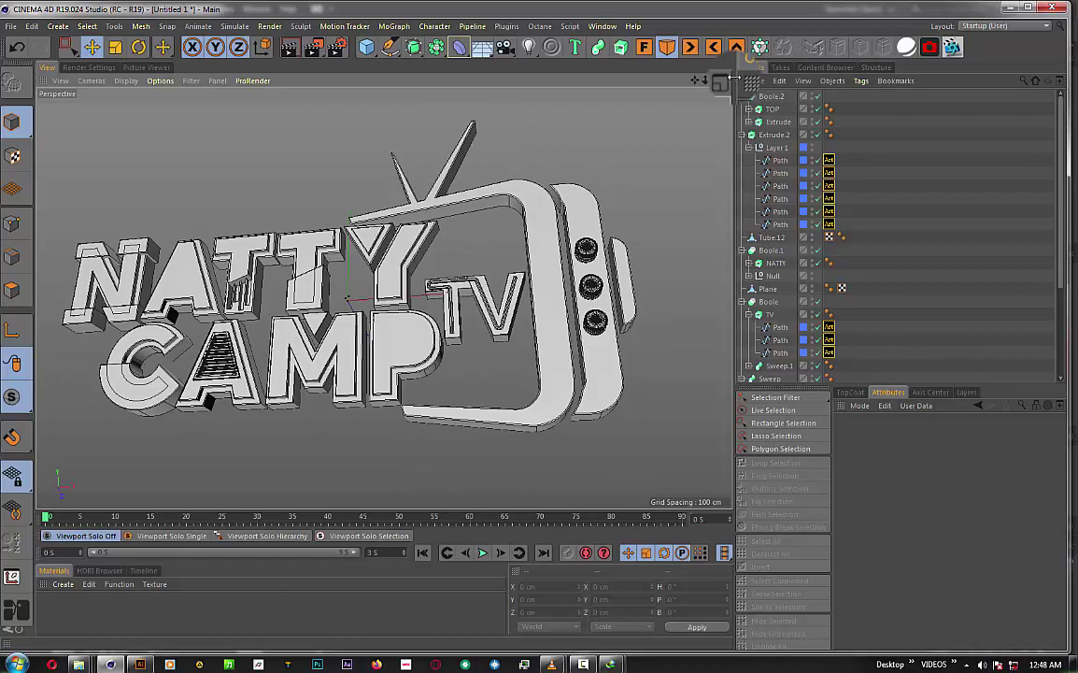
- Add a camera at the current view and render a 1280×720 test image of the logo
click(505, 47)
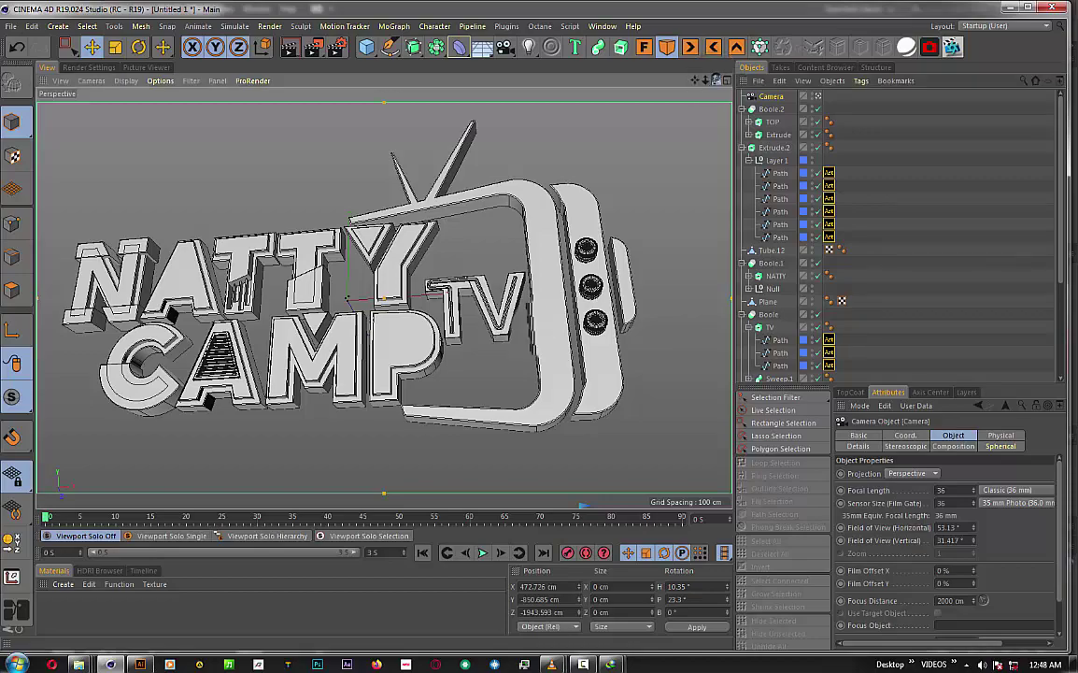
mouse_move(716, 80)
mouse_down()
mouse_move(654, 74)
mouse_move(666, 75)
mouse_up()
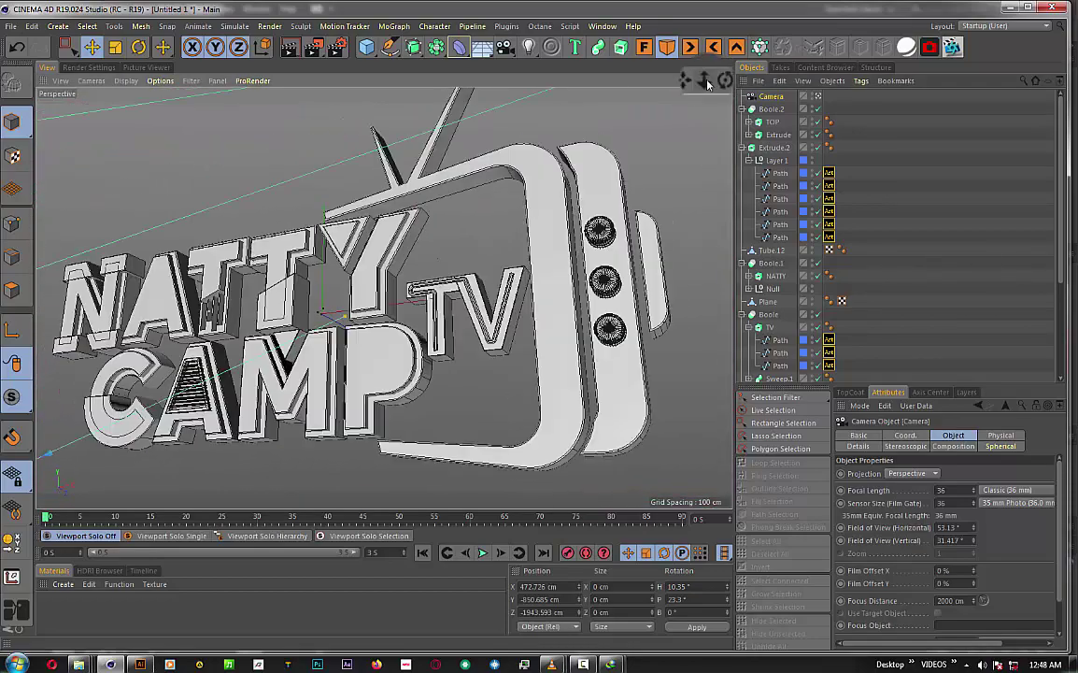
click(313, 47)
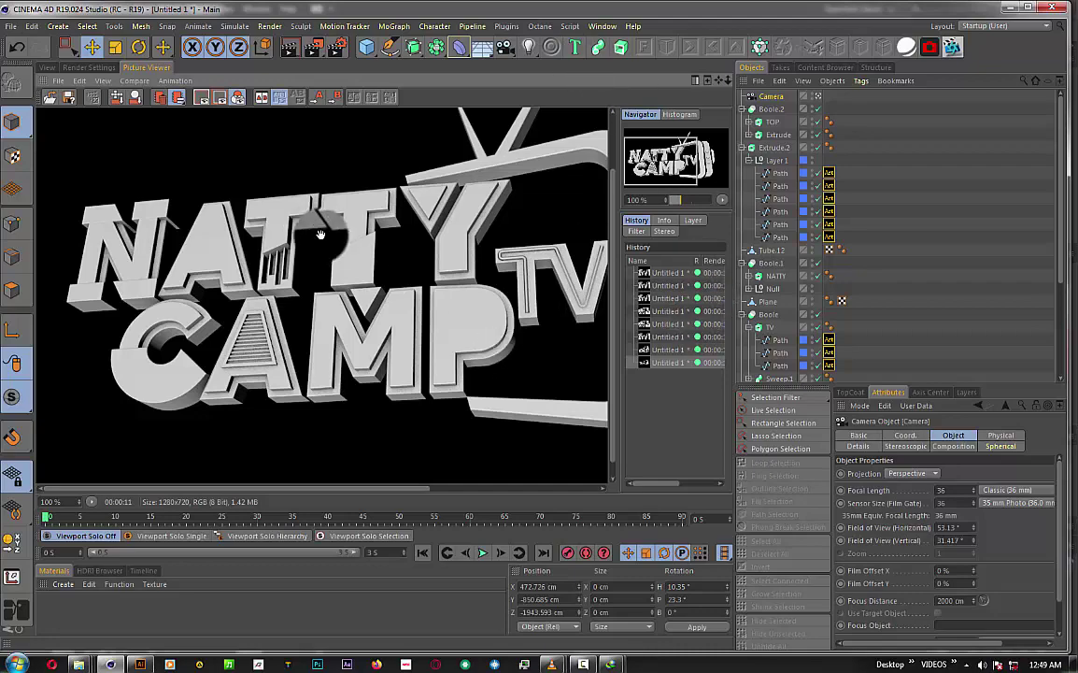
- Zoom into the render to inspect the TV frame and knobs, then return to the viewport
scroll(476, 334, up, 2)
scroll(476, 334, up, 3)
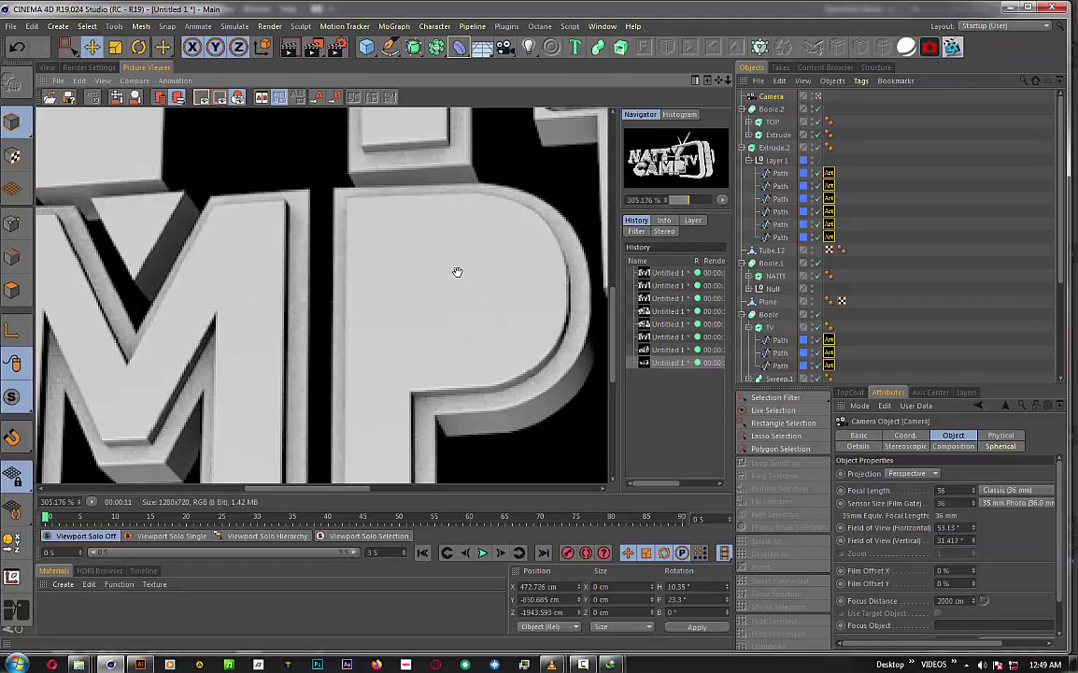
scroll(457, 272, down, 3)
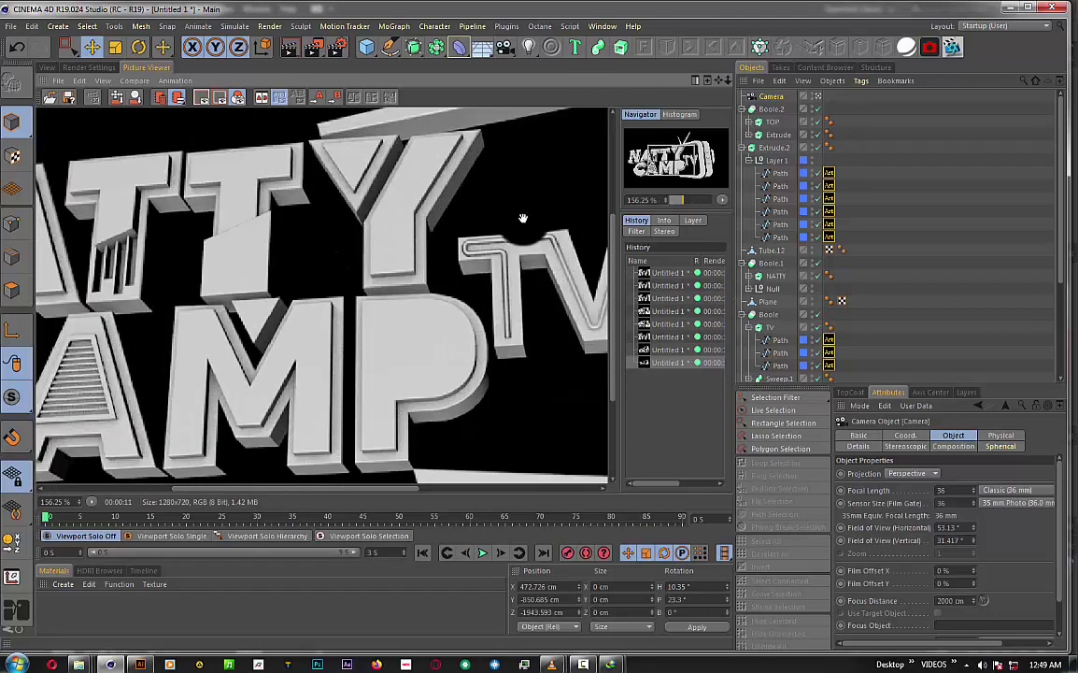
drag(523, 218, 434, 381)
scroll(224, 276, up, 1)
scroll(309, 289, up, 1)
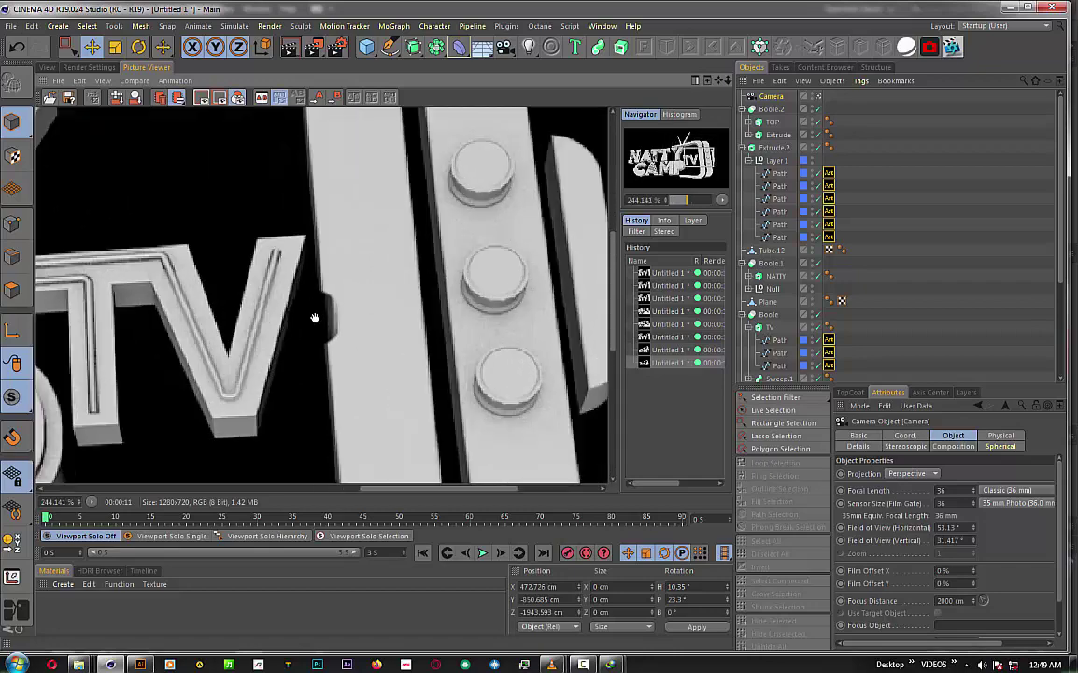
scroll(315, 316, down, 2)
scroll(299, 308, down, 2)
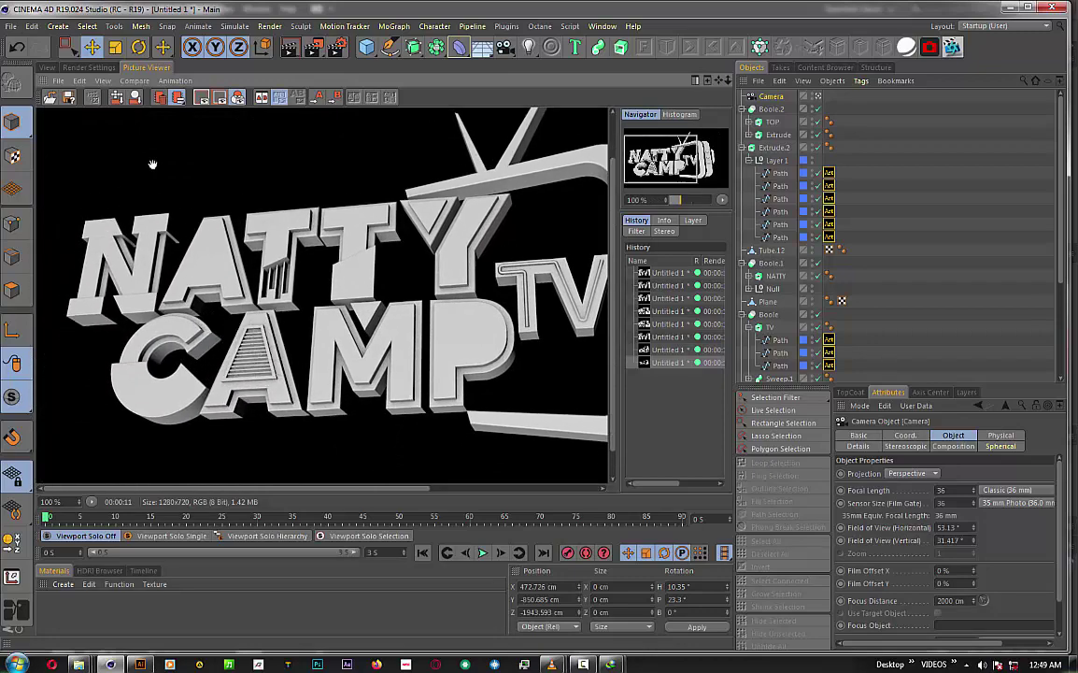
click(43, 62)
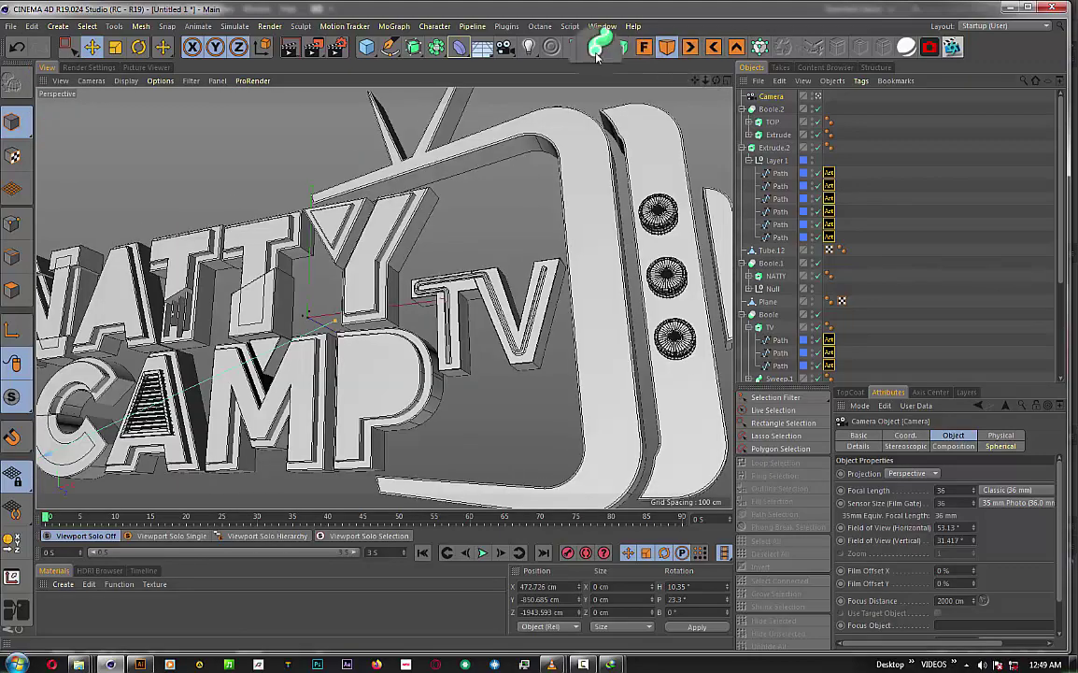
- Create a new material Mat and bring up its Color channel texture menu in the Material Editor
double_click(62, 607)
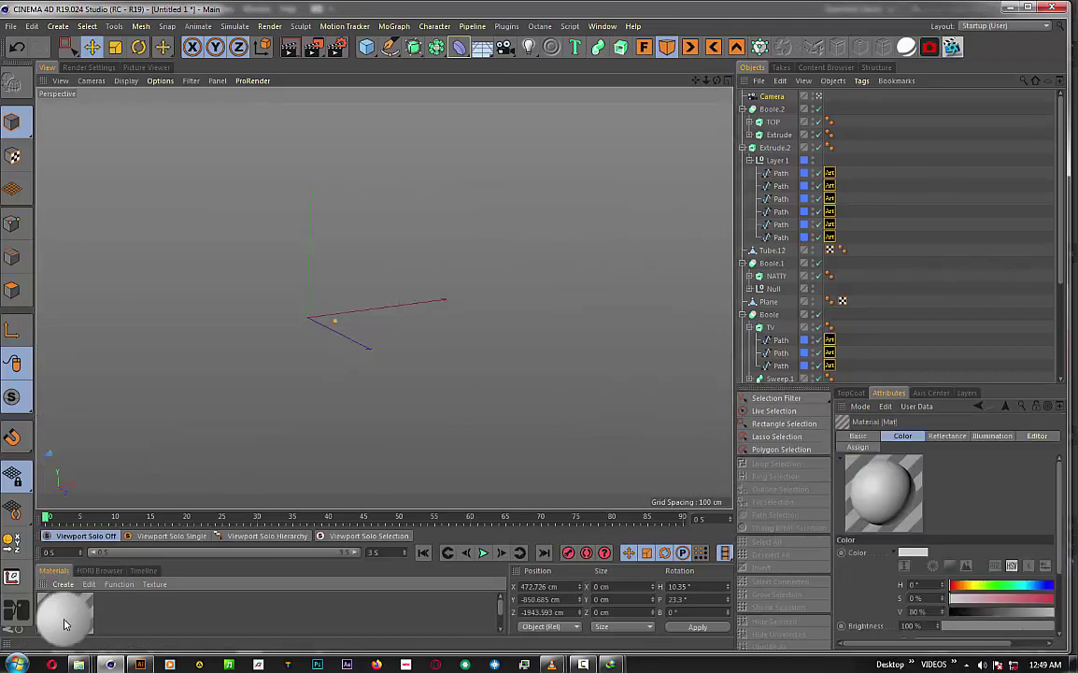
double_click(65, 619)
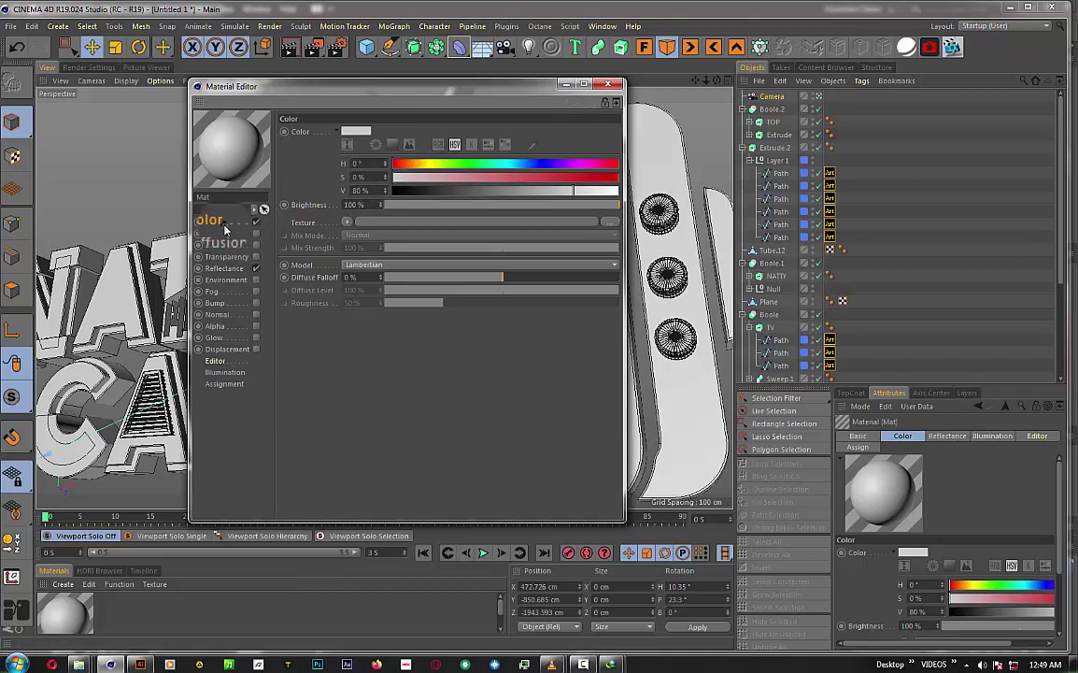
click(344, 223)
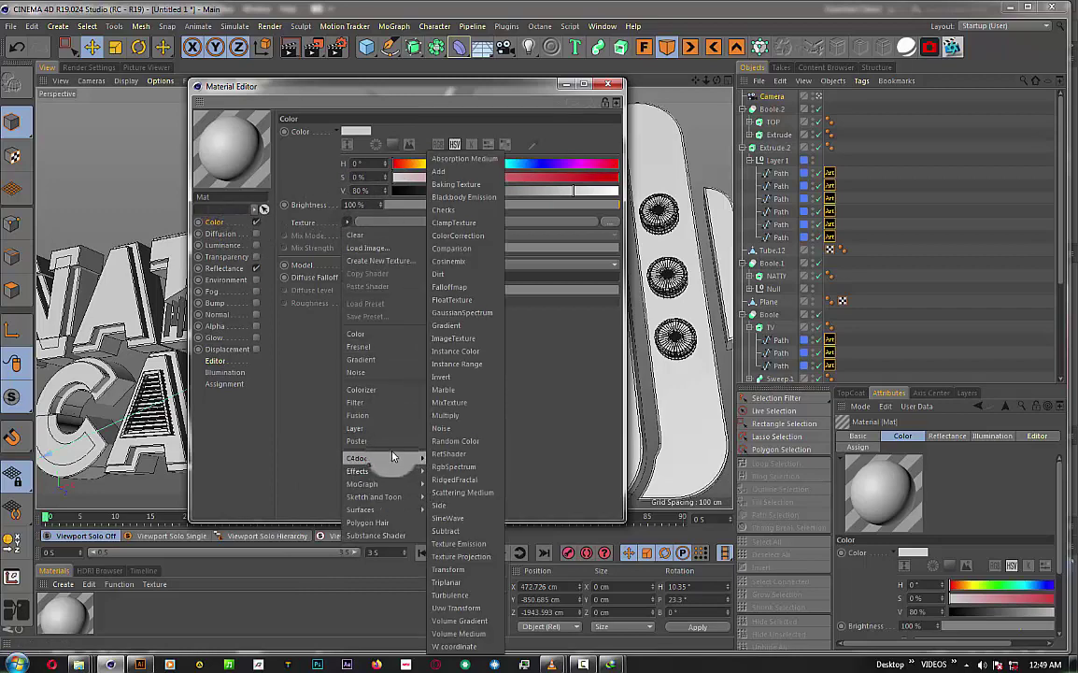
mouse_move(361, 509)
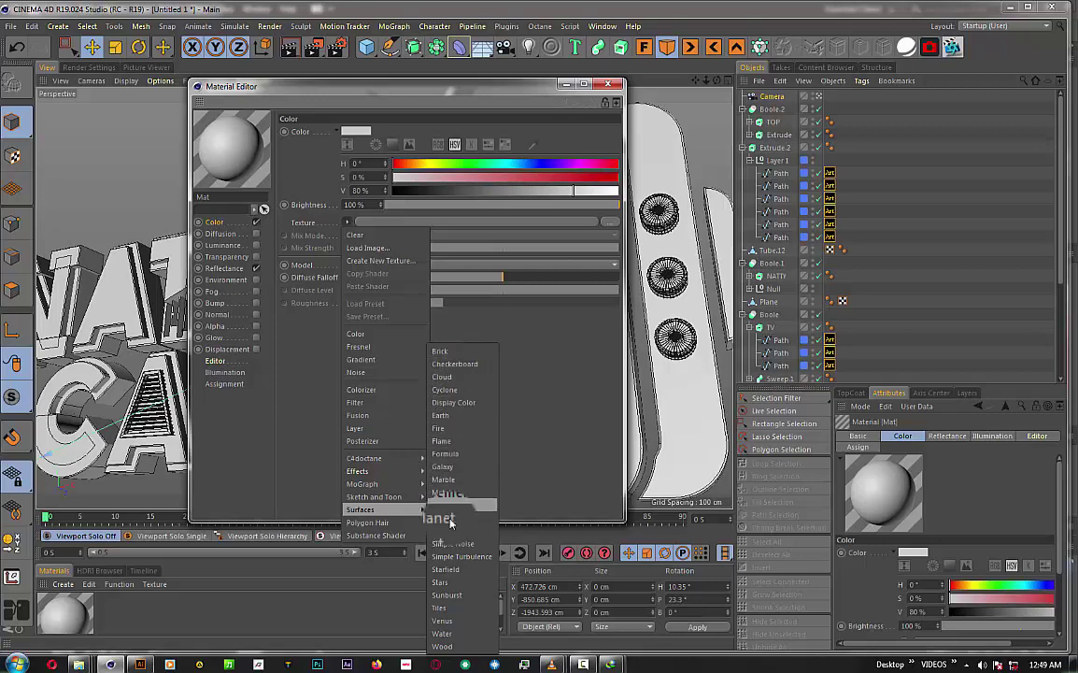
- Load a Tiles shader into Mat's Color channel and set its tile colours to dark blue, black and 28% grey
click(455, 620)
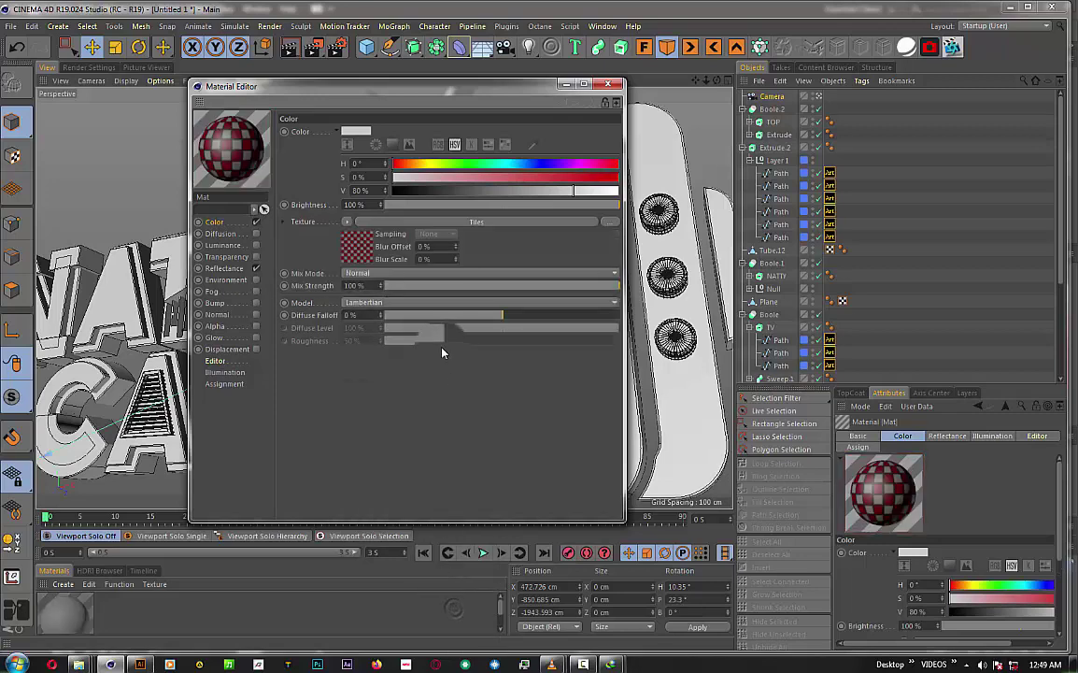
click(365, 267)
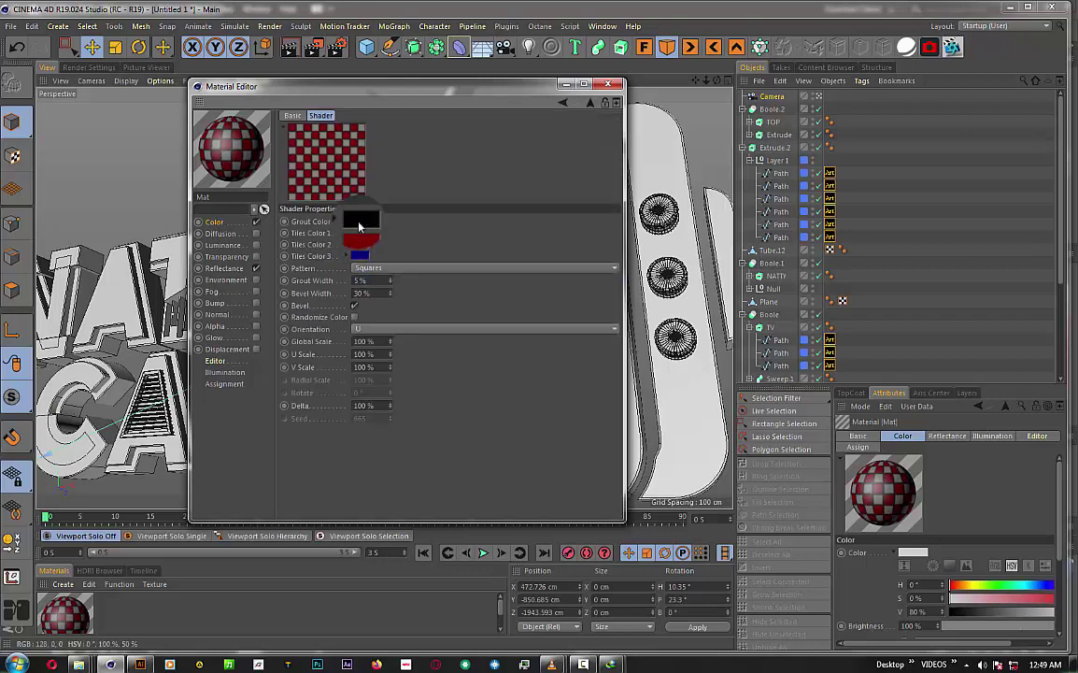
click(361, 254)
text(240)
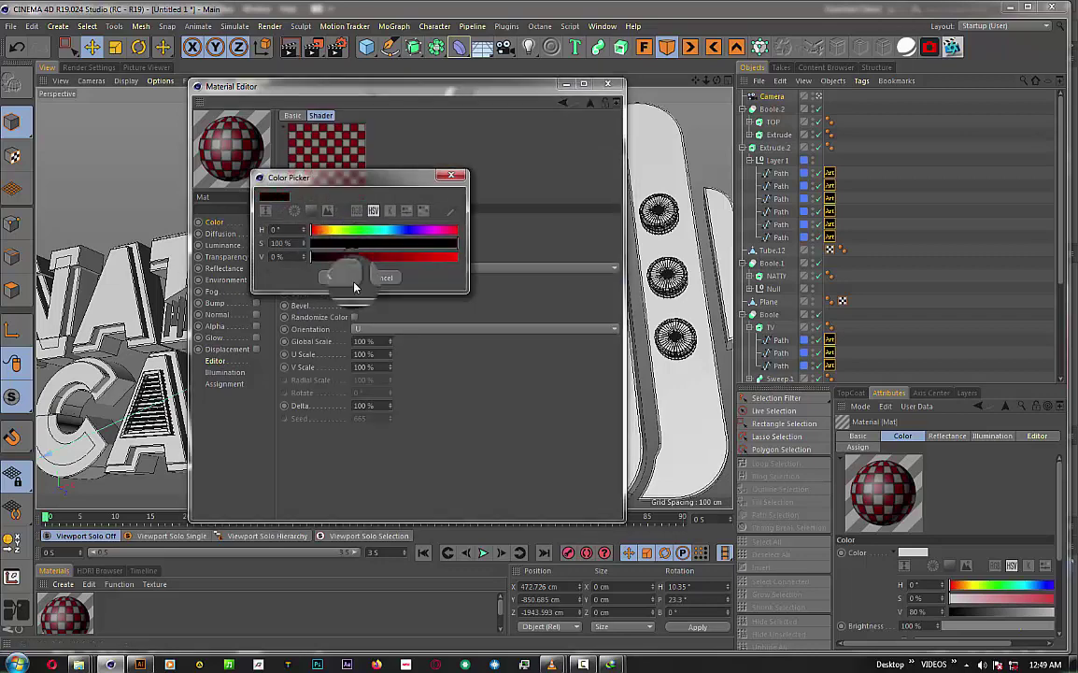
click(338, 278)
click(360, 222)
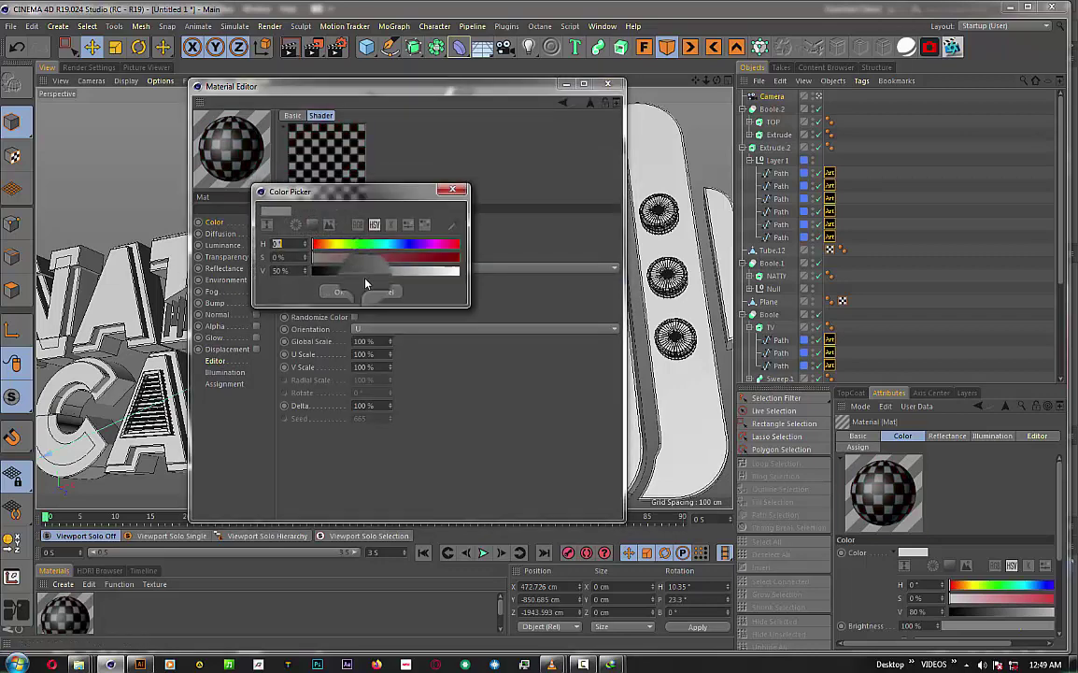
click(339, 295)
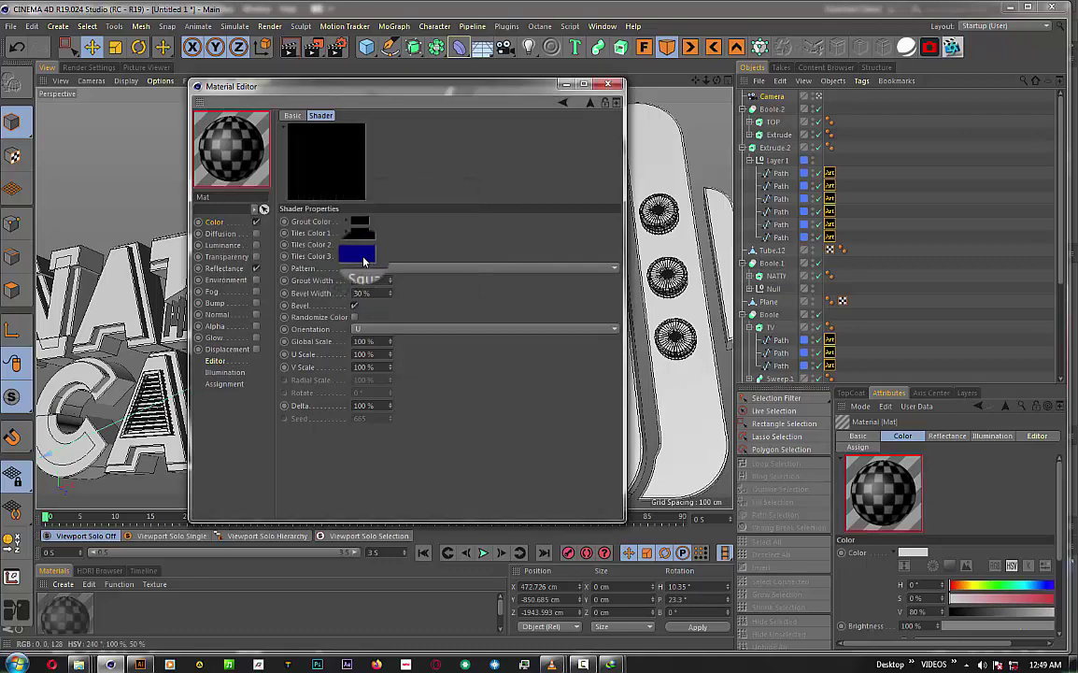
click(364, 267)
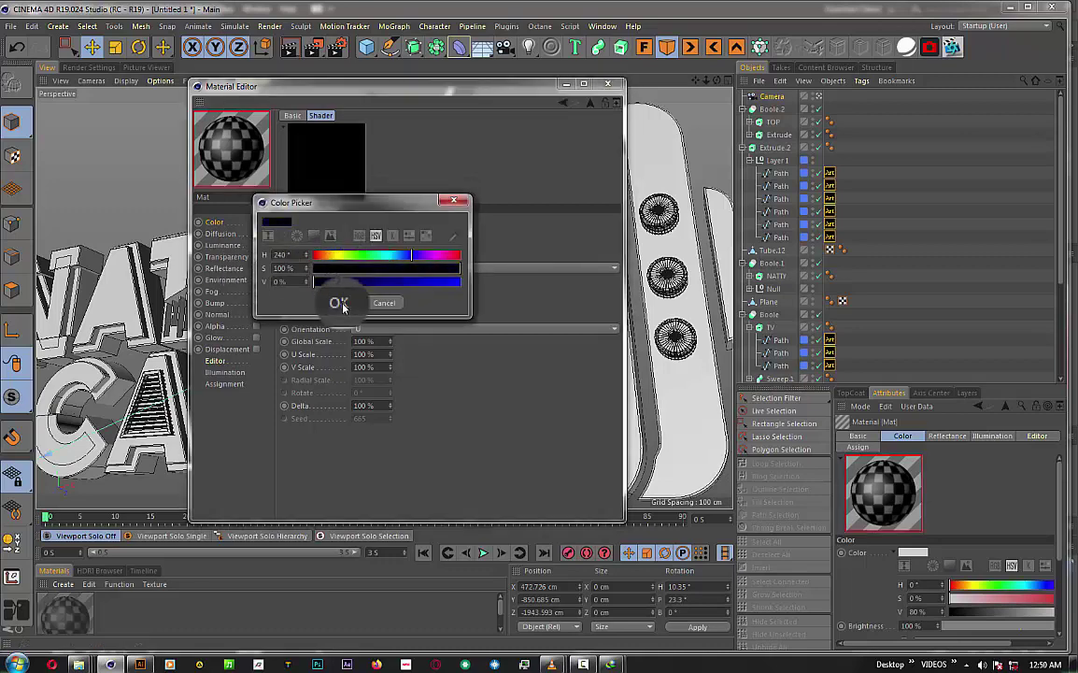
click(339, 302)
click(356, 230)
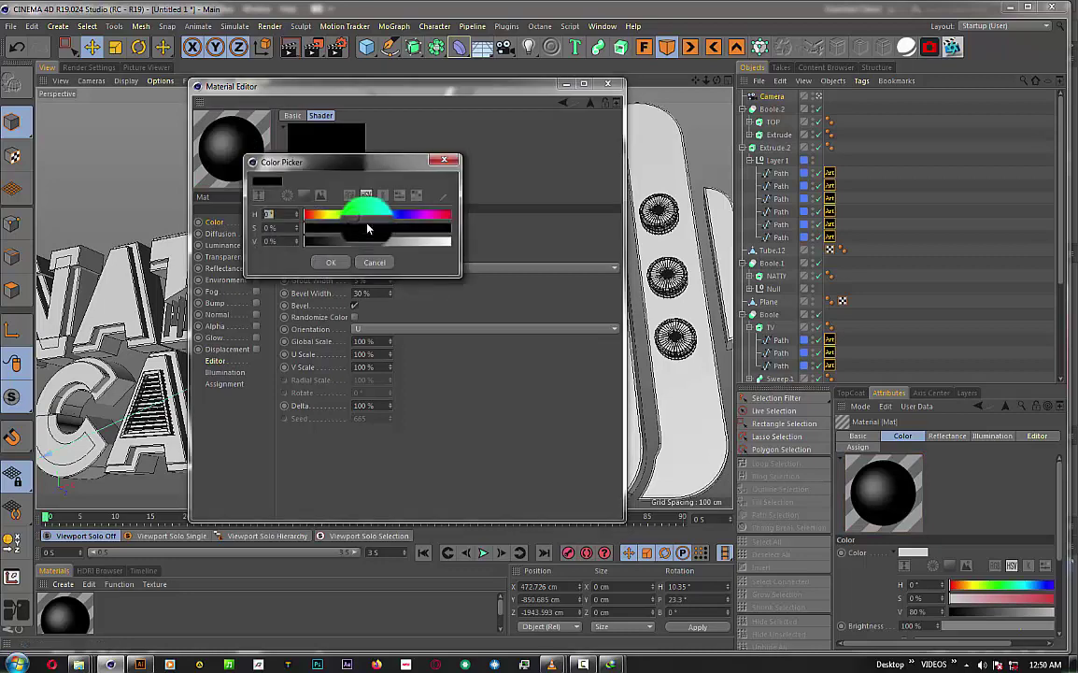
drag(366, 241, 344, 241)
click(342, 265)
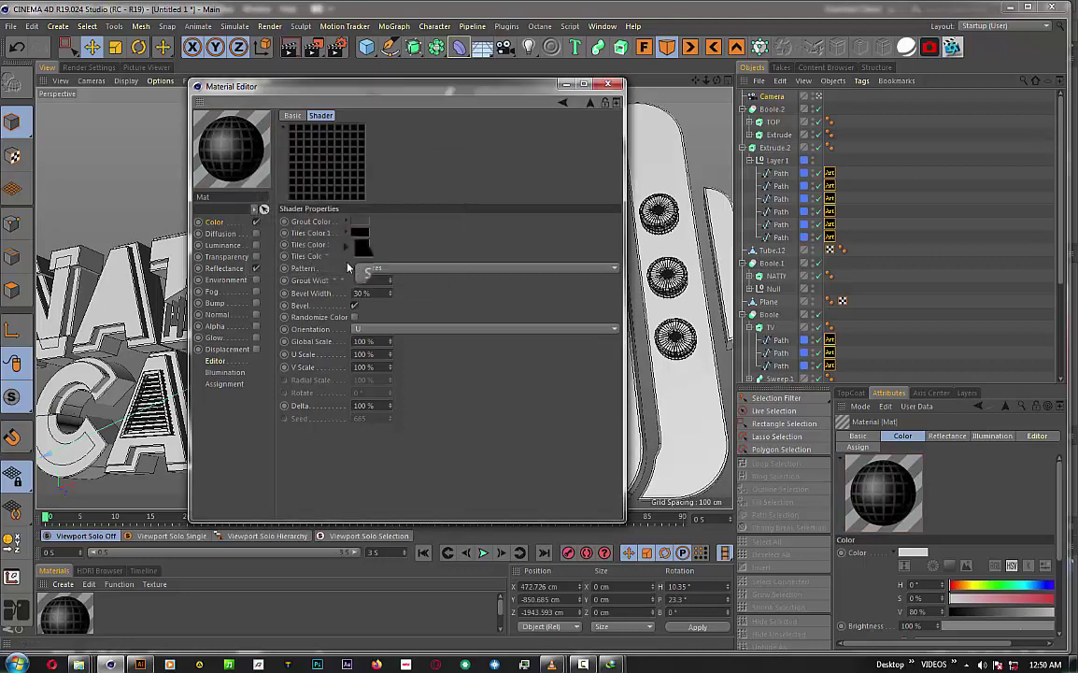
- Set the Tiles pattern to Waves 2, after trying Triangles 1
click(374, 269)
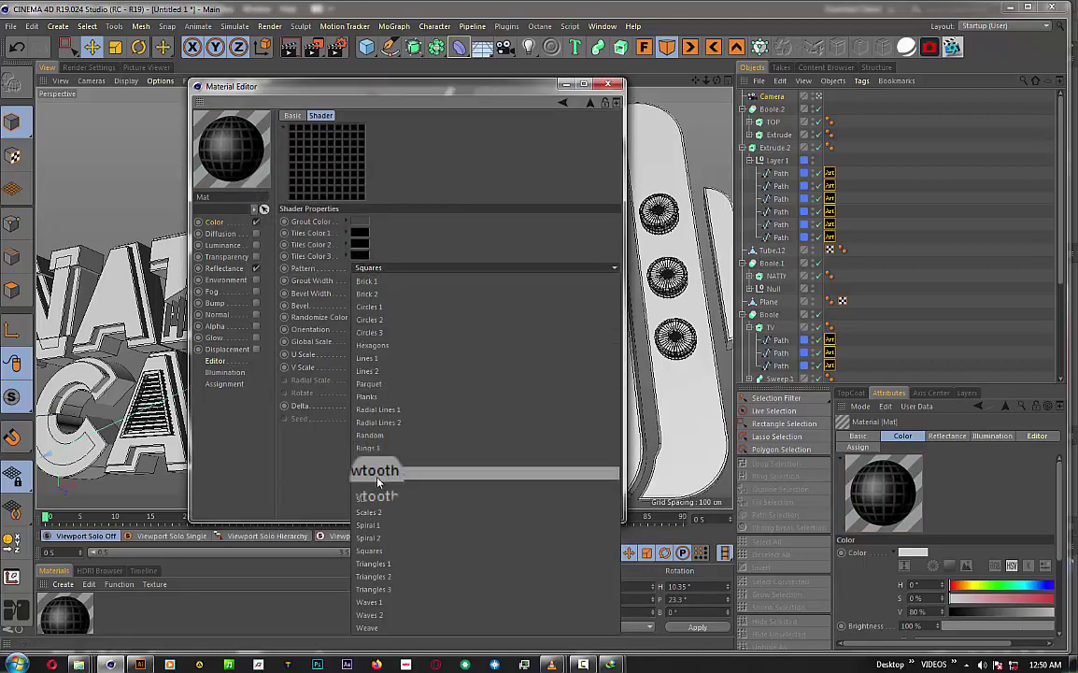
click(377, 564)
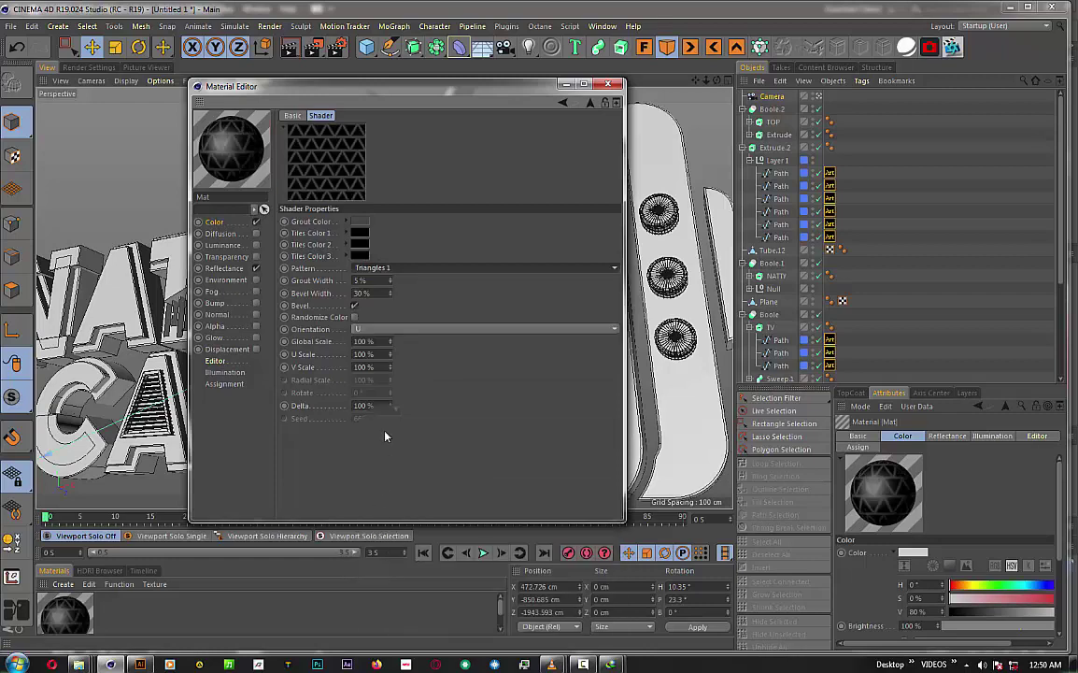
click(391, 269)
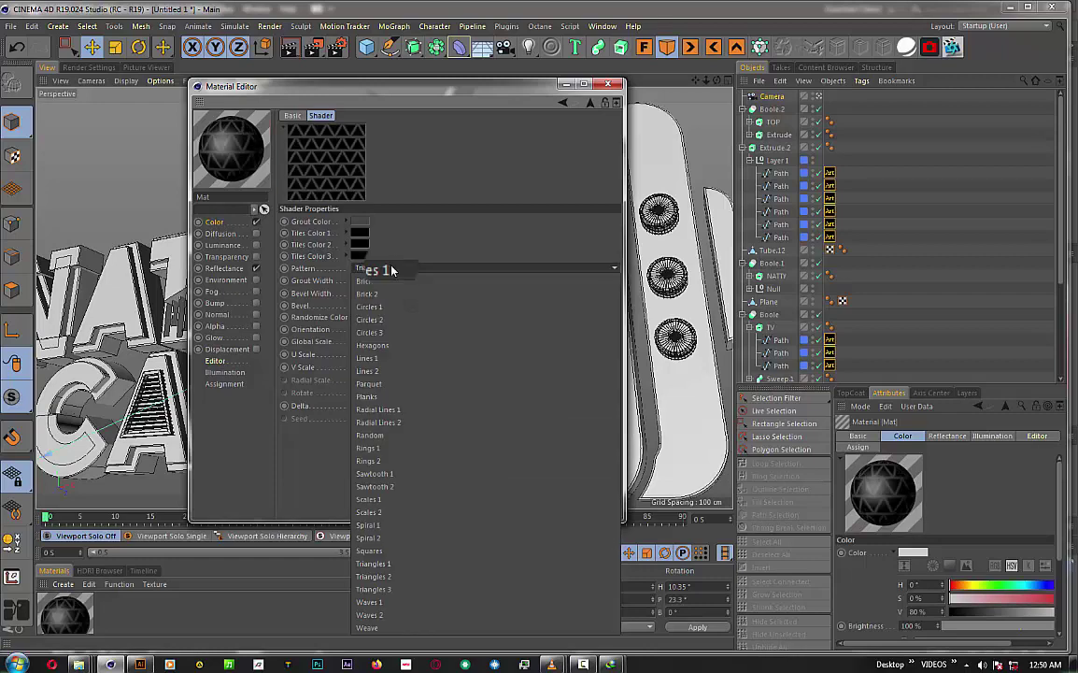
click(385, 614)
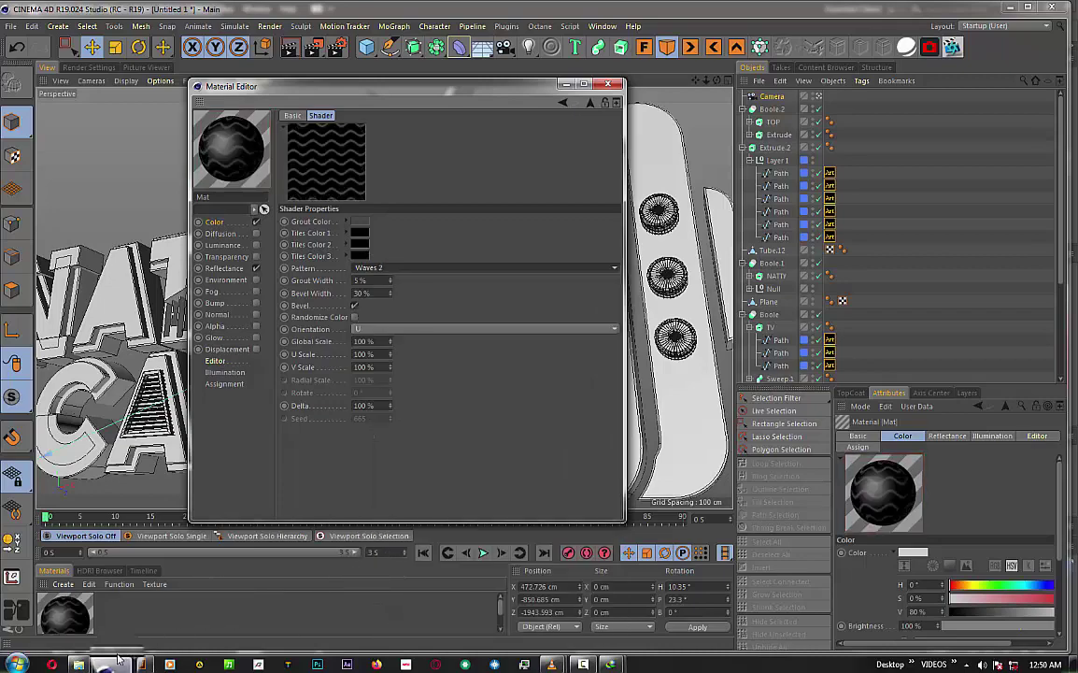
mouse_move(78, 663)
click(103, 589)
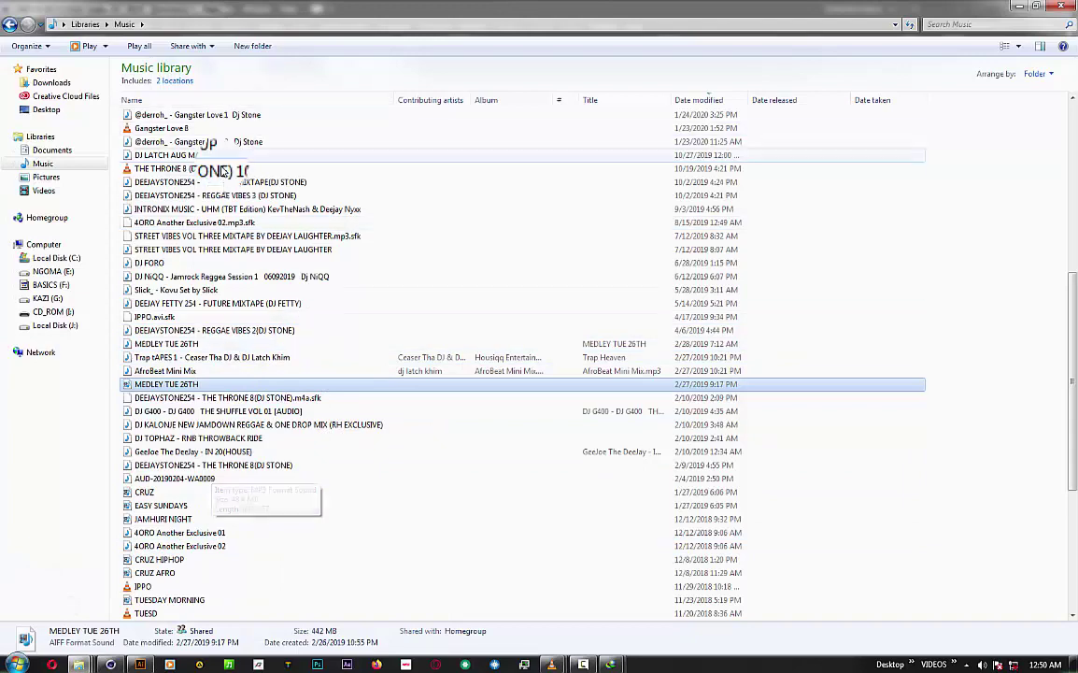
click(227, 131)
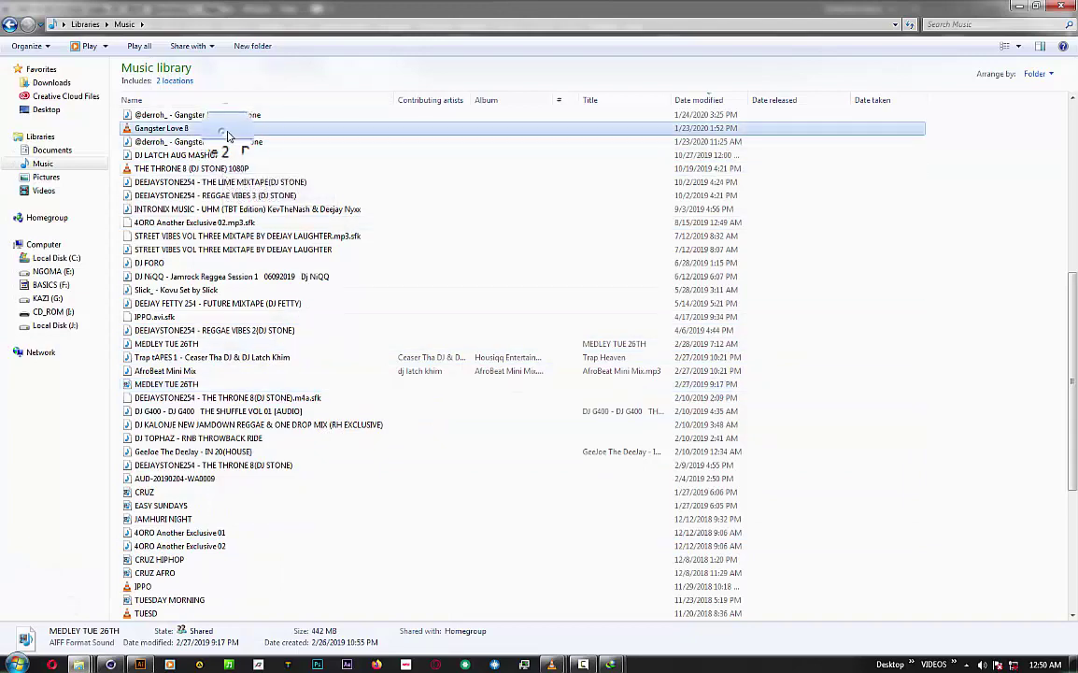
scroll(404, 330, down, 4)
scroll(404, 330, down, 3)
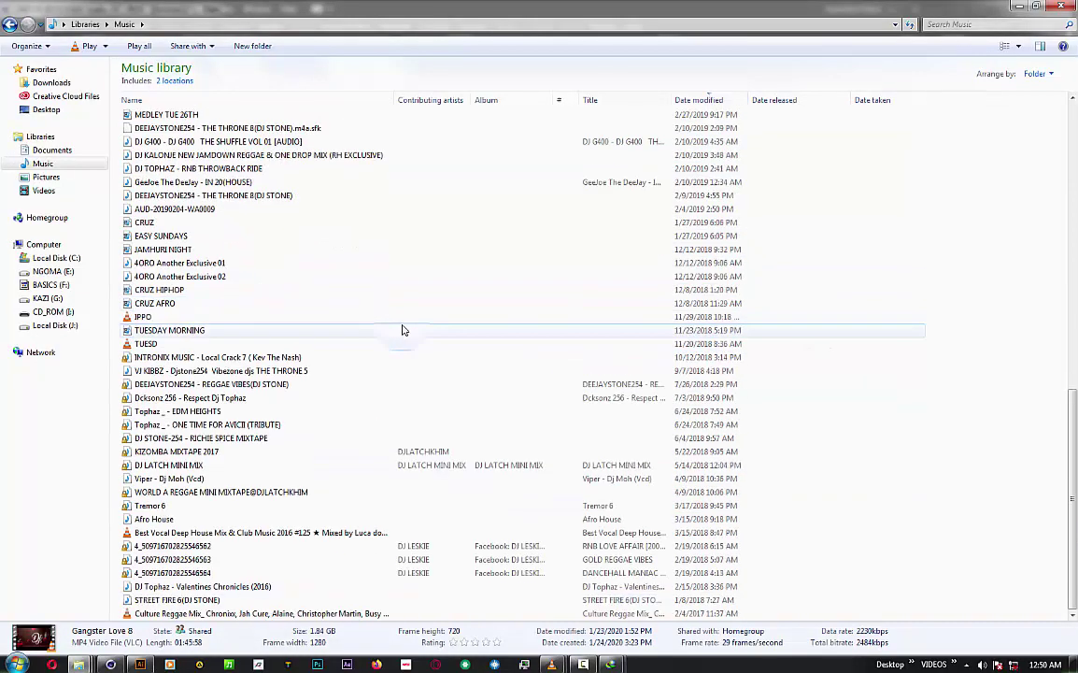
scroll(403, 330, up, 3)
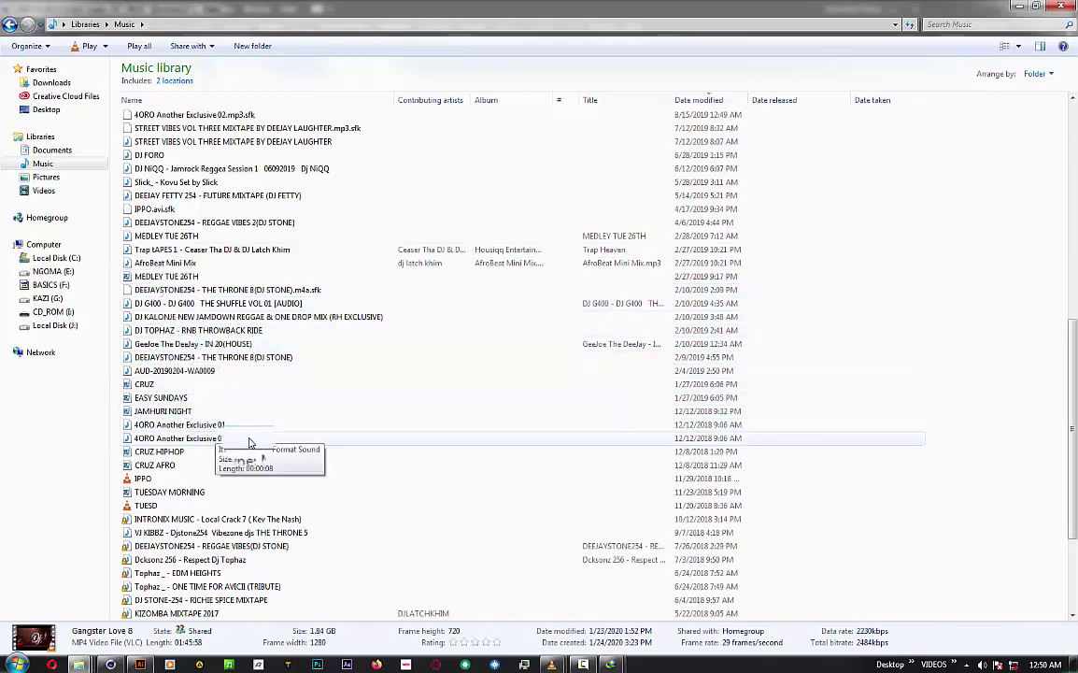
scroll(250, 440, down, 2)
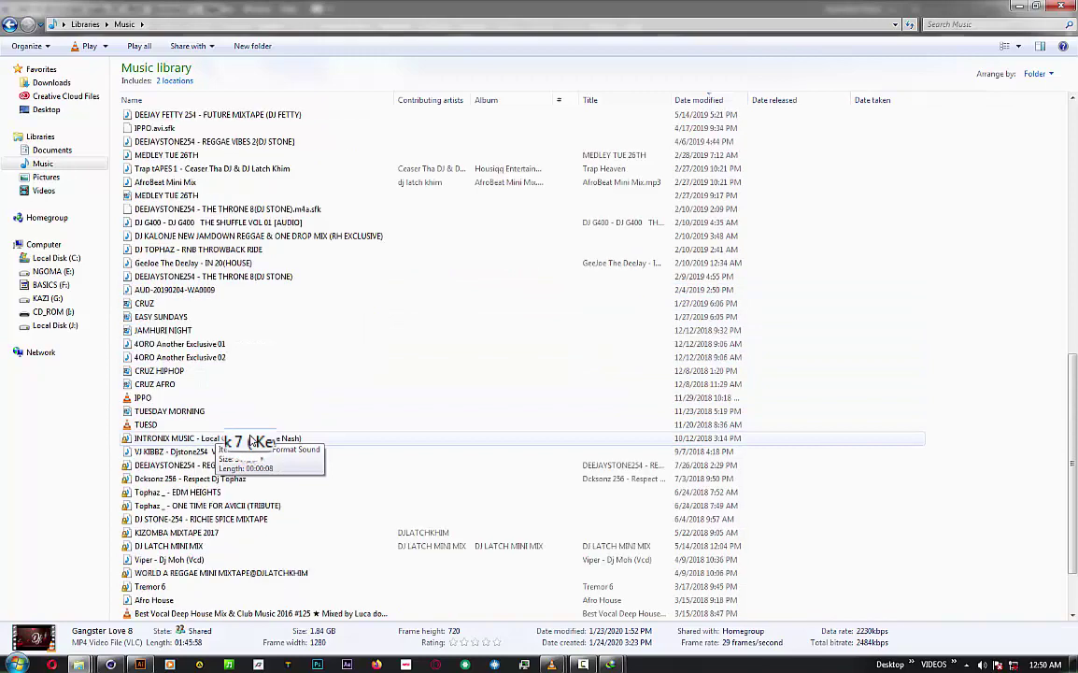
click(285, 574)
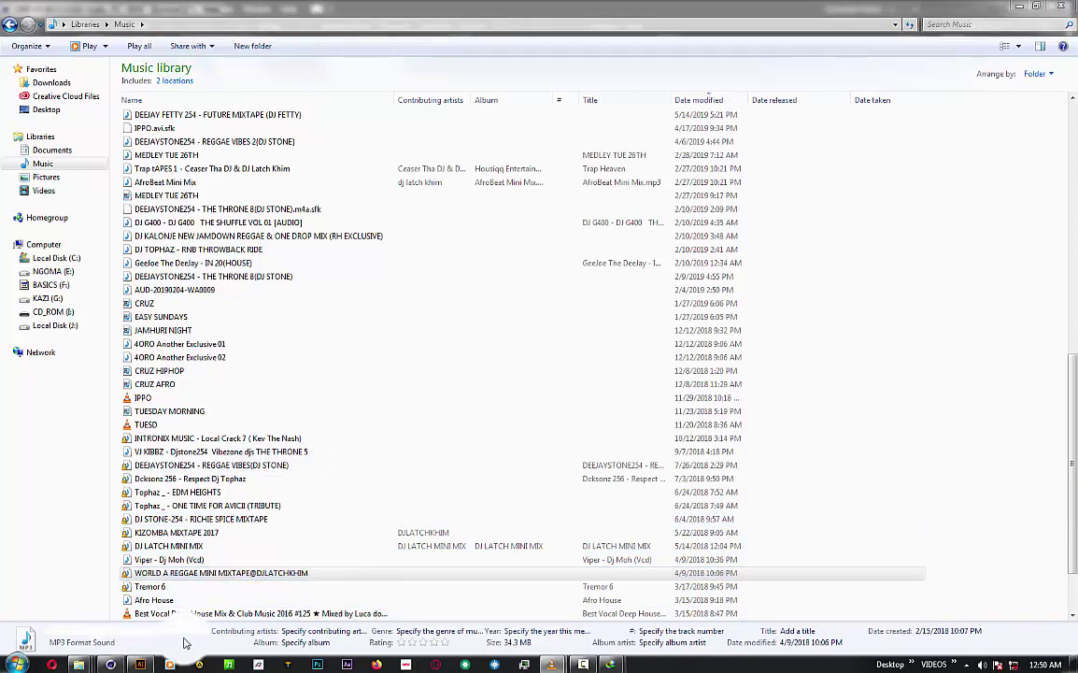
click(110, 664)
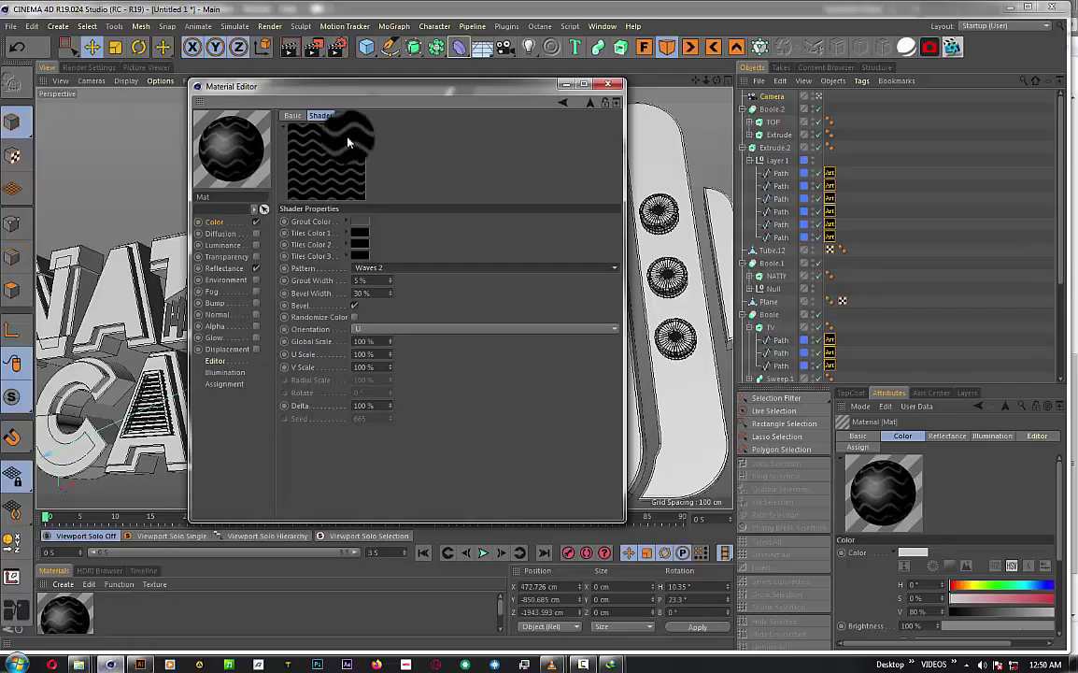
- Switch the tile pattern to Circles 2 and enable Bevel
click(391, 271)
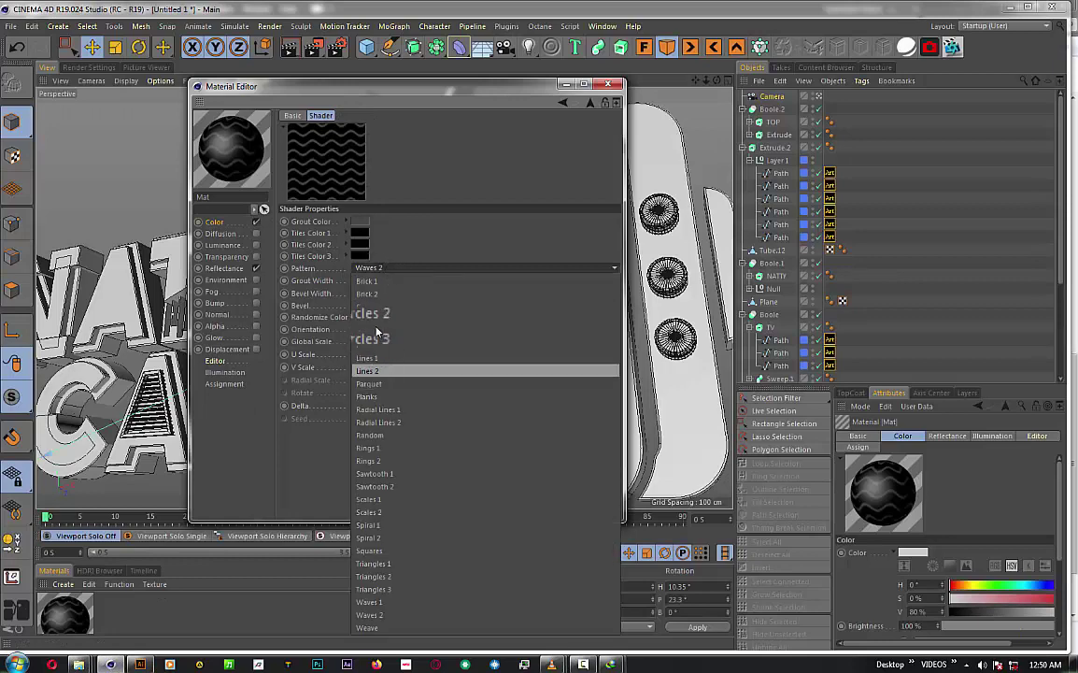
click(375, 323)
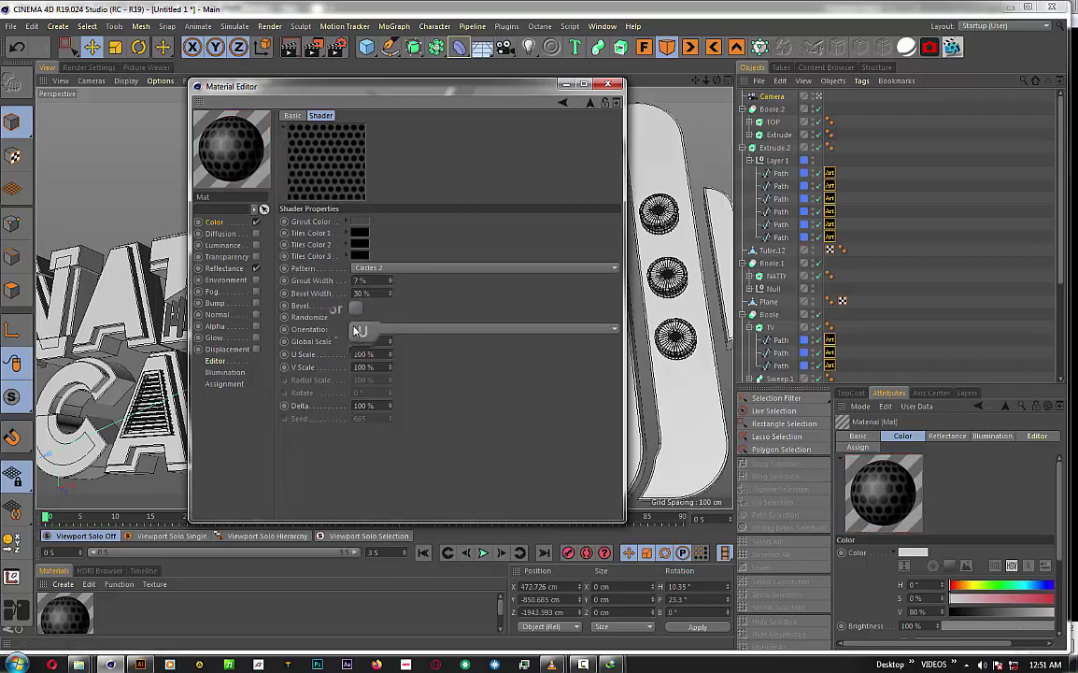
click(354, 306)
- Set Global Scale to 40% and turn off the Reflectance channel
double_click(363, 341)
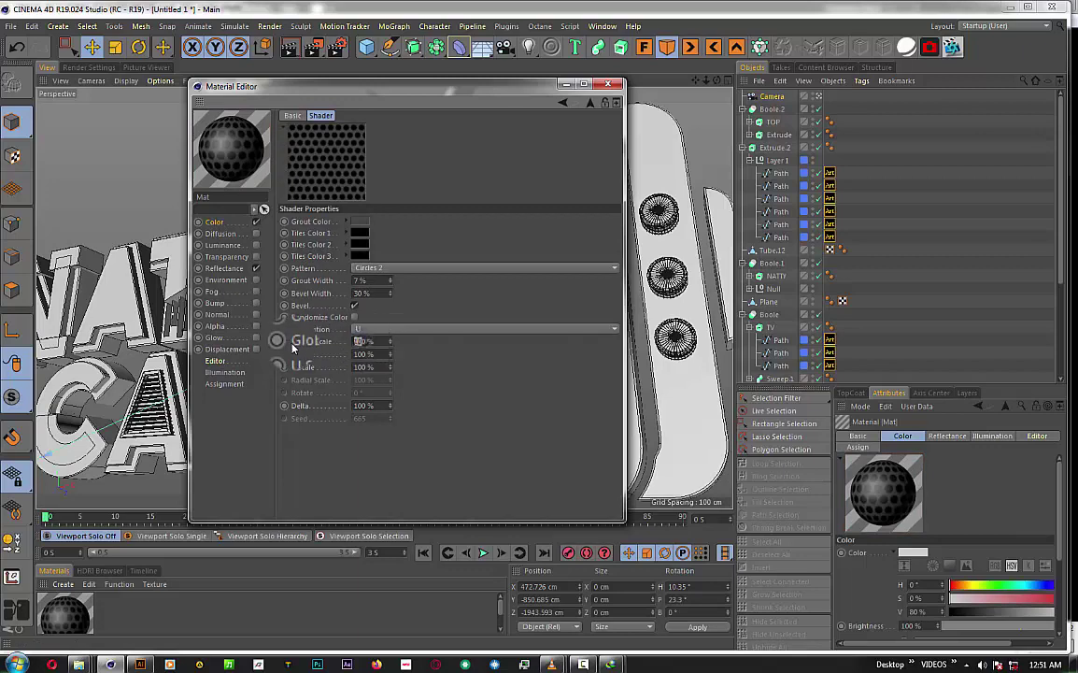
text(30)
key(Return)
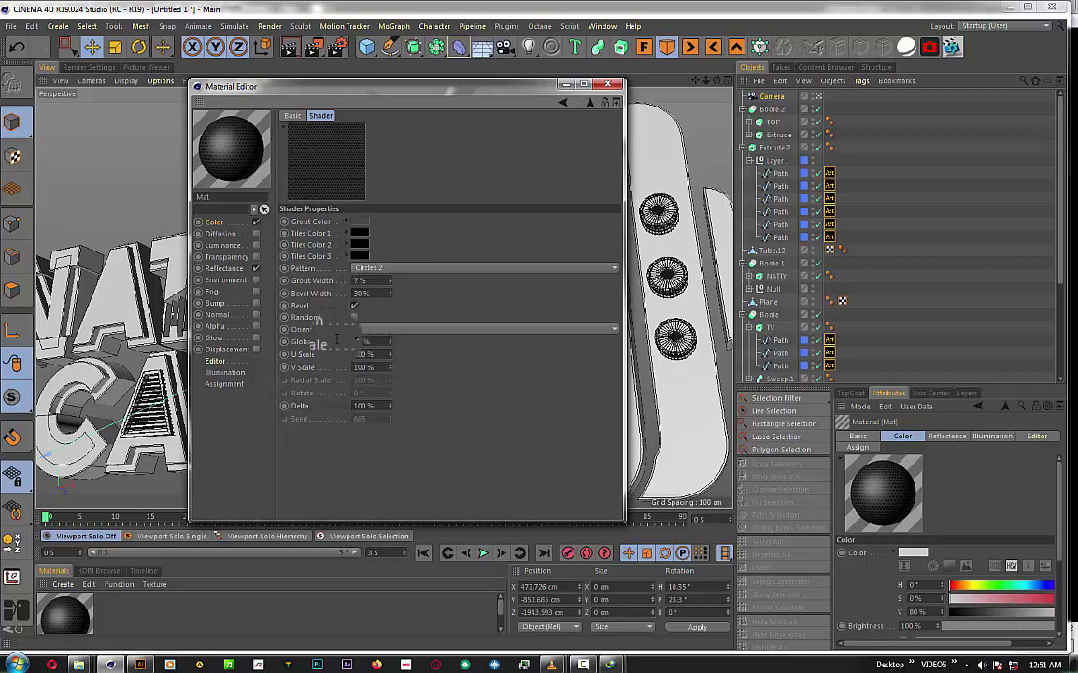
text(4)
key(Return)
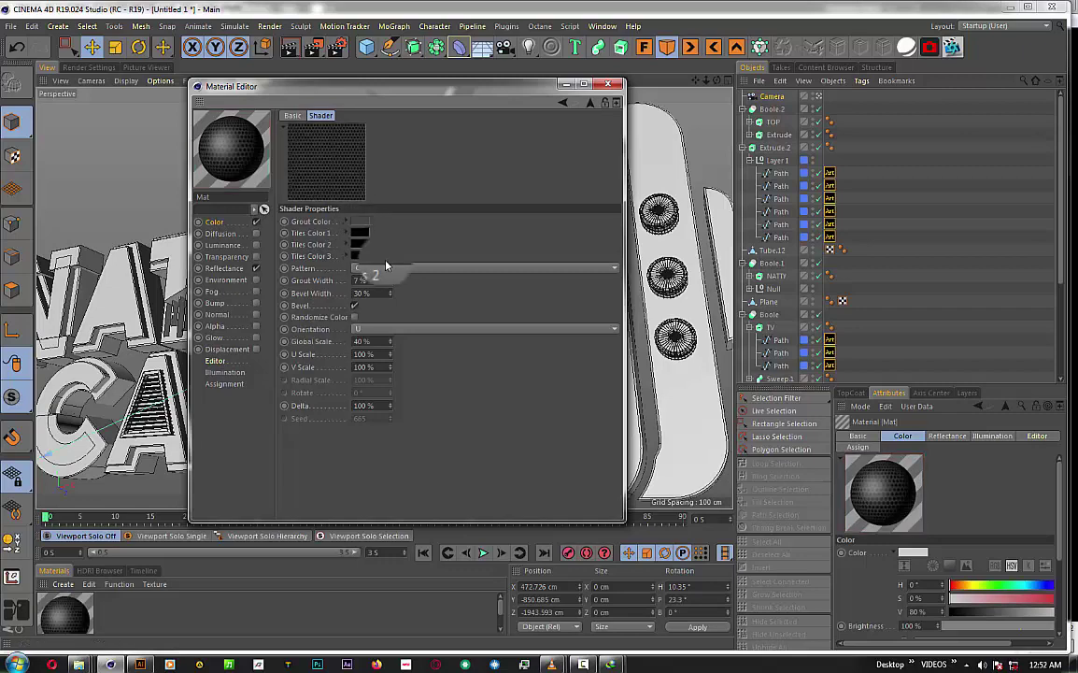
click(256, 269)
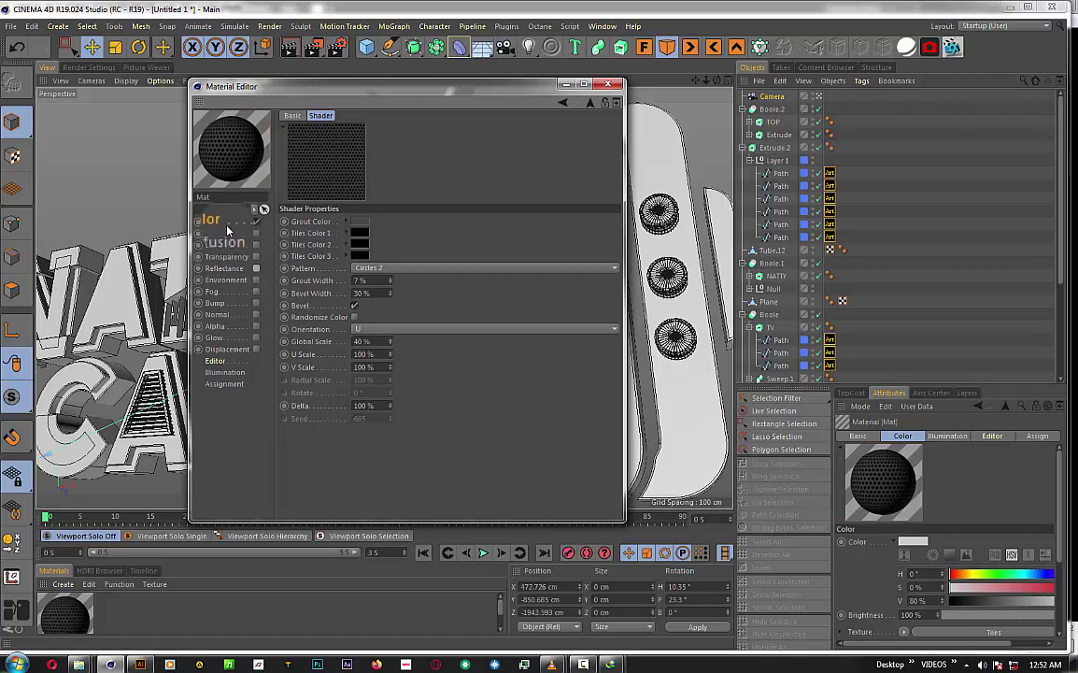
- Enable the material's Alpha channel and paste the copied tile shader into its texture
click(222, 223)
click(343, 223)
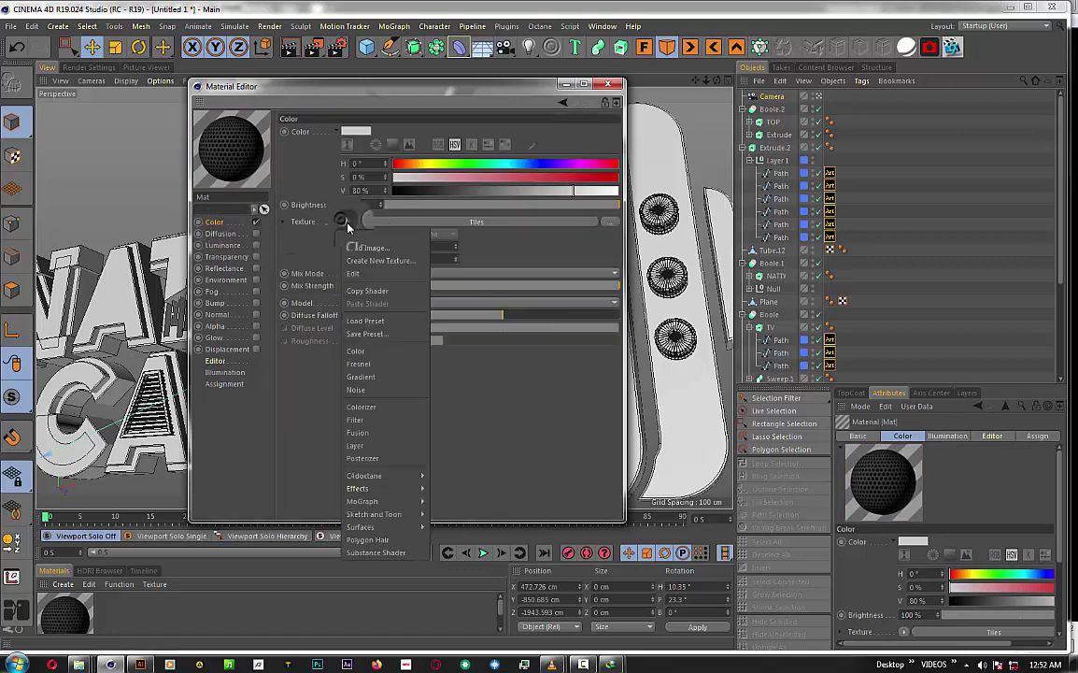
click(360, 292)
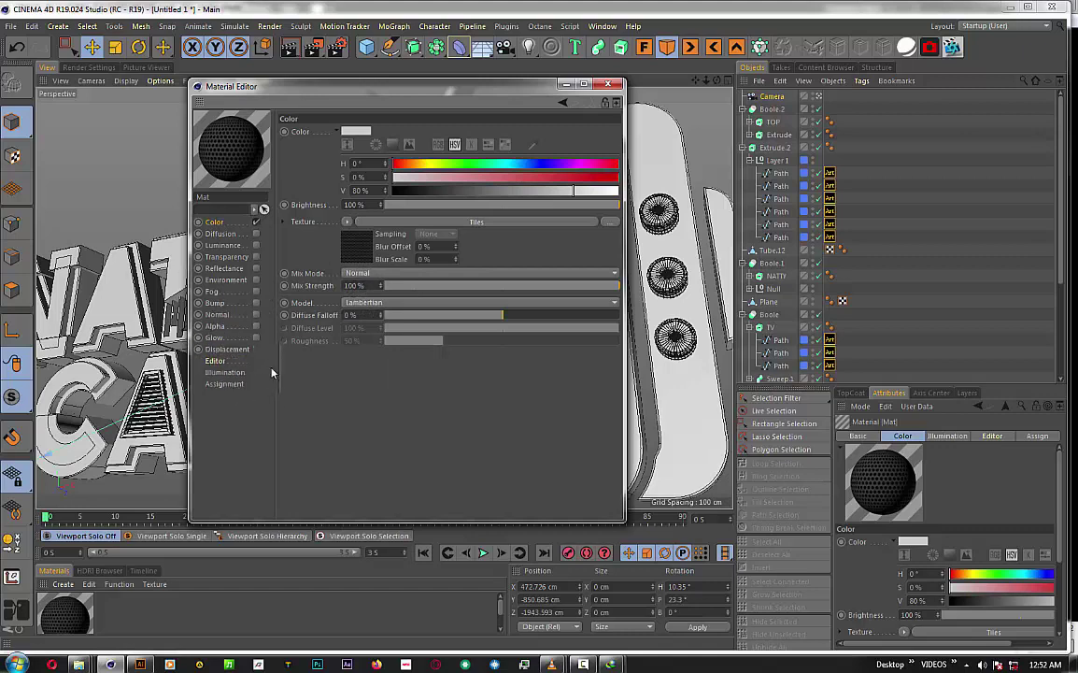
click(256, 316)
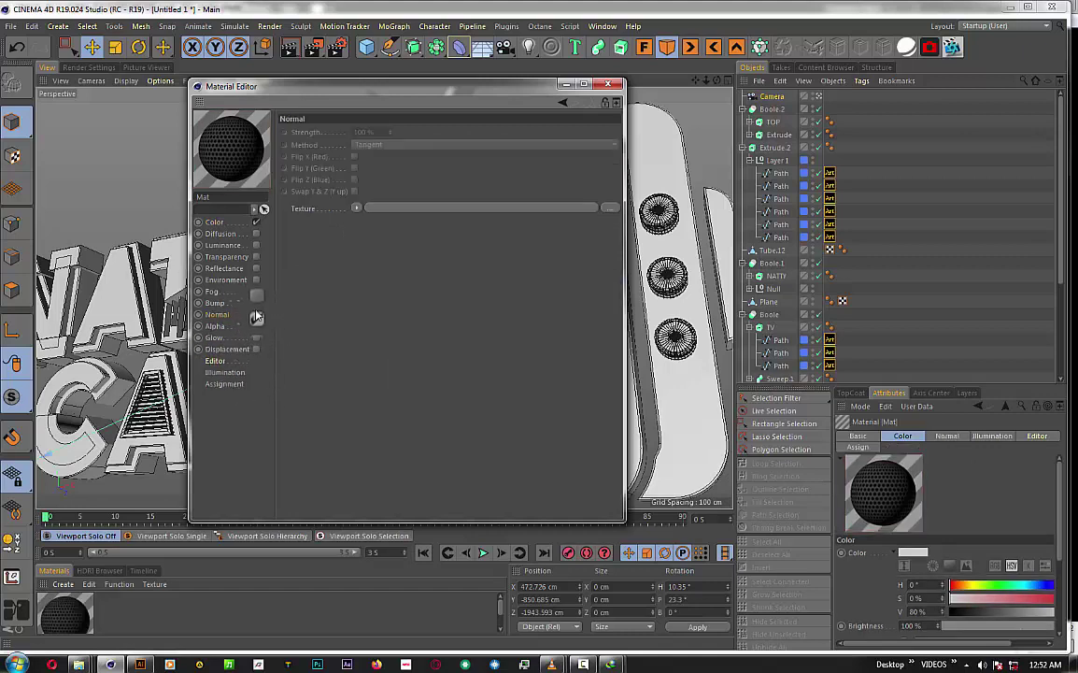
click(256, 325)
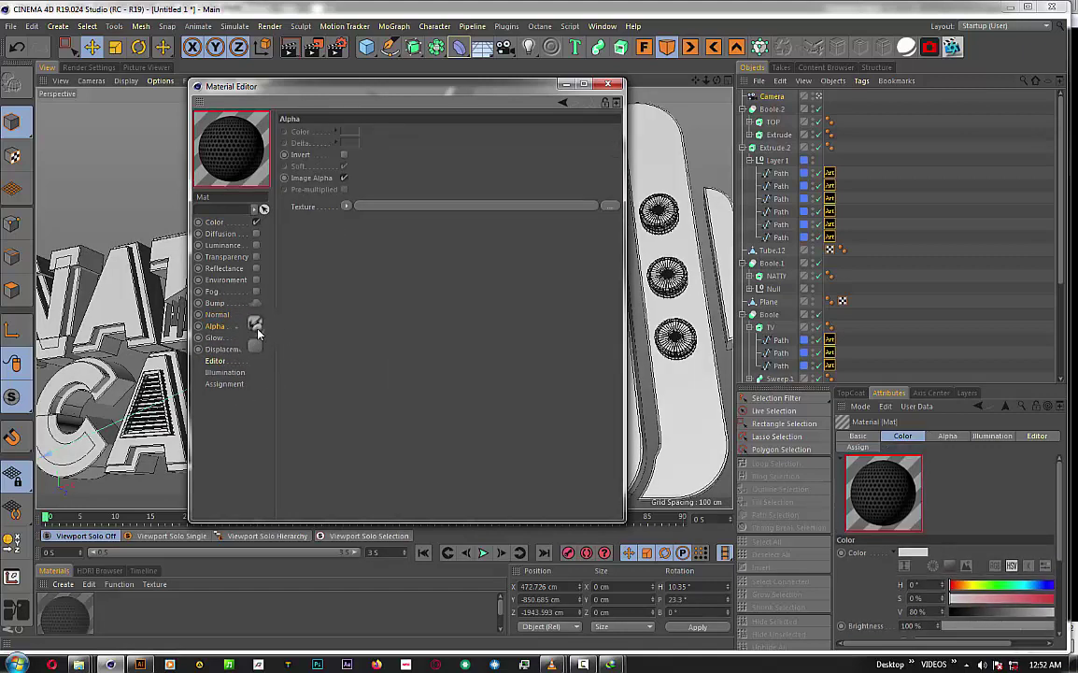
click(346, 207)
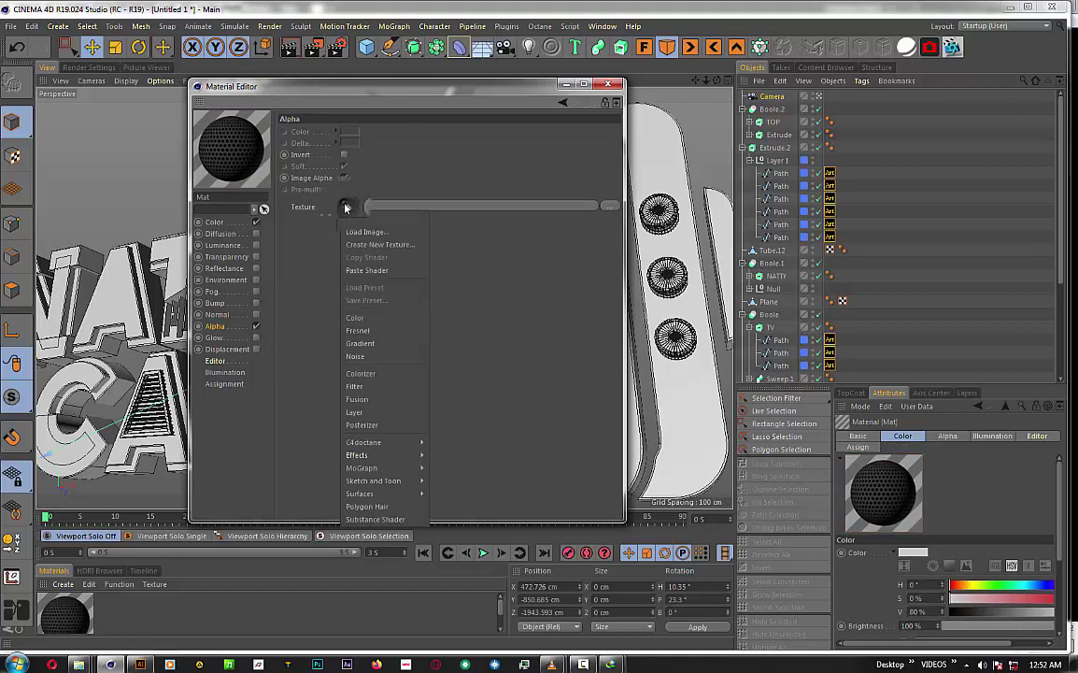
click(360, 271)
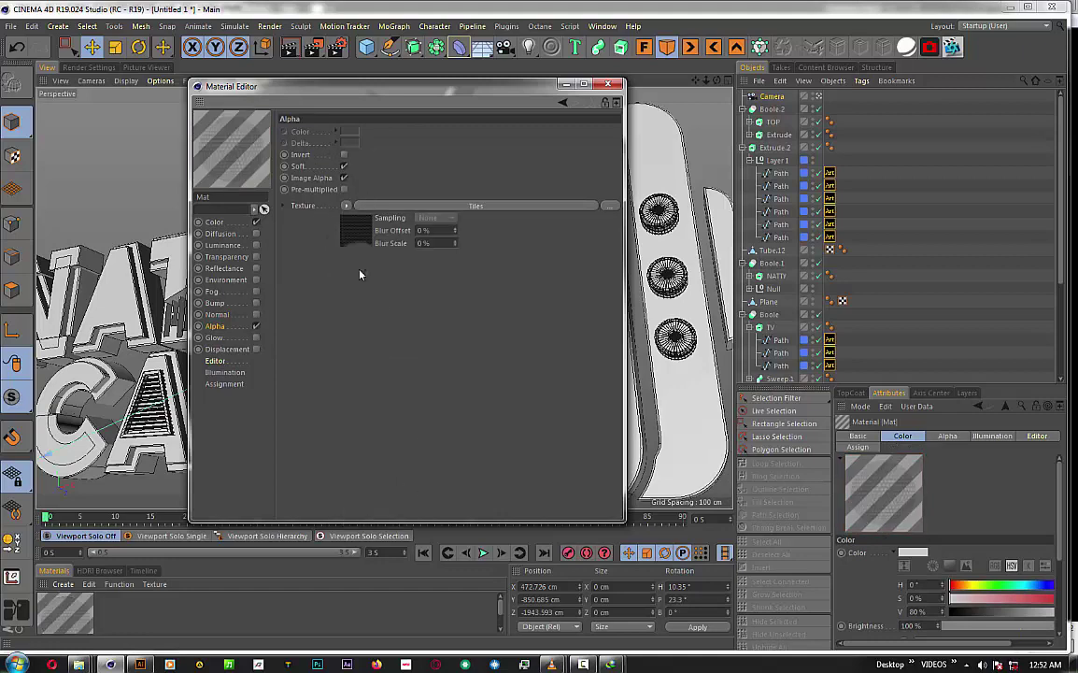
click(344, 165)
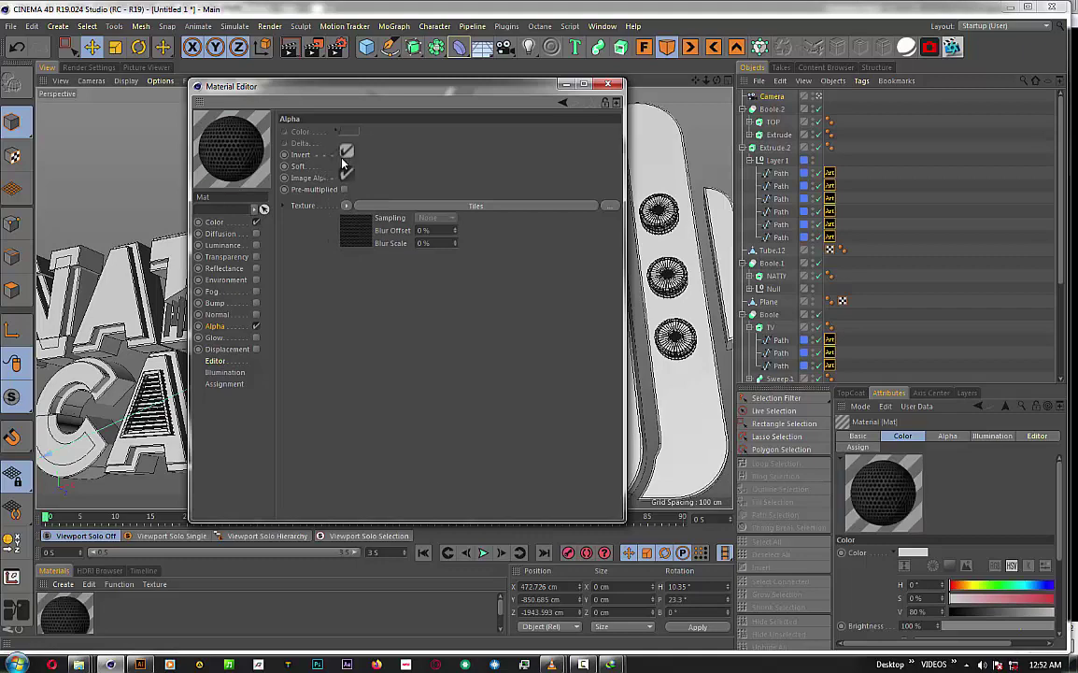
click(343, 164)
click(344, 179)
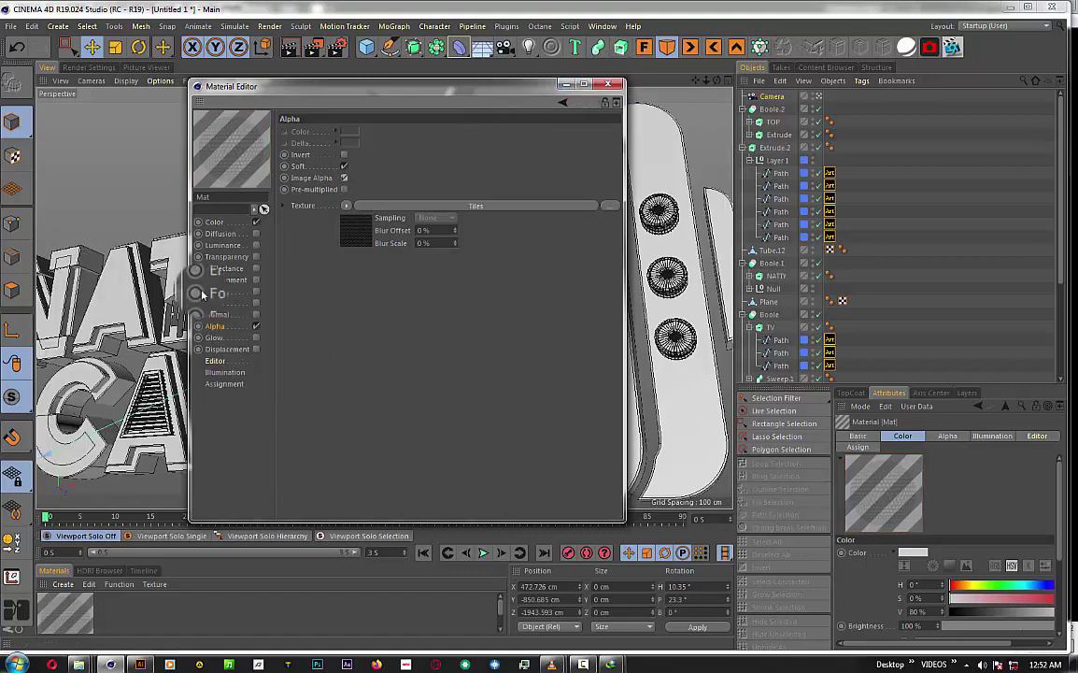
- Set the Tiles shader's global scale to 60% and close the Material Editor
click(225, 222)
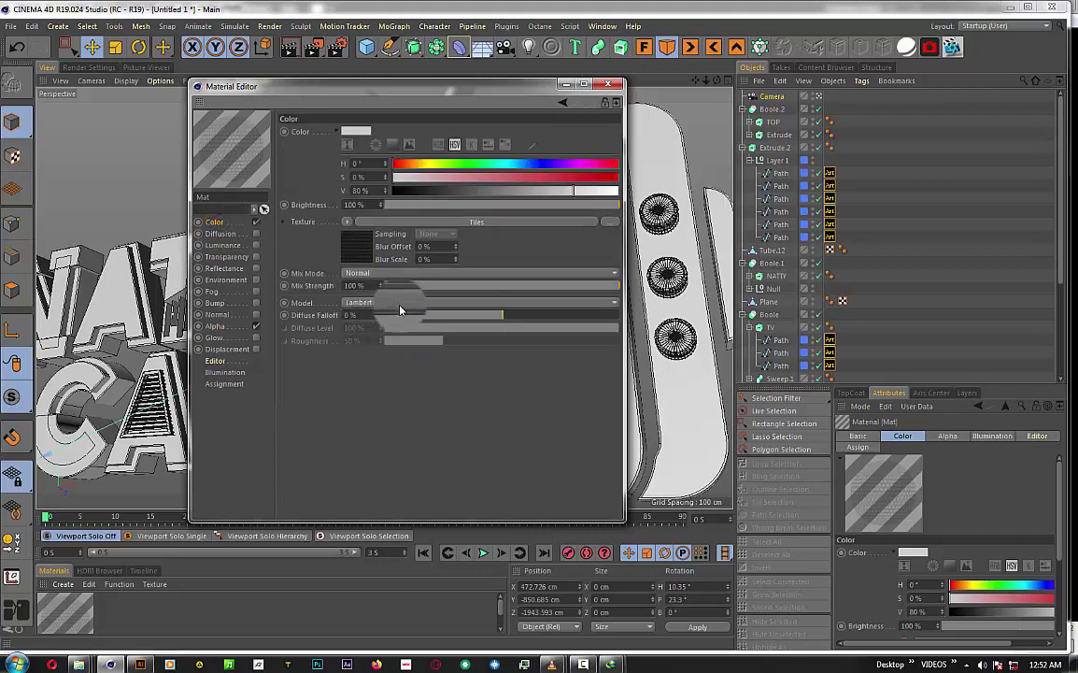
click(356, 245)
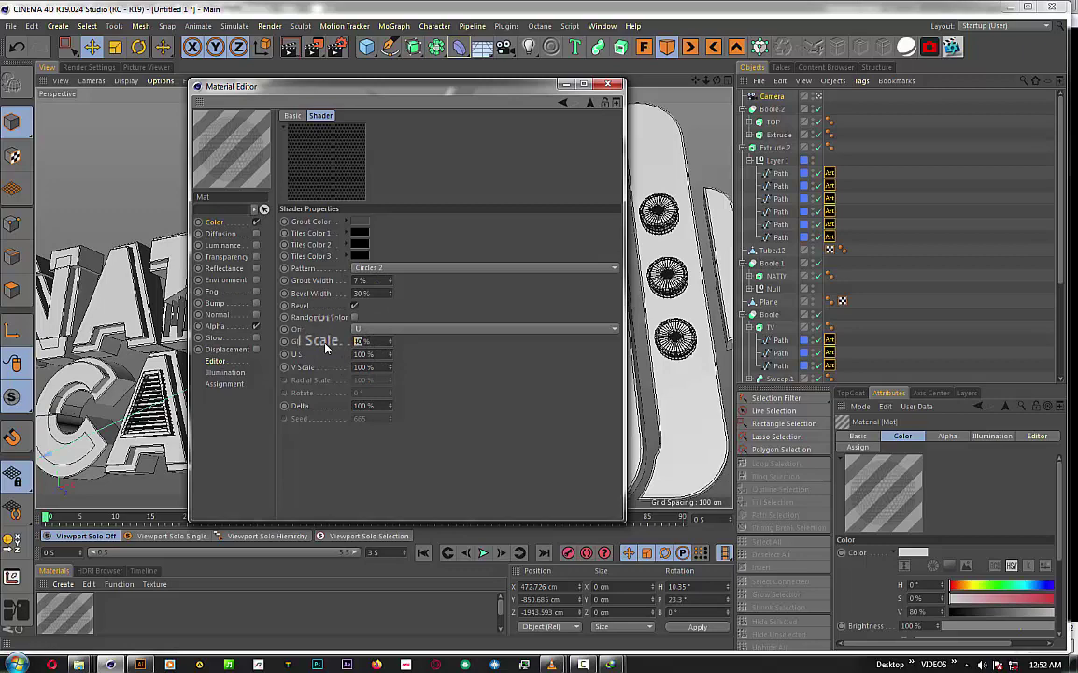
text(60)
key(Return)
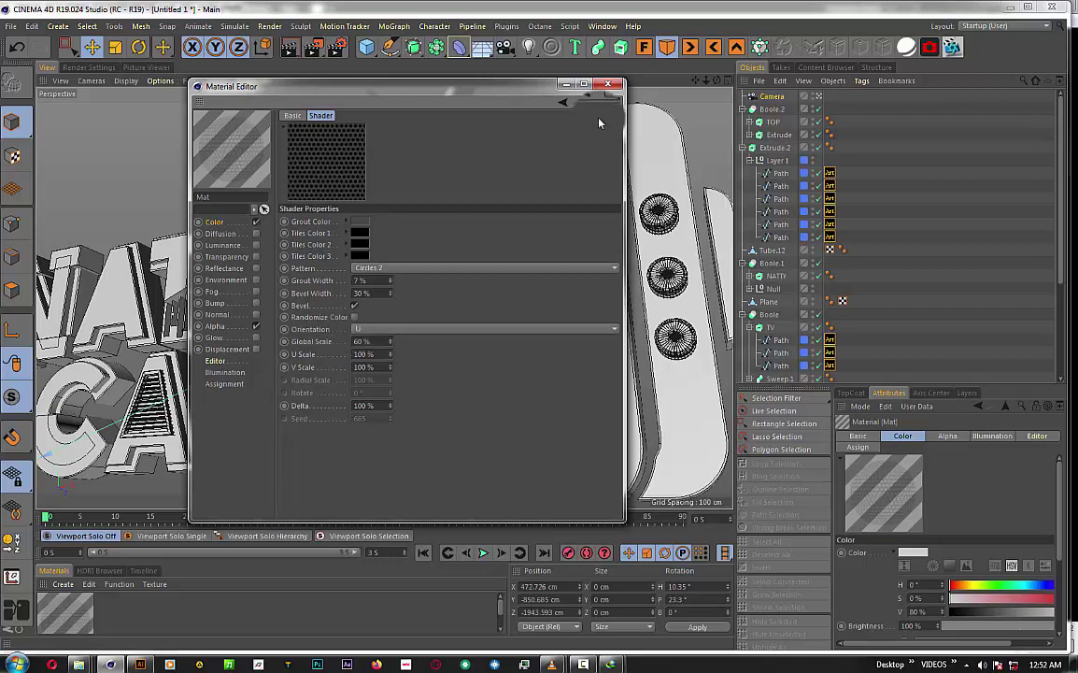
click(607, 85)
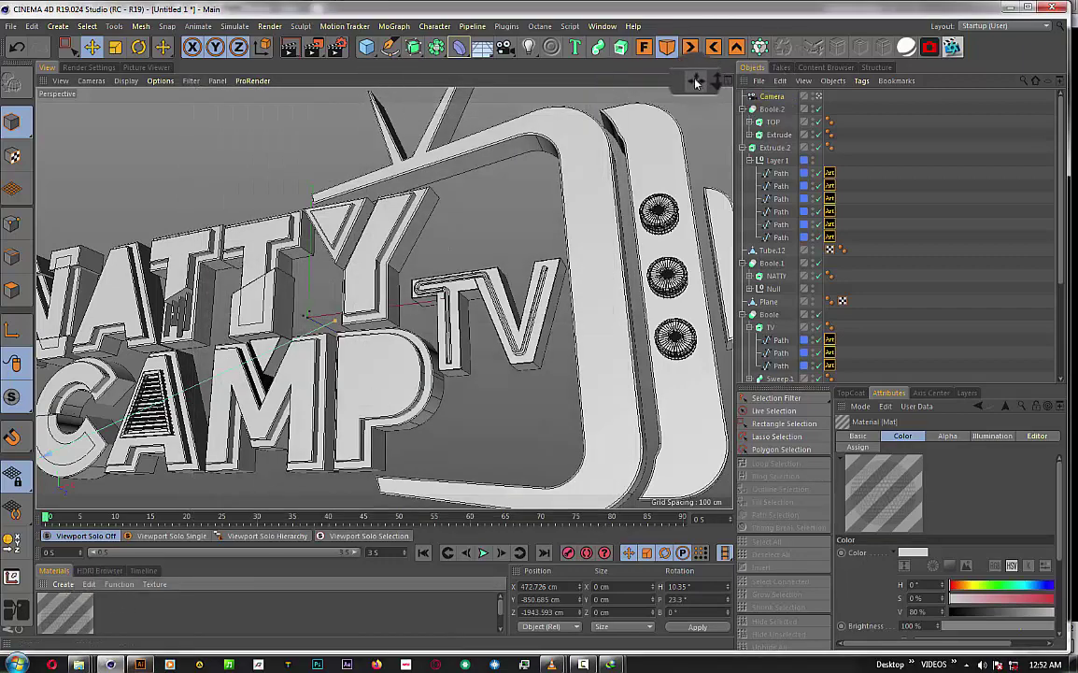
- Add a sphere, shrink it to about half size and position it in the P's bowl in front view
drag(696, 82, 617, 54)
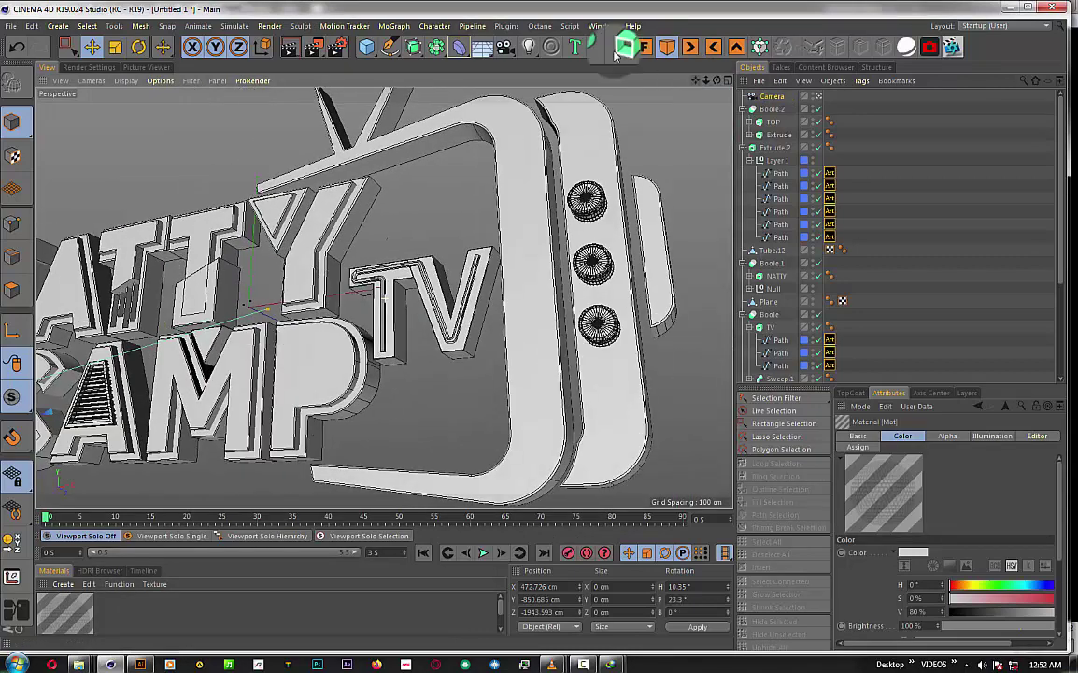
drag(367, 46, 631, 97)
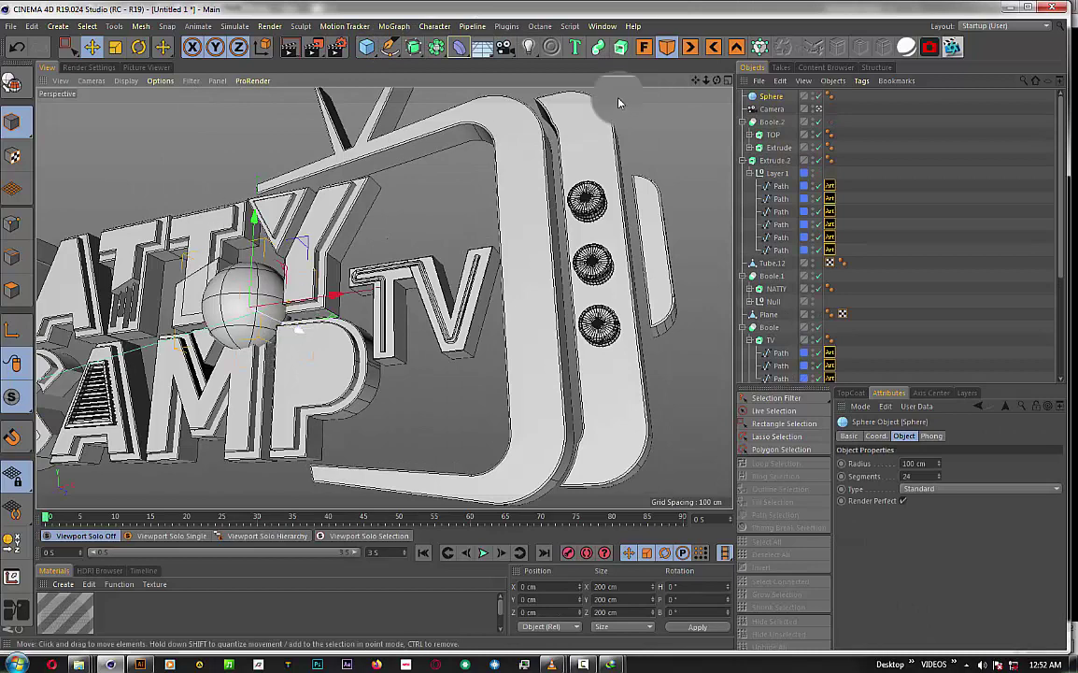
key(F4)
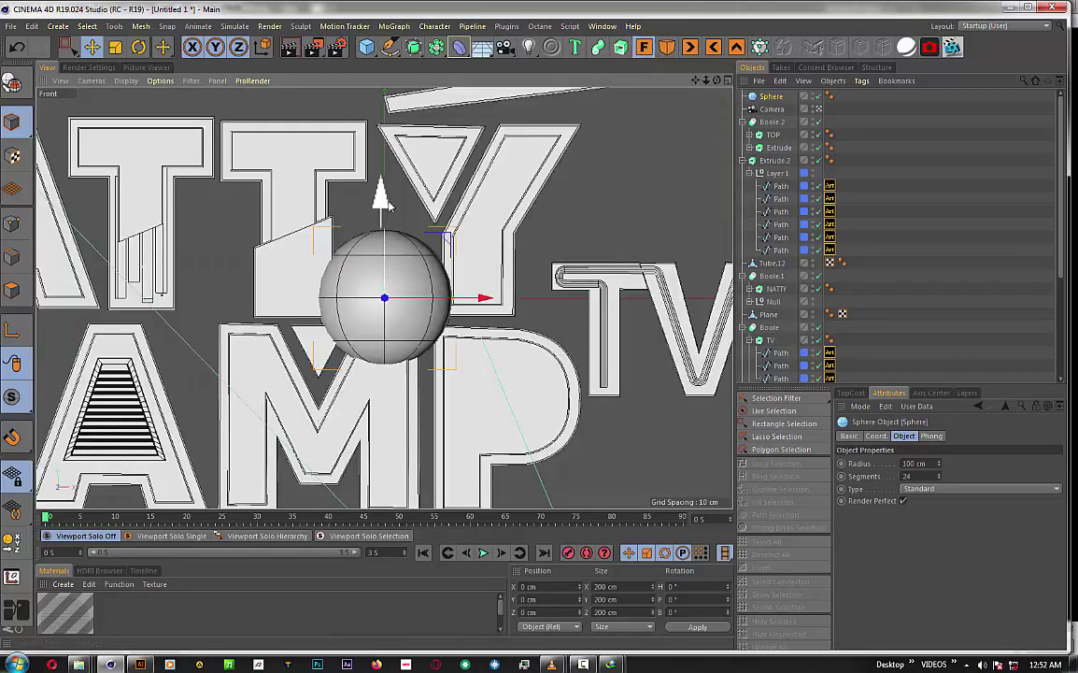
drag(390, 205, 392, 311)
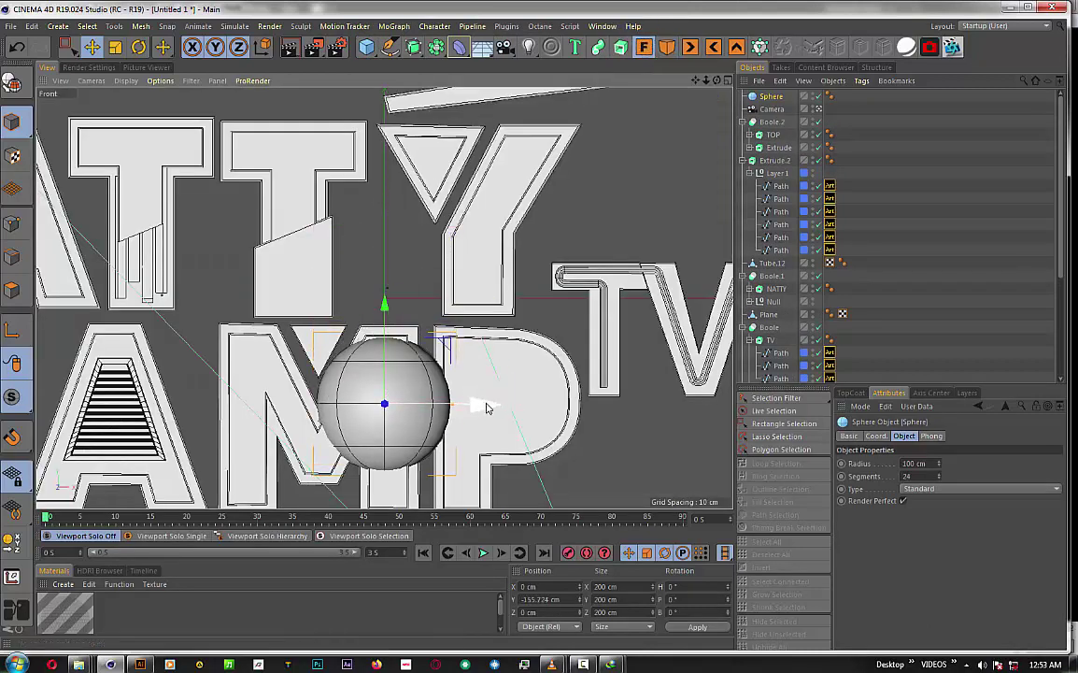
drag(485, 406, 619, 405)
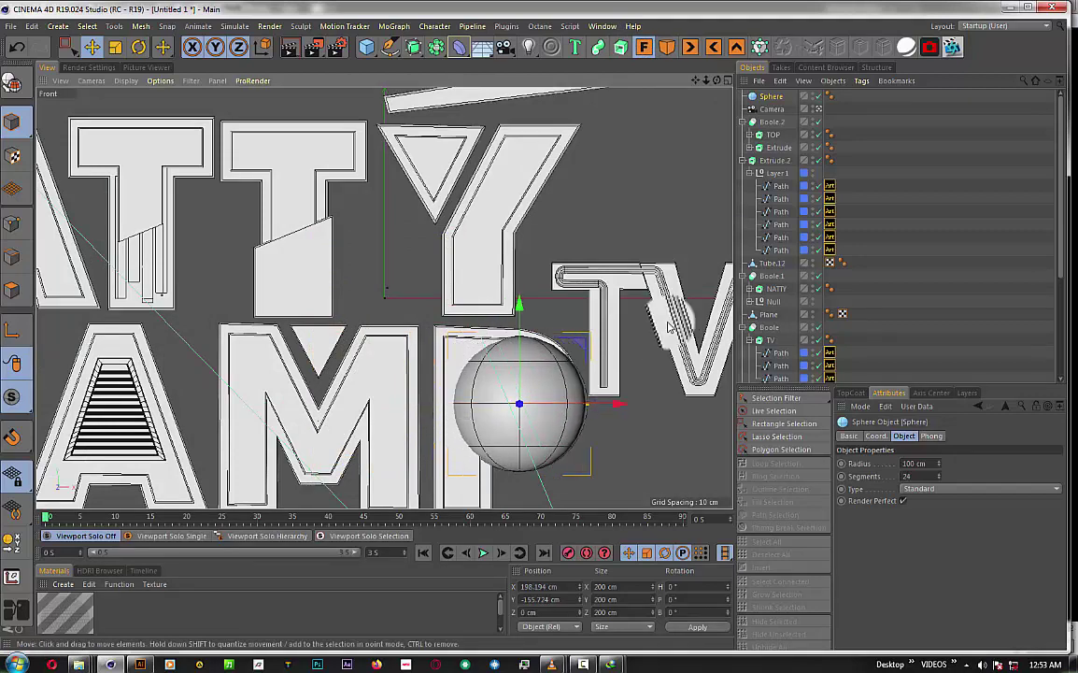
click(117, 50)
mouse_move(662, 200)
mouse_down()
mouse_move(492, 329)
mouse_move(509, 313)
mouse_up()
click(91, 50)
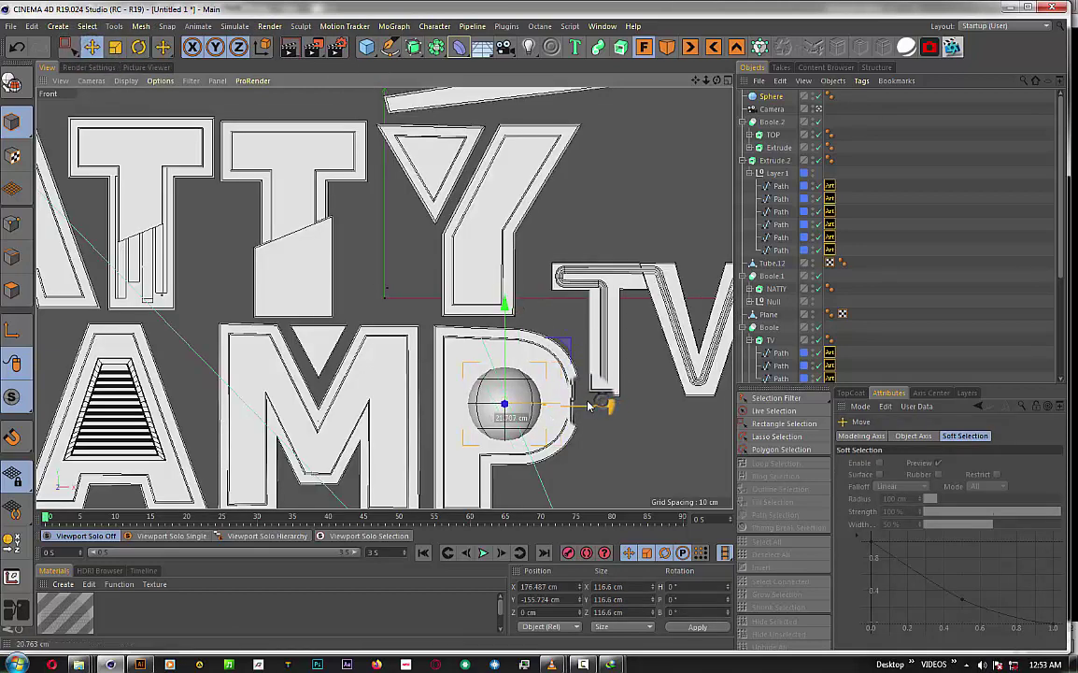
drag(596, 404, 583, 405)
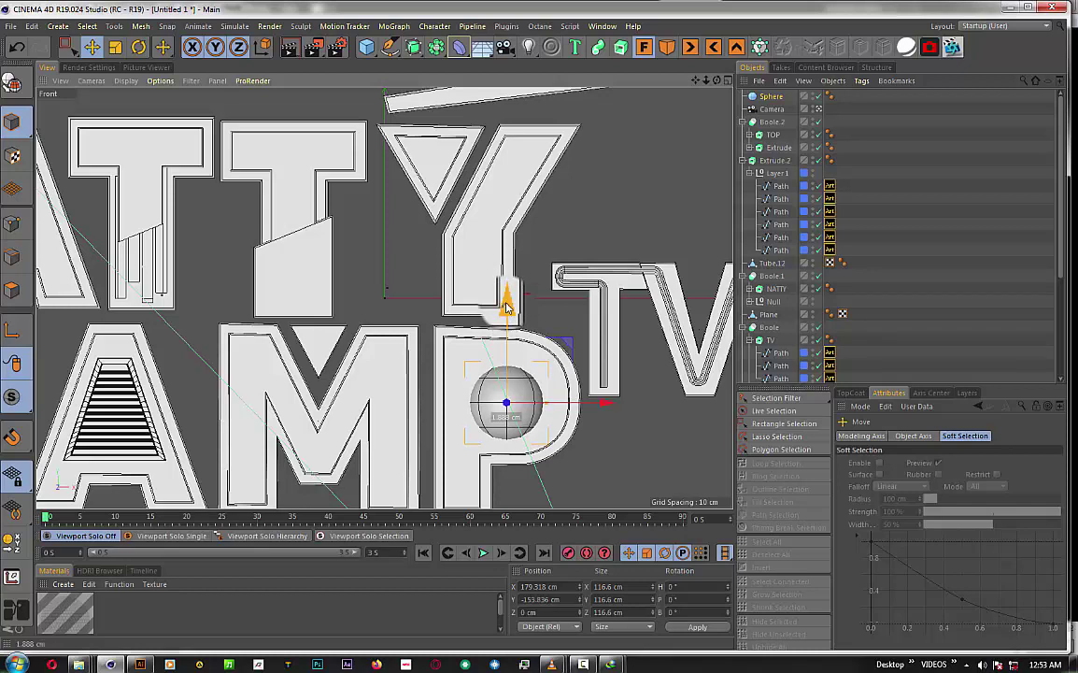
drag(507, 325, 506, 315)
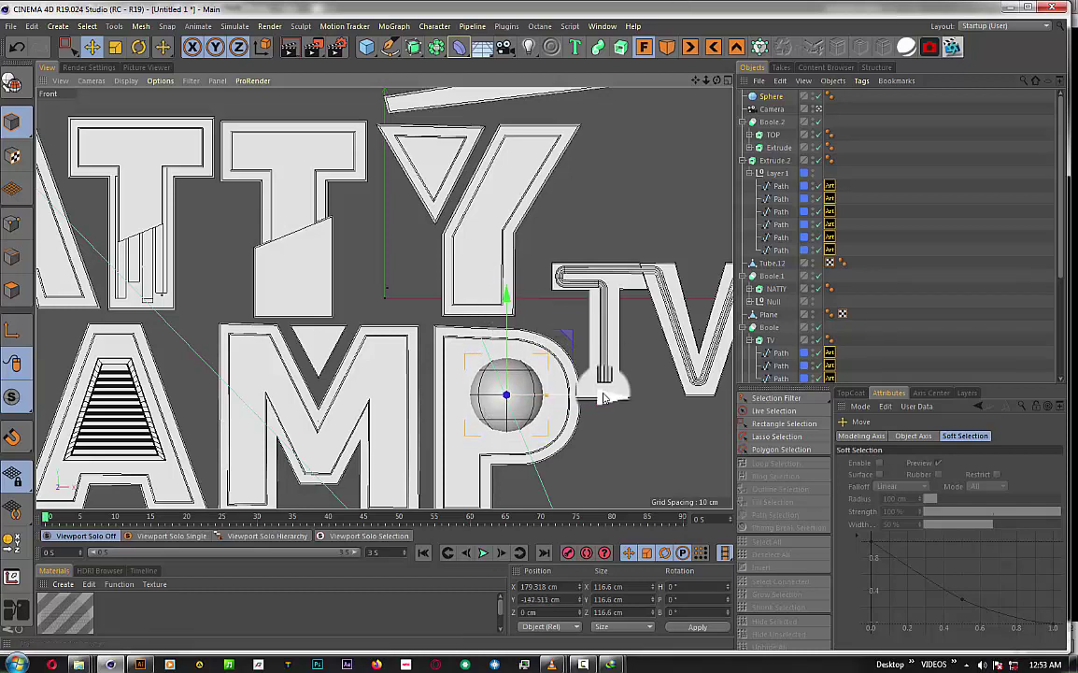
drag(603, 397, 609, 397)
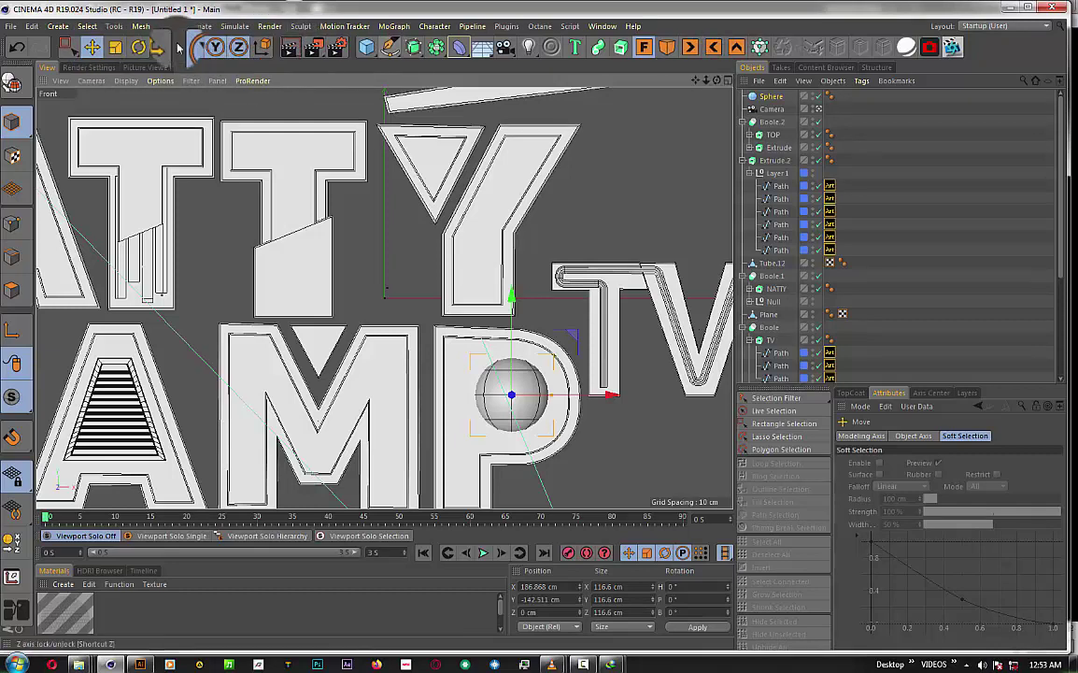
- Back in perspective view, apply the Mat material to the sphere
click(666, 53)
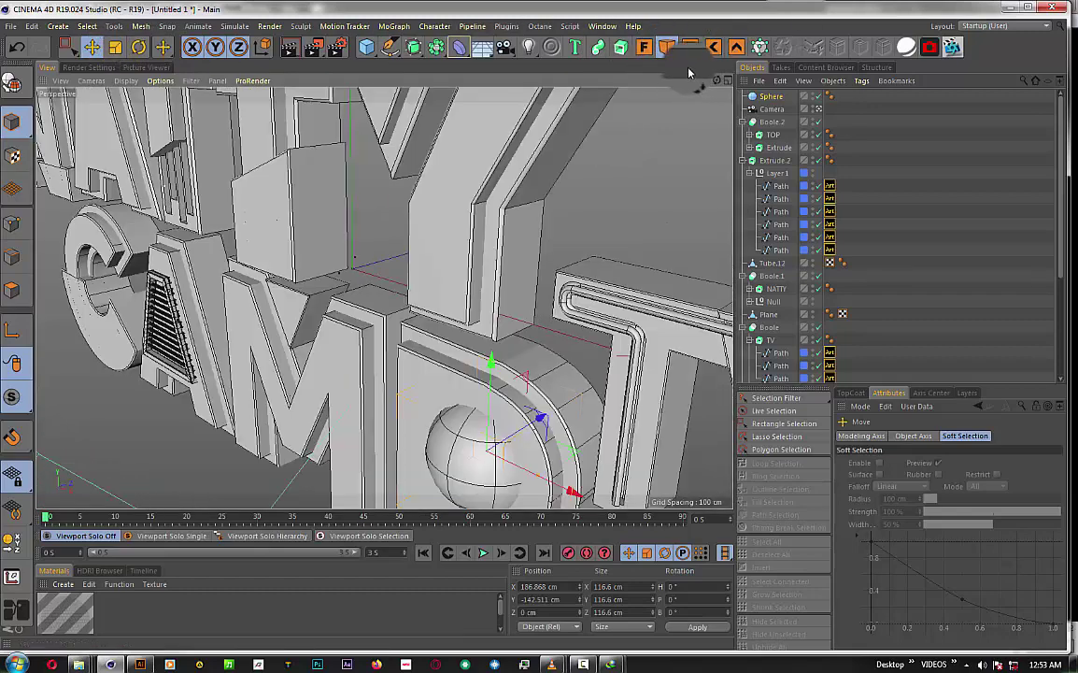
drag(697, 82, 384, 298)
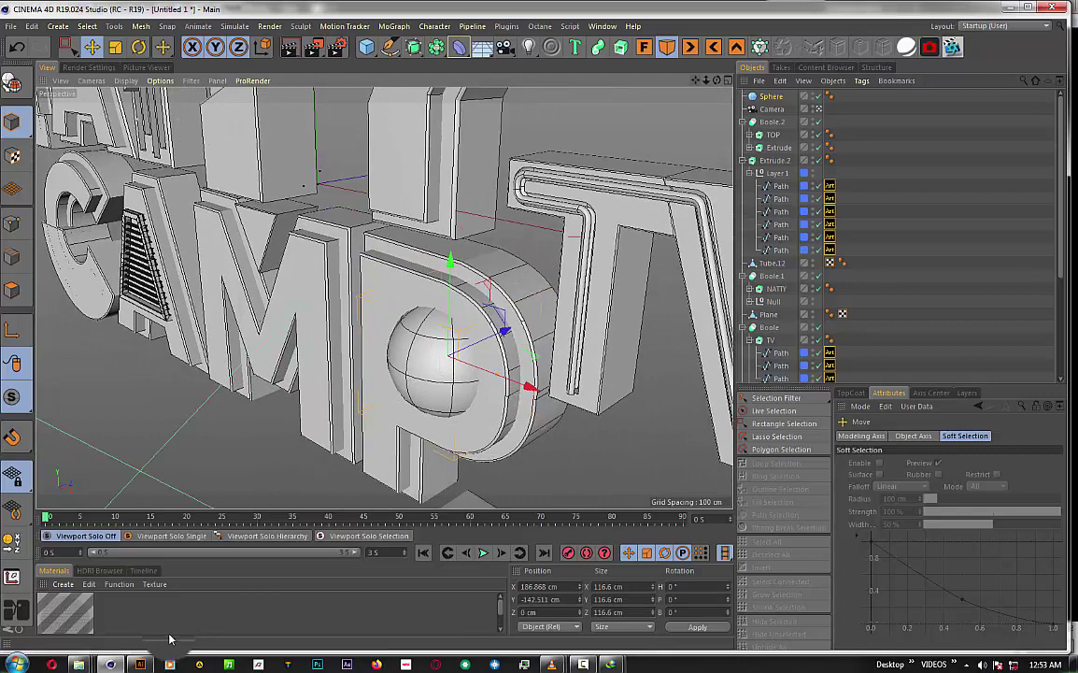
drag(95, 621, 772, 97)
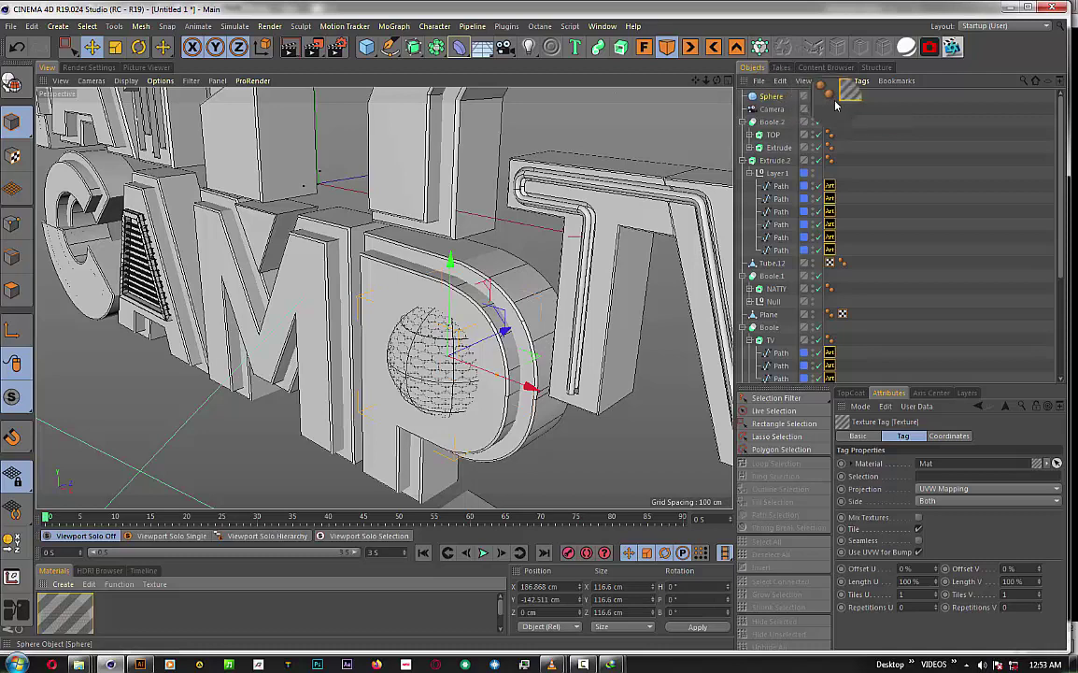
- Set the sphere's texture projection to Cubic
click(944, 488)
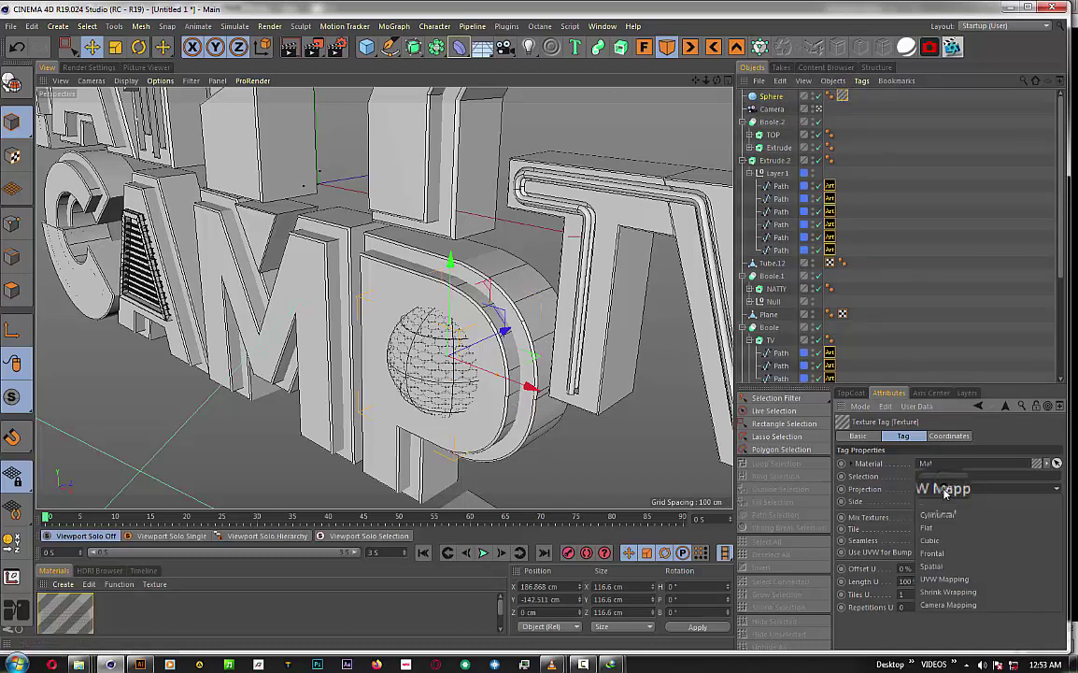
click(939, 541)
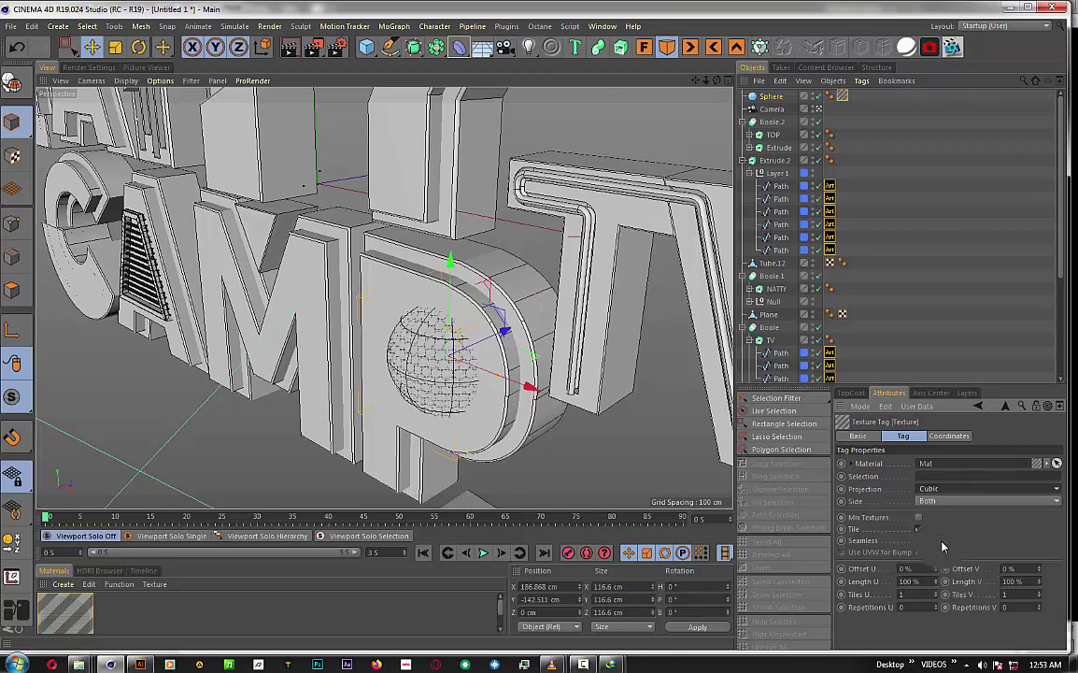
click(893, 173)
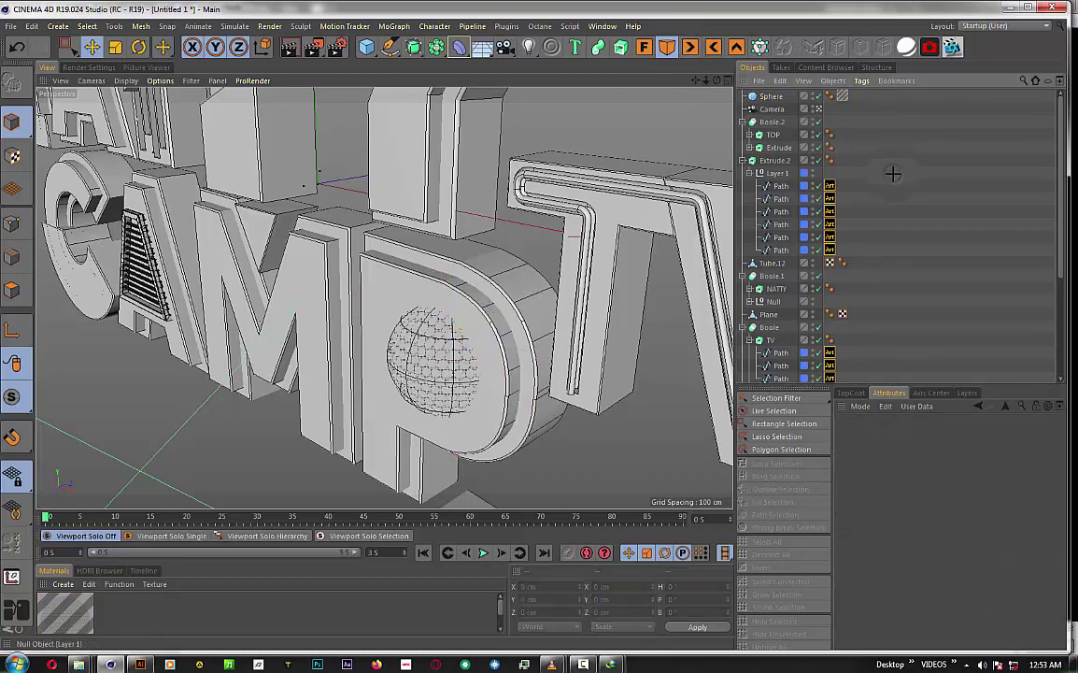
- Re-enable the TOP extrude object in the Object Manager
scroll(383, 298, up, 3)
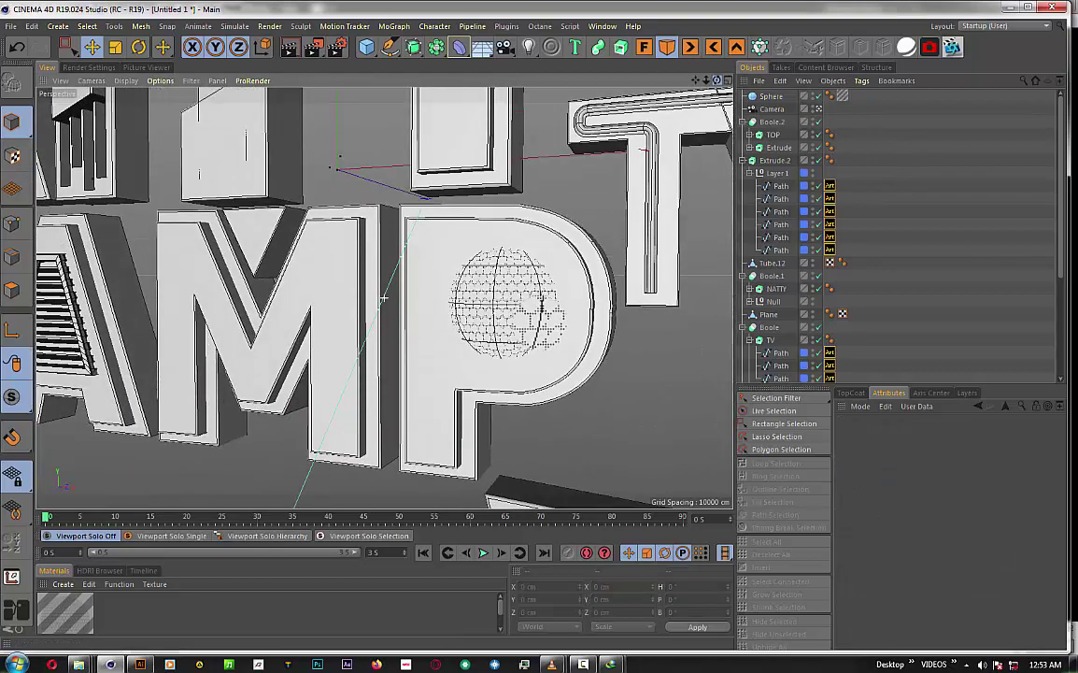
scroll(384, 297, up, 2)
scroll(383, 297, up, 2)
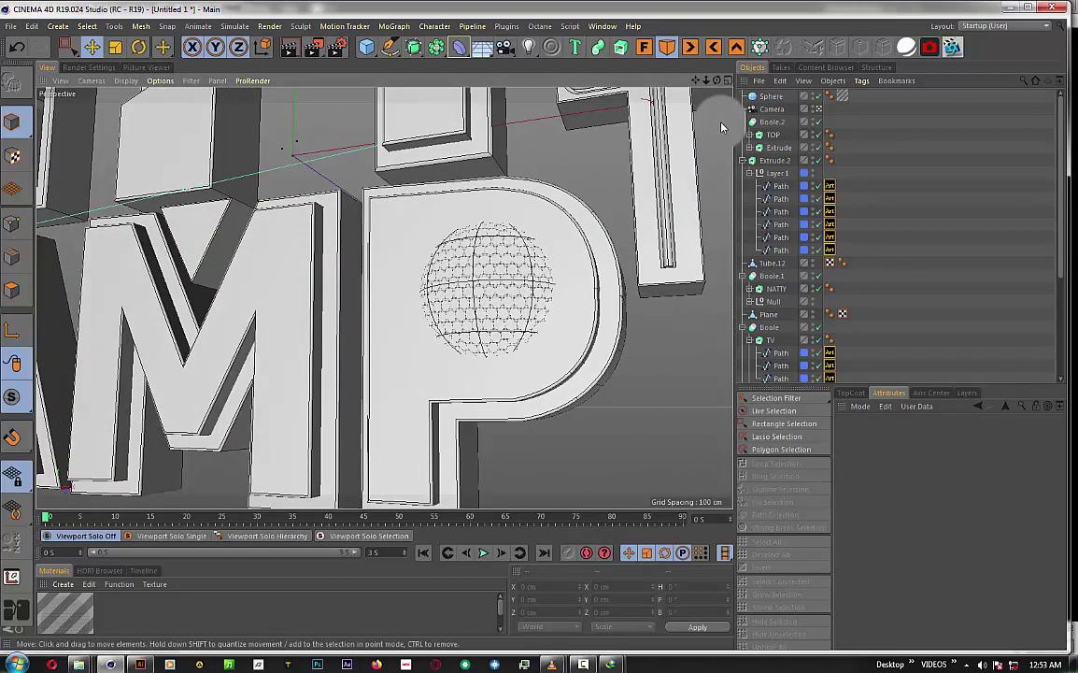
click(772, 137)
click(820, 136)
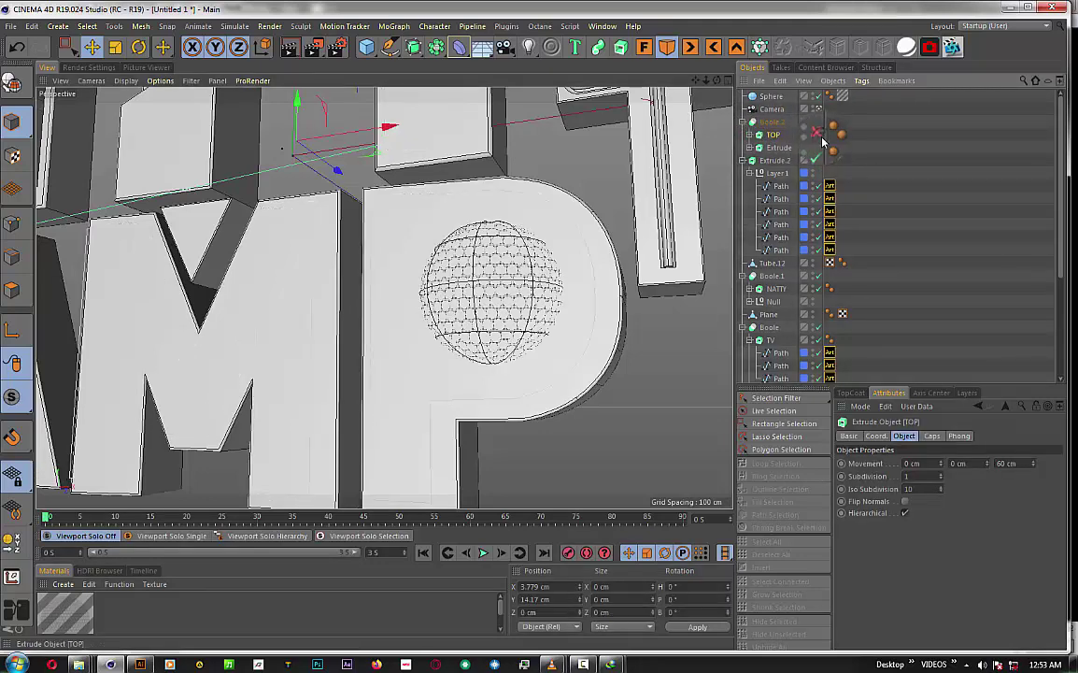
click(772, 97)
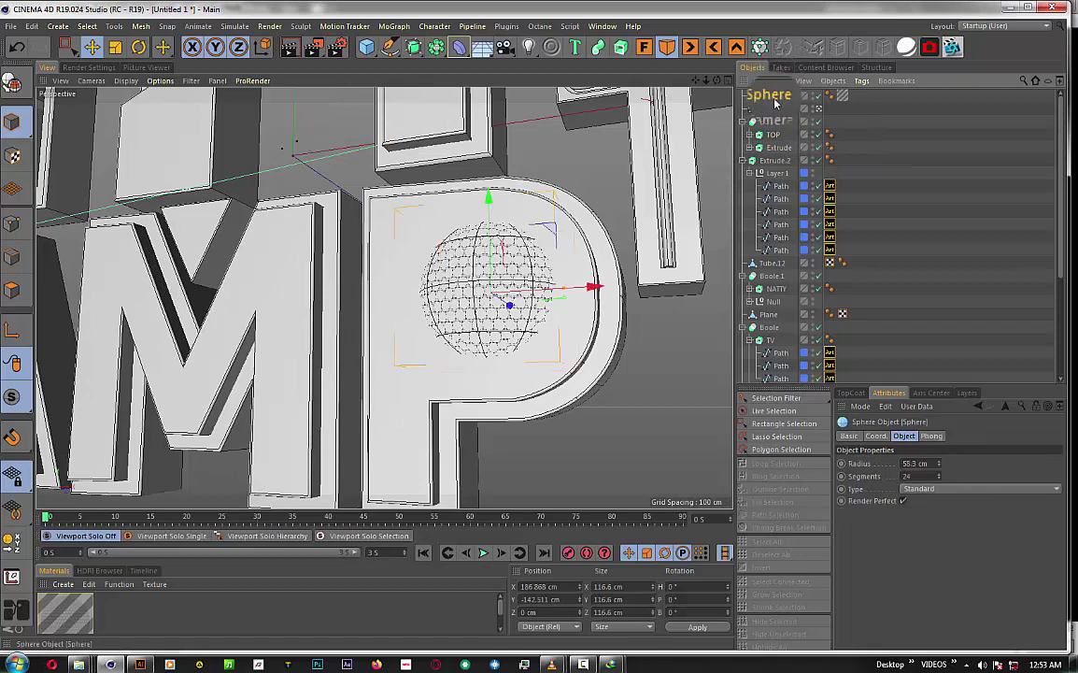
click(765, 142)
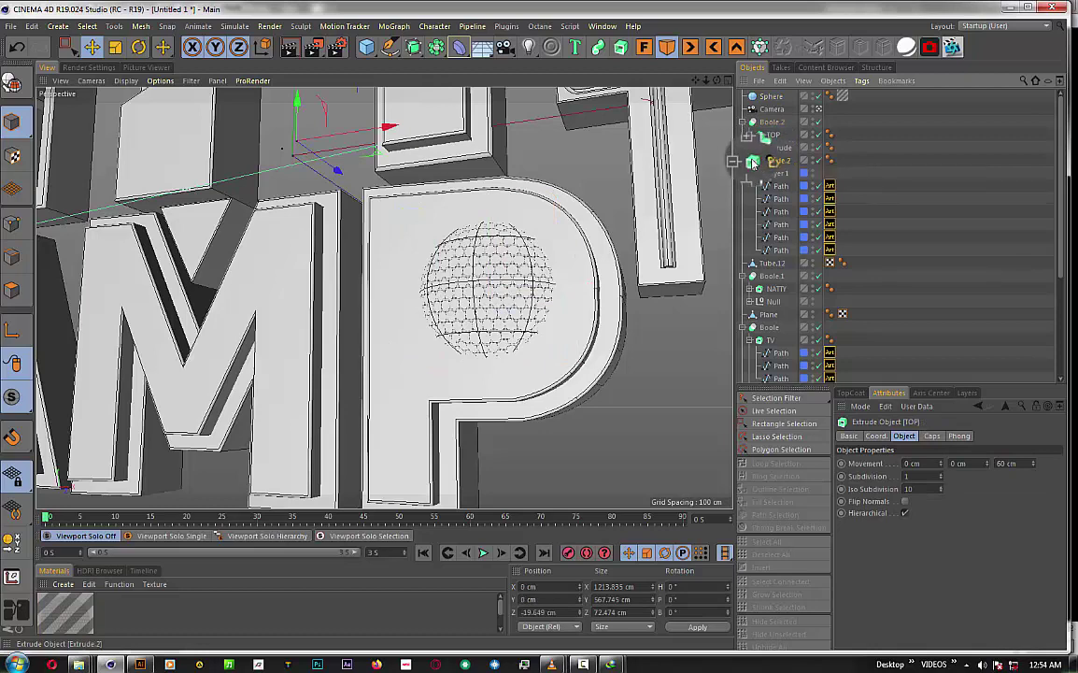
- Move Extrude under TOP, group it into a new Null, and copy the sphere into that Null
click(753, 162)
click(749, 161)
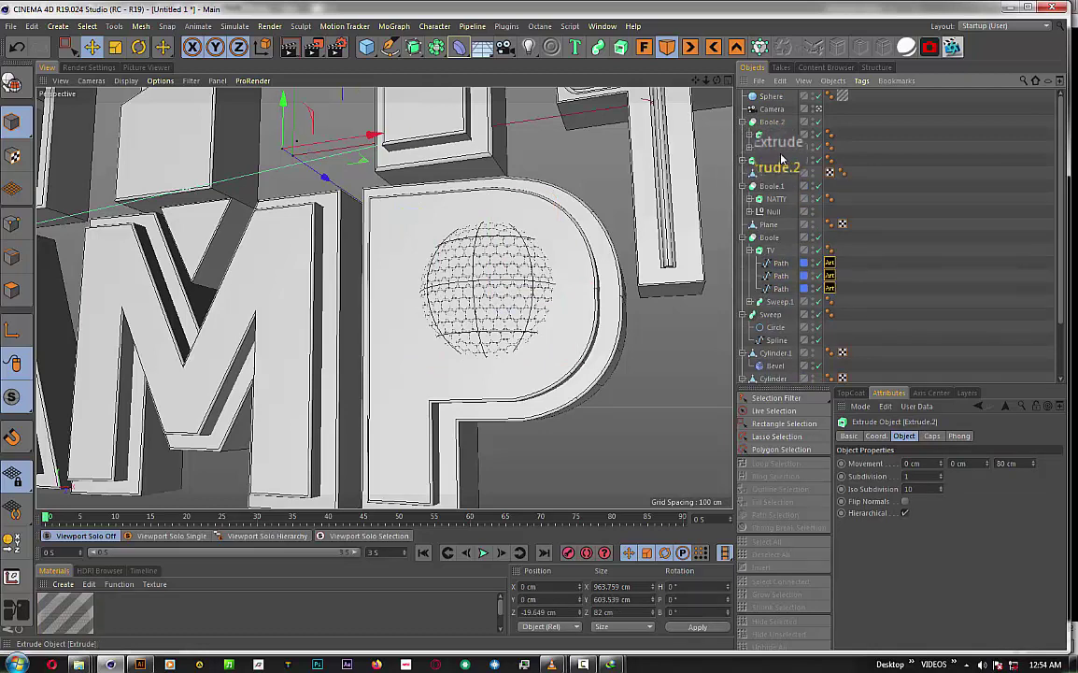
drag(768, 156, 768, 152)
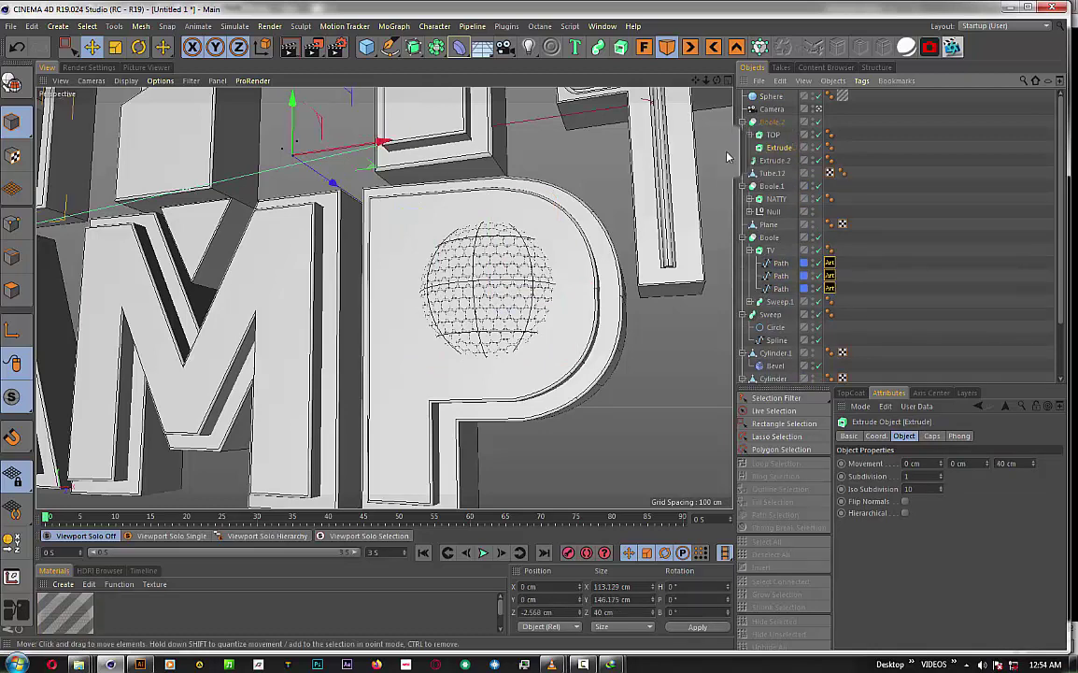
key(alt+g)
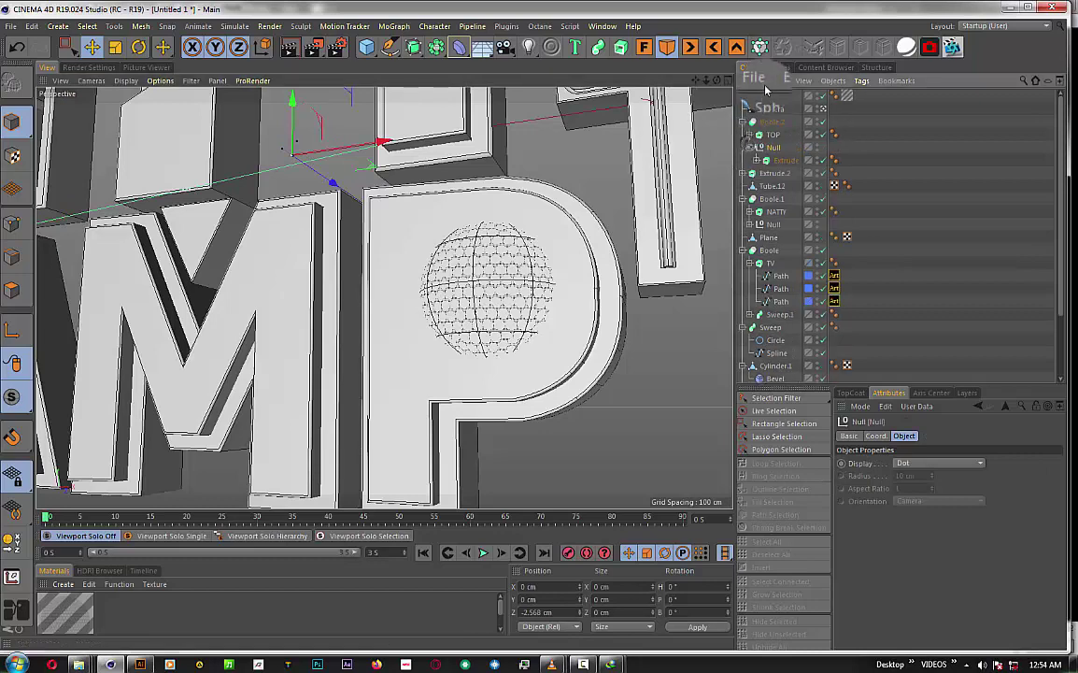
drag(771, 96, 776, 158)
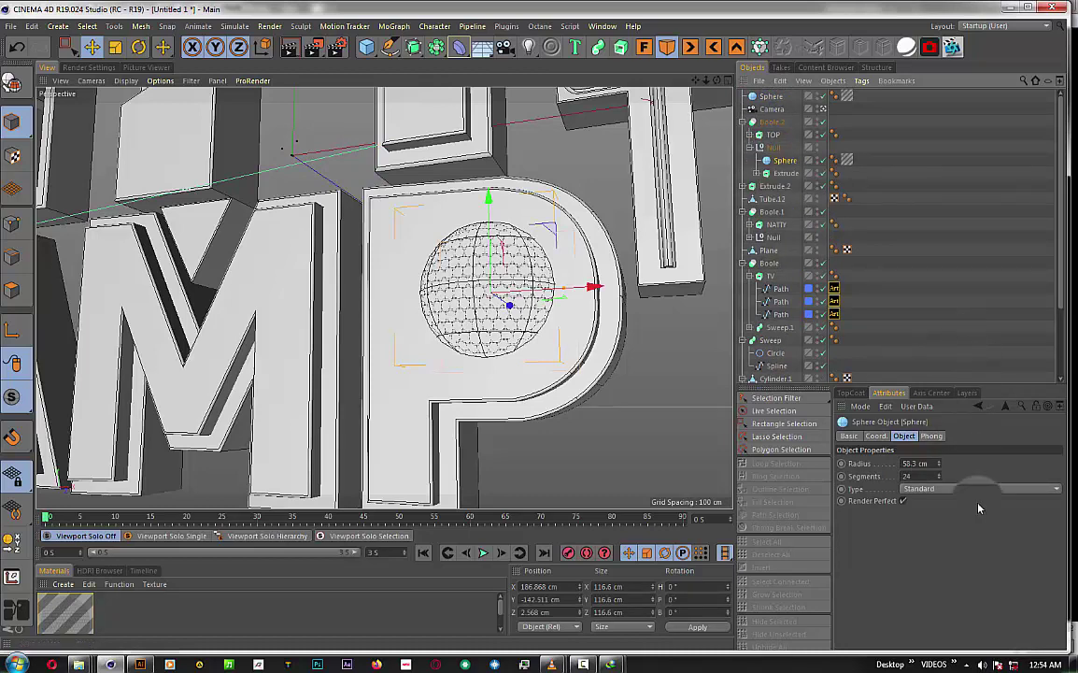
- Set the copied sphere's radius to 68.3 cm so it fits the P
mouse_move(941, 465)
mouse_down()
mouse_move(941, 439)
mouse_move(941, 449)
mouse_up()
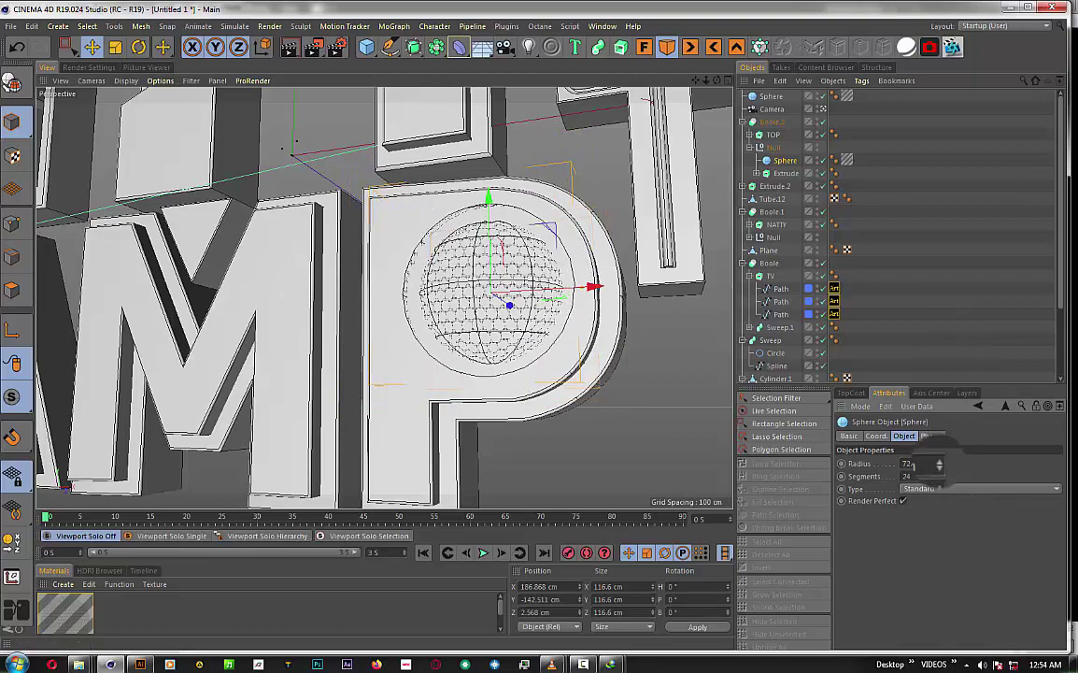
click(915, 298)
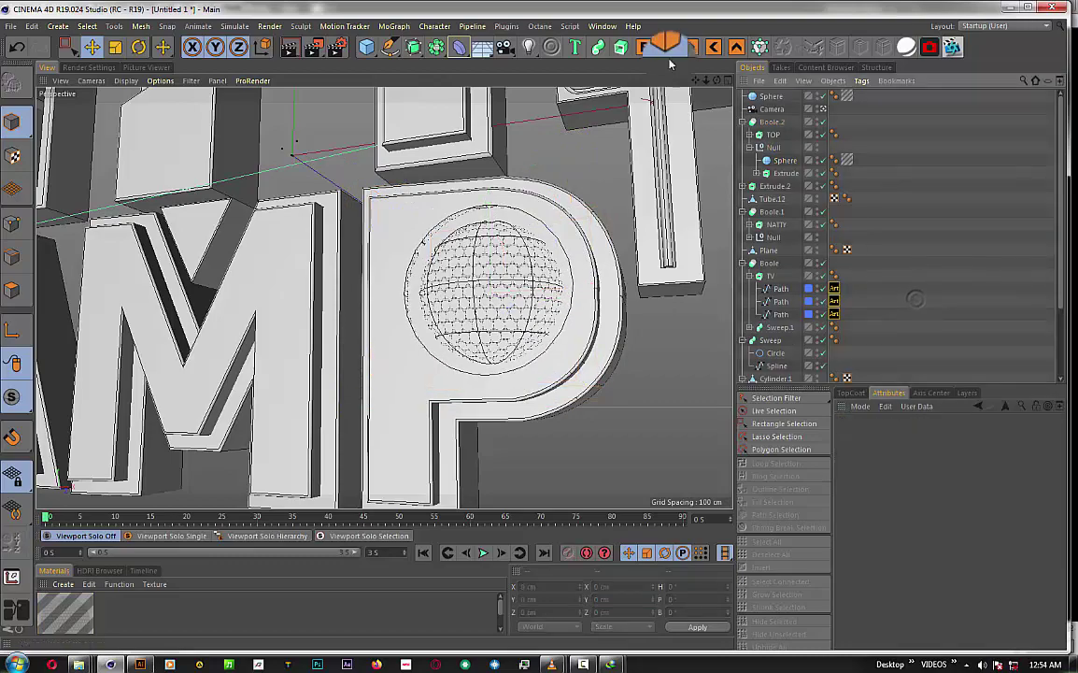
alt+drag(514, 329, 385, 297)
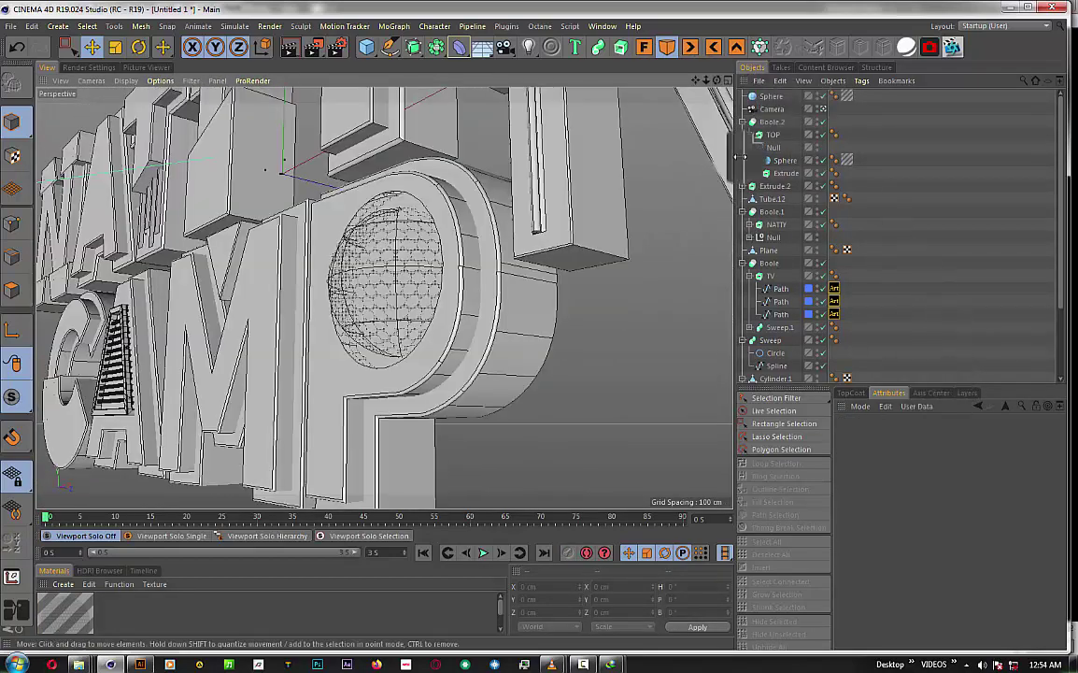
click(785, 159)
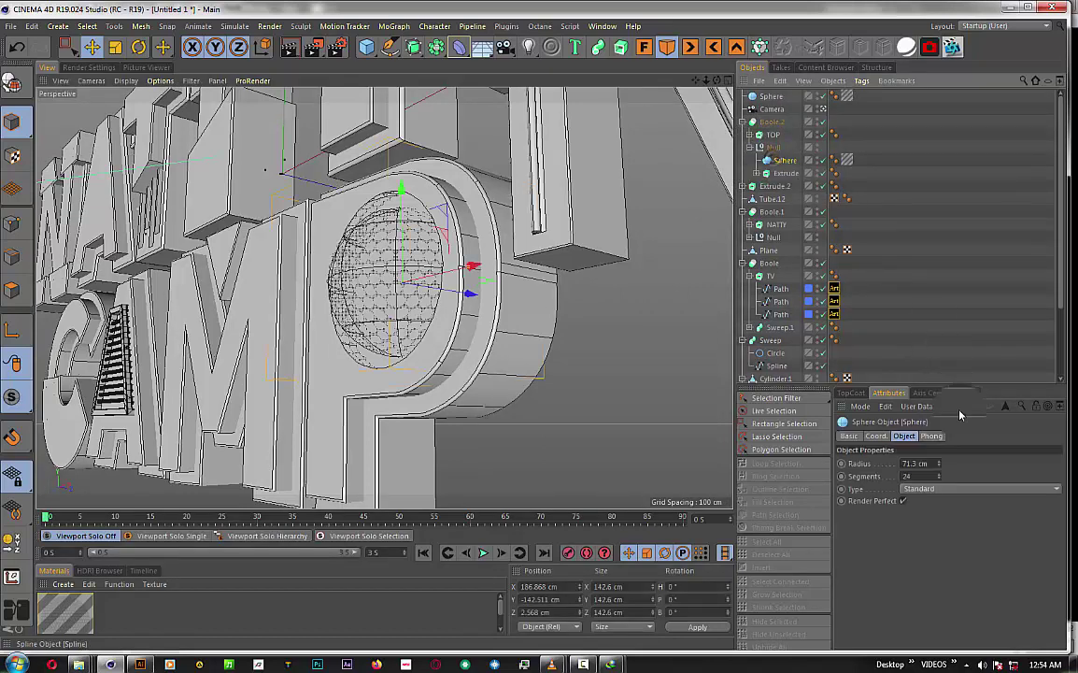
click(949, 467)
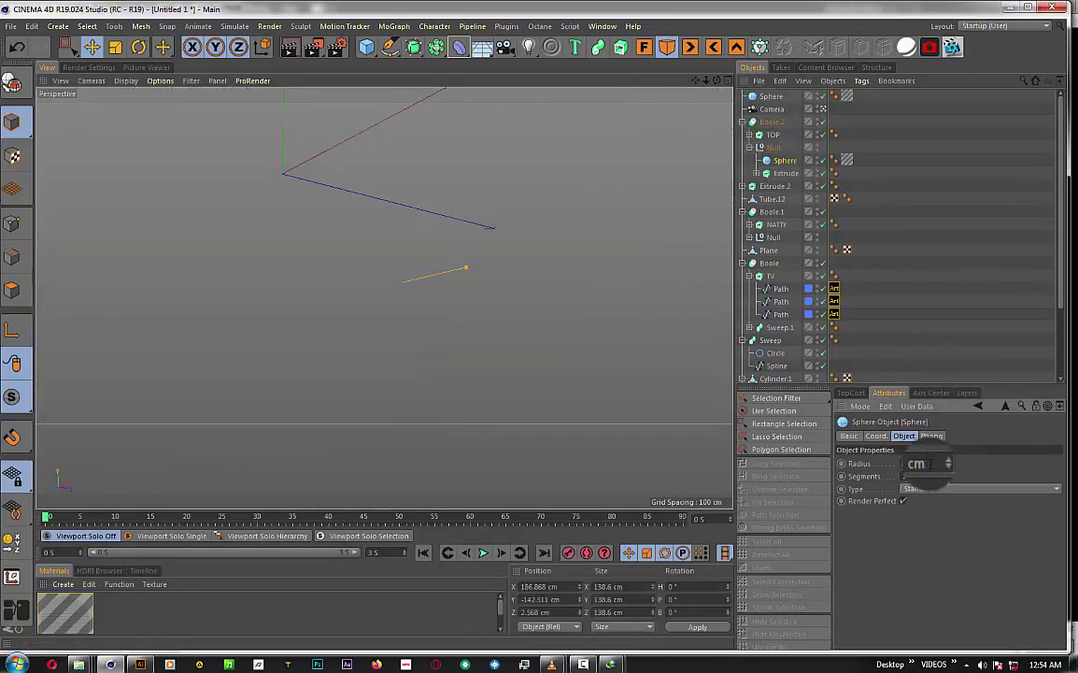
drag(926, 463, 932, 464)
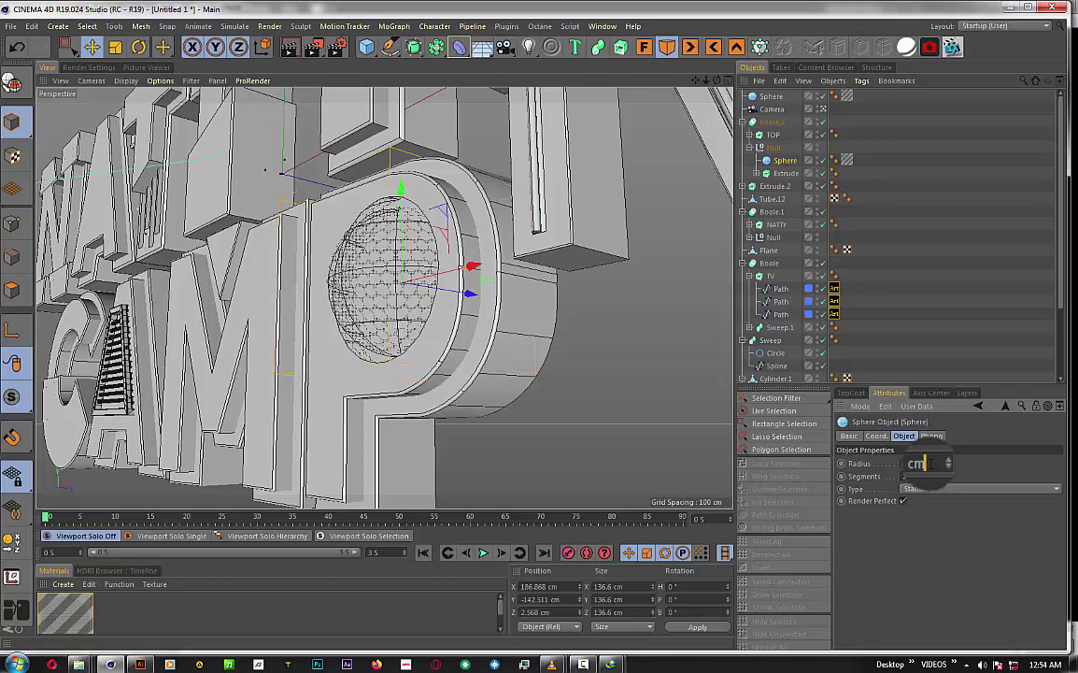
- Render the logo to the Picture Viewer, zoom in to inspect it, and return to the viewport
click(315, 47)
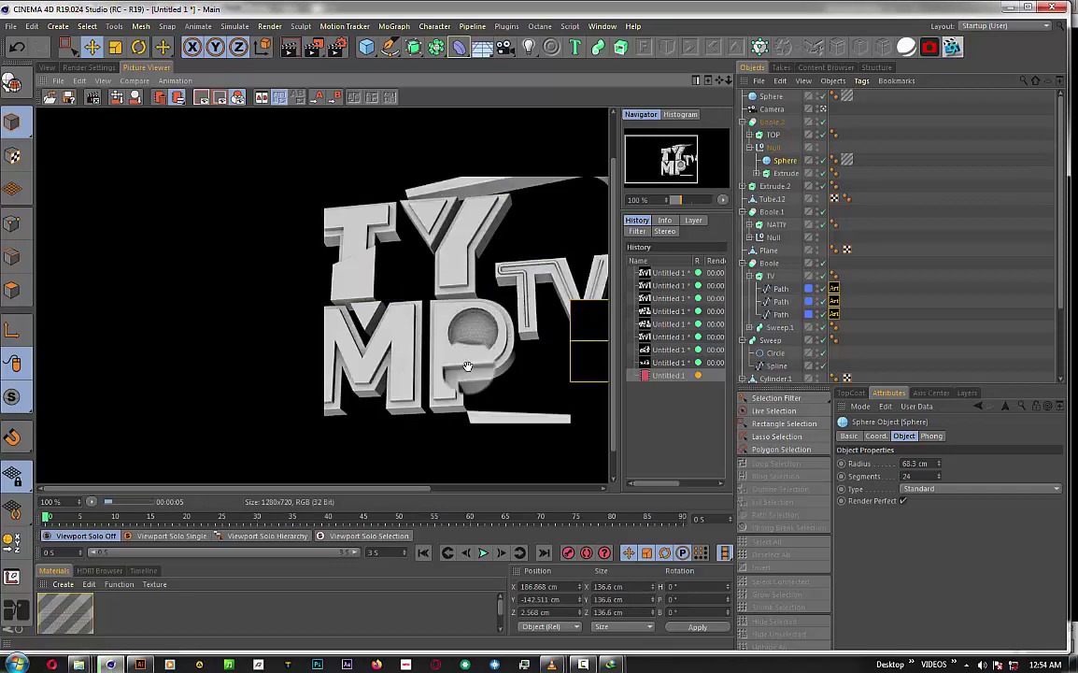
scroll(551, 346, up, 1)
scroll(514, 341, up, 2)
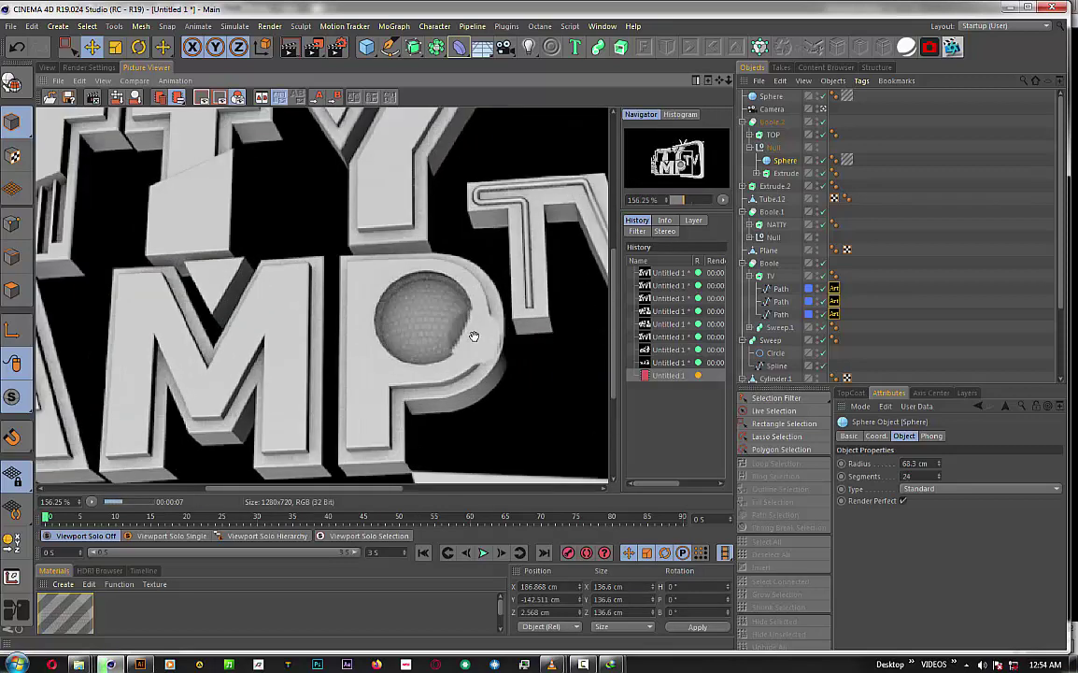
scroll(474, 335, up, 2)
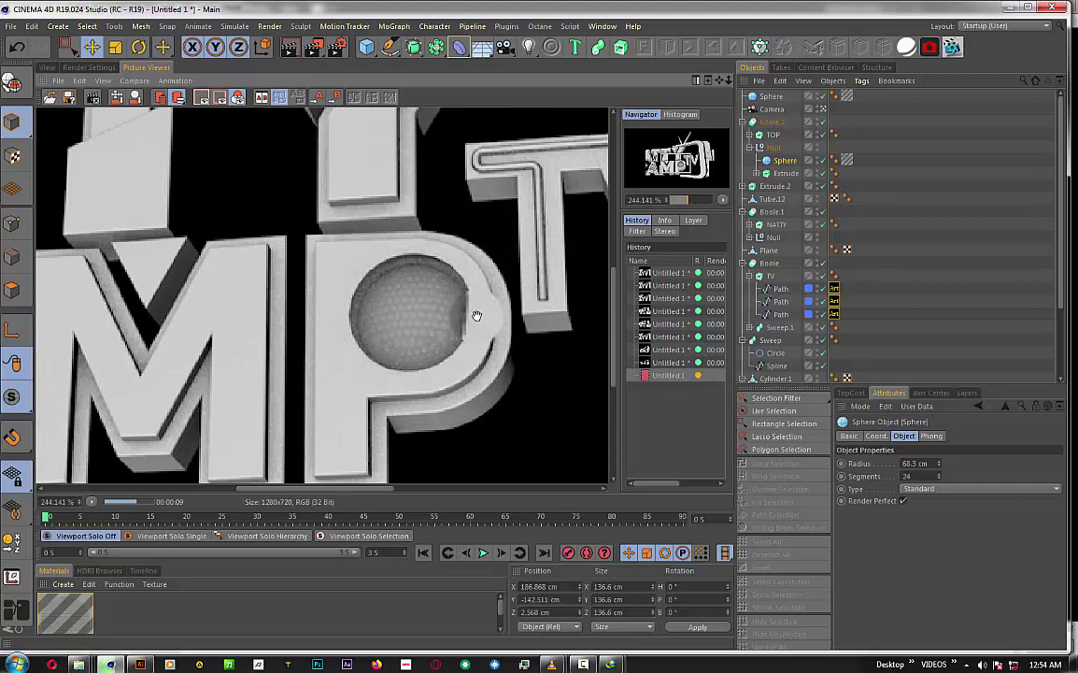
scroll(477, 316, down, 1)
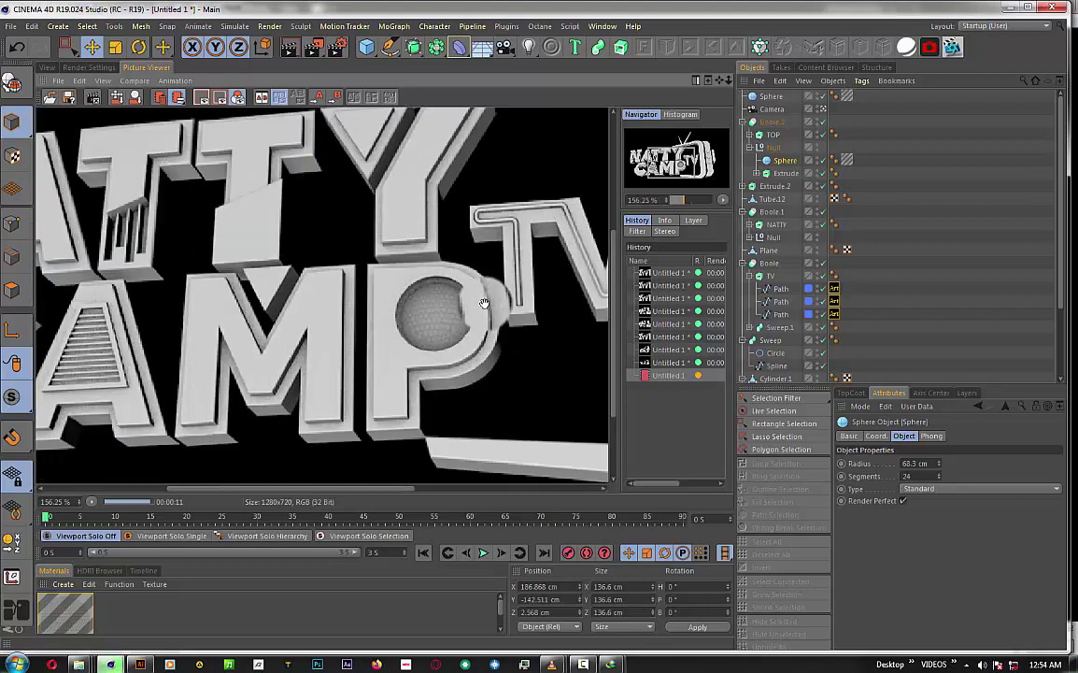
scroll(484, 304, down, 4)
scroll(381, 329, up, 2)
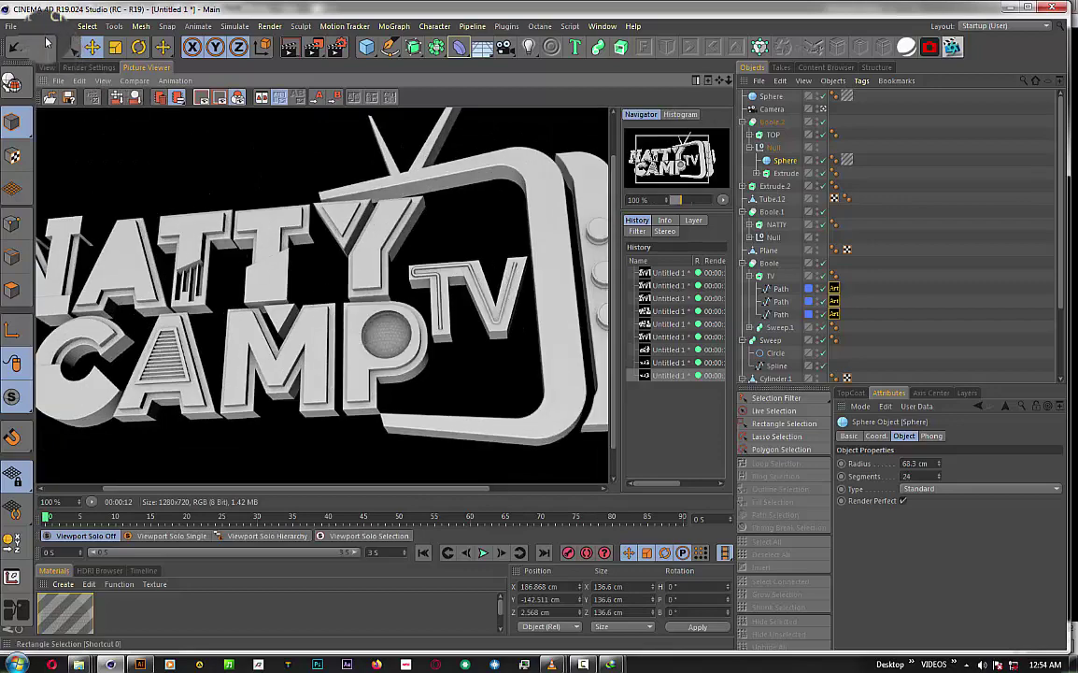
click(46, 67)
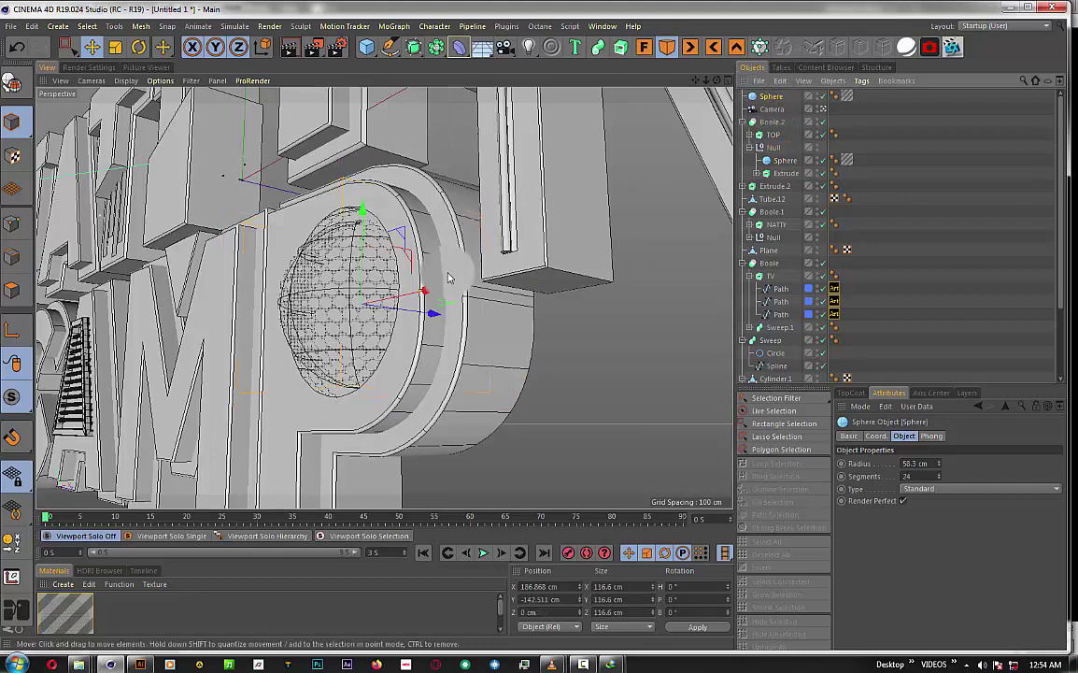
- Undo the sphere's depth move and create a new blank material
drag(425, 313, 405, 308)
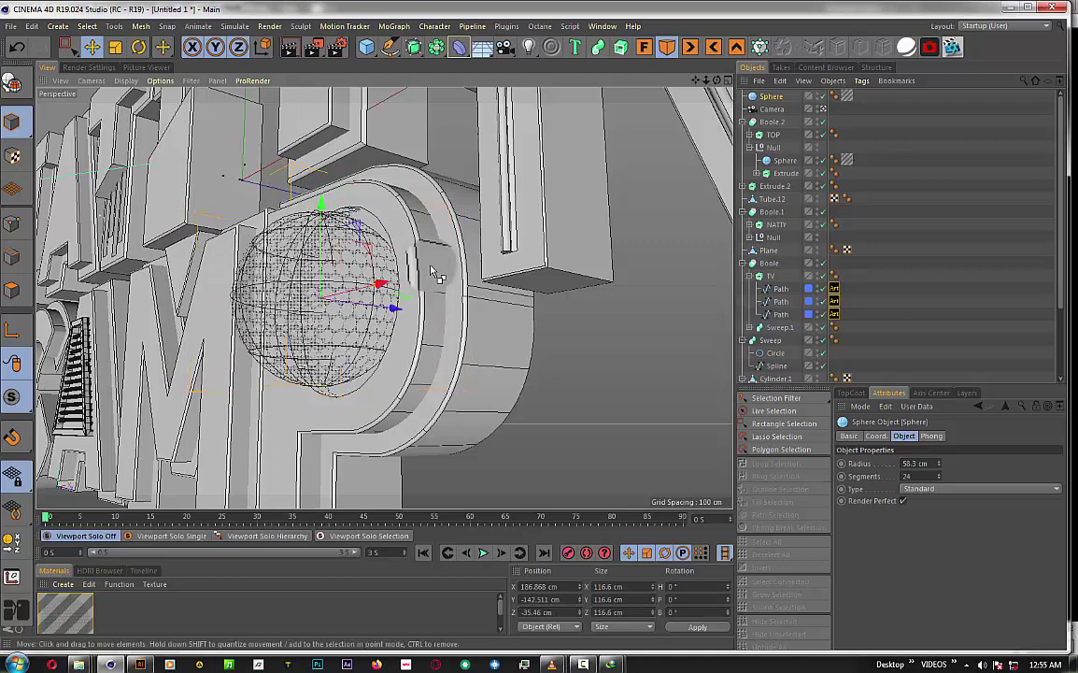
key(ctrl+z)
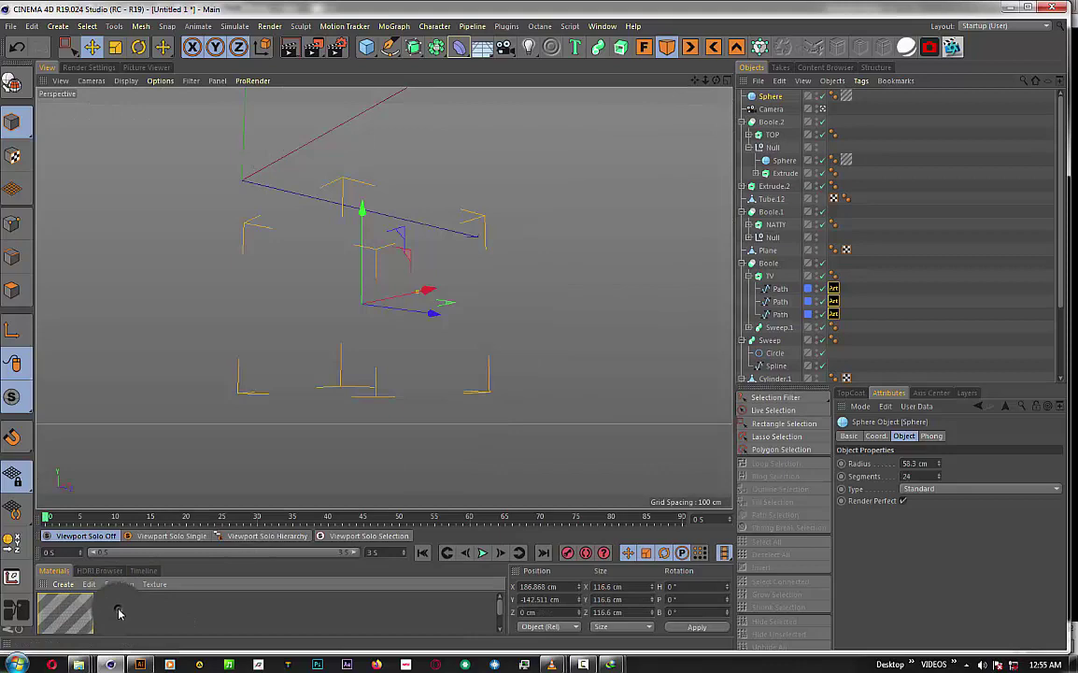
double_click(115, 608)
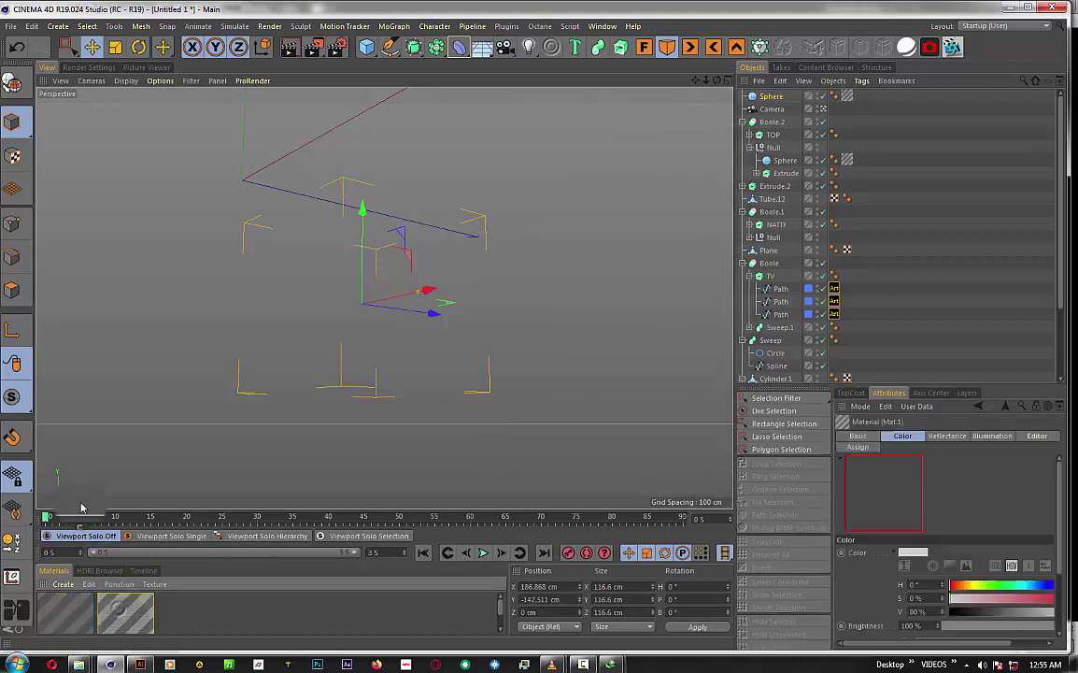
click(64, 614)
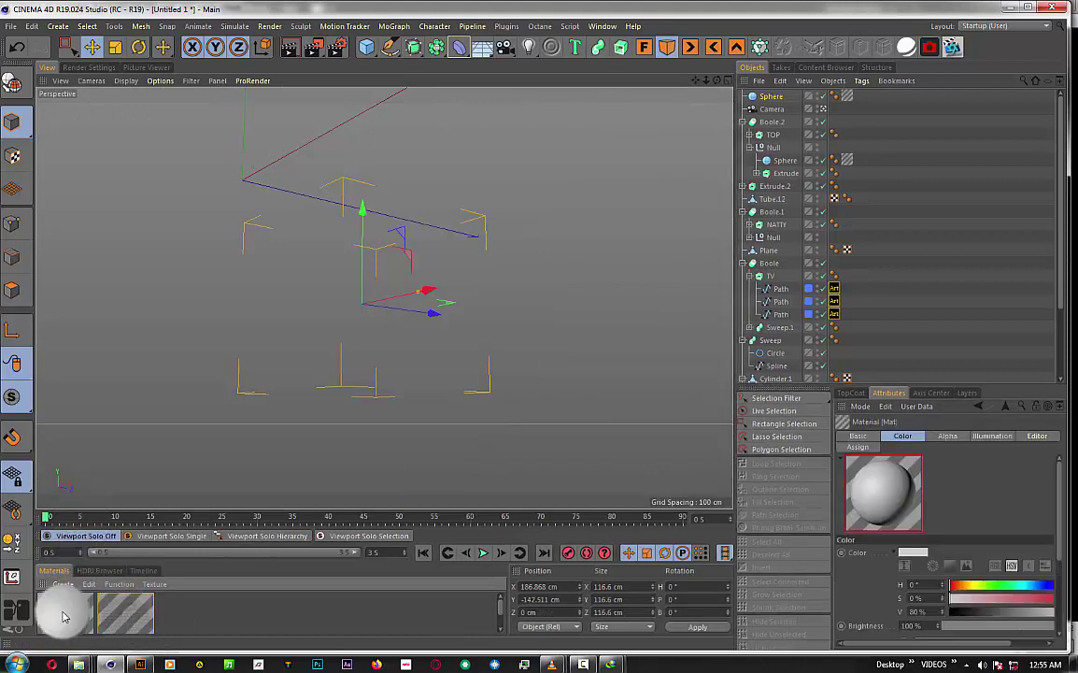
double_click(60, 614)
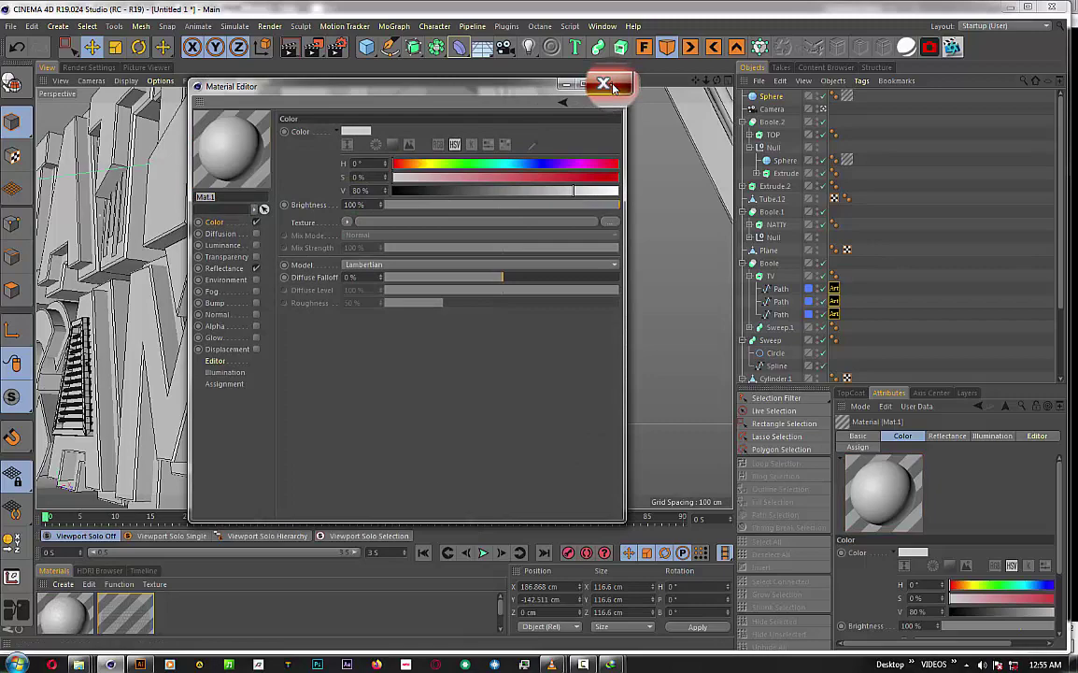
click(604, 86)
- Apply Mat to the sphere with UVW Mapping projection and switch off Mat's alpha channel
drag(125, 614, 847, 96)
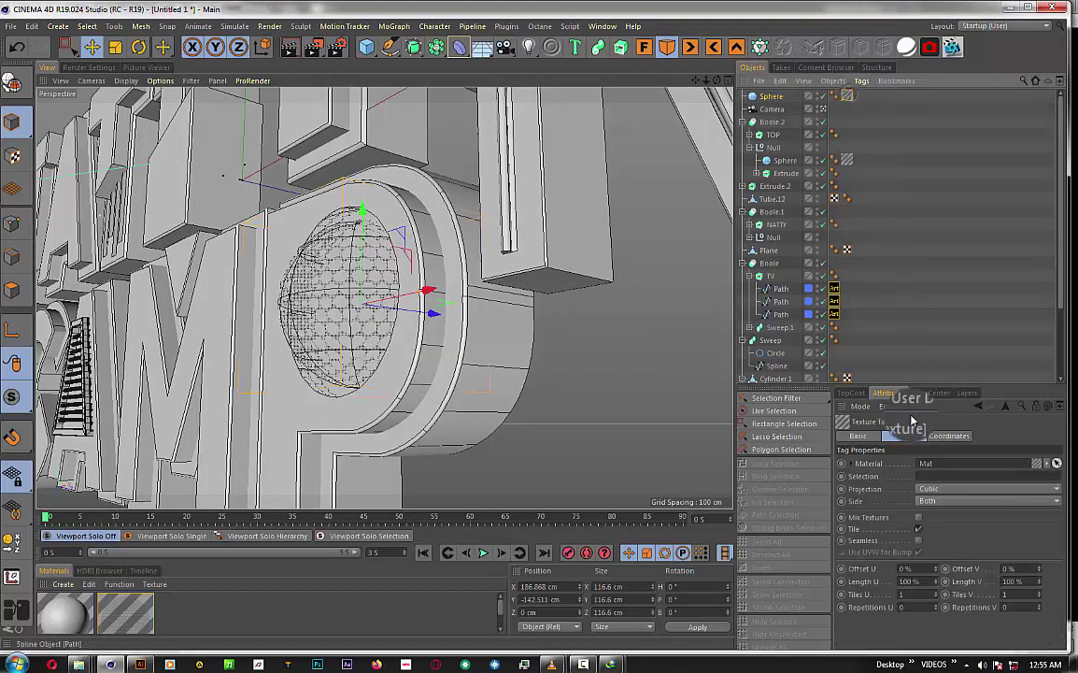
click(948, 495)
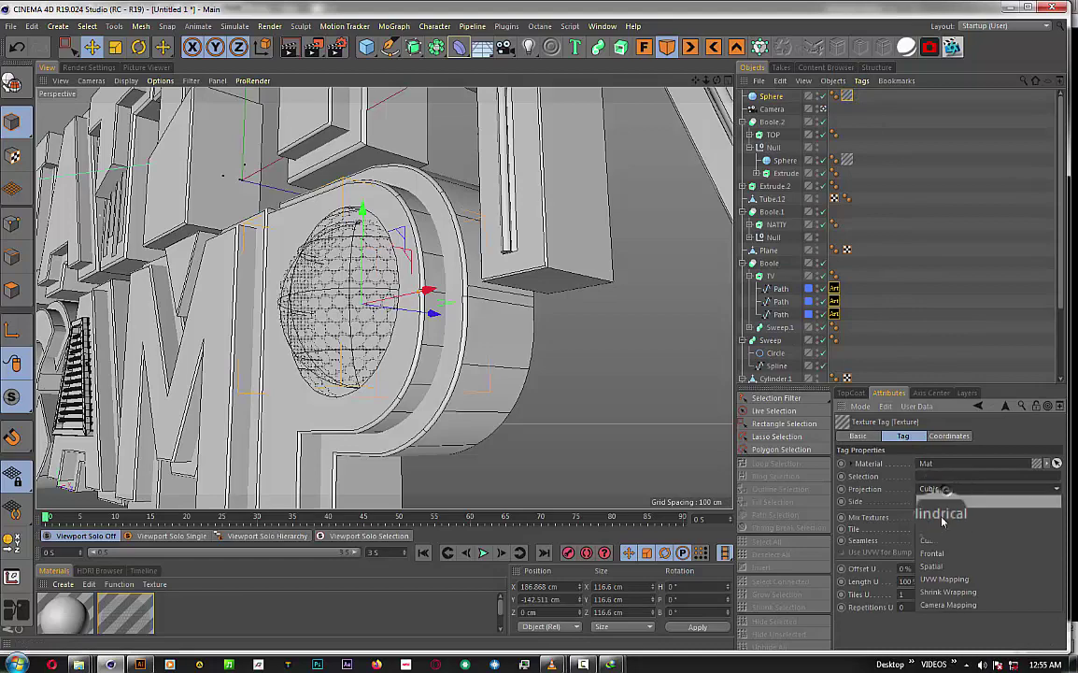
click(935, 579)
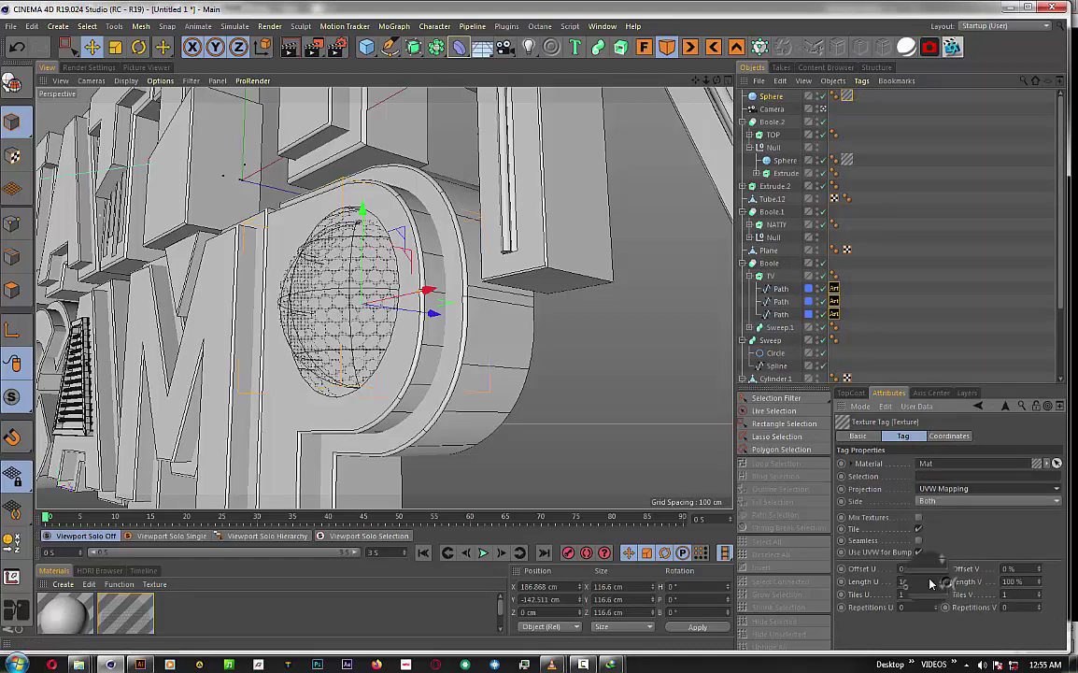
double_click(131, 613)
click(256, 326)
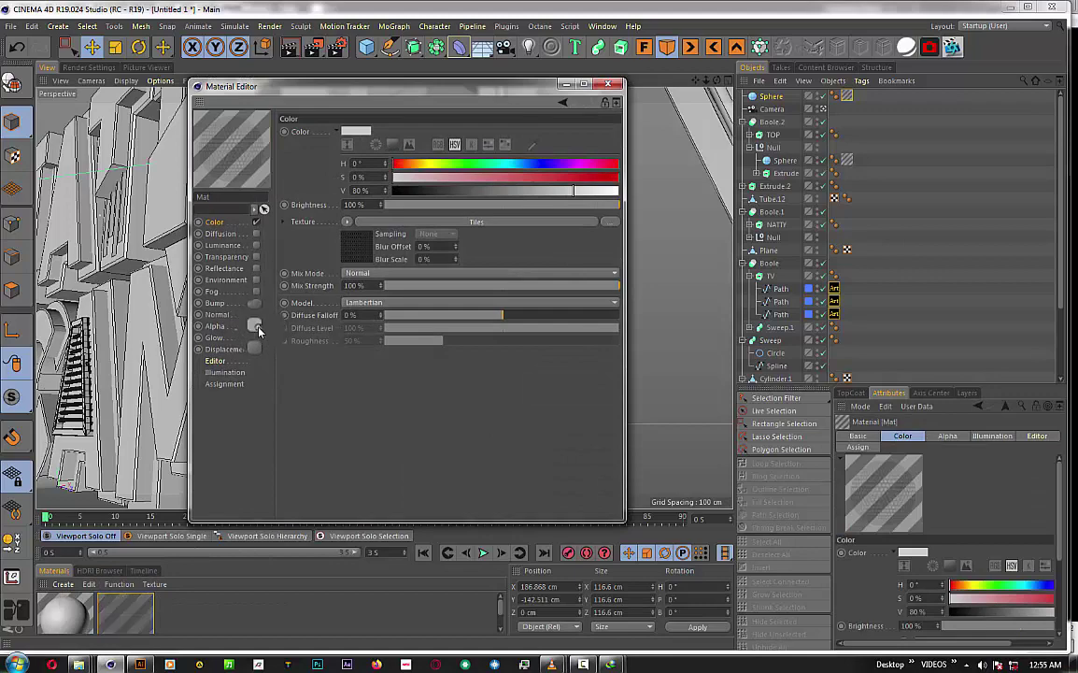
click(603, 85)
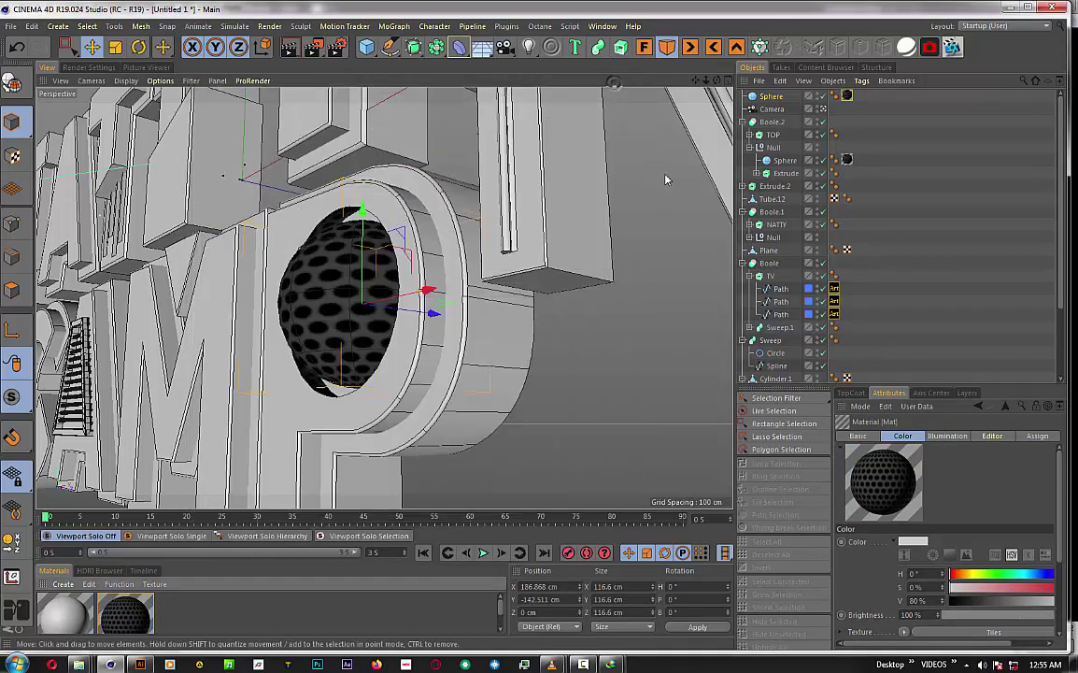
- Apply the dotted material to the sphere with Cubic projection and raise its radius to 62.3 cm
drag(126, 613, 783, 350)
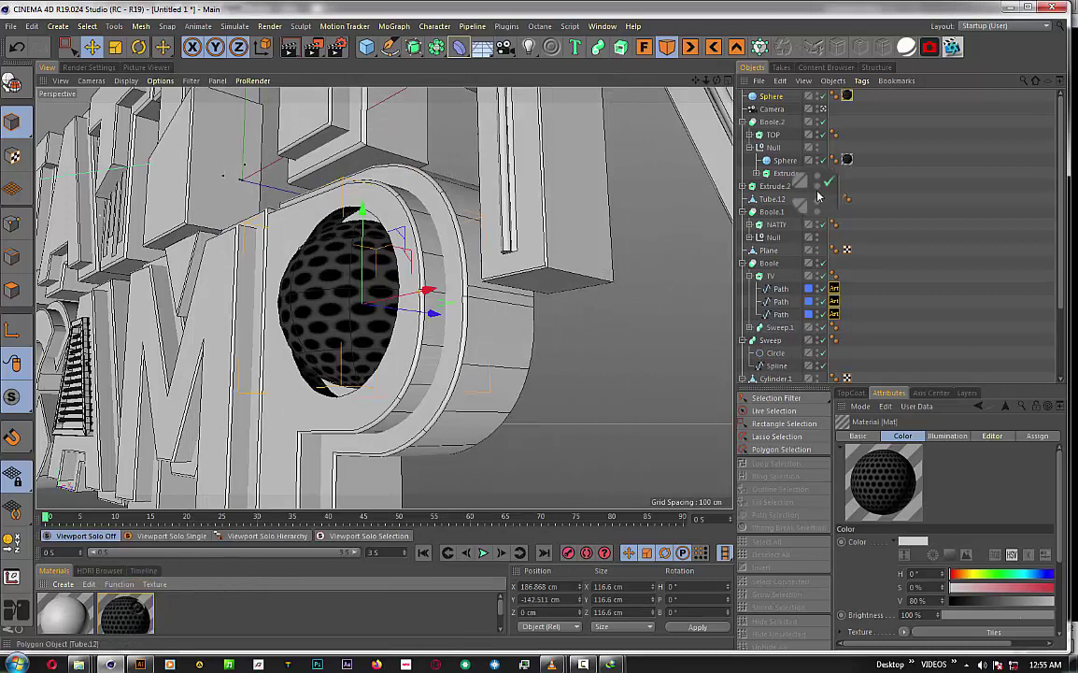
drag(783, 350, 848, 96)
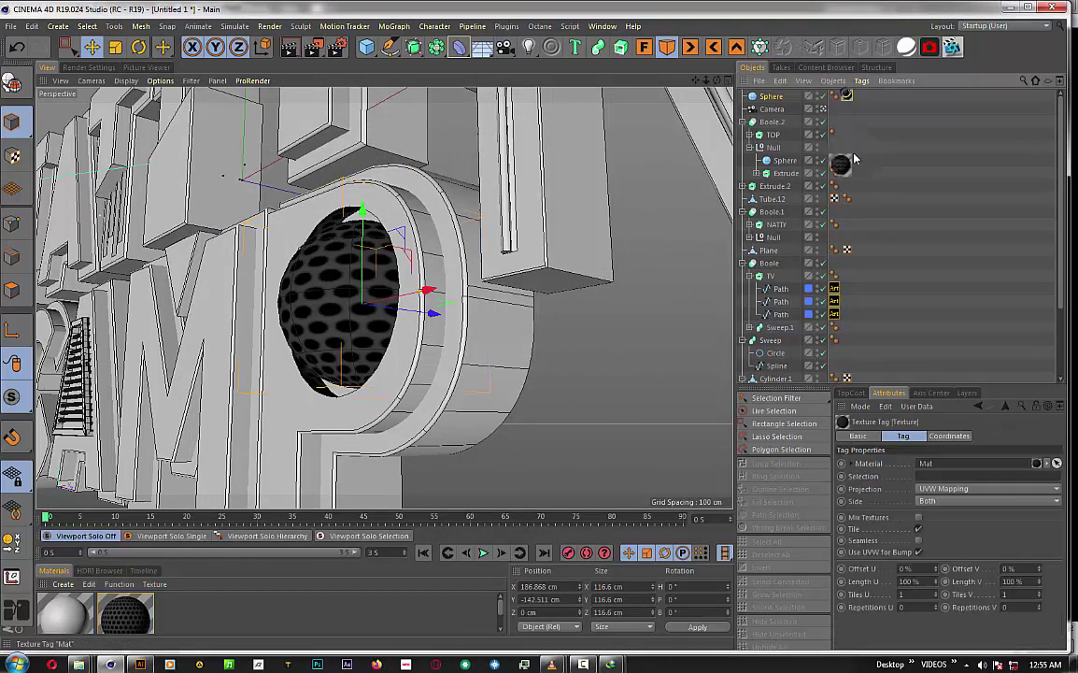
click(939, 488)
click(932, 544)
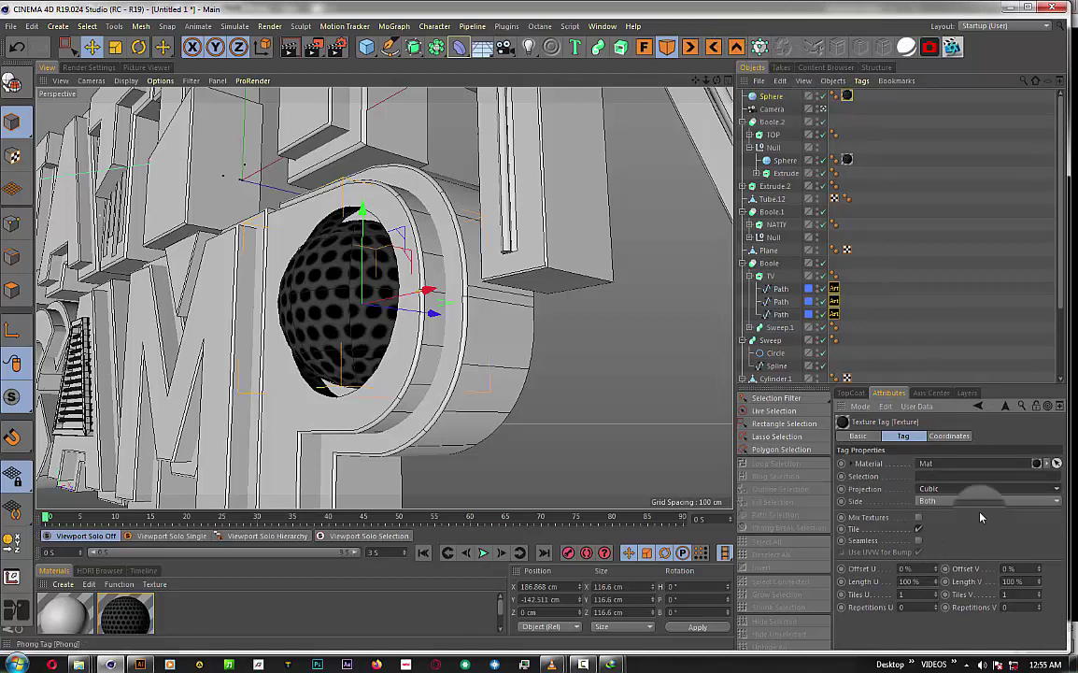
click(771, 96)
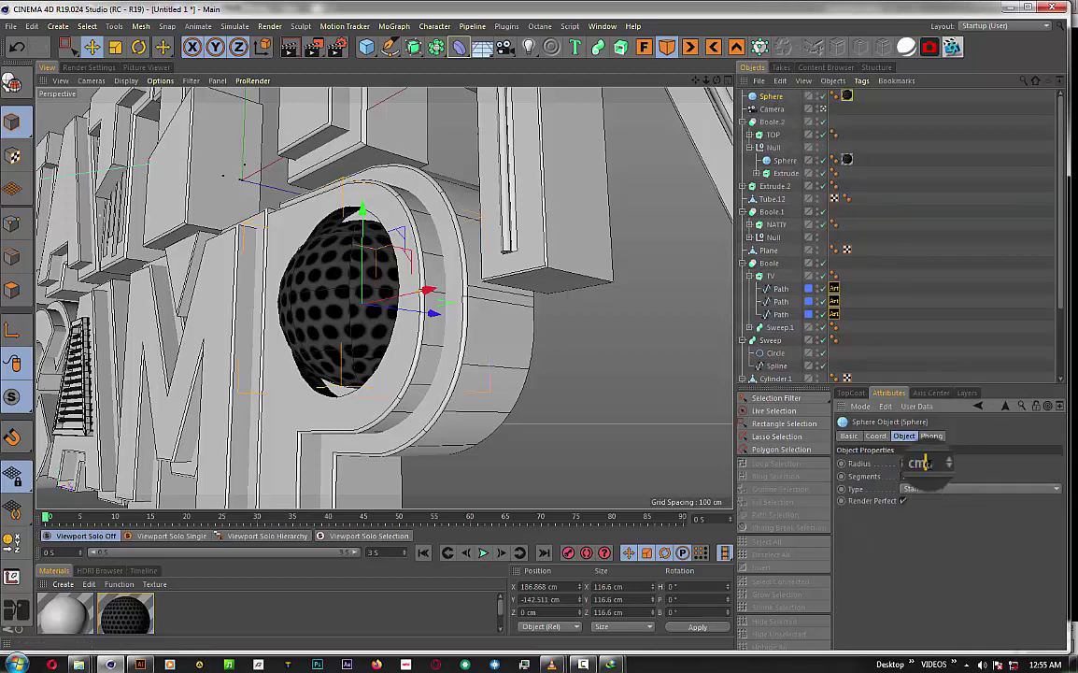
drag(949, 463, 934, 458)
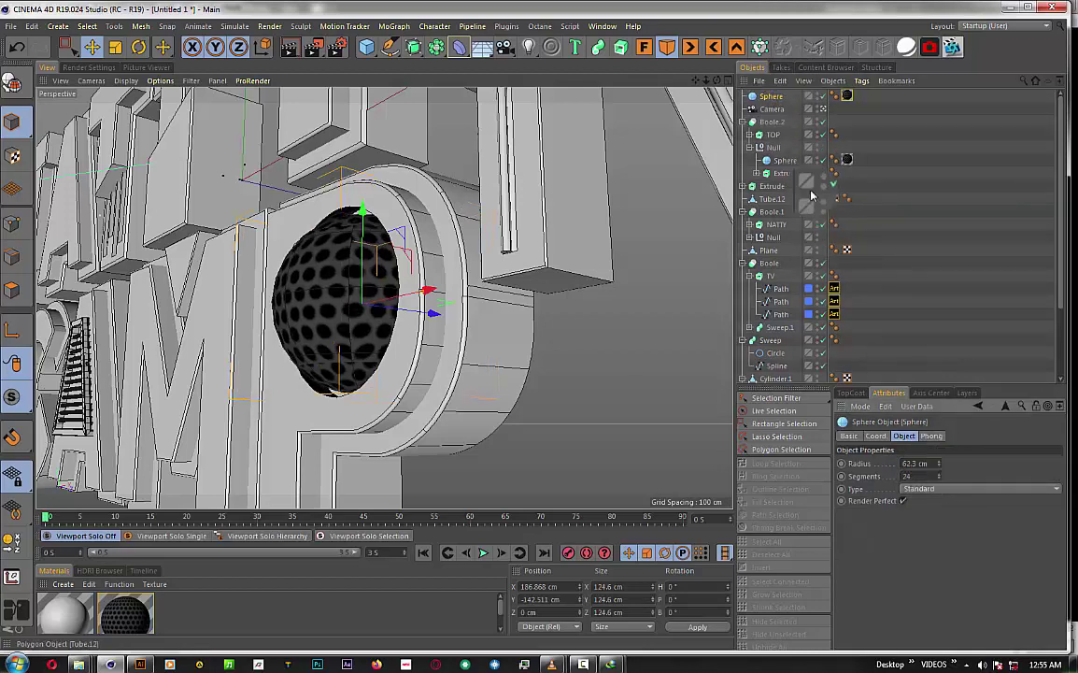
mouse_move(718, 83)
mouse_down()
mouse_move(654, 122)
mouse_move(206, 588)
mouse_up()
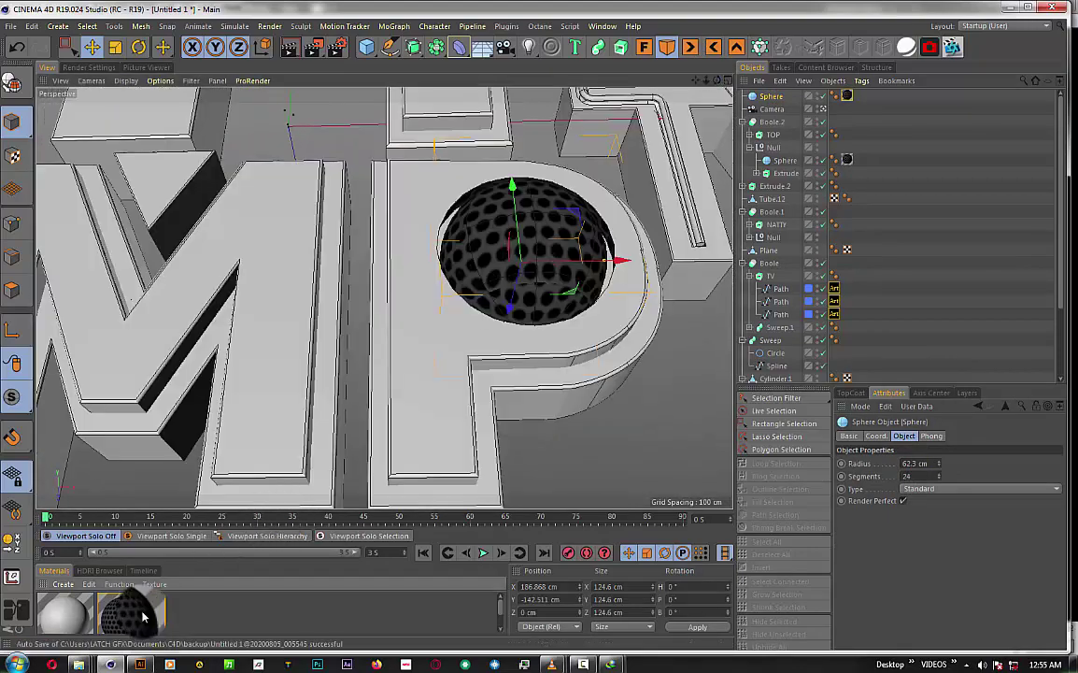
- In the dotted material's alpha, keep image alpha on, disable pre-multiplied, and pick a new alpha colour
double_click(150, 621)
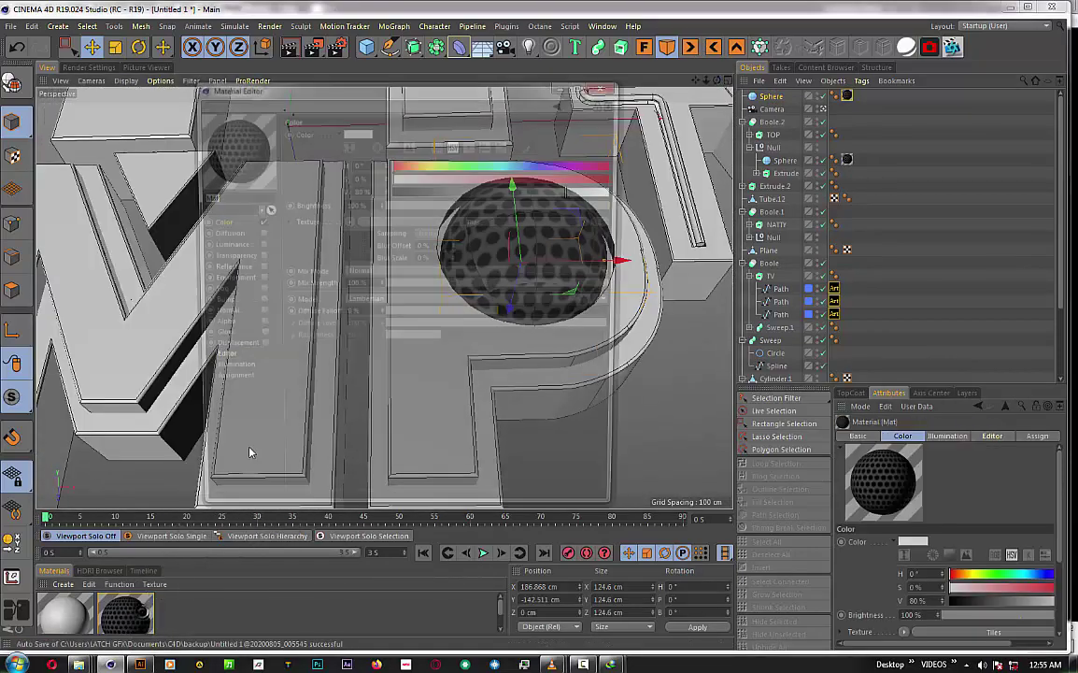
click(234, 349)
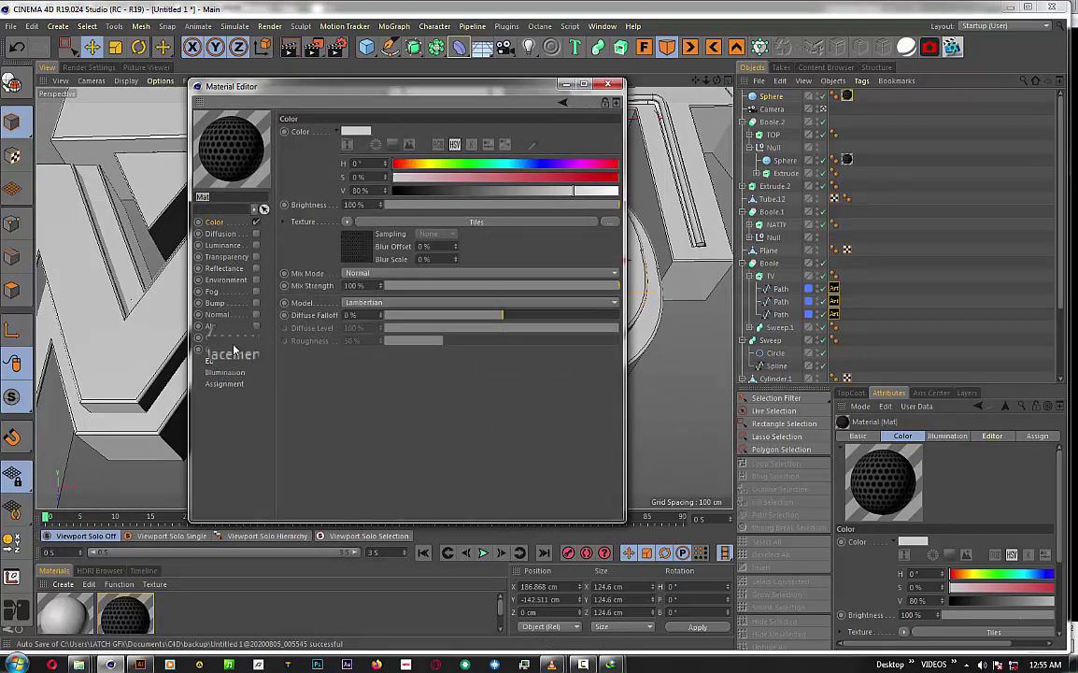
click(233, 327)
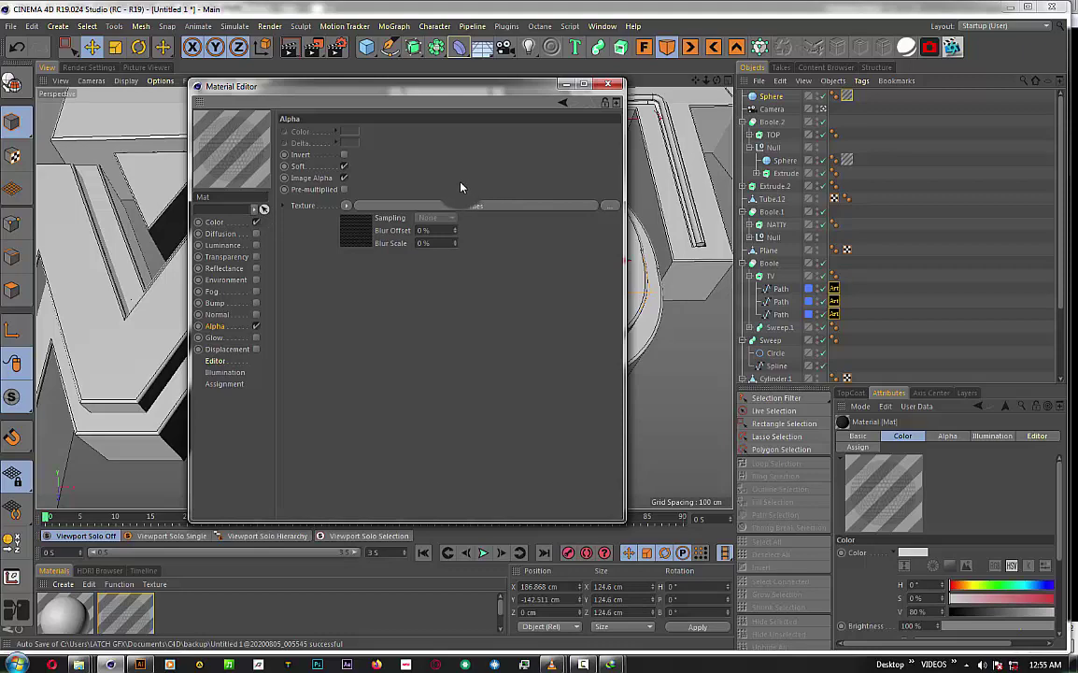
click(344, 177)
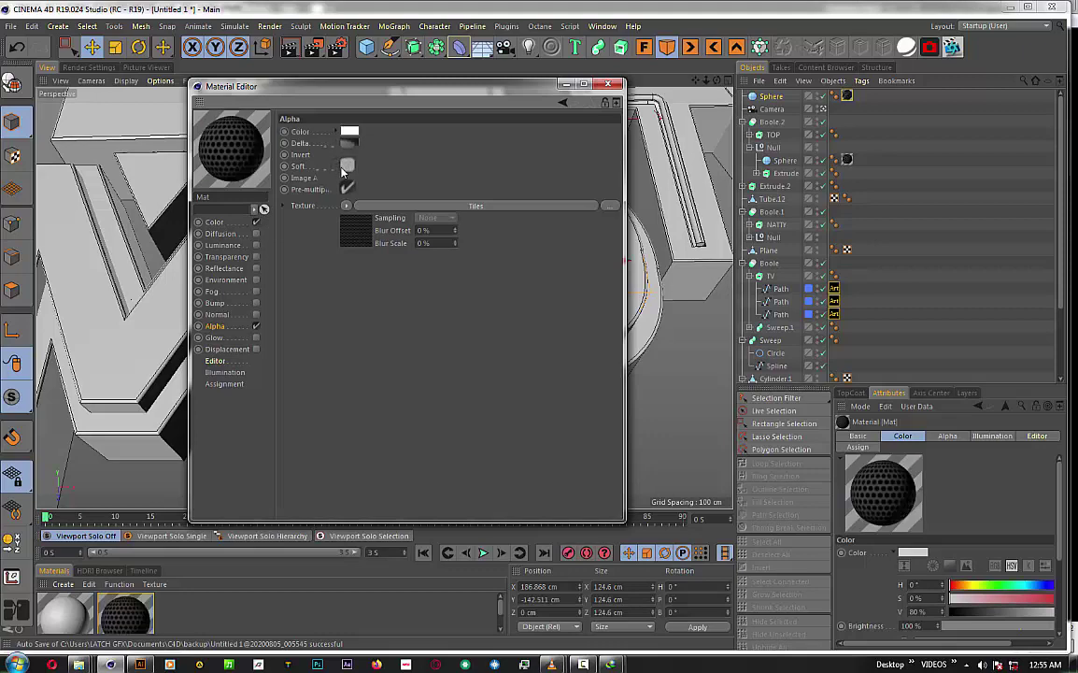
click(343, 174)
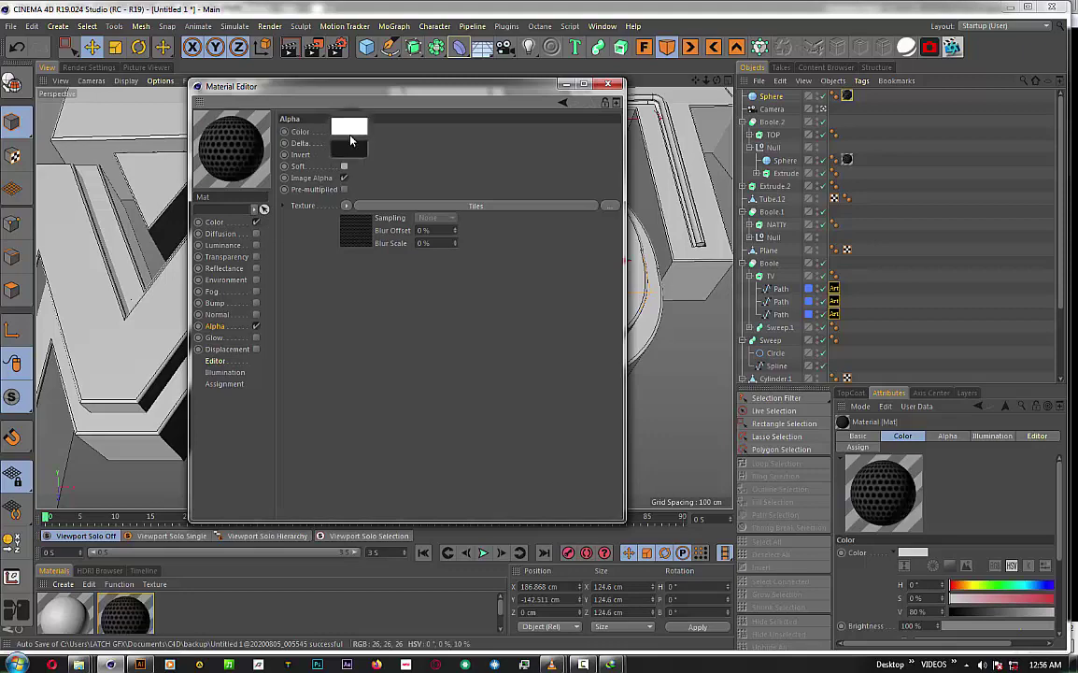
click(352, 136)
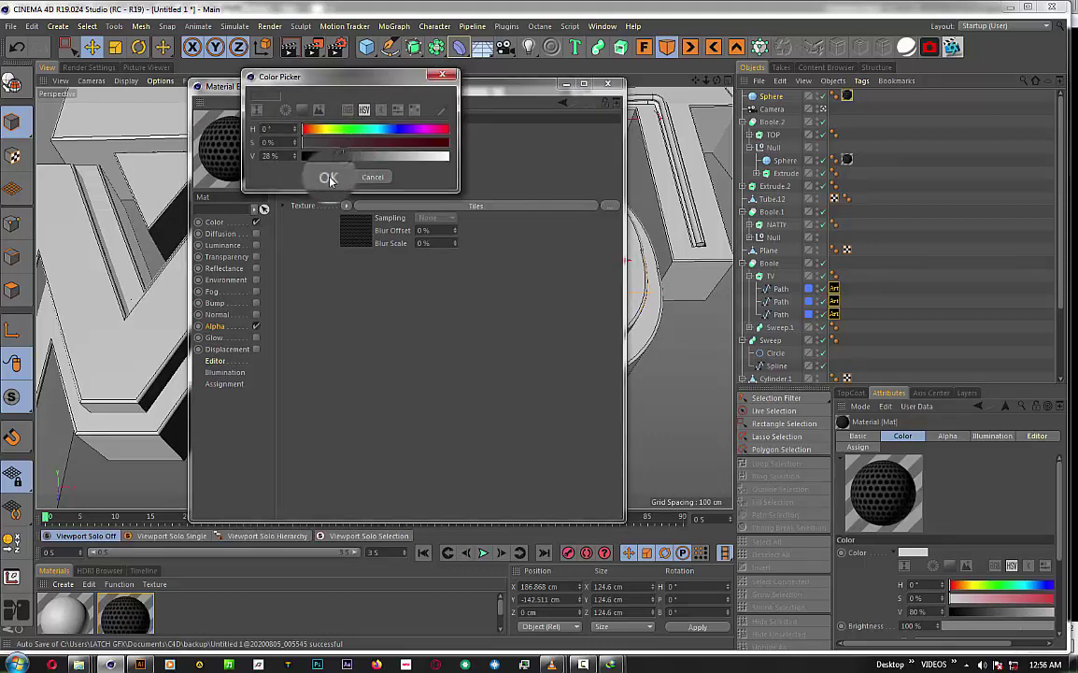
click(327, 177)
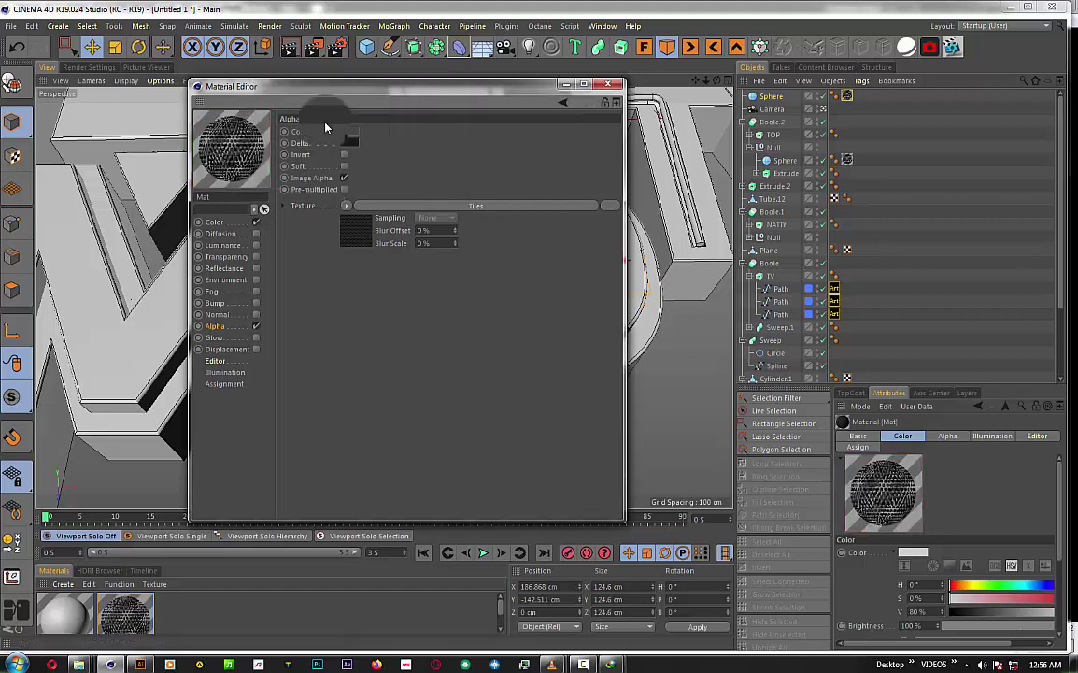
- Darken the alpha colour to 5% value, close the material settings, and render the scene
mouse_move(241, 87)
mouse_down()
mouse_move(637, 109)
mouse_move(287, 325)
mouse_up()
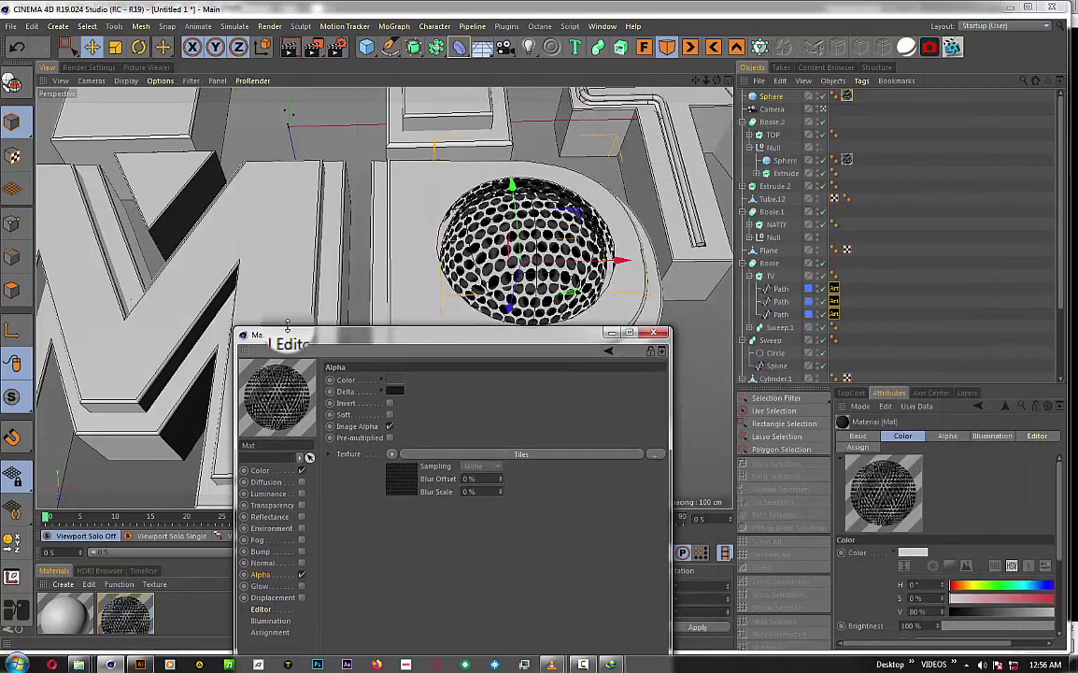
click(394, 386)
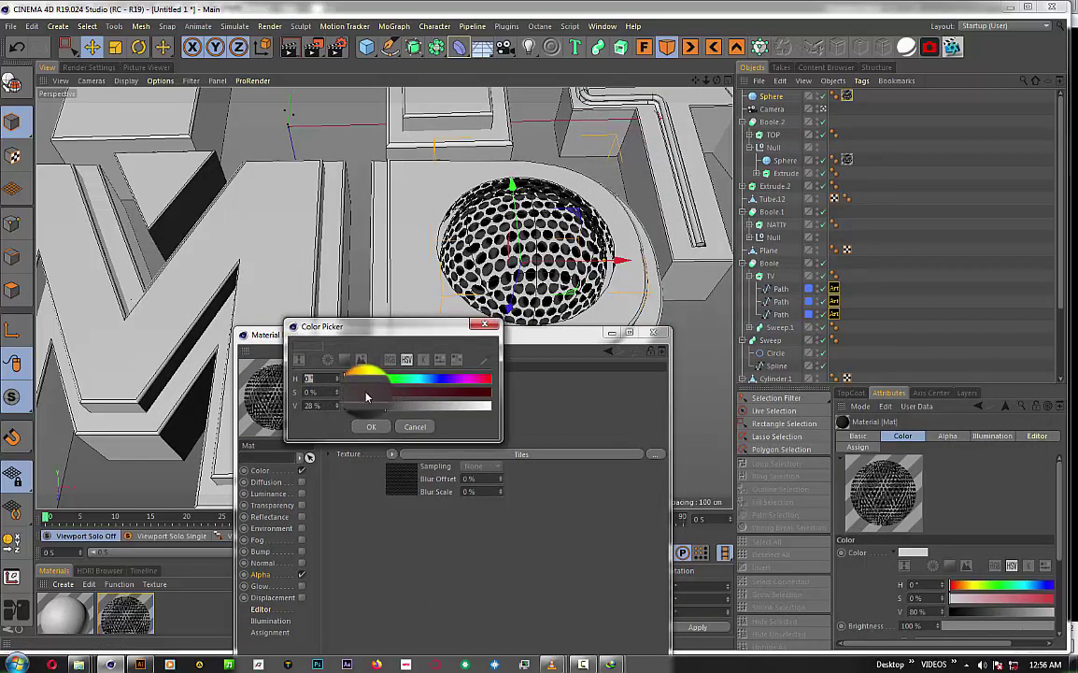
drag(458, 404, 351, 405)
click(372, 427)
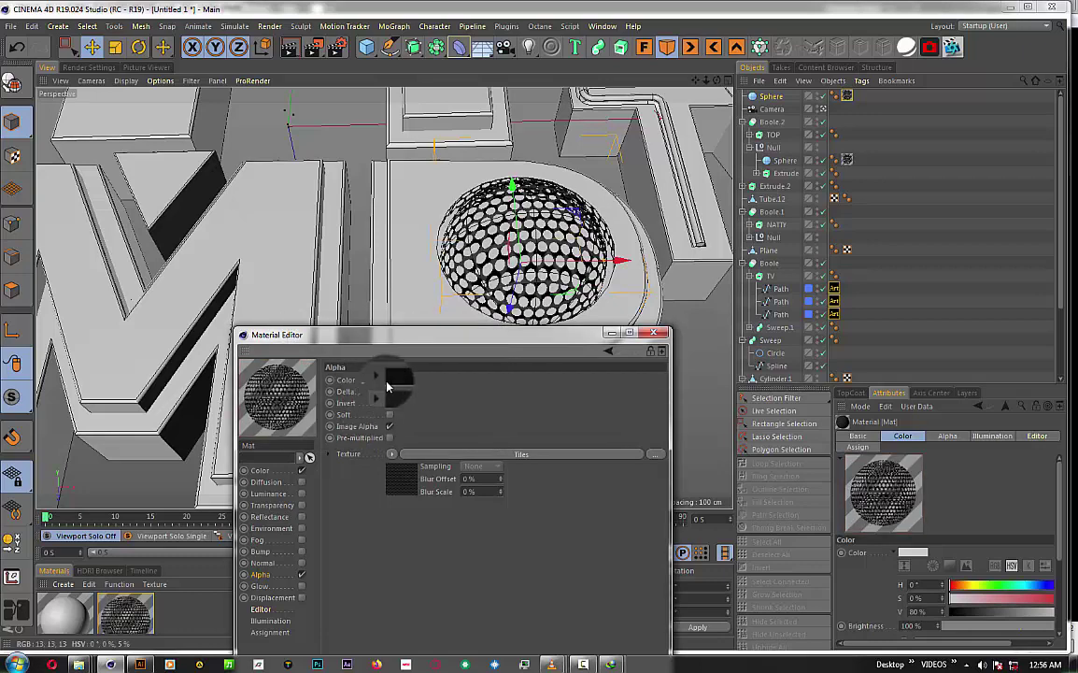
click(399, 383)
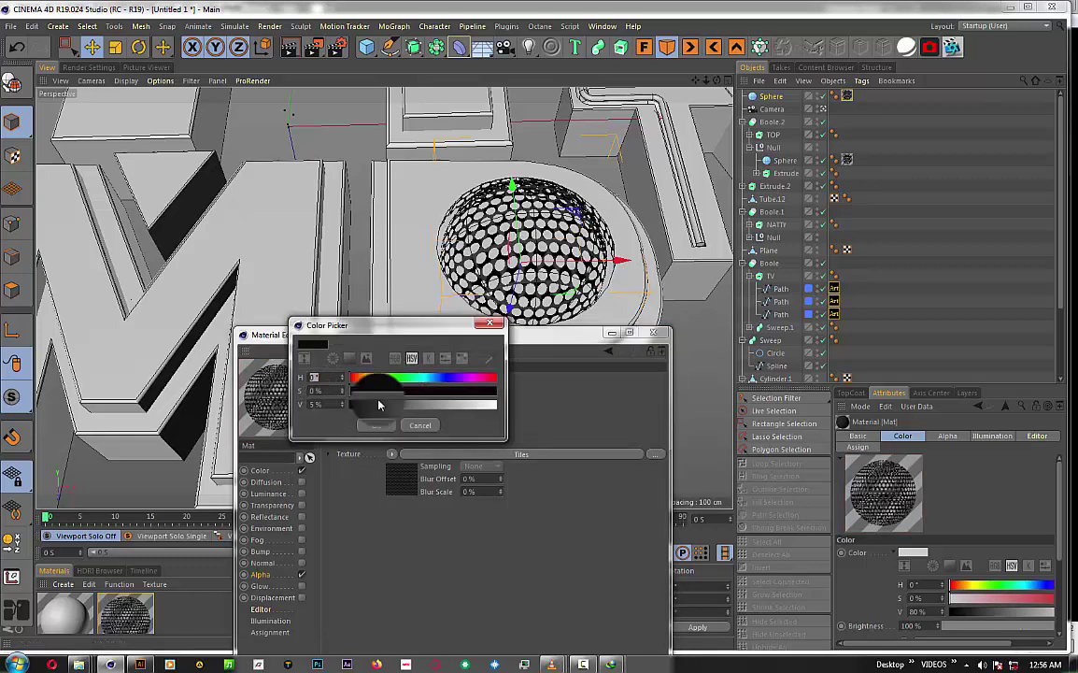
click(366, 427)
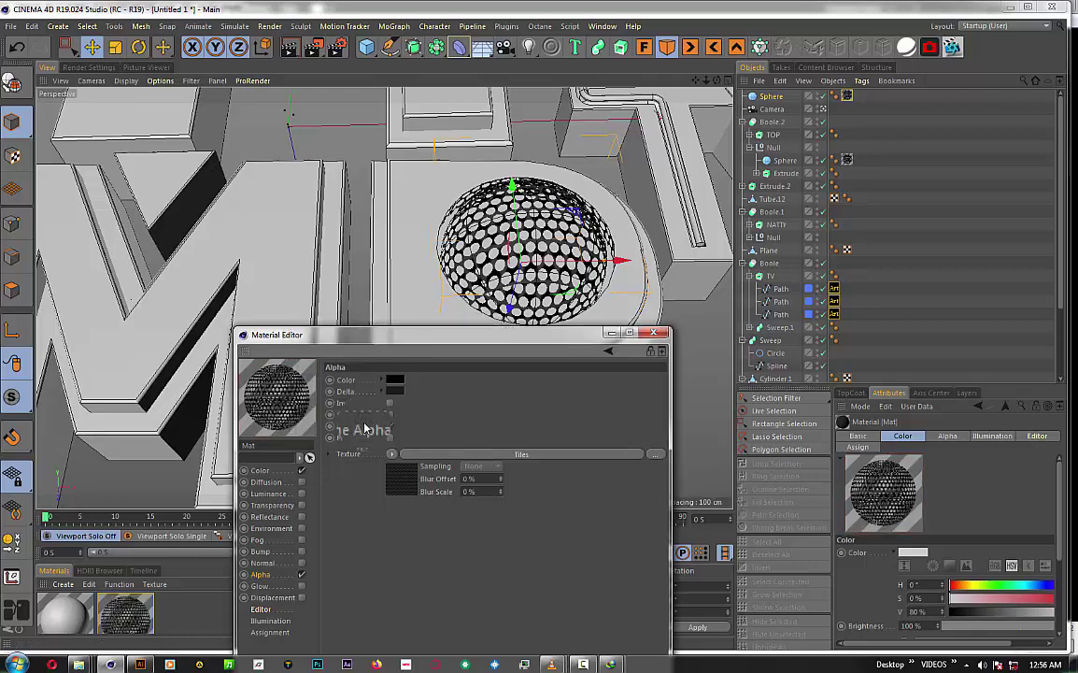
click(656, 323)
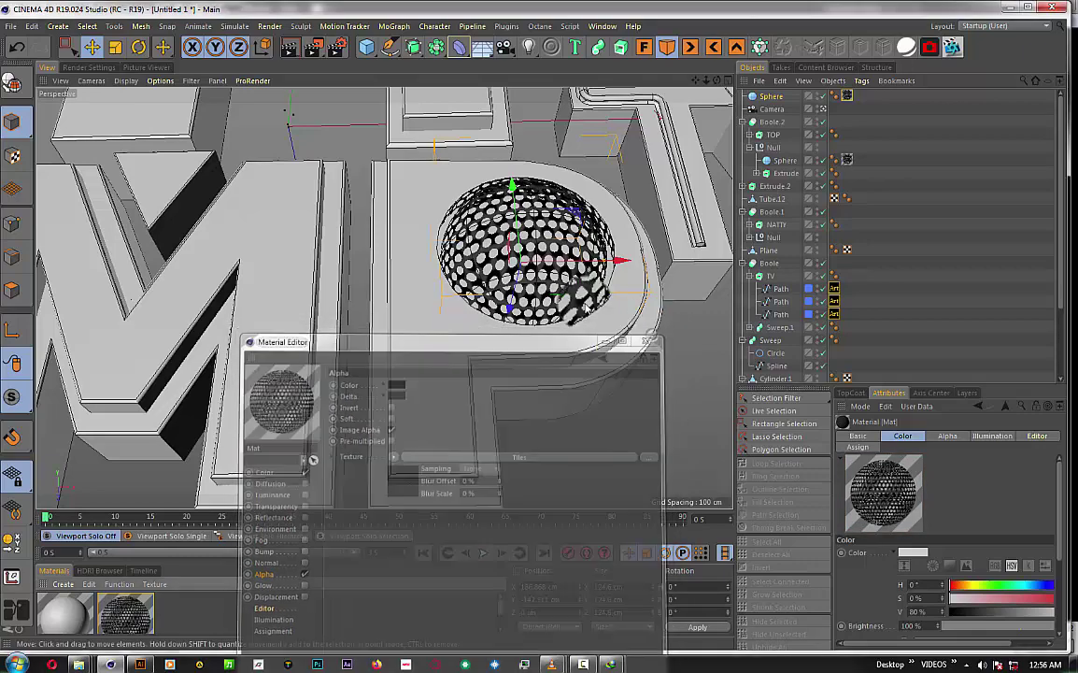
click(316, 49)
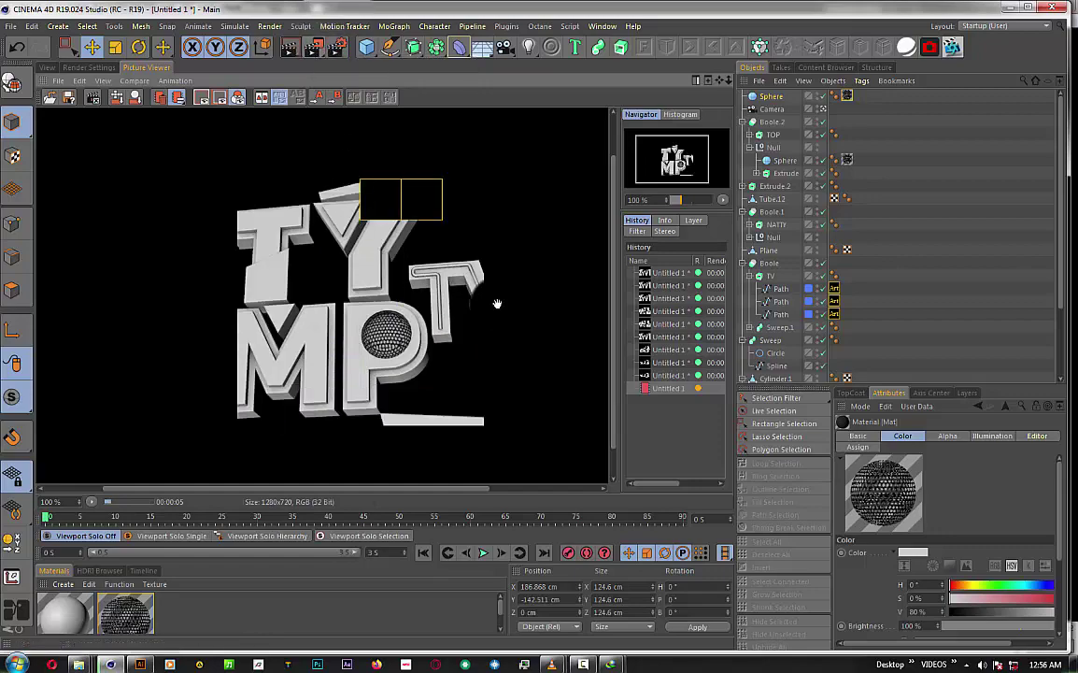
- Zoom around the finished render to inspect it, then return to the 3D perspective viewport
scroll(401, 317, down, 2)
scroll(411, 330, down, 2)
scroll(412, 330, up, 6)
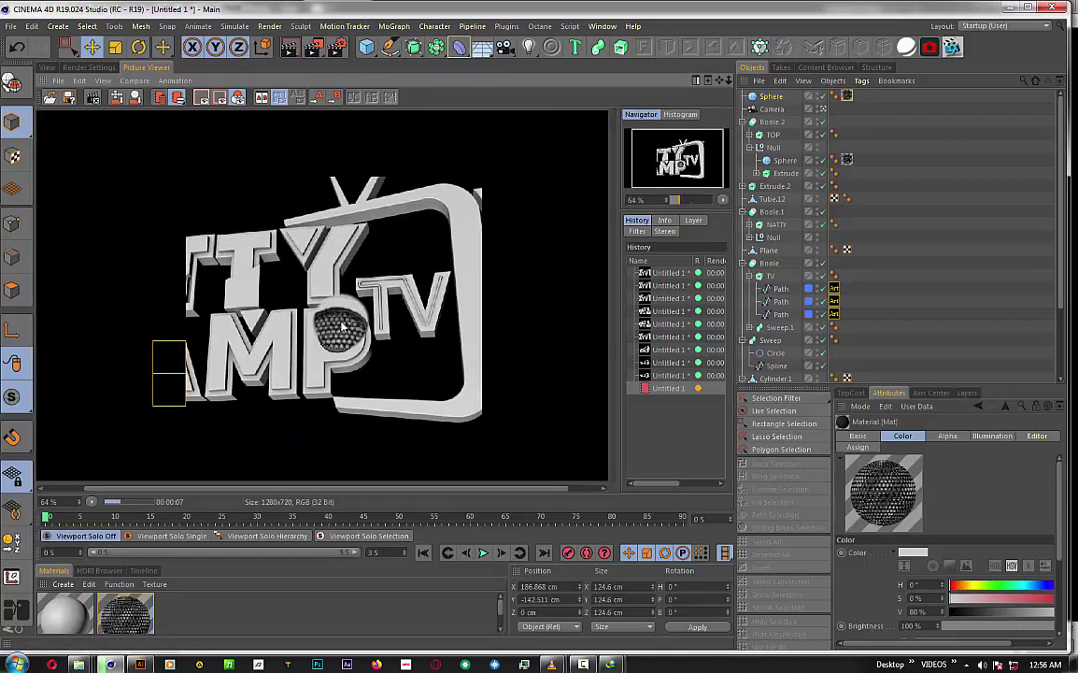
scroll(383, 346, up, 1)
scroll(358, 364, up, 1)
scroll(356, 364, down, 1)
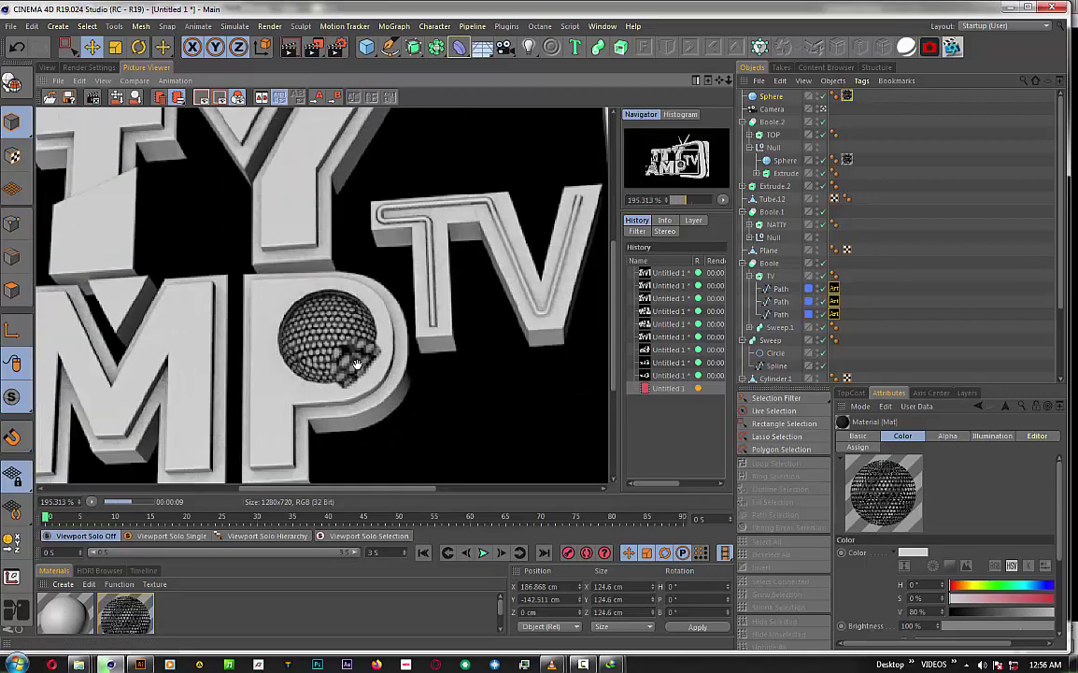
scroll(356, 365, down, 1)
scroll(362, 367, down, 1)
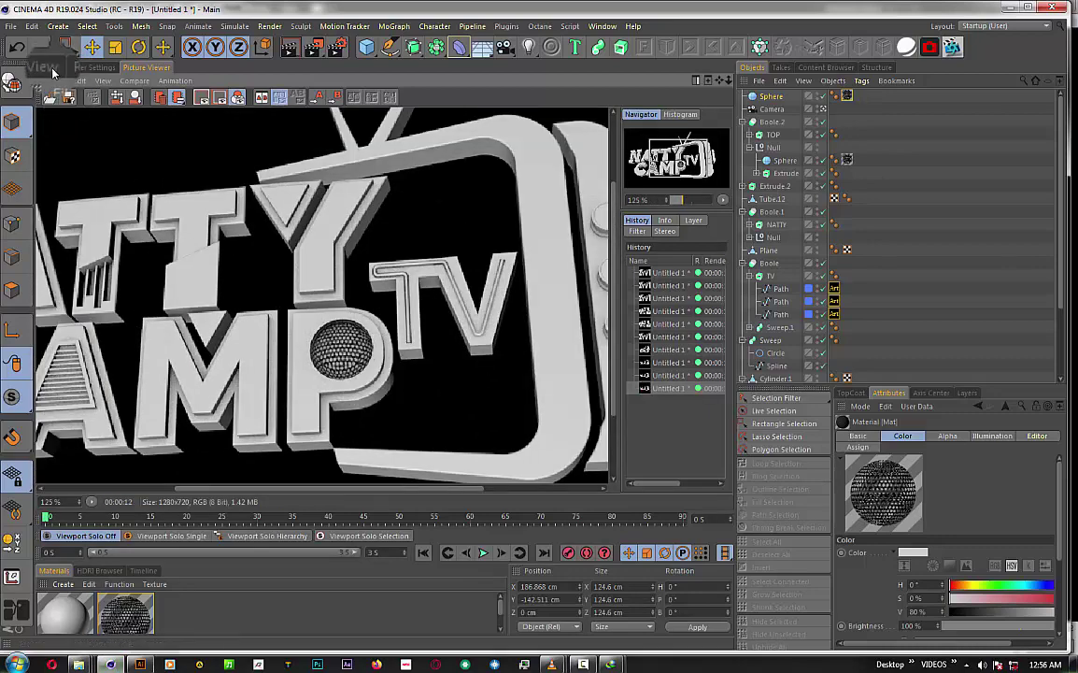
click(45, 67)
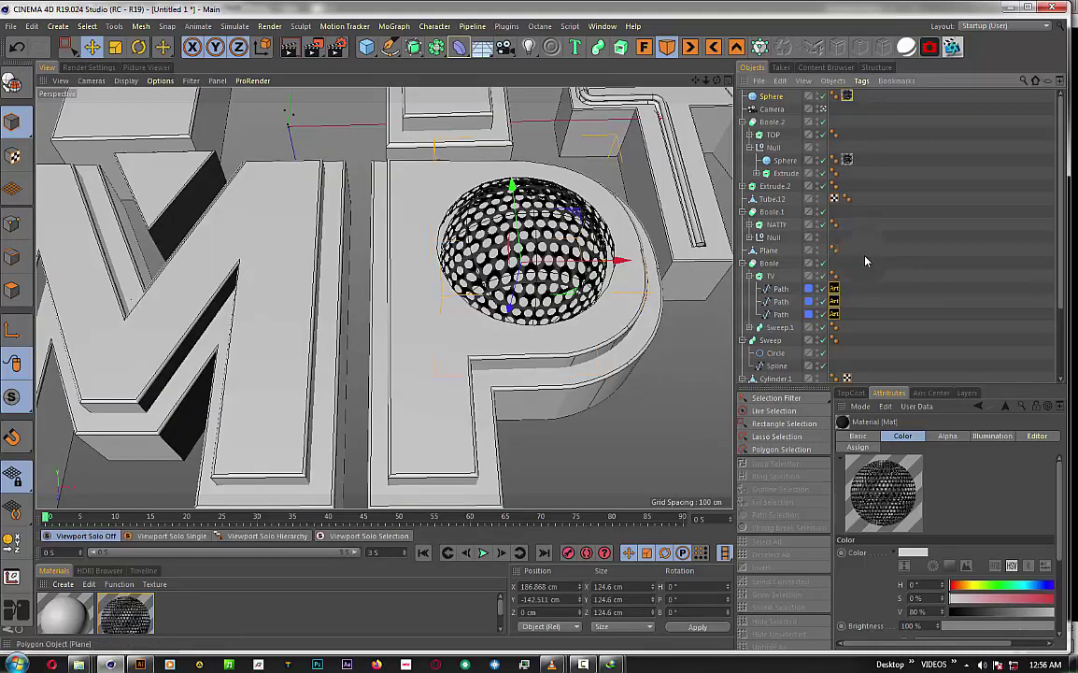
- Select the scene Camera, render a 1280×720 preview, zoom out to inspect it, and return to the viewport
drag(834, 198, 847, 250)
click(790, 110)
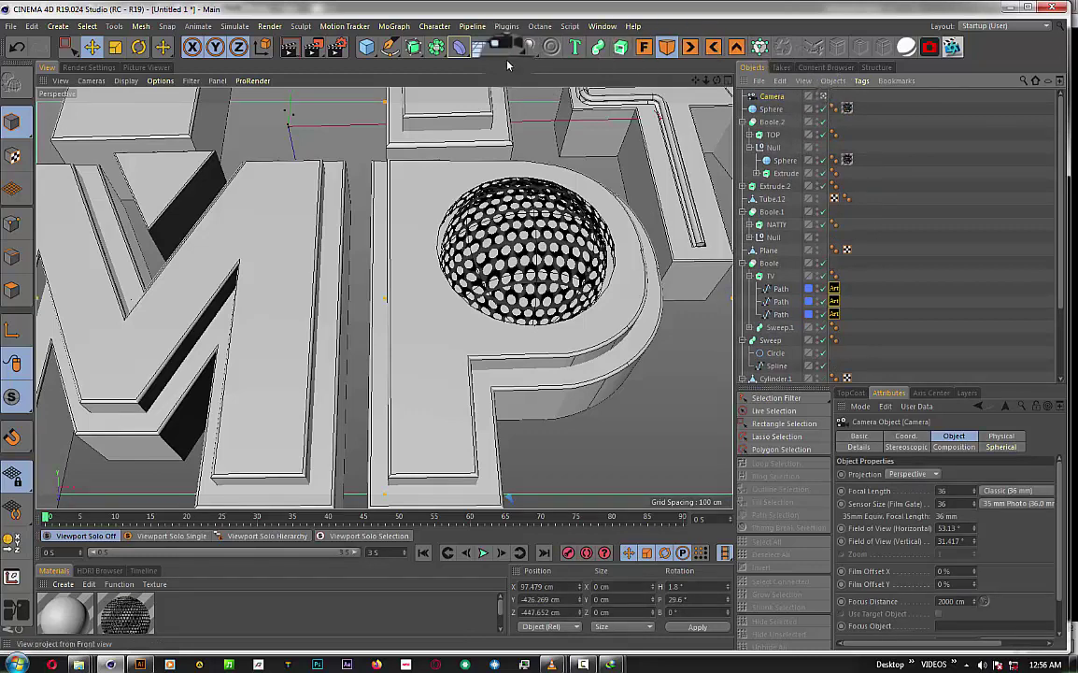
click(314, 51)
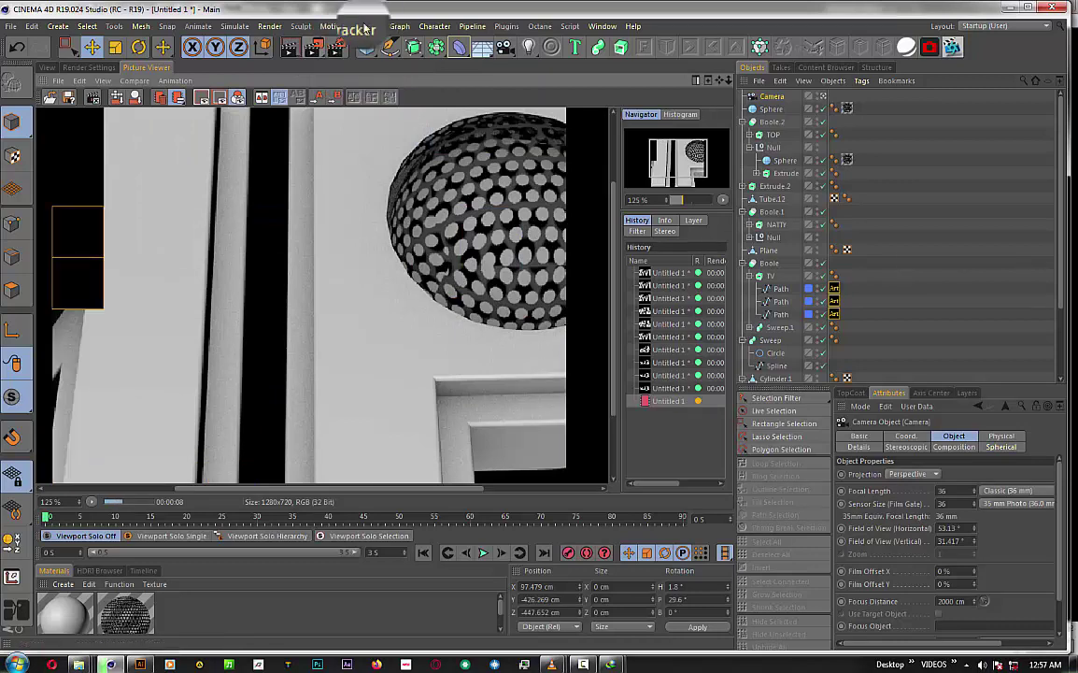
scroll(353, 267, down, 2)
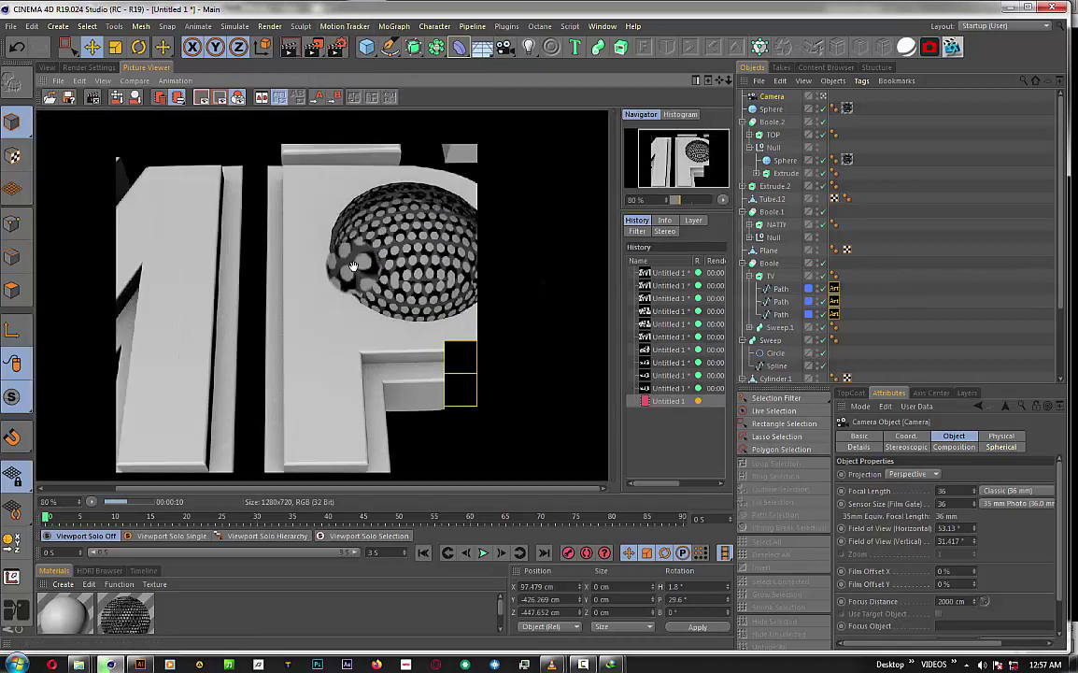
scroll(353, 267, down, 2)
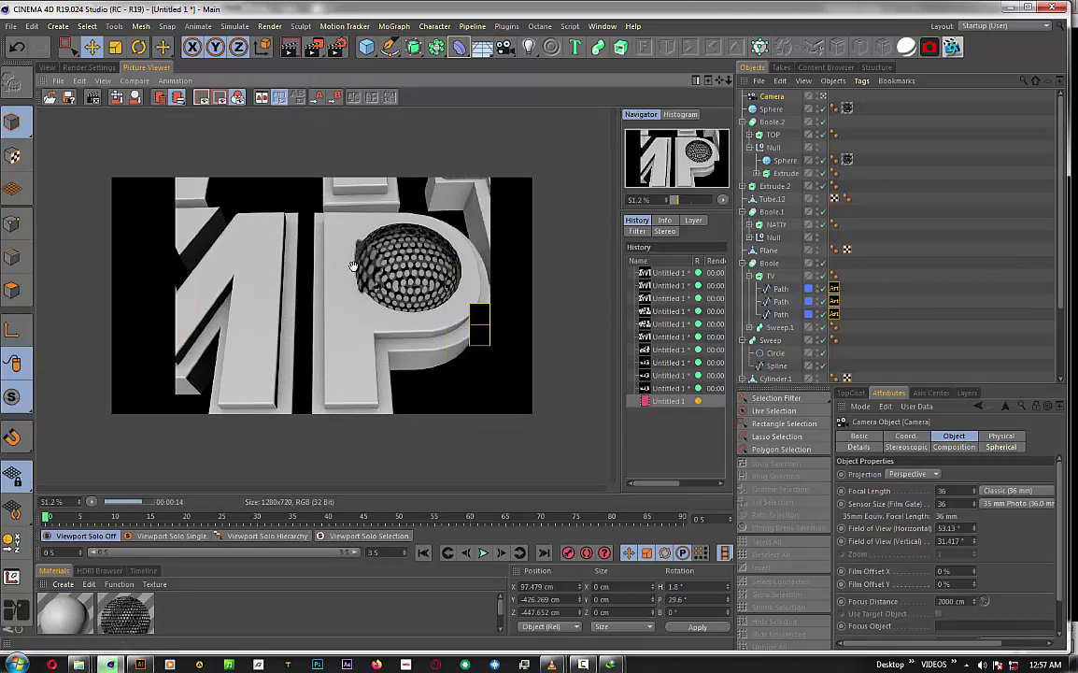
click(46, 68)
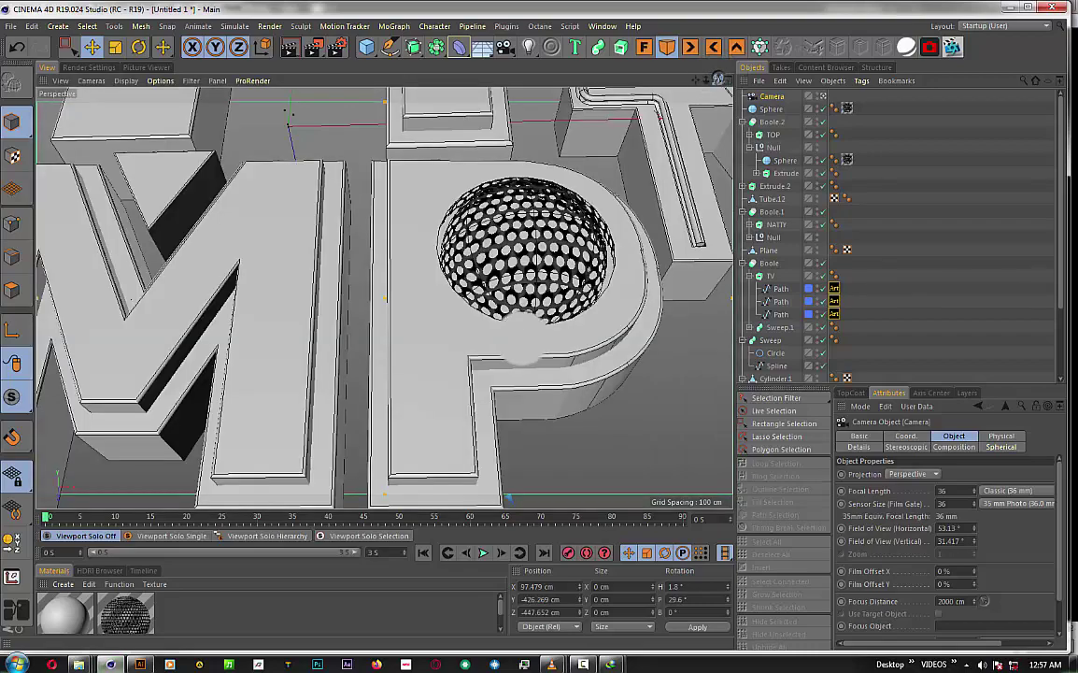
- Add a Tube primitive to the scene
mouse_move(374, 281)
alt+mouse_down()
mouse_move(383, 297)
mouse_move(555, 59)
alt+mouse_up()
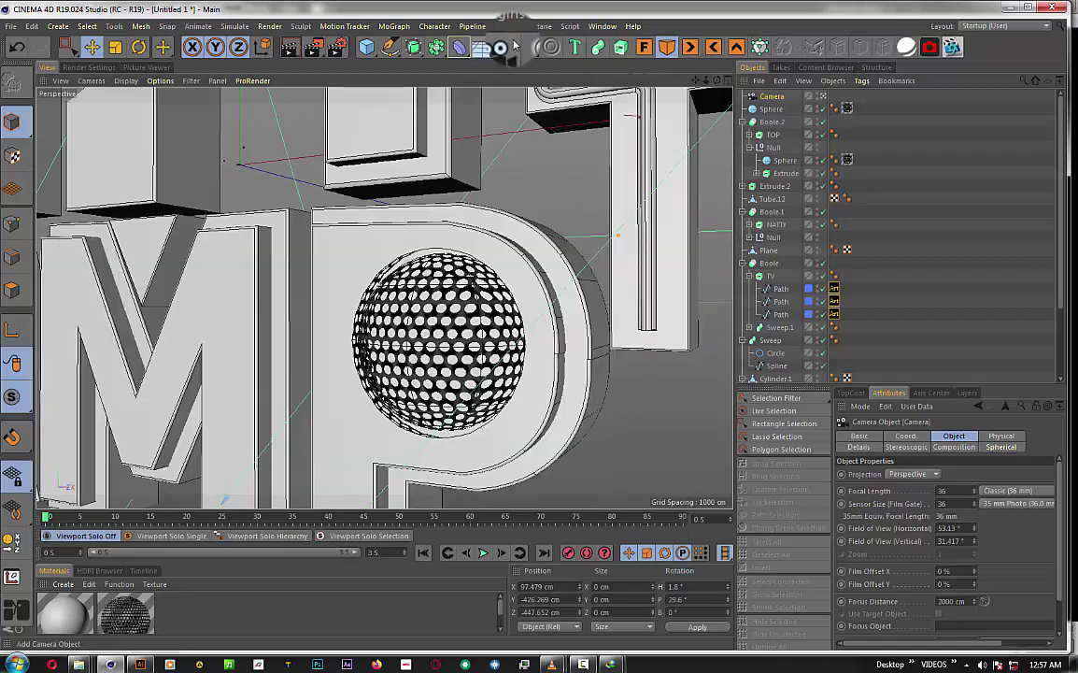
click(367, 49)
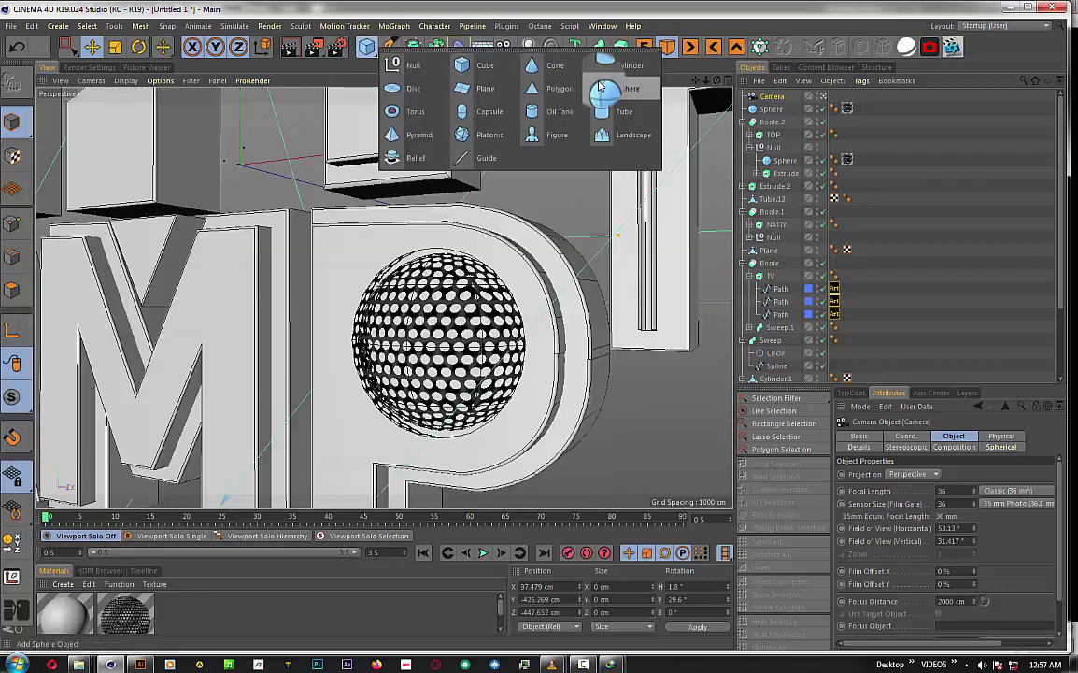
click(623, 126)
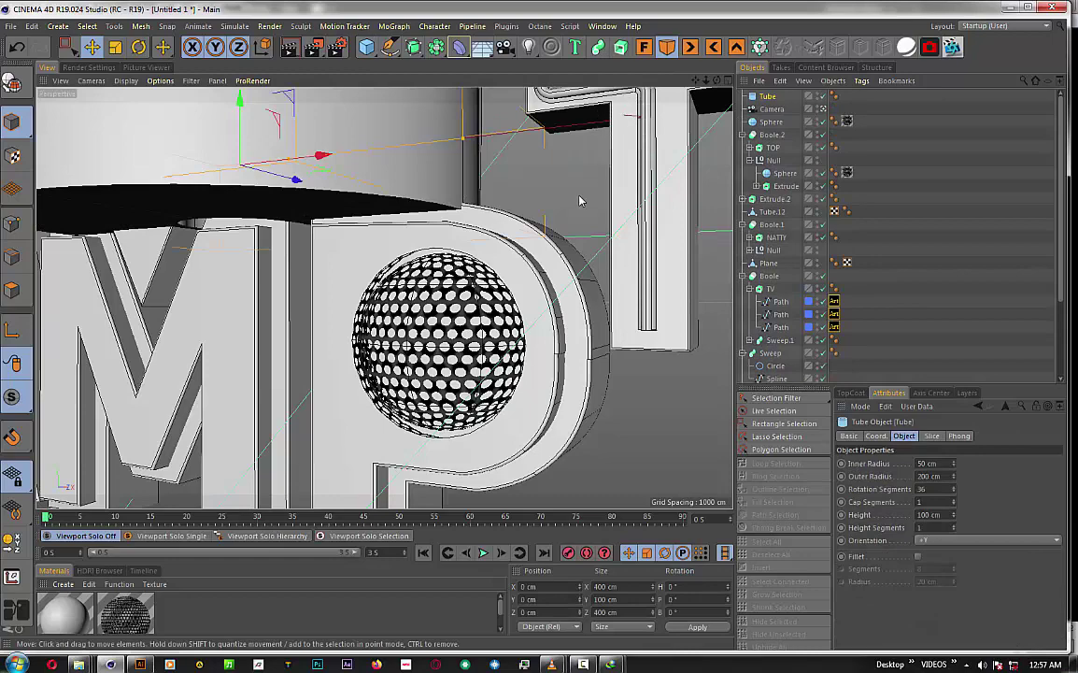
scroll(509, 291, down, 5)
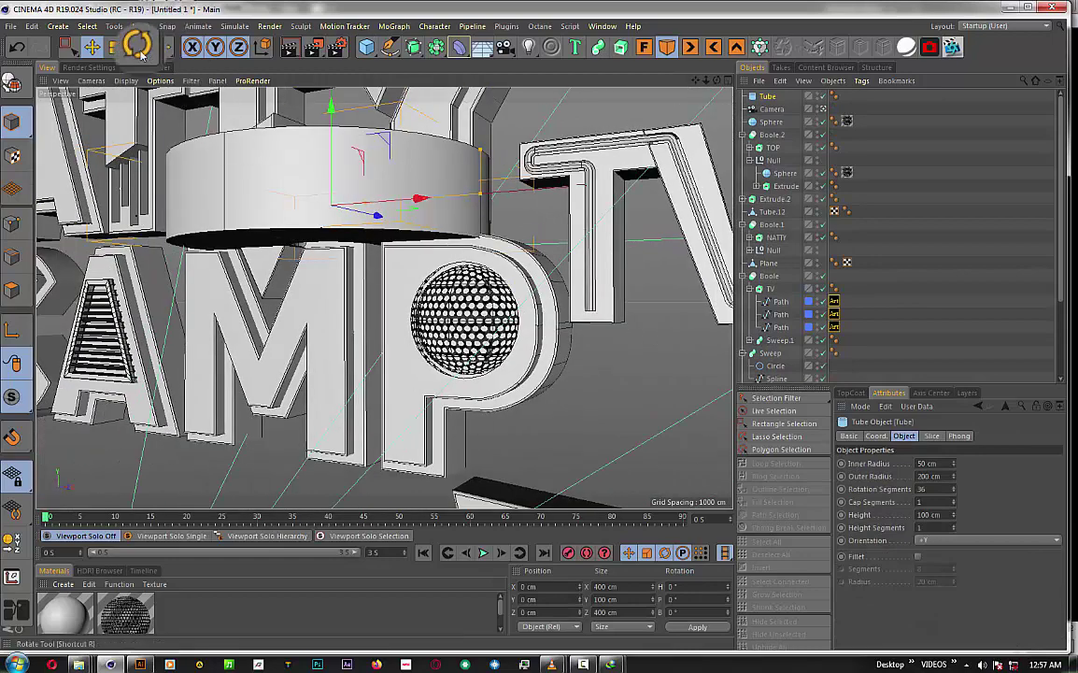
- Rotate the tube to P 90° so its ring faces the front
click(138, 47)
drag(337, 175, 315, 372)
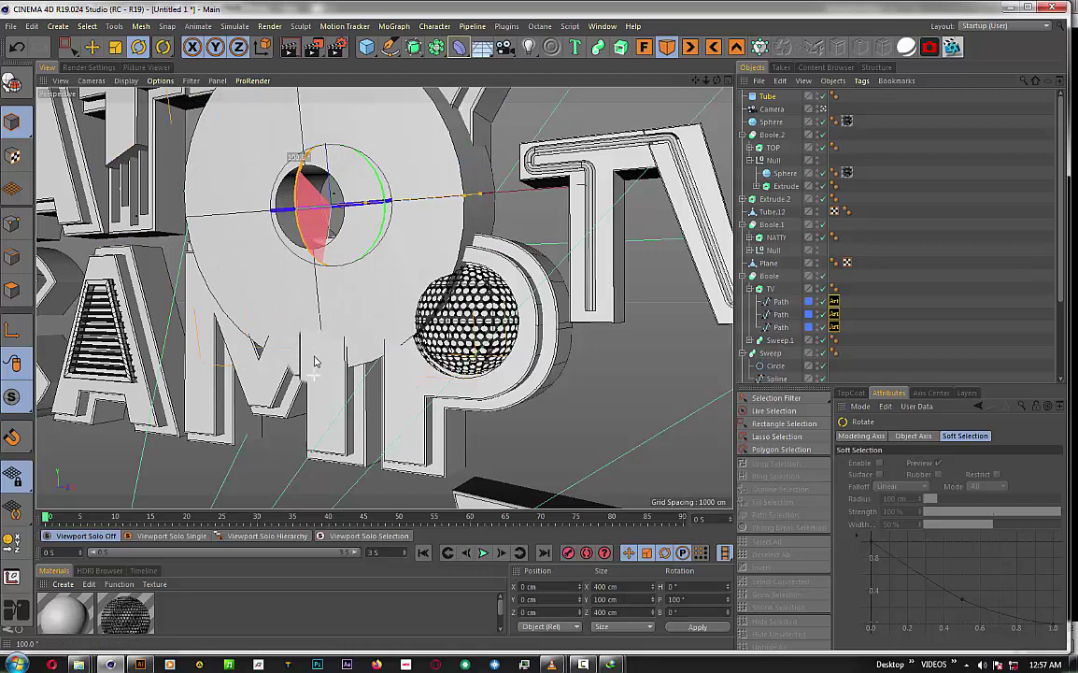
drag(309, 337, 302, 325)
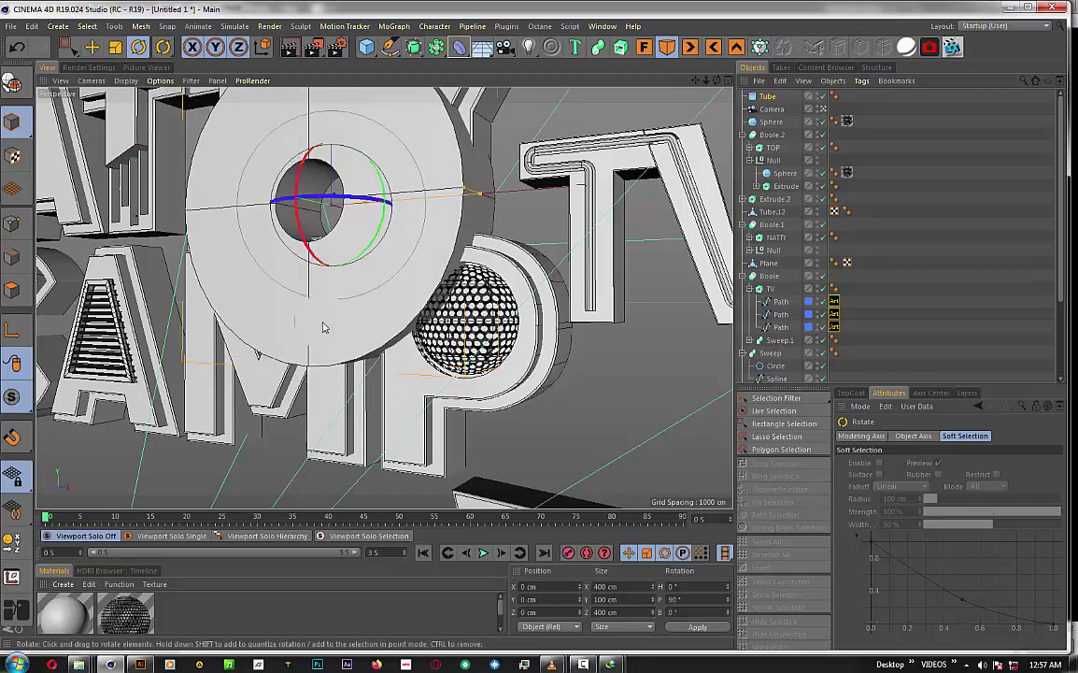
mouse_move(367, 212)
mouse_down()
mouse_move(458, 203)
mouse_move(404, 197)
mouse_move(418, 198)
mouse_up()
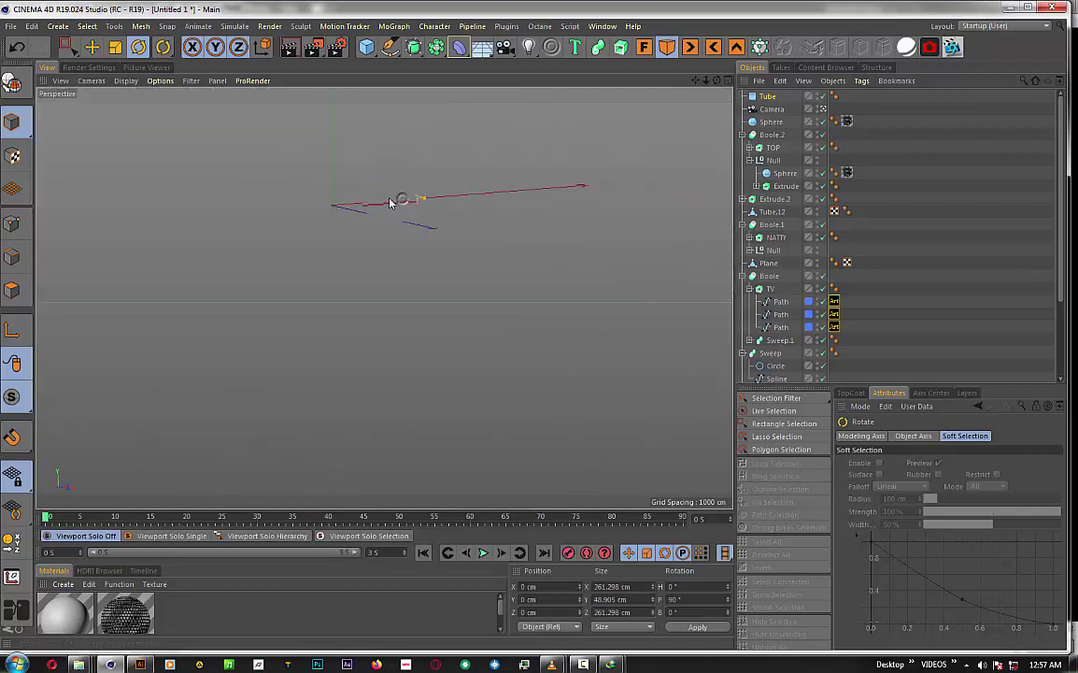
- Scale the tube down to about 183 × 34 × 183 cm
drag(390, 202, 308, 207)
click(115, 47)
click(92, 47)
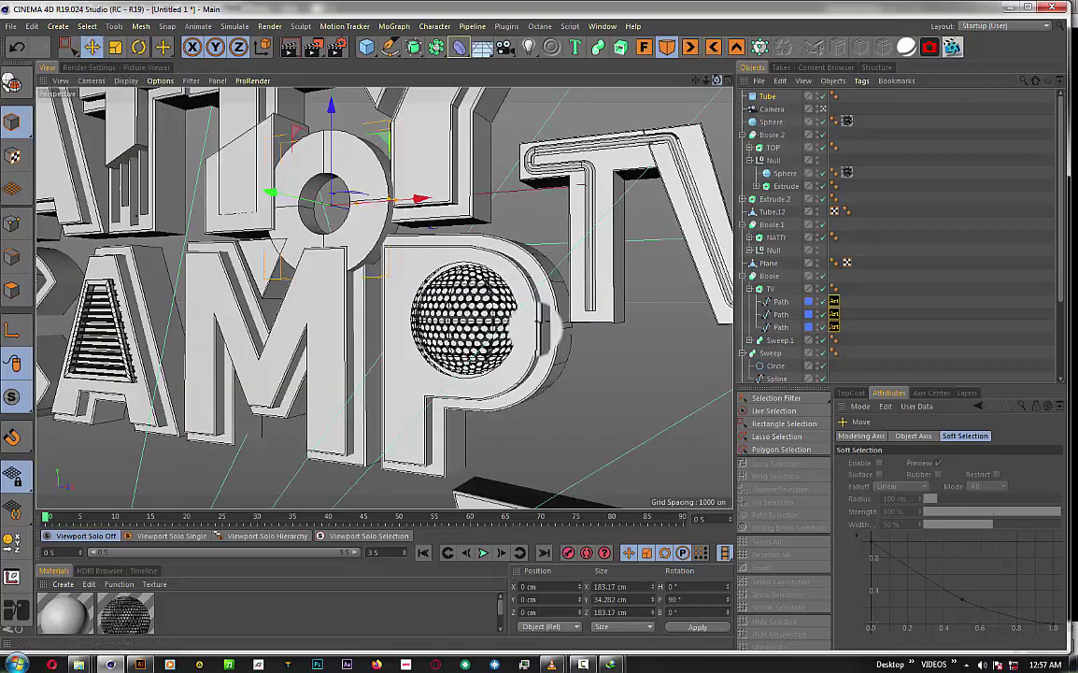
mouse_move(645, 102)
alt+mouse_down()
mouse_move(276, 197)
mouse_move(341, 236)
alt+mouse_up()
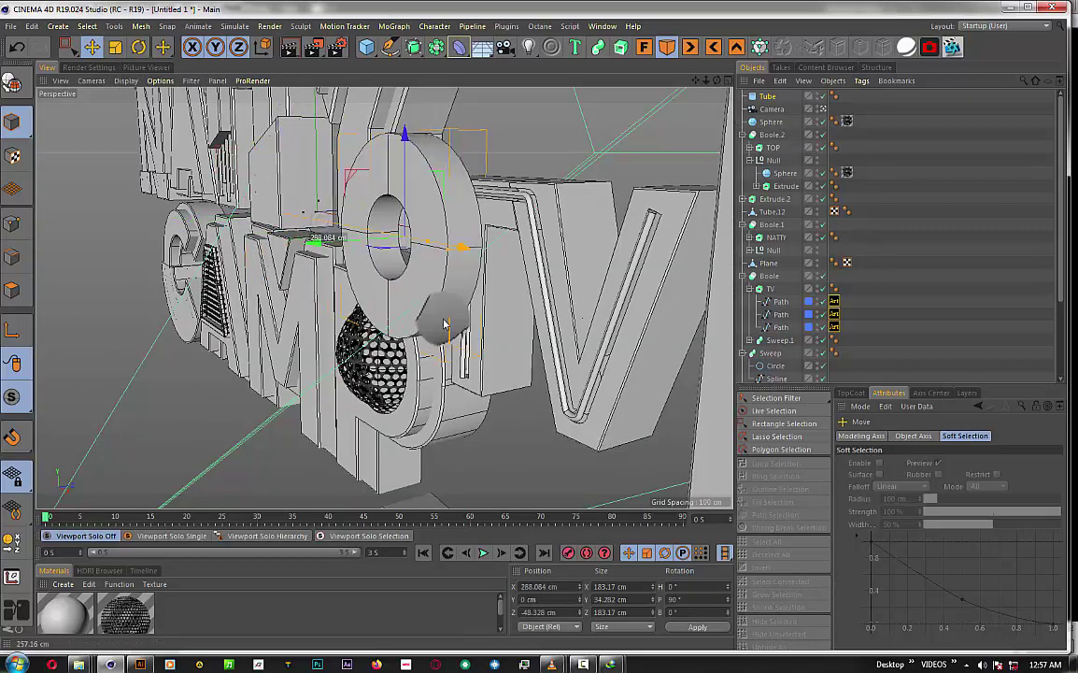
- In front view, centre the tube ring over the sphere in the P, then return to perspective
drag(320, 223, 430, 241)
scroll(430, 241, up, 3)
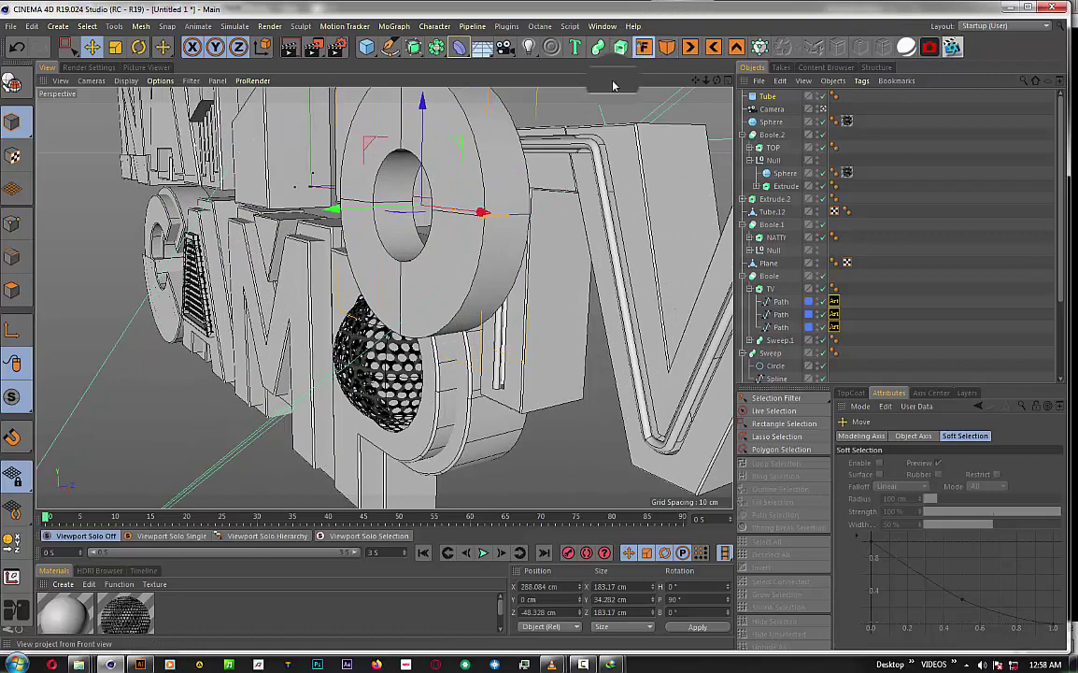
key(F4)
mouse_move(674, 293)
mouse_down()
mouse_move(536, 211)
mouse_move(534, 292)
mouse_up()
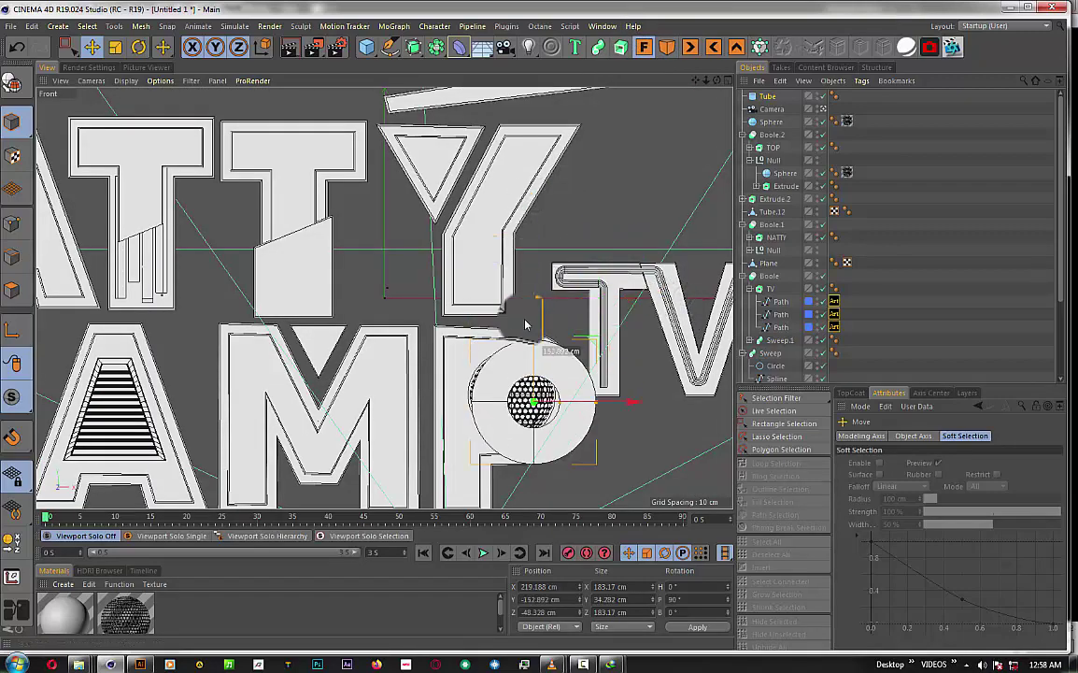
scroll(561, 392, up, 3)
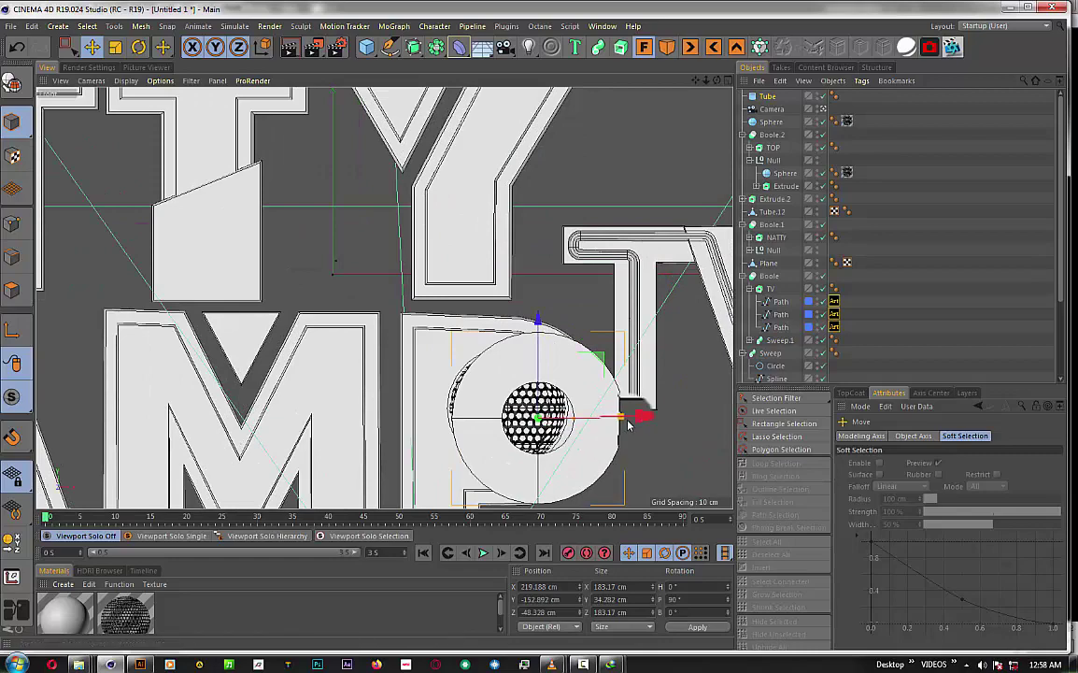
drag(628, 426, 578, 438)
scroll(576, 440, up, 2)
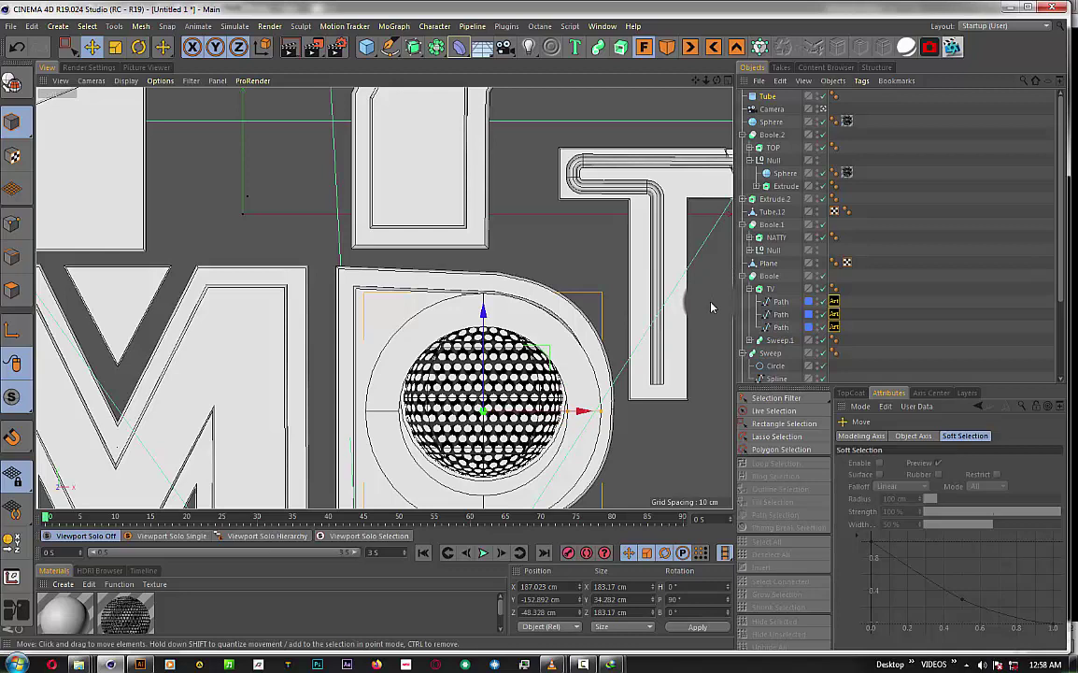
scroll(710, 307, up, 2)
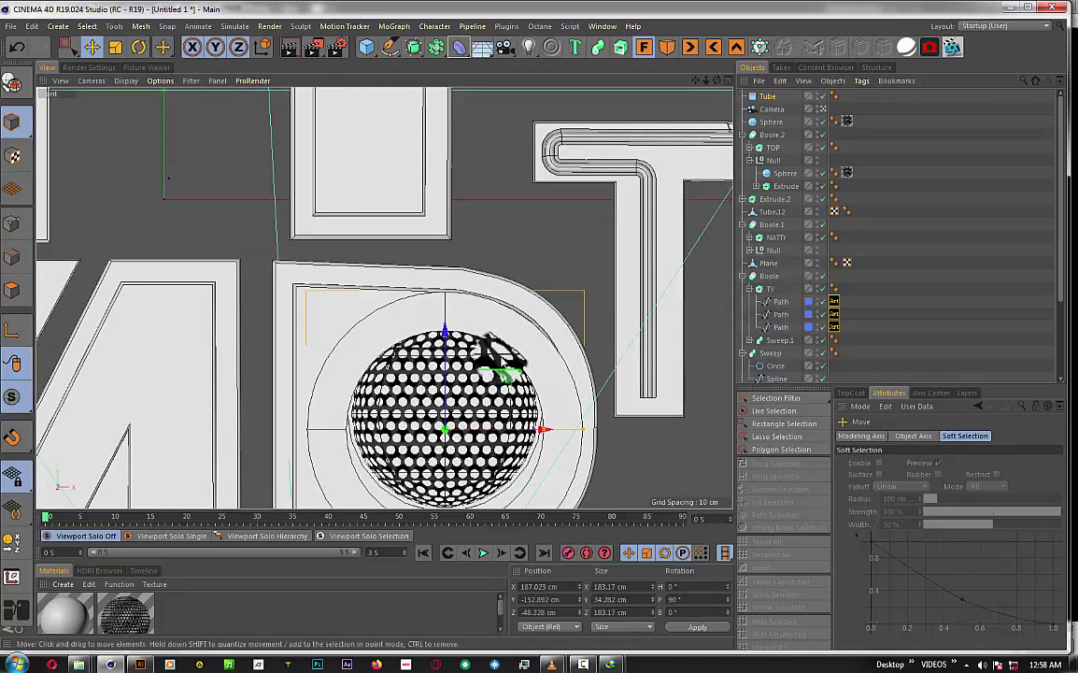
drag(449, 328, 446, 318)
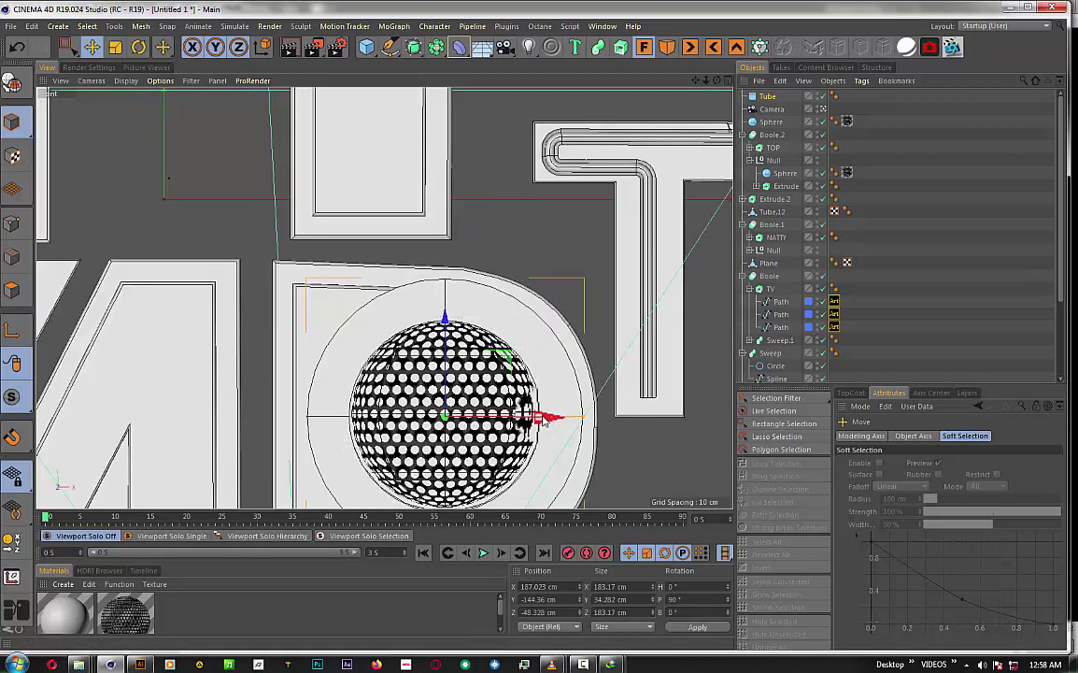
drag(445, 323, 449, 323)
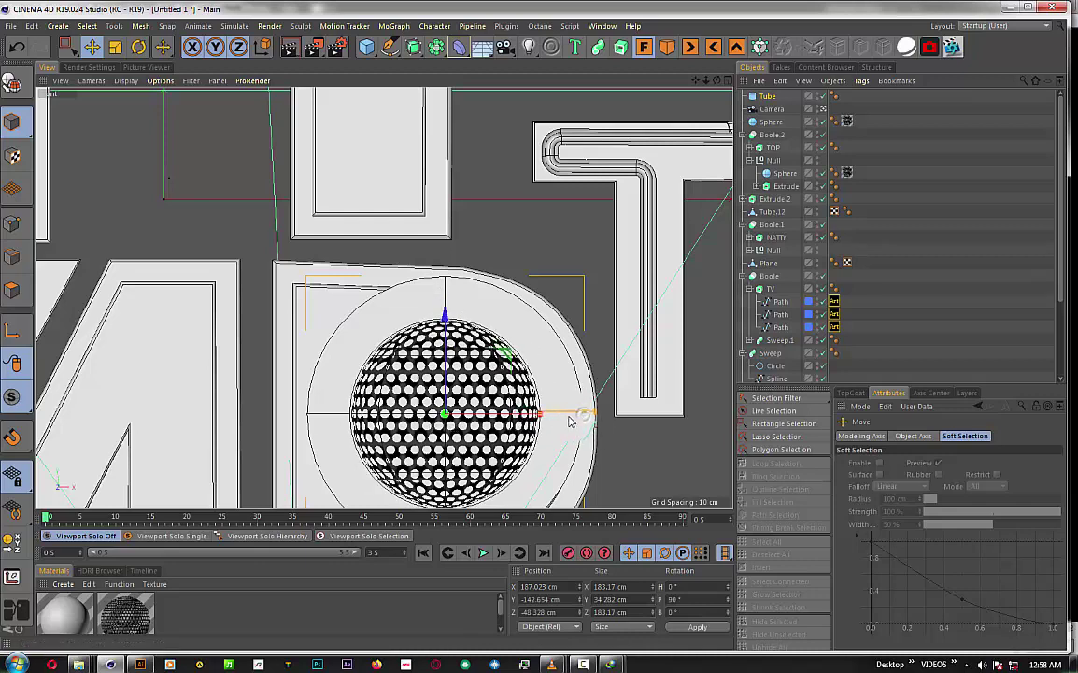
key(F1)
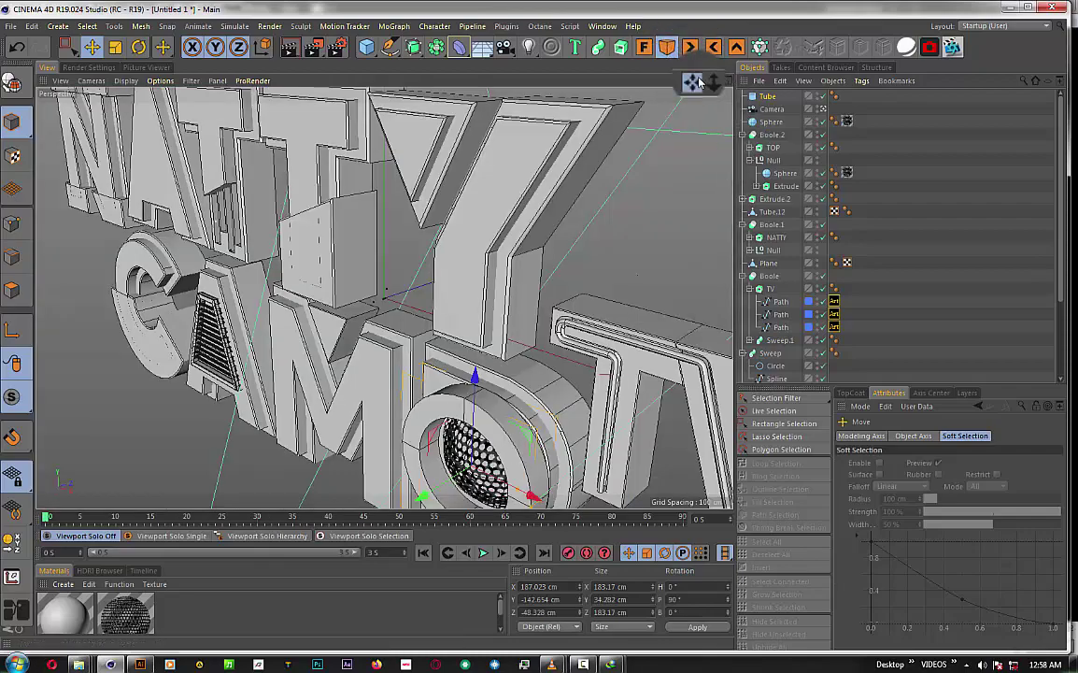
- Shrink the tube's radius, push it forward over the sphere and flatten the ring
drag(699, 82, 493, 390)
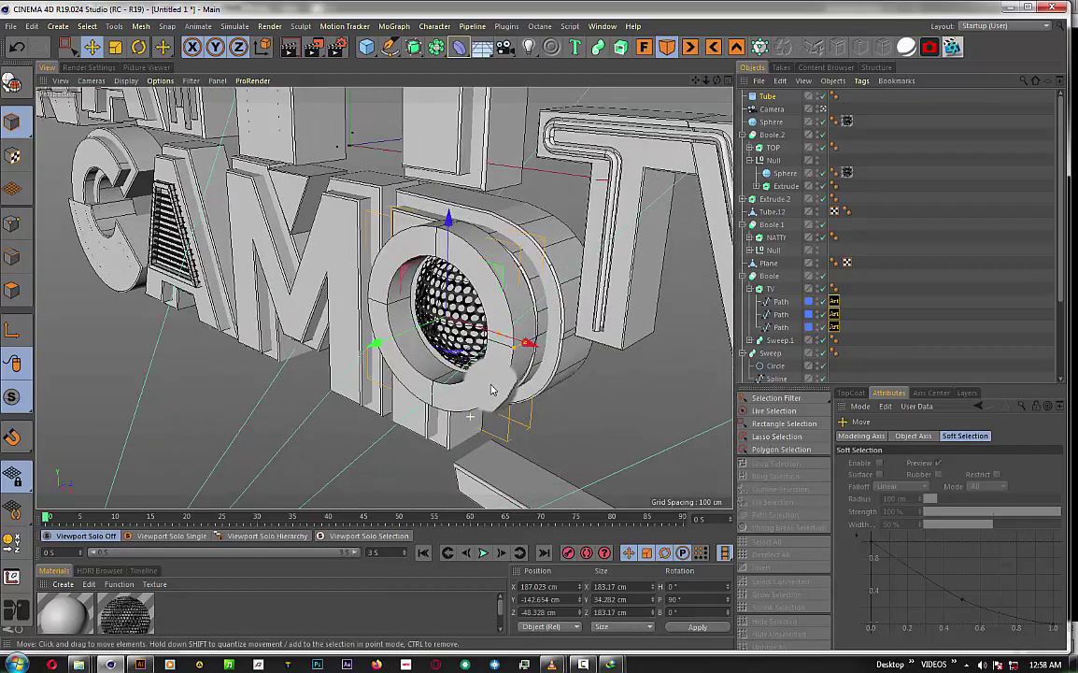
scroll(492, 391, up, 3)
scroll(504, 374, up, 3)
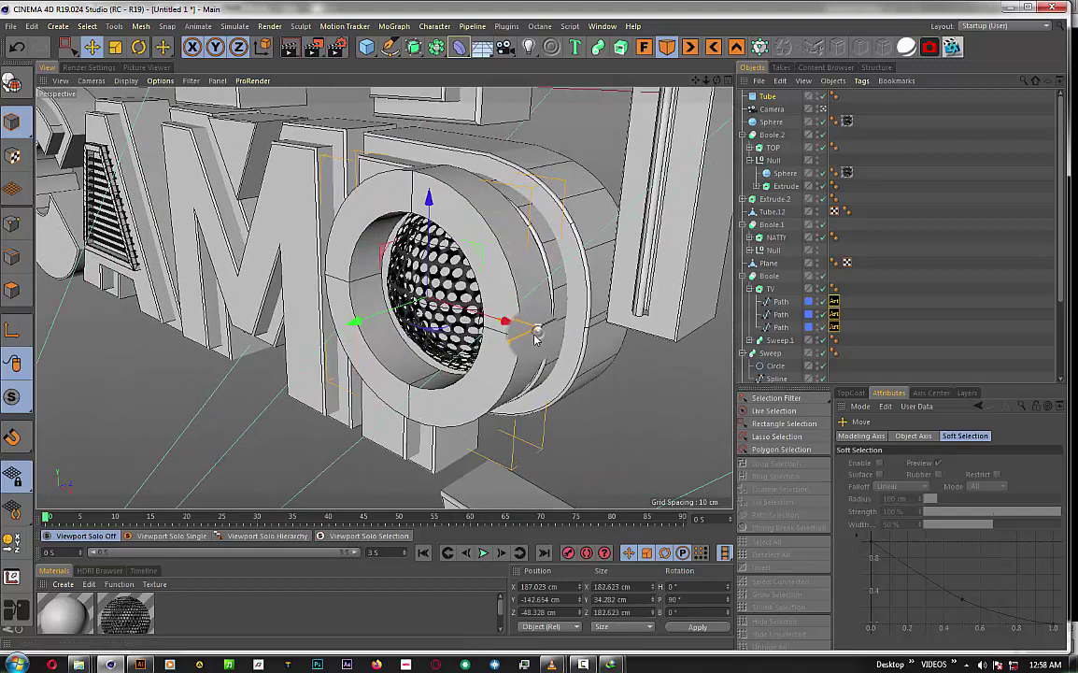
mouse_move(537, 339)
mouse_down()
mouse_move(507, 342)
mouse_move(530, 333)
mouse_move(519, 340)
mouse_up()
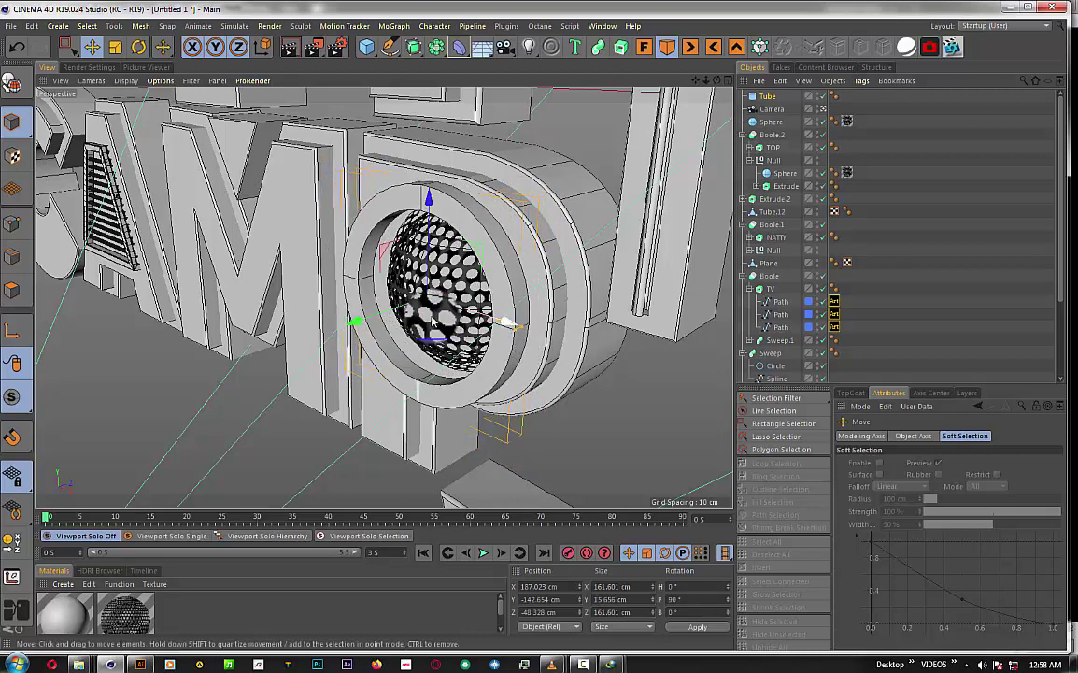
mouse_move(361, 321)
mouse_down()
mouse_move(391, 306)
mouse_move(545, 351)
mouse_move(703, 168)
mouse_up()
drag(717, 82, 657, 232)
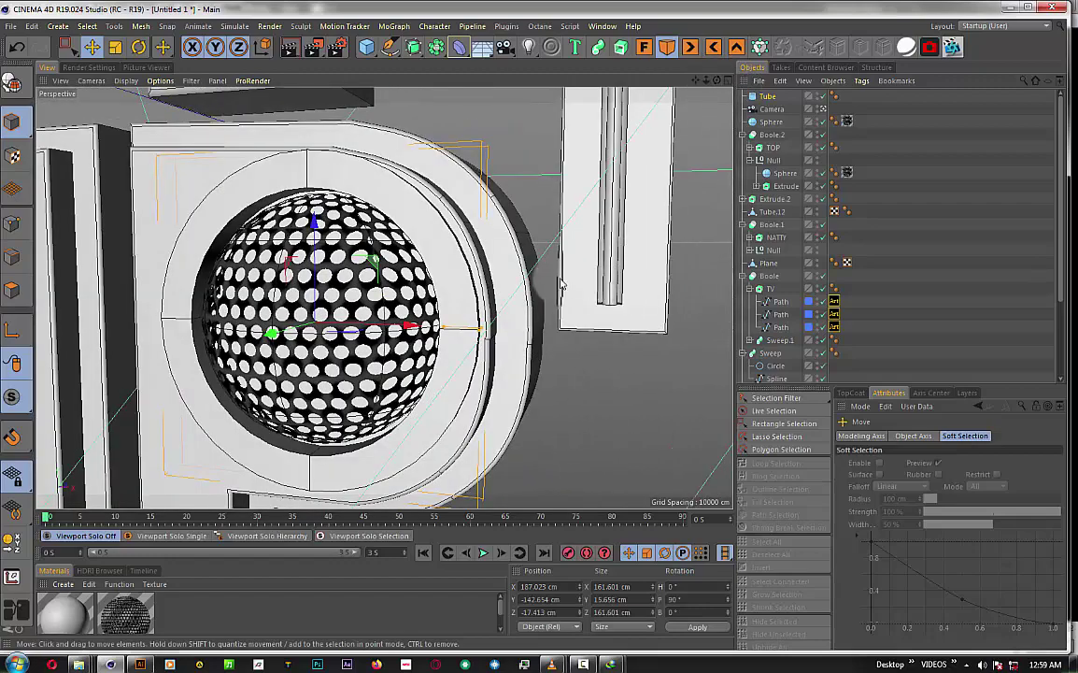
drag(489, 326, 482, 332)
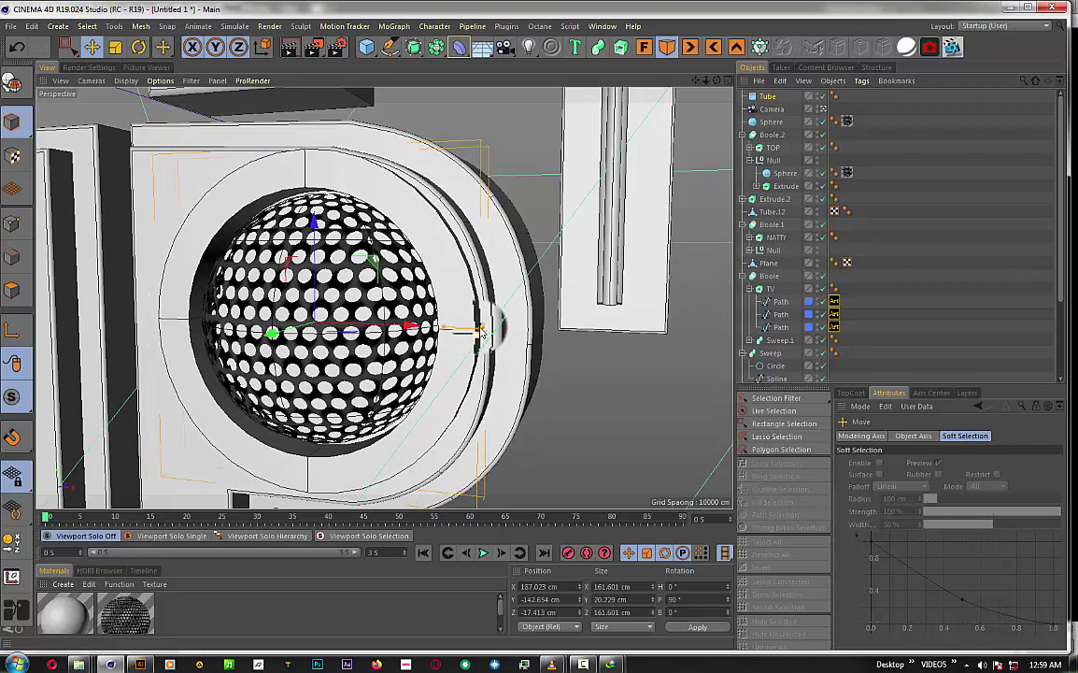
drag(483, 332, 443, 327)
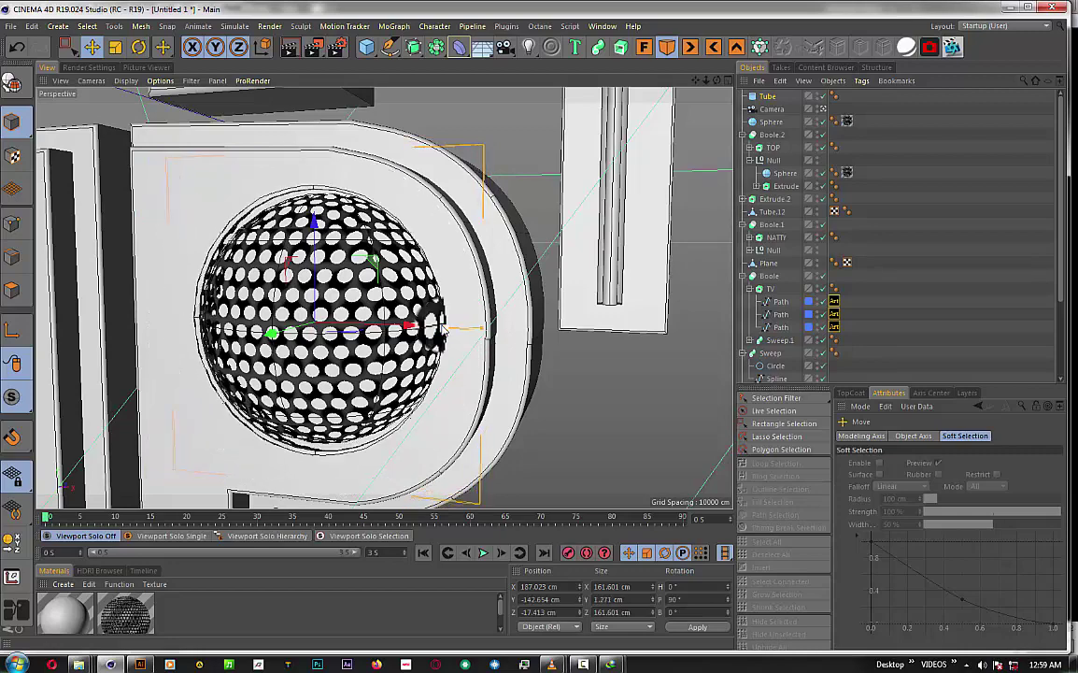
- Narrow the tube's inner radius to 61.356 cm and slide it along its axis
drag(721, 84, 733, 86)
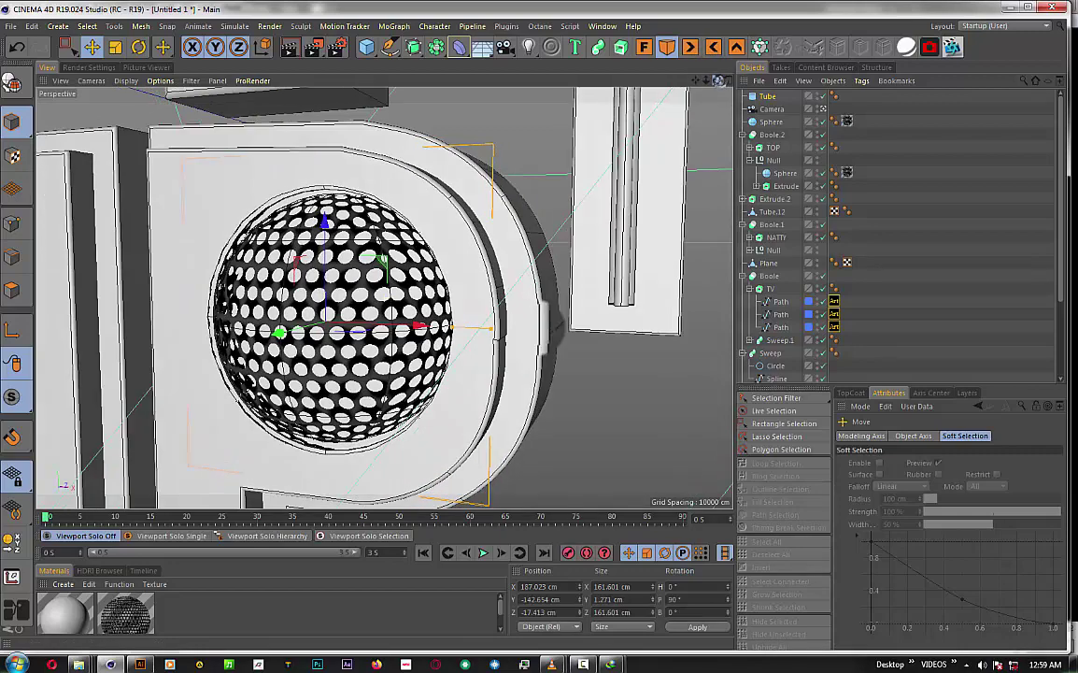
click(768, 97)
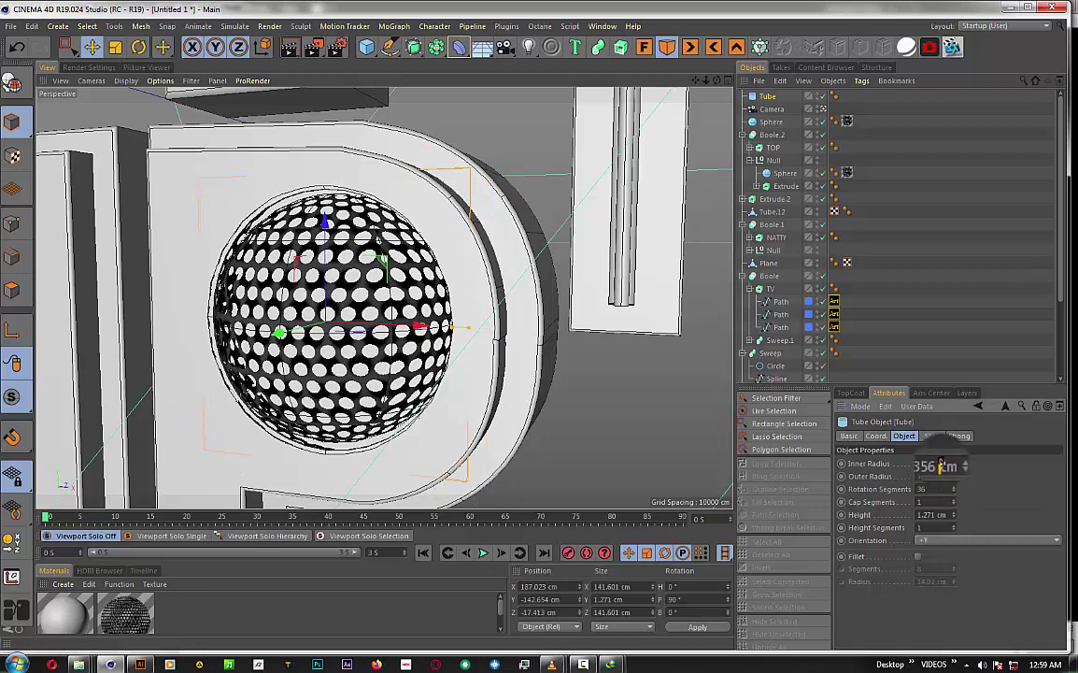
drag(965, 465, 965, 470)
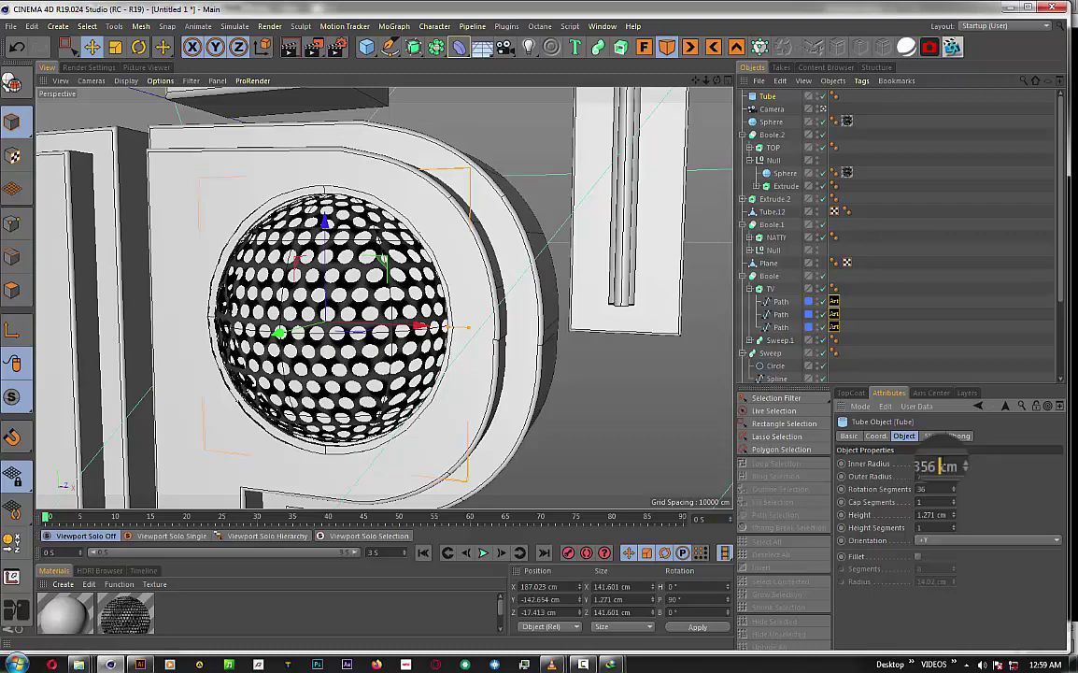
mouse_move(645, 103)
alt+mouse_down()
mouse_move(384, 297)
mouse_move(598, 243)
alt+mouse_up()
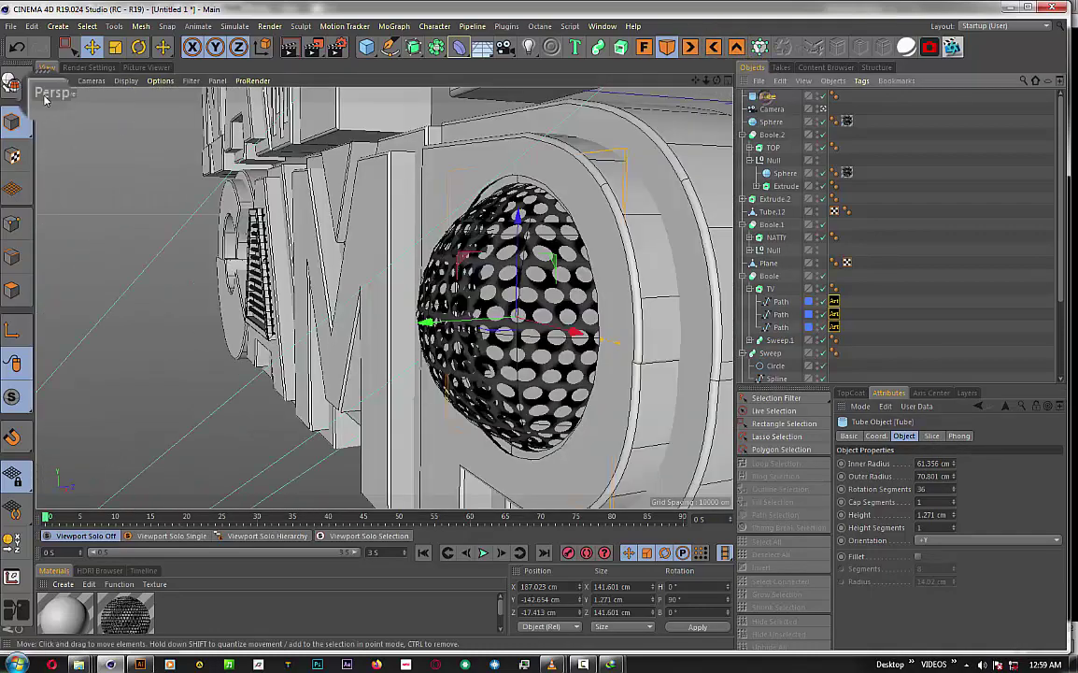
drag(421, 328, 405, 327)
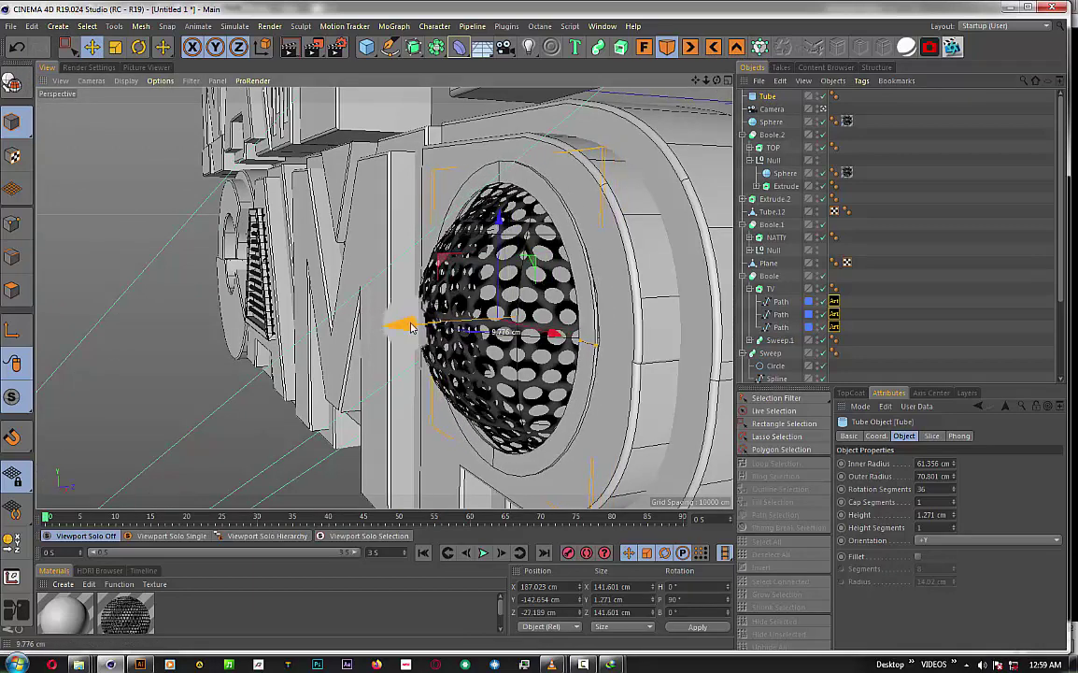
drag(406, 327, 419, 326)
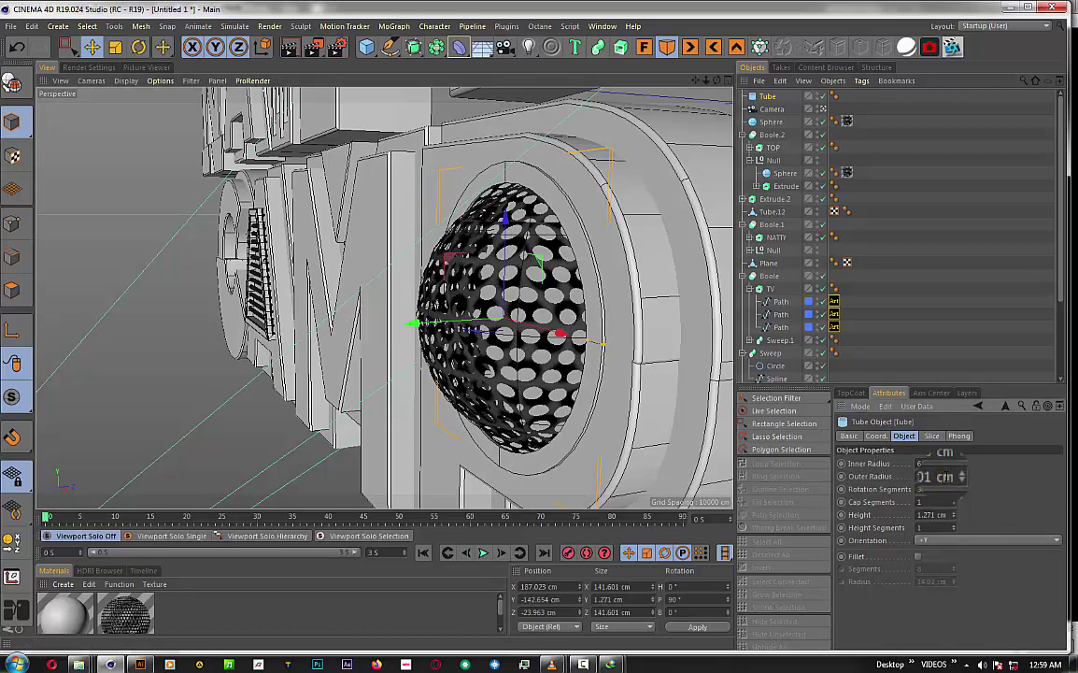
scroll(930, 514, up, 4)
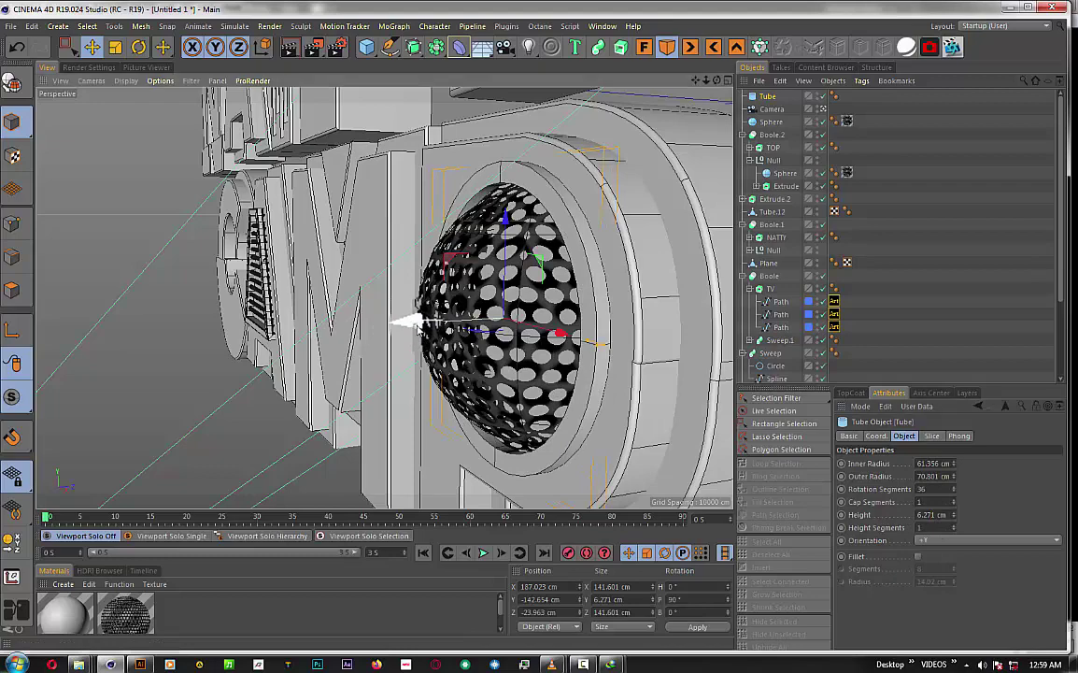
drag(400, 320, 419, 325)
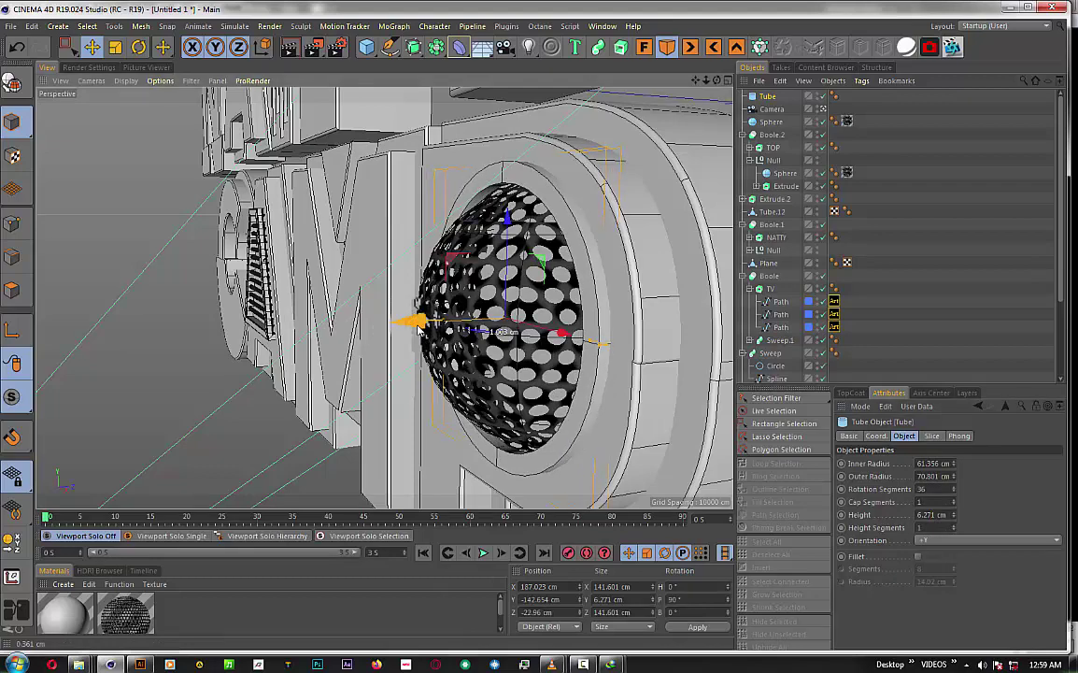
- Enable Fillet on the tube with a 3.135 cm radius
click(918, 557)
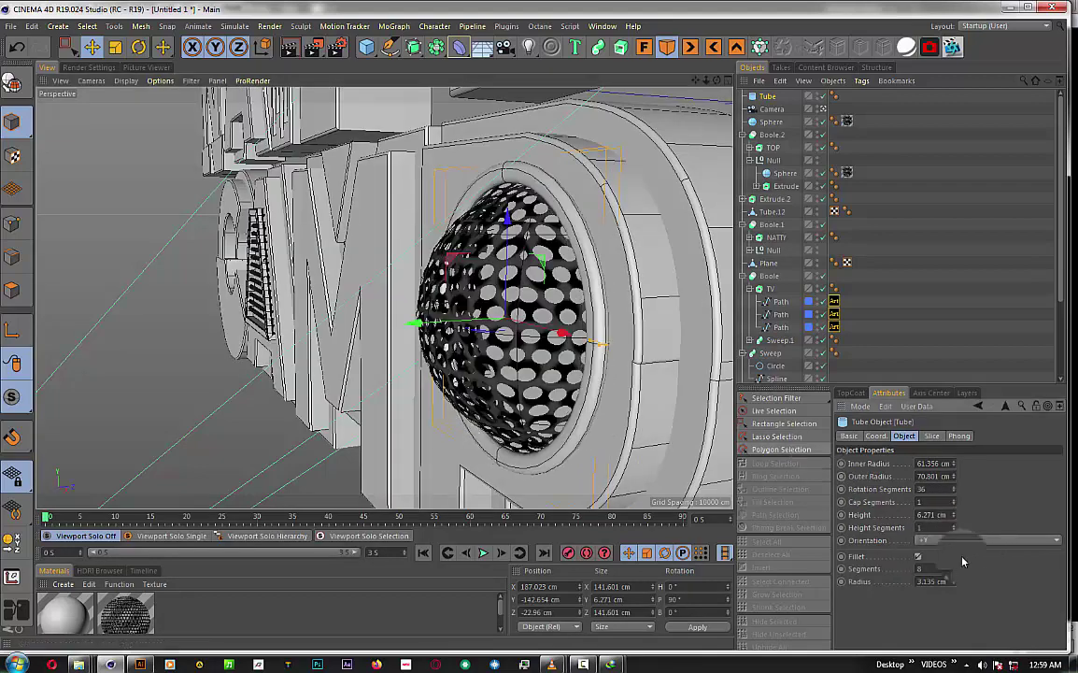
text(35)
key(Return)
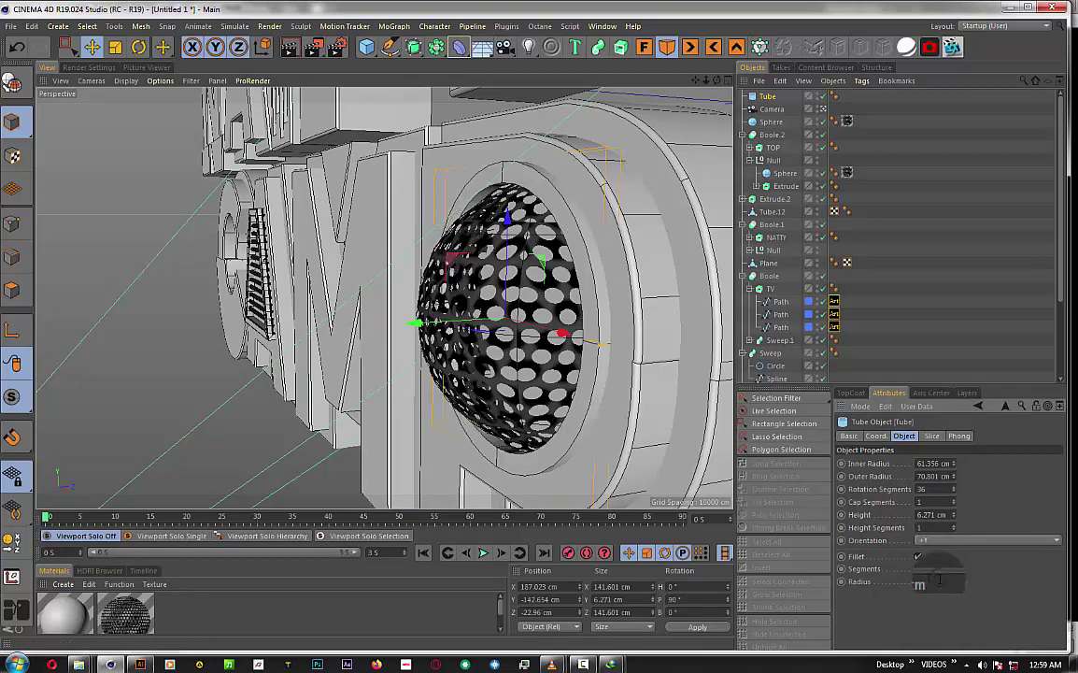
key(Return)
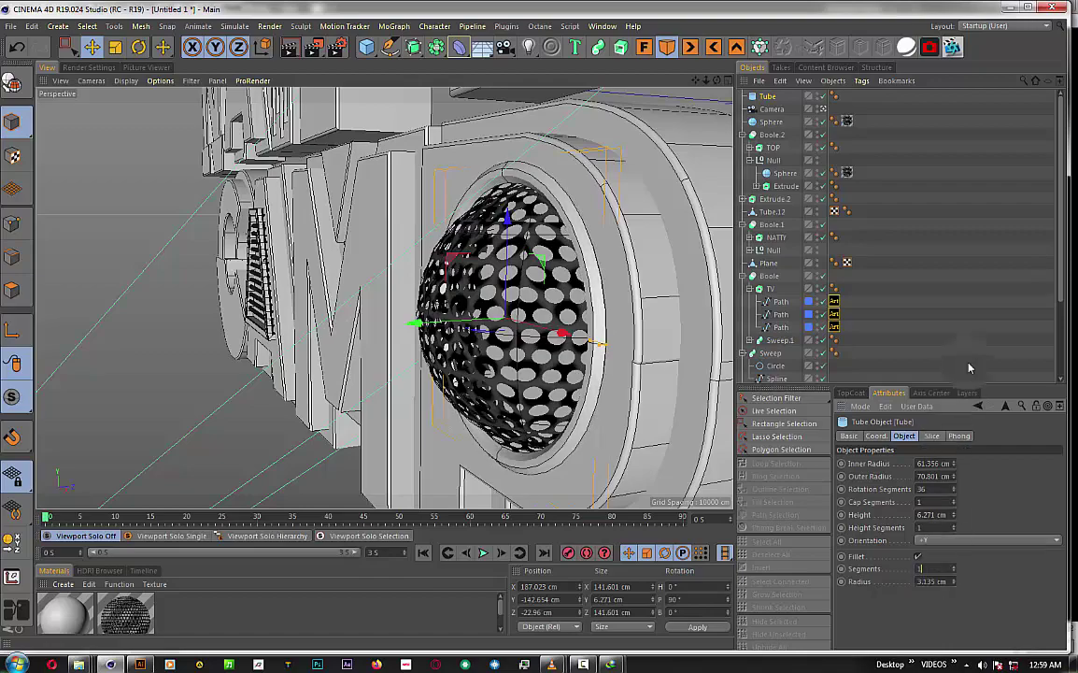
click(933, 307)
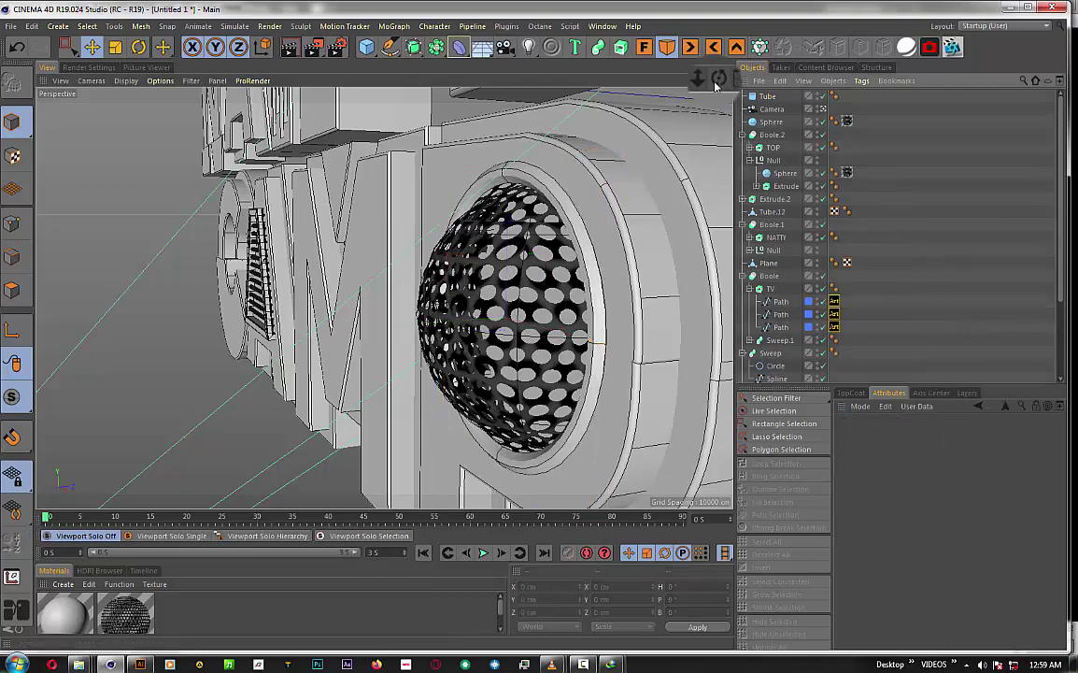
- Move the texture onto the Sphere inside the Null, facing the sphere head-on
alt+drag(645, 75, 599, 89)
mouse_move(696, 80)
mouse_down()
mouse_move(716, 84)
mouse_move(701, 102)
mouse_move(691, 89)
mouse_up()
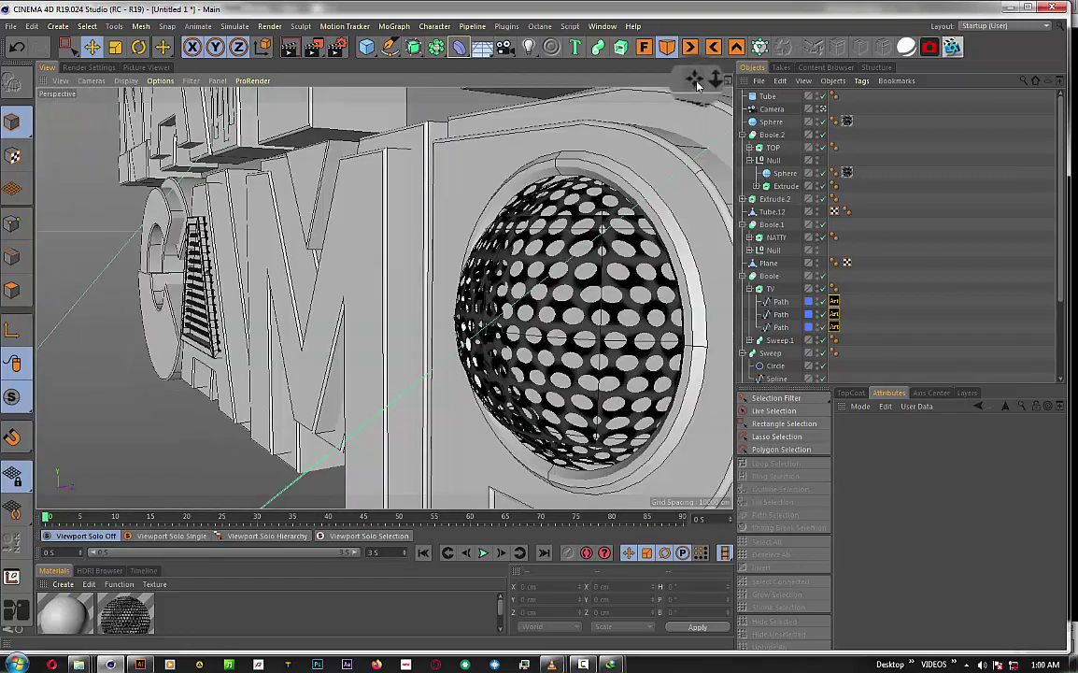
mouse_move(697, 84)
mouse_down()
mouse_move(673, 90)
mouse_move(718, 82)
mouse_up()
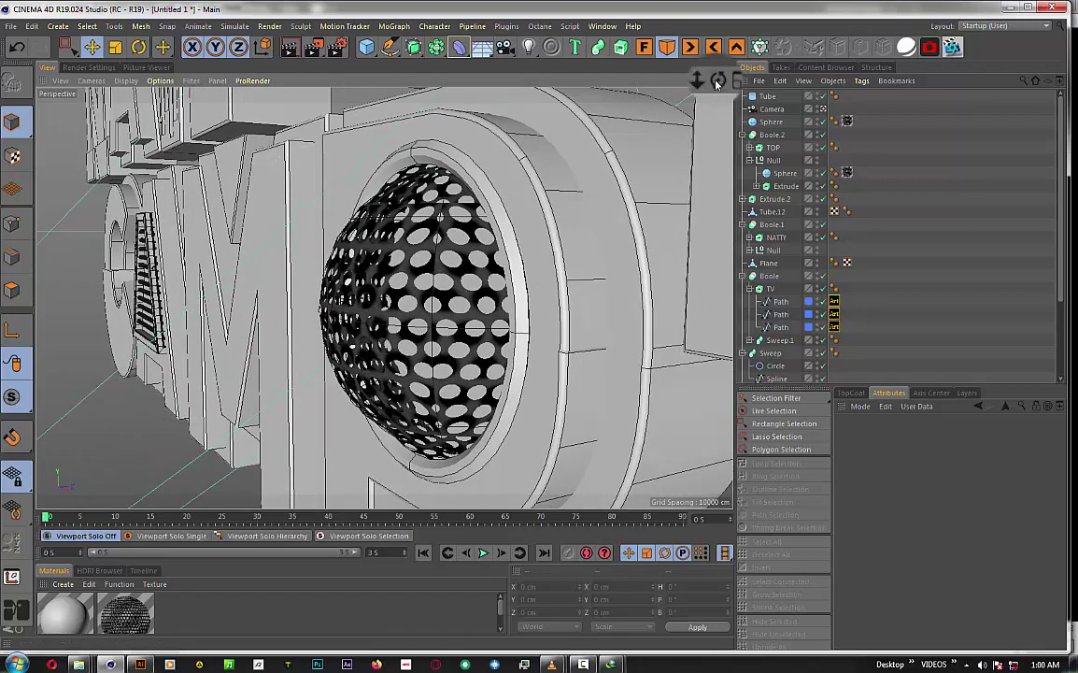
drag(718, 82, 719, 85)
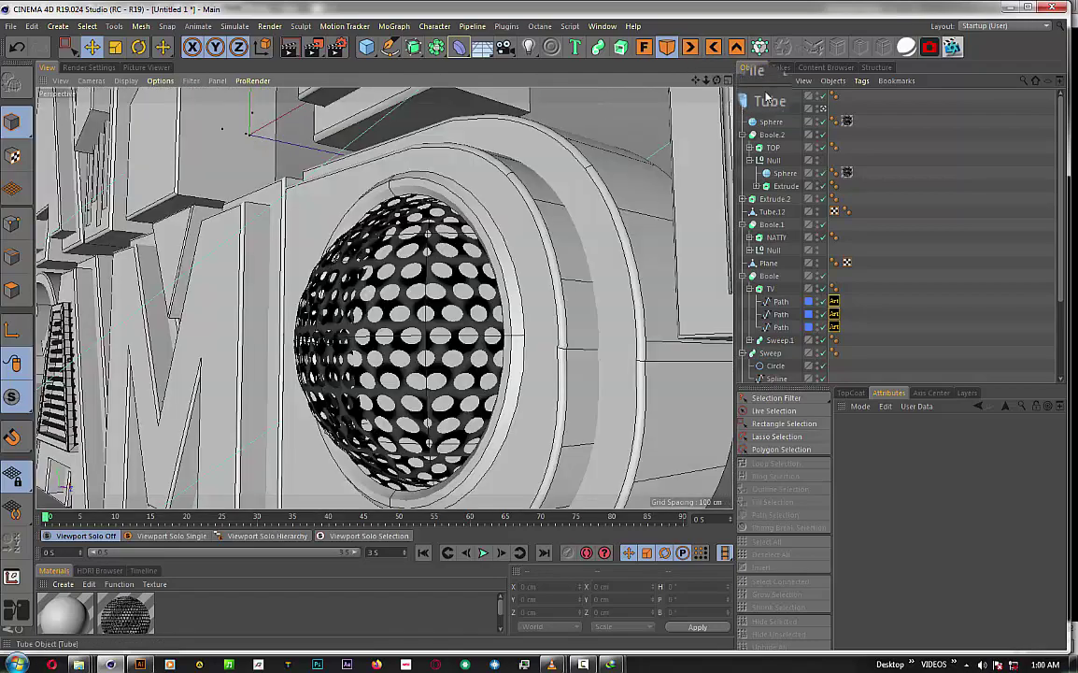
click(843, 120)
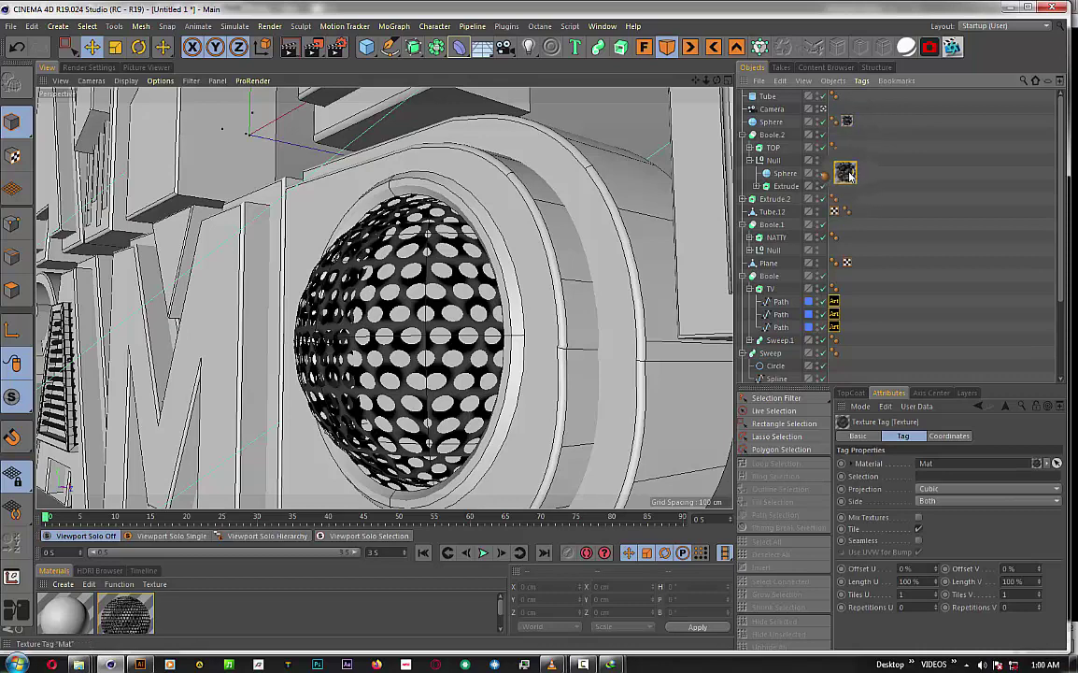
drag(848, 175, 850, 176)
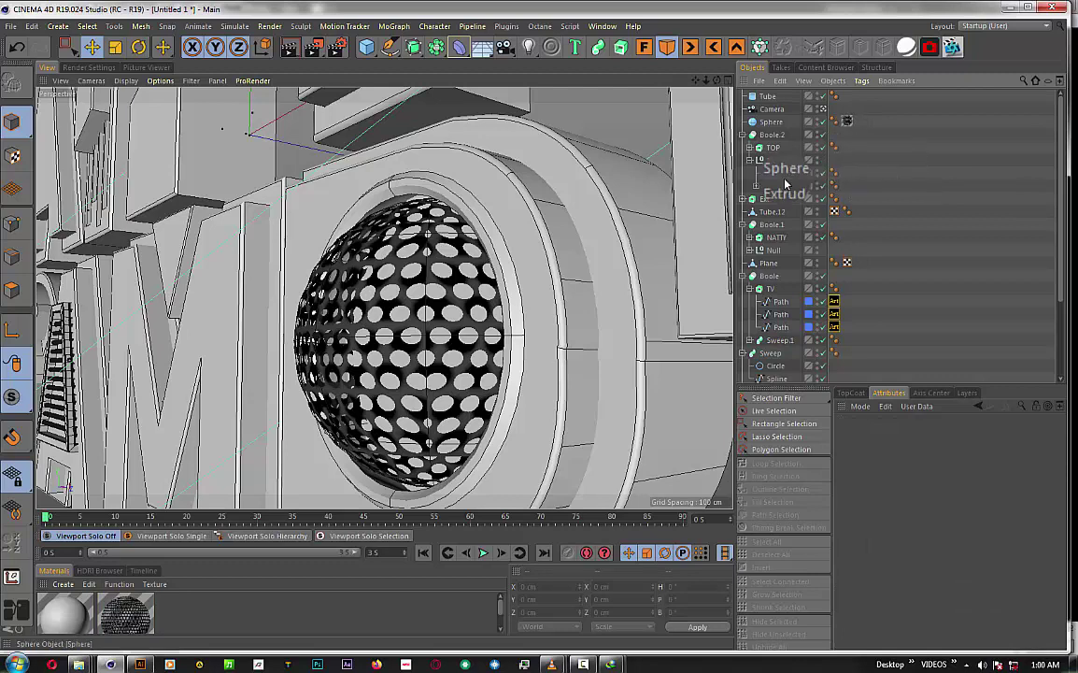
click(815, 174)
- Set the sphere's texture tag to Cubic projection with 2×2 tiling
click(848, 121)
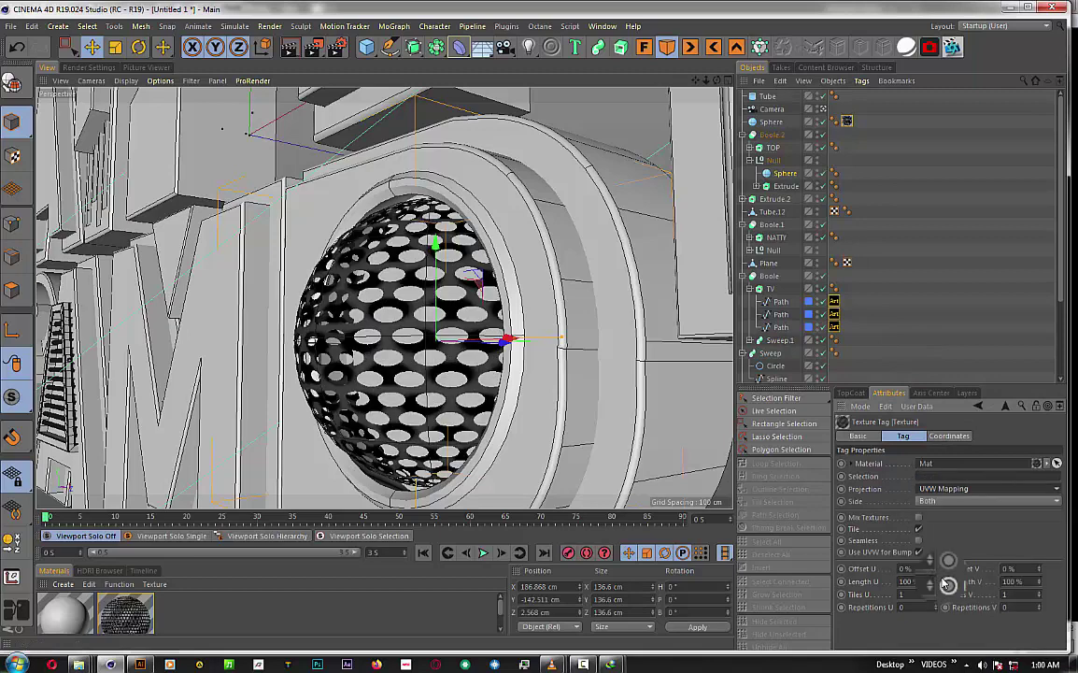
click(931, 490)
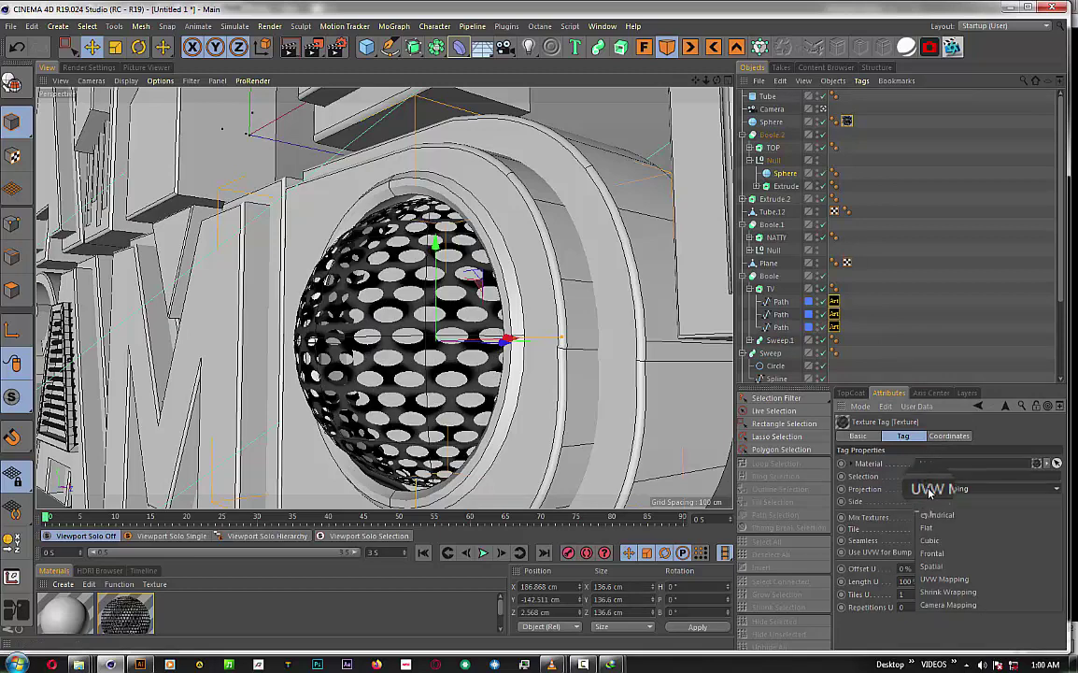
click(930, 540)
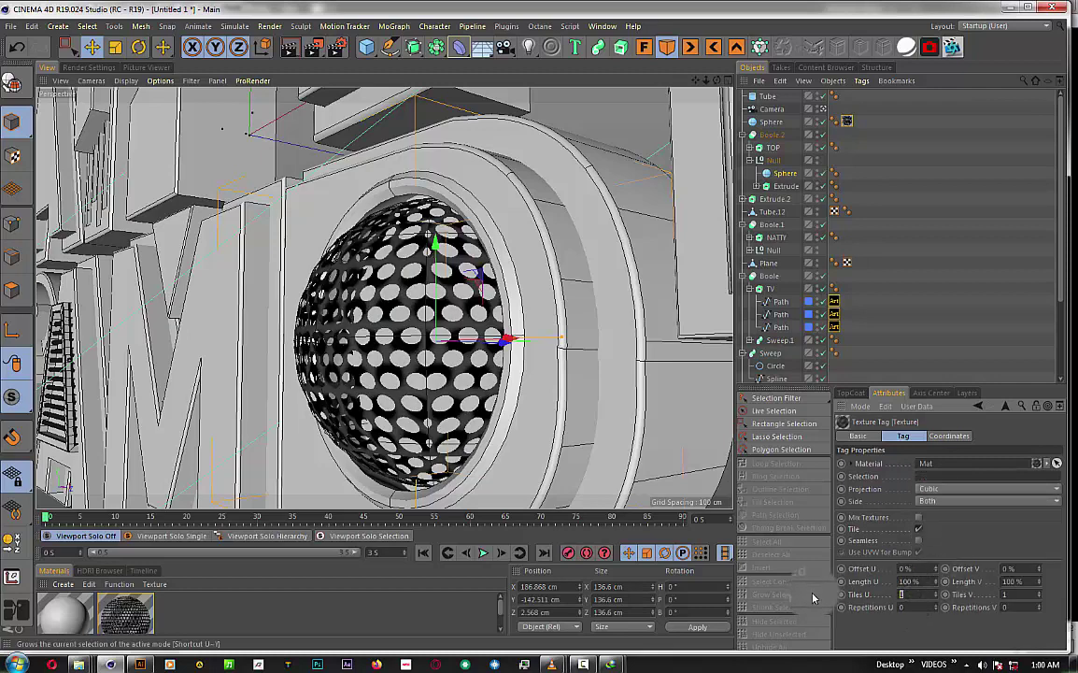
text(2)
key(Tab)
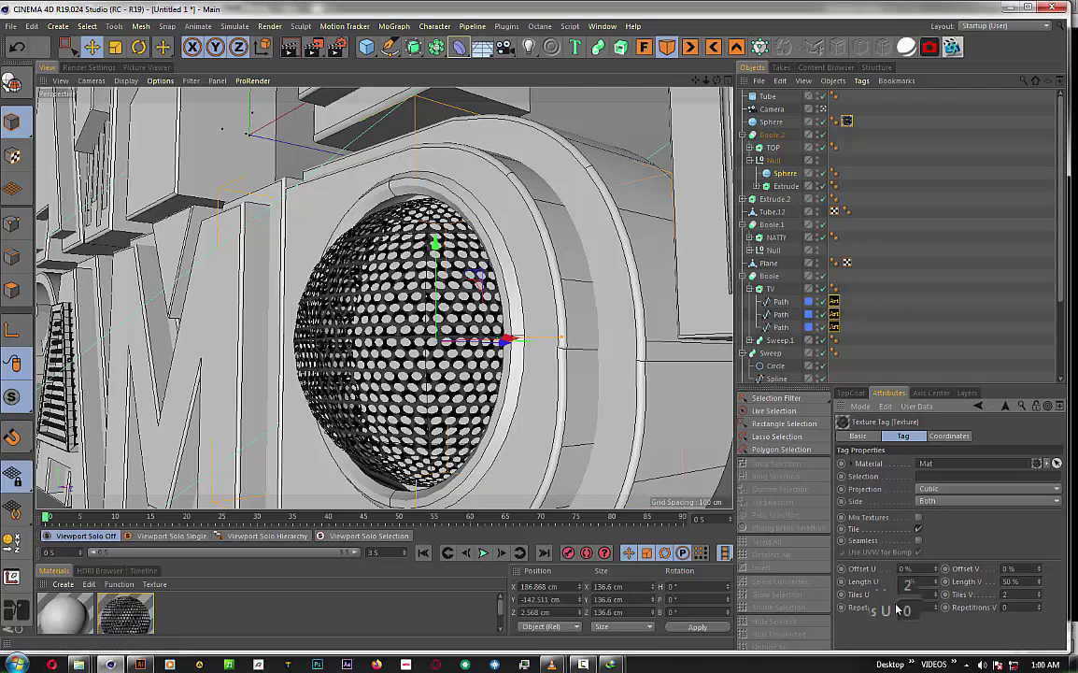
click(910, 298)
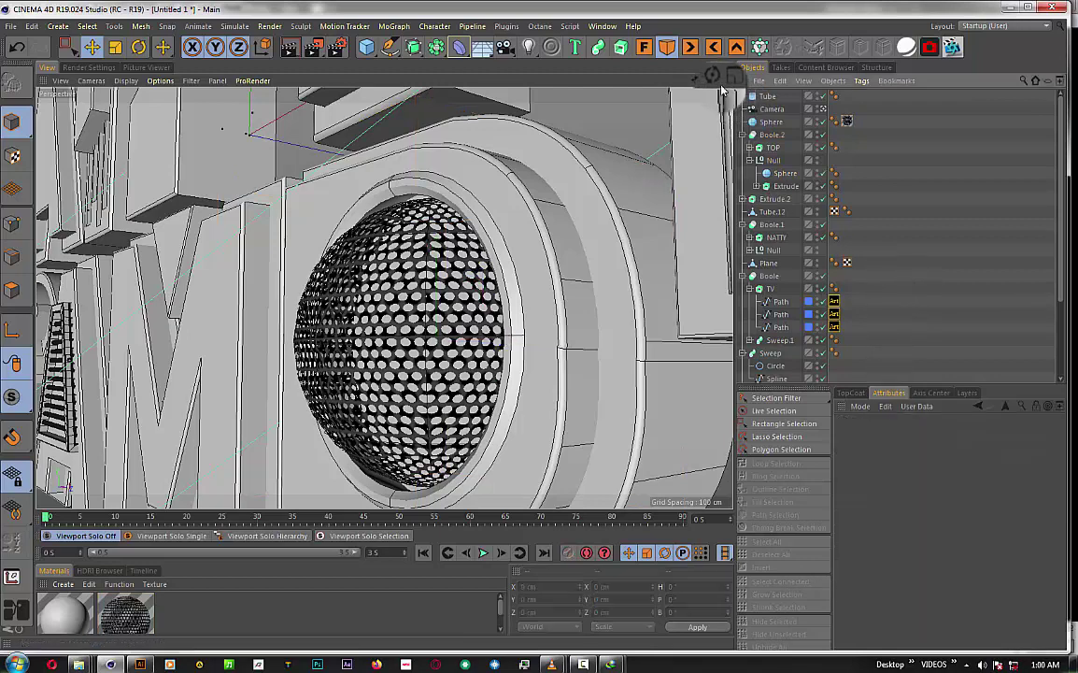
- Replace the old camera with a new one at the grille view and render a 1280×720 test
drag(722, 89, 702, 82)
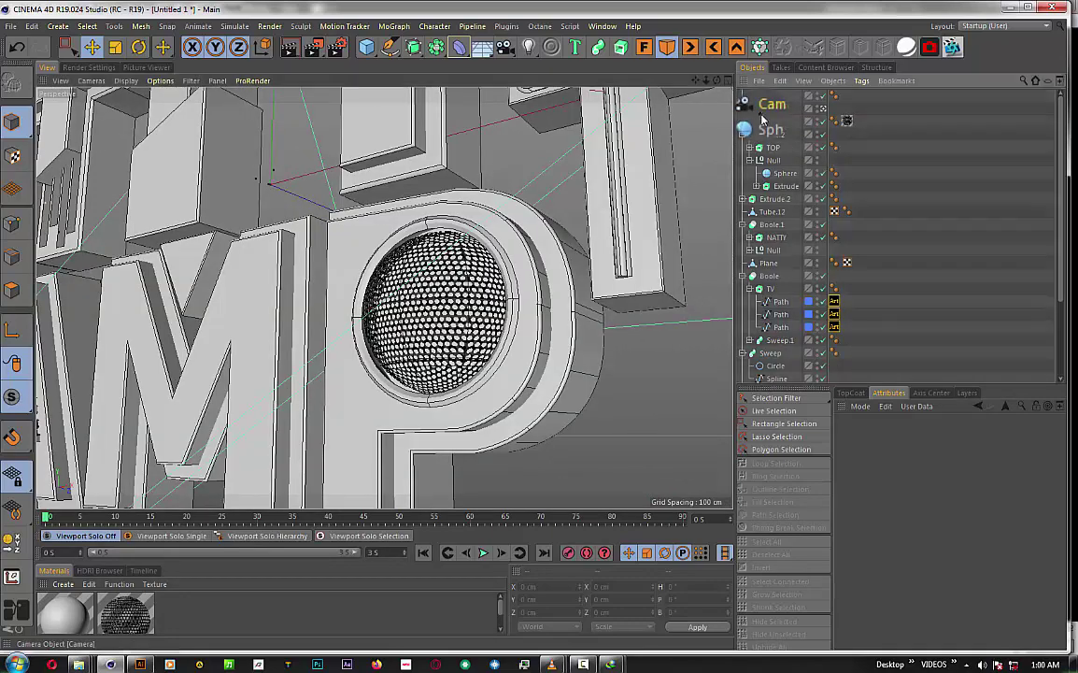
click(762, 115)
key(Delete)
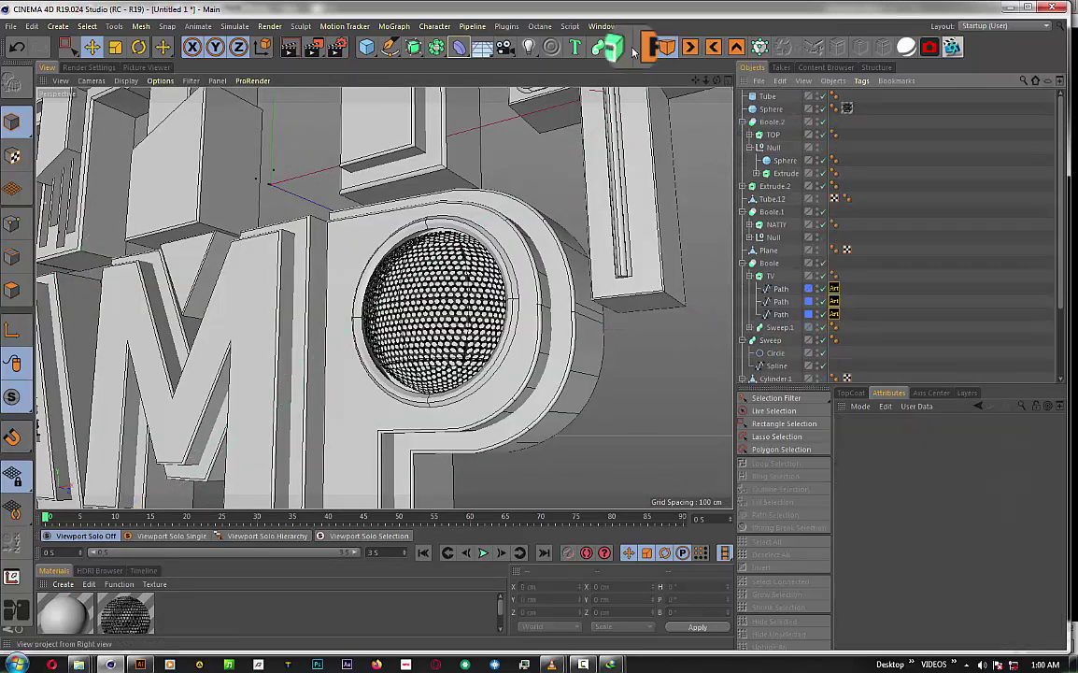
click(505, 46)
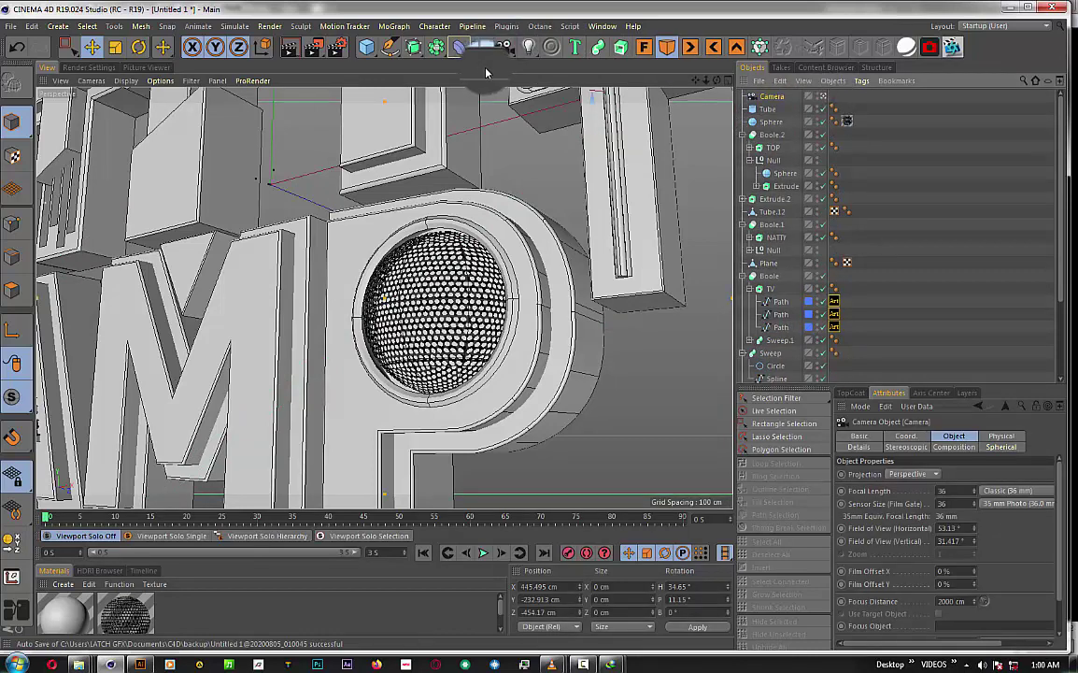
click(314, 47)
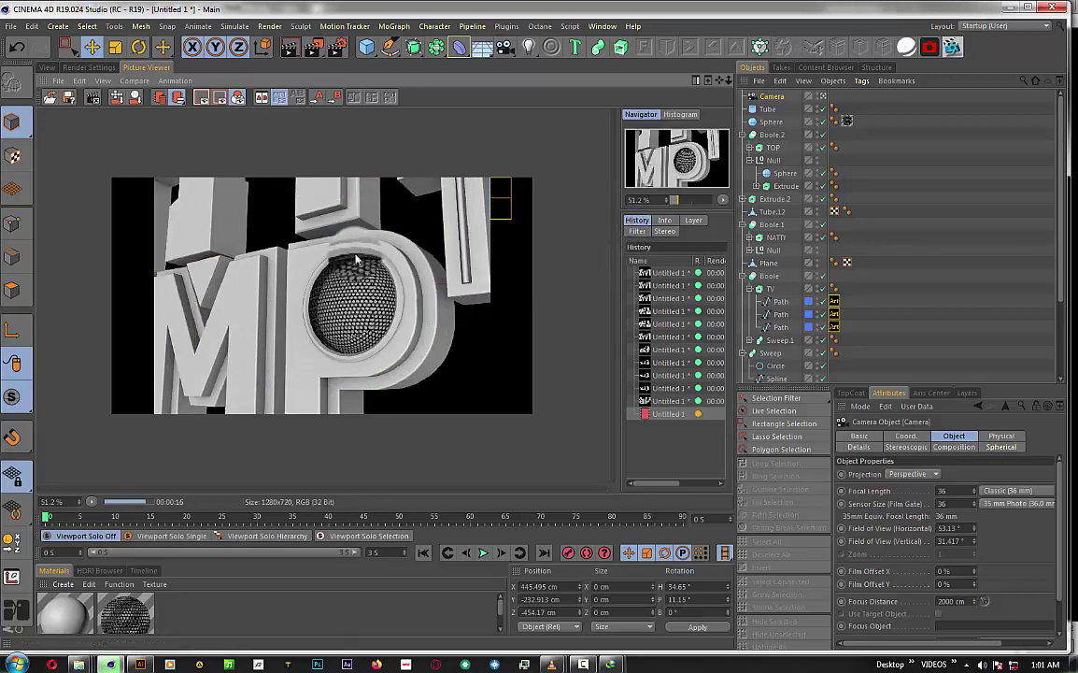
- Zoom in and out on the render's perforated sphere, then go back to the 3D viewport
scroll(314, 253, up, 2)
scroll(349, 280, up, 2)
scroll(348, 280, up, 2)
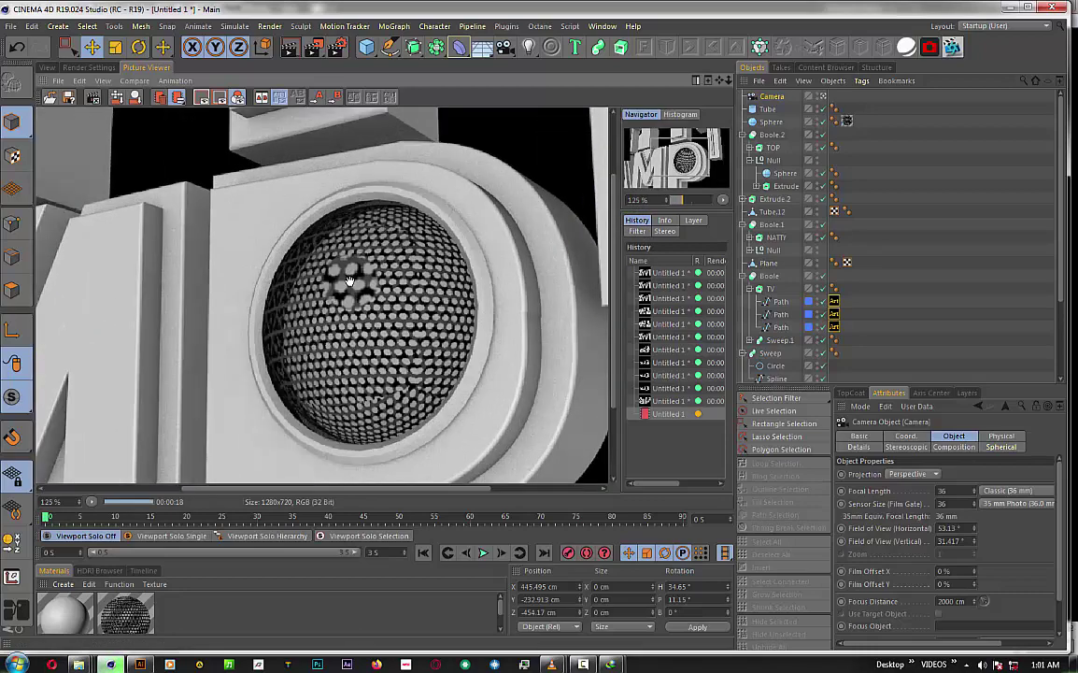
scroll(348, 280, up, 1)
scroll(349, 280, up, 1)
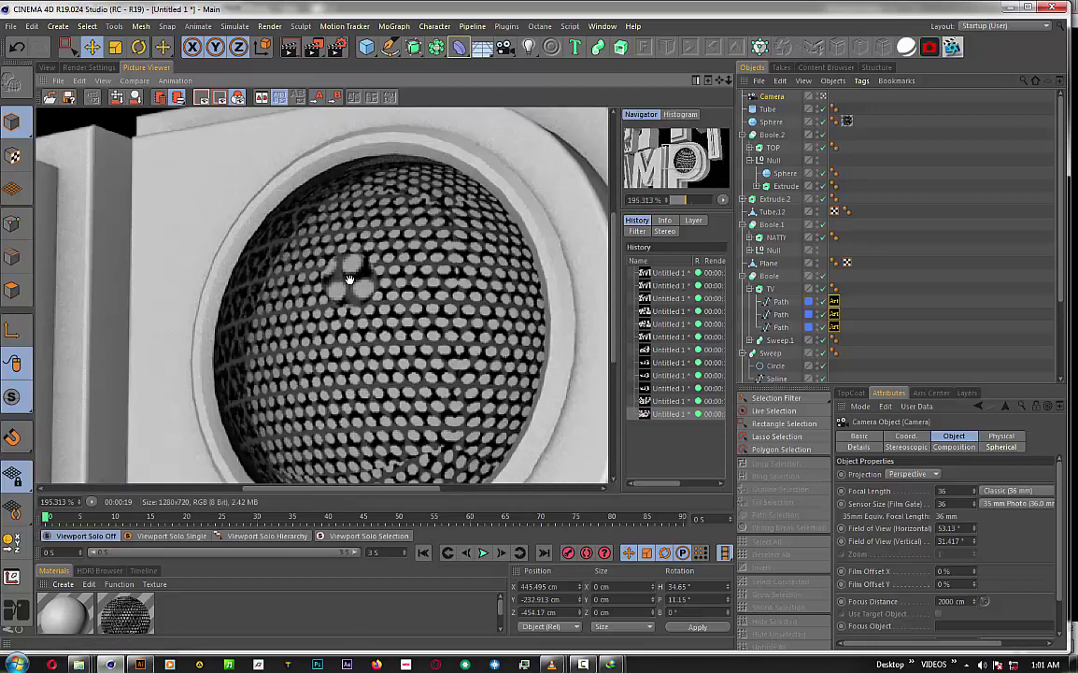
scroll(348, 280, down, 3)
scroll(349, 280, down, 1)
scroll(348, 280, down, 2)
scroll(349, 281, down, 1)
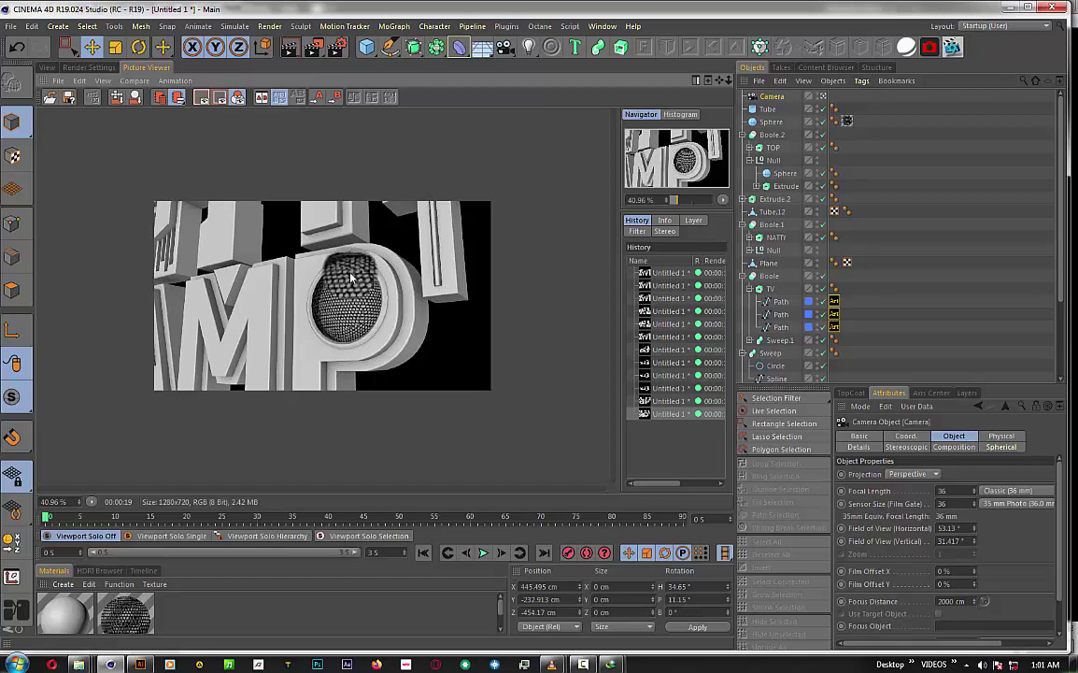
scroll(351, 276, up, 3)
scroll(350, 271, up, 2)
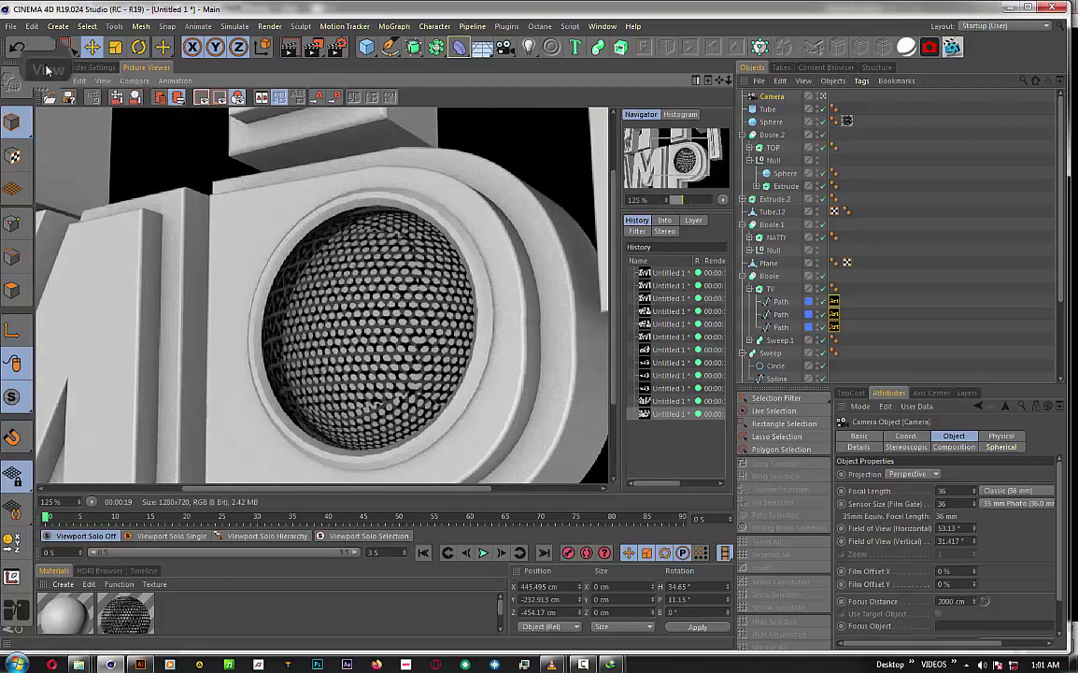
click(47, 70)
drag(769, 109, 773, 99)
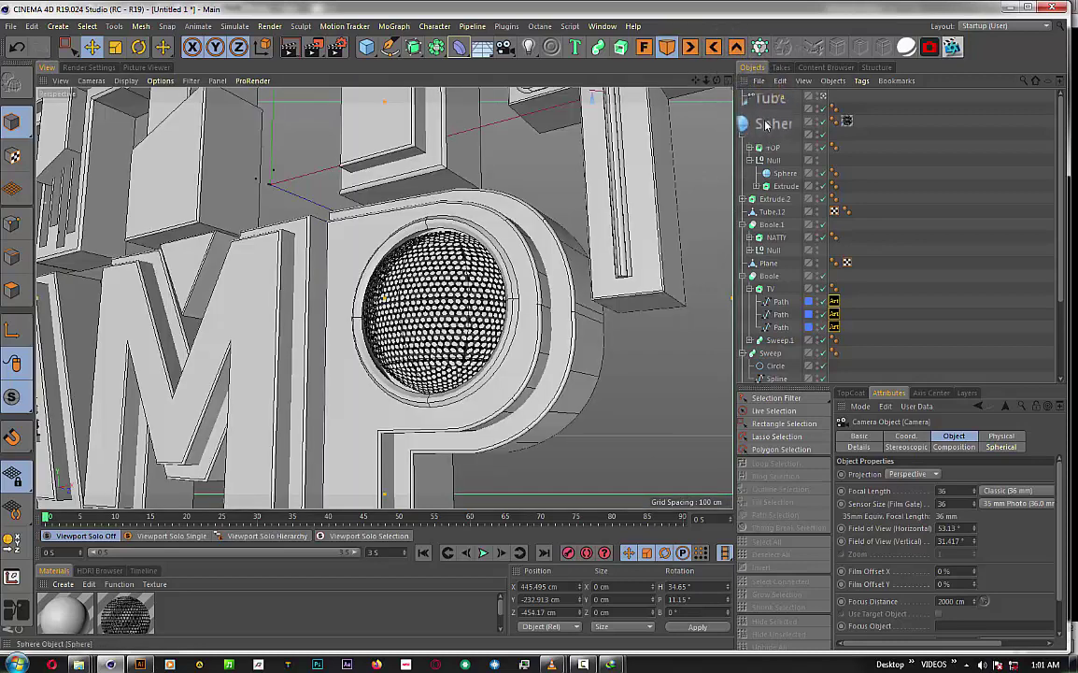
- Duplicate the Sphere as Sphere.1, reduce its radius to 52.3 cm and apply Mat.1
click(772, 123)
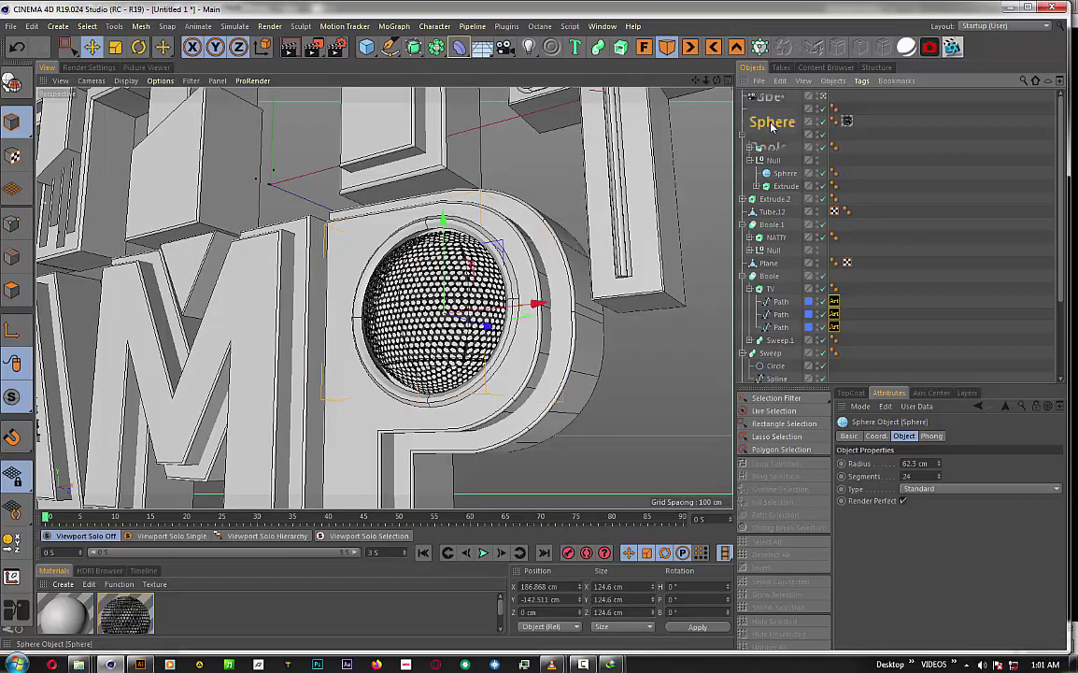
ctrl+drag(772, 133, 772, 131)
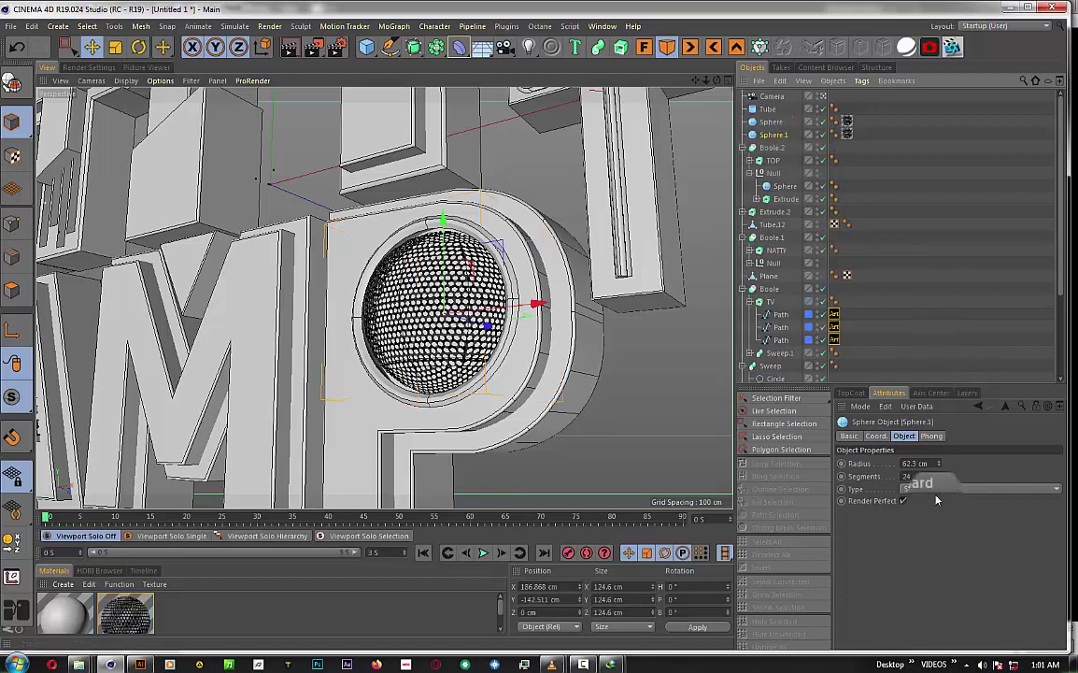
scroll(921, 464, down, 3)
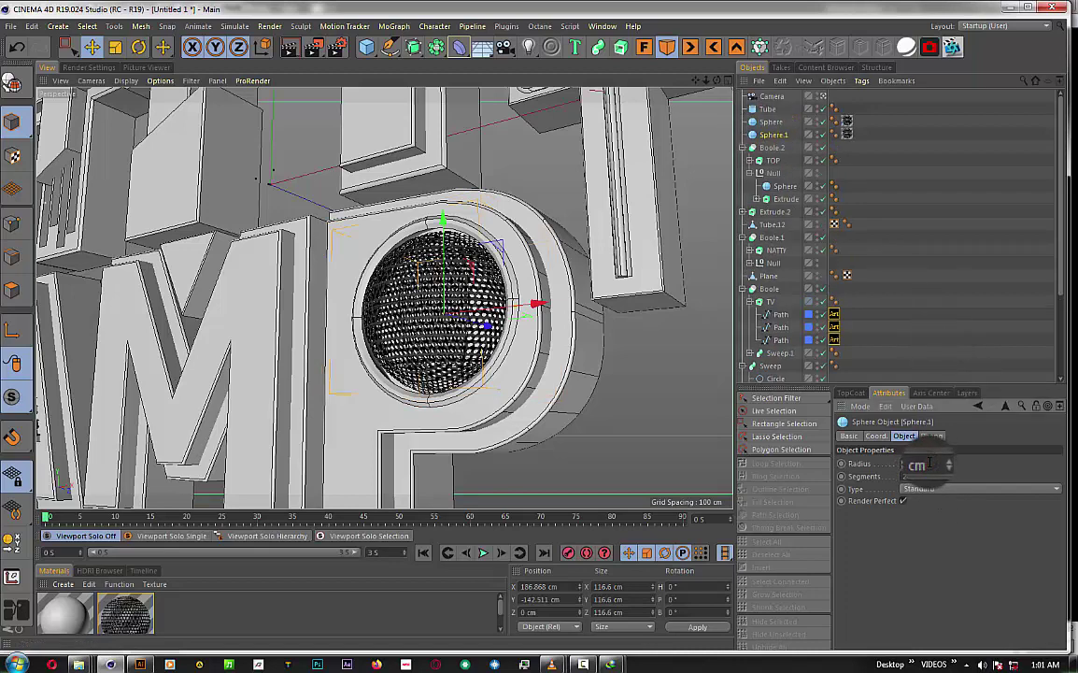
scroll(921, 465, down, 3)
scroll(926, 465, down, 1)
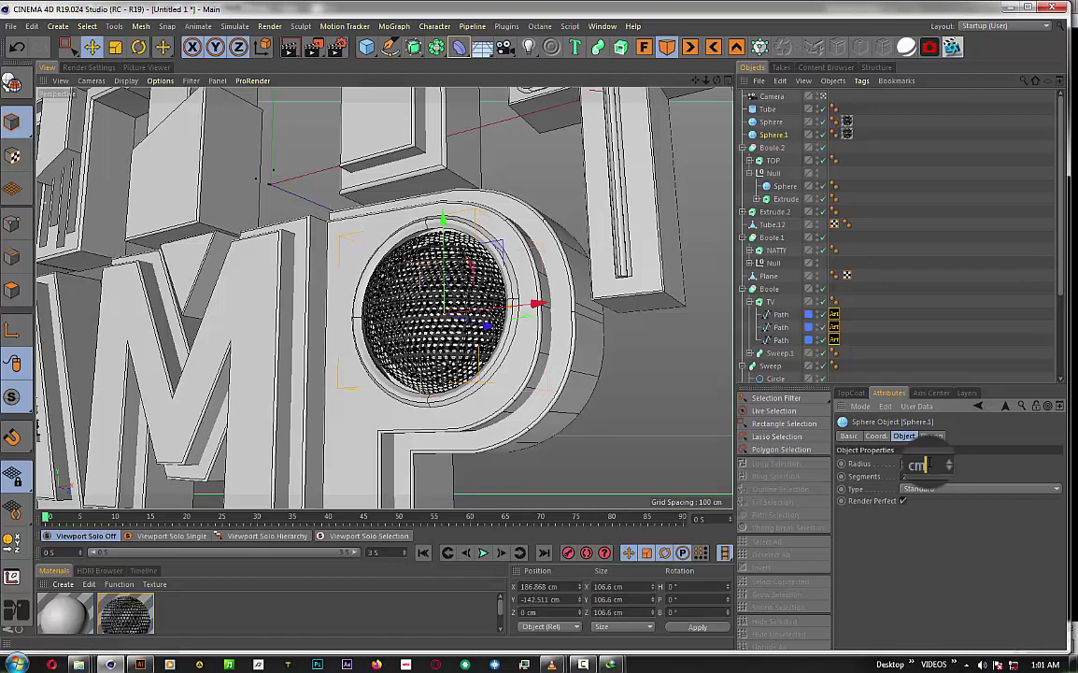
scroll(928, 465, down, 1)
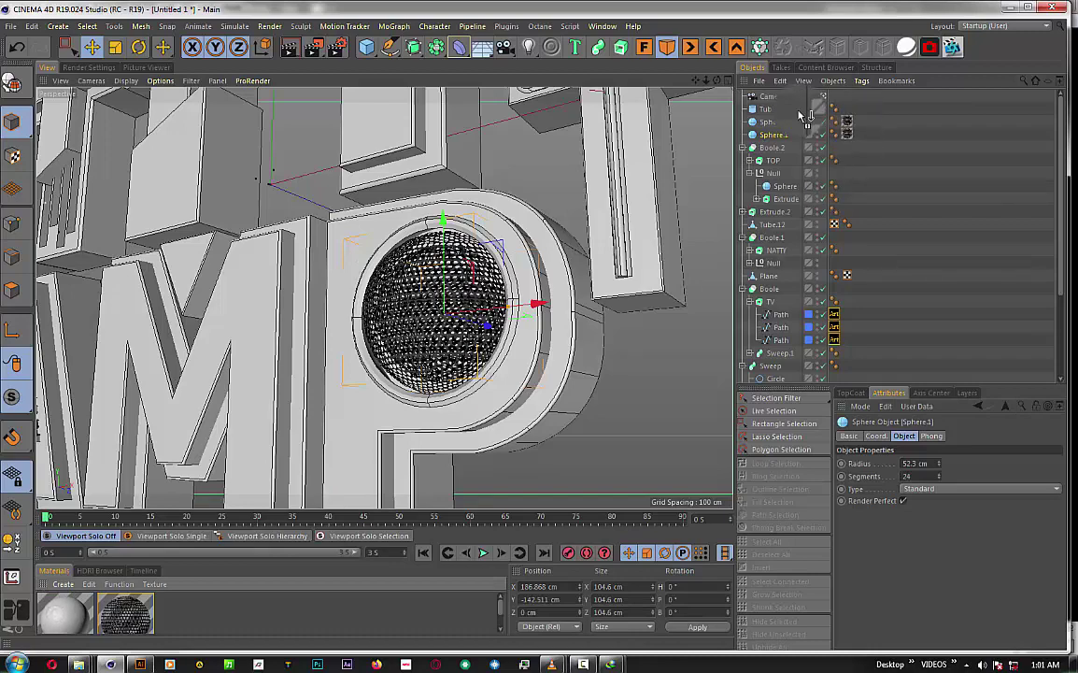
drag(783, 140, 781, 134)
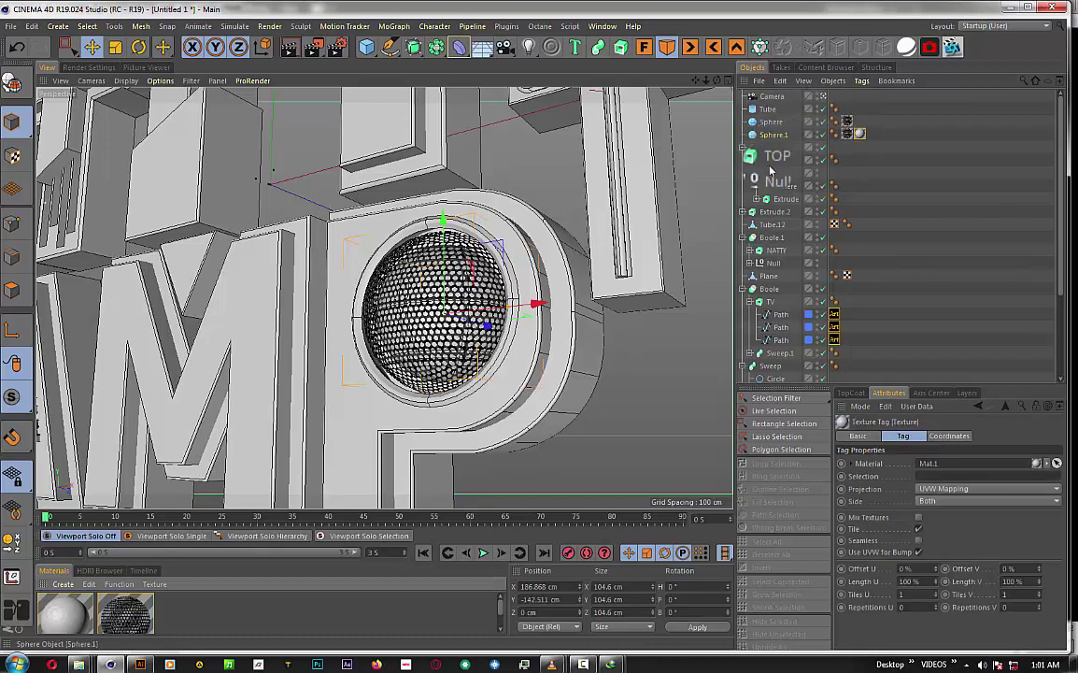
- Make Mat.1 an orange-red colour (H 23°, S 100%) with Glow enabled
double_click(67, 622)
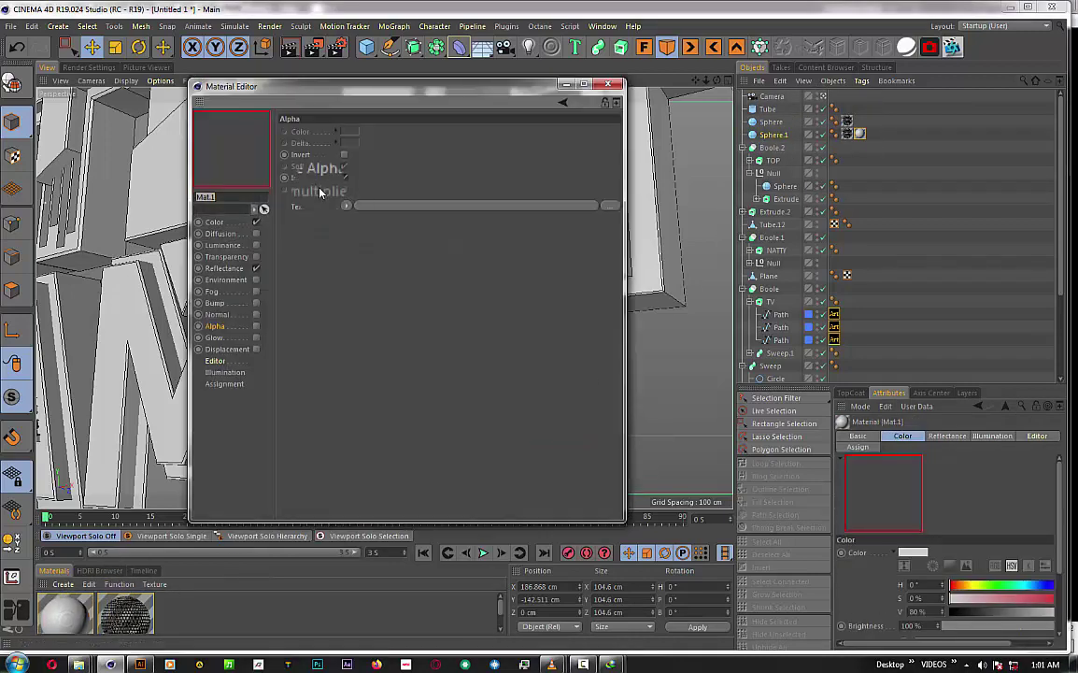
click(222, 225)
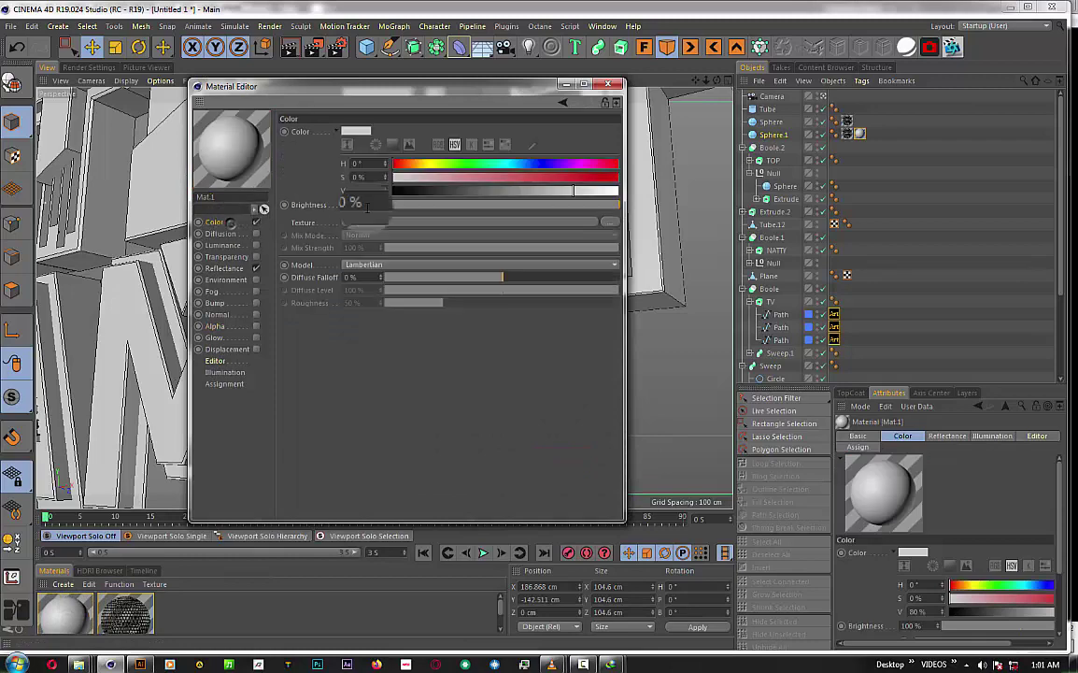
click(417, 164)
drag(436, 176, 598, 177)
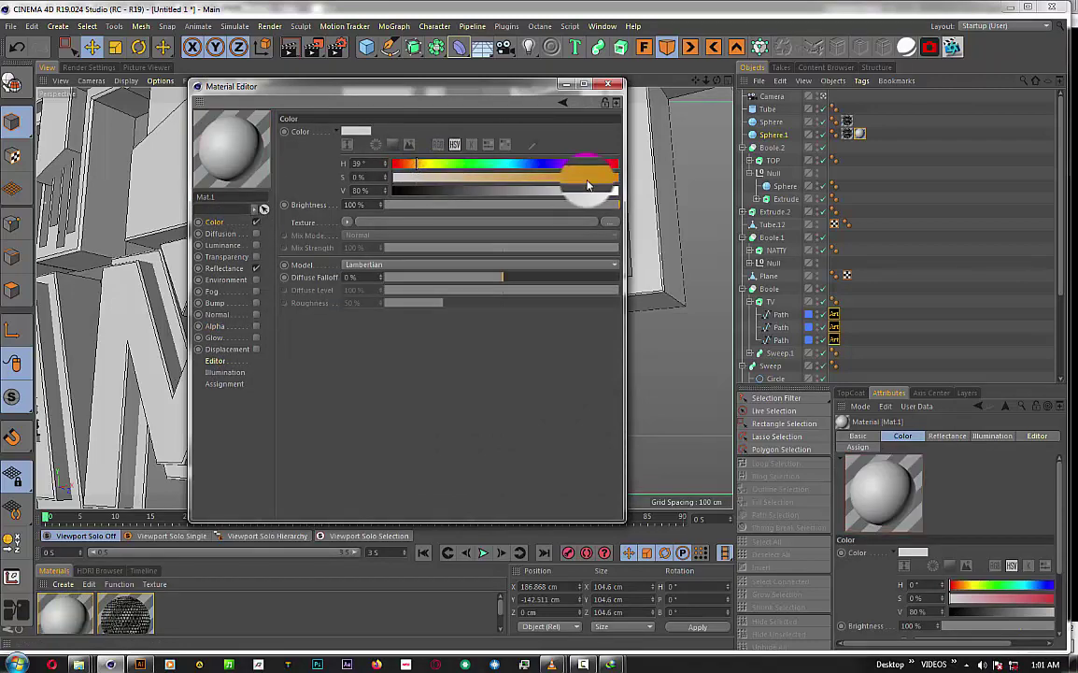
click(404, 165)
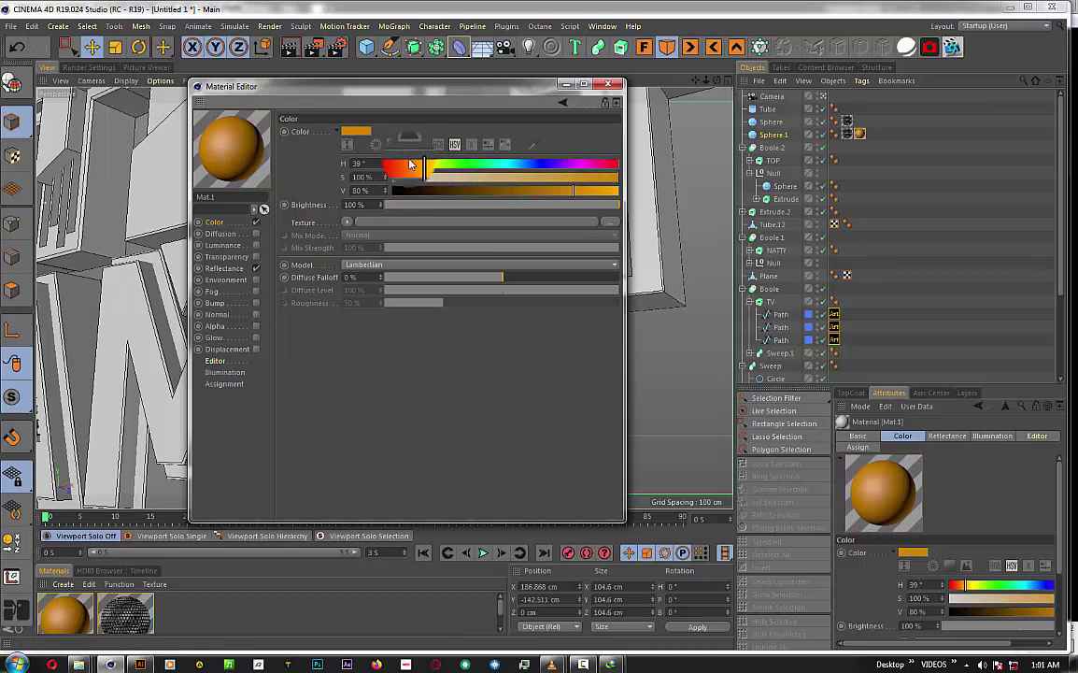
click(406, 166)
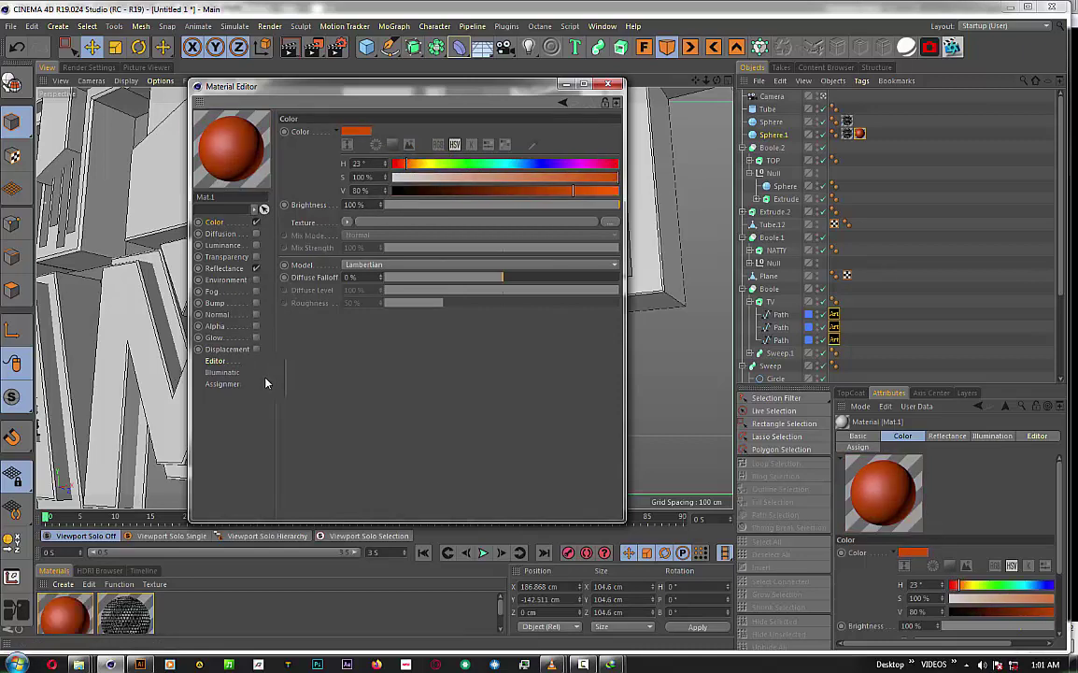
click(256, 337)
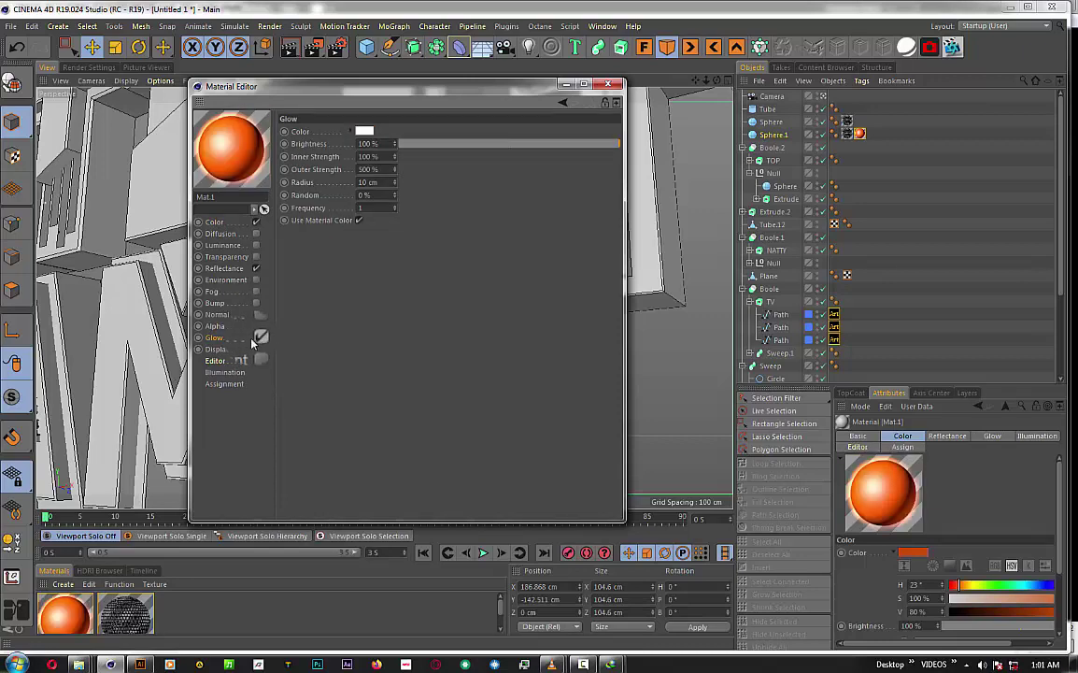
click(608, 84)
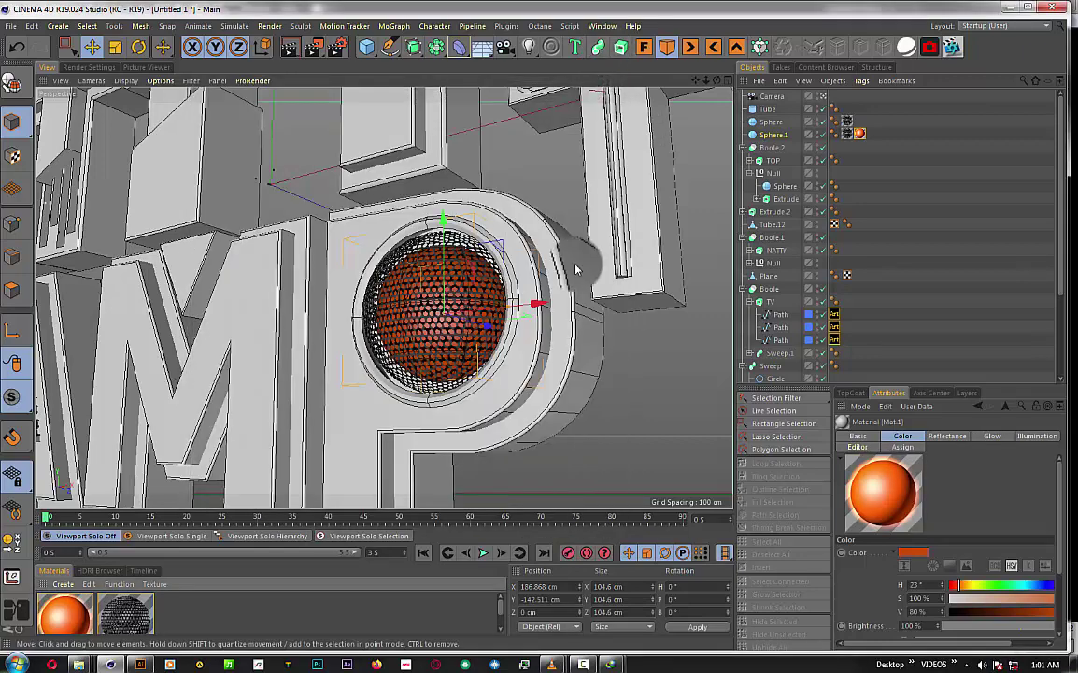
- Set the inner Sphere.1 radius to 47.3 cm
alt+drag(576, 270, 542, 281)
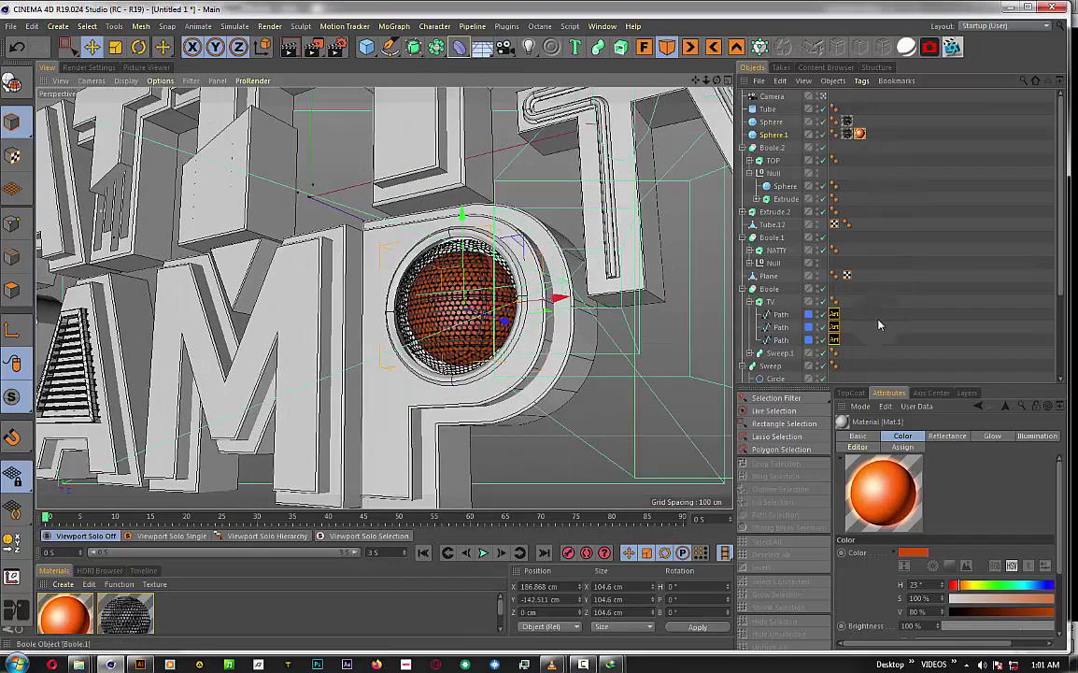
click(773, 134)
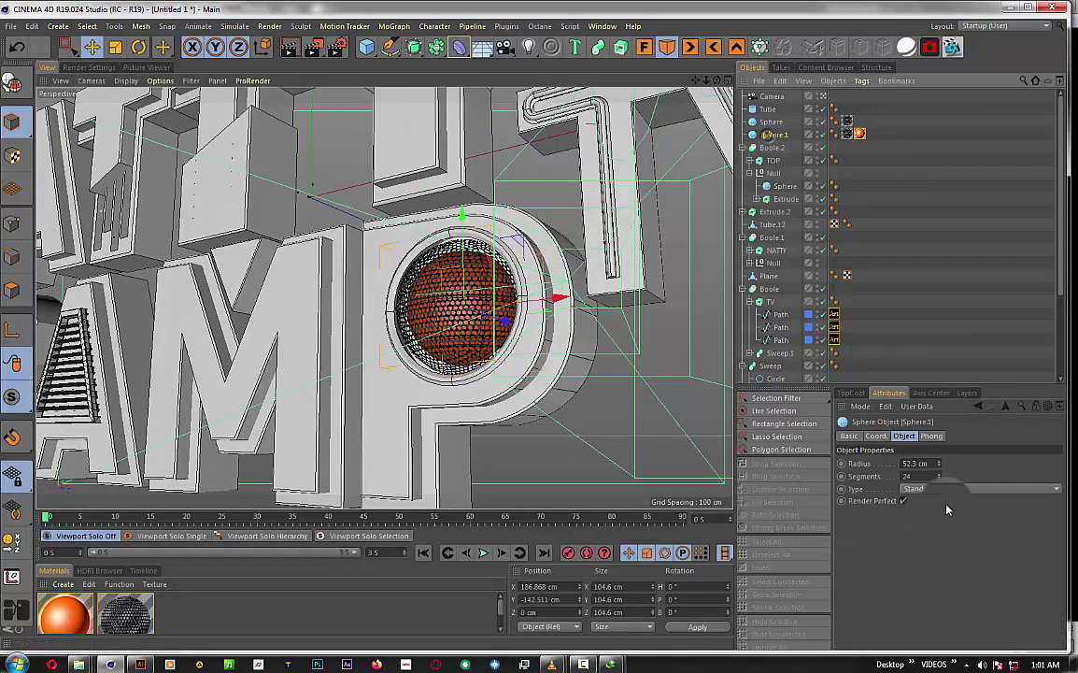
double_click(916, 463)
text(47.3)
key(Return)
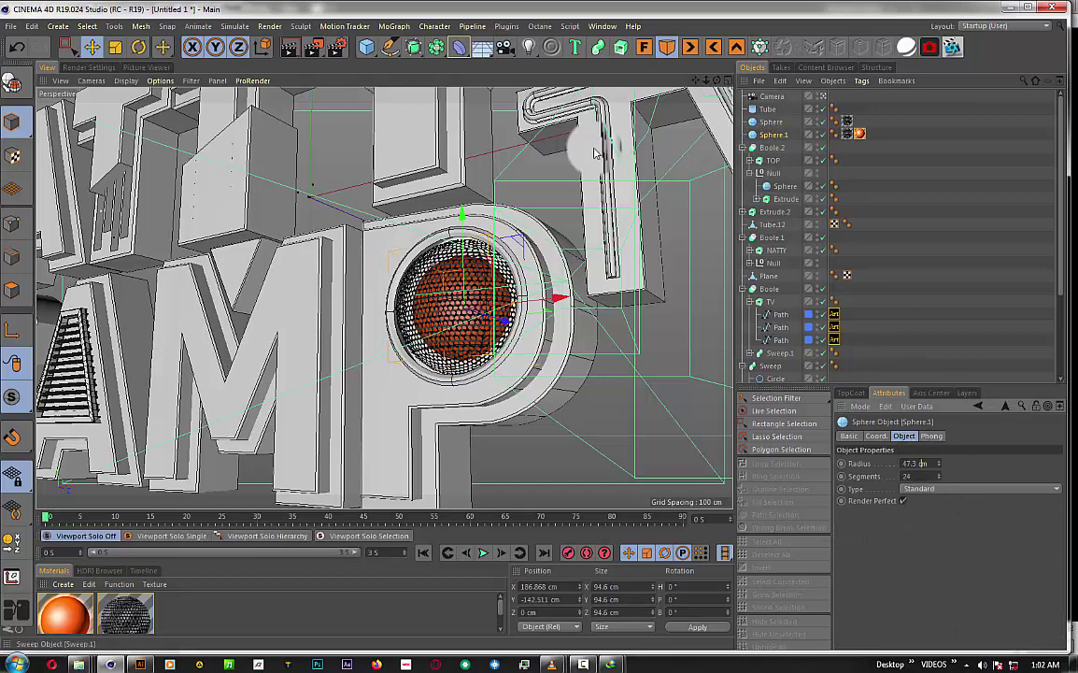
- Render a test showing the orange inner sphere behind the mesh, inspect it, and return to the viewport
click(314, 47)
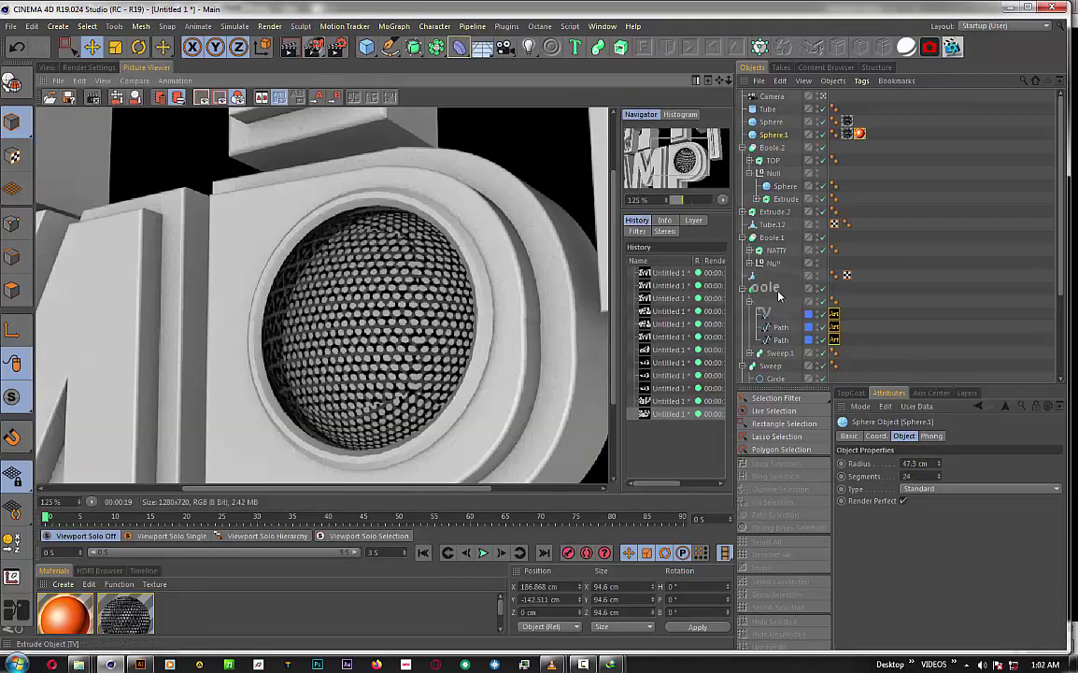
key(shift+r)
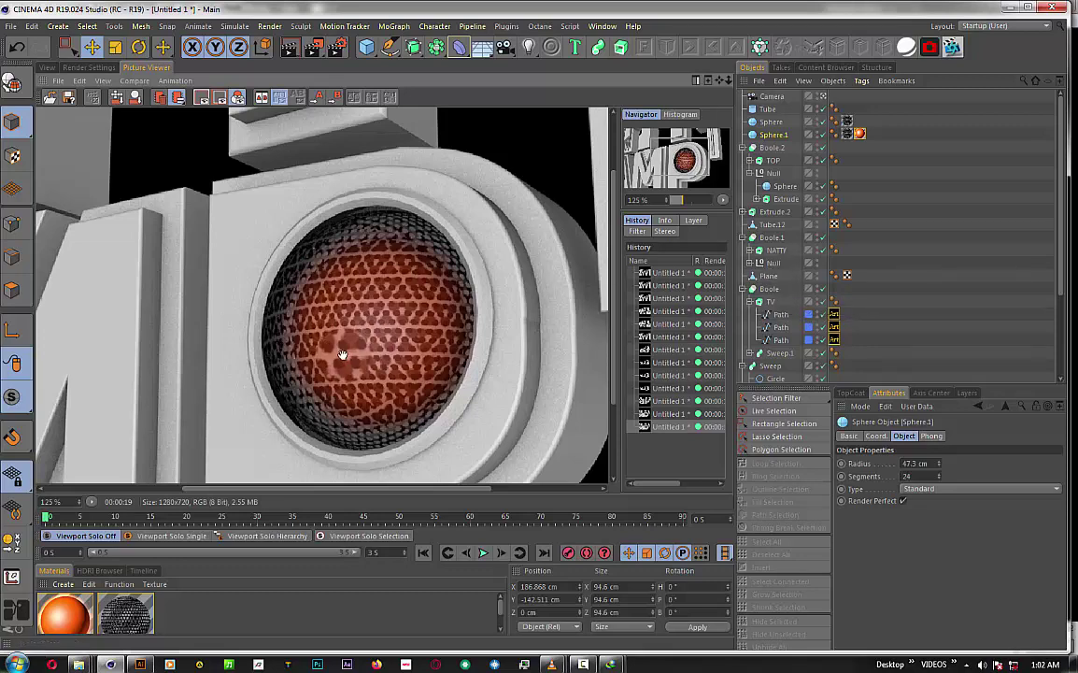
scroll(355, 325, down, 5)
scroll(355, 325, up, 2)
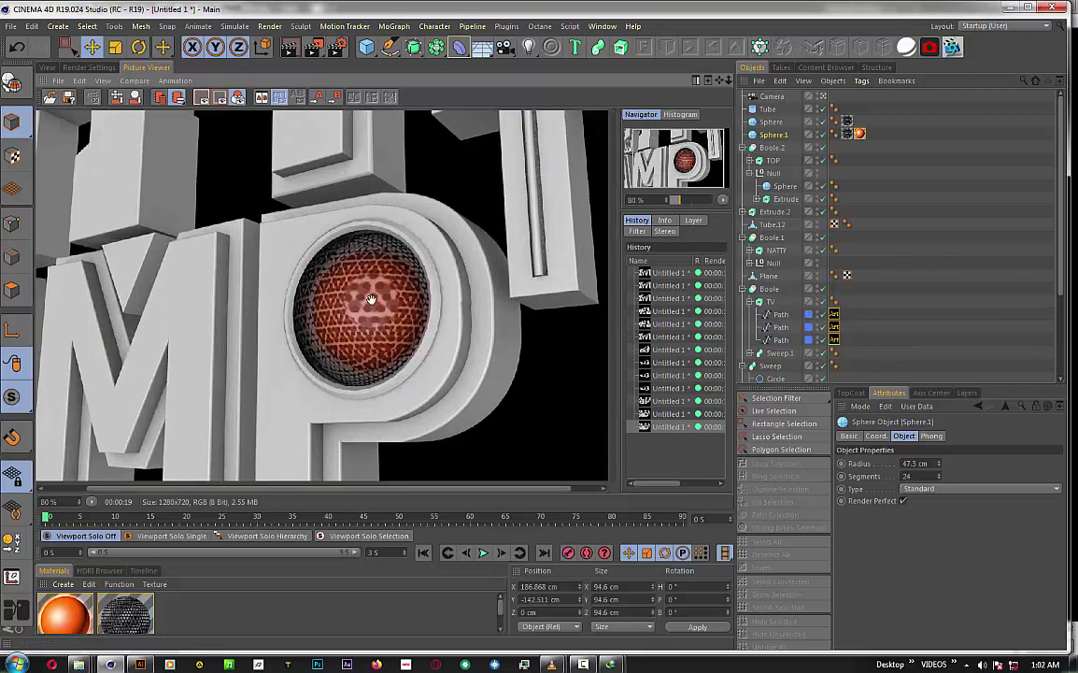
click(44, 68)
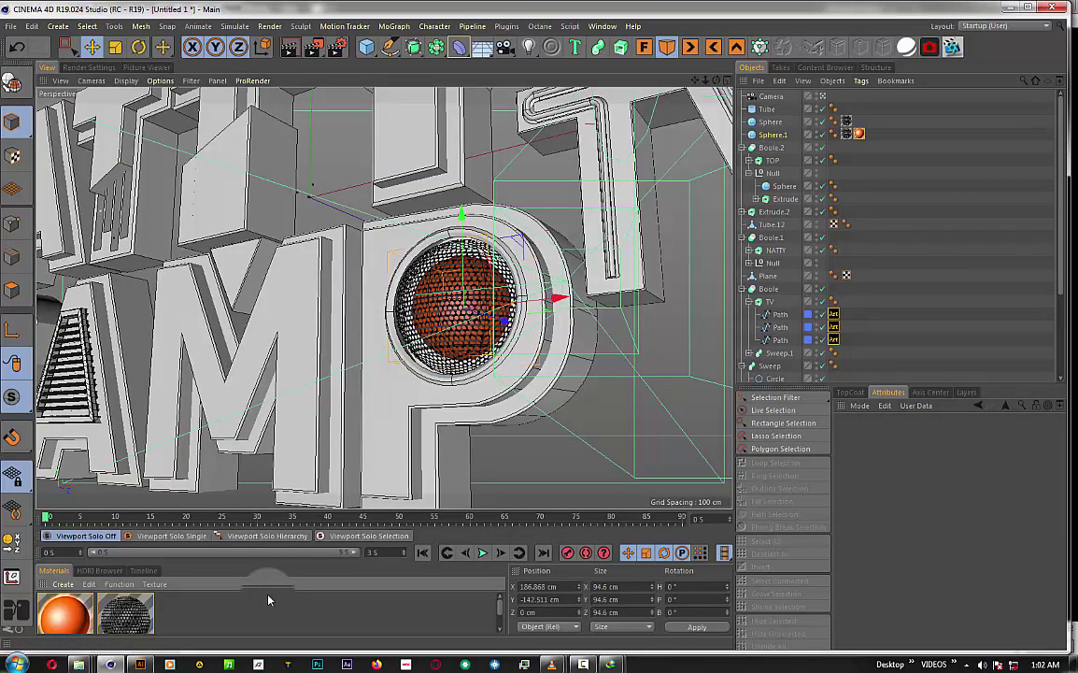
click(15, 30)
- Save the scene as nATTY CAMP TV.c4d in Documents\C4D\TRIALS
click(28, 132)
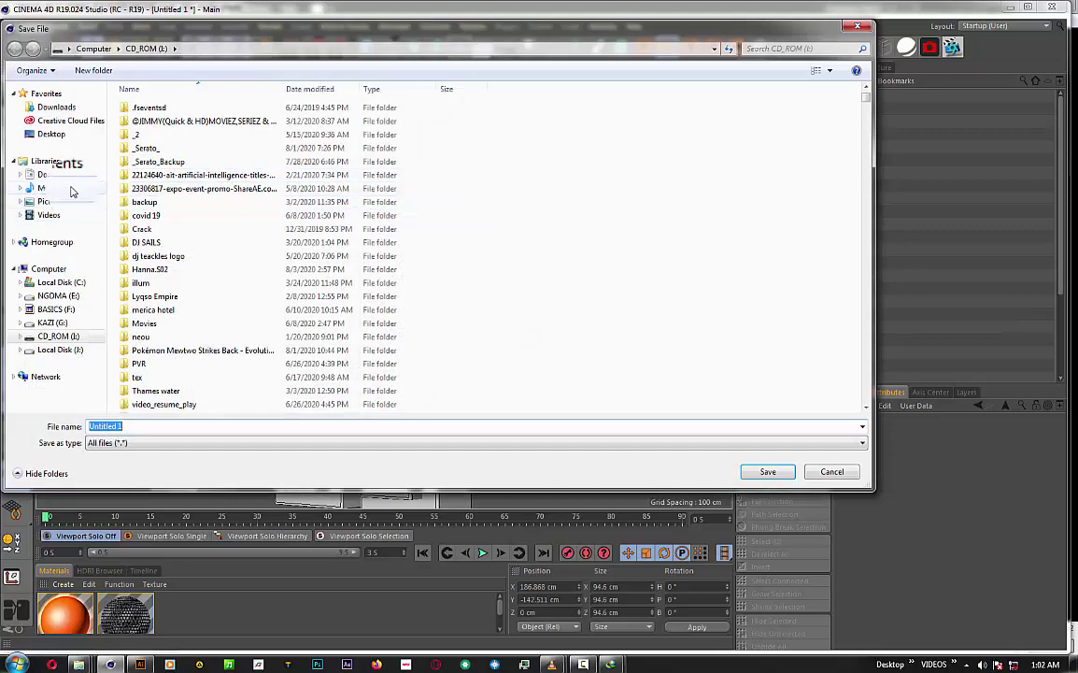
click(58, 175)
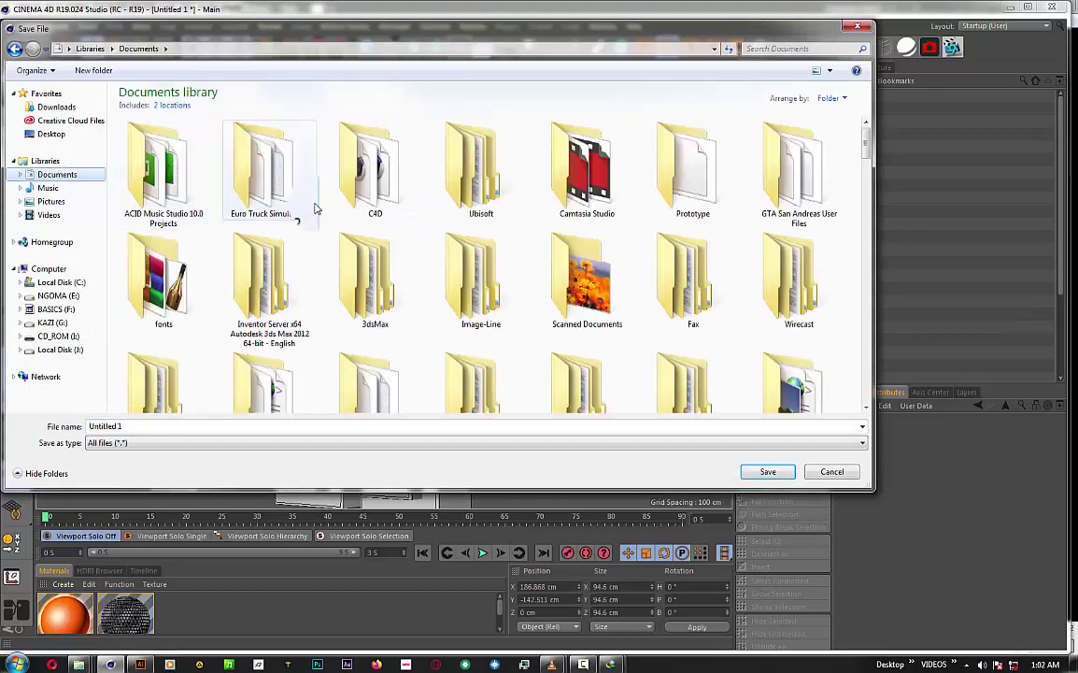
double_click(411, 185)
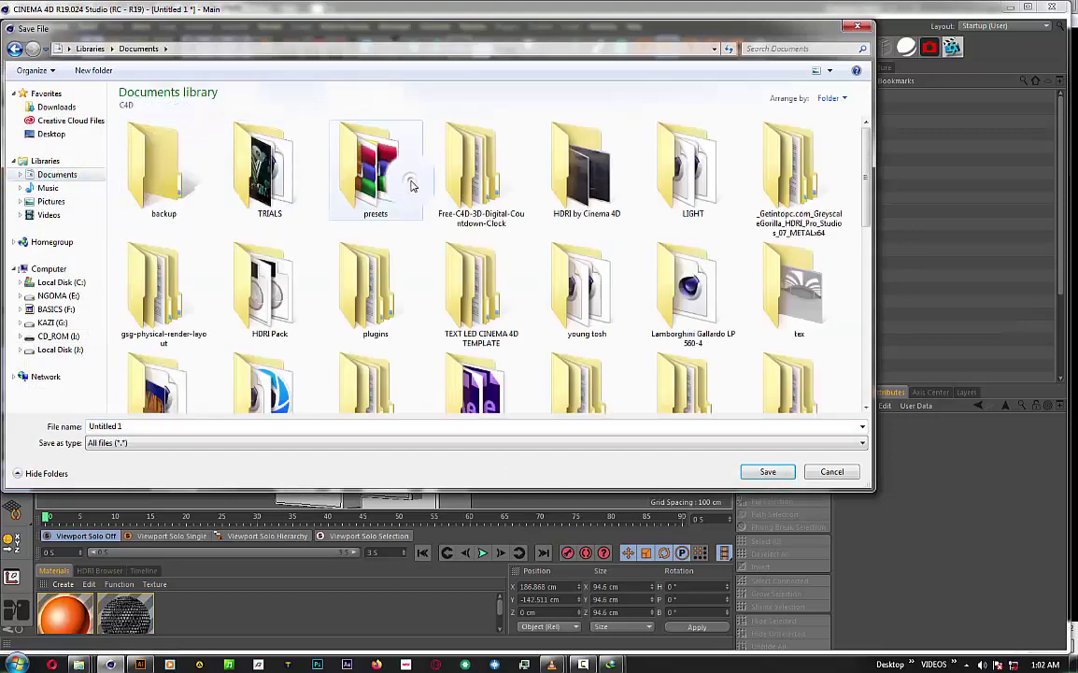
double_click(238, 193)
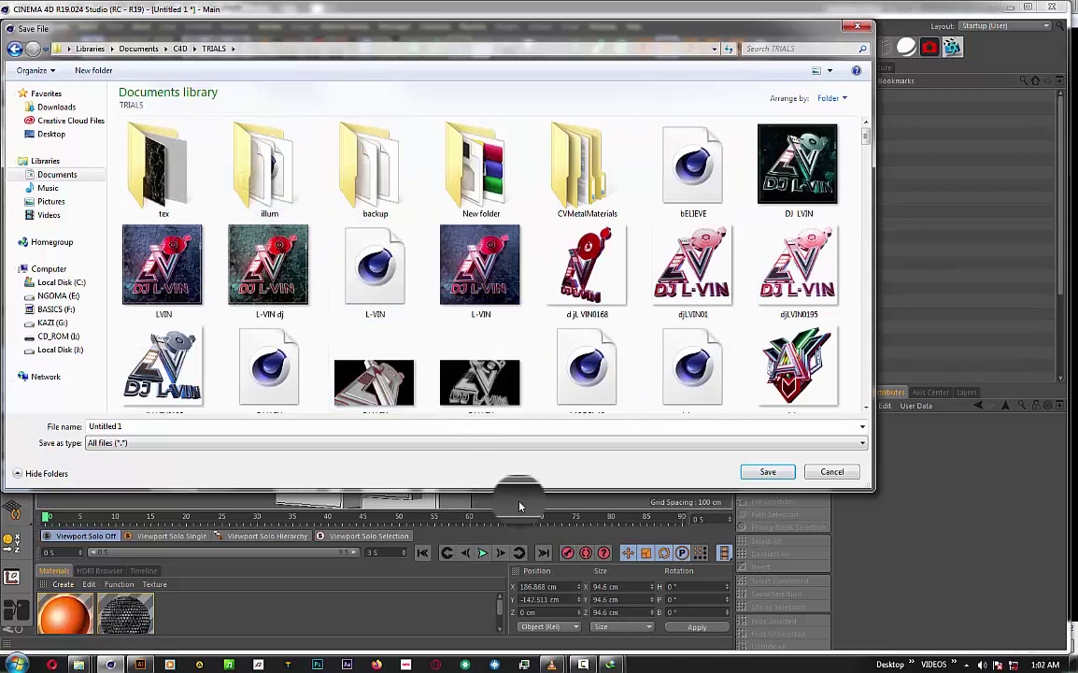
drag(519, 489, 509, 669)
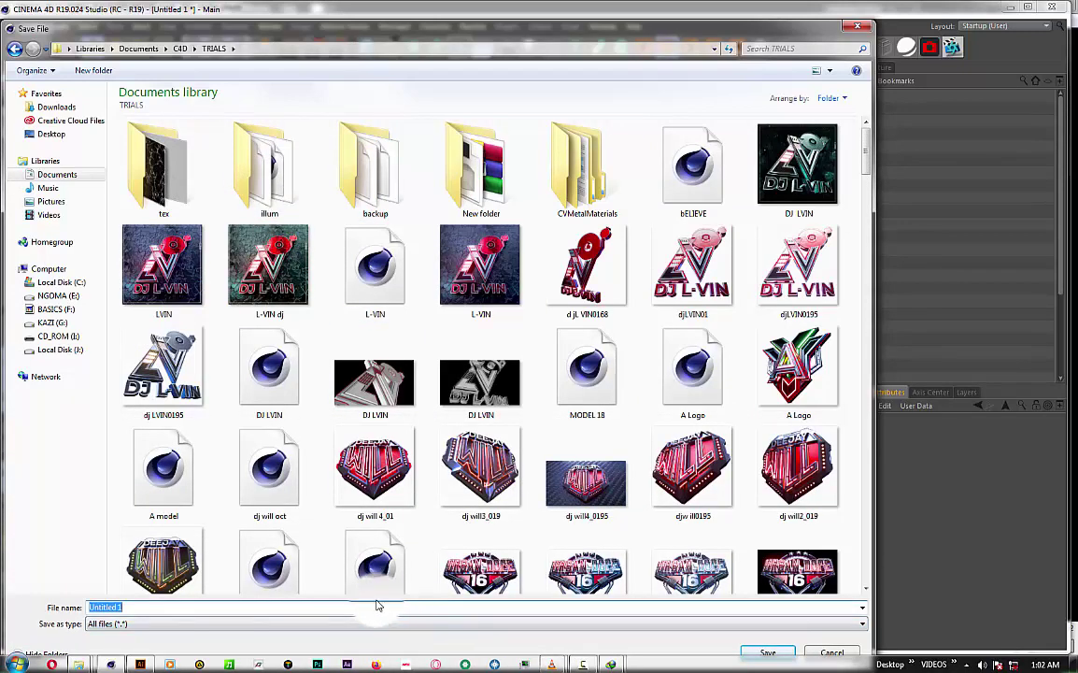
text(nATTTY CAMP TV)
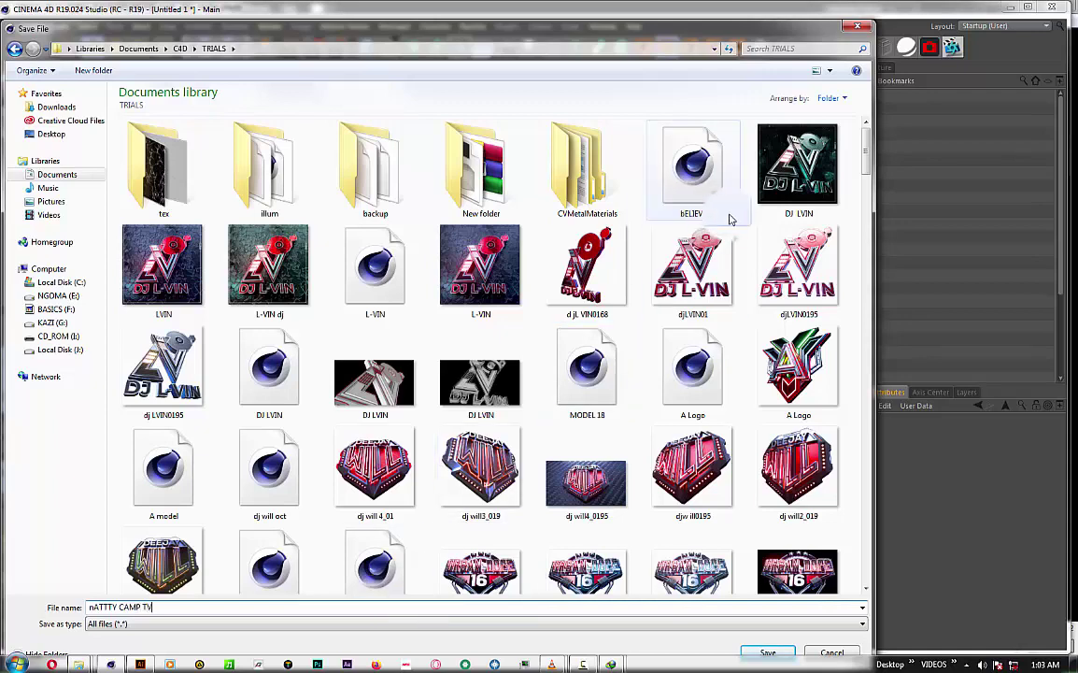
drag(872, 156, 870, 169)
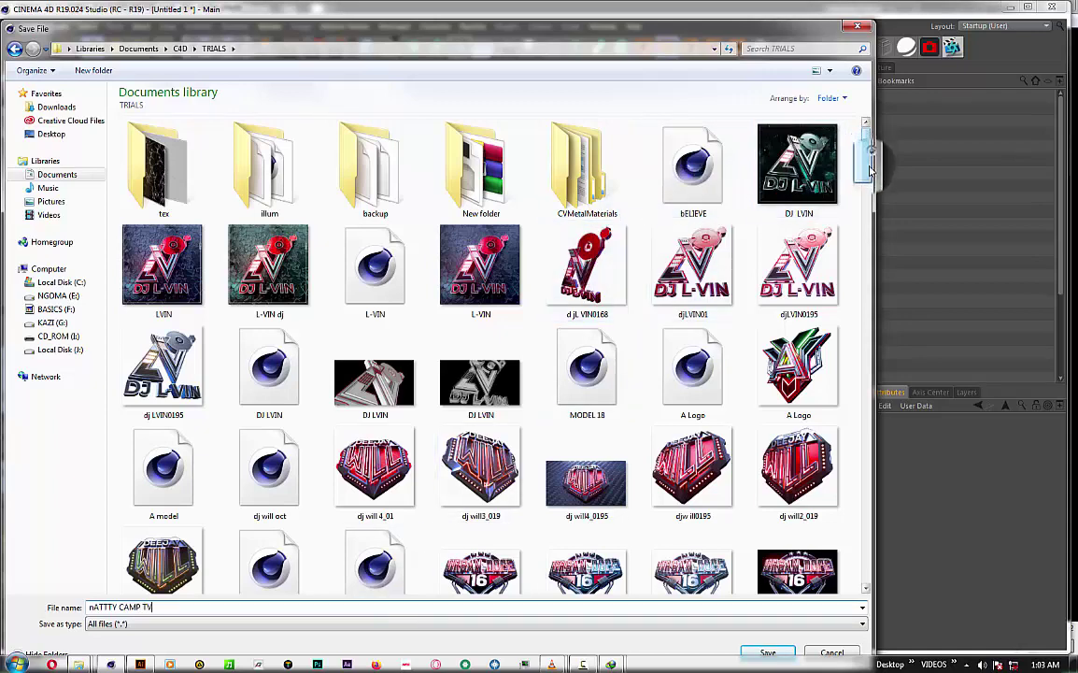
scroll(869, 161, down, 1)
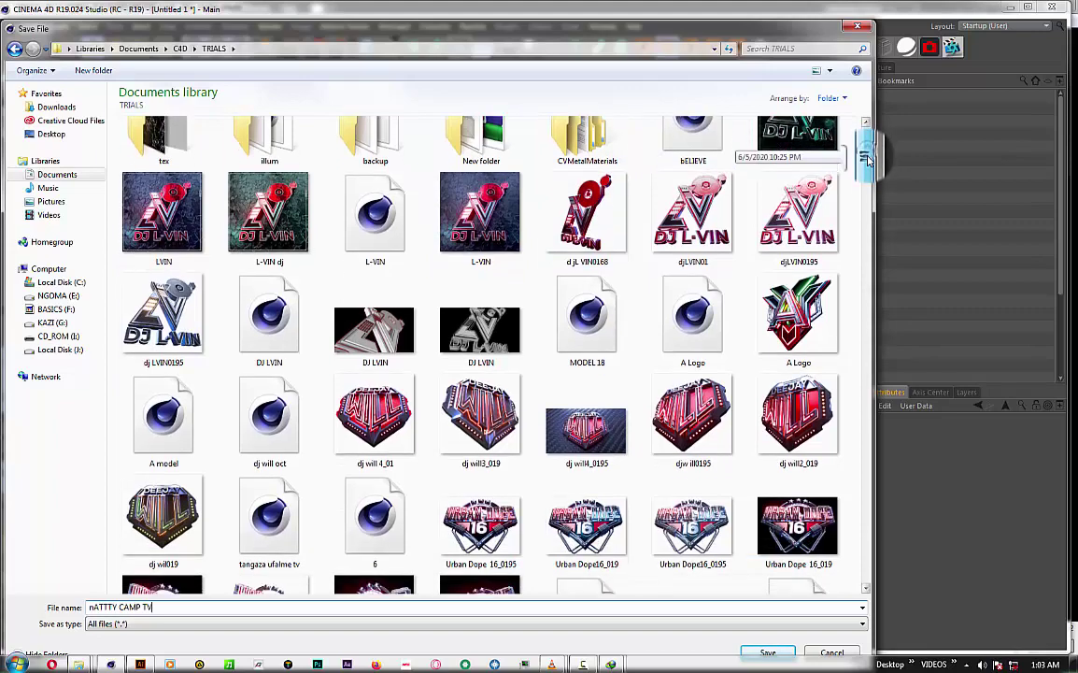
mouse_move(868, 159)
mouse_down()
mouse_move(878, 182)
mouse_move(870, 140)
mouse_up()
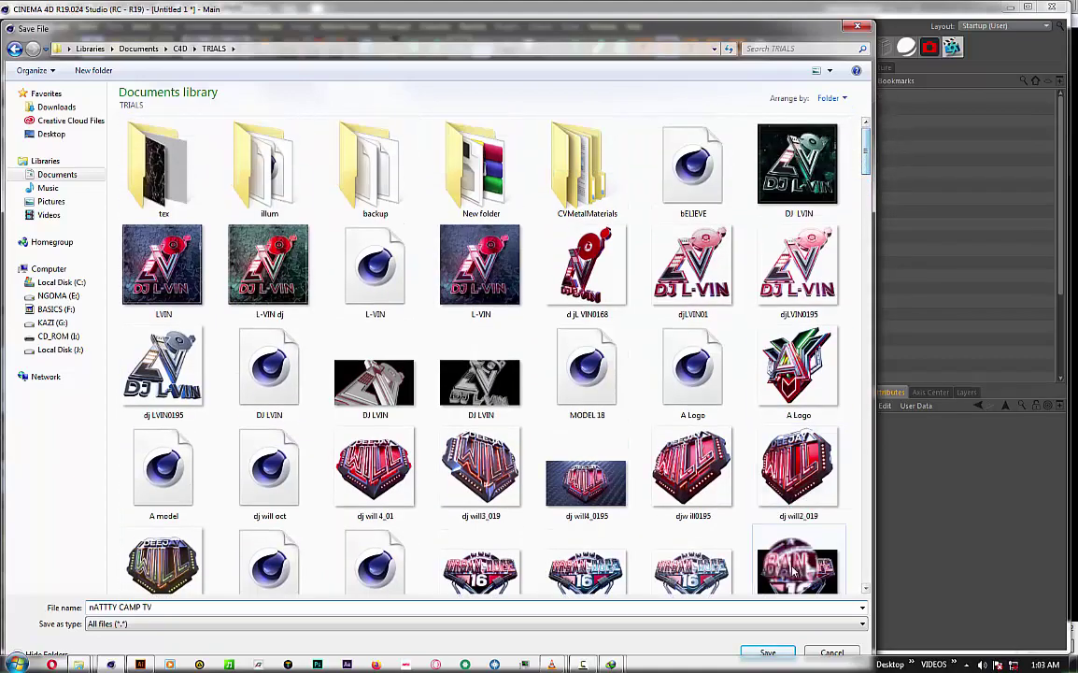
click(763, 654)
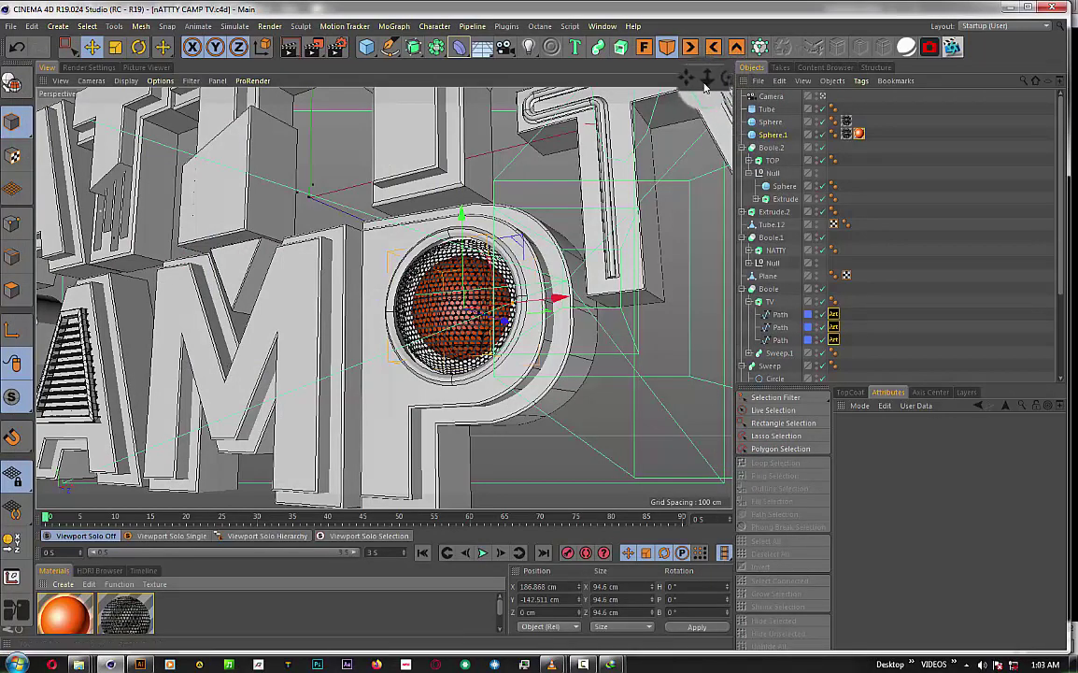
- Merge the Octane lights, sky, camera and plane from the SCENE file and unhide the Plane
mouse_move(708, 82)
mouse_down()
mouse_move(673, 82)
mouse_move(693, 84)
mouse_move(643, 229)
mouse_up()
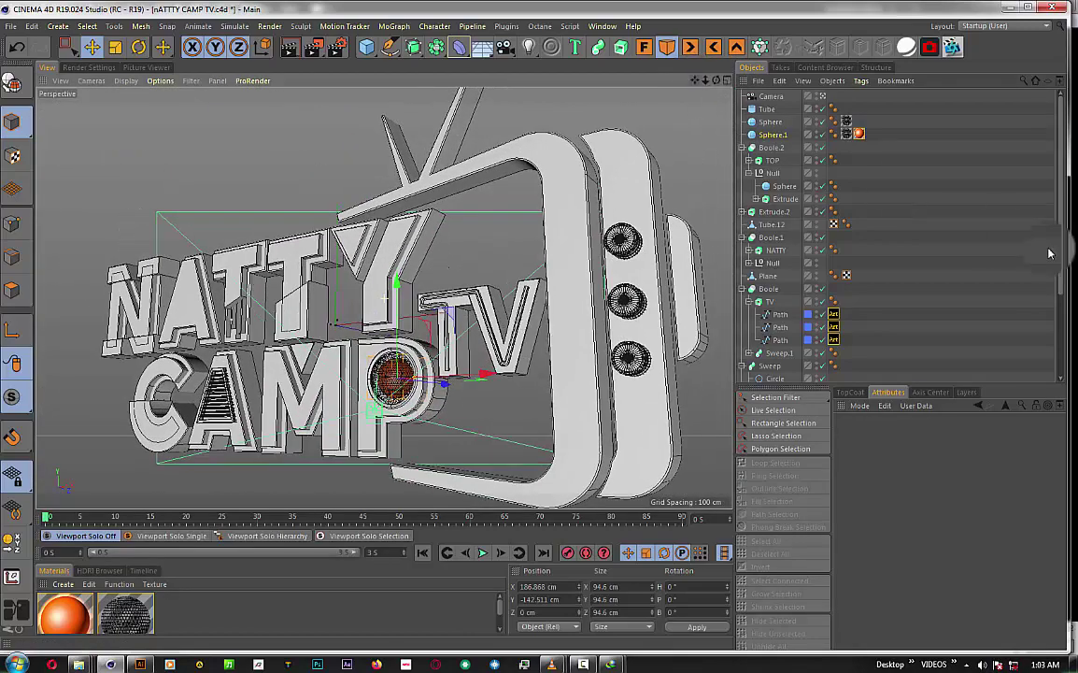
click(979, 241)
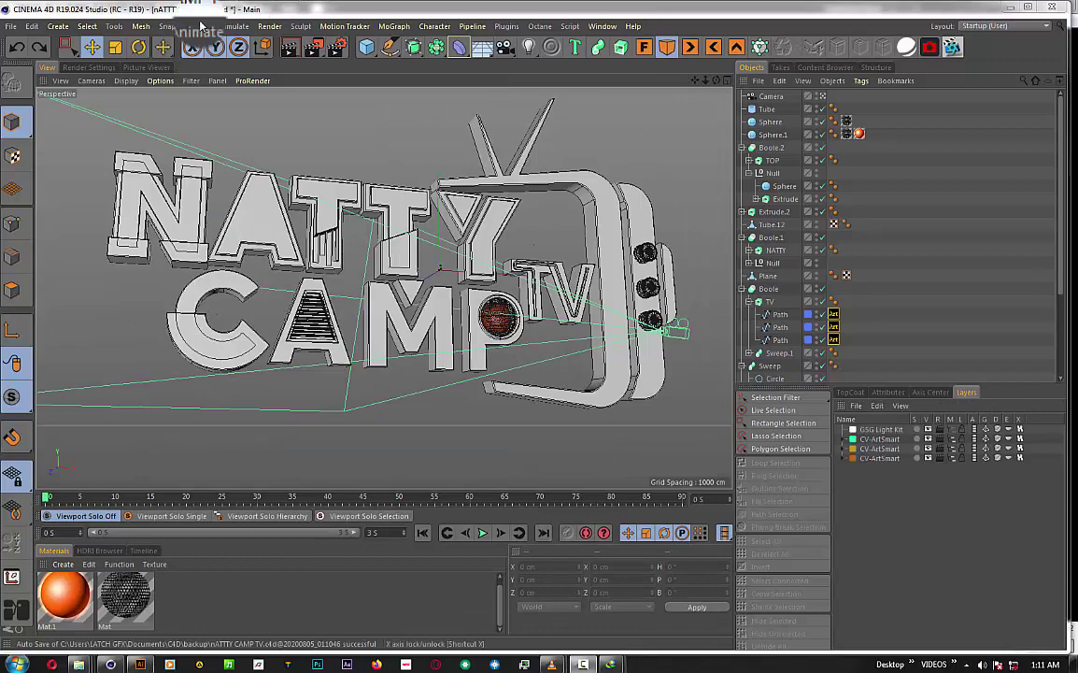
click(13, 25)
click(31, 72)
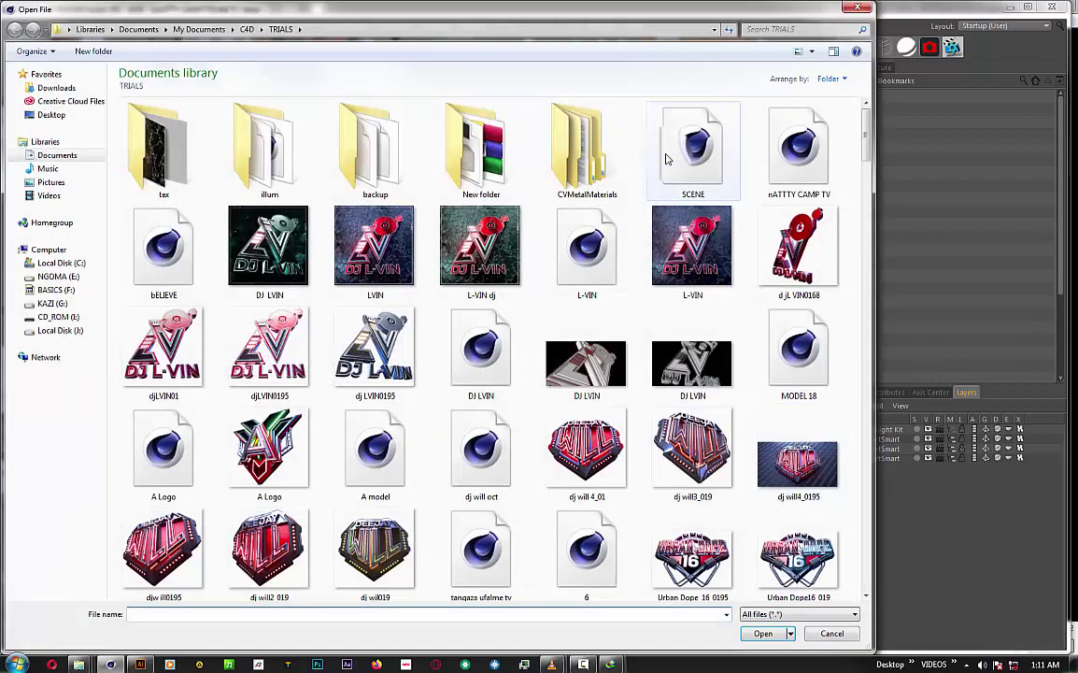
click(677, 159)
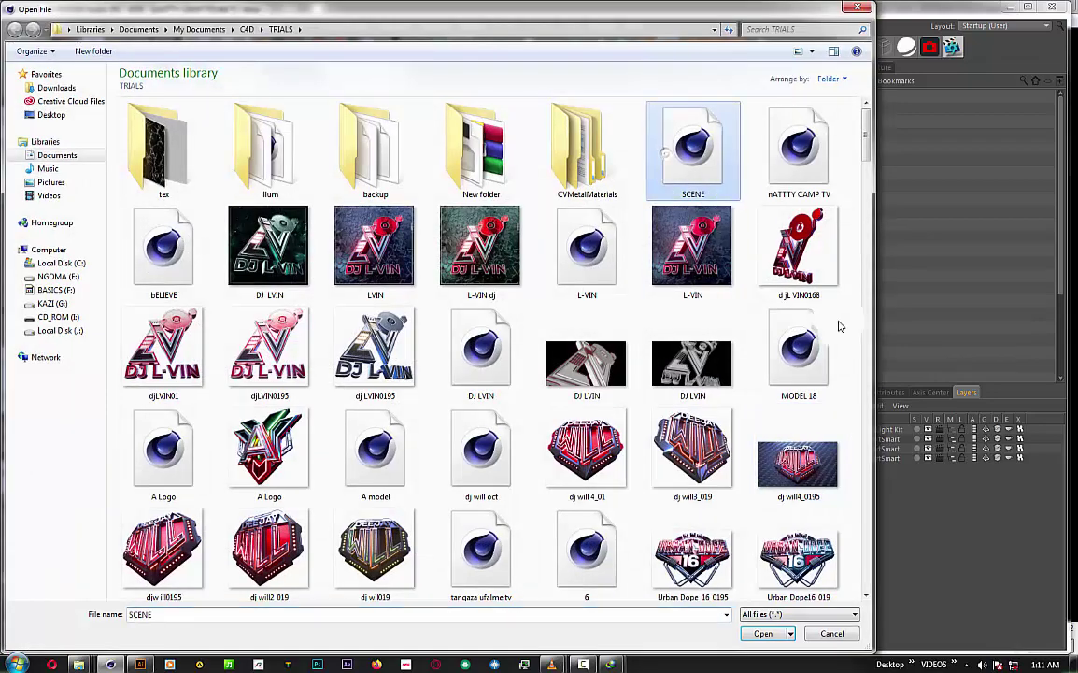
click(770, 638)
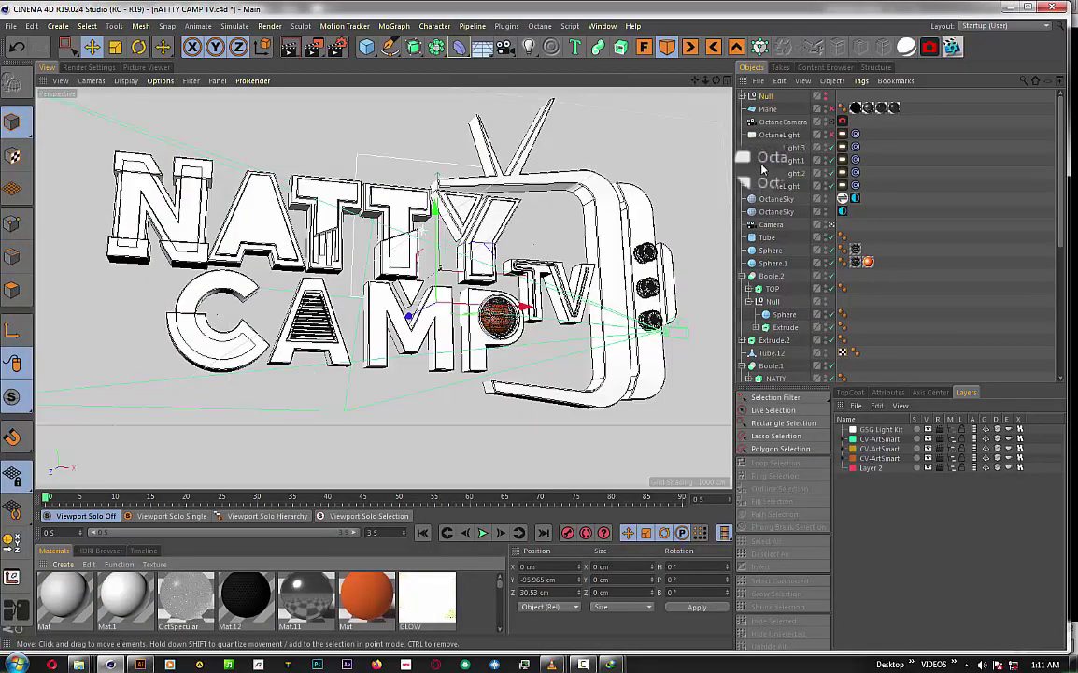
click(834, 110)
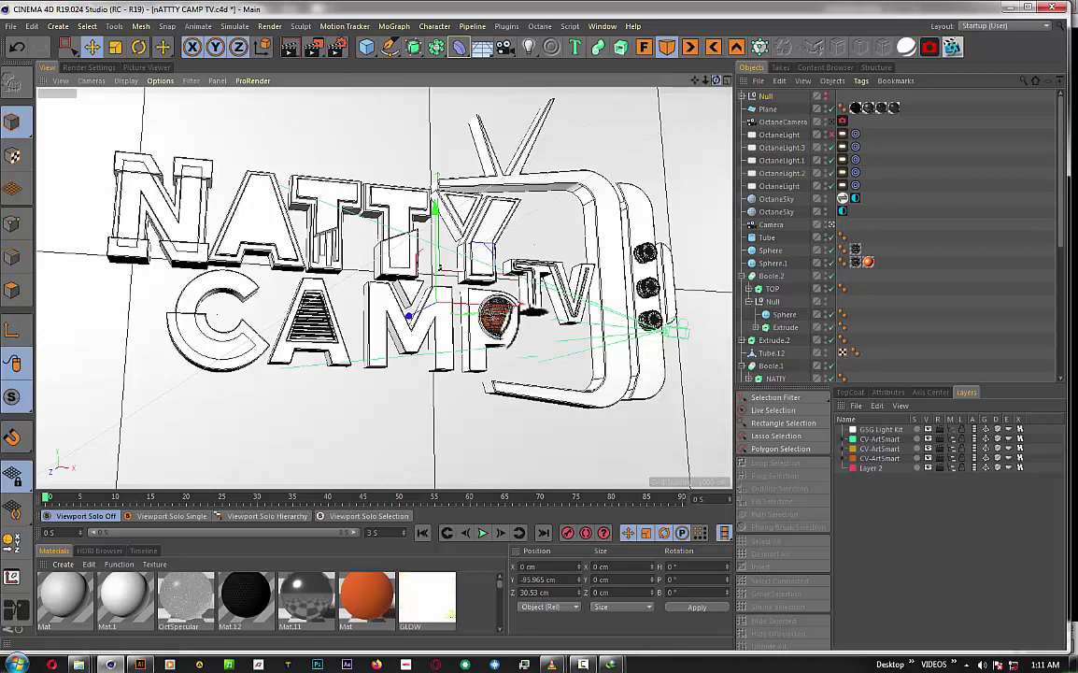
drag(718, 82, 654, 86)
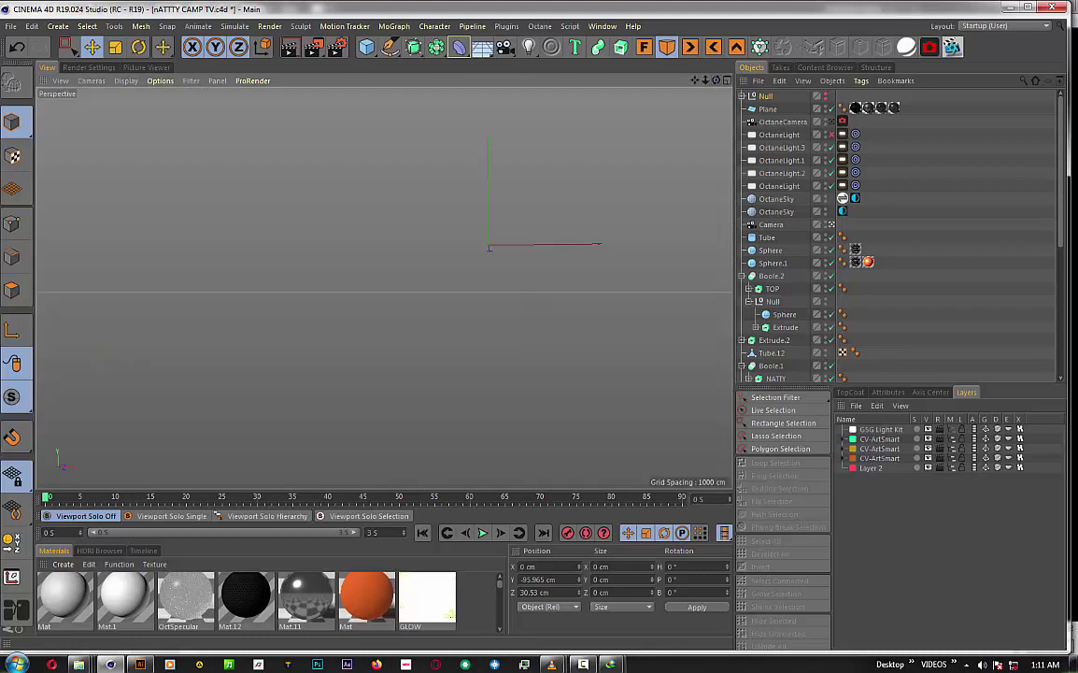
- Delete the old Camera object from the Object Manager
scroll(781, 308, down, 3)
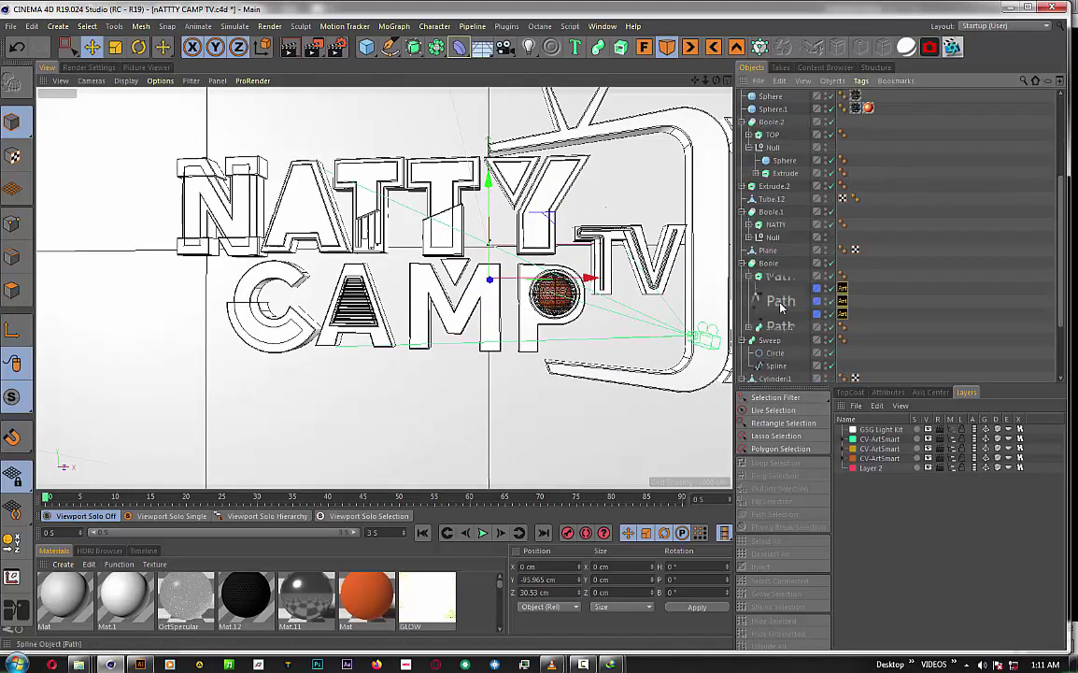
scroll(781, 316, down, 3)
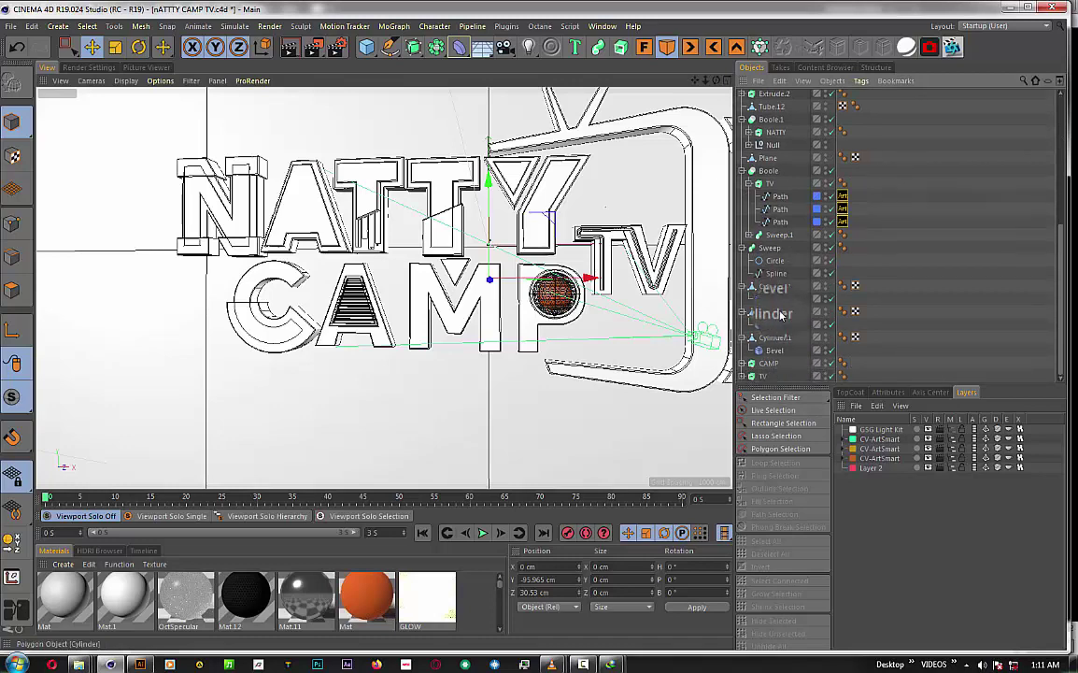
scroll(781, 316, up, 3)
scroll(782, 311, up, 3)
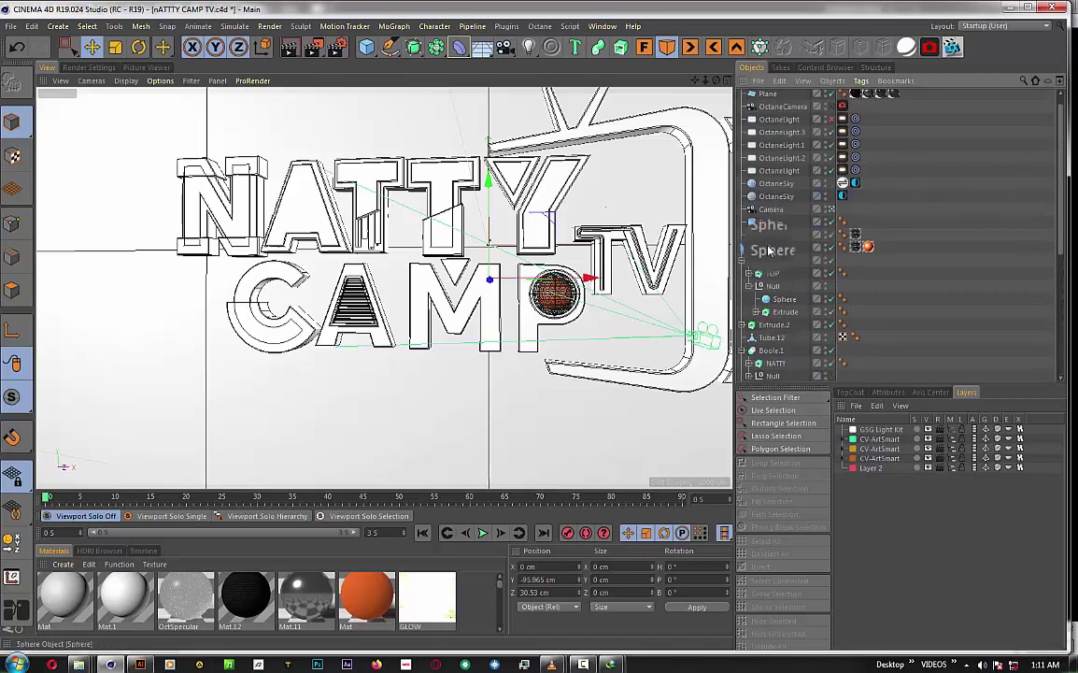
click(766, 215)
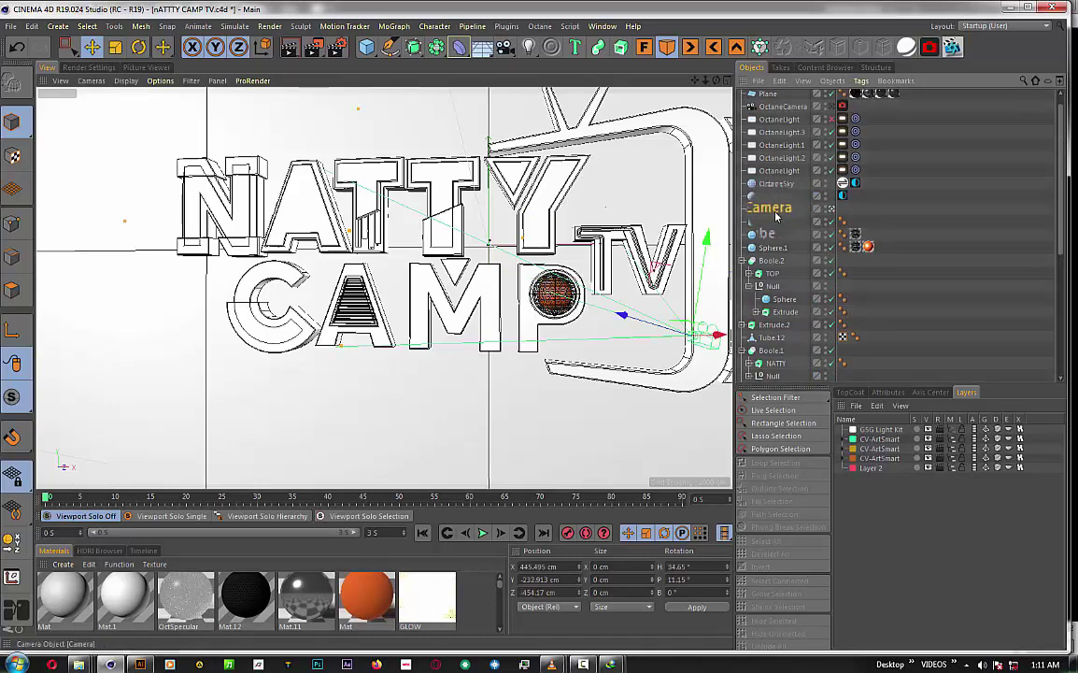
key(Delete)
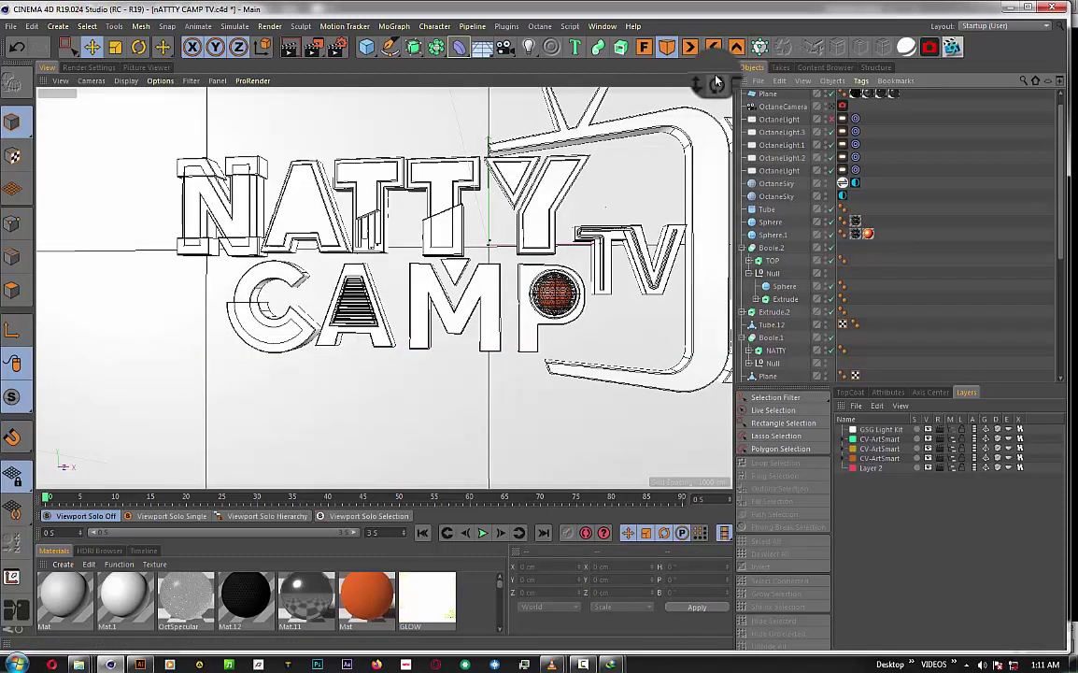
- Move the Plane in depth to Z 68.625 cm behind the logo using the Top view
drag(716, 82, 691, 122)
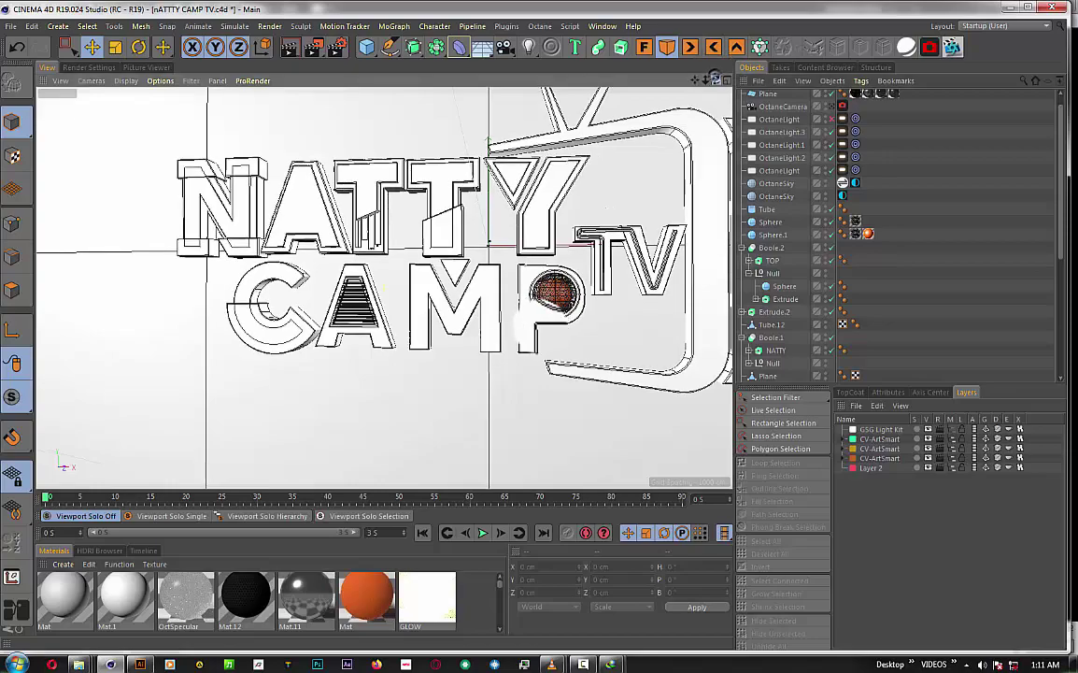
mouse_move(716, 82)
mouse_down()
mouse_move(685, 84)
mouse_move(728, 85)
mouse_up()
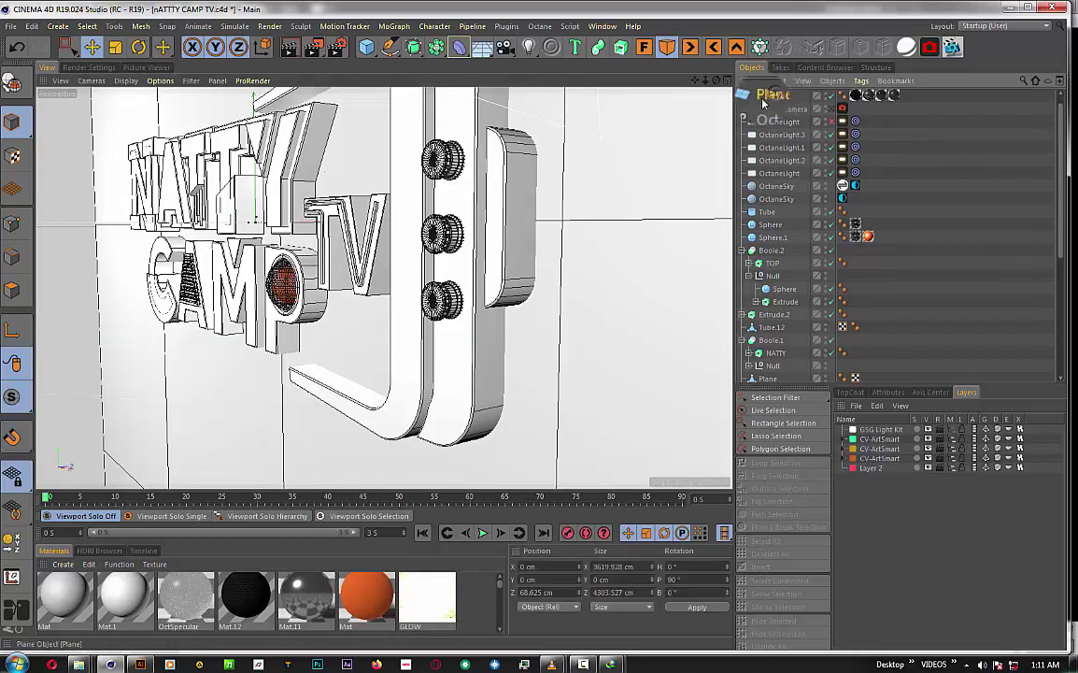
click(394, 217)
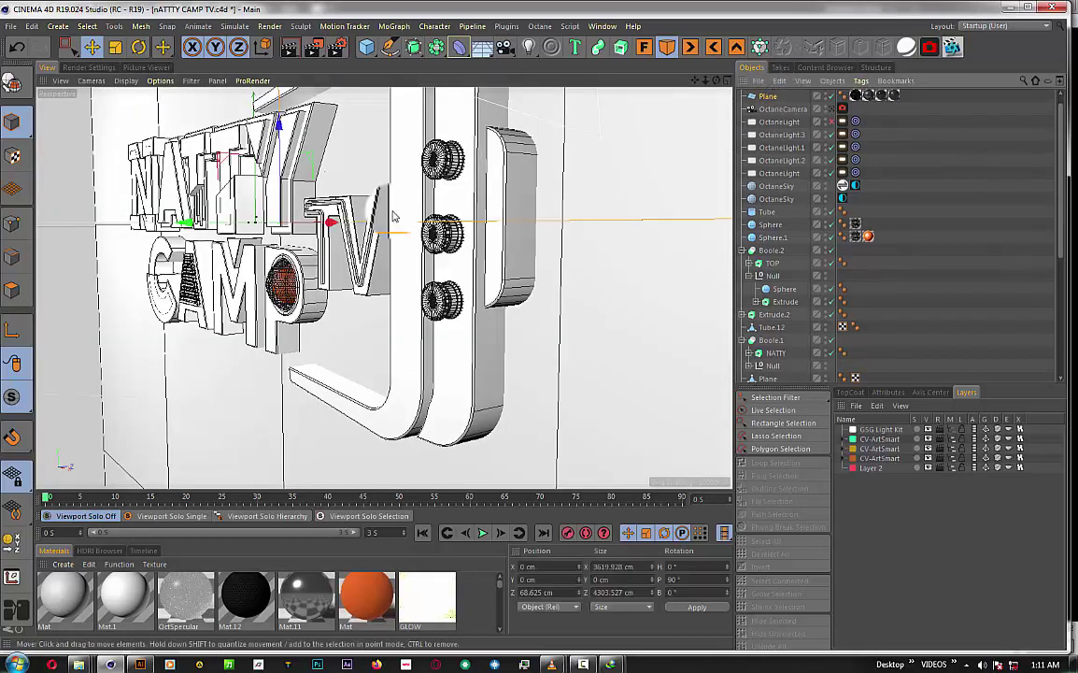
click(728, 47)
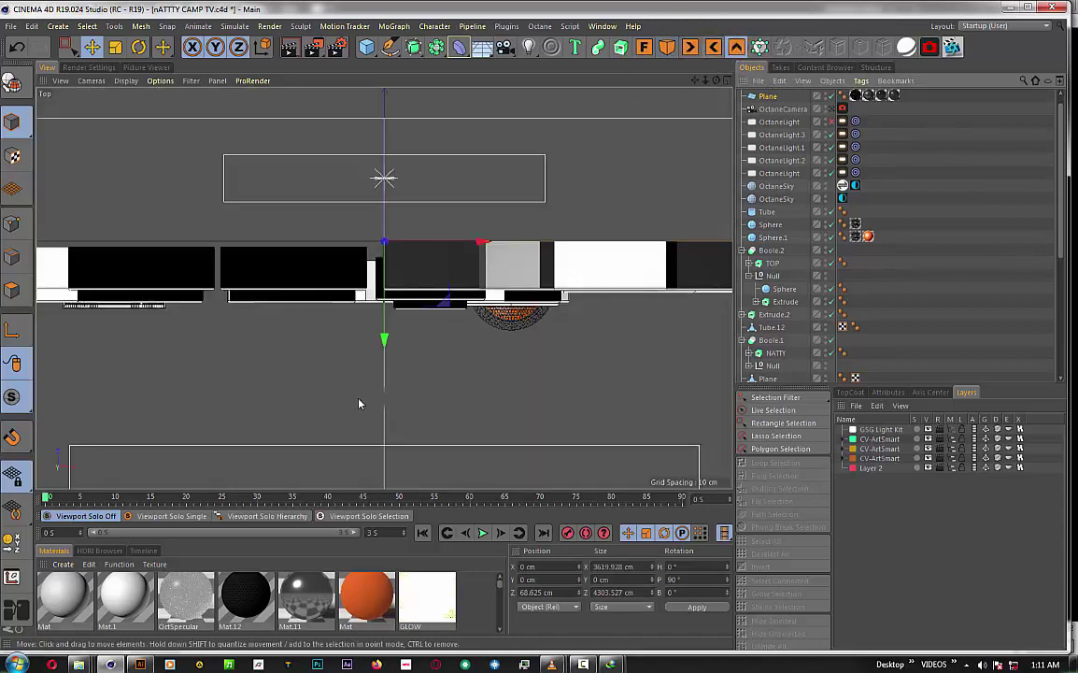
drag(385, 338, 388, 348)
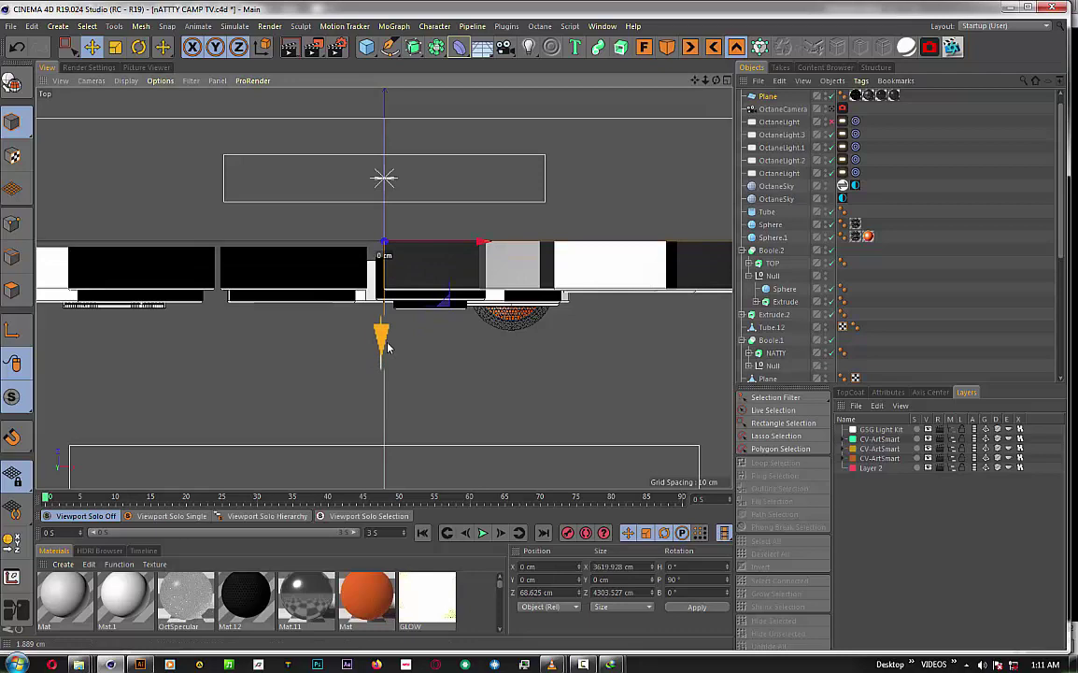
click(662, 49)
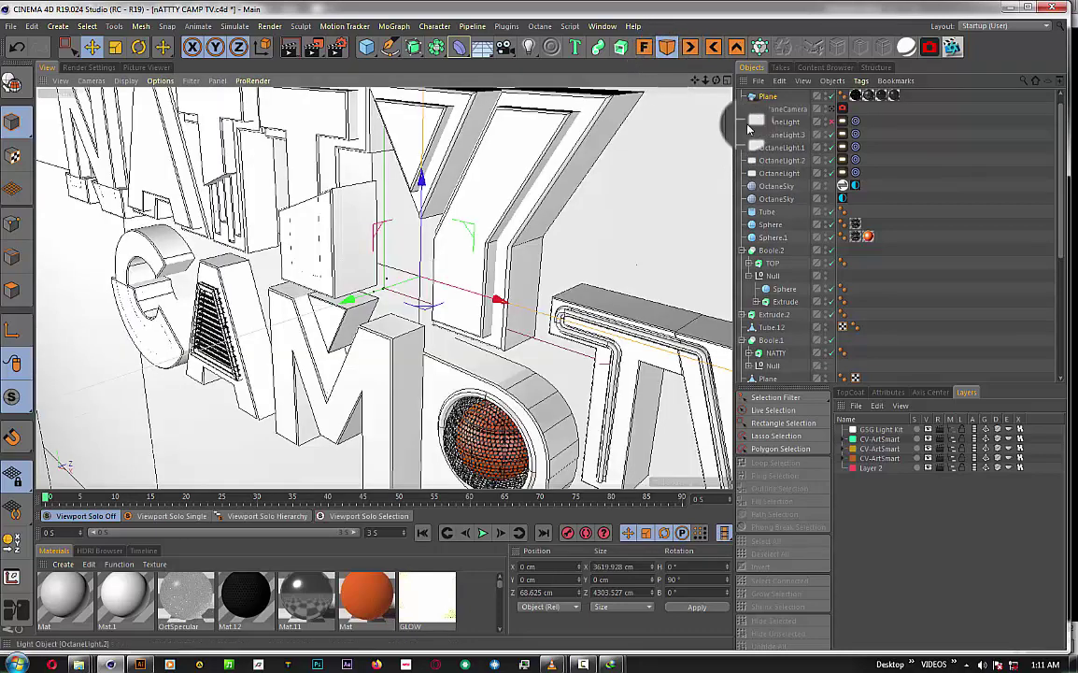
- Drag the cyan OctGlossy material from the Material Manager onto Sphere.1 in the Object Manager
alt+drag(637, 264, 455, 534)
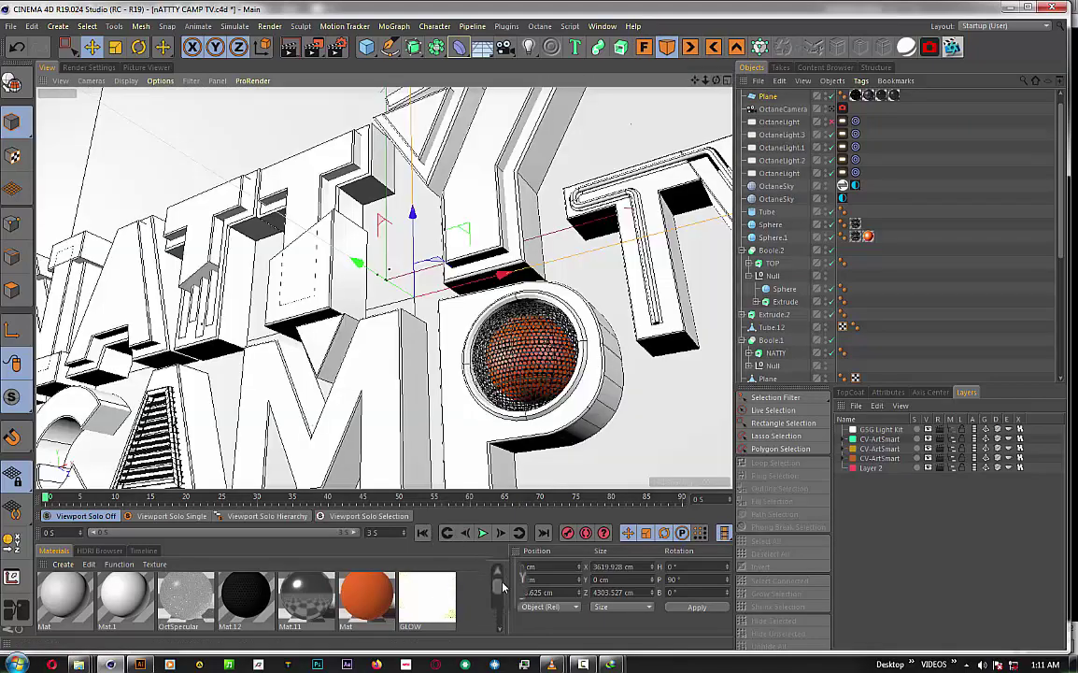
scroll(502, 586, down, 3)
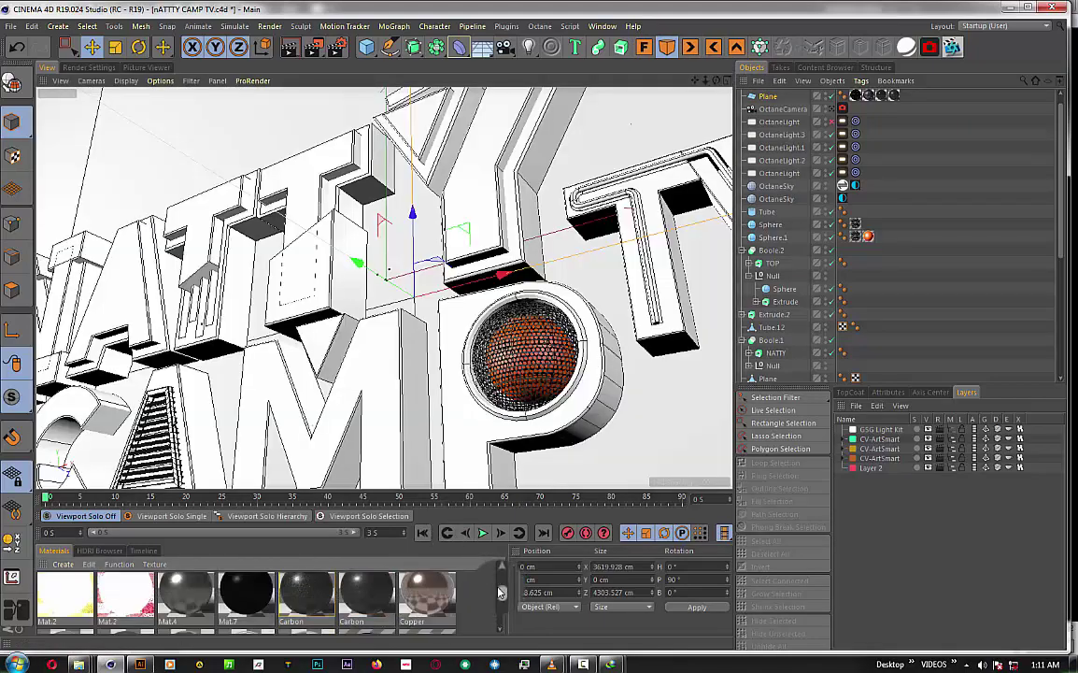
scroll(500, 592, down, 5)
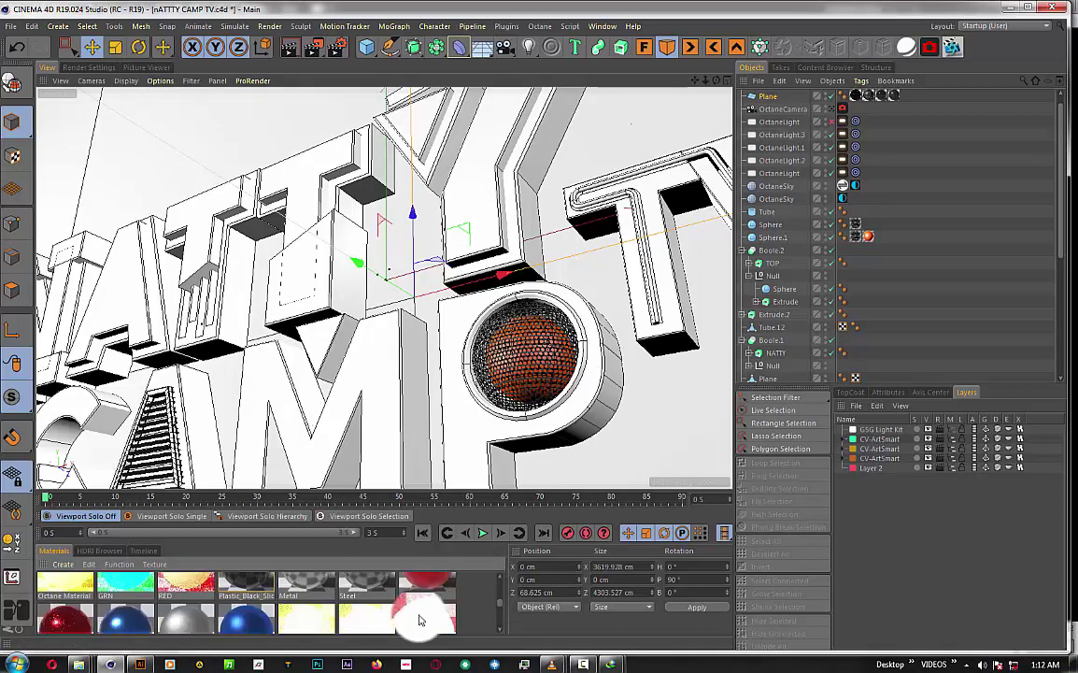
scroll(188, 590, down, 5)
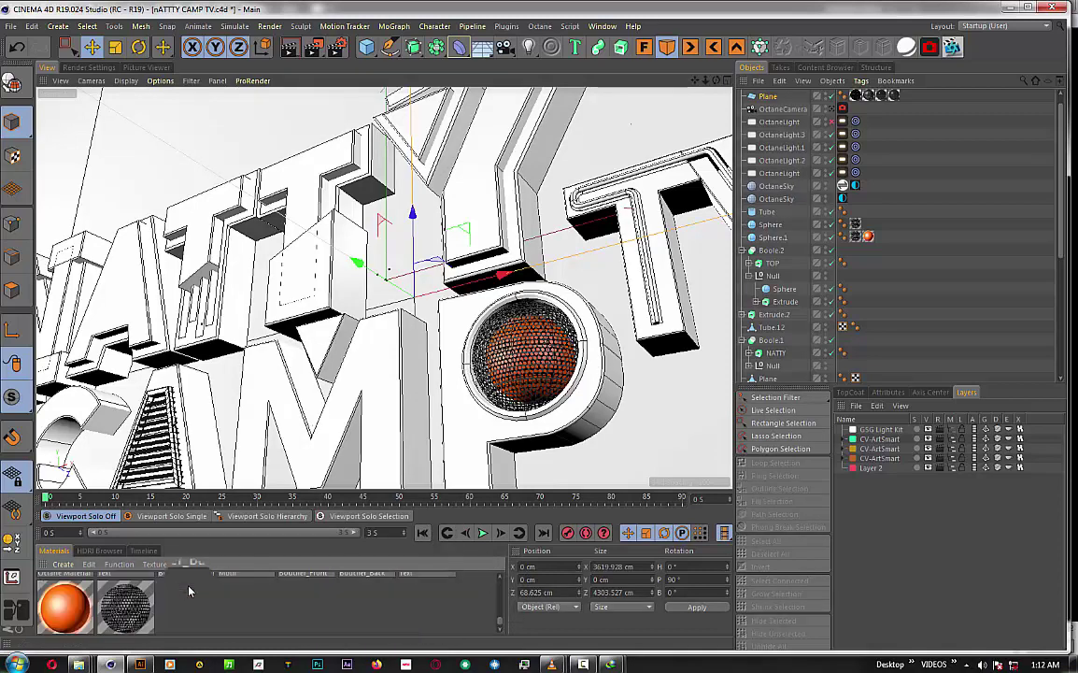
scroll(189, 591, up, 2)
scroll(189, 591, down, 2)
scroll(189, 591, up, 2)
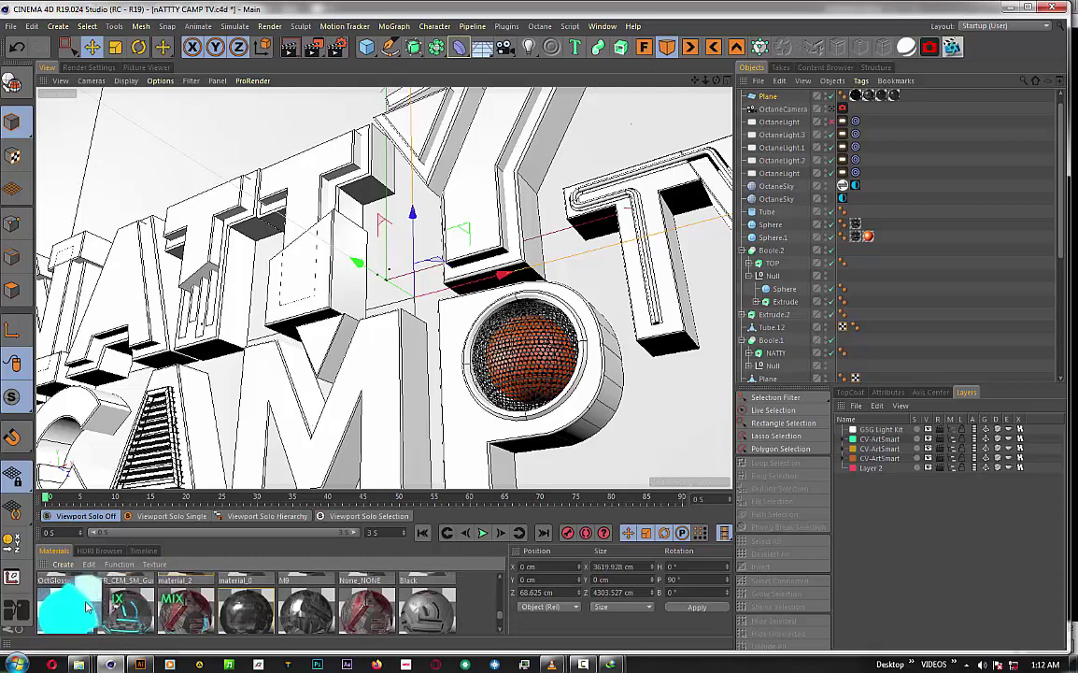
drag(86, 607, 894, 190)
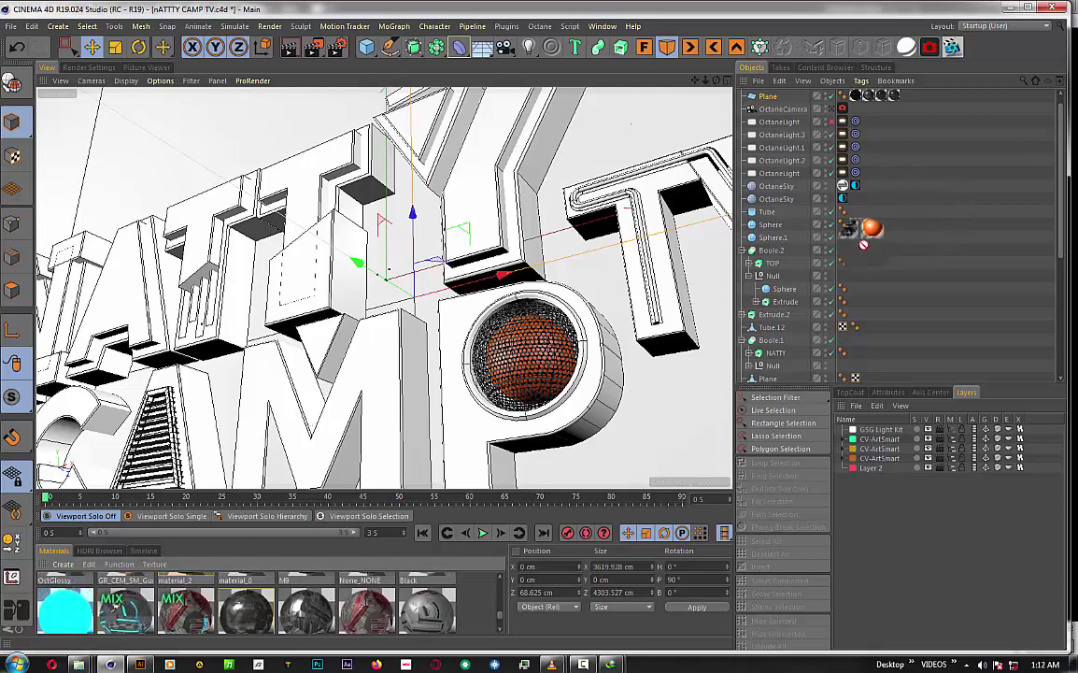
drag(874, 241, 874, 241)
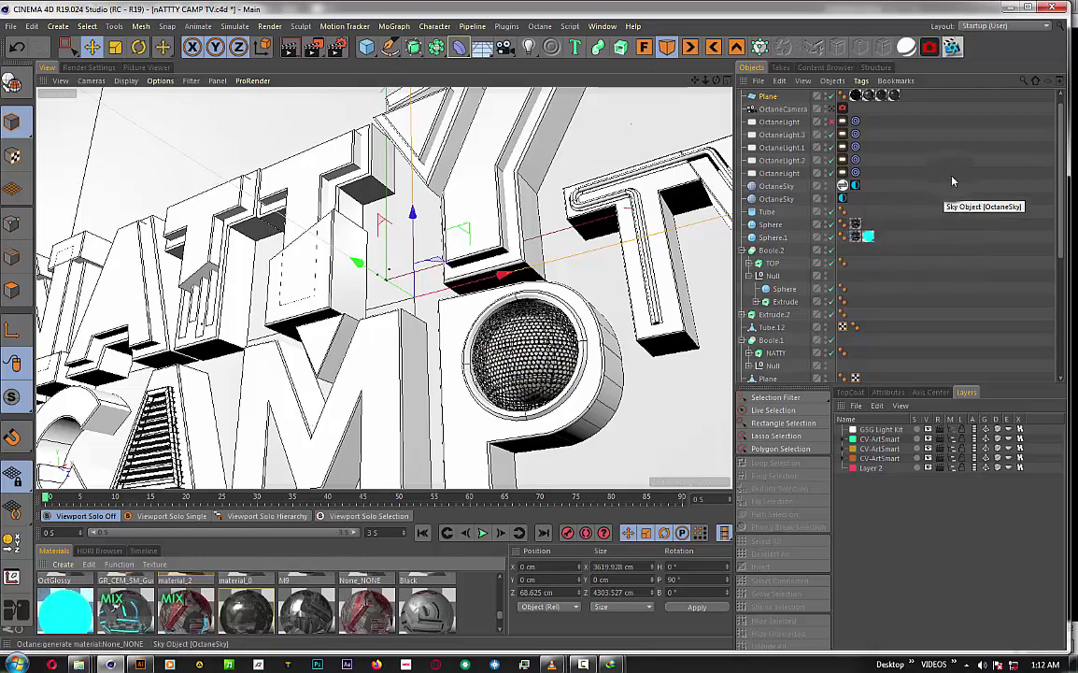
- Switch to the LATCH OCTANE (User) layout, then bring up the VLC tutorial video
click(539, 26)
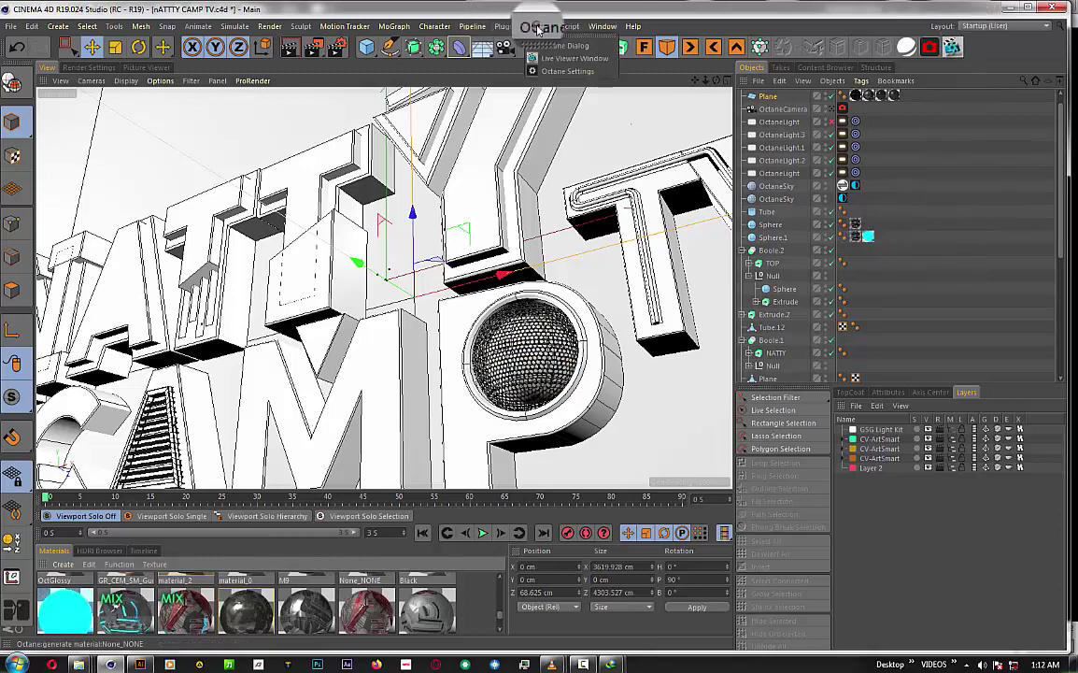
click(988, 26)
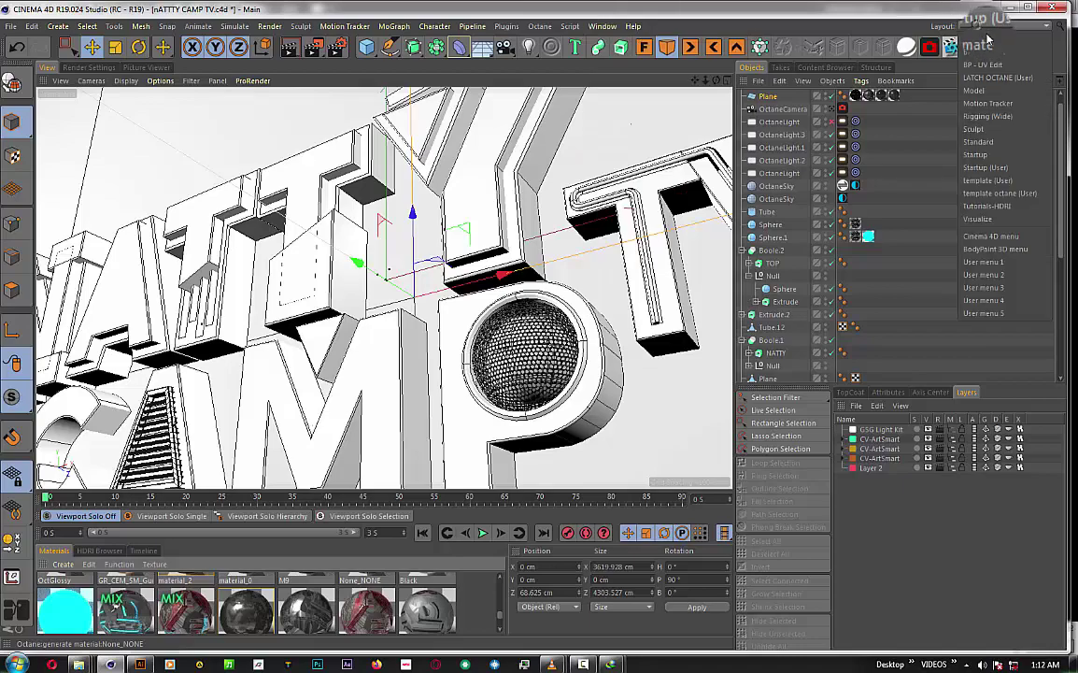
click(1004, 78)
key(alt+Tab)
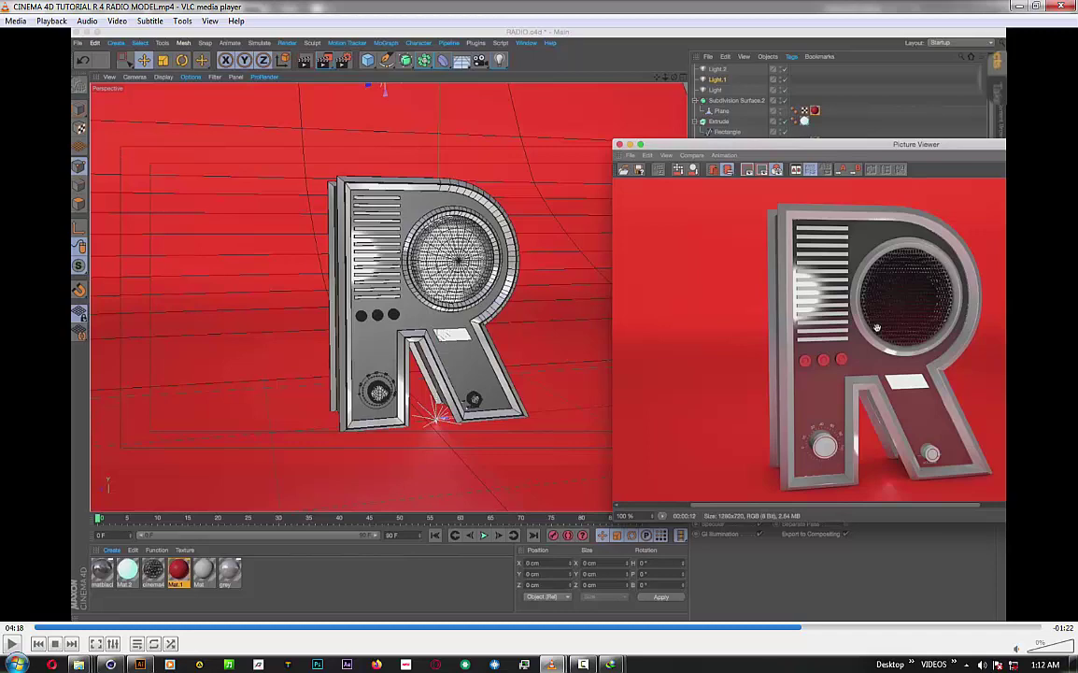
- Minimize the VLC tutorial window to get back to Cinema 4D
click(1017, 7)
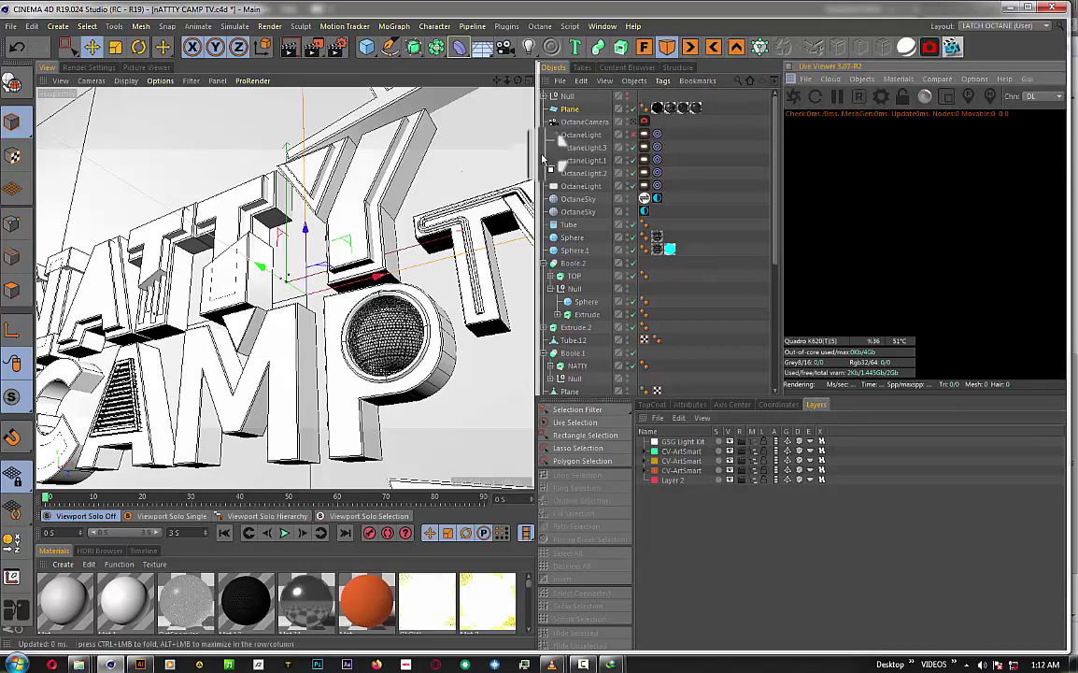
- Dock the Live Viewer next to the 3D viewport, widen it, and start the Octane live render
drag(538, 157, 543, 160)
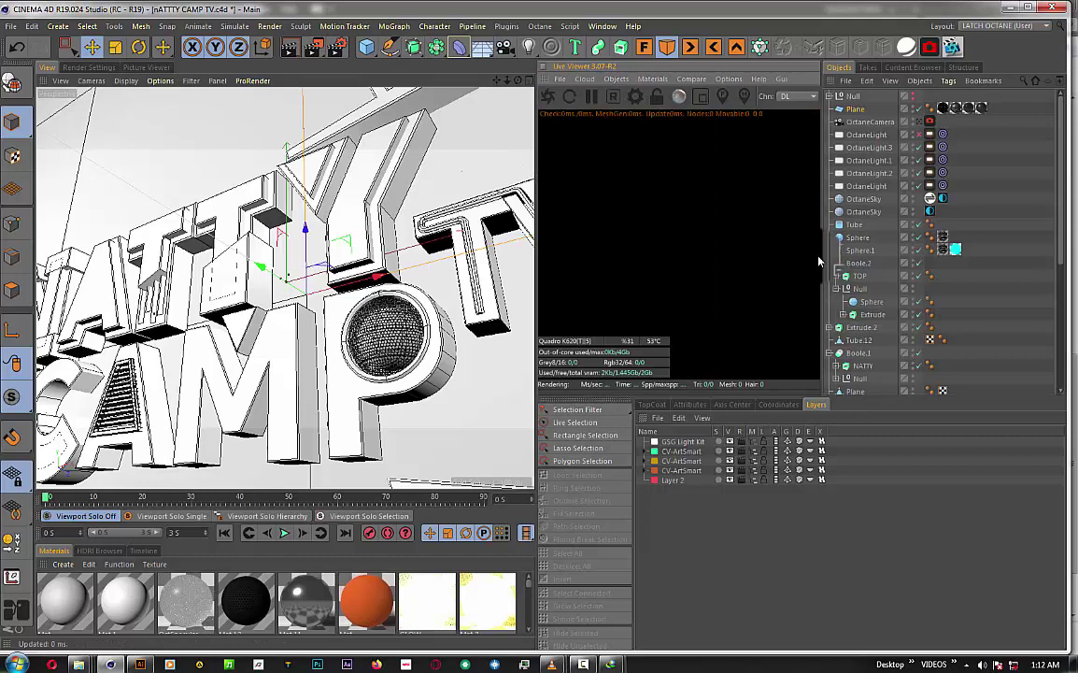
drag(827, 257, 932, 250)
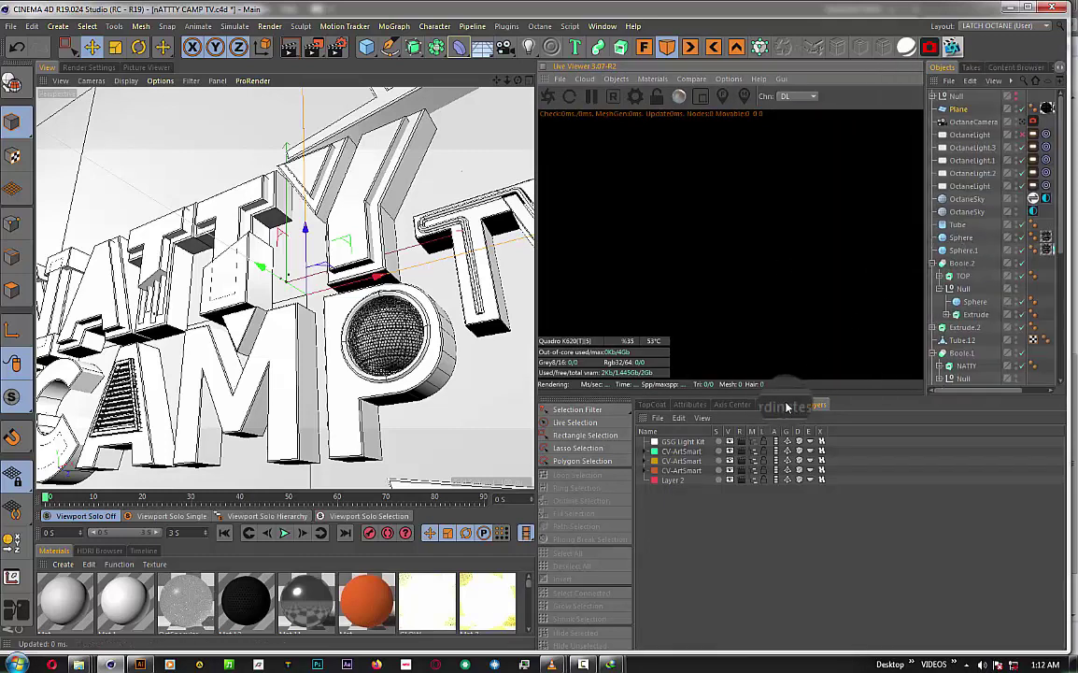
click(549, 95)
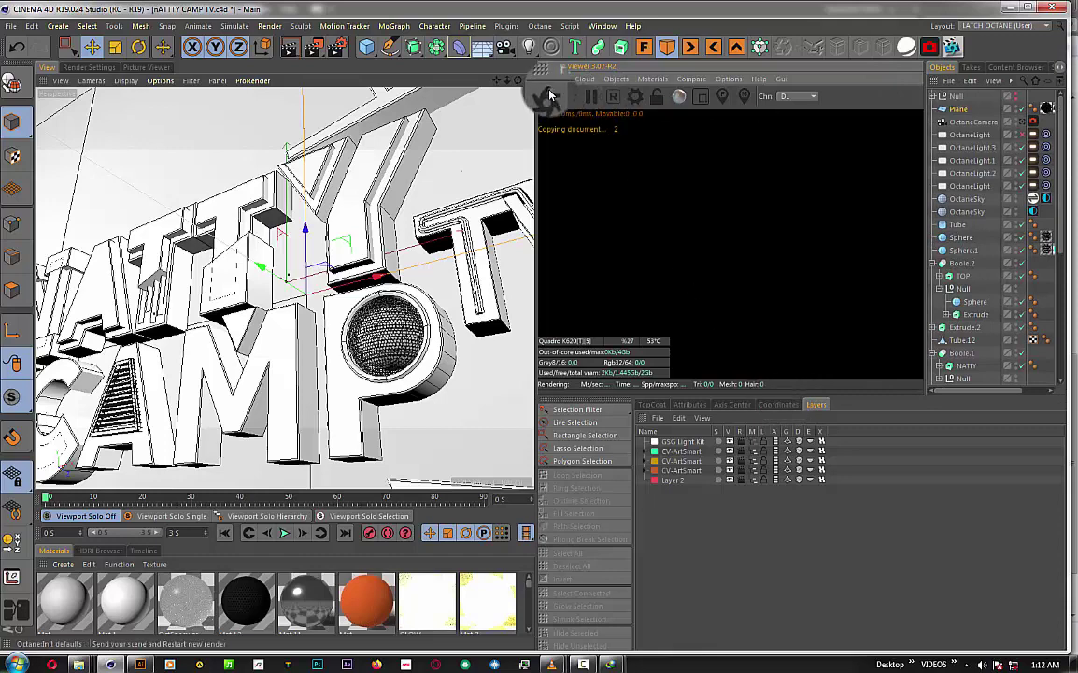
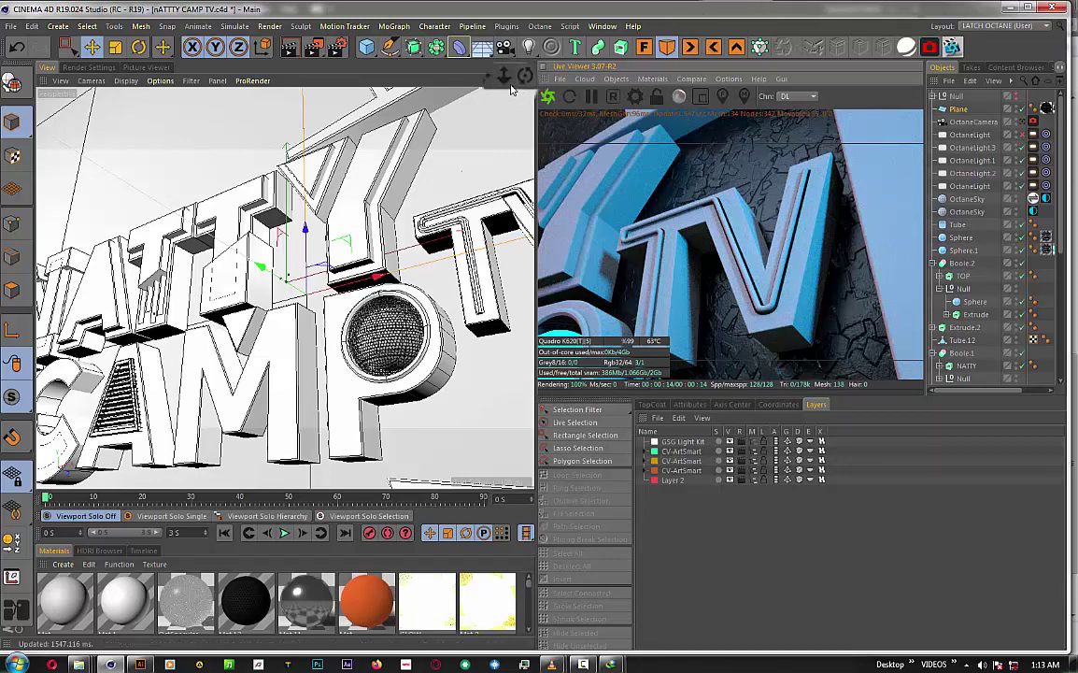
- Orbit and pan the perspective view to frame the NATTY CAMP TV logo, TV frame and three knobs
mouse_move(507, 82)
mouse_down()
mouse_move(486, 94)
mouse_move(488, 299)
mouse_up()
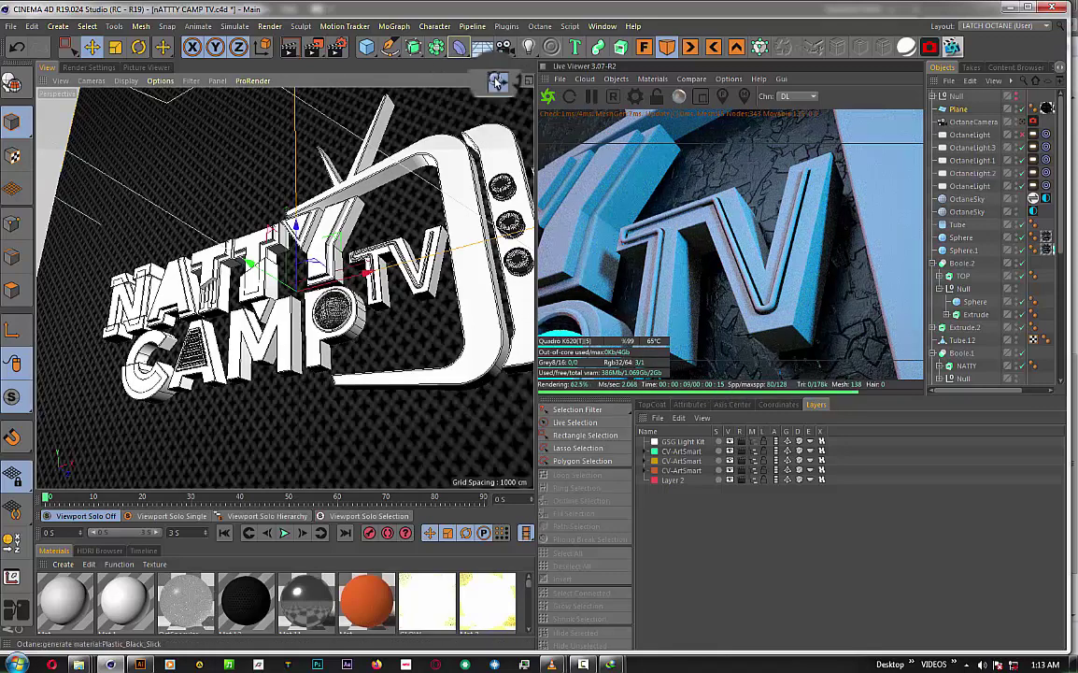
drag(496, 80, 426, 92)
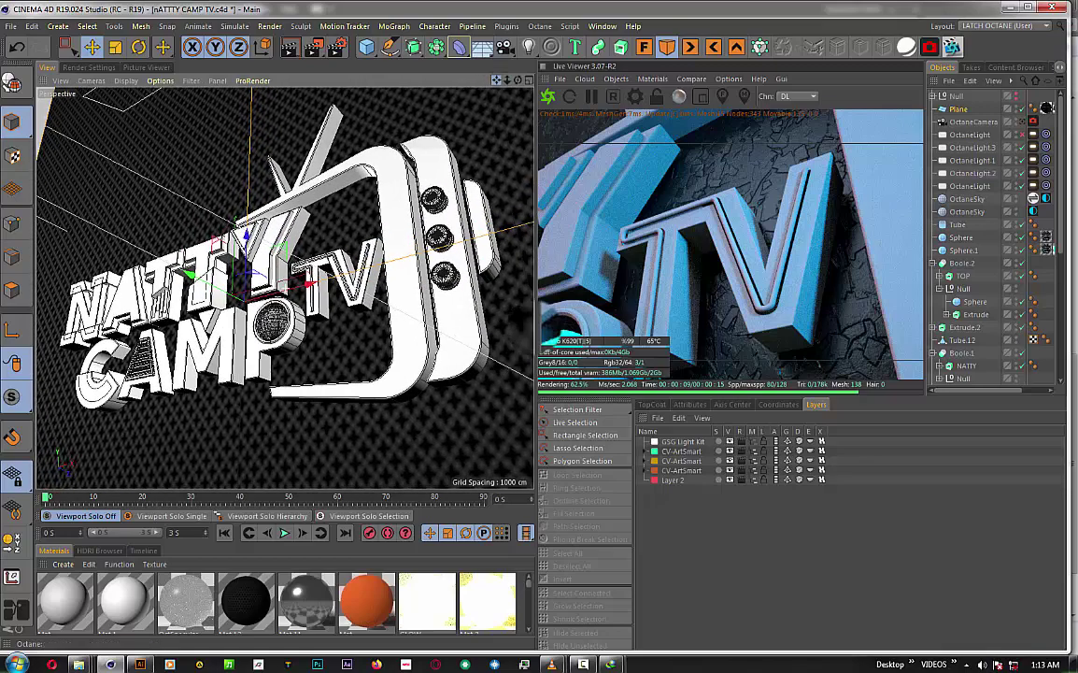
- Set the backdrop Plane's width to 4804.928 cm and narrow the editor view beside the render
click(959, 112)
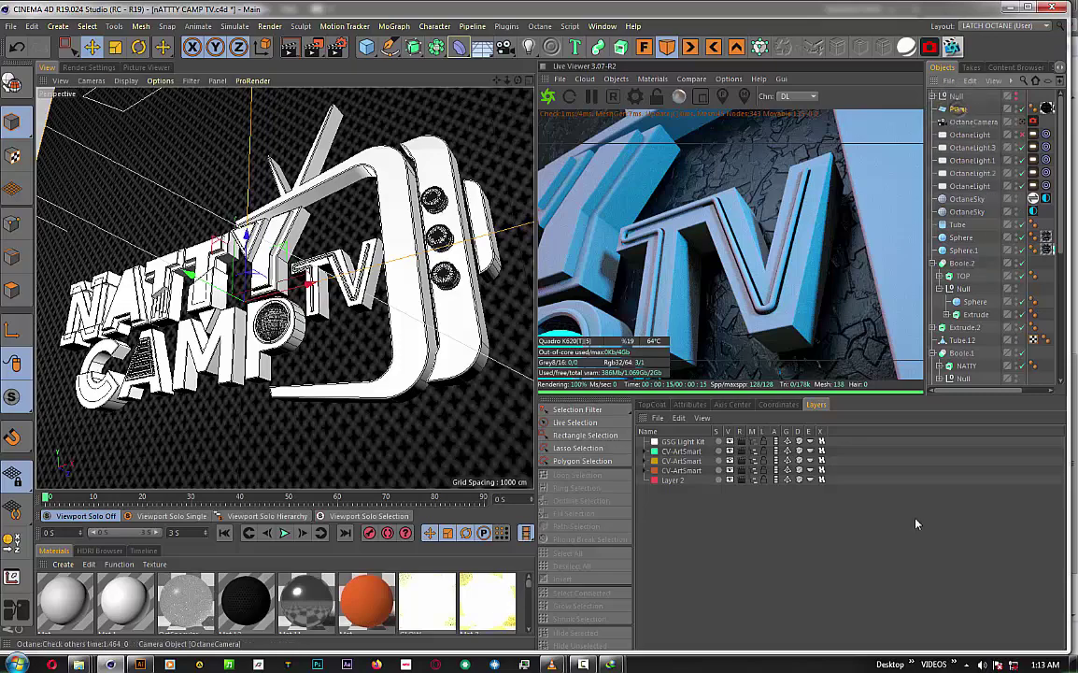
drag(693, 406, 691, 393)
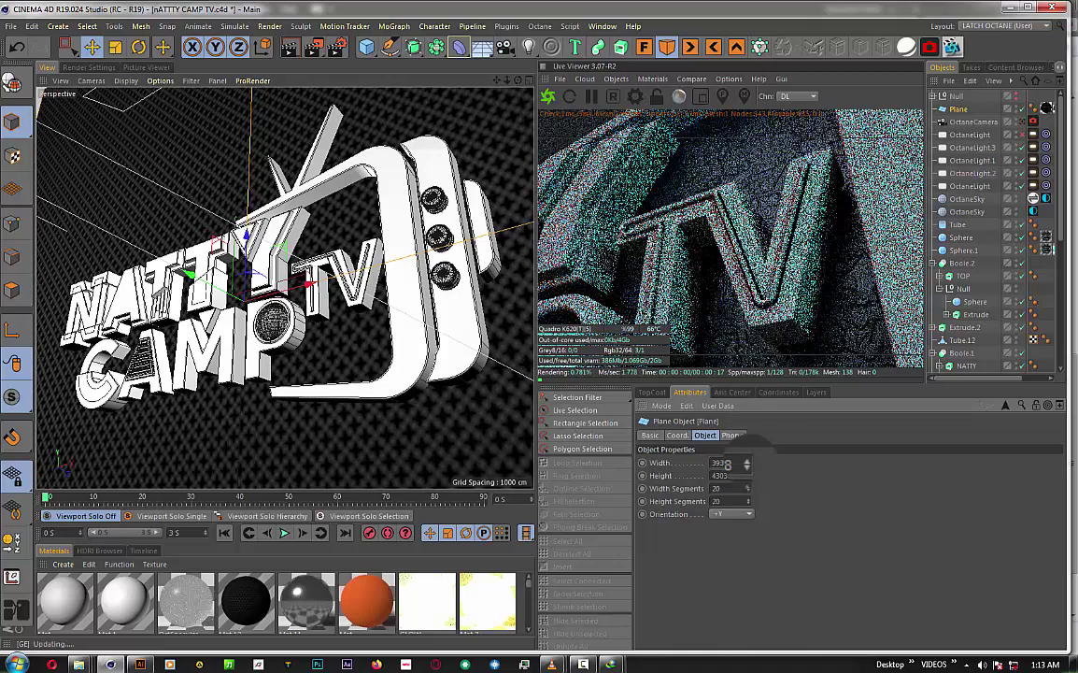
drag(747, 467, 747, 464)
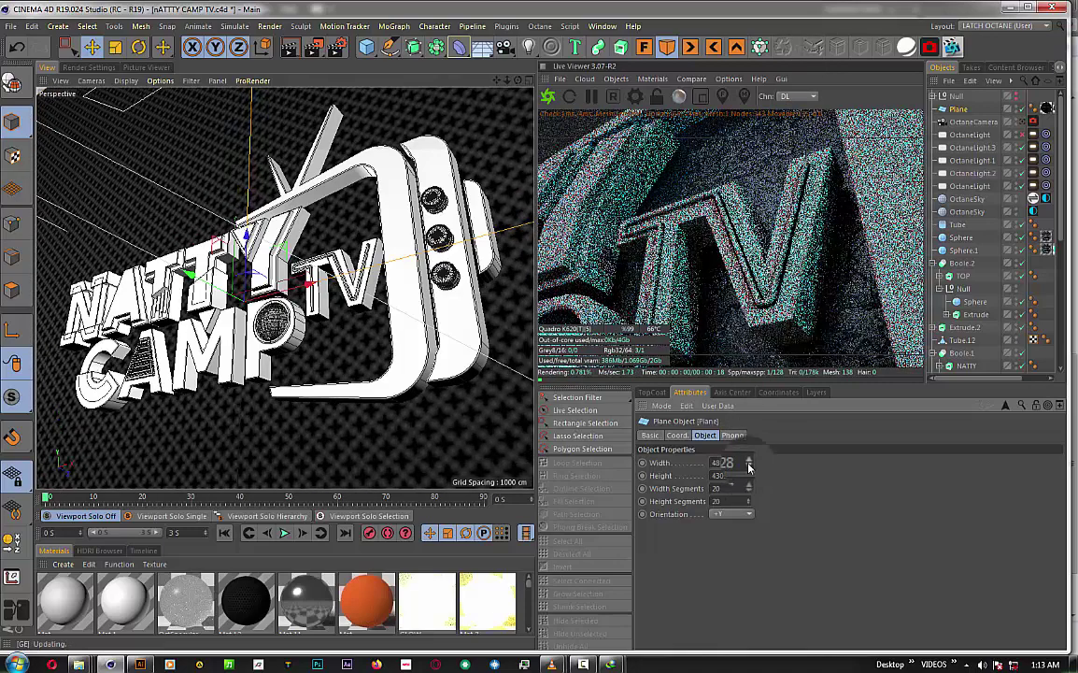
drag(747, 476, 750, 472)
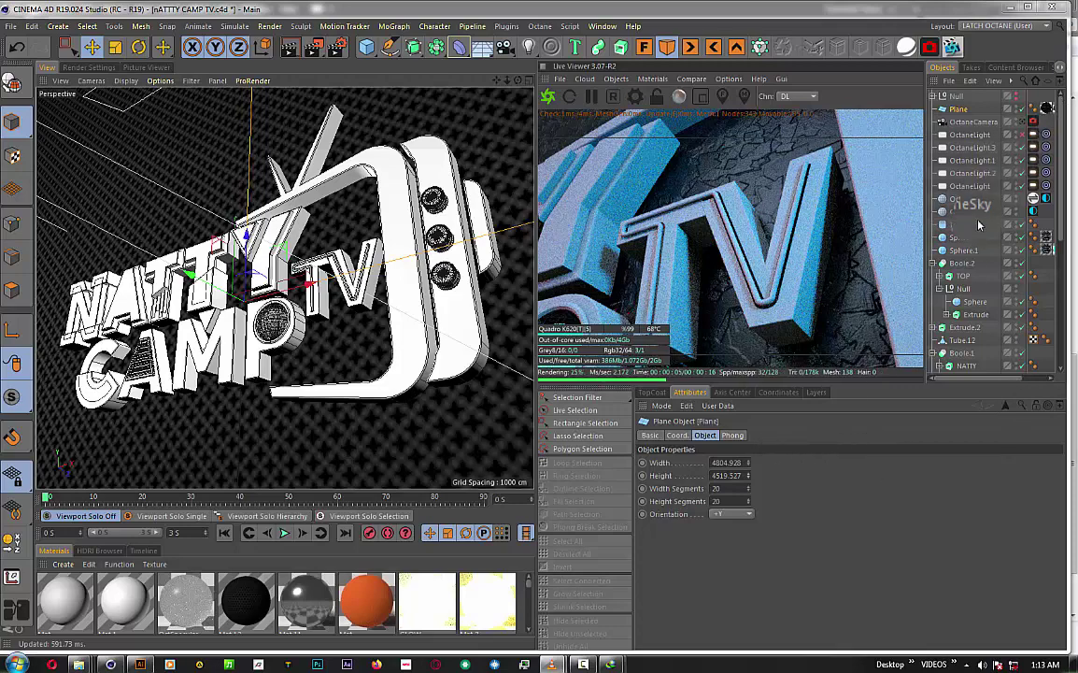
drag(926, 245, 846, 245)
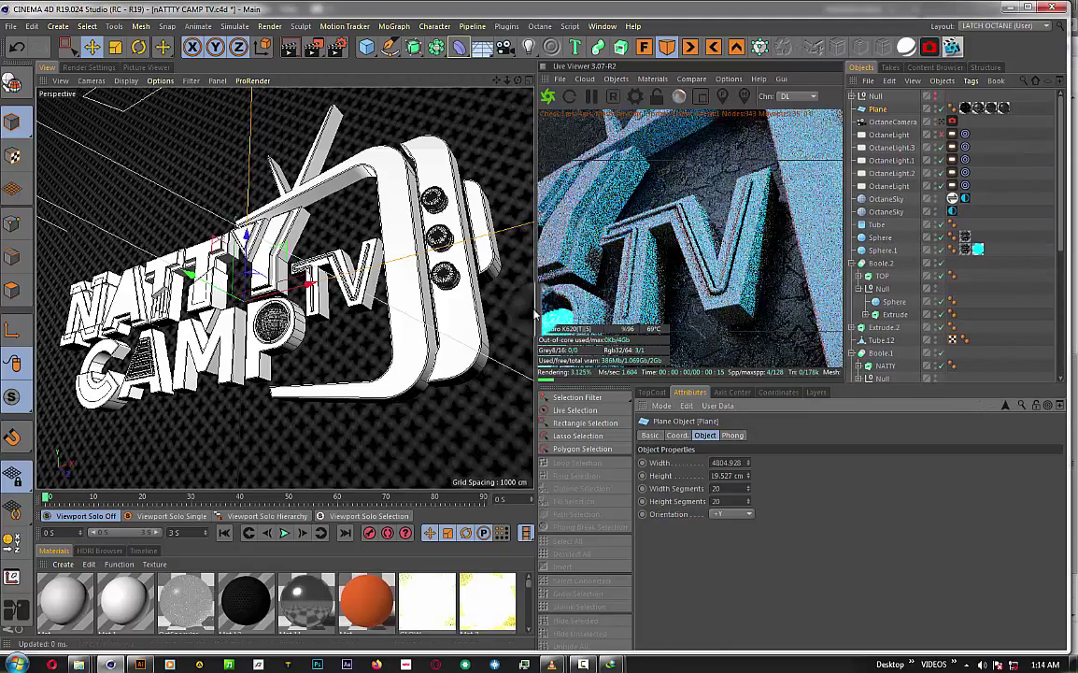
drag(534, 310, 364, 298)
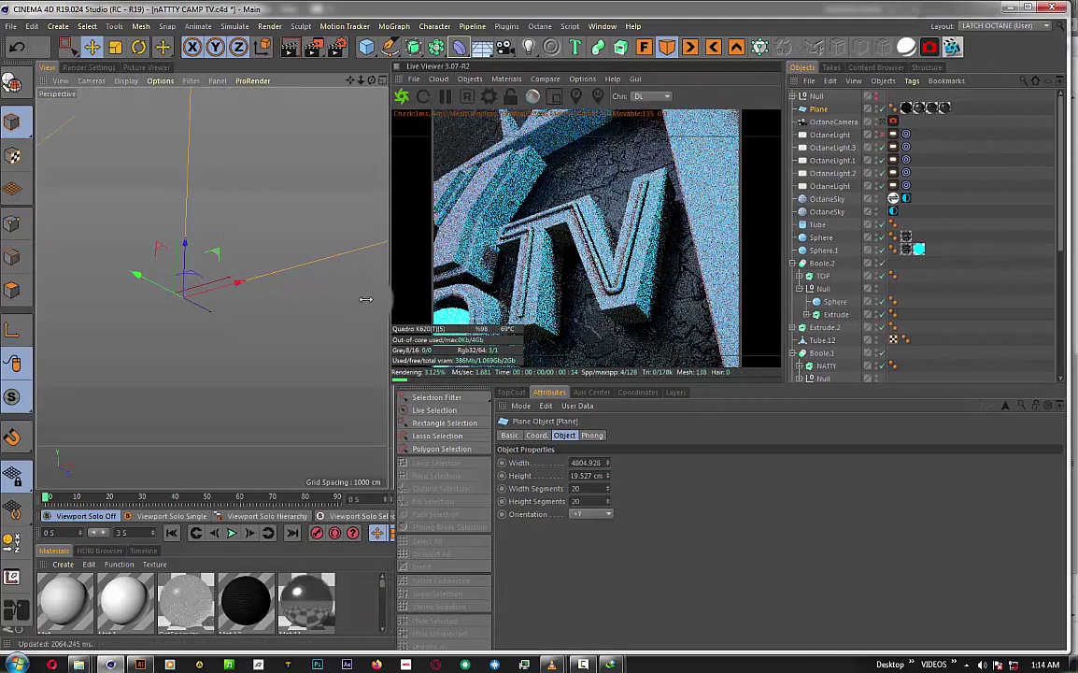
- Render through the OctaneCamera and zoom the editor view in close on the logo
drag(823, 255, 778, 254)
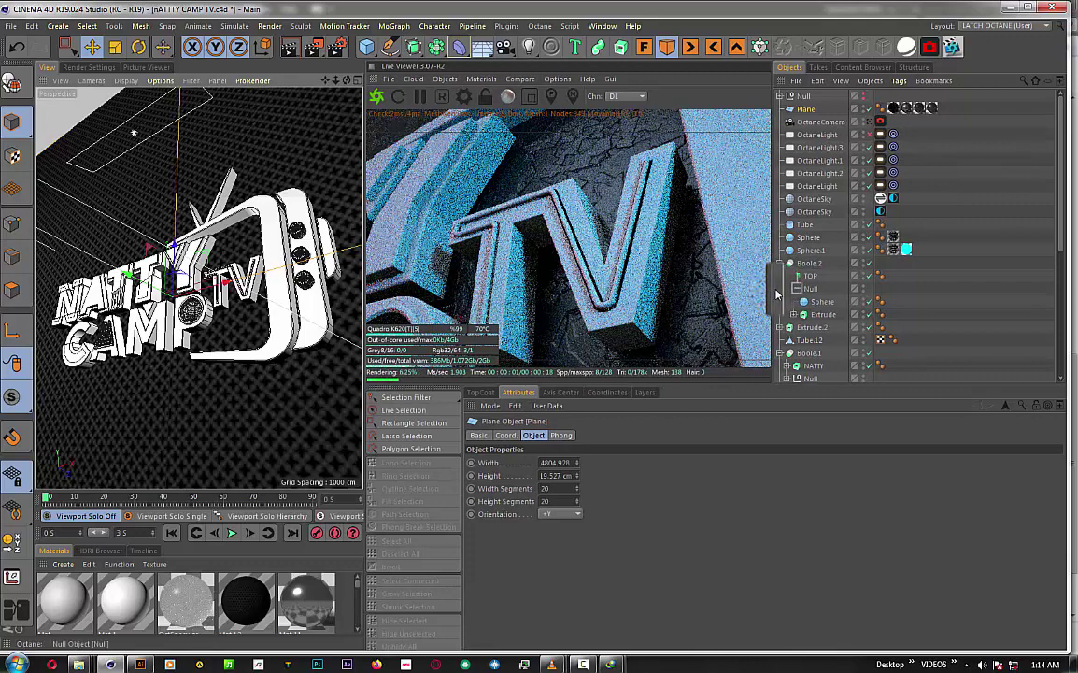
click(870, 123)
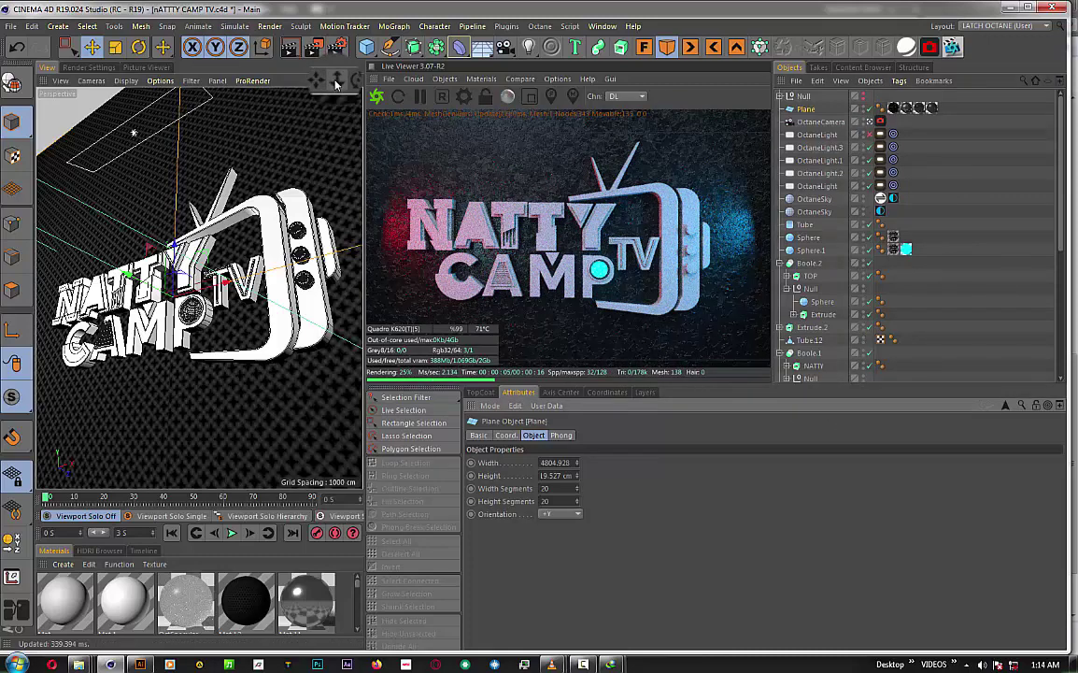
mouse_move(336, 84)
mouse_down()
mouse_move(383, 94)
mouse_move(587, 295)
mouse_up()
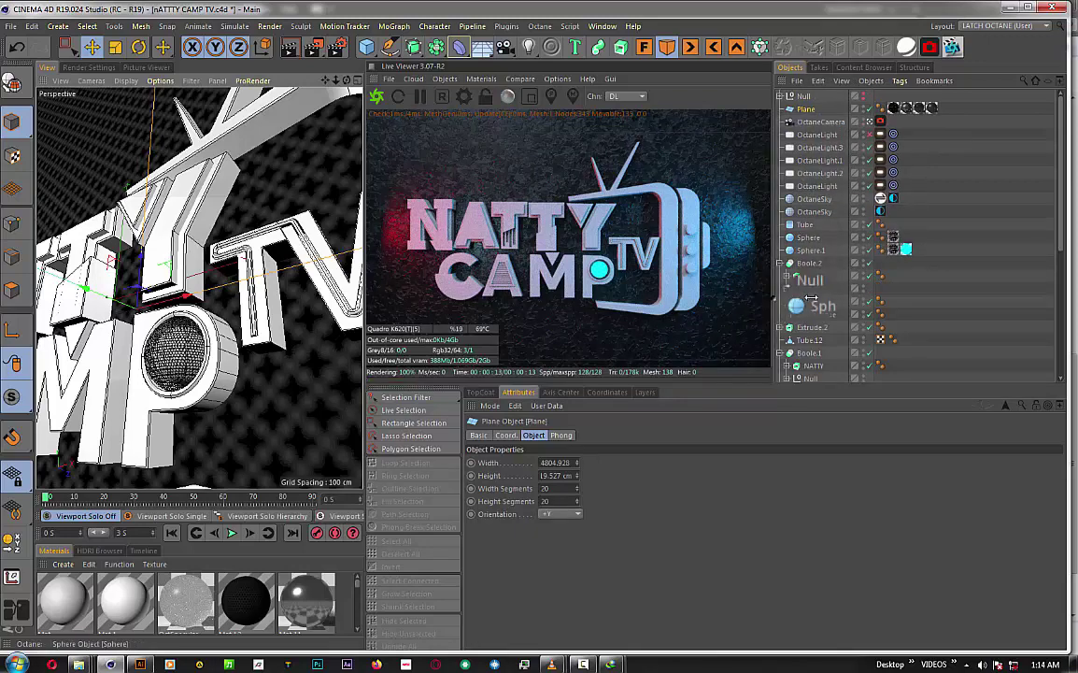
- Resize the editor and Live Viewer panels and drag in the Live Viewer to reframe the logo
drag(811, 297, 864, 298)
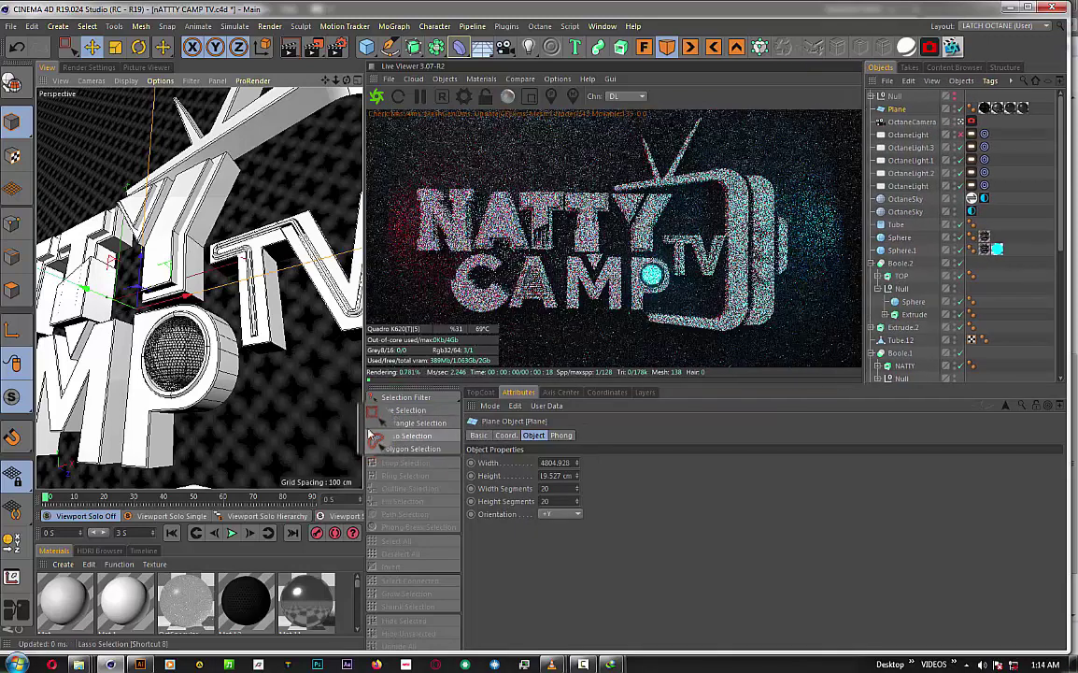
drag(367, 433, 438, 422)
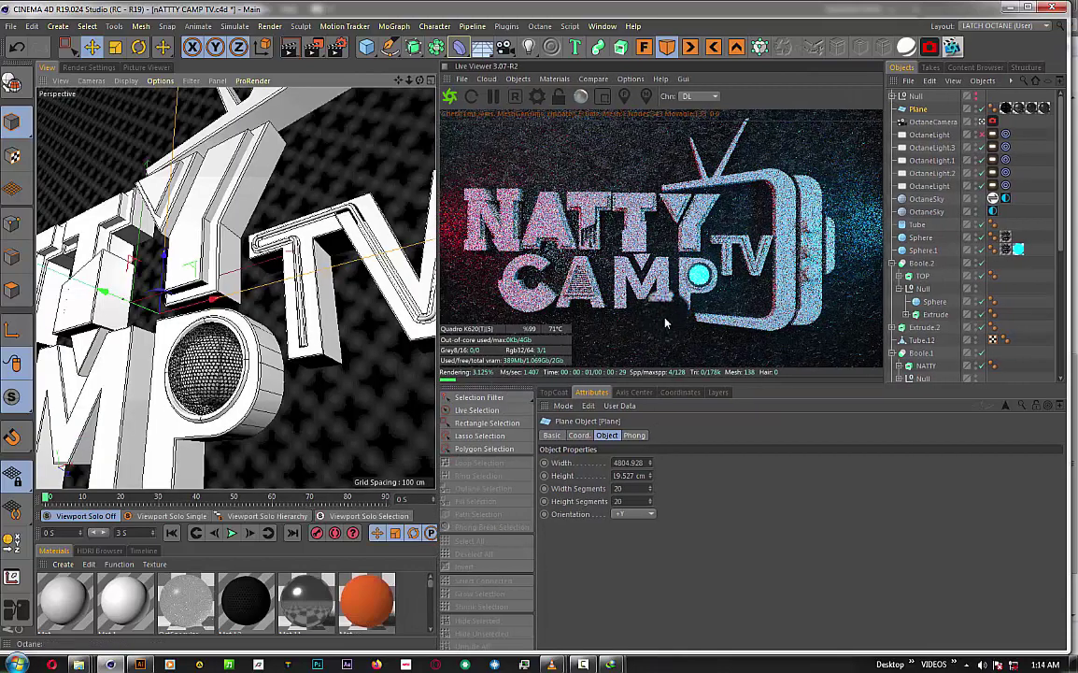
drag(665, 323, 753, 212)
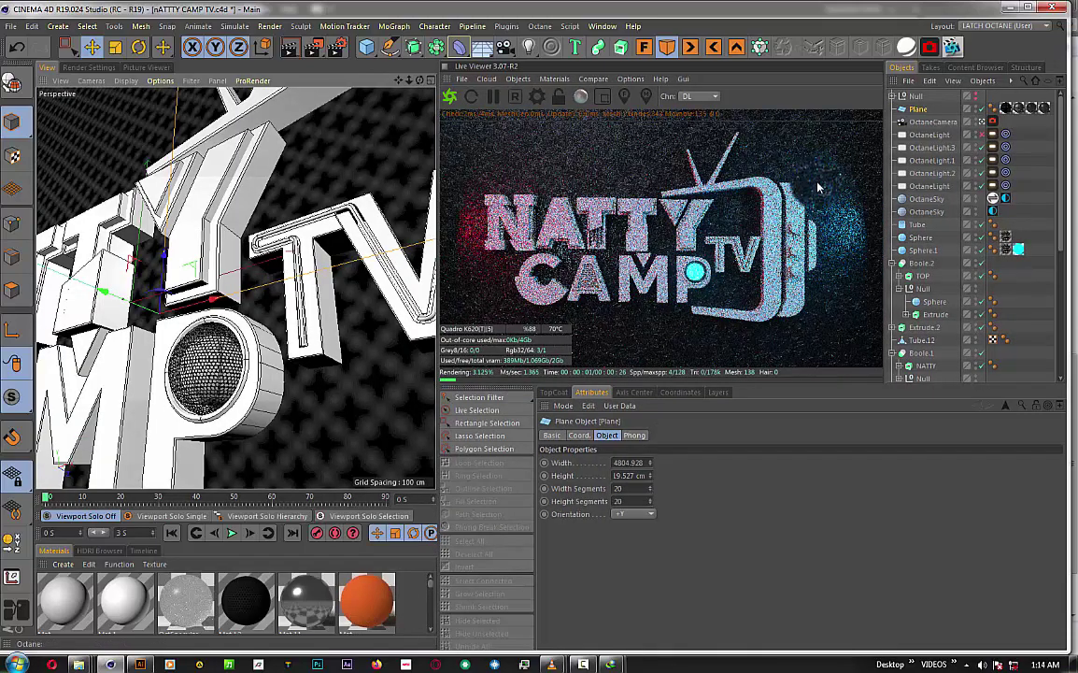
drag(926, 198, 917, 253)
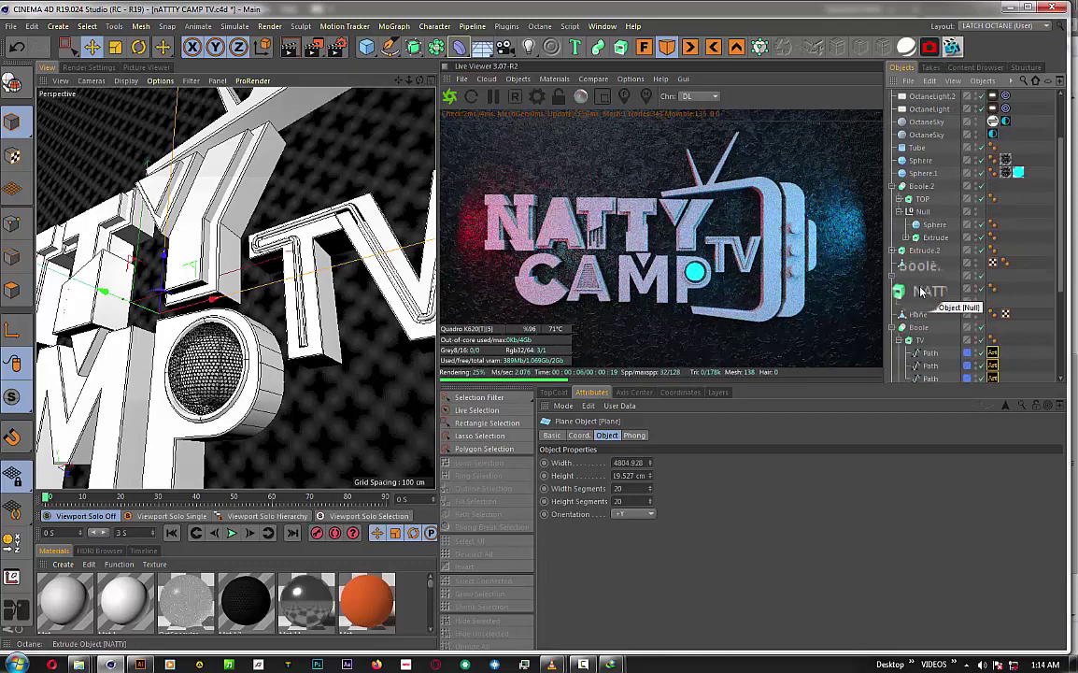
mouse_move(917, 252)
mouse_down()
mouse_move(947, 185)
mouse_move(930, 204)
mouse_move(924, 98)
mouse_move(923, 297)
mouse_move(923, 280)
mouse_up()
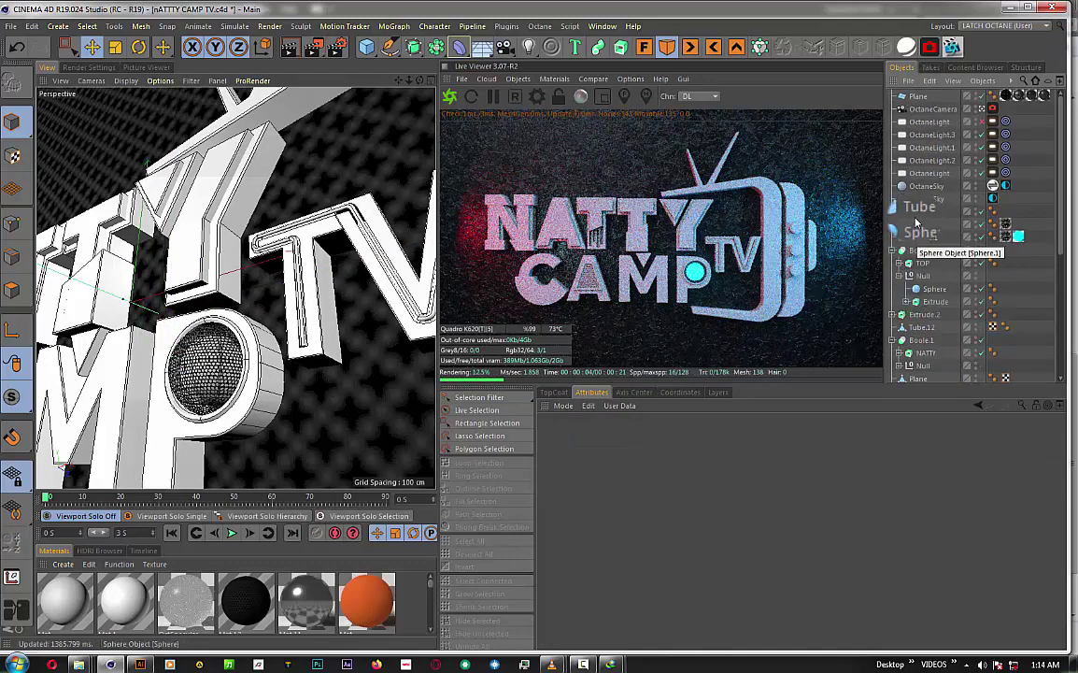
- Replace the Tube's Mat.11 material with Aluminium from the Octane material browser
click(982, 215)
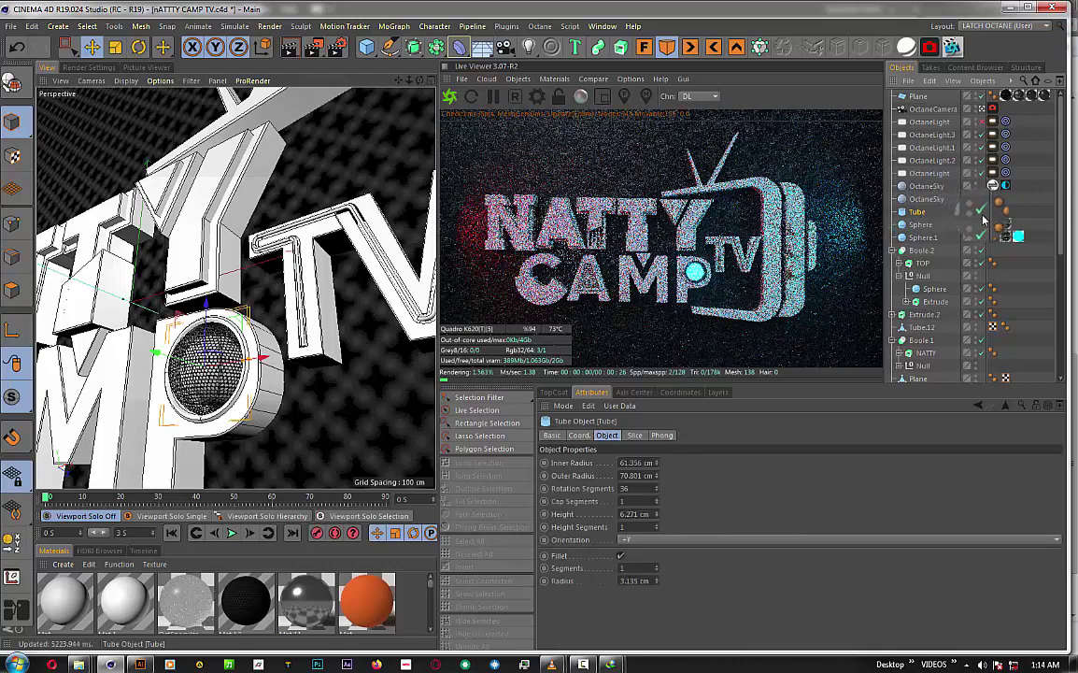
click(983, 217)
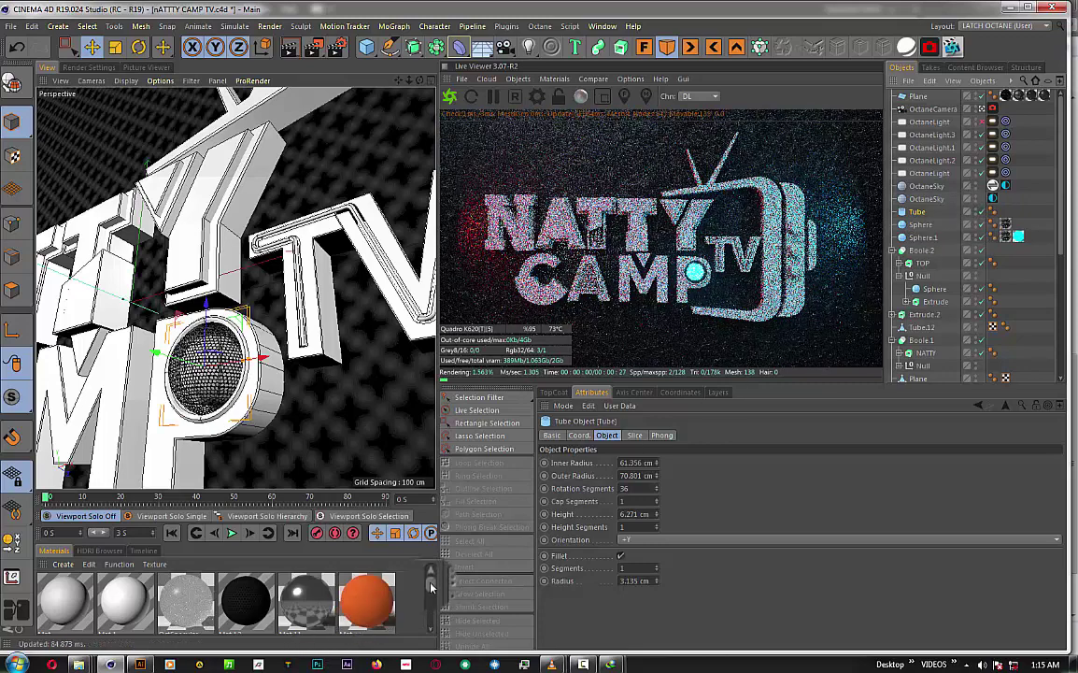
scroll(431, 587, down, 1)
scroll(431, 587, down, 1)
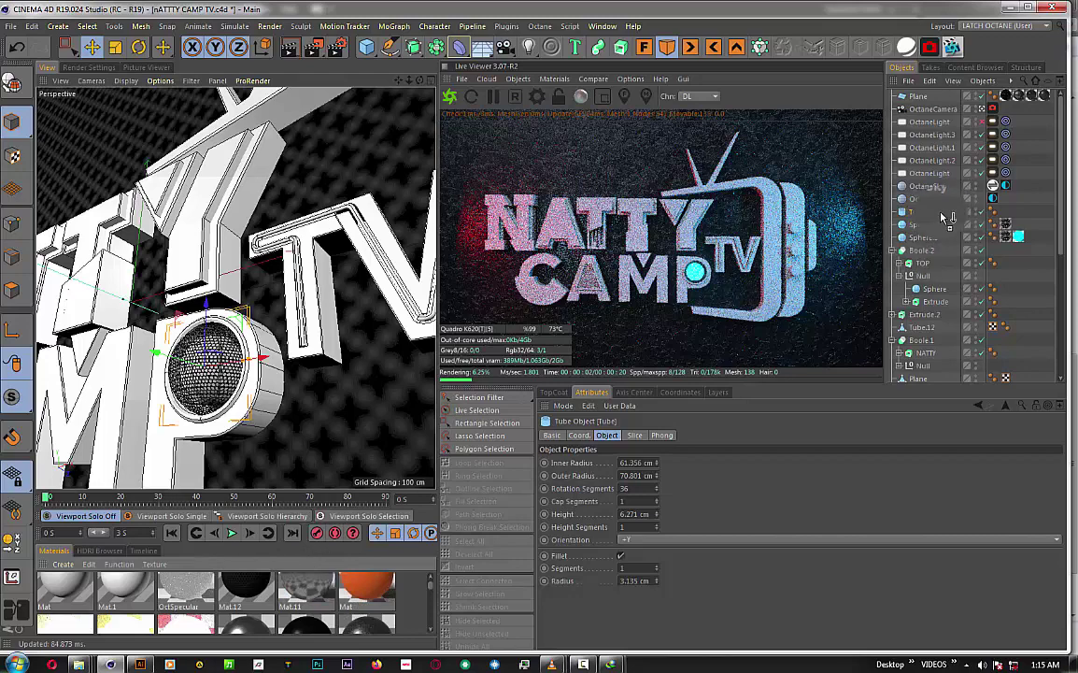
drag(938, 218, 933, 219)
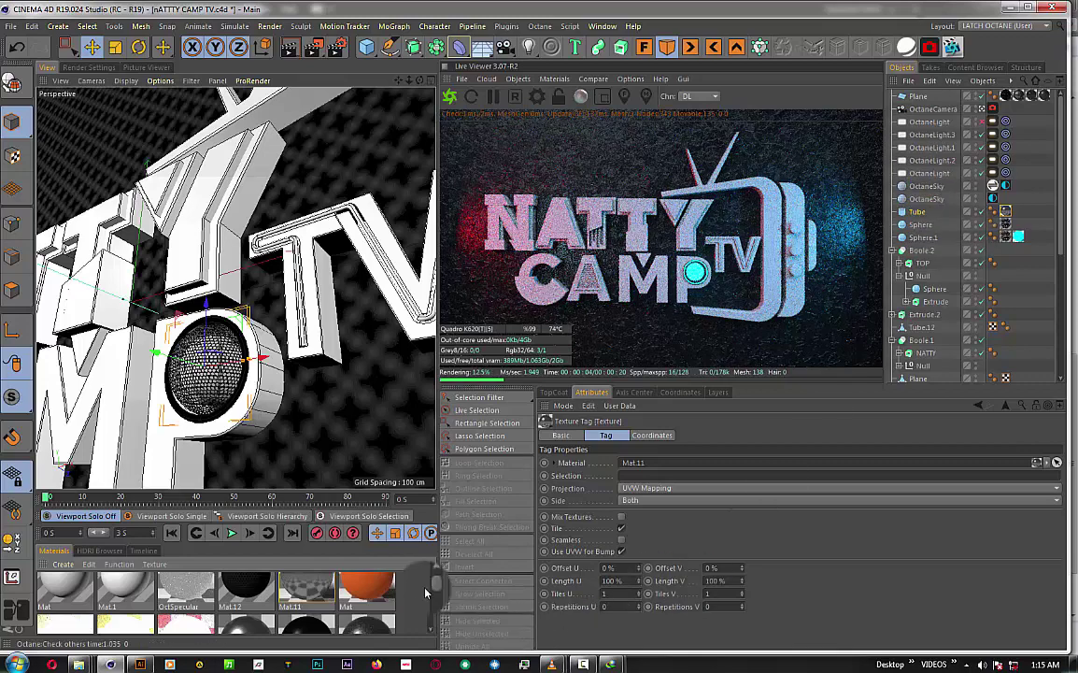
drag(432, 592, 433, 603)
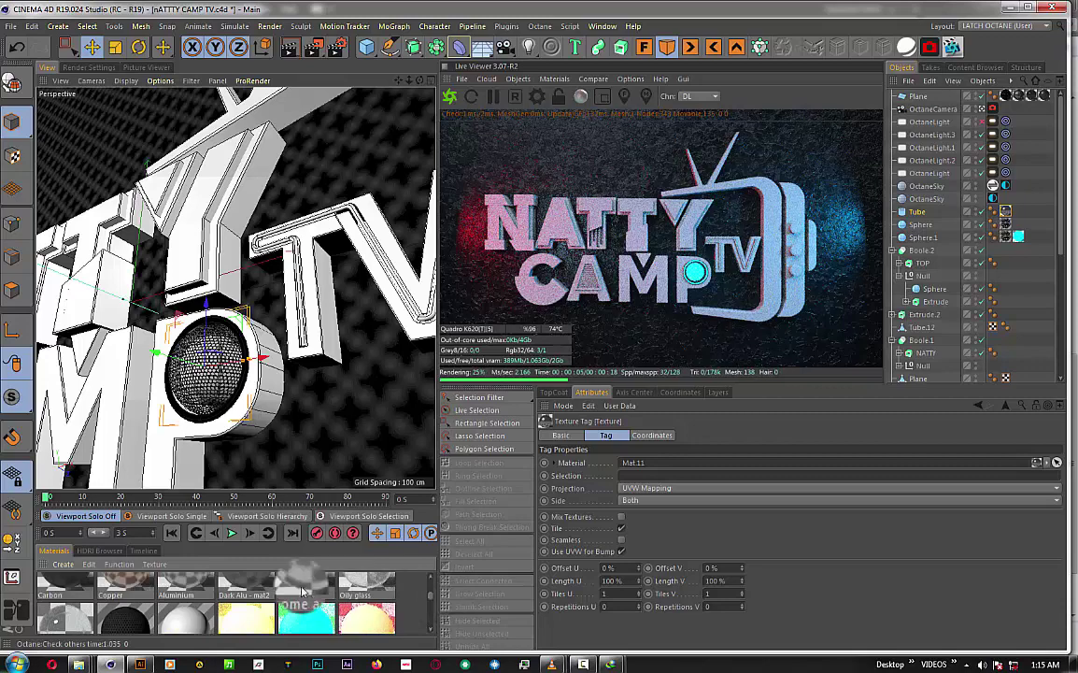
drag(309, 589, 962, 215)
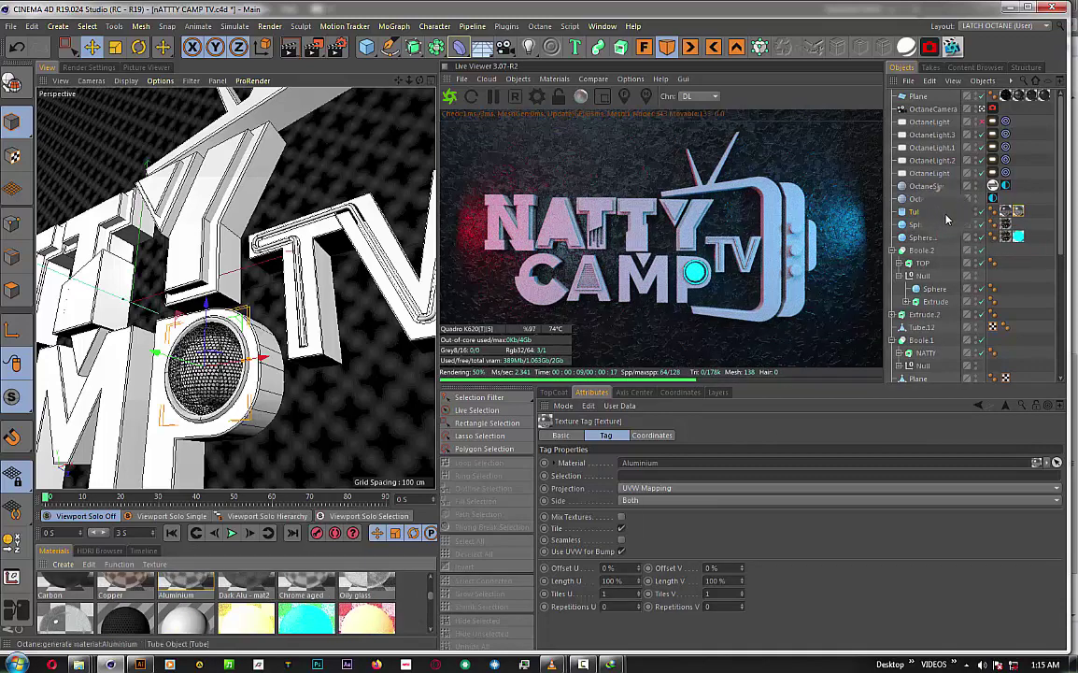
drag(948, 215, 946, 219)
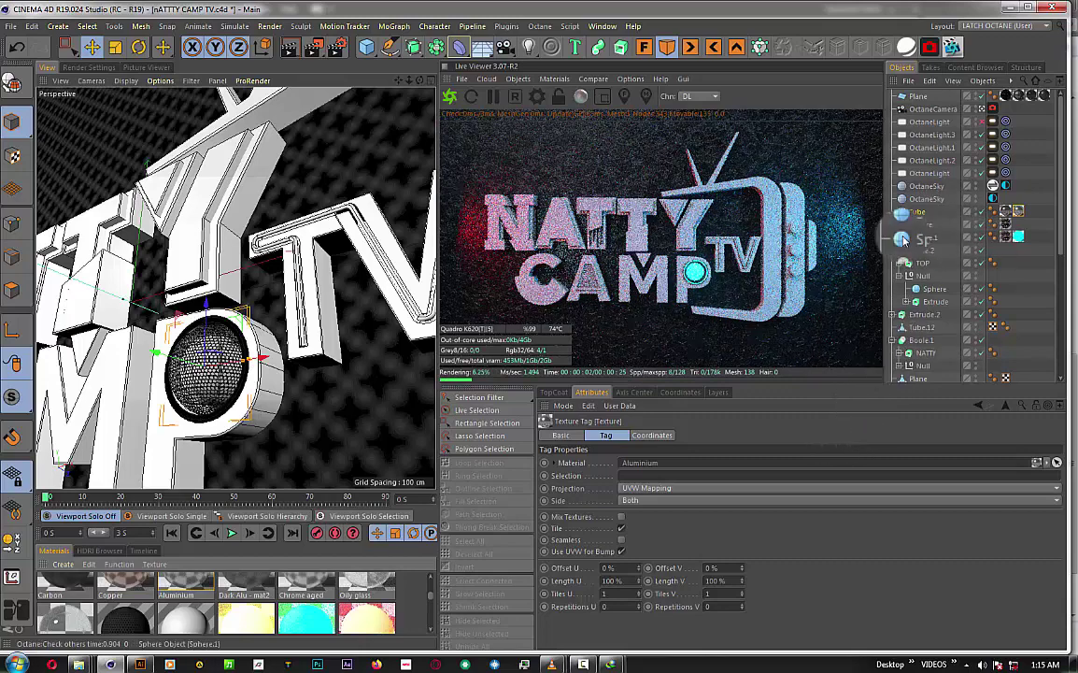
- Pan around the flat Illustrator reference logo to compare its colours, then return to Cinema 4D
click(140, 665)
click(343, 167)
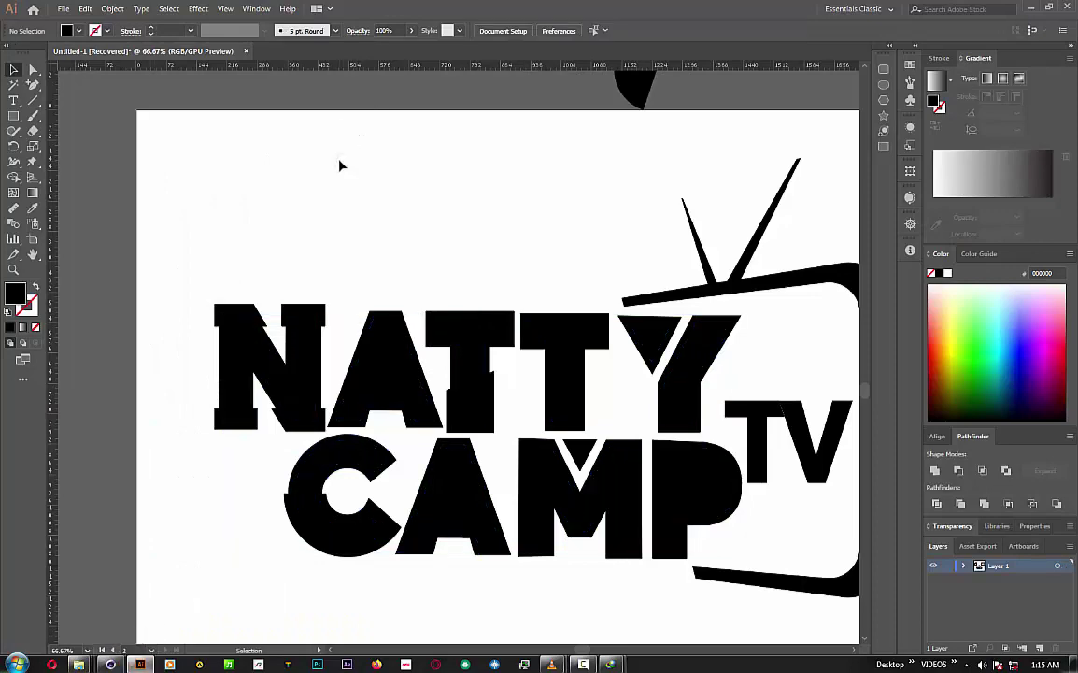
alt+scroll(341, 164, down, 3)
scroll(353, 342, up, 5)
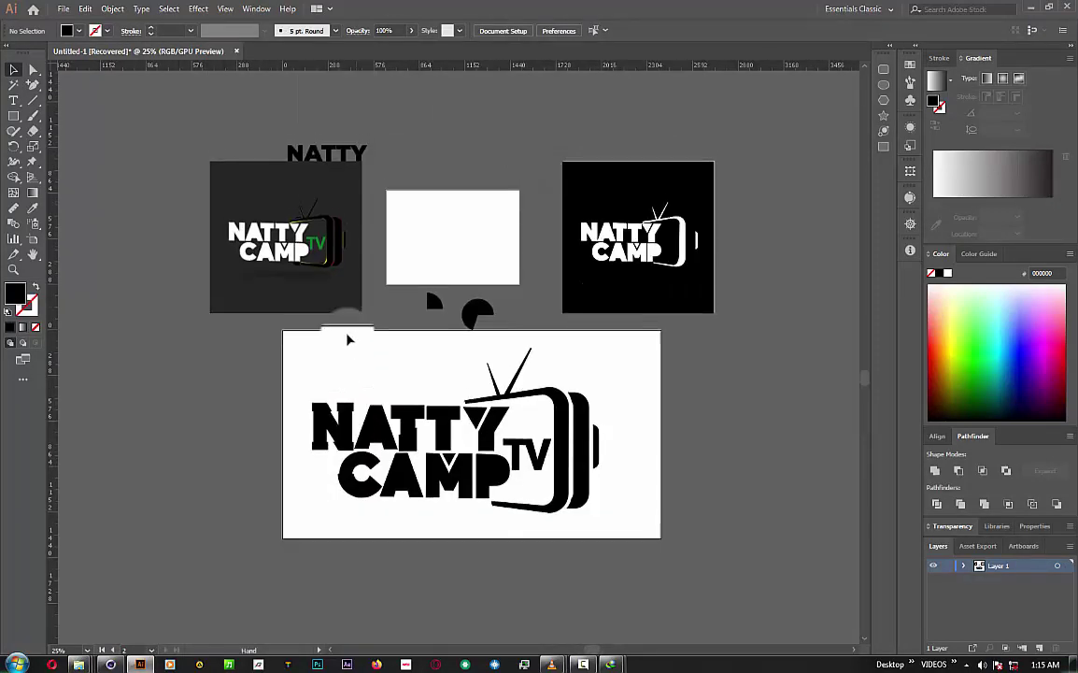
alt+scroll(327, 252, up, 2)
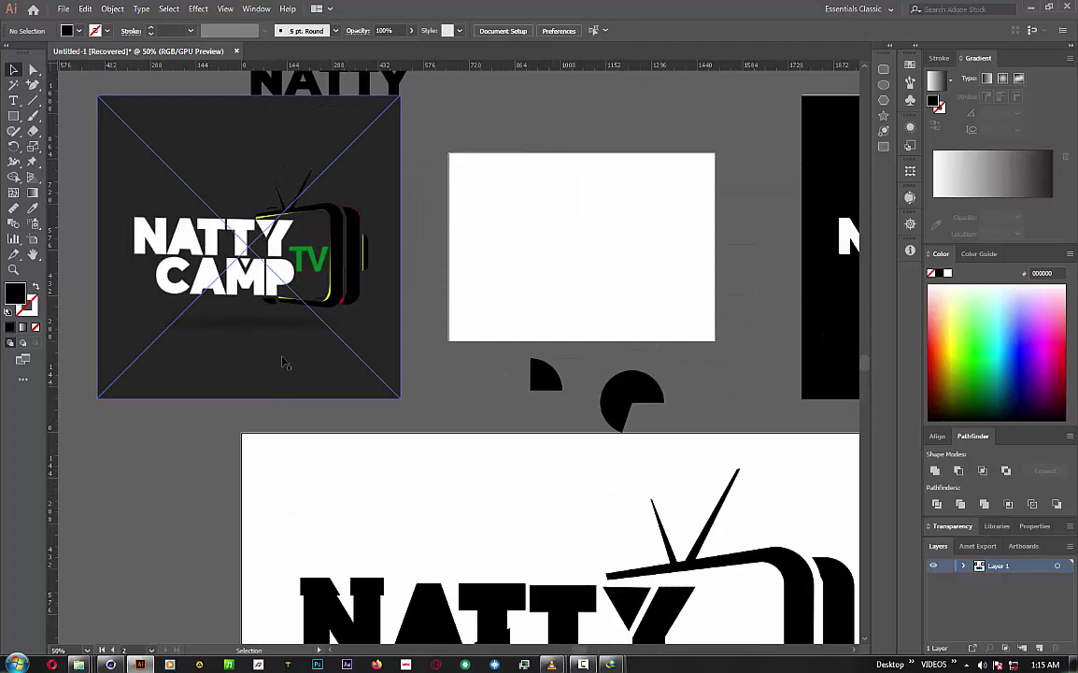
drag(309, 456, 579, 505)
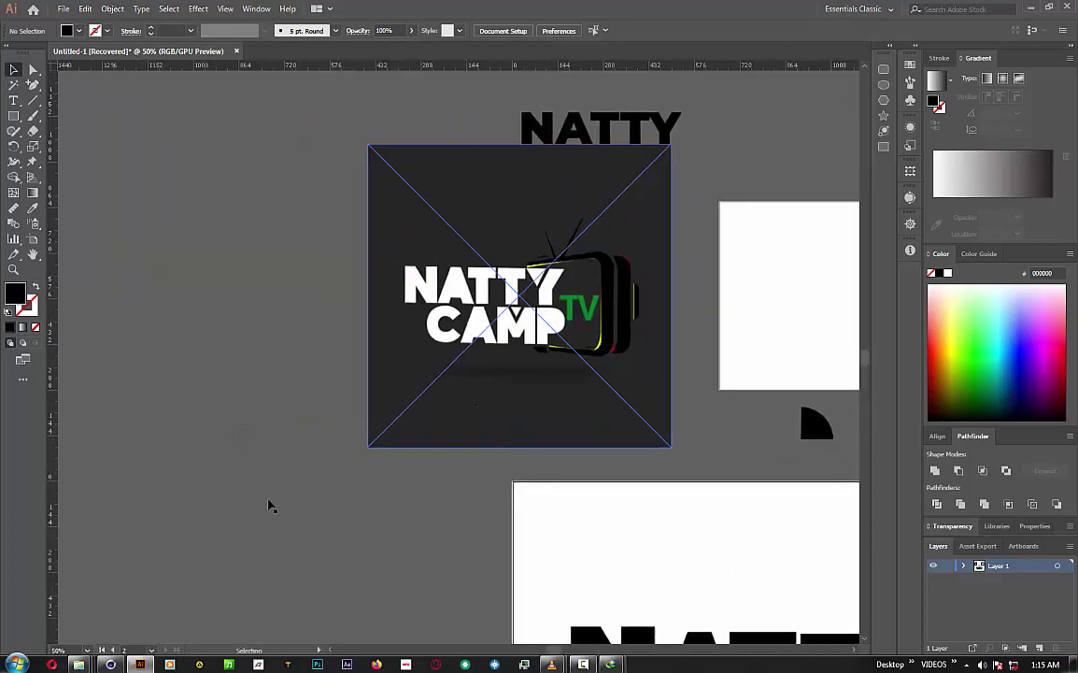
drag(486, 413, 233, 552)
alt+scroll(289, 510, up, 2)
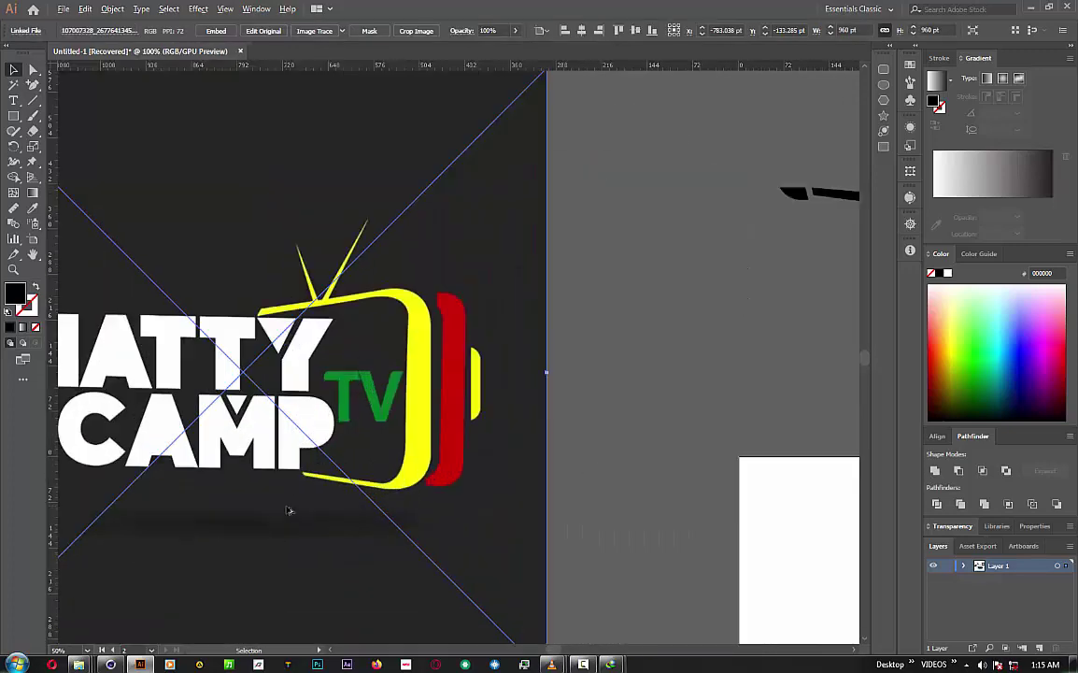
ctrl+scroll(265, 526, left, 2)
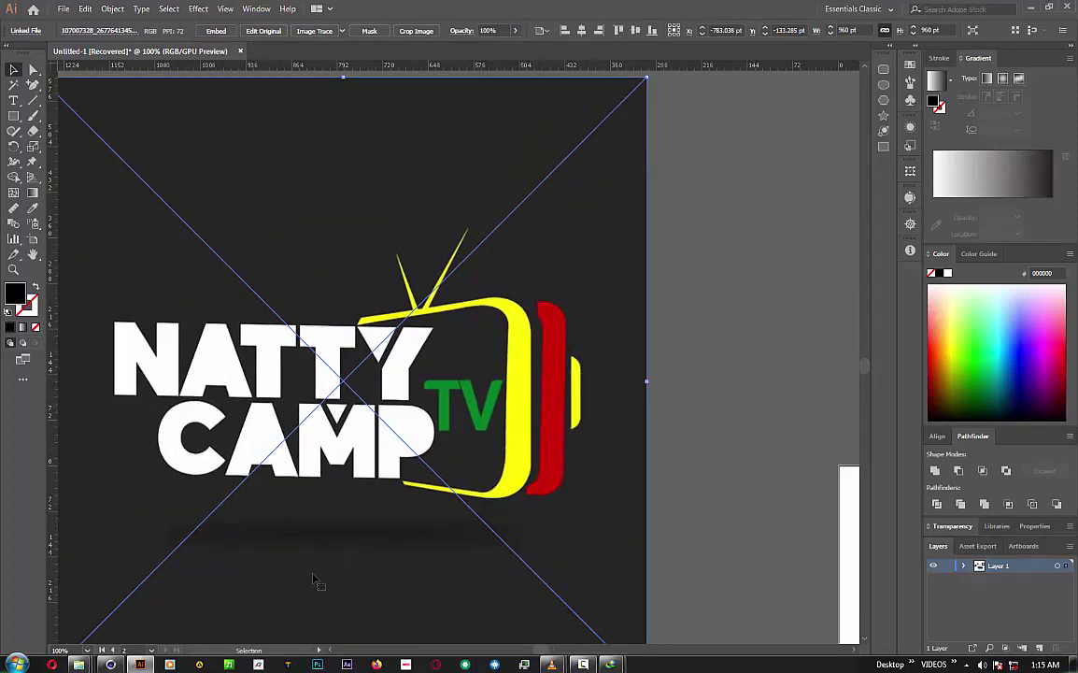
click(110, 664)
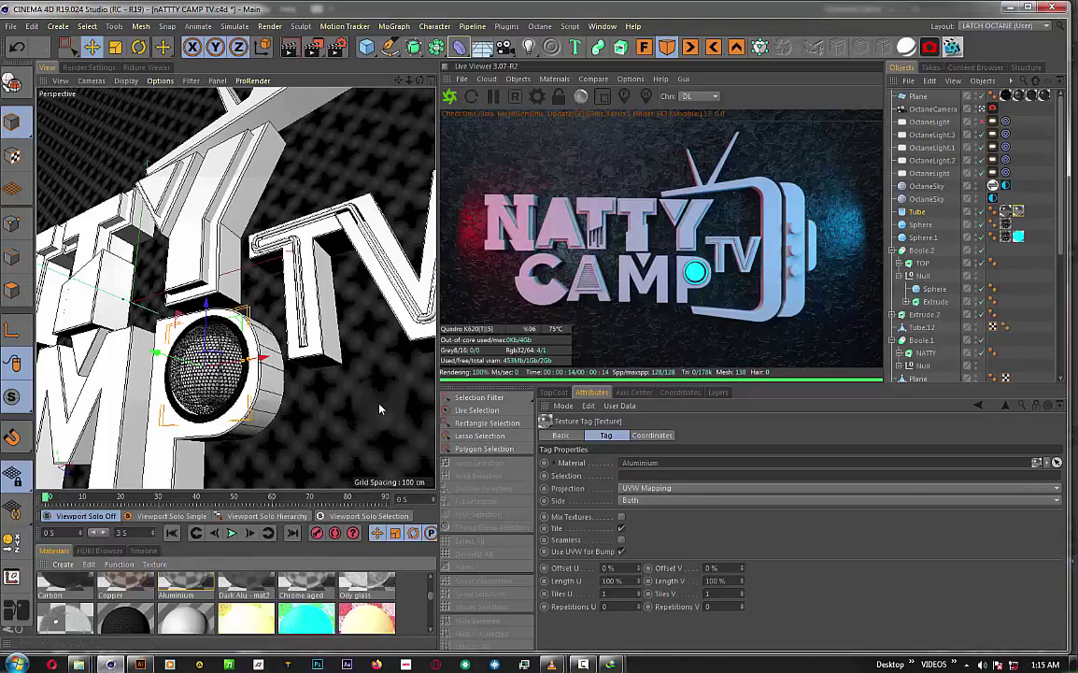
- Enlarge the Material Manager and drag the red material onto a Path under the TV extrude
mouse_move(431, 603)
mouse_down()
mouse_move(431, 631)
mouse_move(435, 610)
mouse_up()
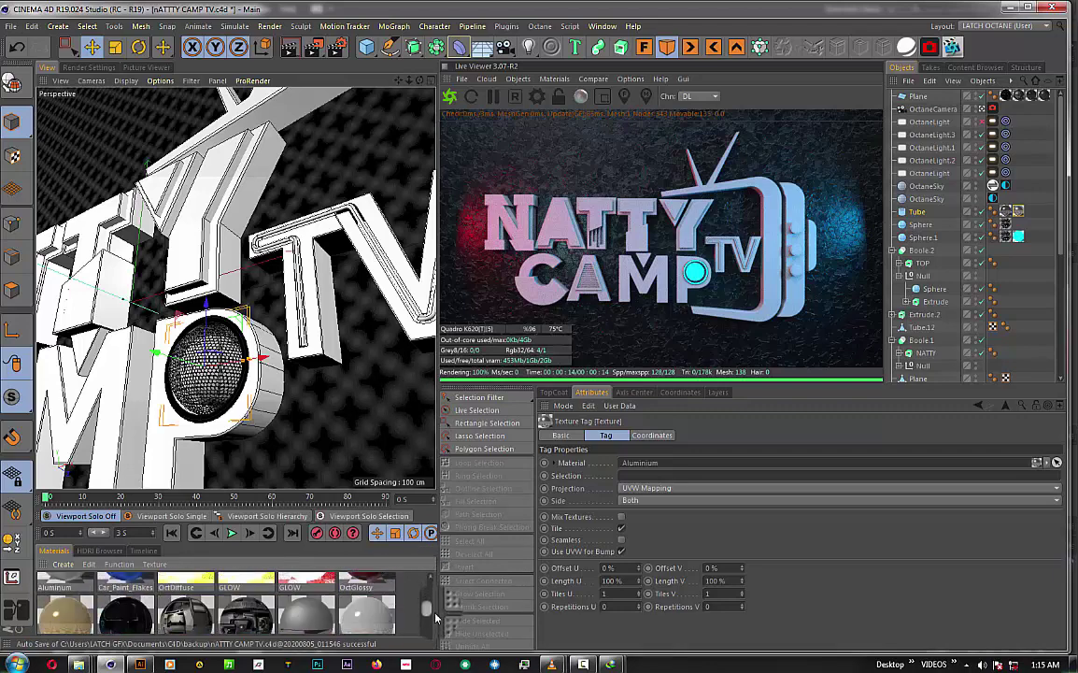
mouse_move(280, 488)
mouse_down()
mouse_move(319, 414)
mouse_move(321, 336)
mouse_up()
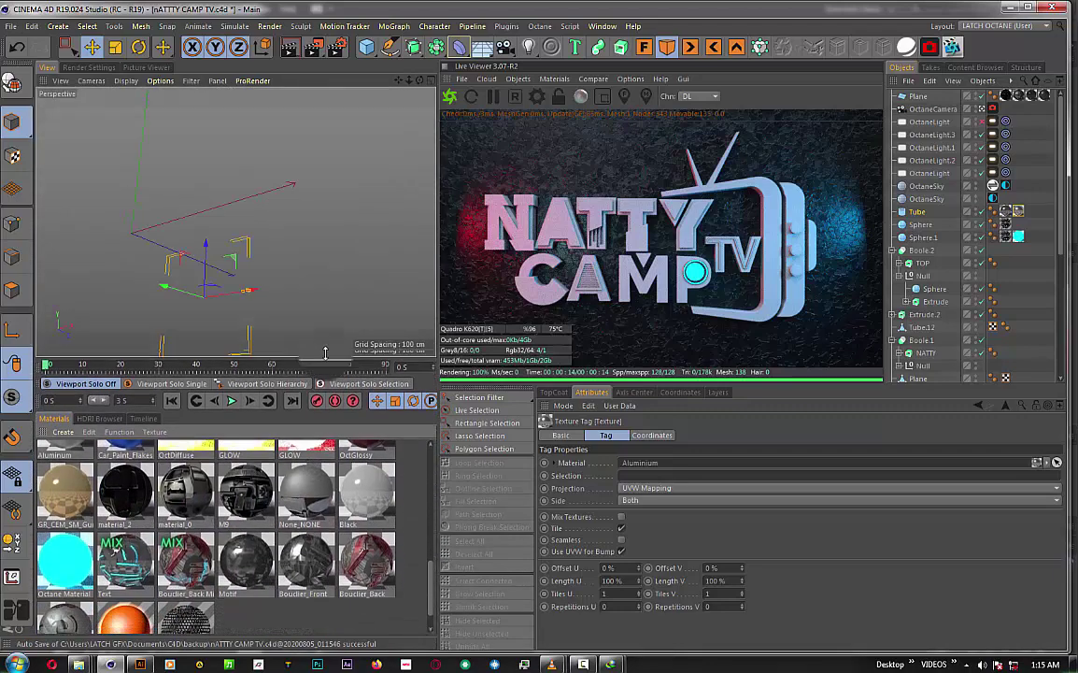
mouse_move(428, 592)
mouse_down()
mouse_move(430, 547)
mouse_move(309, 533)
mouse_up()
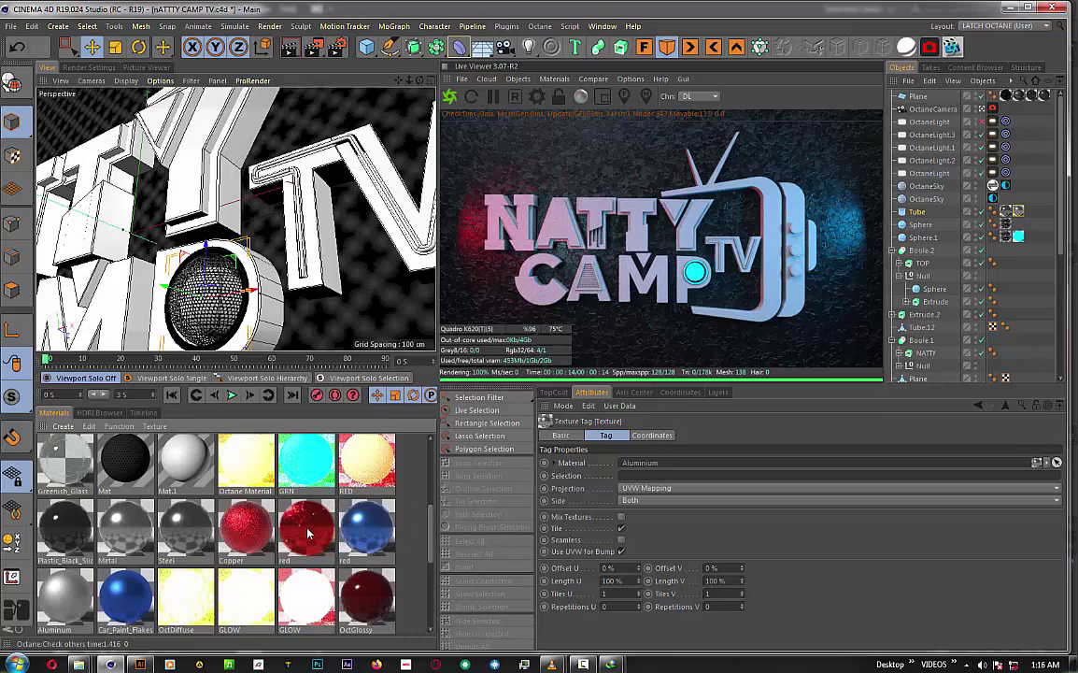
drag(308, 534, 1016, 354)
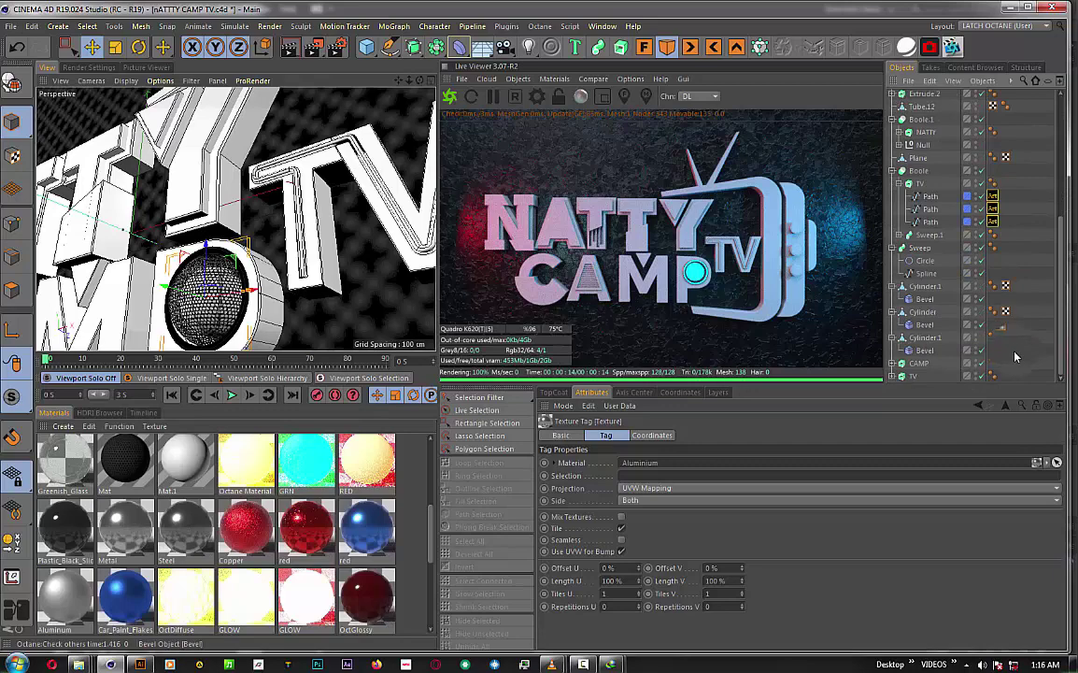
mouse_move(1016, 356)
mouse_down()
mouse_move(941, 370)
mouse_move(972, 379)
mouse_move(925, 364)
mouse_move(981, 355)
mouse_up()
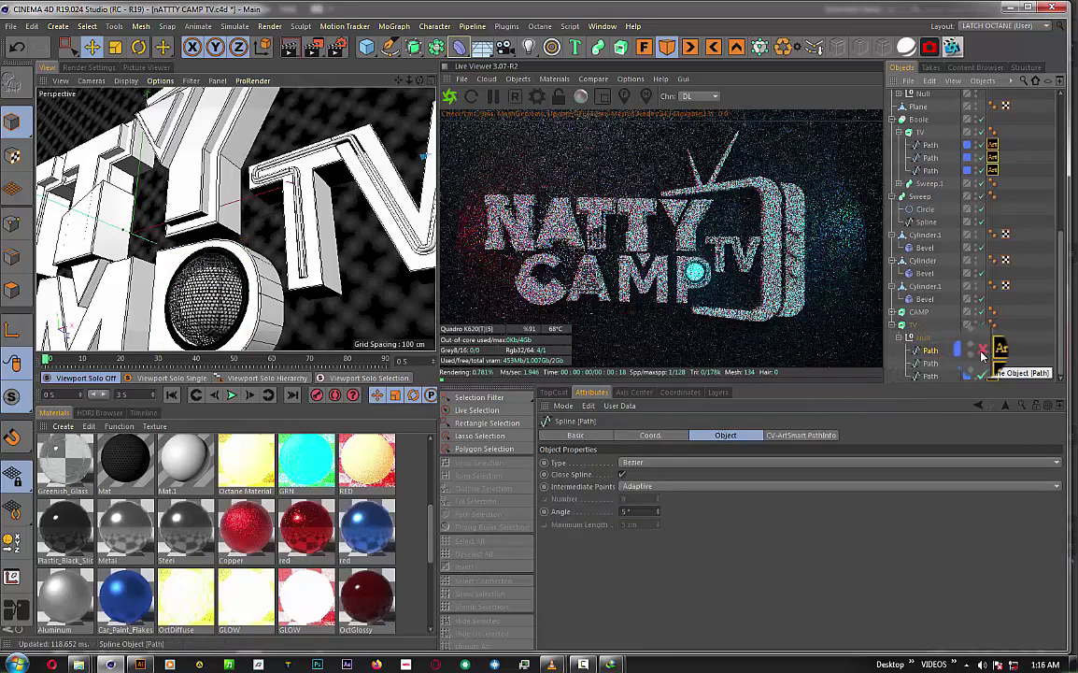
drag(981, 355, 982, 365)
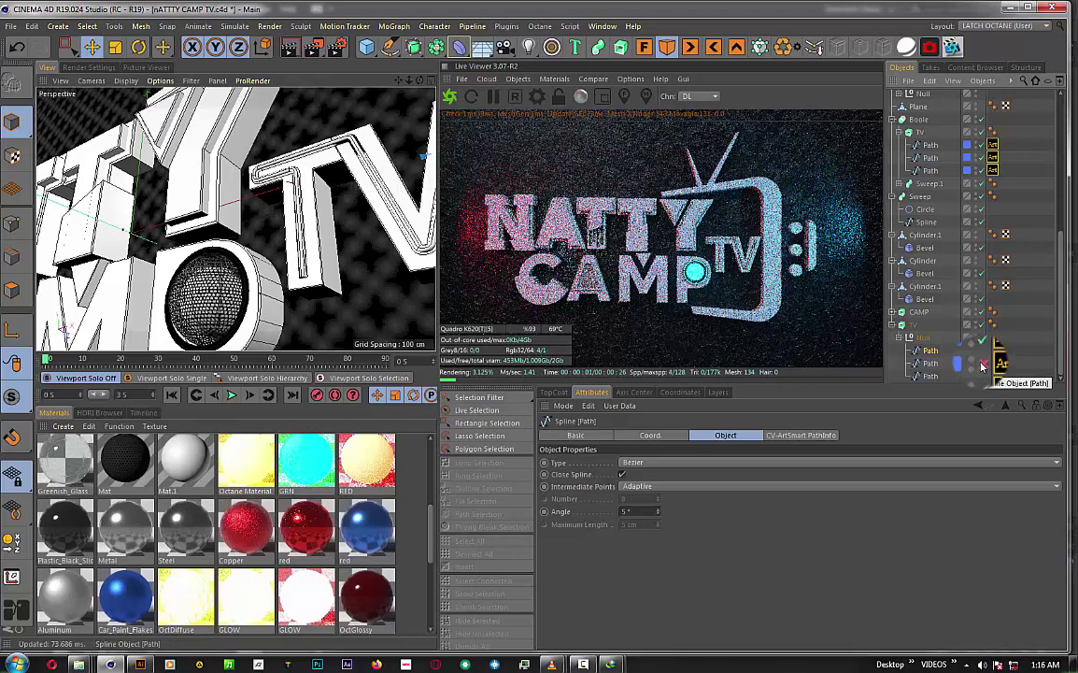
drag(982, 367, 983, 369)
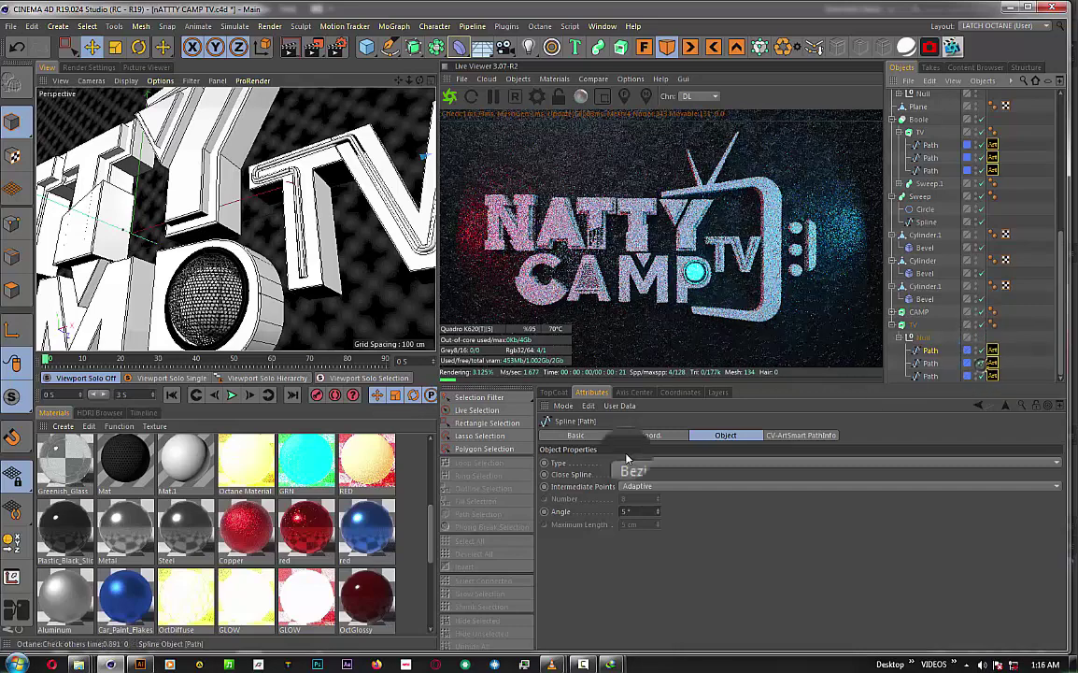
drag(329, 534, 944, 365)
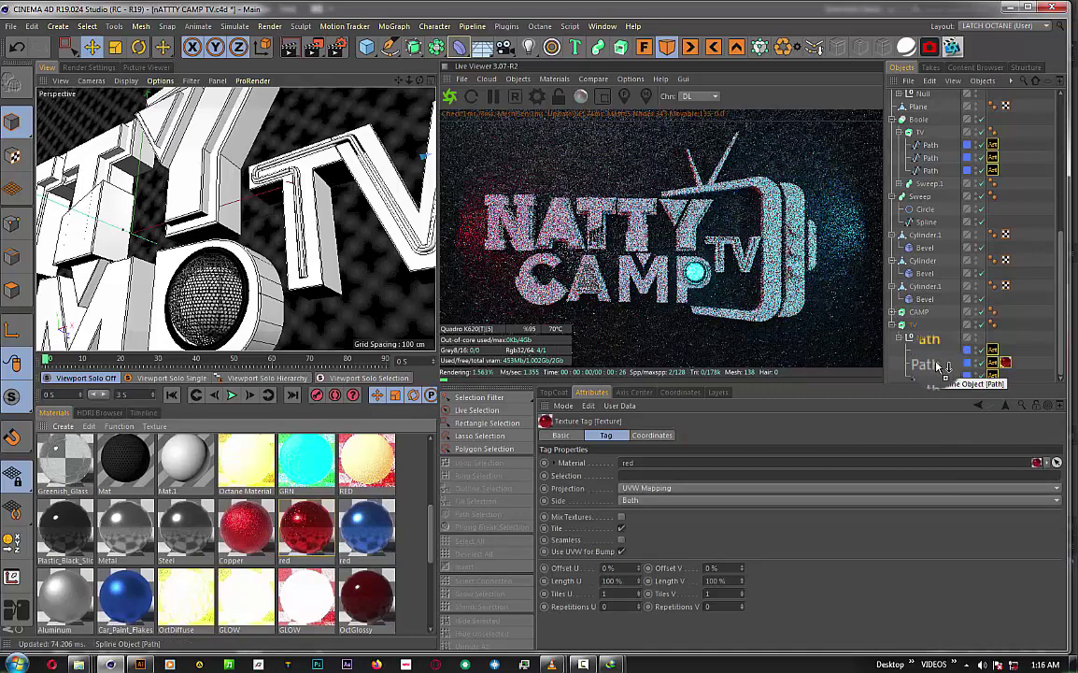
- Toggle to the Illustrator reference logo to compare, then come back to Cinema 4D
click(140, 666)
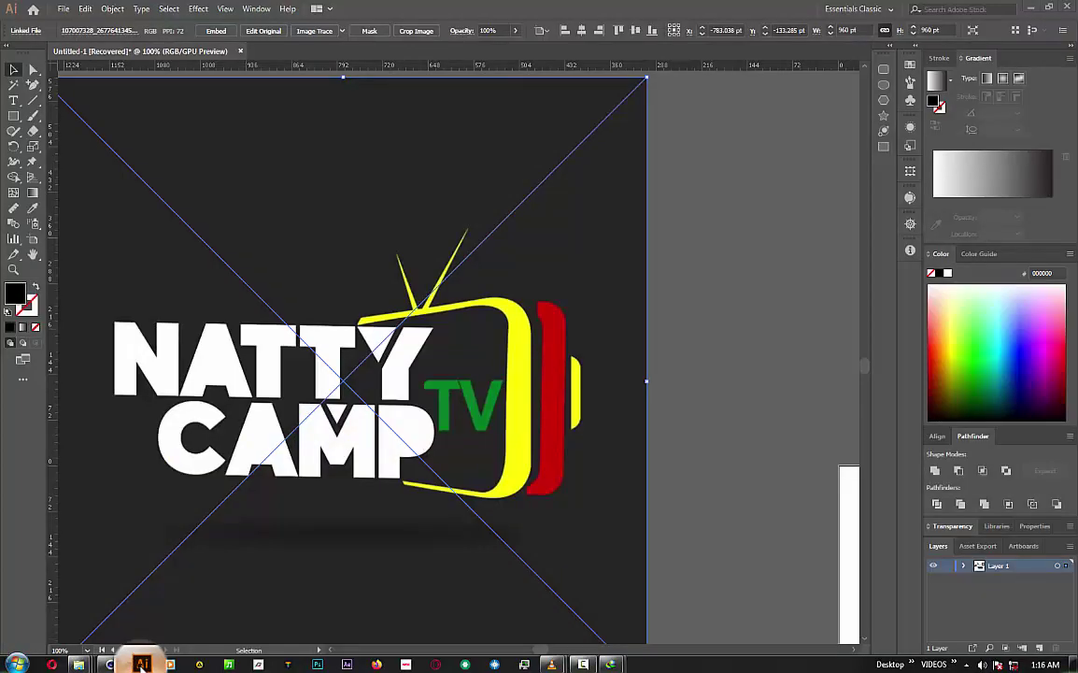
click(140, 665)
click(141, 666)
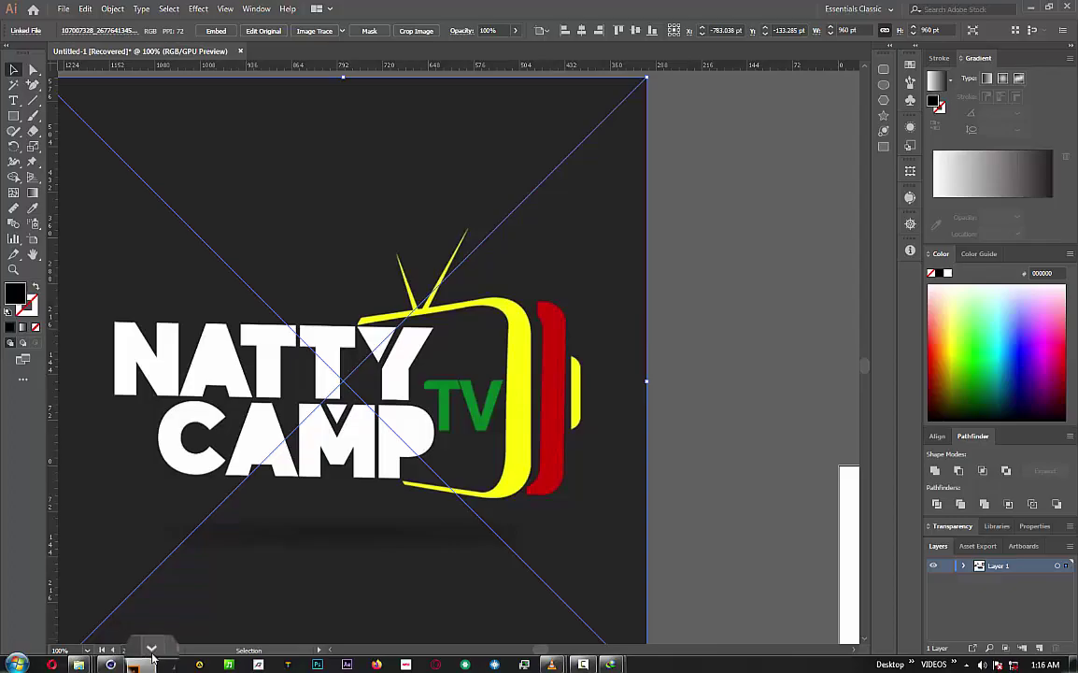
click(147, 663)
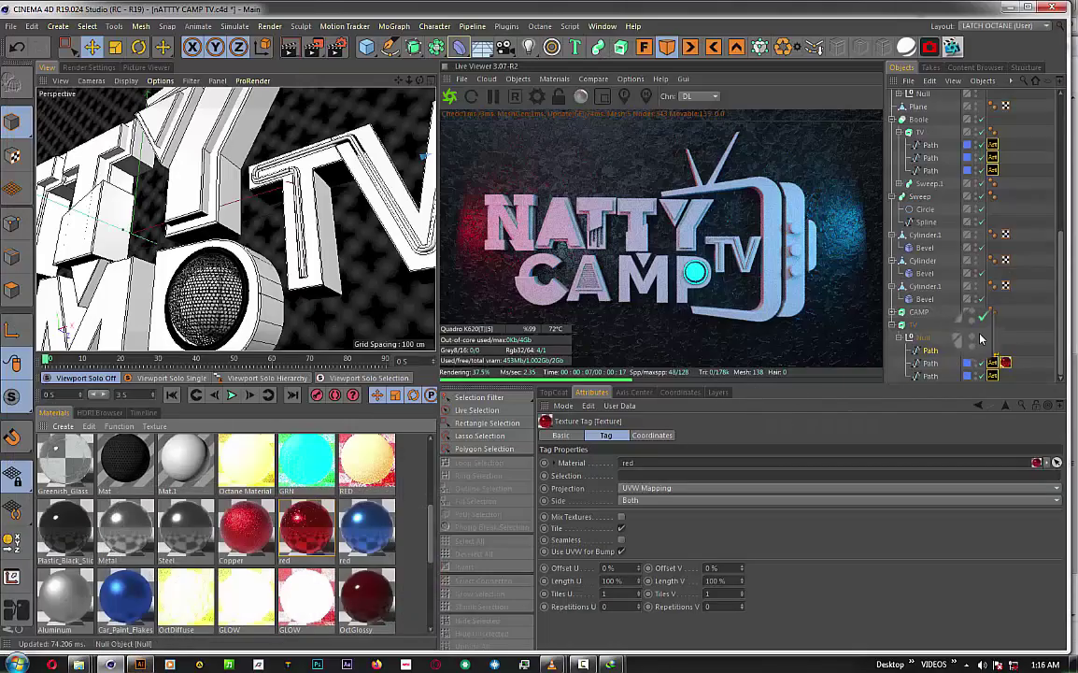
- Duplicate the TV extrude with its paths into TV.1 and TV.2
drag(986, 344, 904, 341)
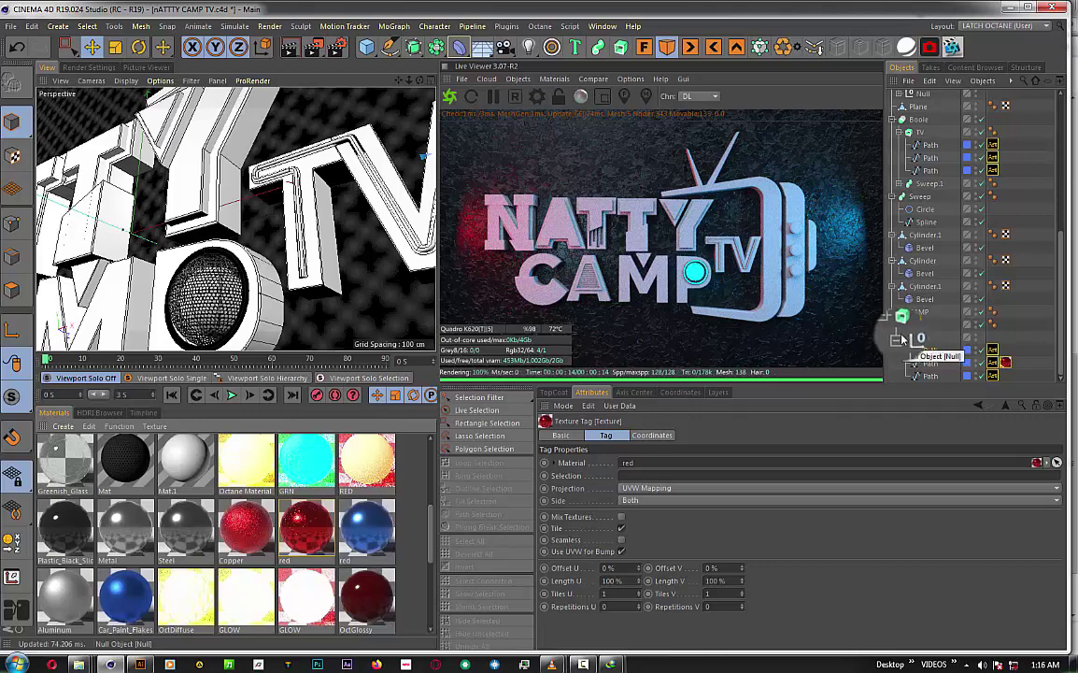
drag(906, 342, 917, 332)
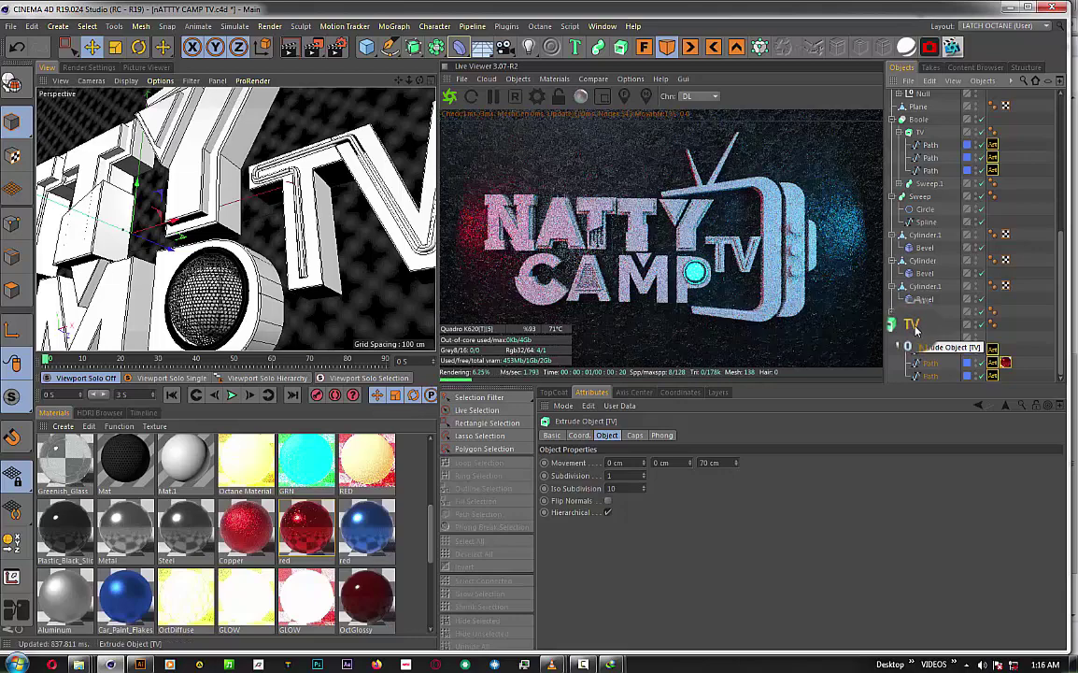
mouse_move(917, 329)
mouse_down()
mouse_move(895, 327)
mouse_move(897, 348)
mouse_up()
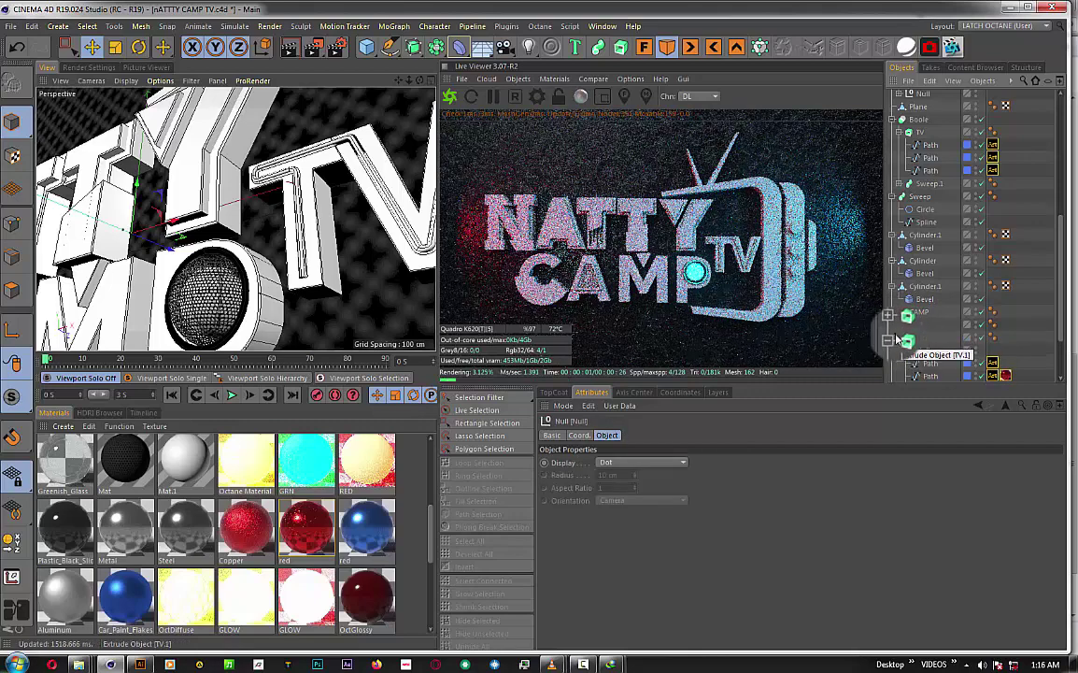
mouse_move(923, 343)
mouse_down()
mouse_move(933, 353)
mouse_move(903, 343)
mouse_up()
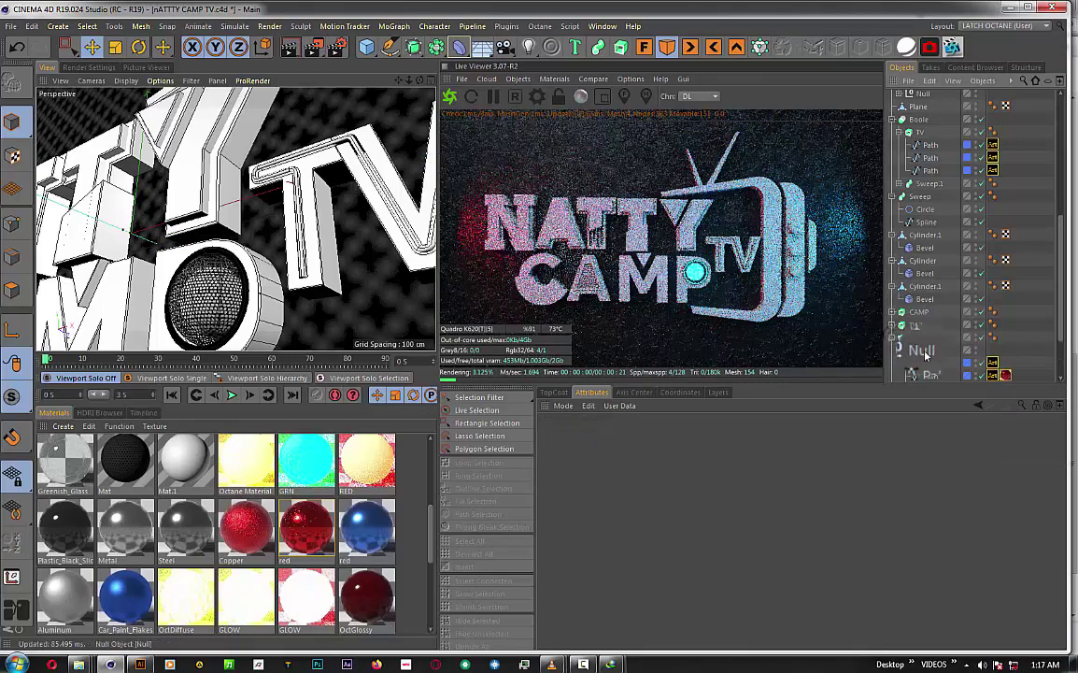
- Move a Path into the other TV extrude and put the red material tag on TV
drag(903, 343, 932, 376)
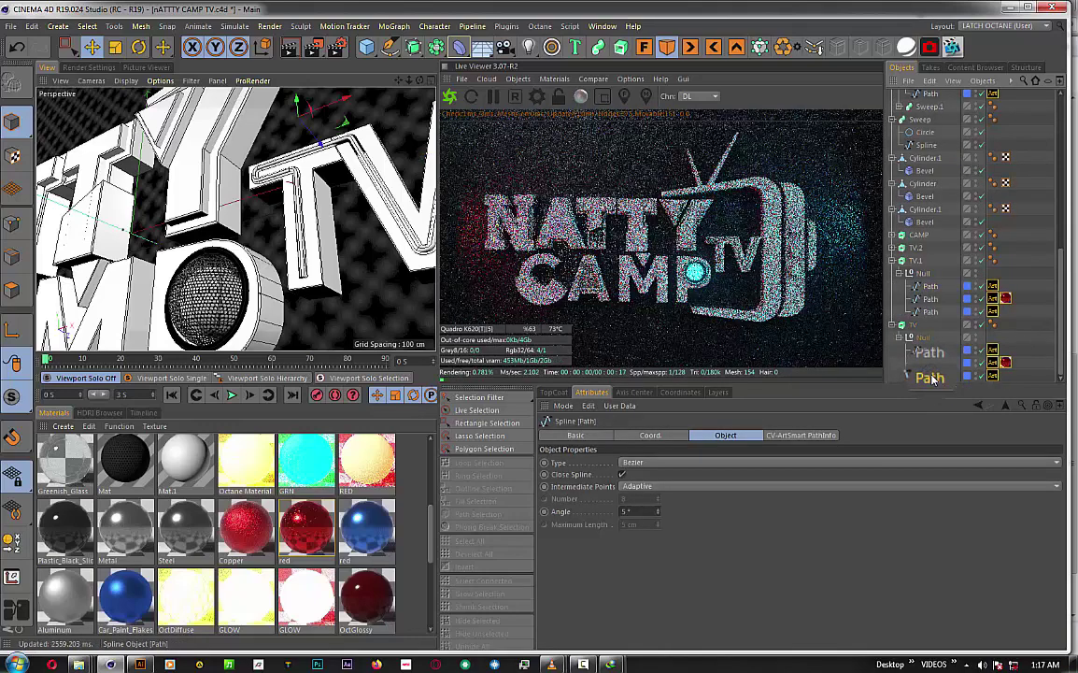
mouse_move(931, 378)
mouse_down()
mouse_move(932, 366)
mouse_move(937, 376)
mouse_move(1009, 374)
mouse_up()
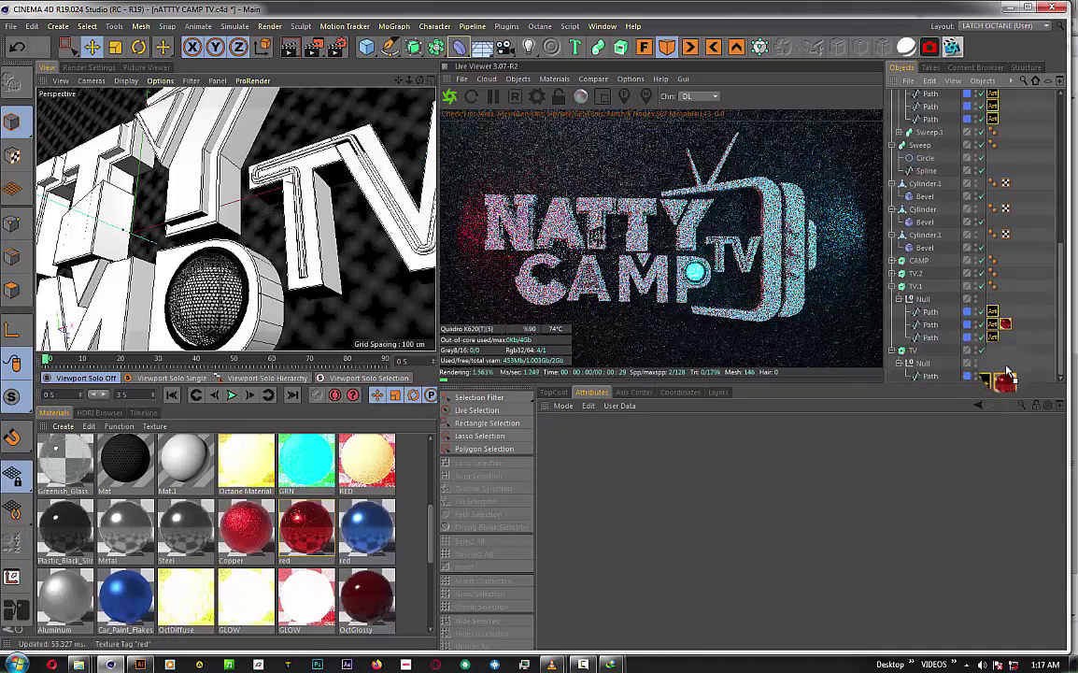
drag(1006, 376, 1009, 376)
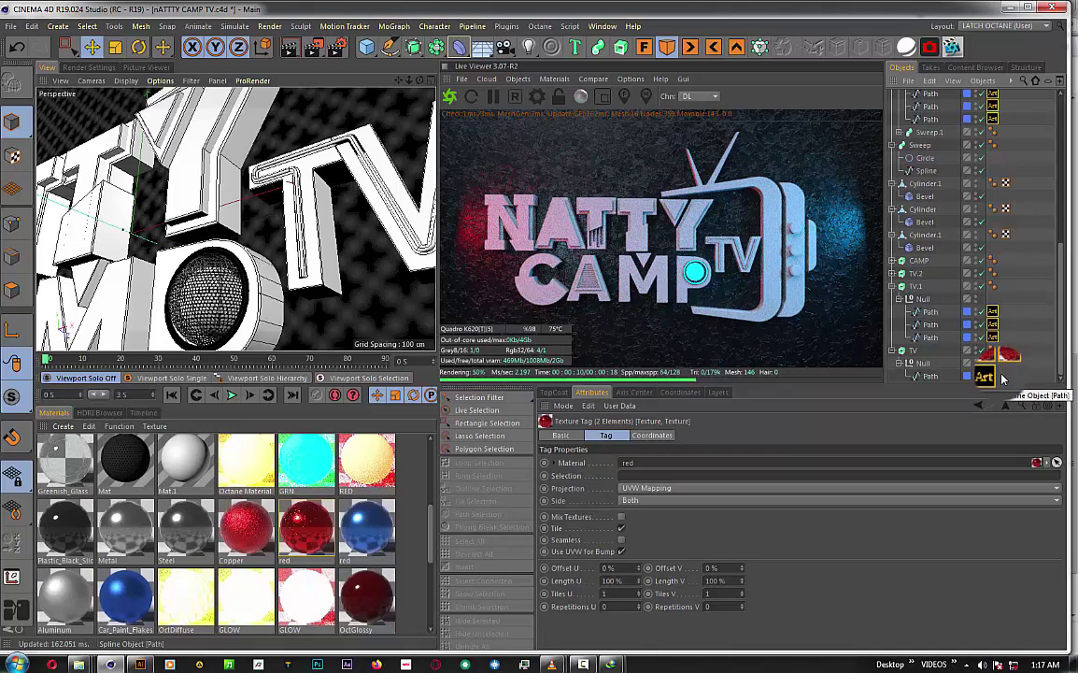
drag(1003, 379, 1028, 358)
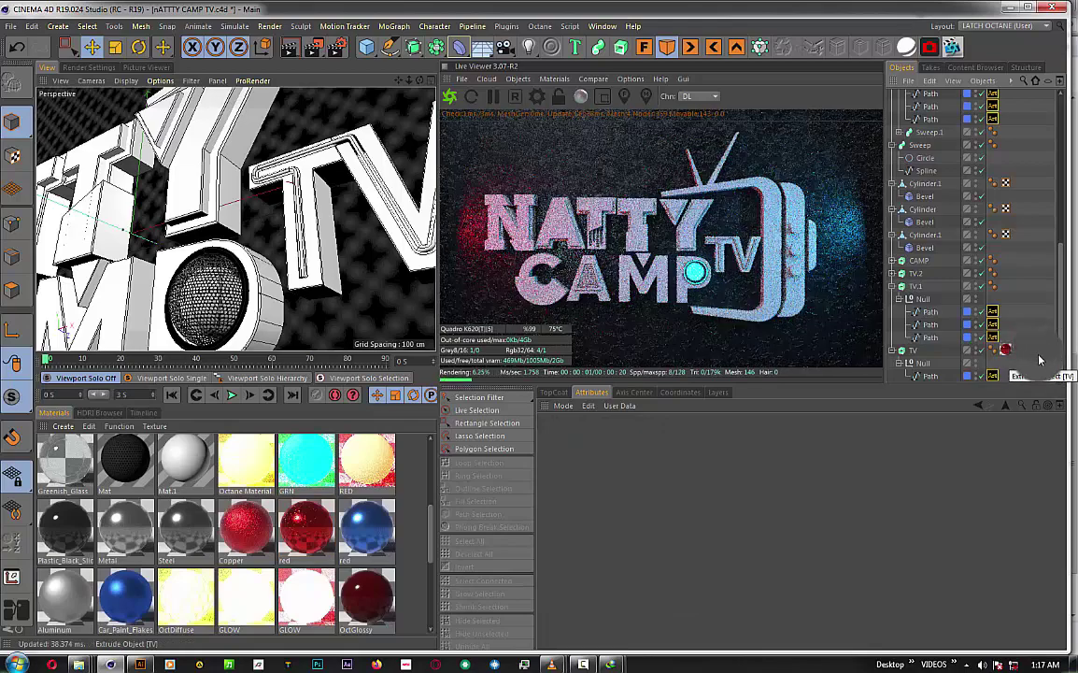
mouse_move(1028, 358)
mouse_down()
mouse_move(912, 353)
mouse_move(982, 352)
mouse_up()
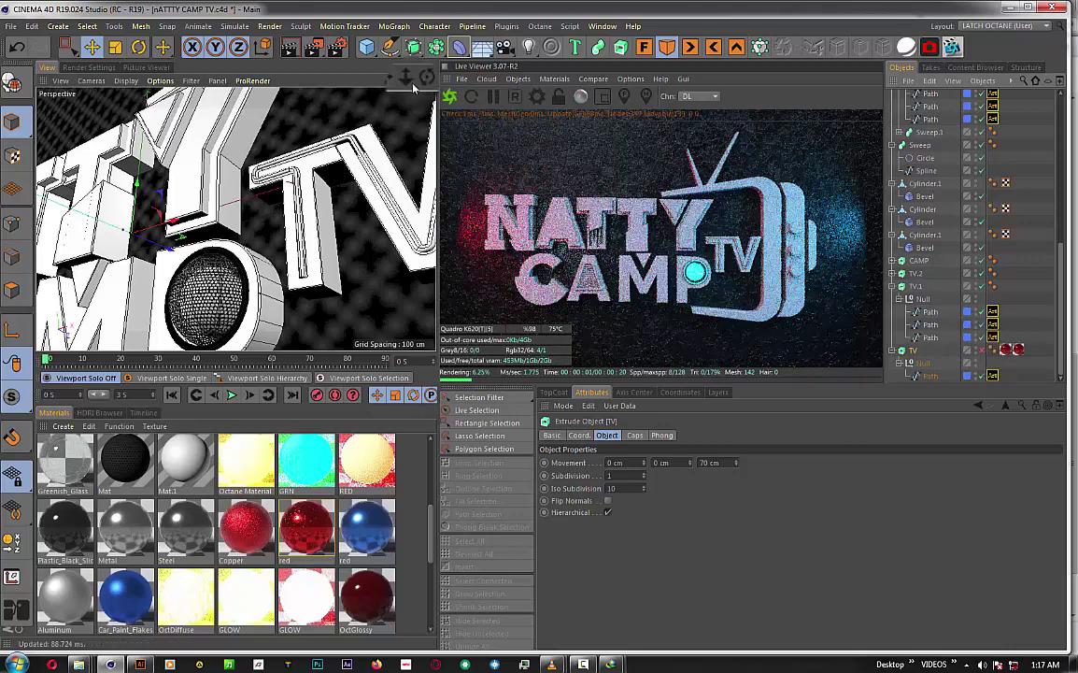
- Orbit to view the knobs and move the Path's Art tag onto a TV.1 Path
drag(414, 87, 451, 329)
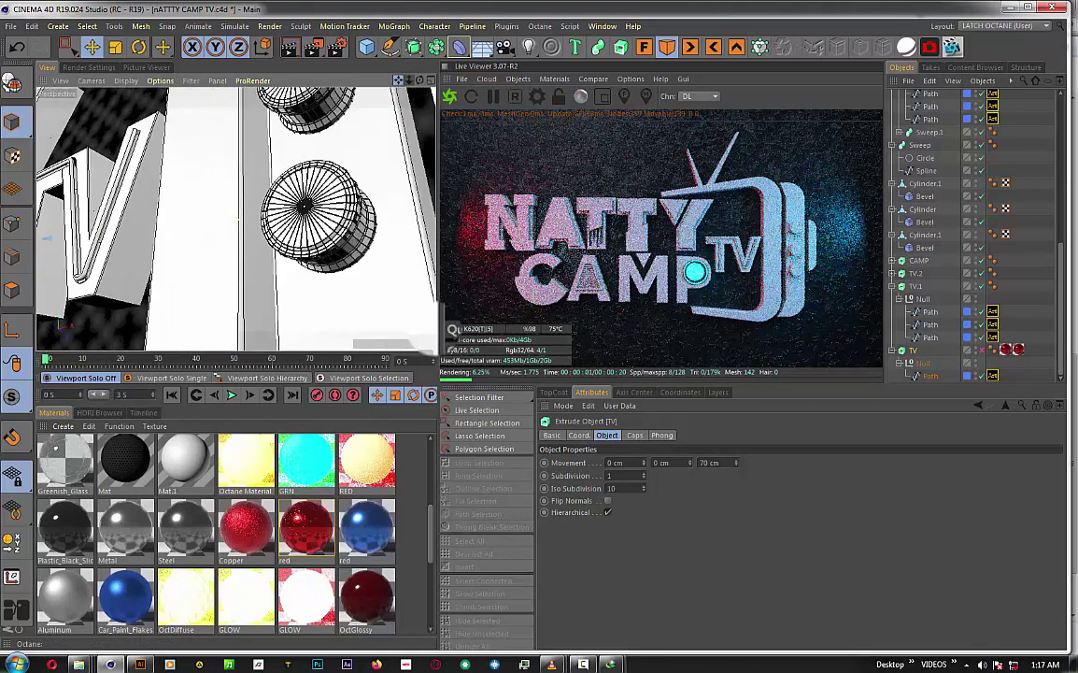
mouse_move(414, 87)
mouse_down()
mouse_move(236, 218)
mouse_move(451, 323)
mouse_up()
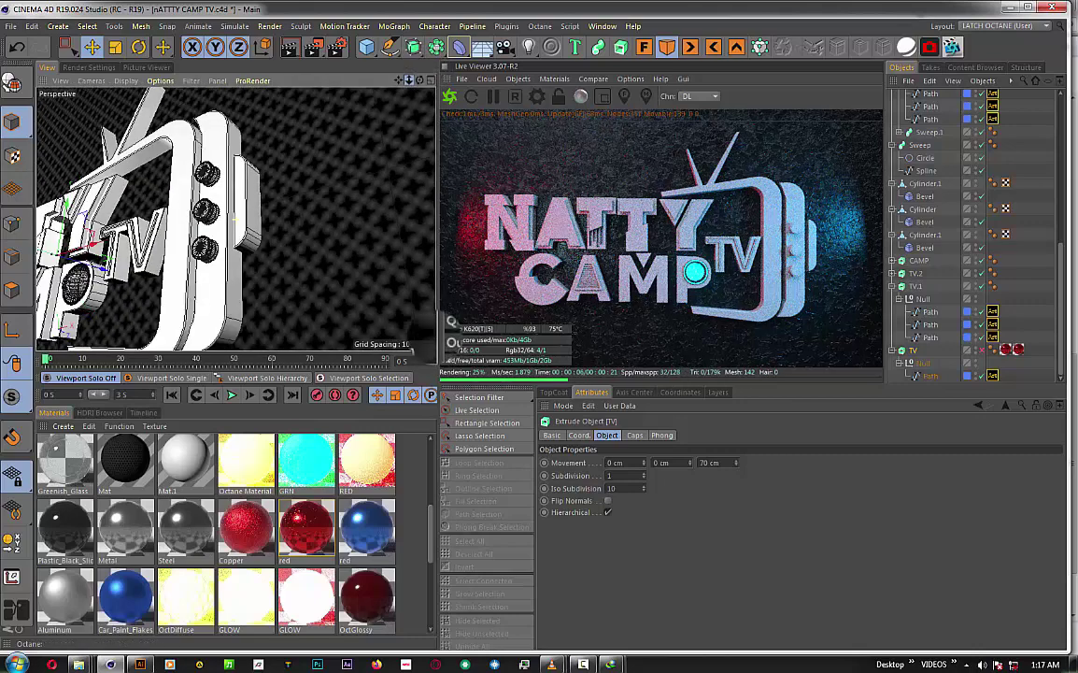
drag(986, 367, 984, 337)
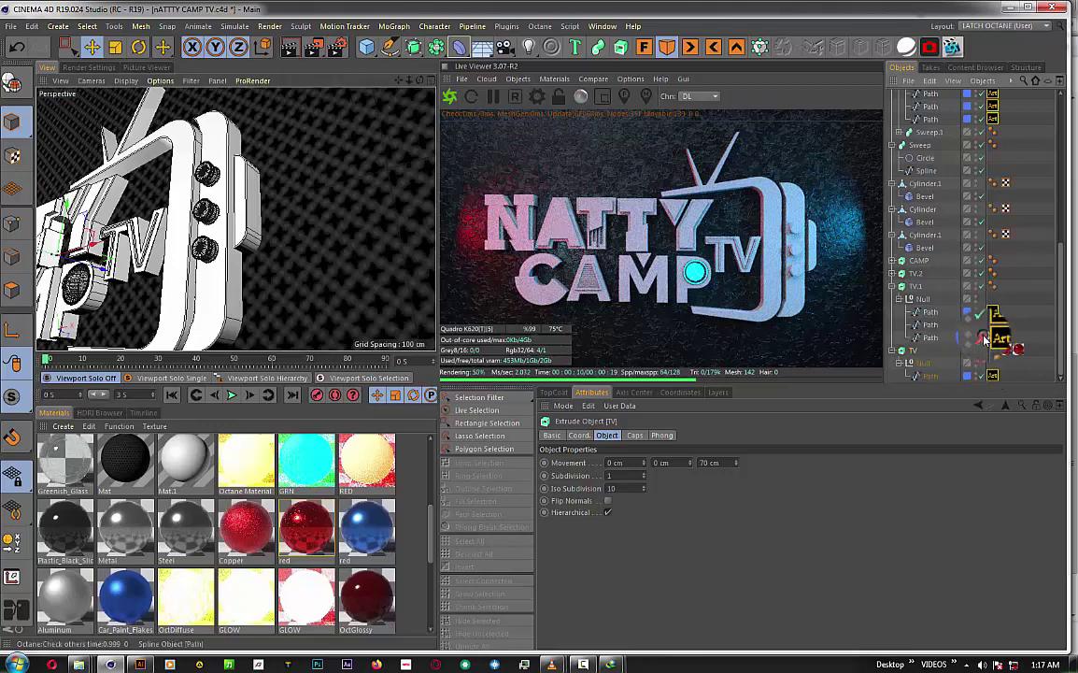
mouse_move(986, 341)
mouse_down()
mouse_move(986, 326)
mouse_move(984, 355)
mouse_up()
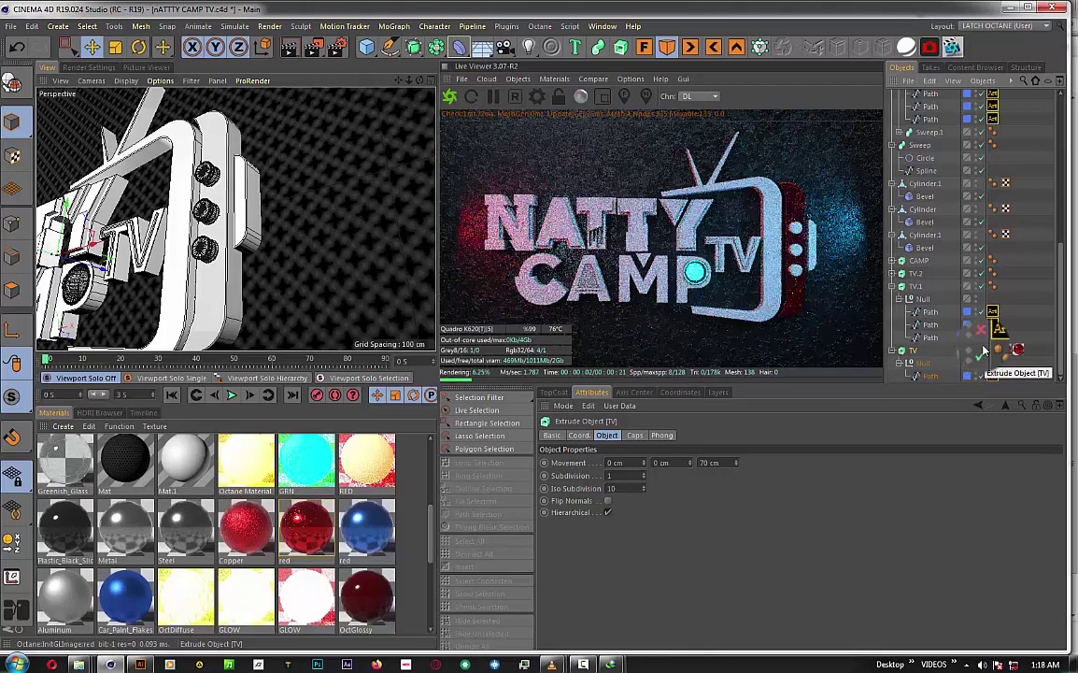
- Open the node graph of the blue material named 'red'
click(922, 299)
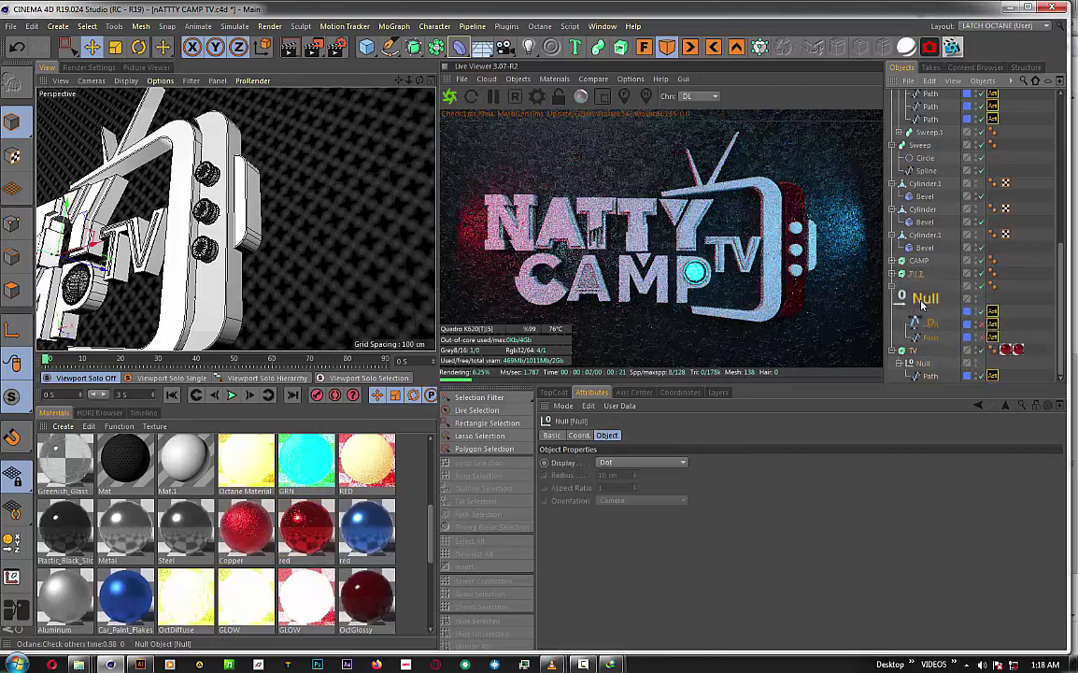
click(371, 549)
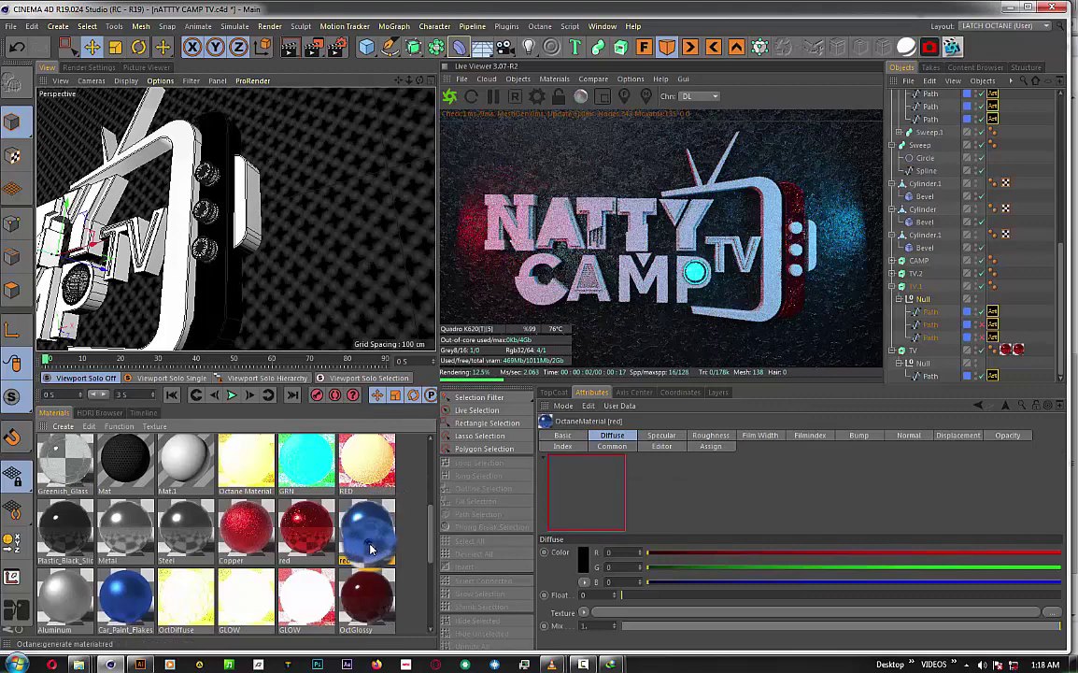
double_click(371, 550)
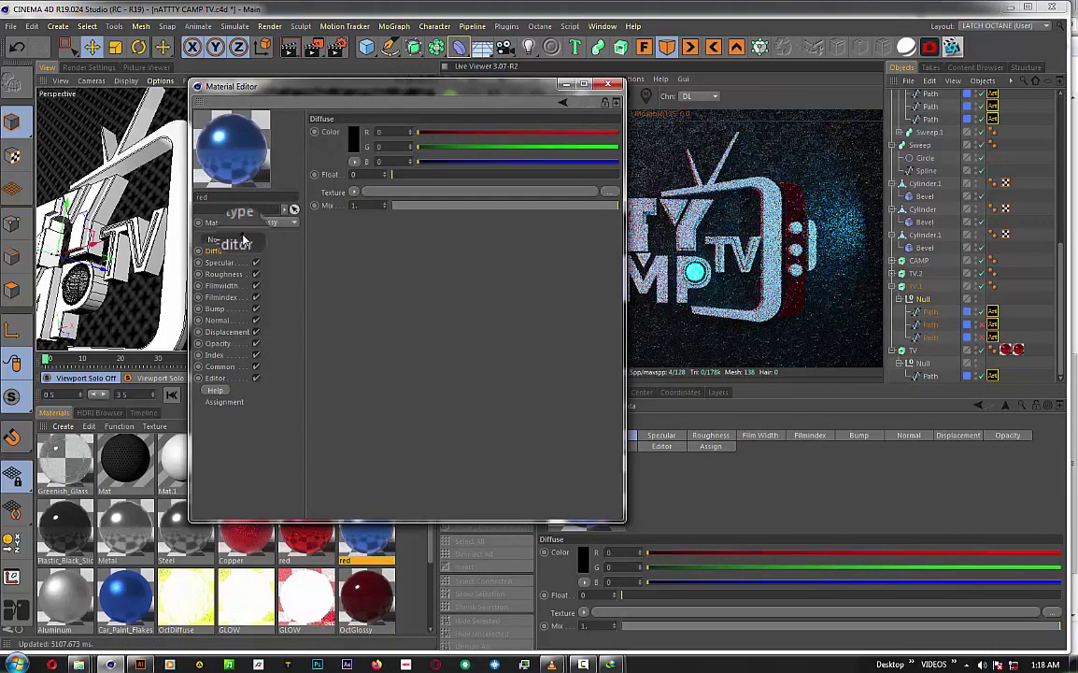
click(227, 239)
- Change the Gradient node's blue knot to green, confirm, and close the Node Editor
click(485, 375)
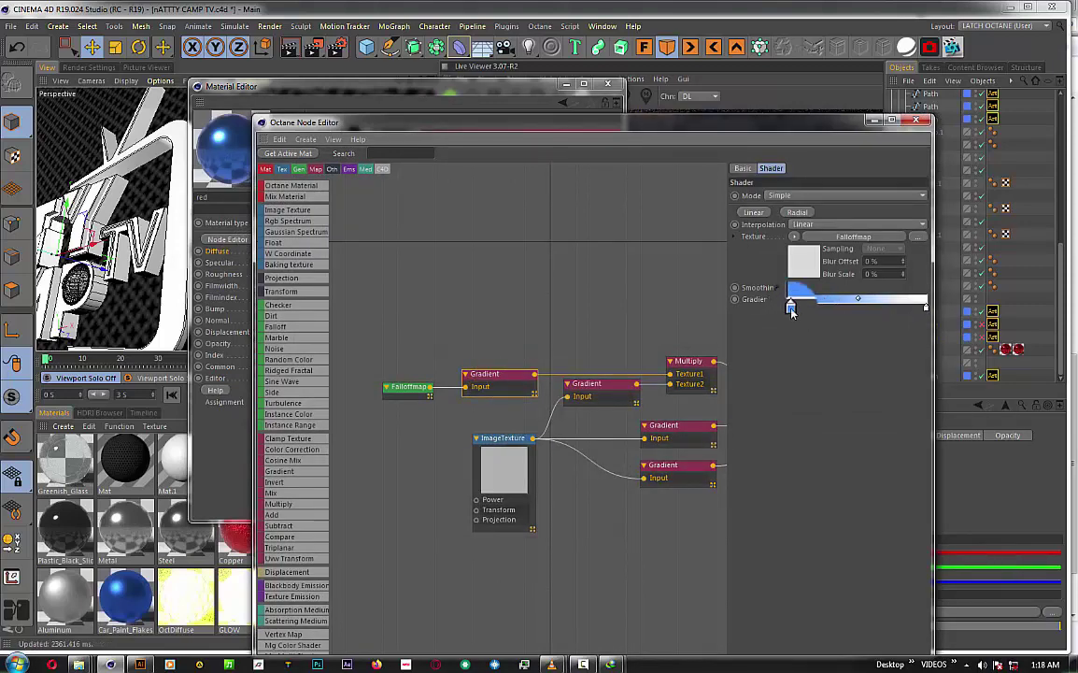
double_click(791, 308)
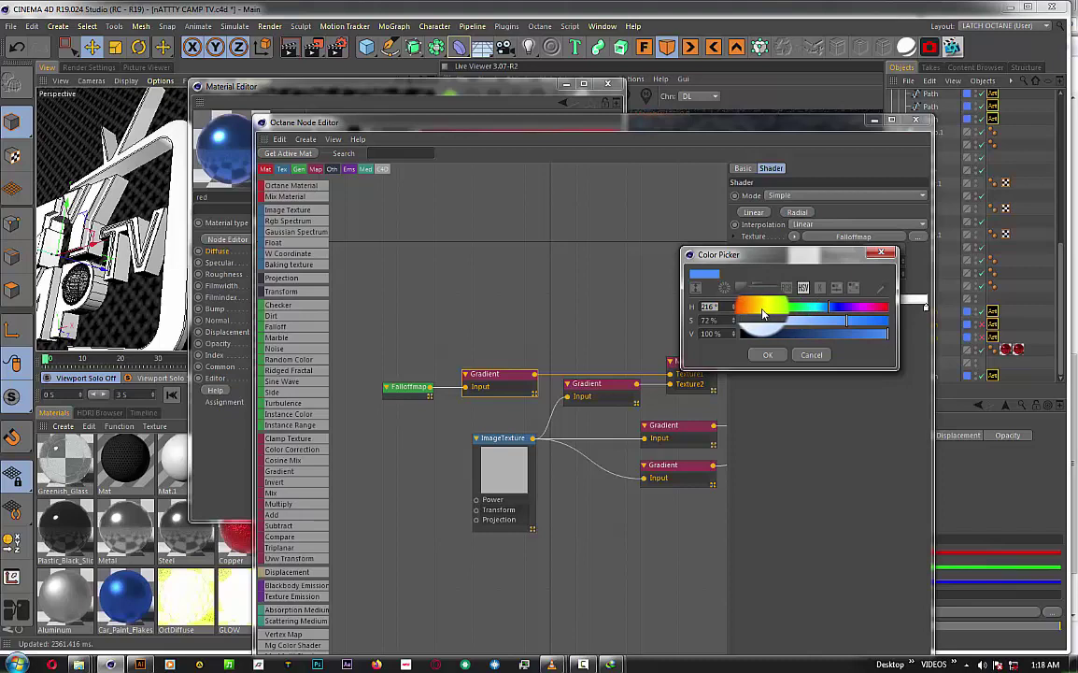
click(801, 310)
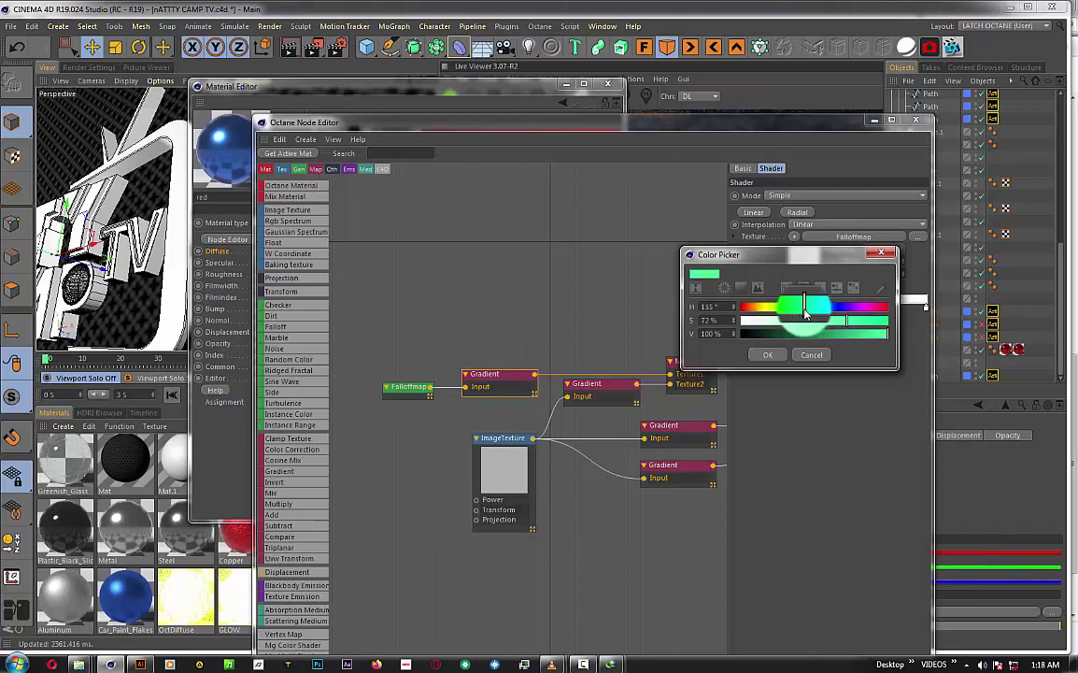
click(767, 355)
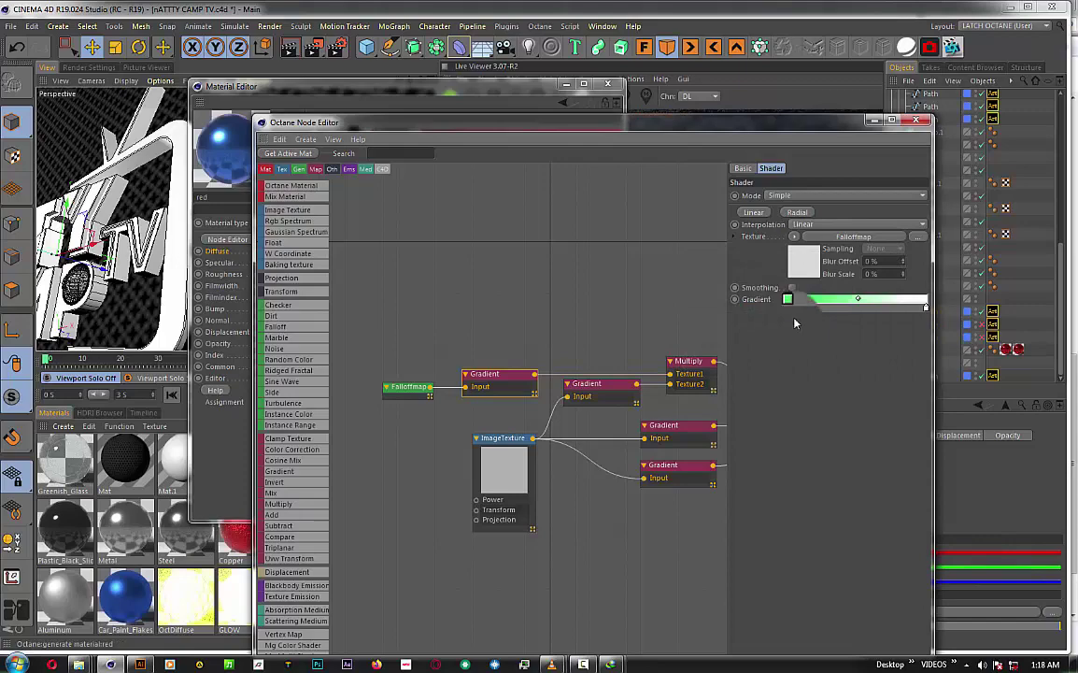
click(919, 120)
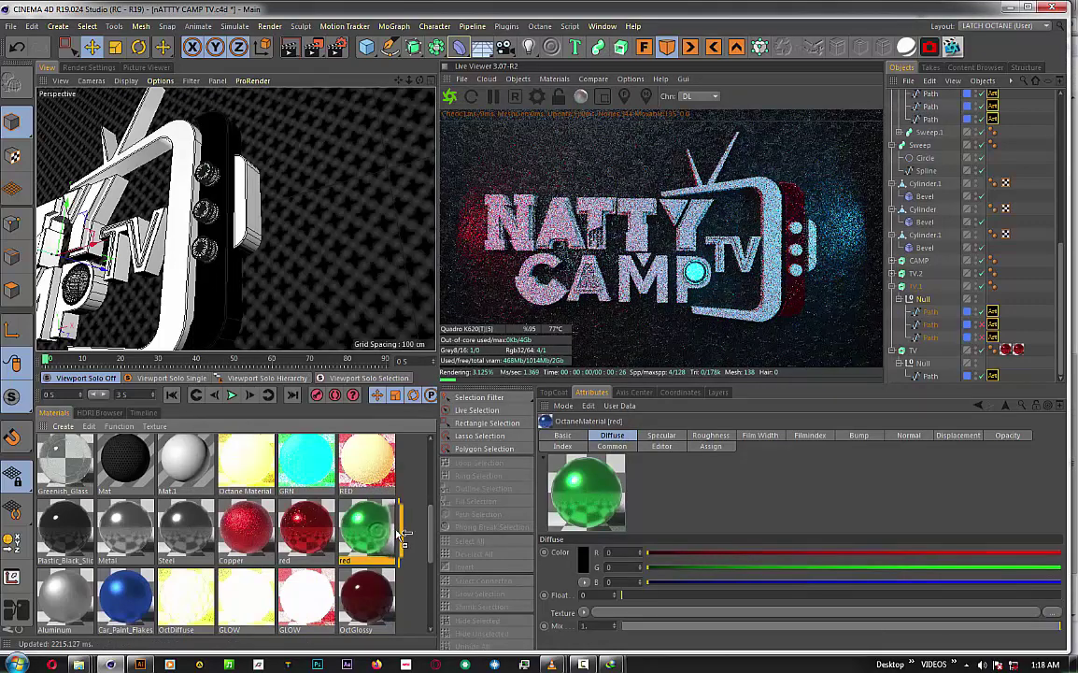
- Duplicate the green material and apply the copy to TV.1
ctrl+drag(402, 533, 402, 532)
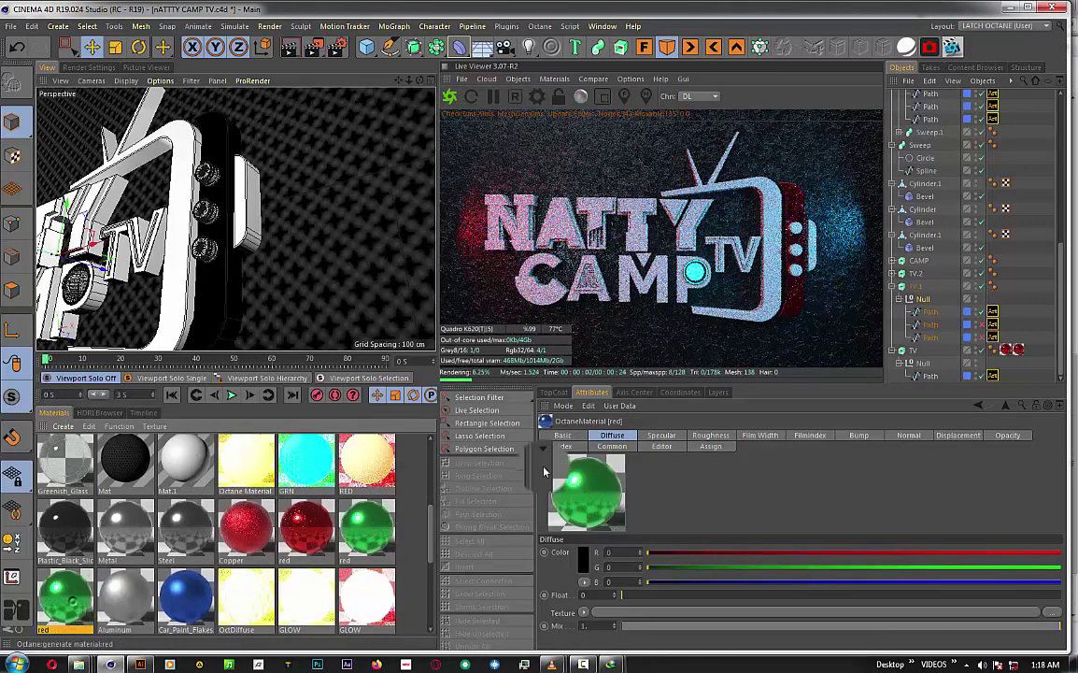
drag(922, 298, 930, 291)
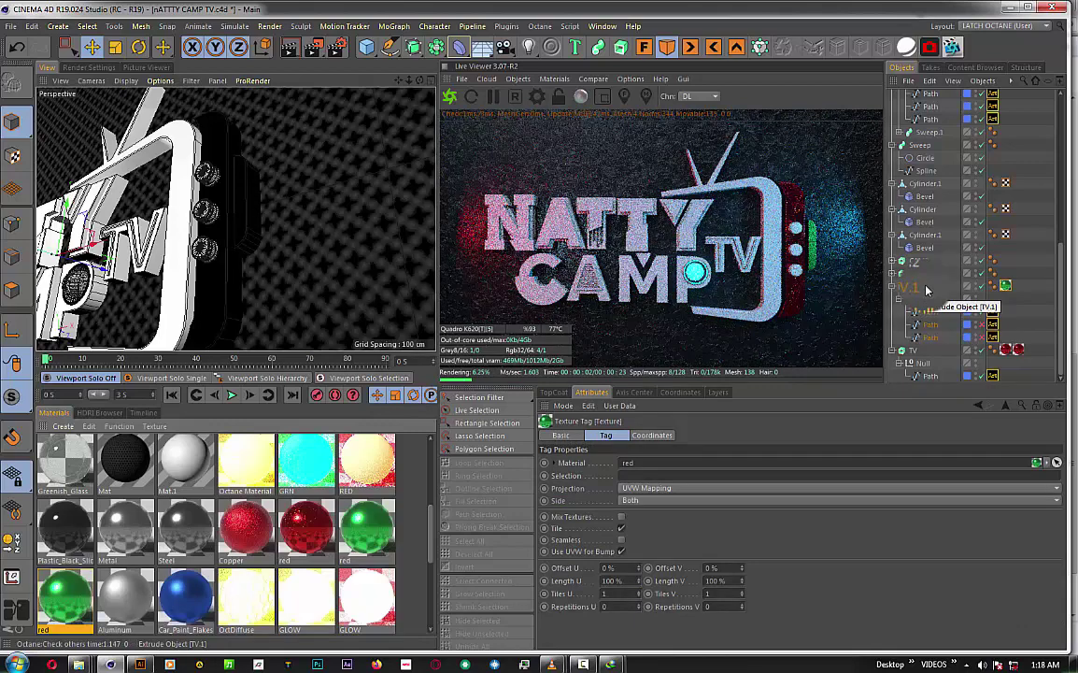
click(137, 660)
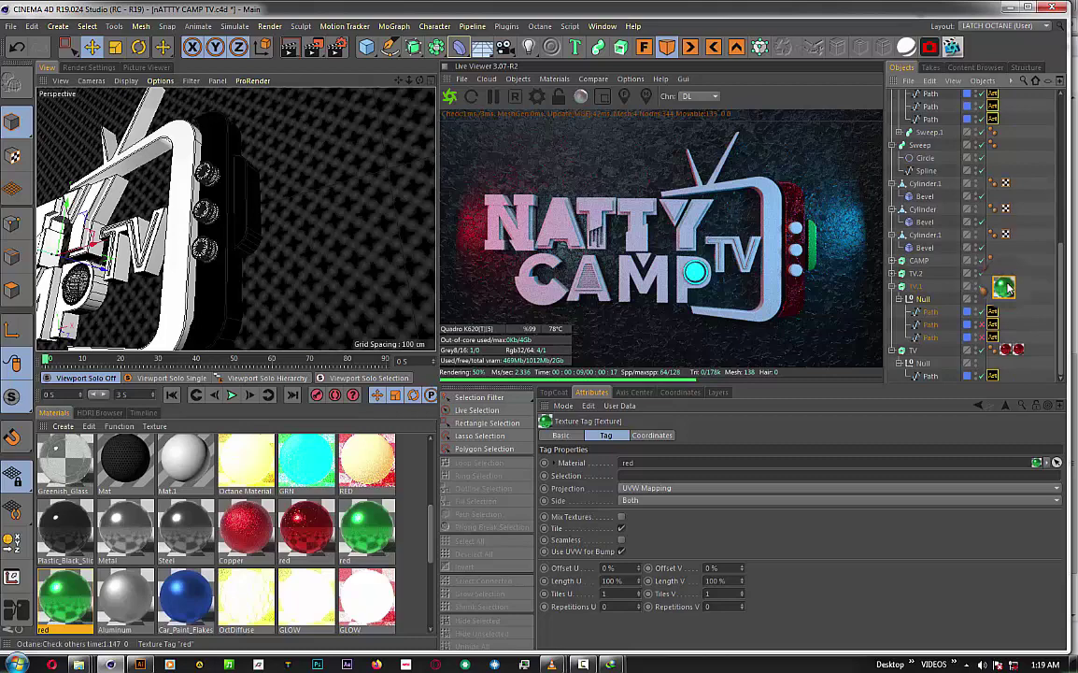
drag(1008, 290, 1018, 386)
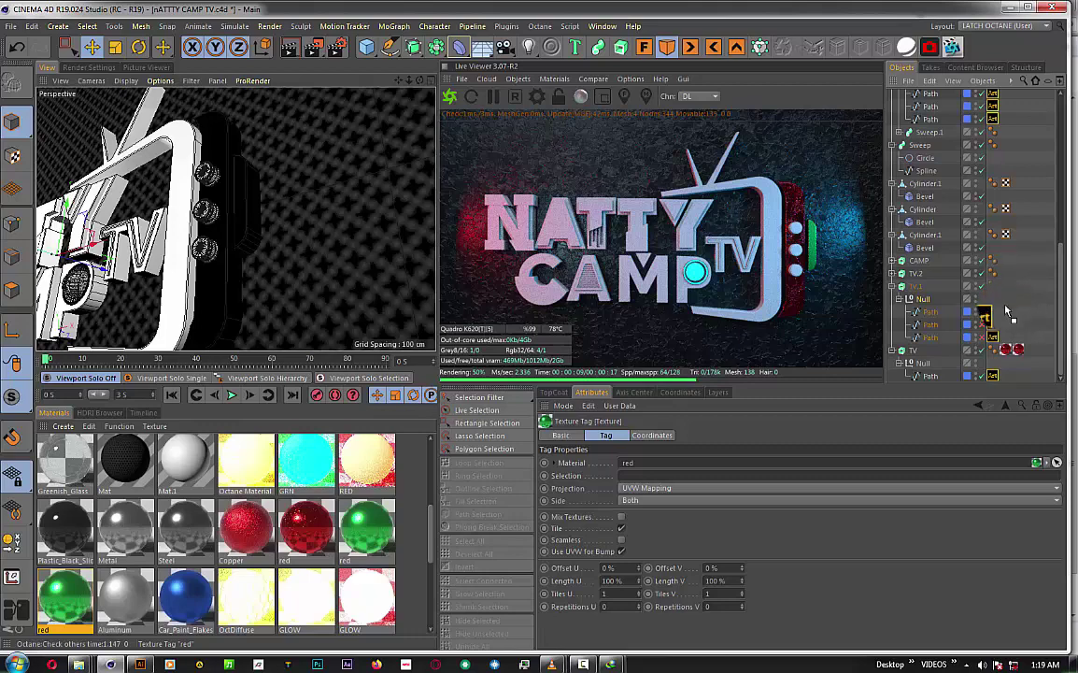
click(1009, 287)
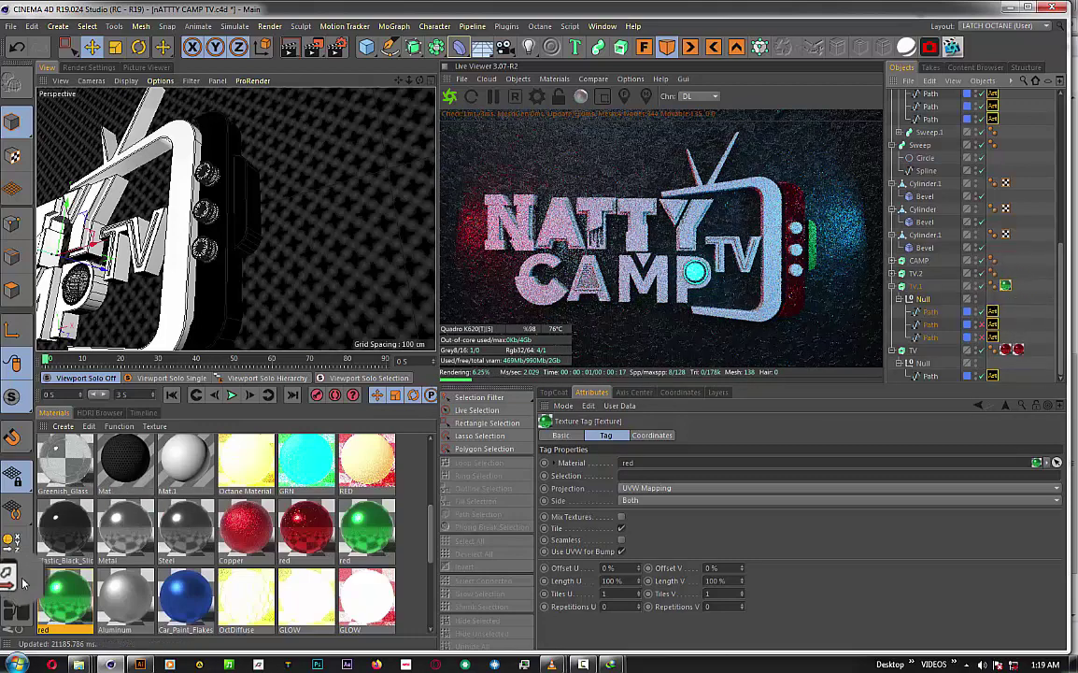
- In the copy's node graph, change the Gradient knot from green to golden yellow, hue about 41°
double_click(52, 599)
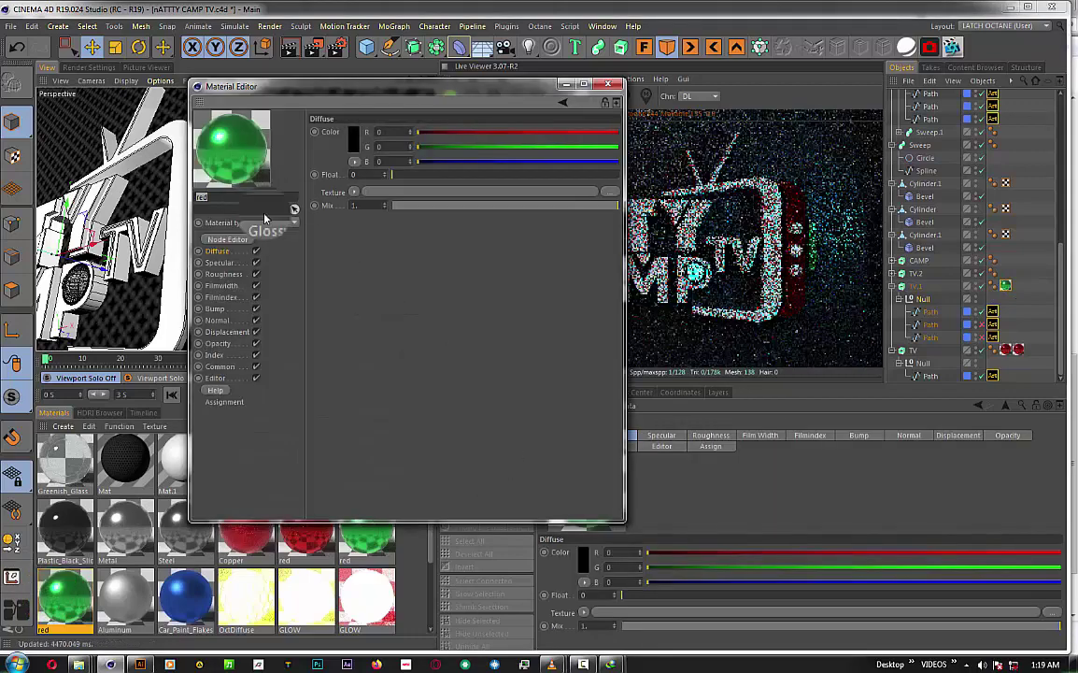
click(231, 240)
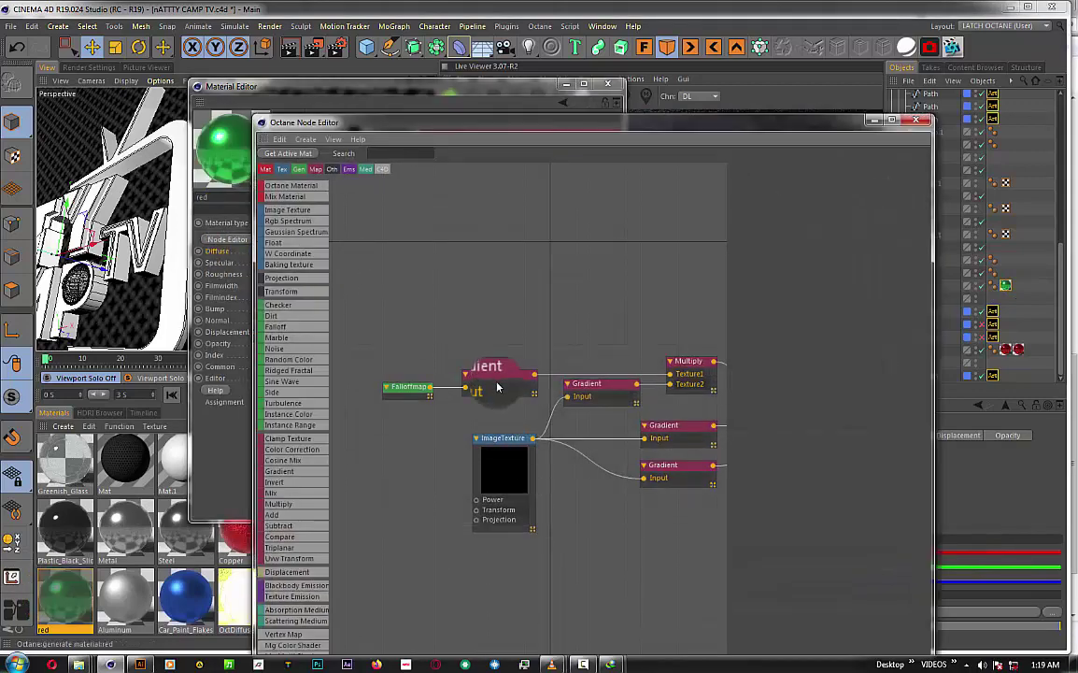
click(507, 386)
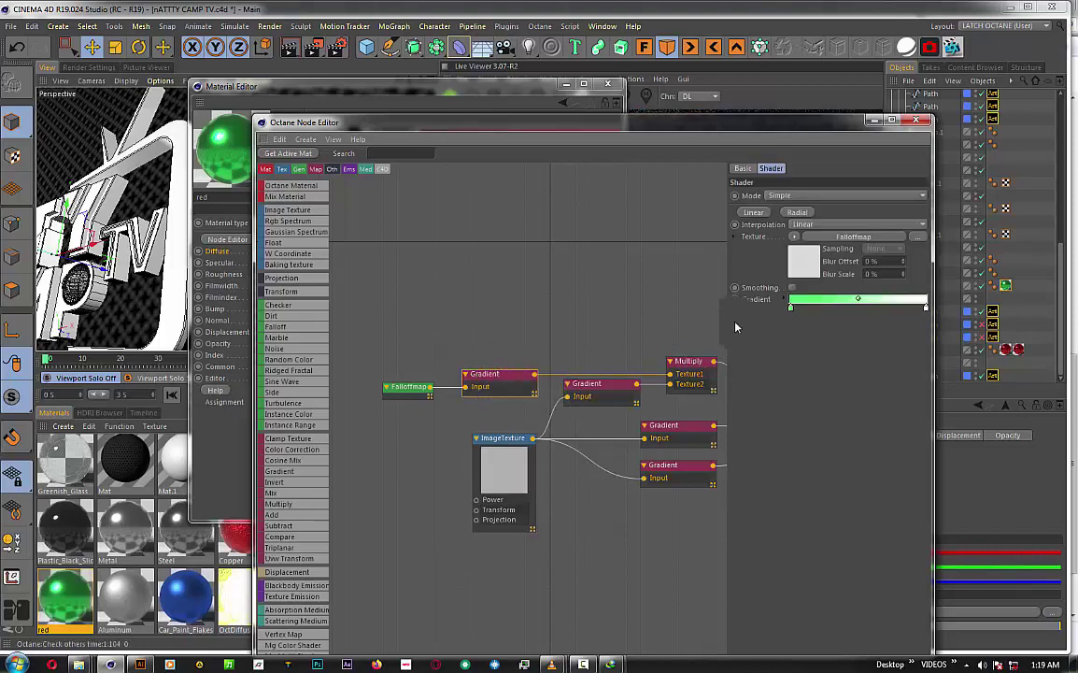
double_click(789, 308)
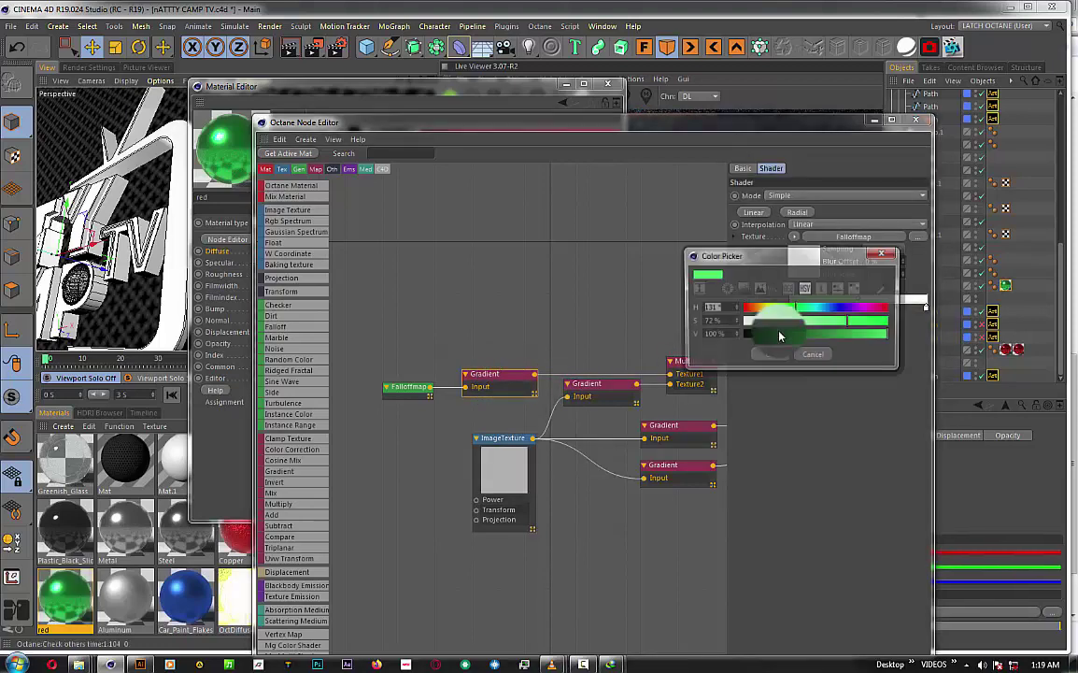
mouse_move(766, 309)
mouse_down()
mouse_move(758, 314)
mouse_move(838, 329)
mouse_move(879, 325)
mouse_up()
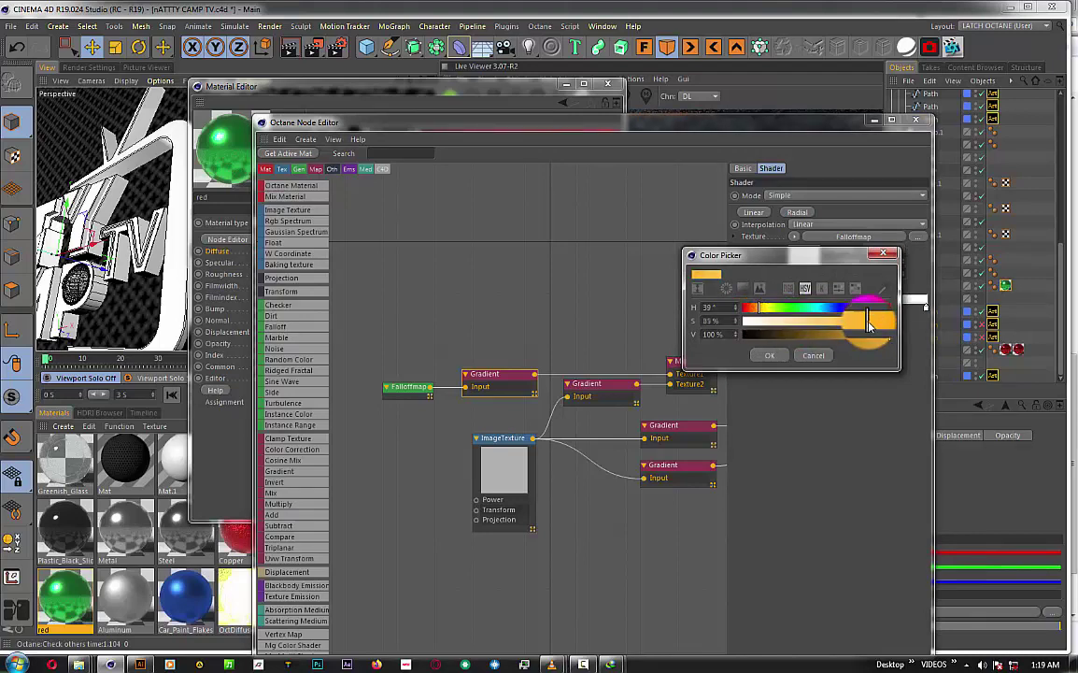
drag(764, 308, 755, 310)
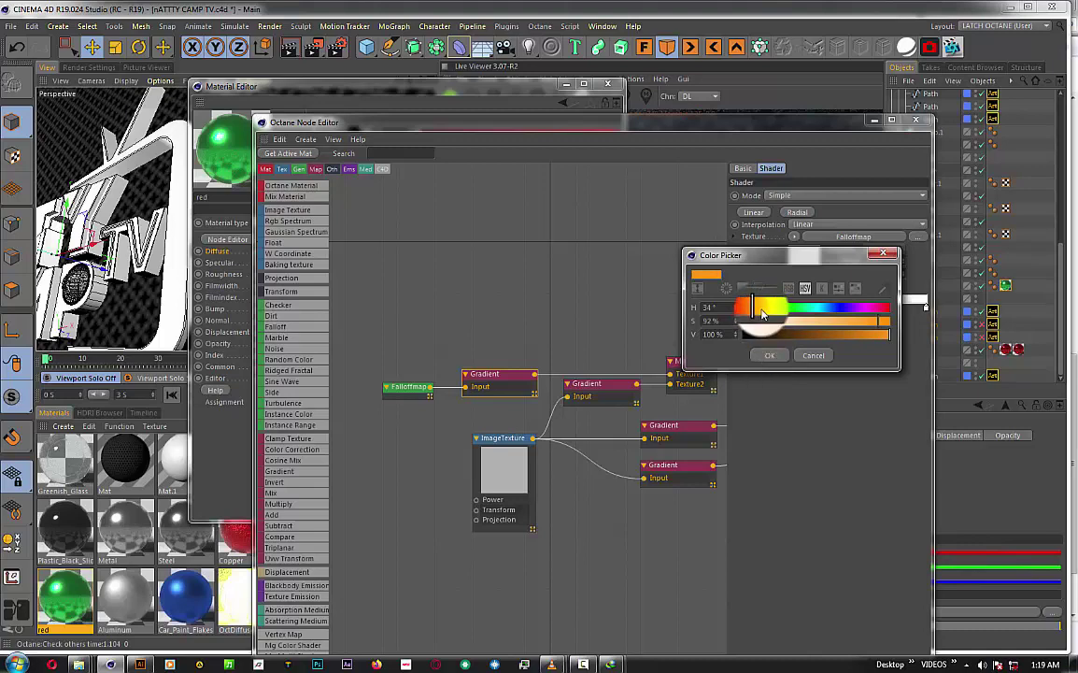
drag(757, 310, 762, 313)
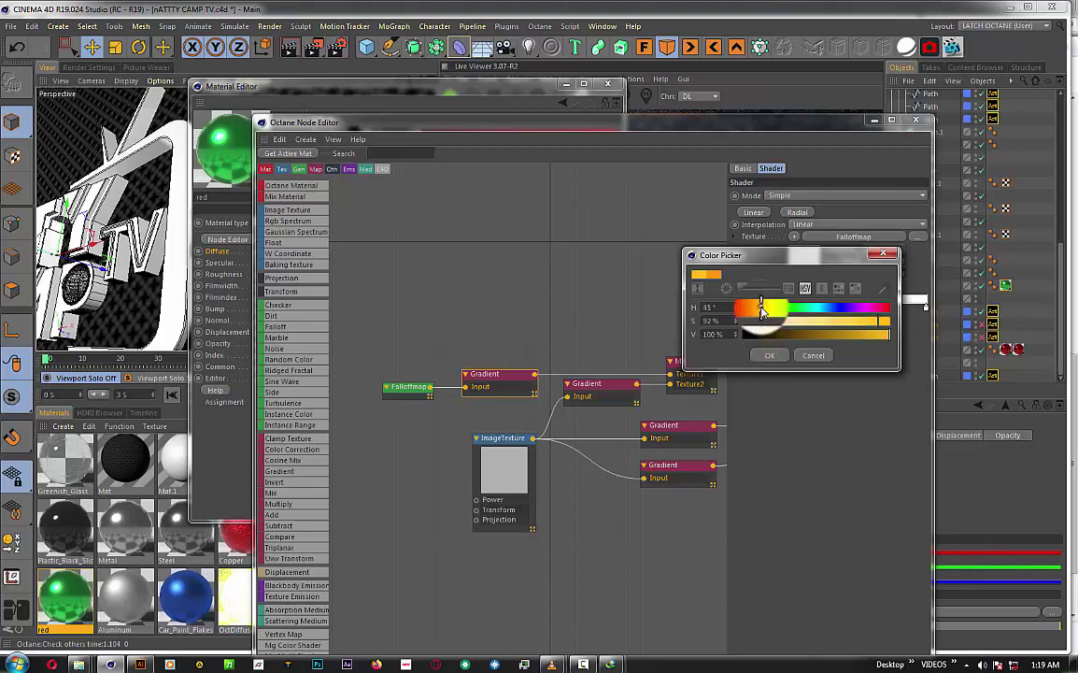
click(770, 355)
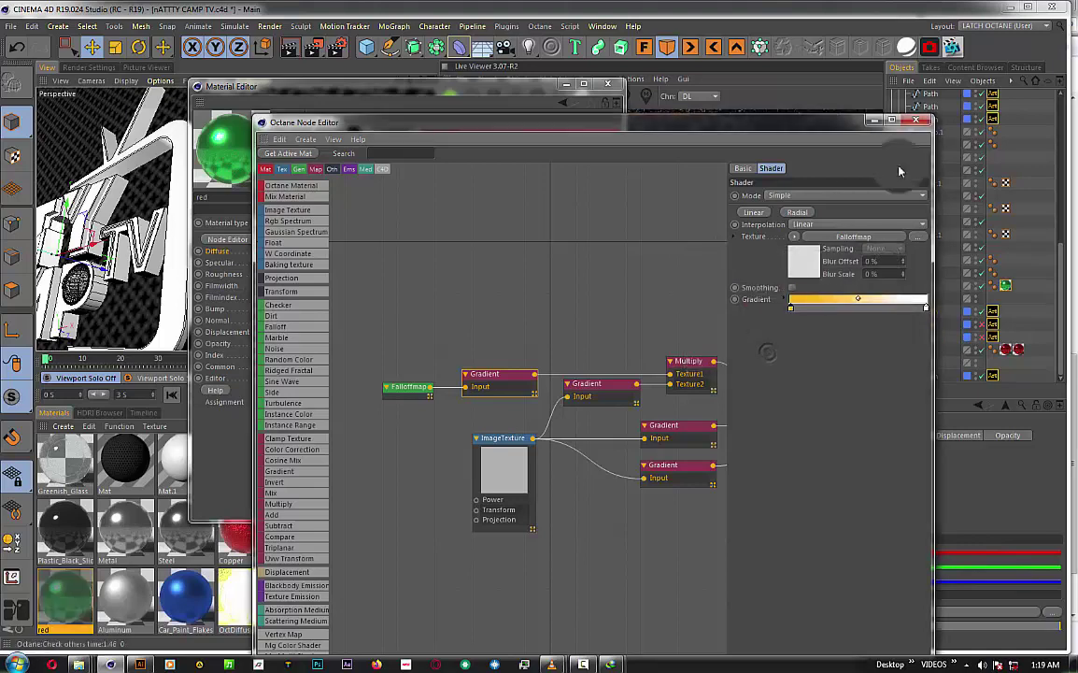
click(913, 112)
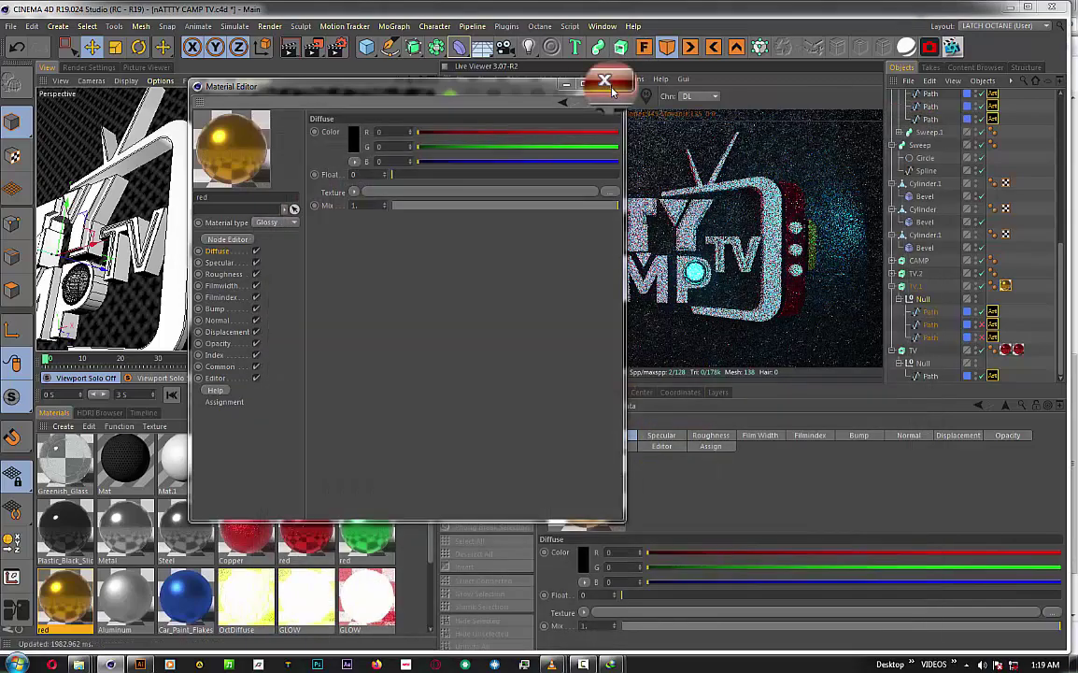
click(606, 81)
- Give TV.2 and TV.1 the gold material tag, and reposition Cylinder.1 in the hierarchy
mouse_move(69, 614)
mouse_down()
mouse_move(948, 279)
mouse_move(935, 366)
mouse_move(940, 288)
mouse_move(930, 273)
mouse_up()
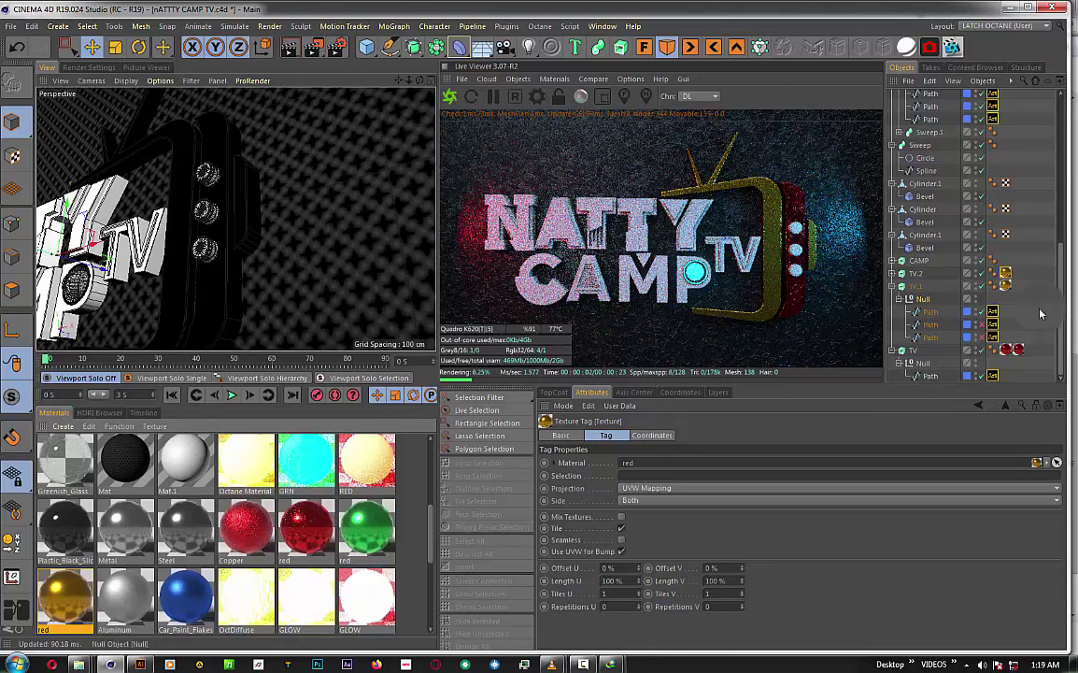
drag(1006, 285, 1023, 276)
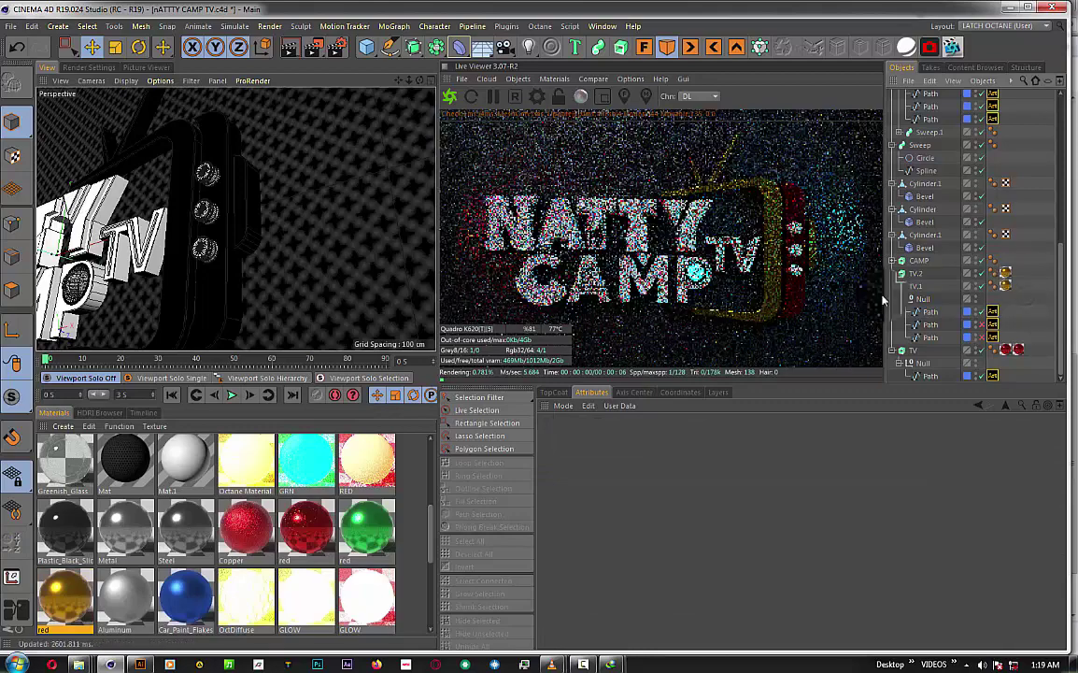
mouse_move(1023, 276)
mouse_down()
mouse_move(892, 288)
mouse_move(932, 344)
mouse_move(1037, 354)
mouse_move(1016, 340)
mouse_move(946, 363)
mouse_move(1022, 350)
mouse_up()
drag(925, 312, 928, 319)
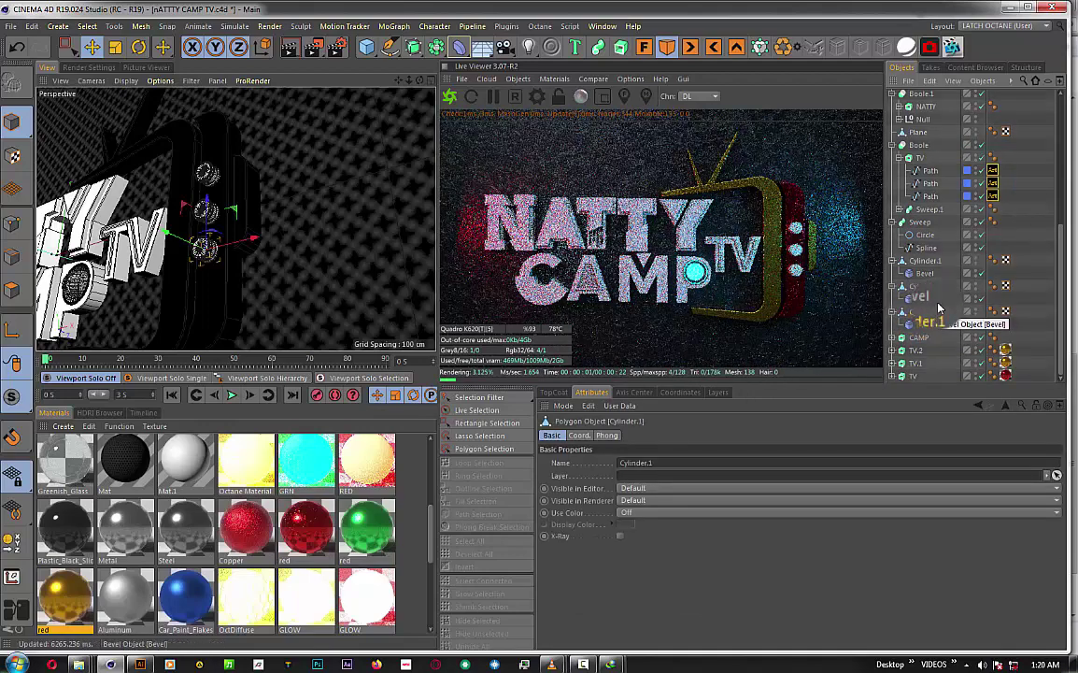
- Group Cylinder.1 under a null and name it KNOB
mouse_move(928, 319)
mouse_down()
mouse_move(926, 263)
mouse_move(911, 257)
mouse_move(915, 279)
mouse_up()
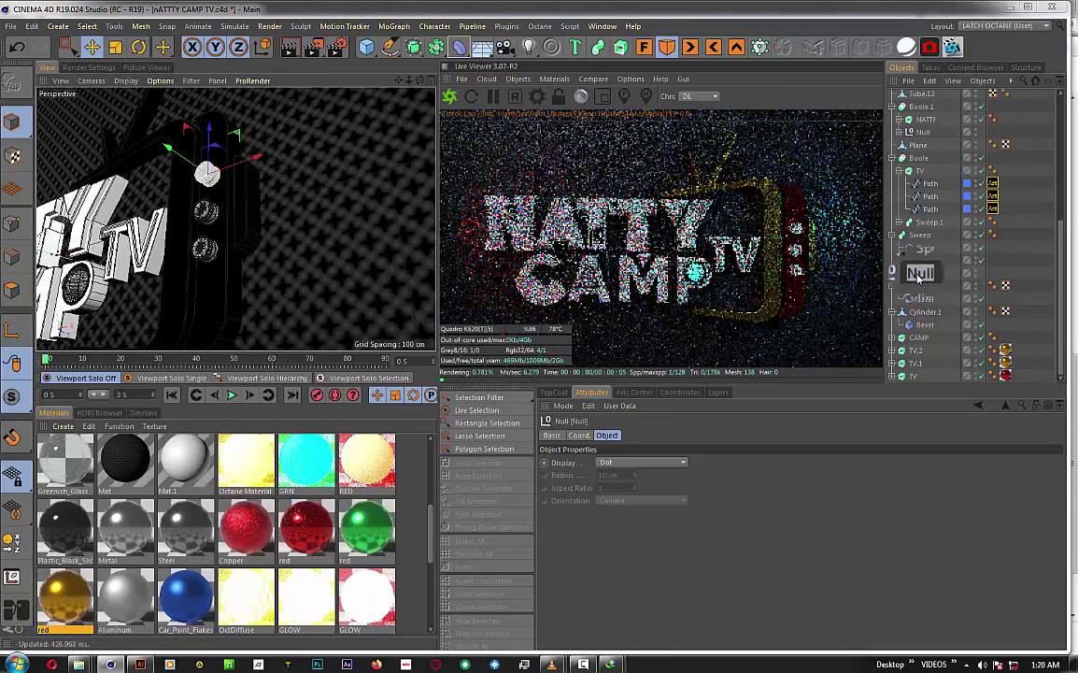
drag(916, 278, 918, 278)
text(NO)
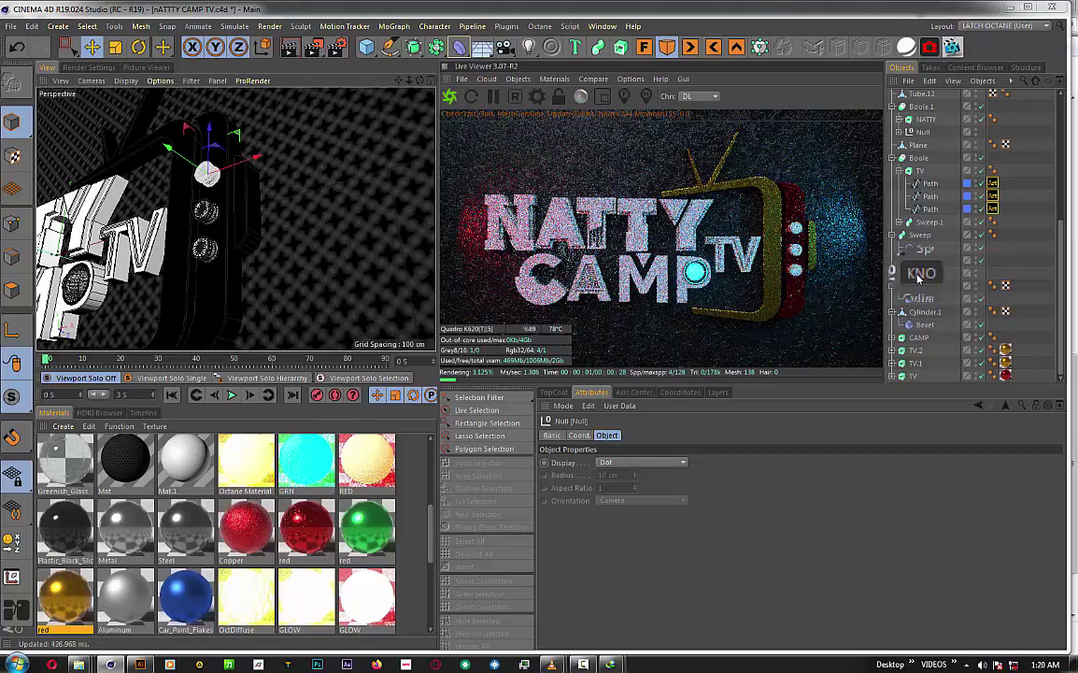
text(B)
key(Return)
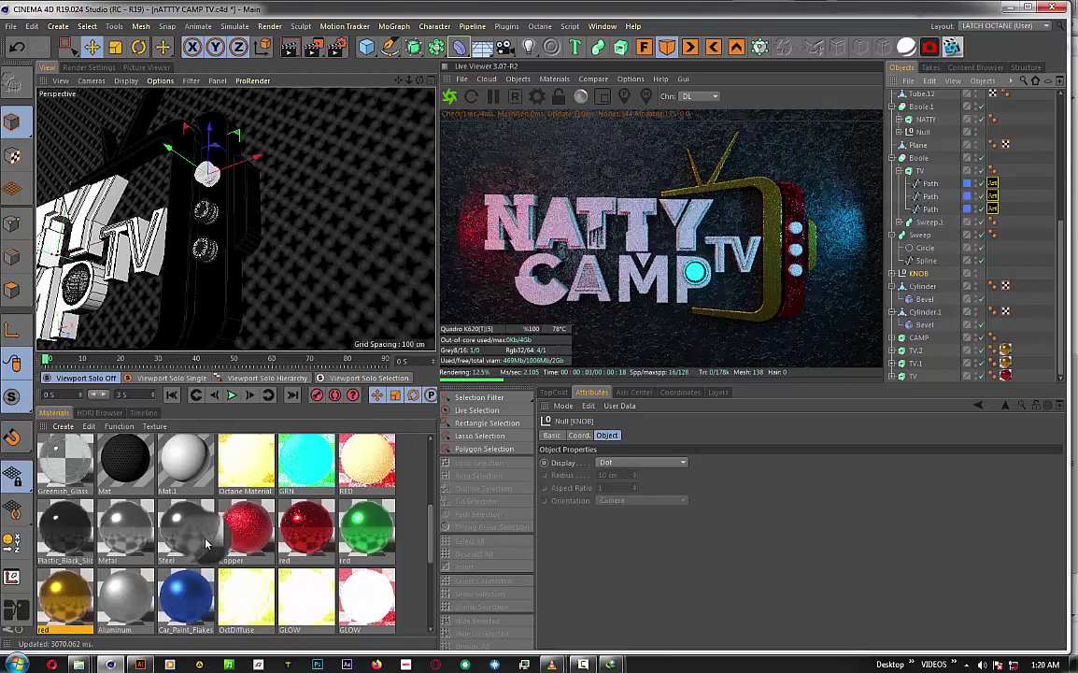
- Apply the Steel material to the KNOB group and move Cylinder into it
mouse_move(72, 533)
mouse_down()
mouse_move(899, 248)
mouse_move(928, 283)
mouse_up()
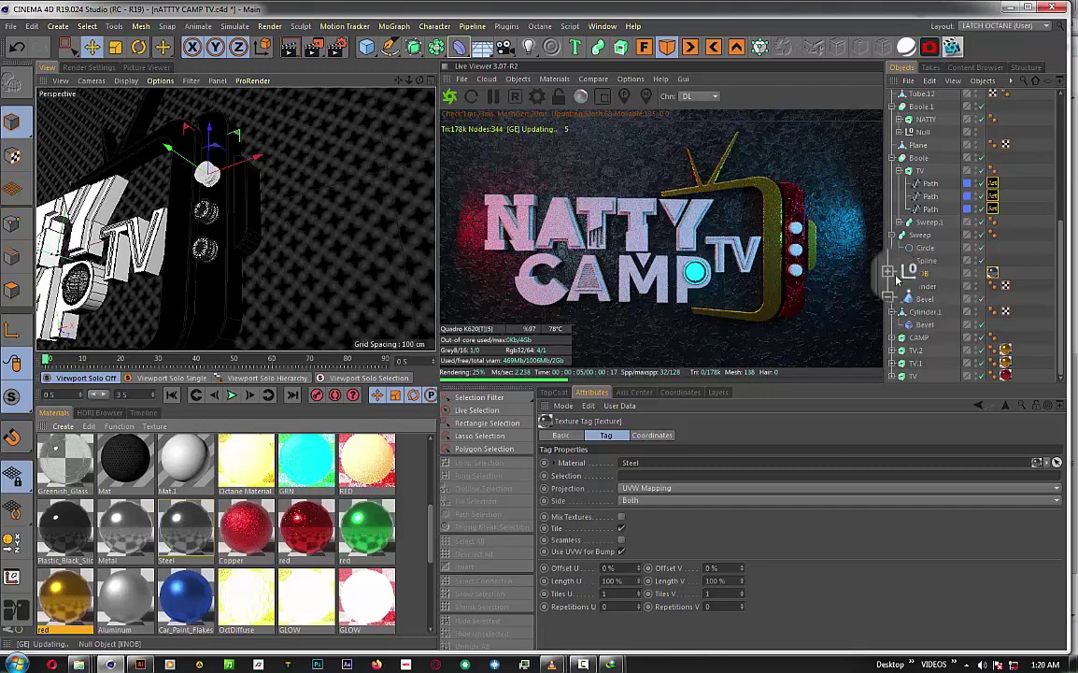
click(899, 273)
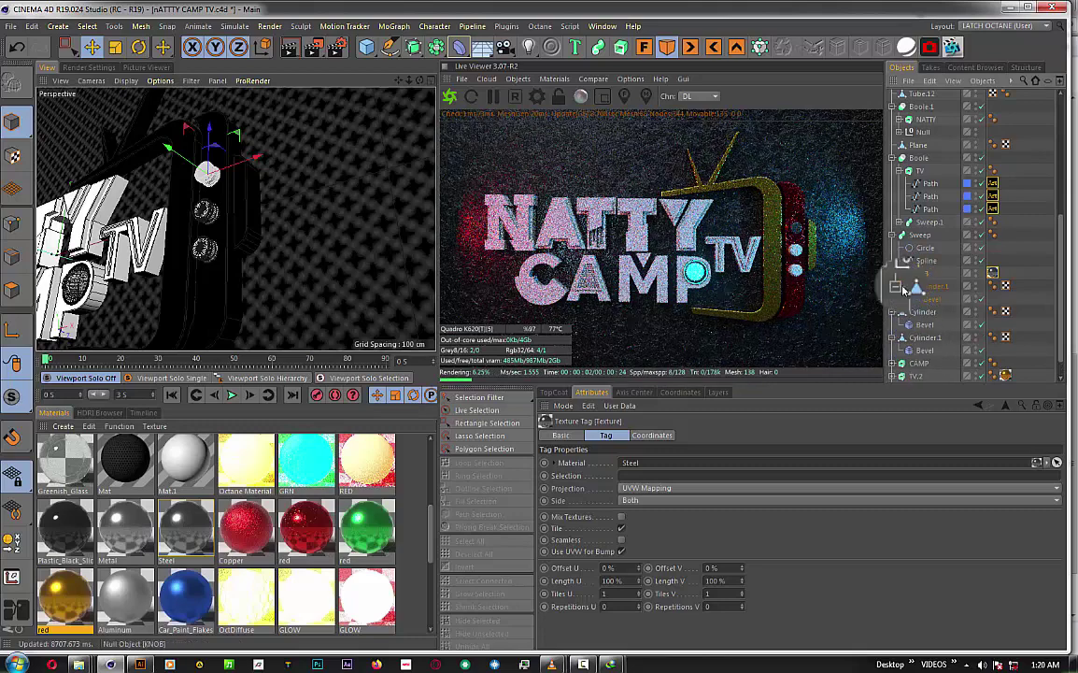
click(927, 315)
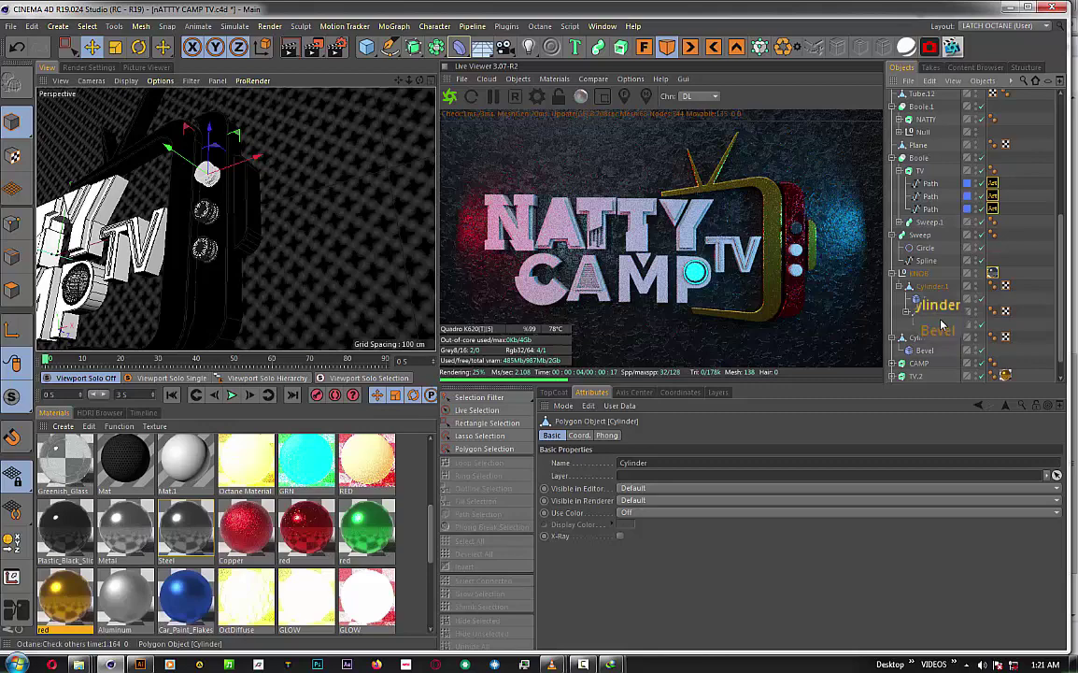
drag(942, 324, 940, 316)
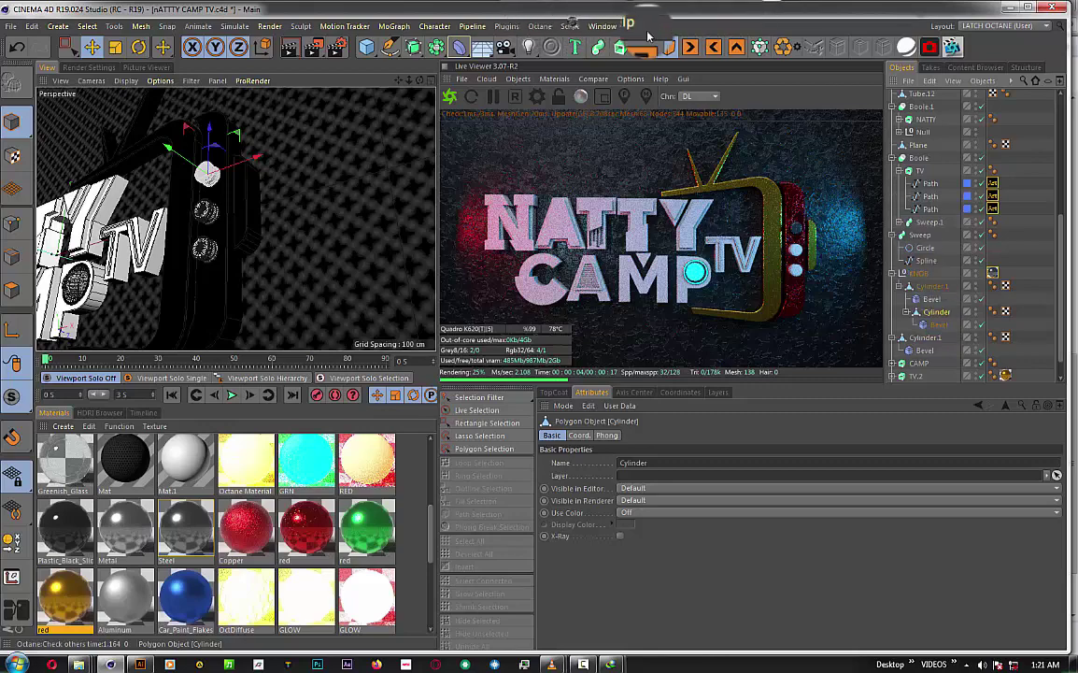